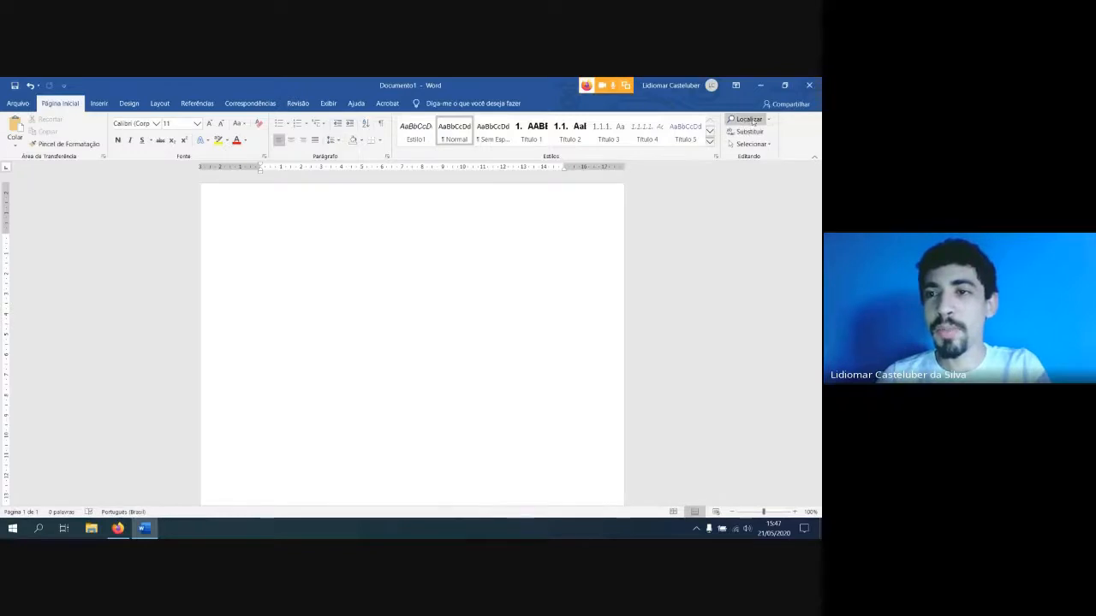
left_click(747, 120)
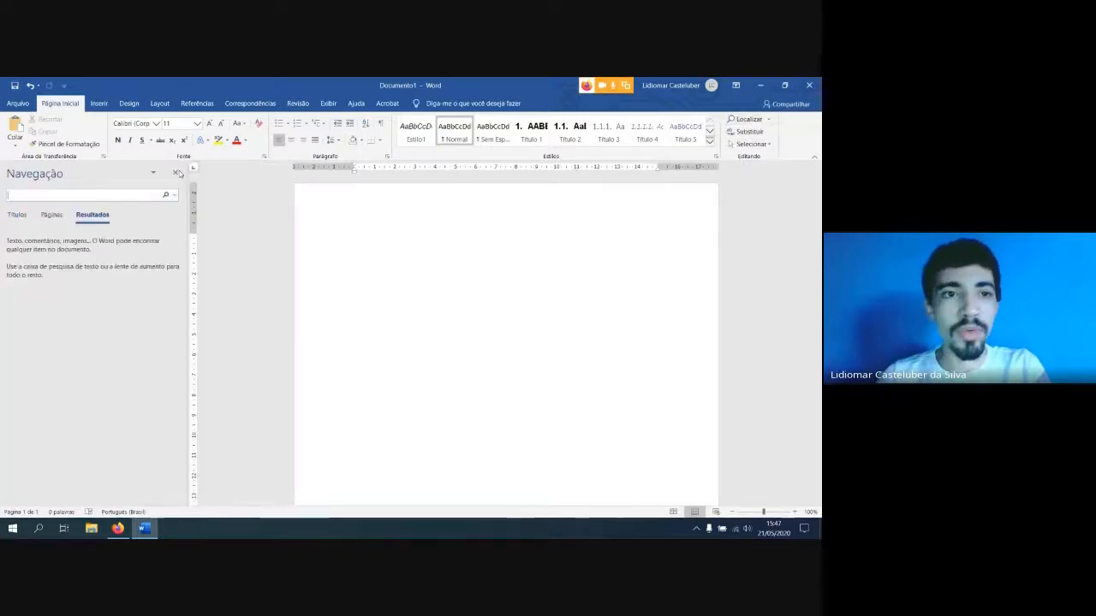
left_click(178, 173)
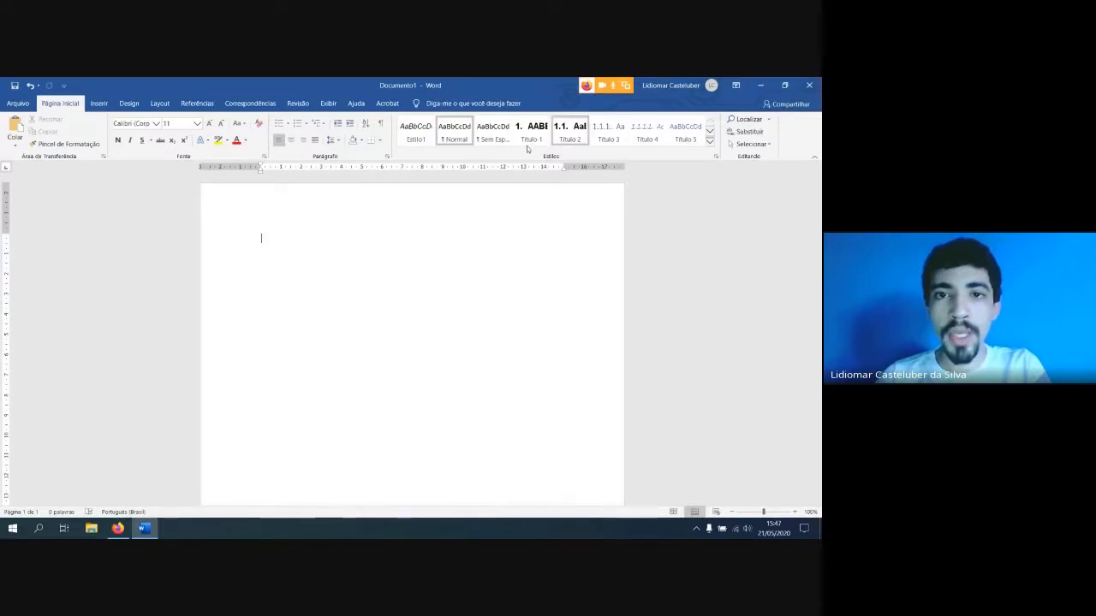
left_click(332, 104)
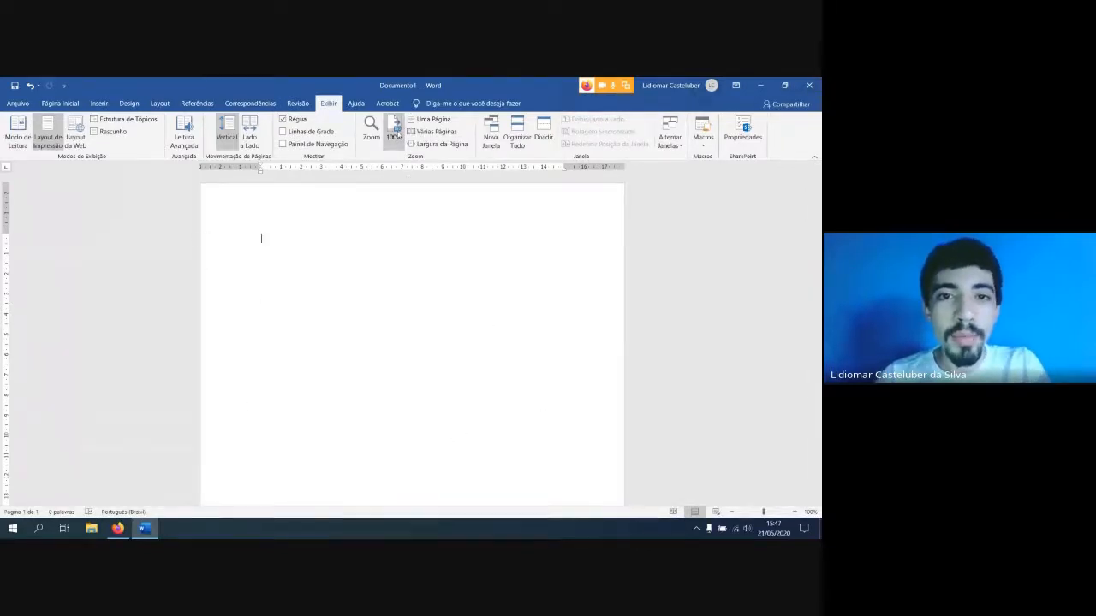
left_click(60, 104)
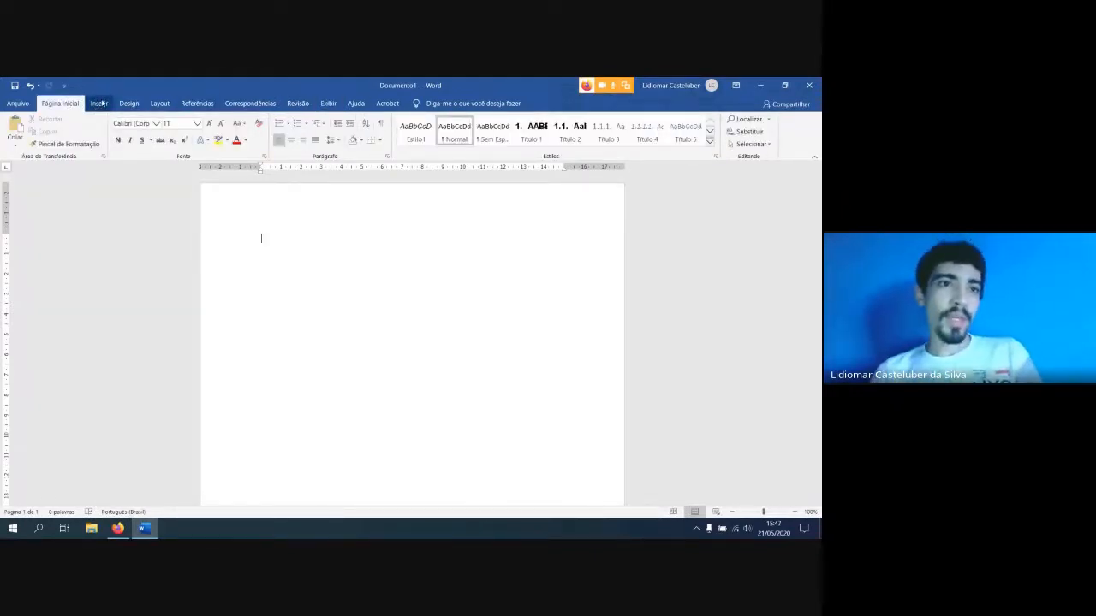
left_click(100, 104)
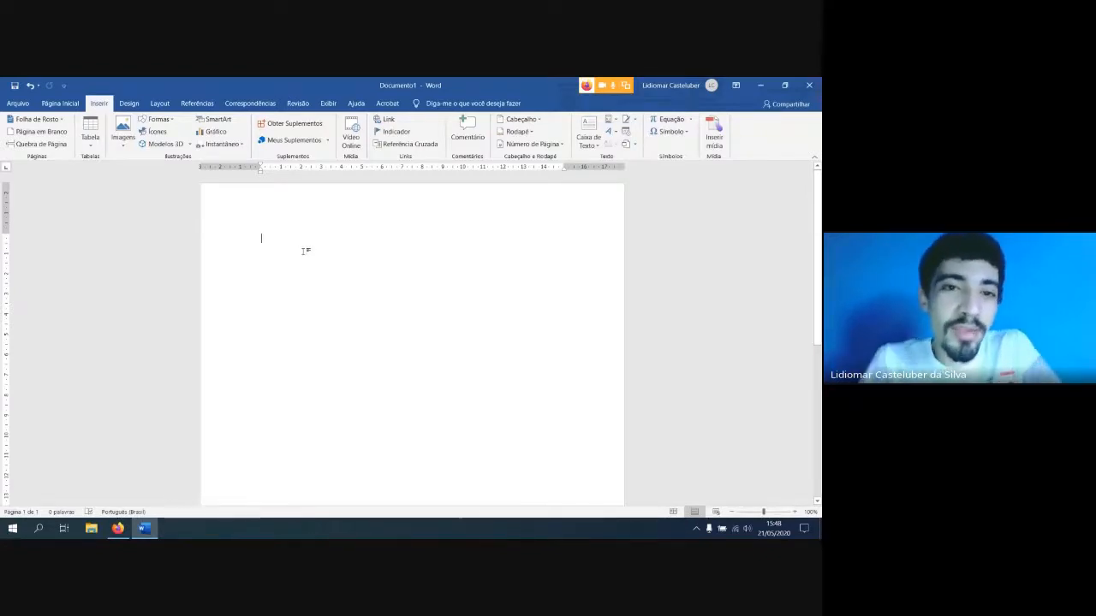
left_click(118, 529)
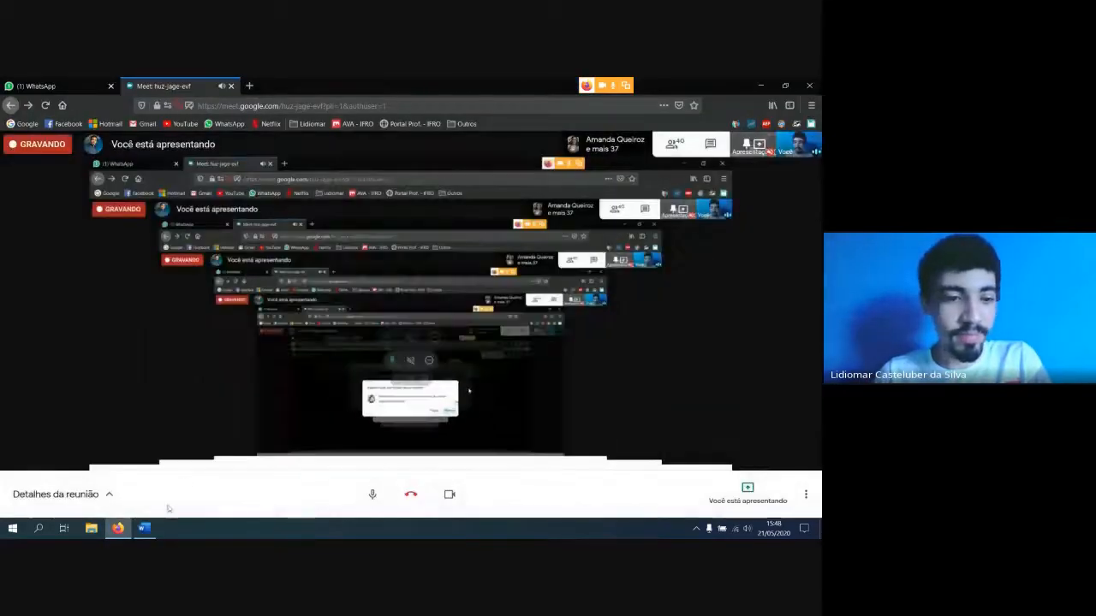
left_click(145, 528)
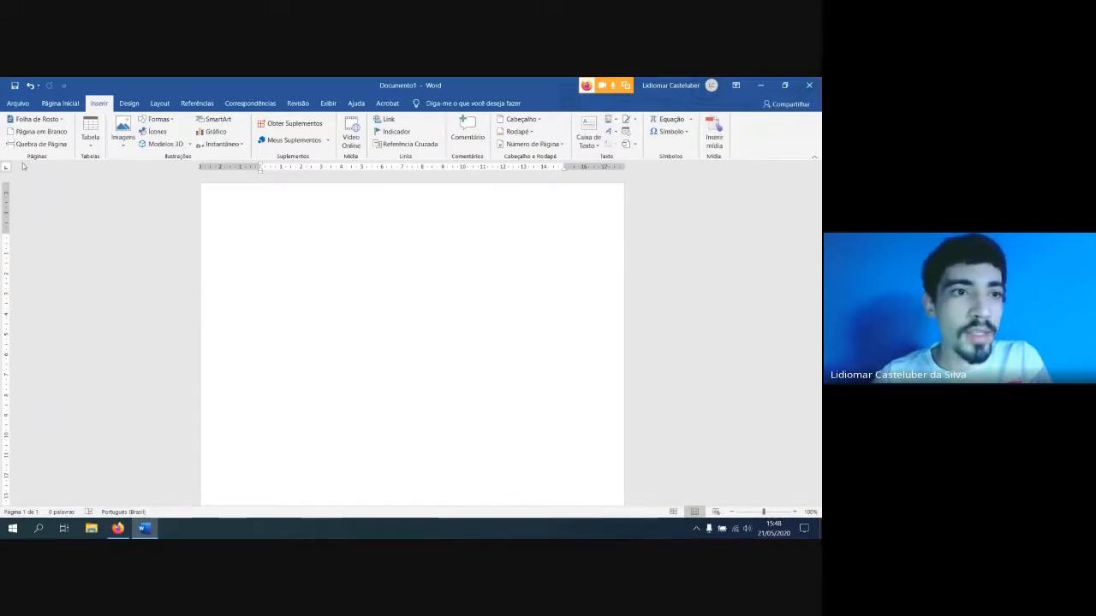
Browse the gallery of built-in cover page designs for the blank document
left_click(59, 120)
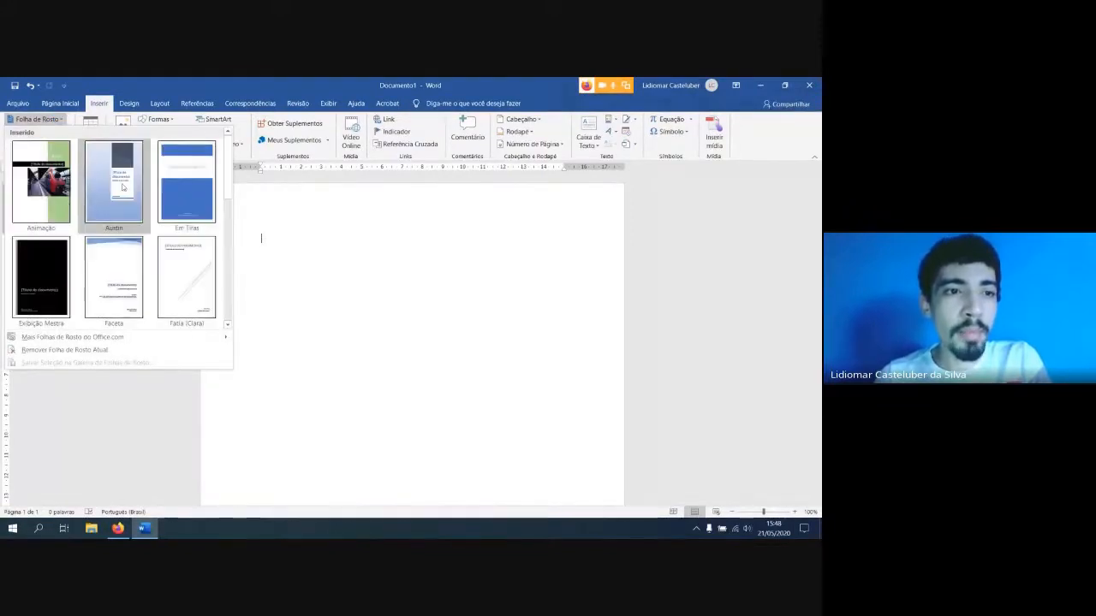
scroll(177, 227, "down", 3)
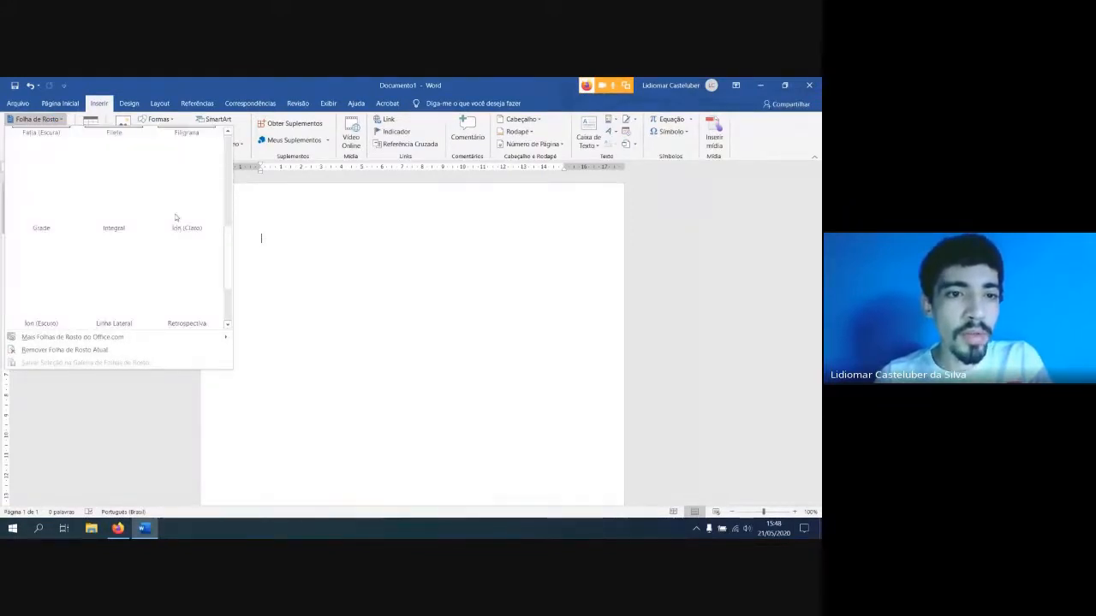
scroll(188, 241, "down", 1)
scroll(186, 241, "up", 5)
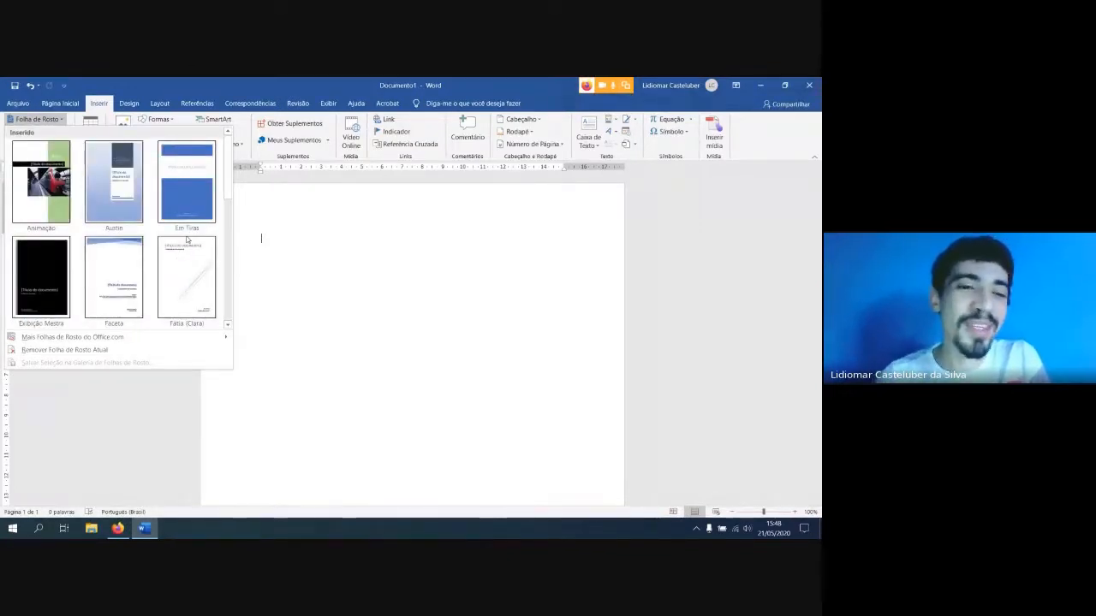
scroll(184, 204, "down", 3)
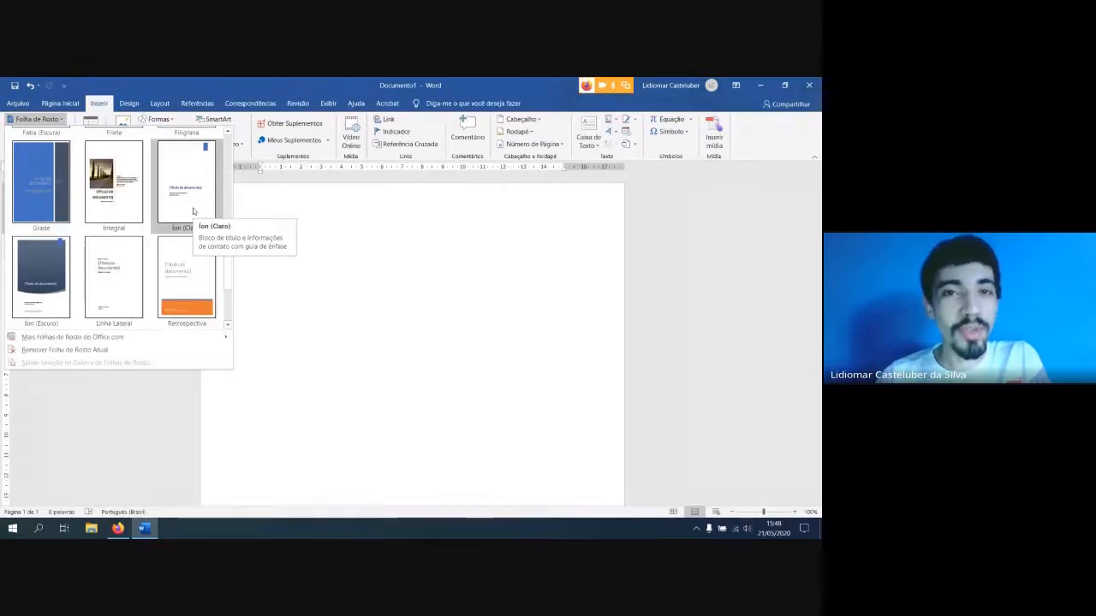
scroll(193, 211, "up", 3)
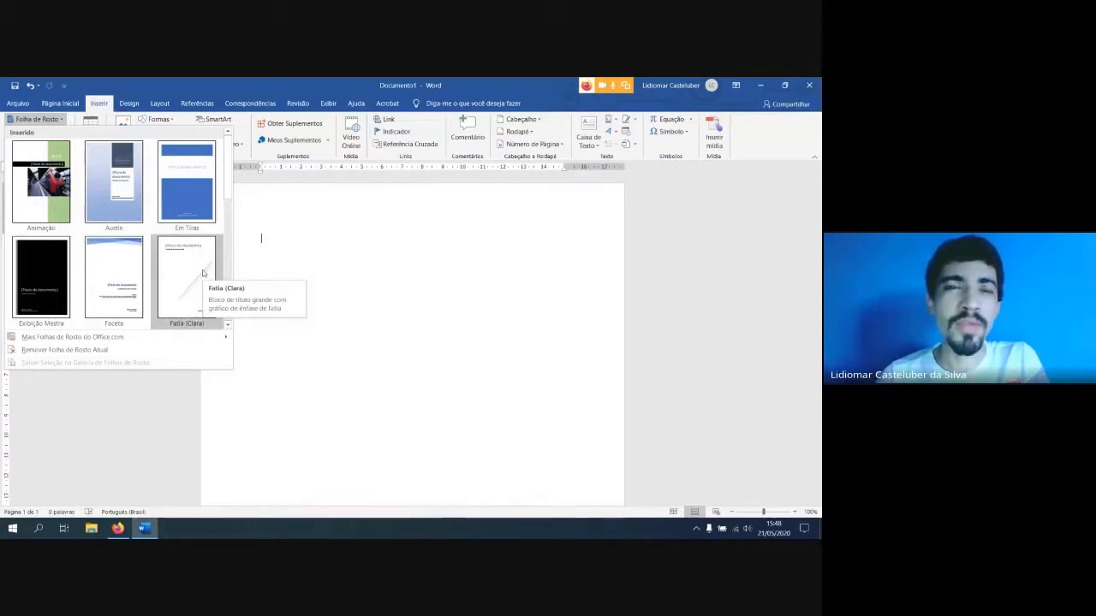
scroll(203, 273, "down", 3)
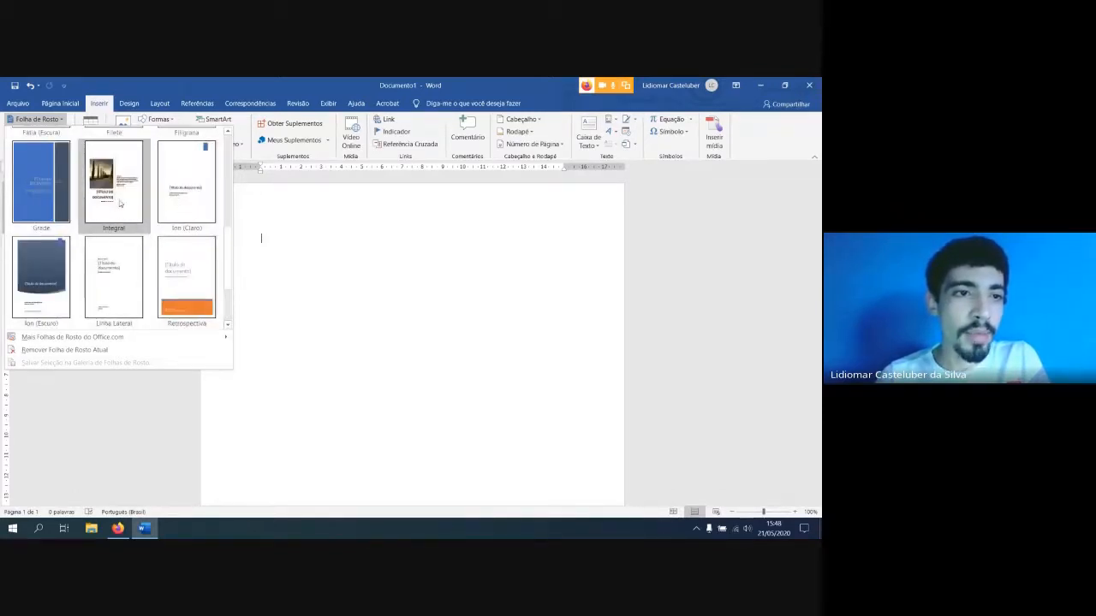
scroll(124, 227, "down", 2)
scroll(168, 239, "up", 5)
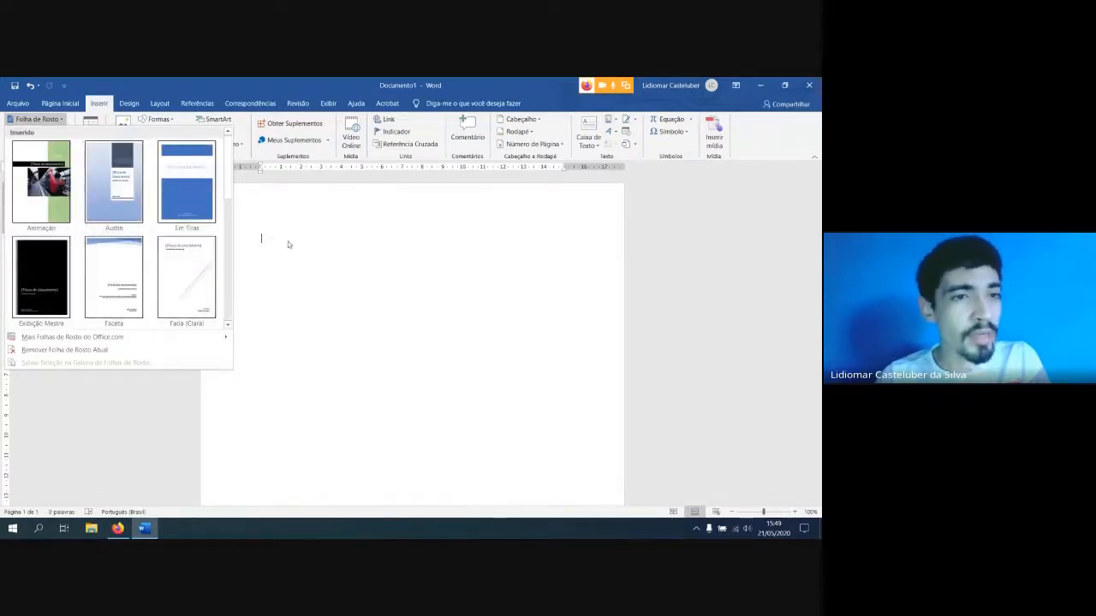
Switch to the Google Meet call in Firefox, admit the people asking to join, and return to Word
left_click(117, 528)
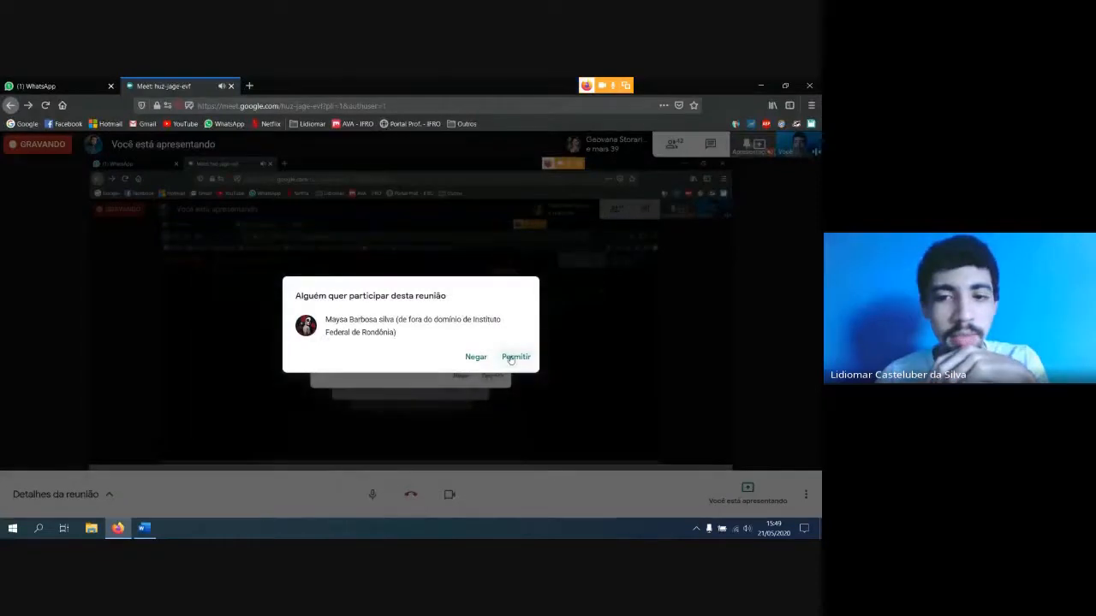
key("alt+Tab")
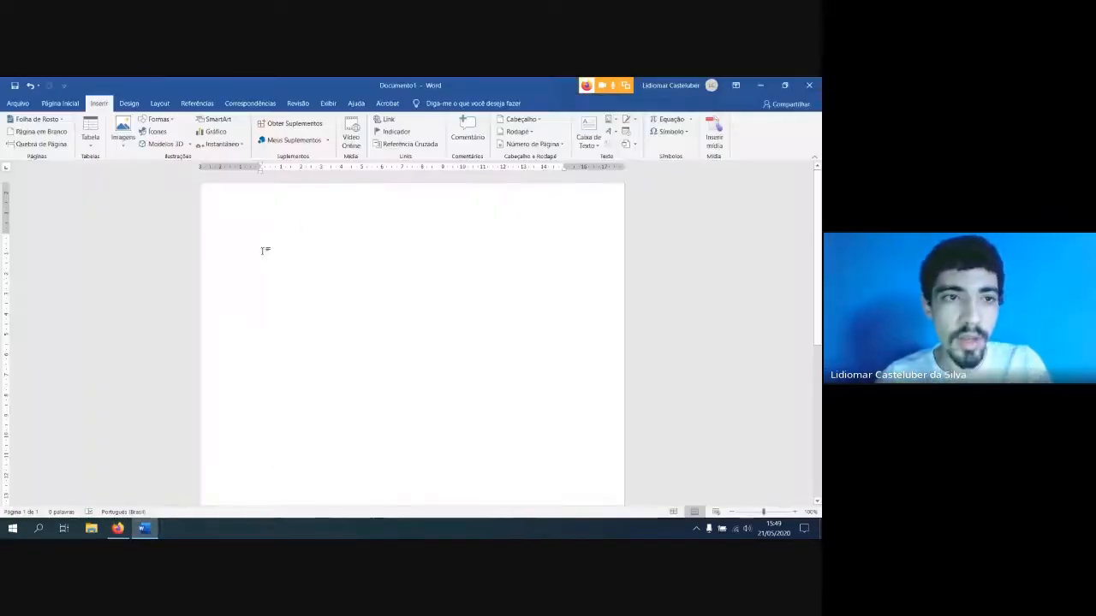
left_click(117, 529)
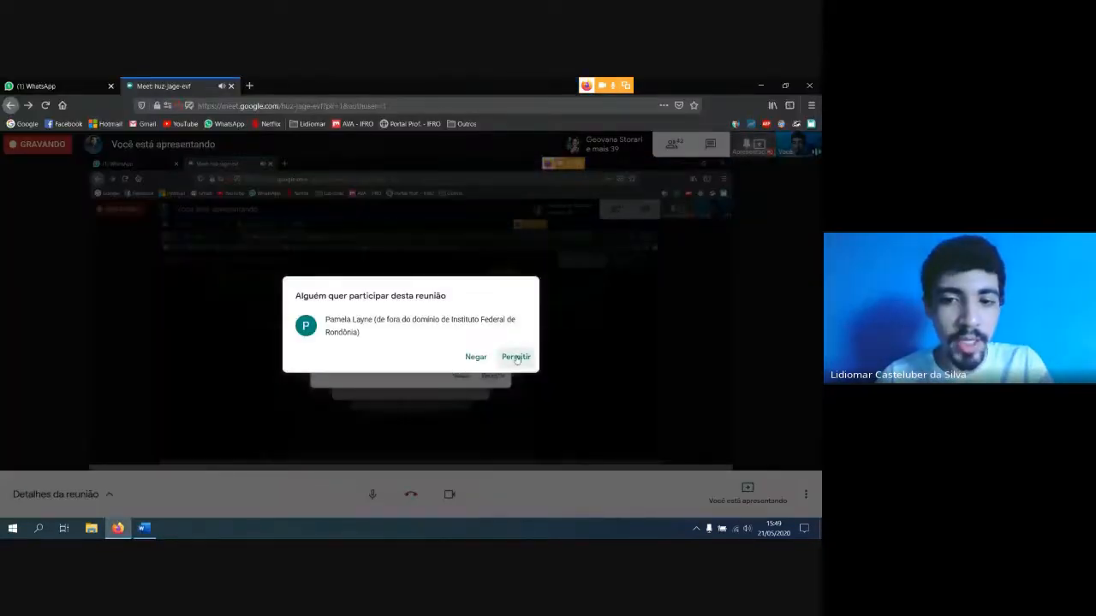
key("alt+Tab")
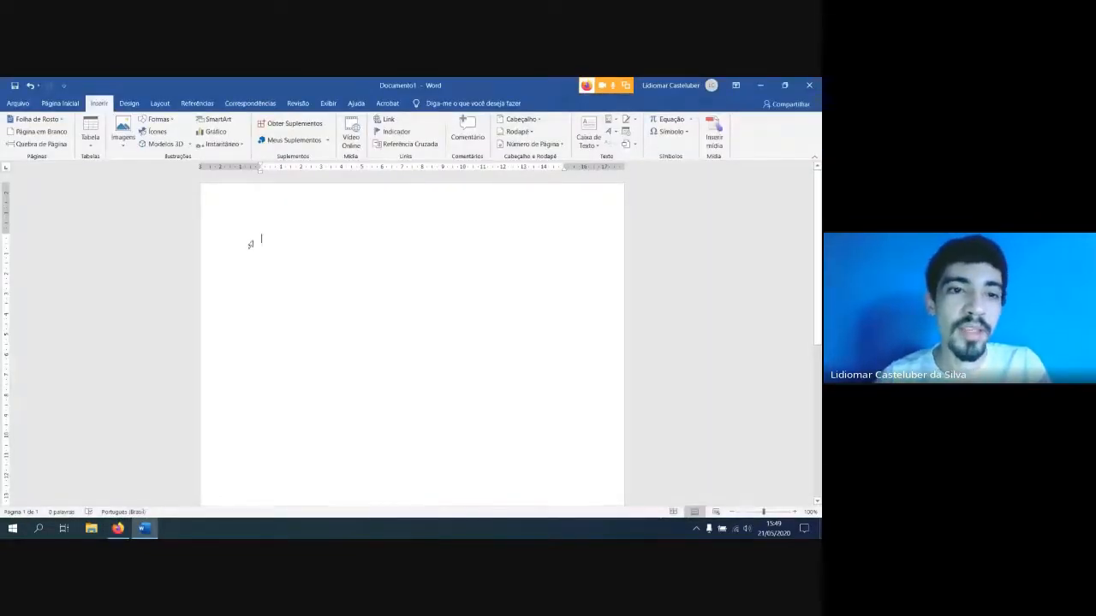
Insert the built-in cover page "Íon (Escuro)" at the start of the document
left_click(29, 122)
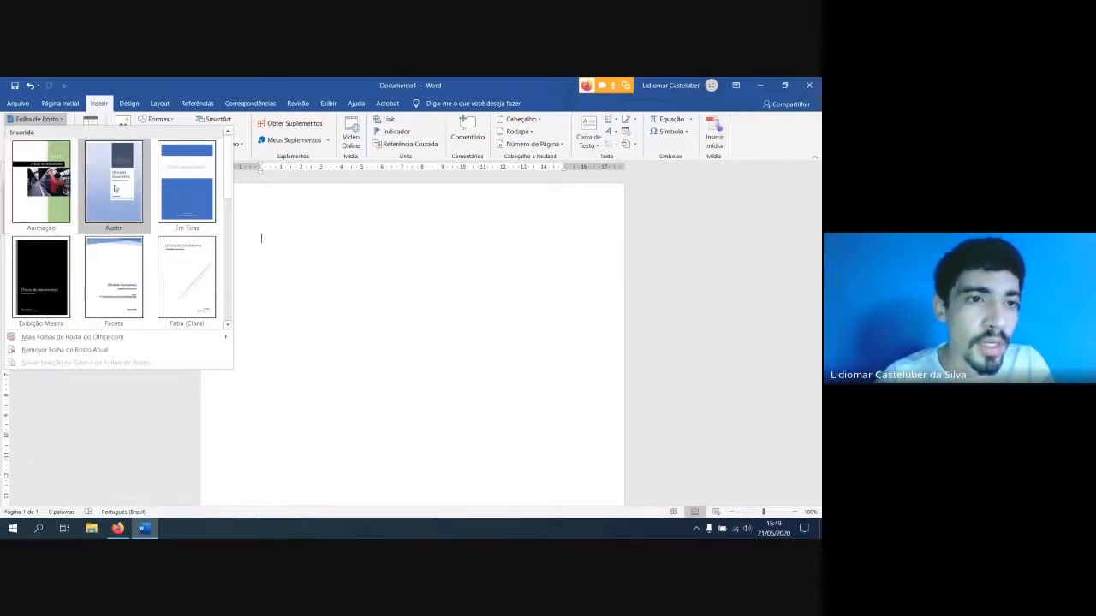
left_click(41, 117)
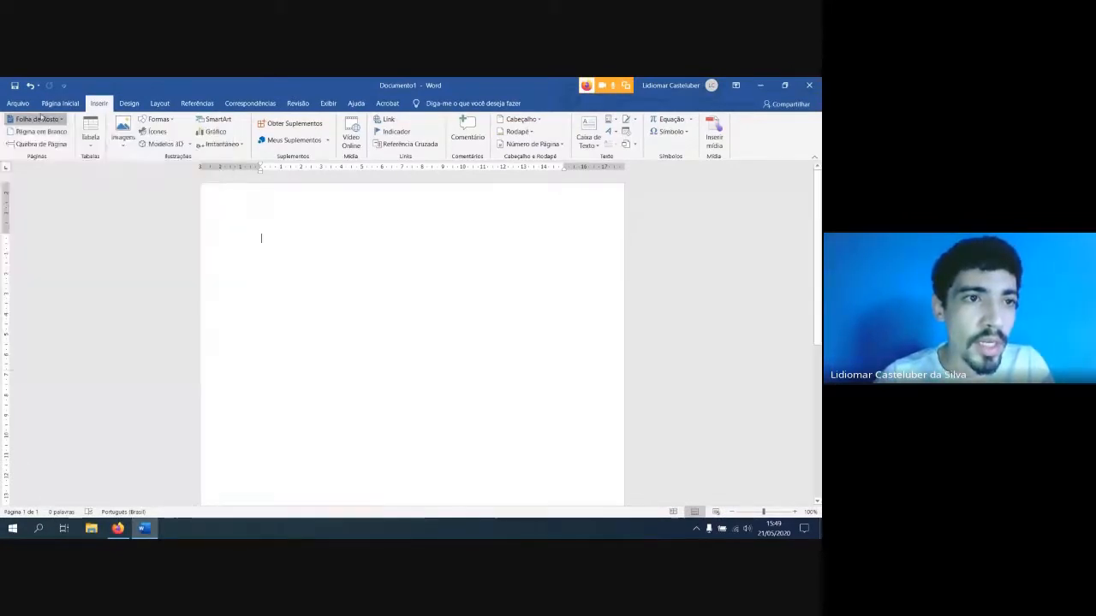
left_click(40, 118)
scroll(203, 189, "down", 3)
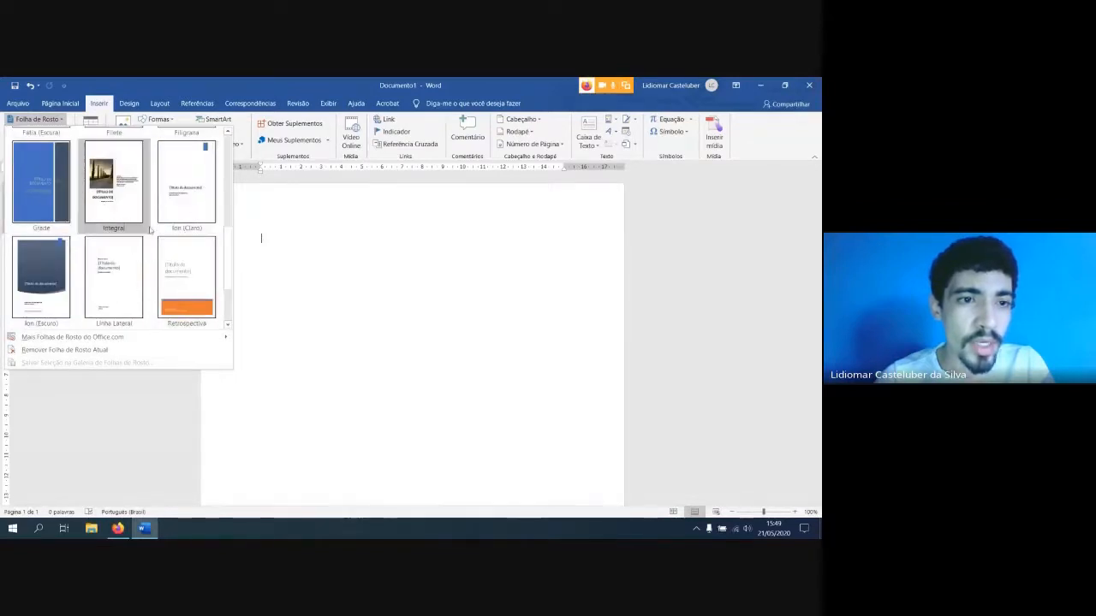
scroll(177, 247, "down", 1)
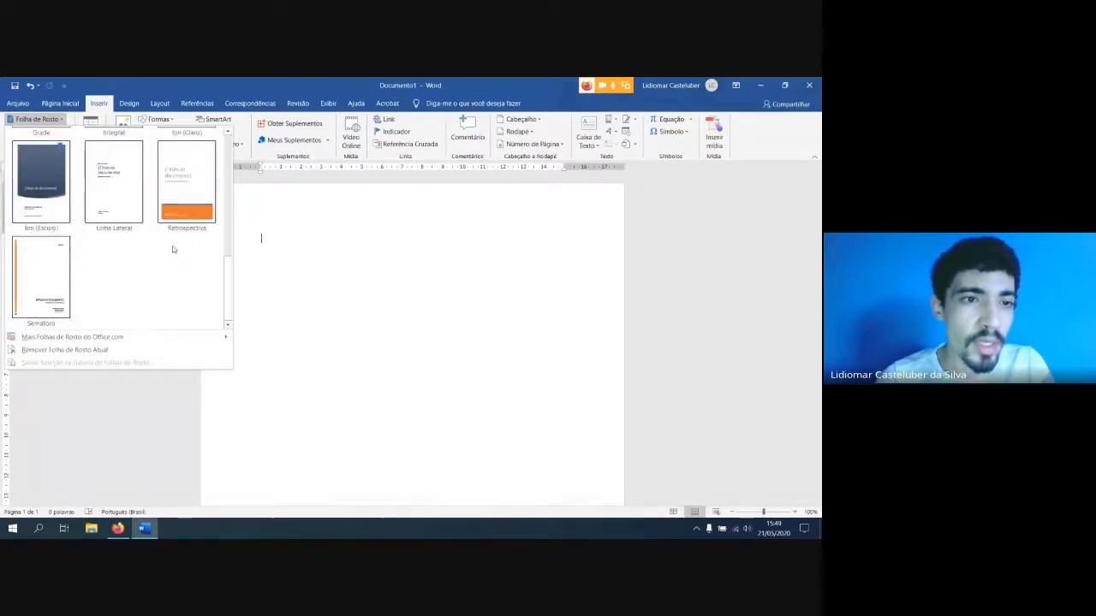
left_click(32, 185)
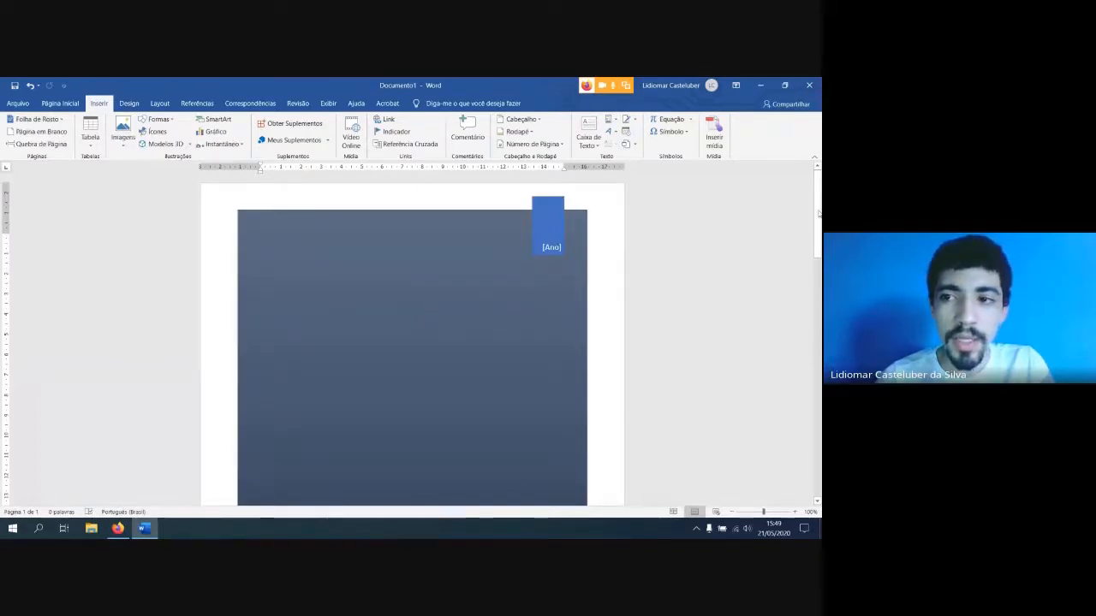
Look over the new cover page and set the document view to show one whole page
scroll(369, 308, "down", 5)
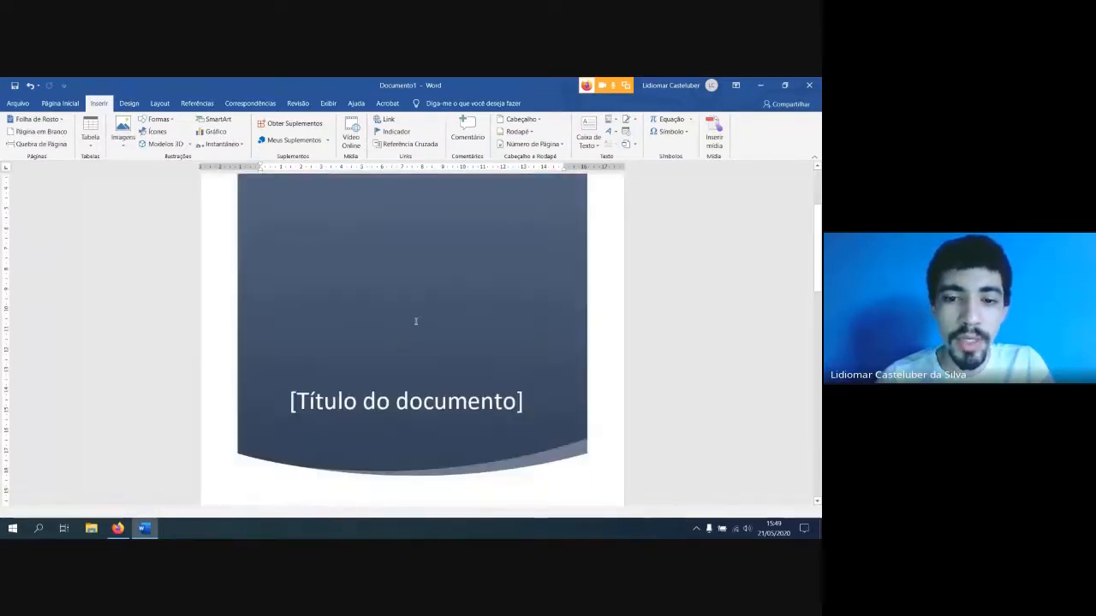
scroll(415, 321, "up", 3)
scroll(416, 320, "down", 6)
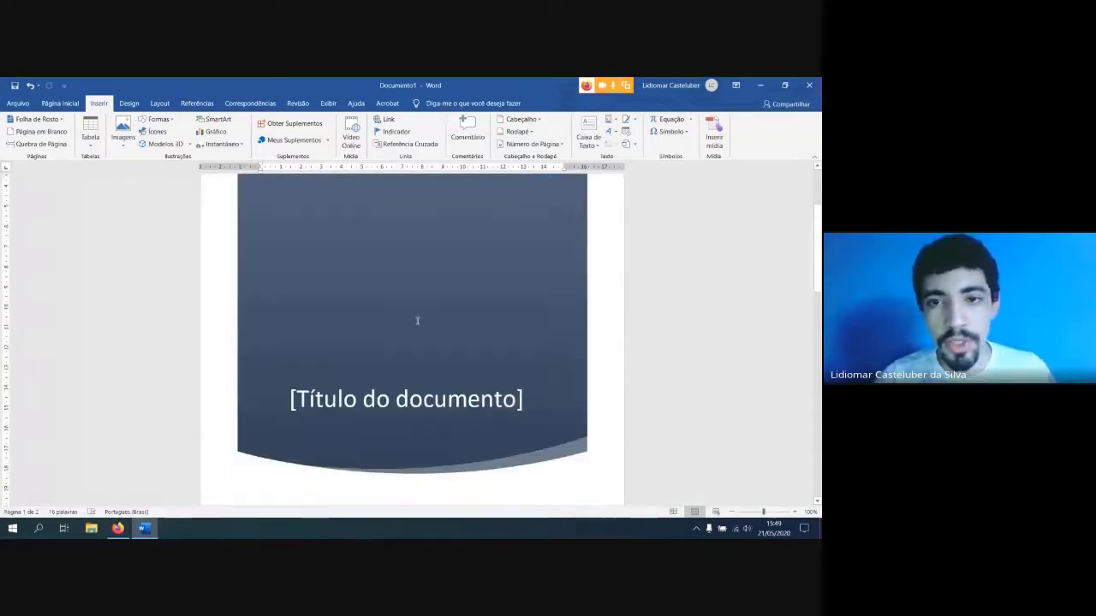
scroll(380, 263, "up", 3)
scroll(398, 267, "down", 4)
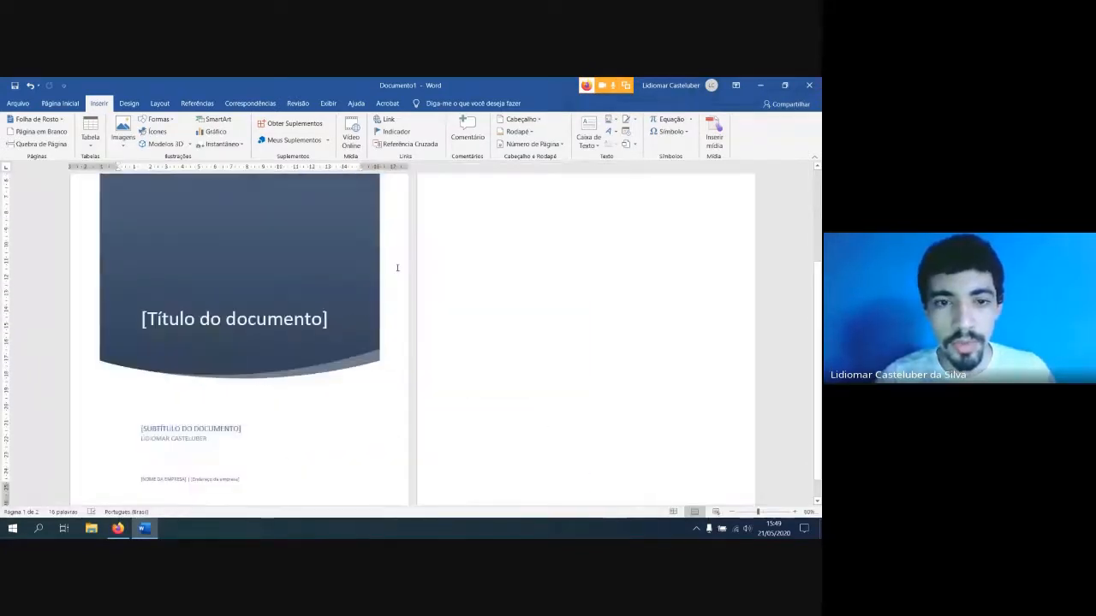
left_click(328, 103)
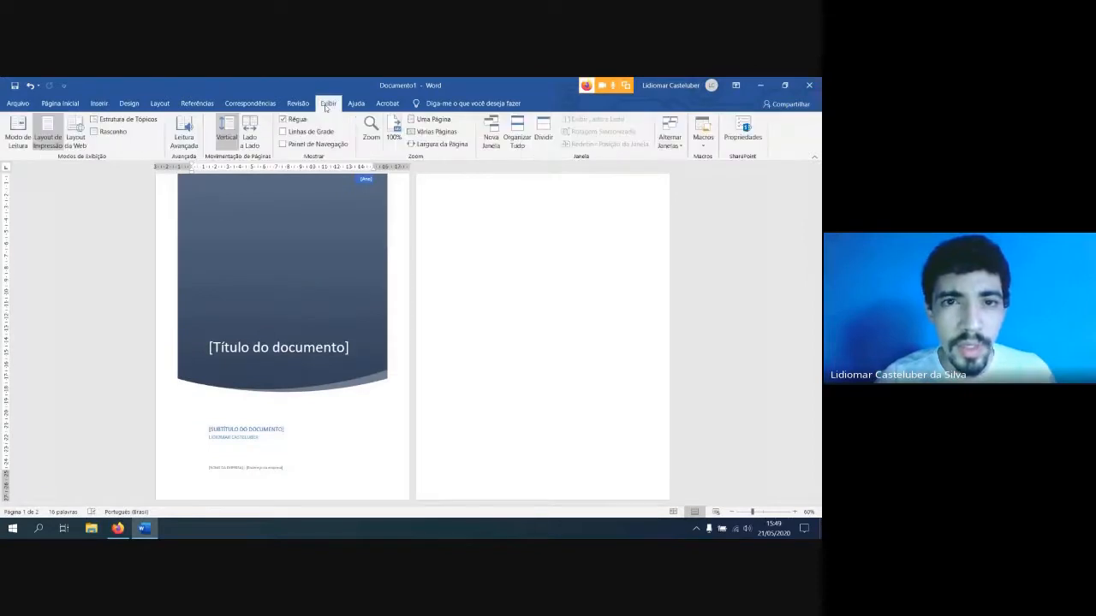
left_click(435, 121)
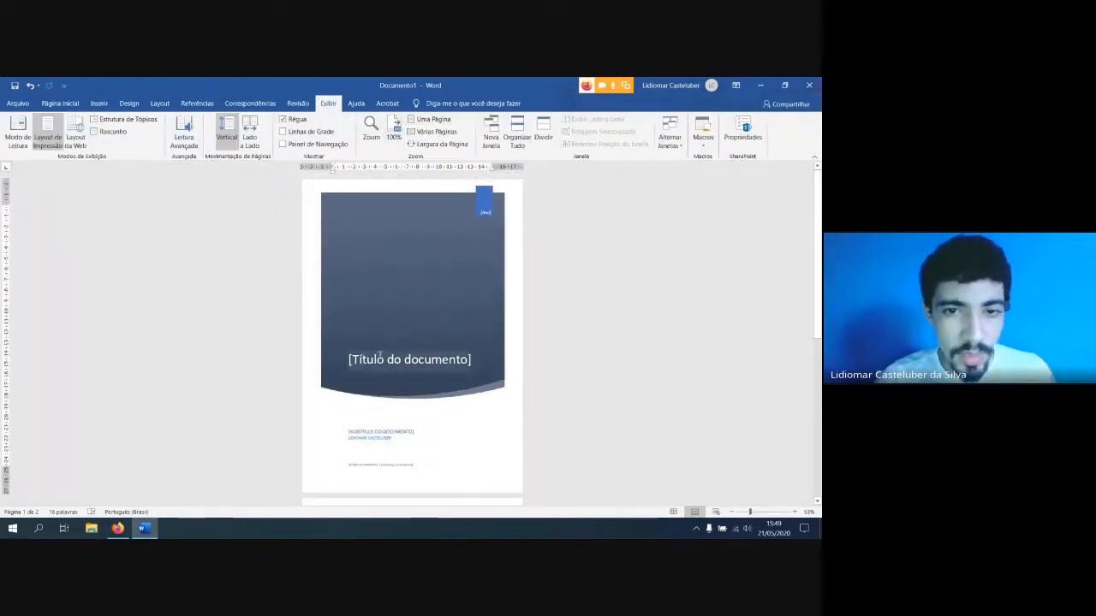
Switch to the Google Meet call, admit the participant waiting to join, and go back to the Word document
left_click(117, 528)
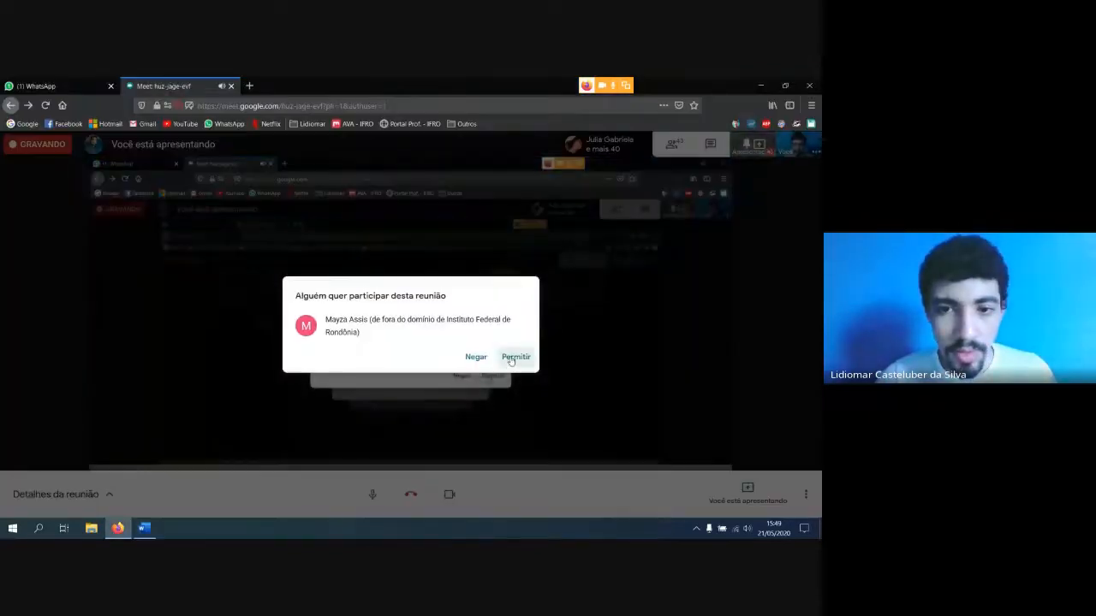
left_click(513, 357)
key("alt+Tab")
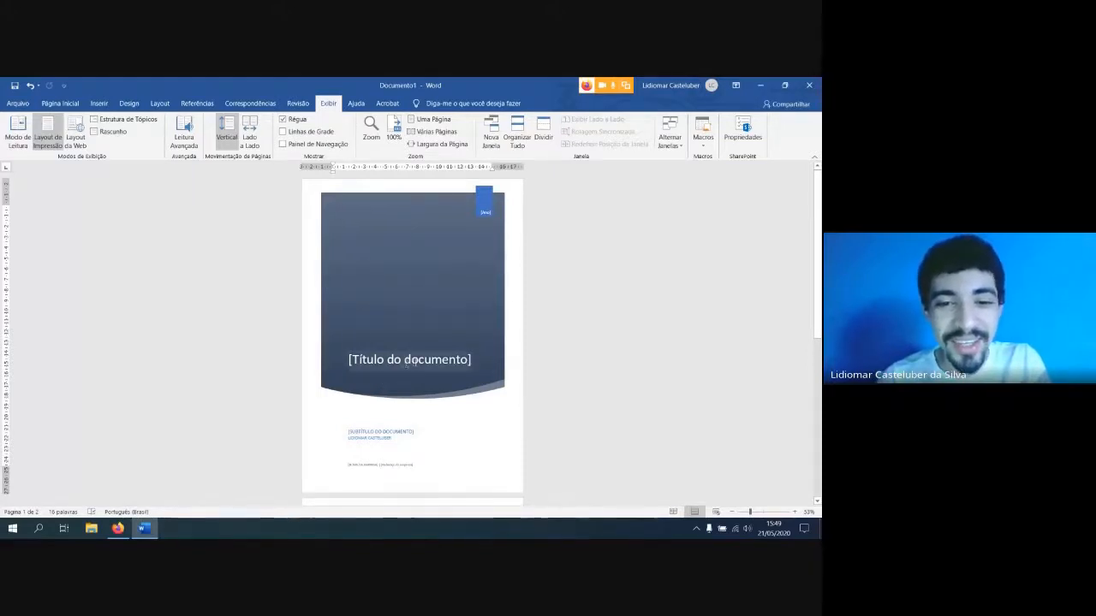
Examine the cover page's title, subtitle and year placeholders and the blank page that follows it
left_click(416, 361)
left_click(528, 342)
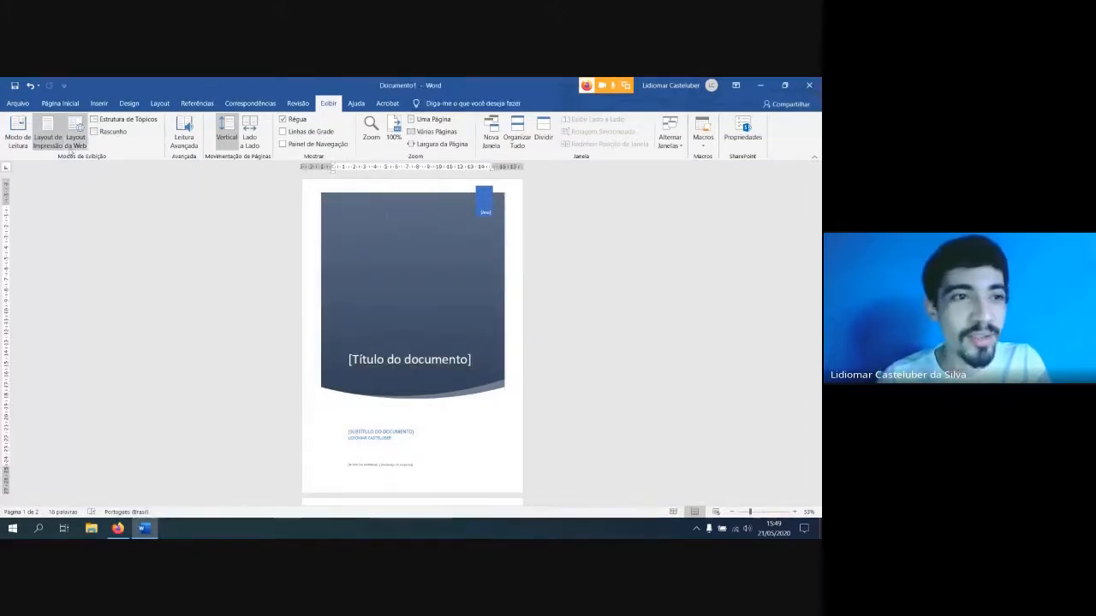
left_click(102, 103)
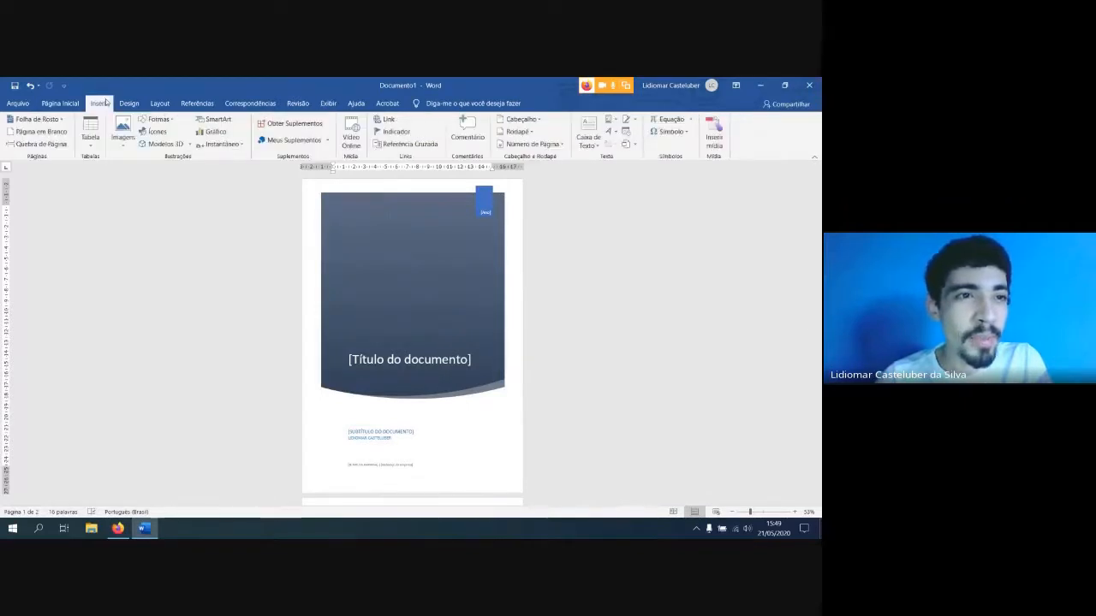
left_click(36, 119)
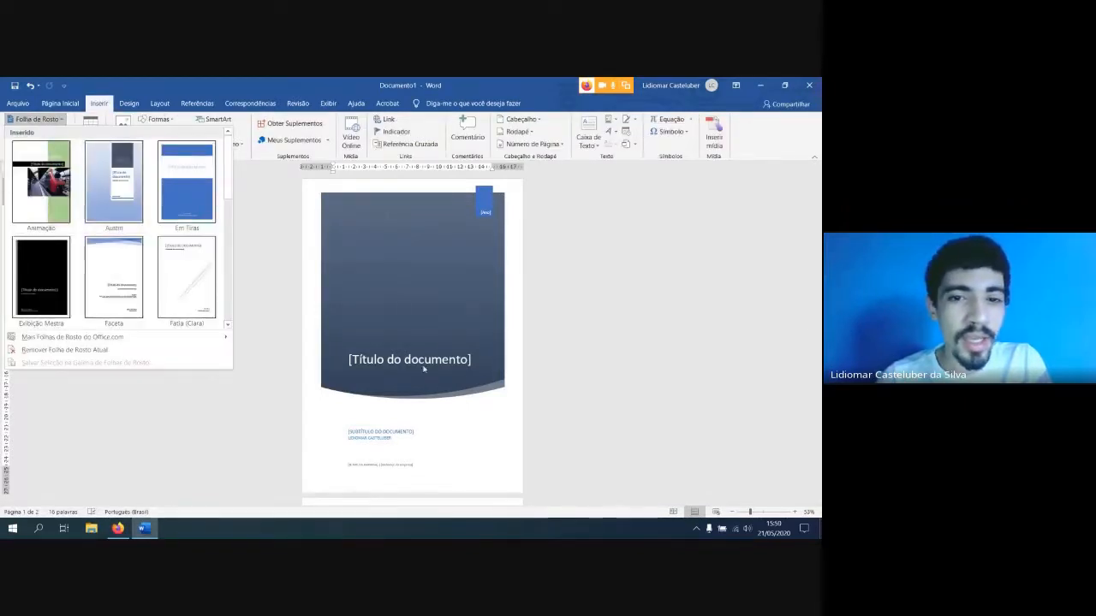
left_click(560, 383)
scroll(580, 342, "down", 1)
scroll(567, 342, "up", 1)
scroll(548, 334, "down", 3)
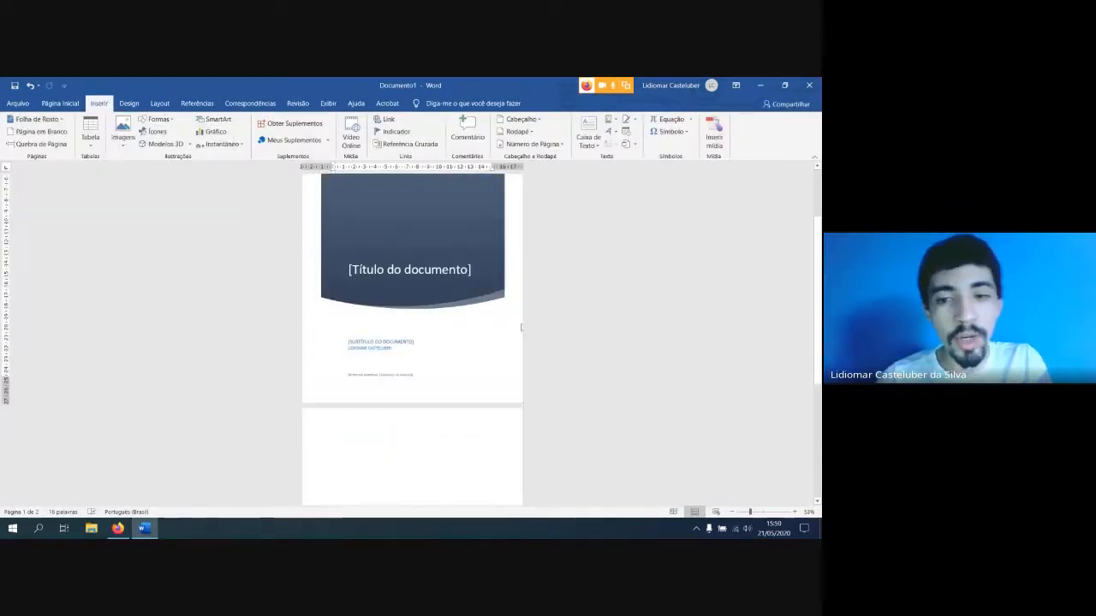
scroll(525, 317, "up", 3)
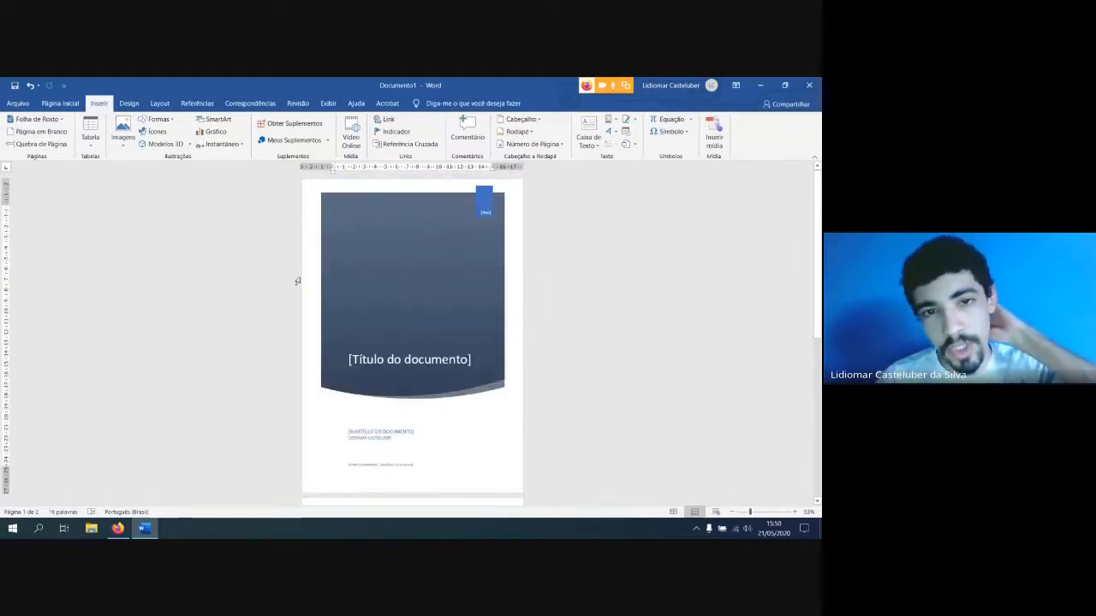
Replace the current cover page with the built-in "Animação" design and look over its layout
left_click(32, 120)
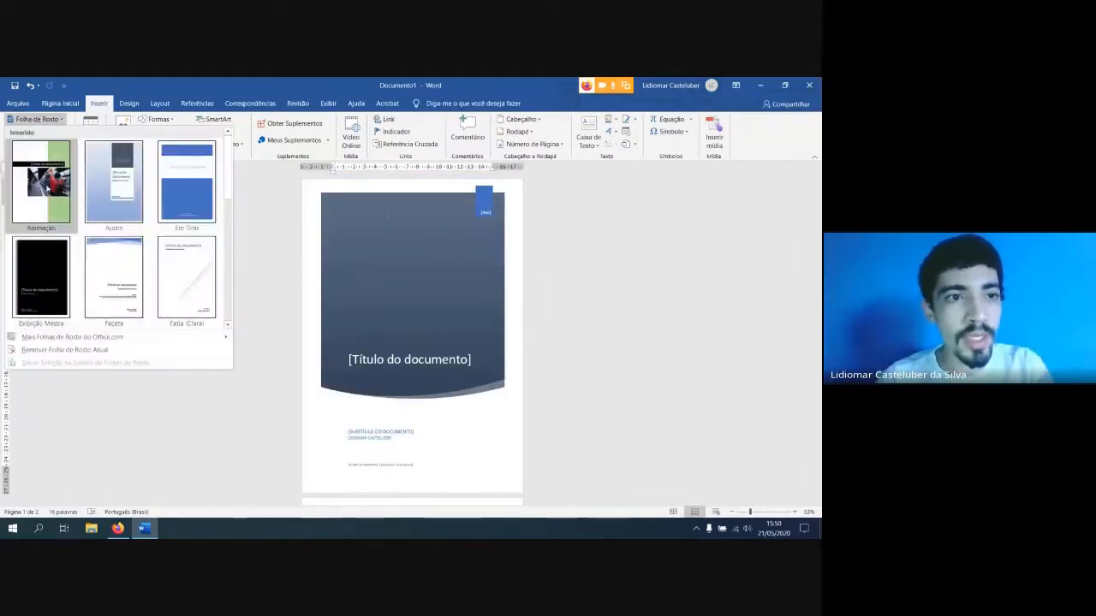
left_click(42, 184)
scroll(535, 372, "down", 2)
scroll(535, 371, "up", 2)
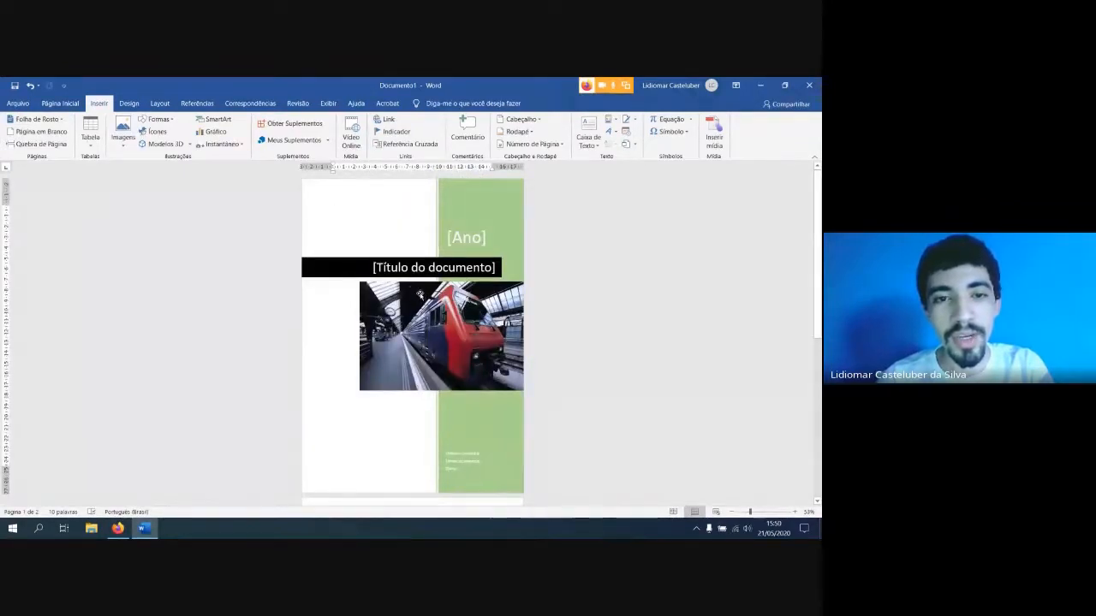
scroll(421, 295, "down", 3)
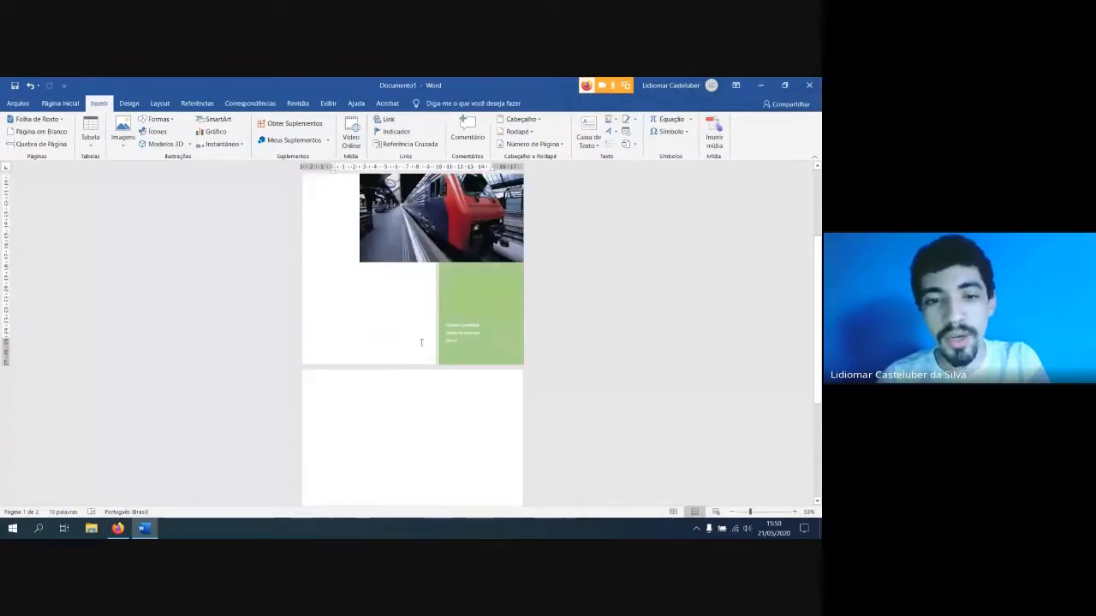
scroll(395, 332, "up", 2)
scroll(394, 364, "up", 1)
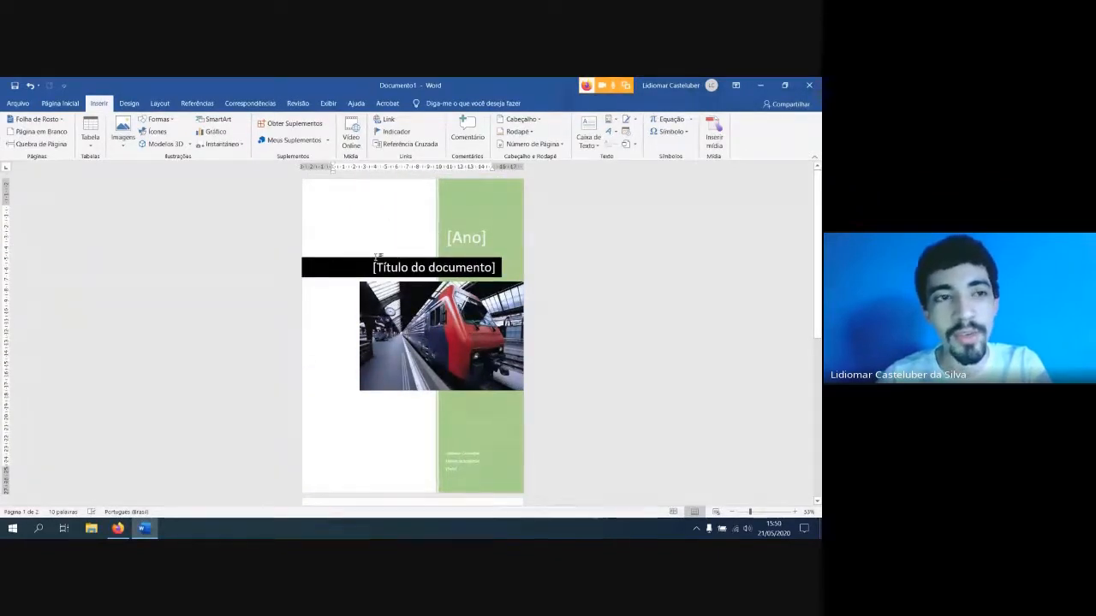
scroll(429, 358, "down", 2)
scroll(431, 342, "up", 2)
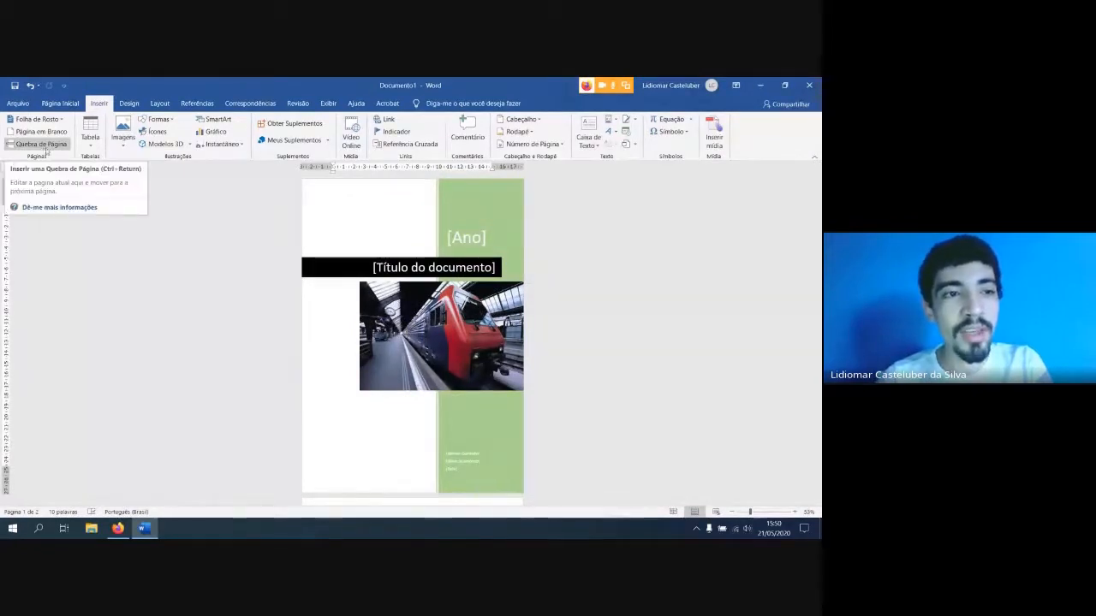
Examine the page and section break types available in the page layout options
left_click(43, 149)
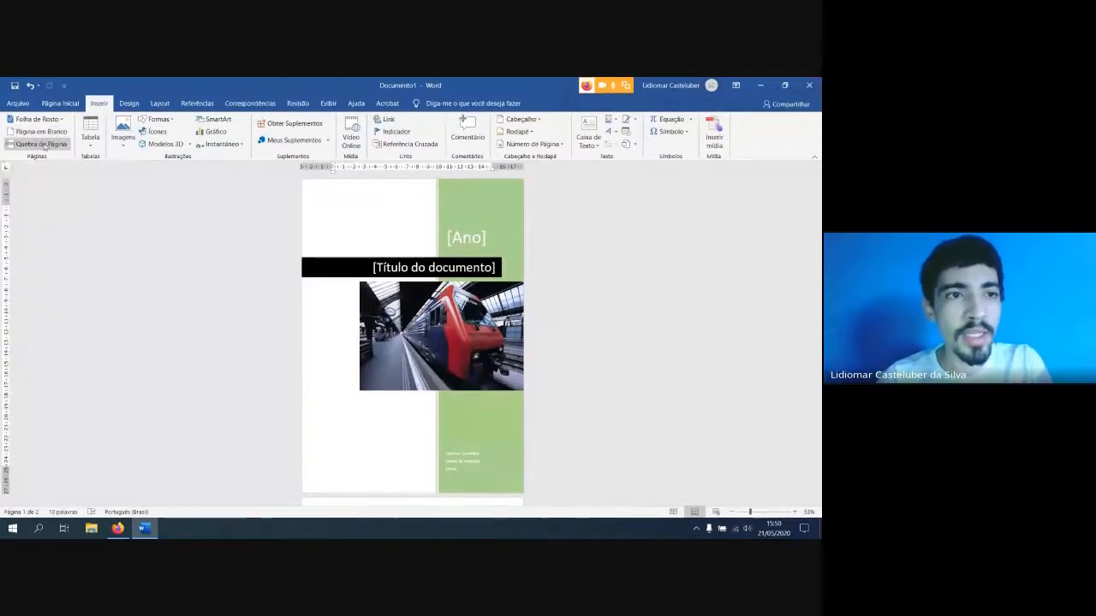
left_click(160, 104)
left_click(143, 120)
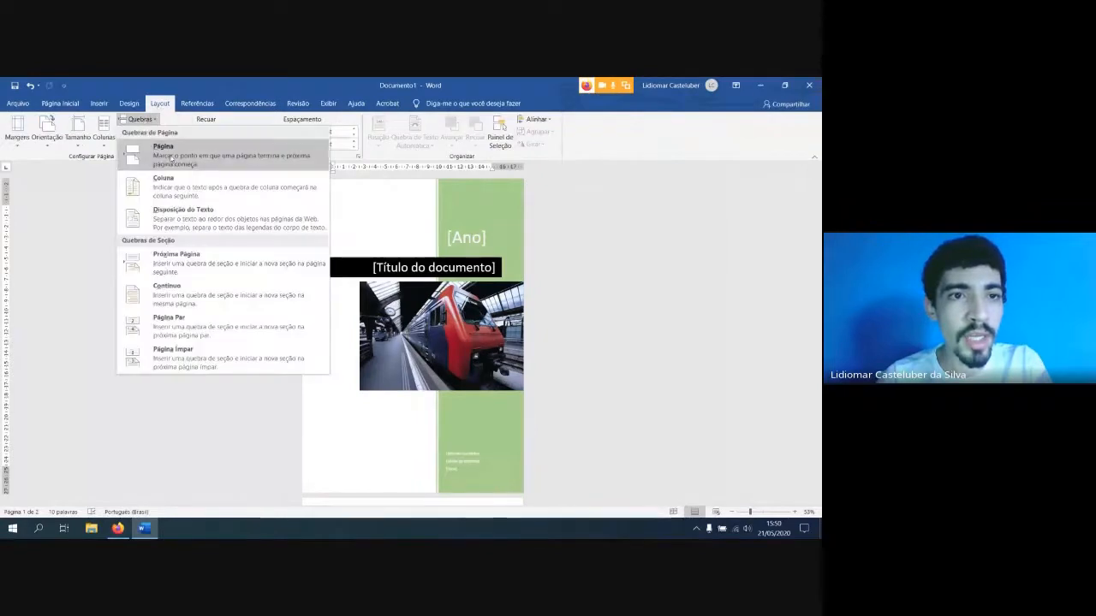
left_click(142, 120)
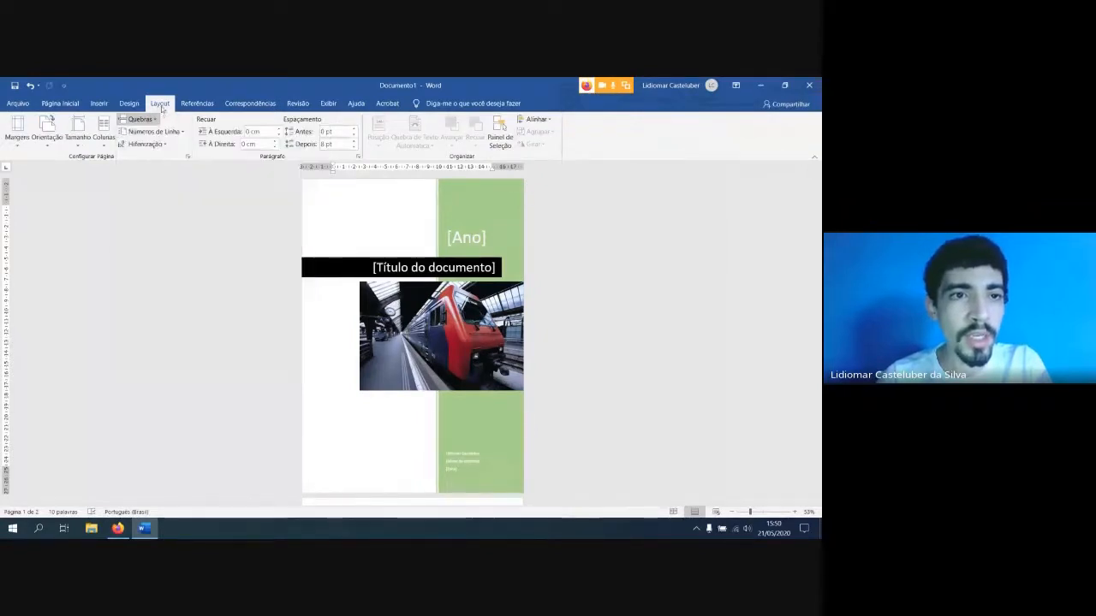
left_click(60, 104)
left_click(99, 103)
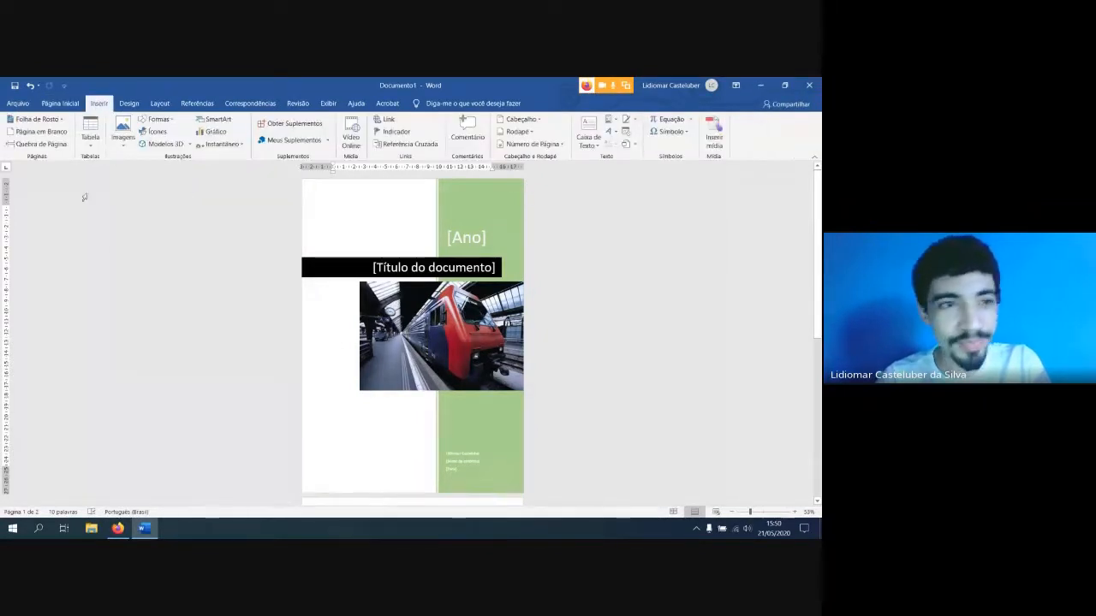
Replace the cover page with the built-in "Semáforo" design and look over its pages
left_click(36, 119)
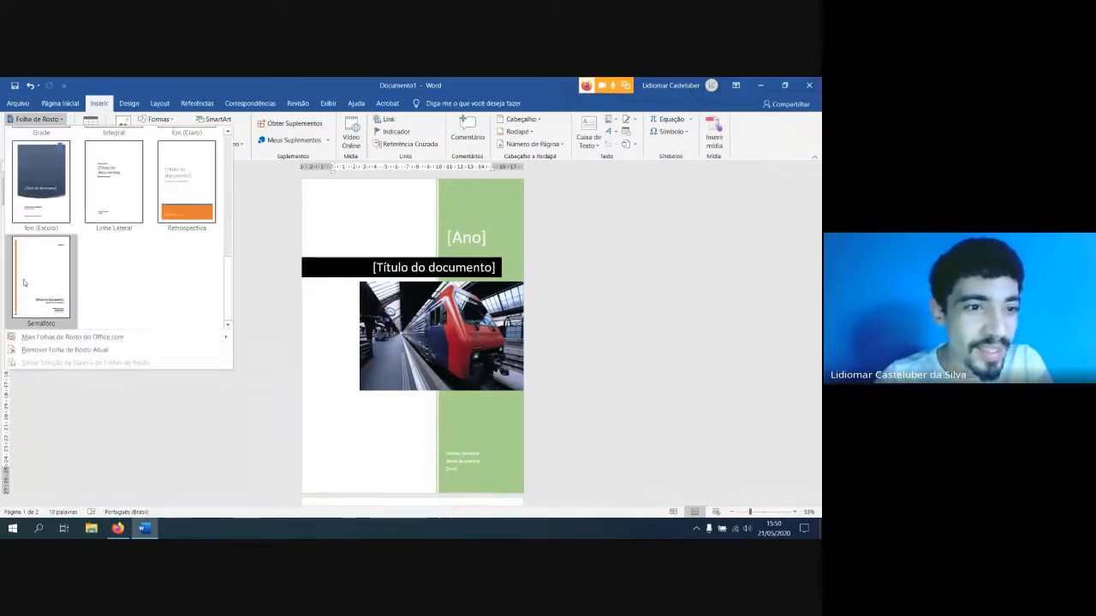
scroll(52, 274, "up", 2)
scroll(52, 274, "down", 4)
left_click(43, 276)
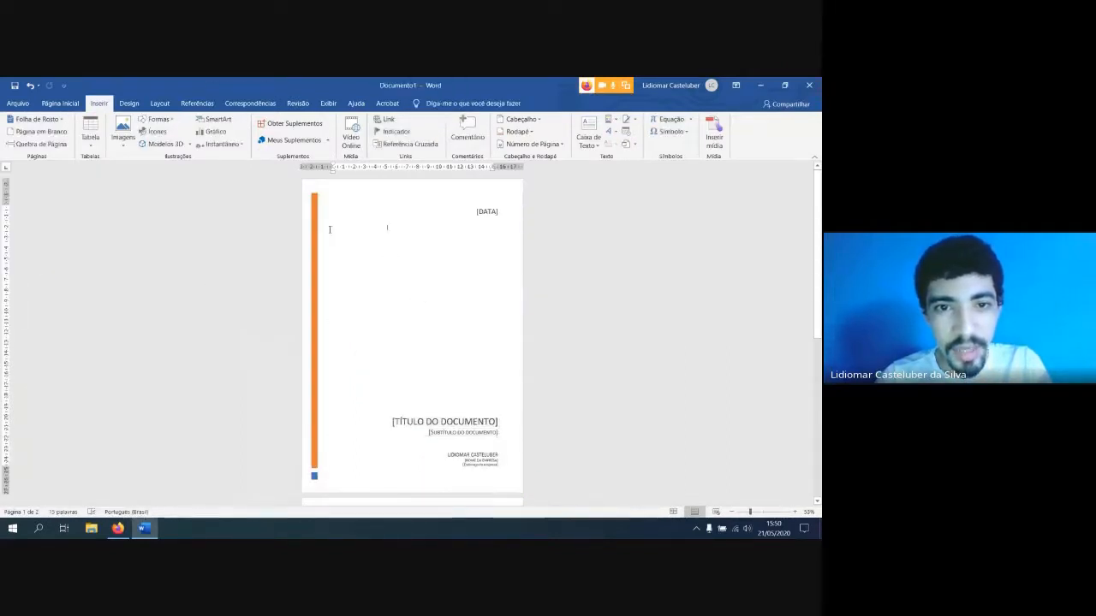
scroll(355, 434, "down", 3)
scroll(354, 438, "up", 3)
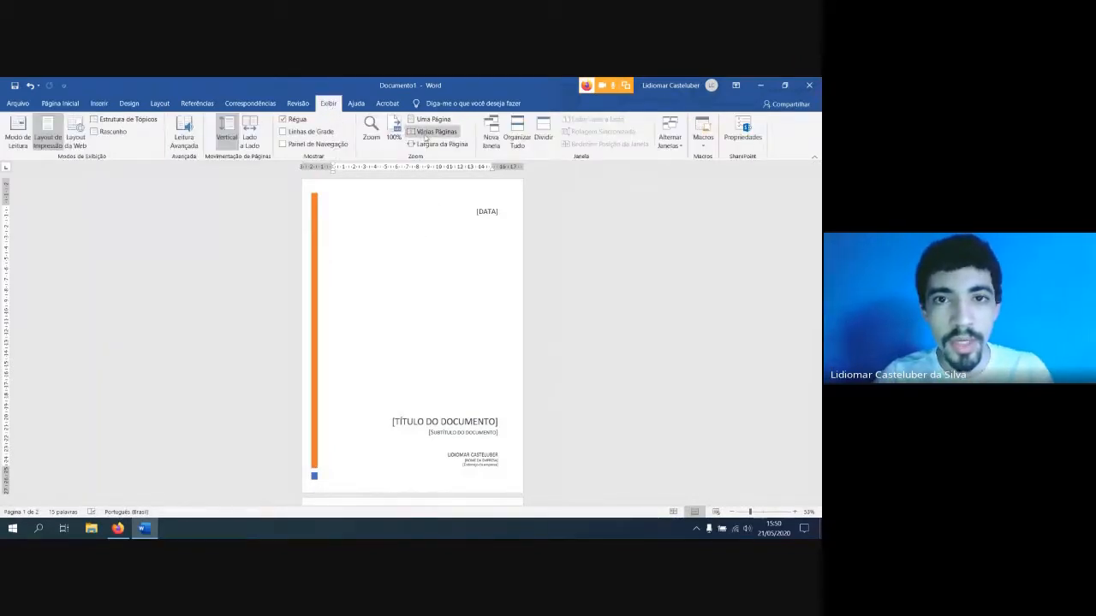
Set the zoom to 100% and try to enter a title on the blank page after the cover
left_click(394, 130)
scroll(449, 260, "up", 3)
scroll(413, 270, "up", 2)
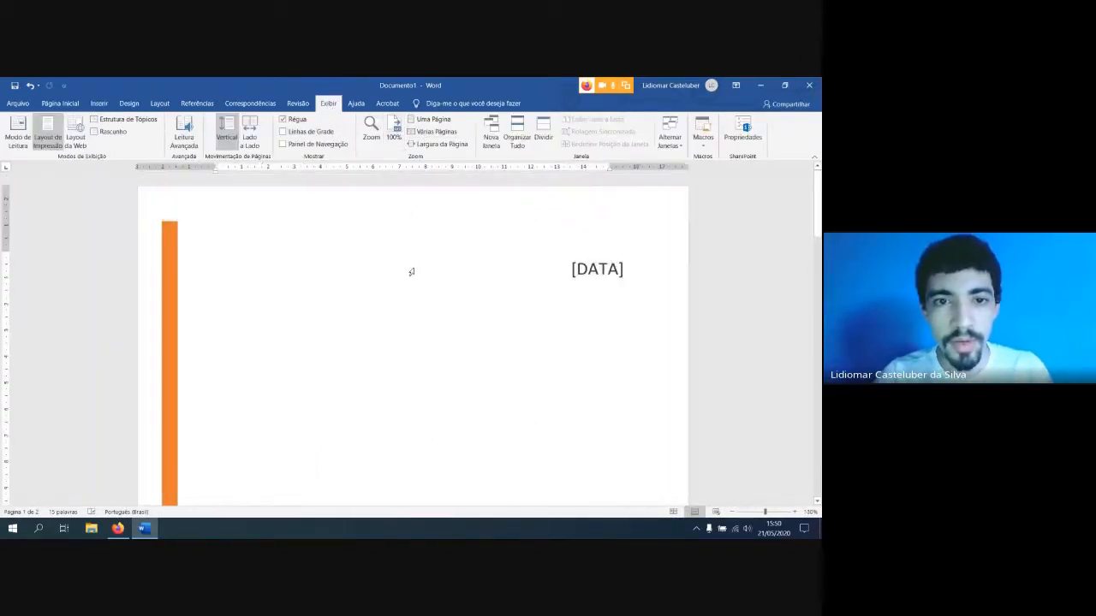
type("TÍTU")
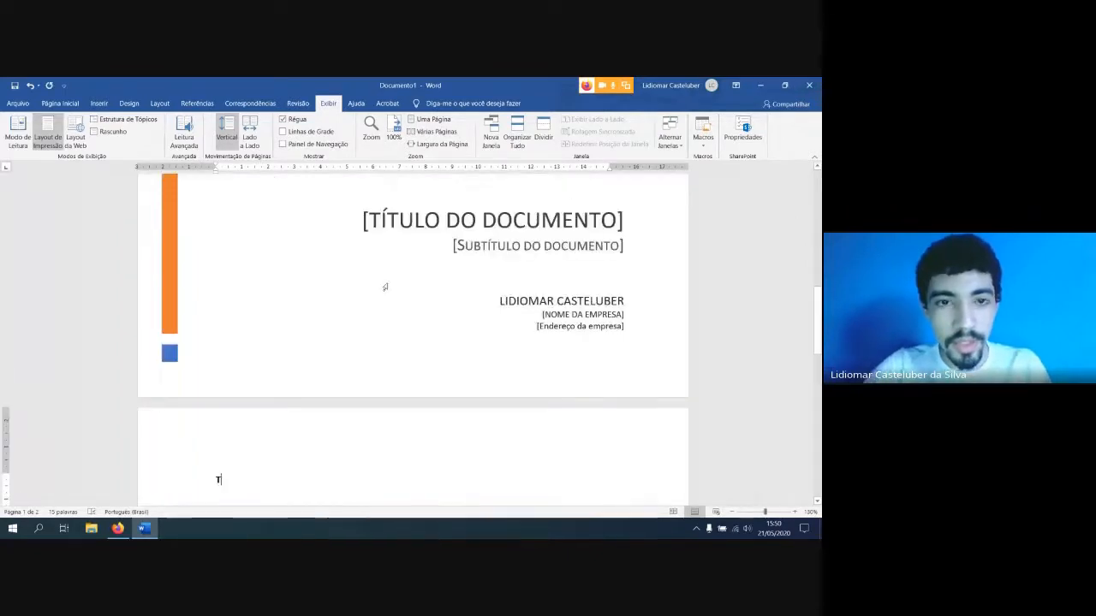
key("BackSpace")
key("BackSpace")
key("BackSpace")
key("BackSpace")
key("BackSpace")
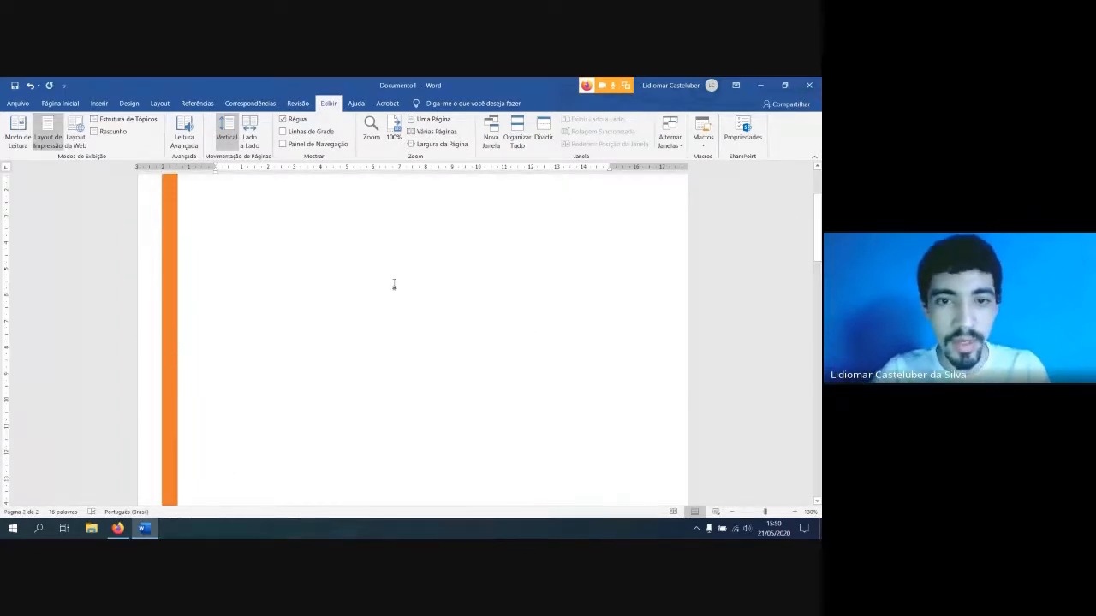
scroll(443, 309, "up", 3)
type("T")
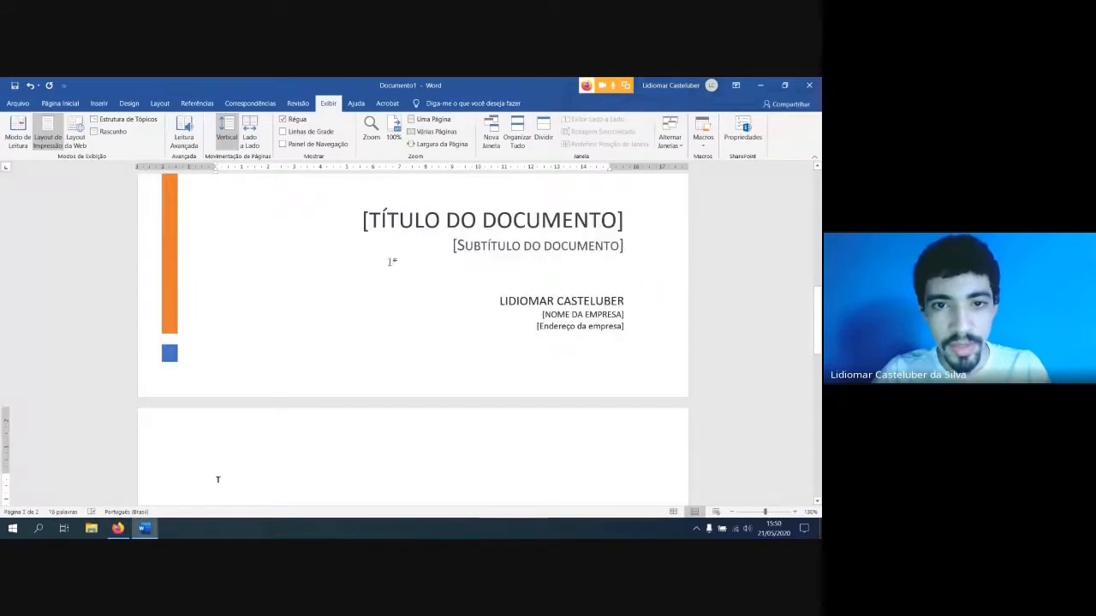
Enter the text "TÍTULO" in the blank area of the cover page just below the date placeholder
left_click(382, 221)
scroll(326, 287, "up", 6)
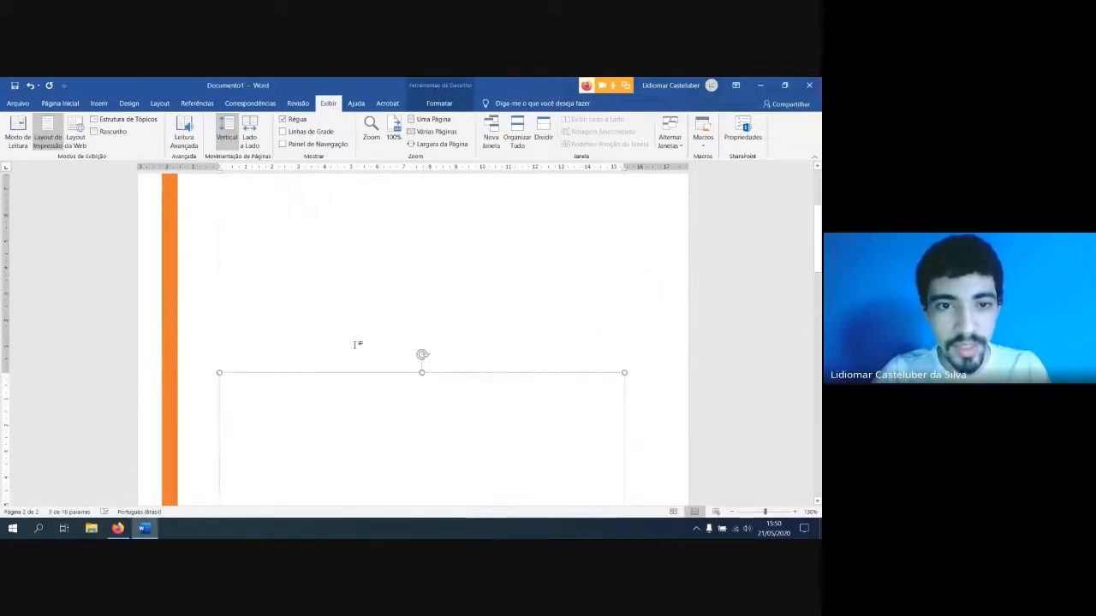
scroll(358, 344, "up", 3)
left_click(349, 316)
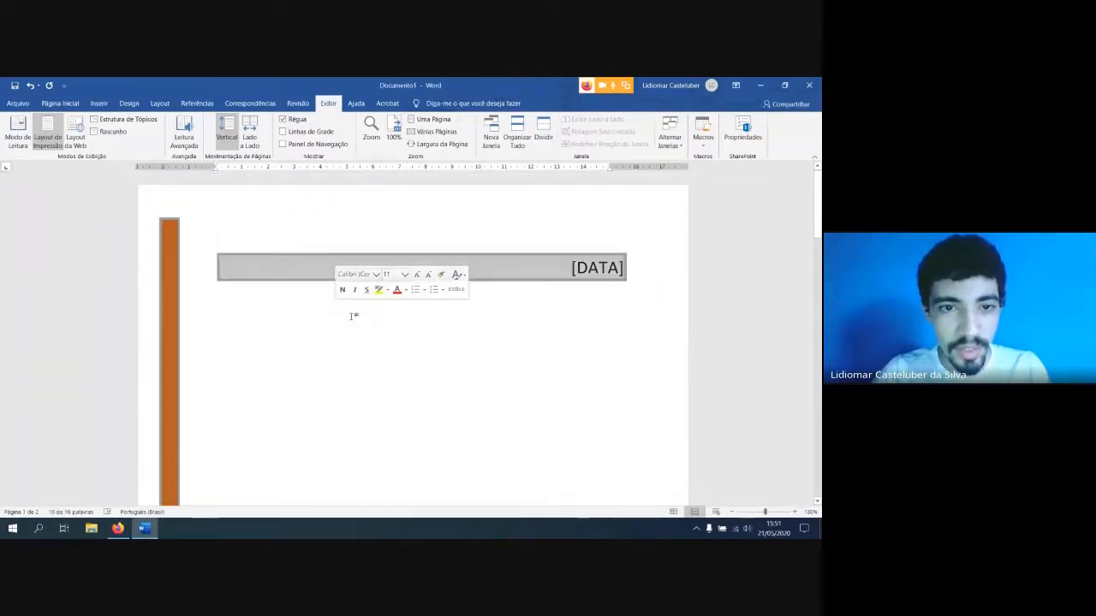
type("A")
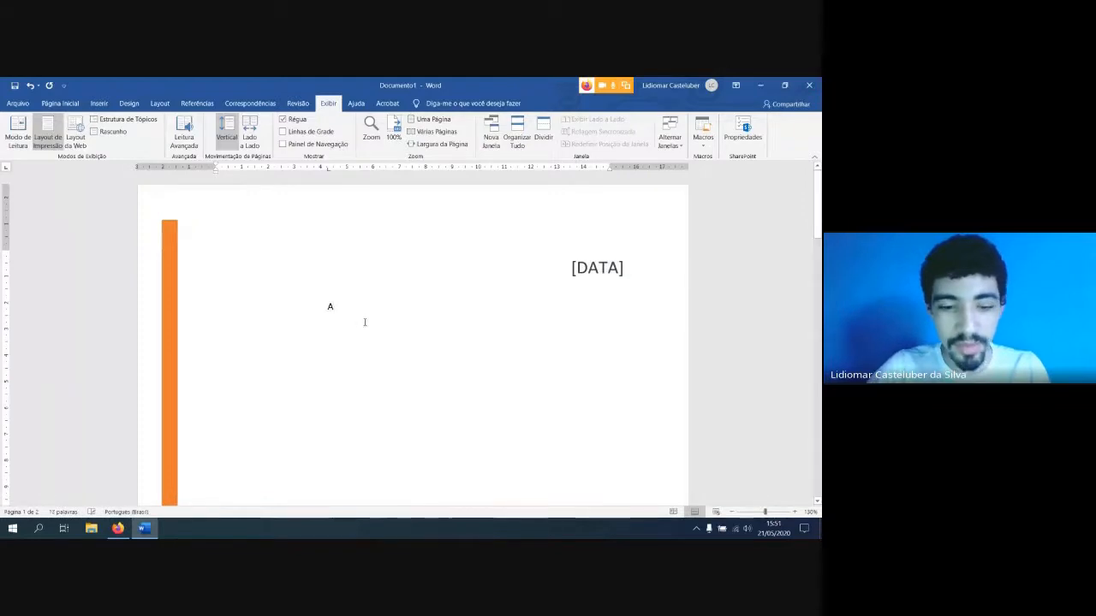
key("BackSpace")
type("T")
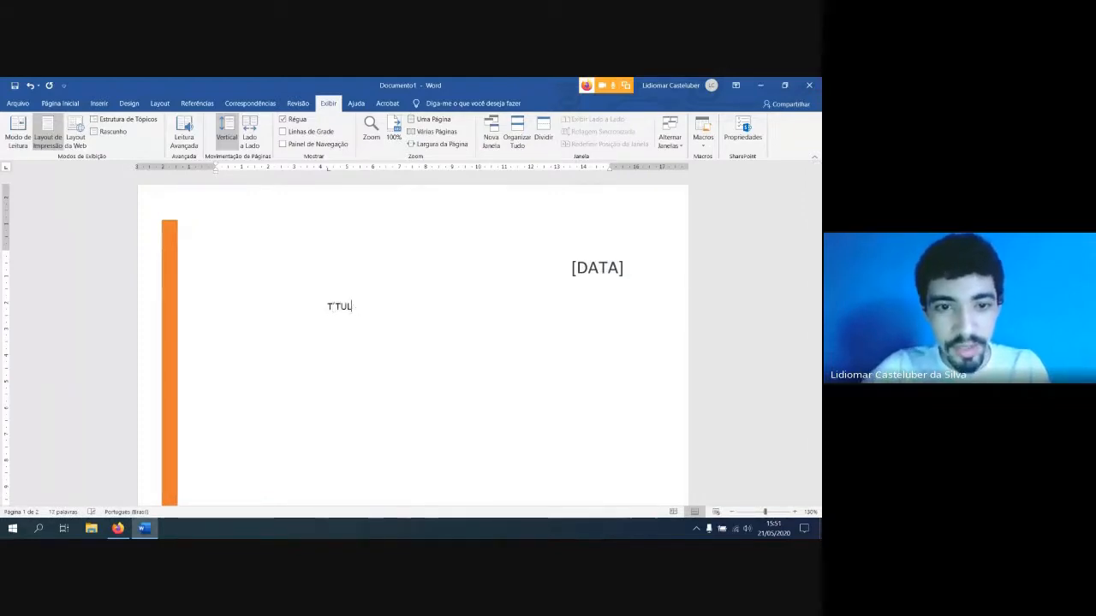
type("ÍTULO")
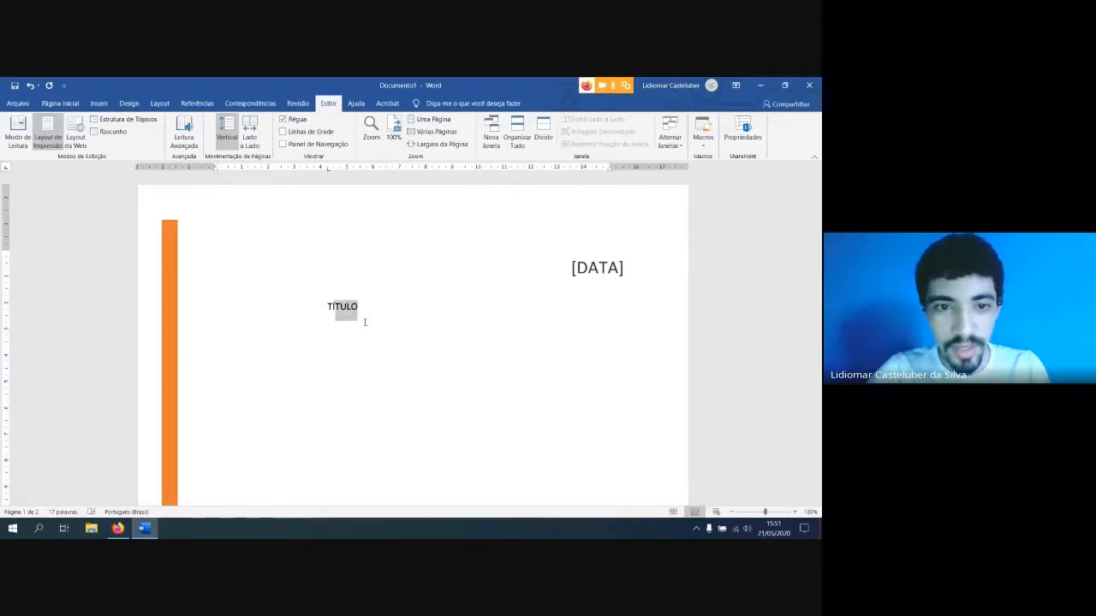
Enlarge the font of the word "TÍTULO" and make it bold
key("shift+Home")
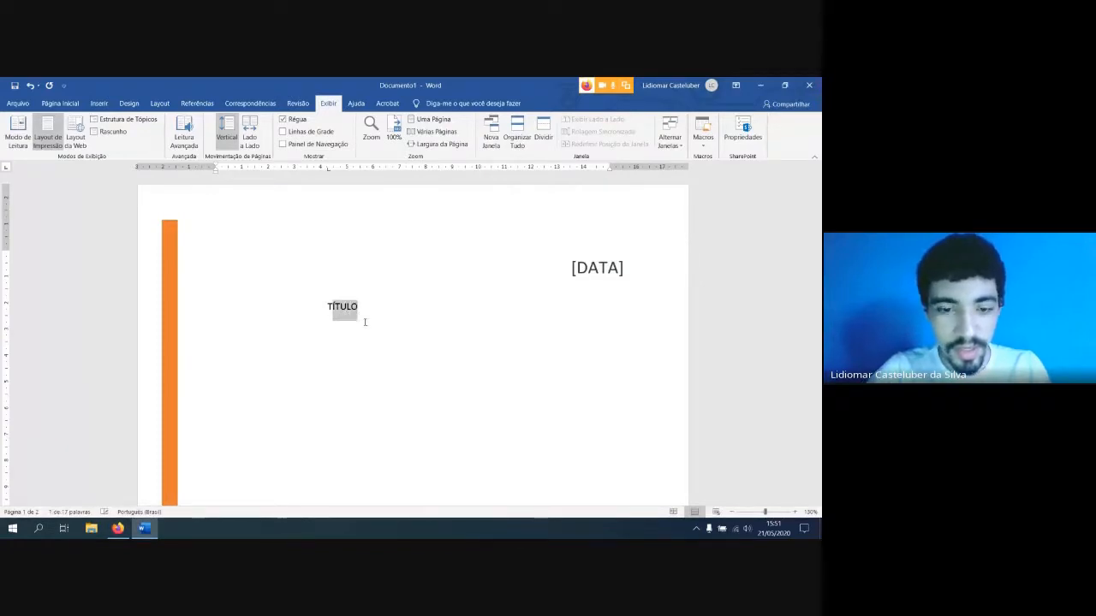
key("ctrl+shift+greater")
key("ctrl+shift+greater")
key("ctrl+shift+greater")
key("ctrl+shift+greater")
key("ctrl+shift+greater")
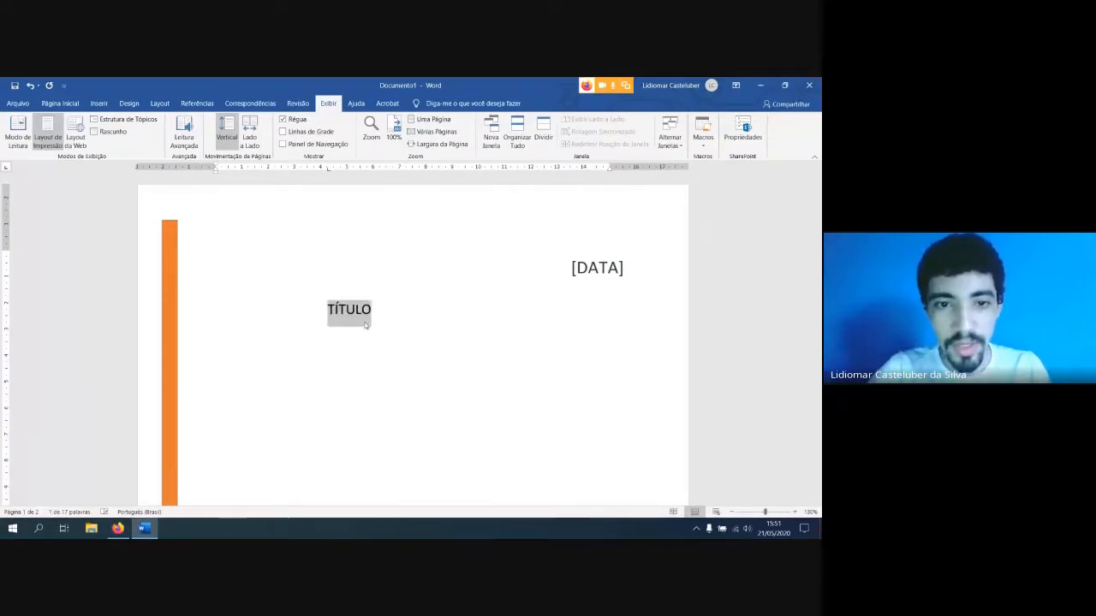
key("ctrl+n")
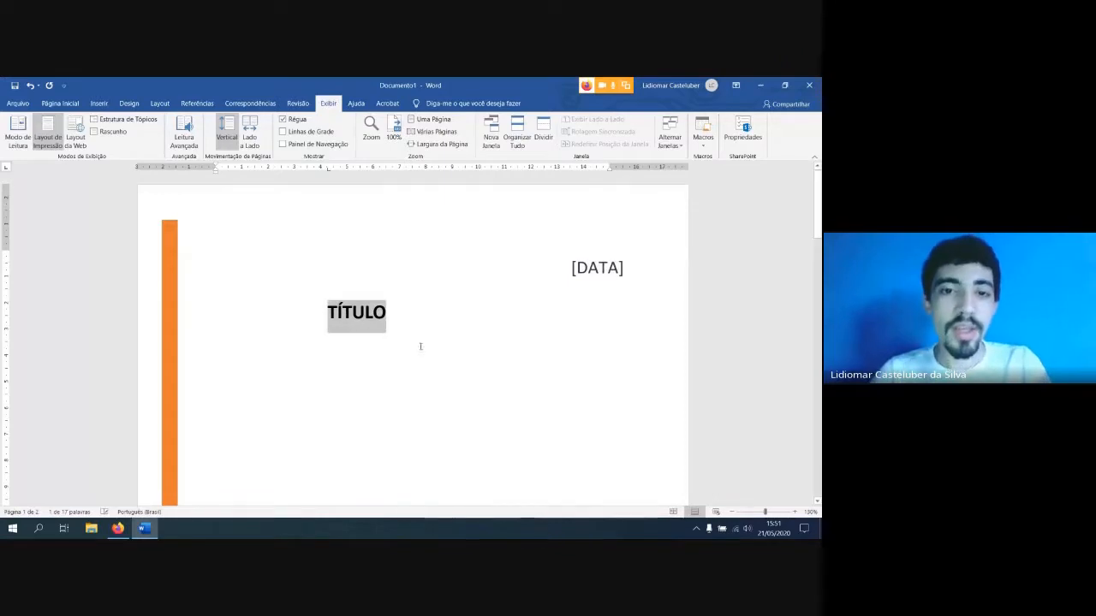
left_click(426, 333)
Move "TÍTULO" further down the cover page by adding blank lines above it
scroll(426, 333, "down", 3)
scroll(428, 331, "up", 2)
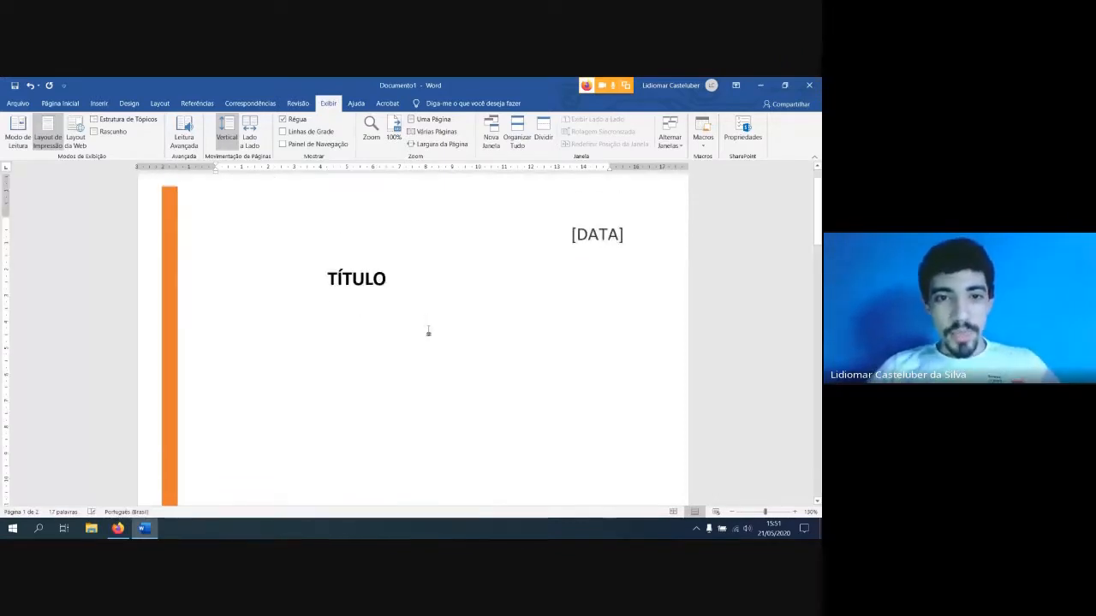
scroll(428, 332, "down", 4)
scroll(430, 328, "down", 3)
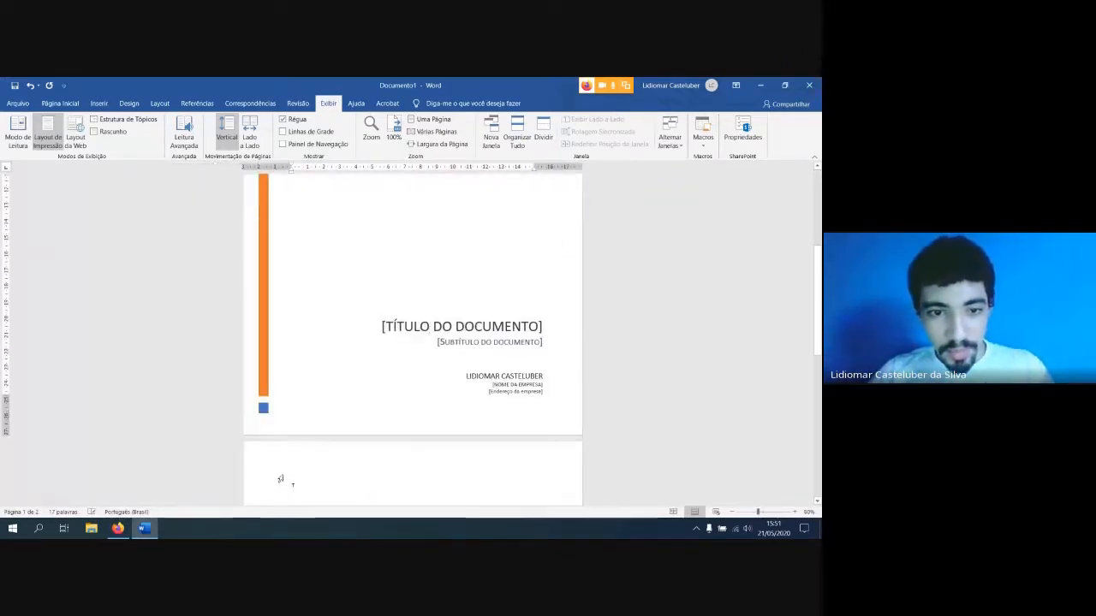
scroll(328, 455, "down", 1)
scroll(337, 442, "up", 2)
scroll(338, 442, "down", 8)
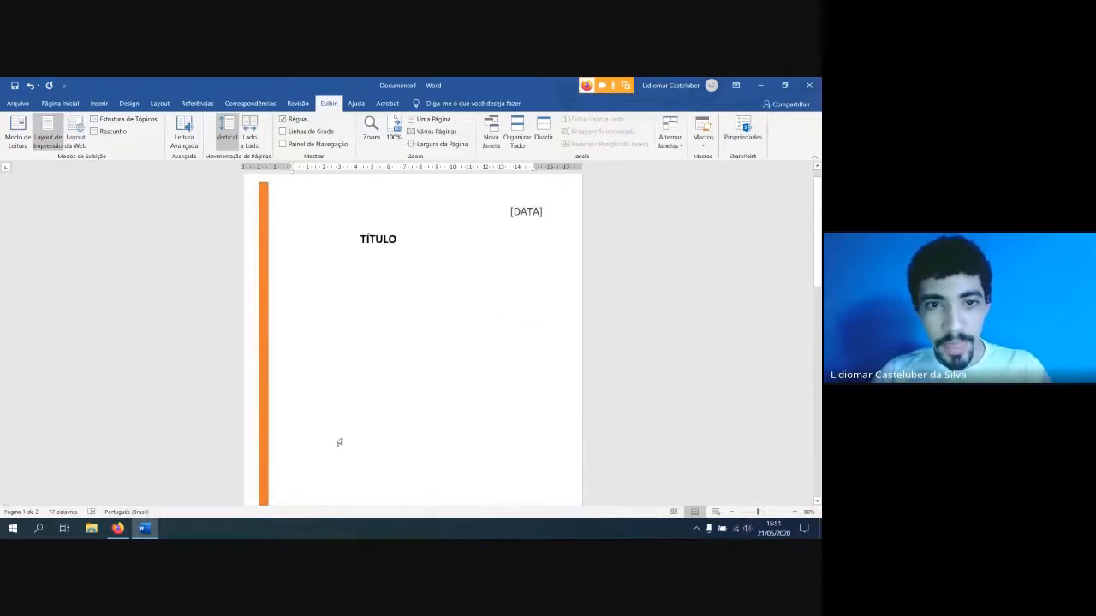
scroll(357, 299, "up", 1)
key("Return")
key("Return")
key("Return")
key("Return")
key("Return")
key("Return")
key("Return")
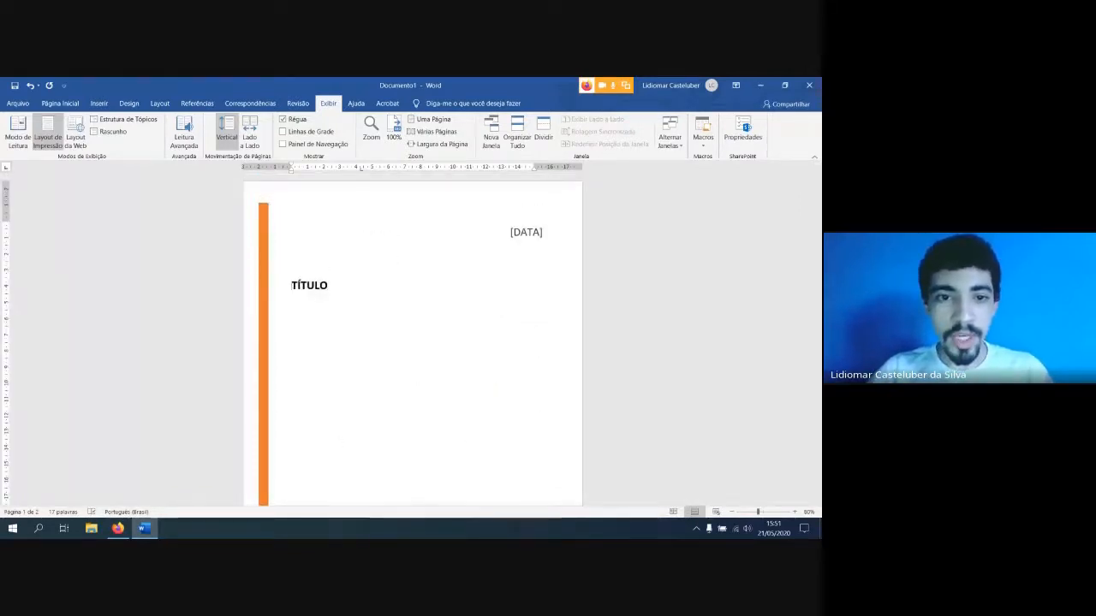
Insert a page break before "TÍTULO" and check where the text falls with the zoom at 40%
scroll(357, 293, "down", 6)
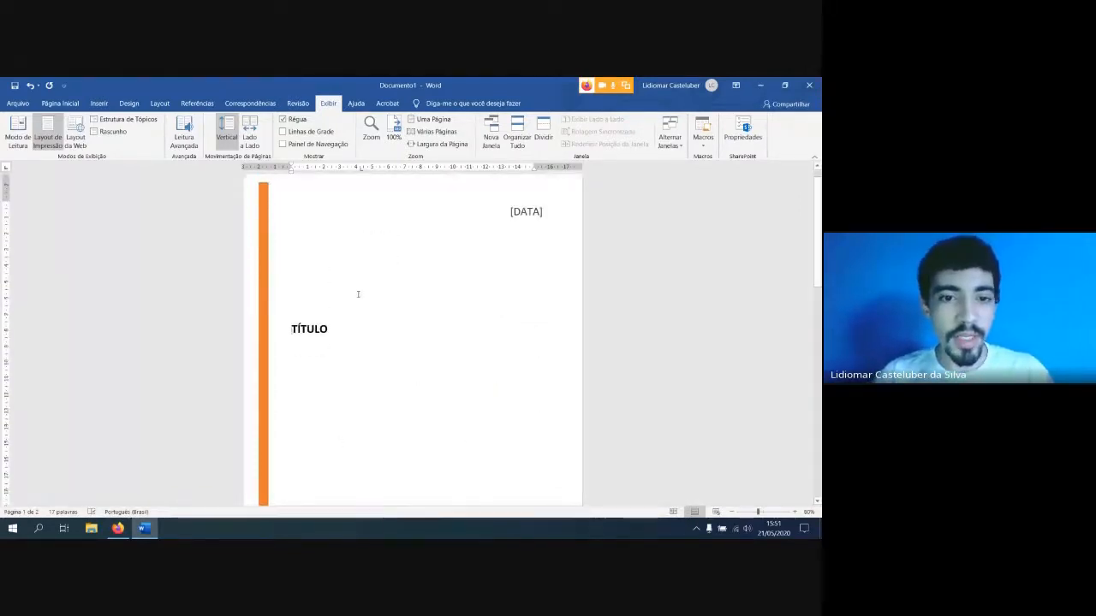
scroll(59, 213, "up", 4)
left_click(98, 102)
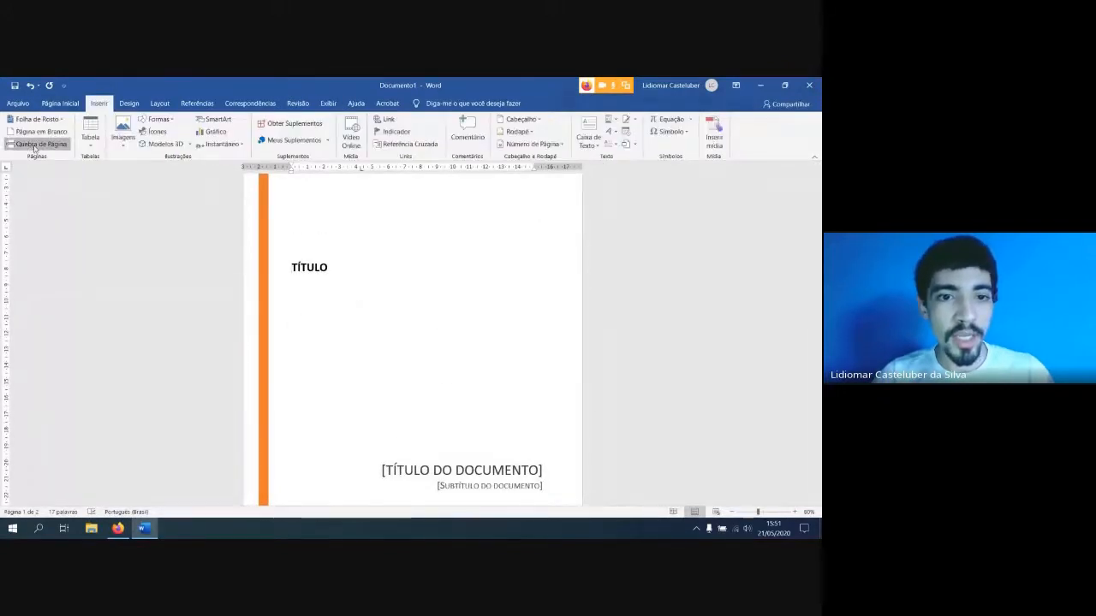
left_click(34, 145)
scroll(353, 399, "down", 2)
scroll(342, 404, "up", 3)
scroll(341, 405, "up", 5)
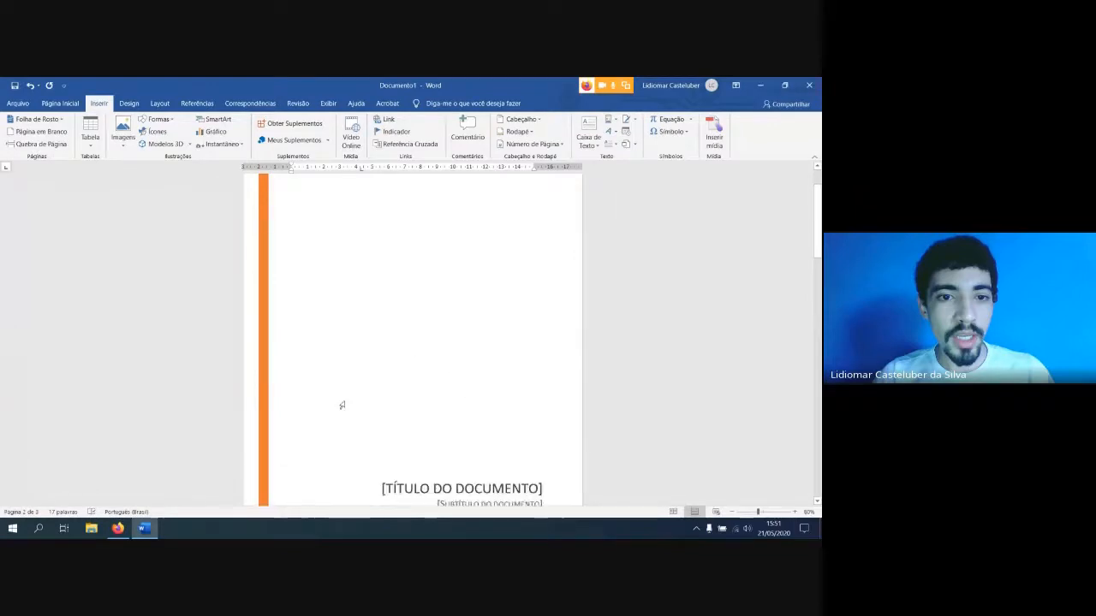
left_click(375, 288)
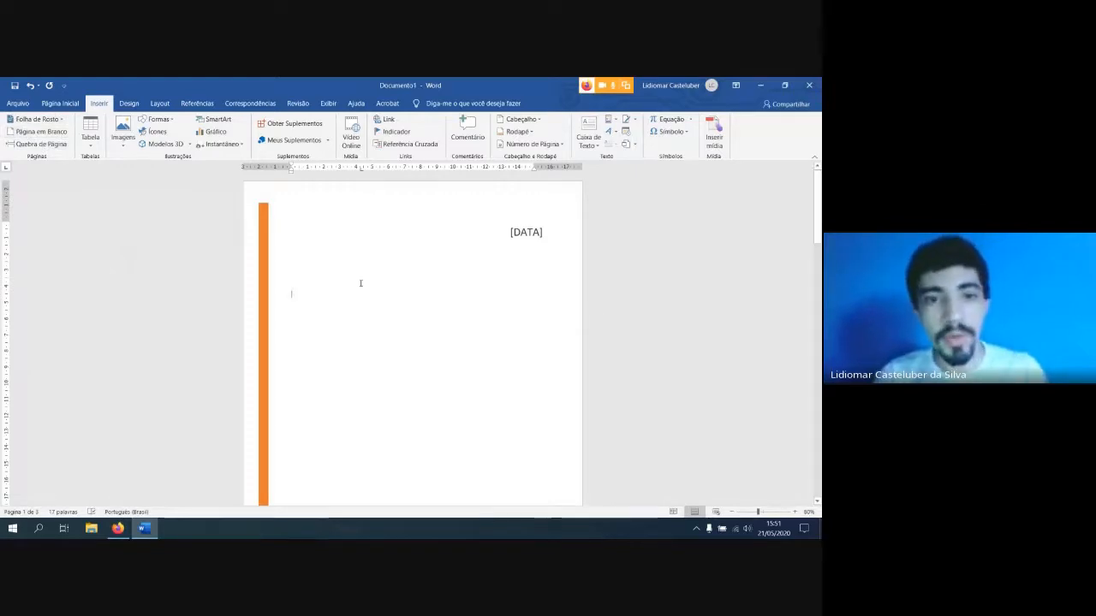
scroll(432, 333, "down", 4, "ctrl")
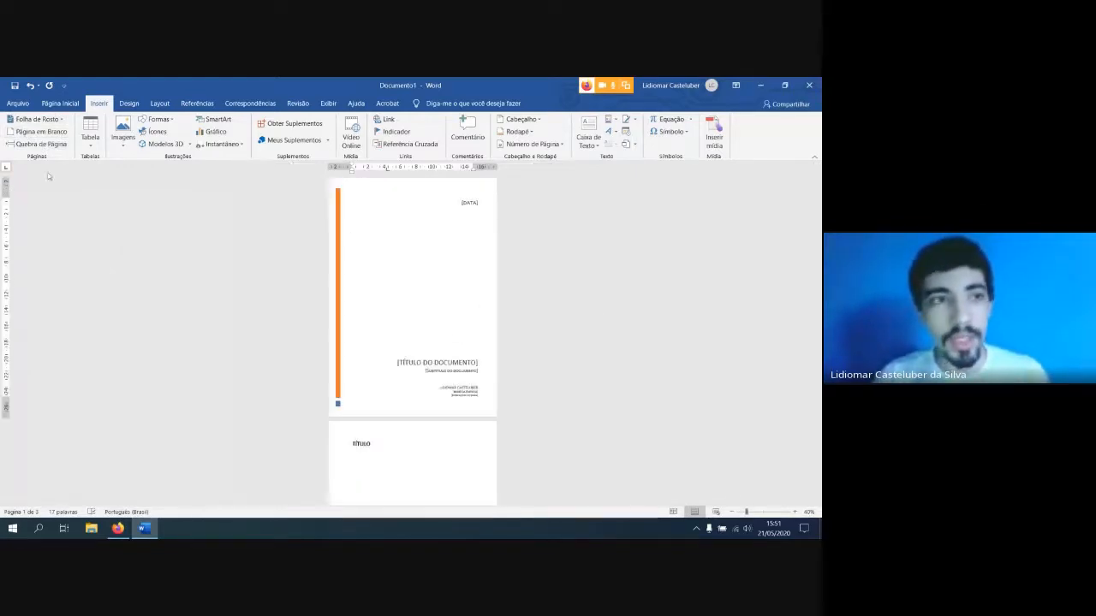
Replace the cover page with the built-in "Austin" design
left_click(36, 119)
left_click(129, 197)
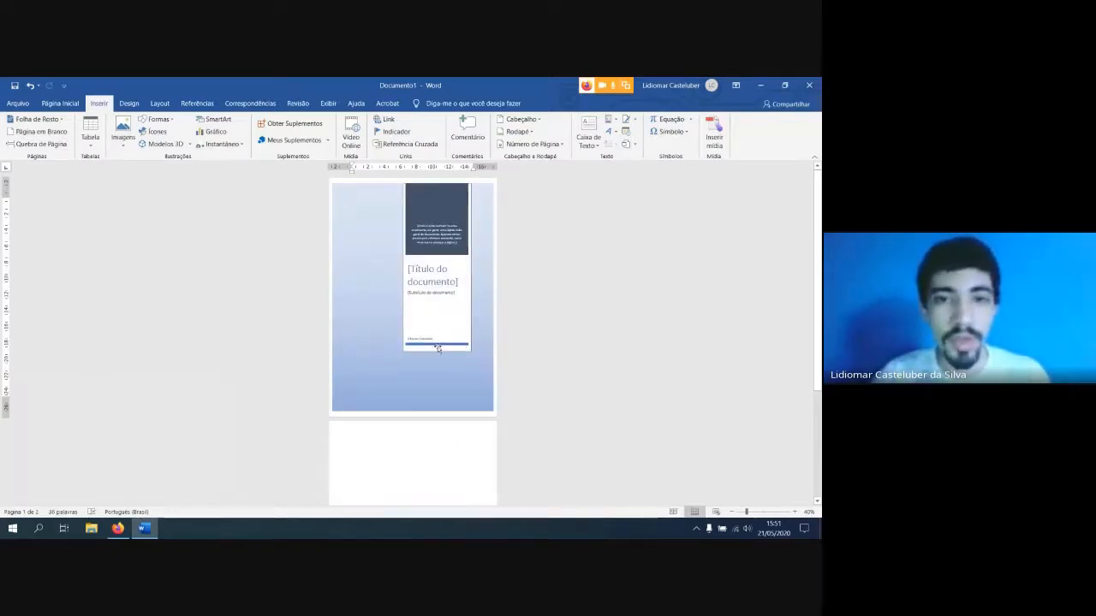
left_click(36, 119)
left_click(36, 119)
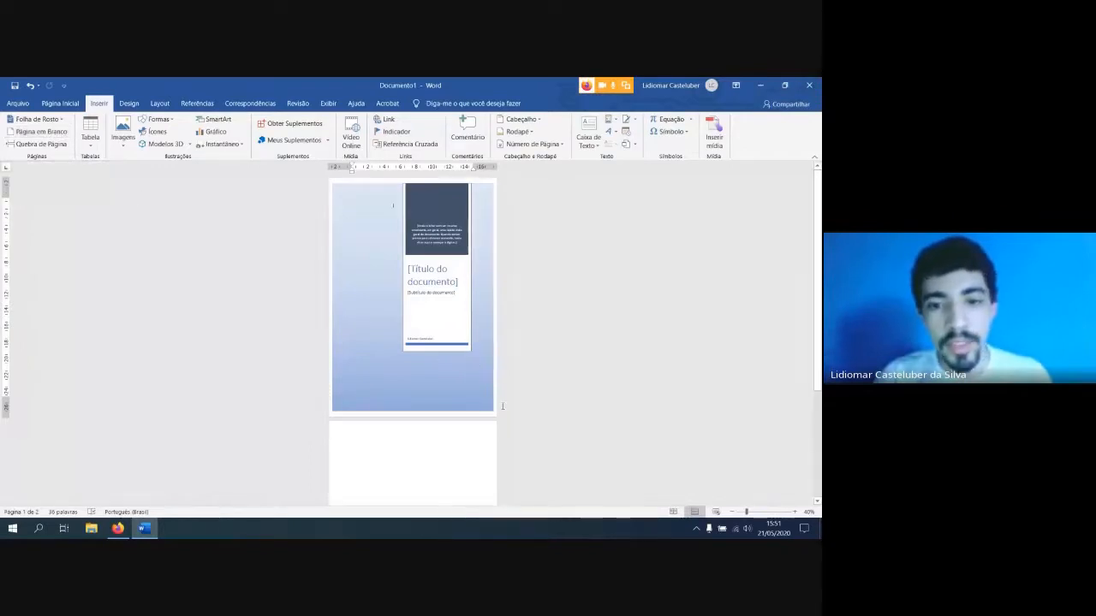
Delete the Austin cover page background and clear all the remaining content of the document
left_click(336, 186)
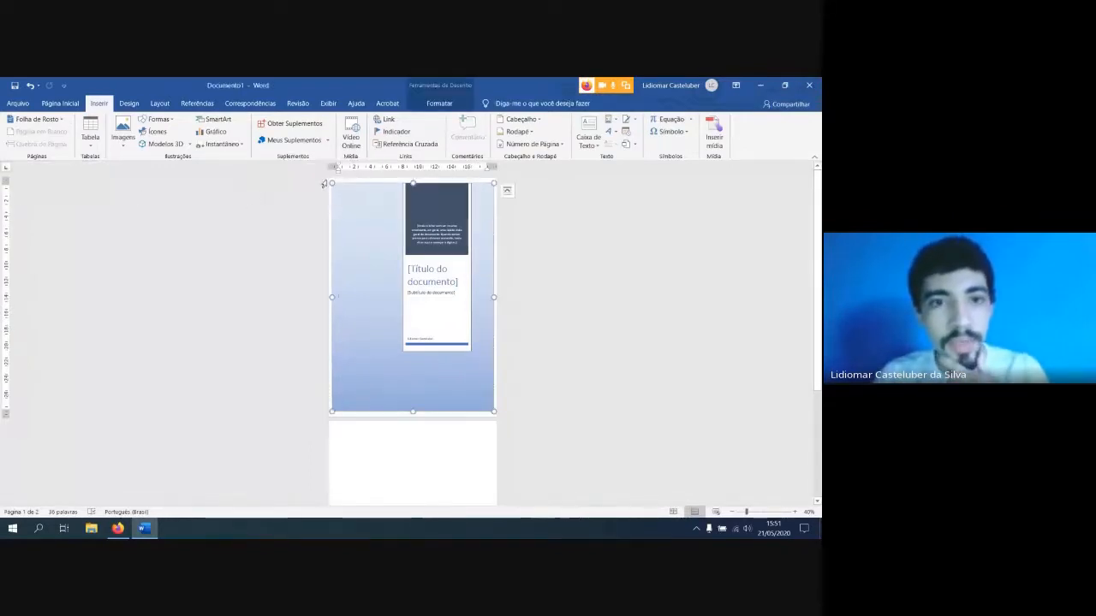
key("Delete")
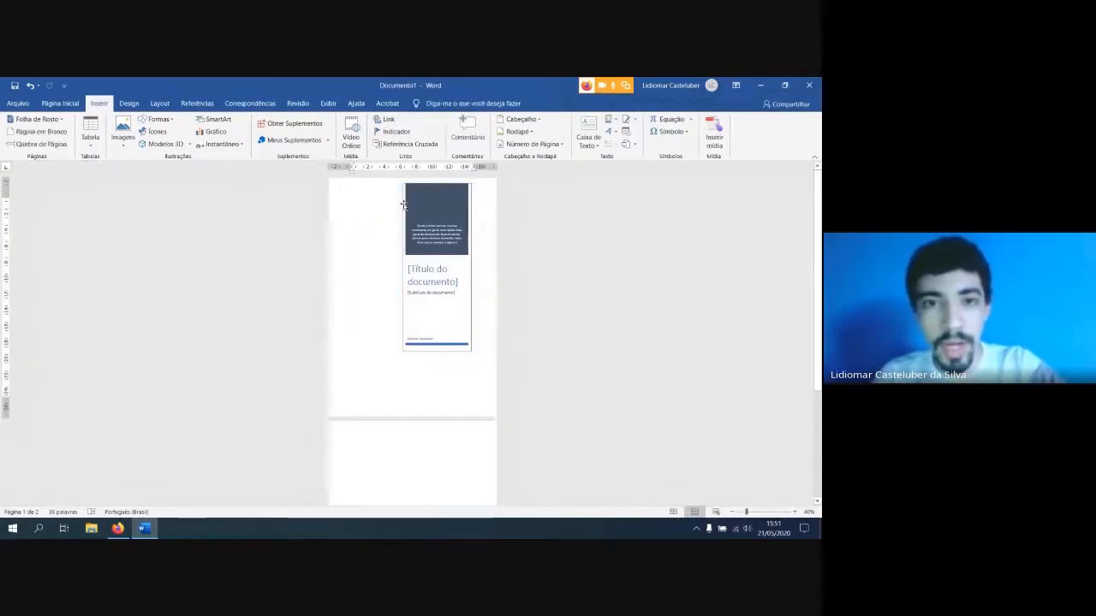
left_click(359, 195)
key("ctrl+a")
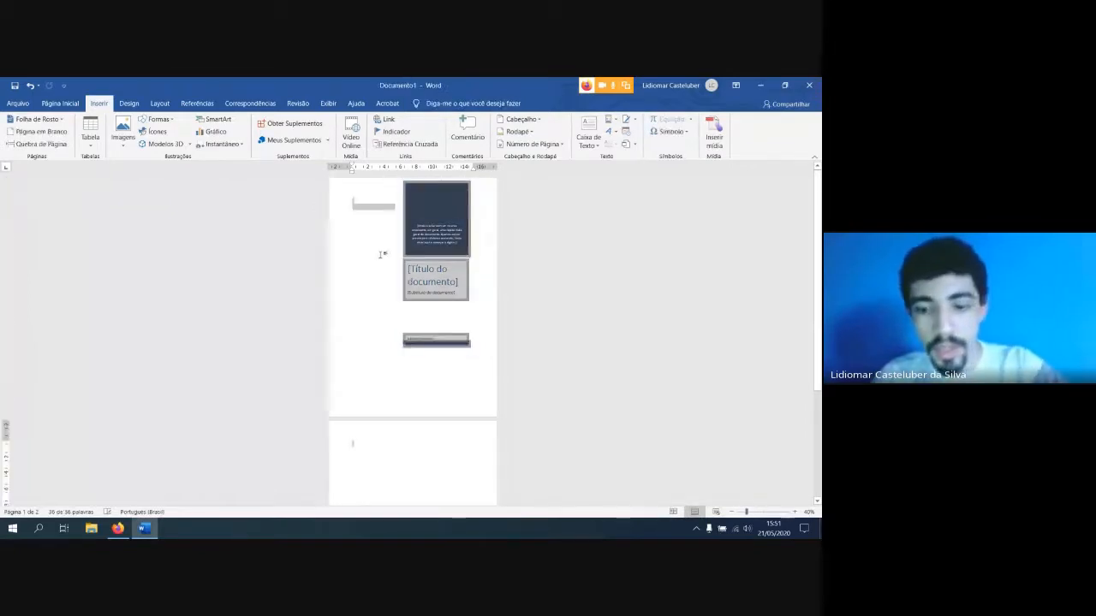
key("Delete")
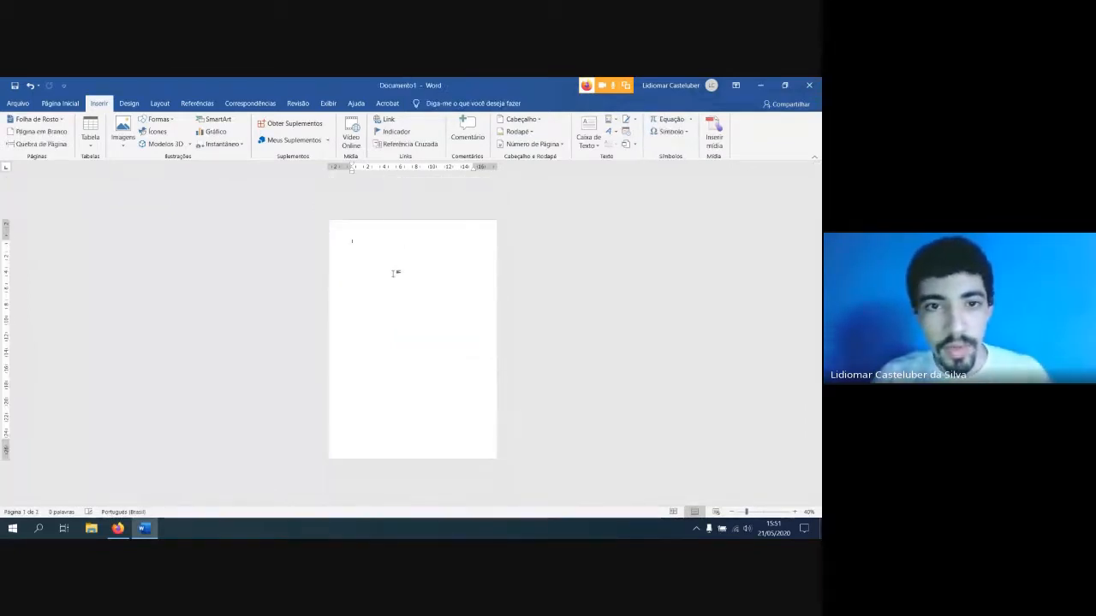
Write a numbered list with "QUESTÃO 1", "RESPOSTA" beneath it, then "QUESTÃO 2" with "...." beneath it
scroll(394, 267, "up", 3)
scroll(394, 265, "up", 2)
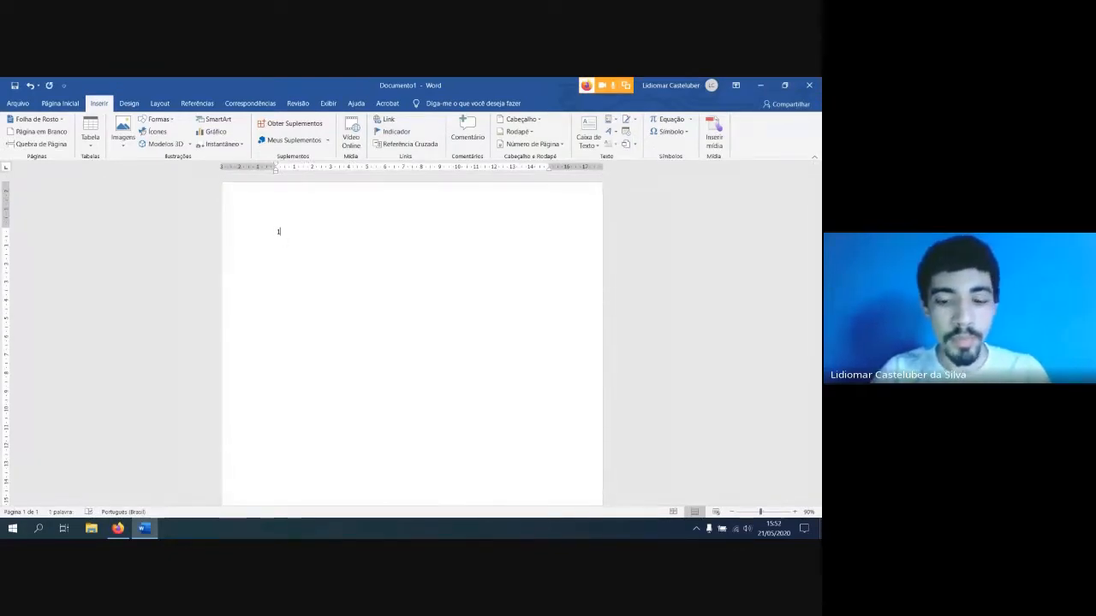
type("1. QUESTÃO 1")
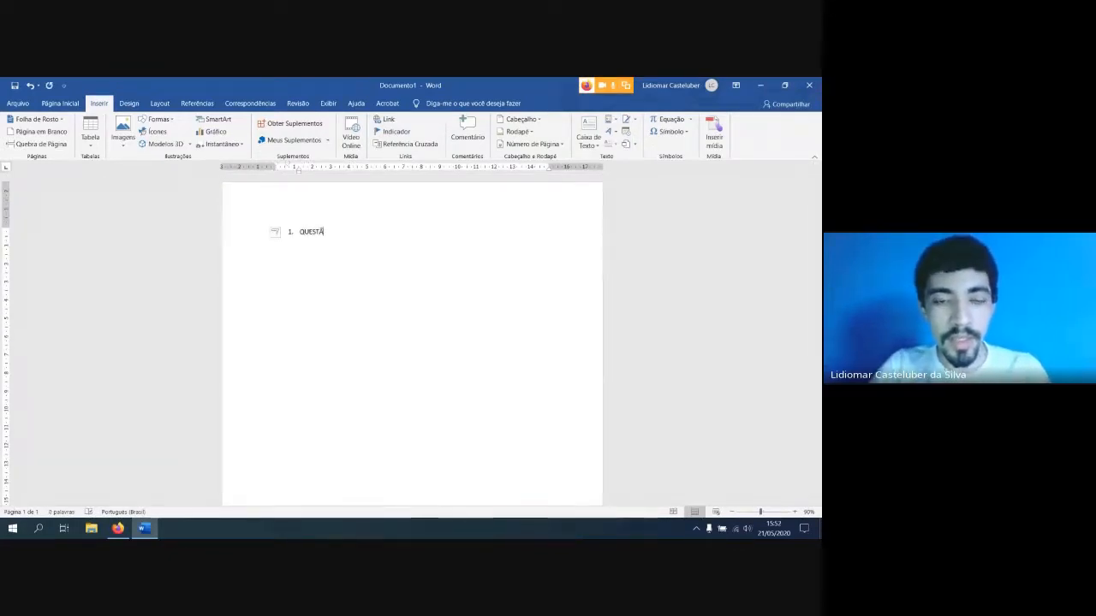
key("Return")
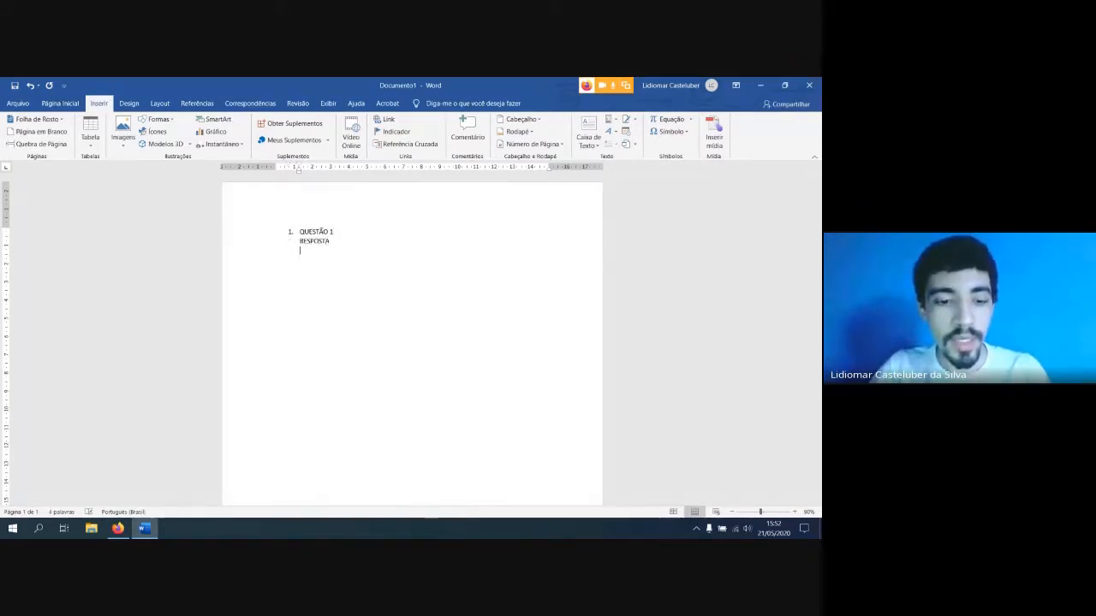
key("Return")
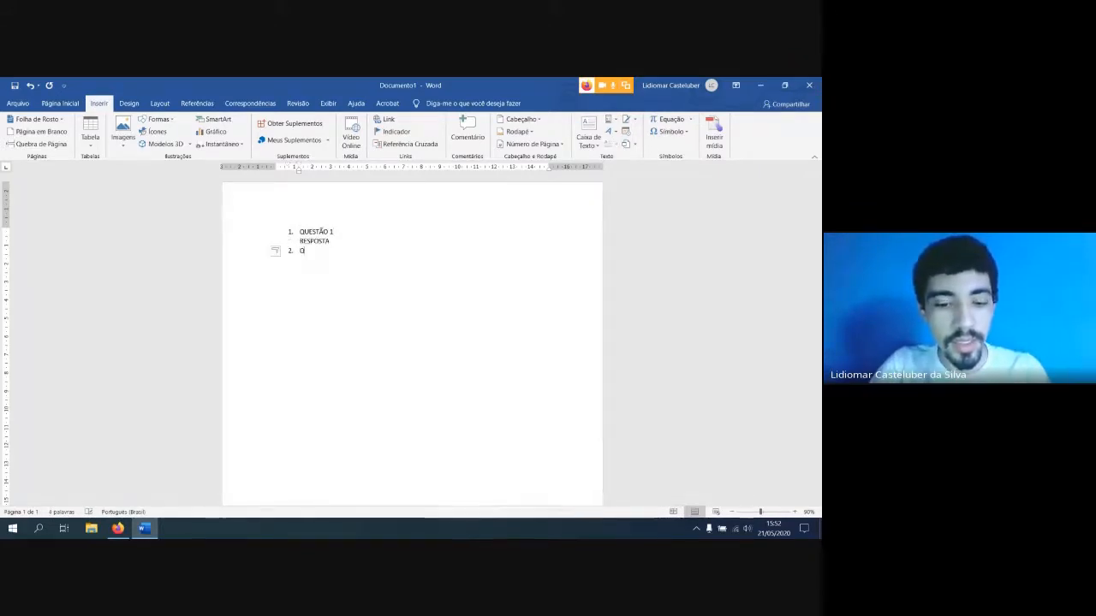
type("QUESTÃO 2")
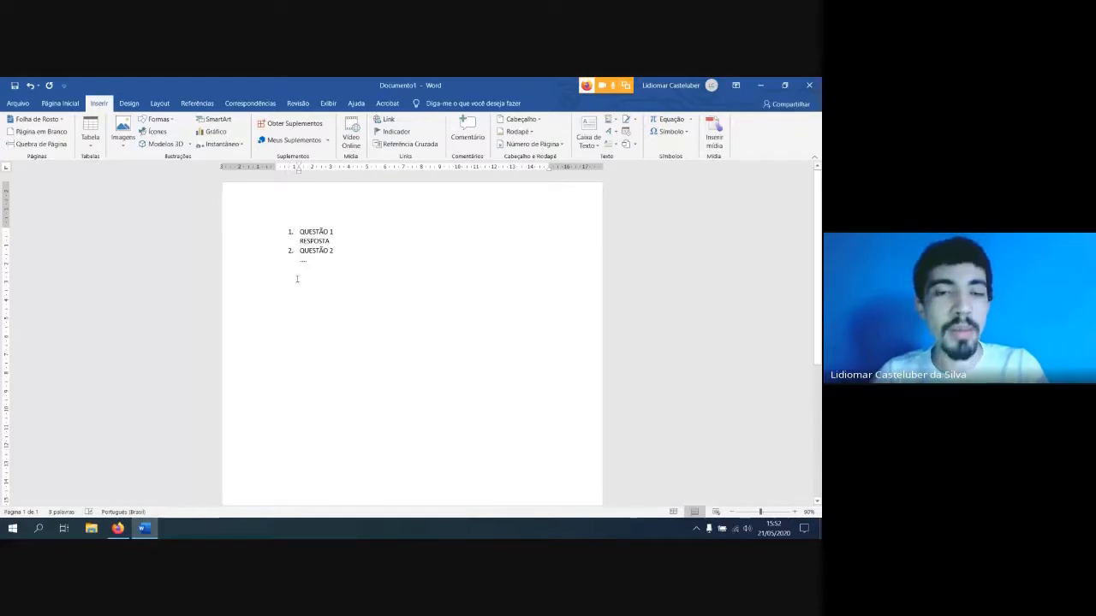
Push "QUESTÃO 1" down the page by adding a series of empty numbered lines above it
left_click(301, 232)
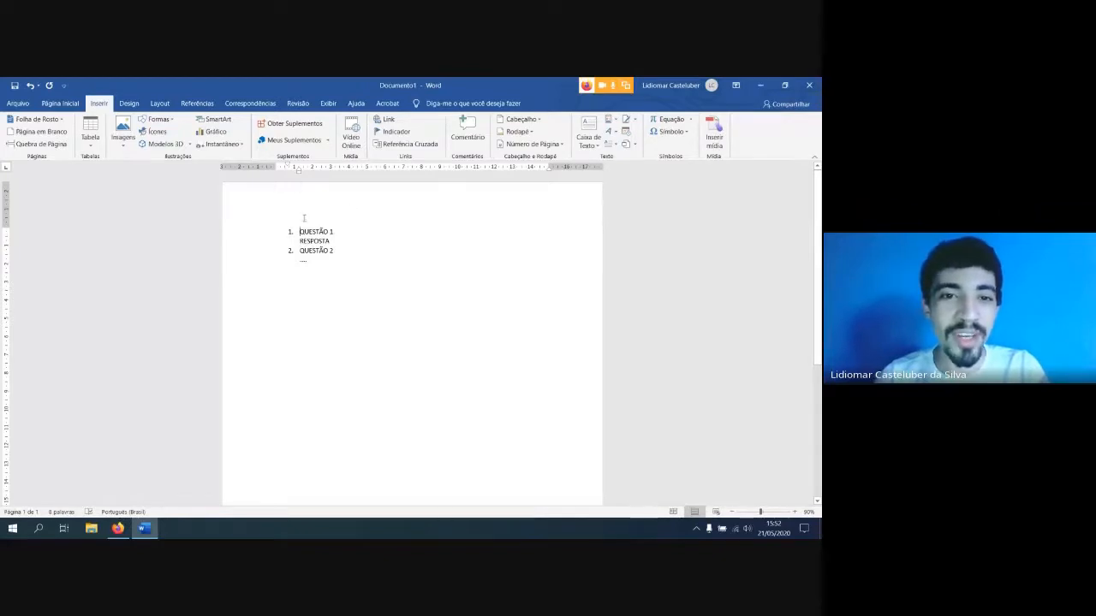
key("Return")
key("Return")
key("Return")
key("Return")
key("Return")
key("Return")
key("Return")
key("Return")
key("Return")
key("Return")
key("Return")
key("Return")
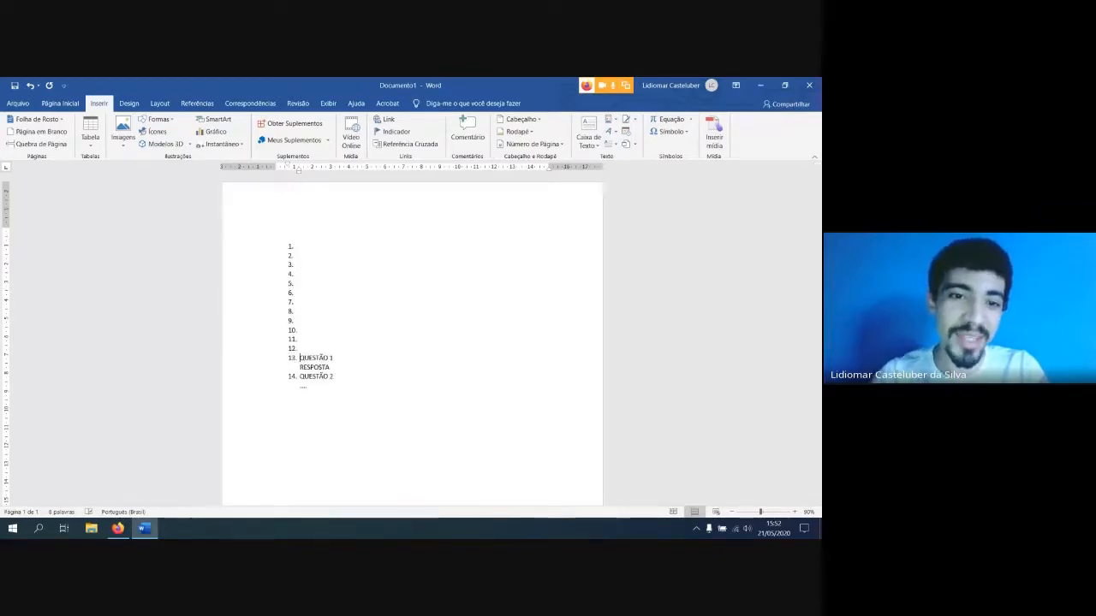
Remove the empty numbered lines above "QUESTÃO 1" and restore its place as the first list item
key("BackSpace")
key("BackSpace")
key("BackSpace")
key("BackSpace")
key("BackSpace")
key("BackSpace")
key("BackSpace")
key("BackSpace")
key("BackSpace")
key("BackSpace")
key("BackSpace")
key("BackSpace")
key("BackSpace")
key("BackSpace")
key("BackSpace")
key("BackSpace")
key("BackSpace")
key("BackSpace")
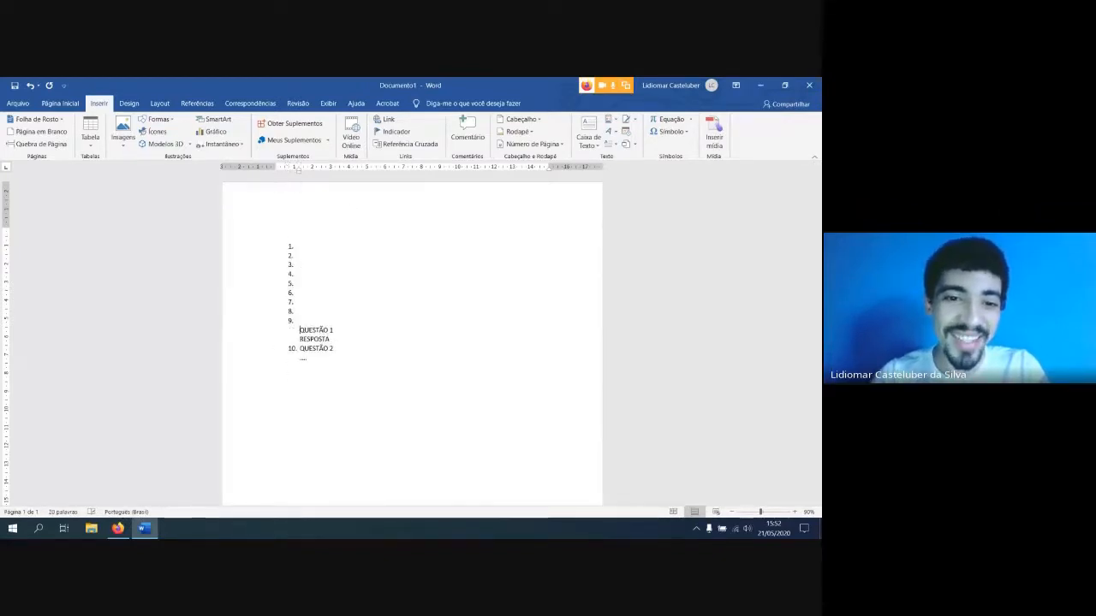
key("BackSpace")
key("BackSpace")
key("BackSpace")
key("BackSpace")
key("BackSpace")
key("BackSpace")
key("BackSpace")
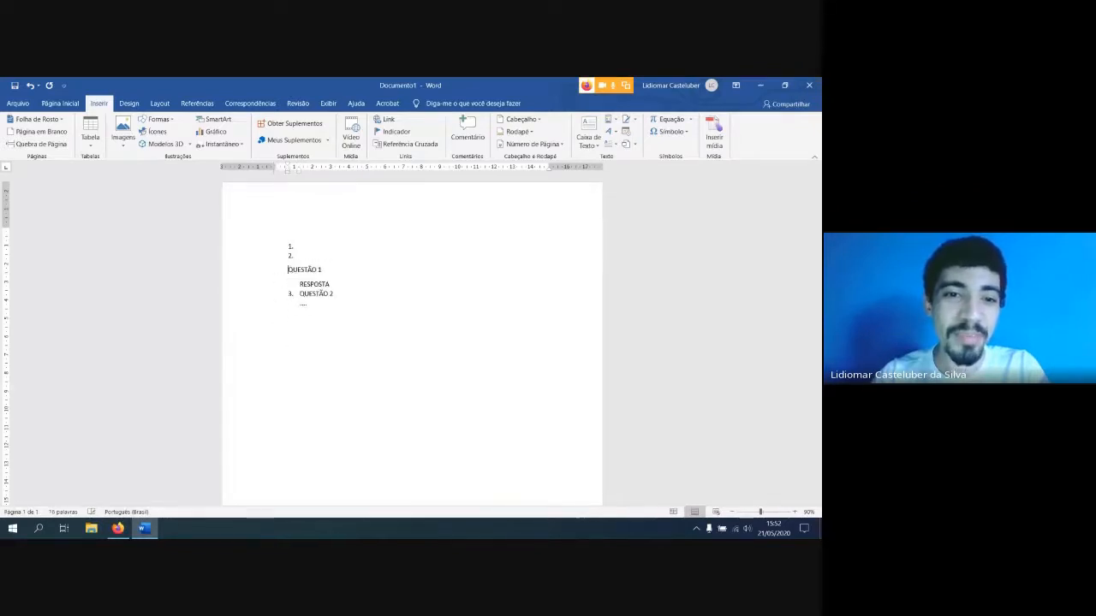
key("BackSpace")
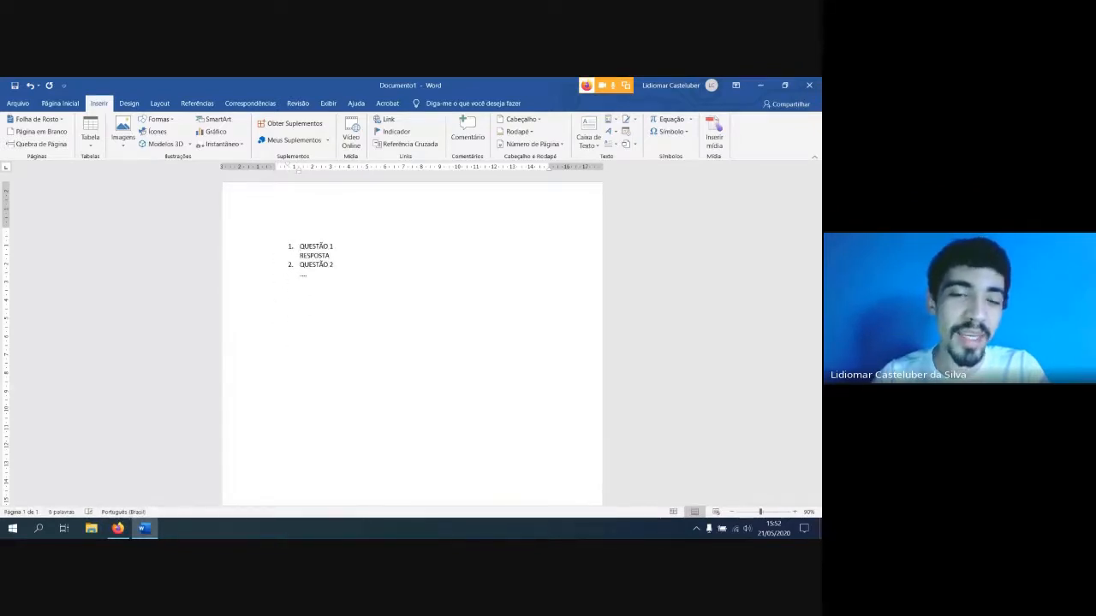
Insert a blank page above the question list and check the two pages at 40% zoom
left_click(320, 229)
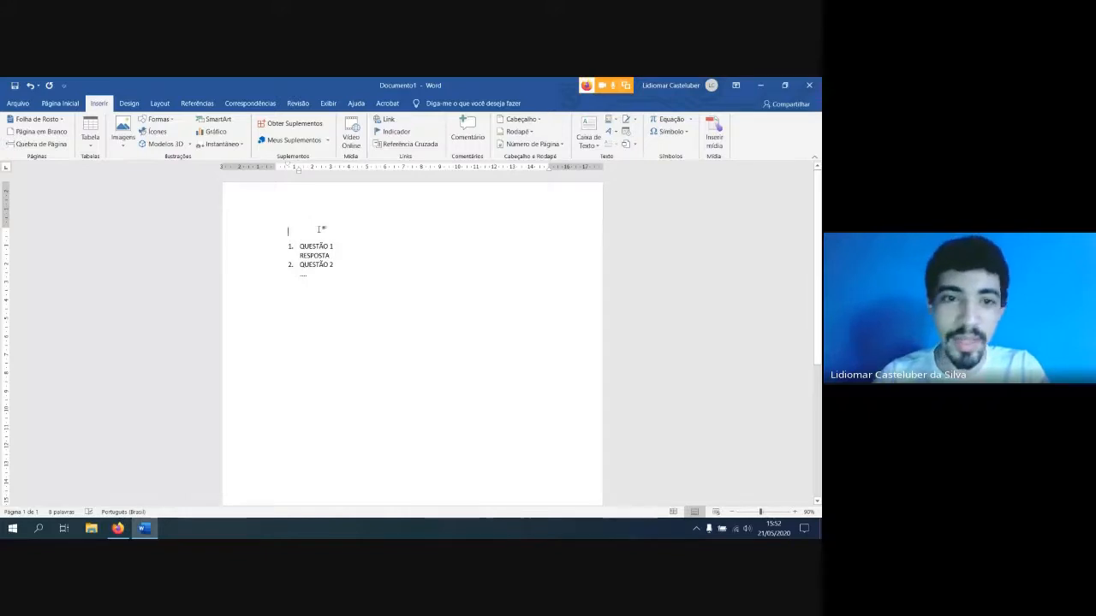
left_click(30, 133)
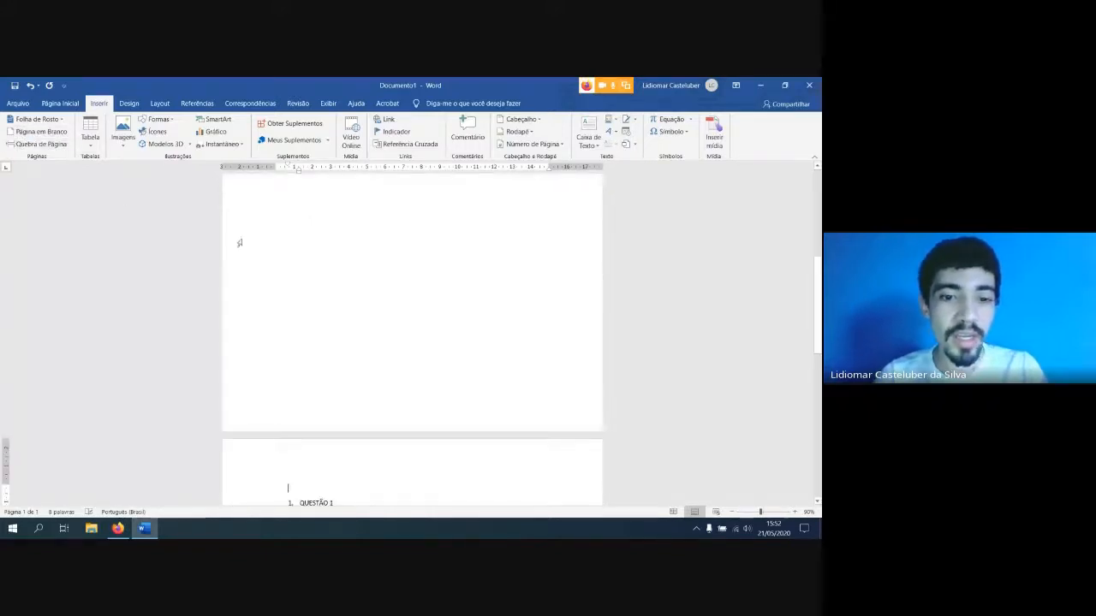
scroll(343, 427, "down", 5)
scroll(350, 404, "up", 8)
scroll(377, 375, "down", 5)
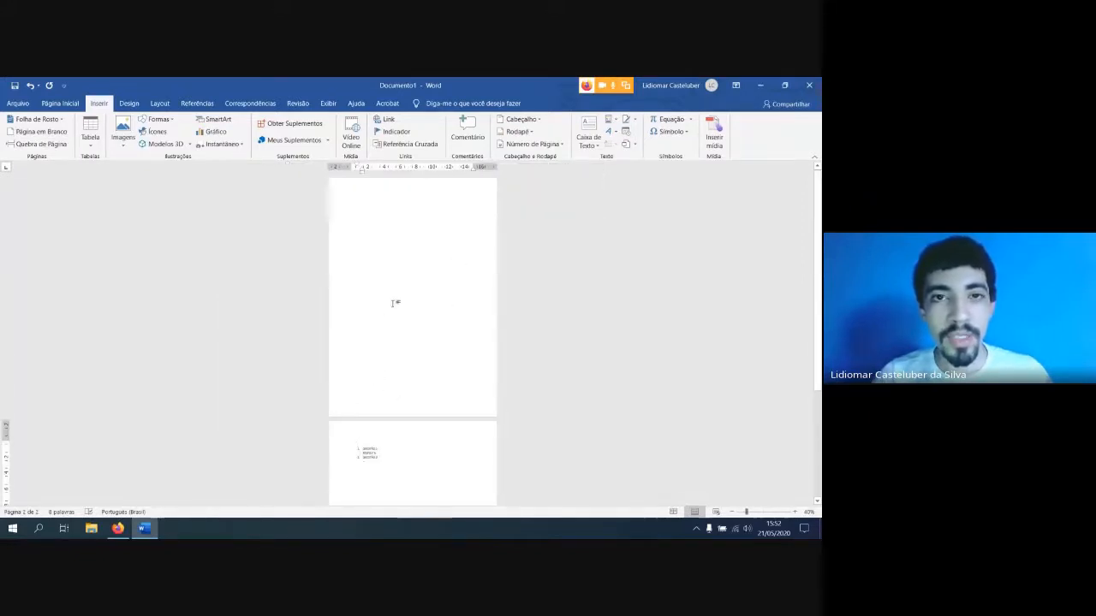
Undo the blank page and delete the empty line above "QUESTÃO 1"
scroll(404, 307, "down", 3)
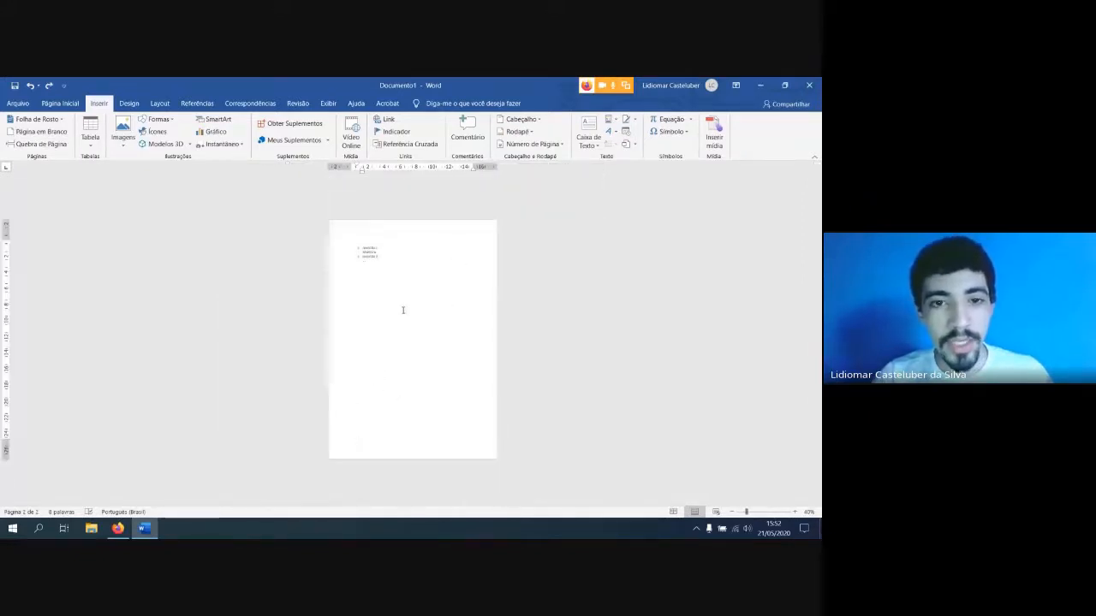
scroll(374, 265, "up", 5)
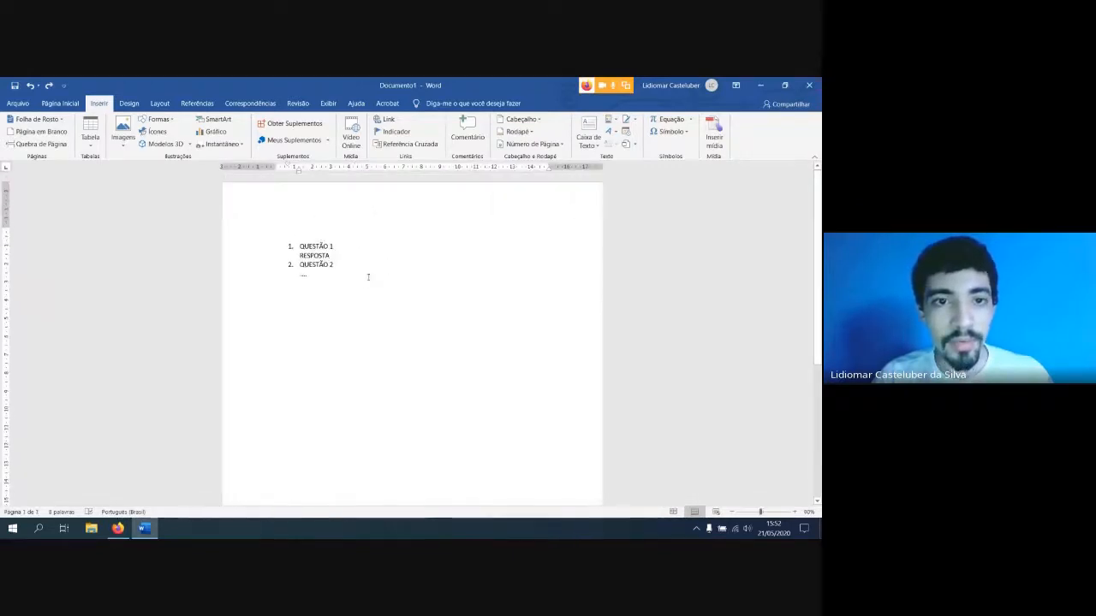
key("Delete")
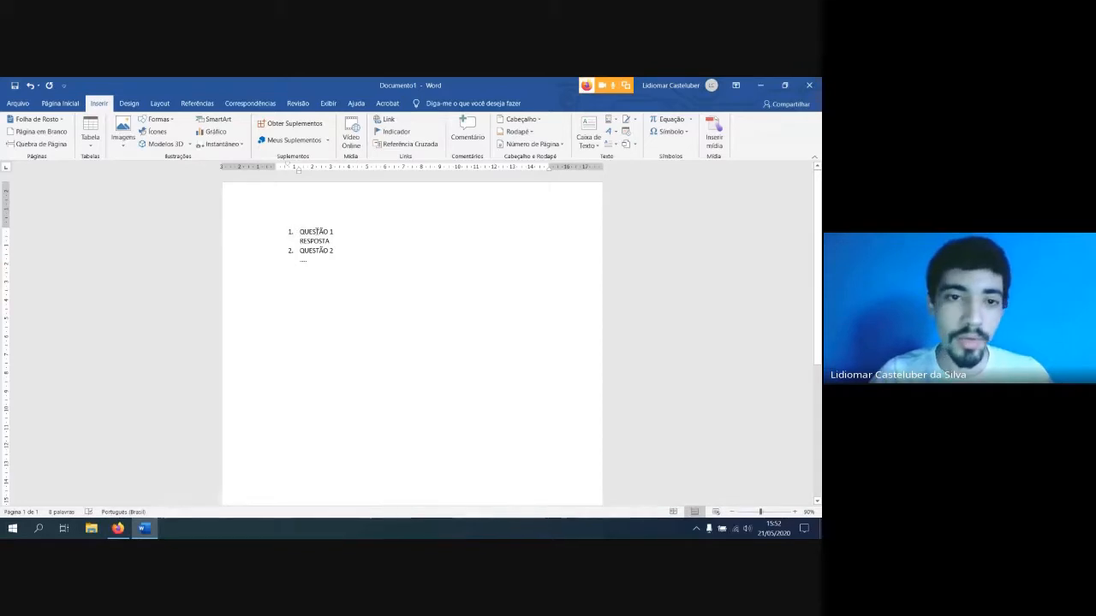
scroll(272, 232, "up", 2)
scroll(292, 254, "down", 2)
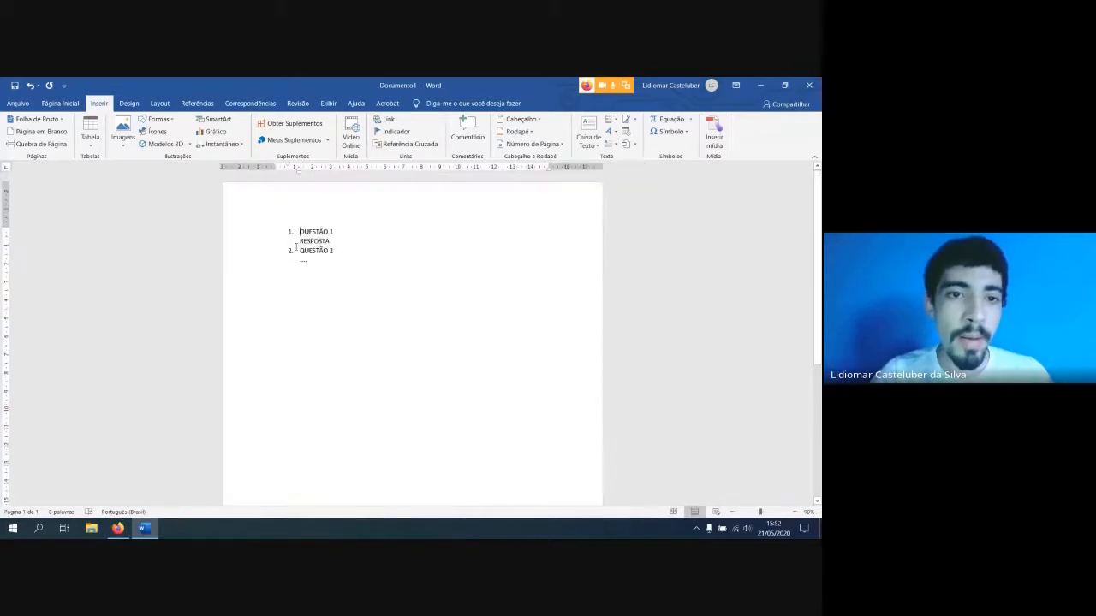
Insert a blank page directly before "QUESTÃO 1" and check both pages at 50% zoom
left_click(35, 131)
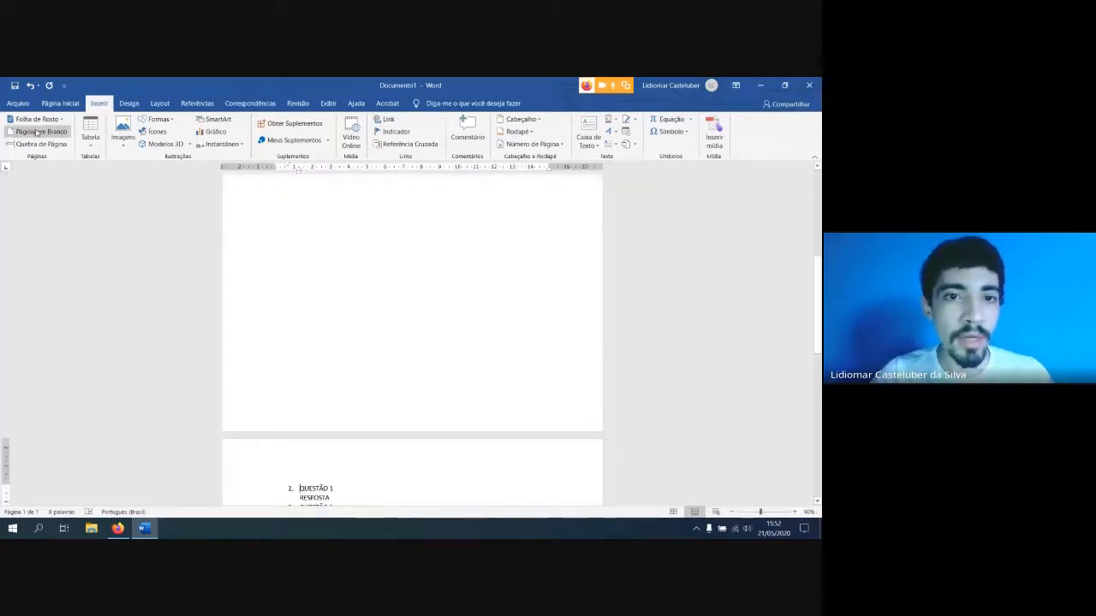
scroll(342, 314, "up", 5)
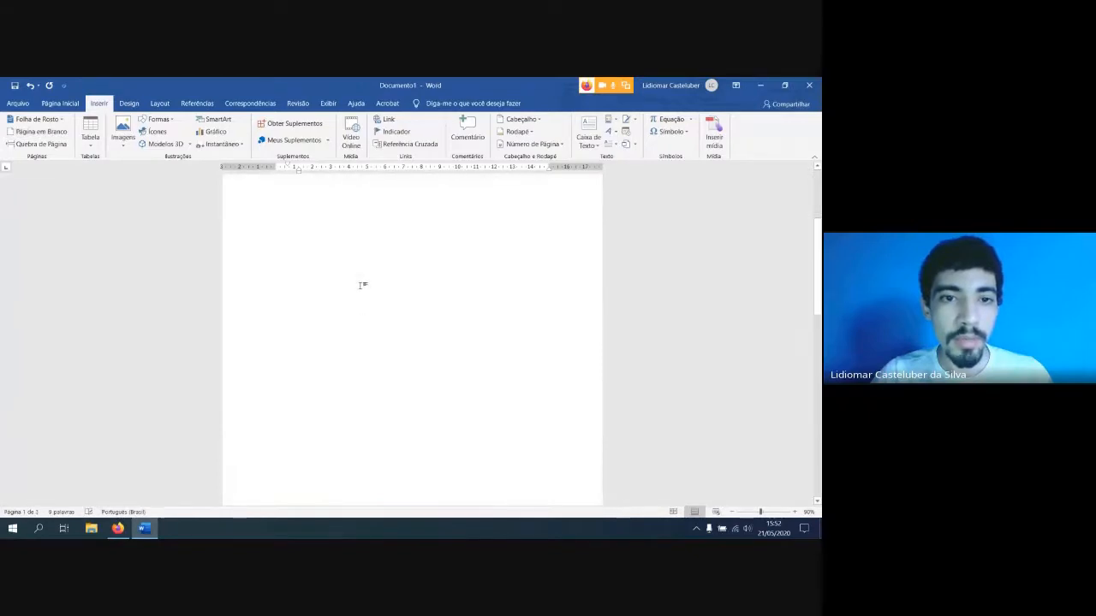
scroll(363, 296, "down", 5)
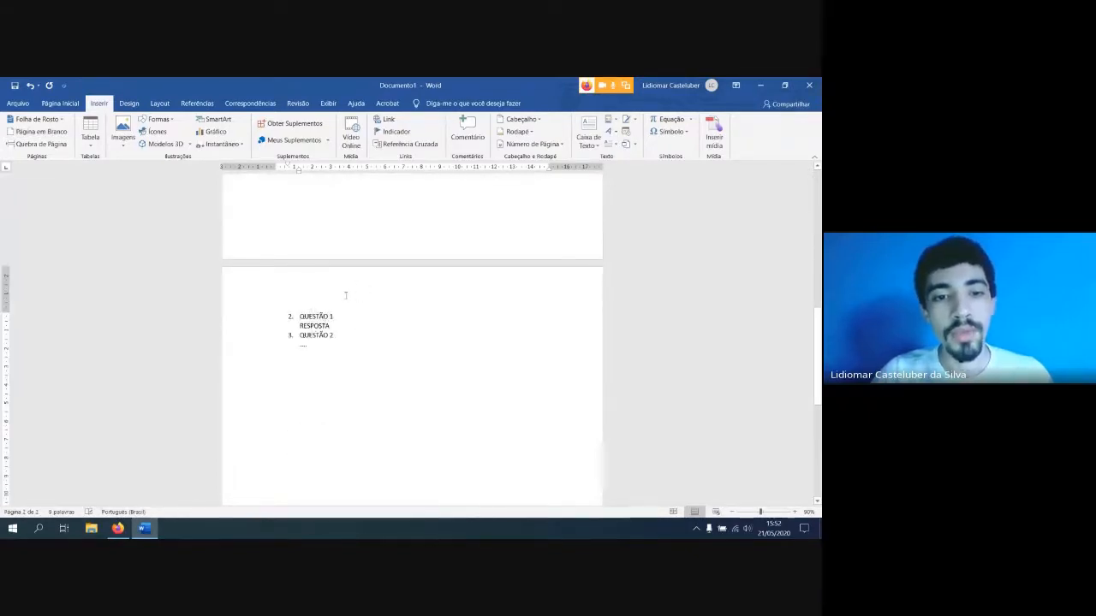
scroll(347, 293, "down", 4)
scroll(354, 295, "up", 4)
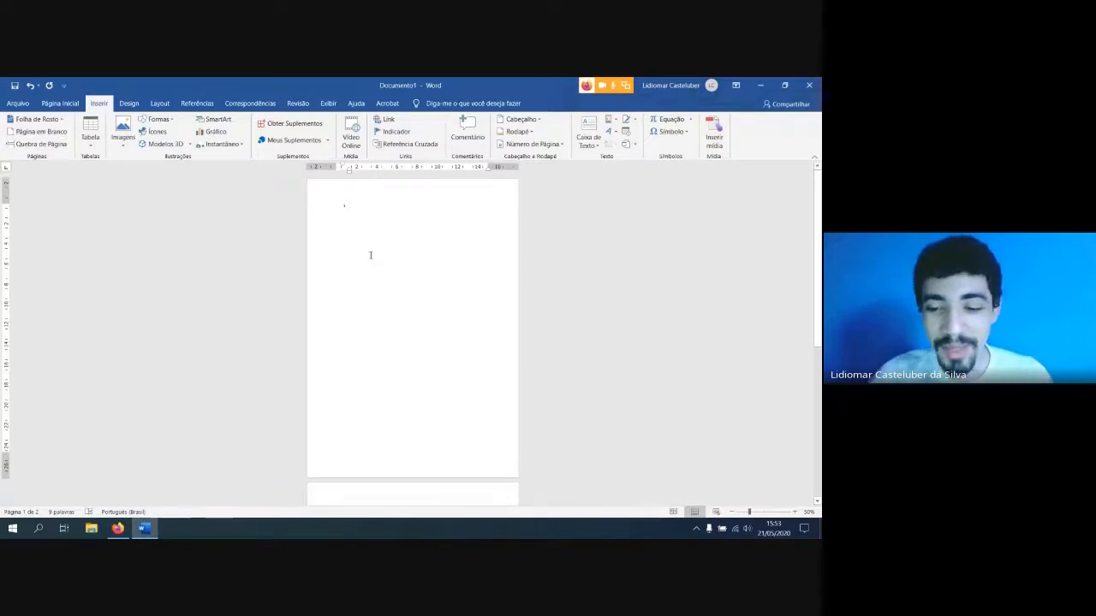
scroll(370, 255, "down", 3)
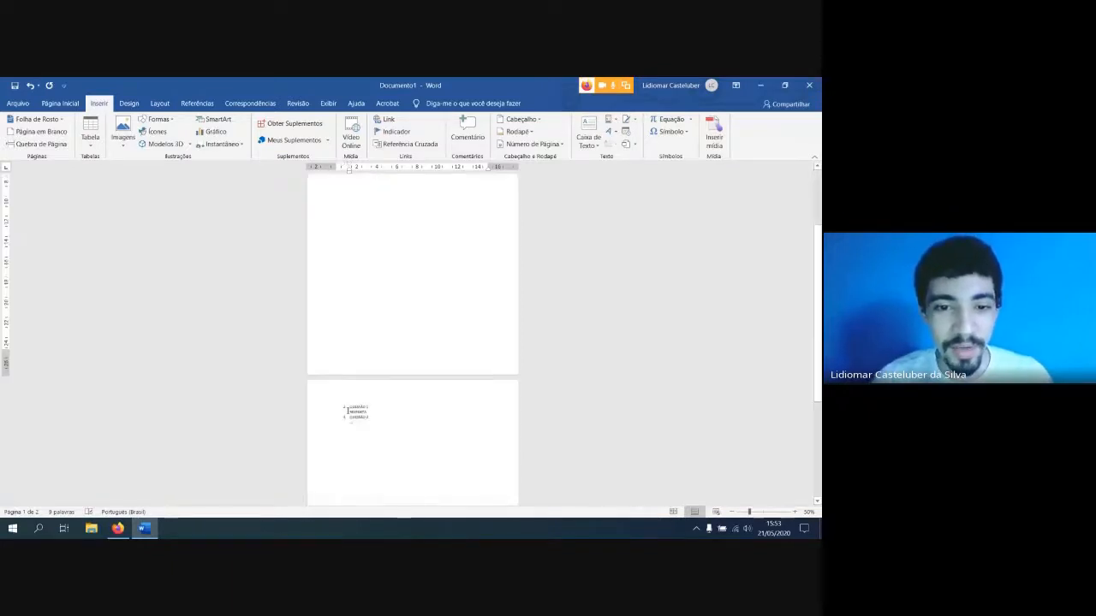
Remove the stray list number from the blank first page so that "QUESTÃO 1" is numbered 1
scroll(343, 368, "up", 2)
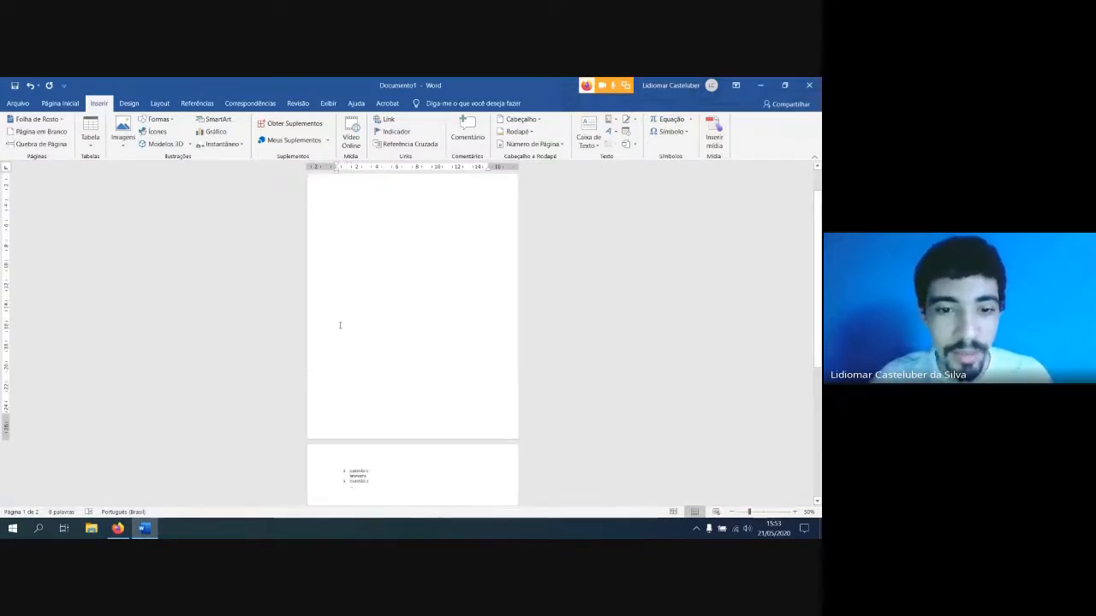
scroll(340, 324, "up", 1)
scroll(342, 317, "down", 5)
scroll(348, 342, "up", 4, "ctrl")
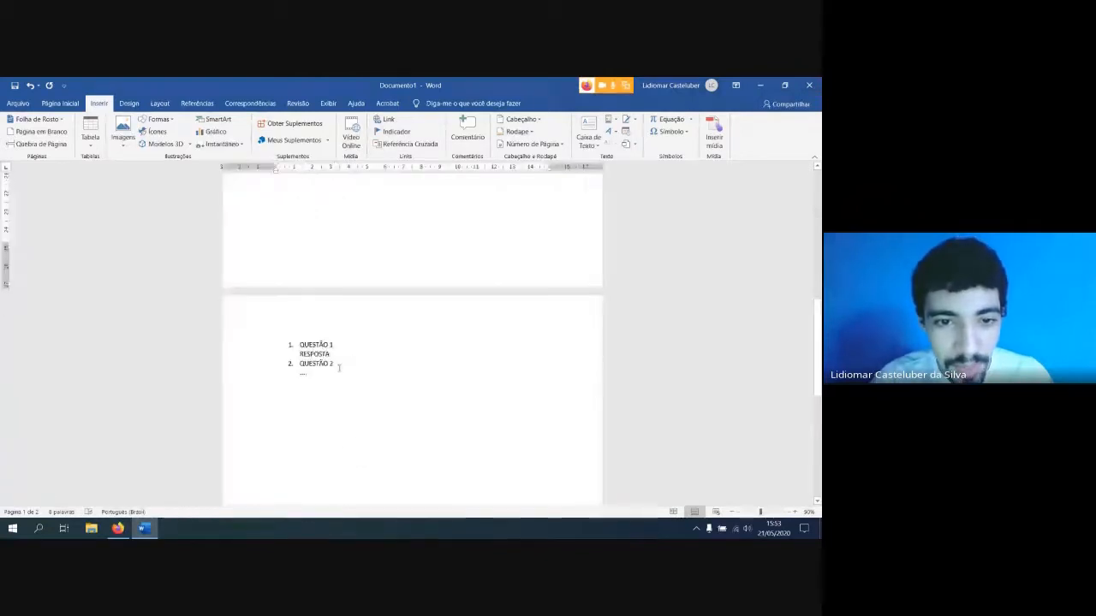
scroll(274, 375, "up", 2, "ctrl")
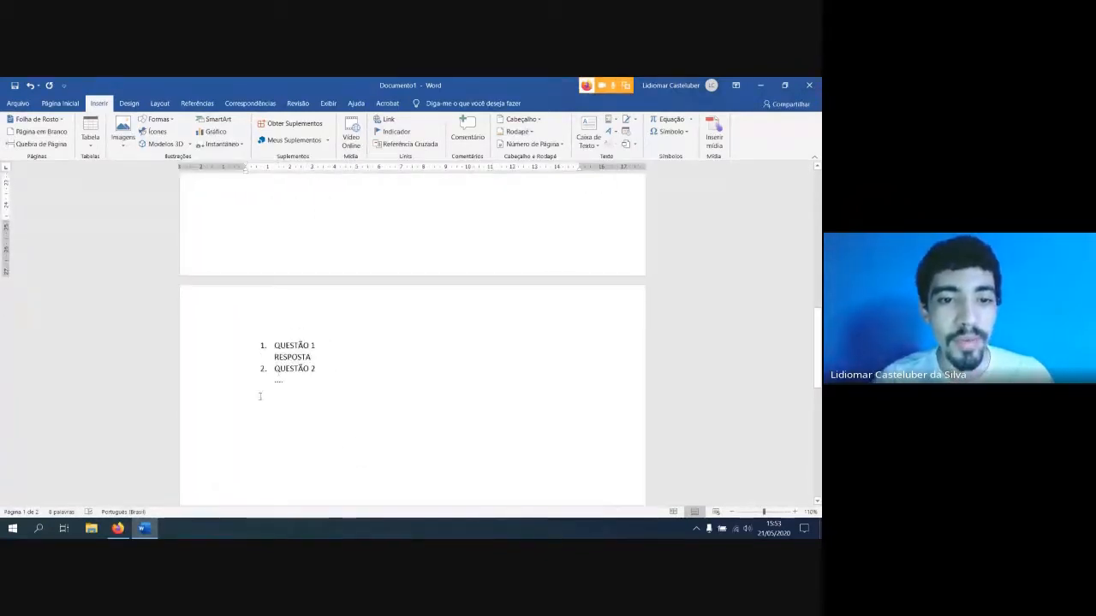
Insert another blank page between the empty first page and the question list
scroll(259, 396, "down", 6, "ctrl")
scroll(369, 319, "up", 3)
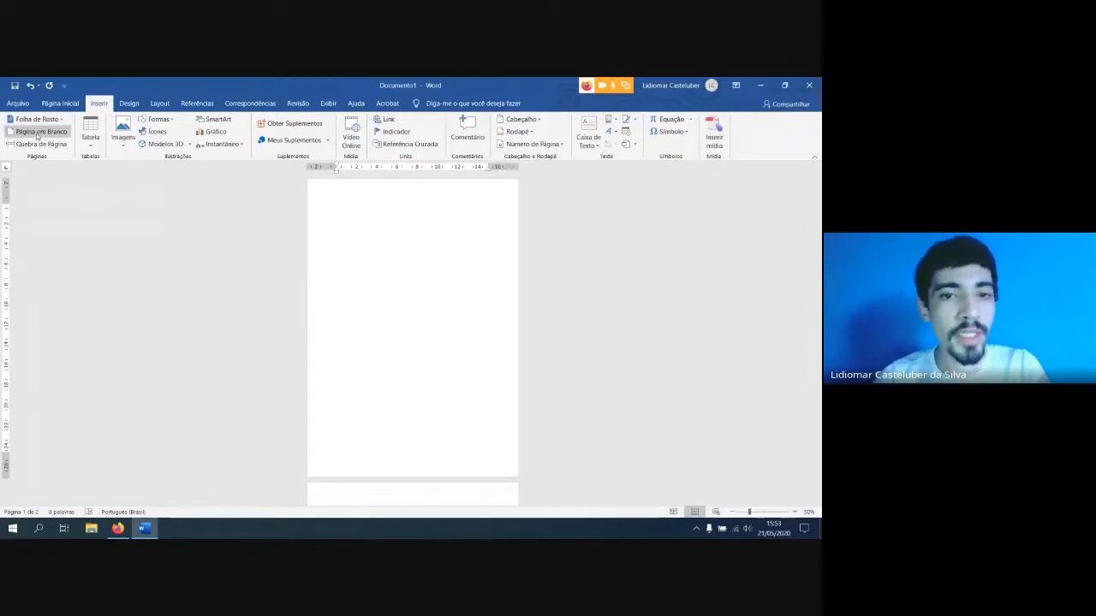
scroll(354, 274, "down", 4)
scroll(359, 286, "up", 2)
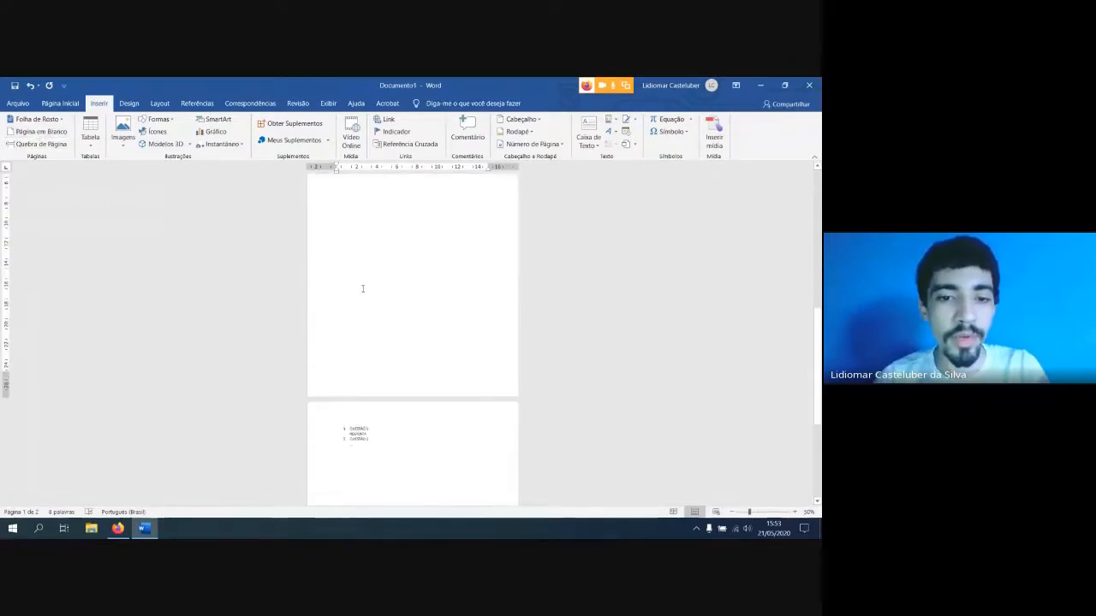
scroll(365, 288, "up", 8)
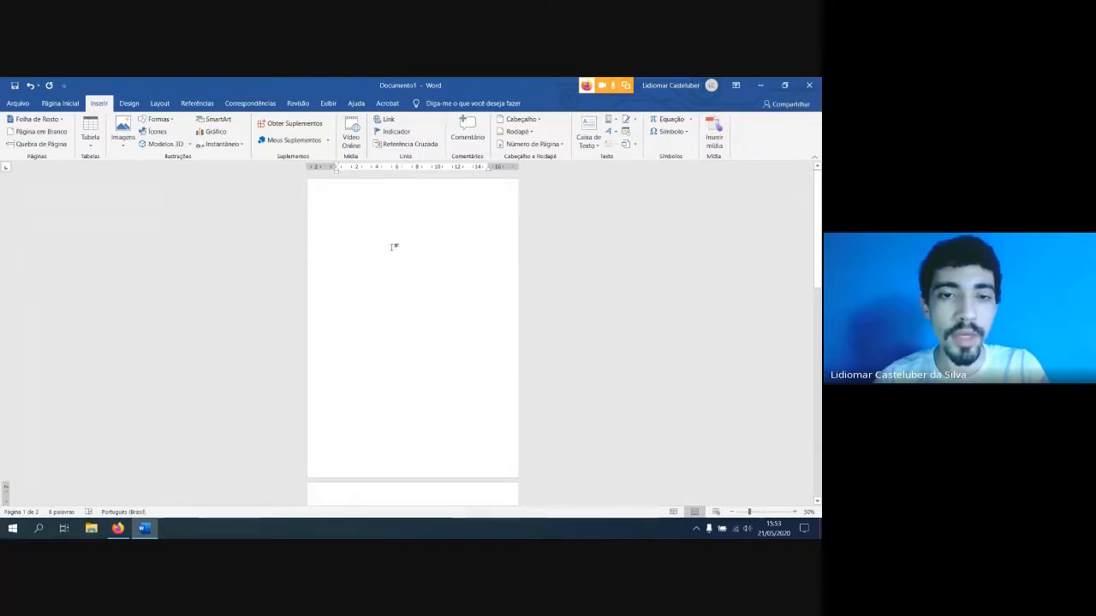
Generate sample paragraphs on the blank first page with the formula =RAND(4,5)
left_click(342, 205)
type("c")
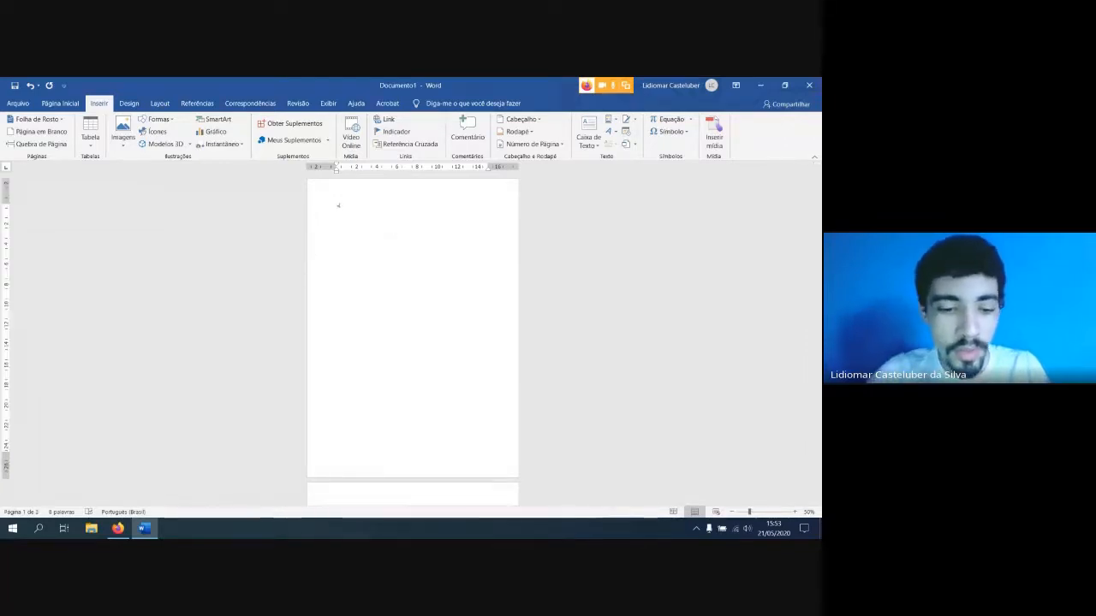
type("aAND(4,5)")
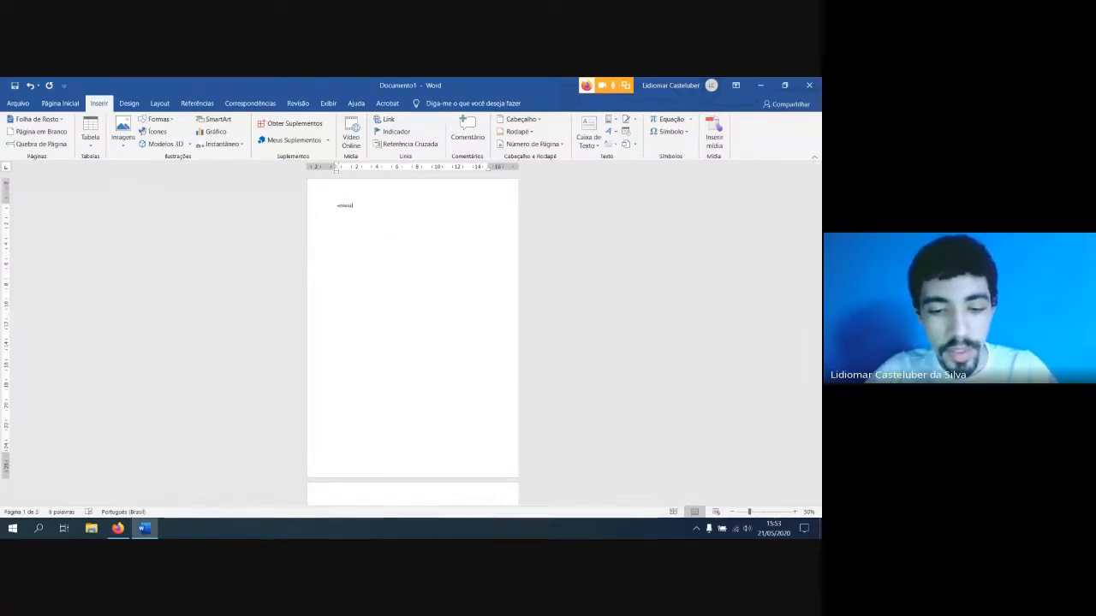
key("Return")
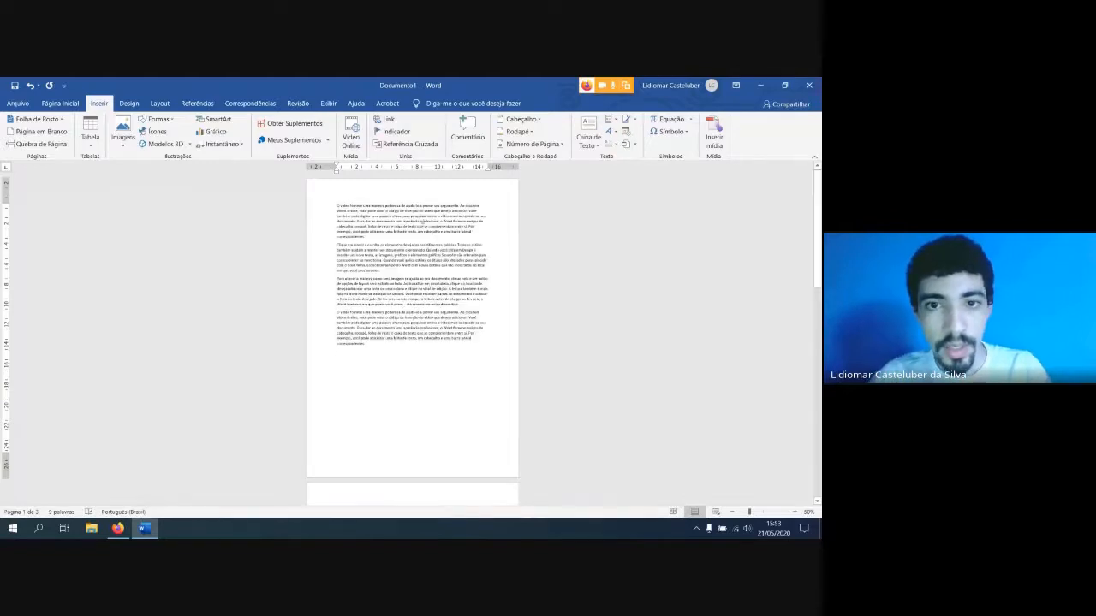
Insert a blank page between the second and third sample paragraphs, review the page layout, and undo the insertion
scroll(400, 231, "up", 3)
scroll(368, 324, "up", 1)
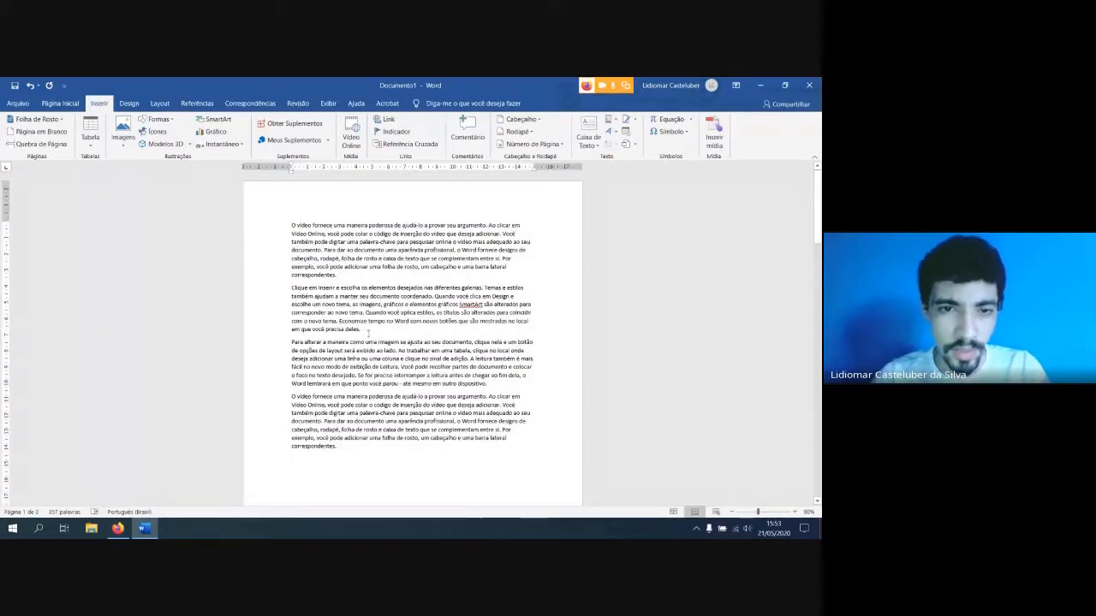
scroll(287, 483, "down", 4)
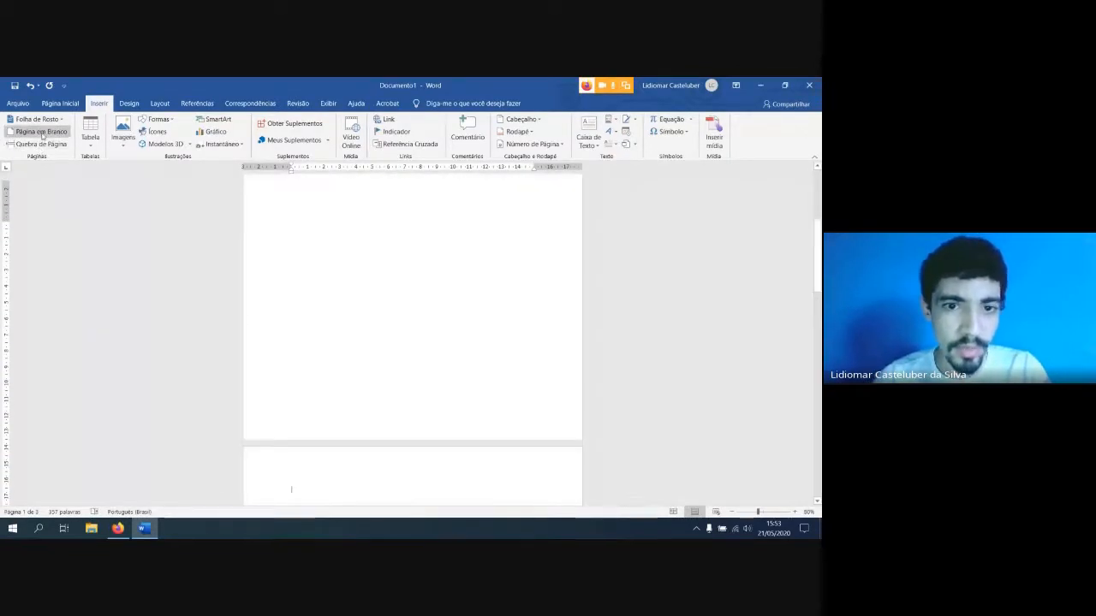
scroll(327, 327, "down", 3)
scroll(327, 326, "up", 1)
scroll(335, 336, "down", 4)
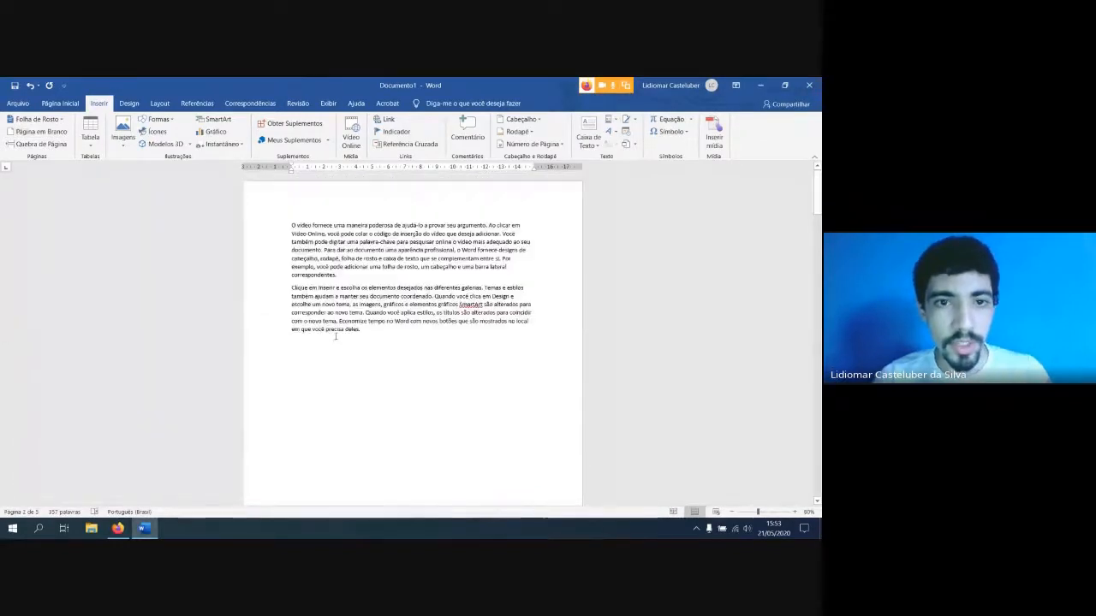
scroll(335, 337, "down", 8)
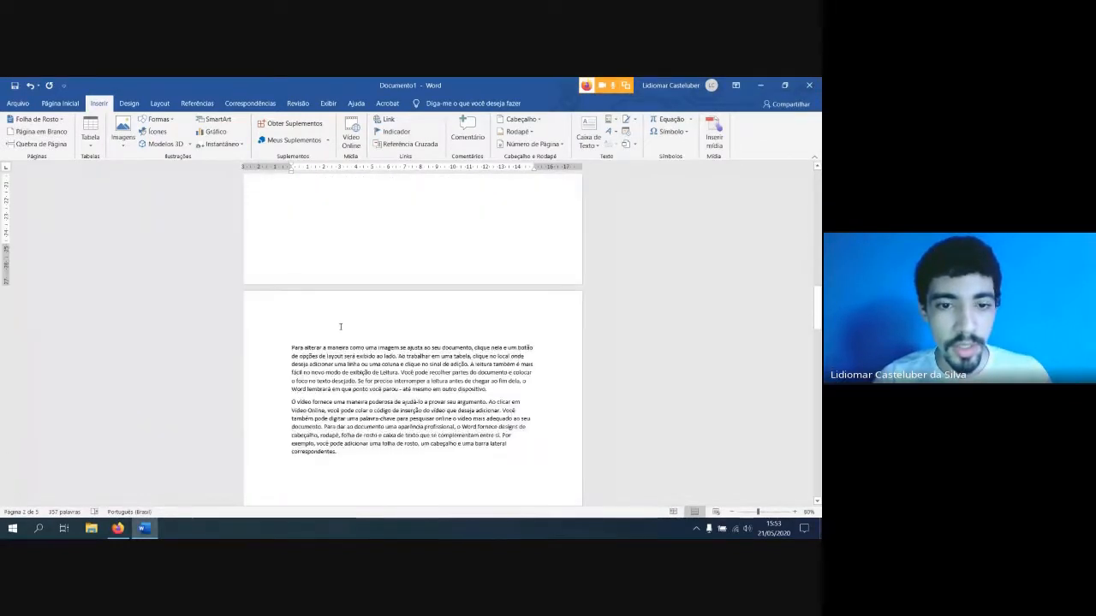
scroll(338, 326, "down", 7, "ctrl")
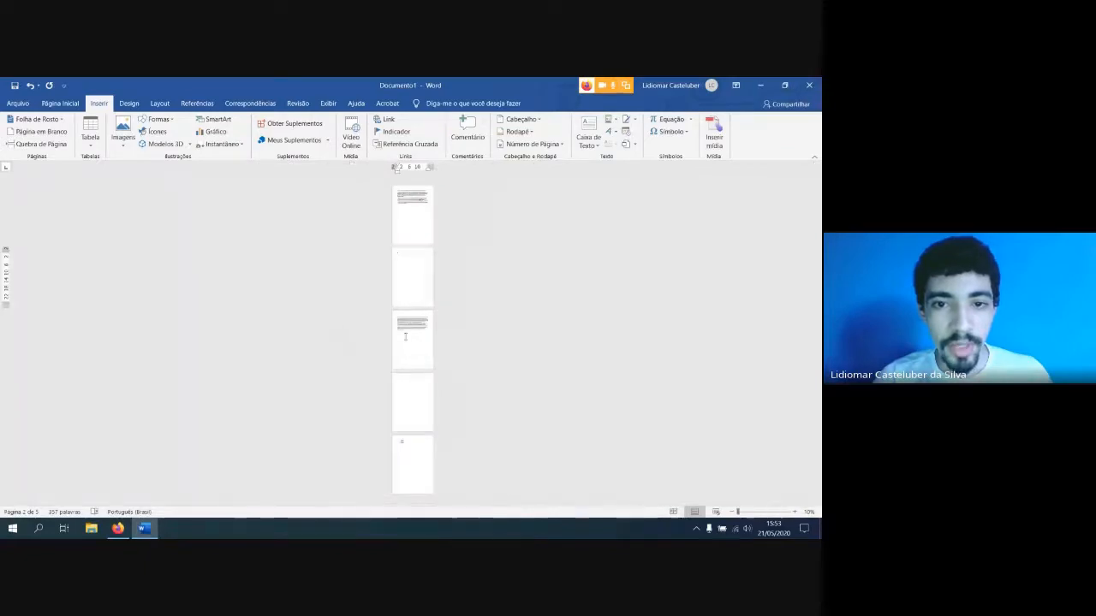
scroll(406, 336, "up", 3, "ctrl")
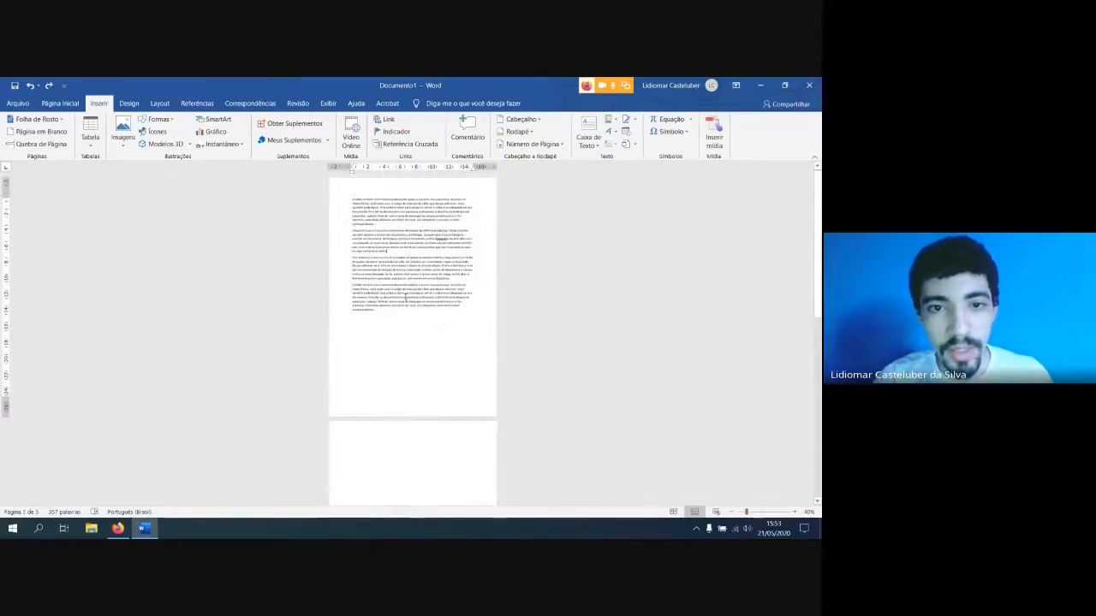
scroll(406, 295, "up", 4, "ctrl")
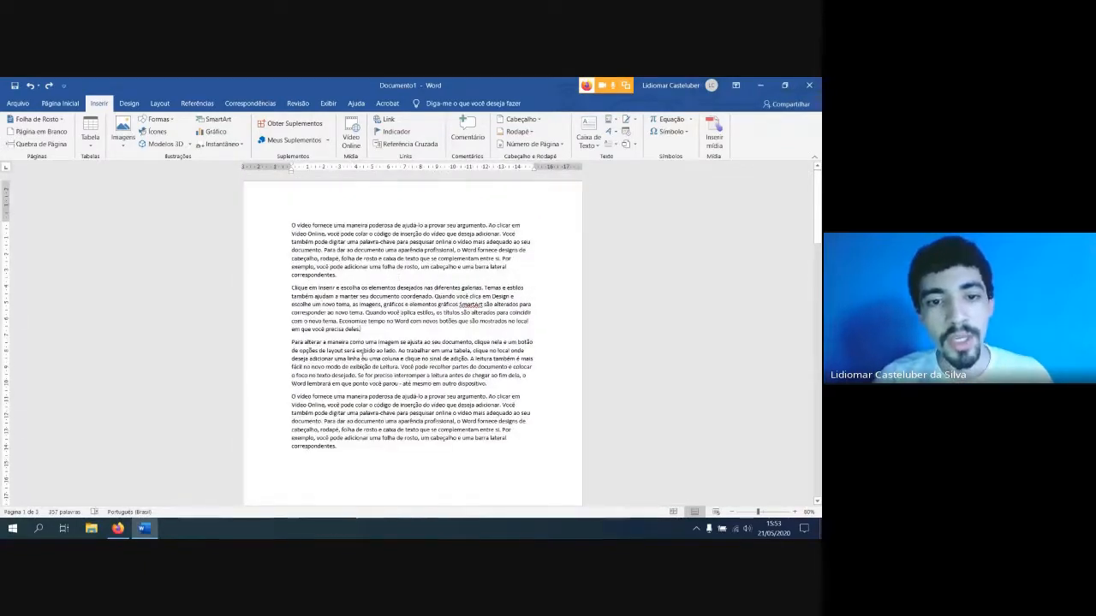
Insert the blank page after the second sample paragraph again, look through the separated pages, and revert it
left_click(378, 344)
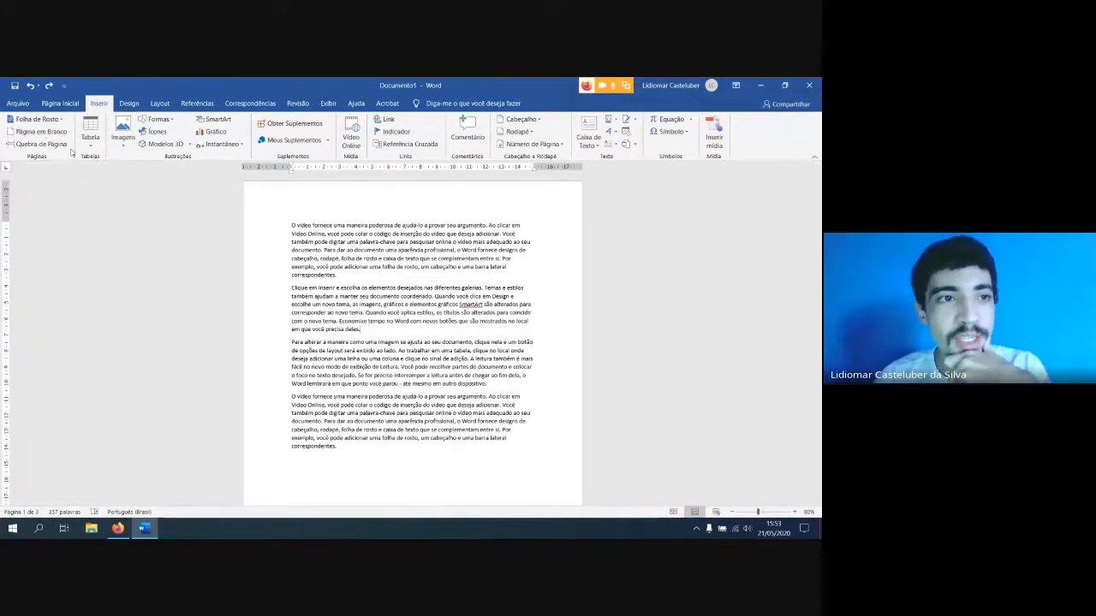
left_click(40, 143)
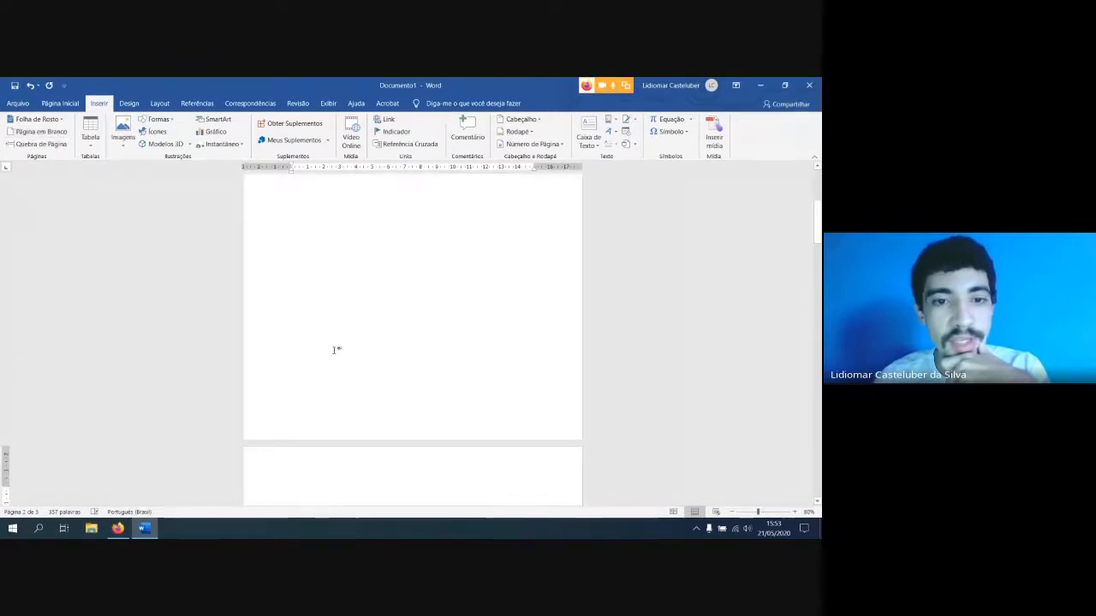
left_click(370, 330)
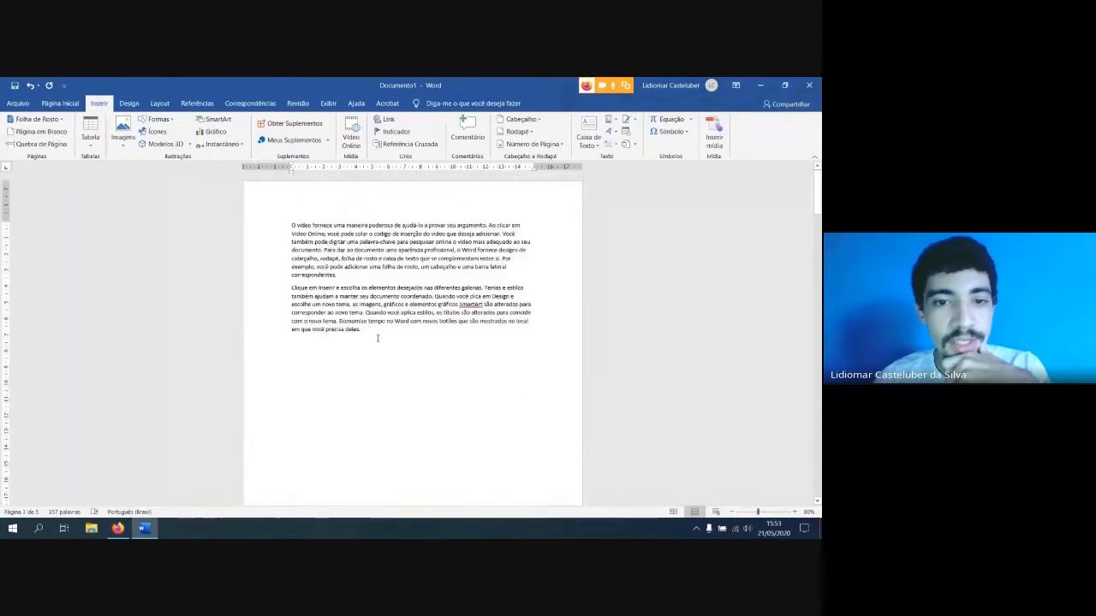
scroll(381, 337, "down", 10)
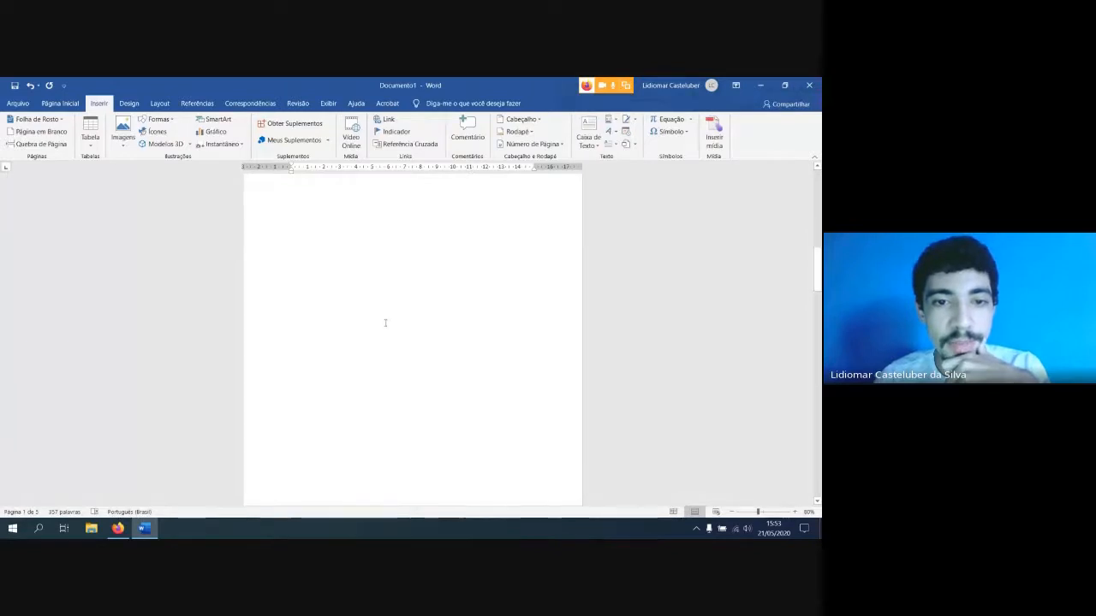
scroll(355, 336, "down", 1)
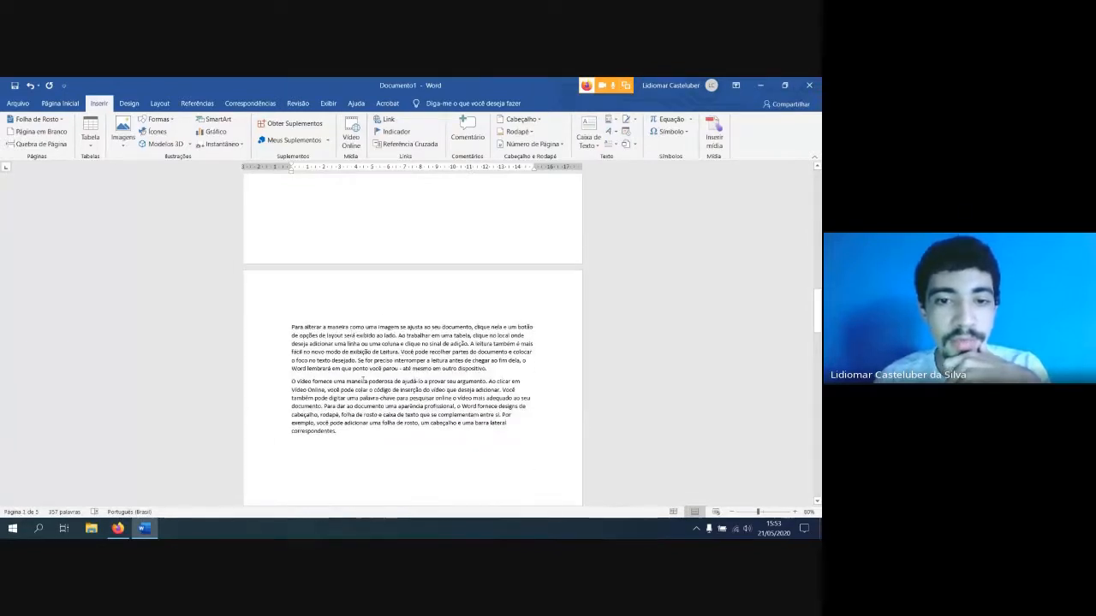
scroll(368, 351, "down", 10)
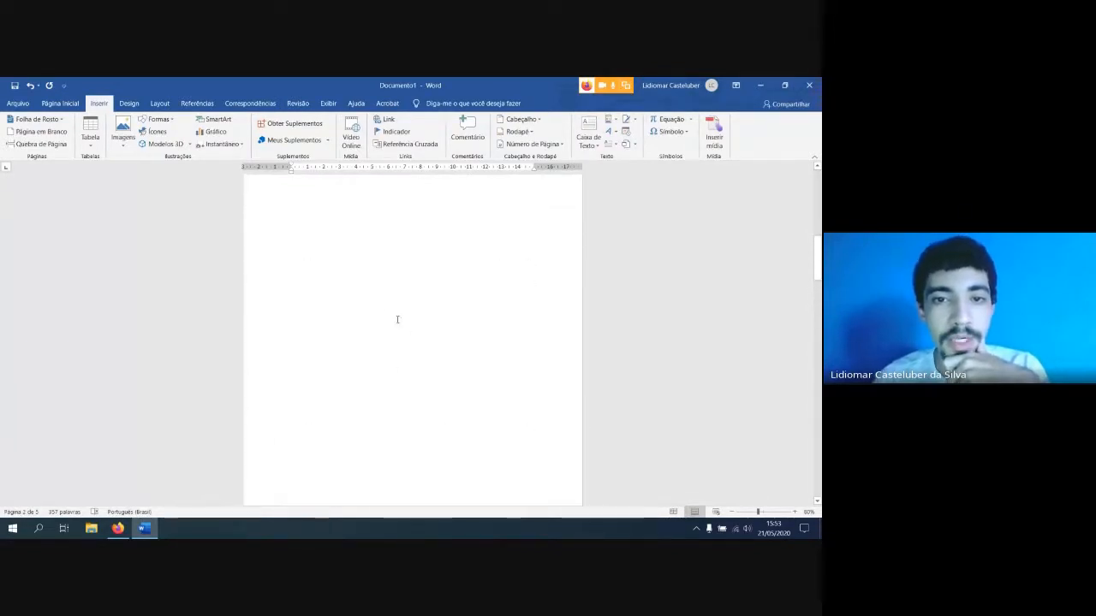
scroll(389, 343, "up", 10)
scroll(383, 367, "up", 4)
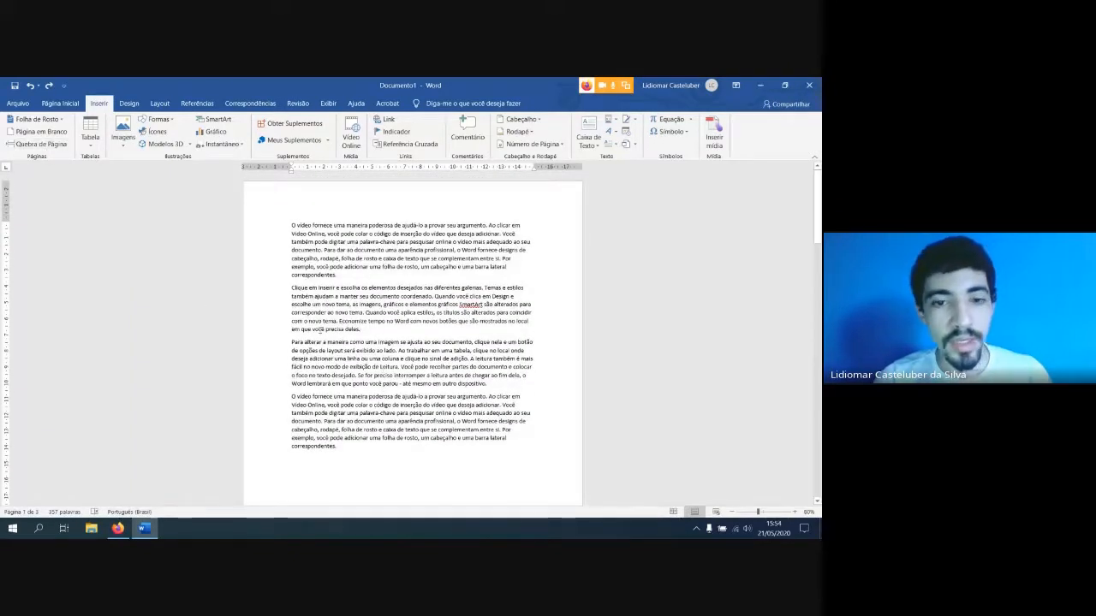
Insert a page break after the second sample paragraph and check where the remaining paragraphs continue
left_click(36, 144)
scroll(291, 317, "up", 8)
scroll(313, 323, "down", 5)
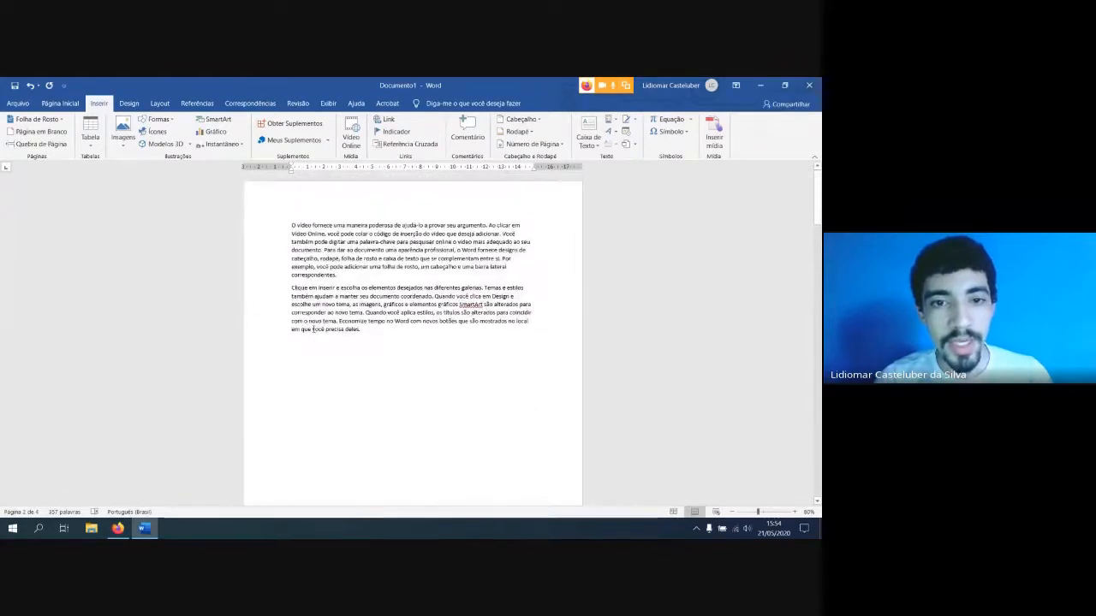
scroll(441, 347, "down", 10)
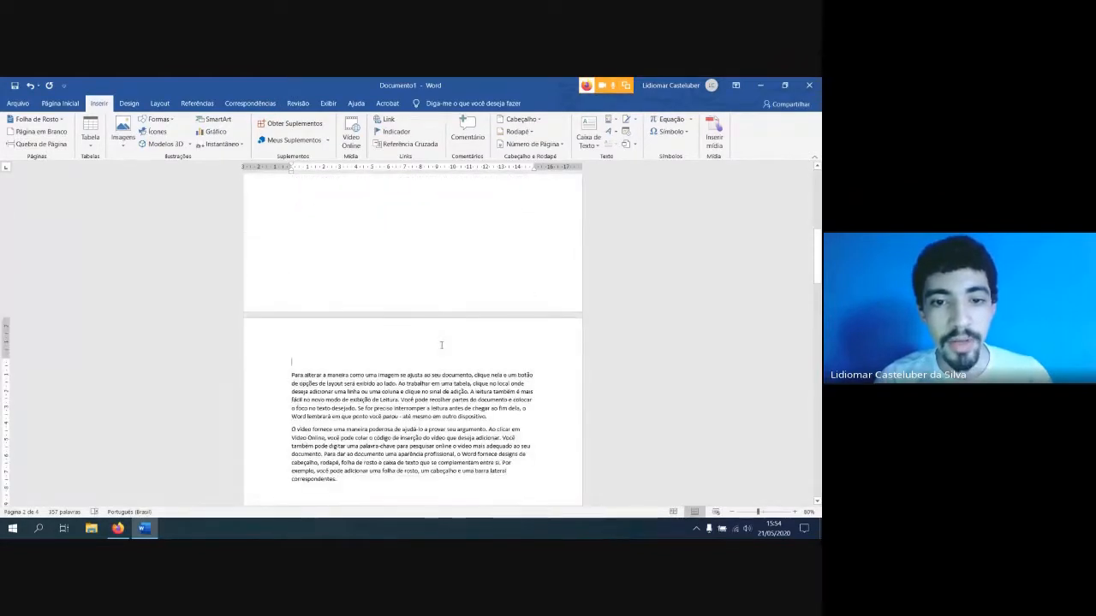
scroll(423, 287, "down", 10)
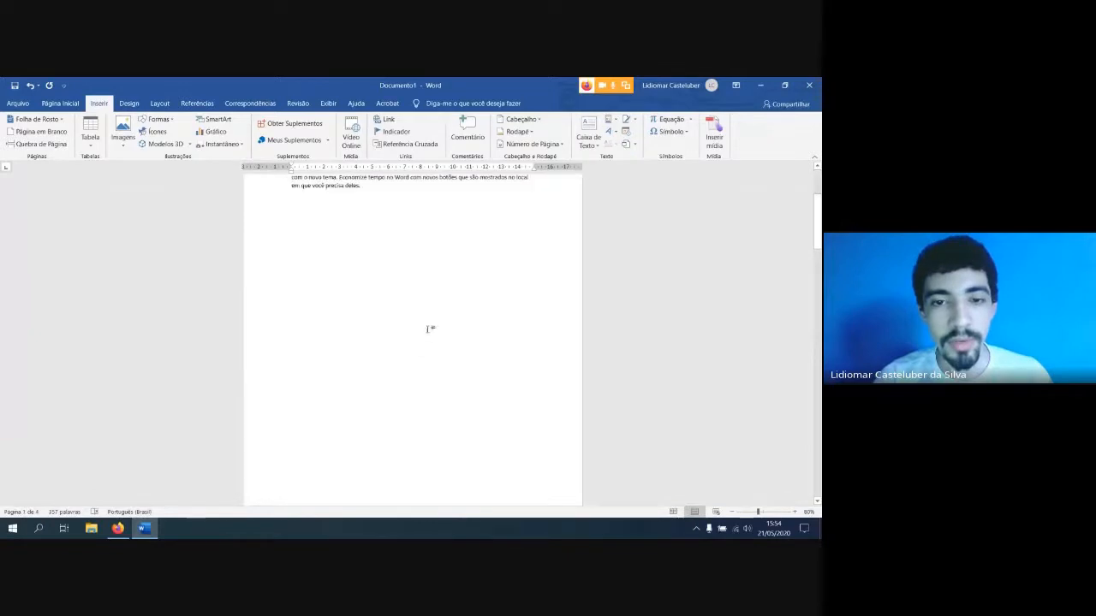
scroll(400, 251, "down", 5)
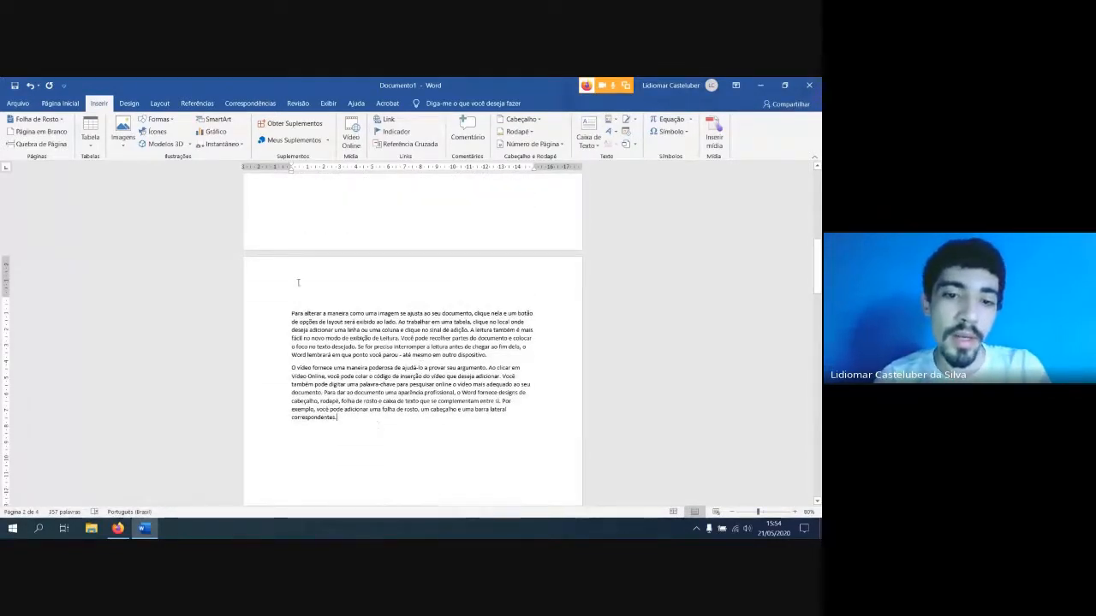
Delete all the generated sample paragraphs, leaving the first page empty
scroll(299, 283, "up", 10)
key("ctrl+t")
key("Delete")
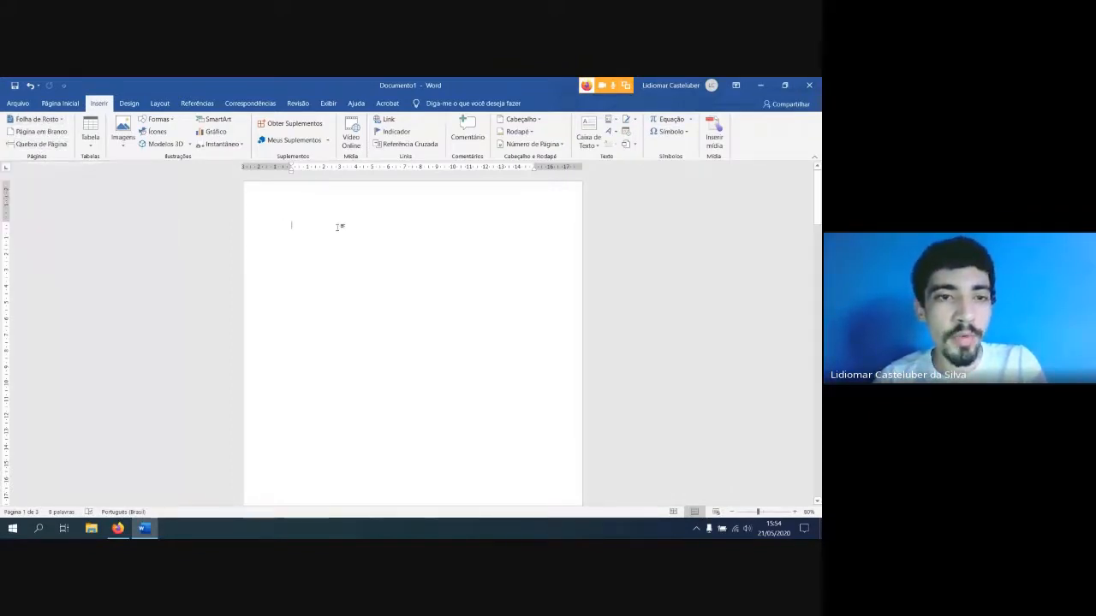
View the built-in cover page designs without inserting one, and check the Google Meet call in Firefox before returning to Word
left_click(45, 123)
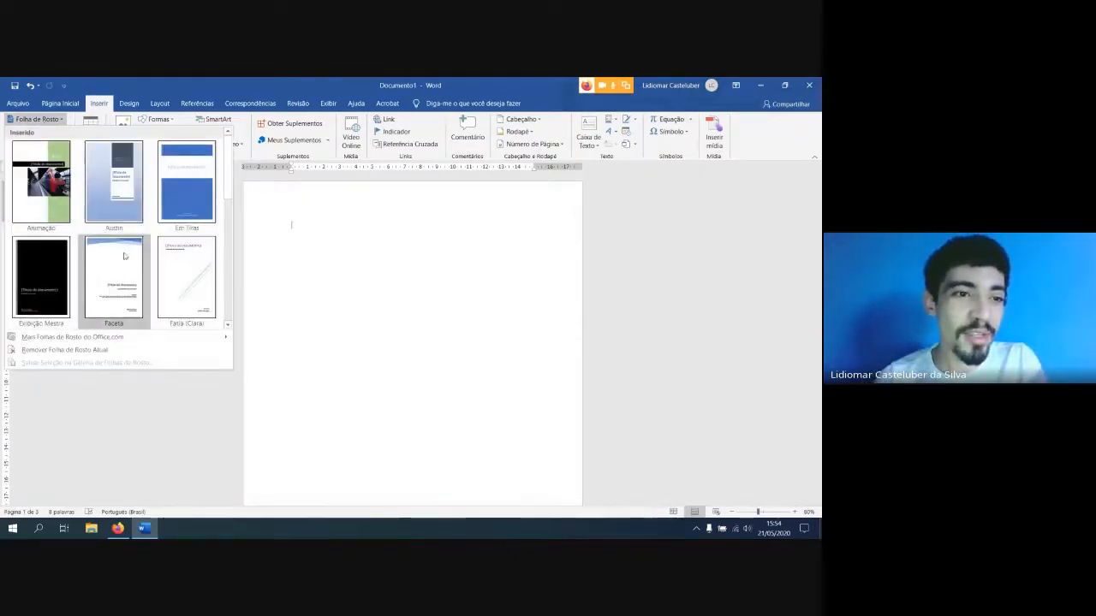
left_click(336, 236)
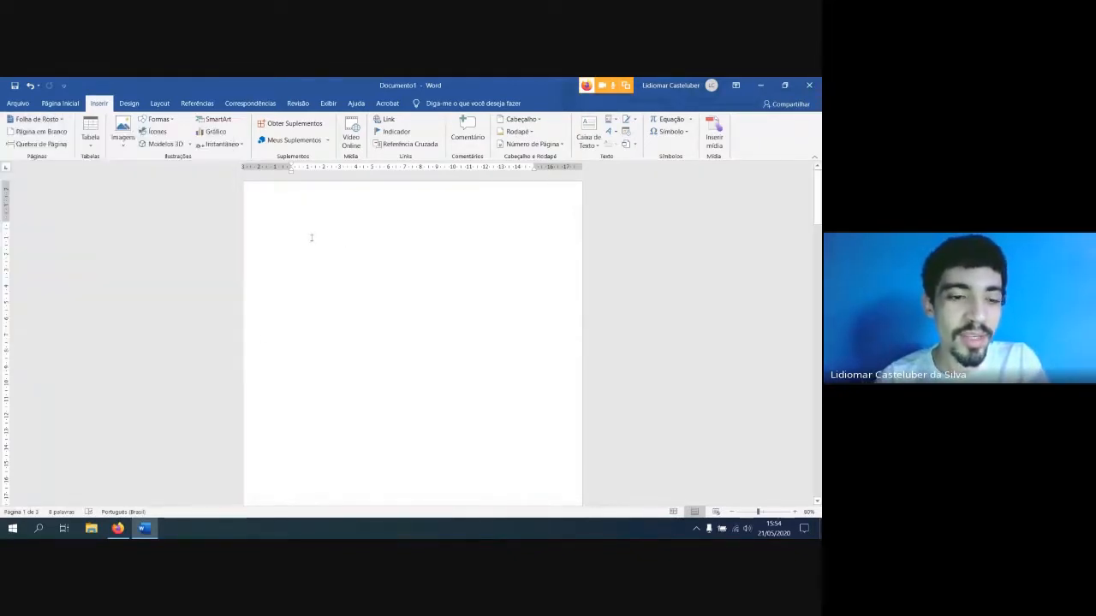
left_click(118, 529)
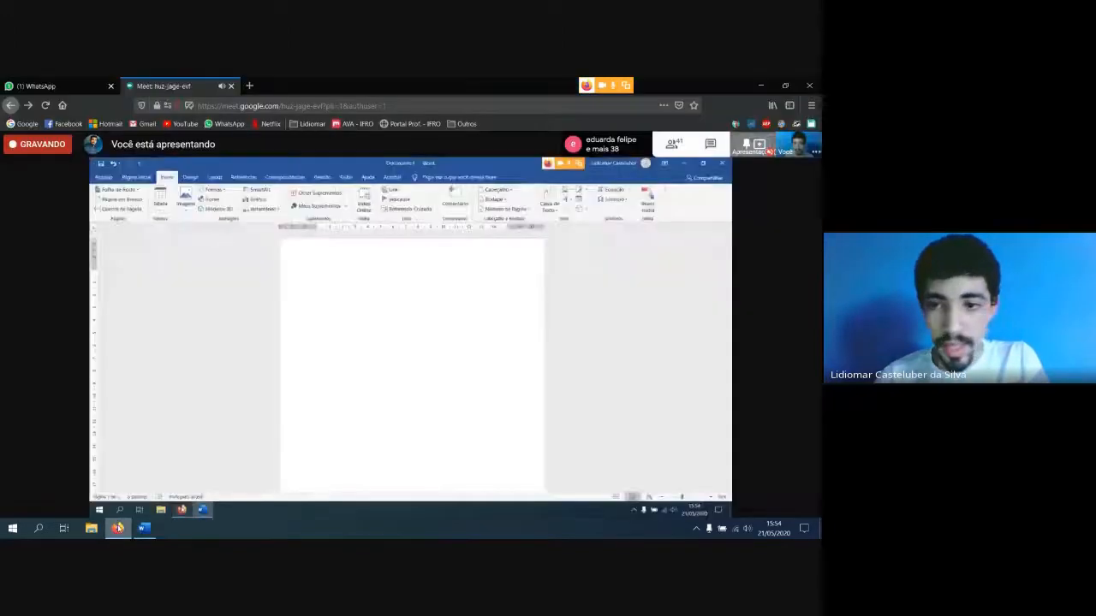
left_click(145, 529)
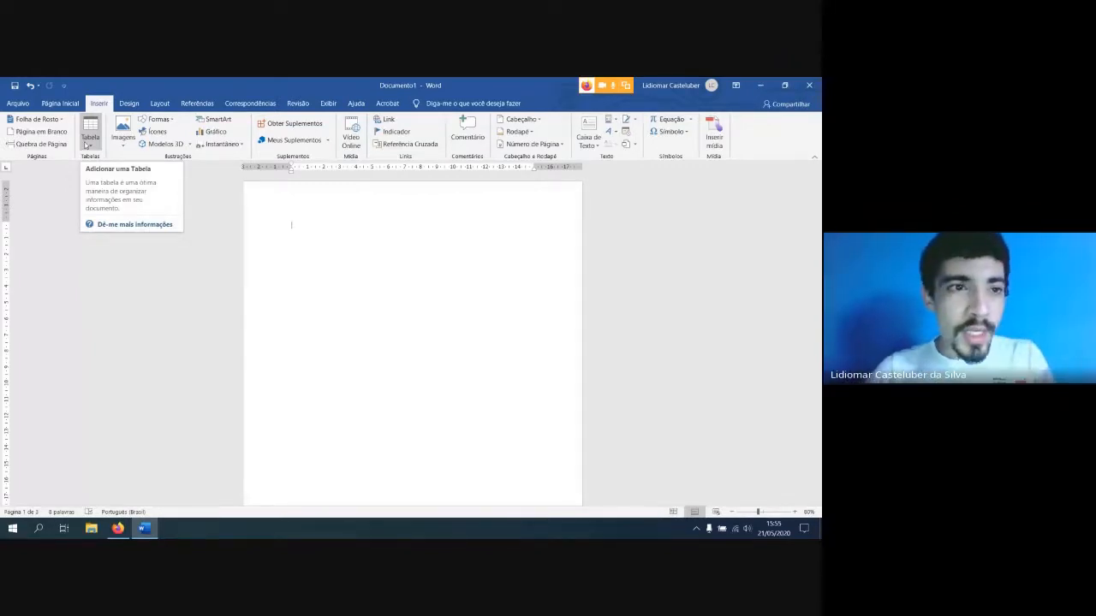
Open the Insert Table dialog to view its size and AutoFit options
left_click(91, 142)
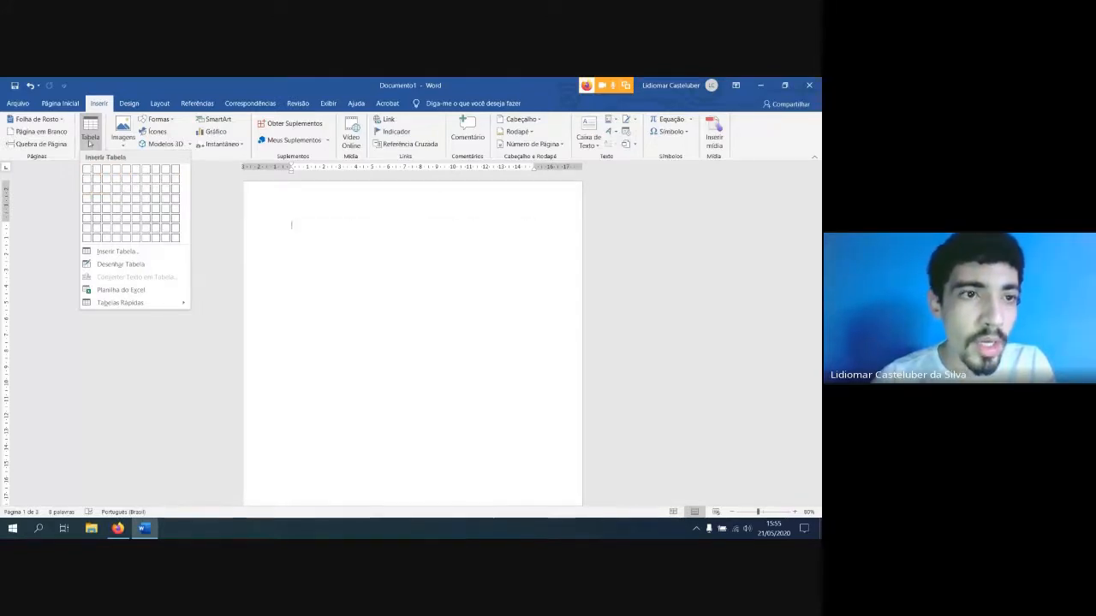
left_click(110, 252)
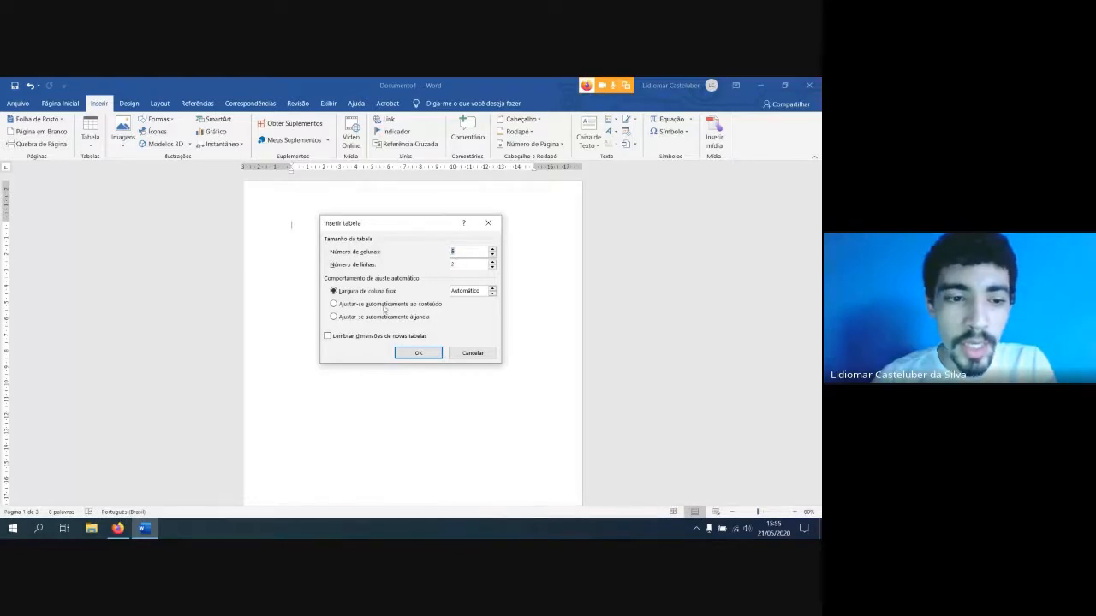
Switch to Google Meet in Firefox, admit the waiting participant to the meeting, and return to Word
left_click(118, 529)
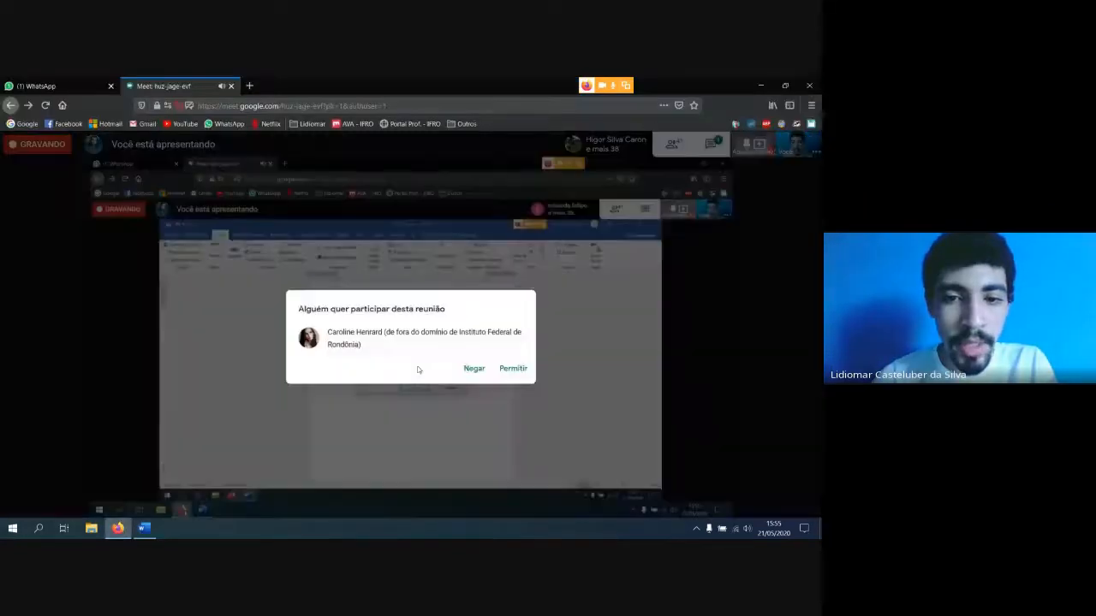
left_click(516, 357)
key("alt+Tab")
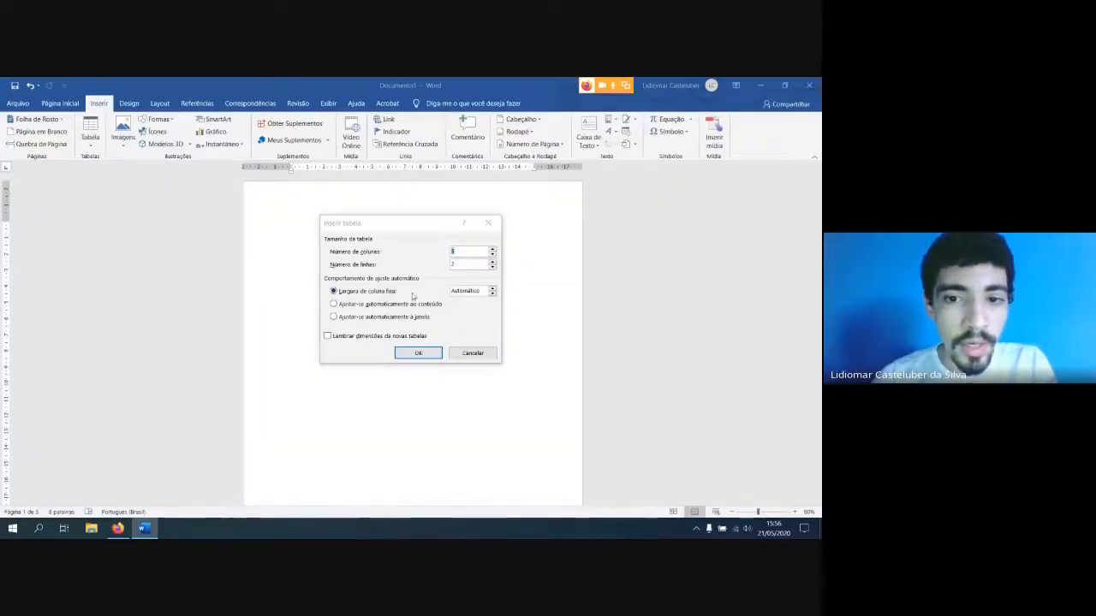
Insert a table with 20 columns and 20 rows on the empty first page, using automatic fixed column width
left_click(473, 353)
left_click(90, 137)
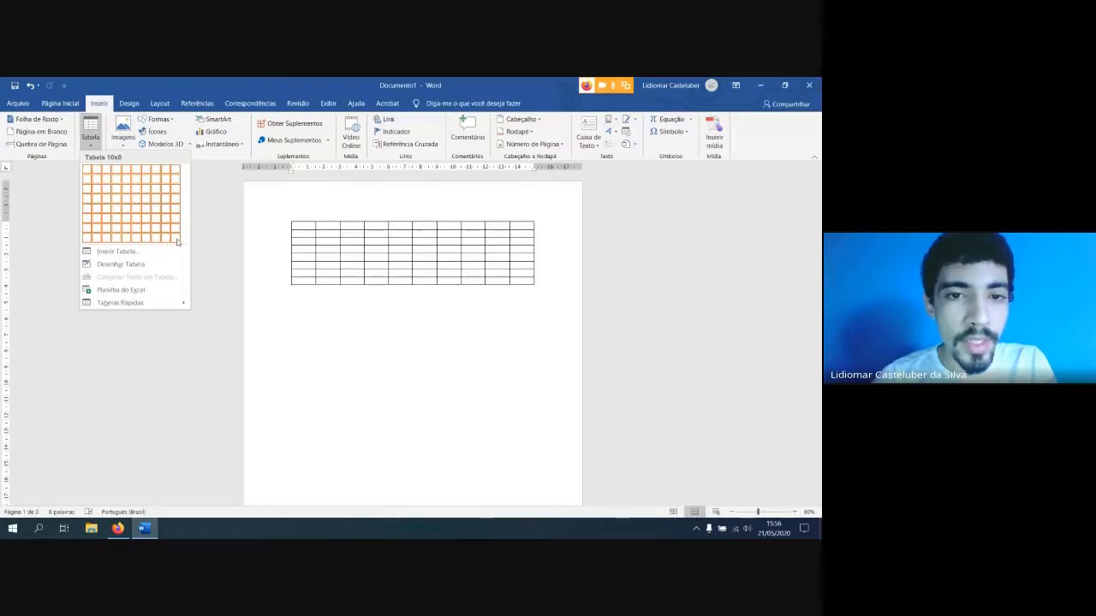
left_click(120, 253)
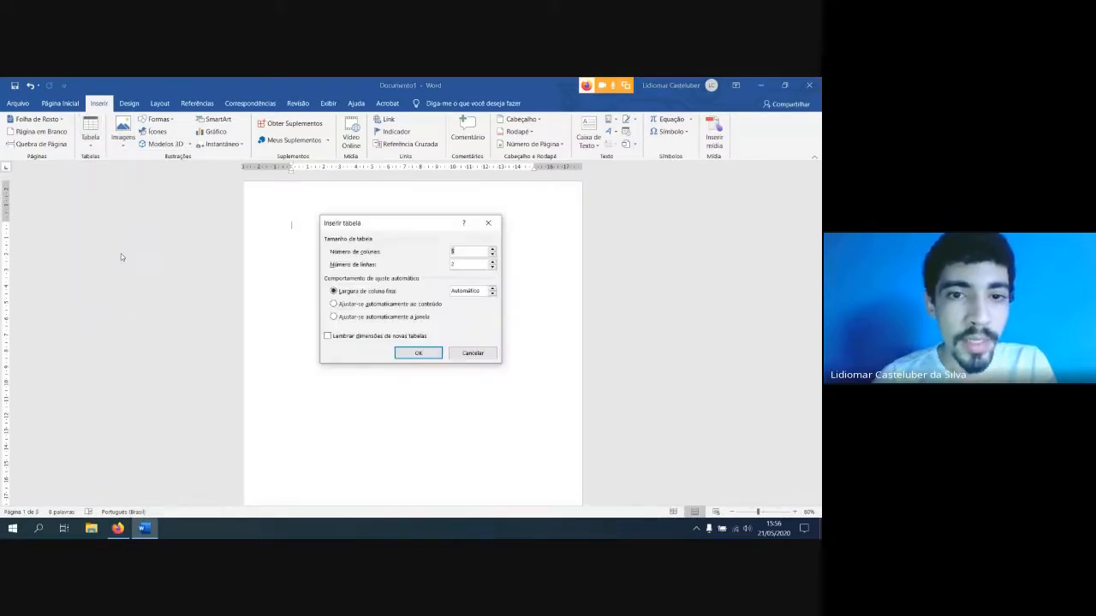
type("20")
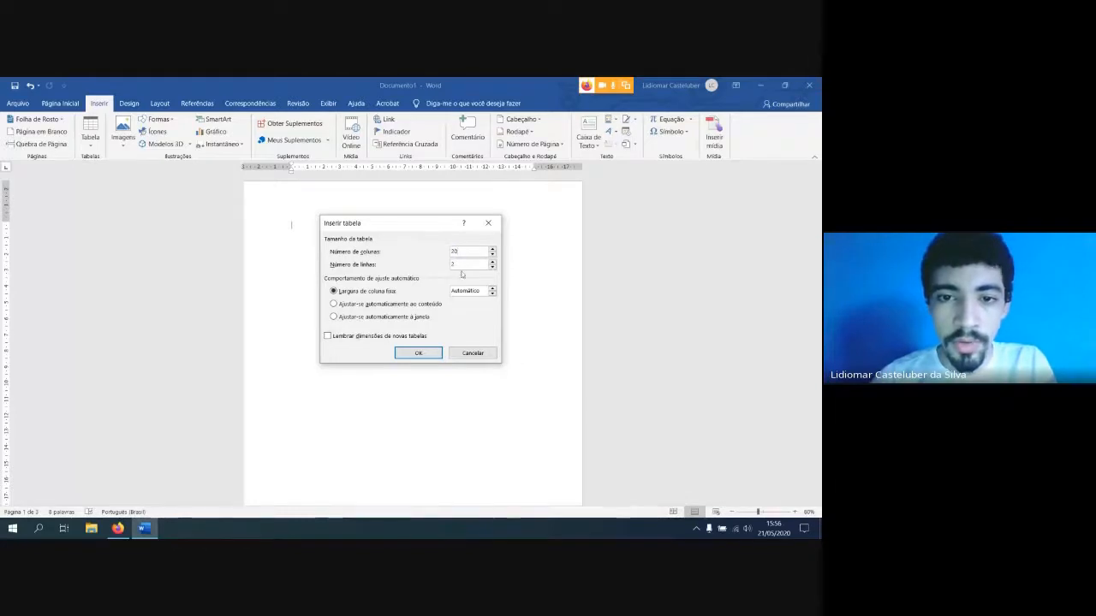
left_click_drag(462, 264, 409, 256)
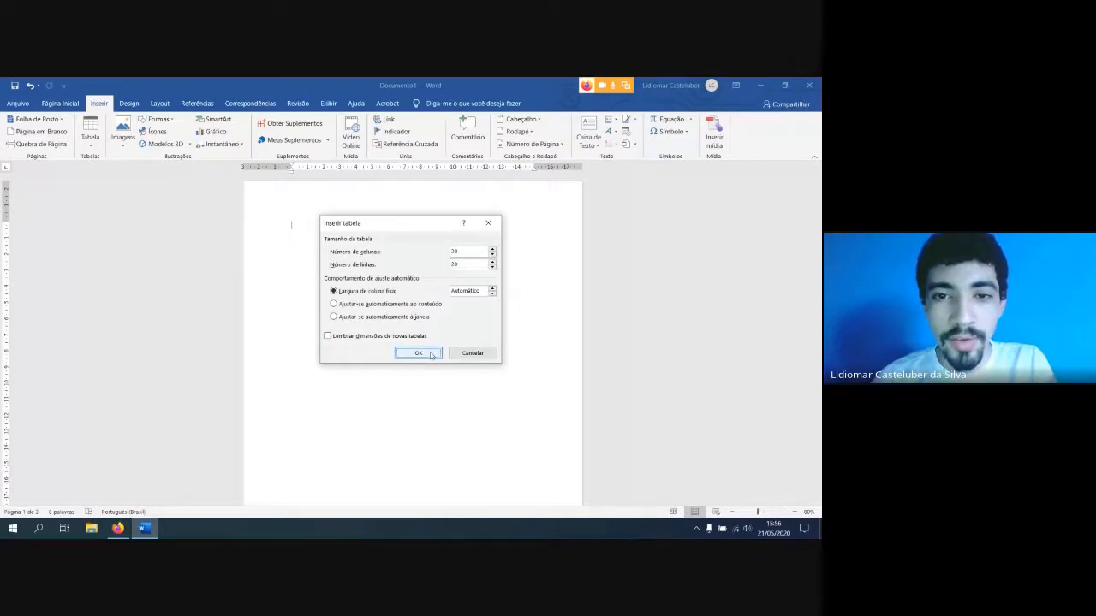
left_click(418, 353)
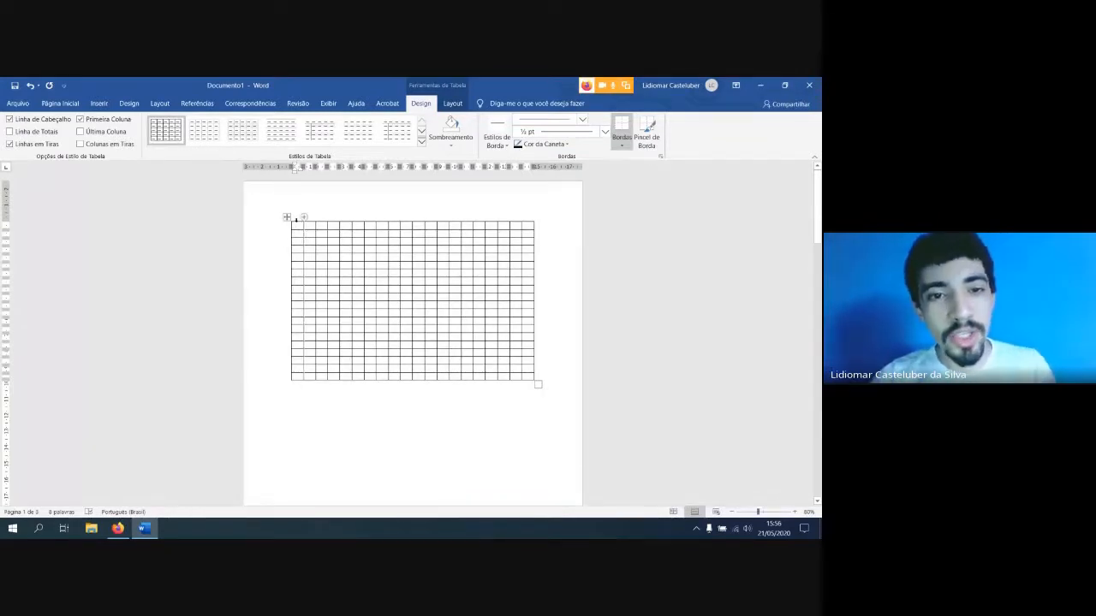
Enter the presenter's first name in the table's first cell and add a second line below it
scroll(308, 263, "up", 3)
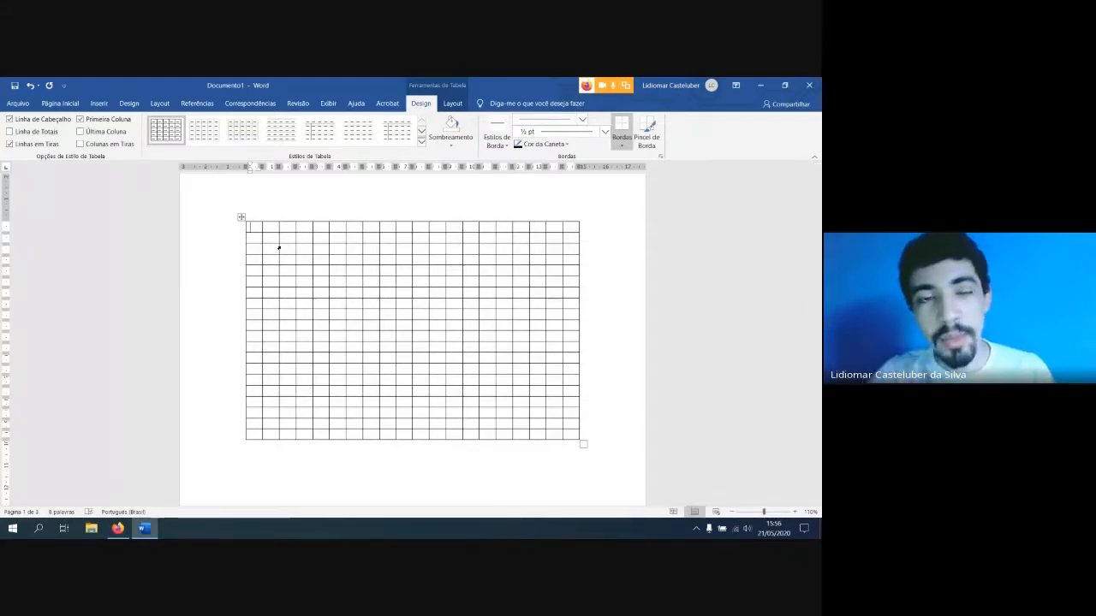
type("LIDIOMAR")
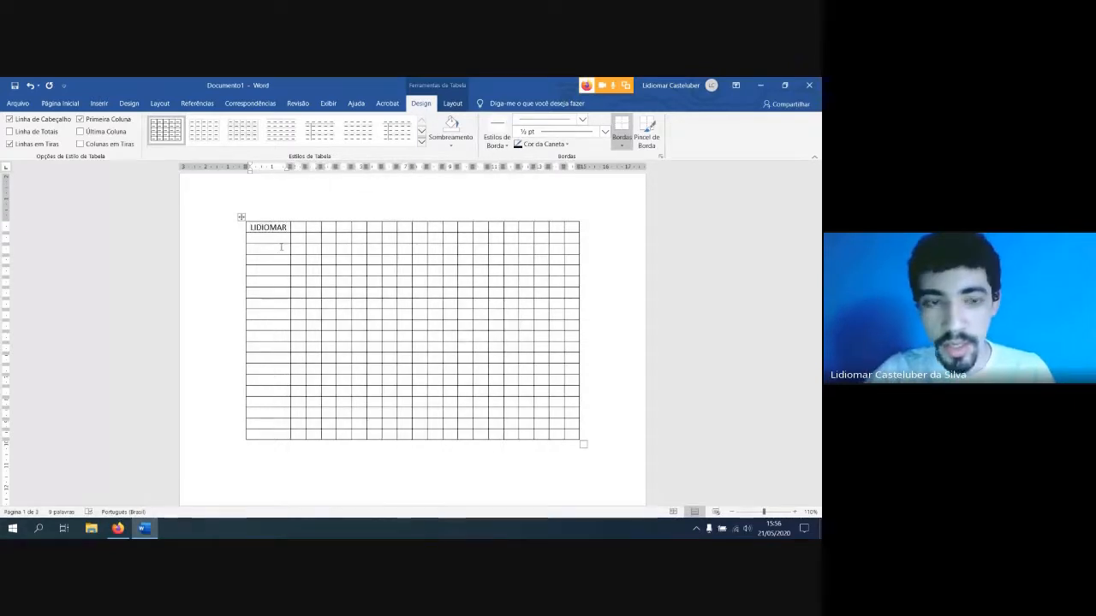
key("Return")
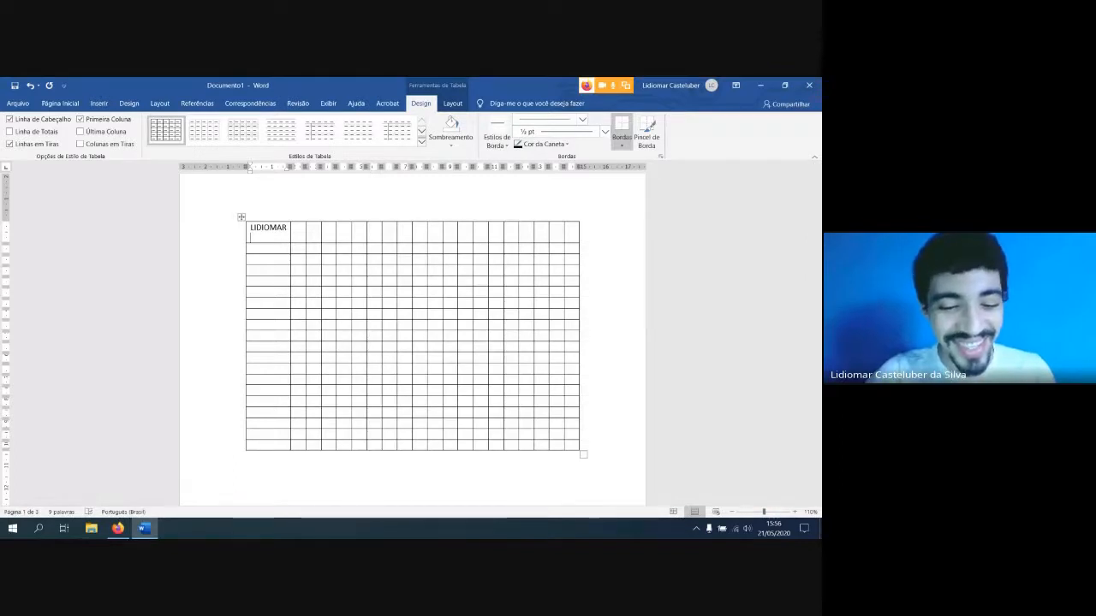
Enter the presenter's surname on the second line of the first cell, and clear all text from that cell
type("CASTELUBER")
key("Return")
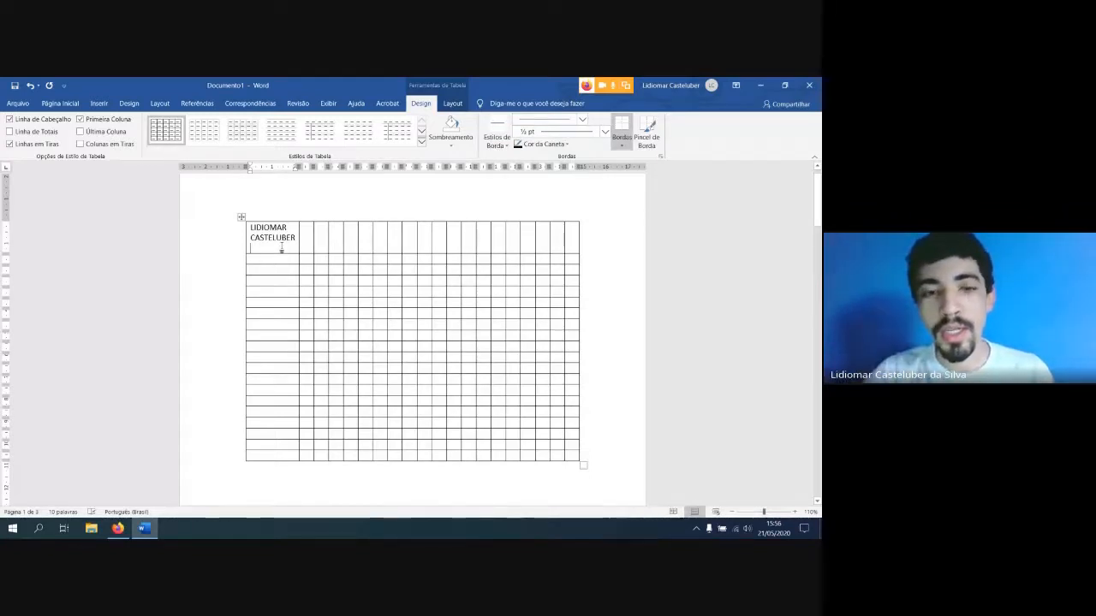
key("BackSpace")
key("BackSpace")
key("BackSpace")
key("BackSpace")
key("BackSpace")
key("BackSpace")
key("BackSpace")
key("BackSpace")
key("BackSpace")
key("BackSpace")
key("BackSpace")
key("BackSpace")
key("BackSpace")
key("BackSpace")
key("BackSpace")
key("BackSpace")
key("BackSpace")
key("BackSpace")
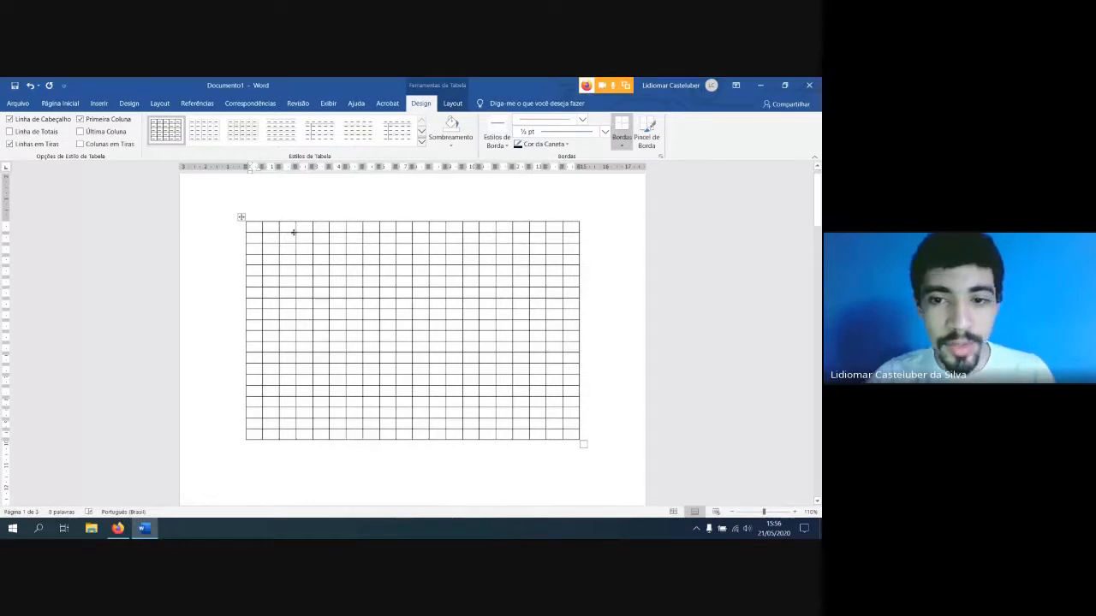
Select the whole 20-by-20 table and delete it from the first page
left_click(241, 218)
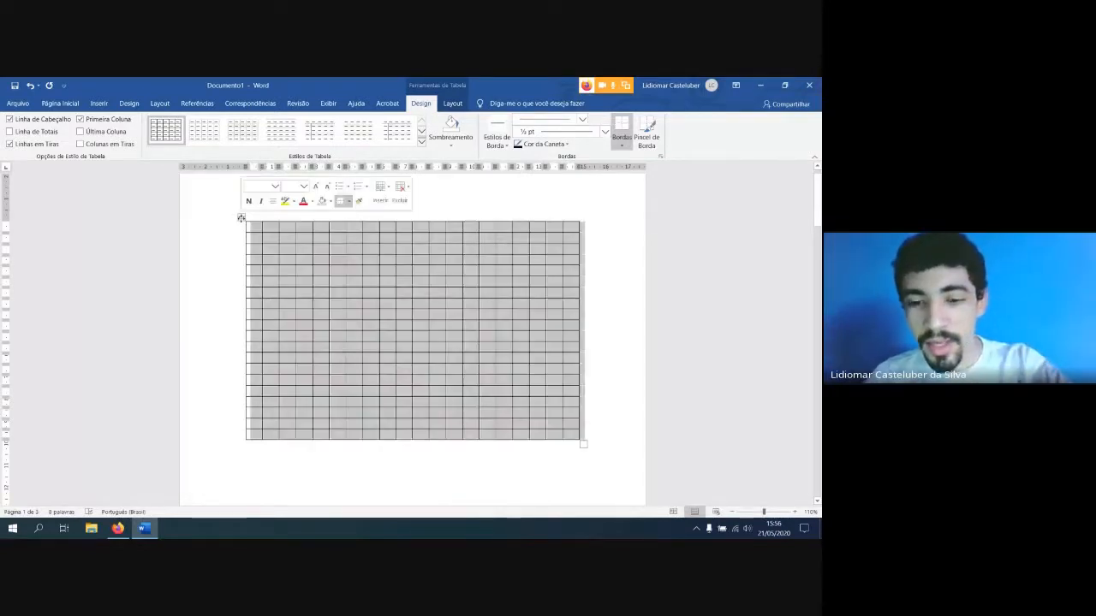
left_click(241, 219)
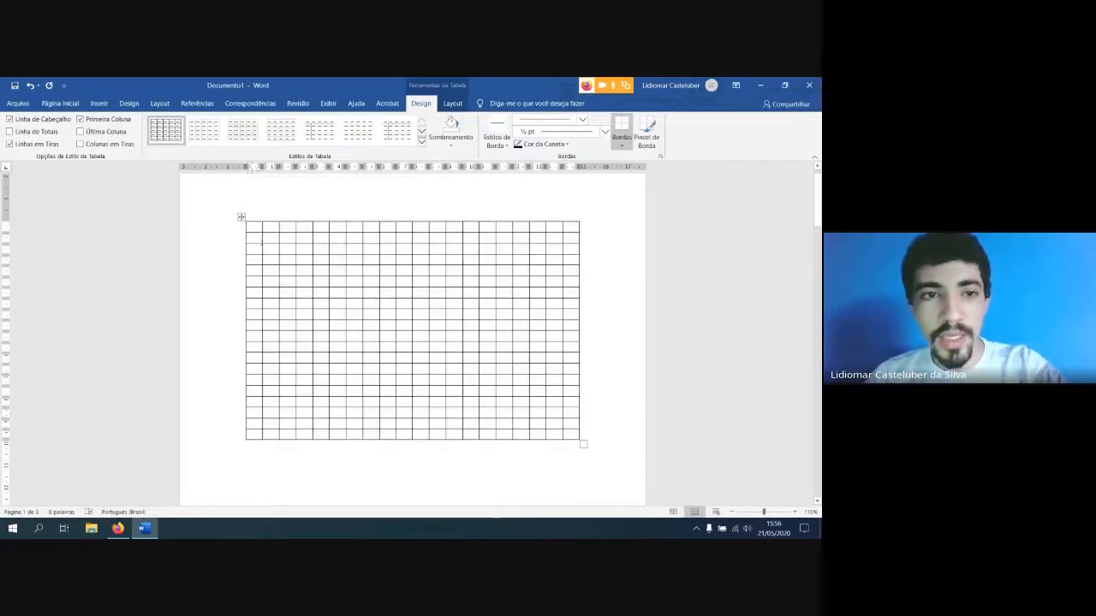
left_click(240, 214)
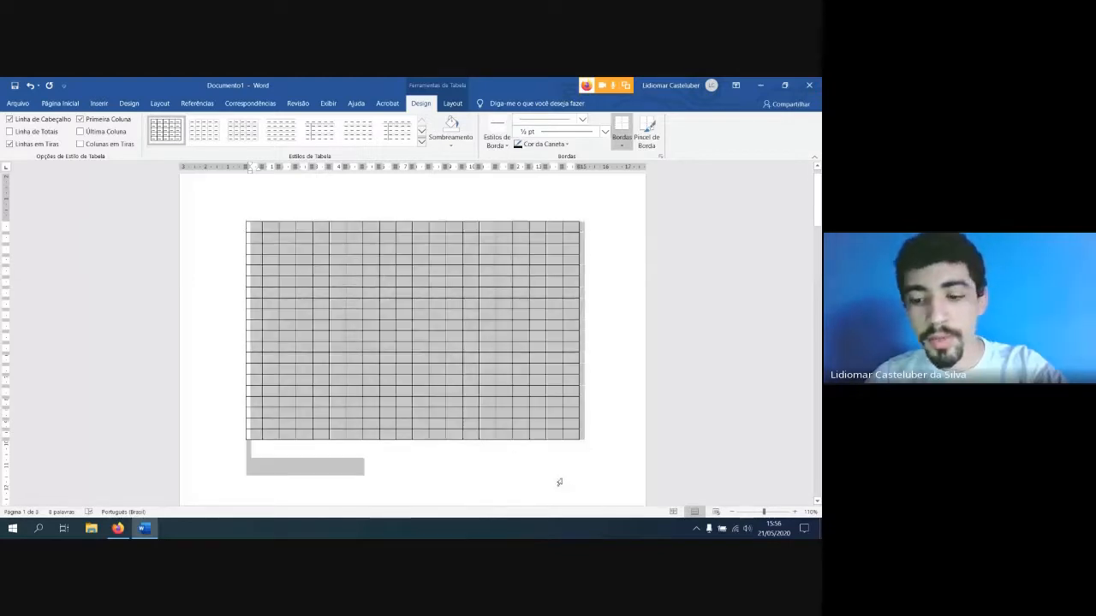
key("BackSpace")
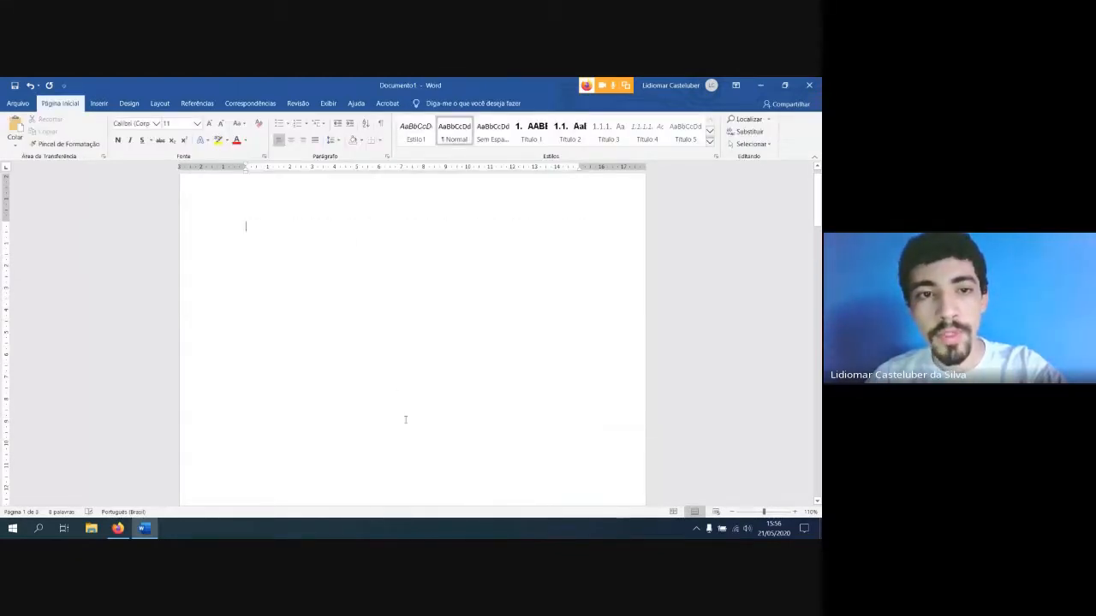
Remove the blank first page and delete the remaining numbered question list to empty the document
left_click(442, 417)
key("BackSpace")
key("BackSpace")
left_click_drag(451, 408, 243, 180)
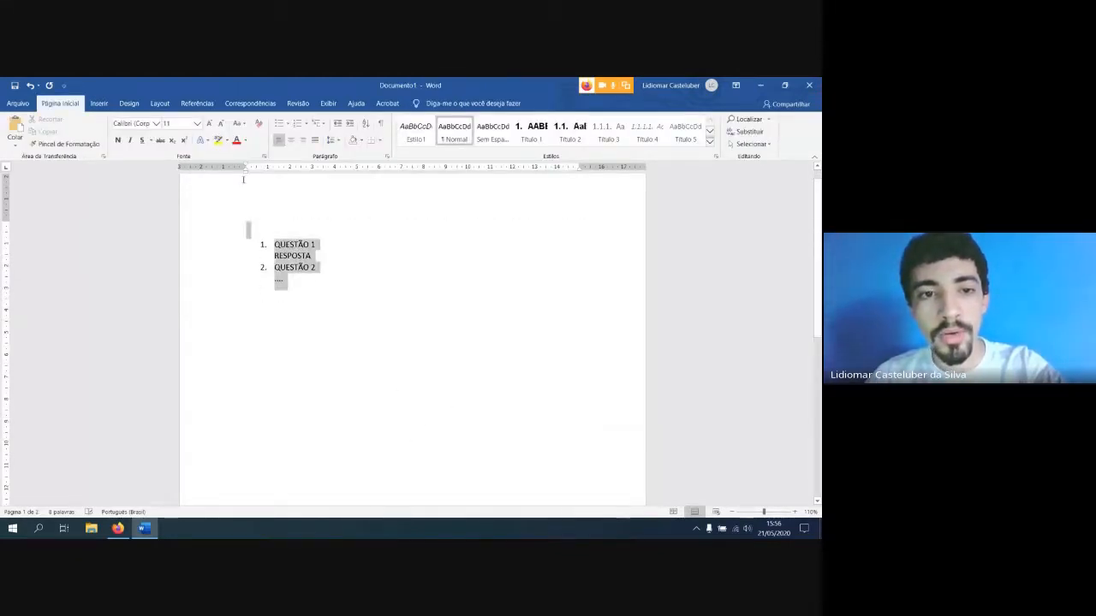
key("BackSpace")
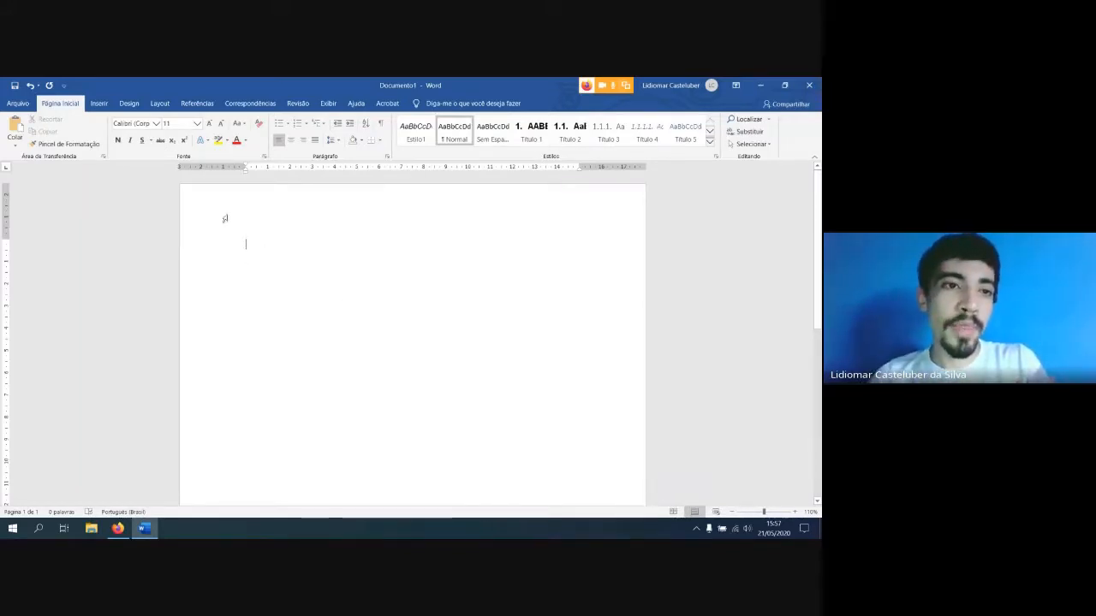
Insert a table with 4 columns and 8 rows in the empty document using the table size grid
left_click(99, 103)
left_click(92, 137)
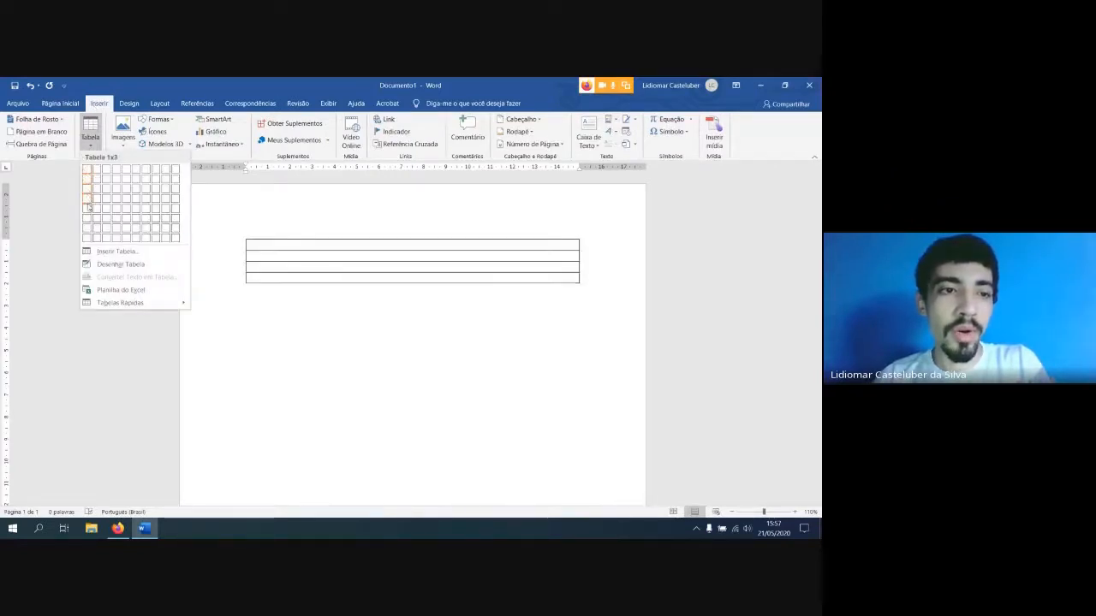
left_click(118, 242)
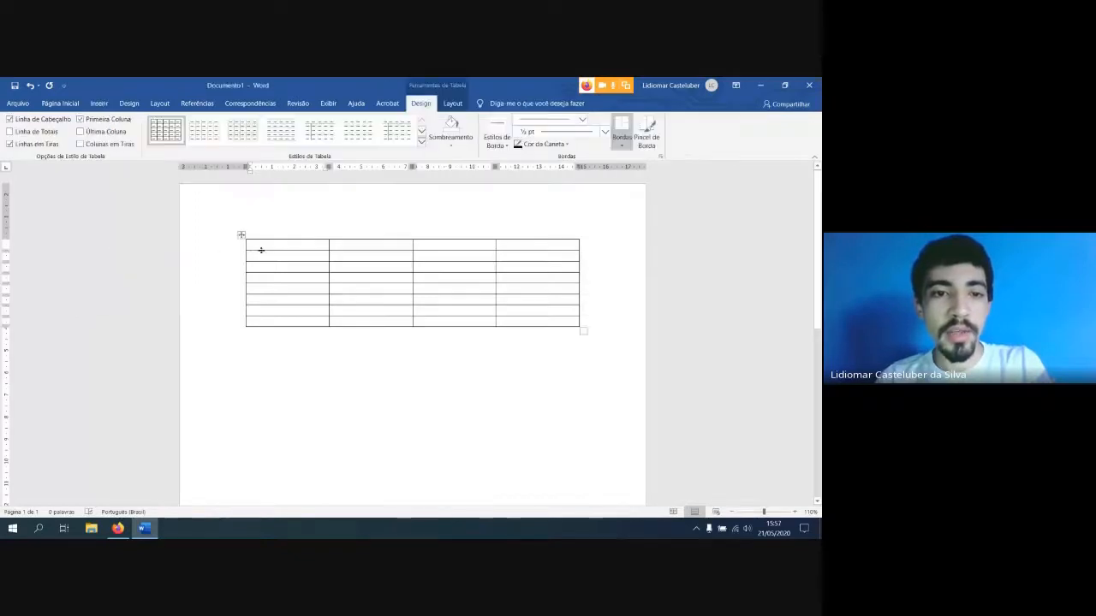
Fill the first three header cells with "Dia da semana", "Tarefas realizadas" and "Local de estágio"
type("ia Da")
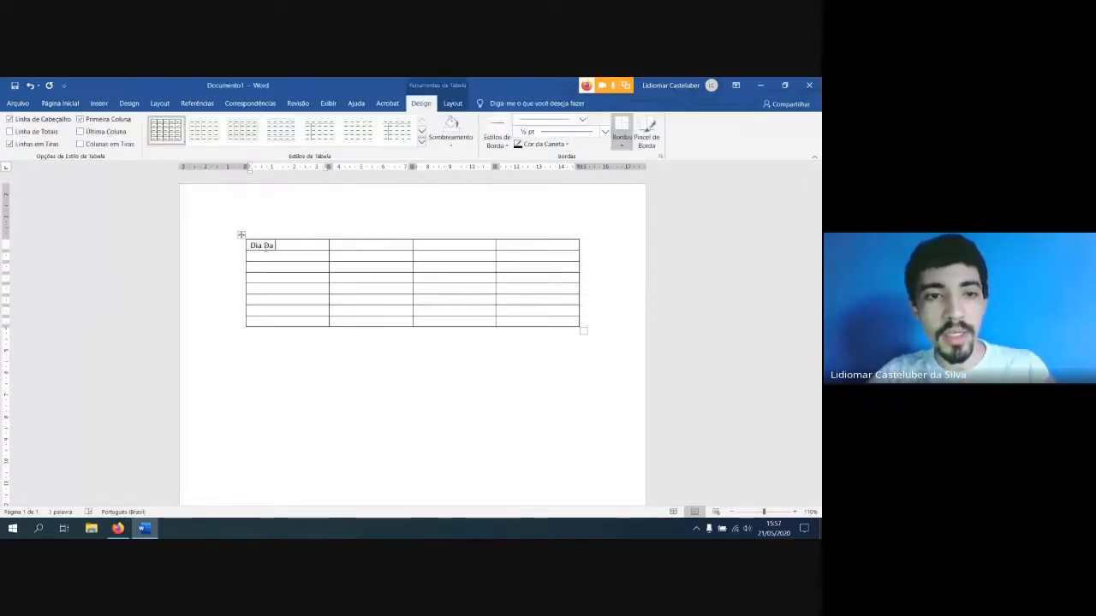
key("BackSpace")
key("BackSpace")
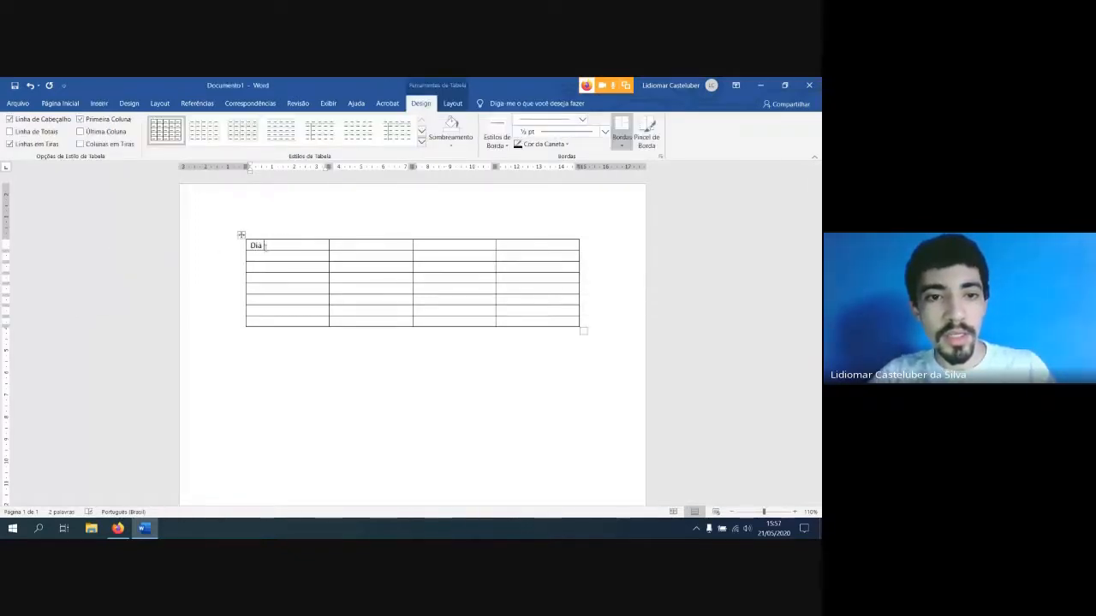
type("da semana")
scroll(265, 247, "up", 5)
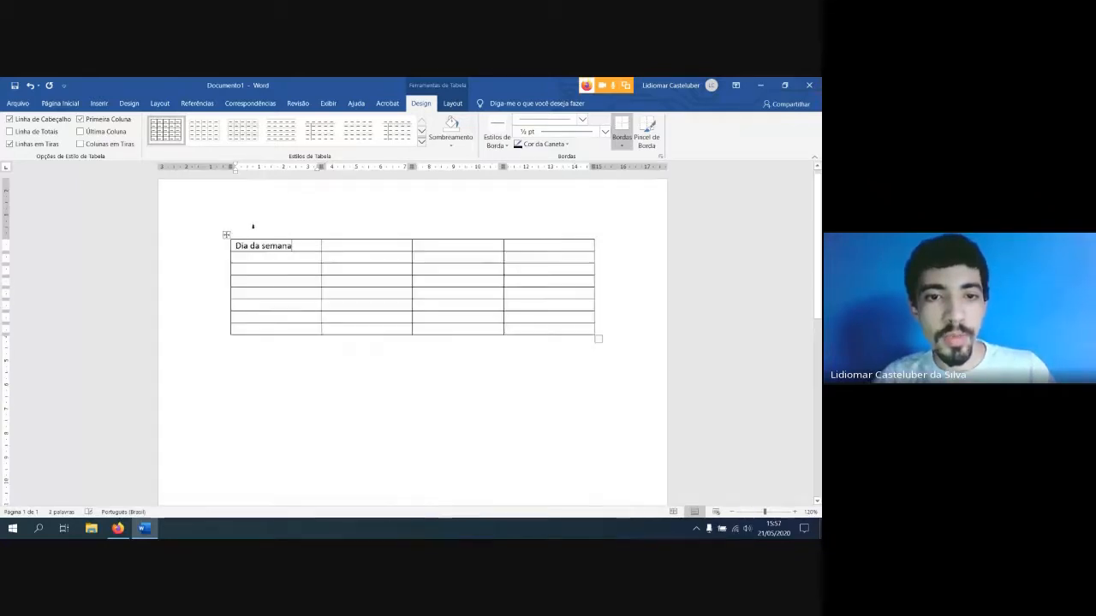
scroll(341, 270, "up", 1)
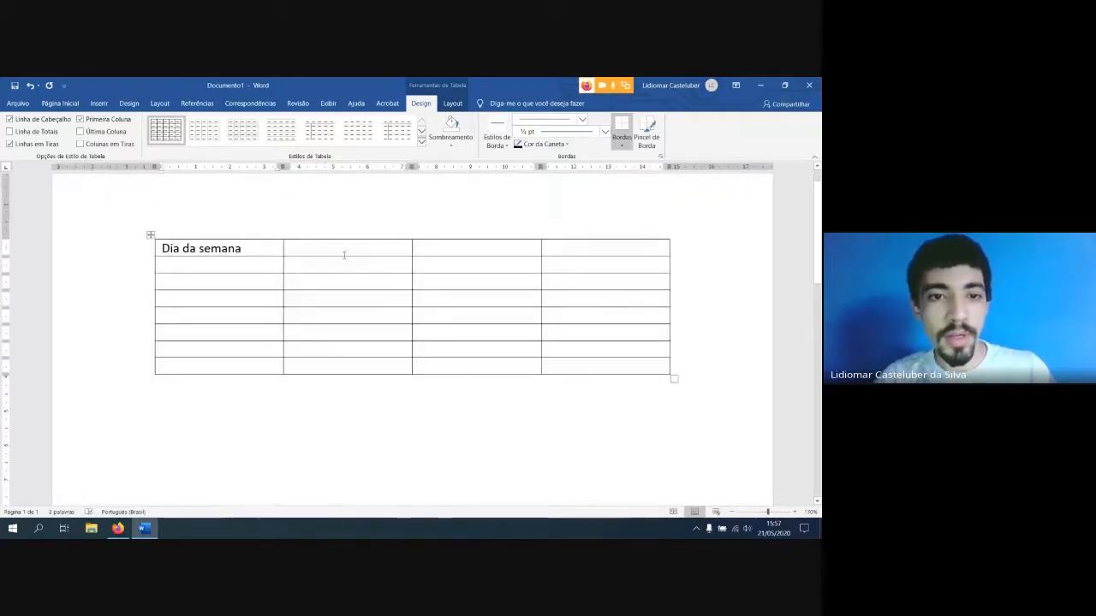
type("Ta")
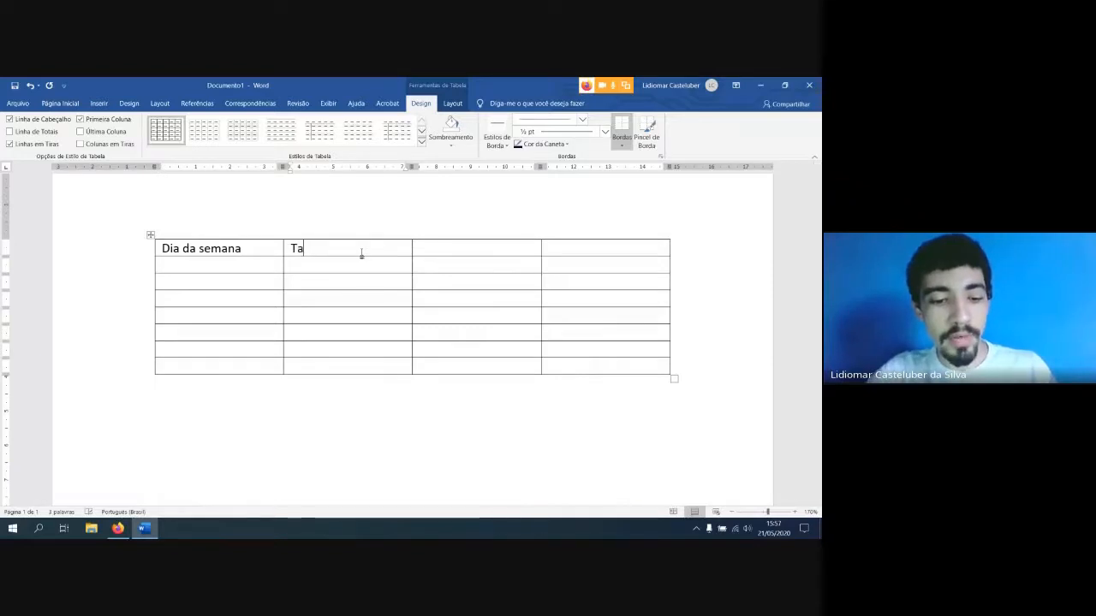
type("refas real")
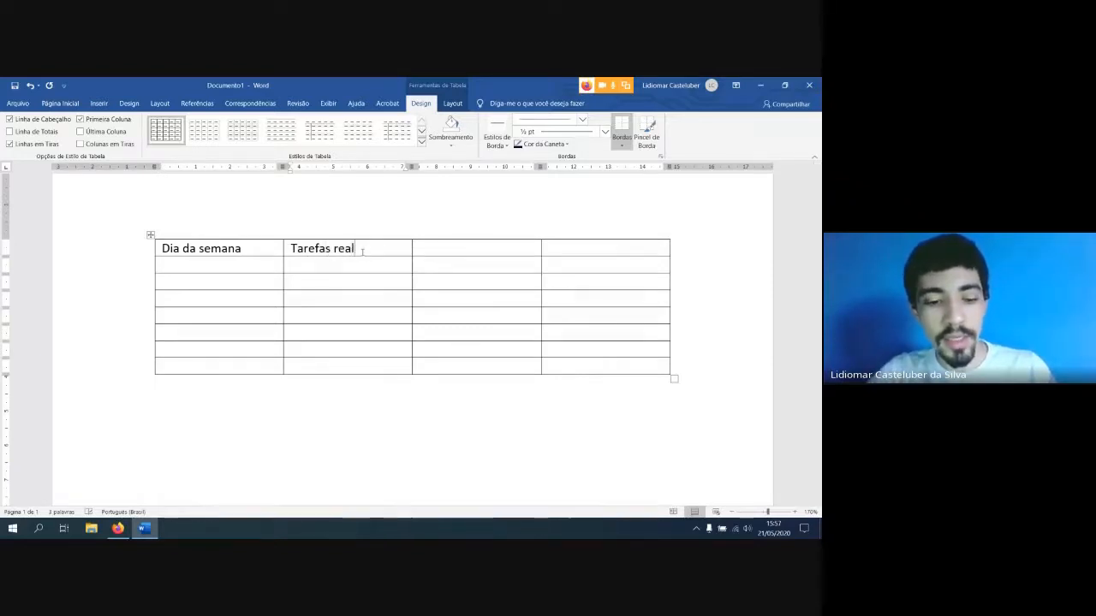
type("izadas")
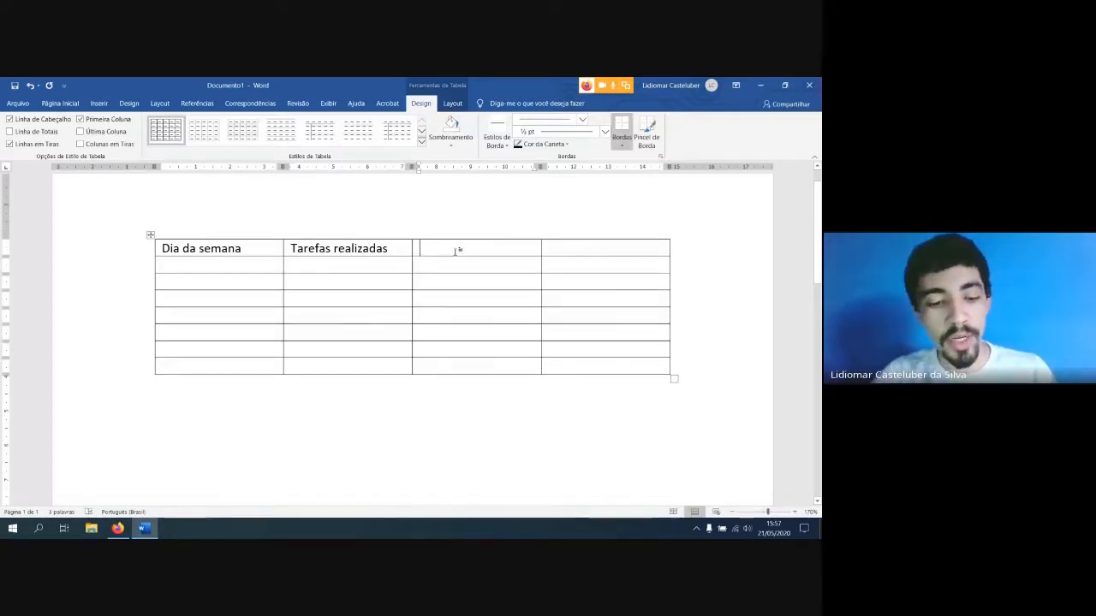
type("Loca")
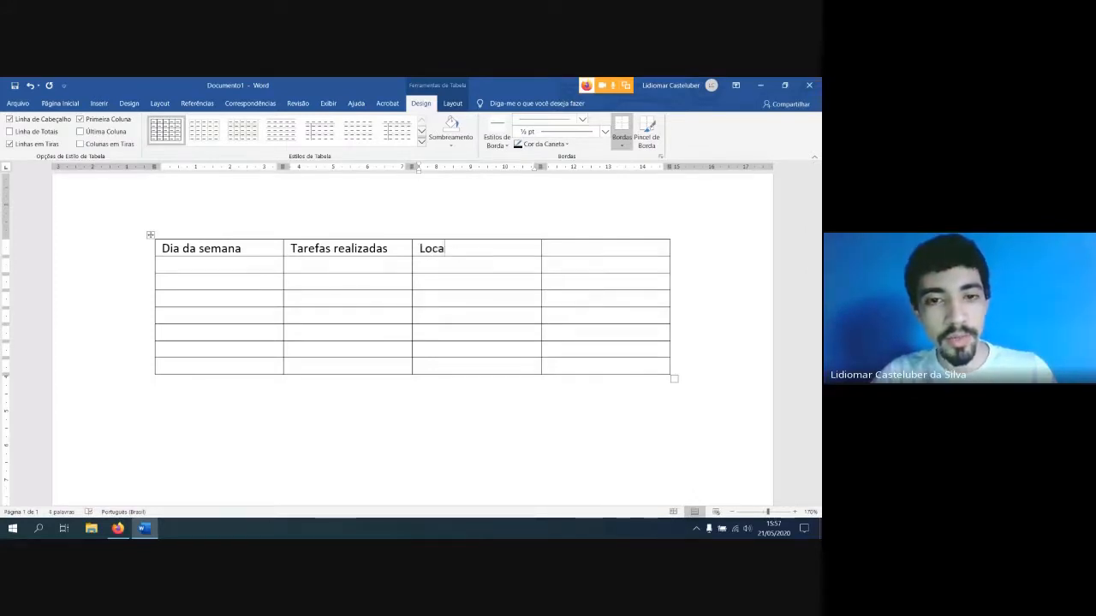
type("l de estágio")
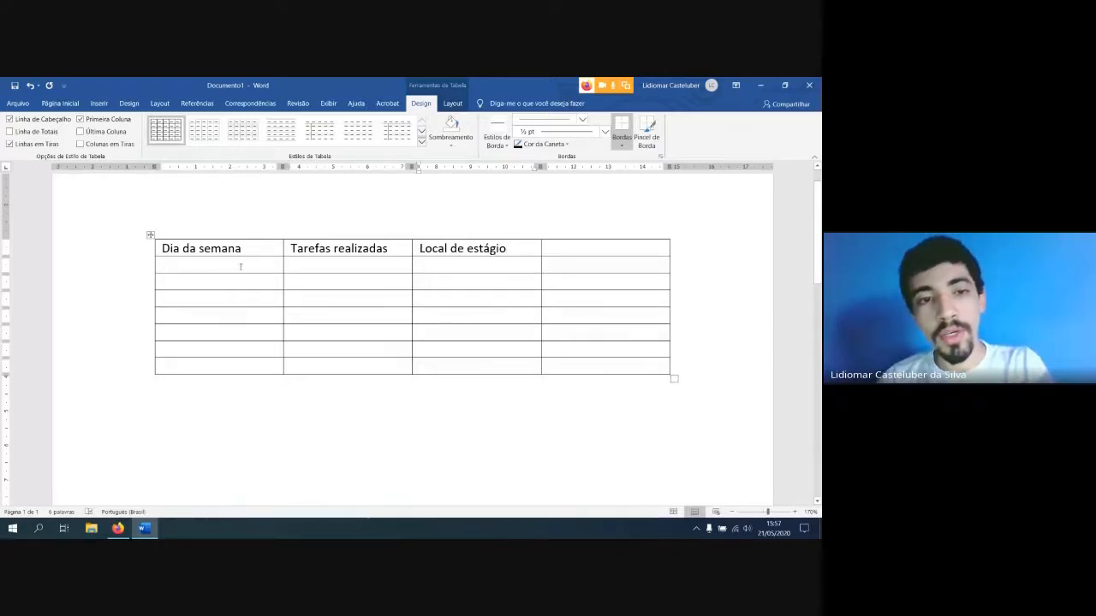
Enter the dates 21/05 and 22/05 in the first two rows under "Dia da semana"
left_click(171, 262)
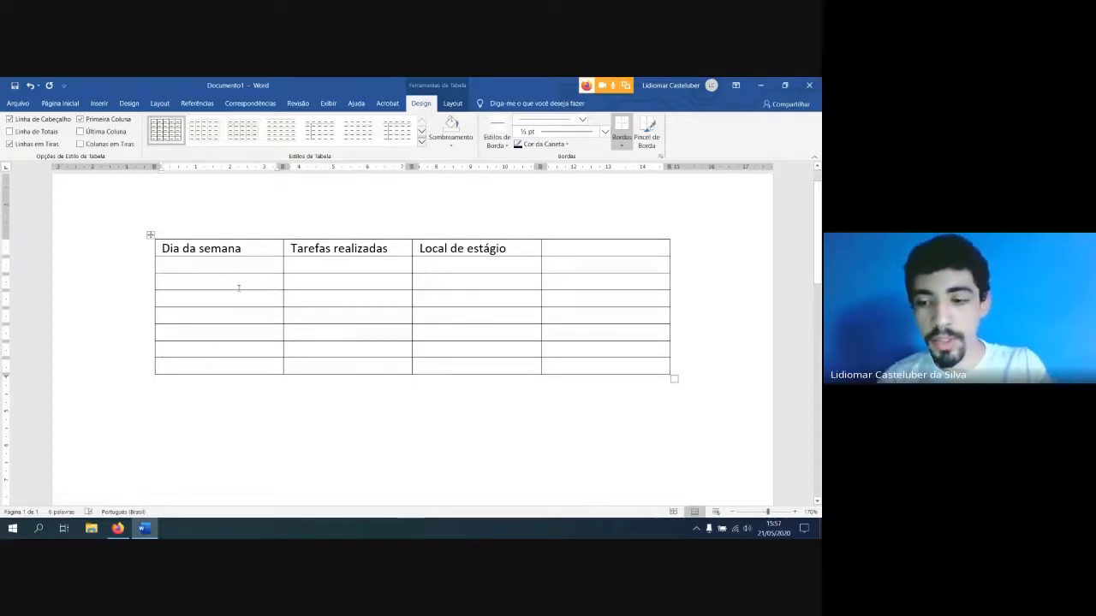
type("21")
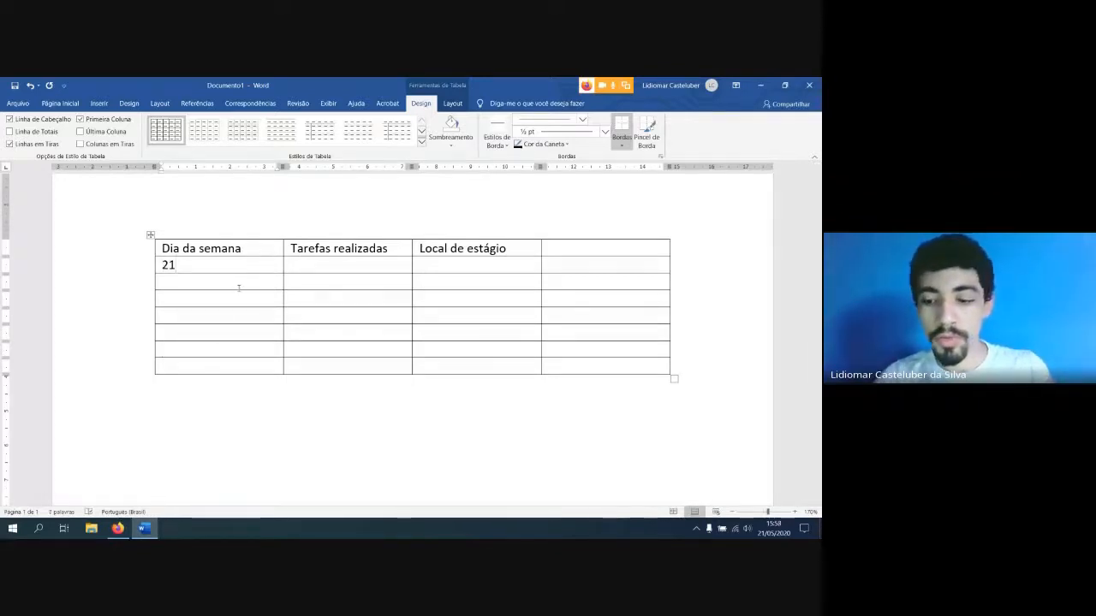
type("/05")
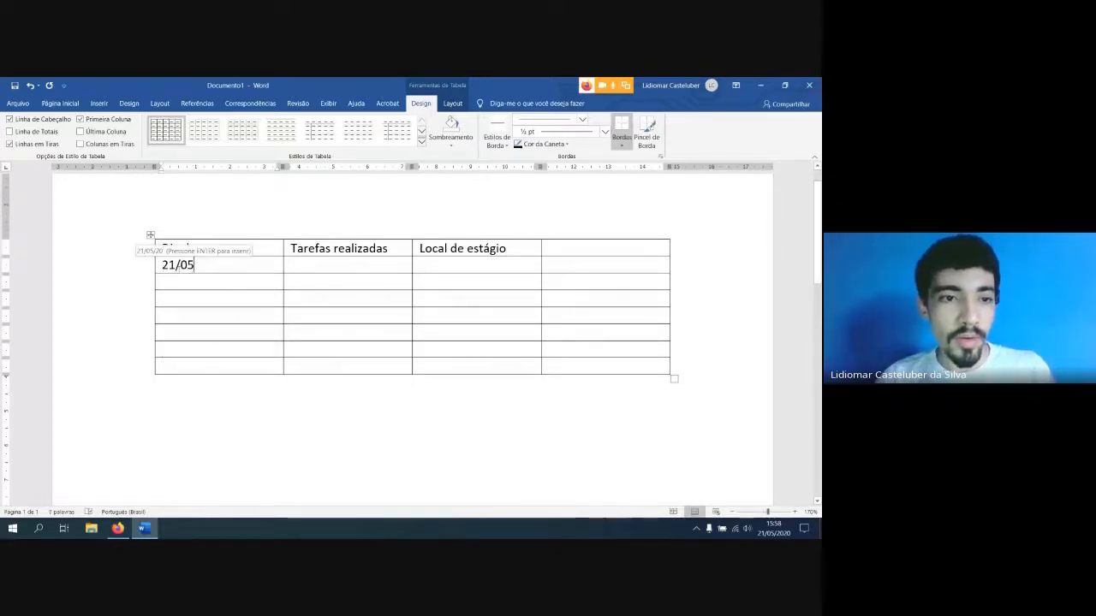
key("Down")
type("2")
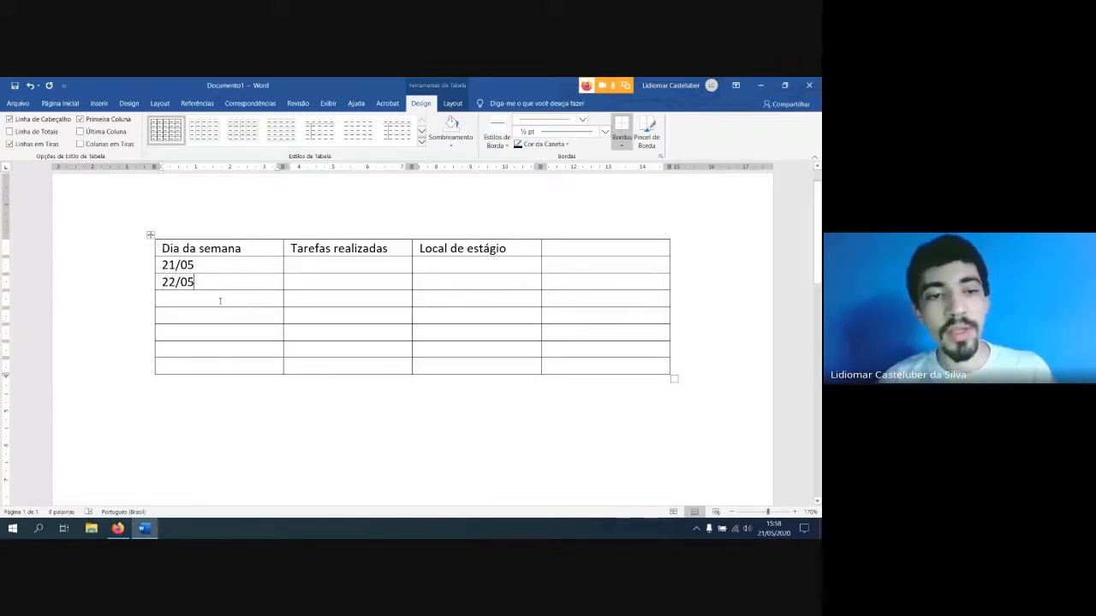
Review the Insert Table dialog's size and AutoFit options and the table insertion choices without inserting another table
left_click(350, 267)
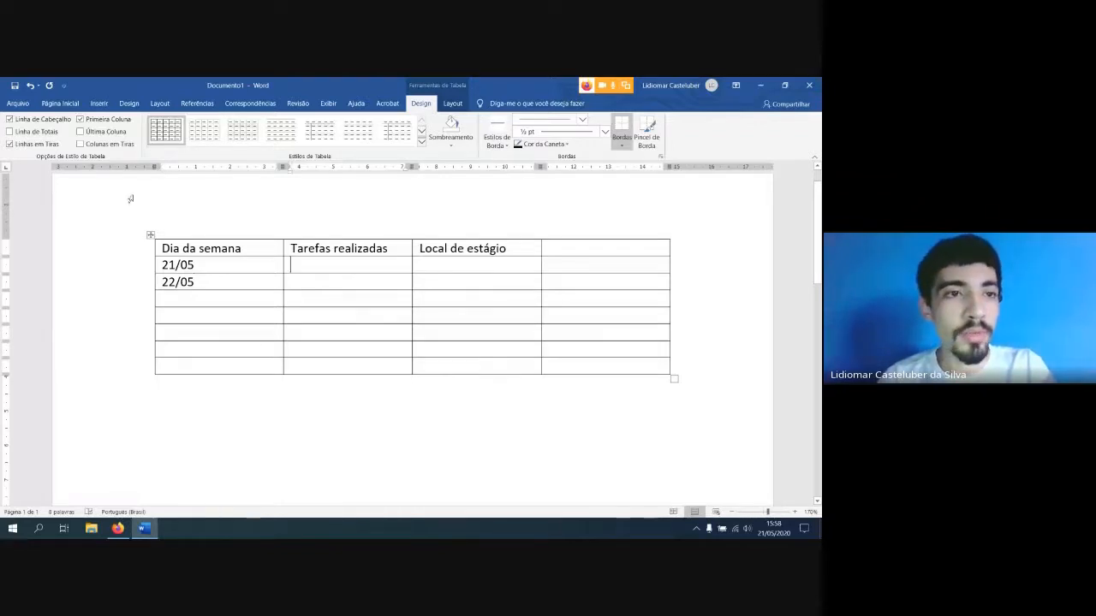
left_click(99, 103)
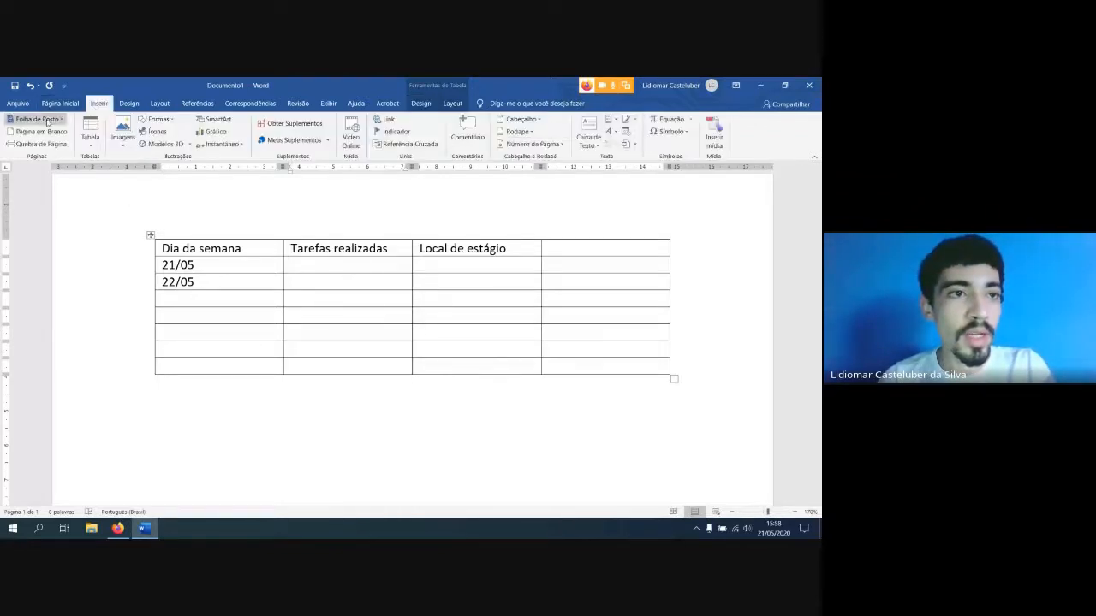
left_click(89, 133)
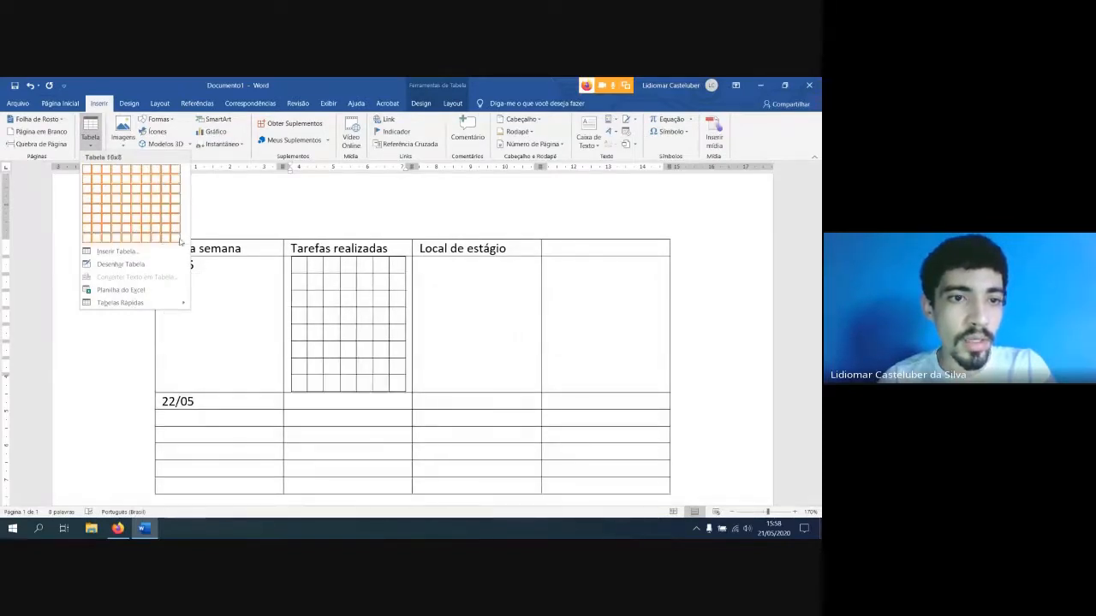
left_click(132, 254)
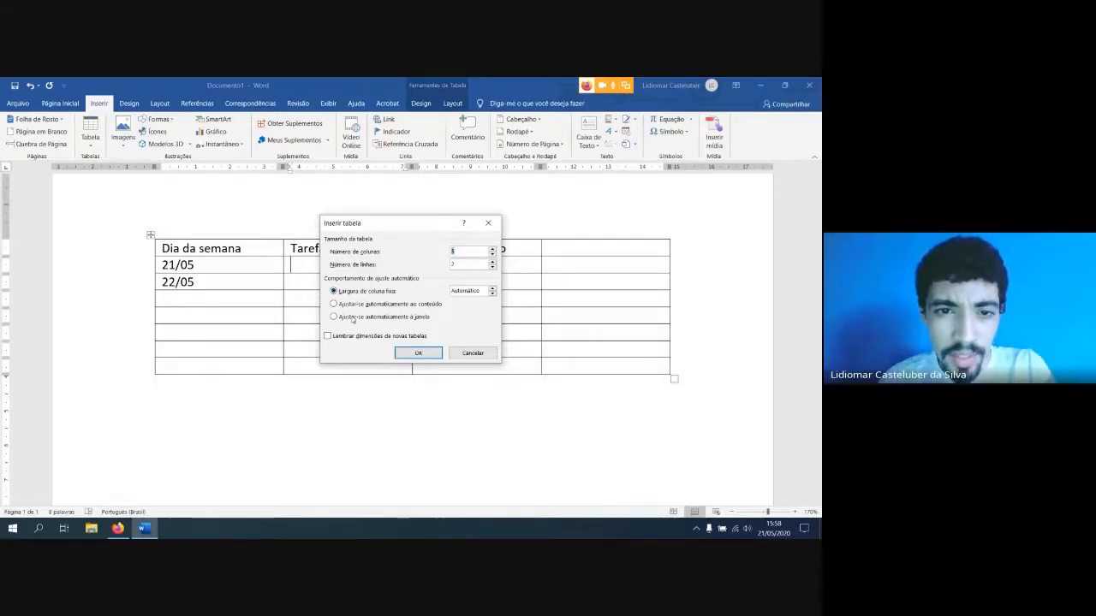
left_click(472, 353)
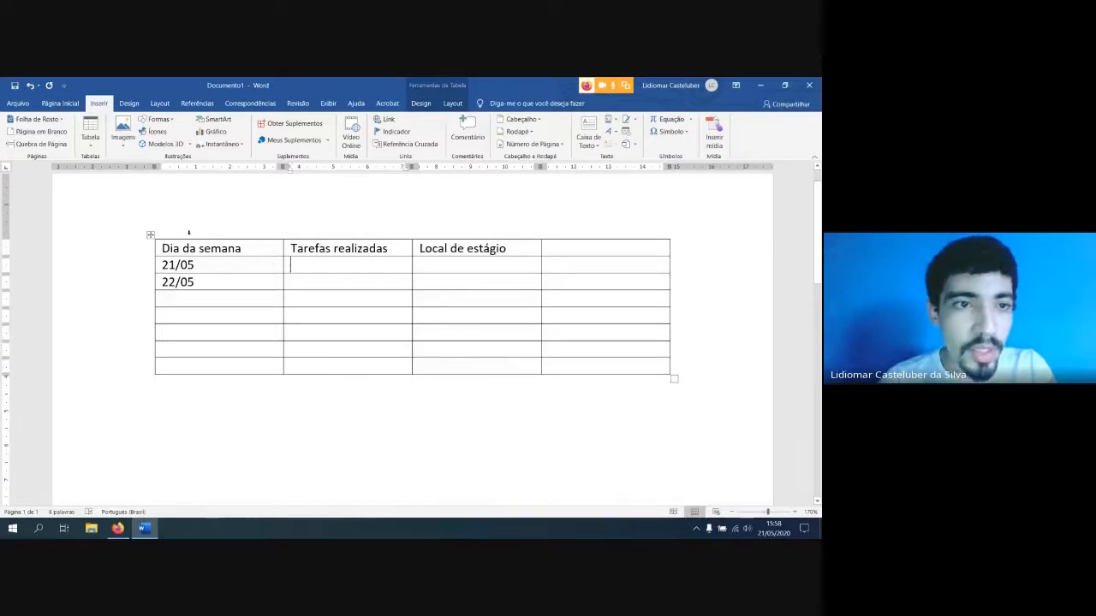
left_click(95, 144)
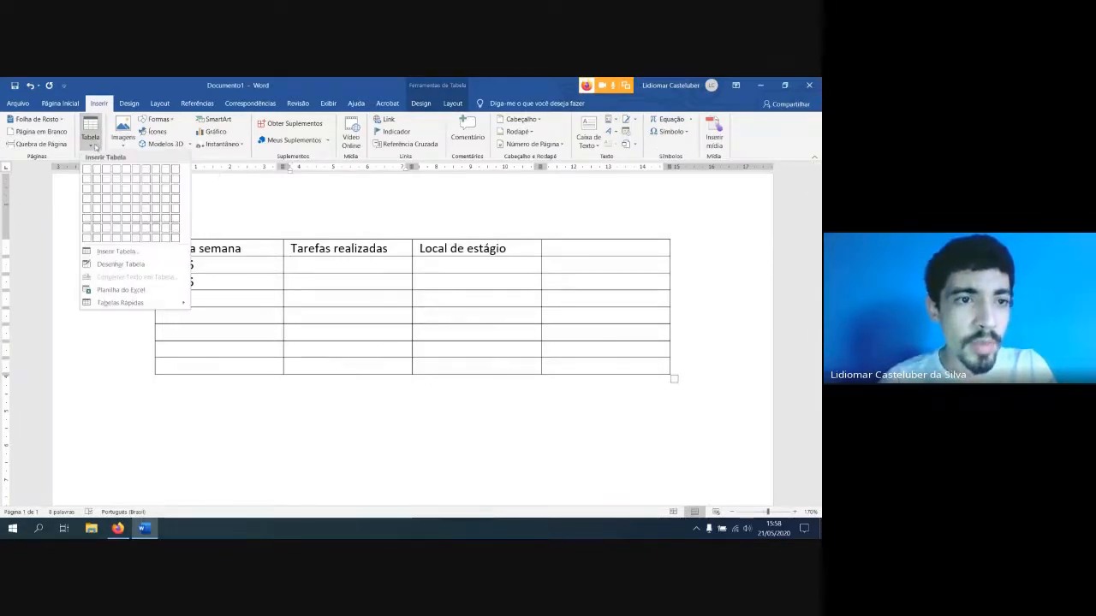
left_click(96, 144)
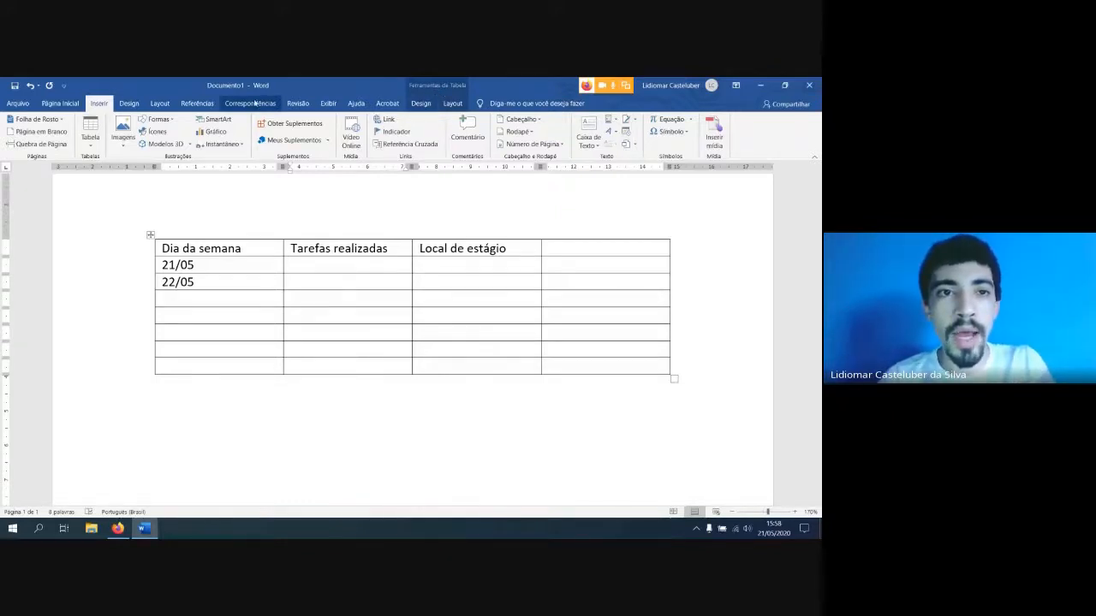
Shade the whole table with a light orange theme colour
left_click(428, 105)
left_click(451, 104)
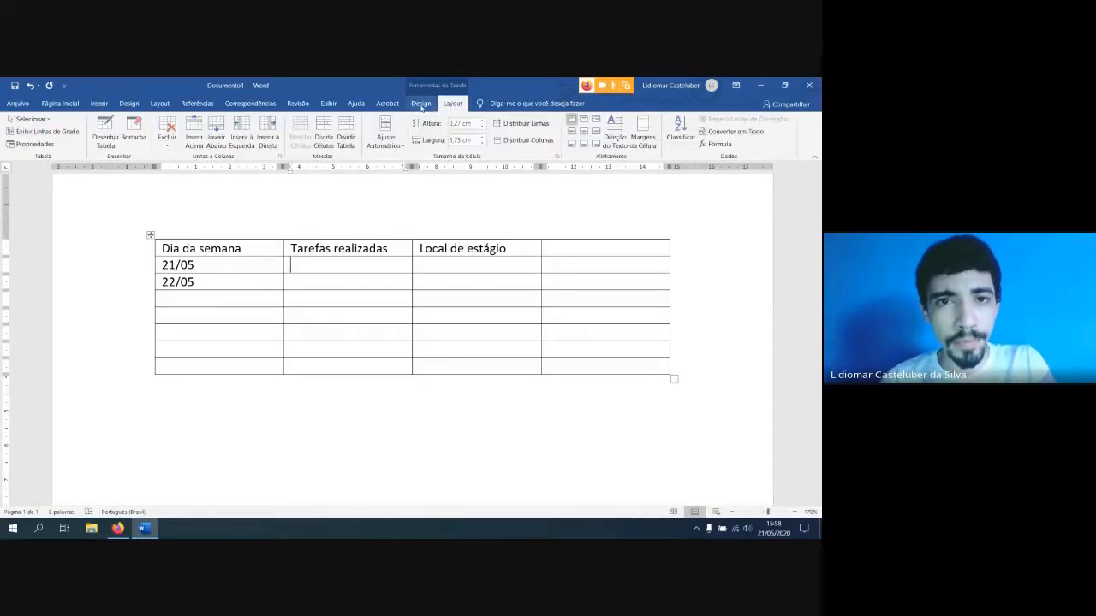
left_click(422, 103)
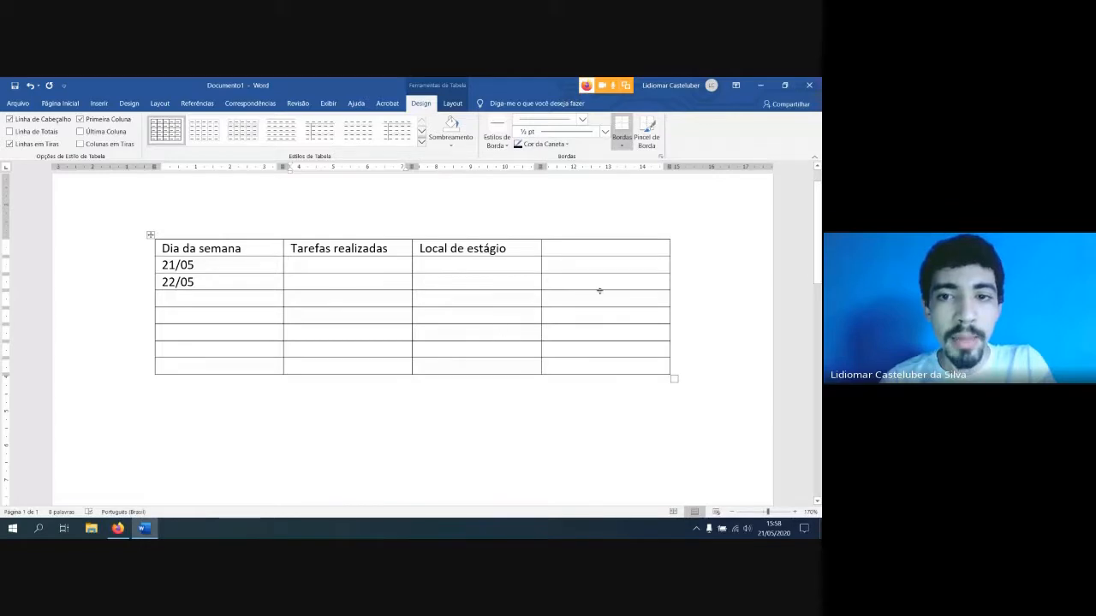
left_click(150, 236)
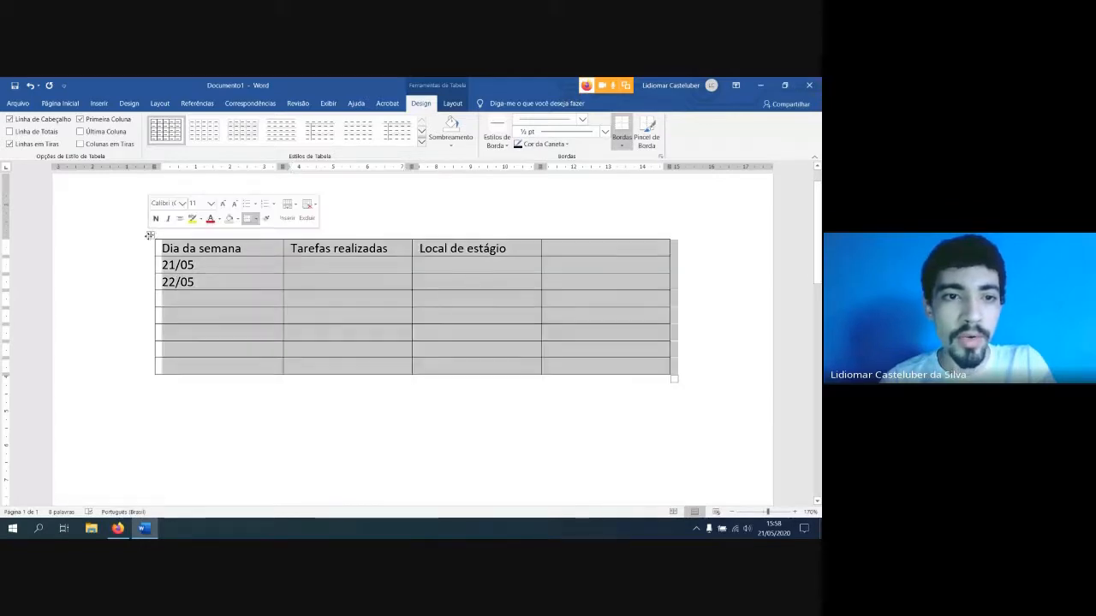
left_click(287, 267)
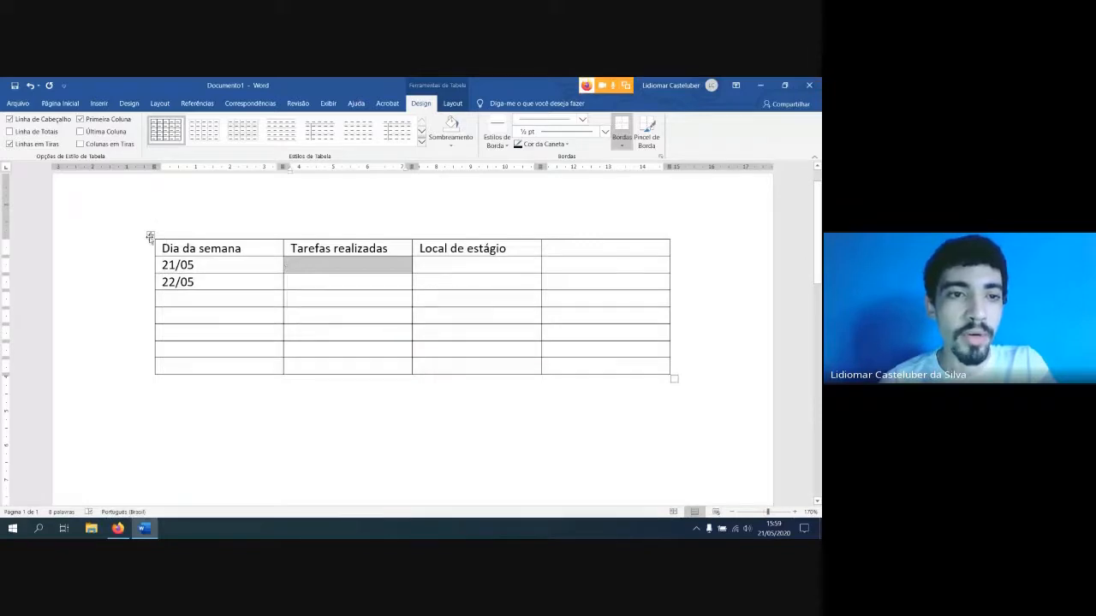
left_click(150, 235)
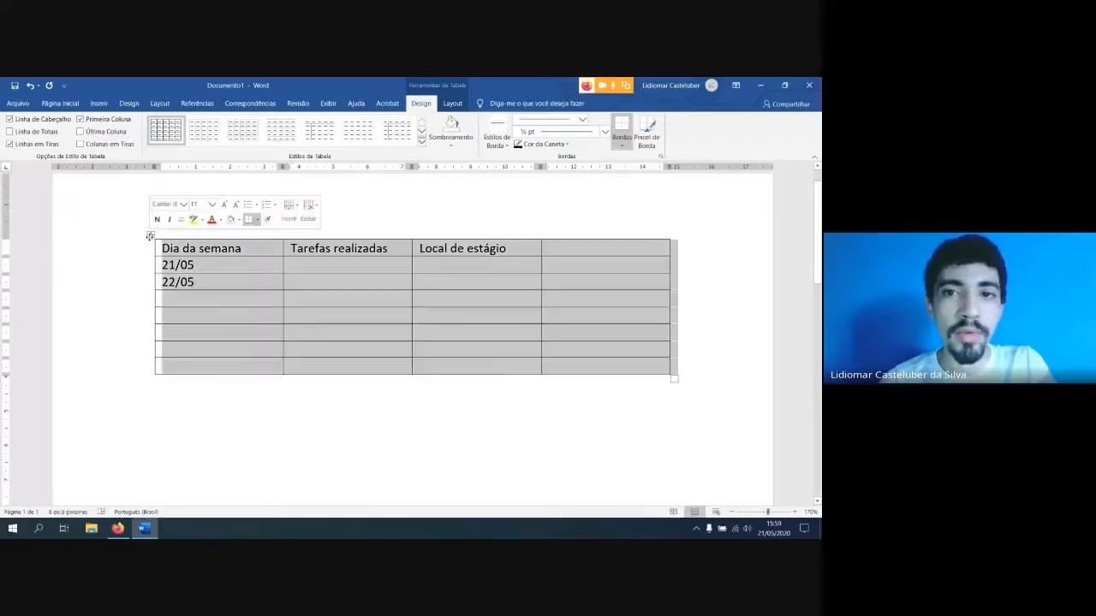
left_click(454, 143)
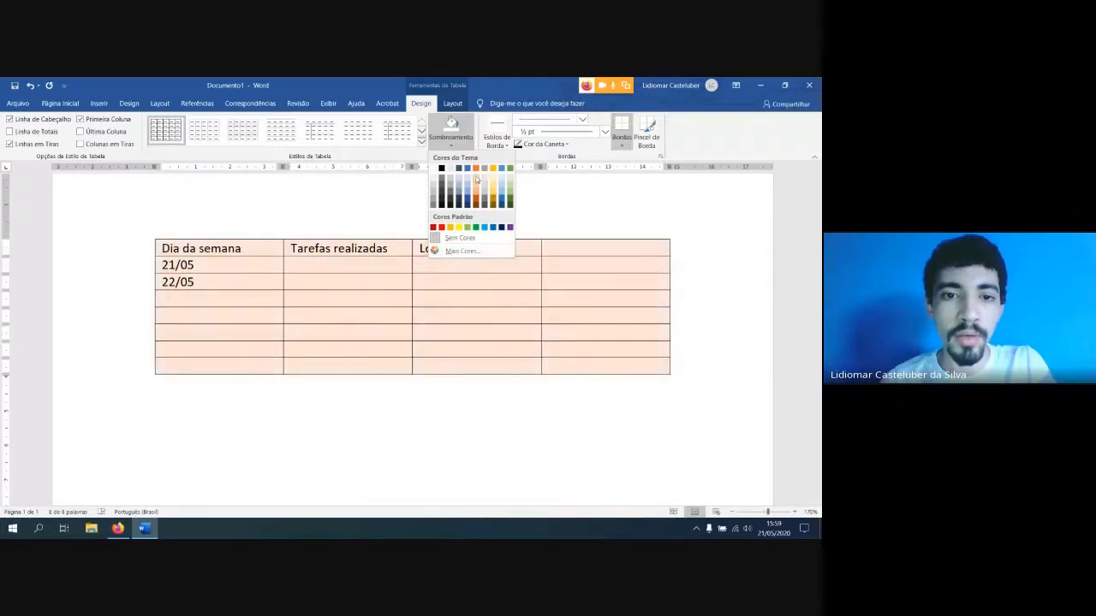
left_click(476, 176)
left_click(583, 462)
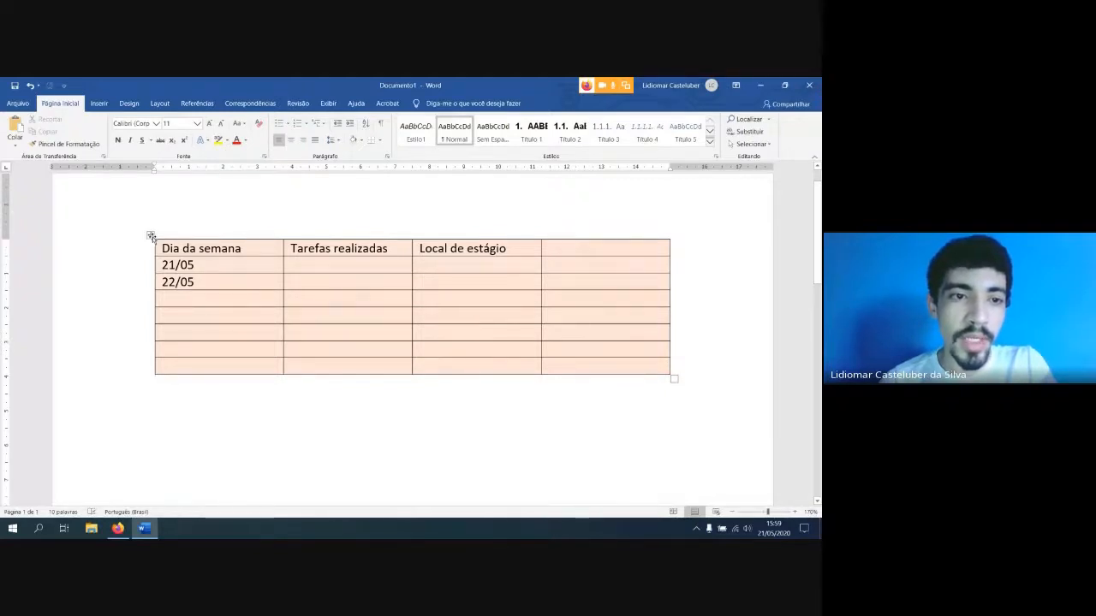
Demonstrate selecting the whole table, the "Dia da semana" header cell, and single cells in the second and third columns
left_click(150, 235)
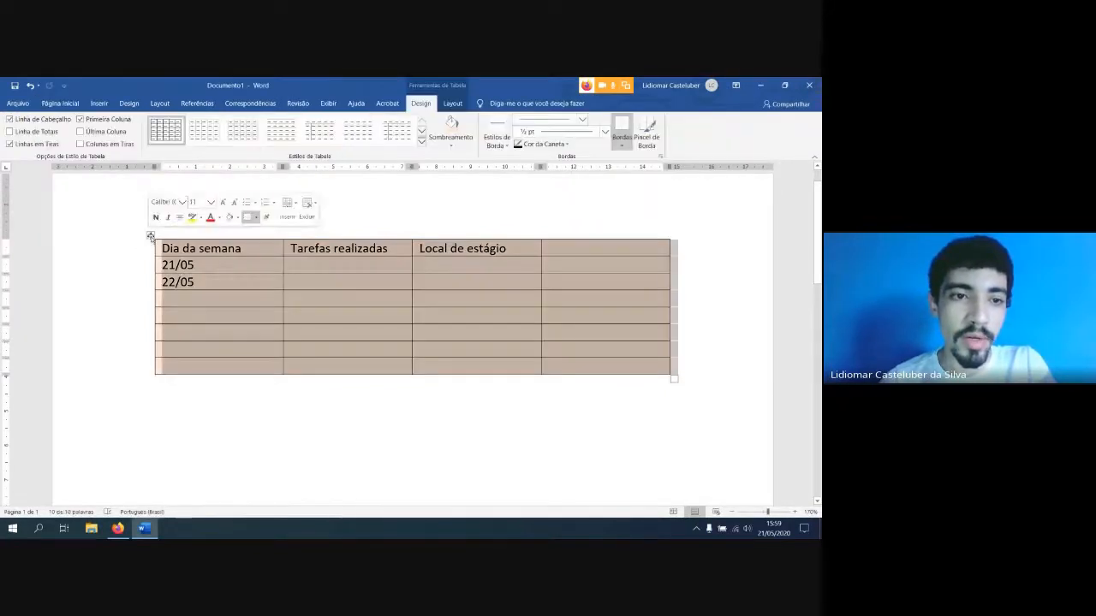
left_click(187, 281)
left_click(157, 248)
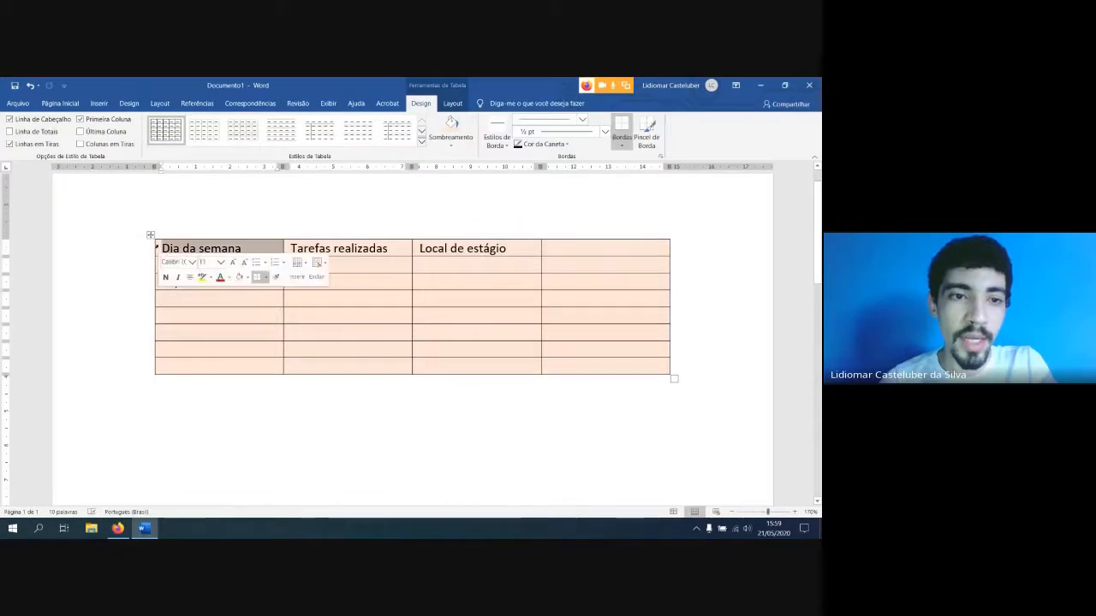
left_click(213, 248)
left_click(158, 248)
left_click(184, 248)
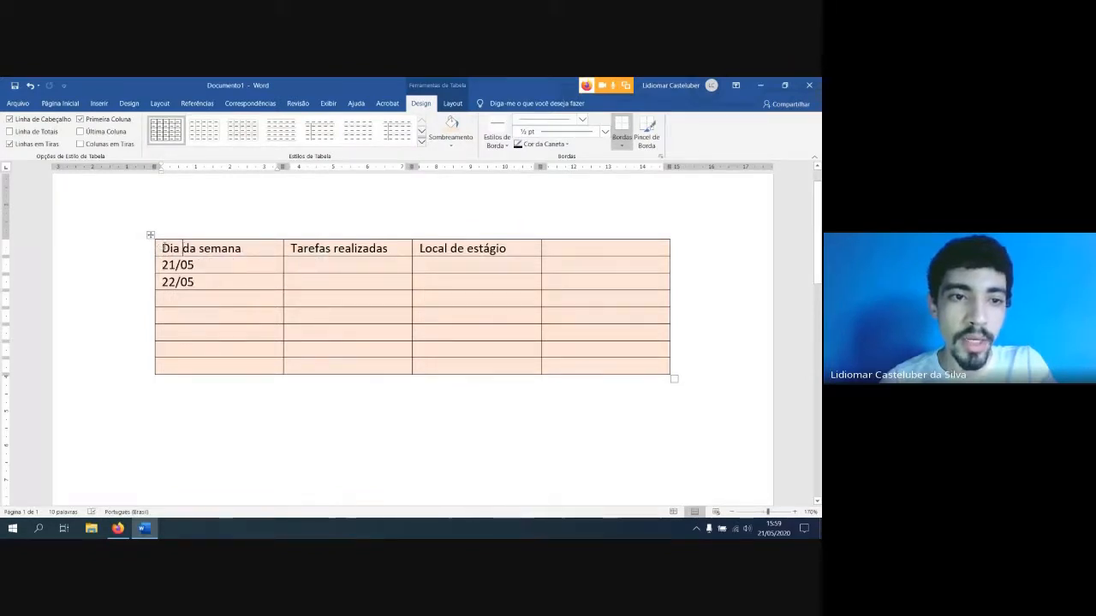
left_click_drag(183, 248, 261, 247)
left_click(265, 247)
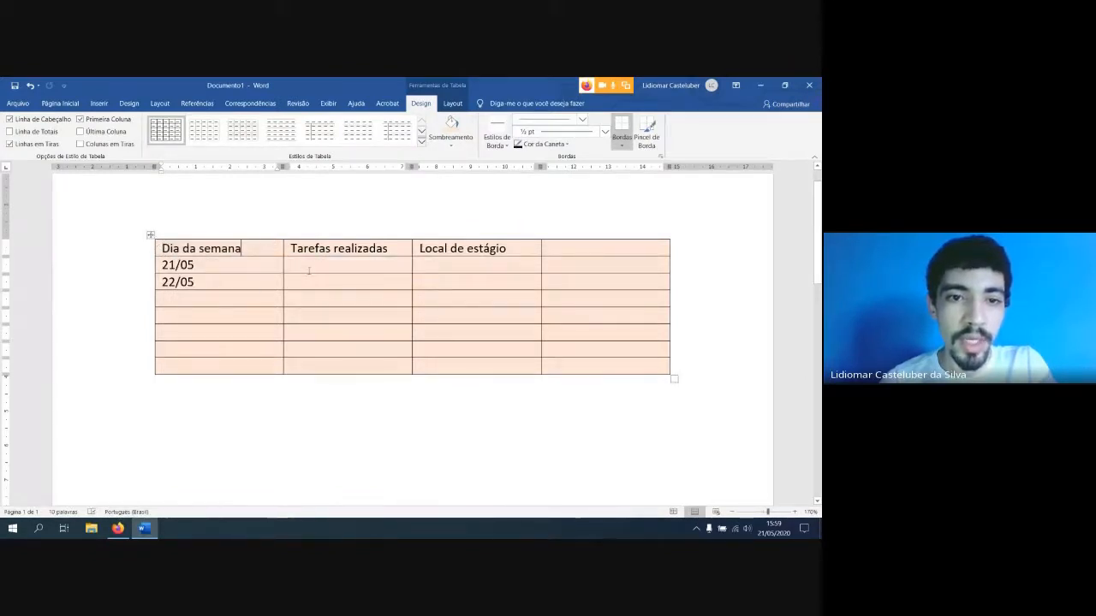
left_click(288, 265)
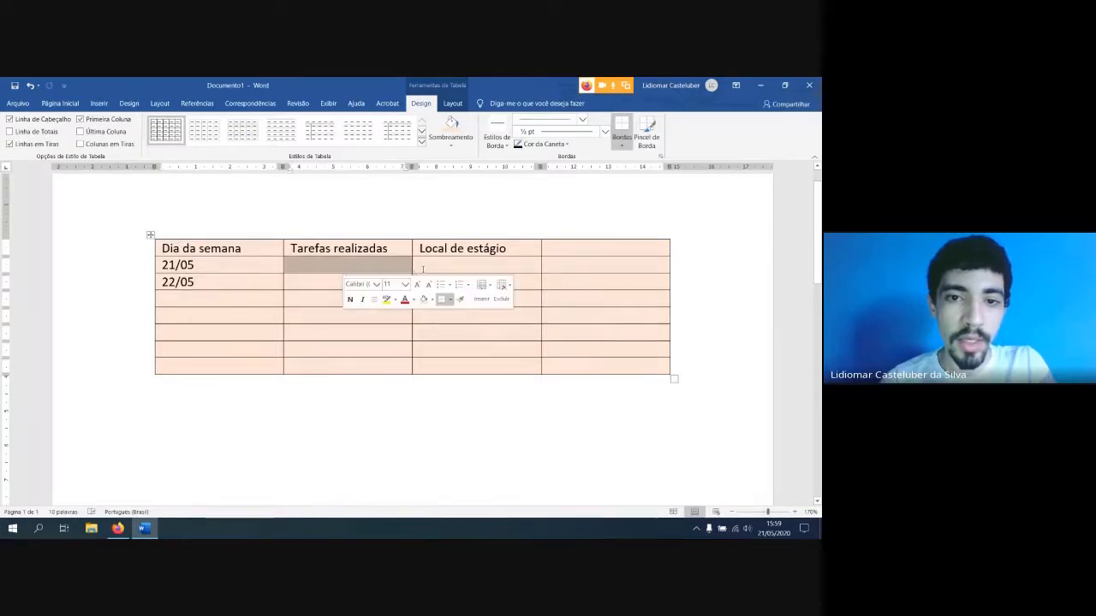
left_click(466, 268)
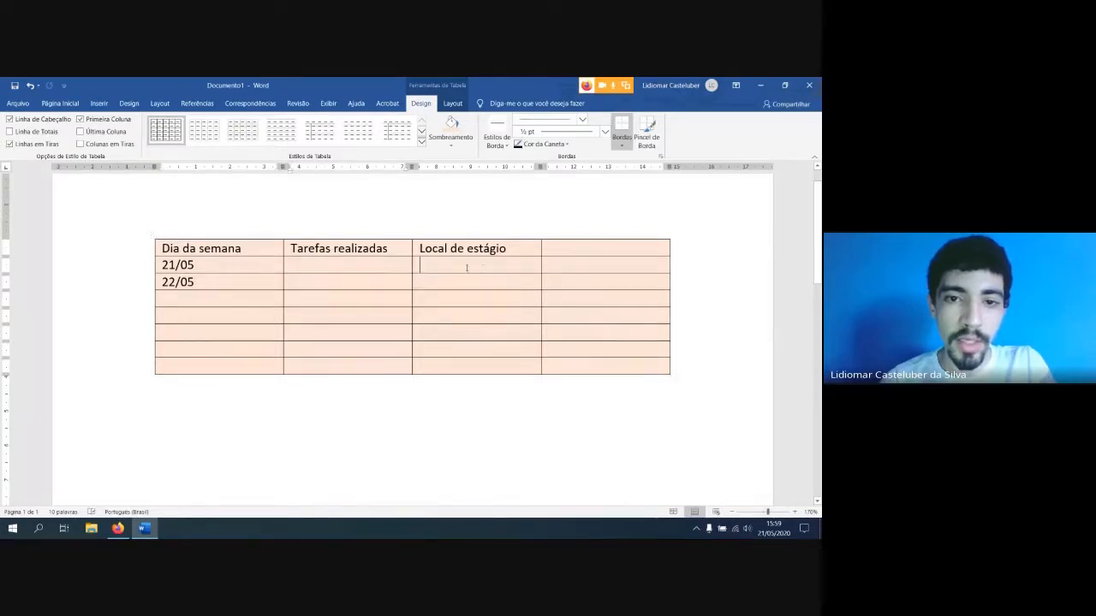
left_click(414, 281)
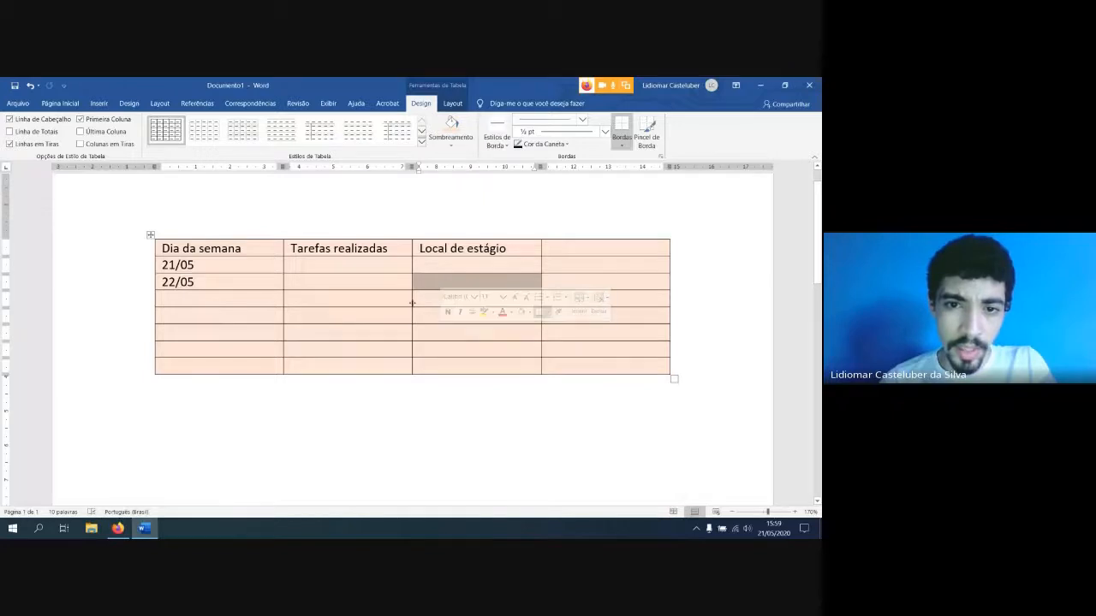
left_click(415, 299)
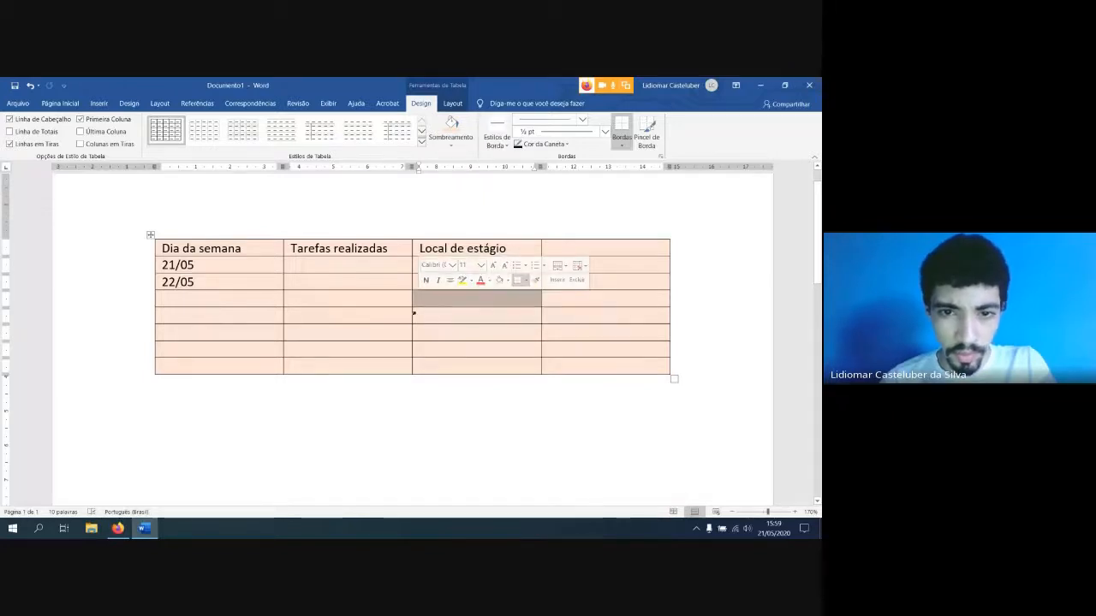
left_click(422, 315)
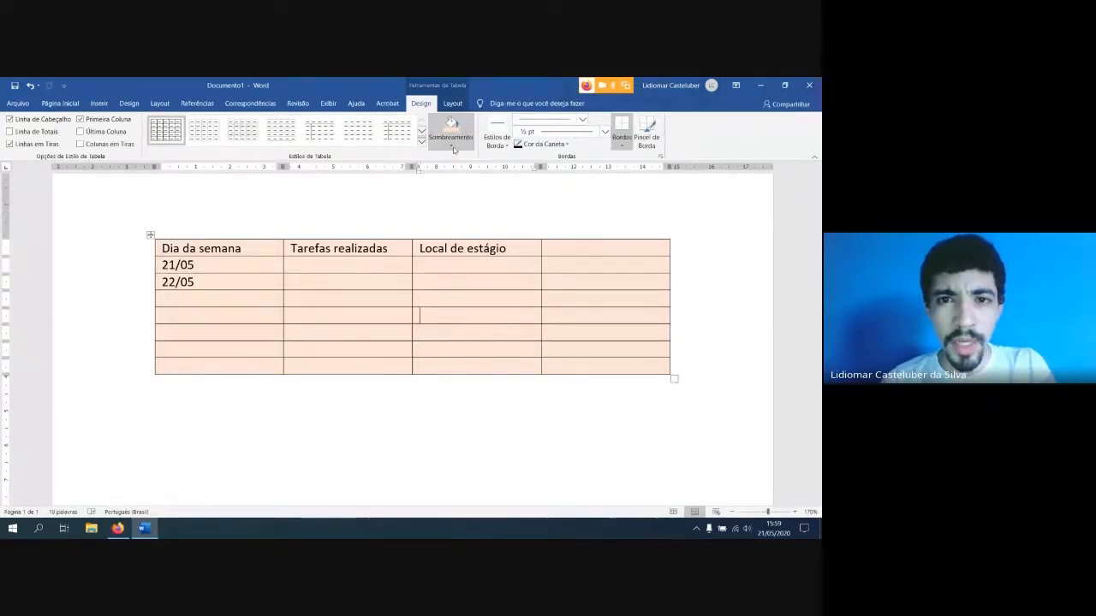
Shade the table's entire header row with the orange theme colour
left_click(450, 140)
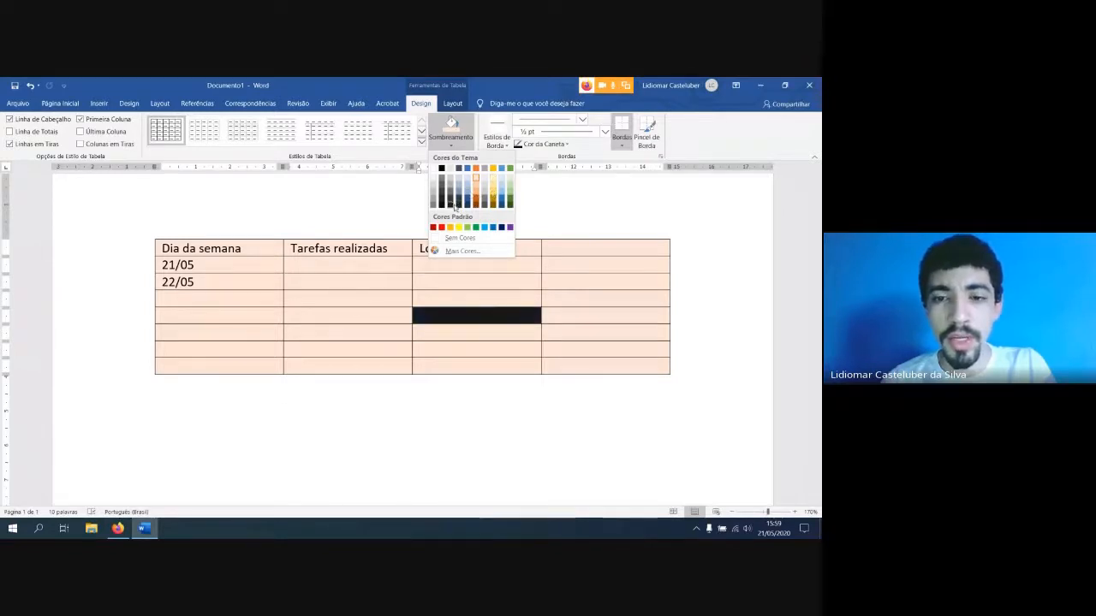
left_click(265, 251)
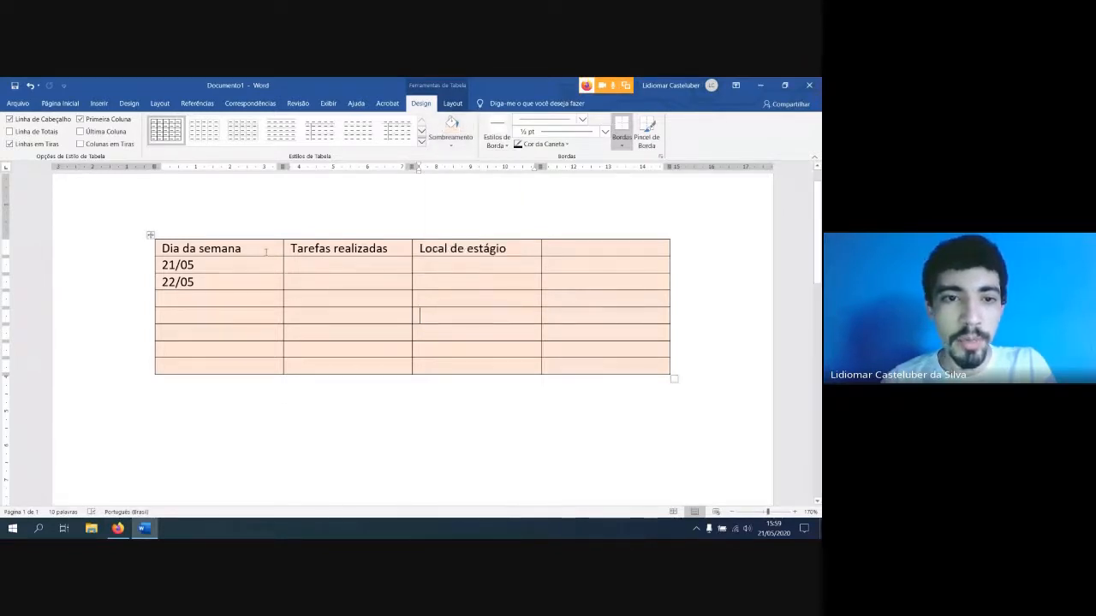
left_click_drag(162, 246, 668, 250)
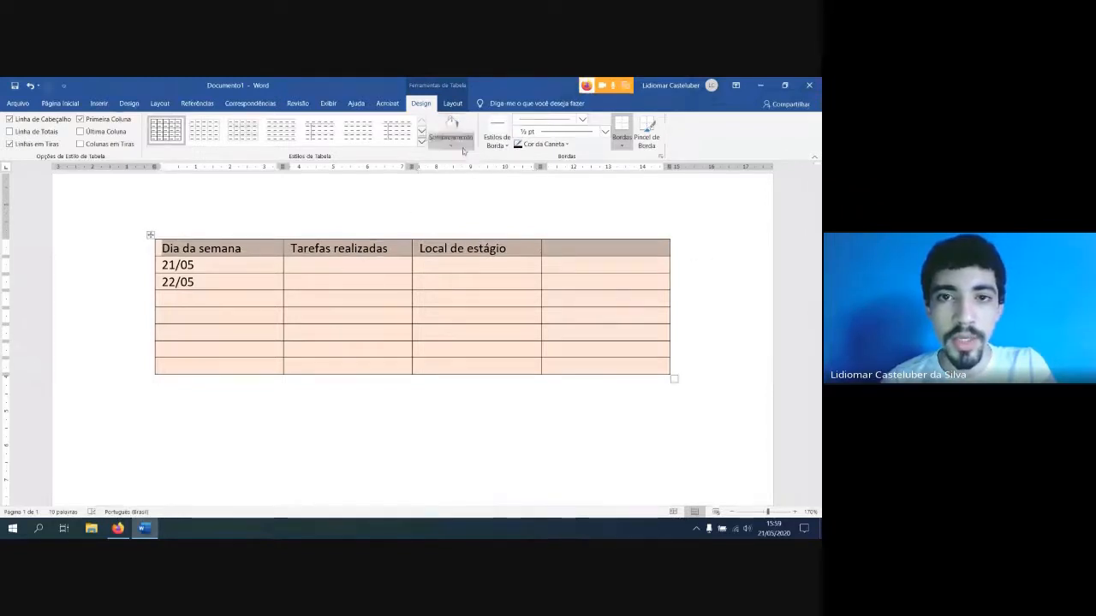
left_click(450, 145)
left_click(476, 175)
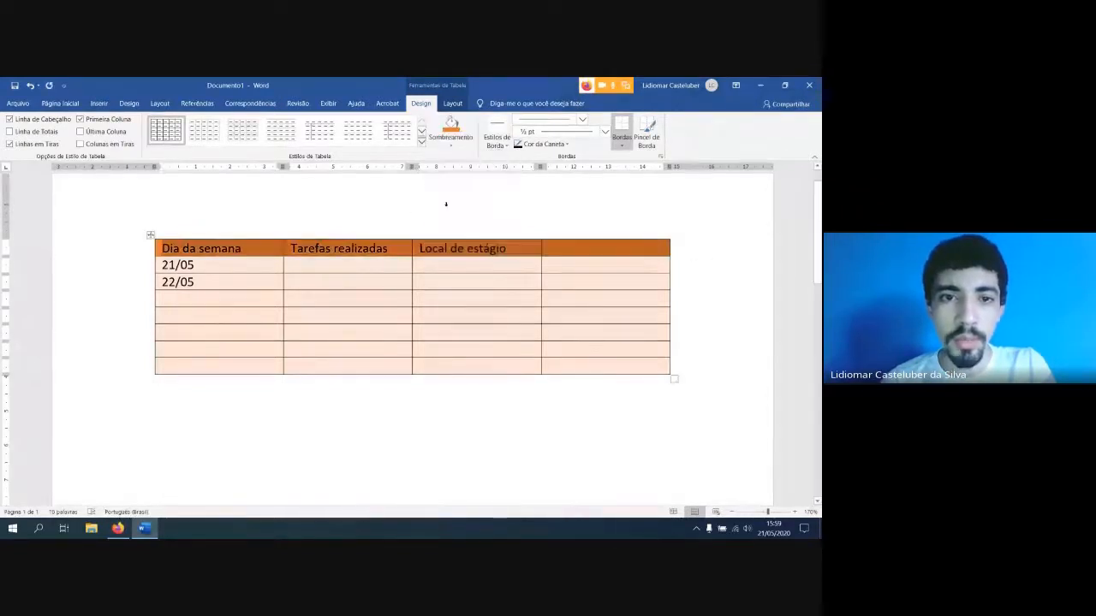
left_click(347, 266)
Shade the cells below the header in the second and fourth columns light blue
left_click_drag(231, 272, 240, 366)
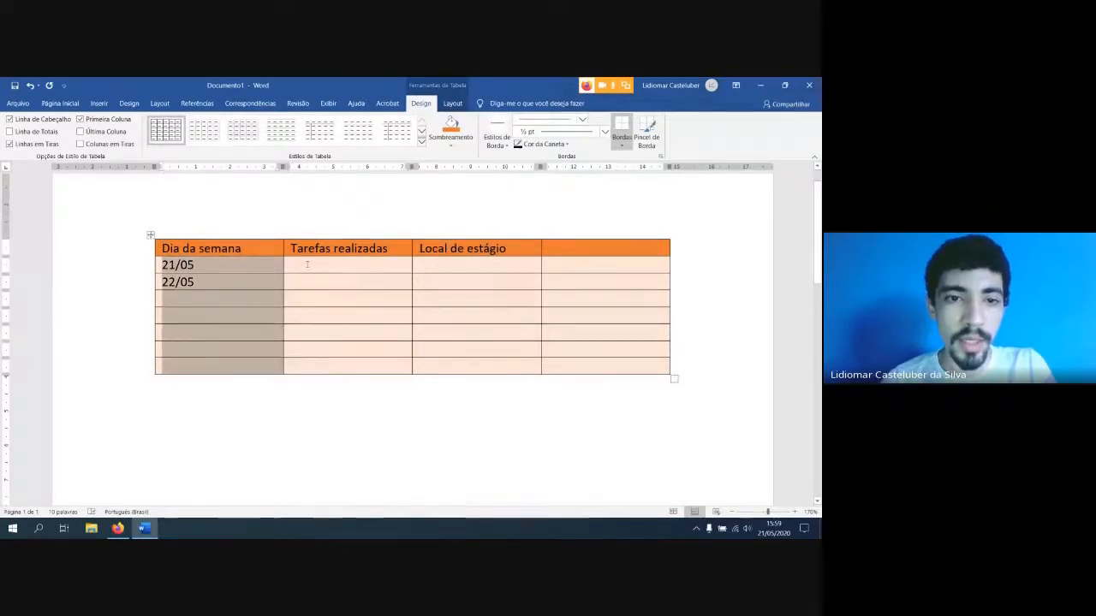
left_click_drag(343, 266, 349, 369)
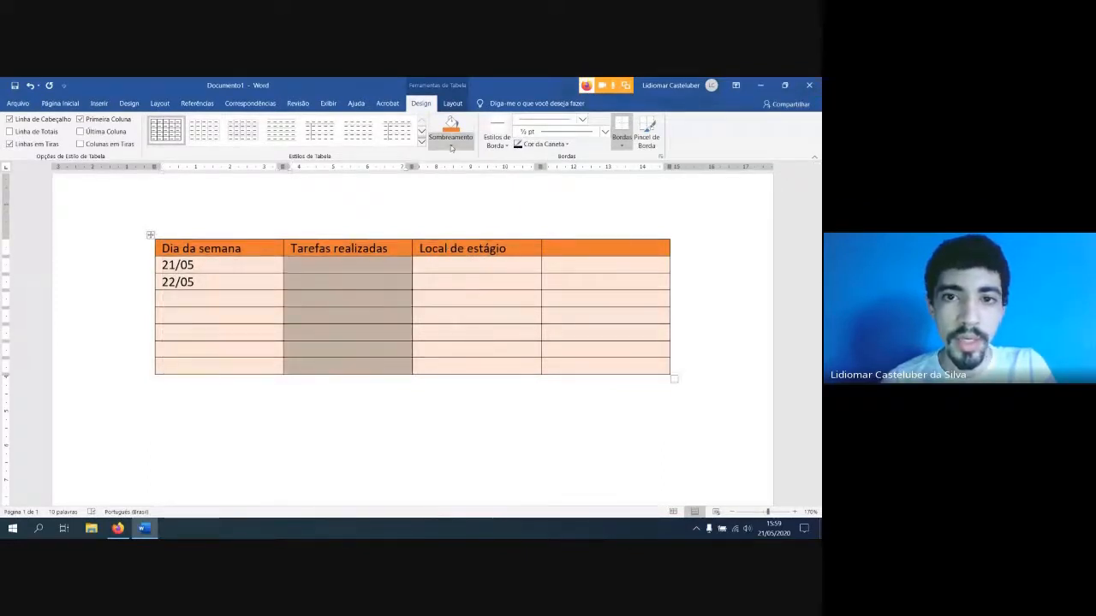
left_click(450, 144)
left_click(471, 181)
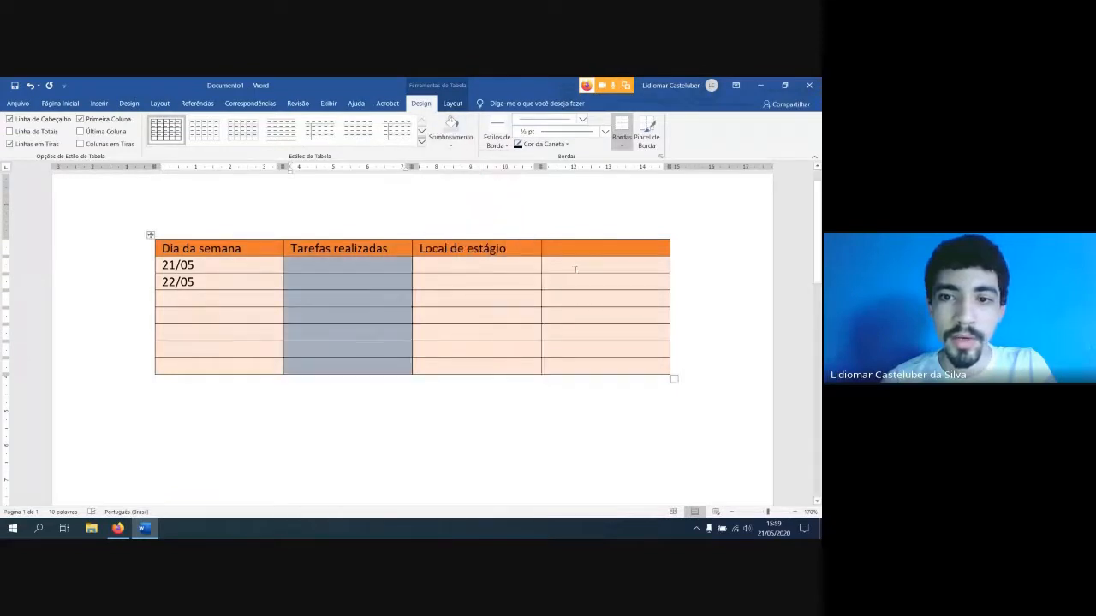
left_click_drag(575, 264, 592, 367)
left_click(449, 137)
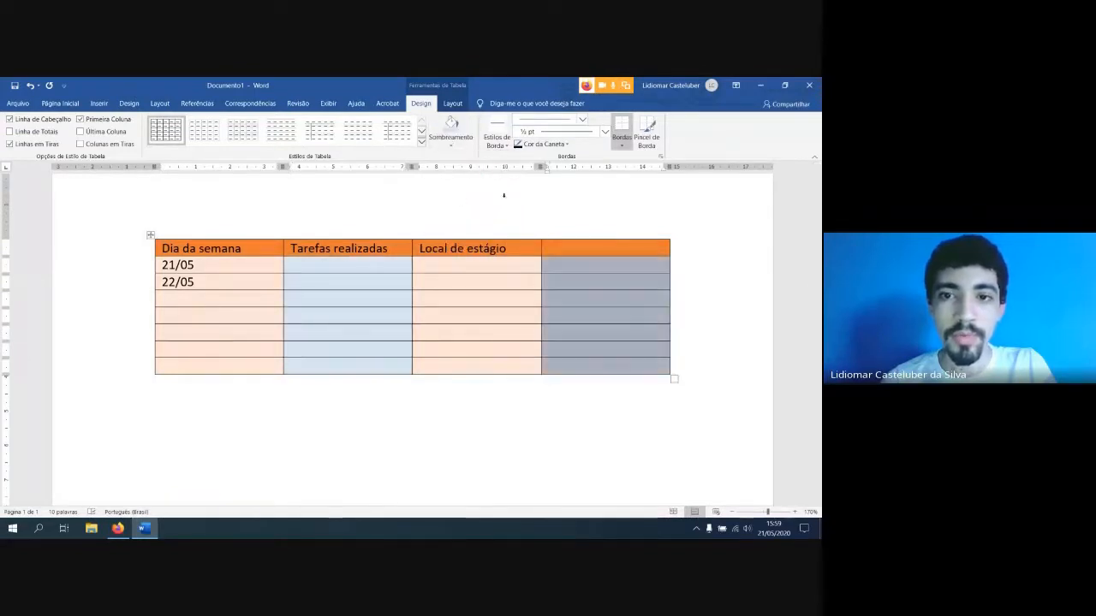
left_click(362, 304)
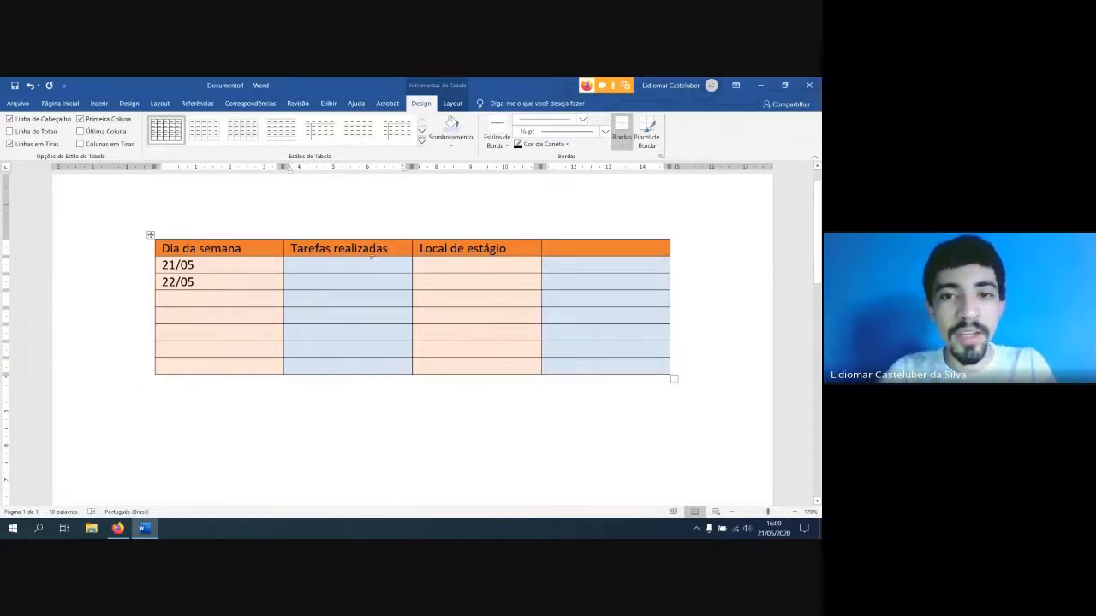
Apply the orange dark grid table style with a solid header row and first column to the whole table
left_click(150, 234)
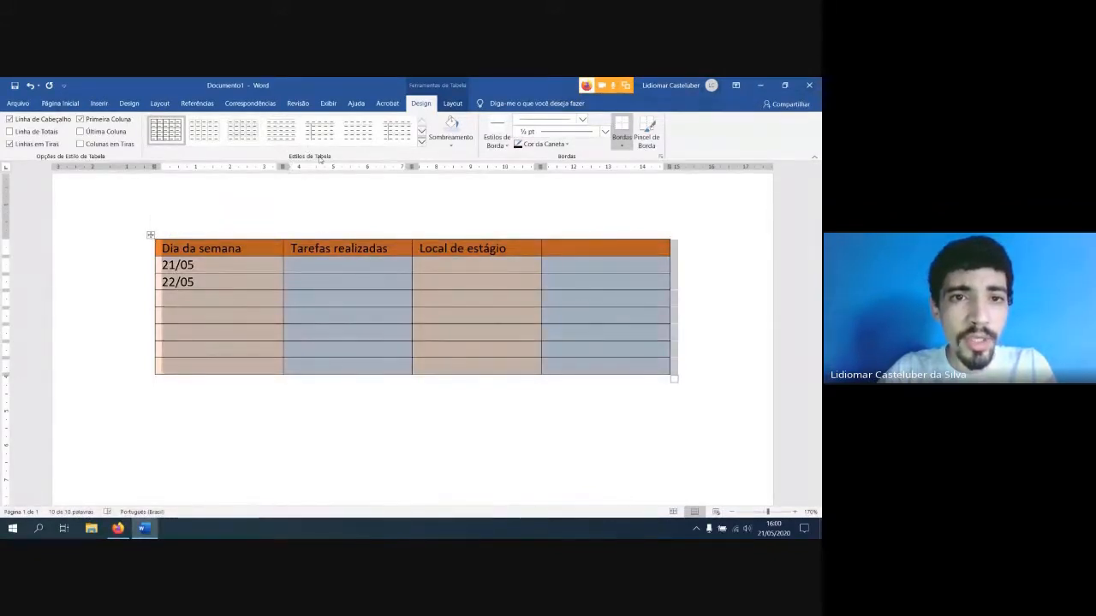
left_click(422, 142)
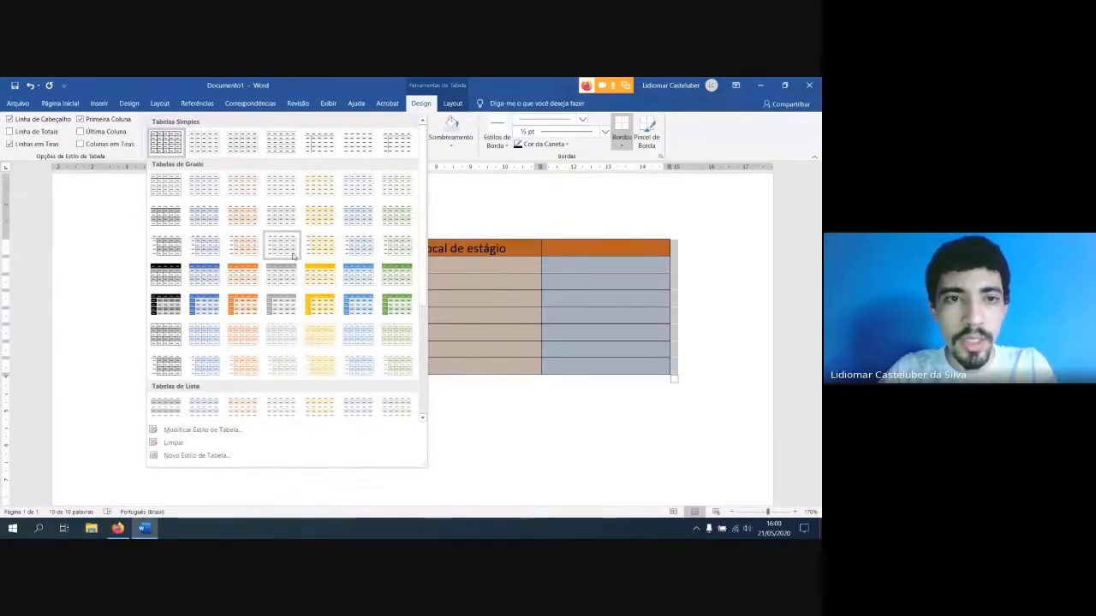
left_click(246, 308)
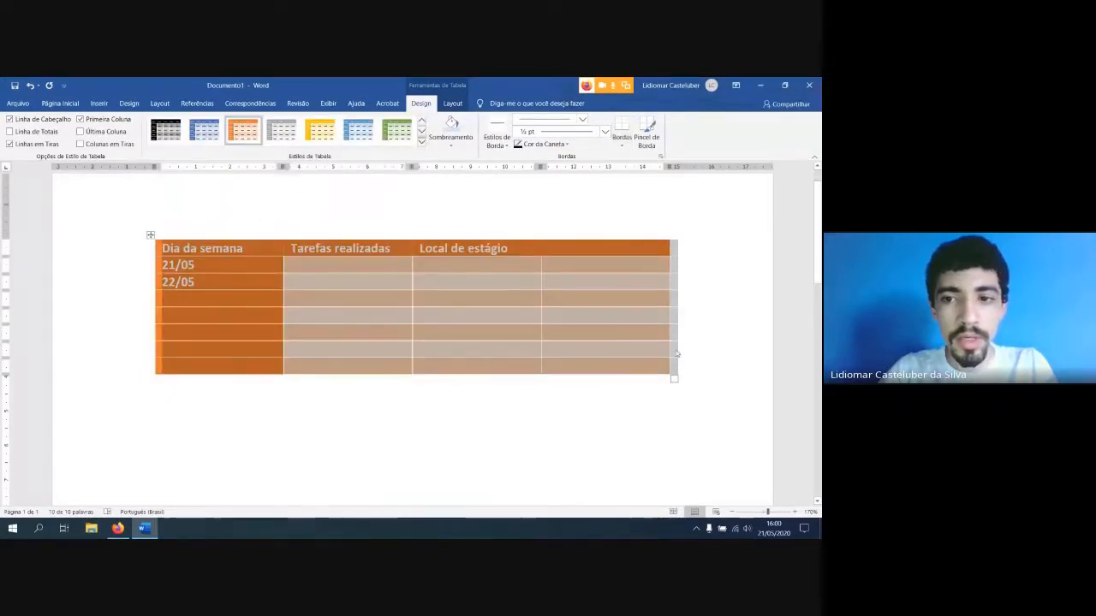
left_click(307, 315)
Apply the light blue theme variant of the dark grid style to the whole table
left_click(149, 234)
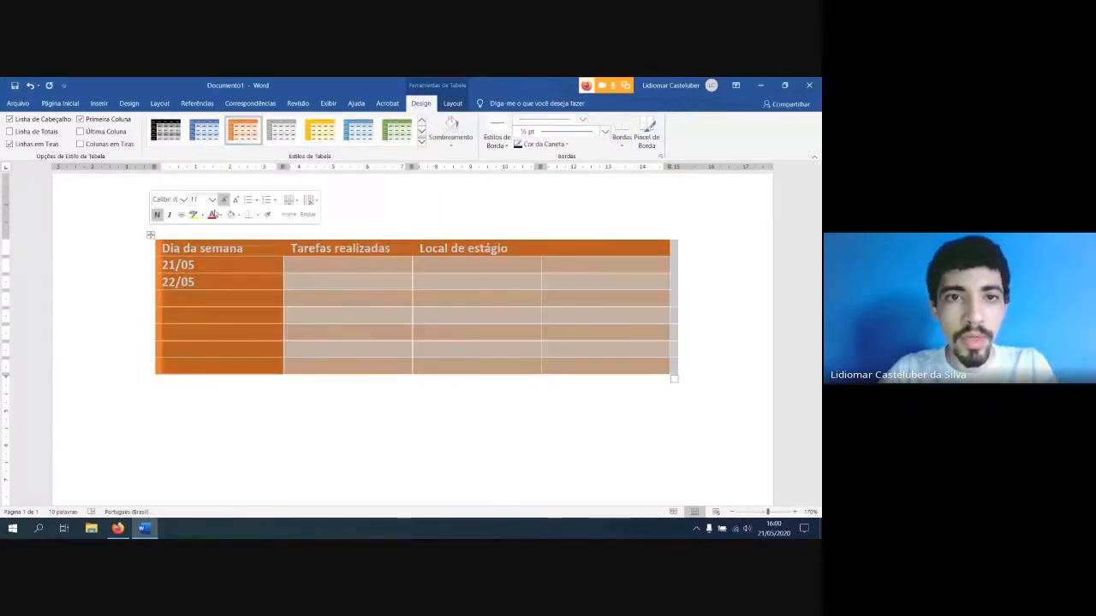
left_click(359, 131)
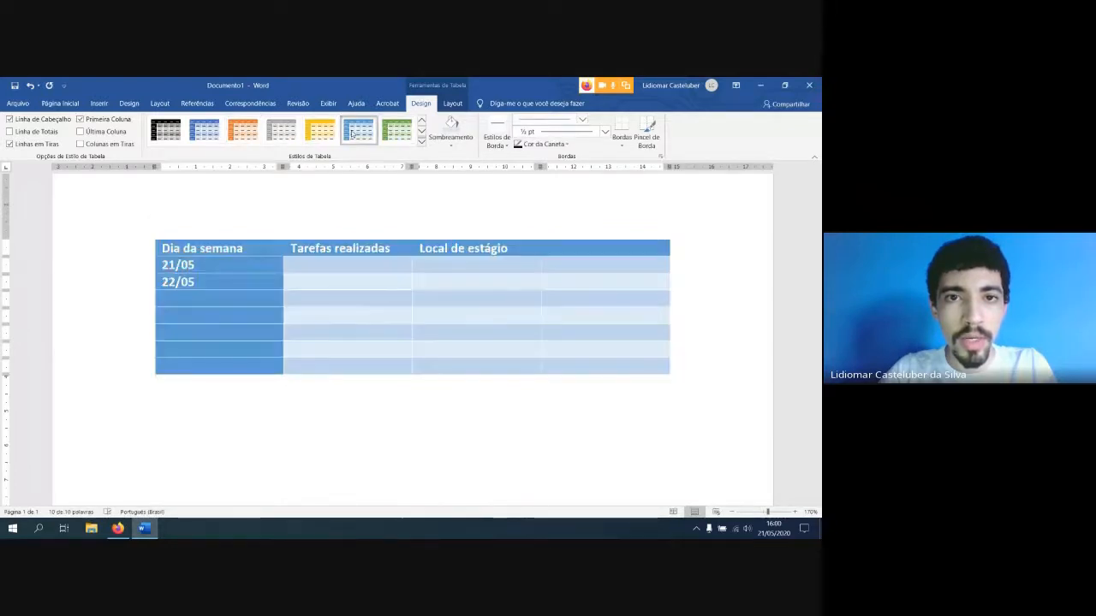
left_click(477, 327)
left_click(600, 391)
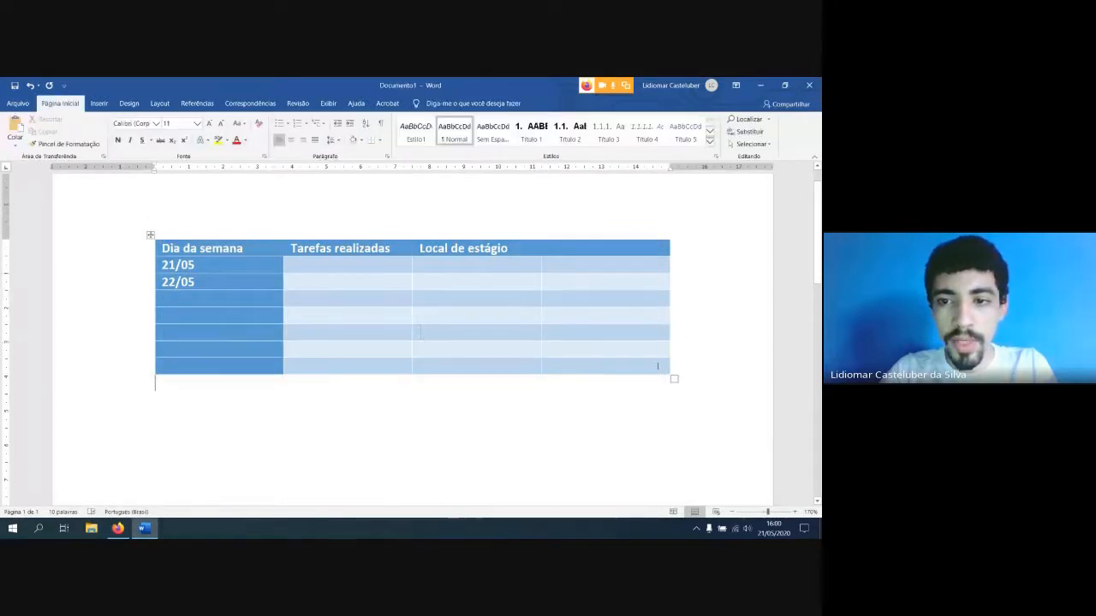
Review the border placement options for the selected table without applying any
mouse_move(657, 366)
left_mouse_down()
mouse_move(420, 325)
mouse_move(175, 257)
left_mouse_up()
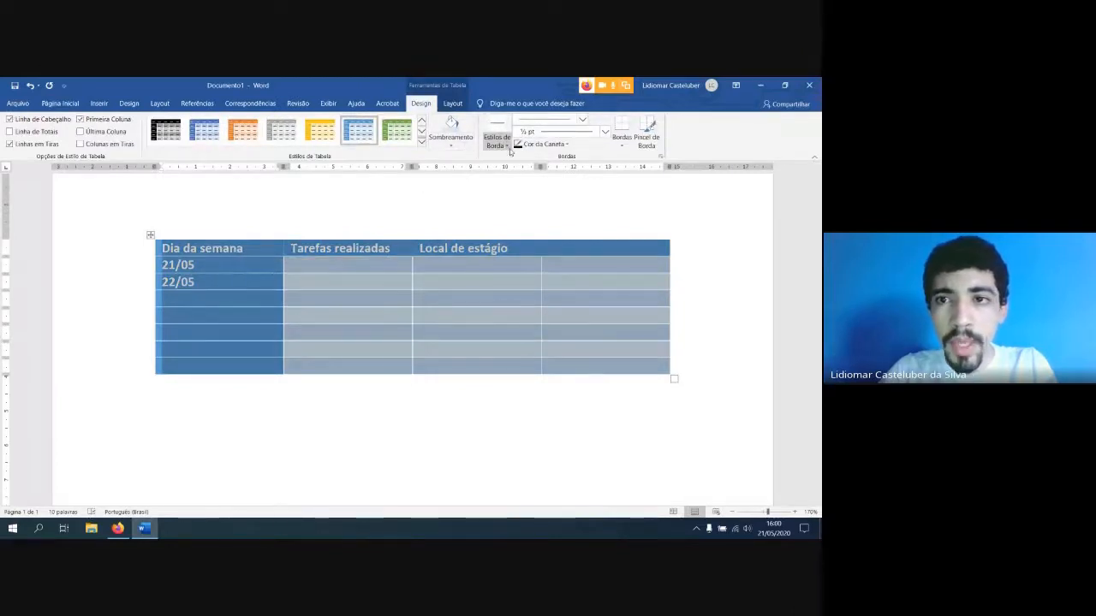
left_click(621, 146)
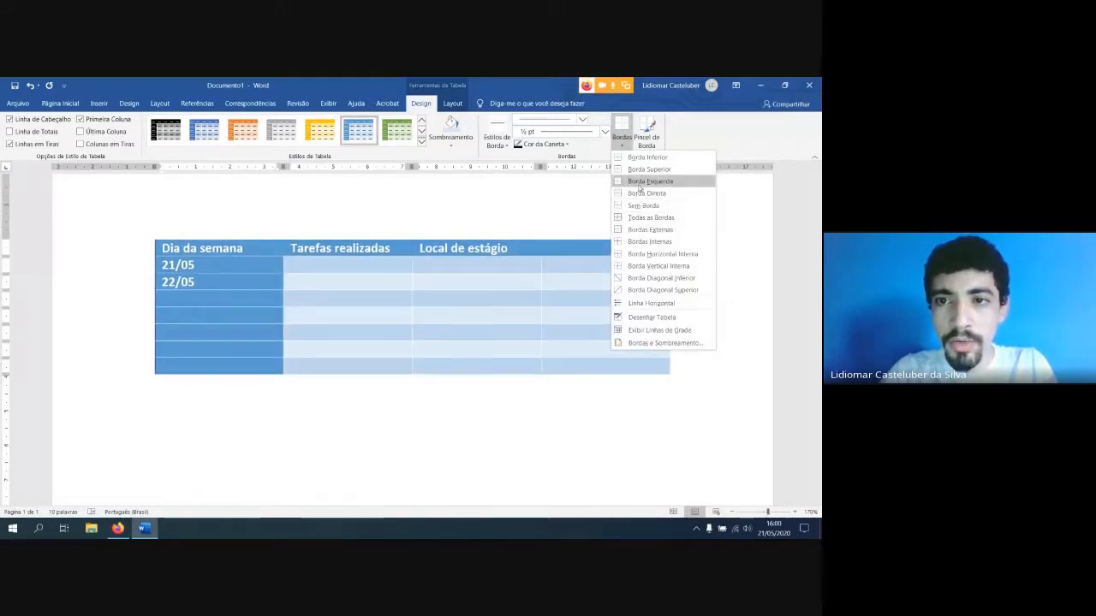
left_click(623, 139)
left_click(624, 139)
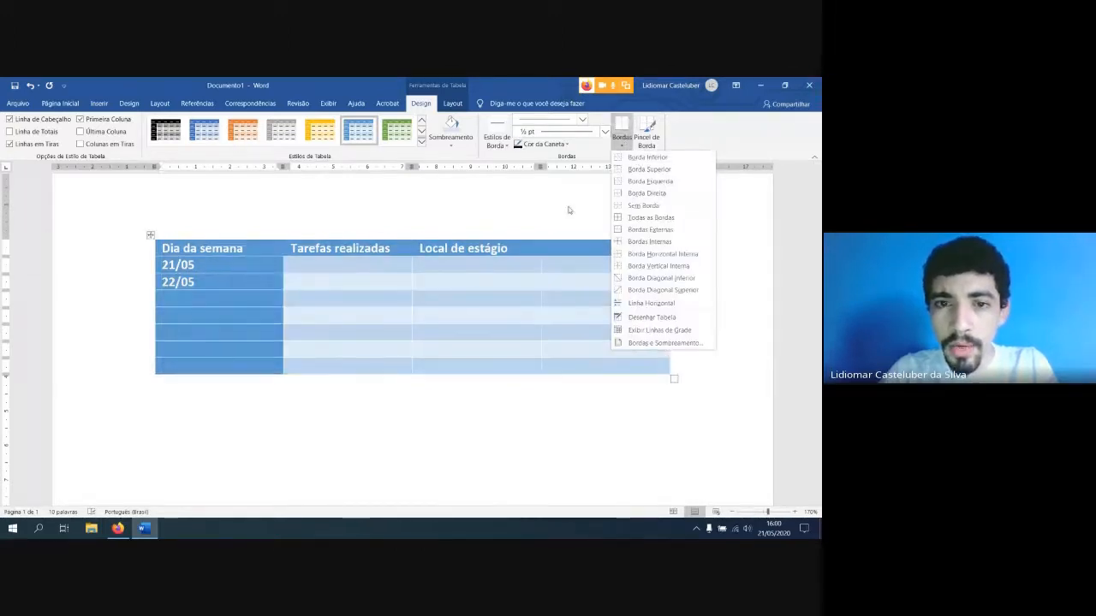
left_click(678, 271)
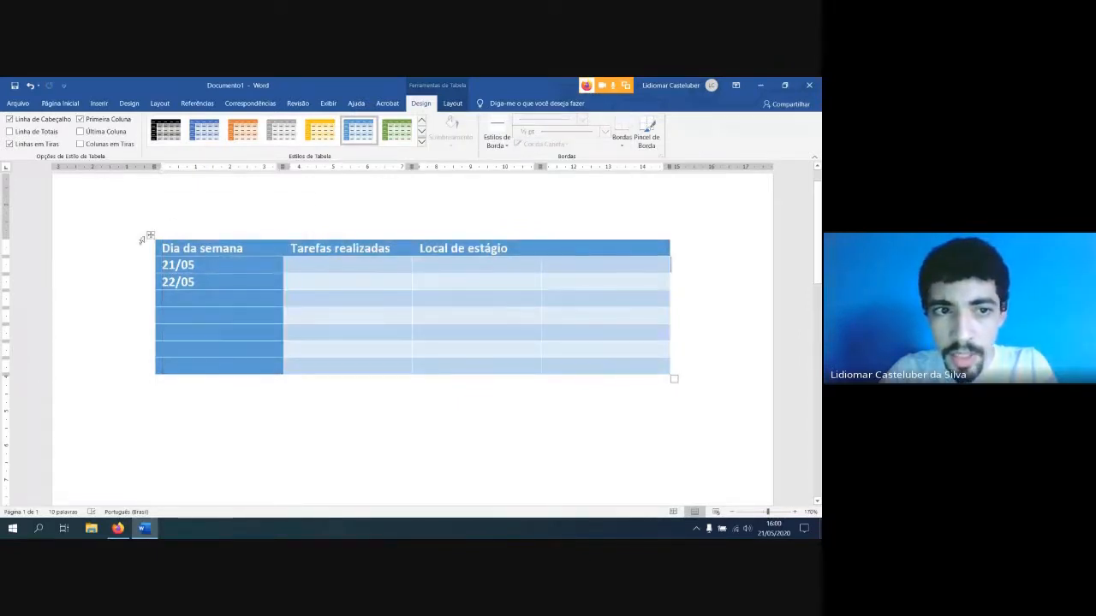
Look through the theme border styles and the border placement options for the table without applying any
left_click(149, 235)
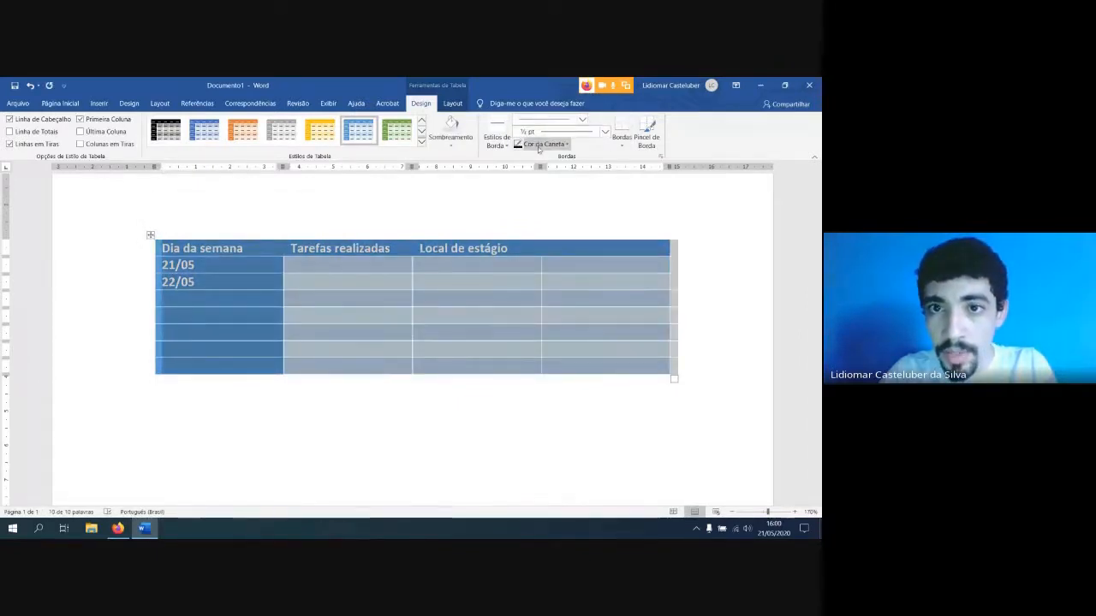
left_click(498, 142)
left_click(506, 147)
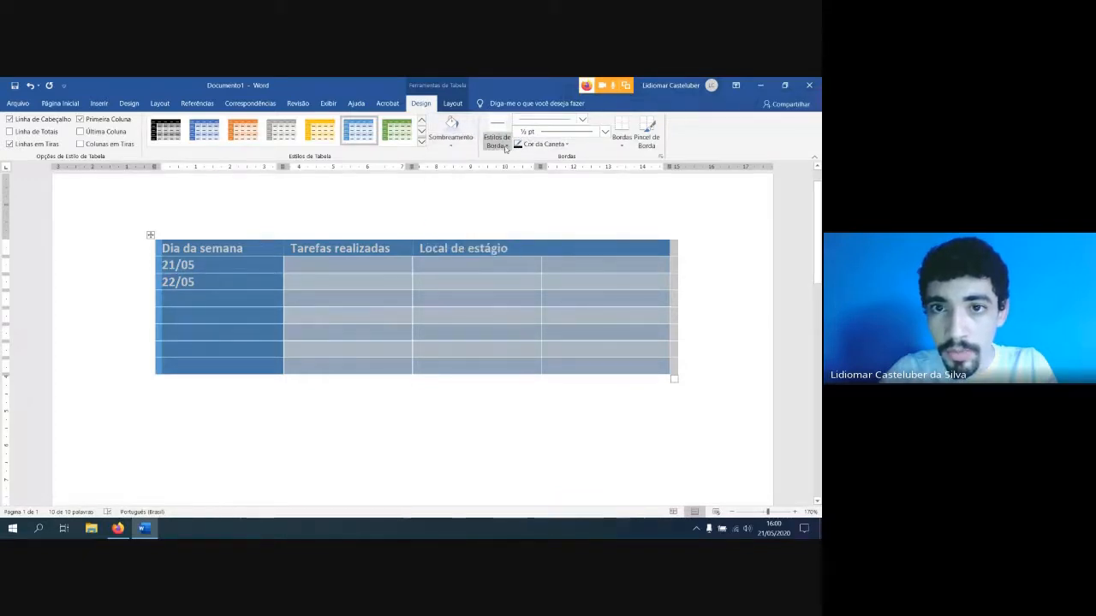
left_click(704, 276)
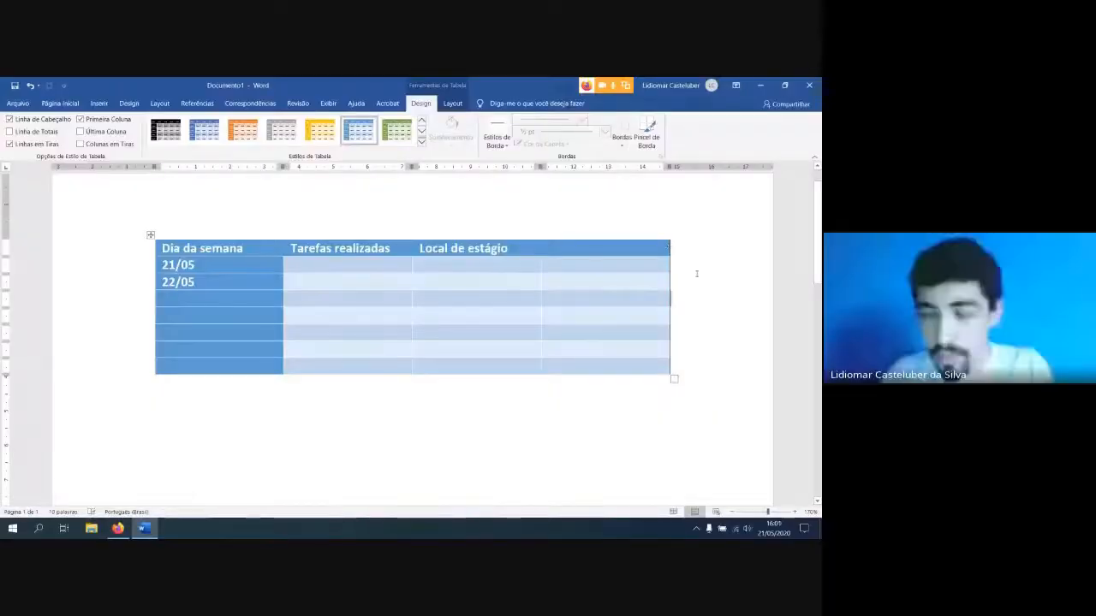
scroll(704, 276, "up", 1)
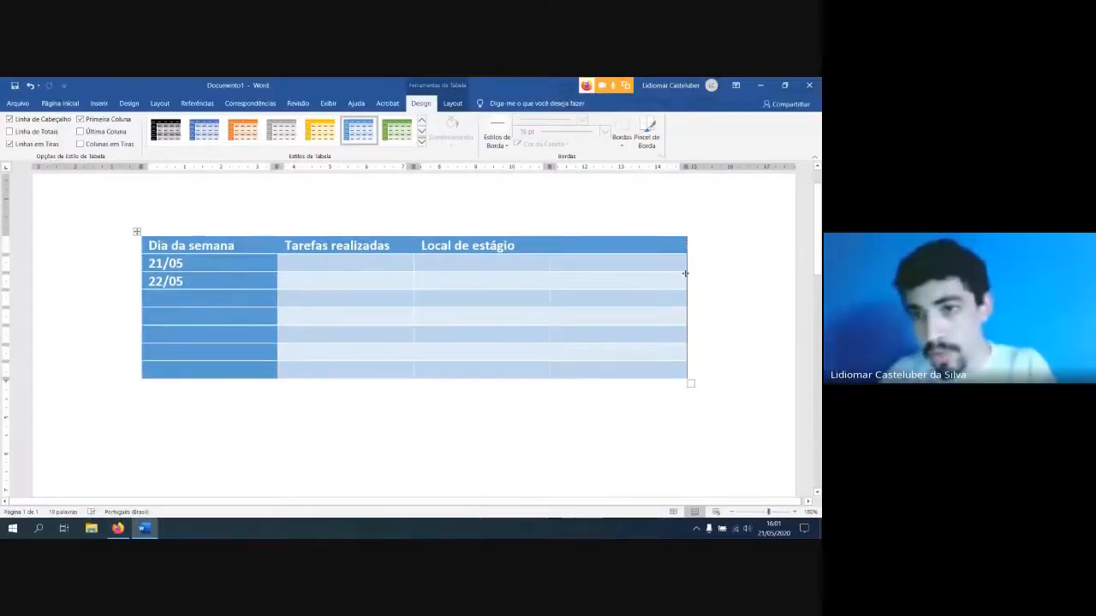
left_click(509, 145)
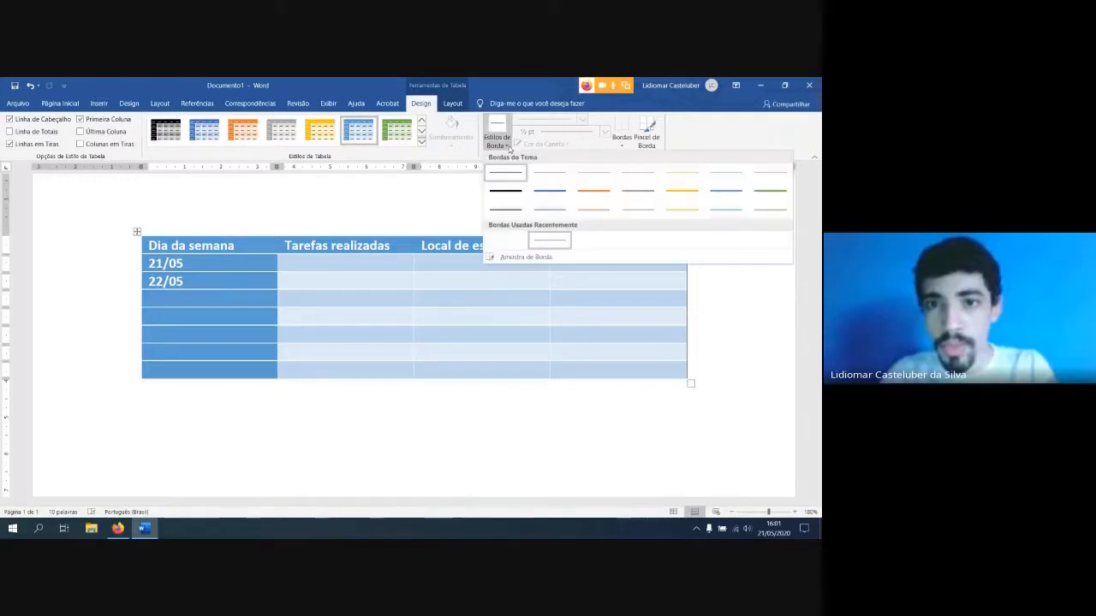
left_click(509, 146)
left_click(624, 145)
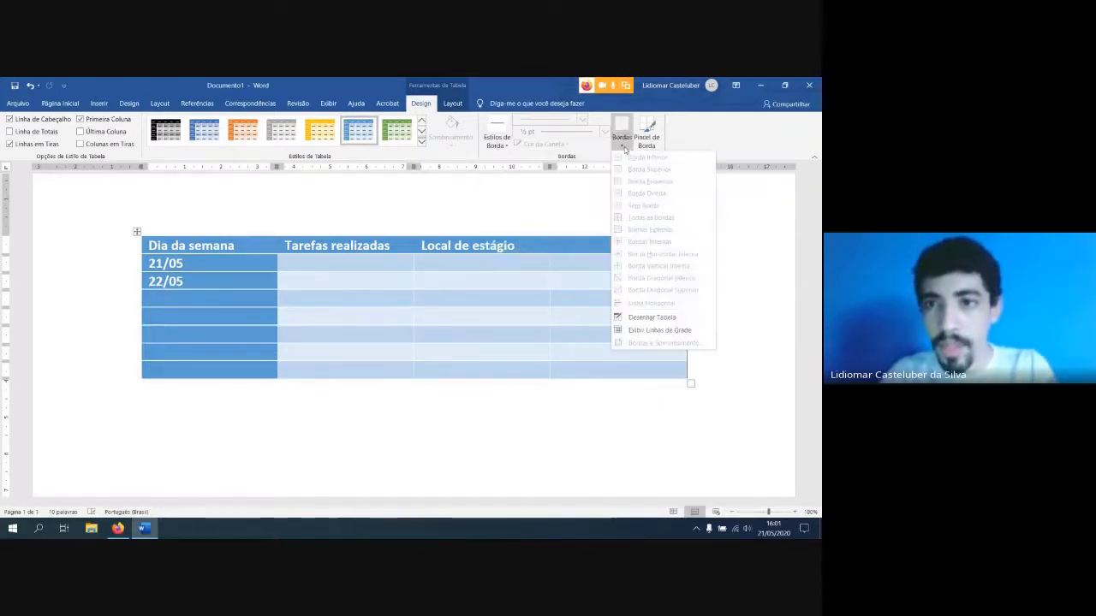
left_click(558, 158)
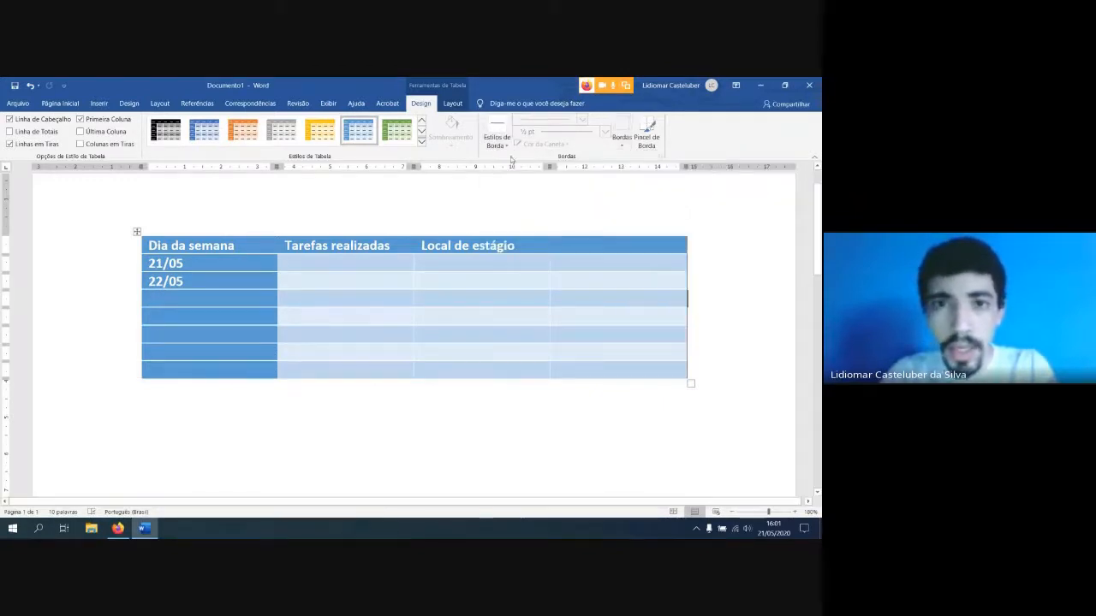
left_click(500, 149)
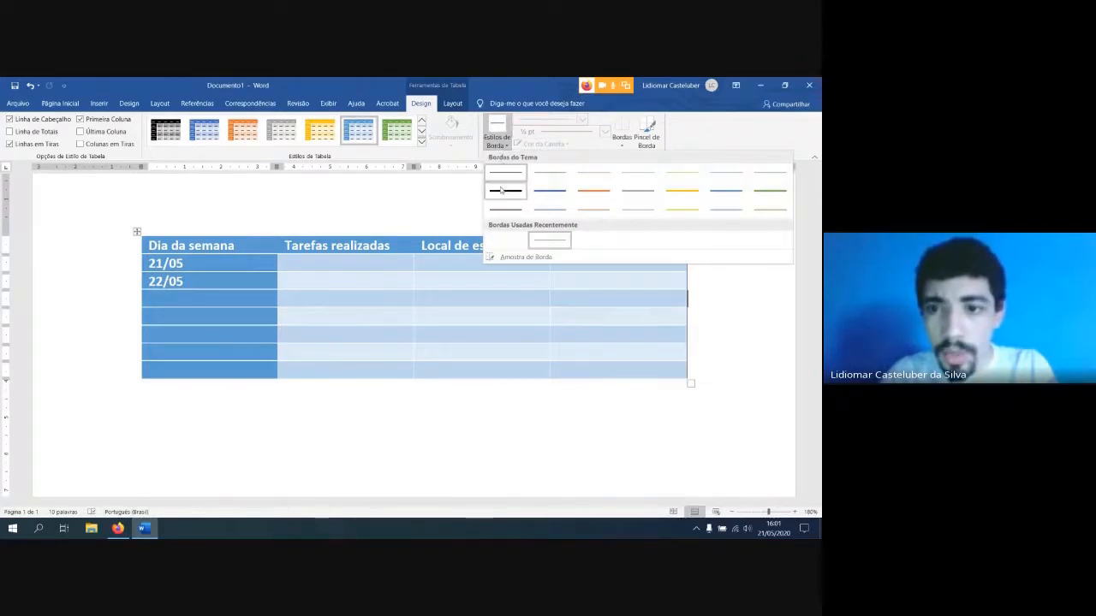
Paint the table's right and top outer edges with the solid black 1½ pt border style
left_click(137, 232)
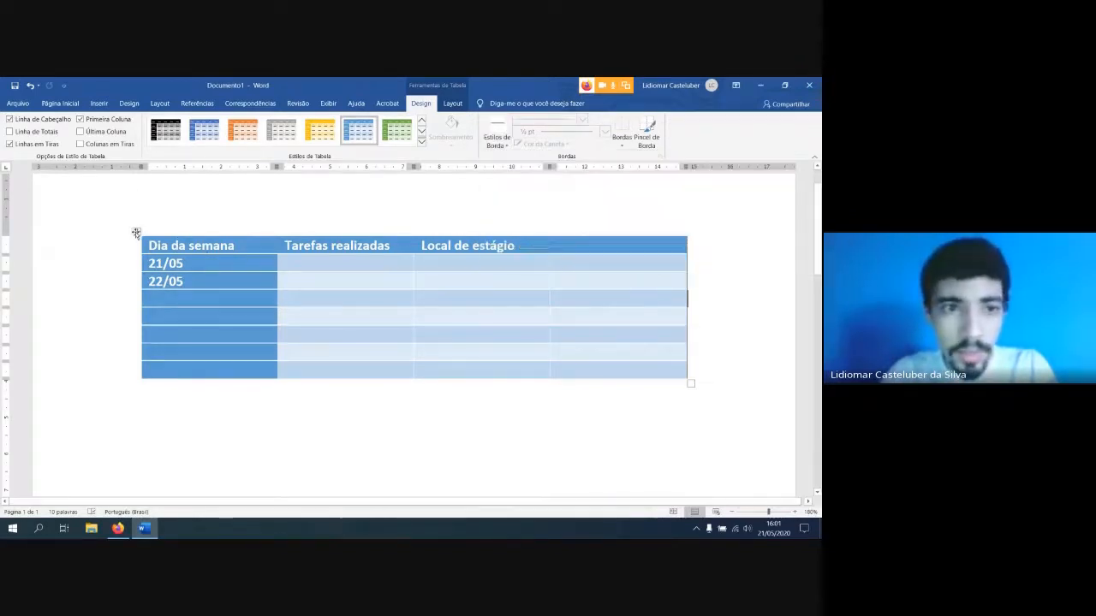
left_click(137, 232)
left_click(496, 137)
left_click(504, 190)
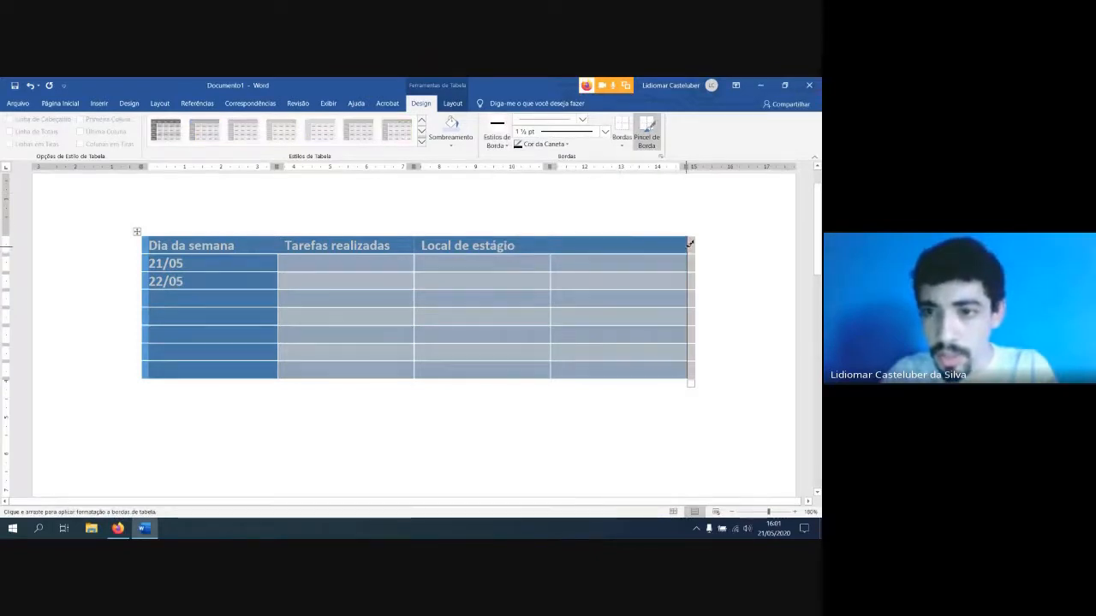
left_click(688, 245)
left_click_drag(690, 255, 691, 294)
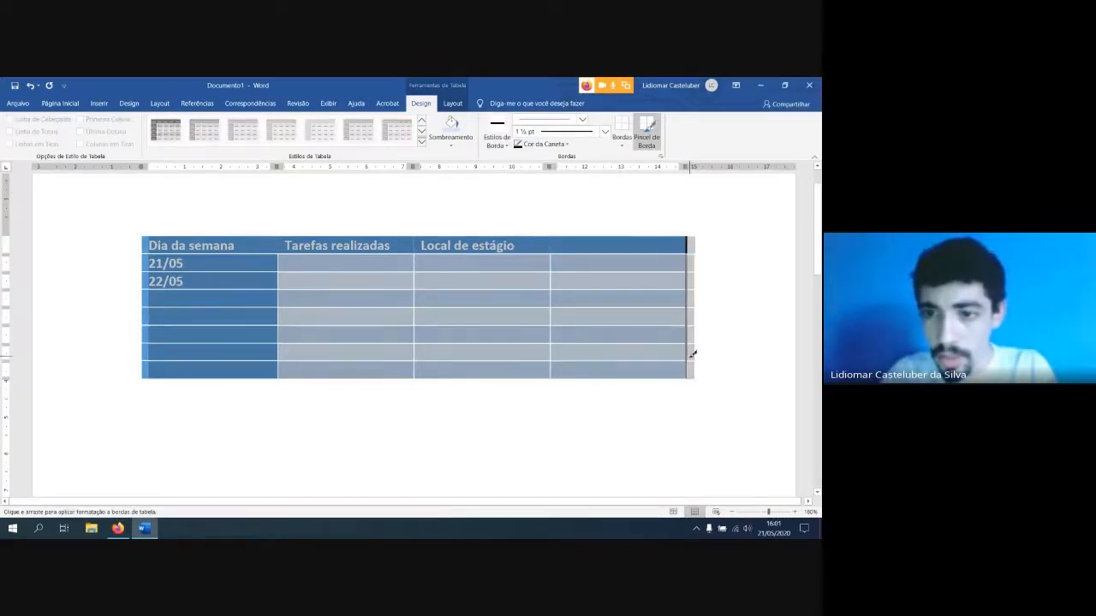
left_click_drag(693, 354, 694, 362)
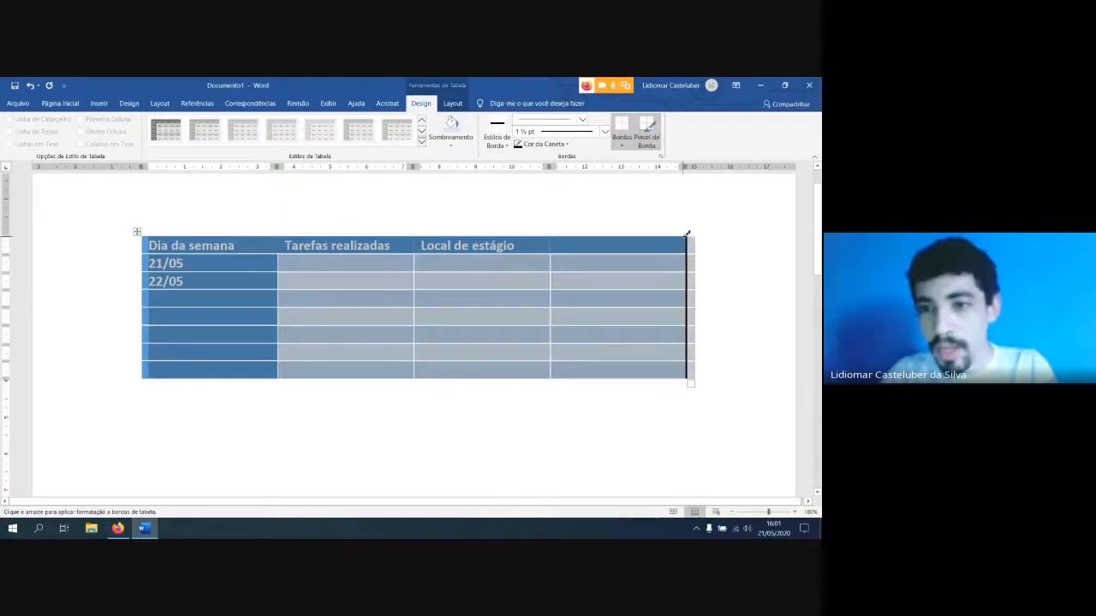
left_click_drag(684, 235, 171, 231)
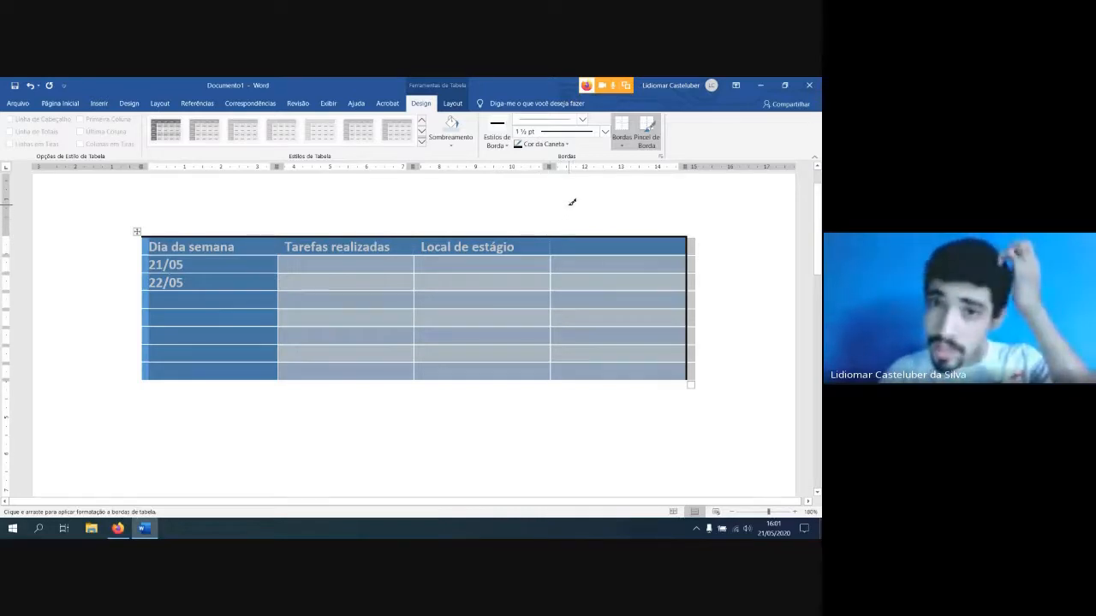
Repaint the table's top edge with the thin orange ½ pt theme border style
left_click(496, 141)
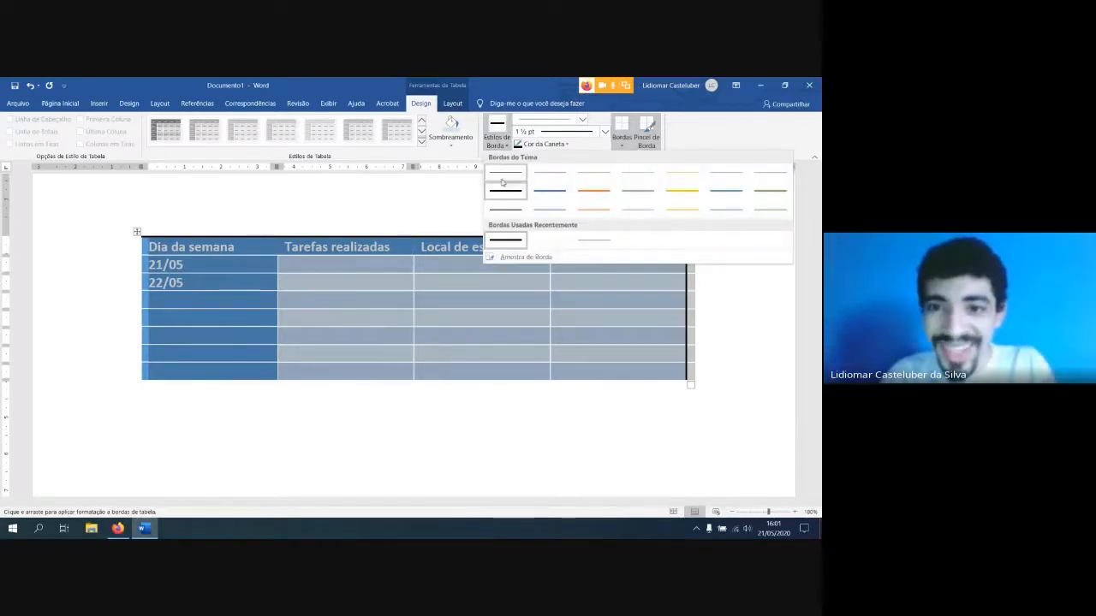
left_click(593, 209)
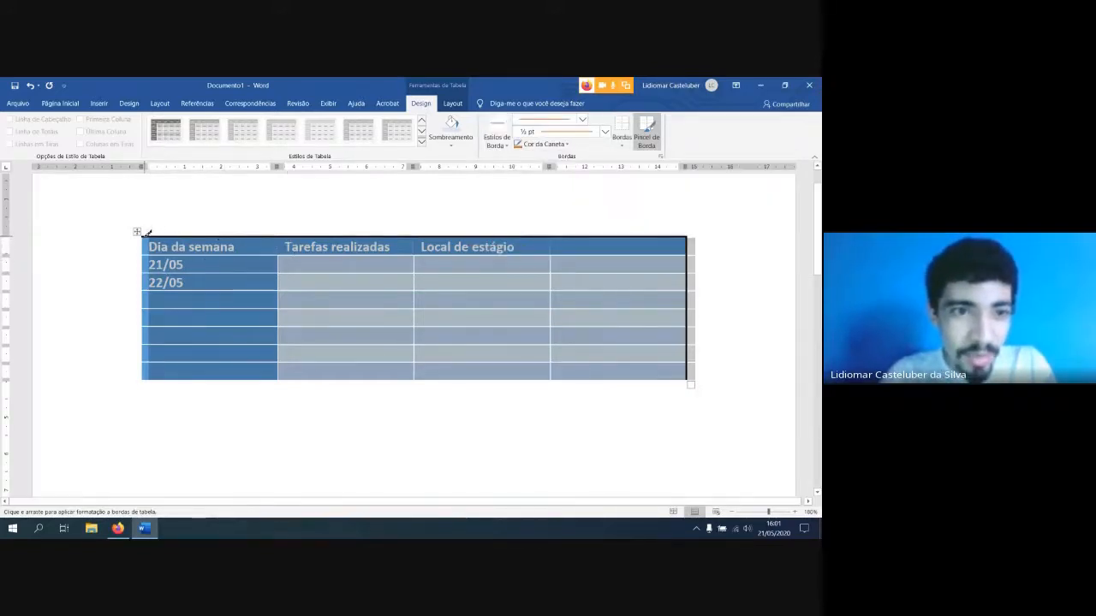
left_click_drag(147, 232, 435, 236)
left_click_drag(548, 233, 583, 235)
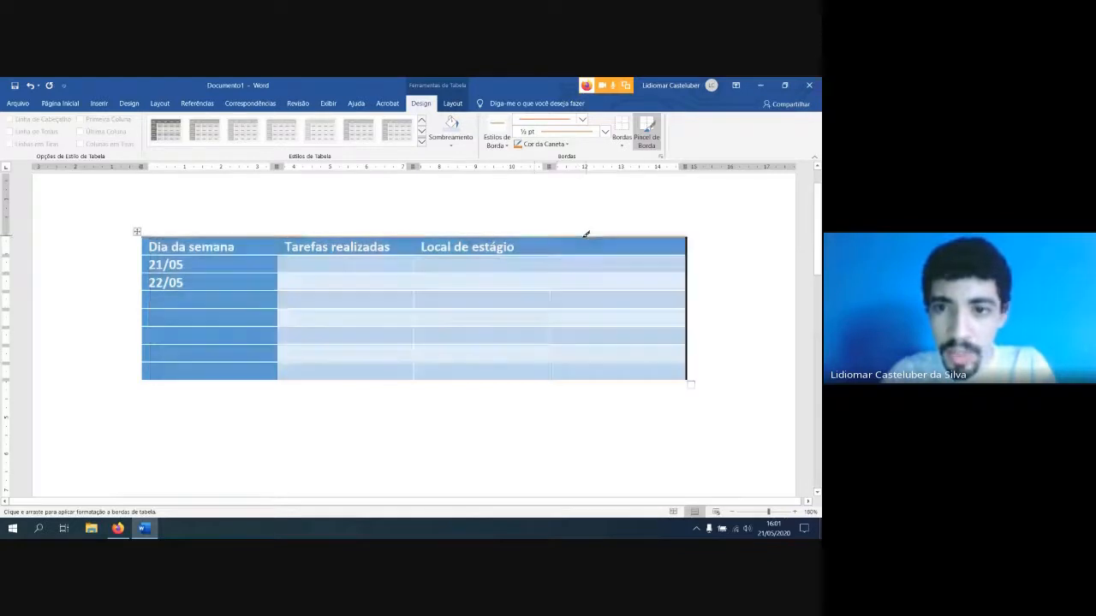
Turn off the Border Painter and deselect the table
left_click(504, 146)
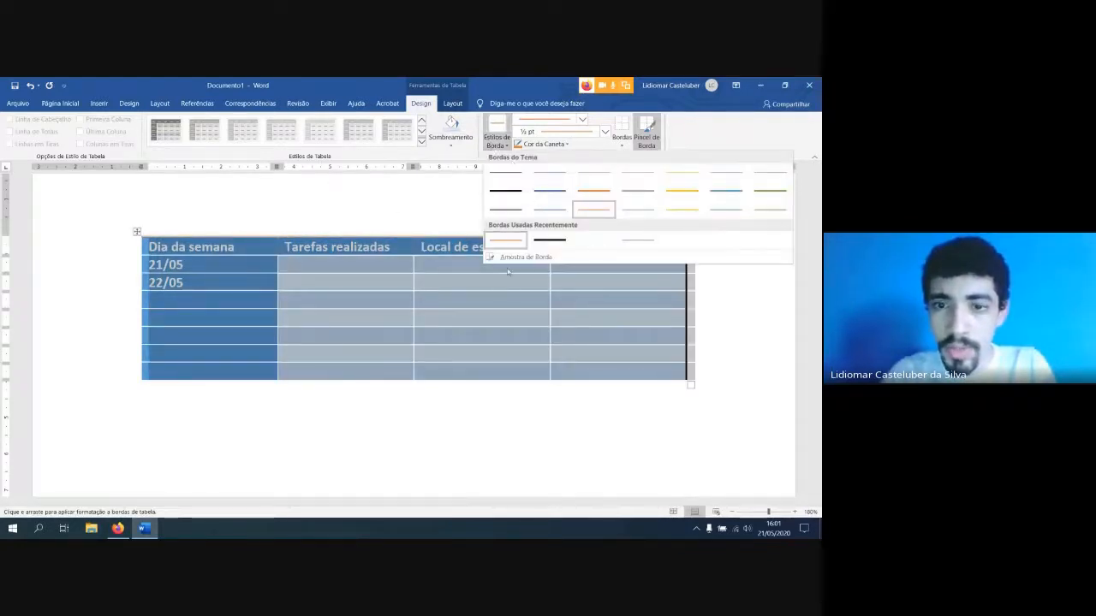
left_click(503, 147)
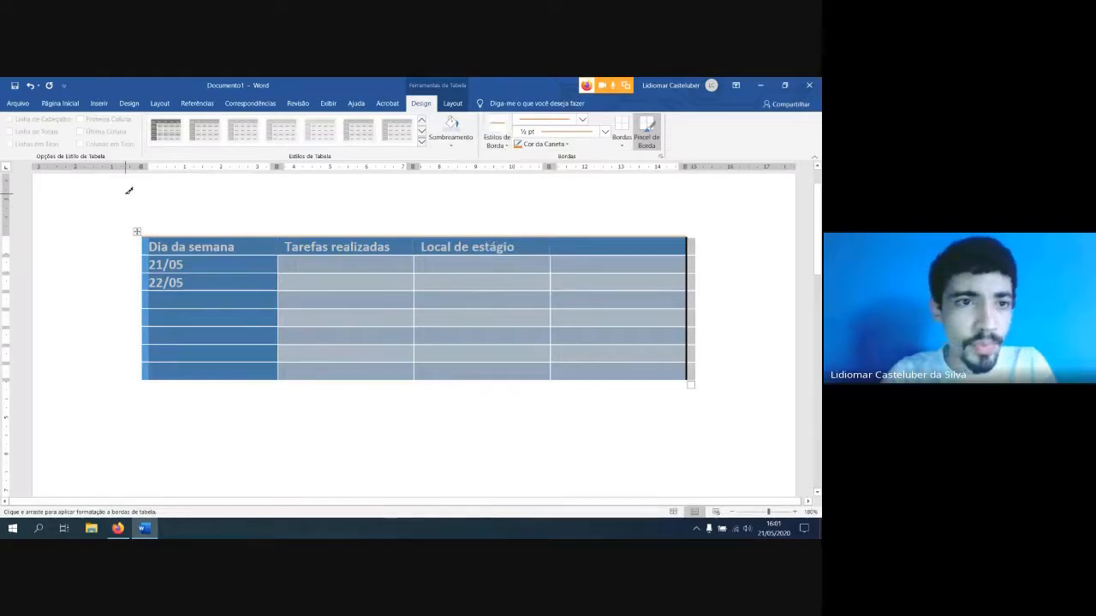
left_click(646, 140)
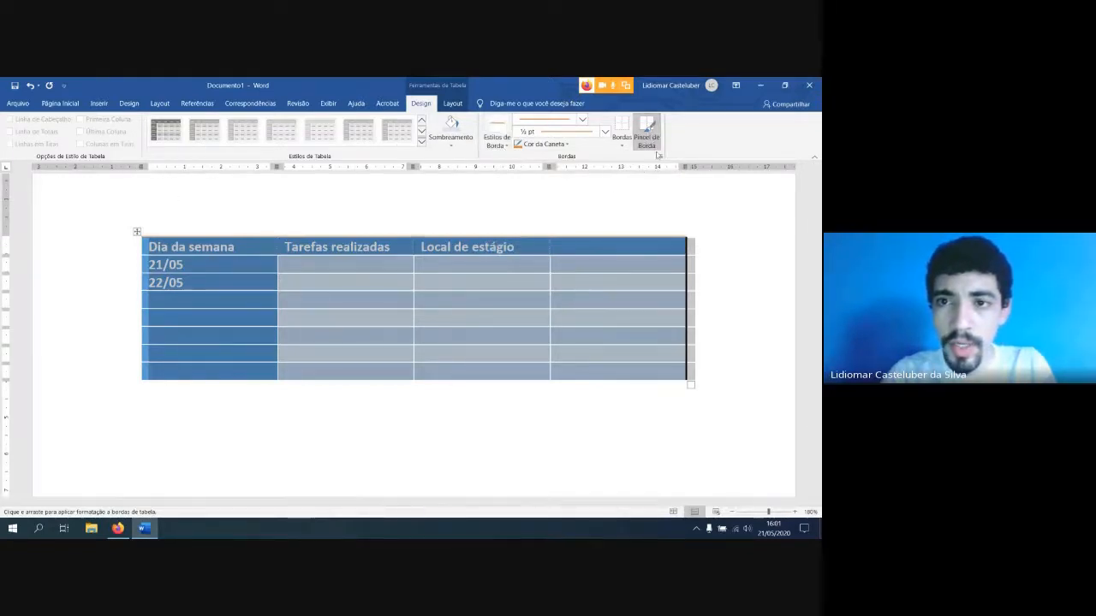
left_click(653, 141)
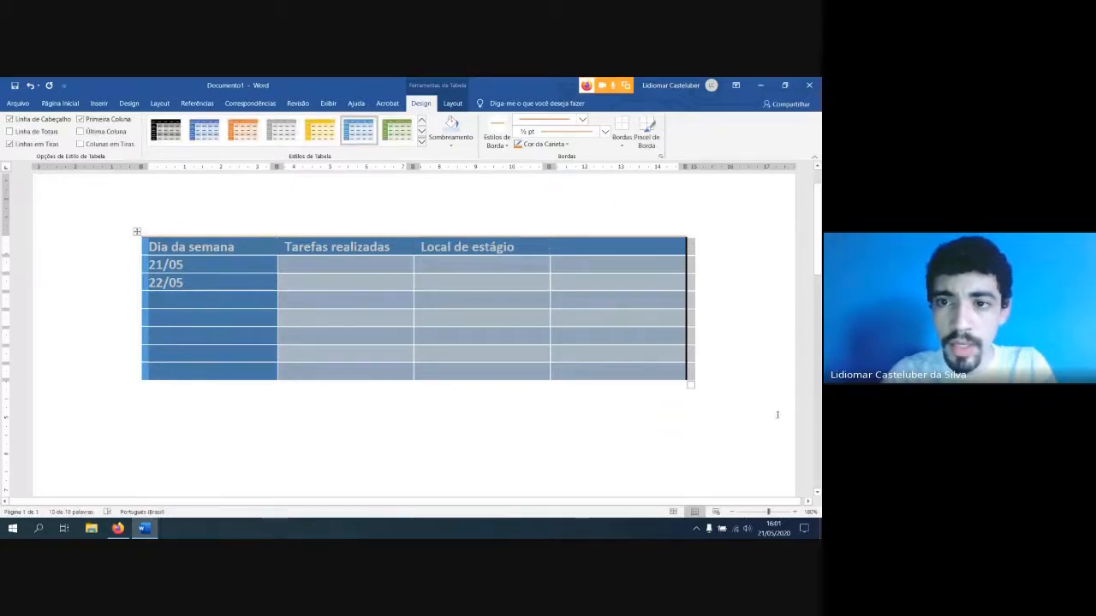
left_click(777, 352)
scroll(565, 309, "up", 1)
scroll(564, 309, "down", 1)
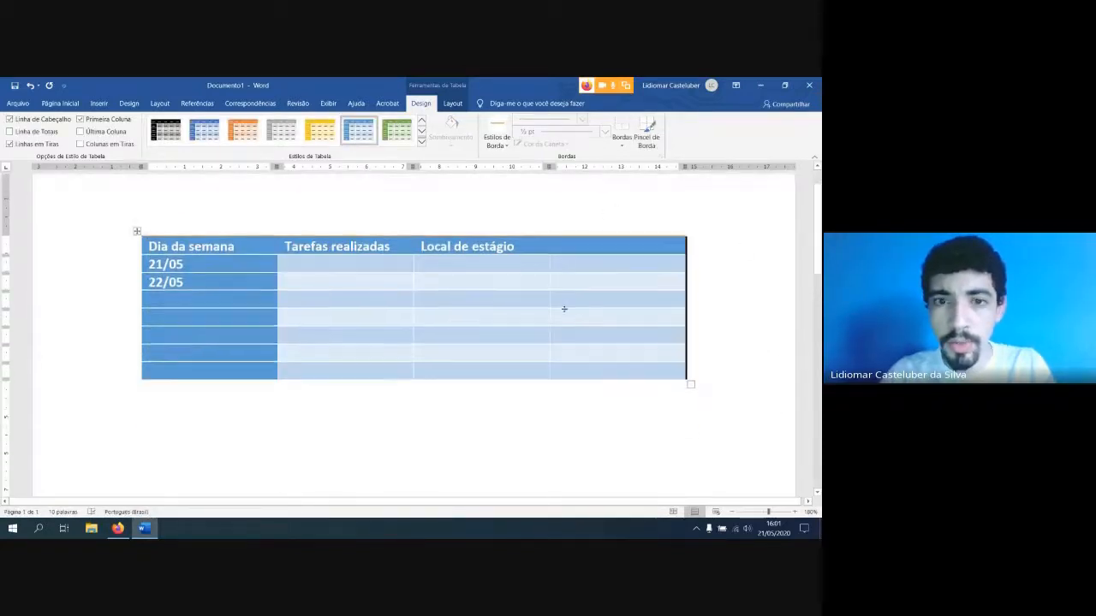
scroll(559, 301, "down", 2, "ctrl")
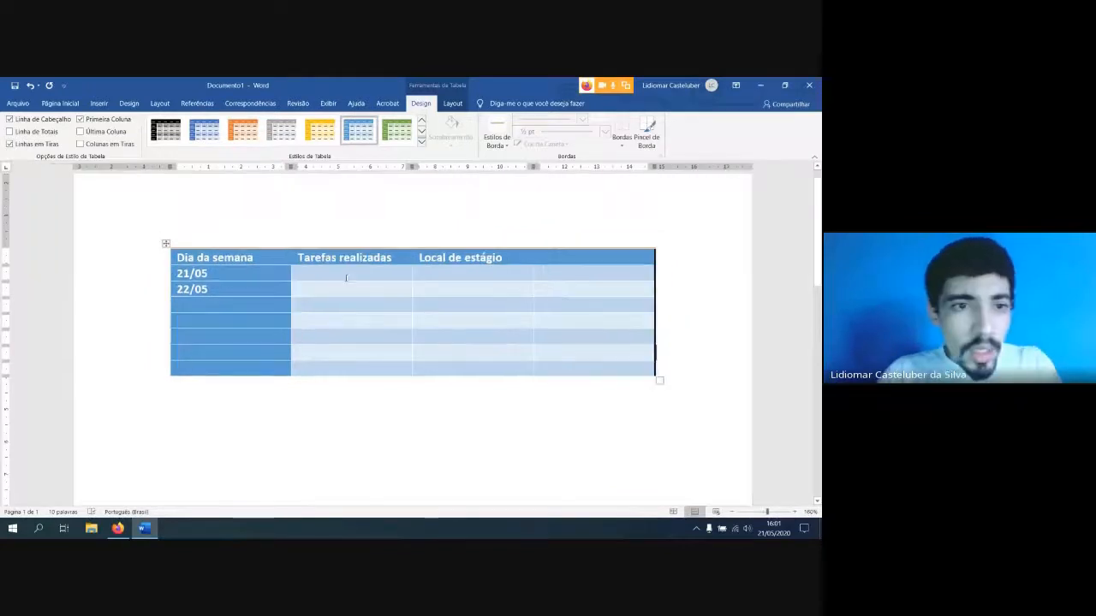
Switch the header row formatting off and back on for the whole table
left_click(165, 244)
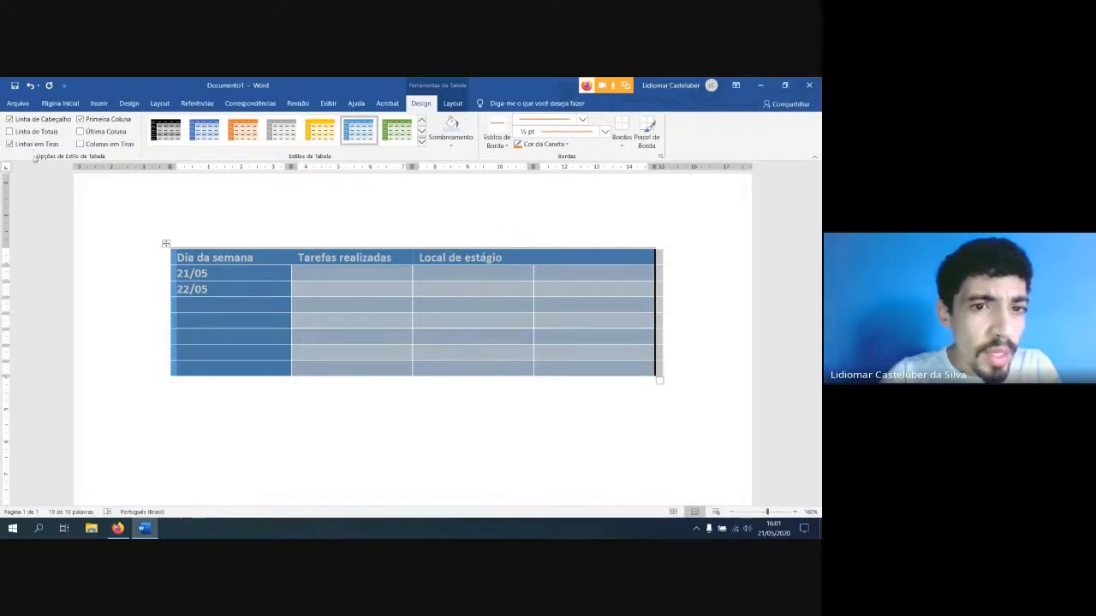
left_click(11, 121)
left_click(12, 122)
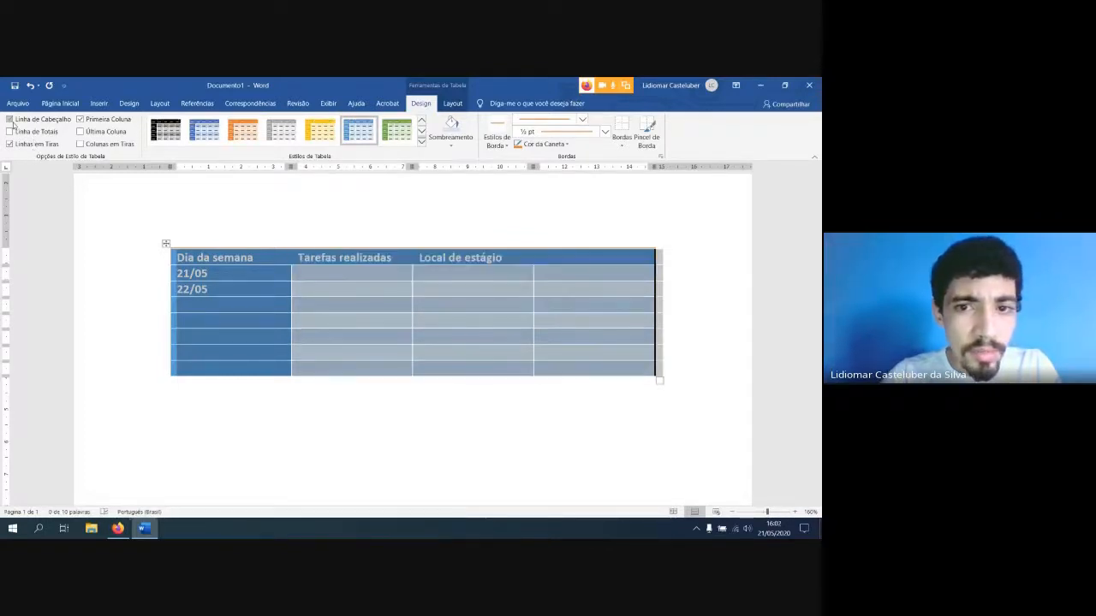
left_click(299, 301)
left_click(166, 244)
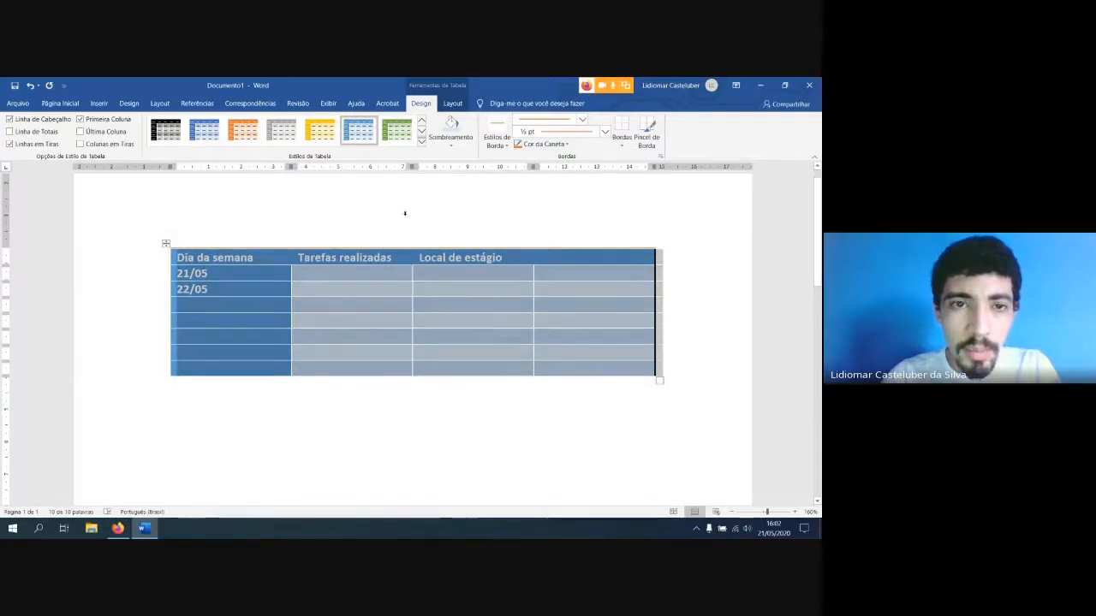
scroll(332, 185, "up", 1)
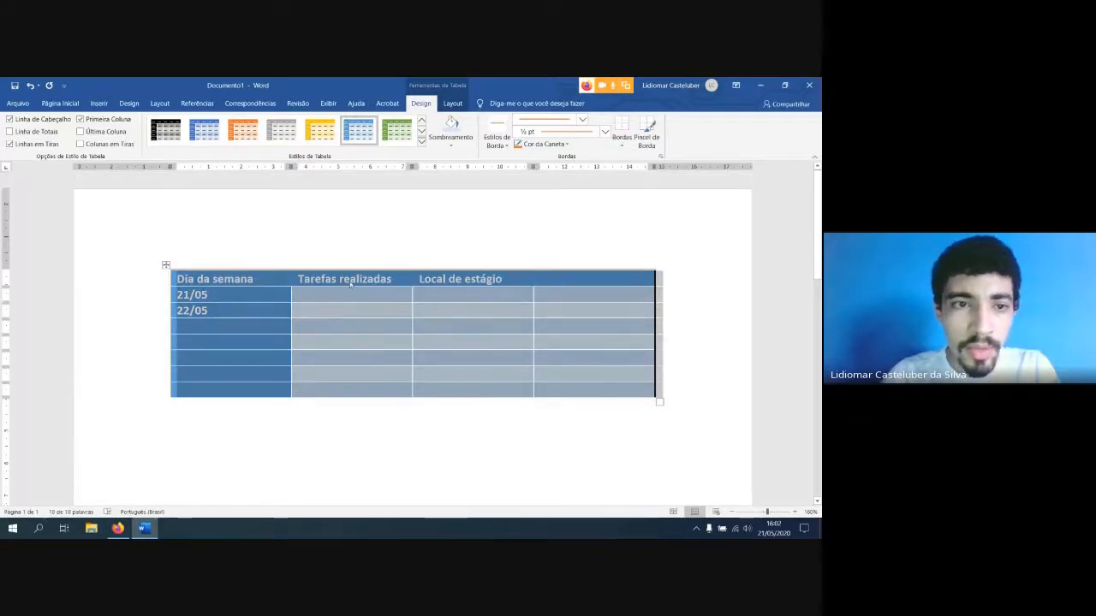
left_click(350, 287)
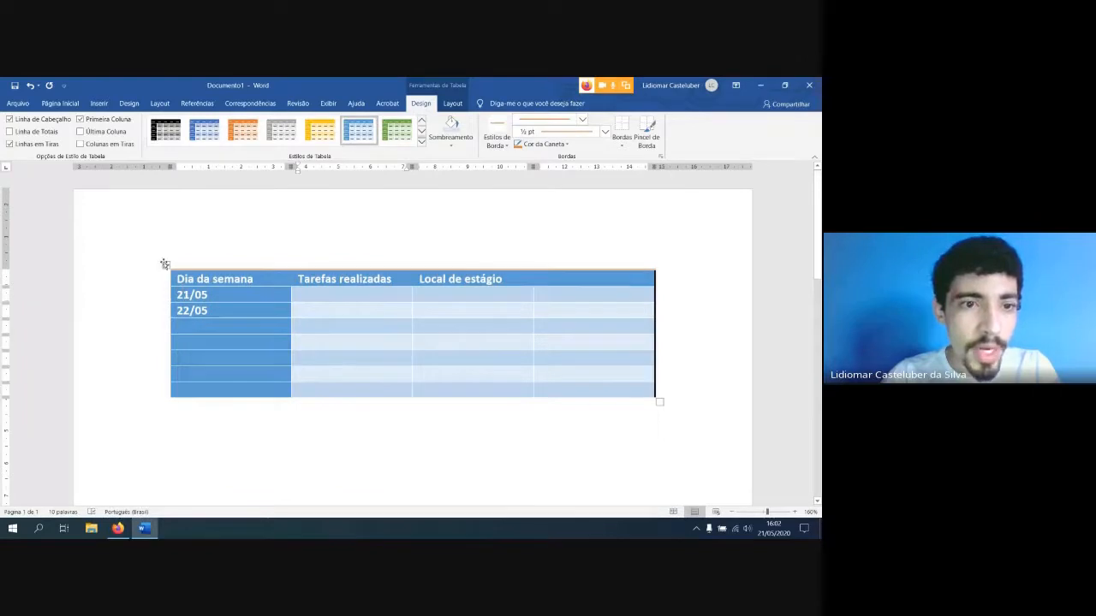
left_click(165, 265)
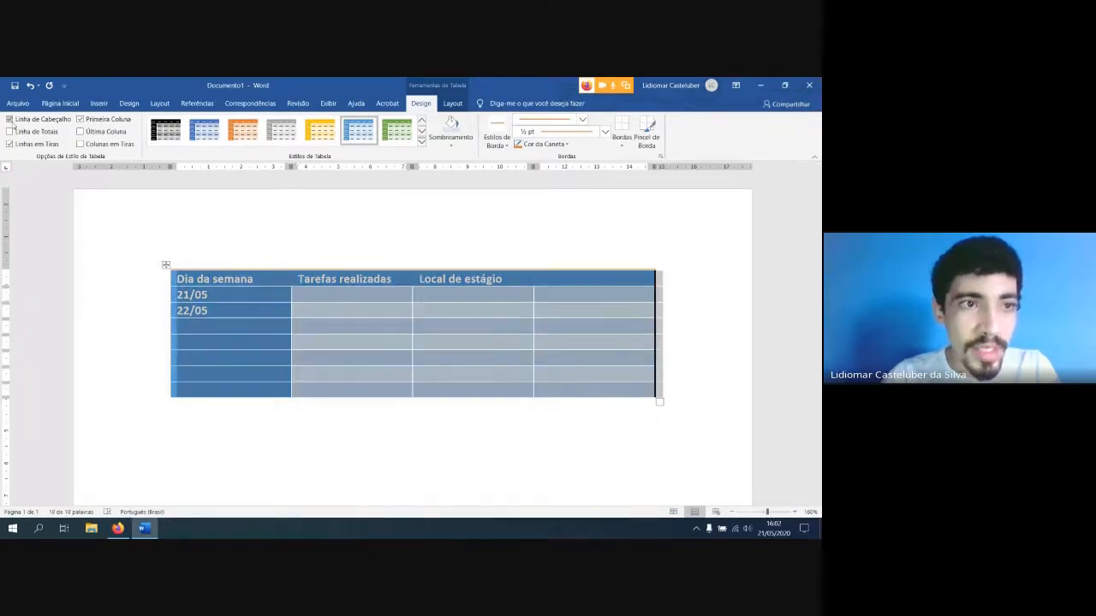
left_click(552, 278)
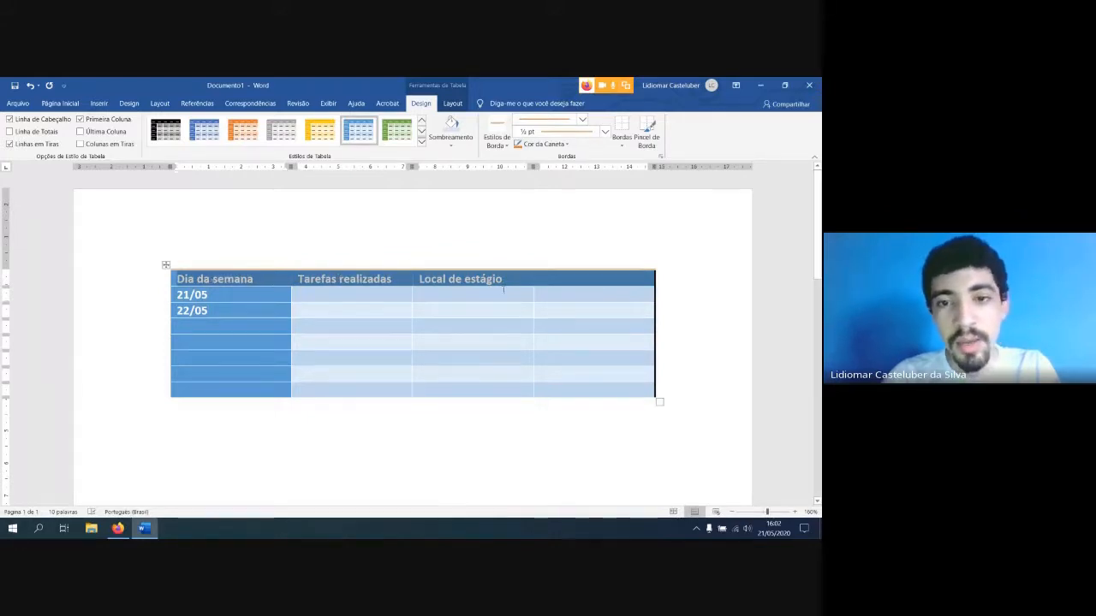
left_click_drag(604, 302, 616, 374)
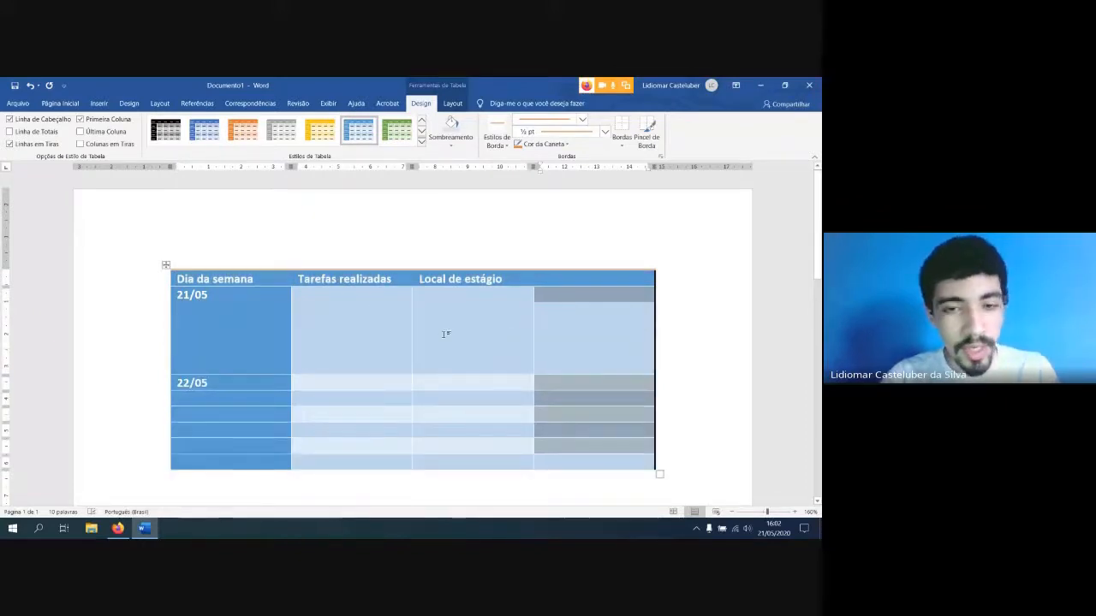
key("ctrl+z")
left_click(435, 334)
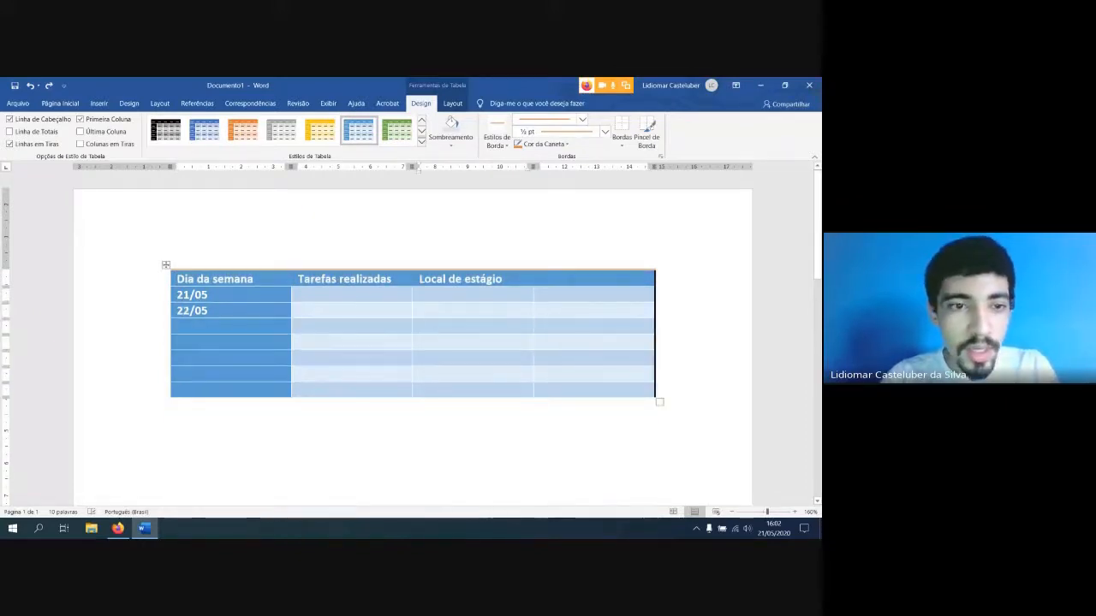
Toggle the header row and banded rows style options off and back on to compare the table's look
left_click(36, 122)
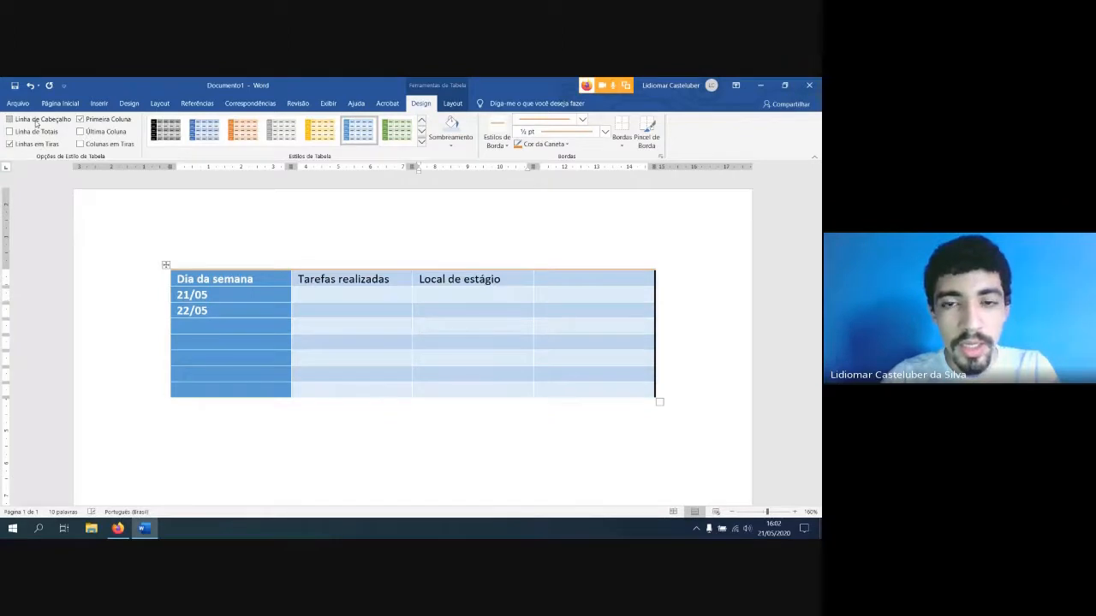
left_click(36, 122)
left_click(37, 146)
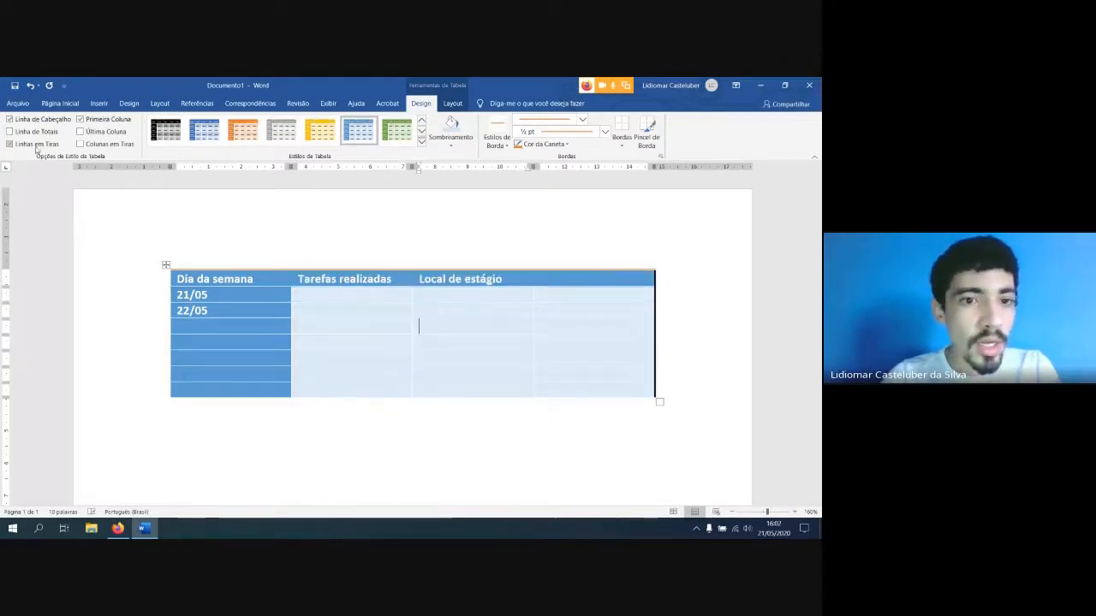
left_click(37, 146)
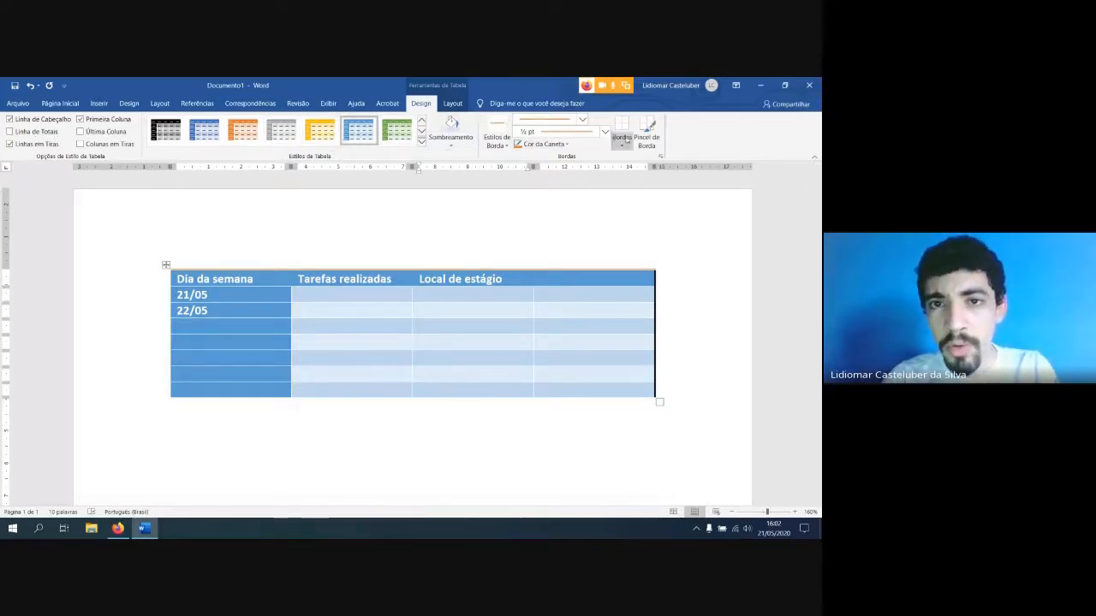
Browse the plain, grid and list table styles for the selected table without applying one
left_click(165, 266)
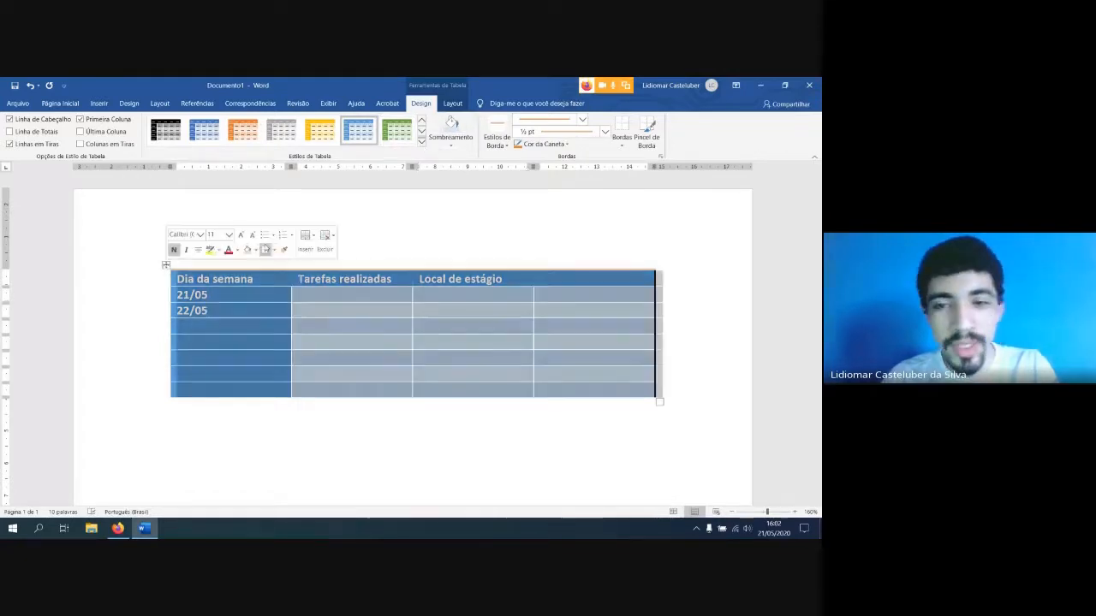
left_click(422, 146)
scroll(419, 282, "down", 3)
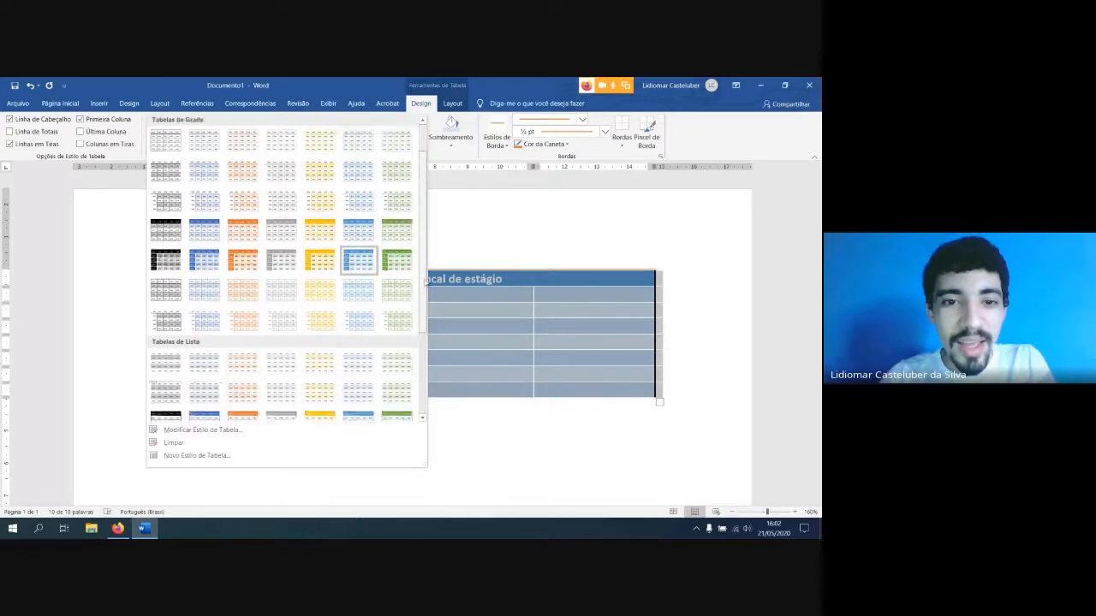
scroll(429, 300, "up", 2)
scroll(434, 306, "up", 2)
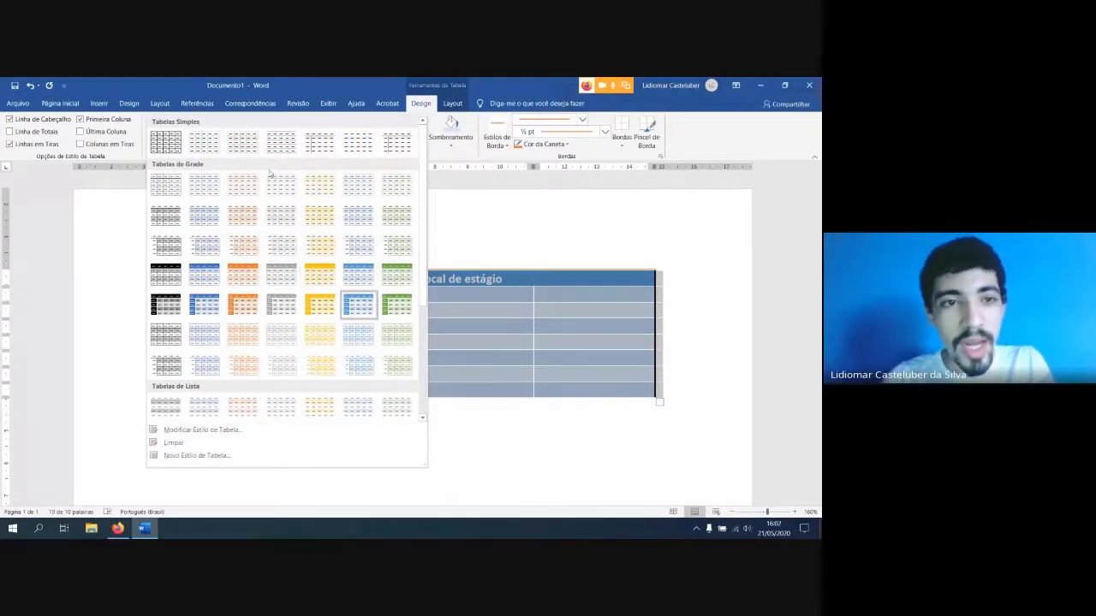
left_click(424, 117)
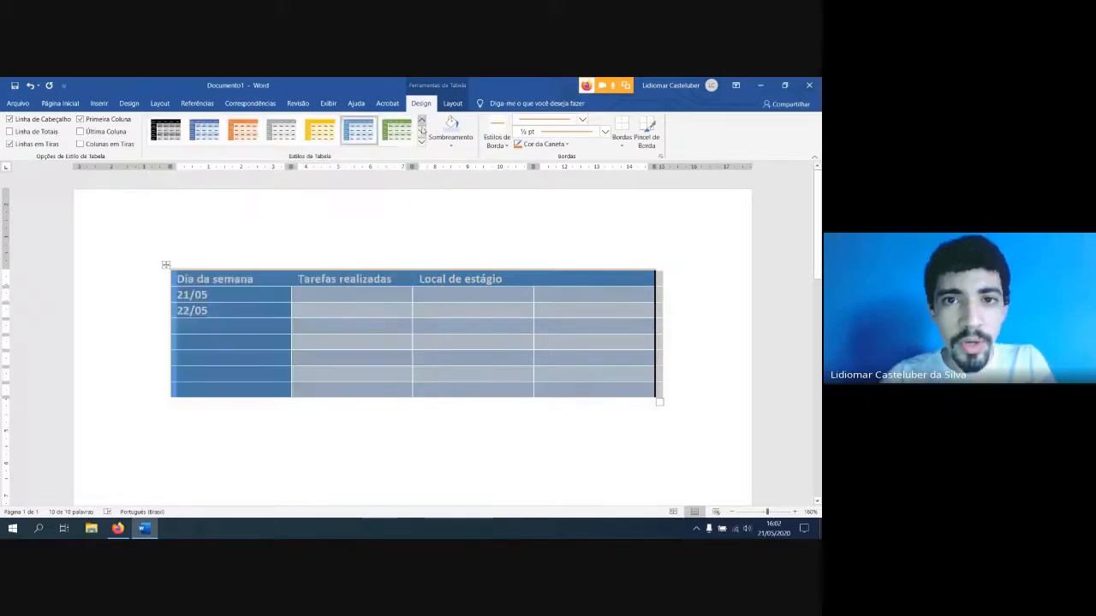
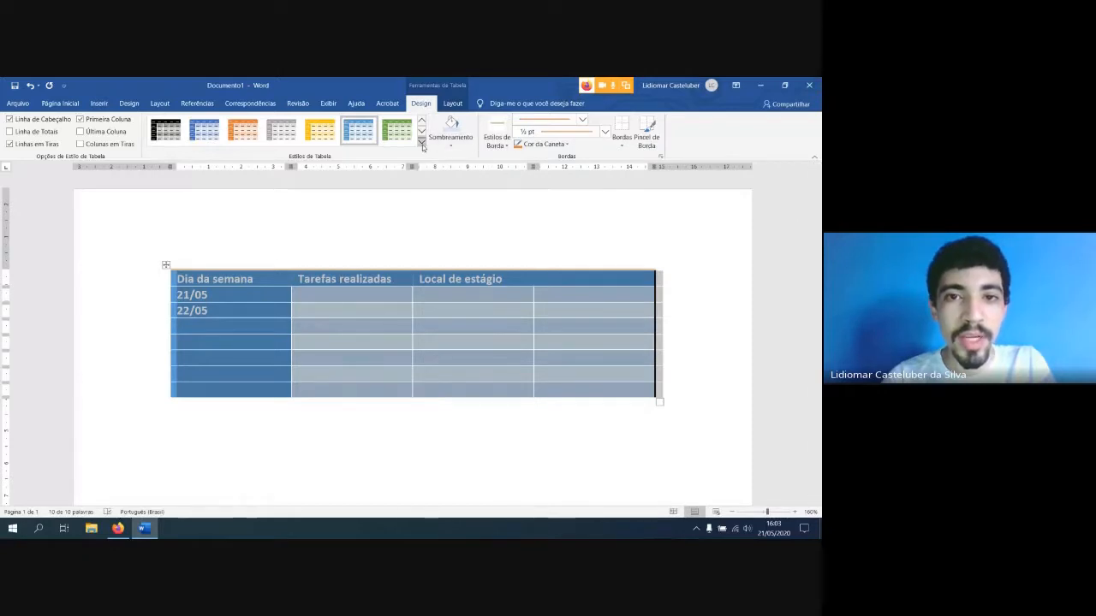
Apply the plain table style with thin black gridlines to the whole table and clear the selection
left_click(422, 145)
left_click(164, 141)
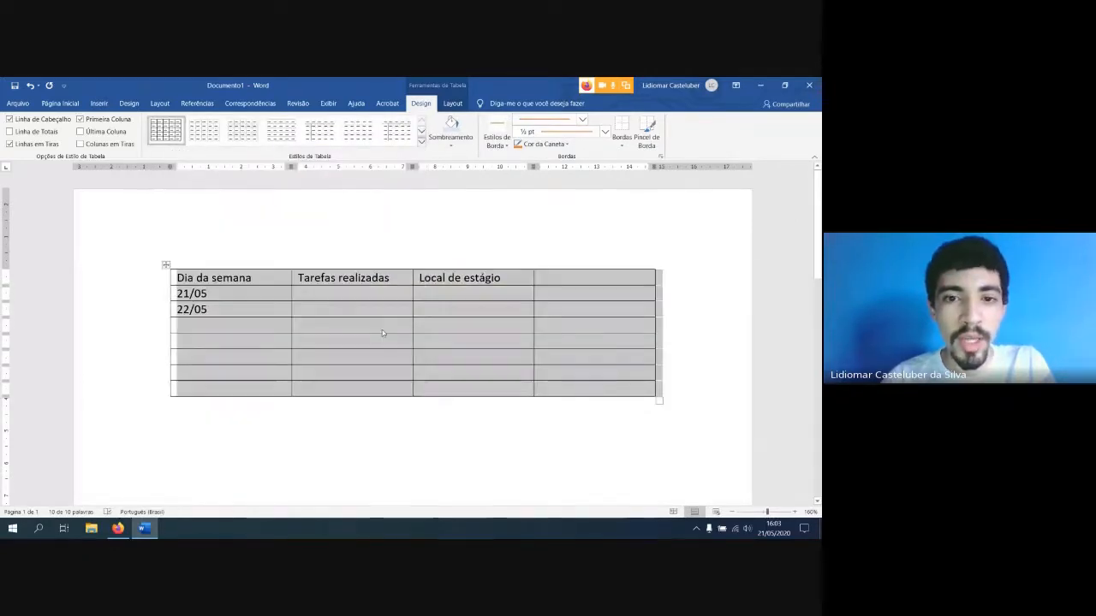
left_click(342, 305)
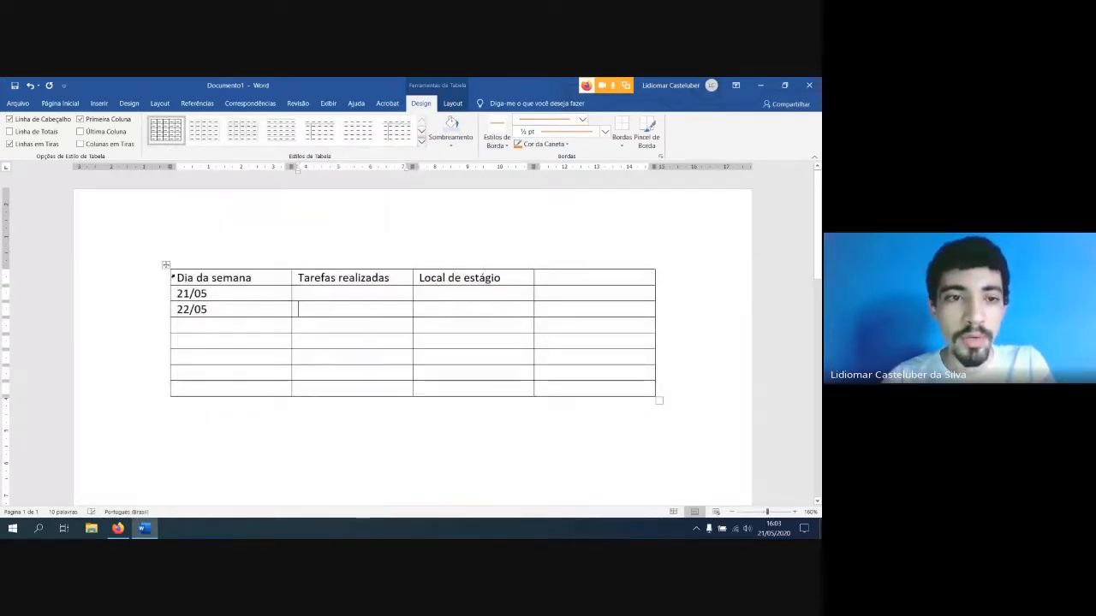
Shade all four cells of the header row light grey
left_click(173, 277)
left_click(201, 281)
left_click_drag(263, 279, 588, 280)
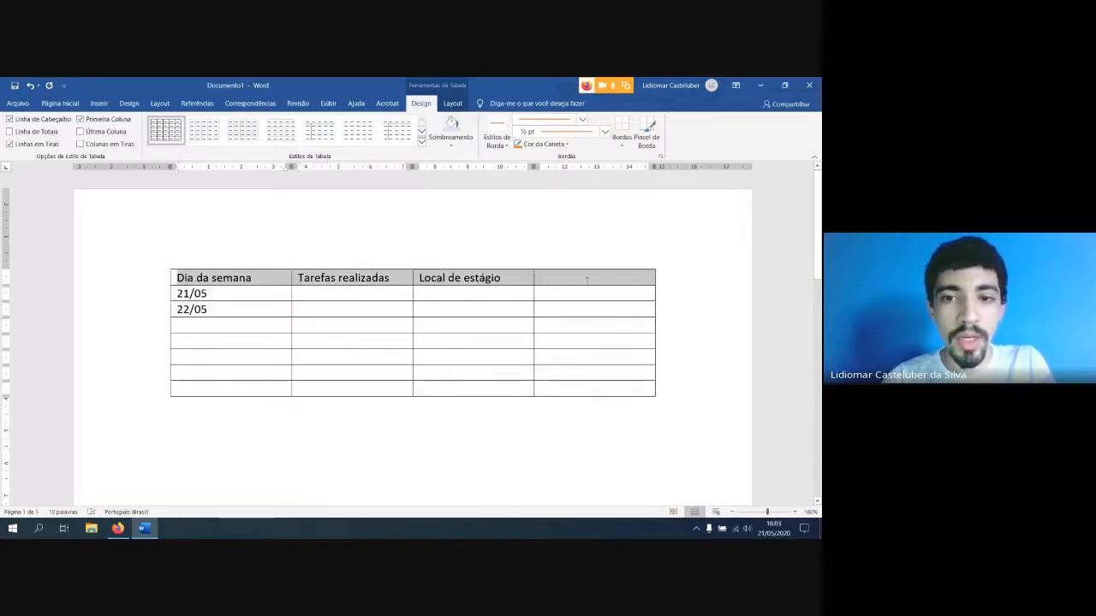
left_click(450, 145)
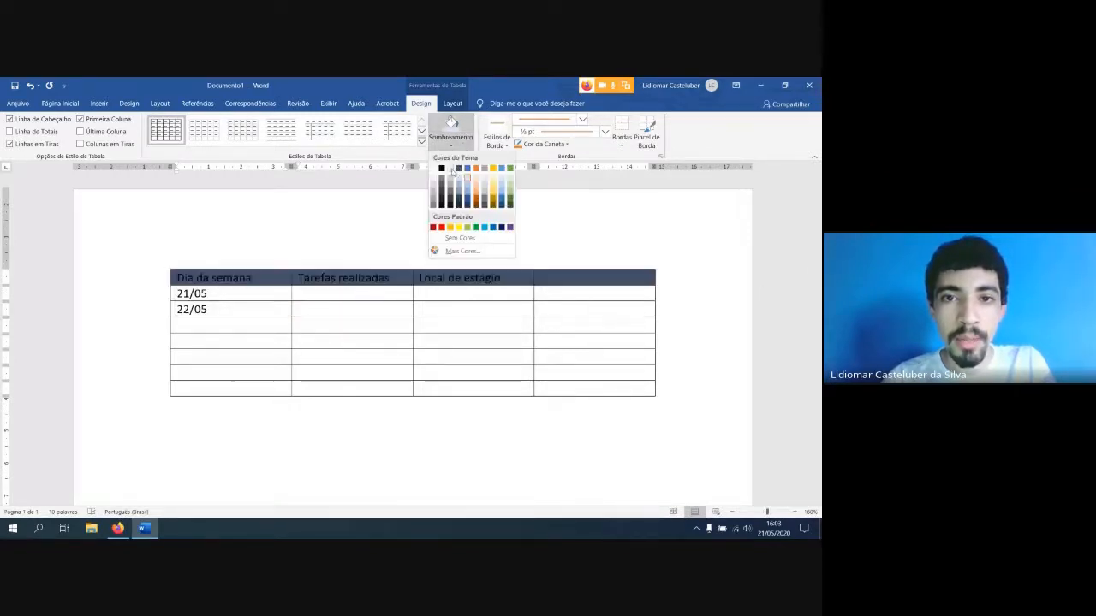
left_click(453, 173)
key("Down")
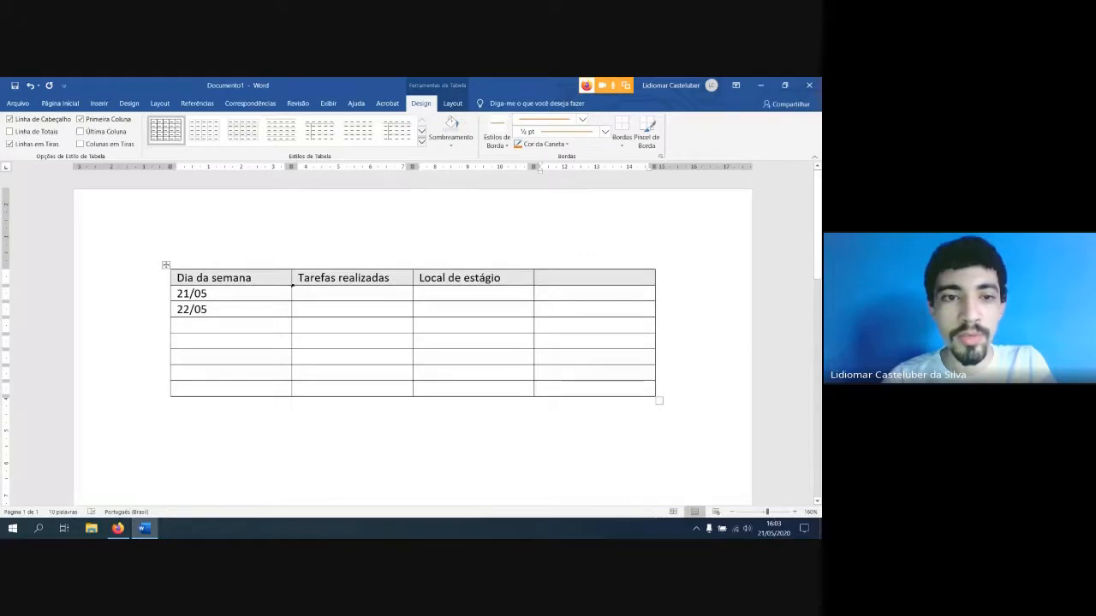
left_click_drag(179, 278, 221, 279)
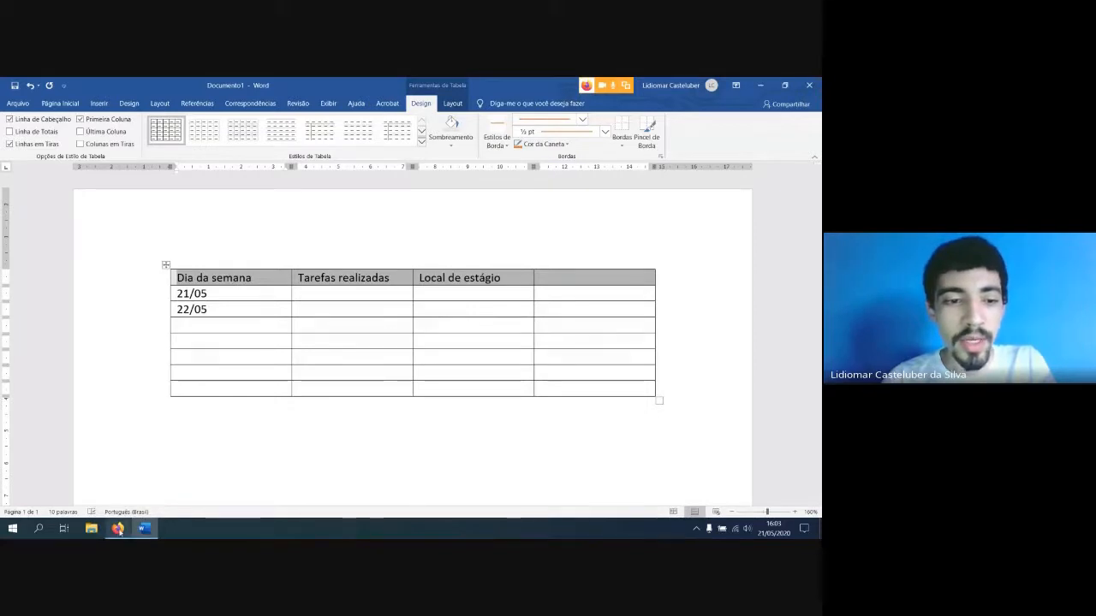
mouse_move(119, 531)
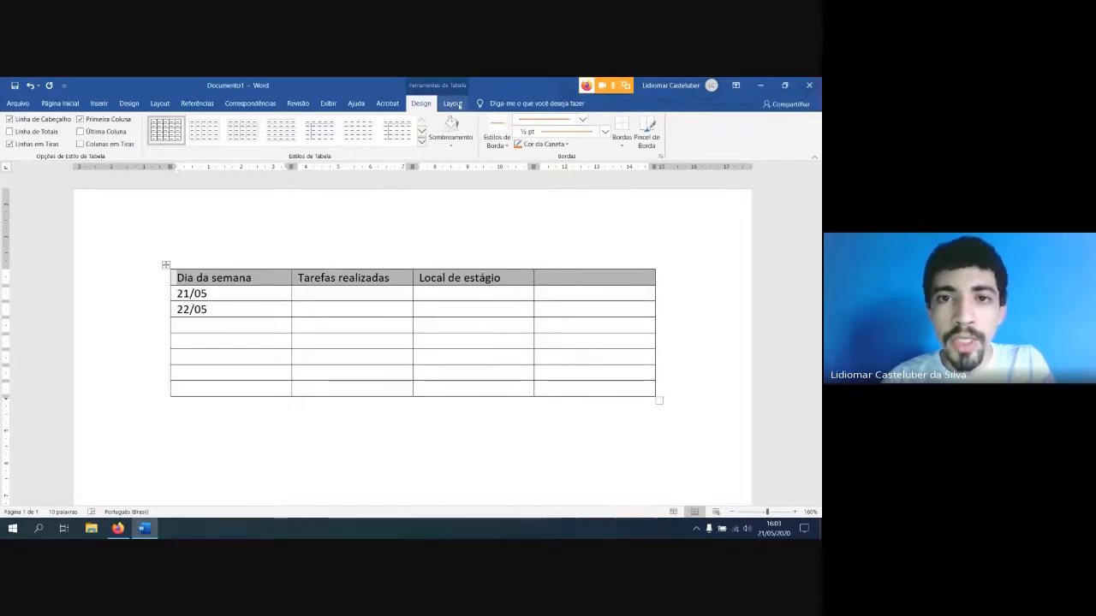
Use the Select Cell command on the second-row and fourth-row cells of the "Tarefas realizadas" column
left_click(453, 104)
left_click(296, 307)
left_click(309, 296)
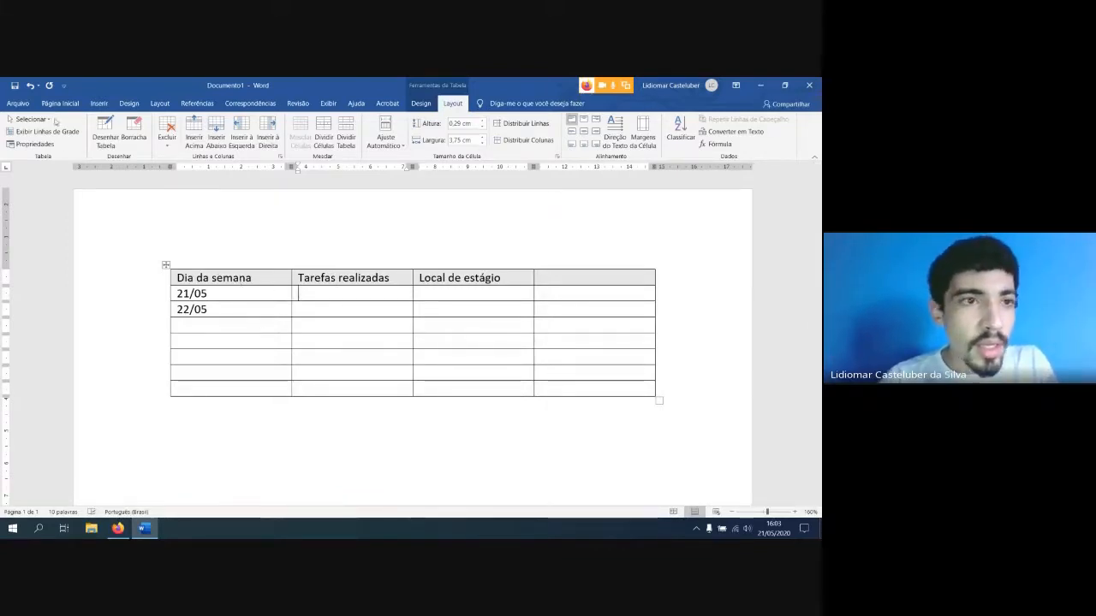
left_click(49, 121)
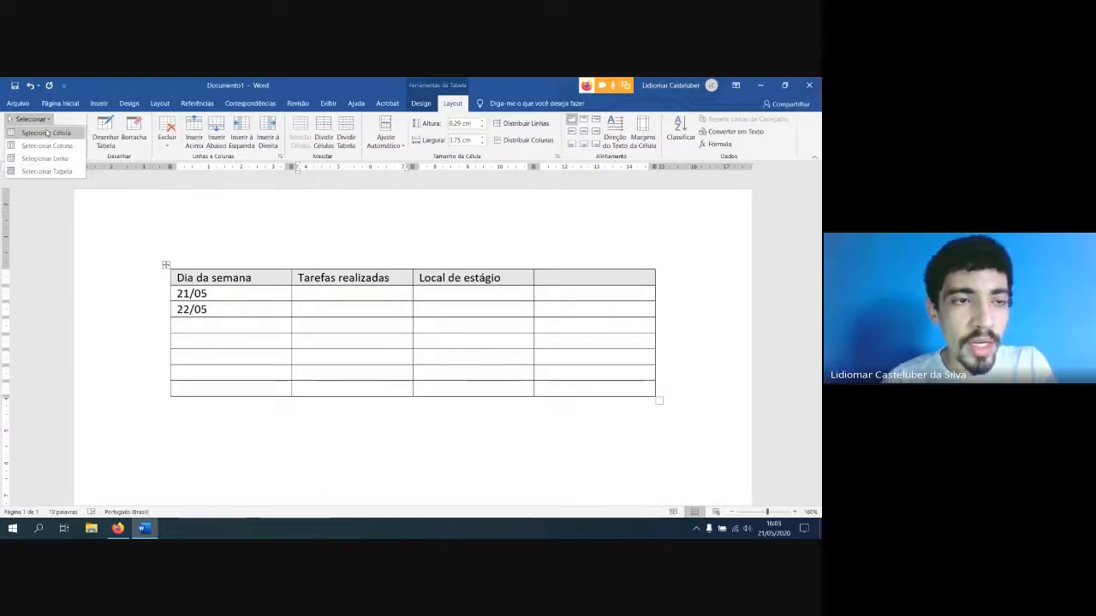
left_click(47, 134)
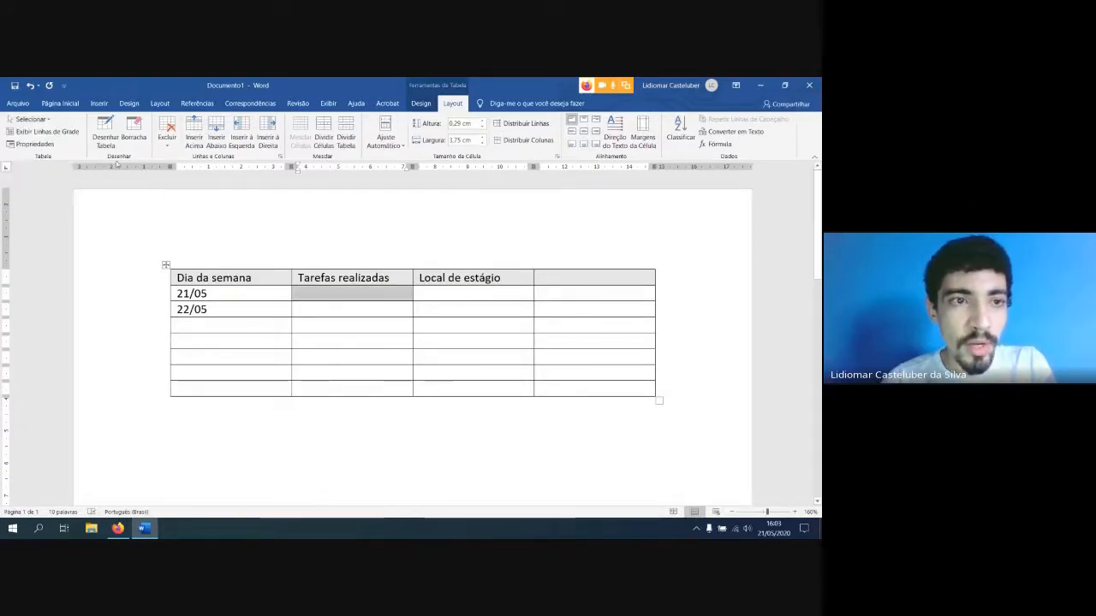
left_click(346, 325)
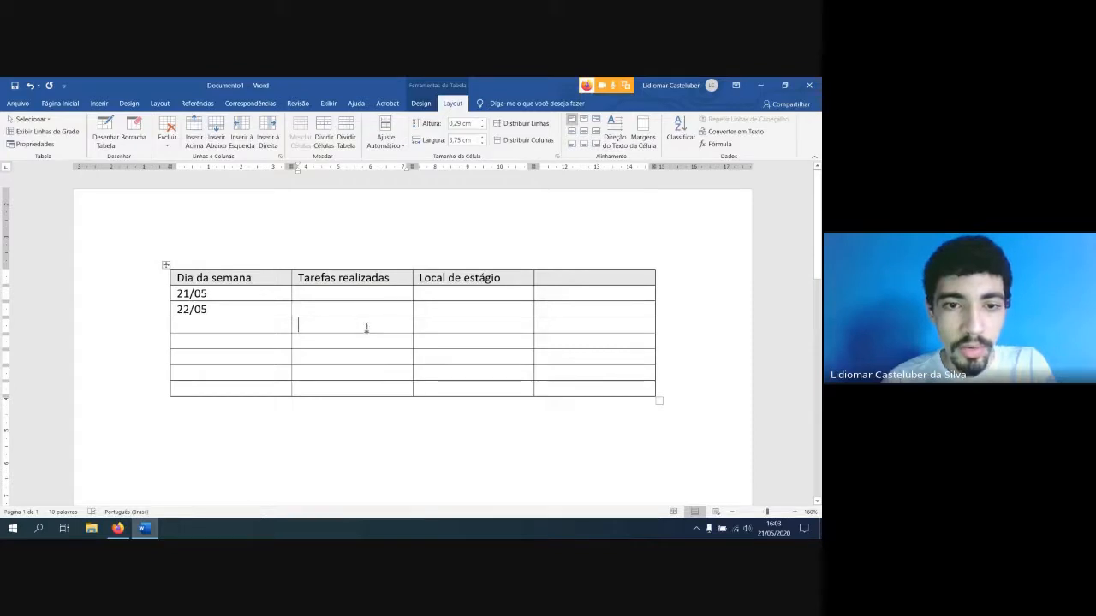
left_click(38, 120)
left_click(47, 134)
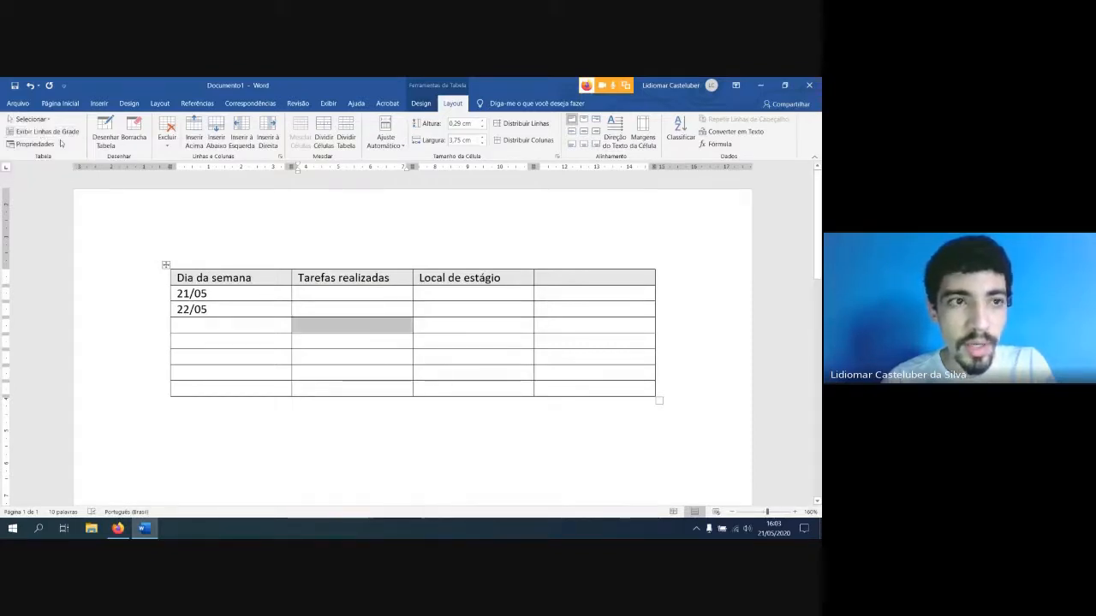
Select the entire sixth row with the Select Row command and clear the selection
left_click(425, 325)
left_click(38, 120)
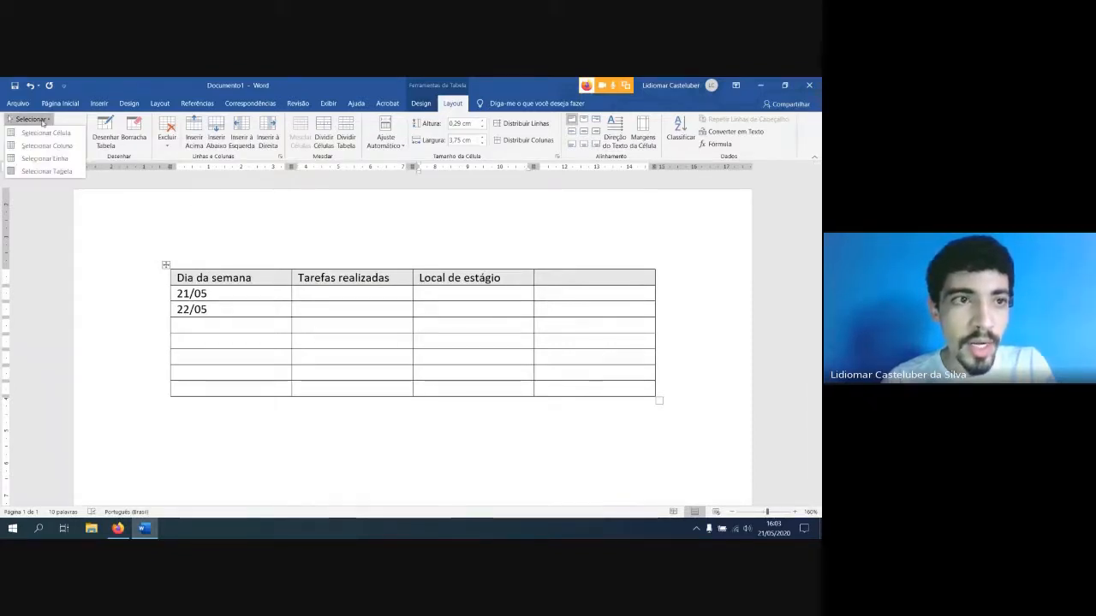
left_click(433, 326)
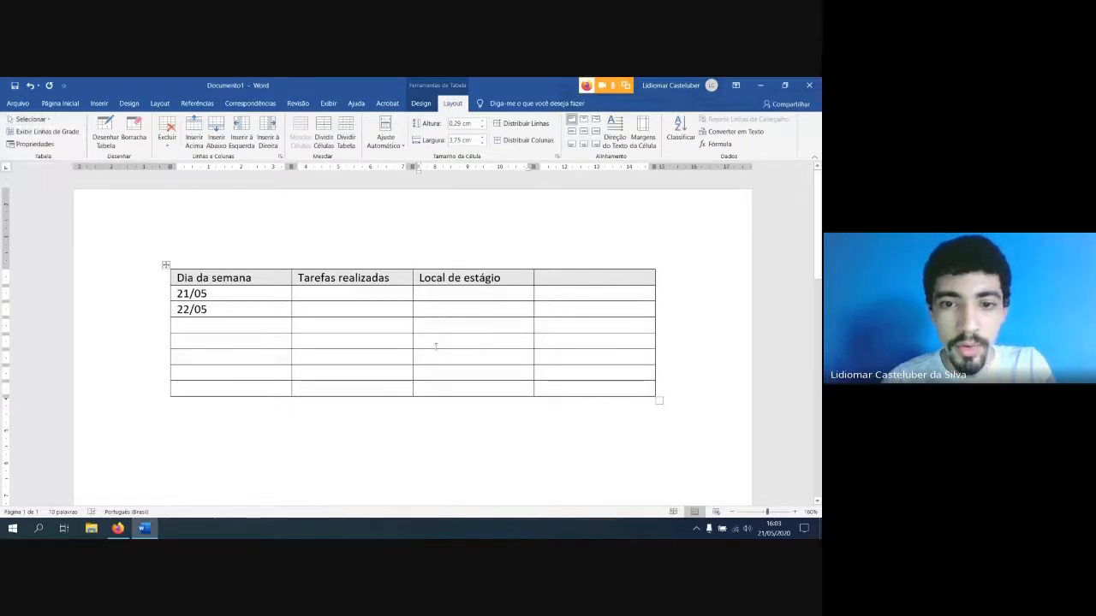
left_click(428, 343)
left_click(31, 119)
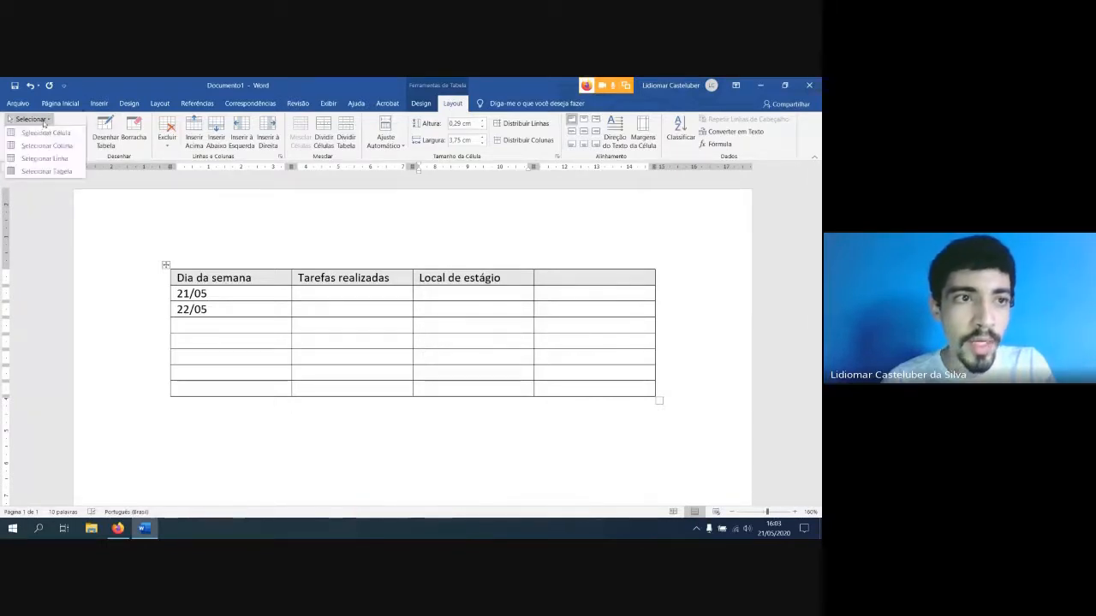
left_click(46, 159)
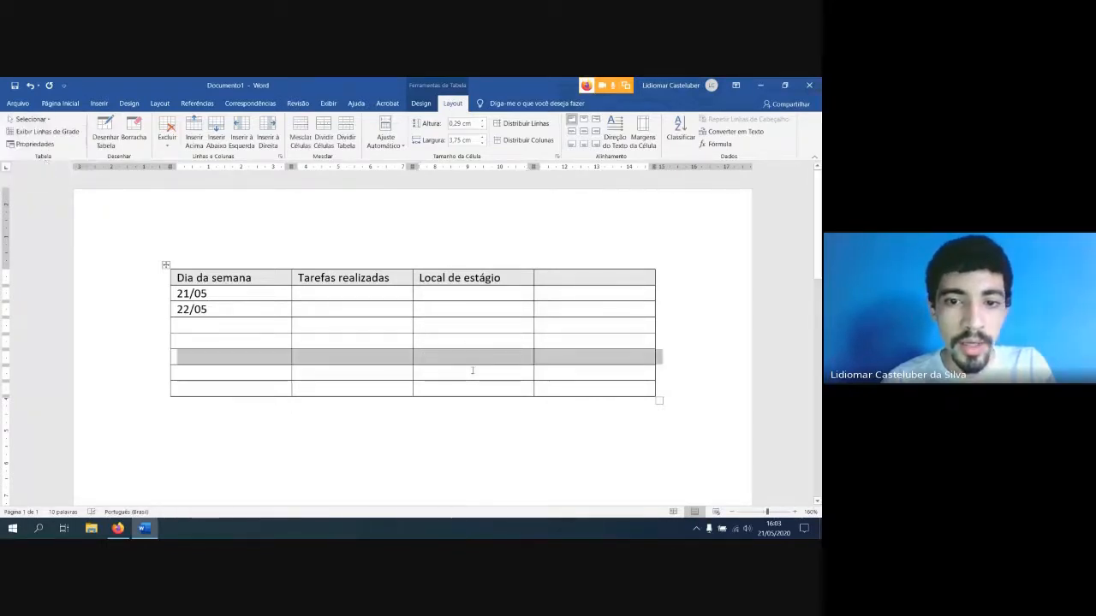
left_click(458, 343)
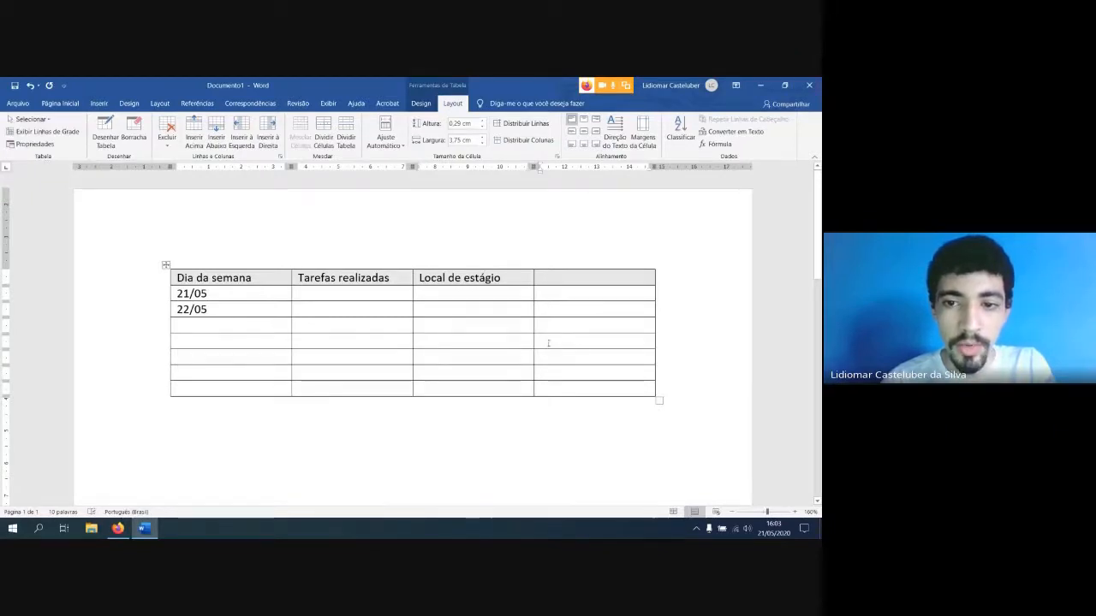
Select the empty fourth column with the Select Column command and clear the selection
left_click(32, 119)
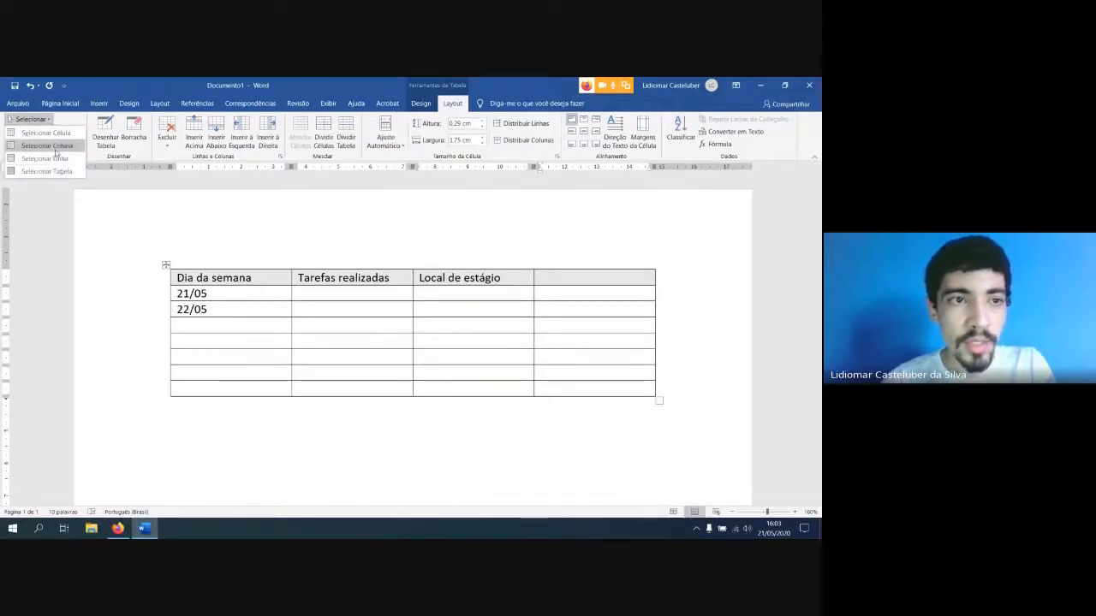
left_click(51, 147)
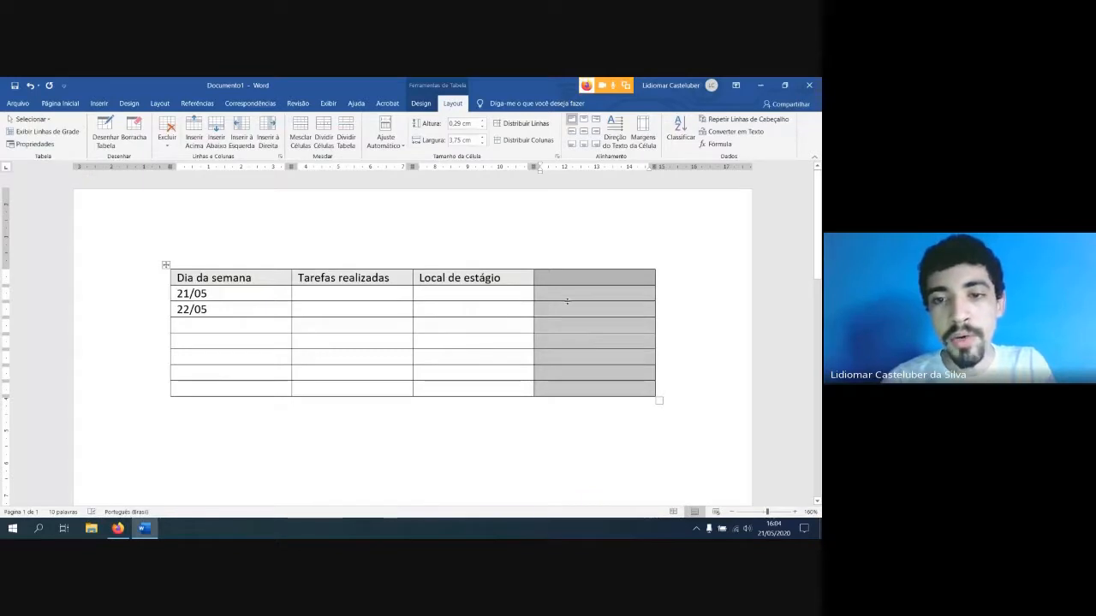
left_click(702, 285)
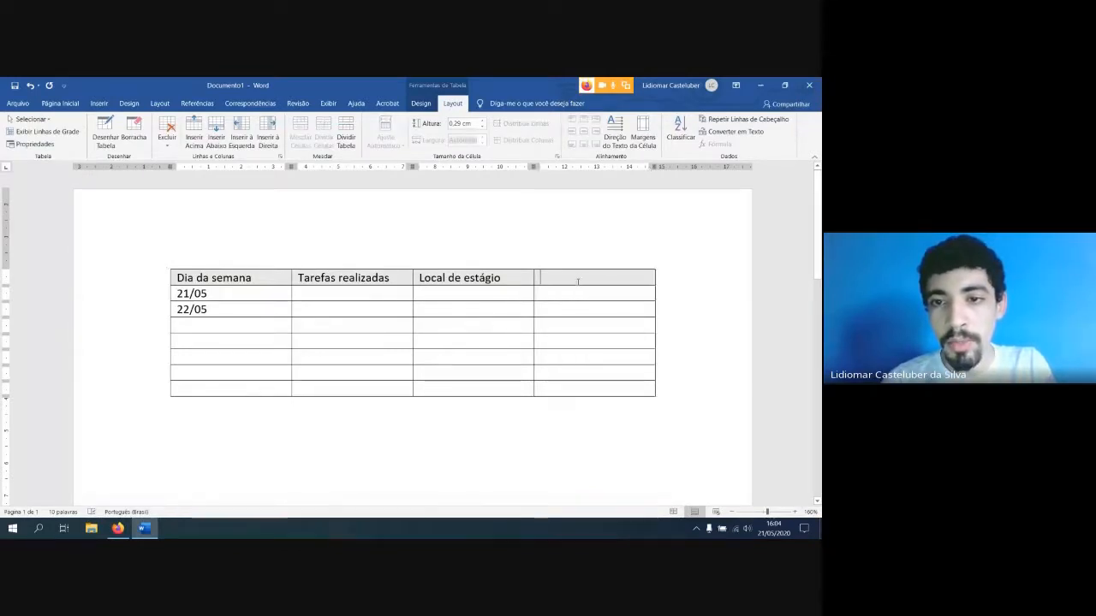
left_click(609, 285)
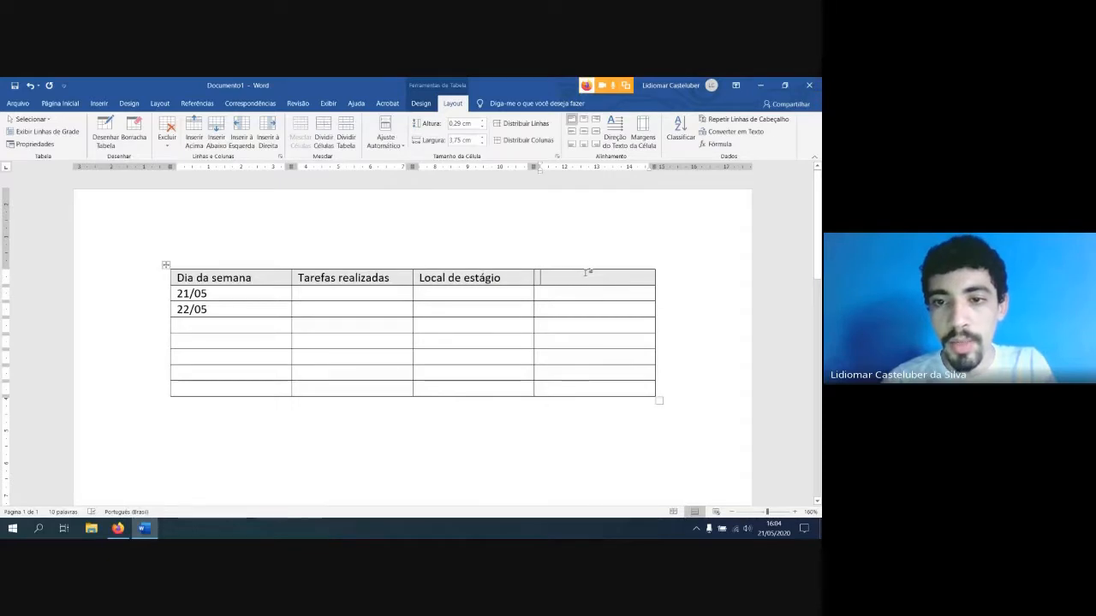
Select the last column, the fifth row and a single "Local de estágio" cell directly in the table, without the Select command
left_click_drag(593, 274, 596, 362)
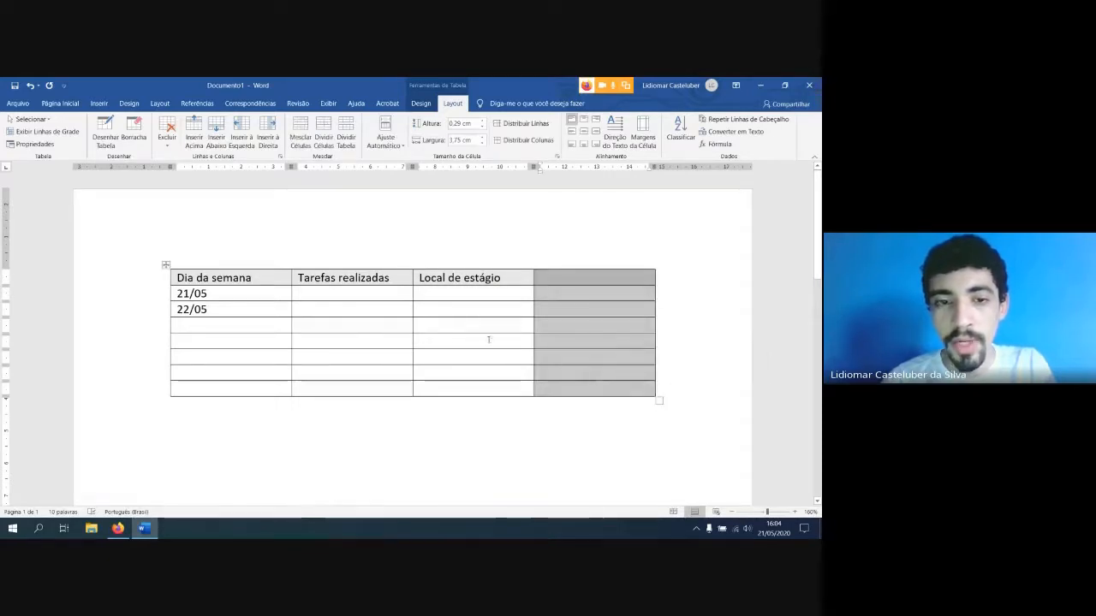
left_click_drag(213, 345, 599, 341)
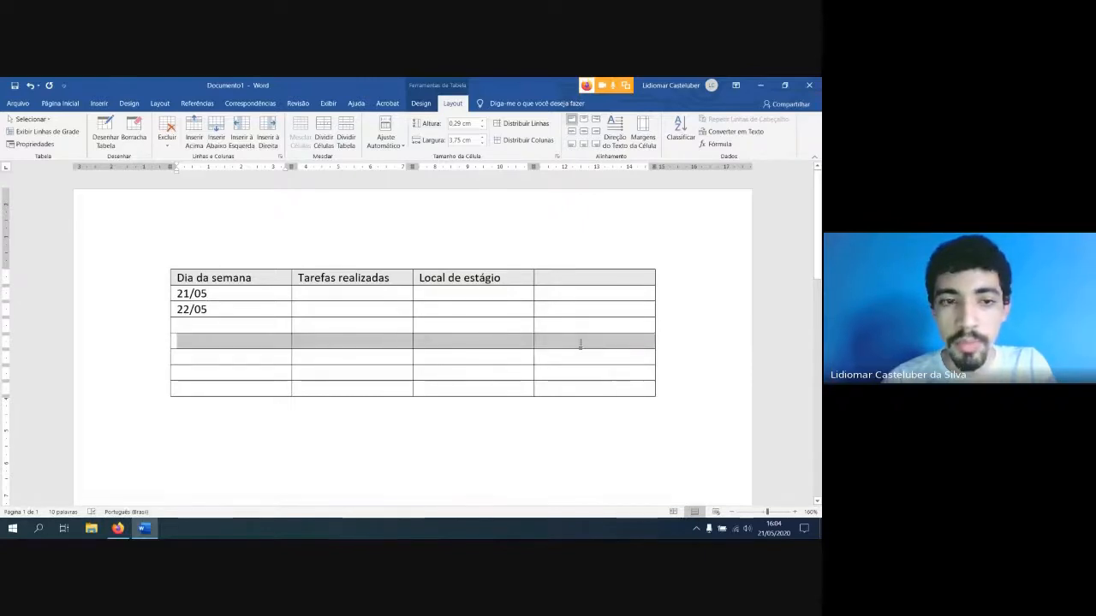
left_click(435, 358)
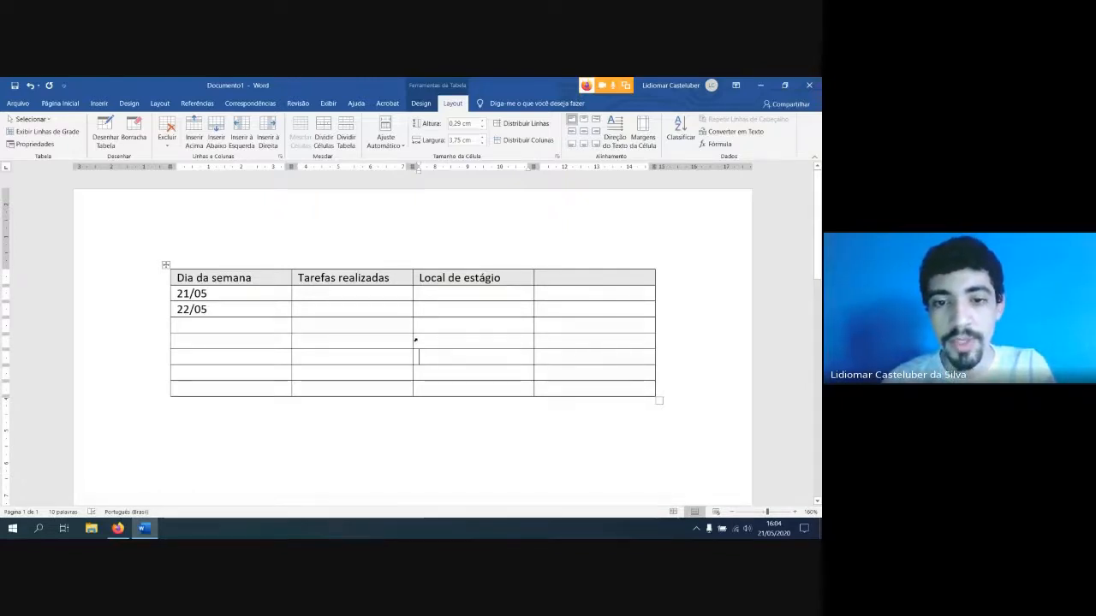
left_click(415, 339)
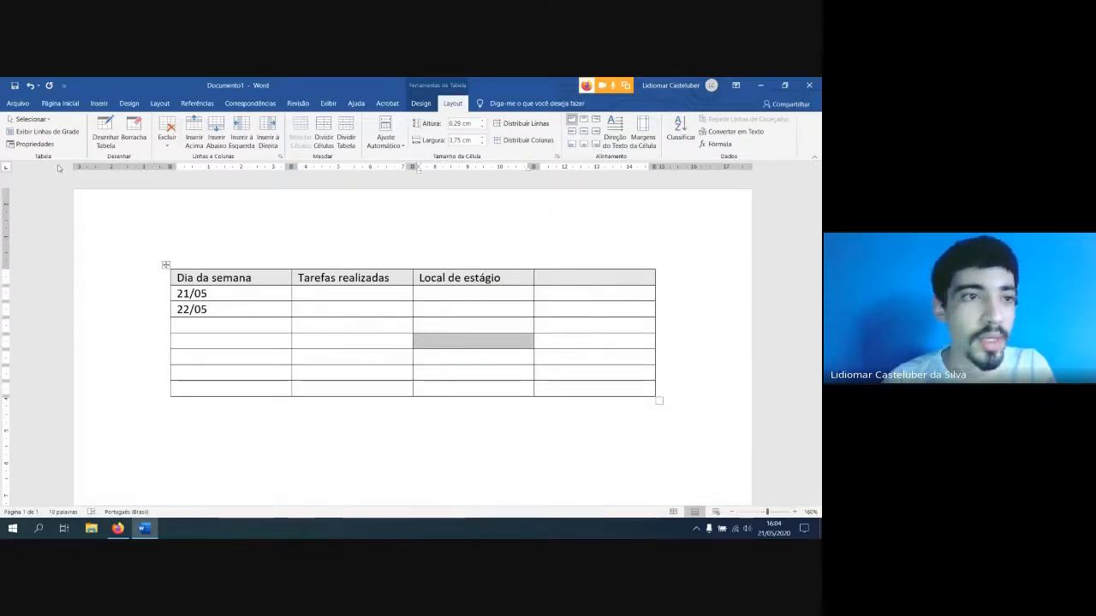
Select the whole table both by its move handle and across all its cells, and clear the selection
left_click(38, 120)
left_click(41, 122)
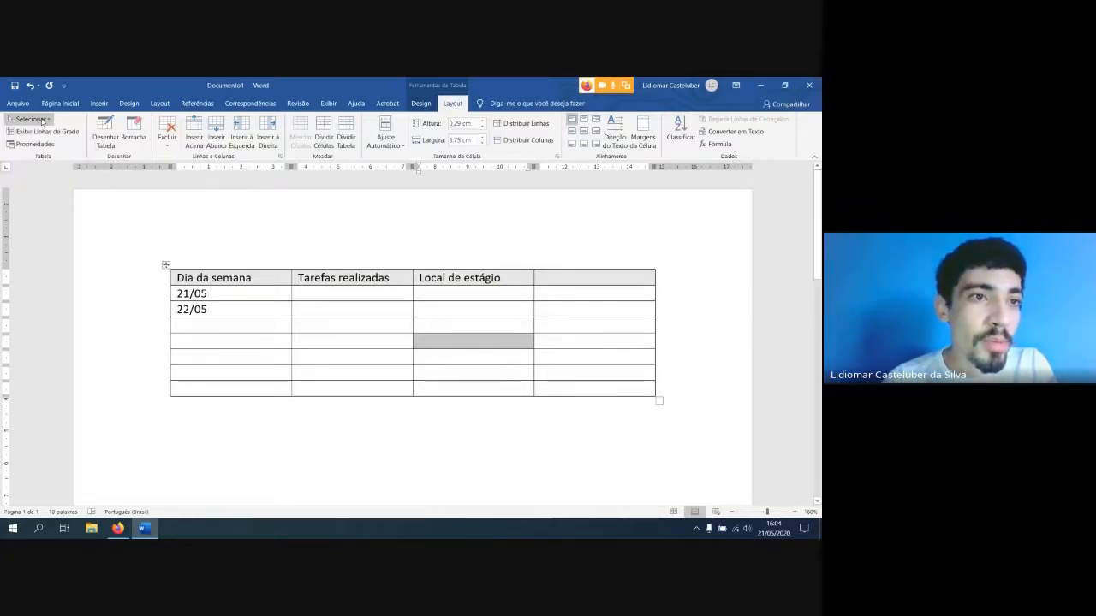
left_click(260, 298)
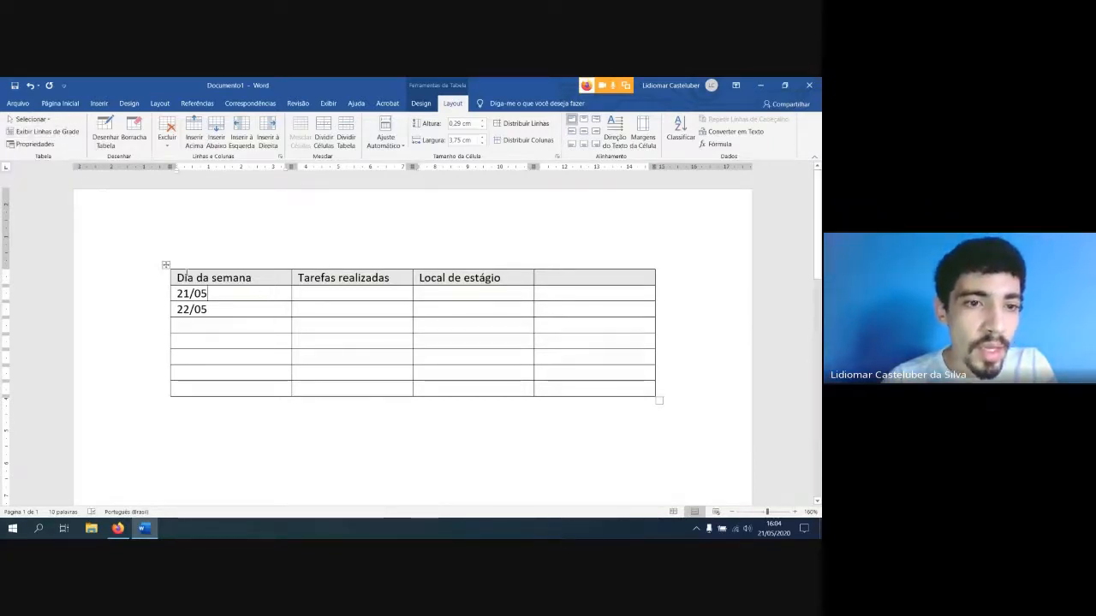
left_click(162, 266)
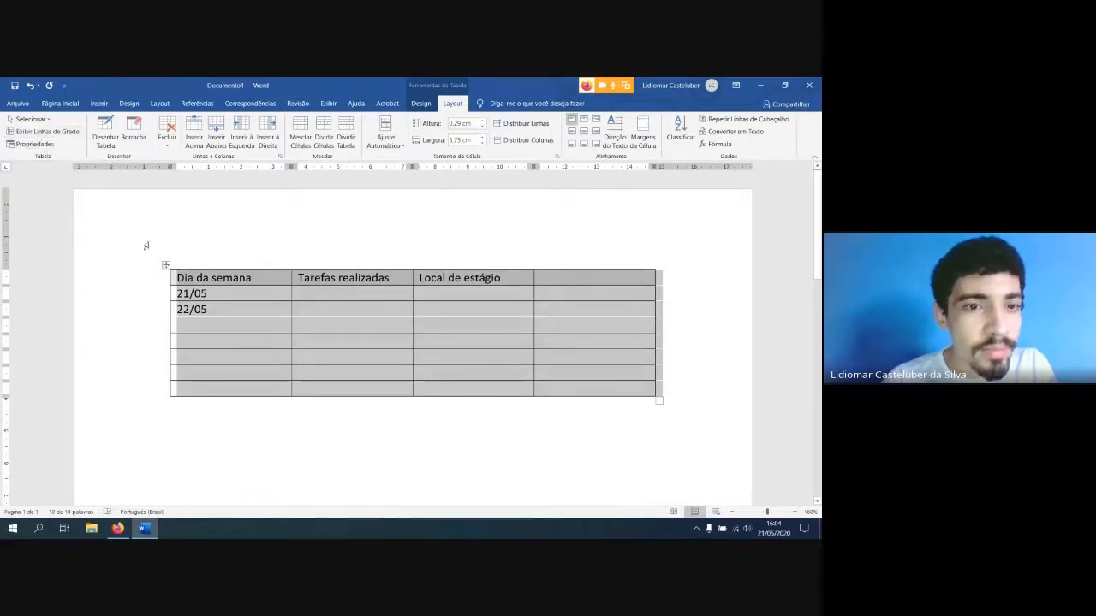
left_click_drag(181, 278, 655, 393)
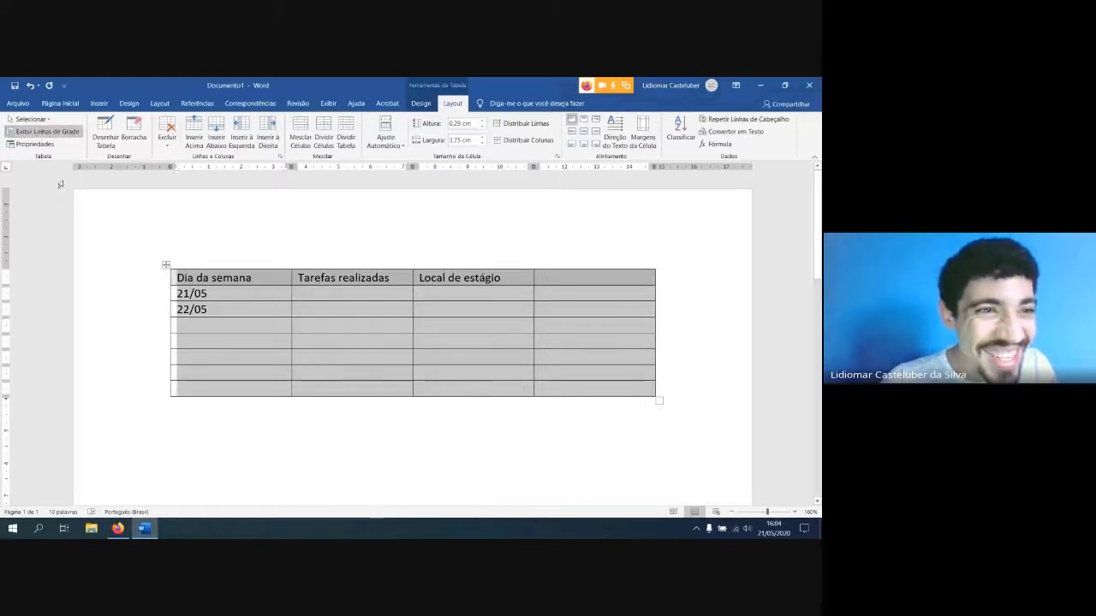
left_click(210, 291)
left_click(318, 294)
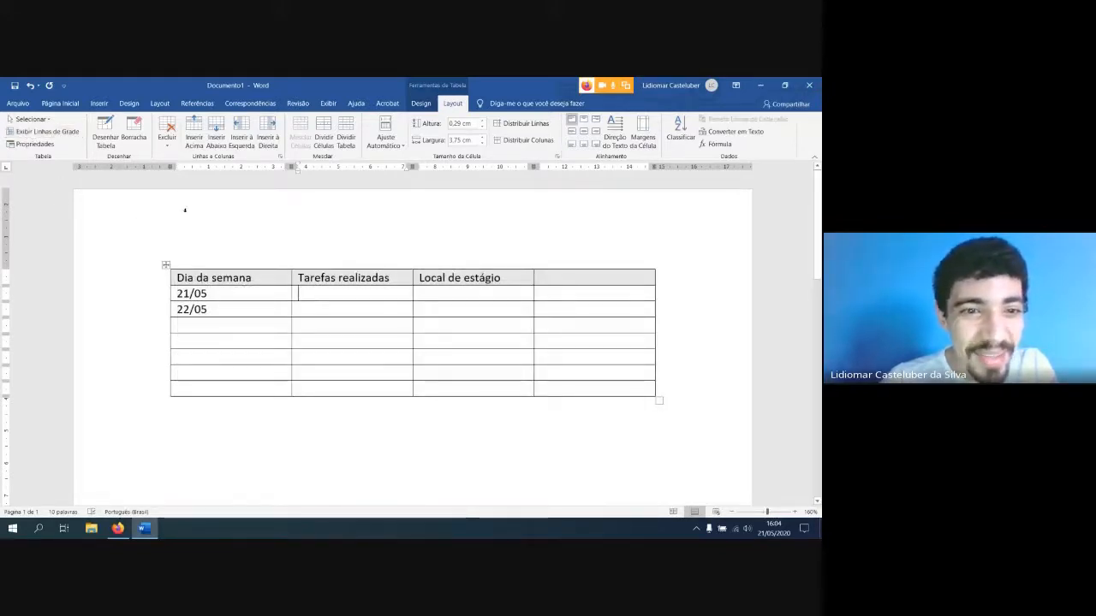
Remove all borders from the whole table with the Sem Borda option
left_click(165, 264)
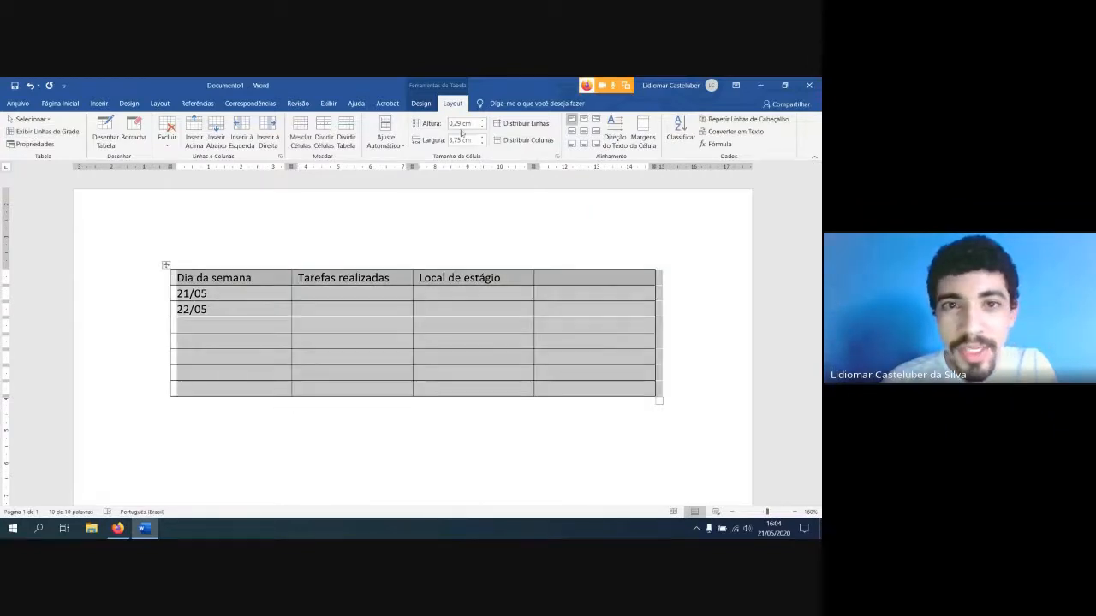
left_click(390, 103)
left_click(421, 104)
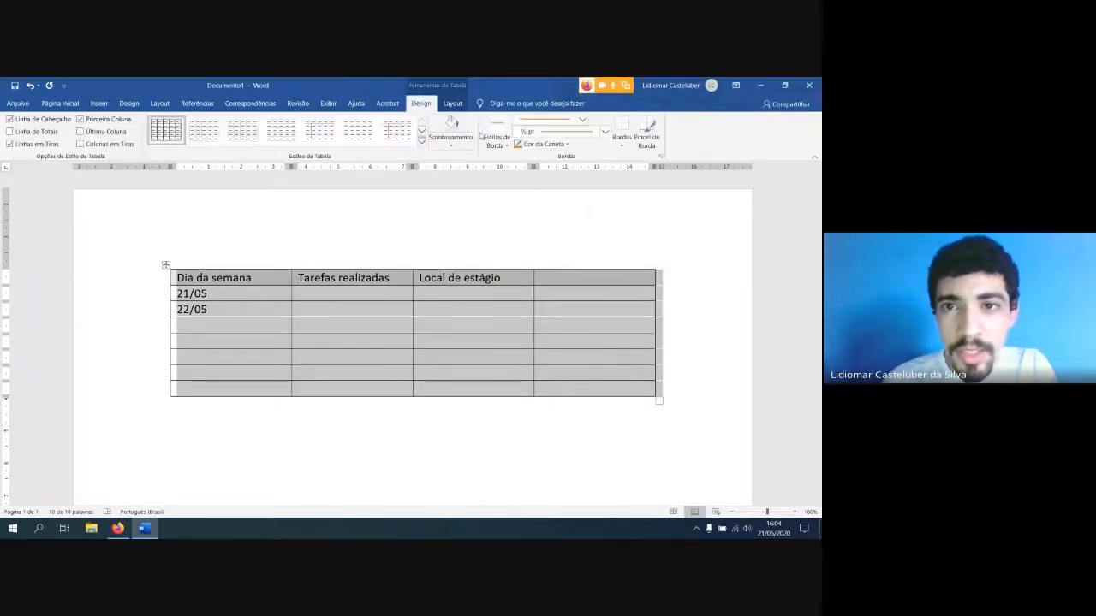
left_click(621, 144)
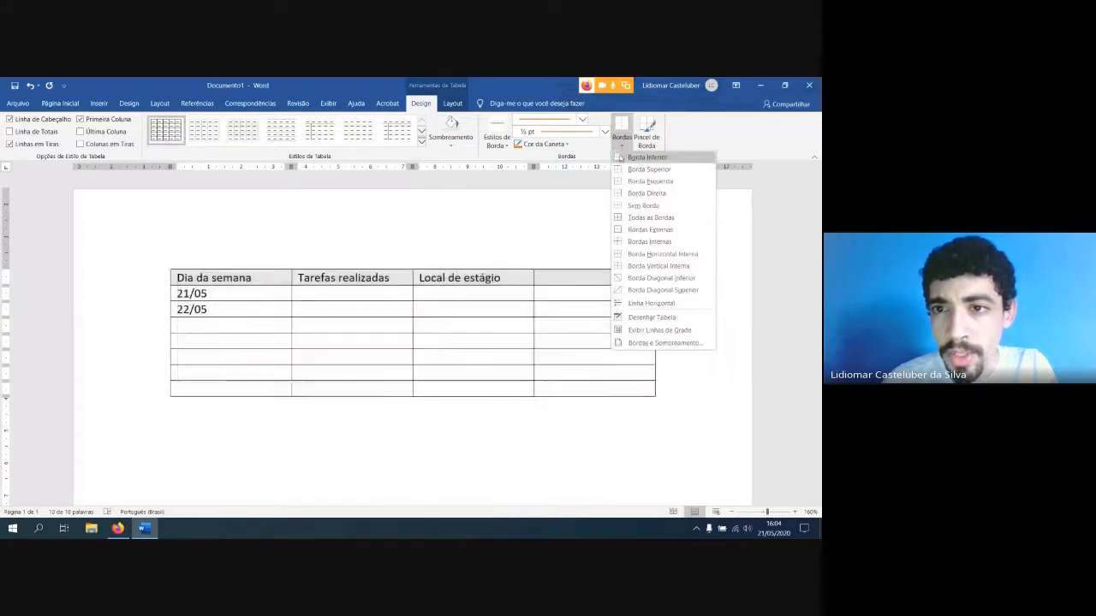
left_click(631, 206)
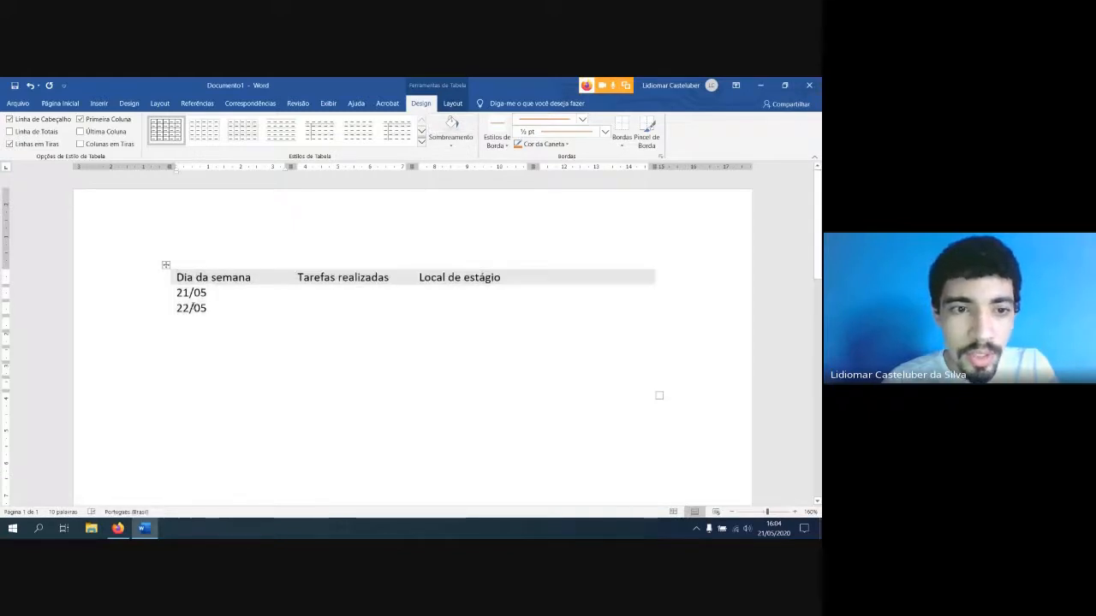
Shade the 22/05 row and the fifth row of the table light blue, and clear the selection
mouse_move(178, 308)
left_mouse_down()
mouse_move(572, 310)
mouse_move(585, 299)
mouse_move(585, 308)
mouse_move(235, 298)
mouse_move(234, 310)
left_mouse_up()
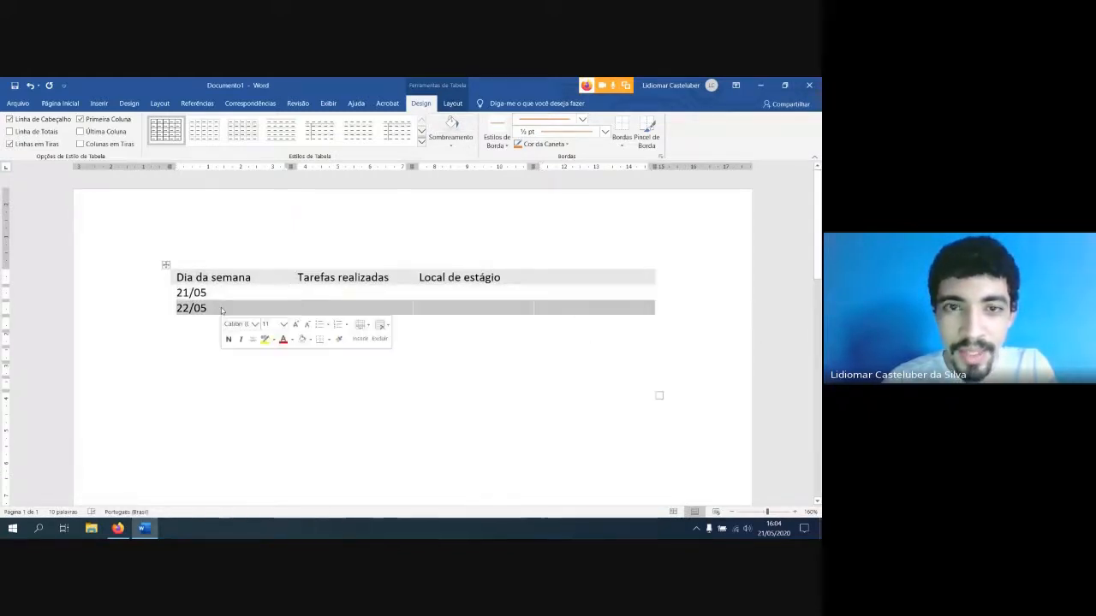
left_click(462, 148)
left_click(466, 179)
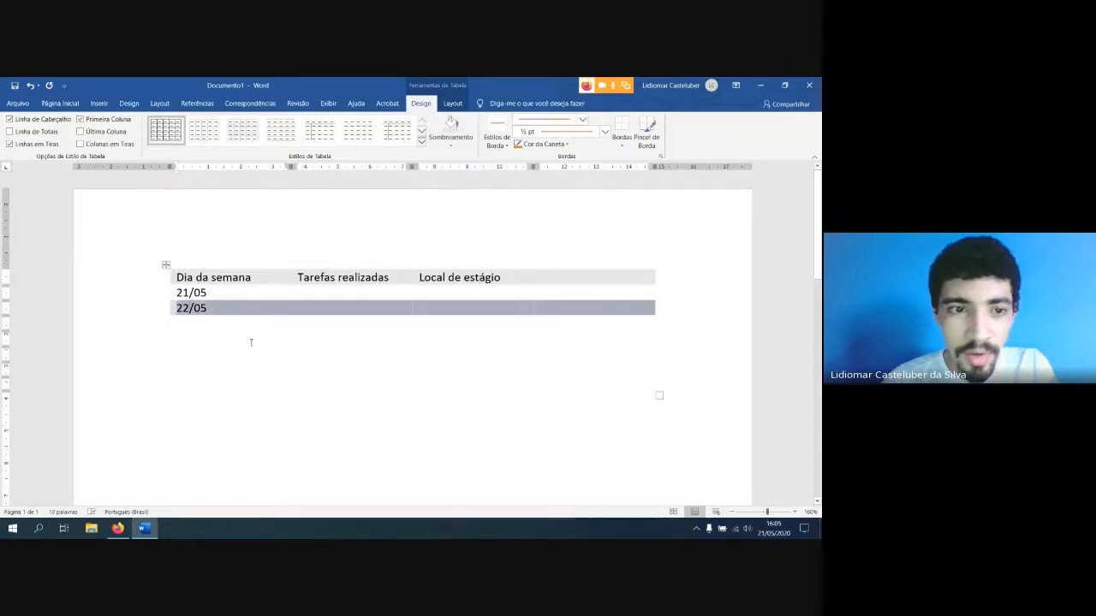
left_click(178, 338)
left_click_drag(178, 338, 655, 338)
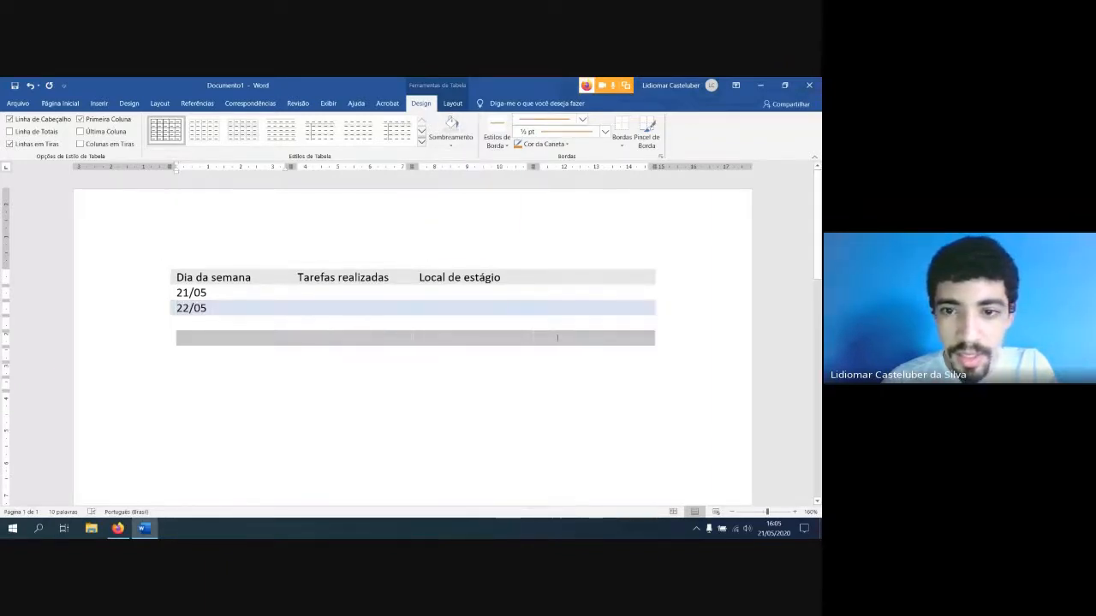
left_click(449, 124)
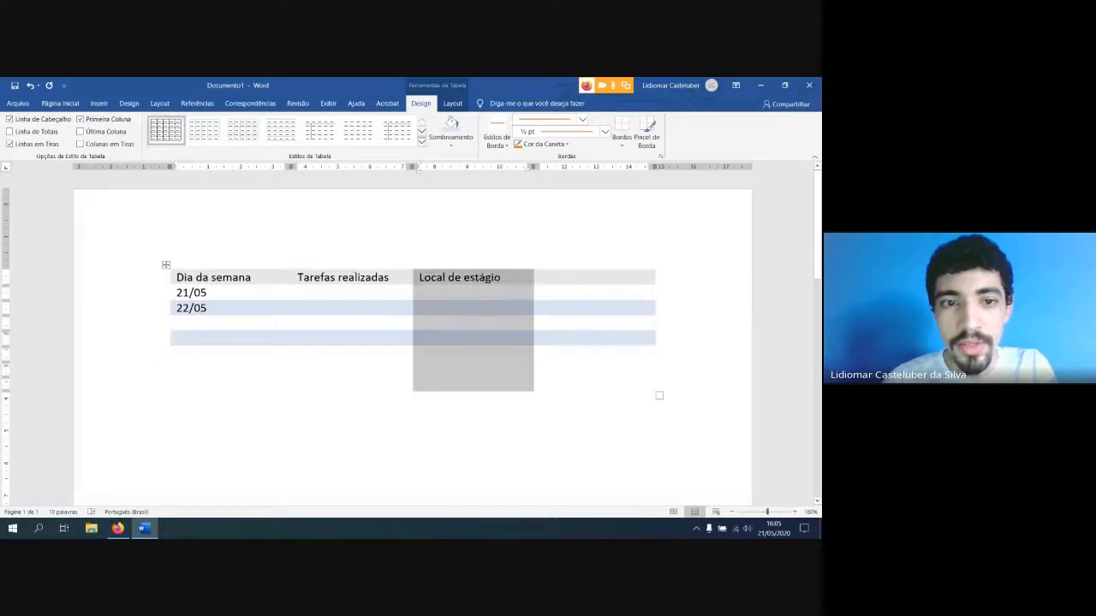
left_click(292, 285)
left_click(251, 292)
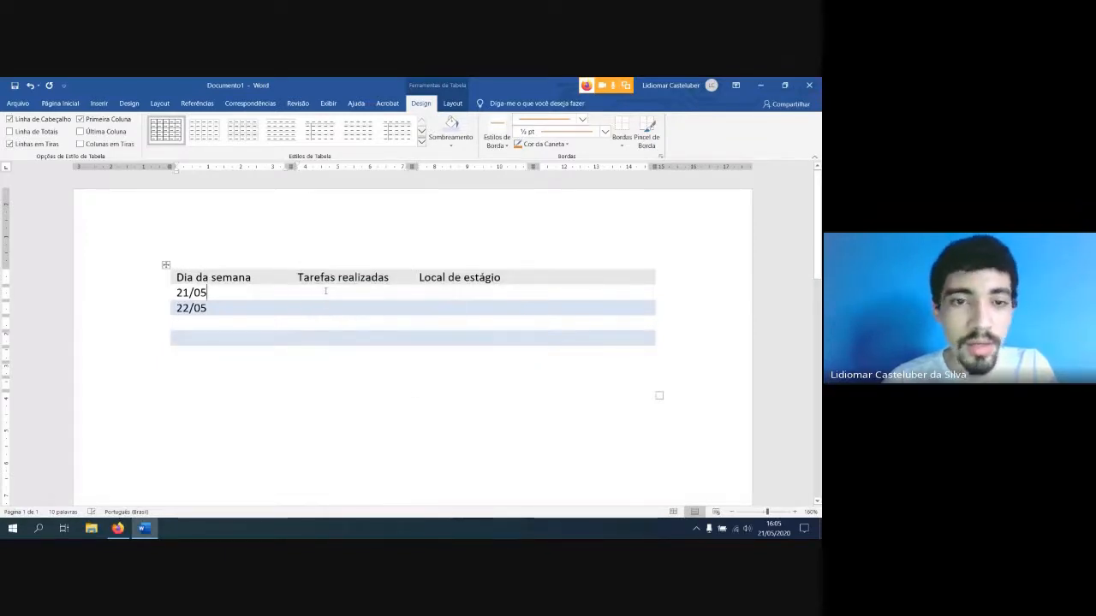
Show the gridlines of the borderless table with Exibir Linhas de Grade and place the cursor under "Tarefas realizadas" in the 21/05 row
left_click(166, 266)
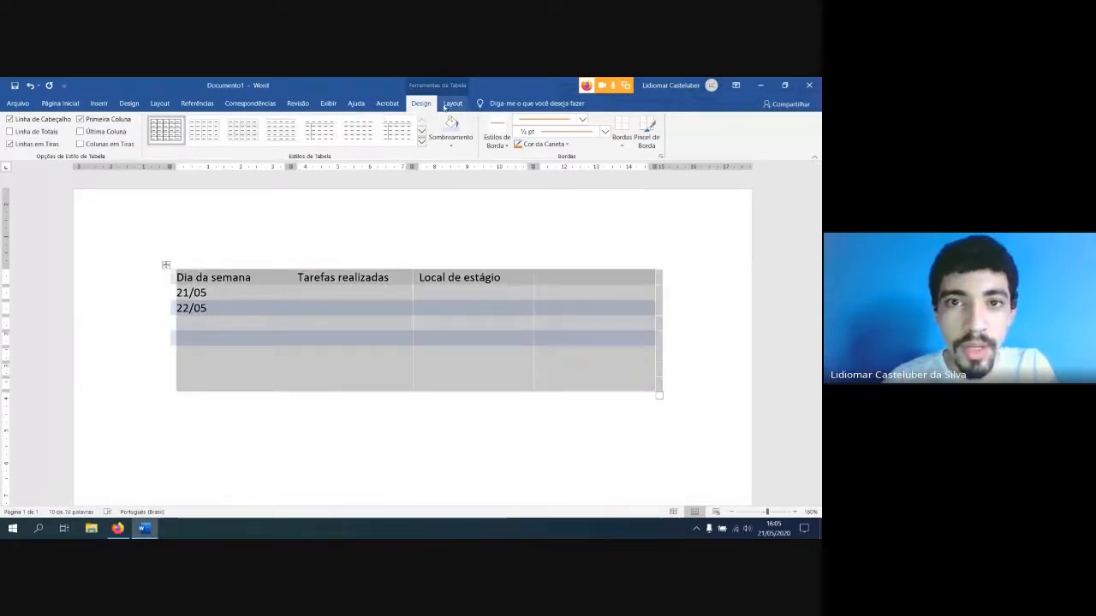
left_click(452, 104)
left_click(33, 136)
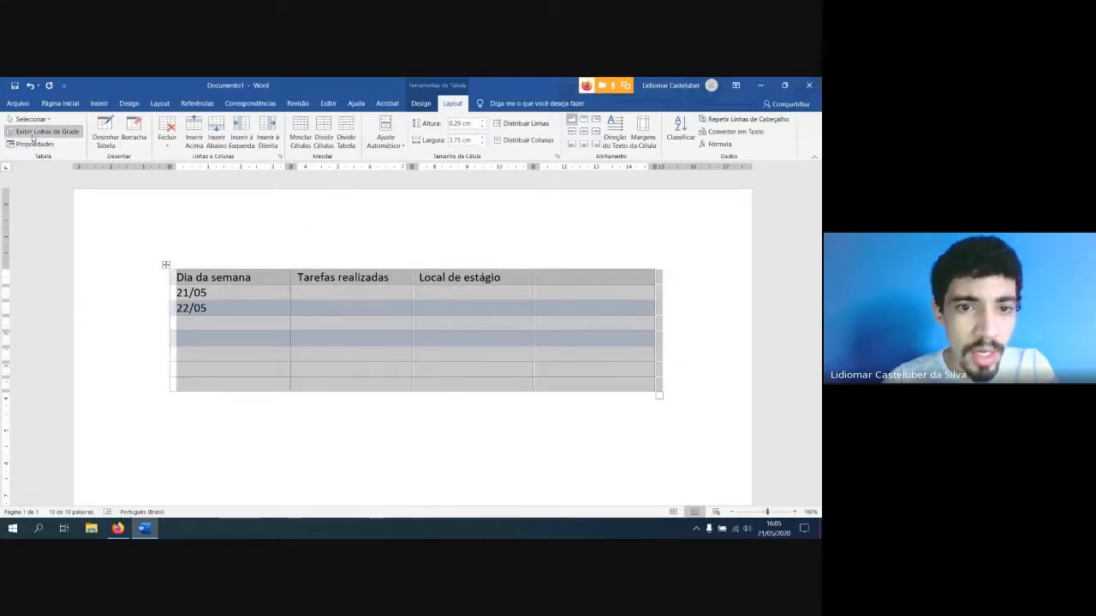
left_click(360, 321)
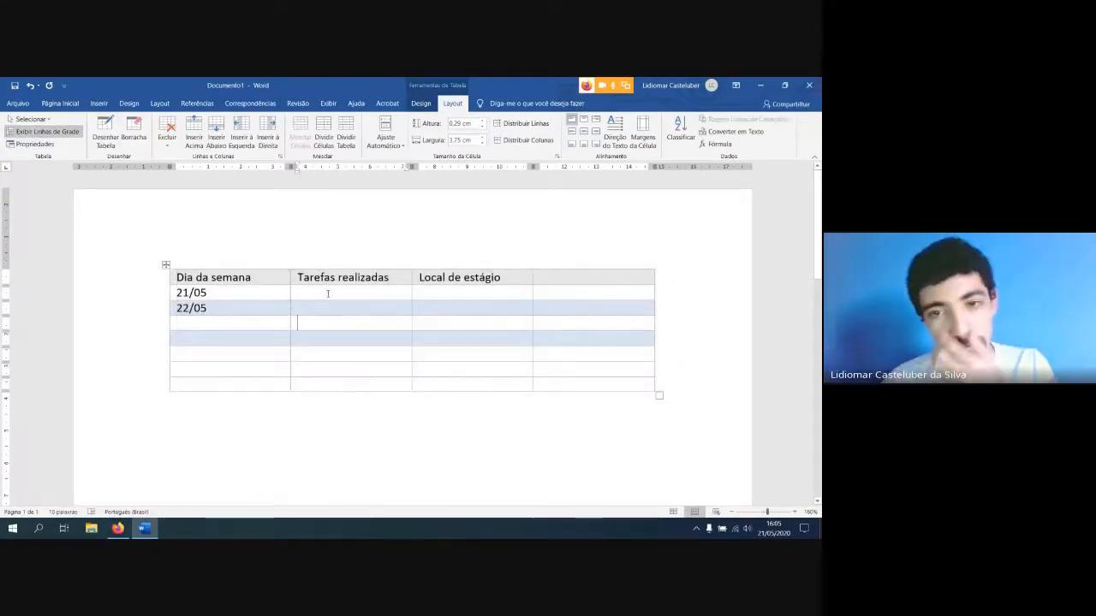
scroll(319, 304, "up", 5, "ctrl")
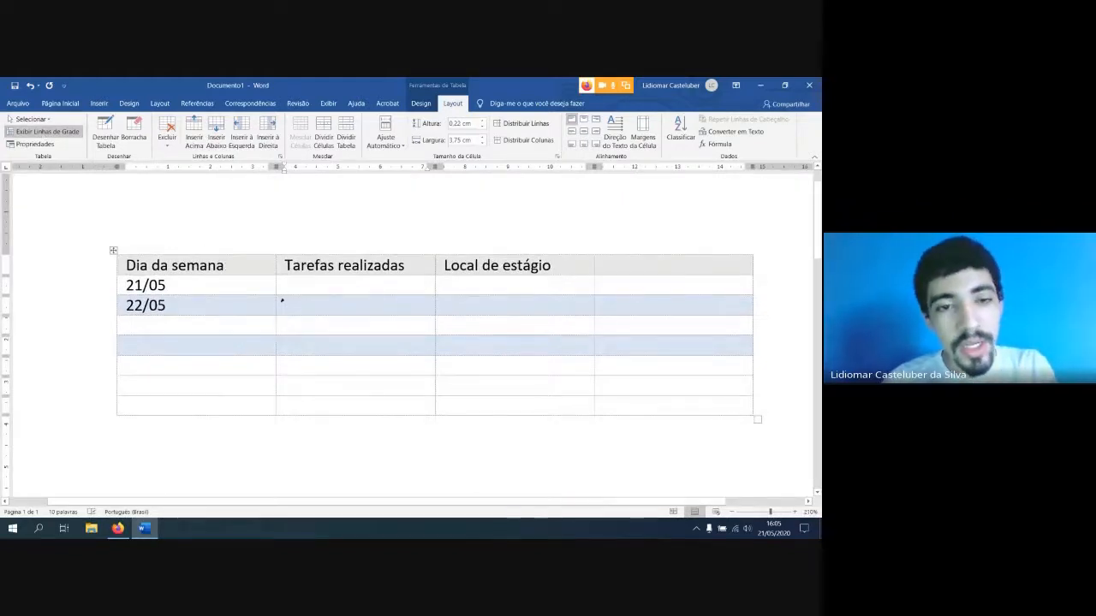
left_click(283, 287)
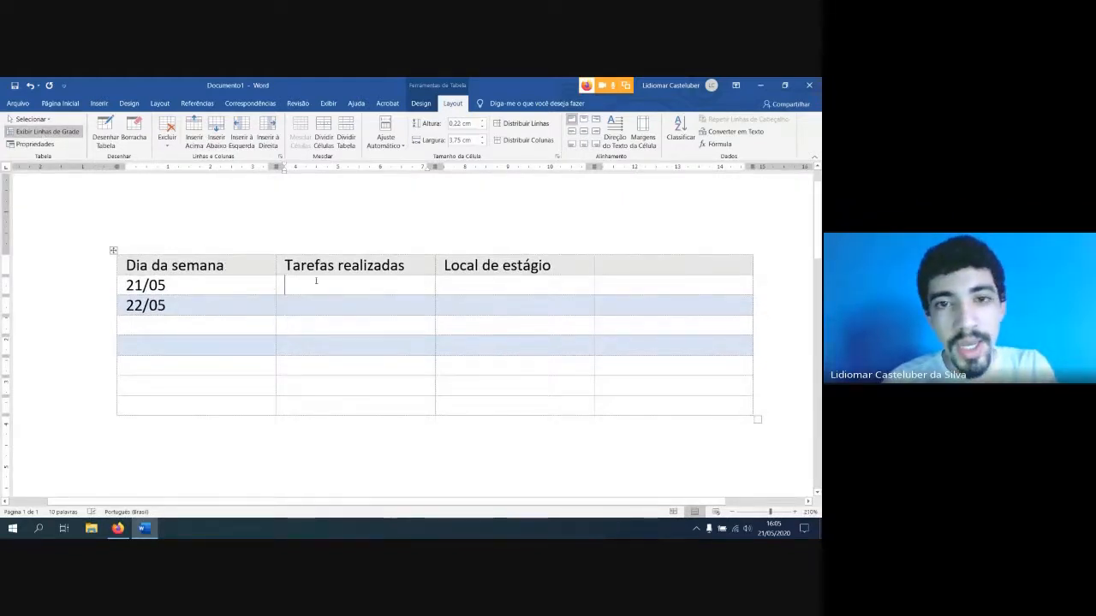
Choose the thin black ½ pt single-line theme border style and leave the border painter without applying any border
left_click(421, 103)
left_click(495, 144)
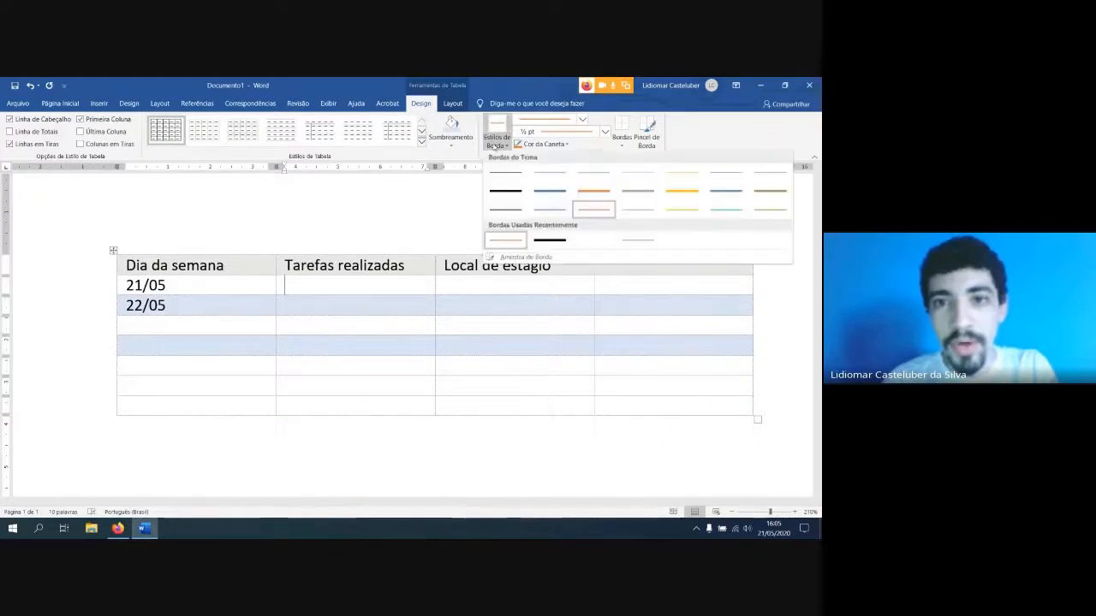
left_click(504, 173)
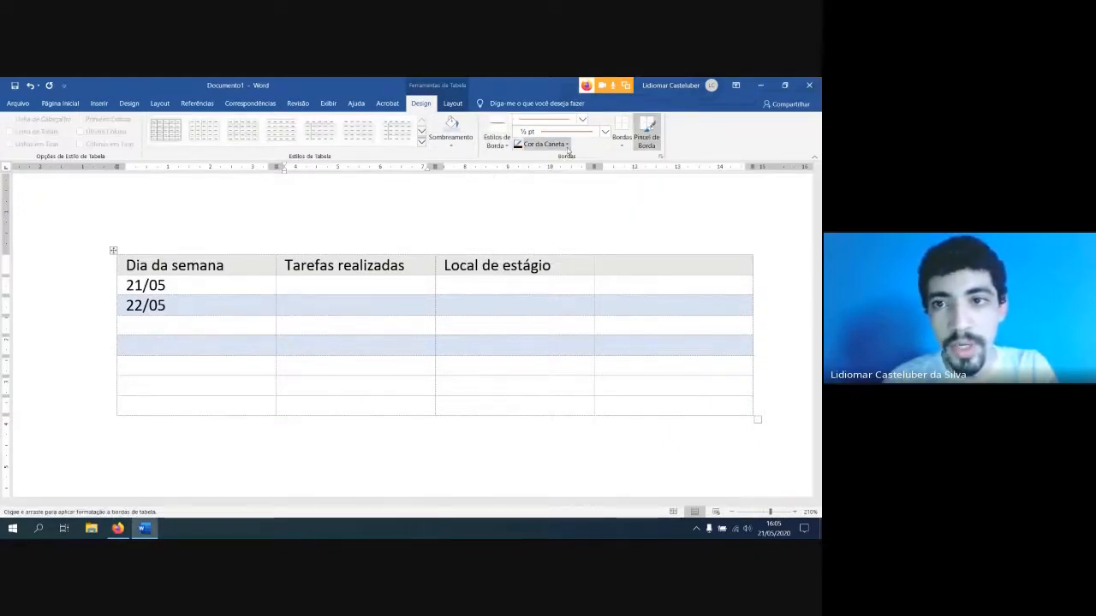
key("Escape")
left_click(622, 143)
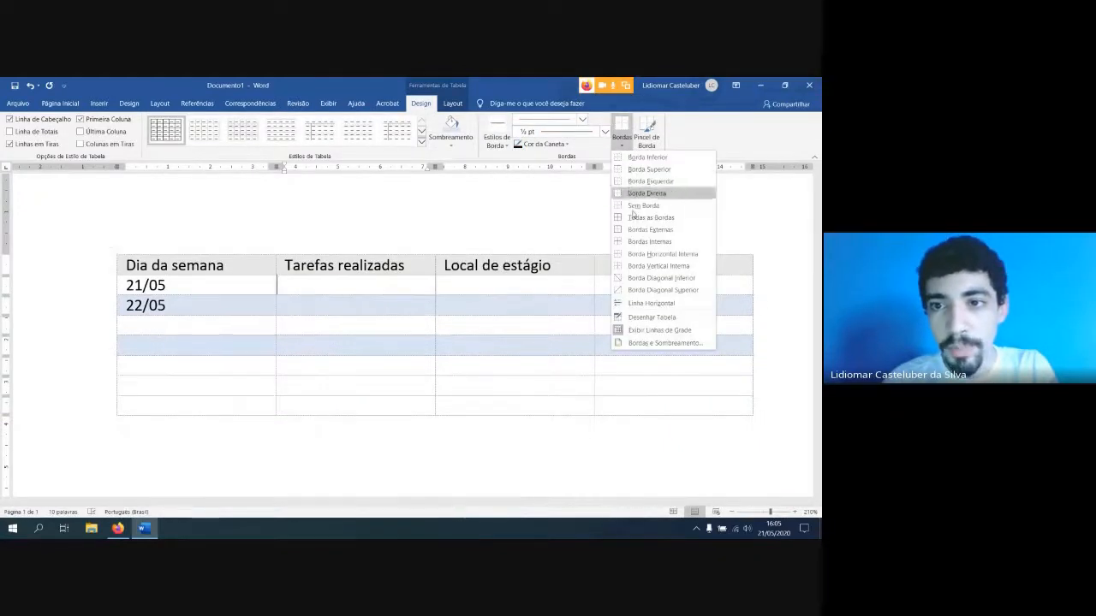
left_click(417, 283)
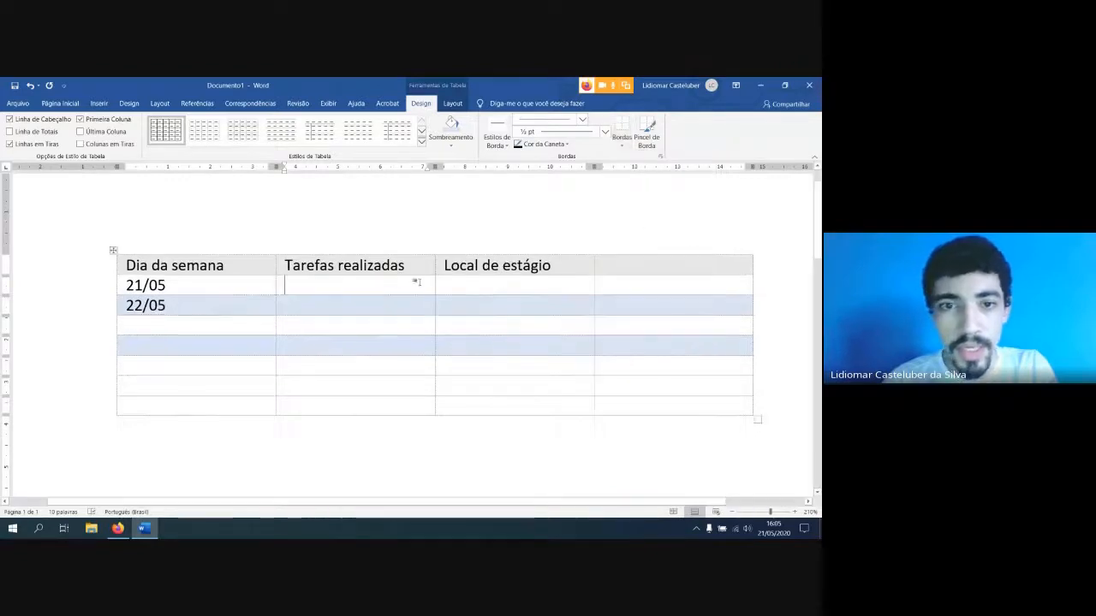
Toggle the table gridlines off and back on to compare the table with and without them
left_click(460, 106)
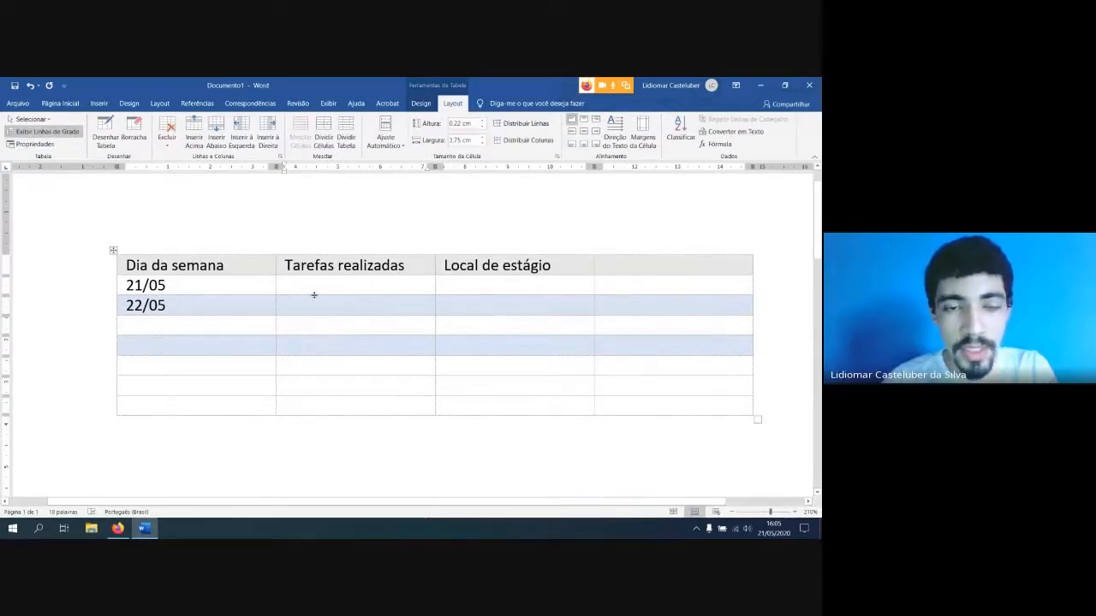
left_click(49, 133)
left_click(49, 133)
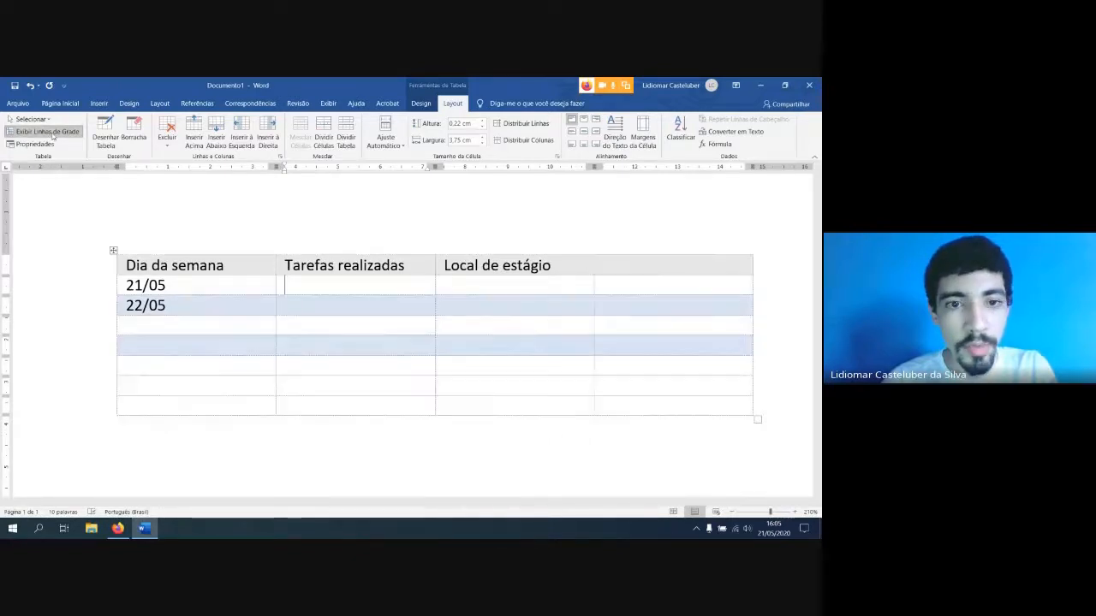
left_click(49, 132)
left_click(48, 133)
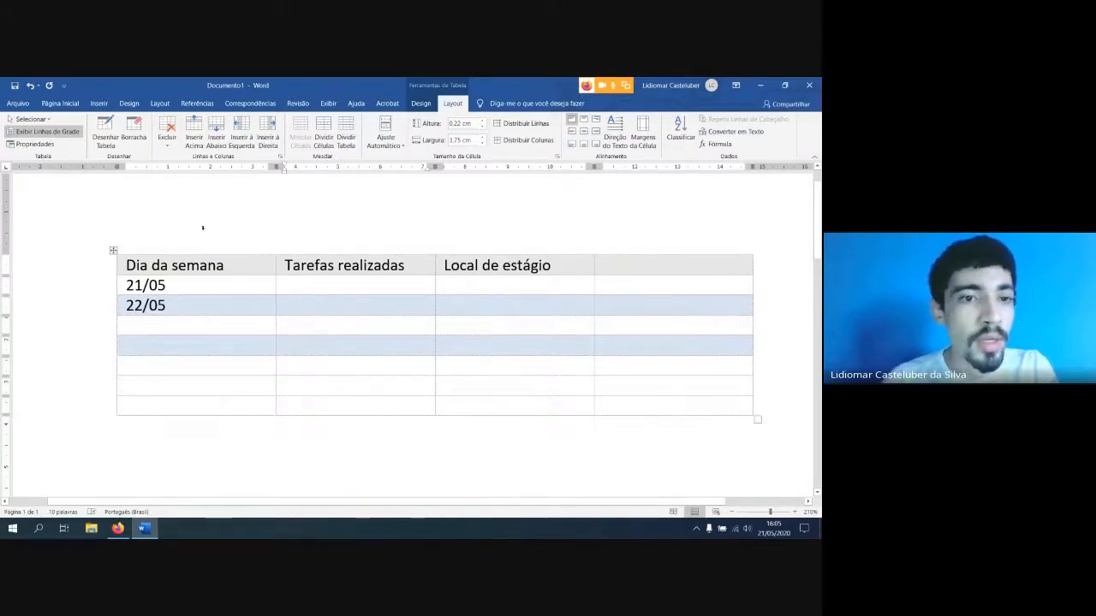
Examine the table, row, column, cell and alt text settings in the whole table's properties, and close them without changes
left_click(112, 250)
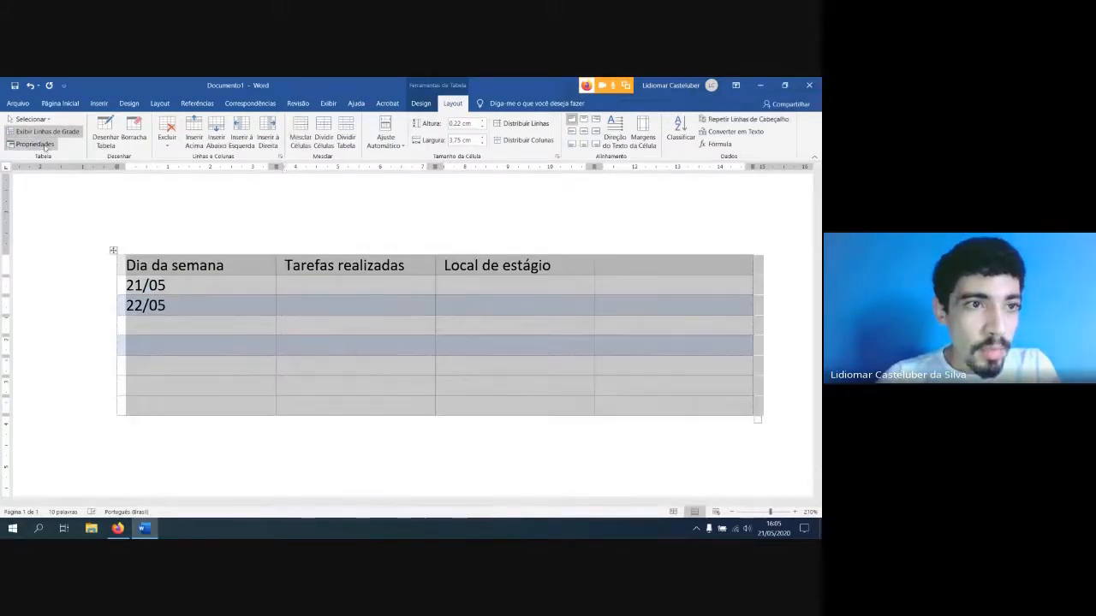
left_click(43, 146)
left_click(340, 193)
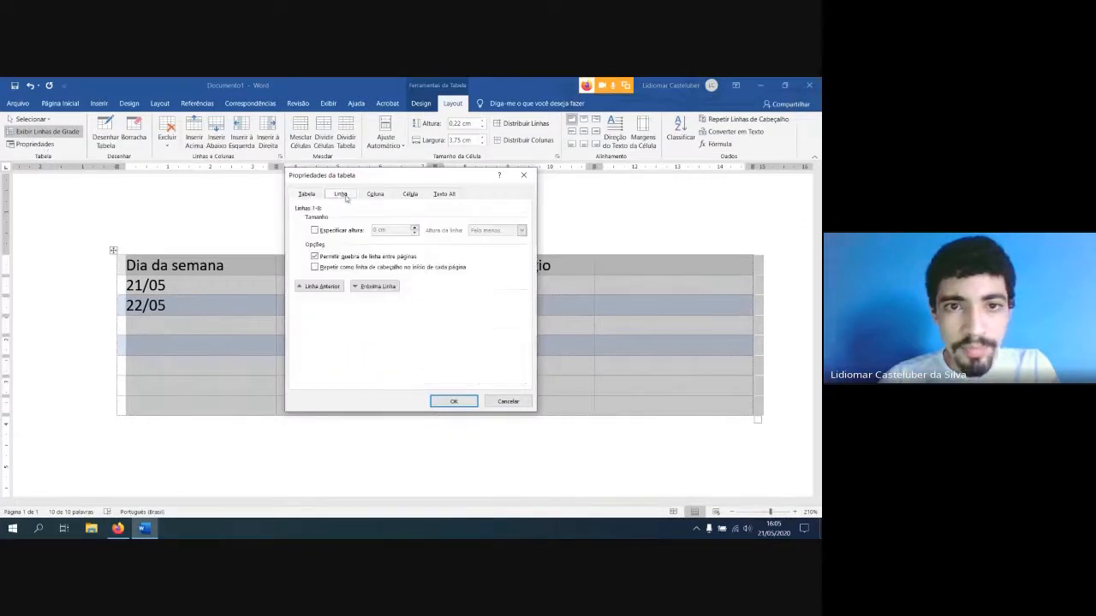
left_click(375, 194)
left_click(410, 193)
left_click(443, 194)
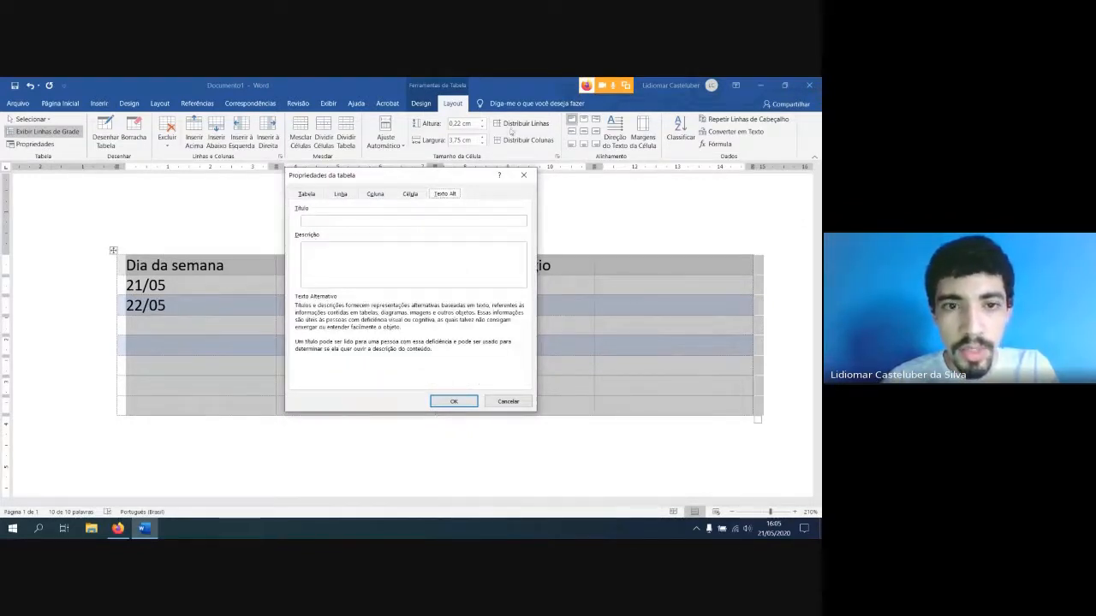
left_click(411, 193)
left_click(375, 194)
left_click(340, 194)
left_click(306, 194)
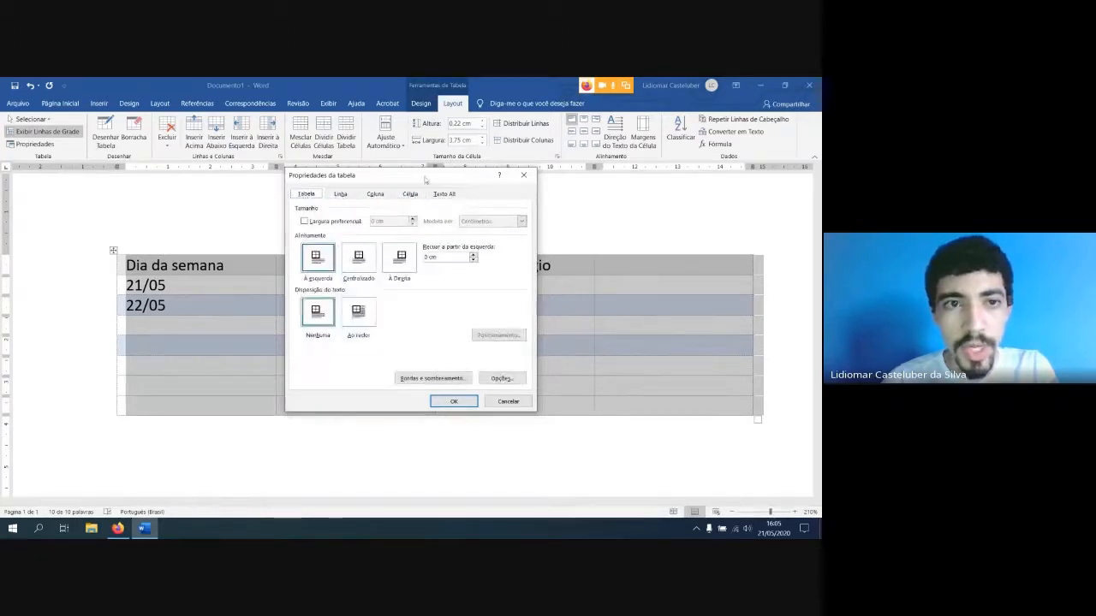
left_click(523, 175)
Examine the indent and spacing options in the paragraph settings for the selected table, and close them without changes
left_click(60, 104)
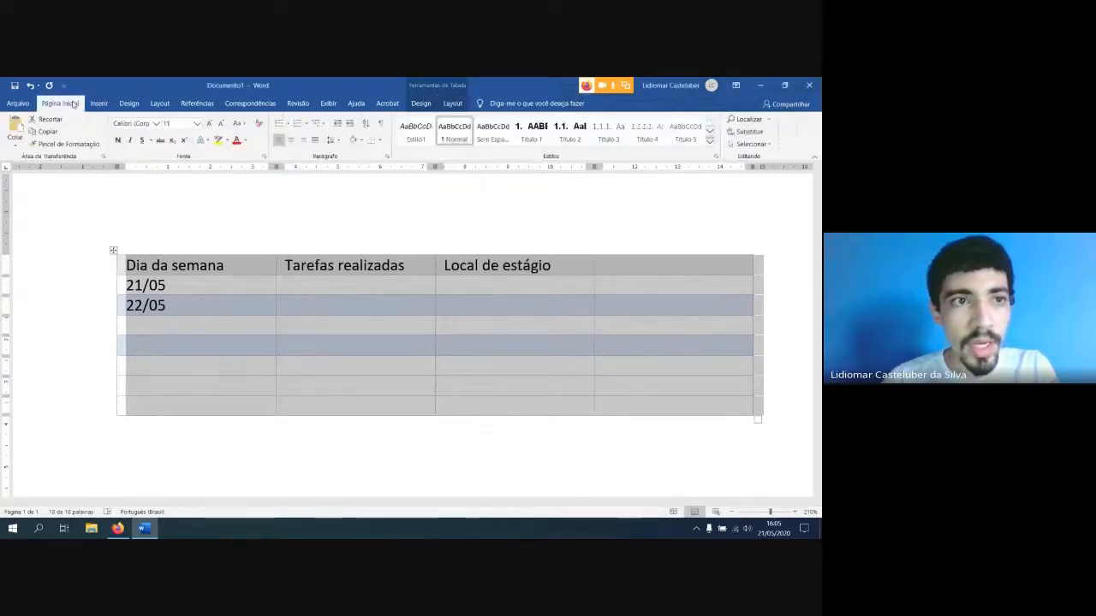
left_click(386, 159)
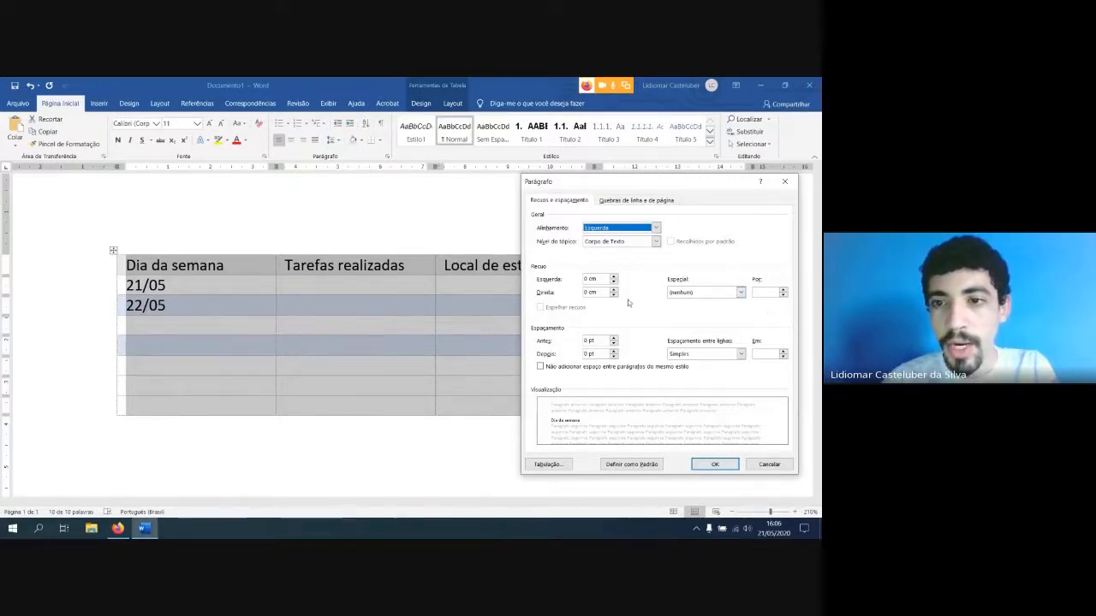
left_click(579, 202)
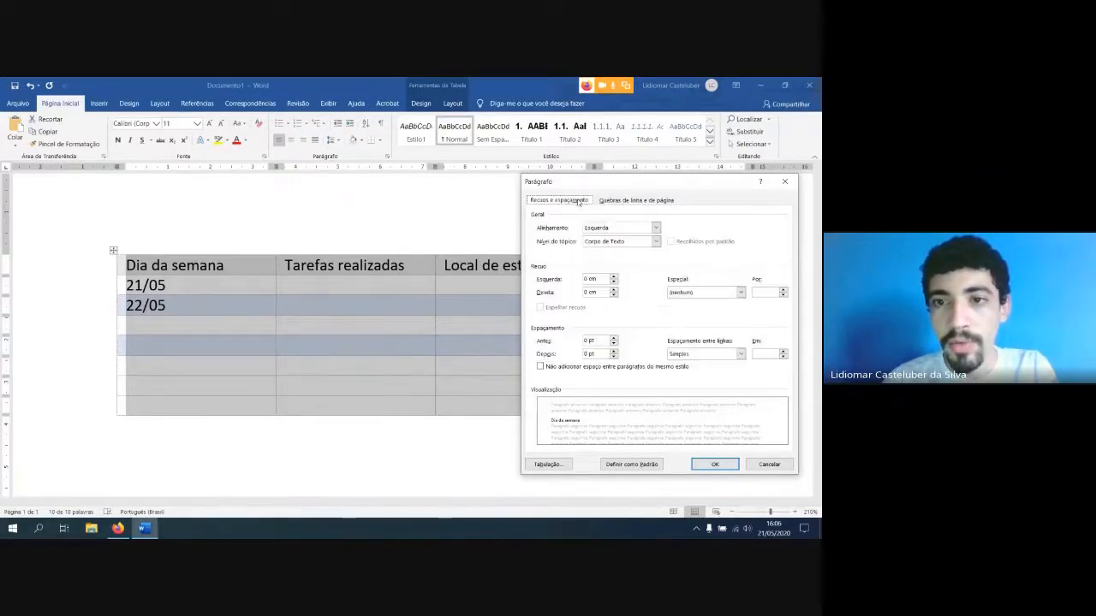
left_click(784, 181)
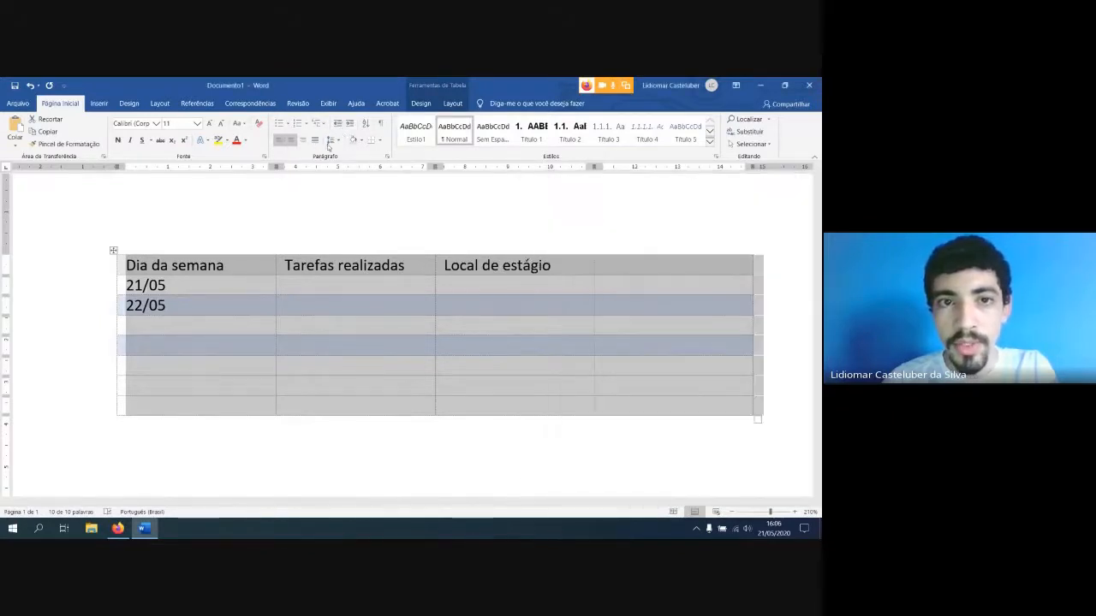
Review the size, alignment and text wrapping options in the table properties once more, close them and clear the table selection
left_click(420, 103)
left_click(452, 103)
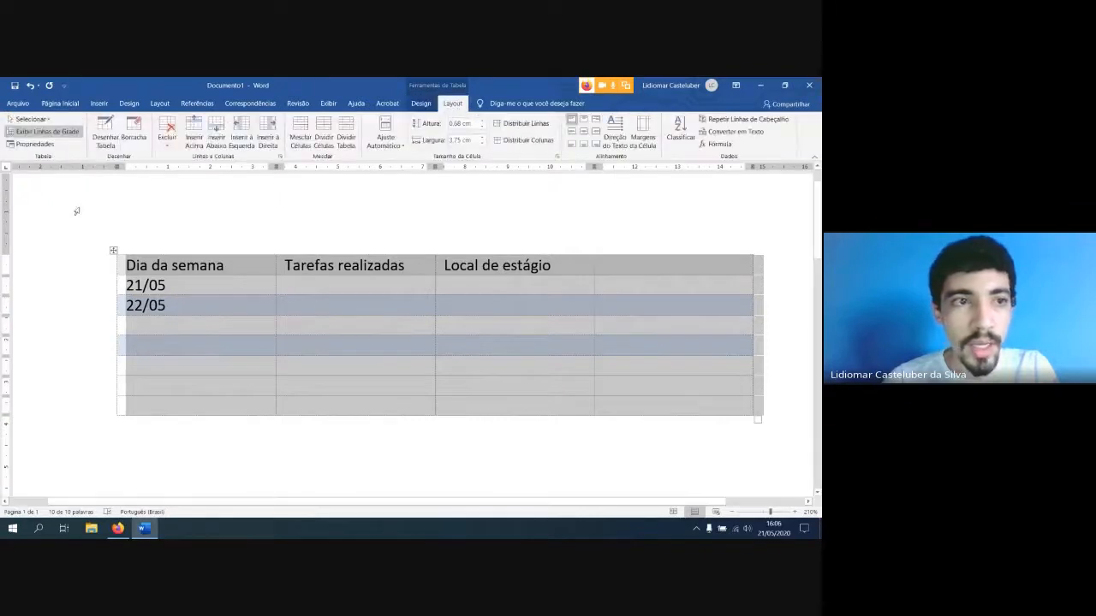
left_click(35, 144)
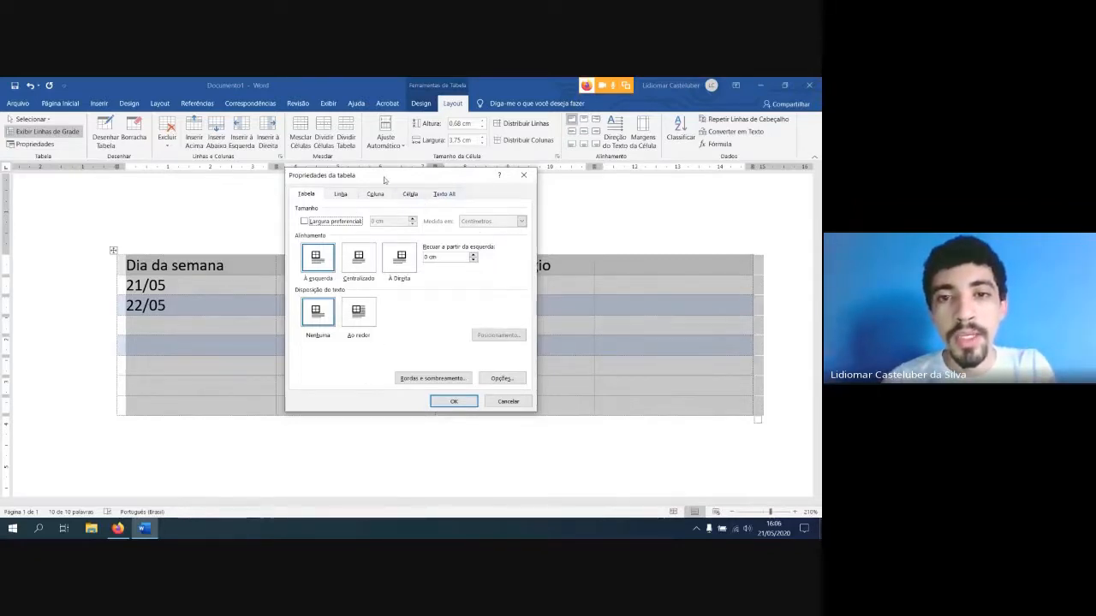
left_click(523, 174)
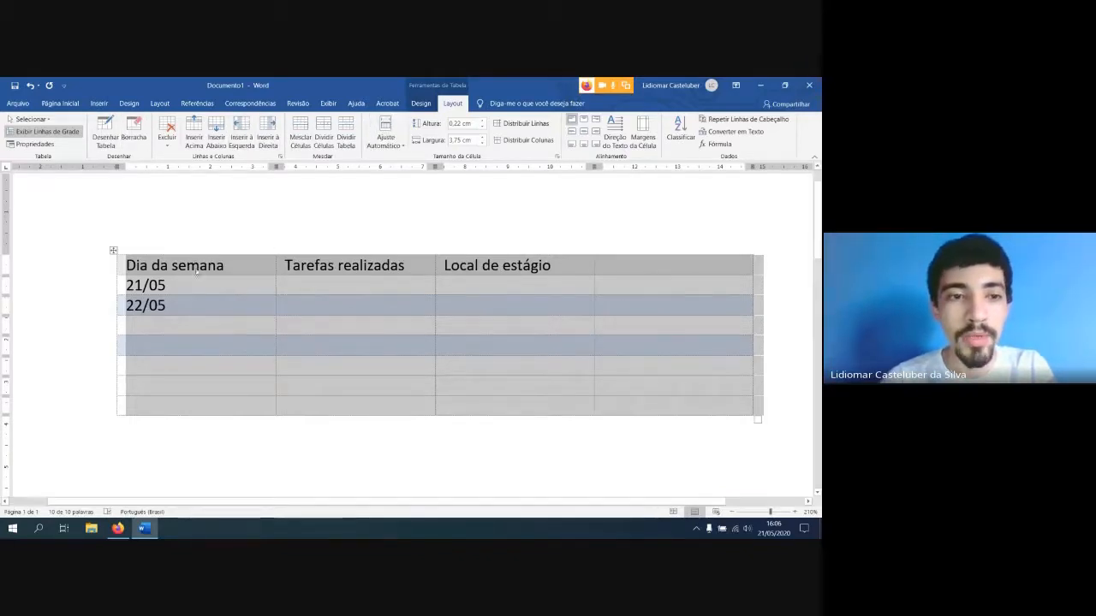
left_click(160, 266)
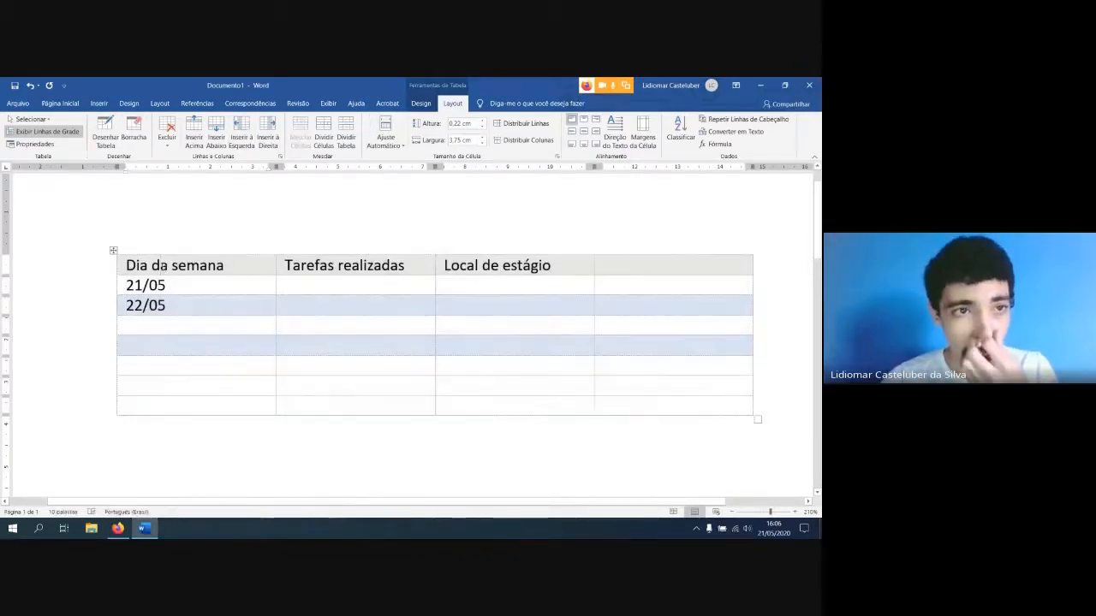
left_click(114, 250)
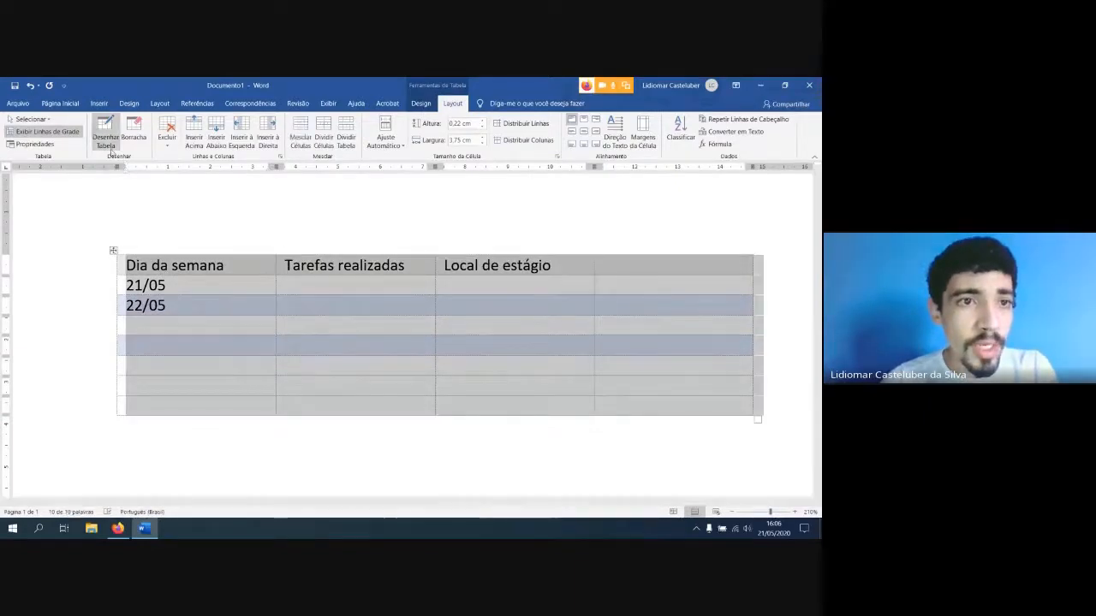
left_click(214, 288)
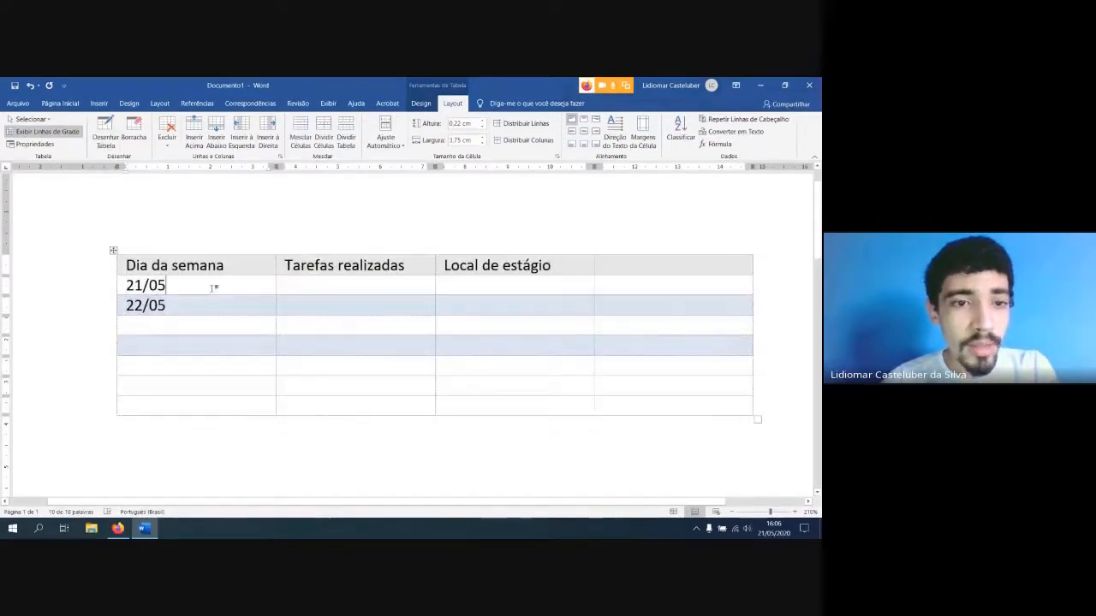
Look over the options for inserting a table, close them and place the cursor in the empty paragraph below the table
left_click(98, 102)
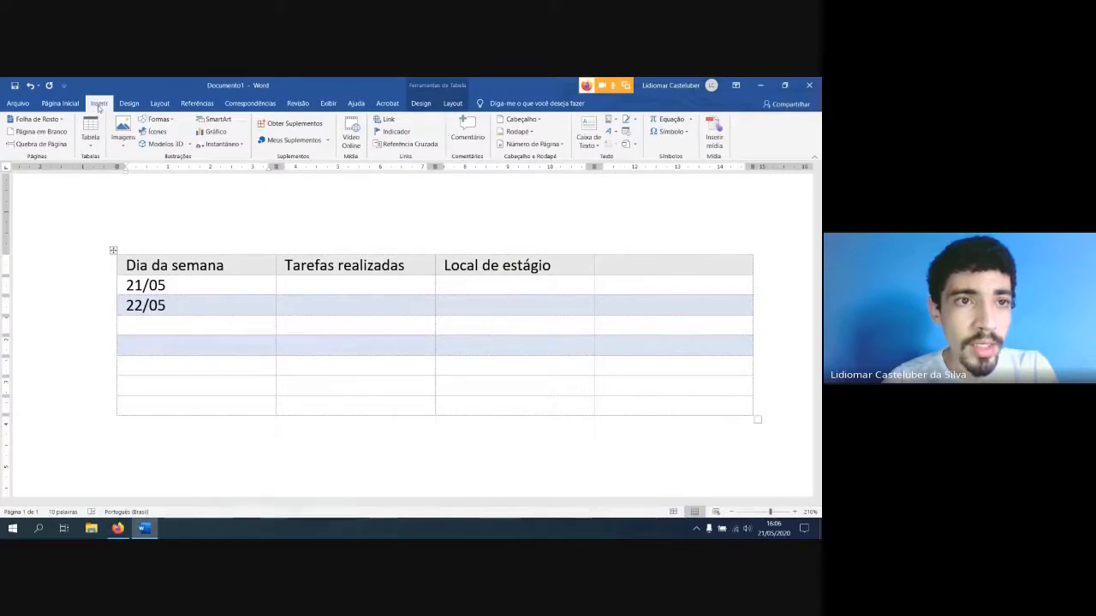
left_click(90, 135)
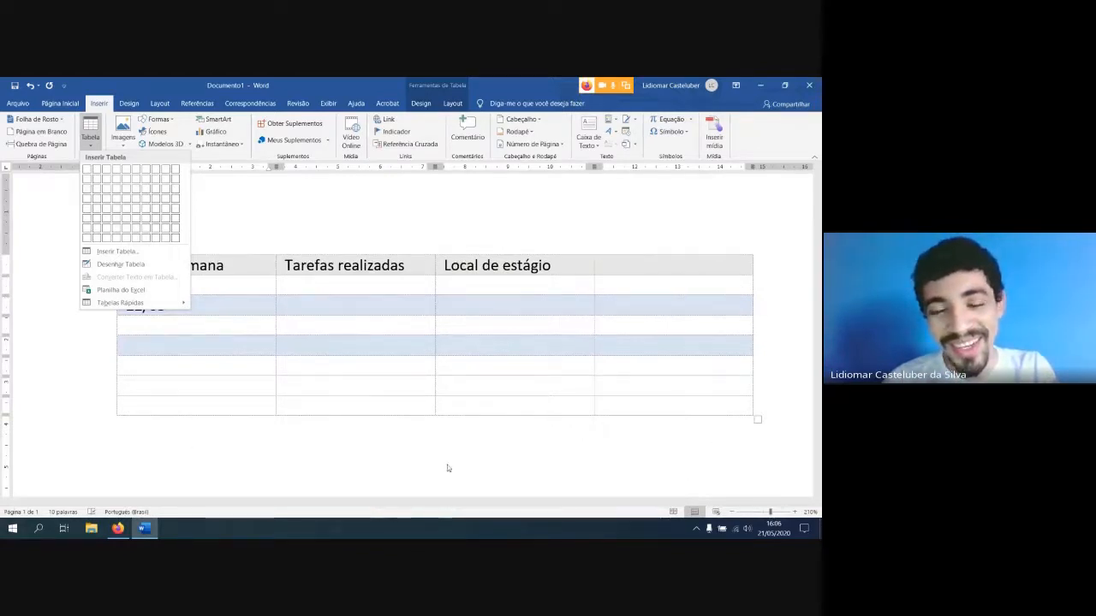
left_click(339, 438)
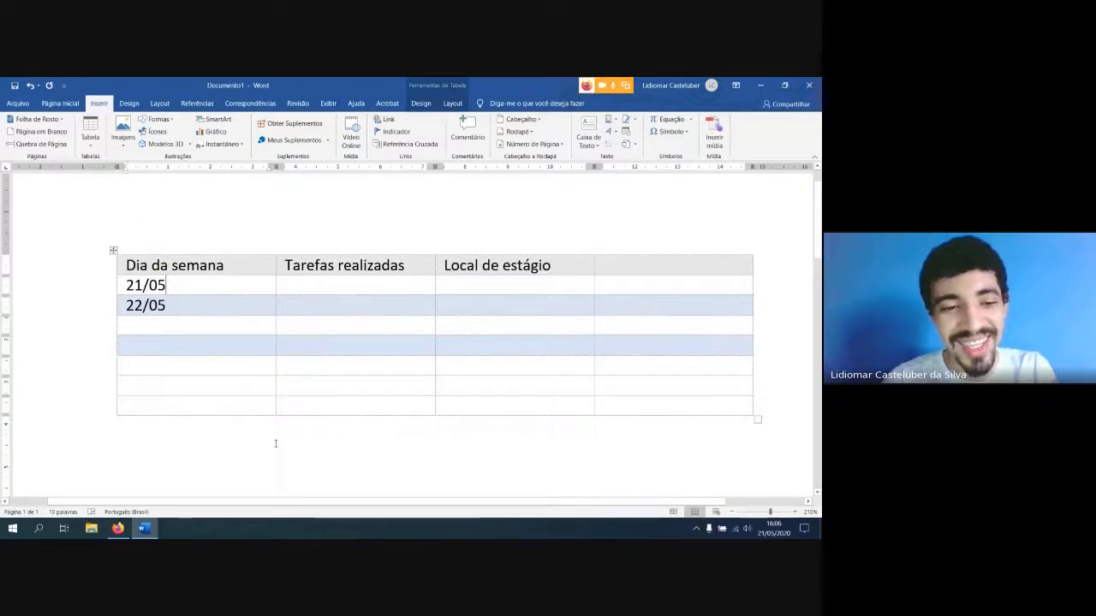
left_click(275, 444)
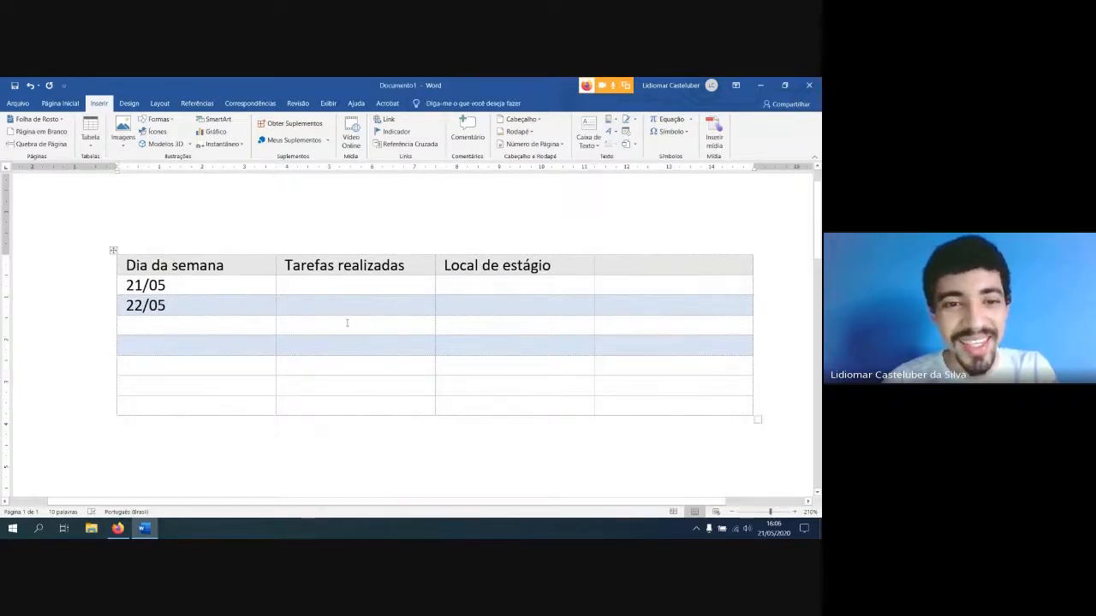
Use Draw Table to split the empty last column with a vertical line and the sixth row with a horizontal line
left_click(227, 264)
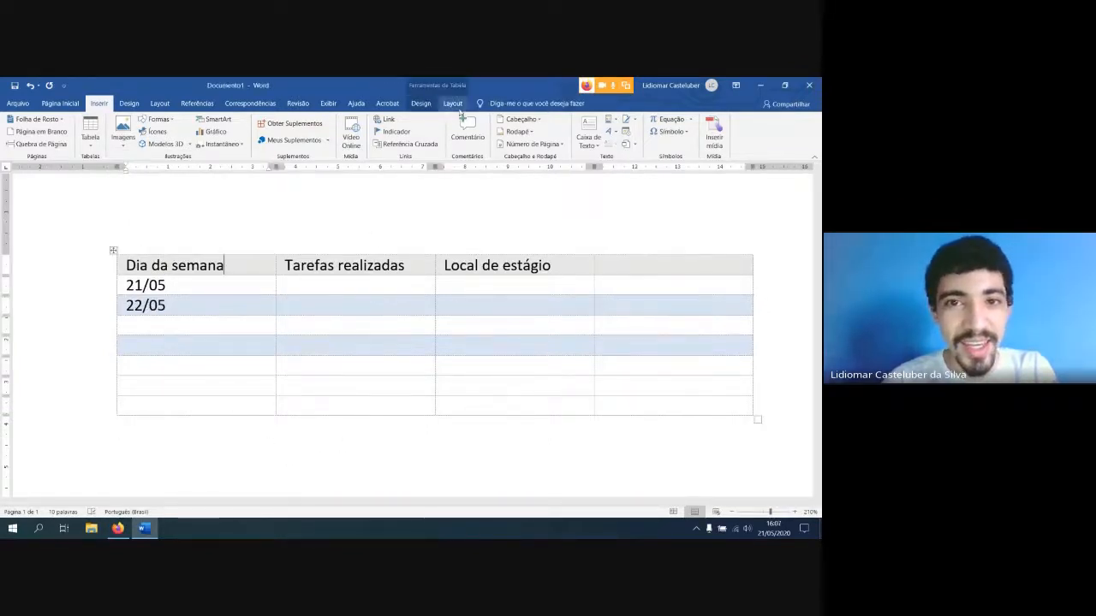
left_click(452, 104)
left_click(105, 141)
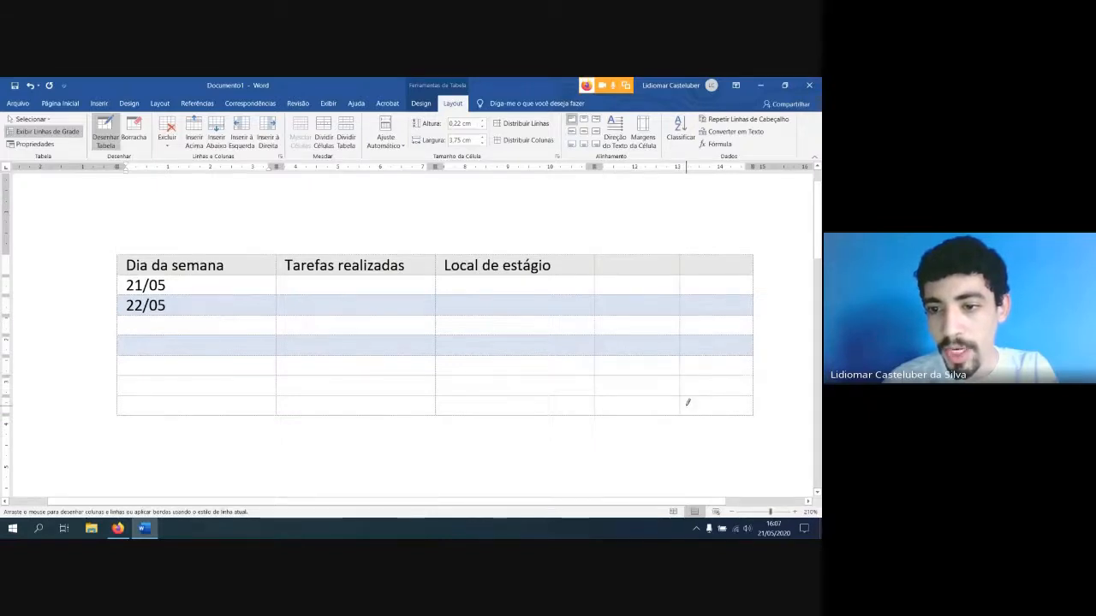
mouse_move(687, 404)
left_mouse_down()
mouse_move(702, 391)
mouse_move(721, 416)
mouse_move(665, 409)
mouse_move(688, 404)
left_mouse_up()
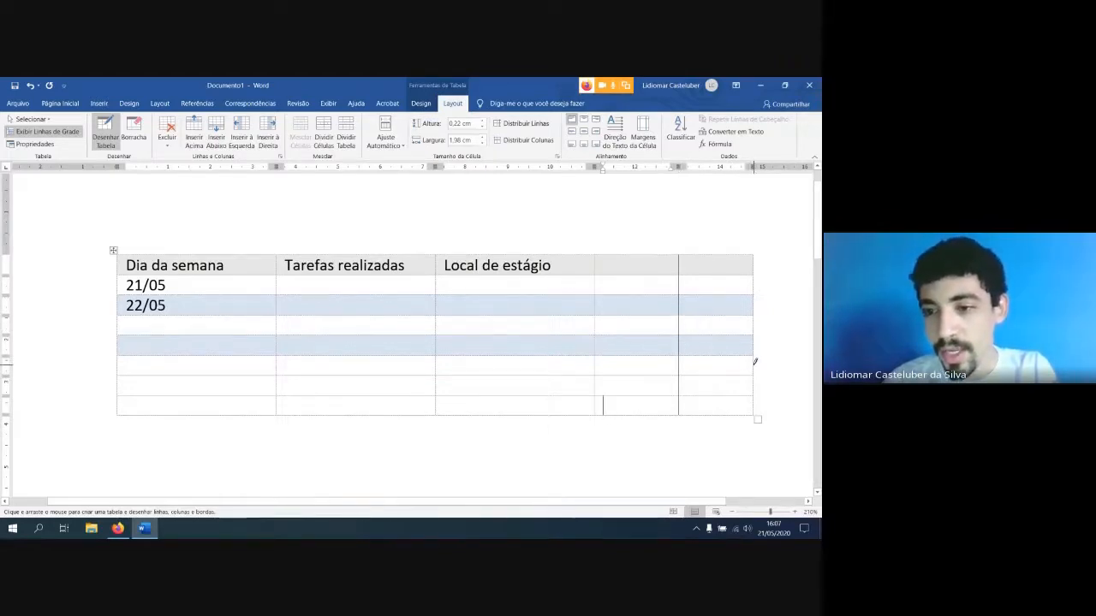
left_click_drag(738, 366, 664, 366)
mouse_move(540, 365)
left_mouse_down()
mouse_move(235, 347)
mouse_move(141, 360)
left_mouse_up()
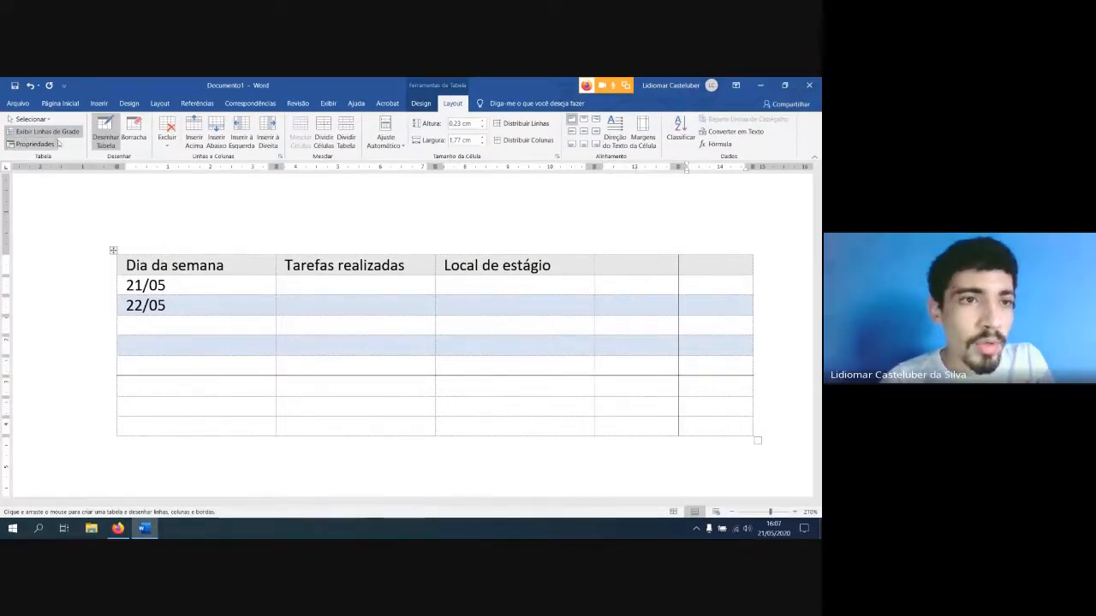
Erase the drawn horizontal line in the sixth row segment by segment, across all columns, with the Eraser
left_click(137, 139)
left_click(240, 375)
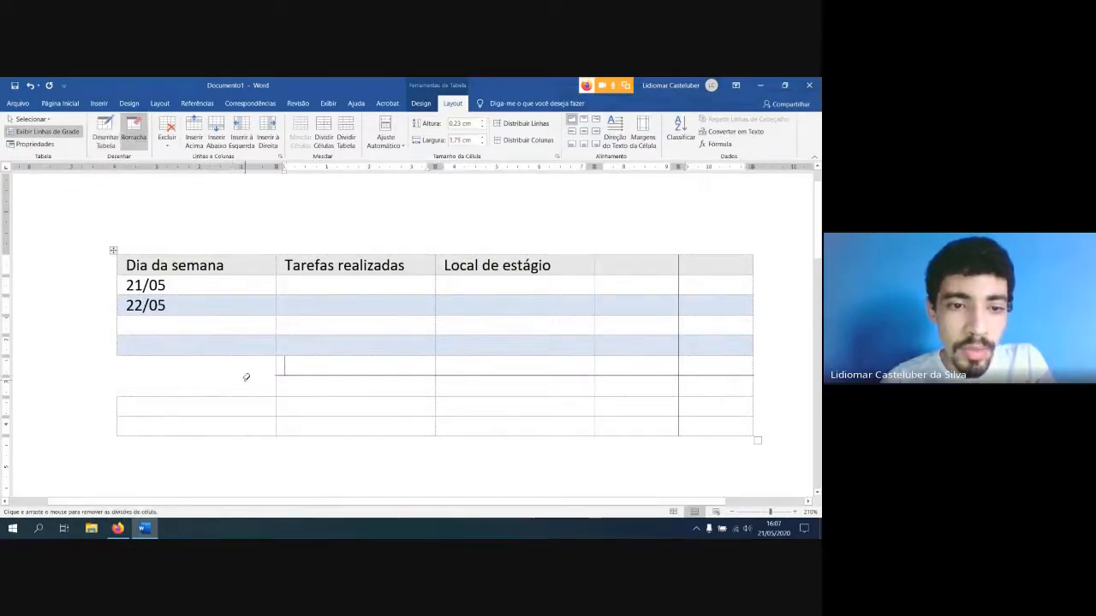
left_click(308, 375)
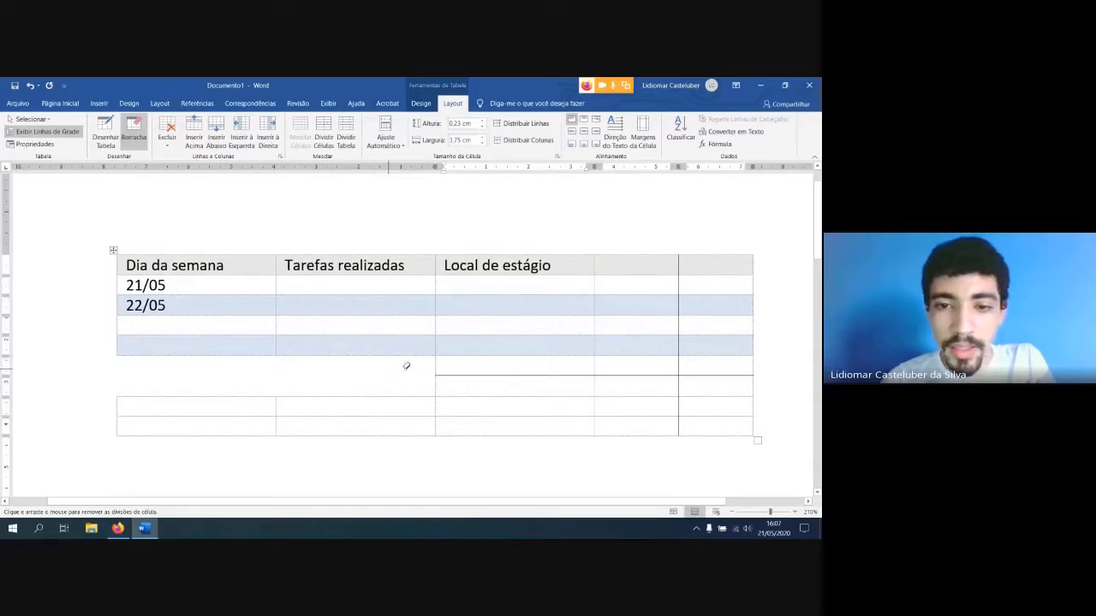
left_click_drag(407, 366, 566, 372)
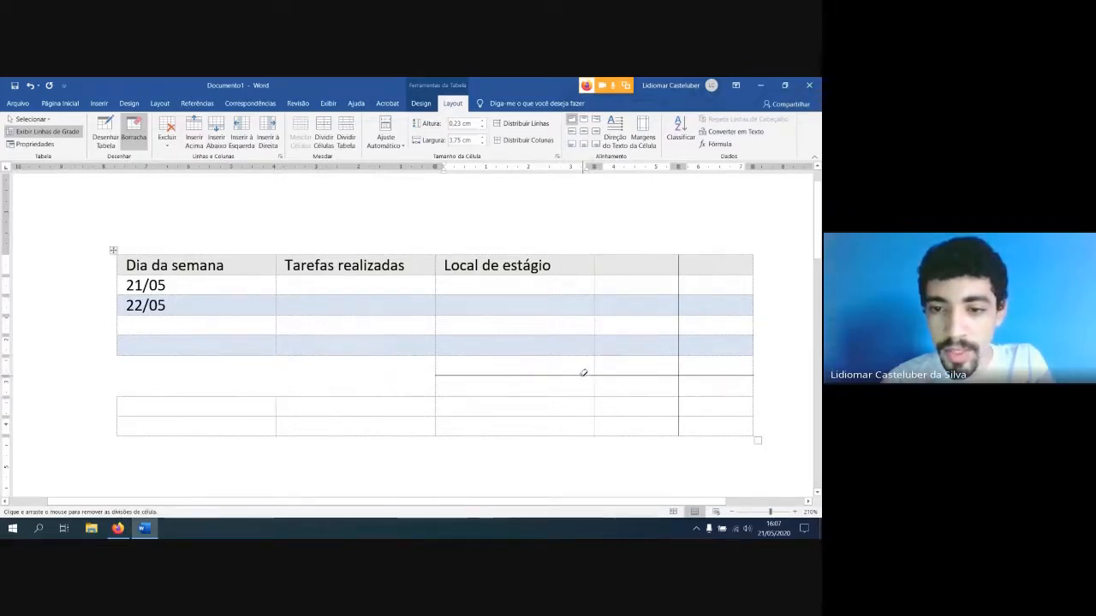
left_click(582, 374)
left_click(650, 373)
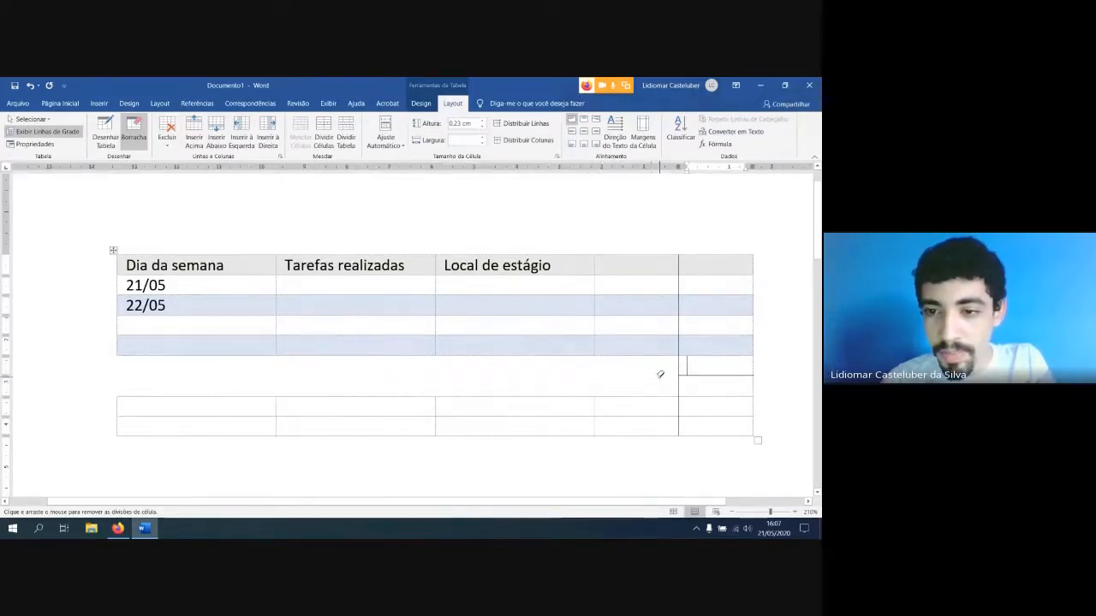
left_click(720, 374)
left_click(755, 373)
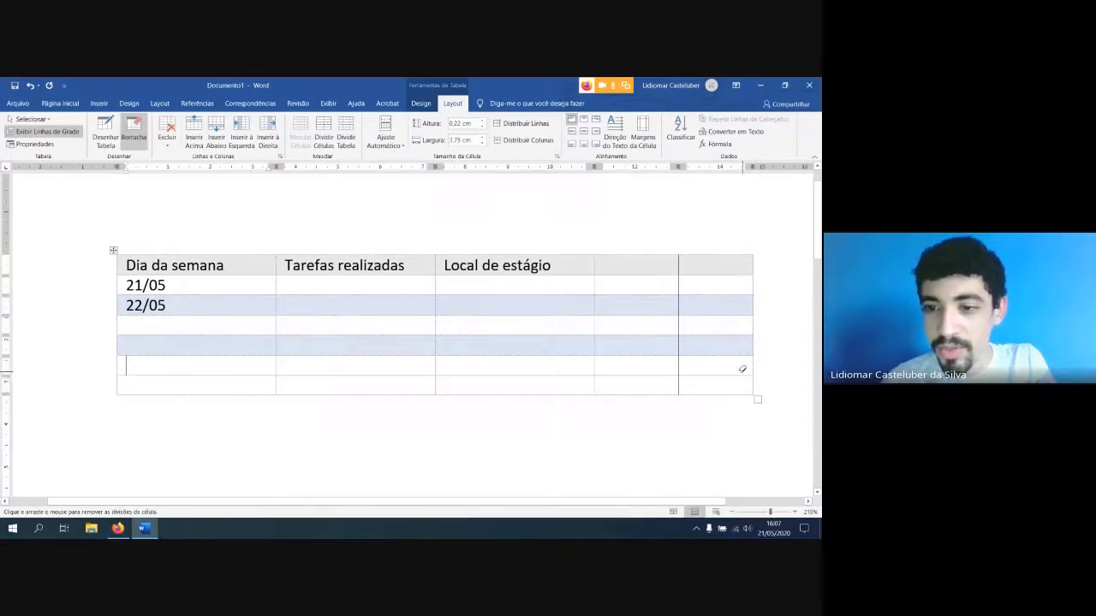
Erase the "Local de estágio" column and the 22/05 row from the table with the Eraser
mouse_move(430, 243)
left_mouse_down()
mouse_move(724, 436)
mouse_move(744, 434)
mouse_move(586, 419)
mouse_move(589, 436)
mouse_move(412, 372)
mouse_move(423, 228)
mouse_move(494, 320)
mouse_move(550, 447)
left_mouse_up()
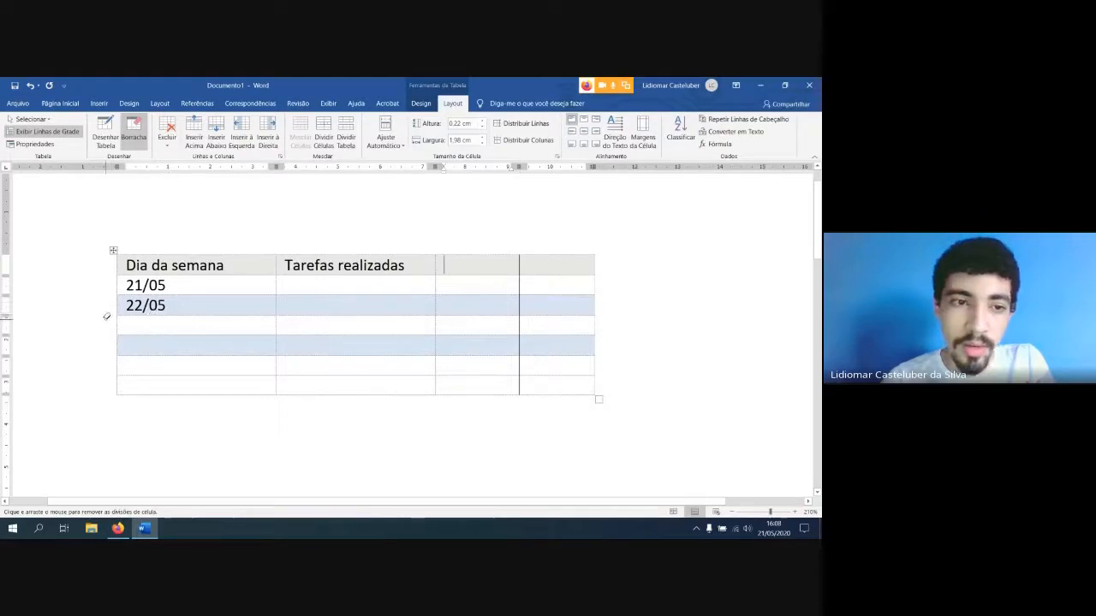
left_click_drag(101, 300, 636, 305)
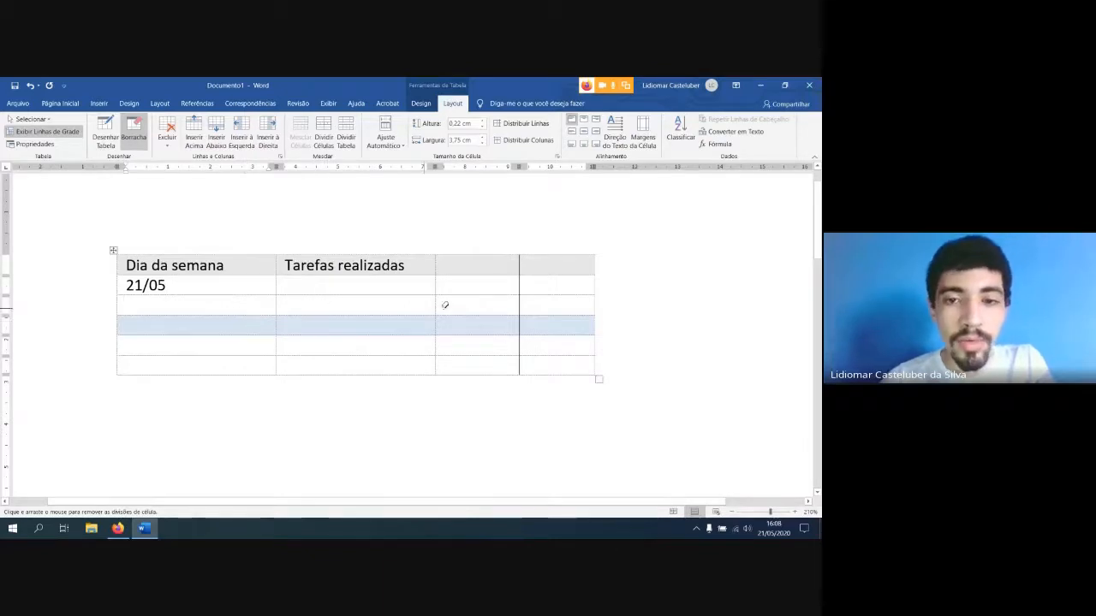
Erase part of the table's outer right border and the line beneath the blue row's third-column cell
left_click_drag(606, 343, 548, 340)
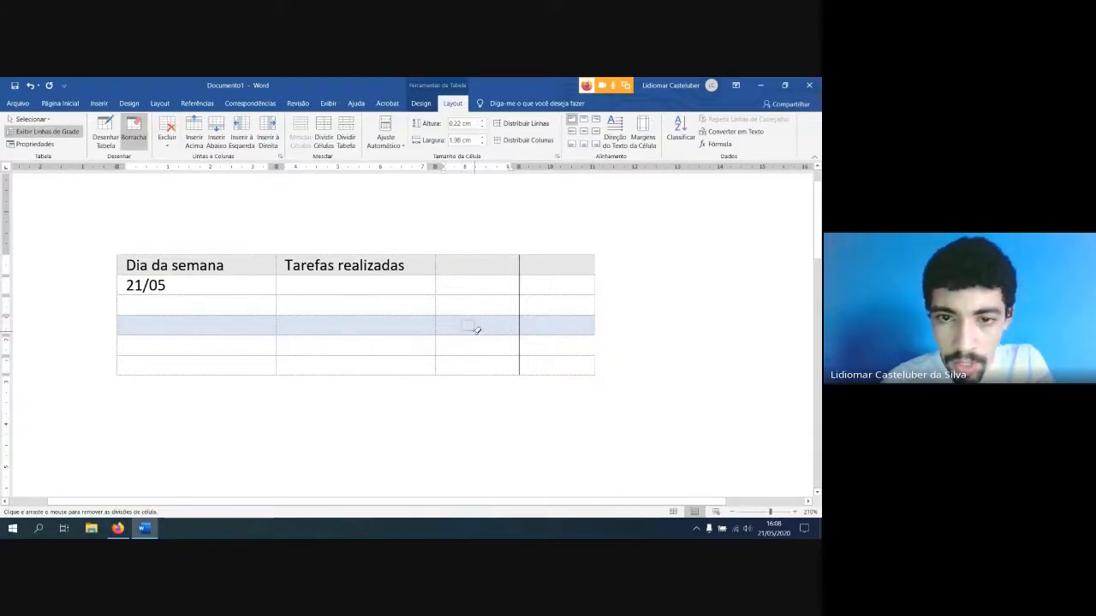
left_click_drag(474, 326, 485, 342)
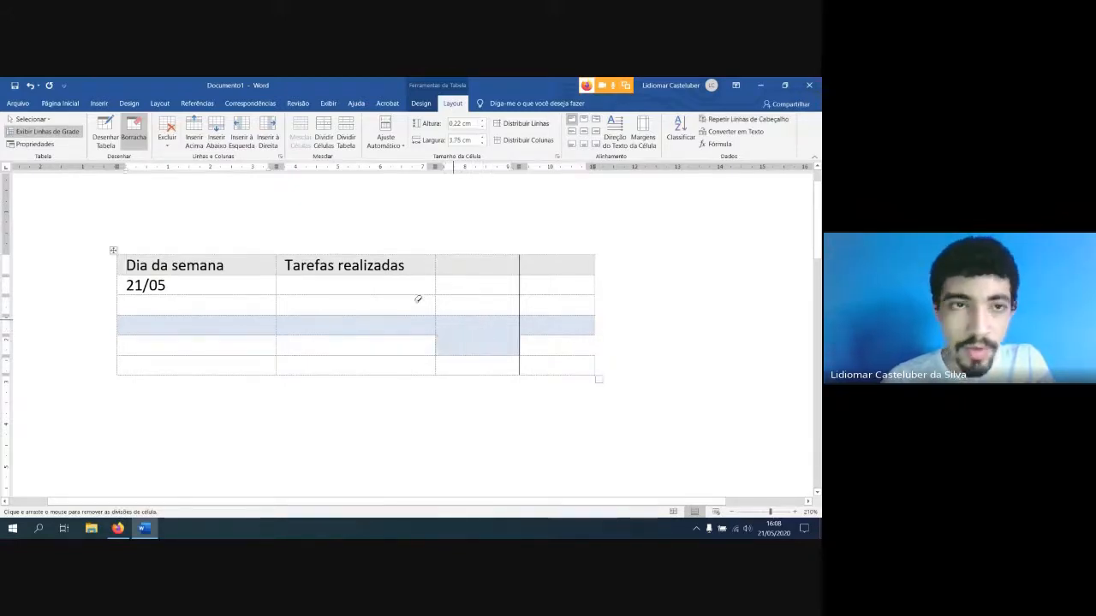
left_click(121, 529)
left_click(121, 530)
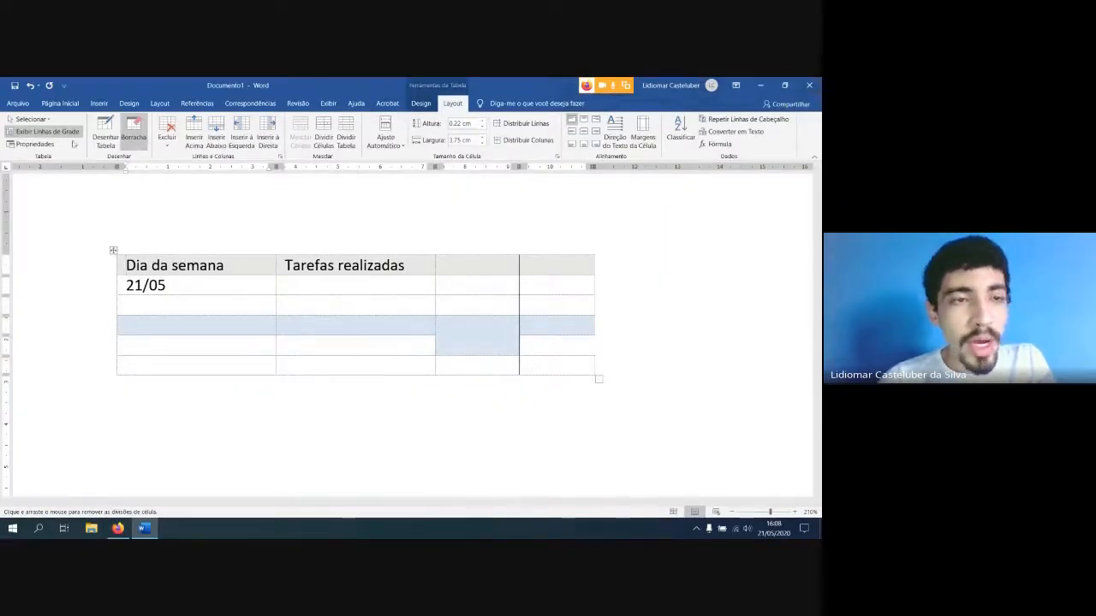
Look over the options for deleting table parts, close them and turn off the Eraser
left_click(167, 140)
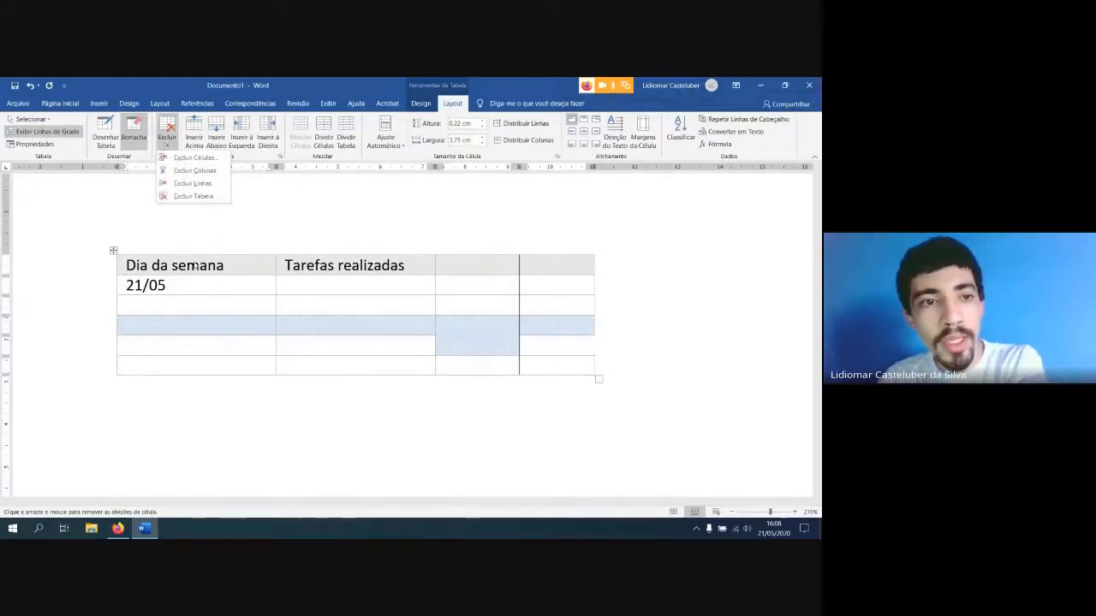
left_click(143, 277)
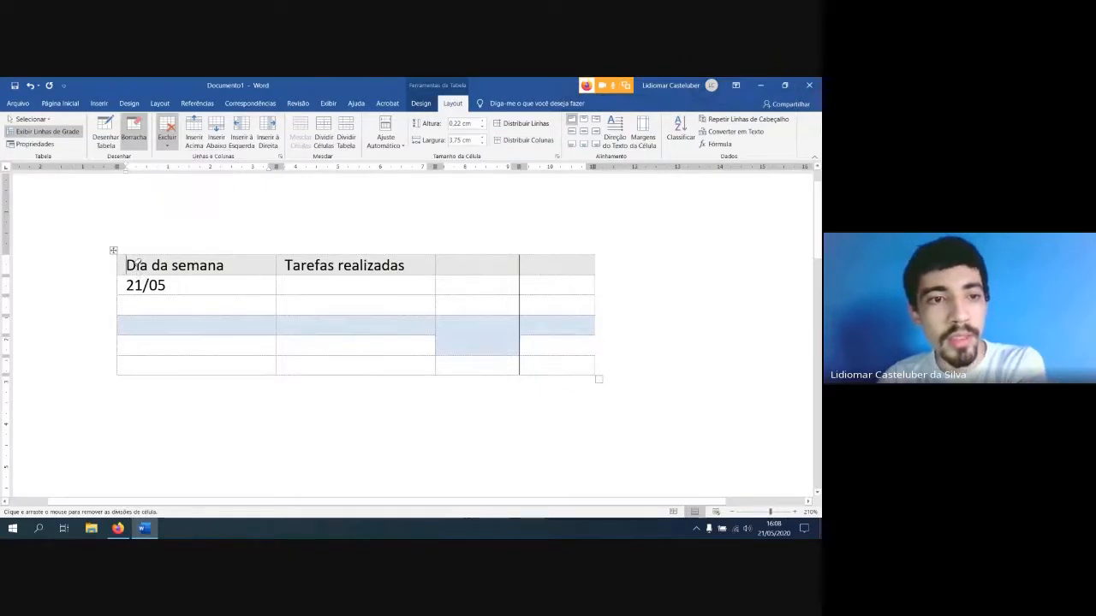
left_click(137, 135)
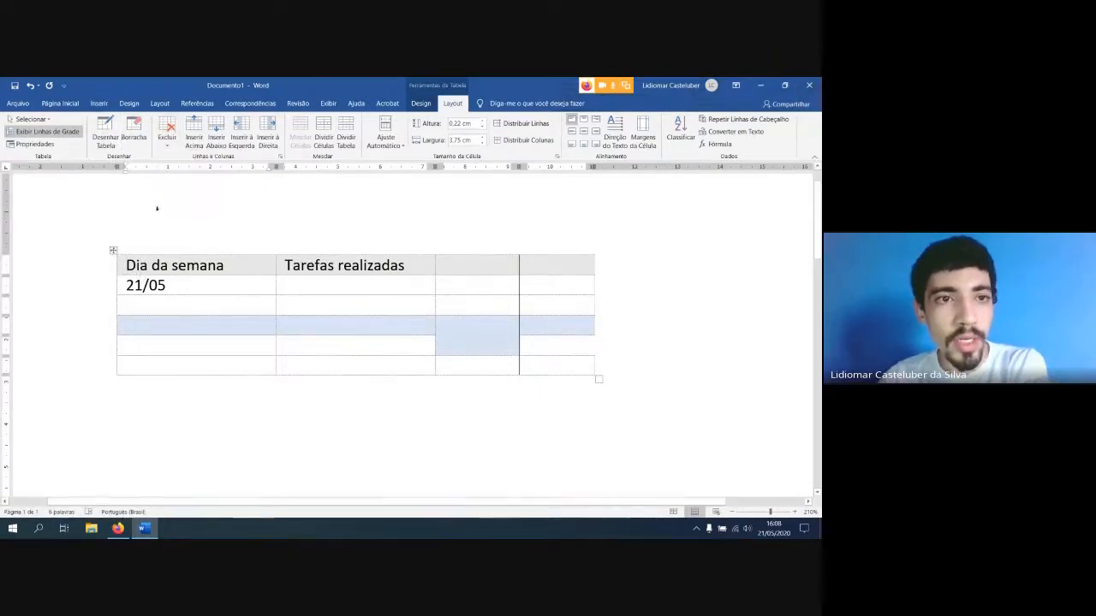
left_click(134, 136)
left_click(147, 146)
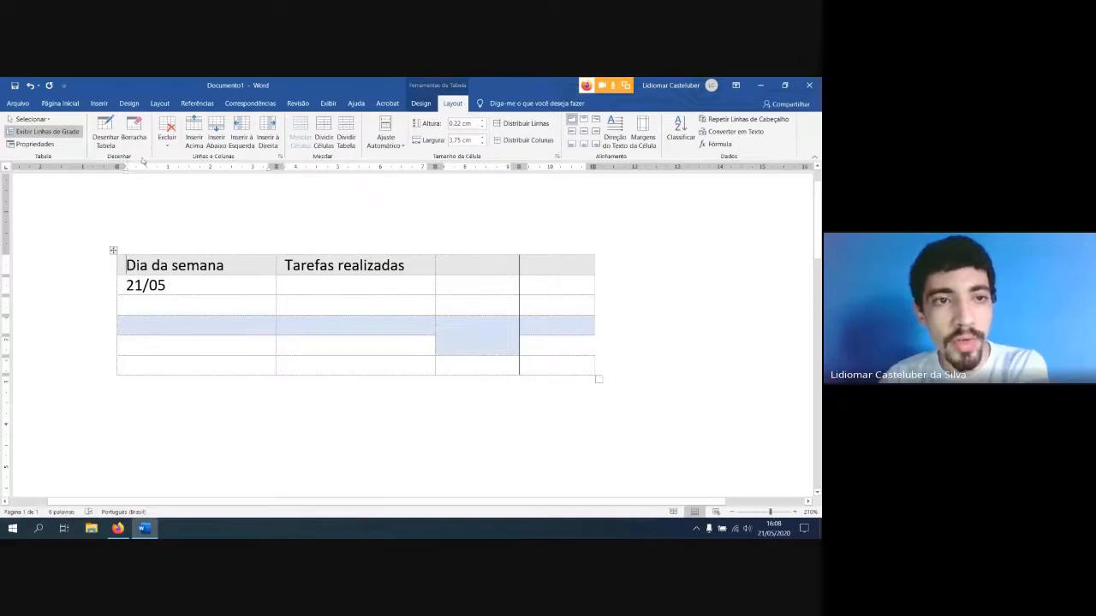
Use Draw Table to redraw the line dividing the merged third-column cell and its side borders, and turn the tool off
left_click(106, 137)
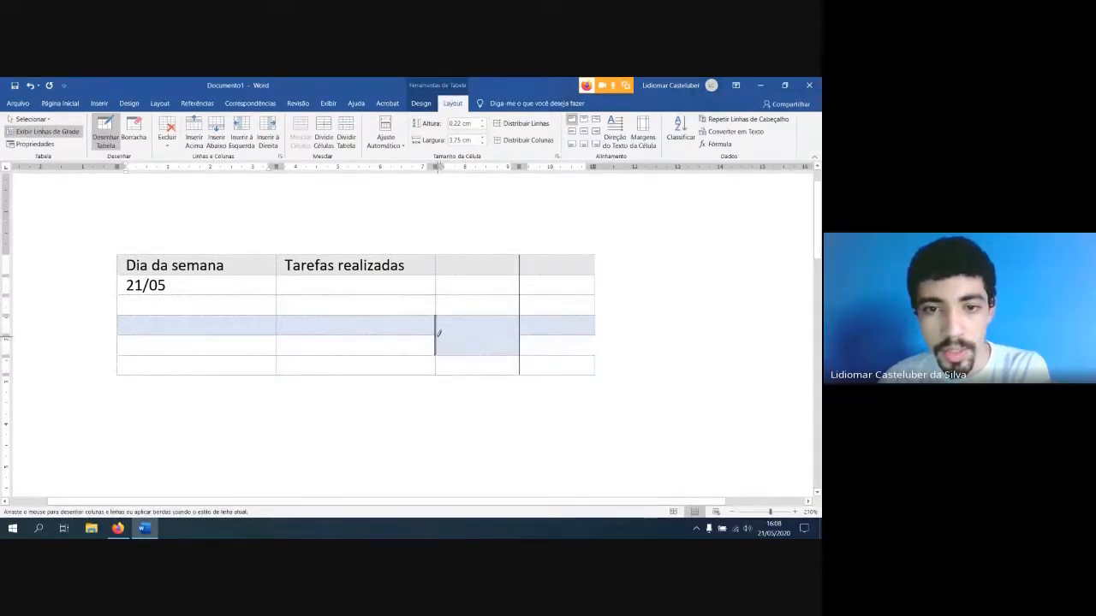
left_click_drag(440, 335, 520, 335)
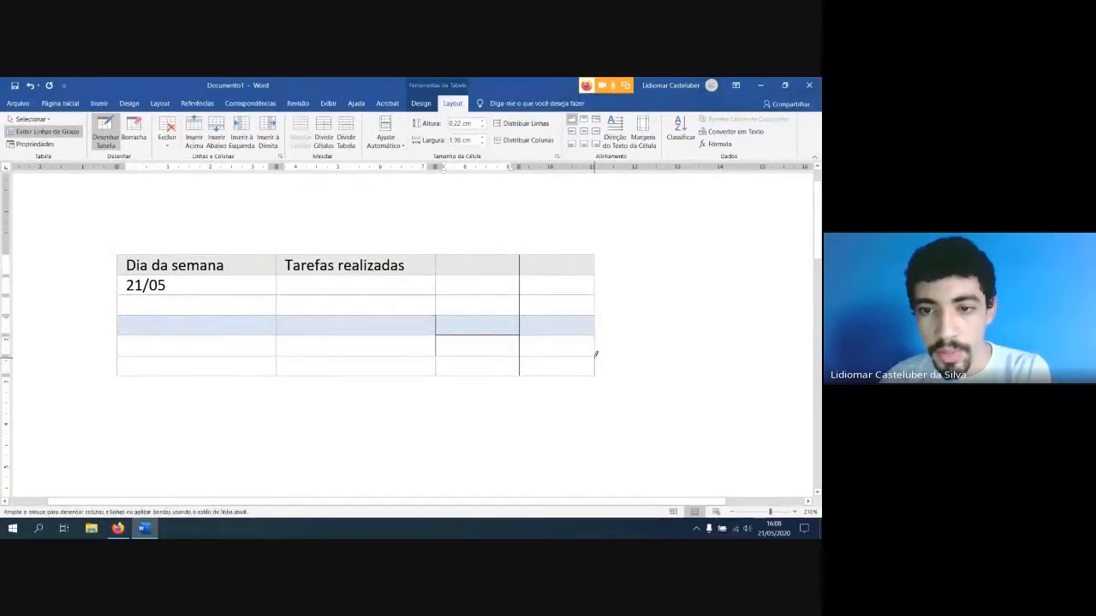
left_click_drag(595, 331, 597, 352)
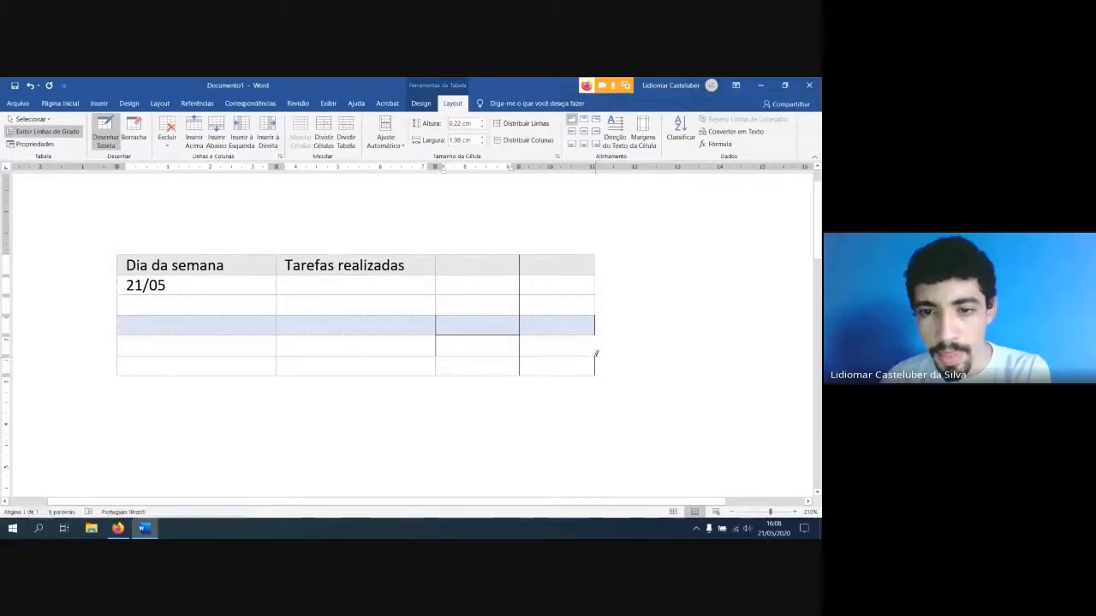
left_click(106, 135)
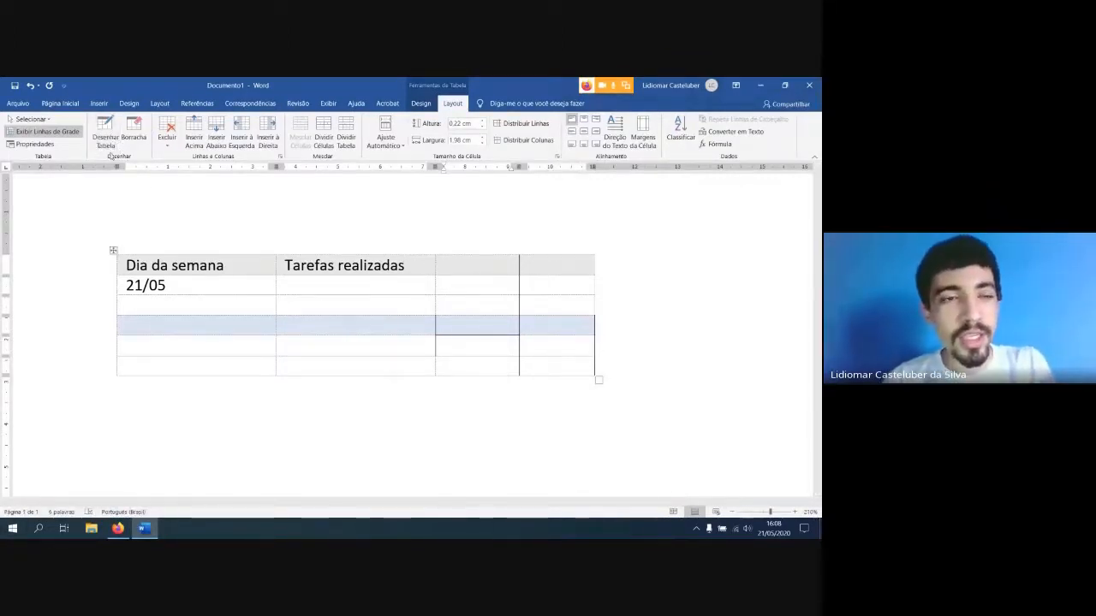
left_click(467, 343)
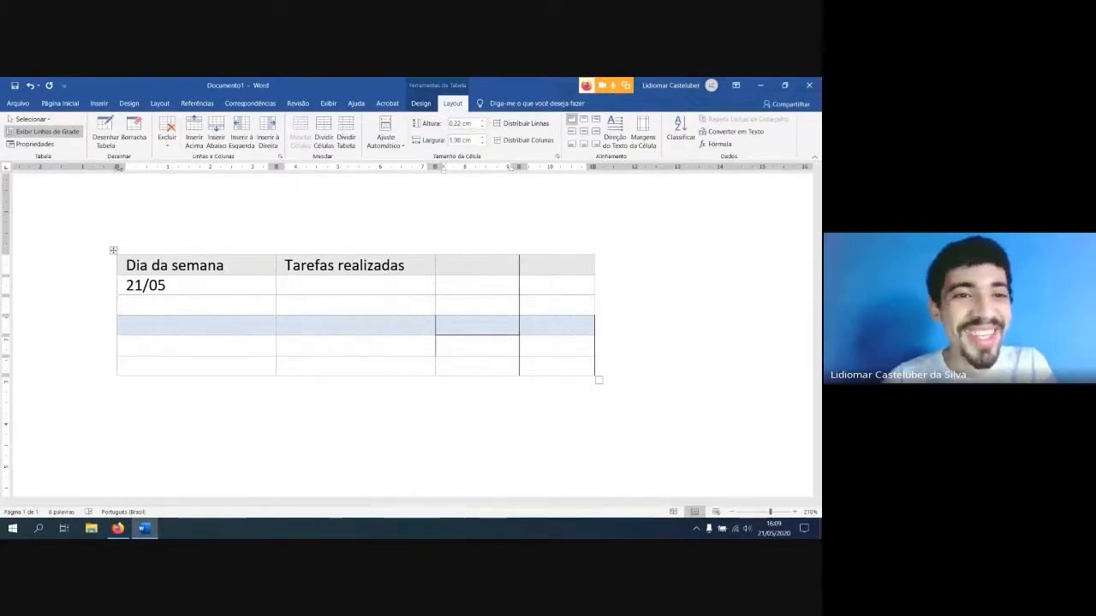
Delete the blue-shaded row from the table
left_click(167, 142)
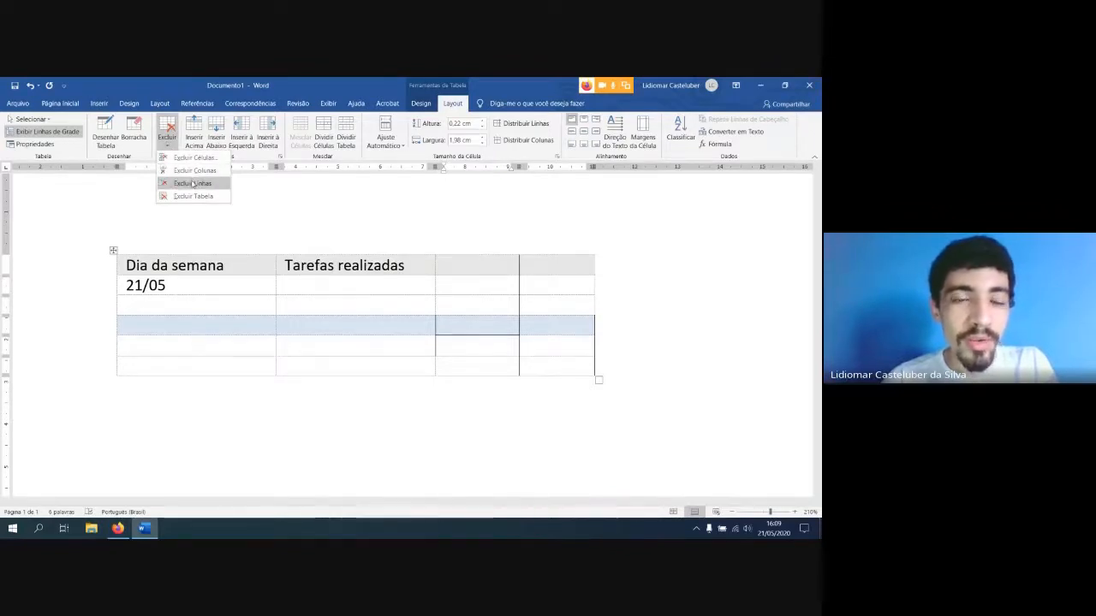
left_click(147, 322)
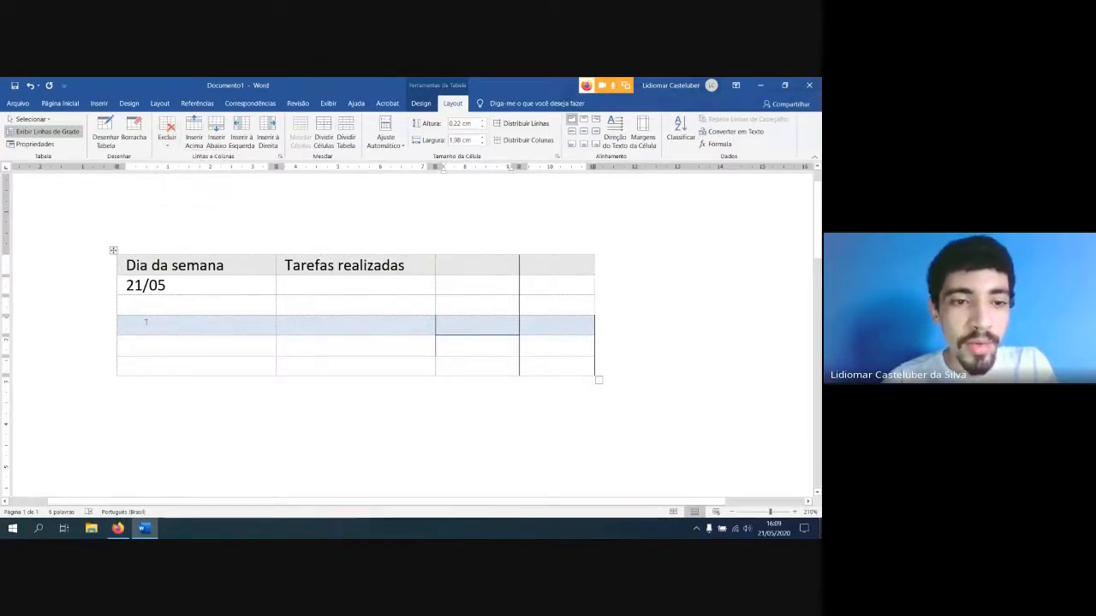
double_click(159, 323)
left_click(186, 326)
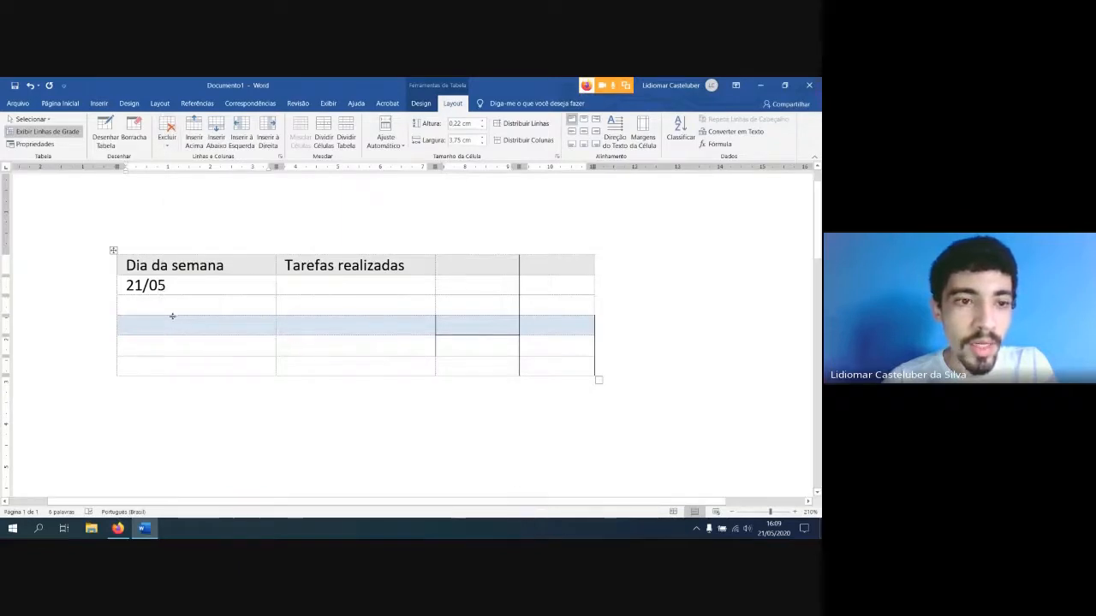
left_click(315, 322)
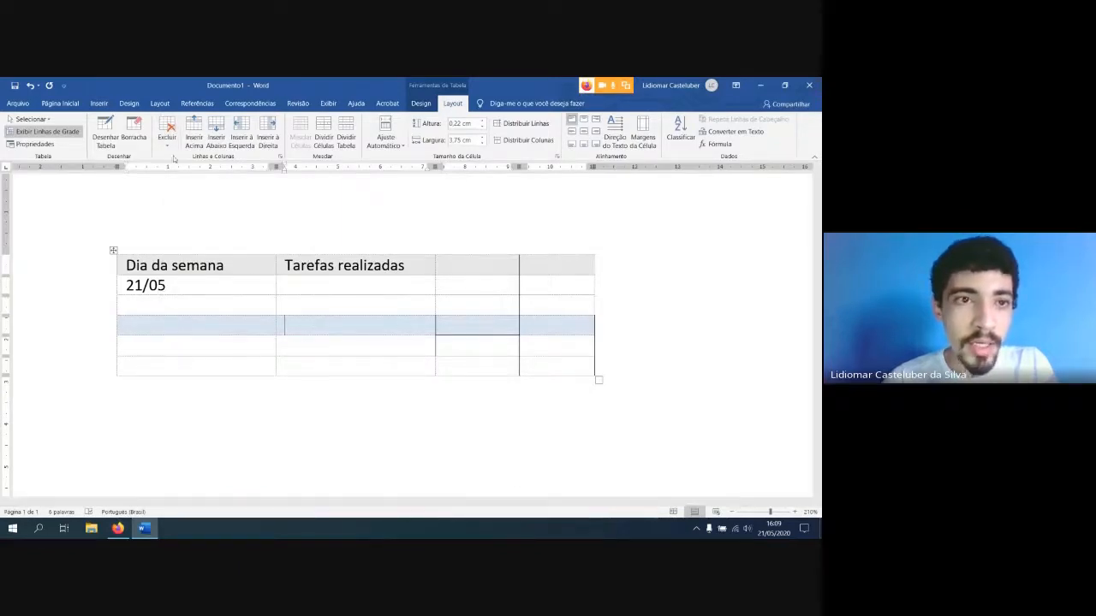
left_click(167, 133)
left_click(181, 186)
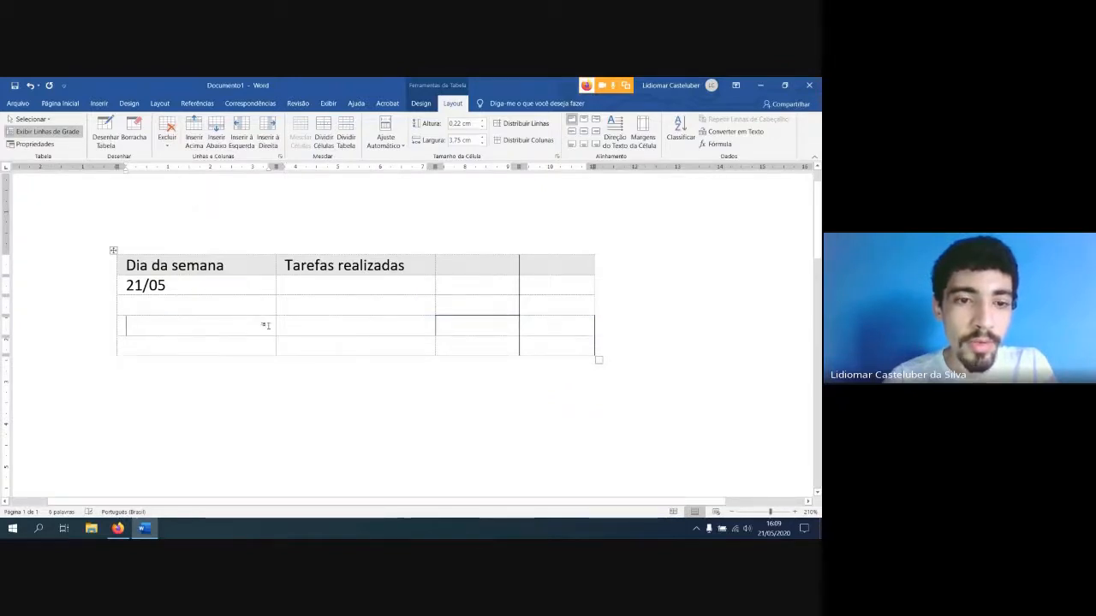
Delete the empty third column, just after "Tarefas realizadas"
left_click(478, 334)
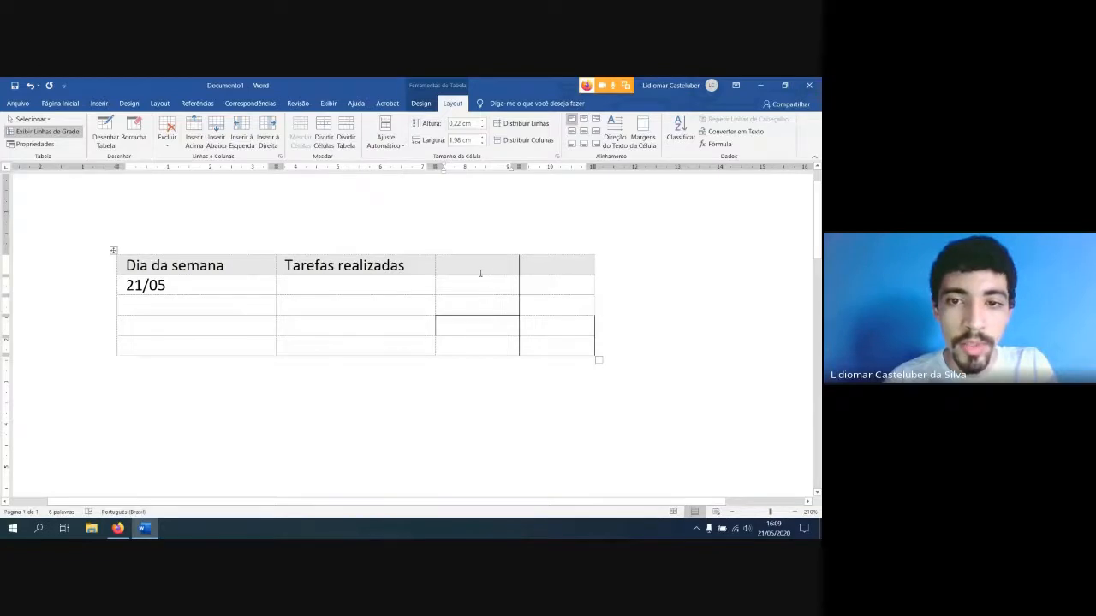
left_click(166, 137)
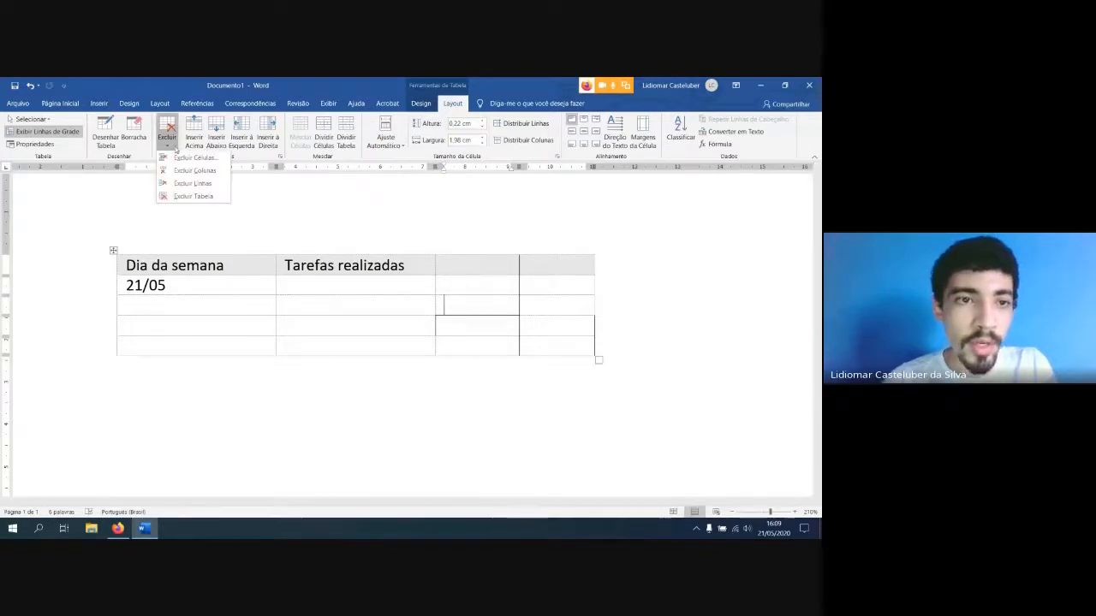
left_click(184, 171)
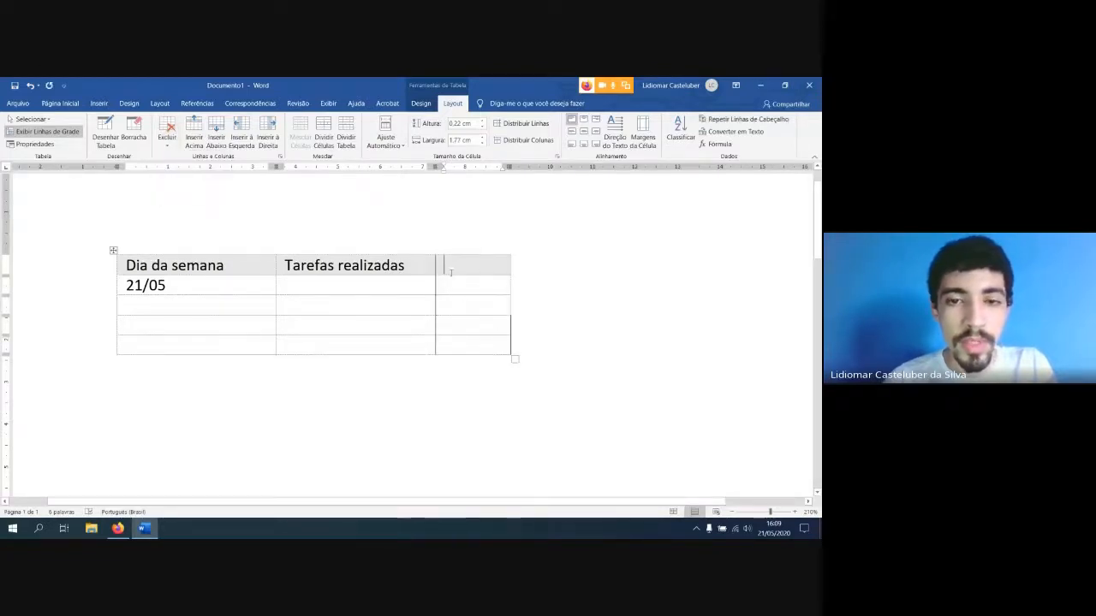
Delete the third-row cell in the "Tarefas realizadas" column, shifting the remaining cells left
left_click(166, 137)
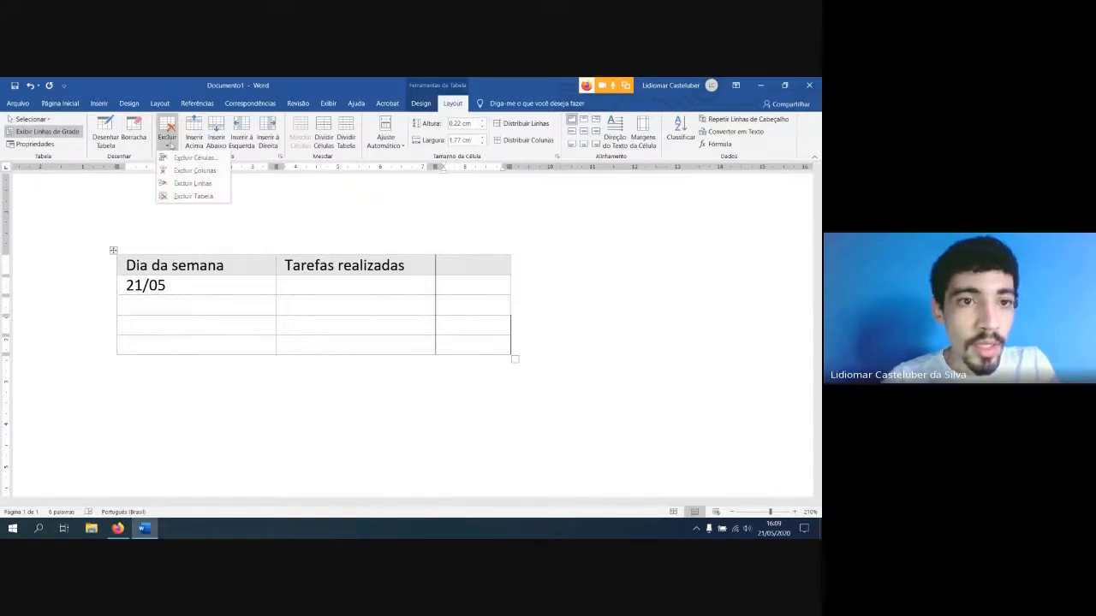
left_click(357, 301)
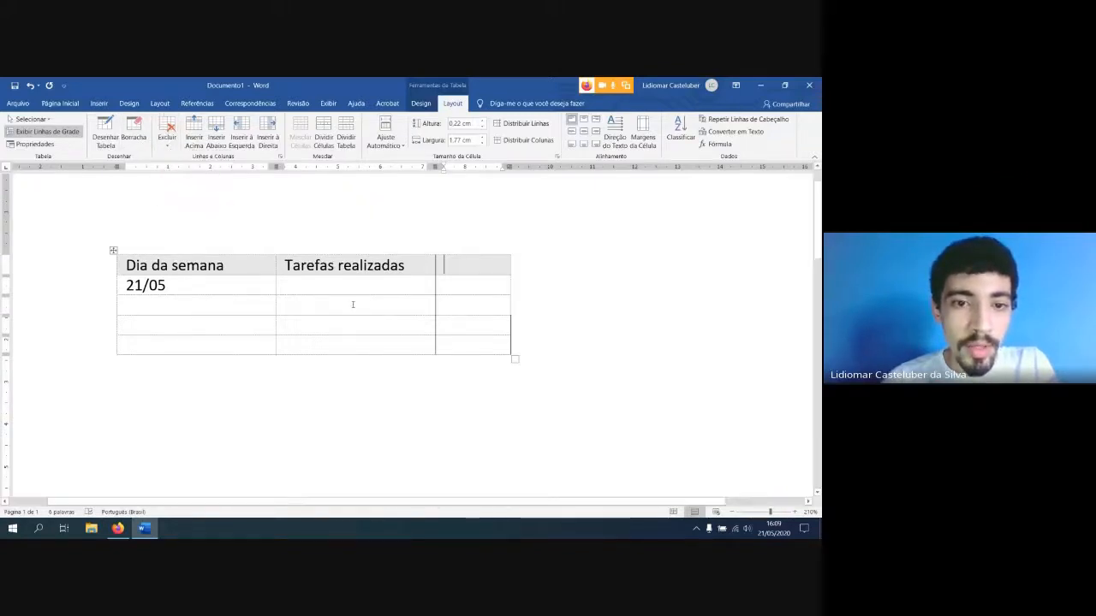
left_click(167, 137)
left_click(186, 158)
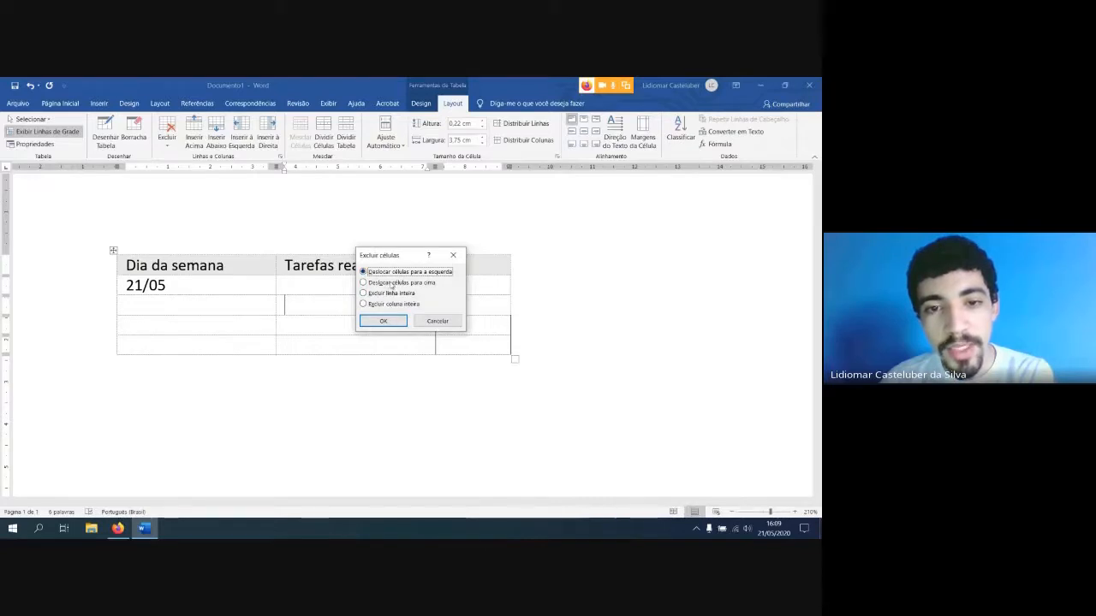
left_click(381, 320)
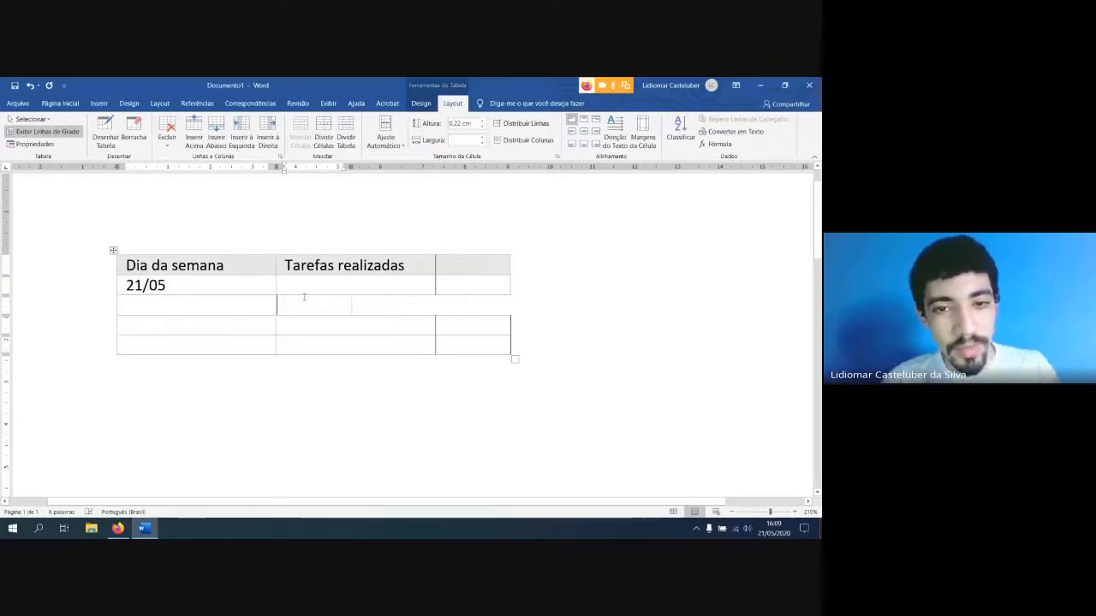
Undo the last cell deletion and place the cursor in the third-row cell under "Tarefas realizadas"
left_click(487, 305)
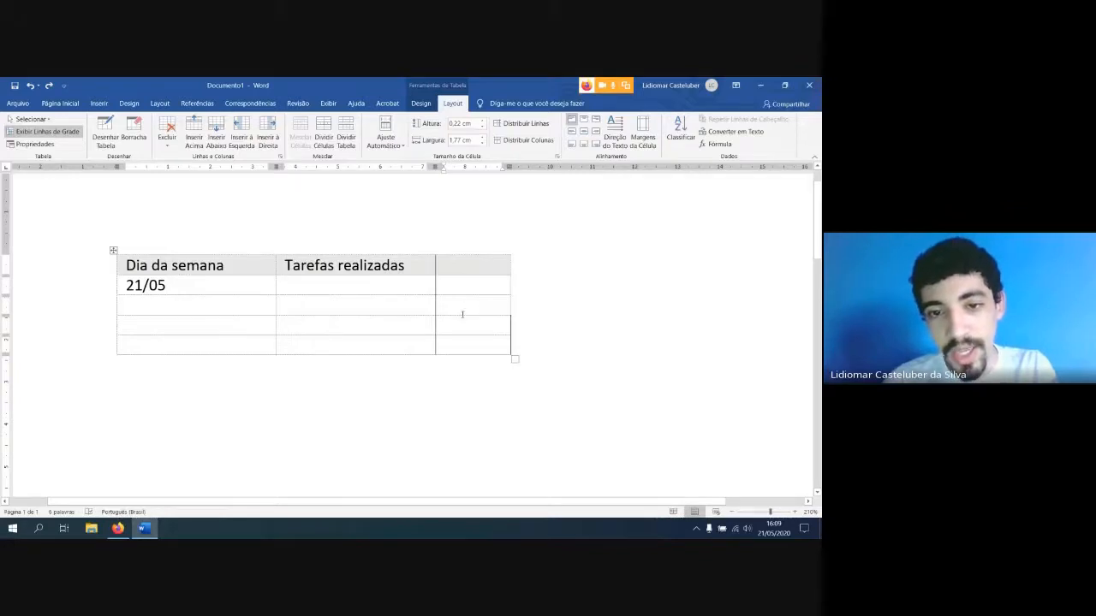
left_click(351, 310)
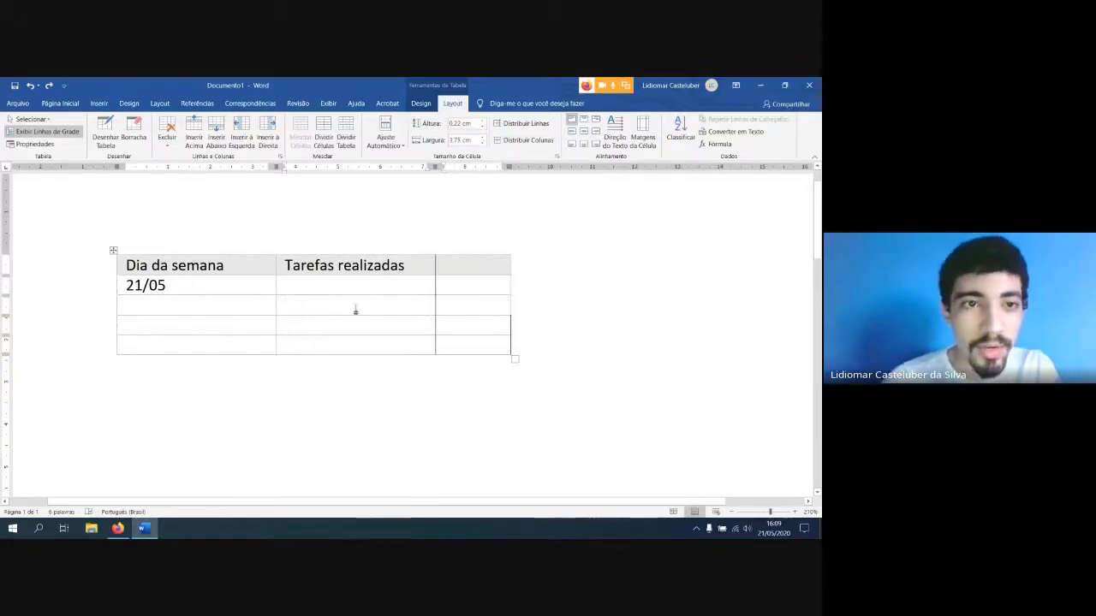
left_click(168, 141)
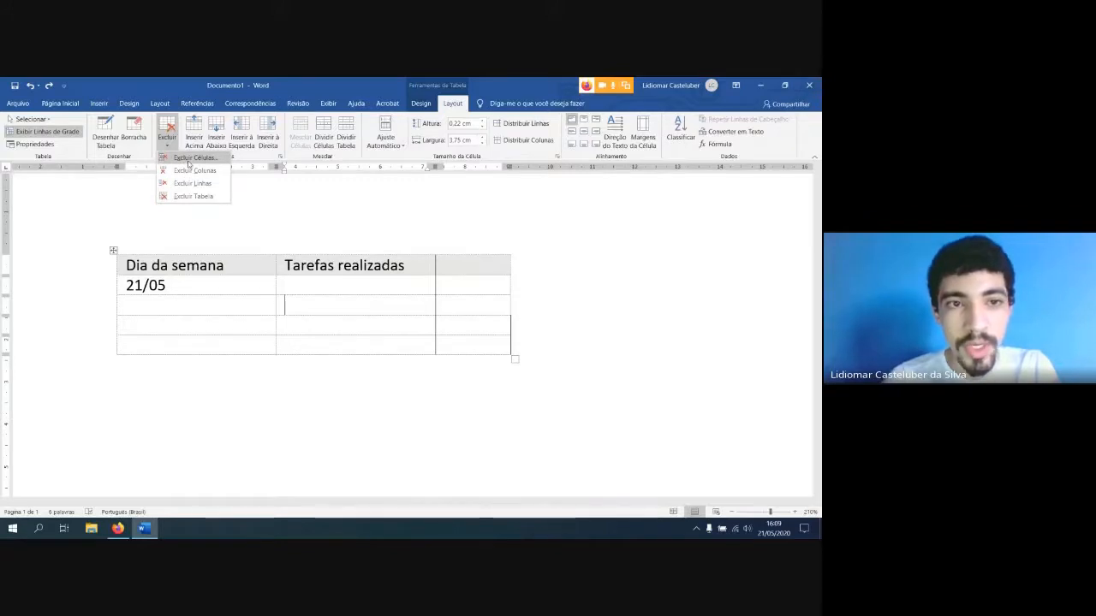
left_click(192, 158)
left_click_drag(399, 254, 545, 326)
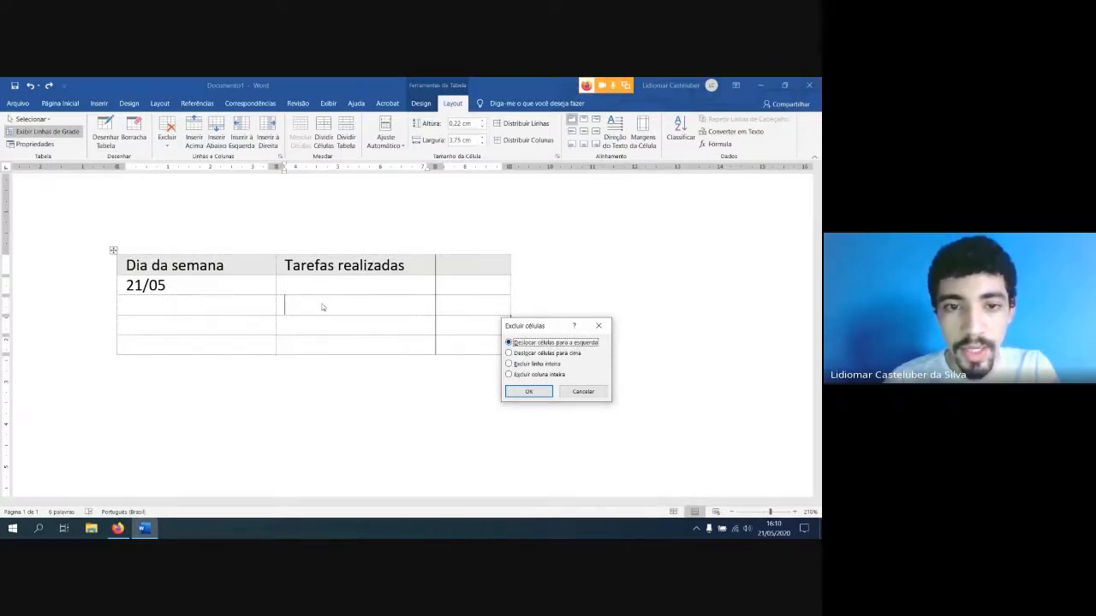
left_click(583, 391)
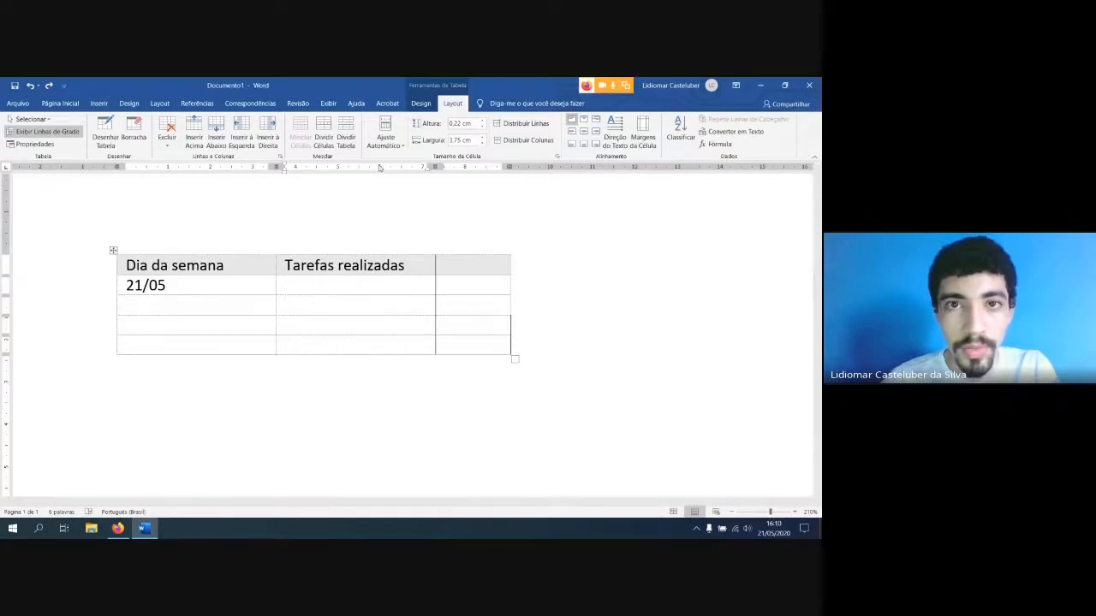
Delete the third-row cell under "Tarefas realizadas" with the remaining cells shifted left, and undo the deletion
left_click(420, 103)
left_click_drag(289, 305, 386, 300)
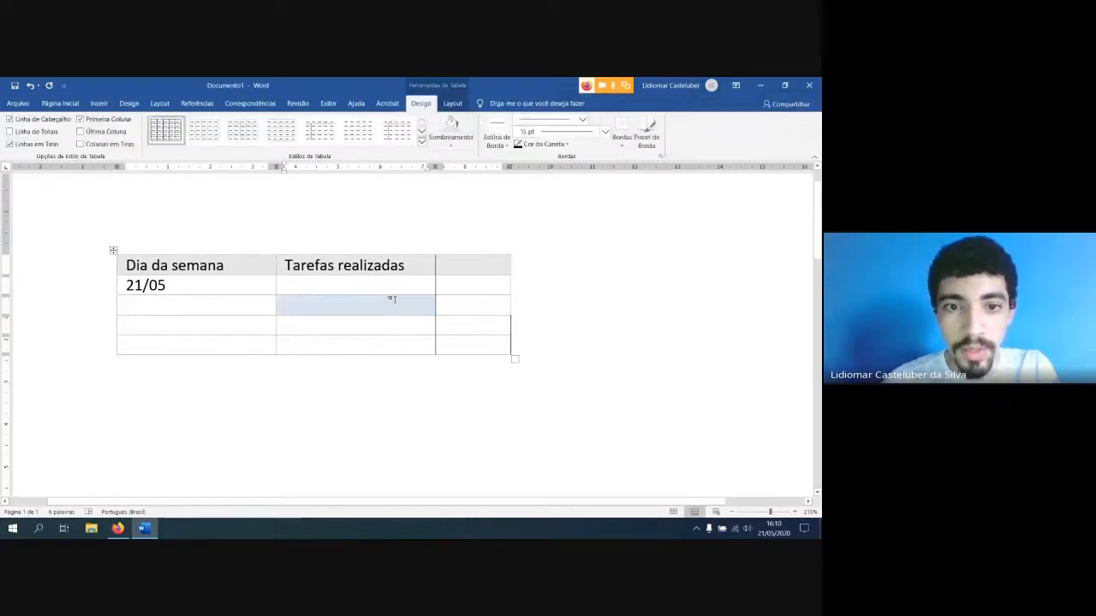
left_click(452, 104)
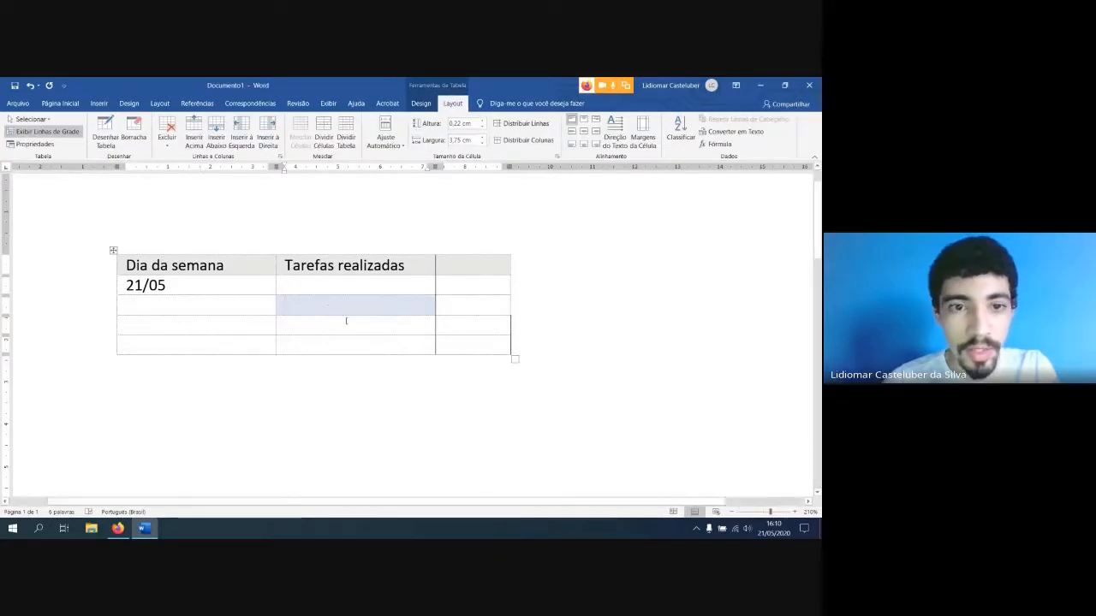
left_click(167, 137)
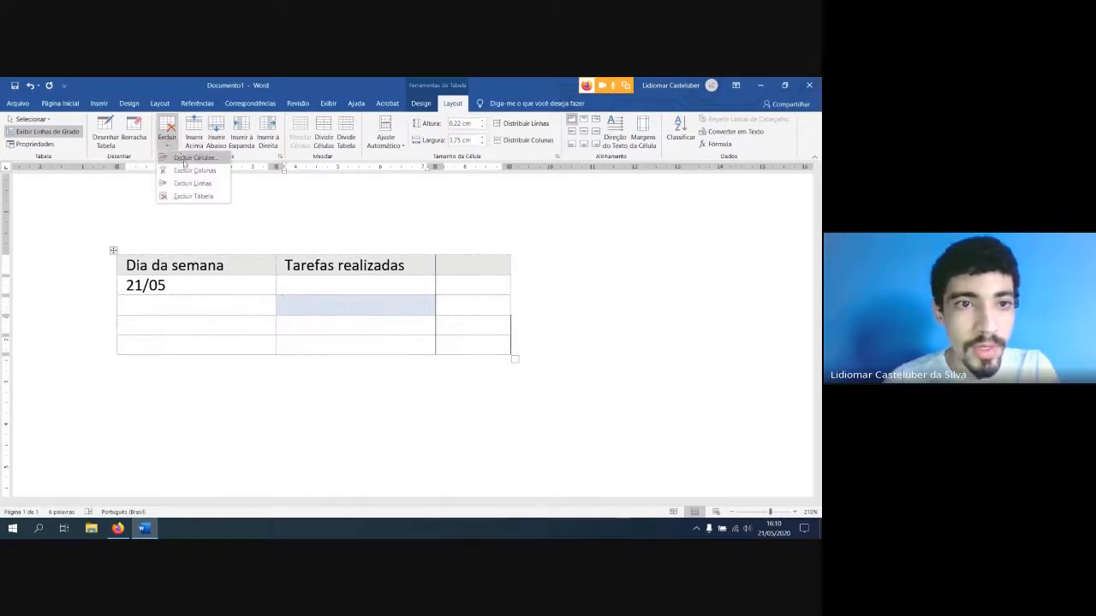
left_click(184, 163)
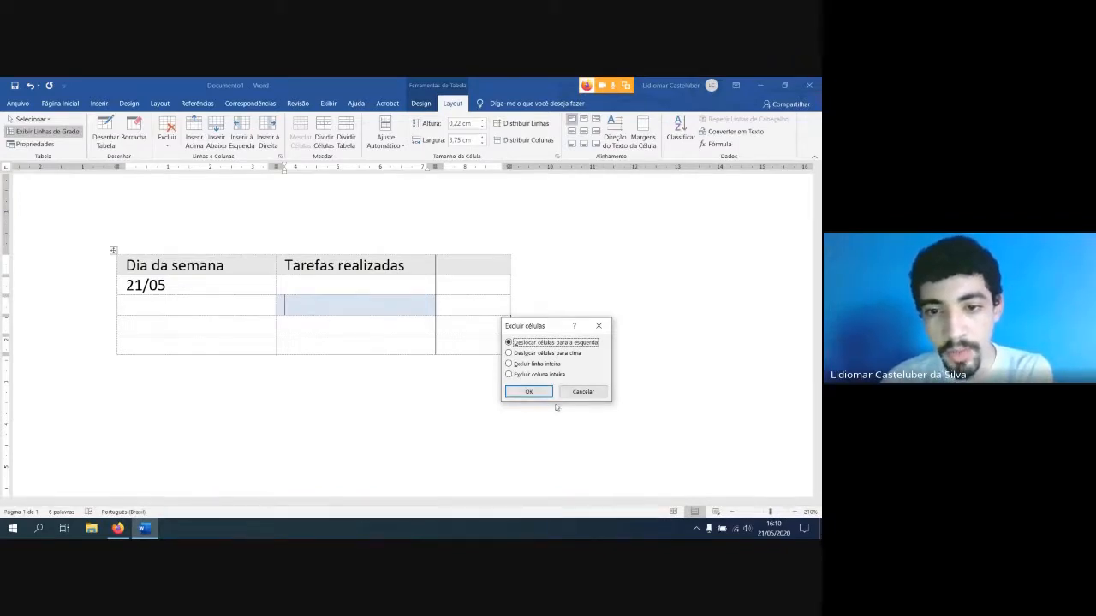
left_click(528, 392)
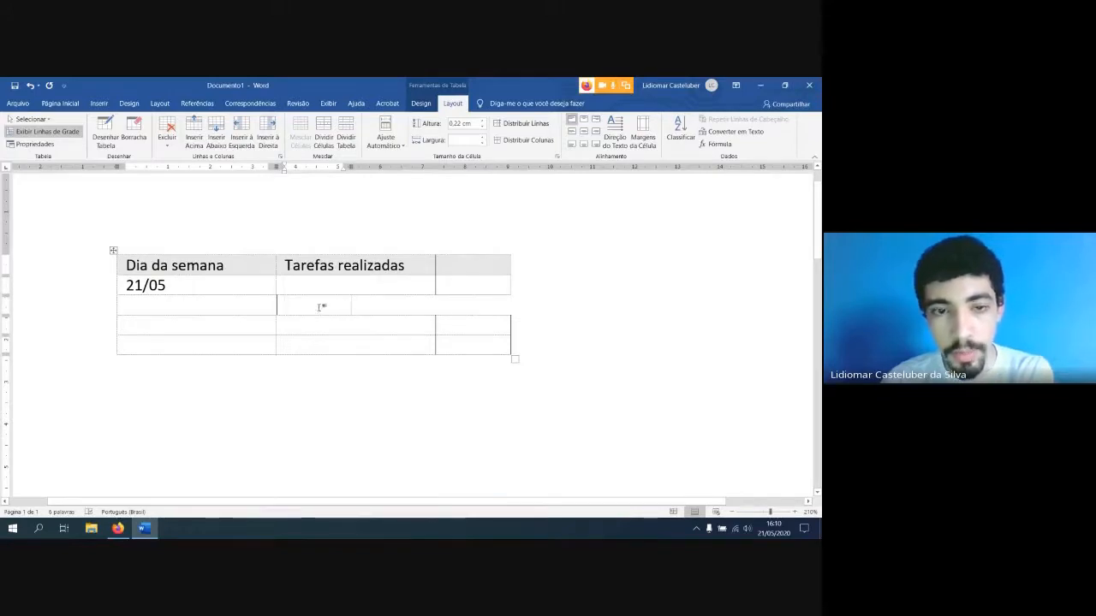
key("ctrl+z")
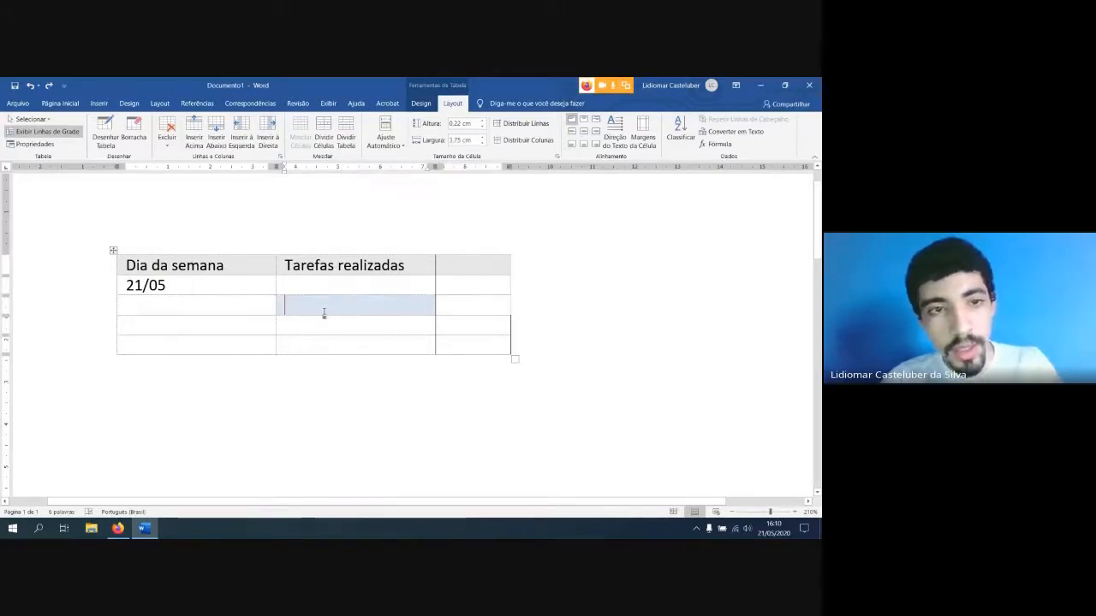
Delete the third-row cell under "Tarefas realizadas", shifting the cells below it up
left_click(167, 135)
left_click(192, 160)
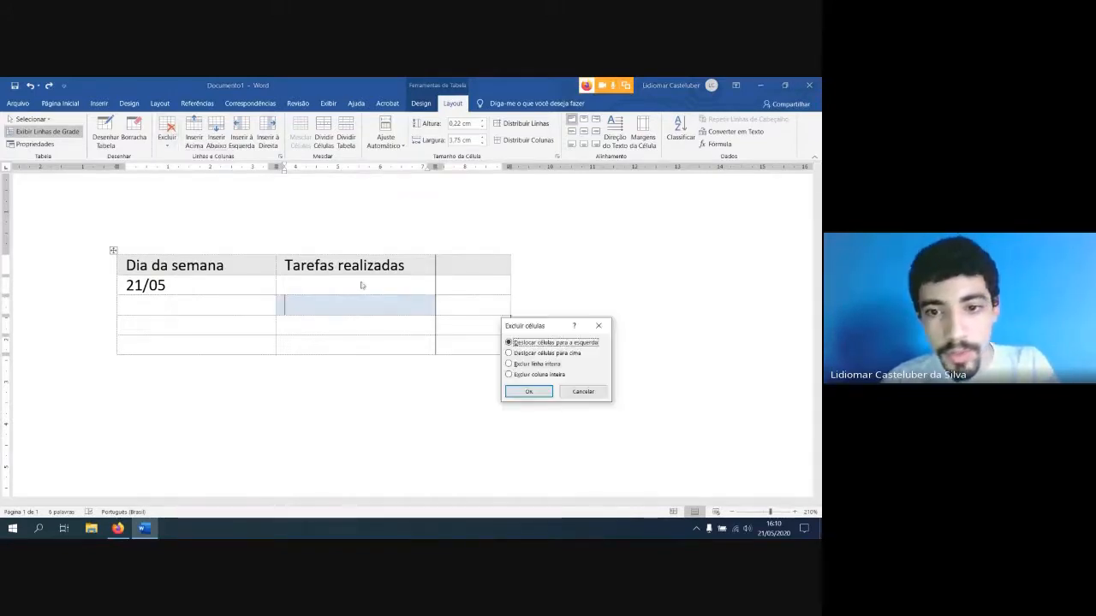
left_click(541, 354)
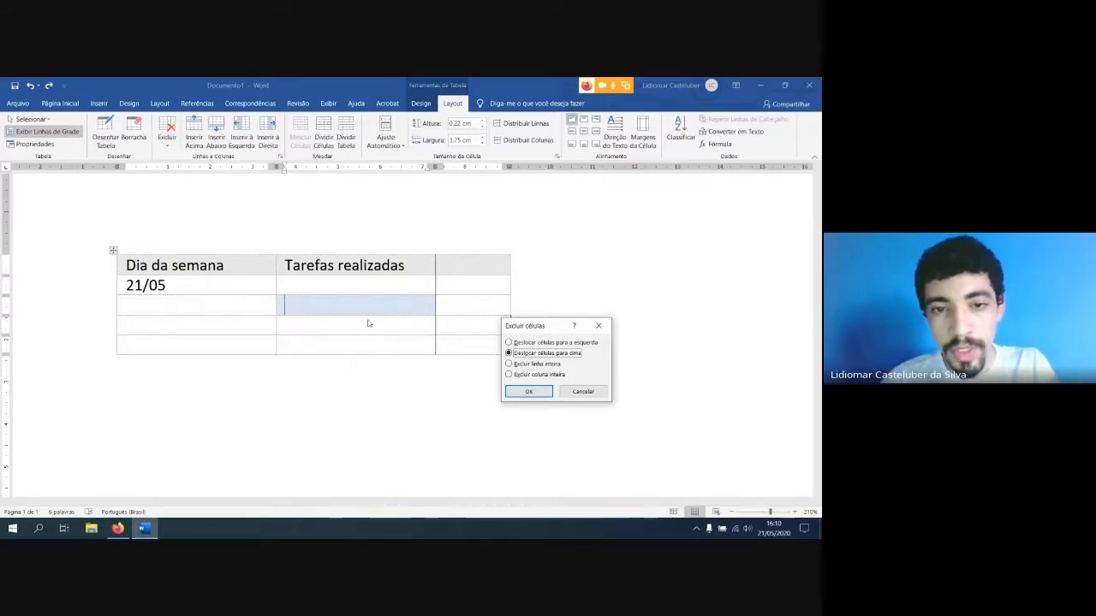
left_click(529, 391)
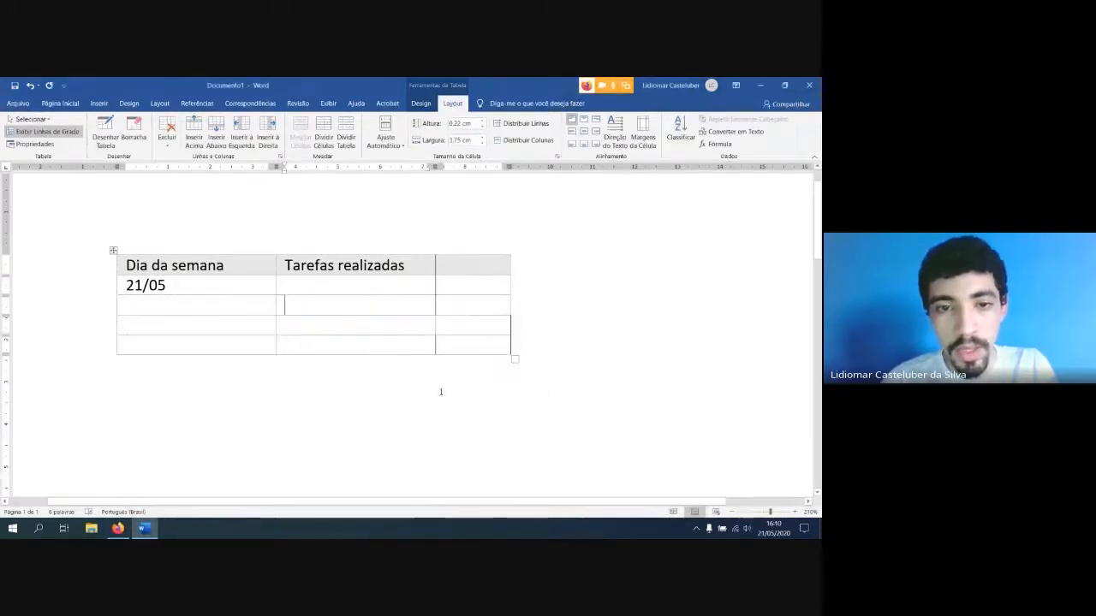
left_click(384, 356)
left_click(395, 343)
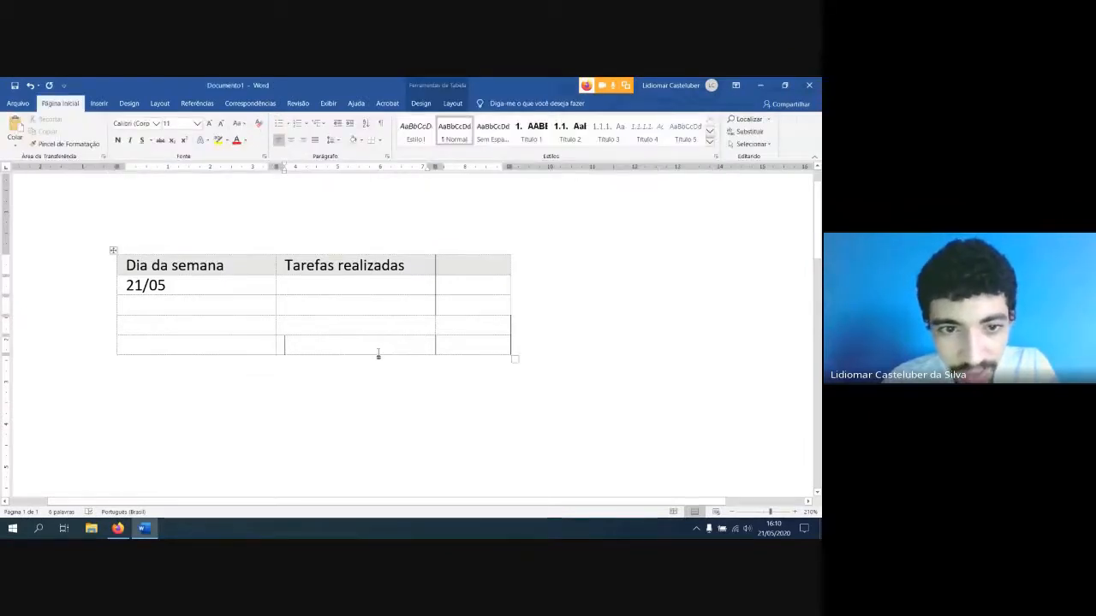
Shade the last three cells under "Tarefas realizadas" light blue, light orange and light yellow, from the third row down
left_click(354, 300)
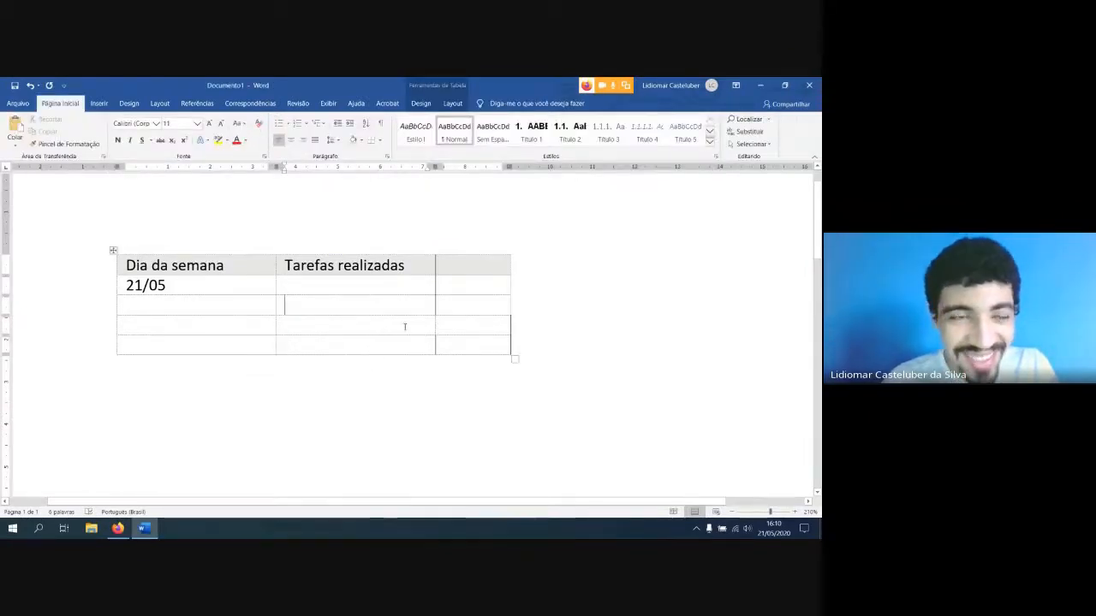
left_click(421, 103)
left_click(452, 104)
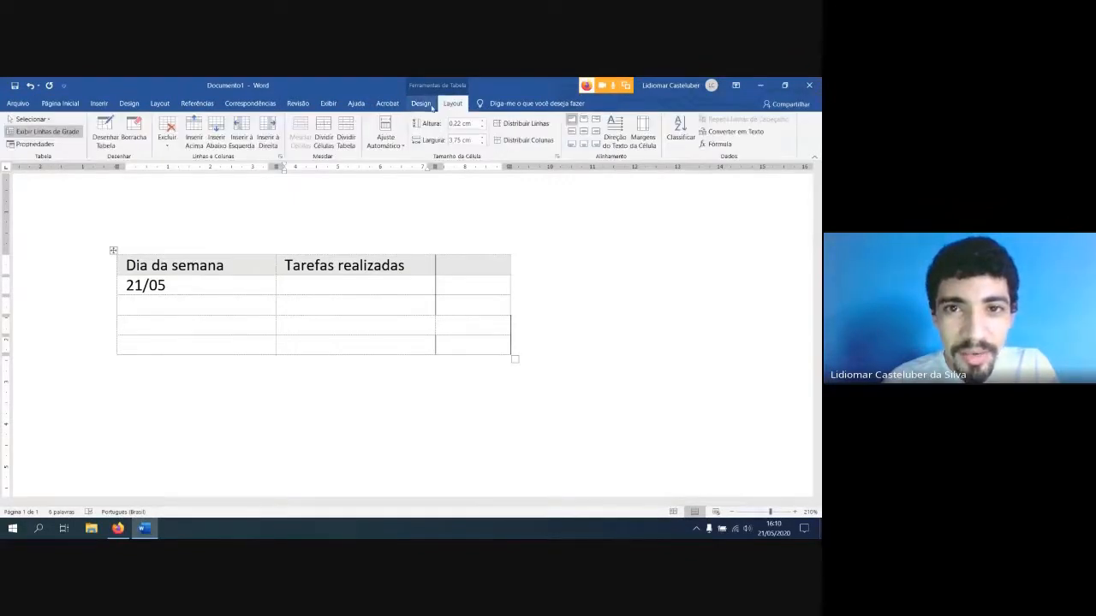
left_click(426, 105)
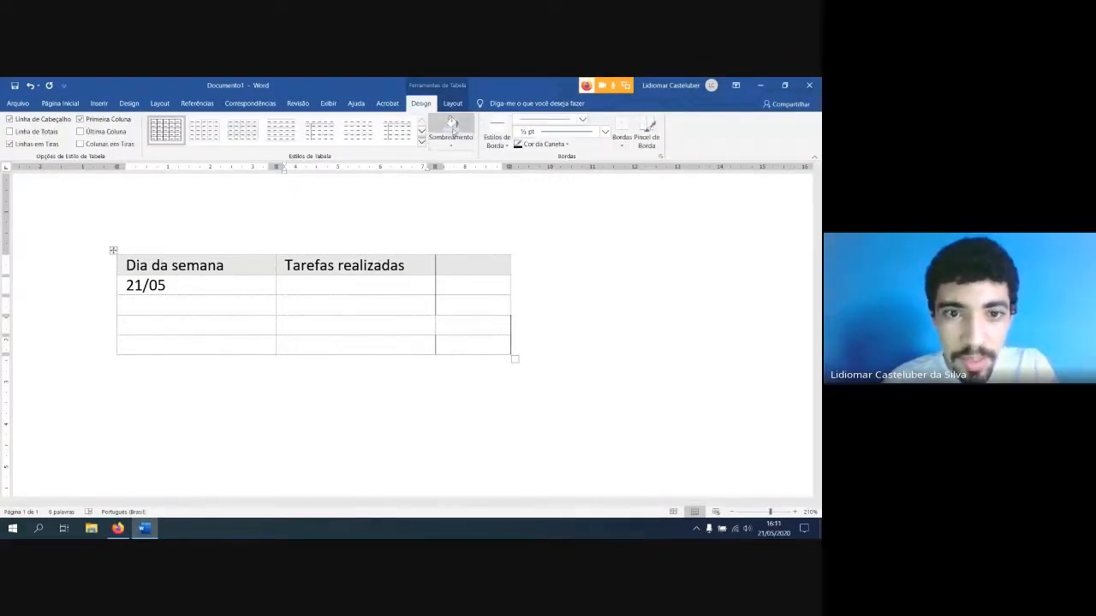
left_click(452, 126)
left_click(458, 143)
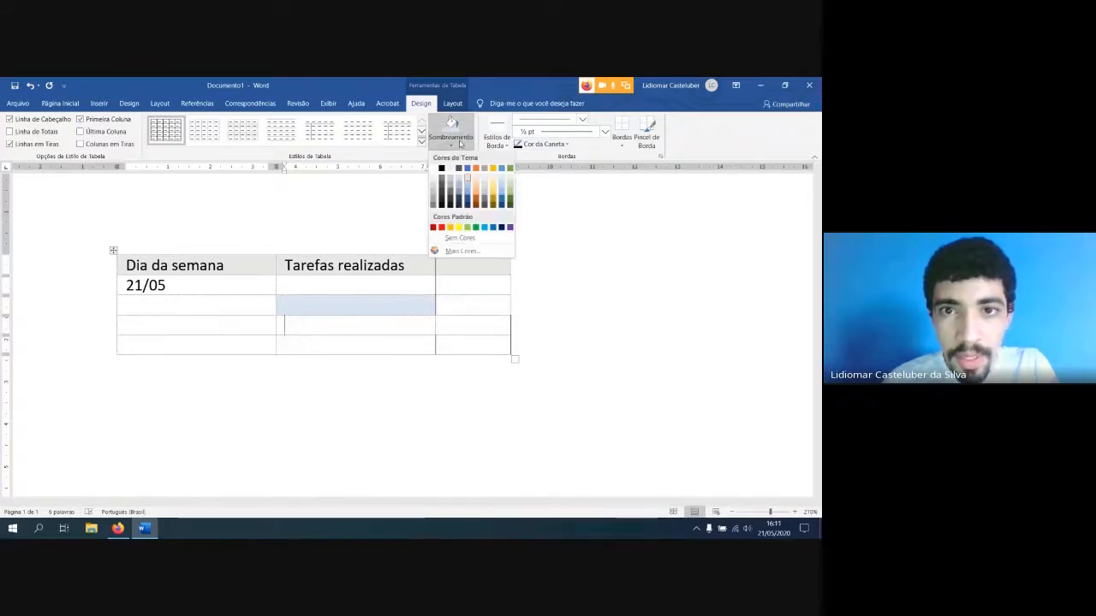
left_click(475, 176)
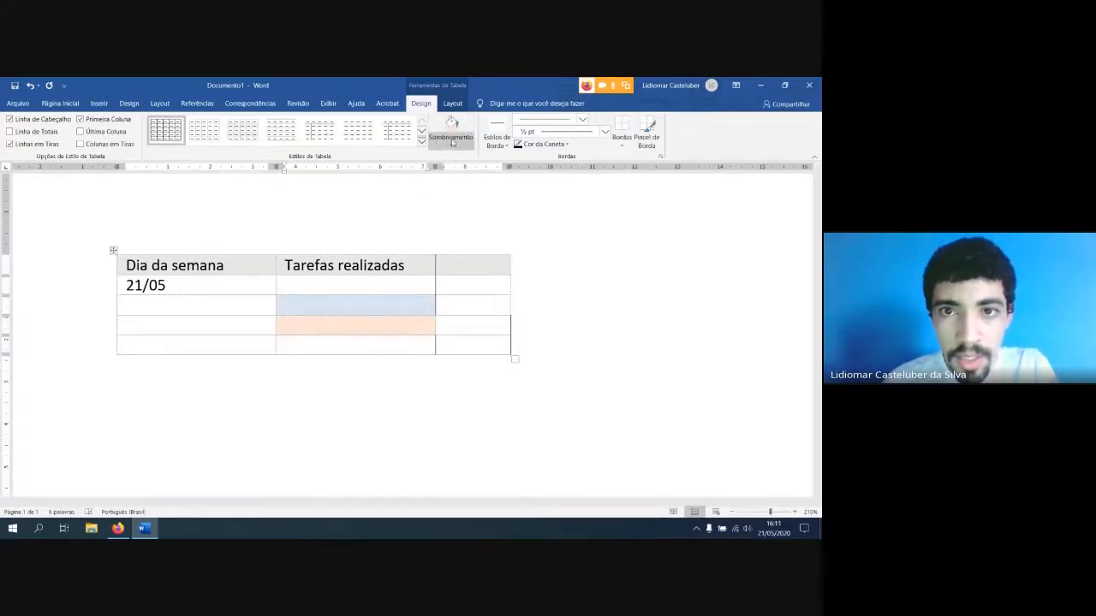
left_click(452, 142)
left_click(496, 177)
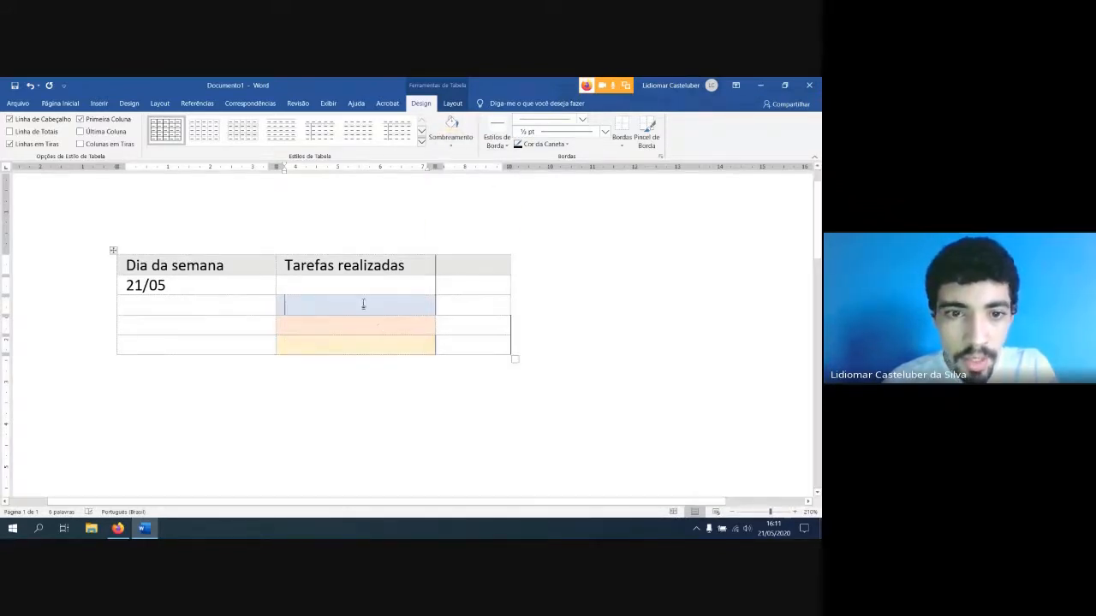
Delete the blue-shaded cell under "Tarefas realizadas", shifting the cells below it up
left_click(452, 102)
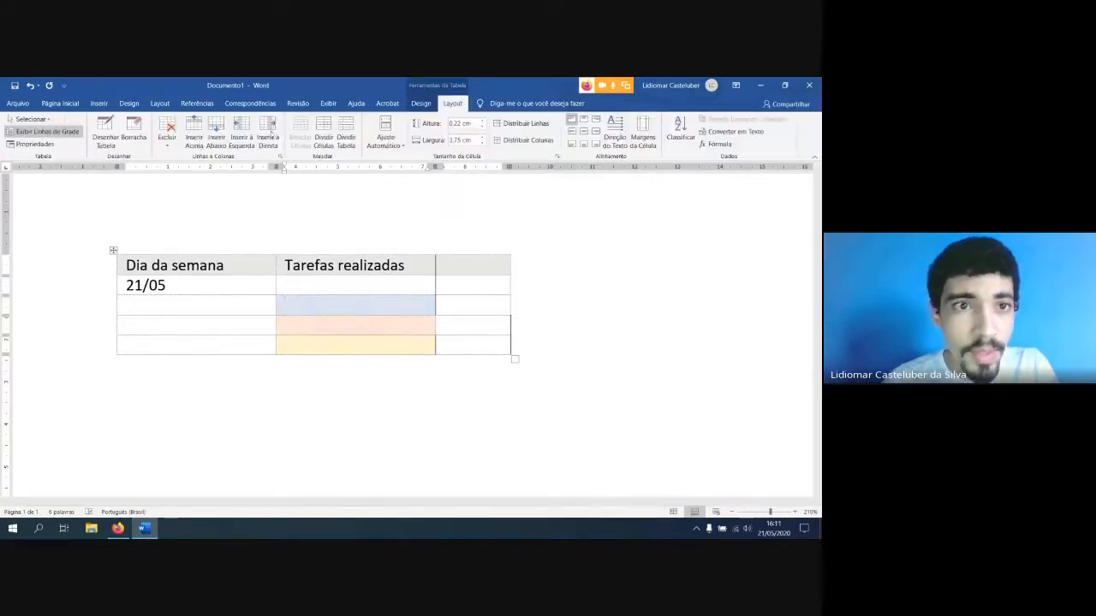
left_click(167, 130)
left_click(192, 160)
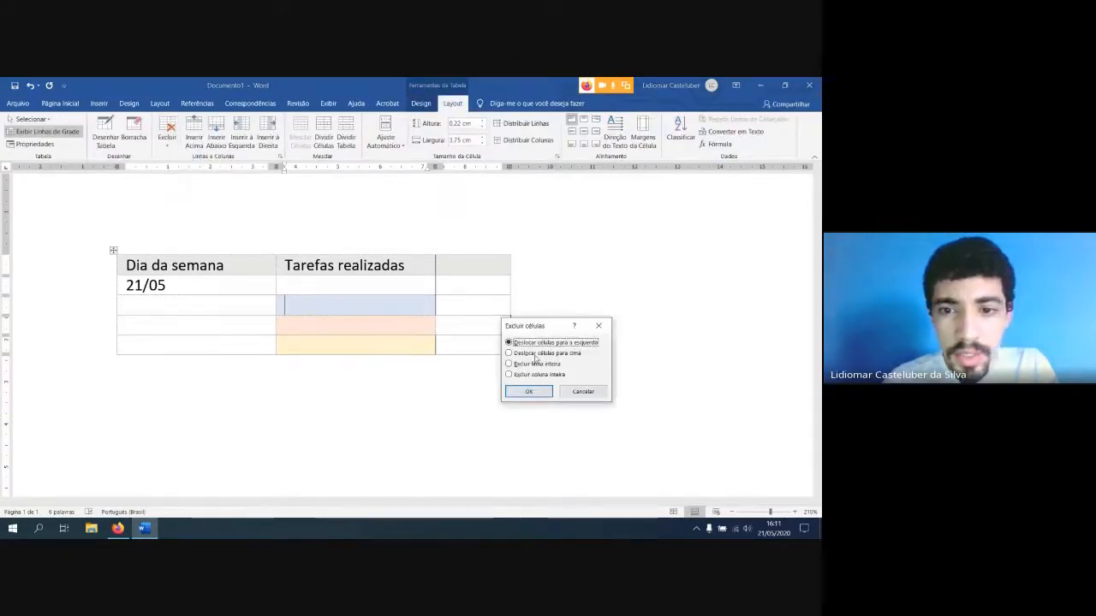
left_click(529, 352)
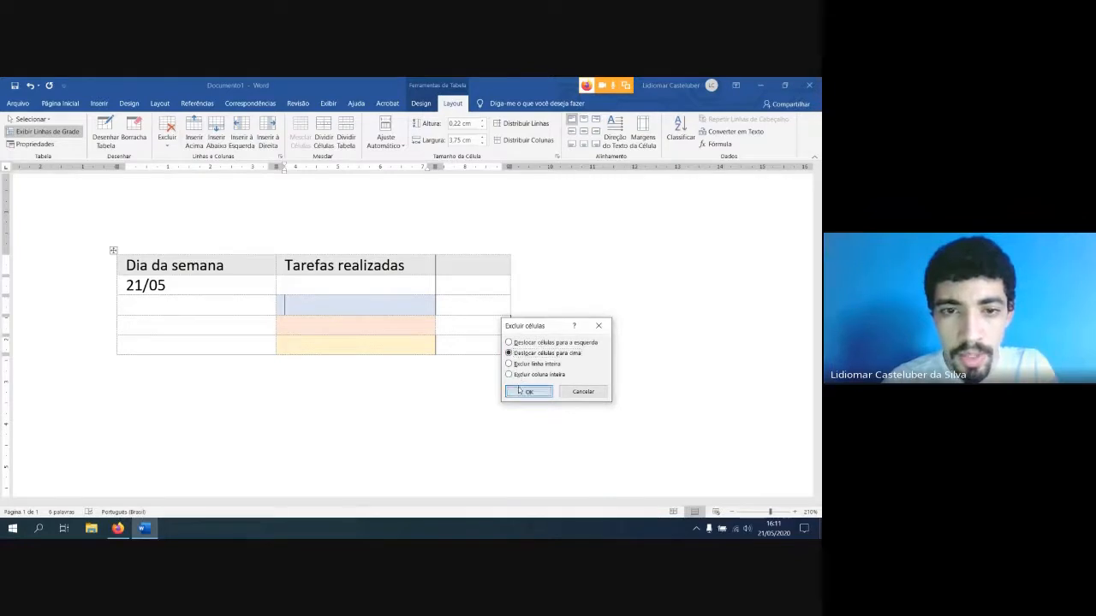
left_click(529, 391)
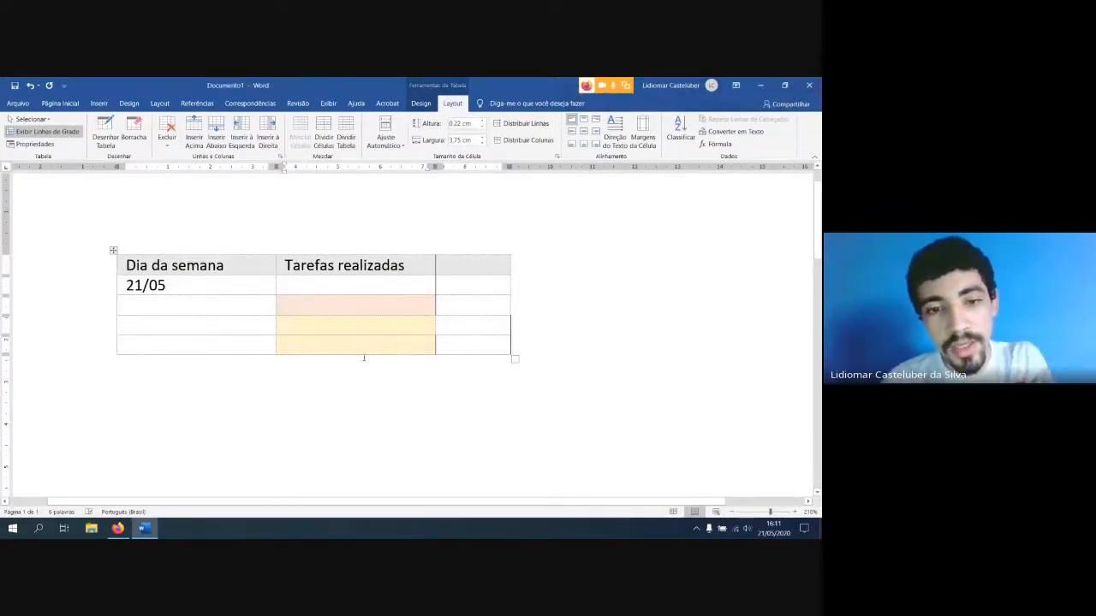
Switch to the Google Meet call in Firefox to admit the waiting participant, and return to Word
left_click(118, 529)
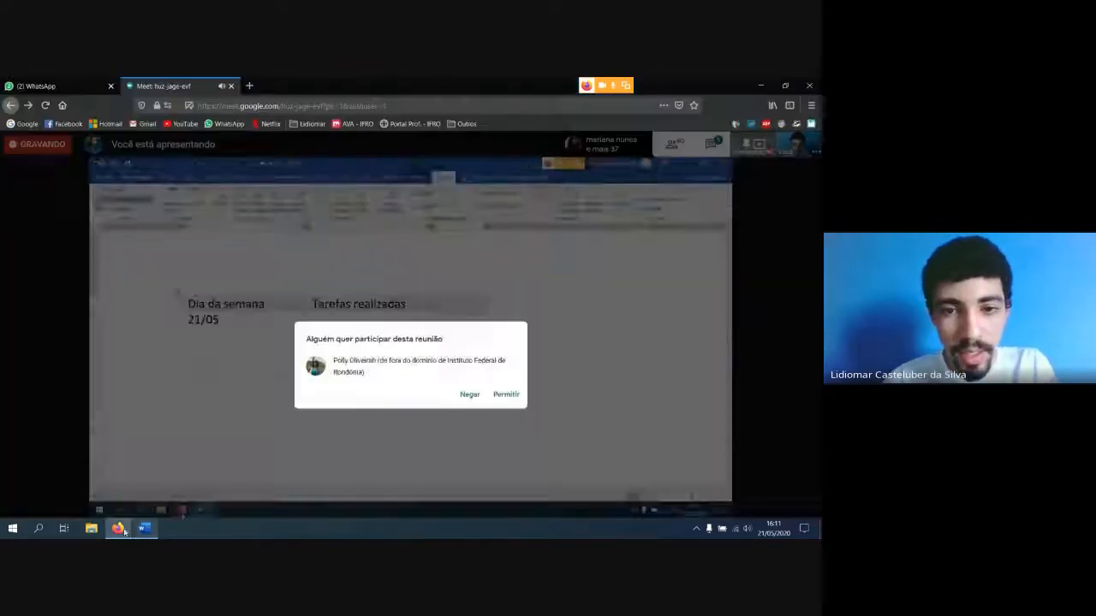
left_click(514, 357)
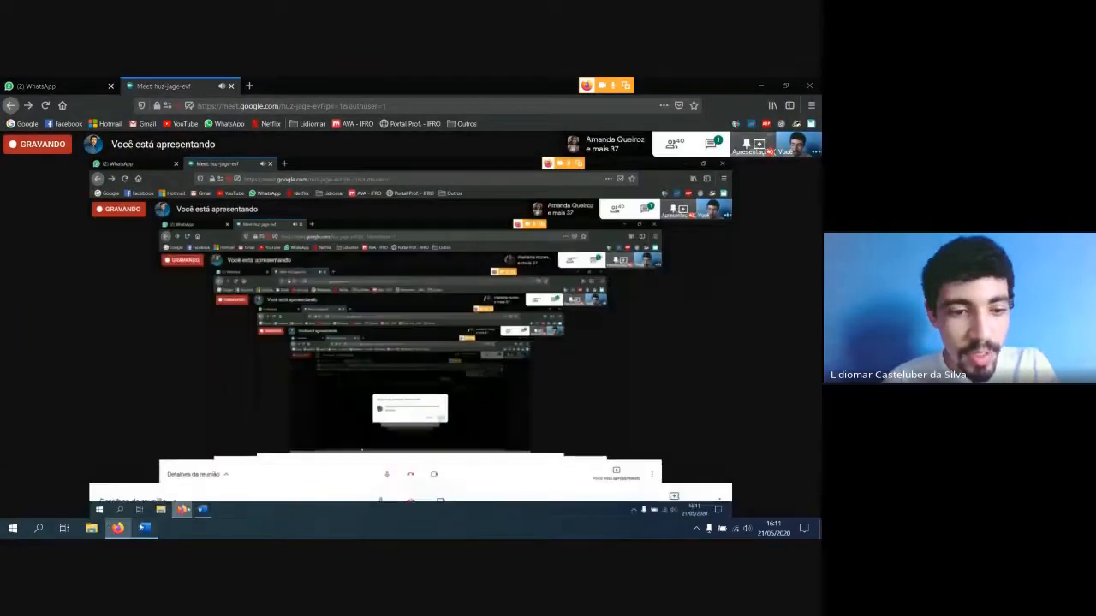
left_click(144, 528)
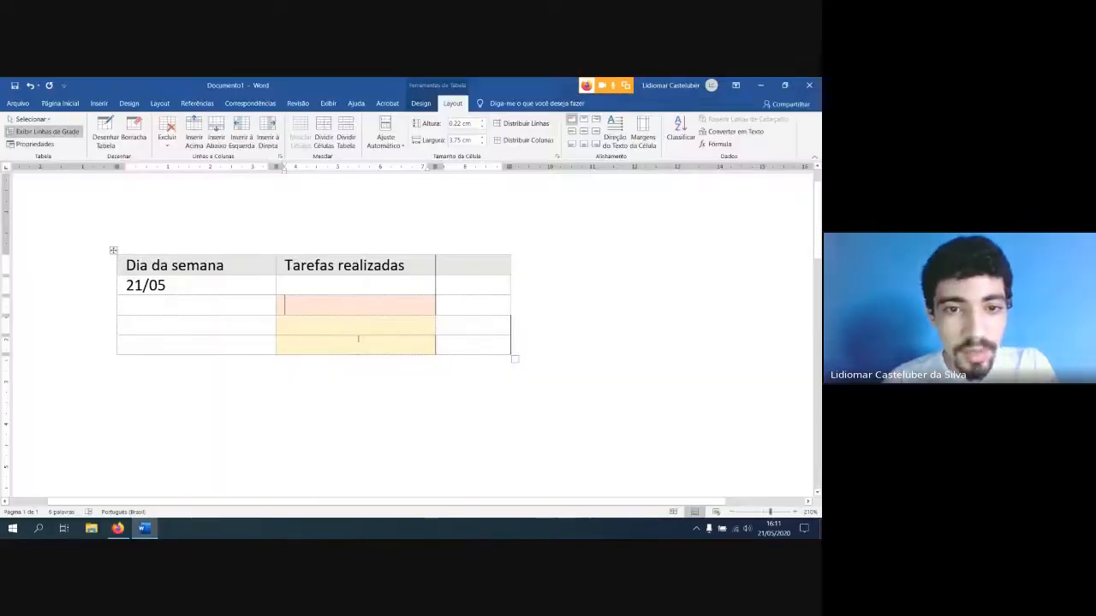
Enter "conteúdo" in the orange-shaded cell and delete that cell, shifting the cells below it up
left_click(317, 309)
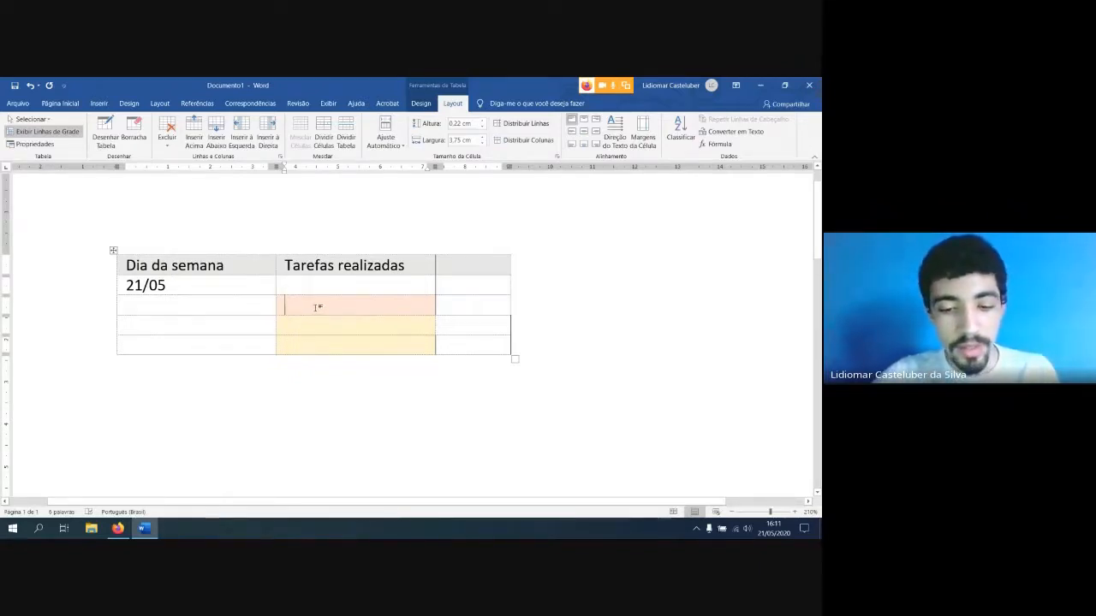
type("cont")
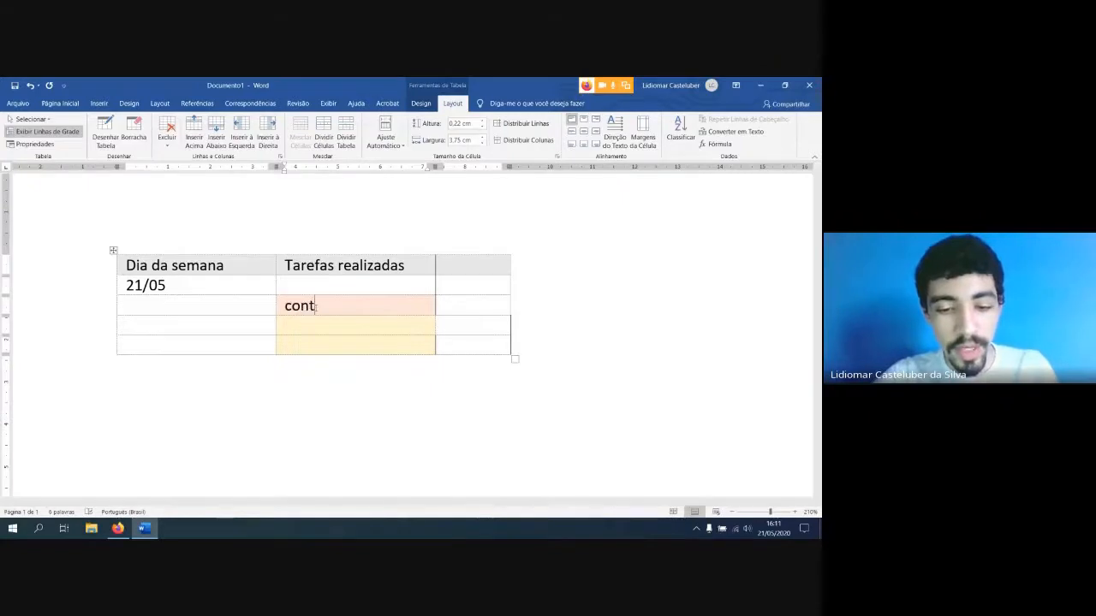
type("eúdo")
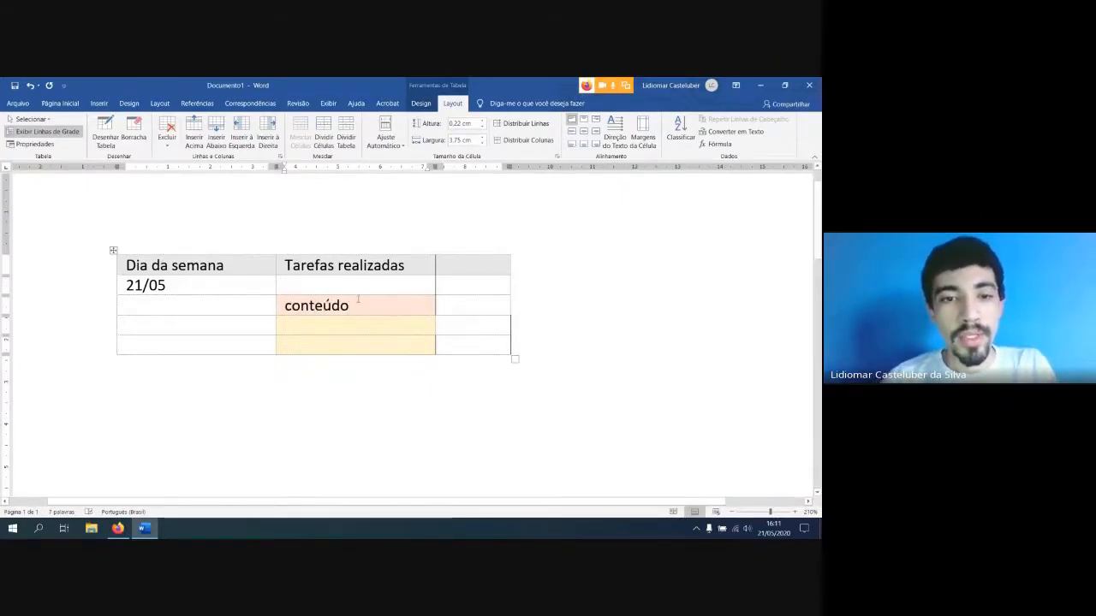
left_click(167, 137)
left_click(177, 156)
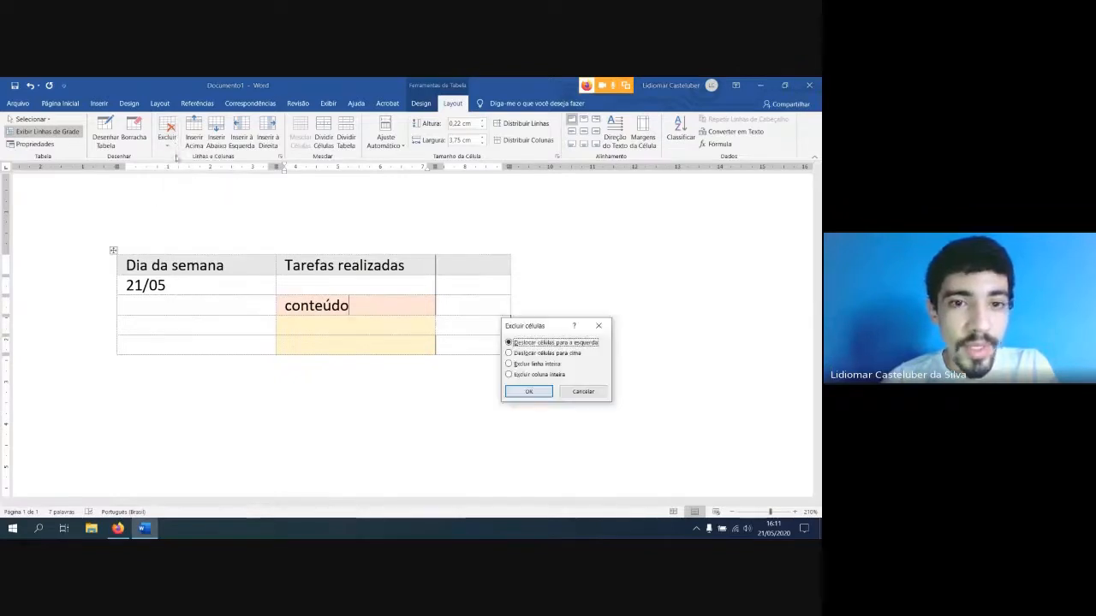
left_click(557, 353)
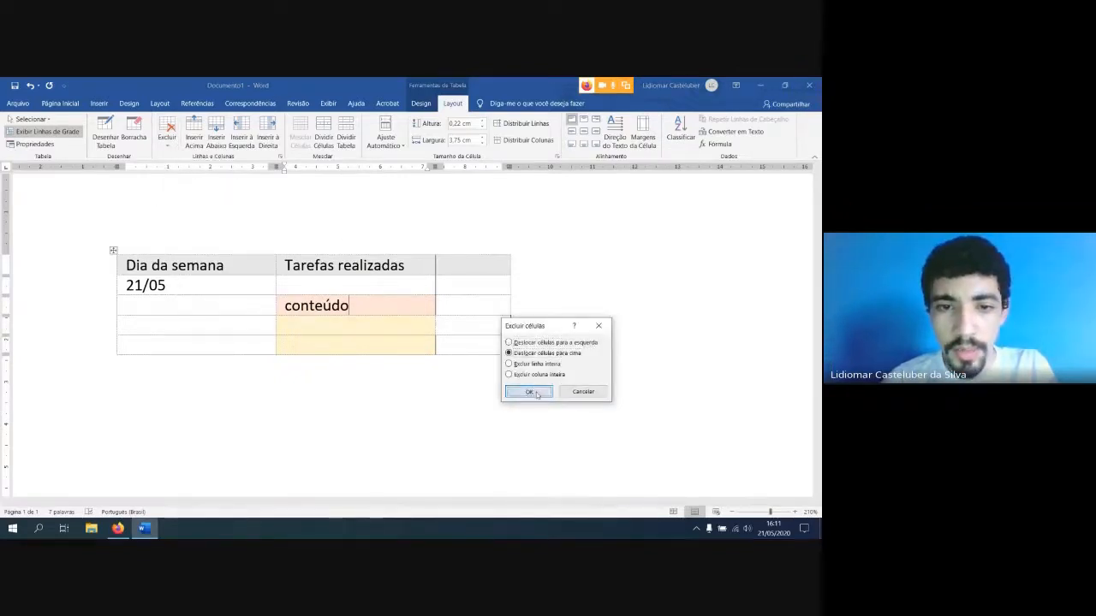
left_click(529, 391)
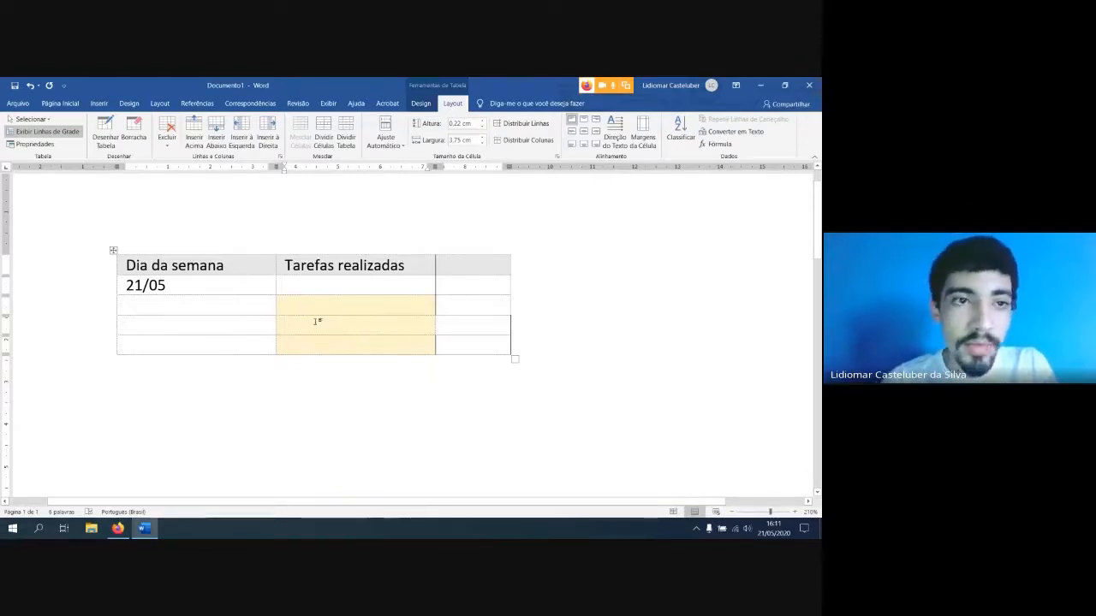
Delete the table's entire fourth row, including its yellow cell under "Tarefas realizadas"
left_click(167, 133)
left_click(168, 132)
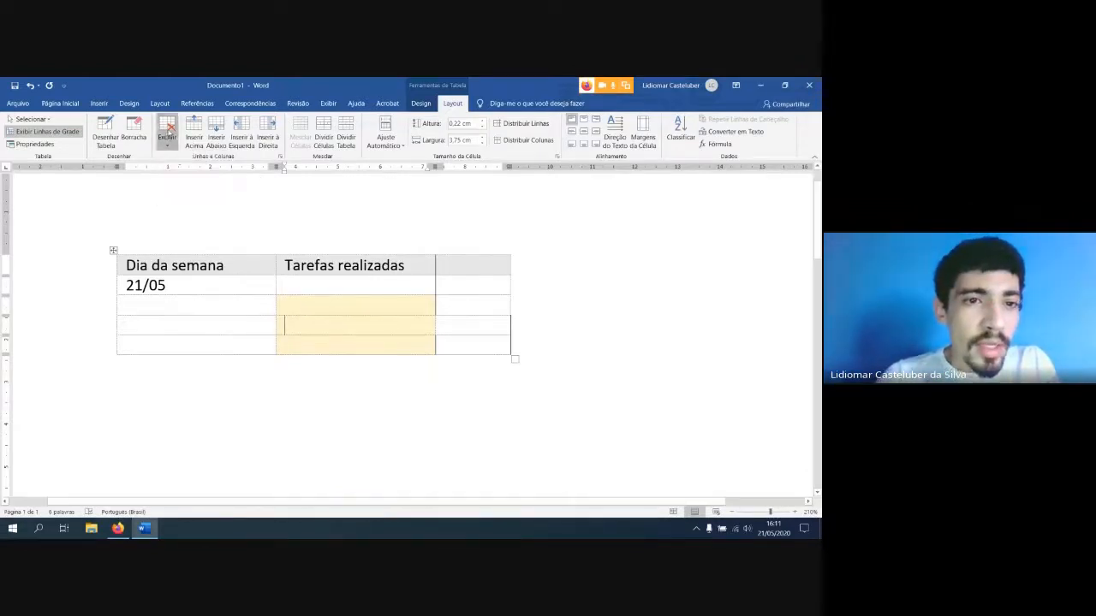
left_click_drag(193, 306, 480, 306)
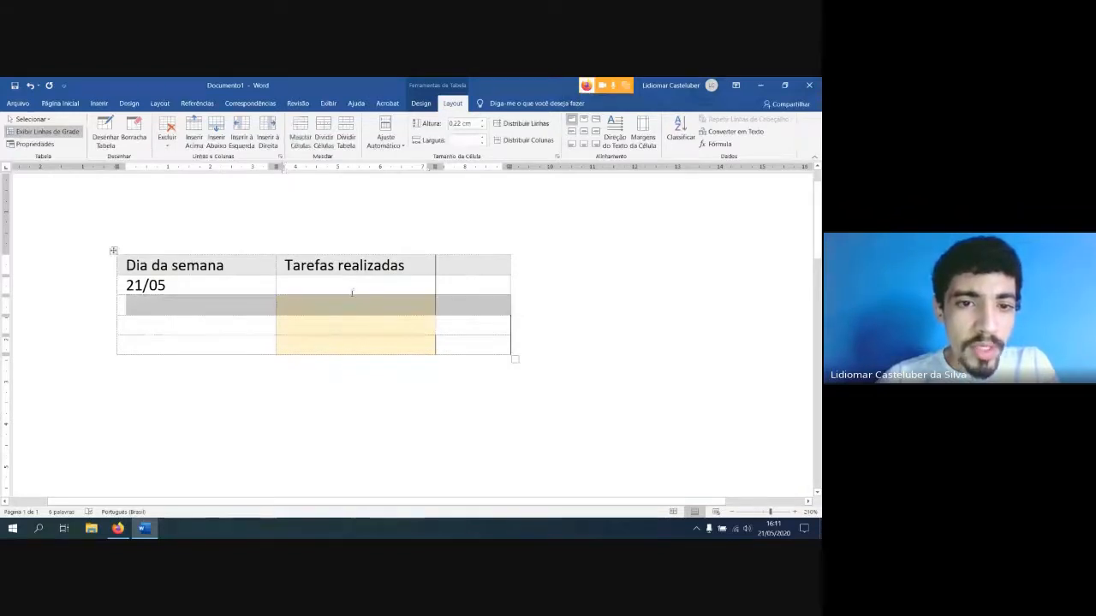
left_click(171, 323)
left_click_drag(172, 324, 479, 325)
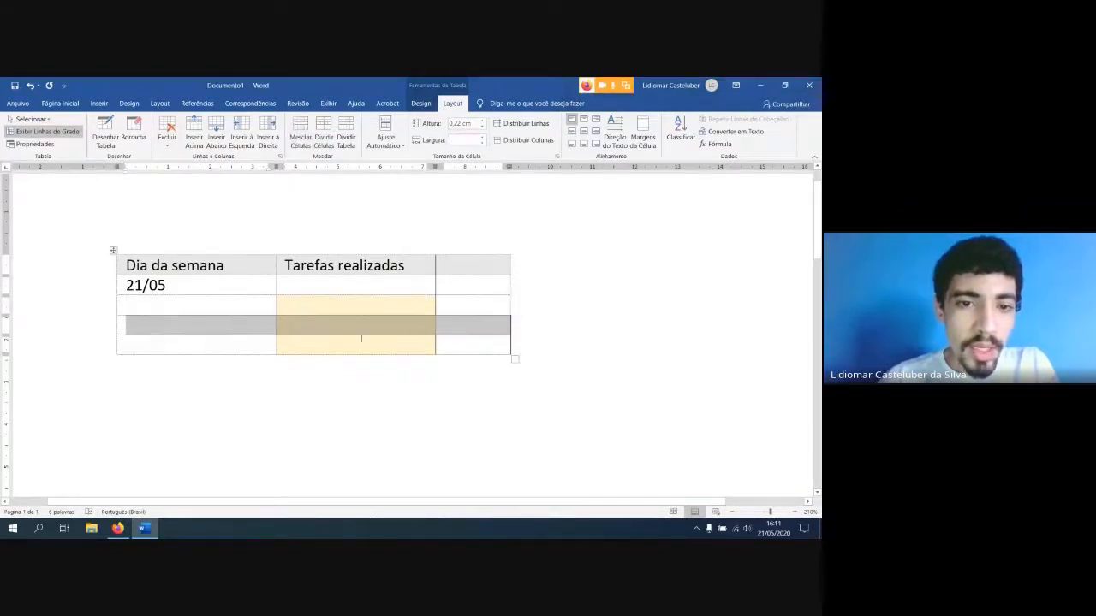
left_click(167, 134)
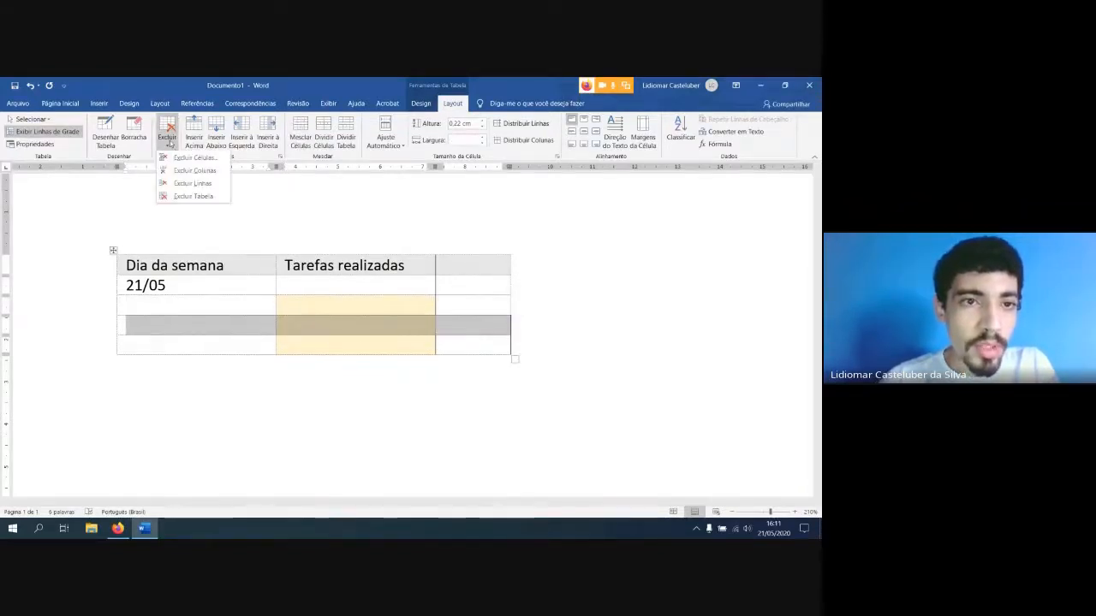
left_click(176, 183)
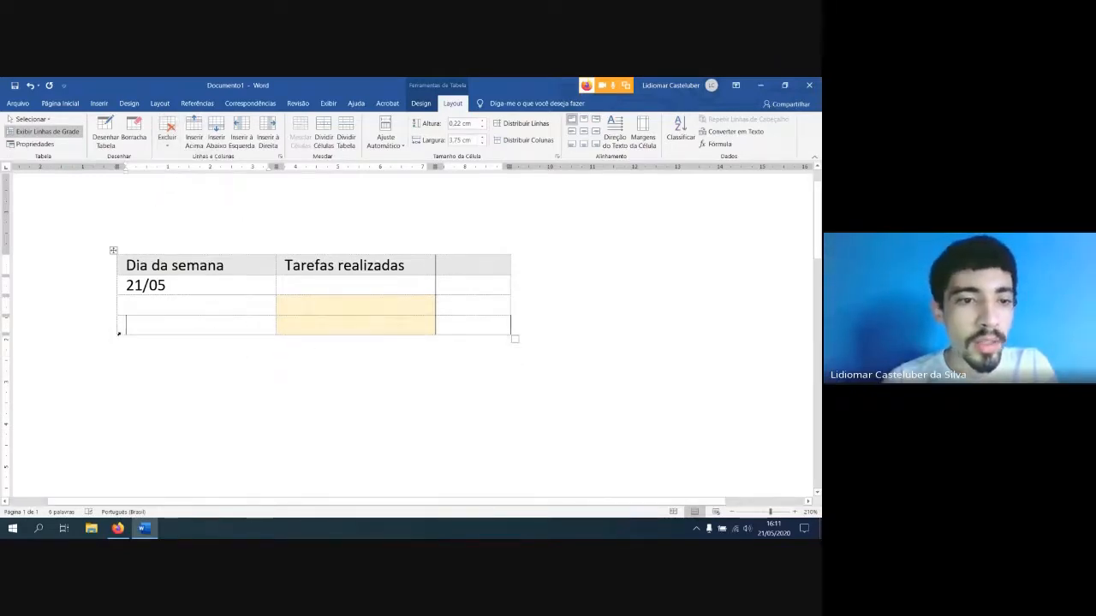
Draw two full-width single-cell rows beneath the table with the Draw Table tool
left_click(190, 305)
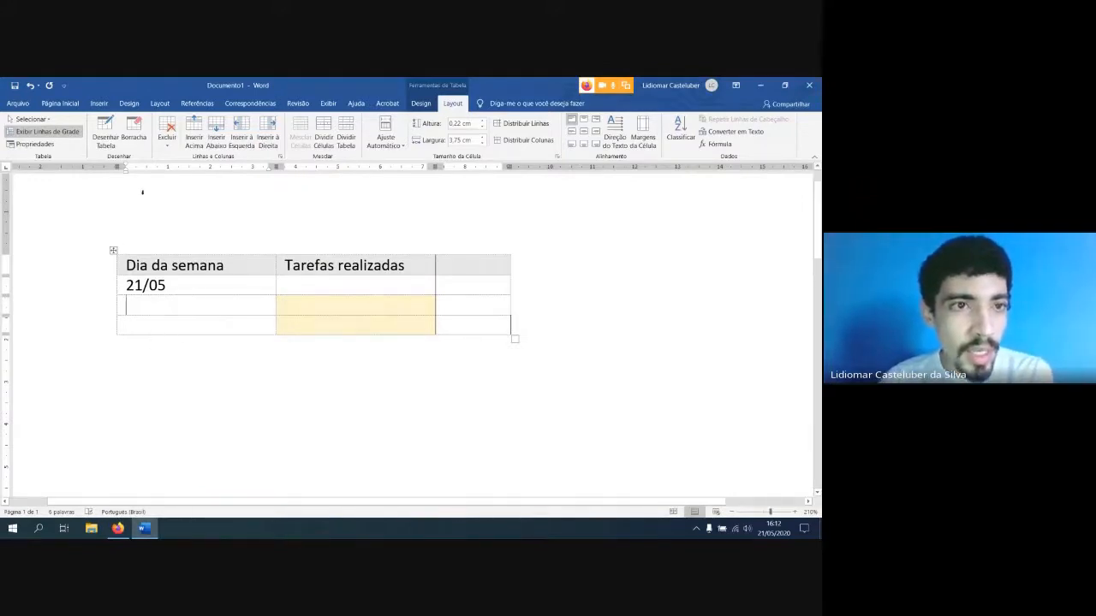
left_click(105, 130)
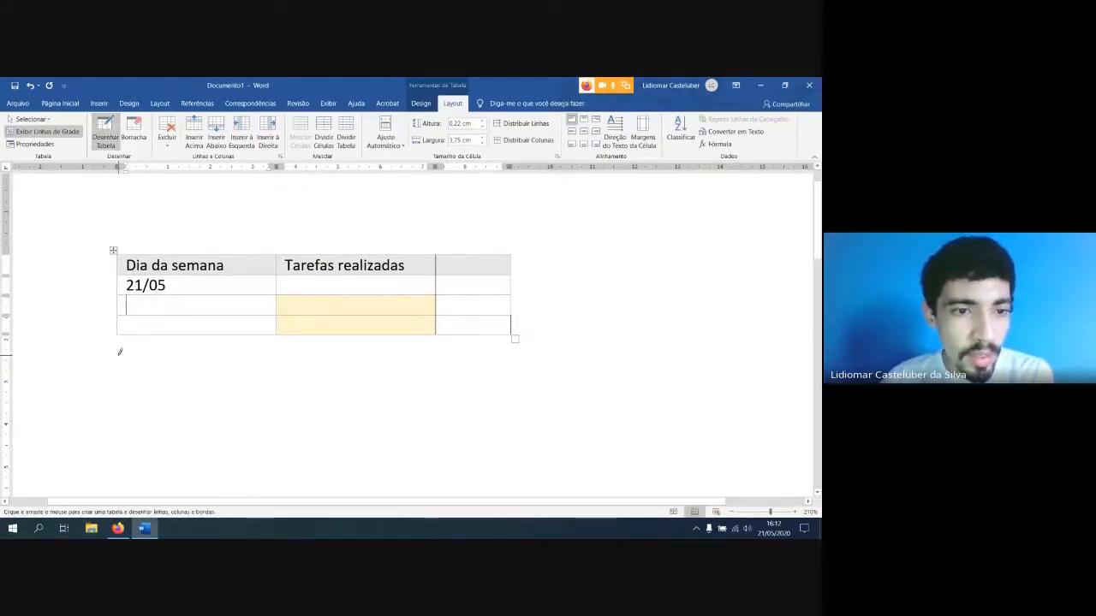
mouse_move(120, 351)
left_mouse_down()
mouse_move(472, 363)
mouse_move(509, 330)
mouse_move(506, 370)
left_mouse_up()
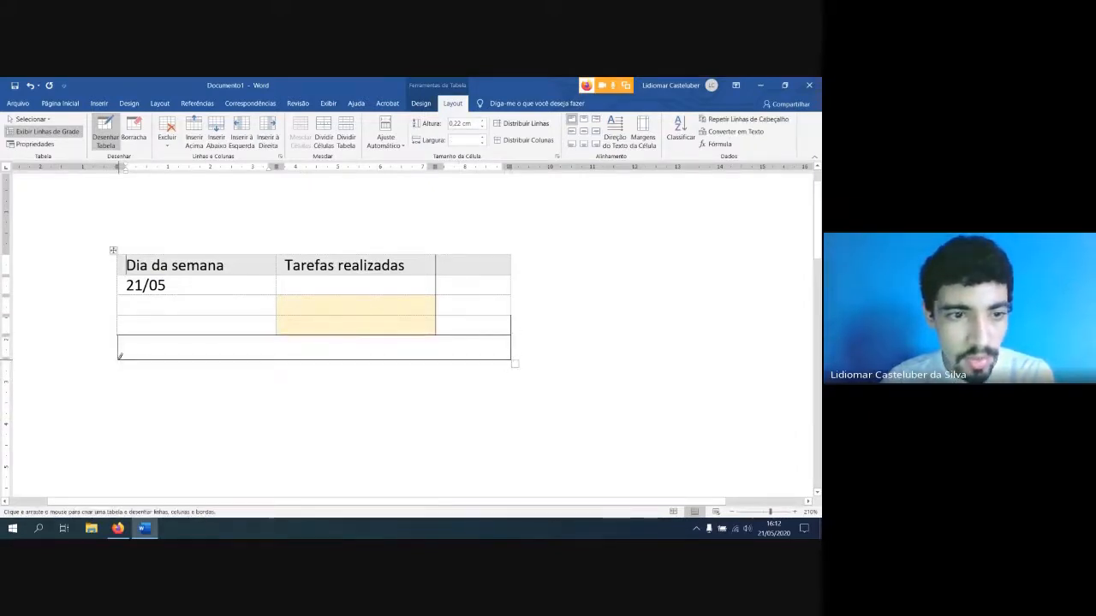
mouse_move(119, 358)
left_mouse_down()
mouse_move(263, 393)
mouse_move(472, 364)
mouse_move(510, 369)
left_mouse_up()
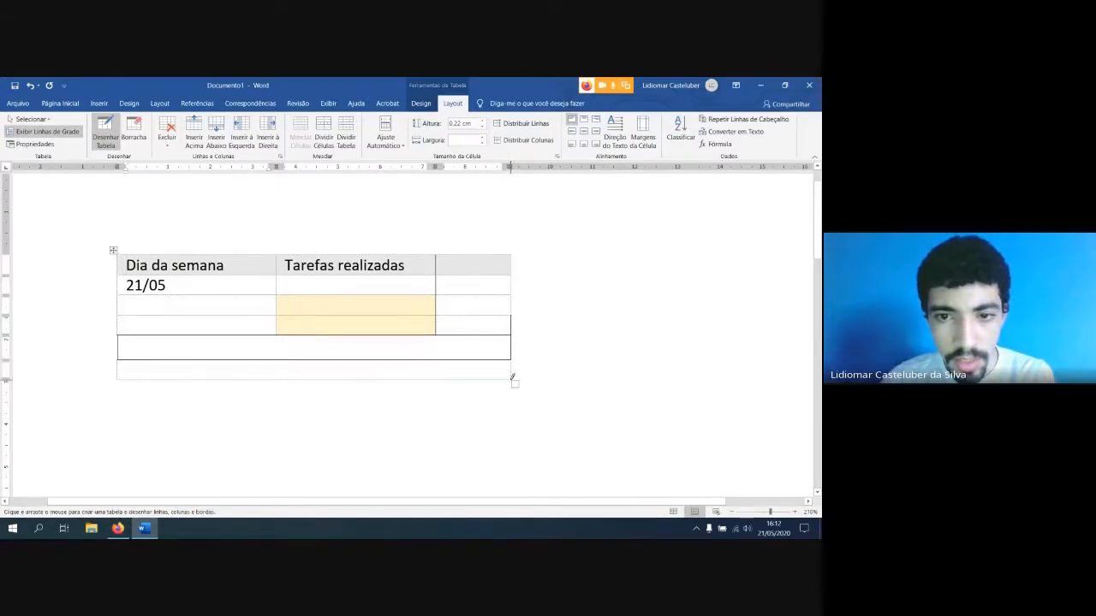
key("Escape")
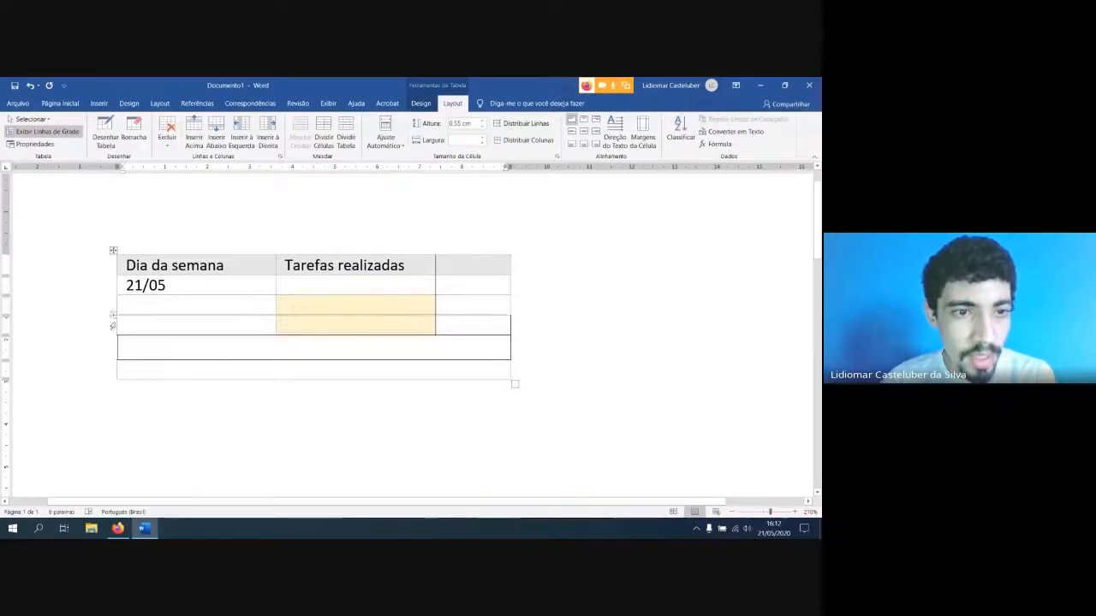
Insert one row directly above the drawn full-width rows and another between those two drawn rows
left_click(118, 327)
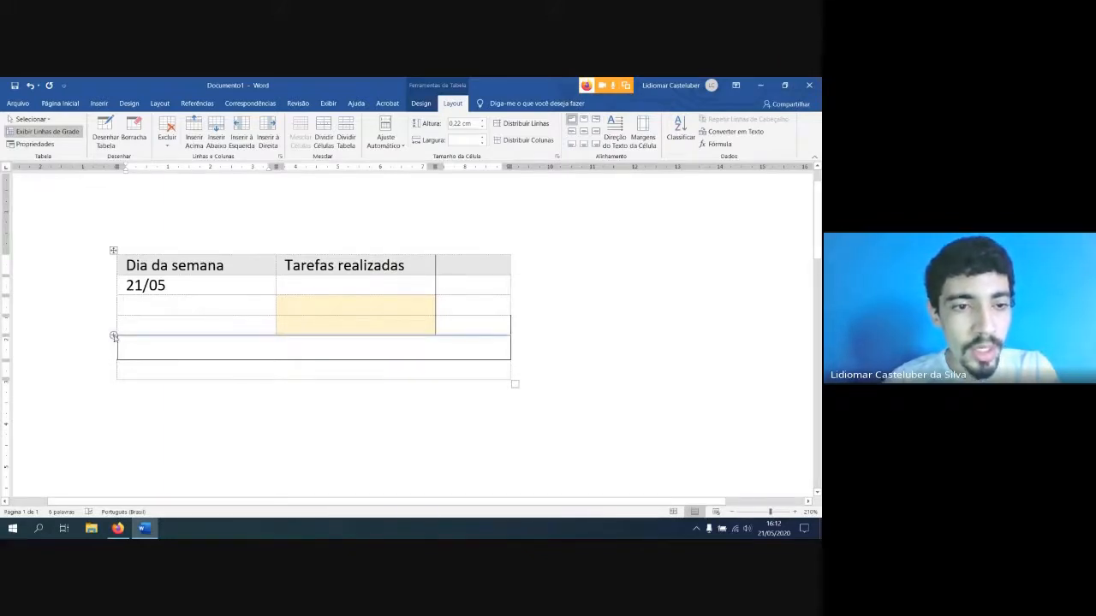
left_click(114, 336)
left_click(318, 344)
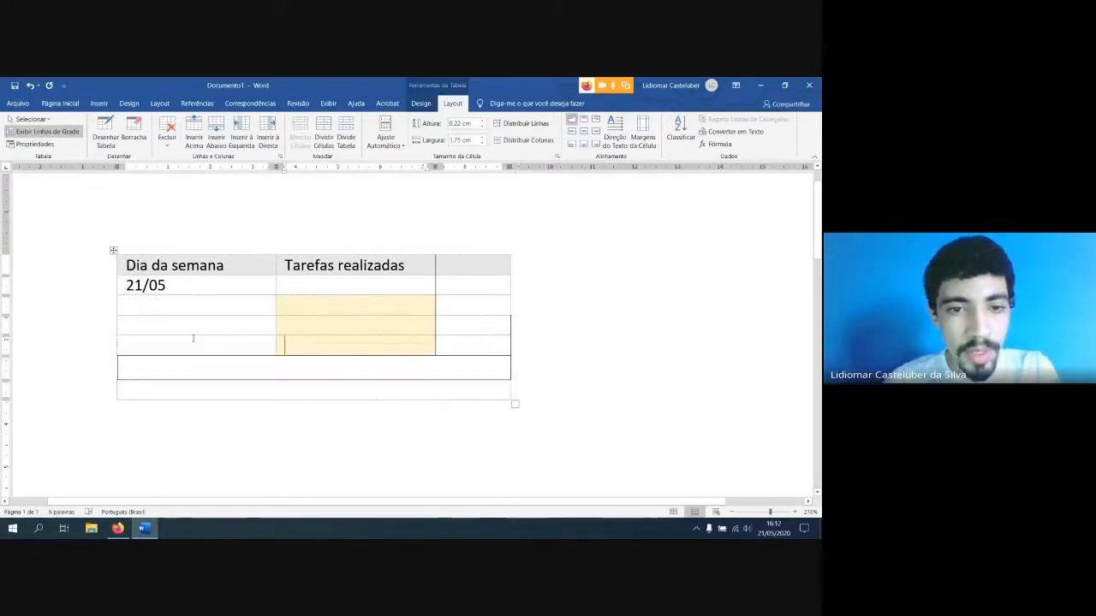
left_click_drag(367, 340, 314, 332)
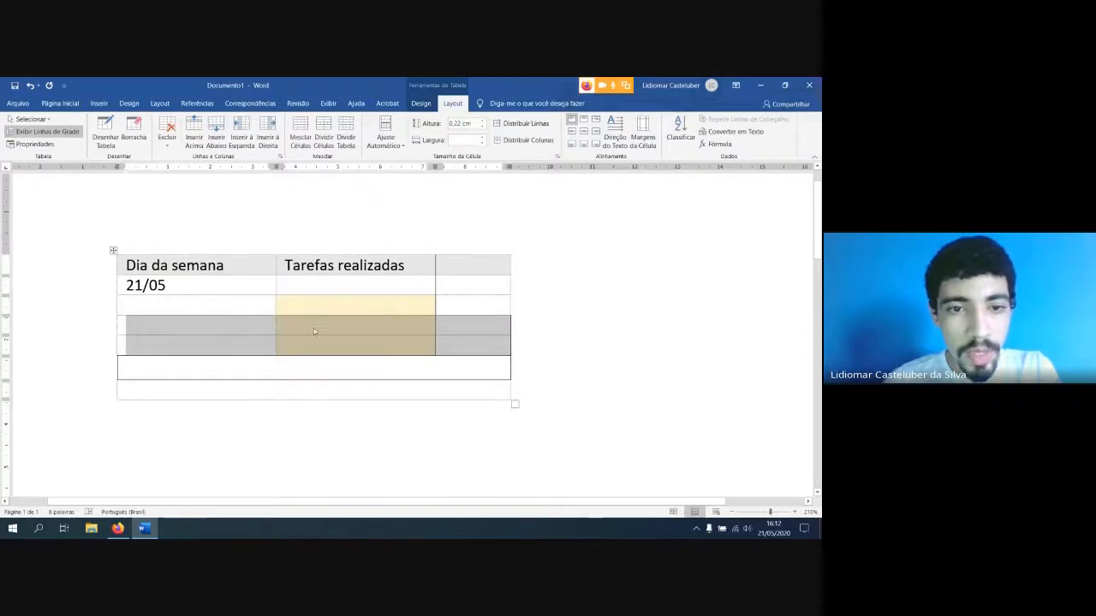
left_click(272, 346)
left_click(113, 379)
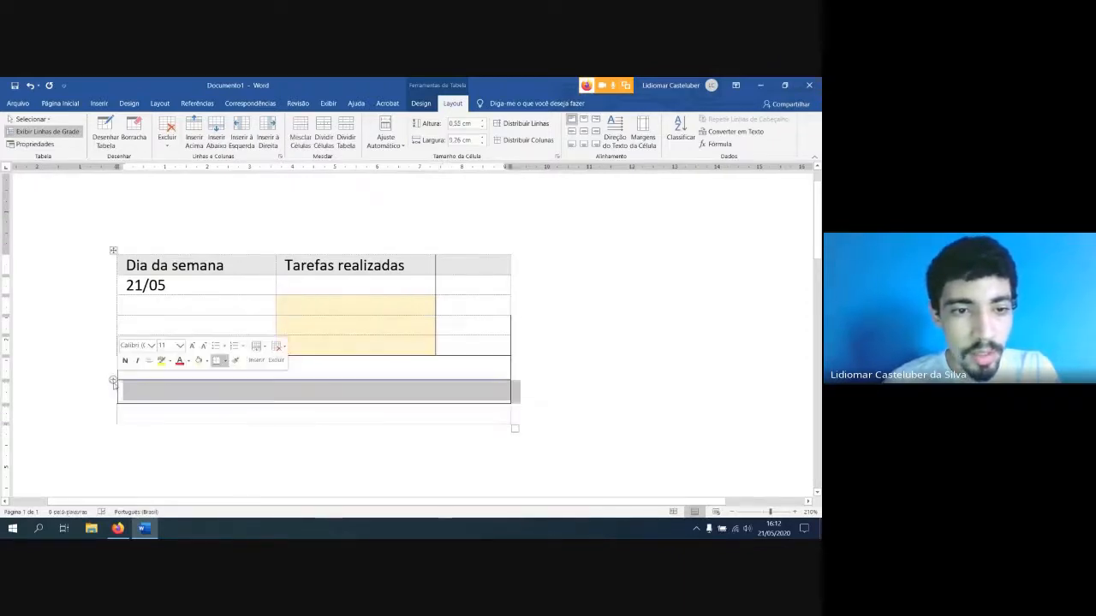
left_click(168, 391)
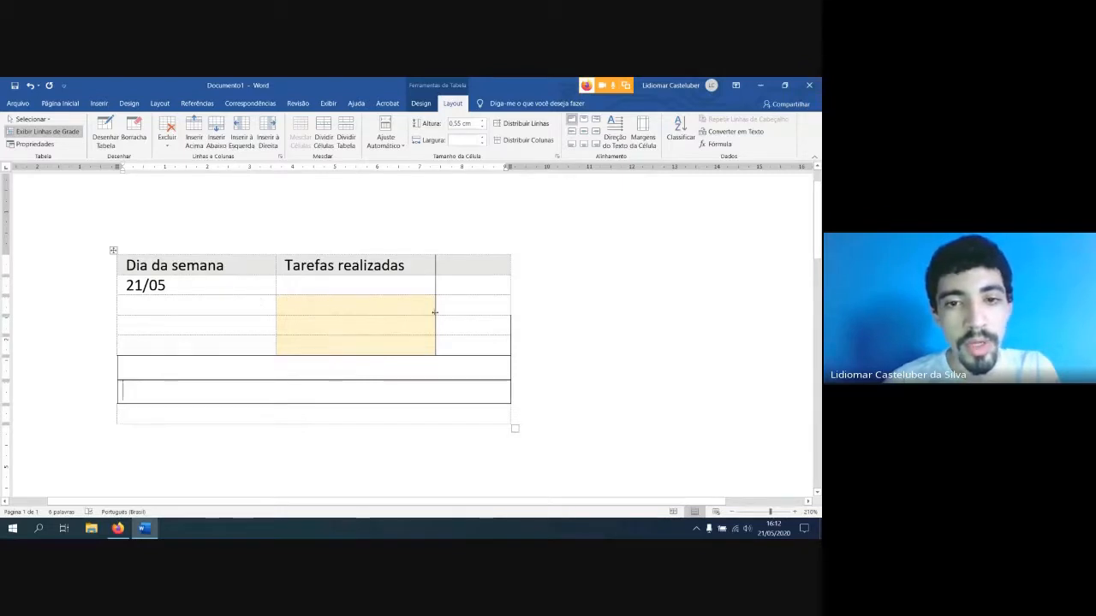
Enter "Texto 1" and "Texto 2" in the first two cells of the fifth row
left_click(325, 345)
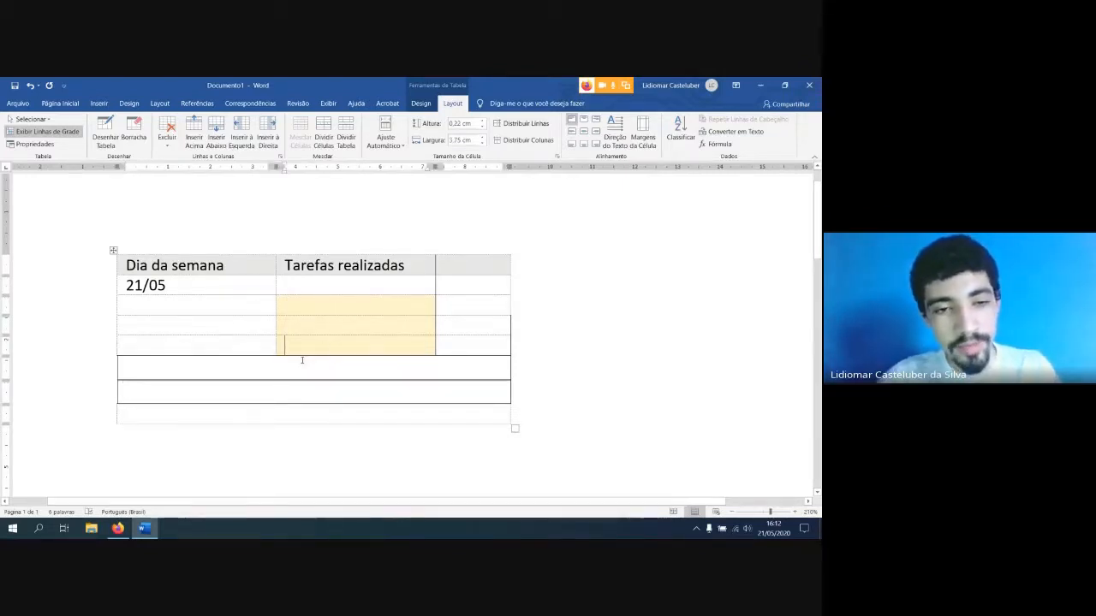
left_click(248, 351)
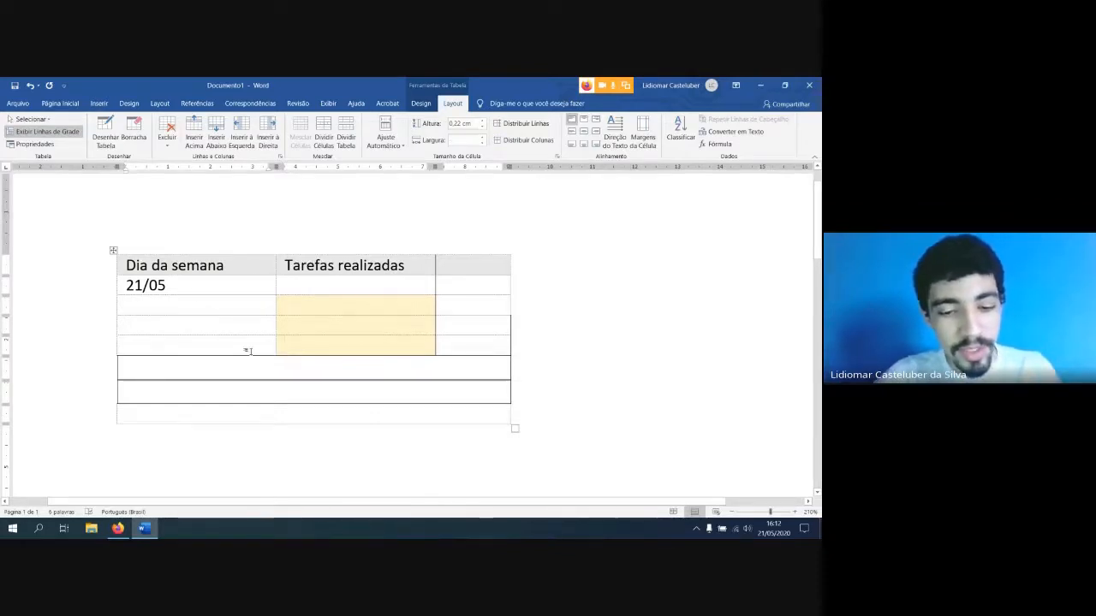
type("e")
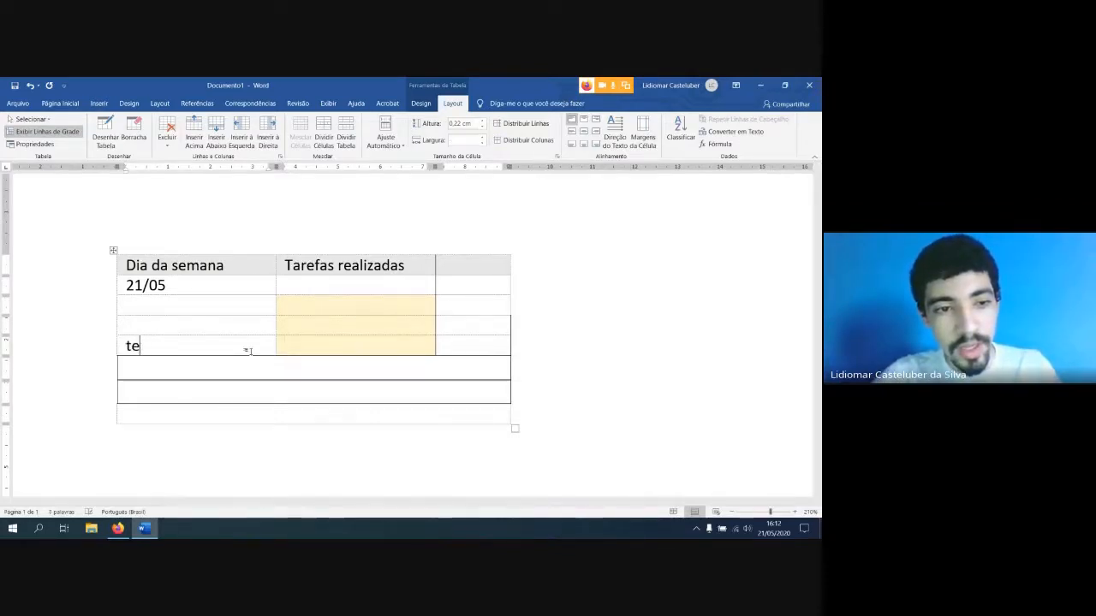
type("xto 1")
key("Tab")
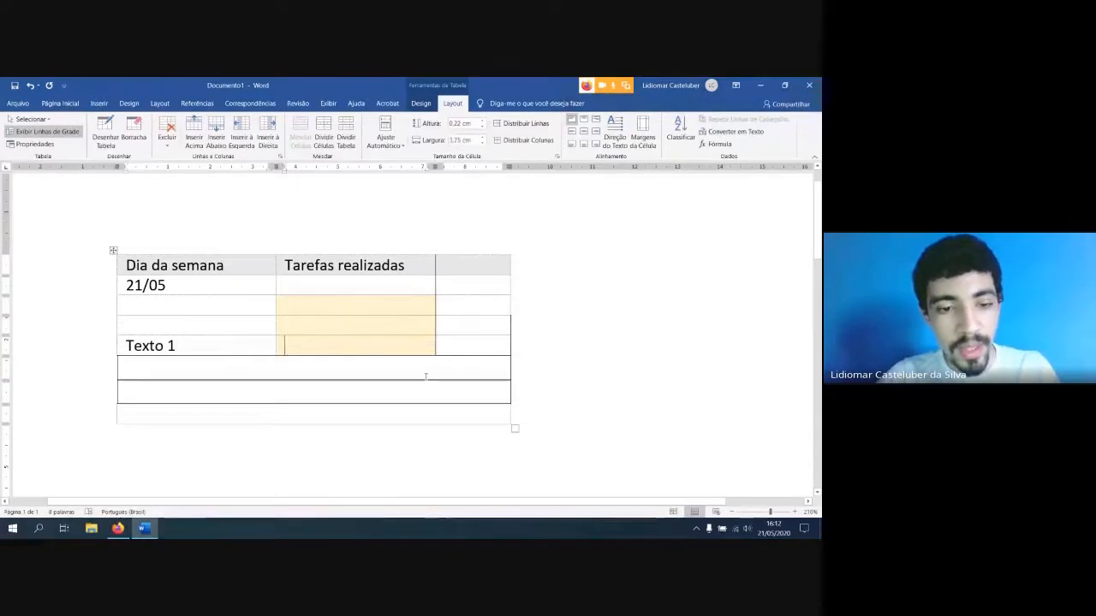
type("tet")
type("to")
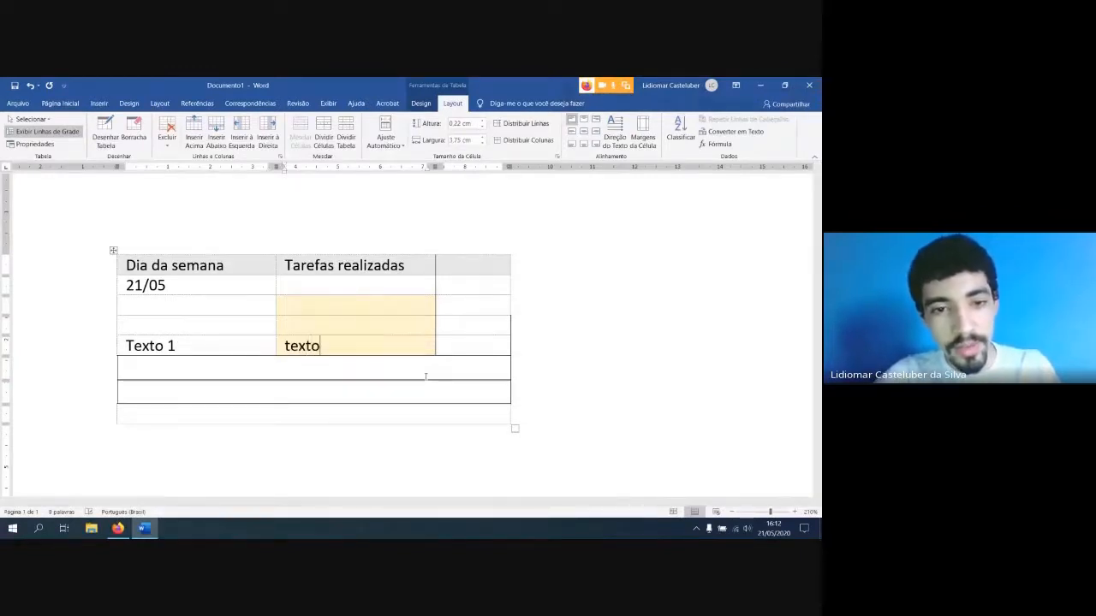
type(" 2")
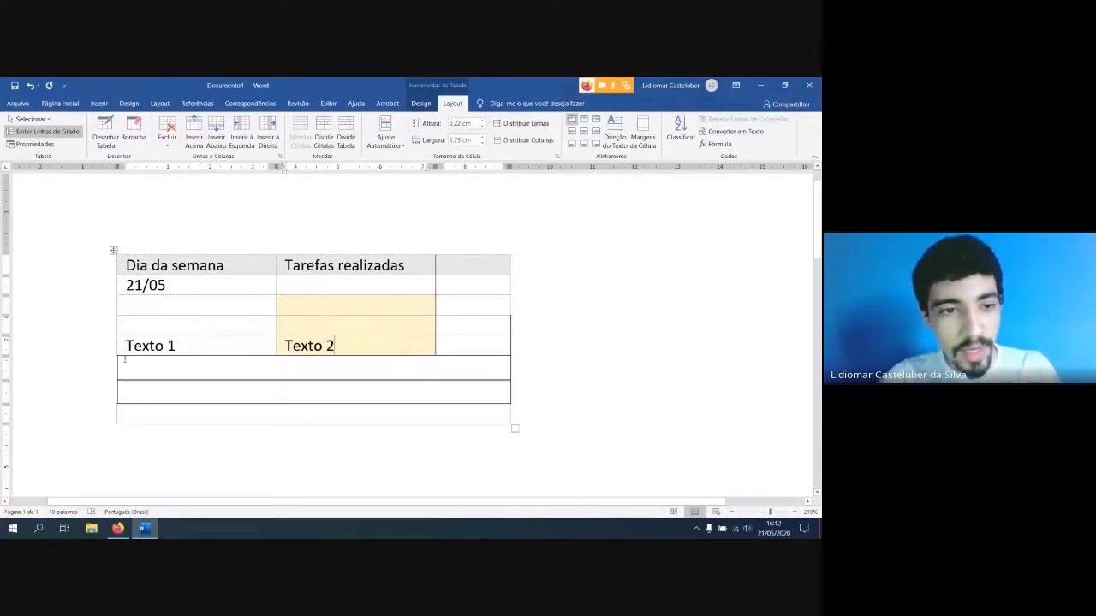
Insert an empty row directly below the "Texto 1" and "Texto 2" row
left_click(115, 356)
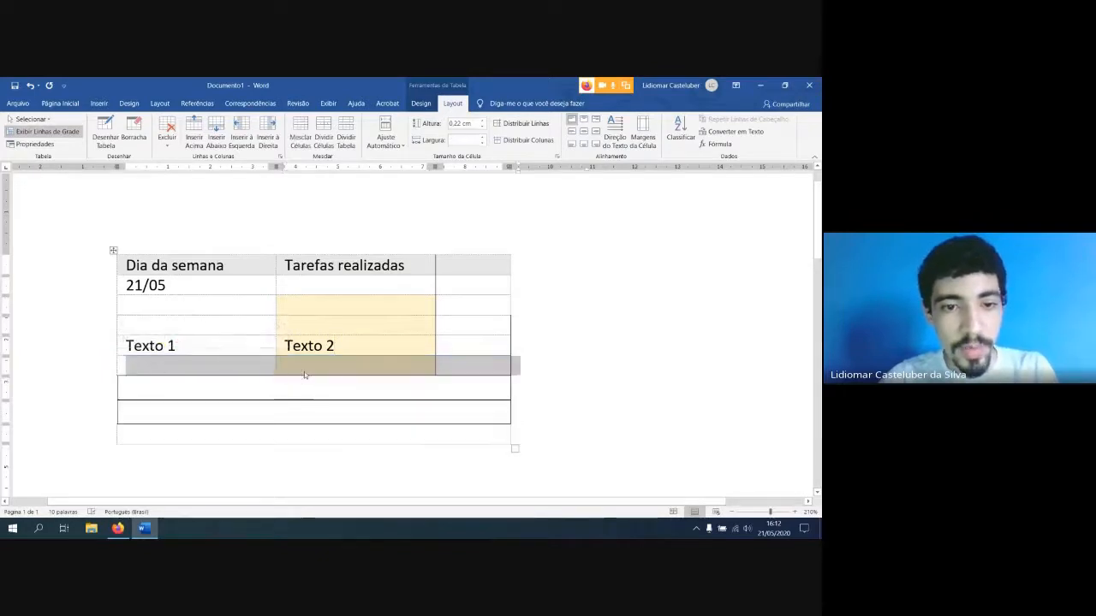
left_click(304, 374)
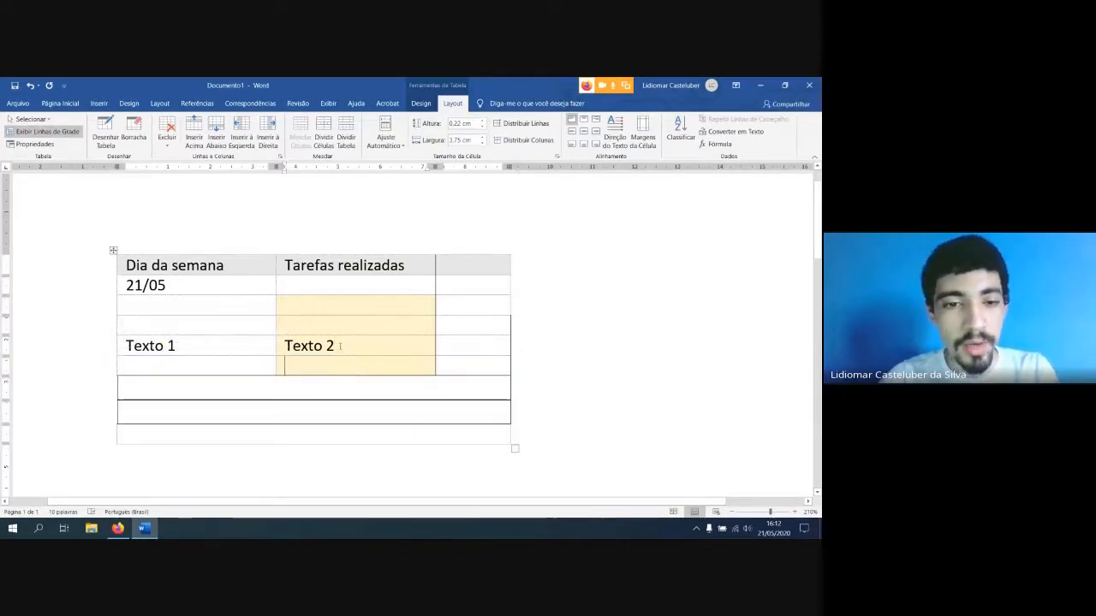
left_click_drag(340, 346, 222, 349)
left_click(238, 353)
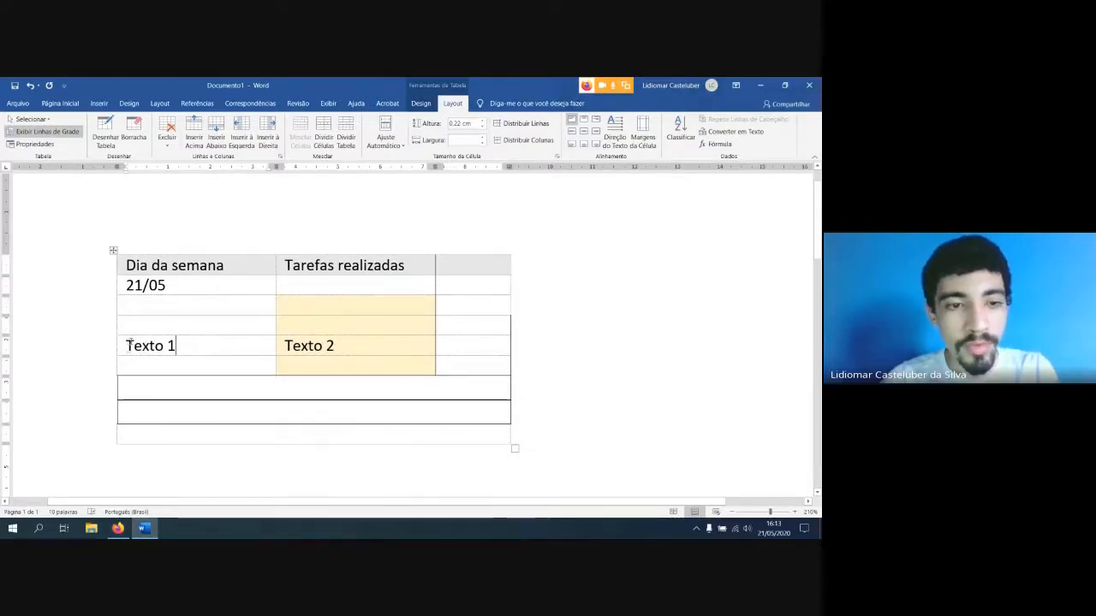
Copy the "Texto 1" and "Texto 2" cells and paste them into the empty row below
left_click_drag(172, 345, 480, 347)
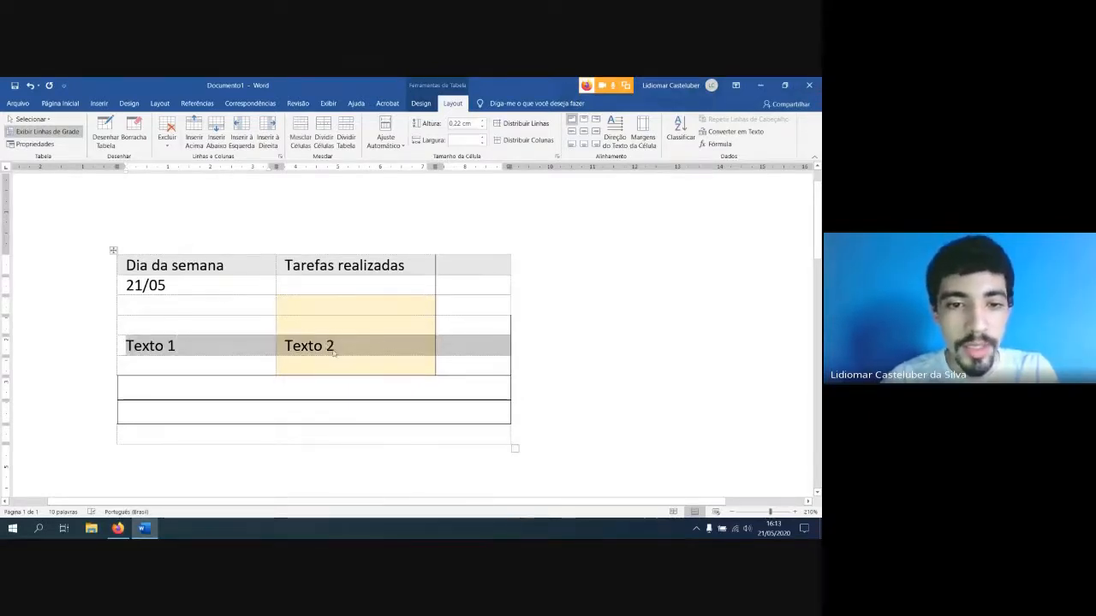
left_click_drag(334, 352, 174, 345)
key("ctrl+c")
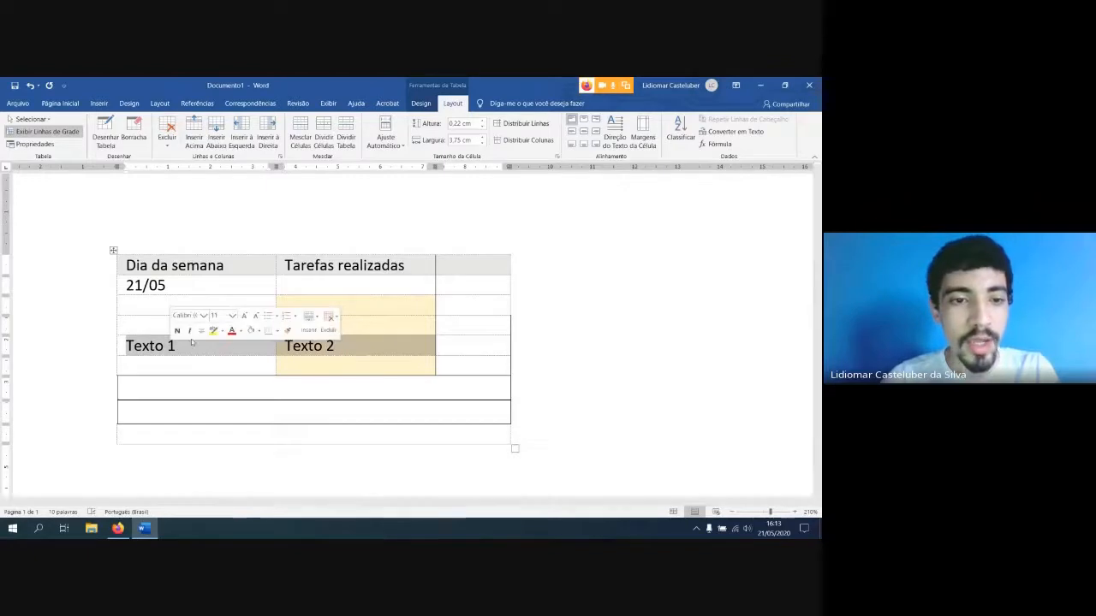
left_click(62, 104)
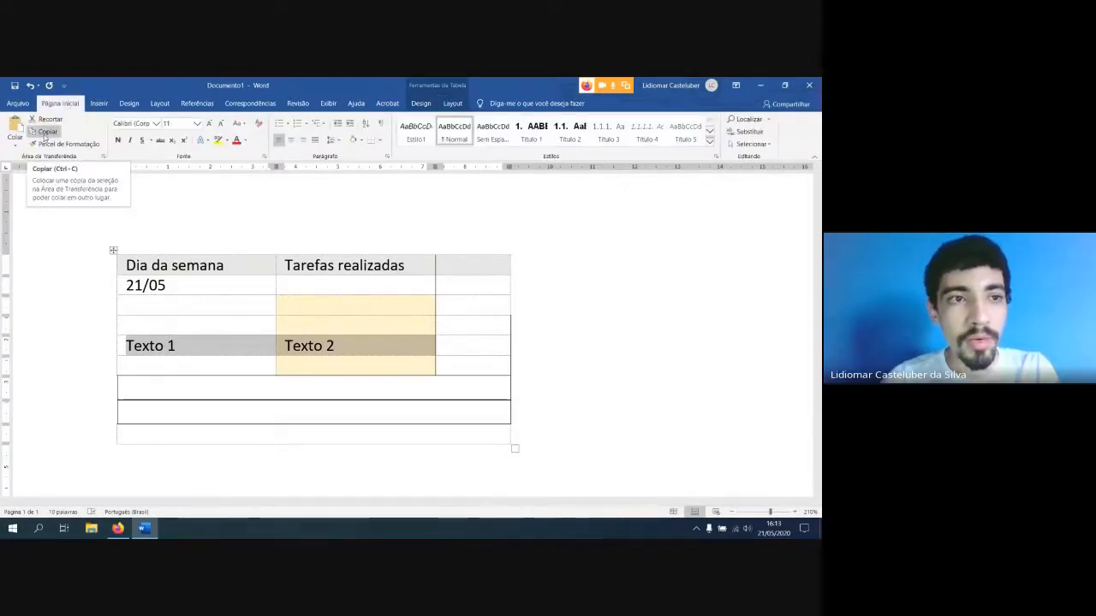
left_click(46, 137)
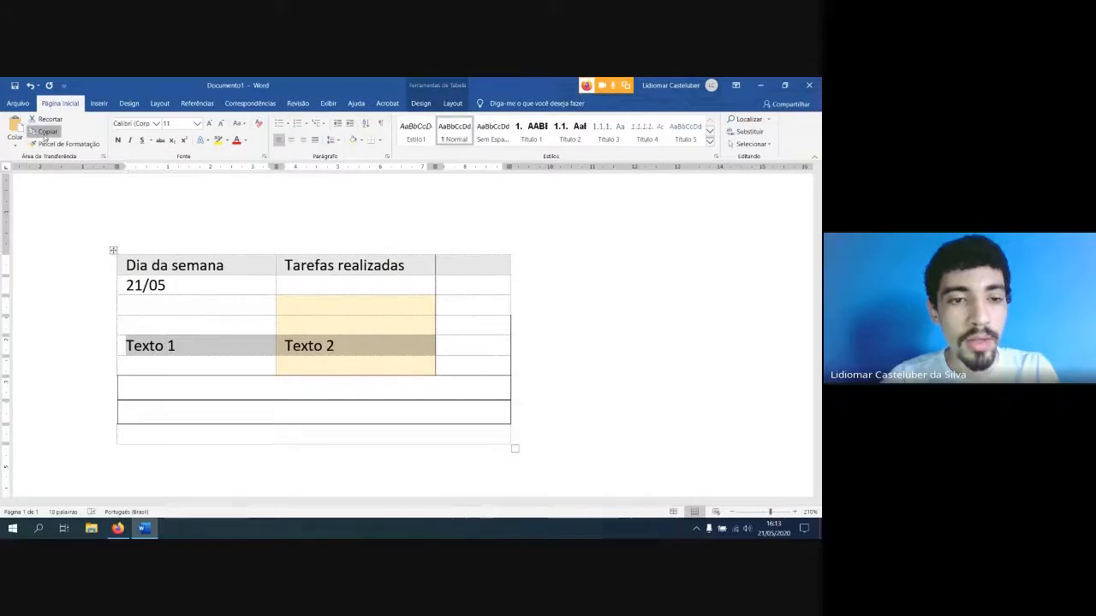
left_click(161, 368)
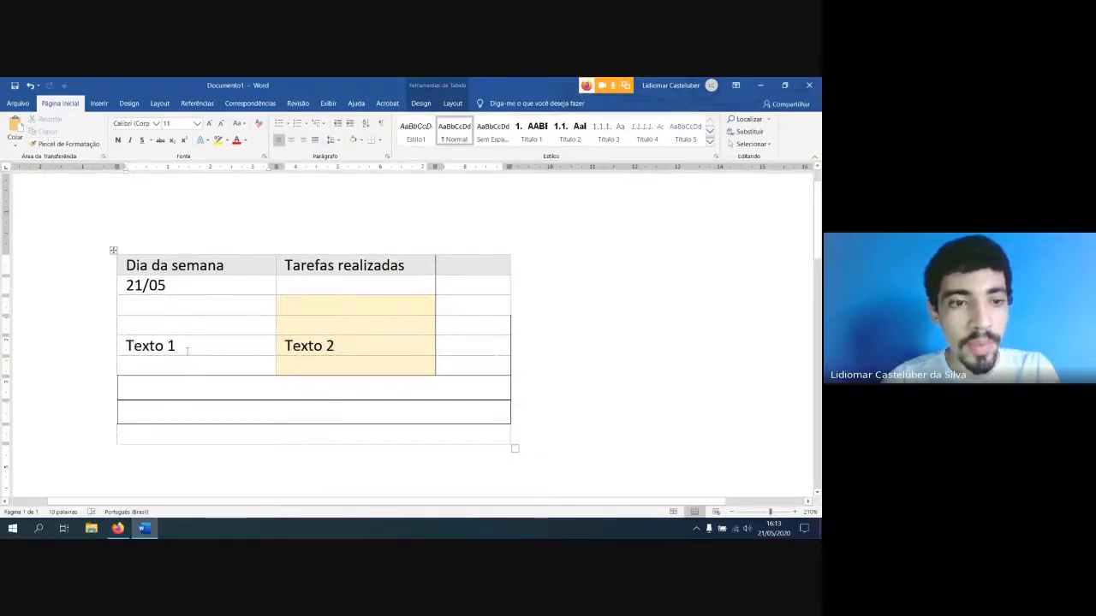
left_click(17, 127)
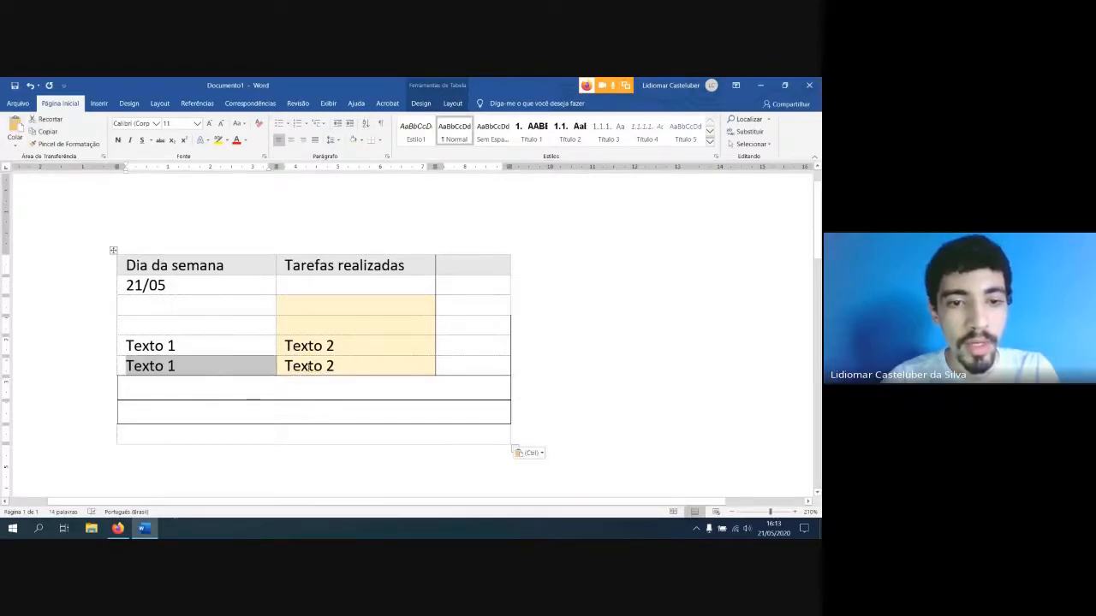
left_click(207, 370)
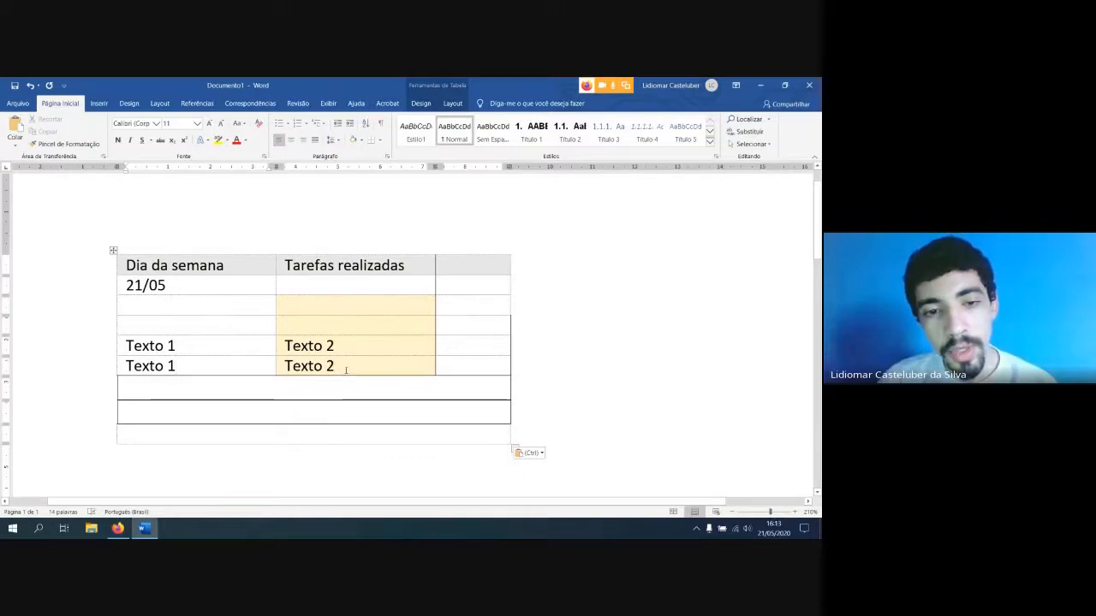
left_click_drag(349, 343, 250, 344)
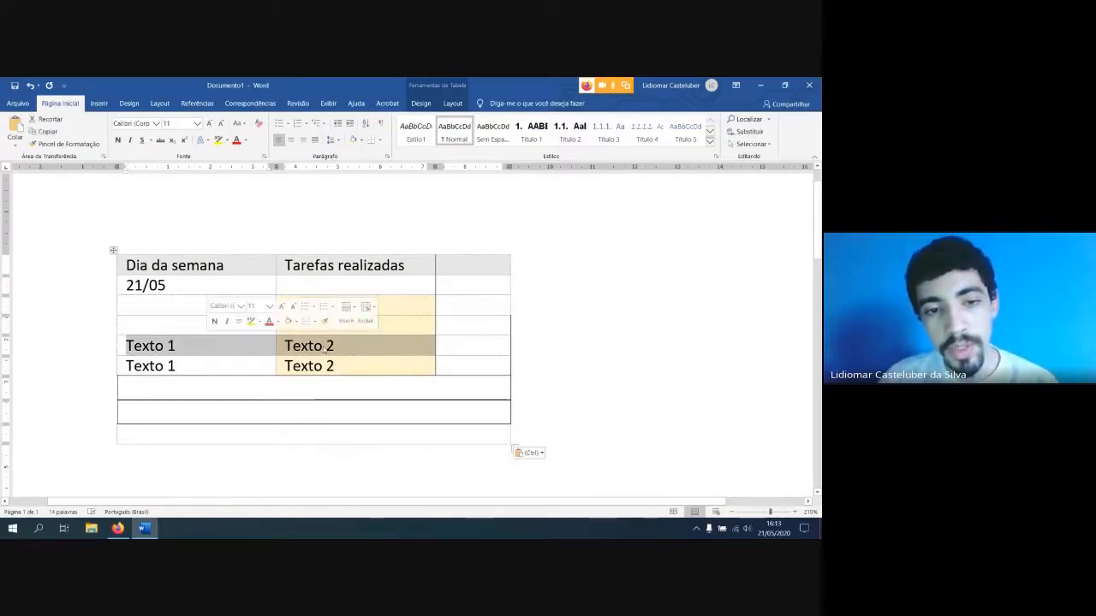
left_click_drag(352, 368, 164, 362)
left_click(345, 373)
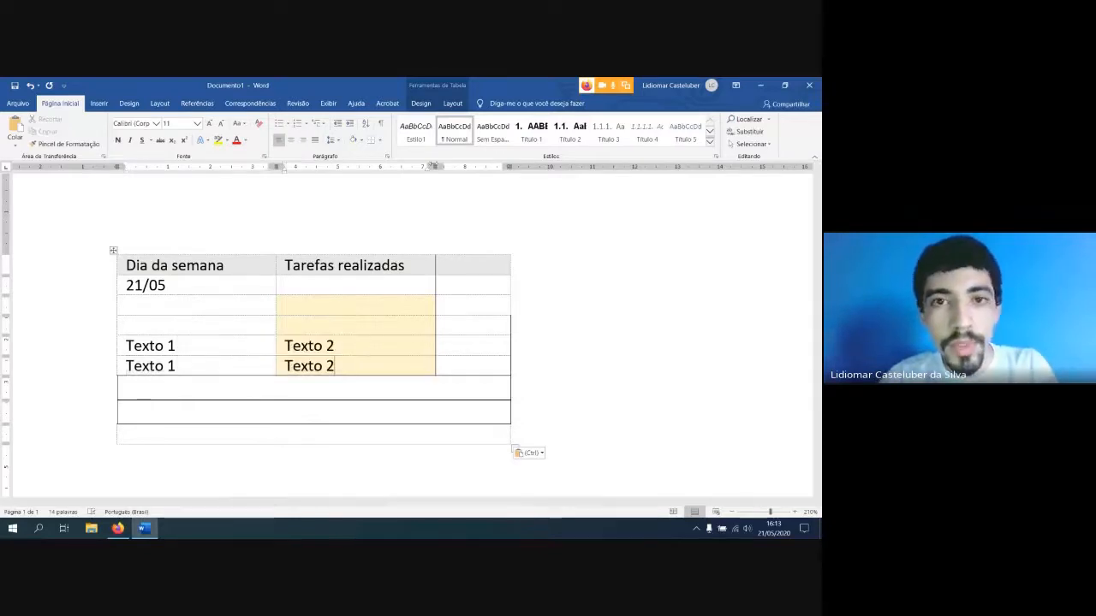
Insert a new row between the third and fourth rows of the table
left_click(452, 103)
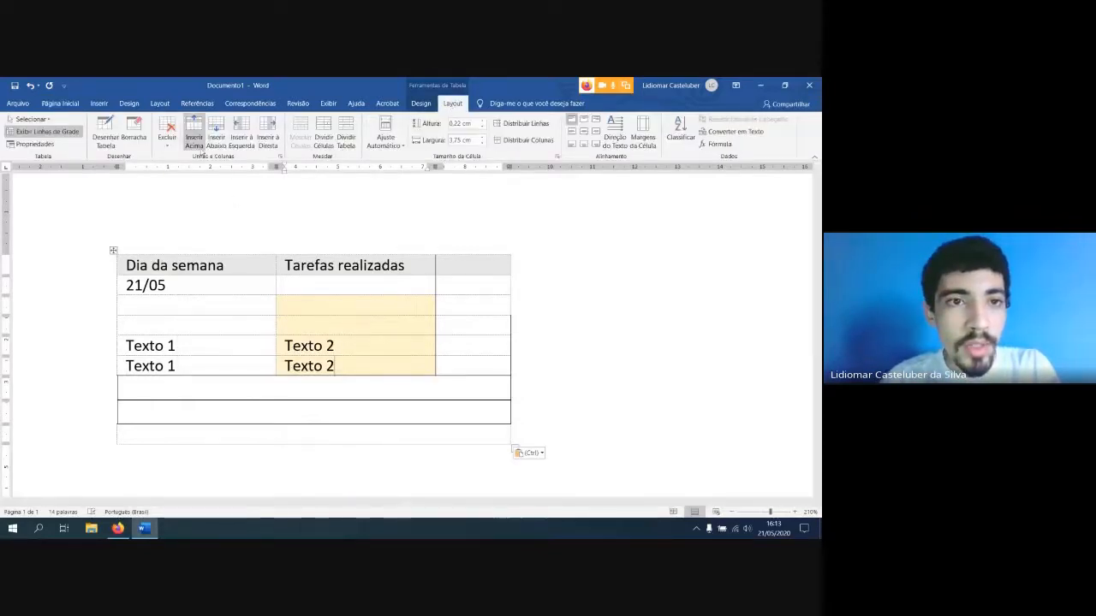
left_click(113, 316)
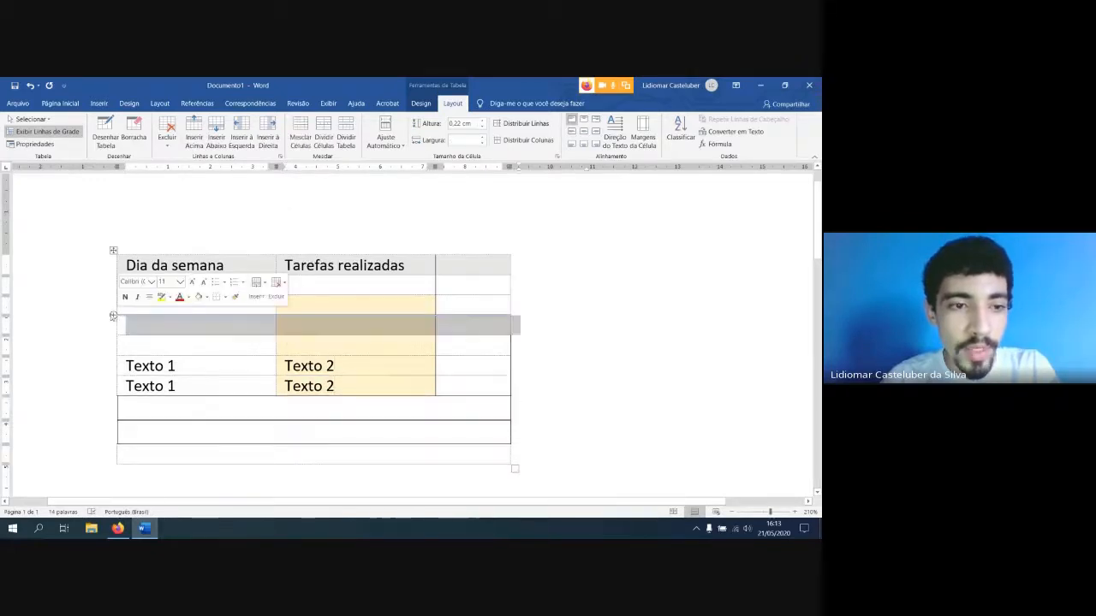
Insert an empty row above the table's fourth row and another above its third row
left_click(118, 324)
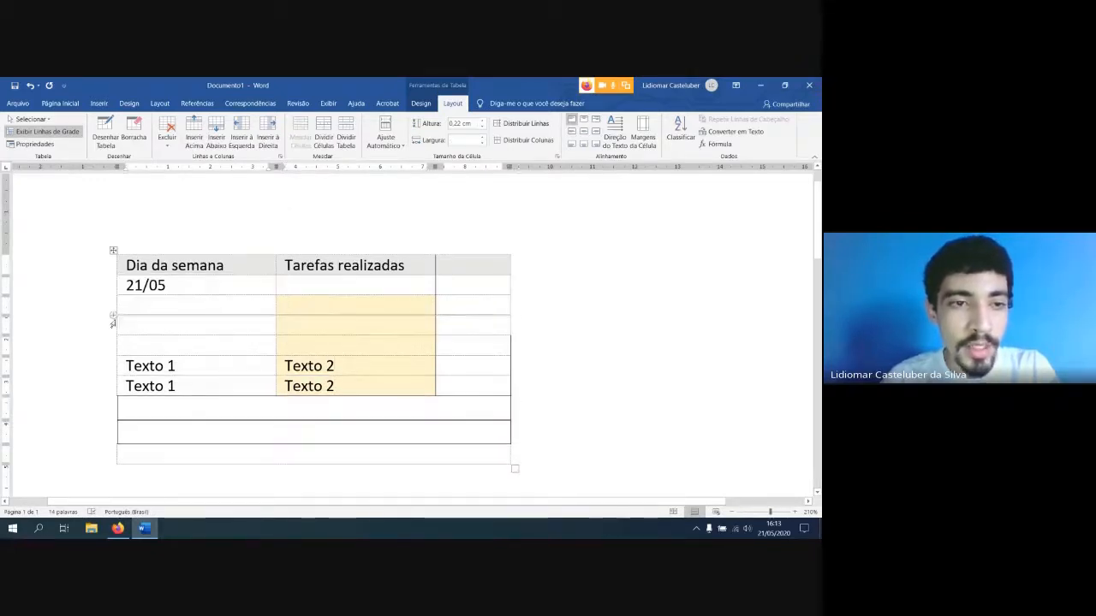
left_click(195, 141)
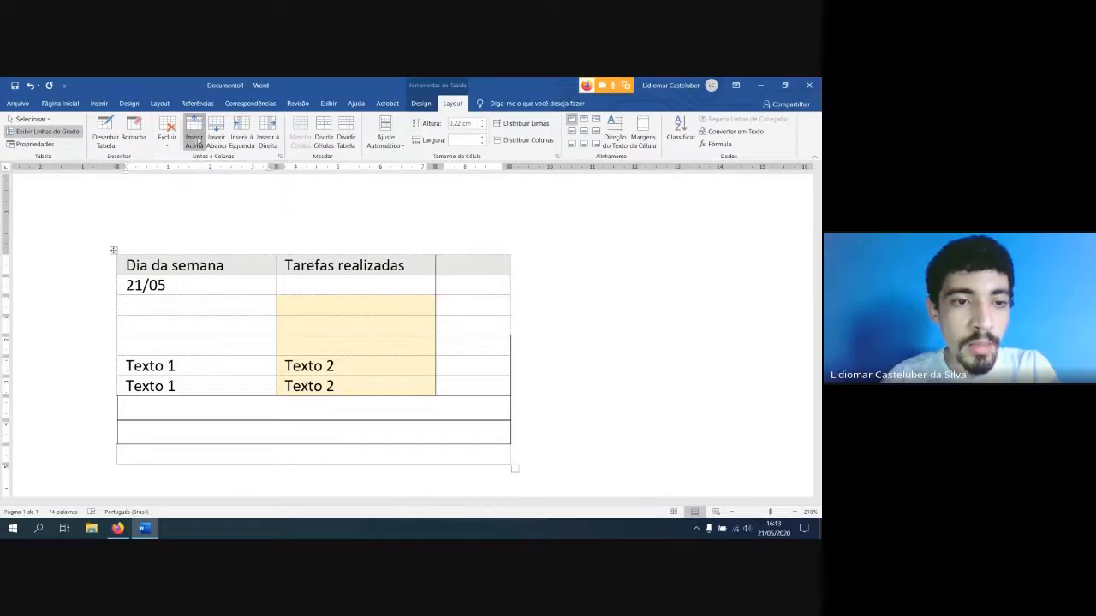
left_click(170, 303)
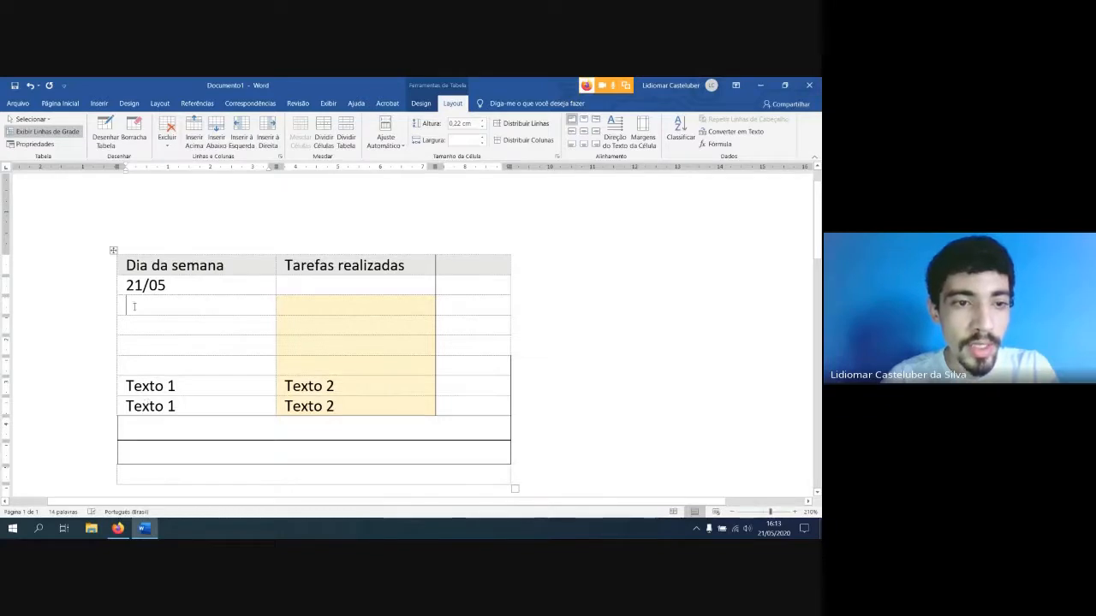
left_click(194, 130)
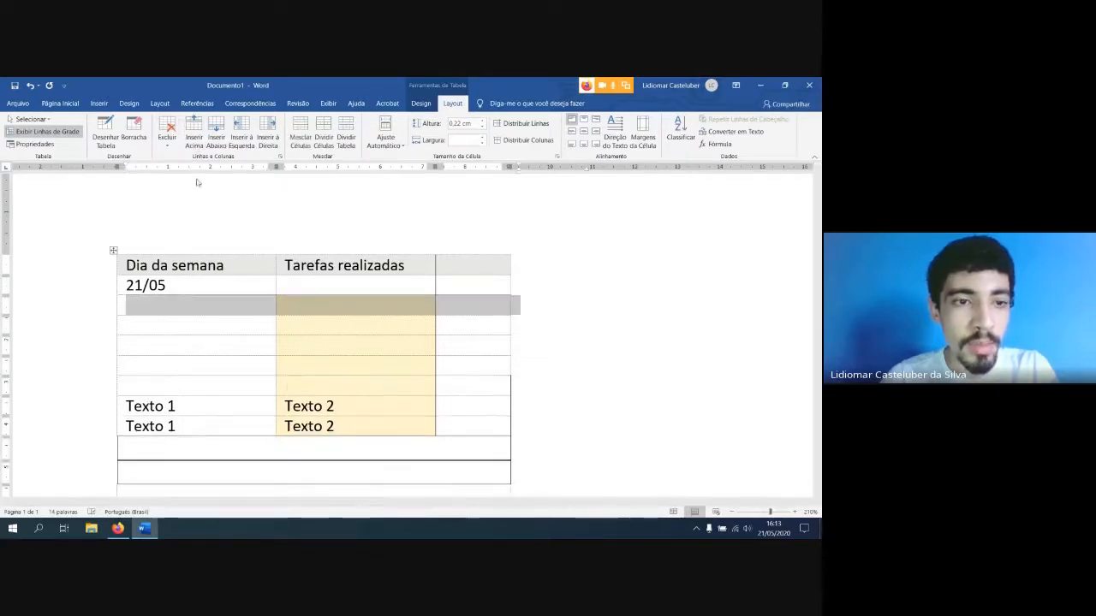
left_click(151, 311)
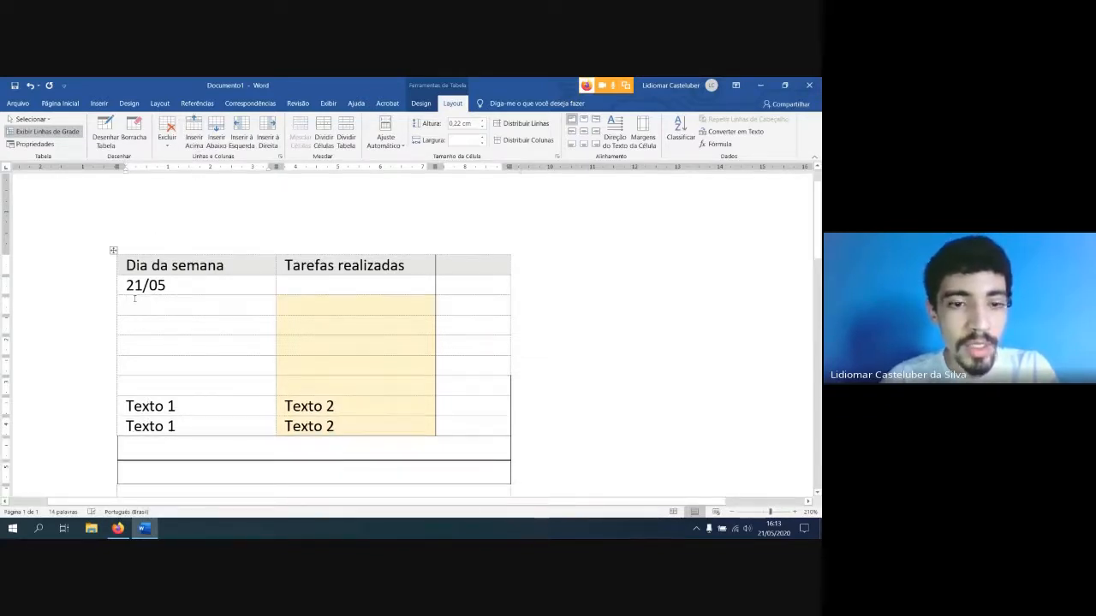
Insert an empty row below the first "Texto 1" and "Texto 2" row
scroll(134, 298, "down", 3)
scroll(374, 334, "up", 4)
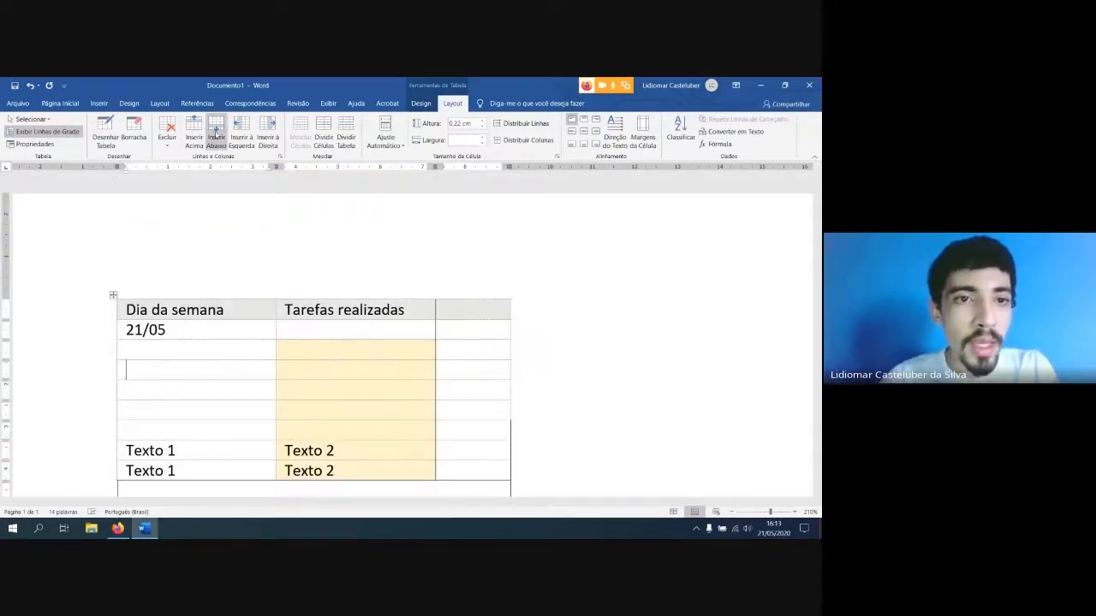
scroll(161, 385, "down", 2)
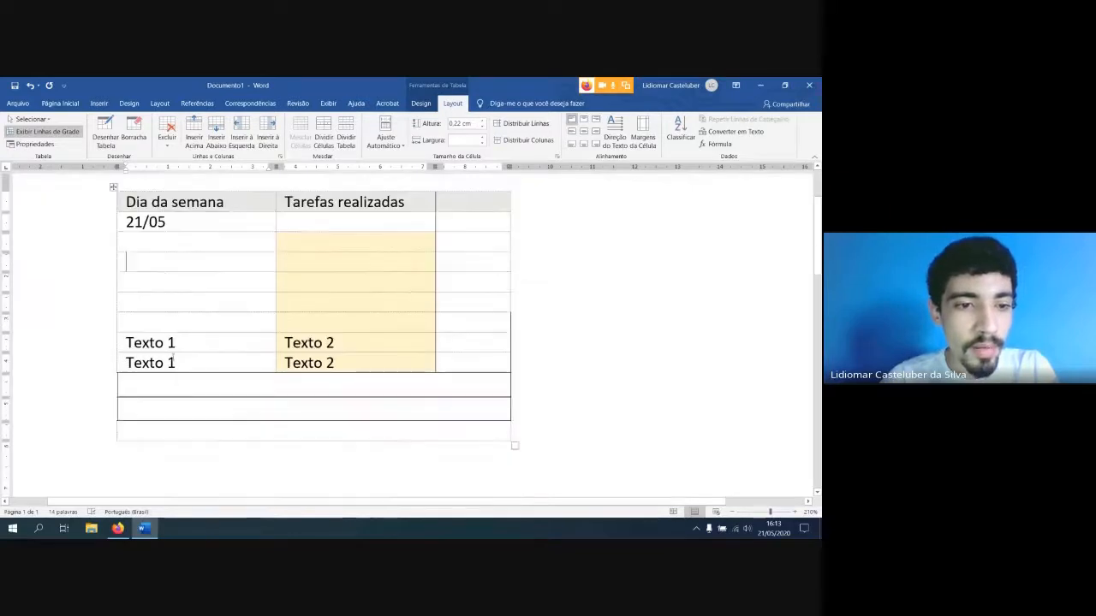
left_click(175, 343)
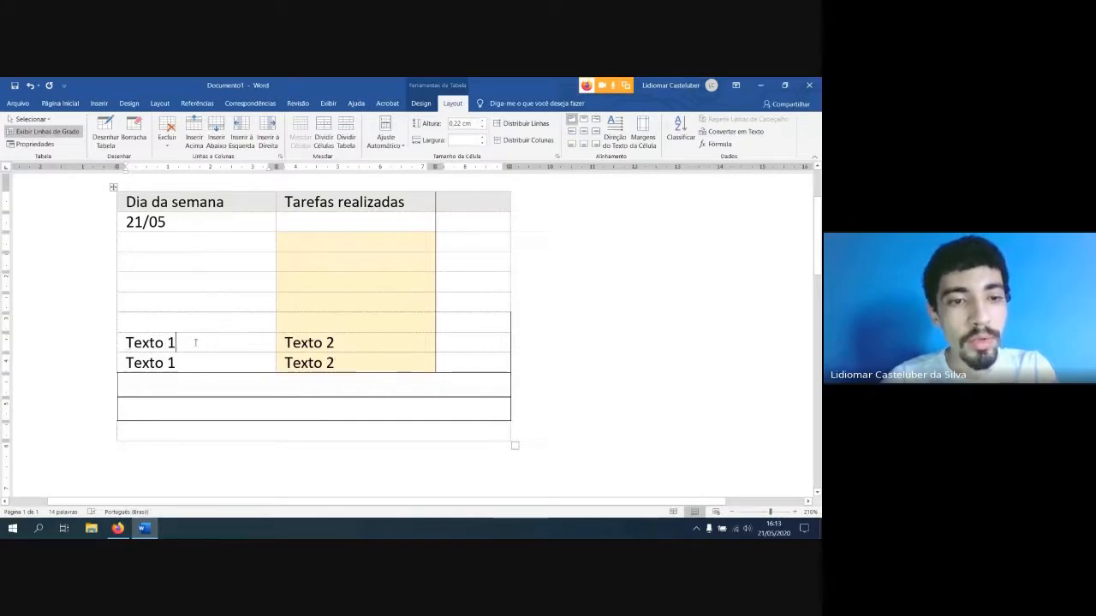
left_click(216, 130)
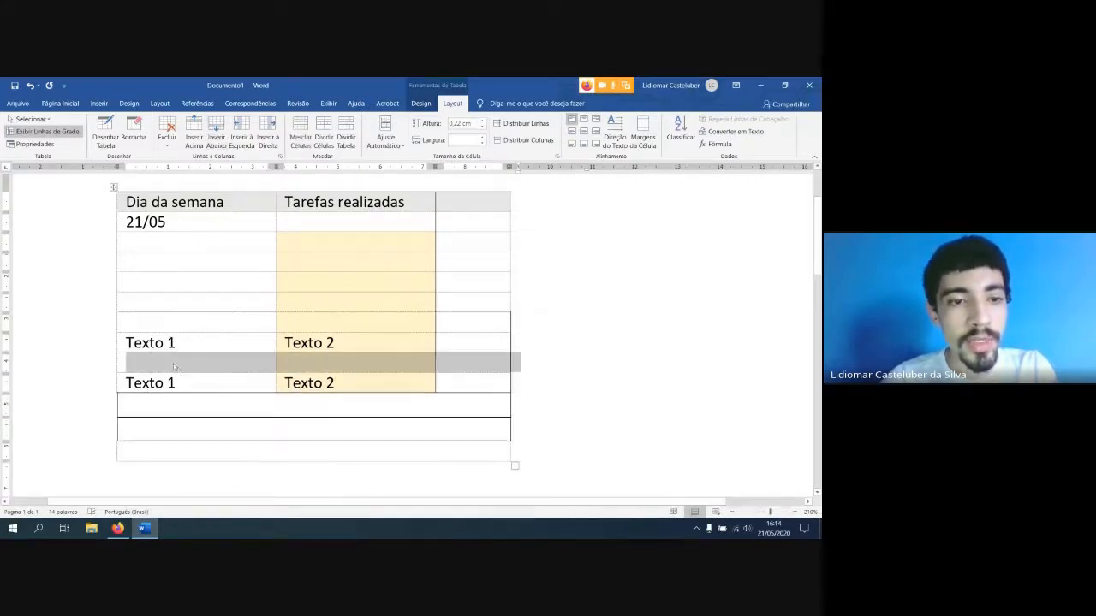
left_click(235, 388)
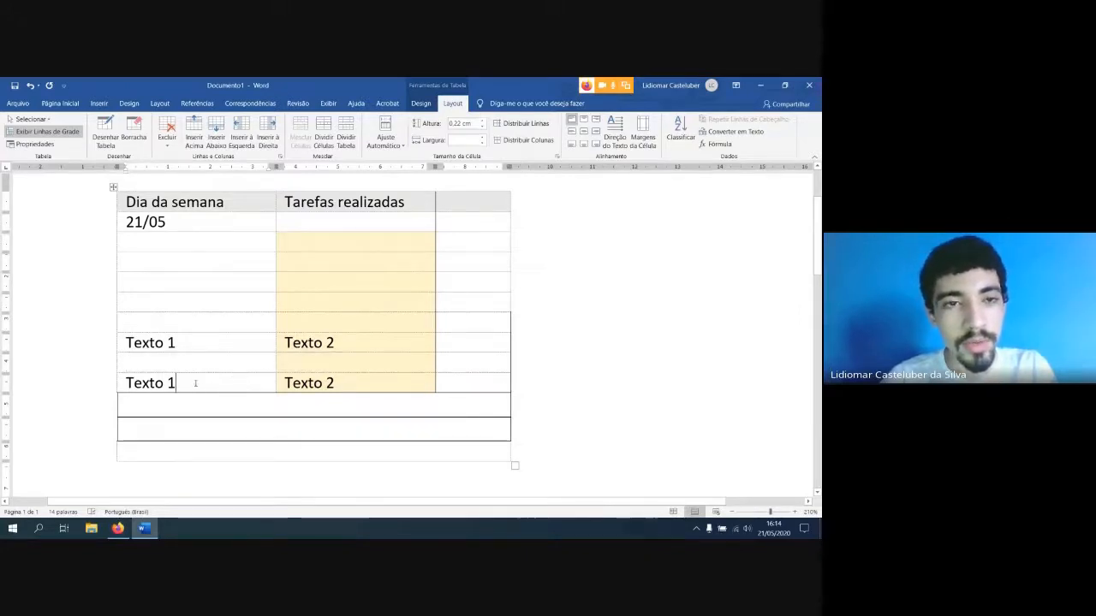
Insert an empty column to the left of "Tarefas realizadas" and another beside the narrow last column
left_click(320, 245)
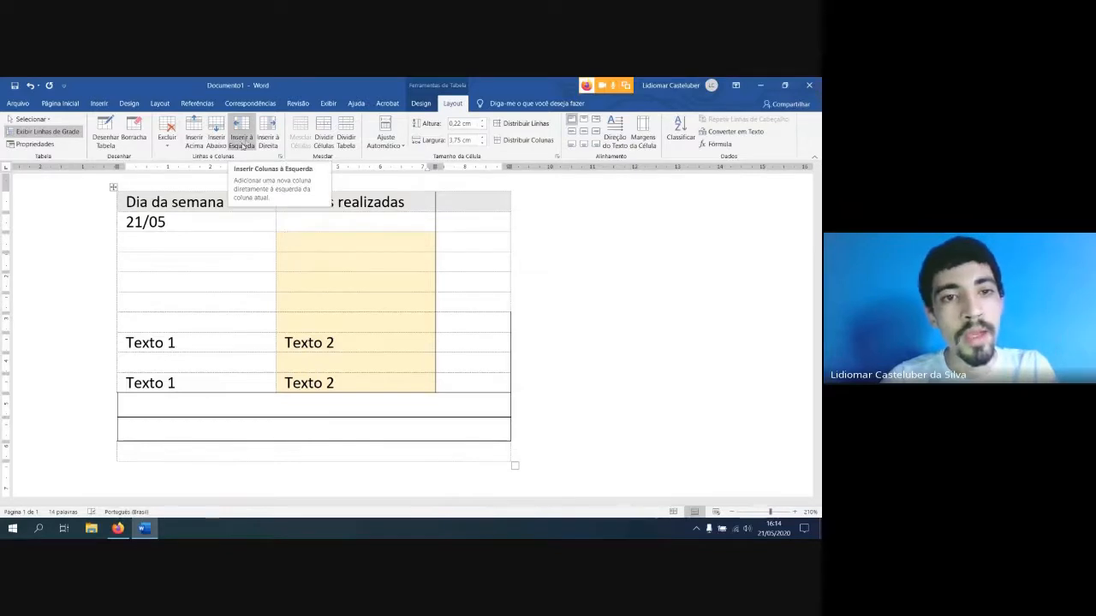
left_click(244, 141)
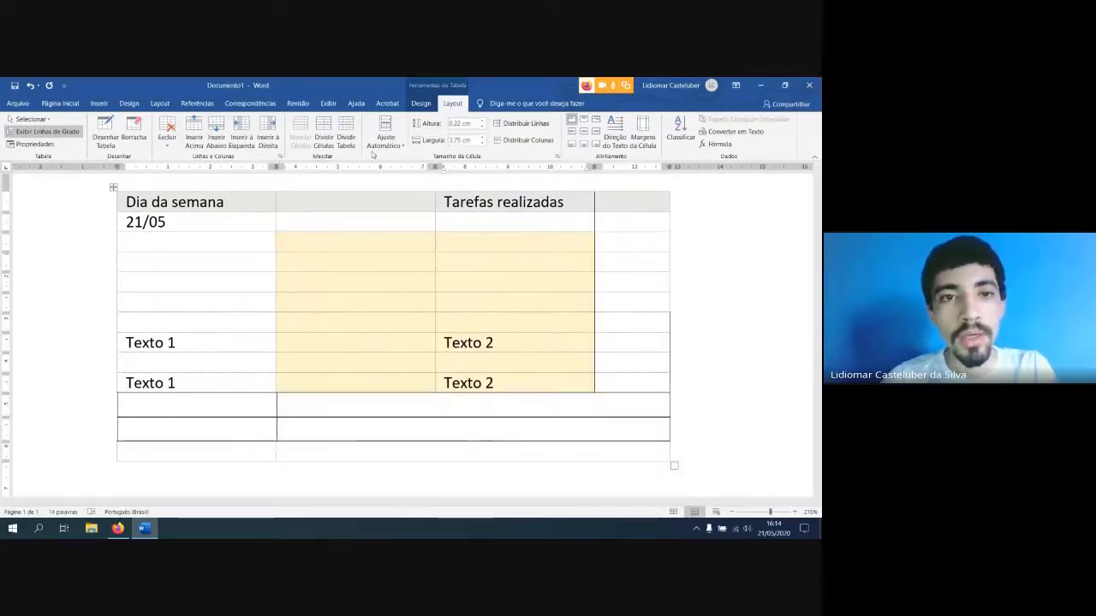
left_click(267, 137)
left_click(623, 267)
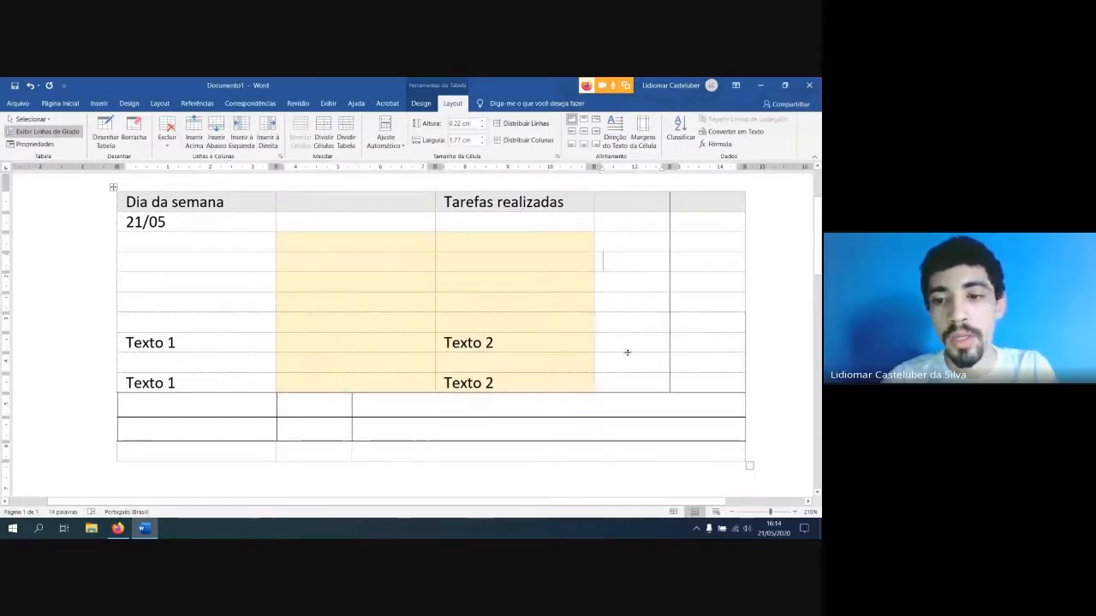
Split the table in two, starting the second table at the empty row above the first "Texto 1" row
scroll(252, 264, "up", 1)
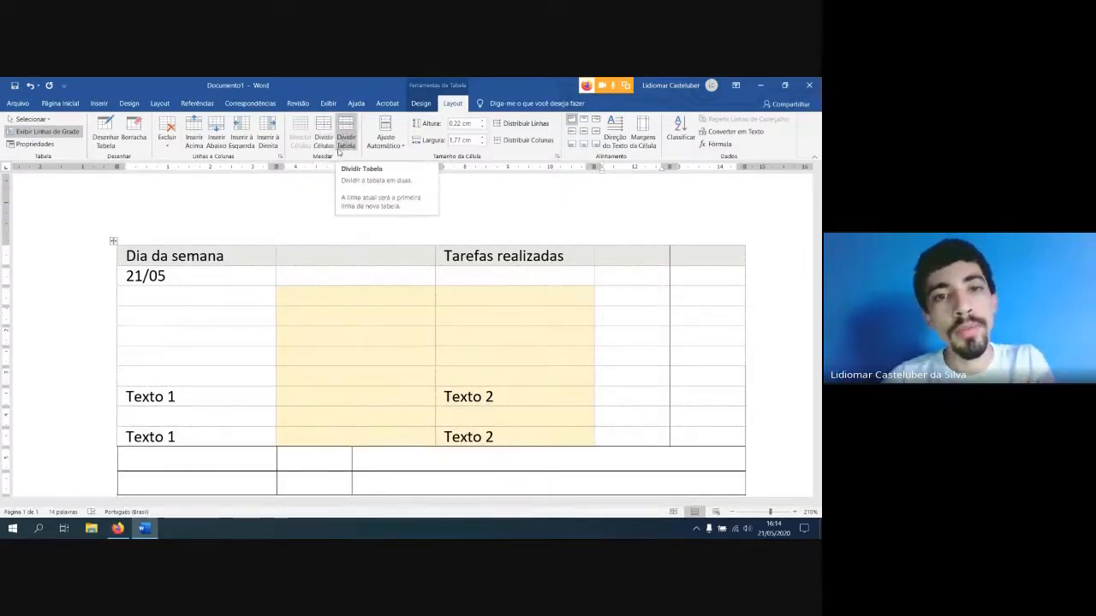
scroll(345, 244, "down", 2)
scroll(220, 318, "up", 1)
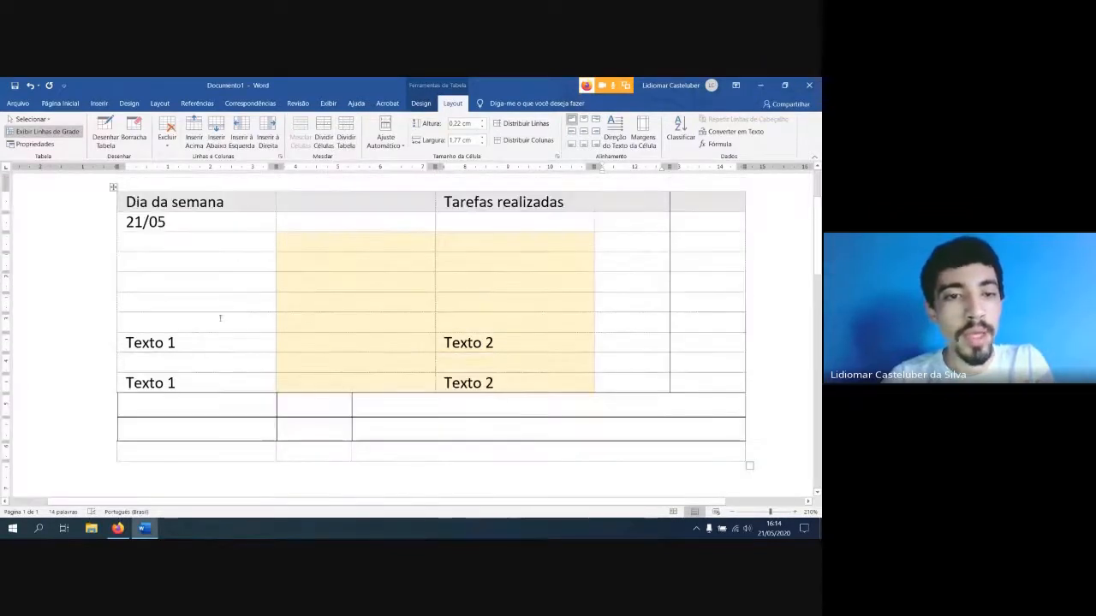
left_click(165, 324)
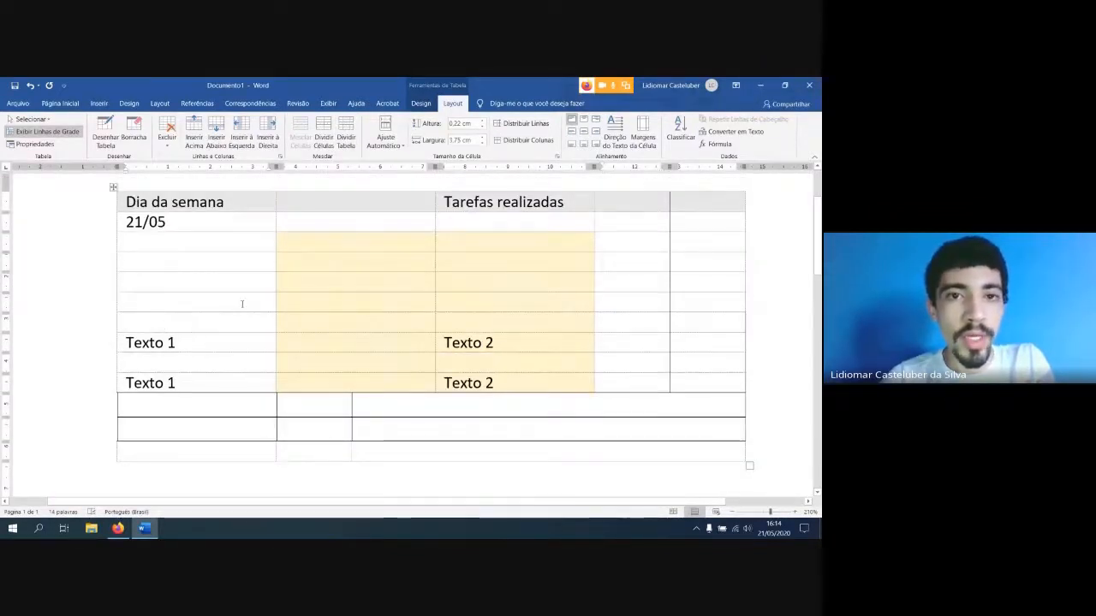
left_click(347, 141)
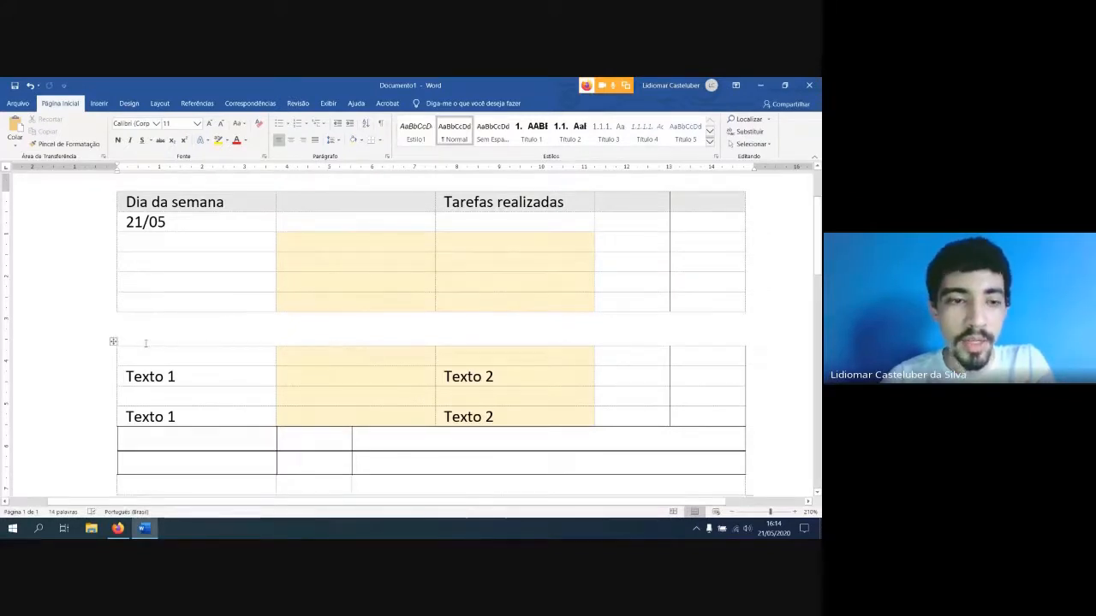
scroll(217, 353, "down", 3)
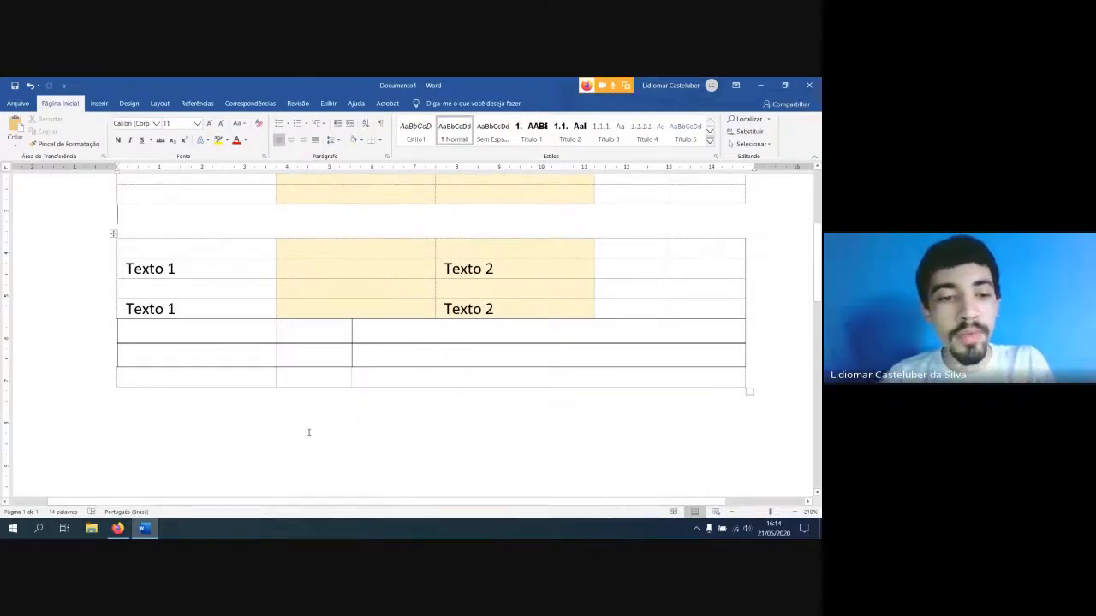
mouse_move(117, 528)
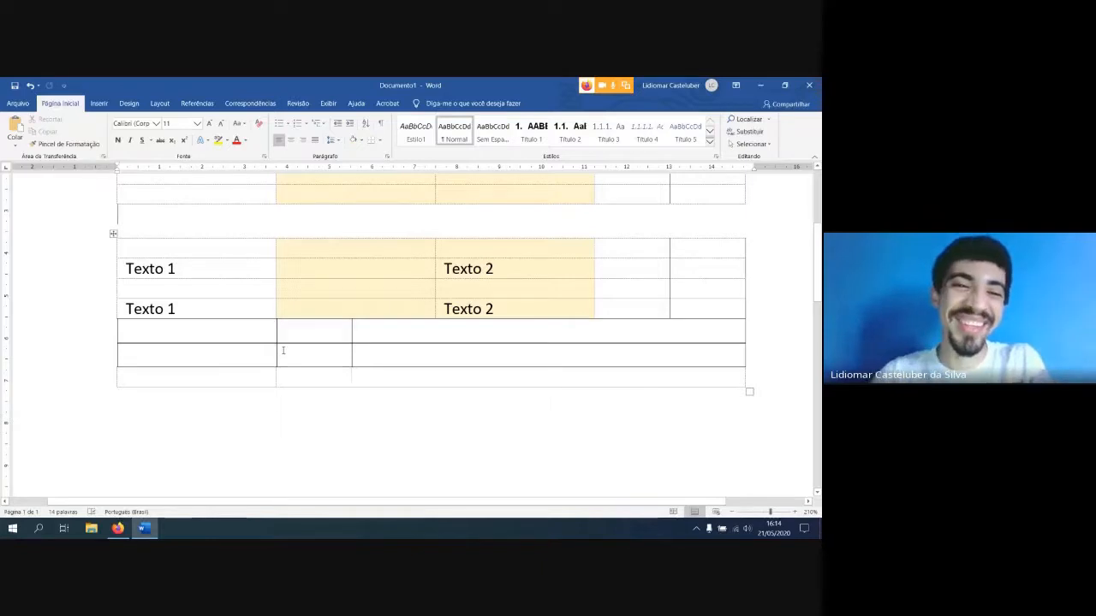
scroll(345, 362, "up", 3)
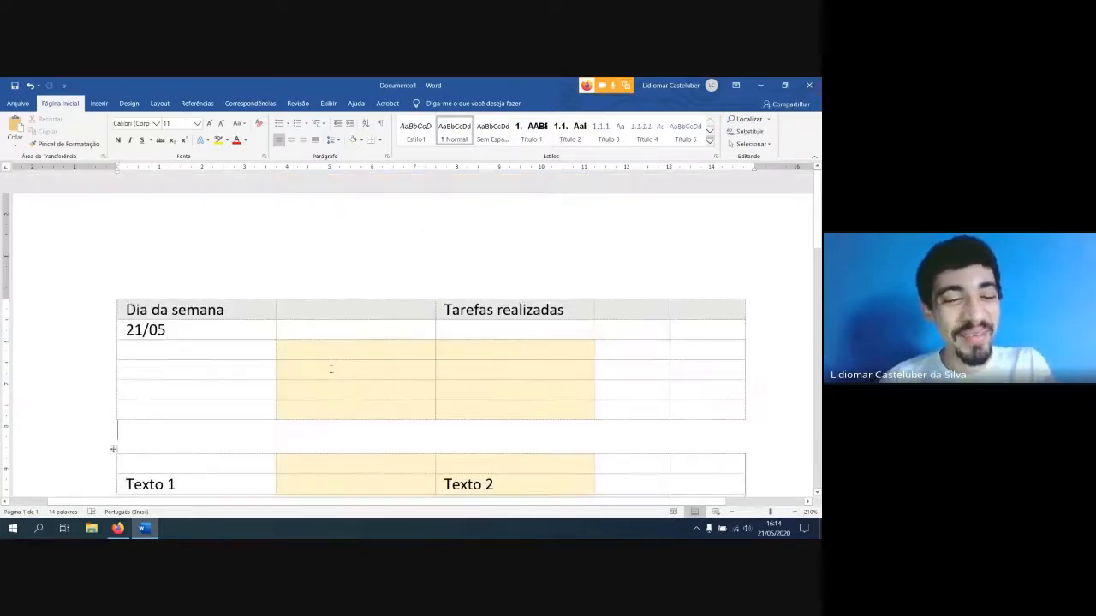
scroll(330, 369, "down", 1)
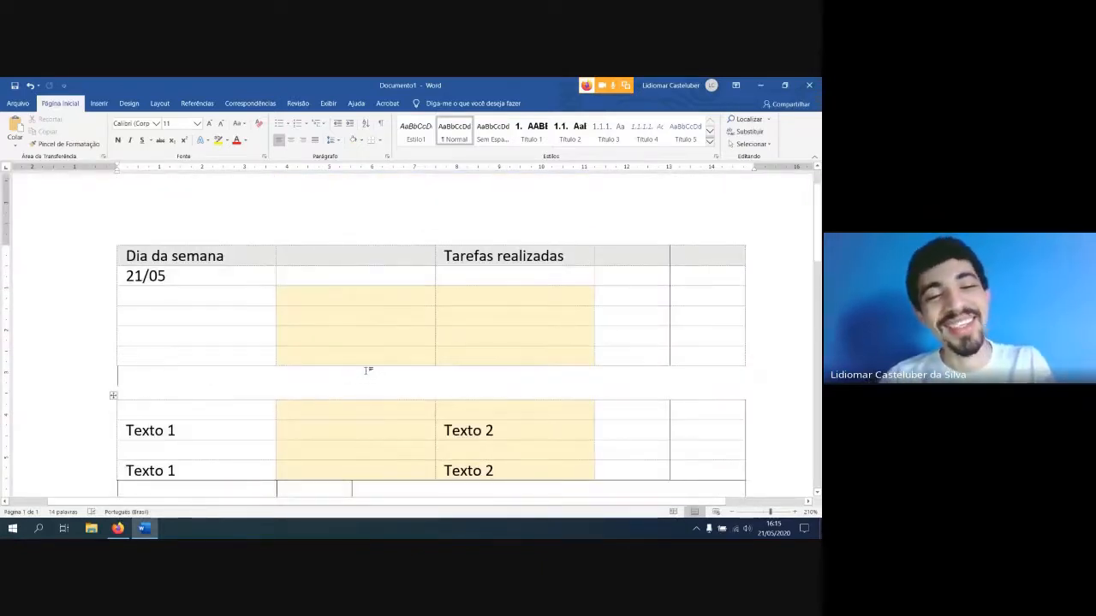
scroll(345, 352, "down", 1)
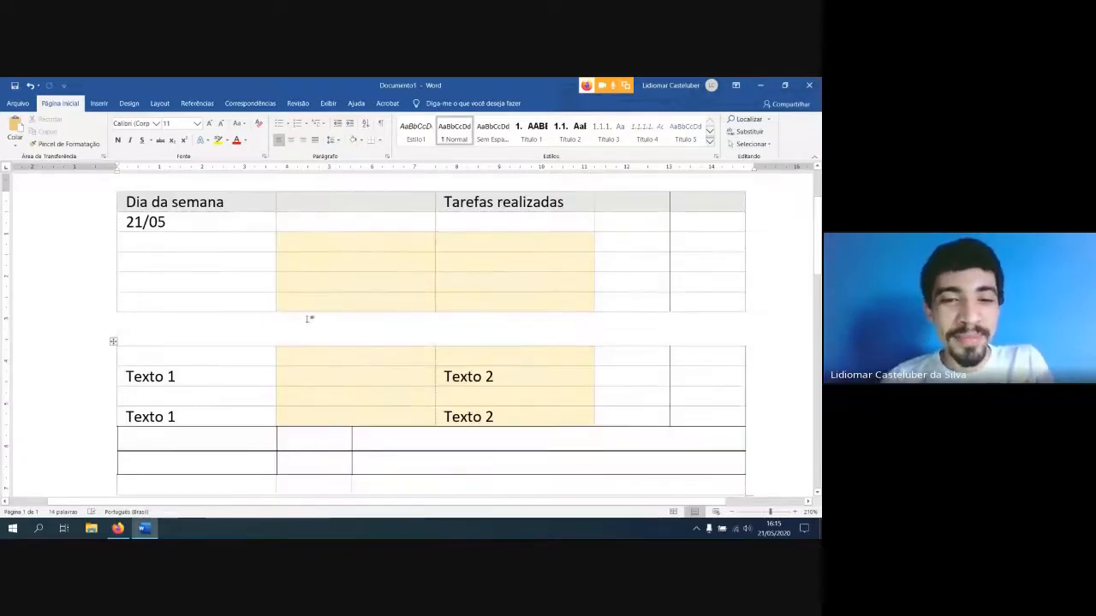
Clear the "Texto 1" and "Texto 2" entries from the second table and the "21/05" entry from the first
scroll(202, 341, "down", 1)
left_click_drag(119, 305, 480, 388)
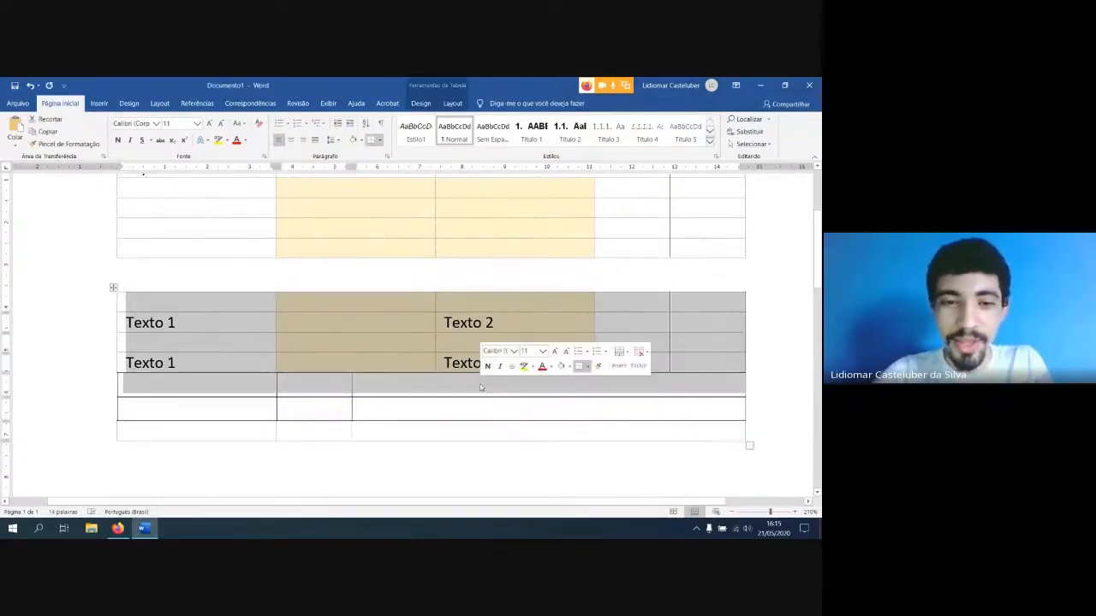
key("Delete")
scroll(492, 357, "up", 3)
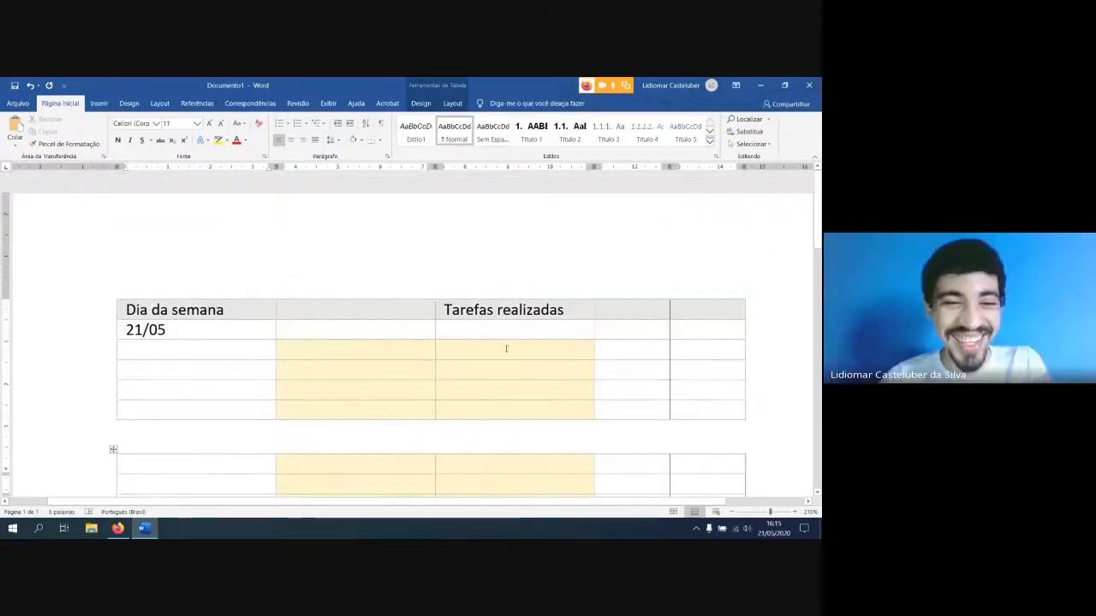
left_click(117, 334)
key("Delete")
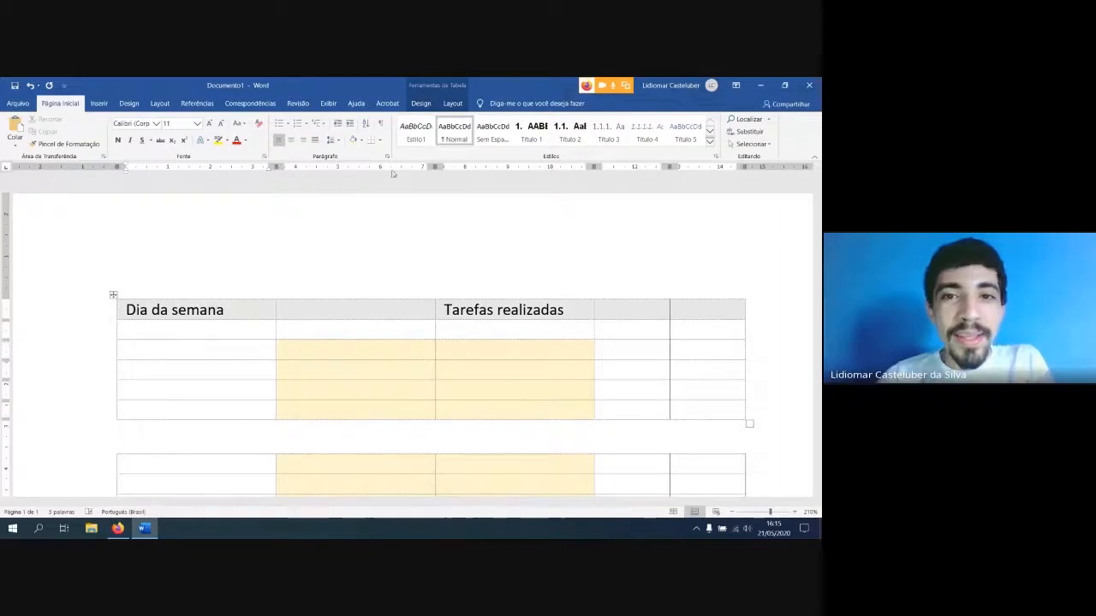
Split the second cell of the first table's fourth row into 3 columns and 1 row
left_click(453, 103)
scroll(353, 412, "down", 2)
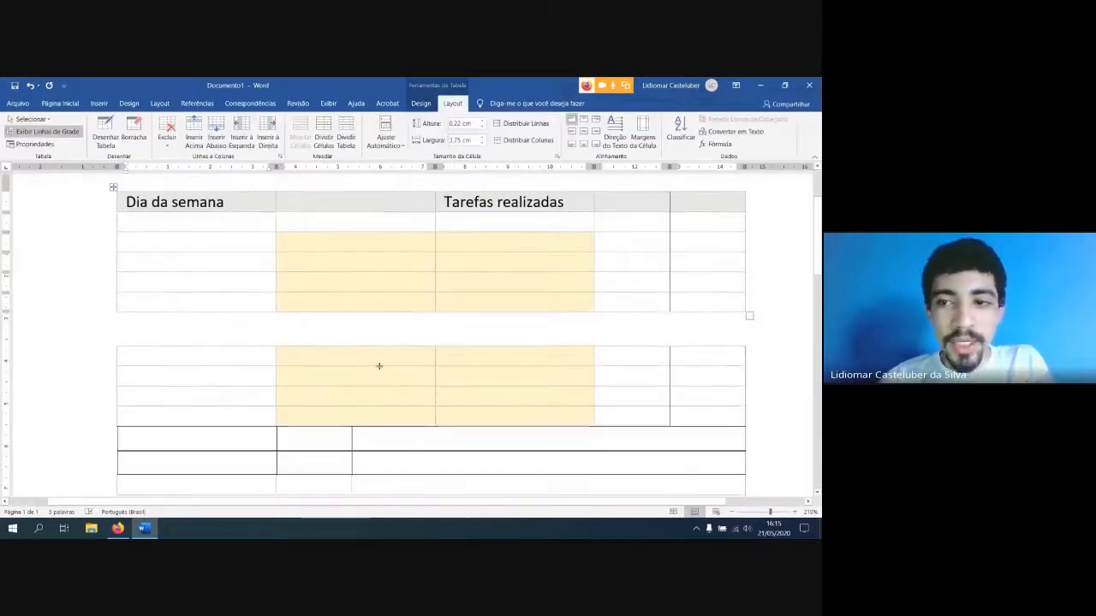
scroll(379, 366, "up", 2)
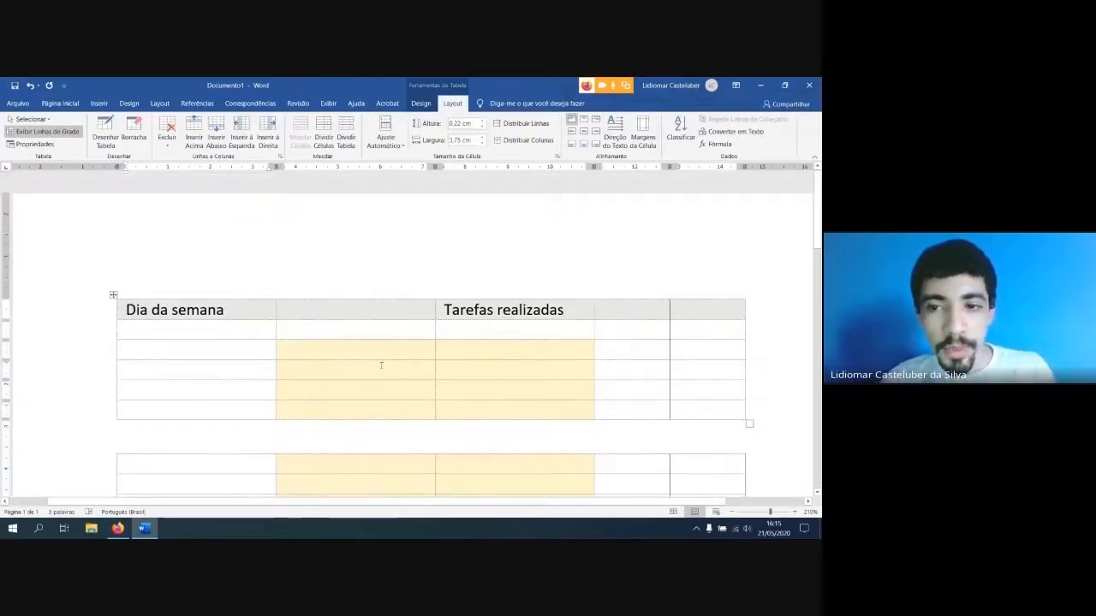
scroll(381, 366, "down", 3)
scroll(381, 366, "down", 1)
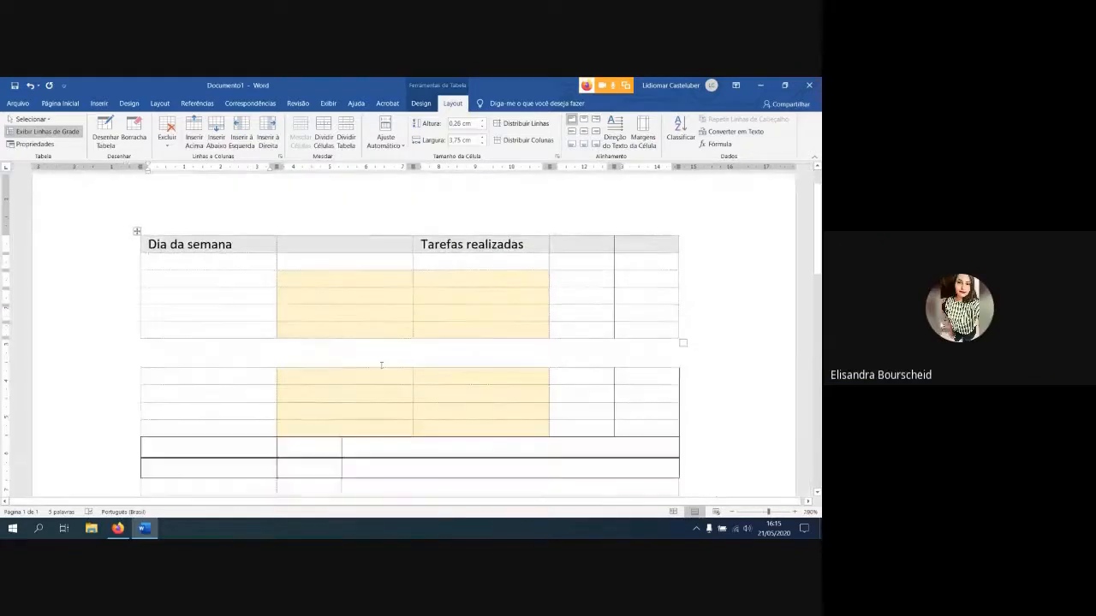
scroll(381, 366, "down", 1)
scroll(382, 365, "up", 1)
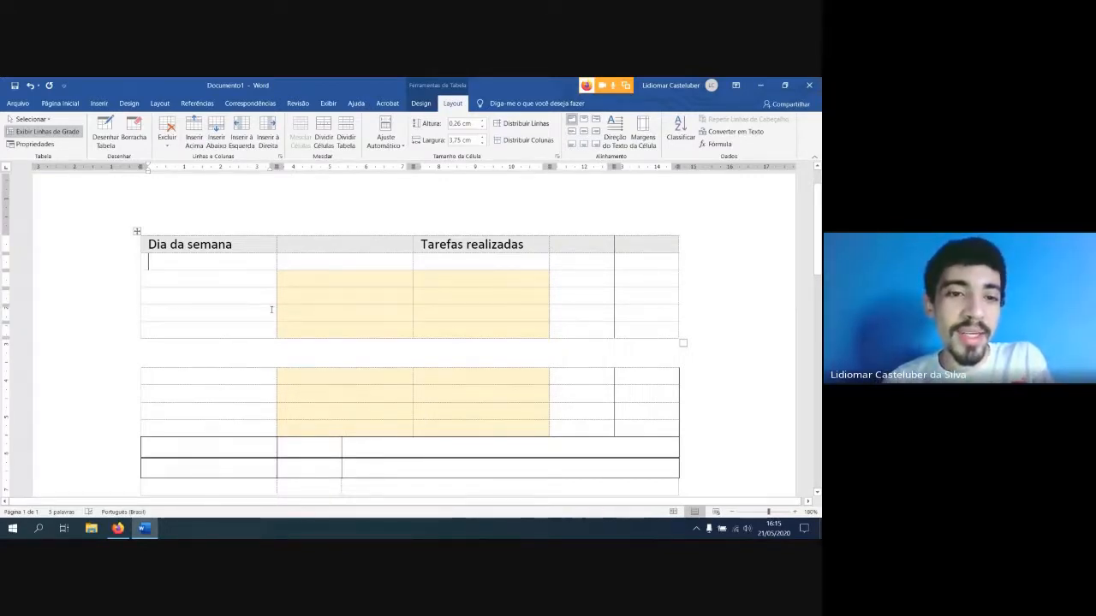
left_click(208, 279)
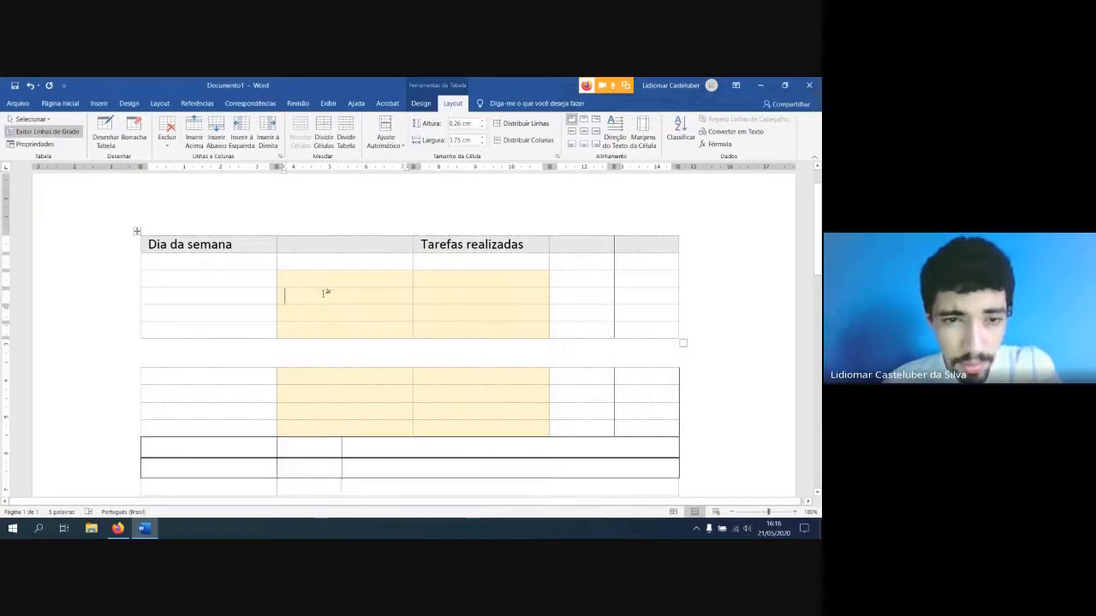
left_click(323, 135)
left_click_drag(394, 257, 511, 260)
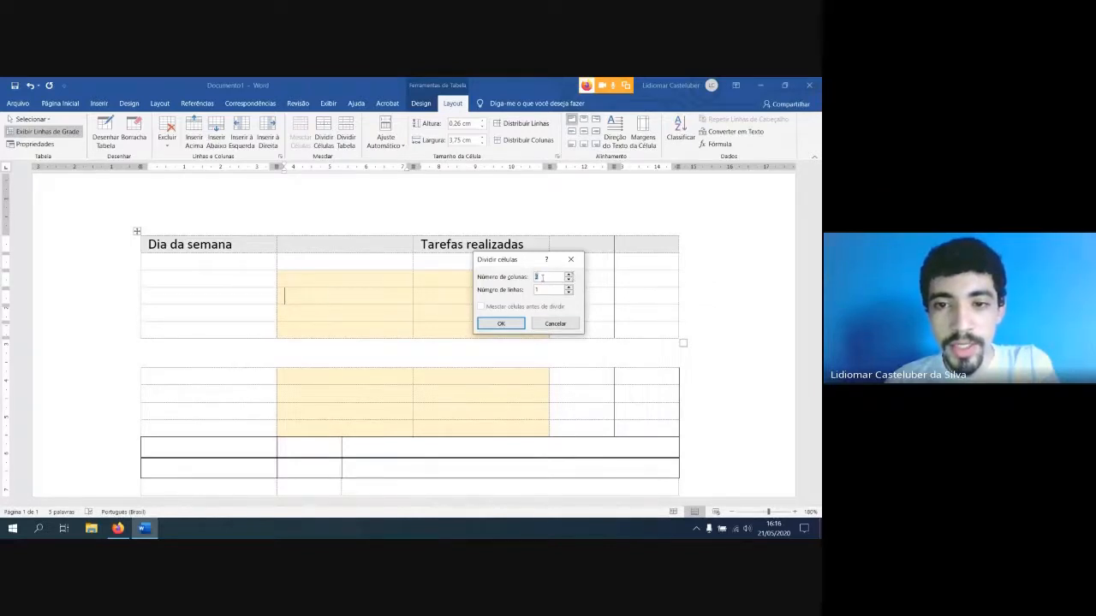
left_click(569, 275)
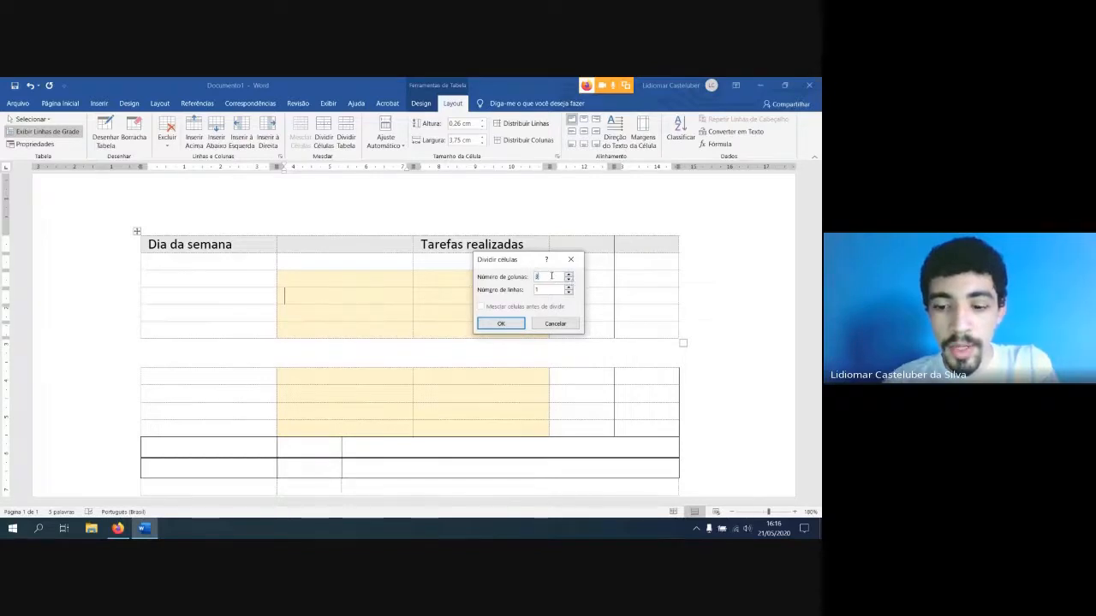
key("BackSpace")
type("3")
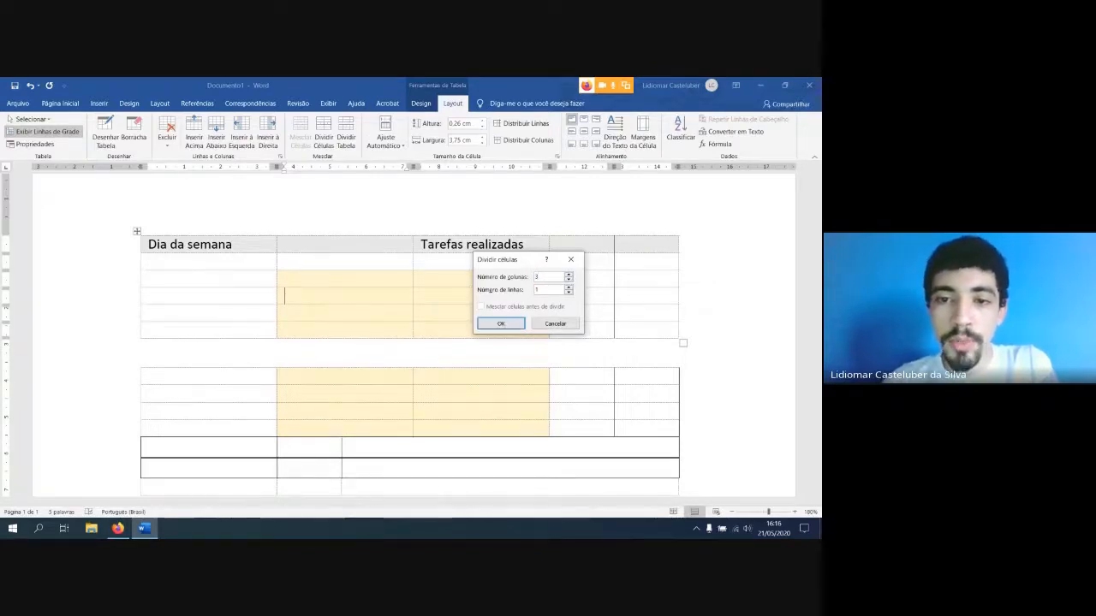
left_click(501, 323)
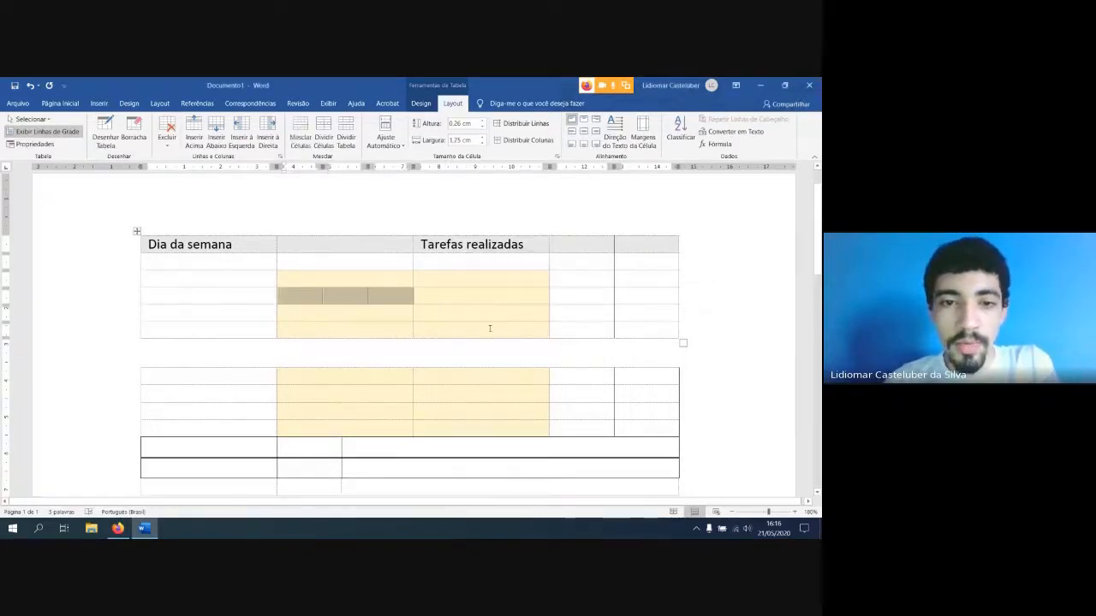
left_click(370, 297)
left_click(351, 301)
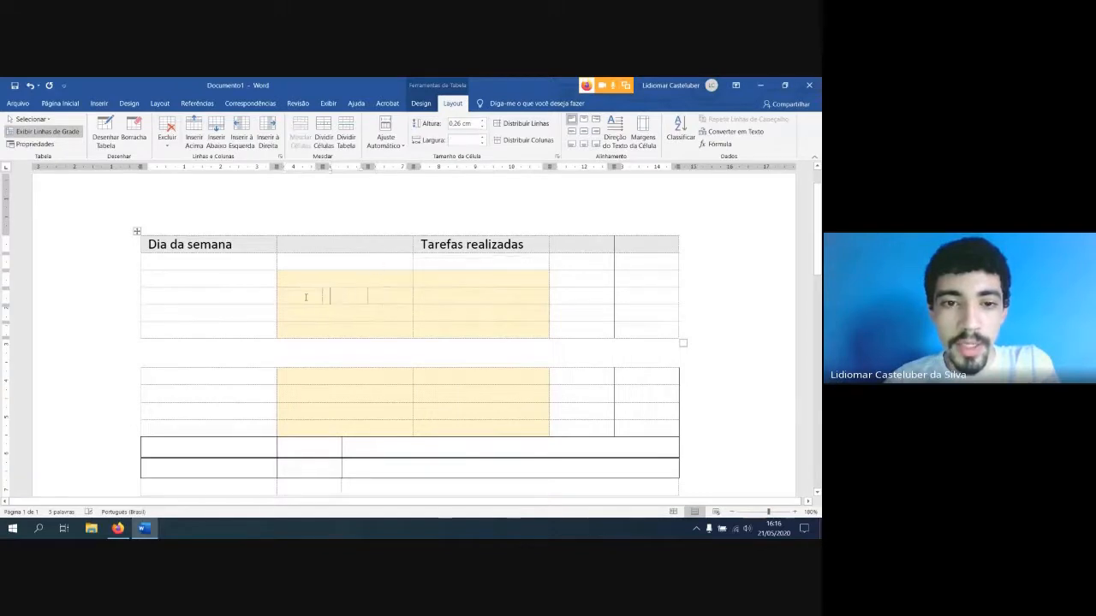
Split the second cell of the first table's fifth row into 2 columns and 2 rows
left_click(372, 297)
left_click(375, 318)
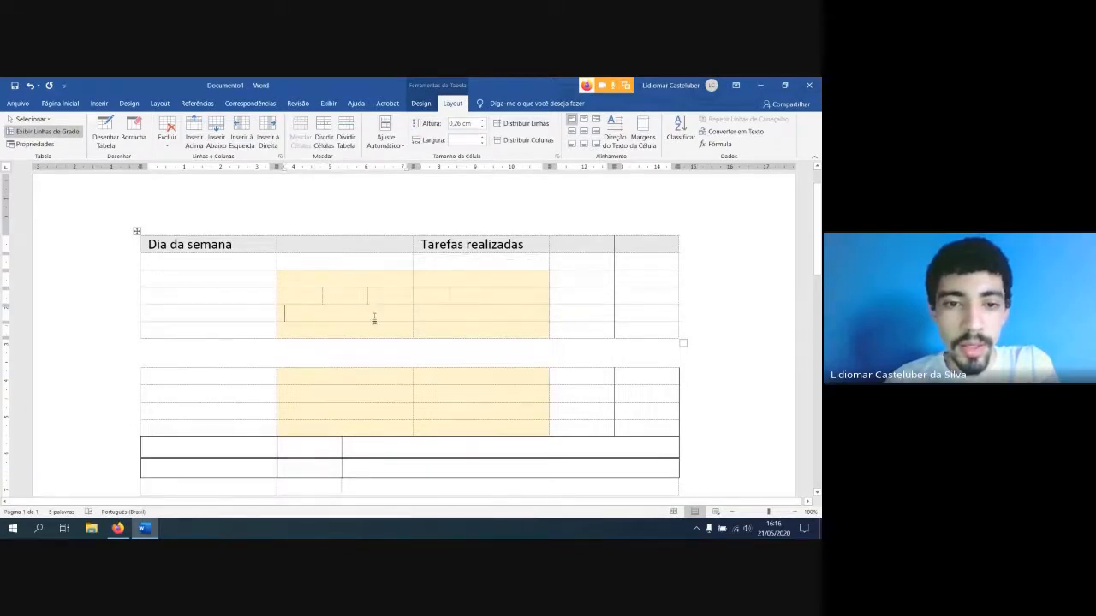
left_click(324, 136)
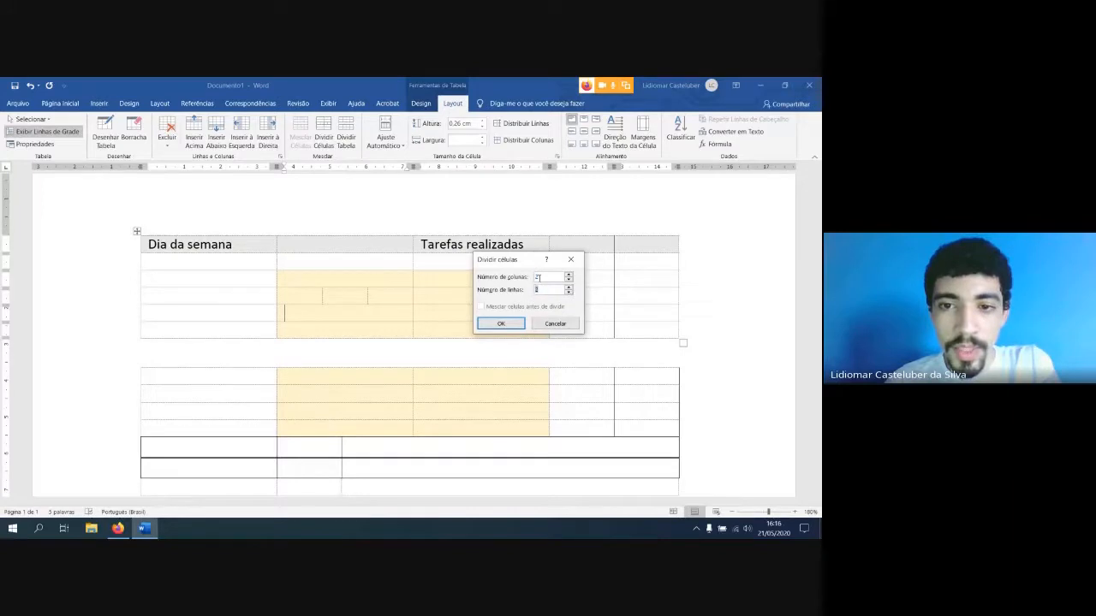
left_click(509, 325)
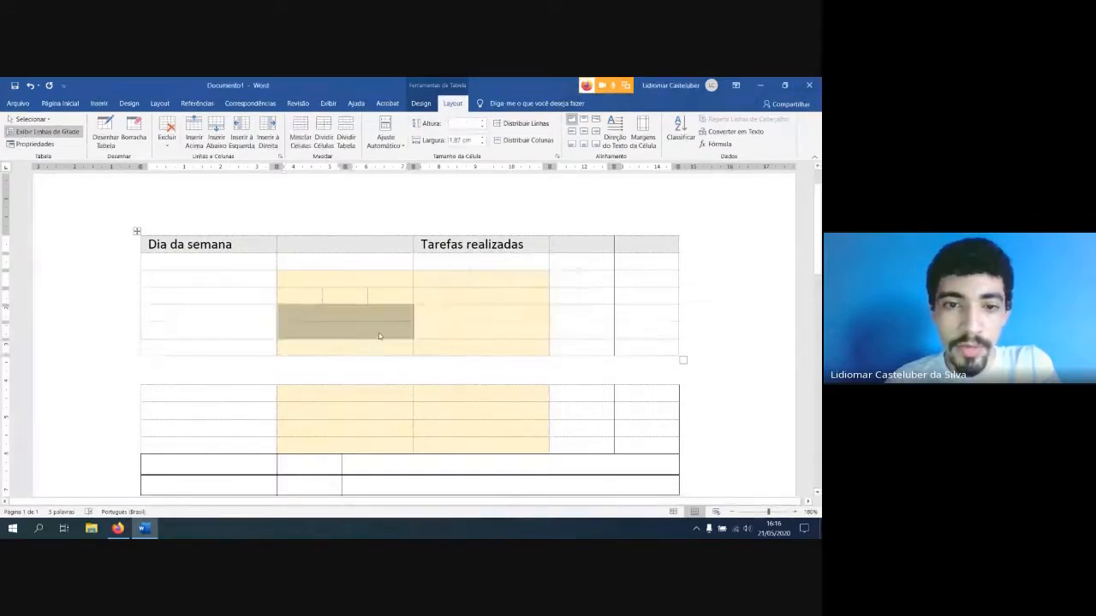
left_click(322, 318)
left_click_drag(374, 309, 357, 333)
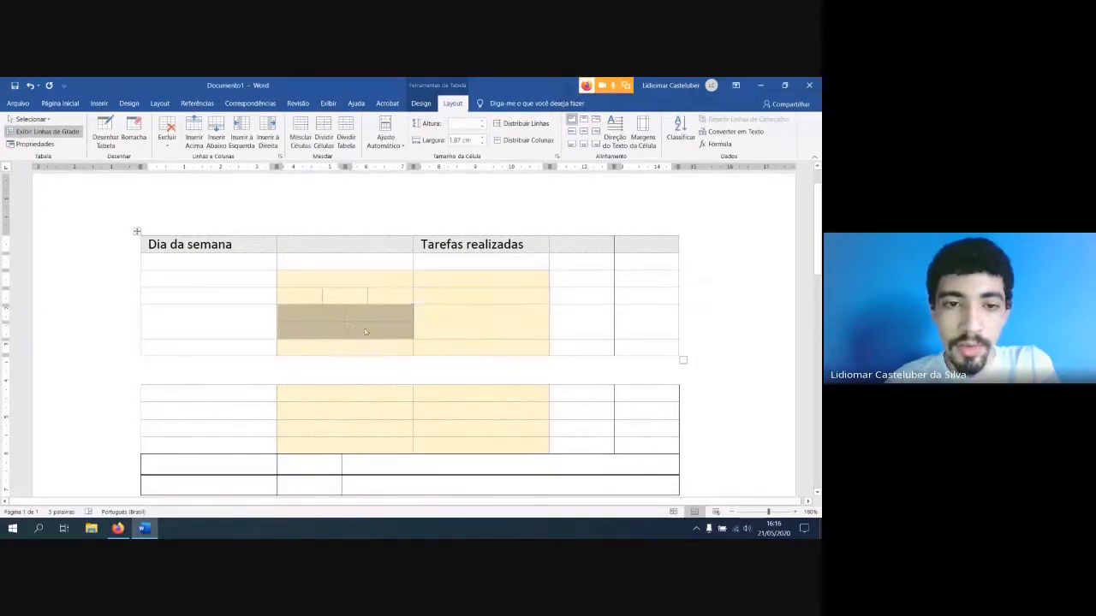
left_click(357, 332)
Examine the neighbouring cells of the first table's fifth row and undo the last cell split
left_click(243, 320)
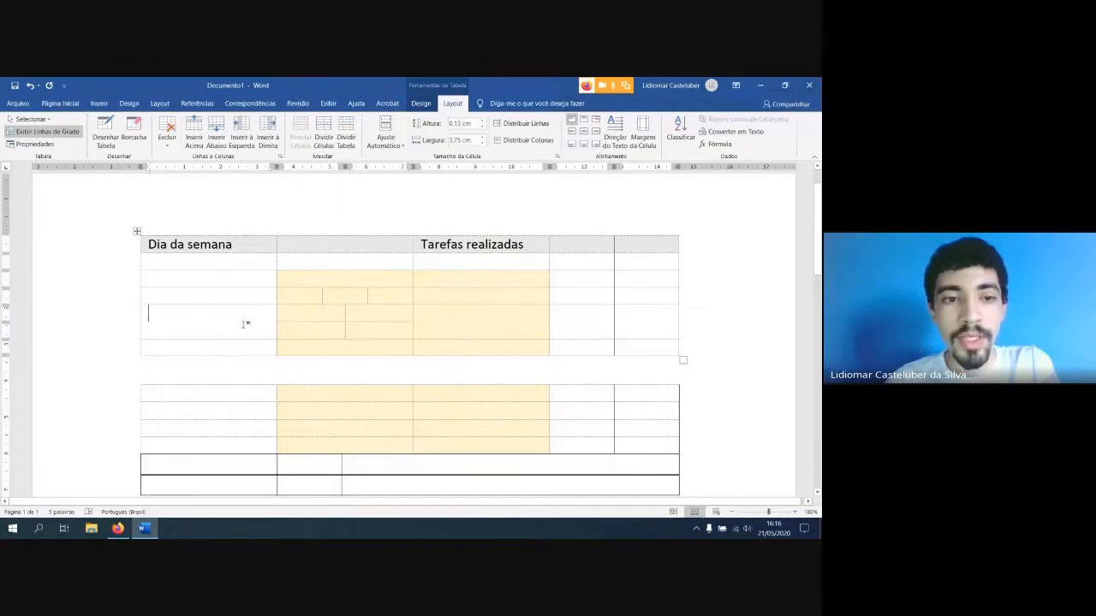
left_click(469, 327)
left_click(633, 319)
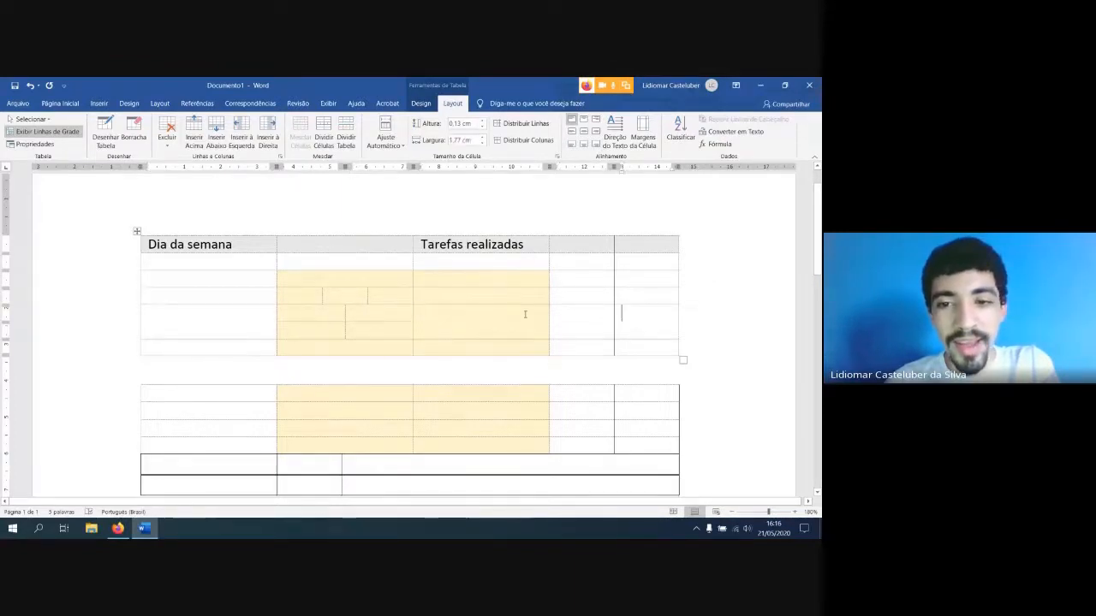
left_click(472, 322)
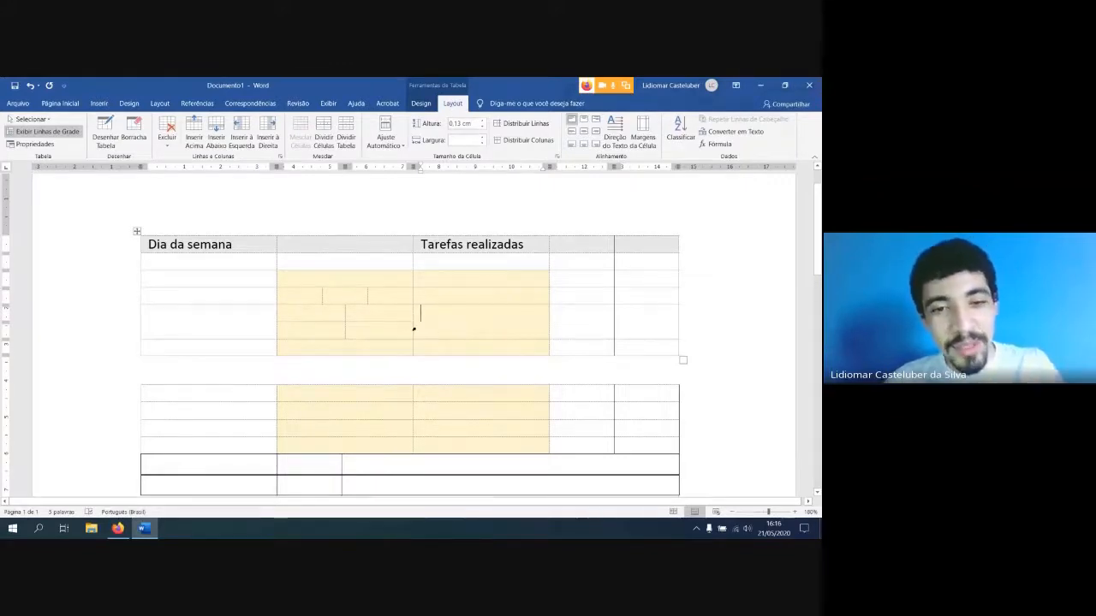
key("ctrl+z")
Split the second cell of the first table's fifth row into 2 columns and 3 rows
left_click_drag(265, 315, 304, 317)
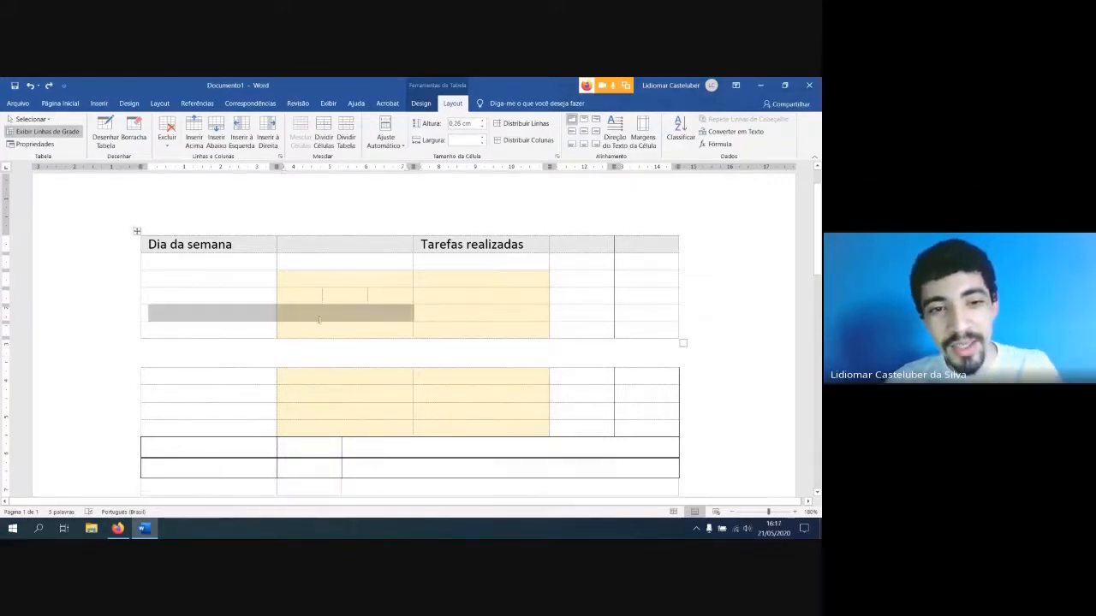
left_click(317, 313)
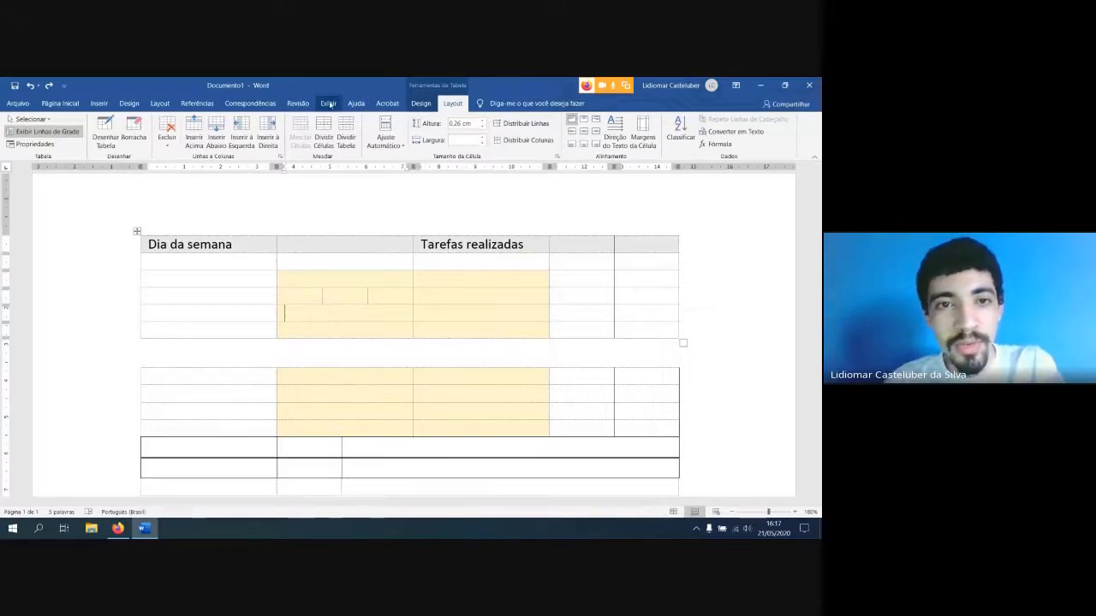
left_click(233, 315)
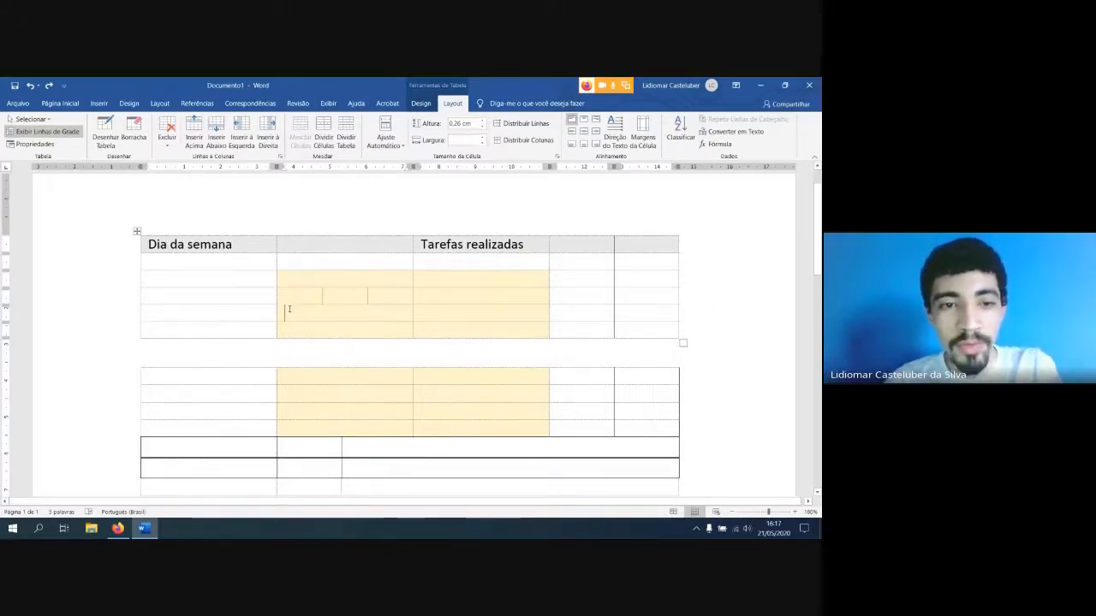
left_click(323, 135)
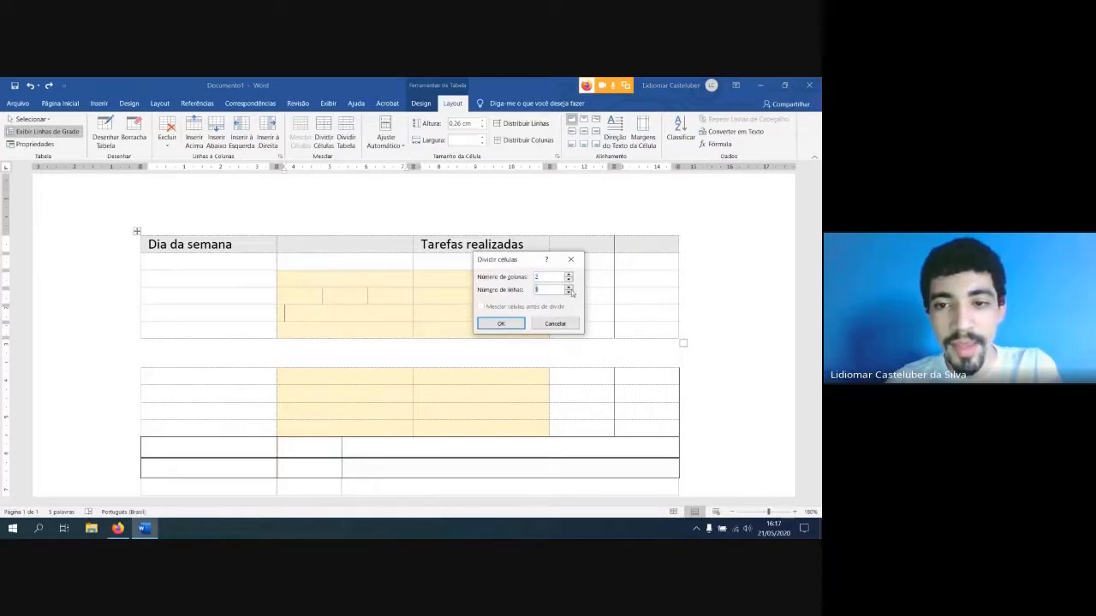
left_click(501, 324)
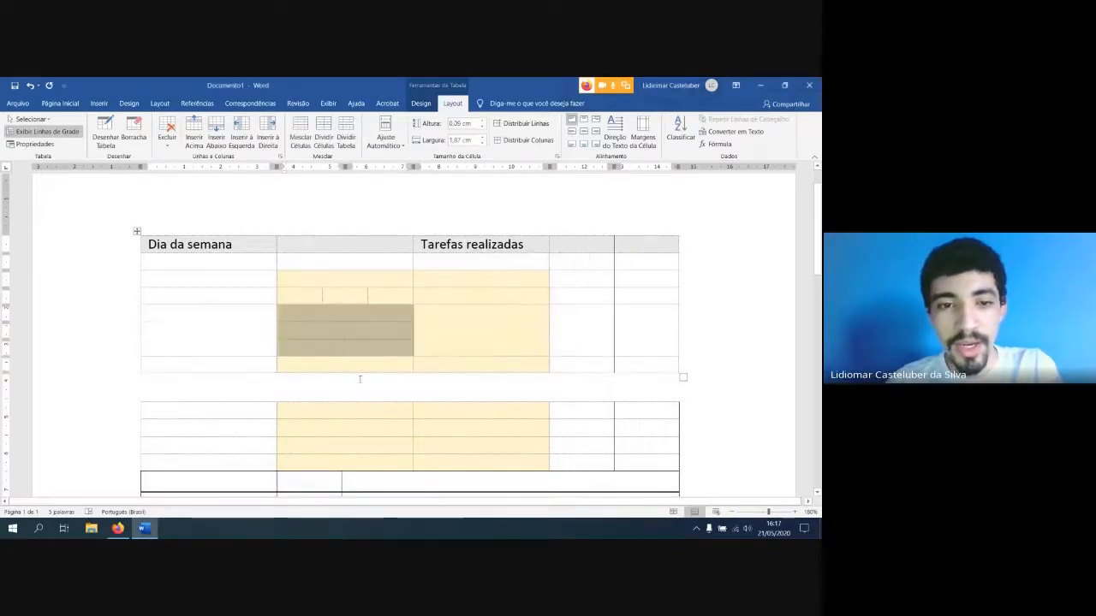
left_click(381, 330)
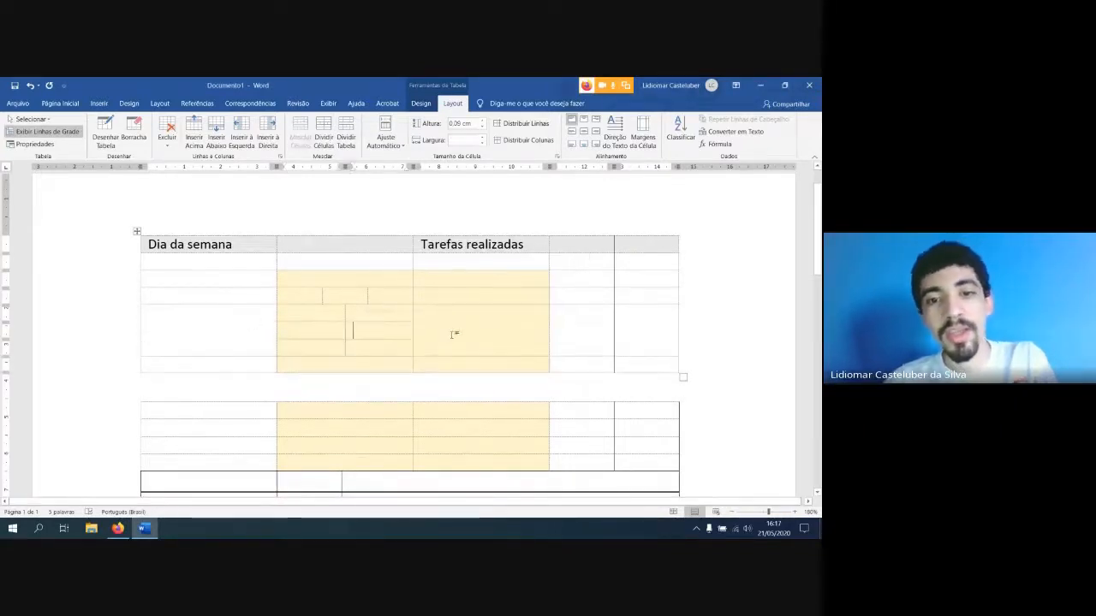
left_click(390, 146)
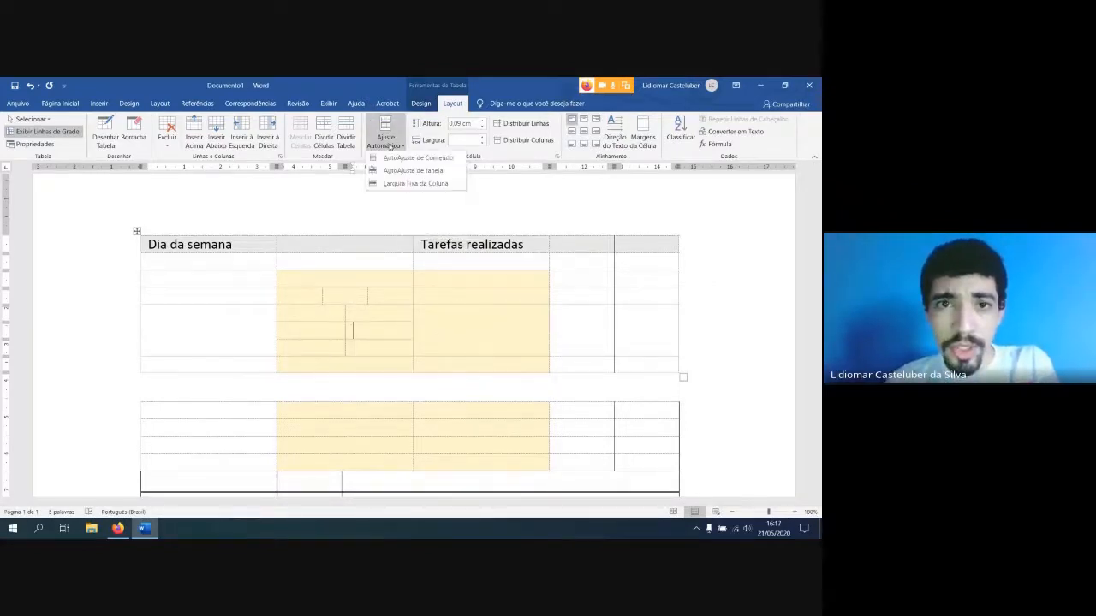
left_click(372, 265)
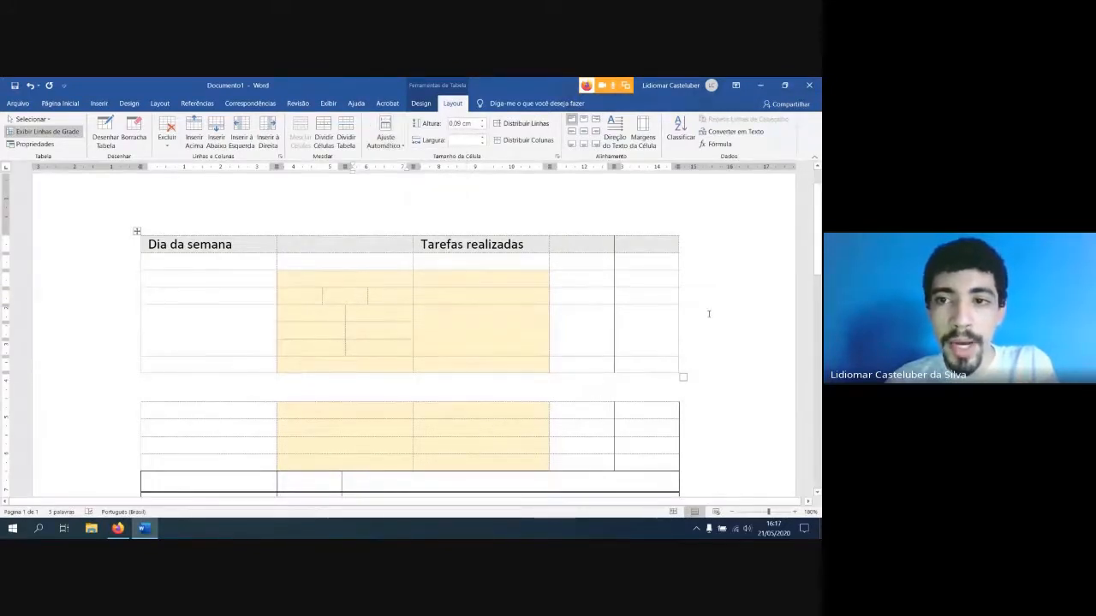
left_click(377, 143)
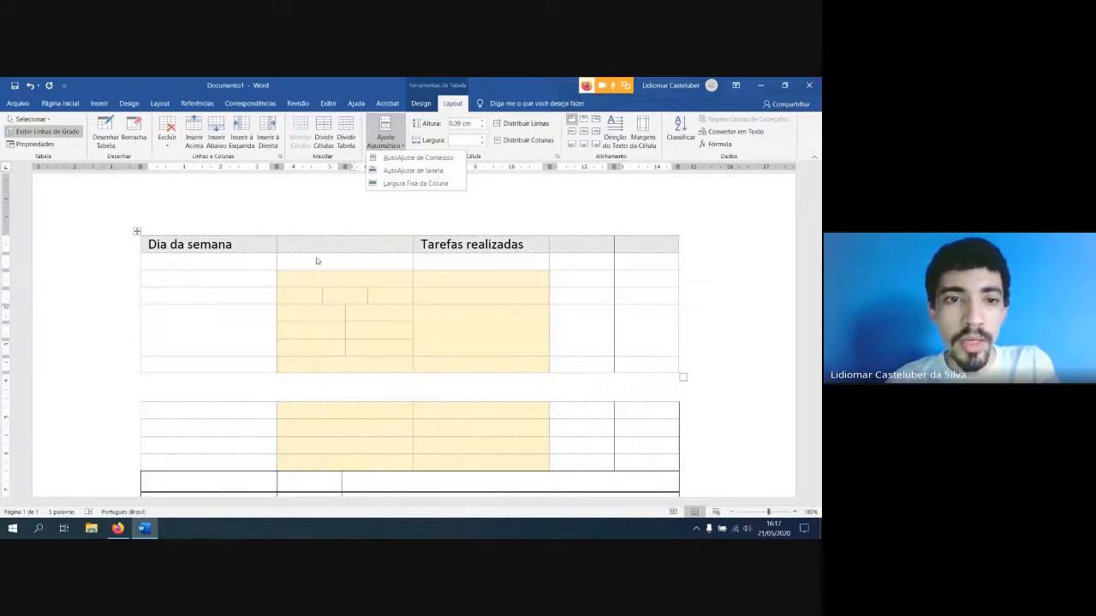
Fill the first table's empty header cells with "data", "nome" and "idade", in that order
left_click(278, 290)
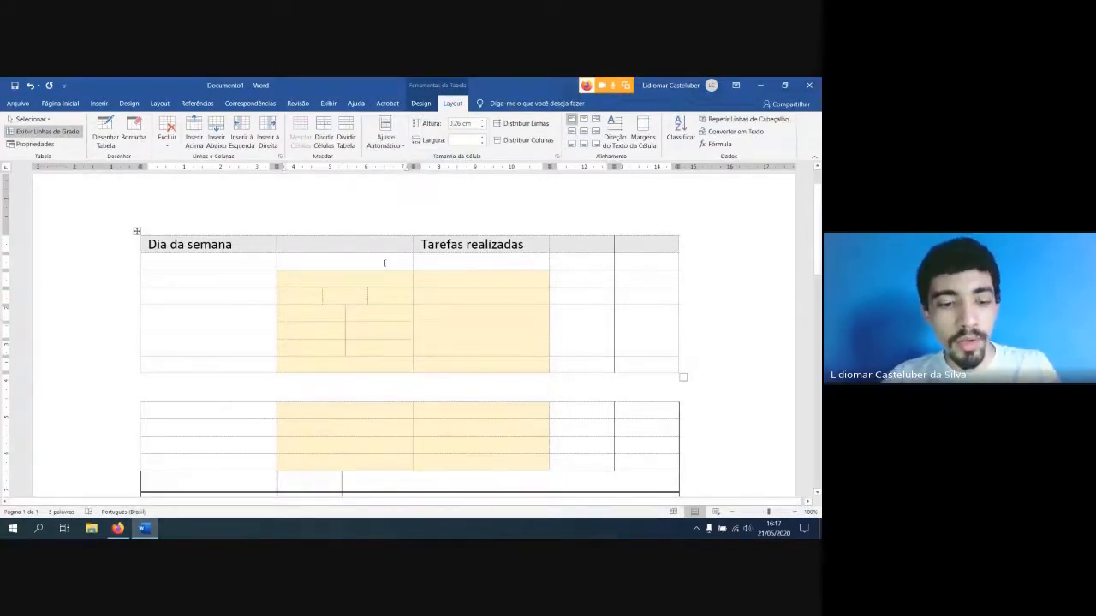
type("data")
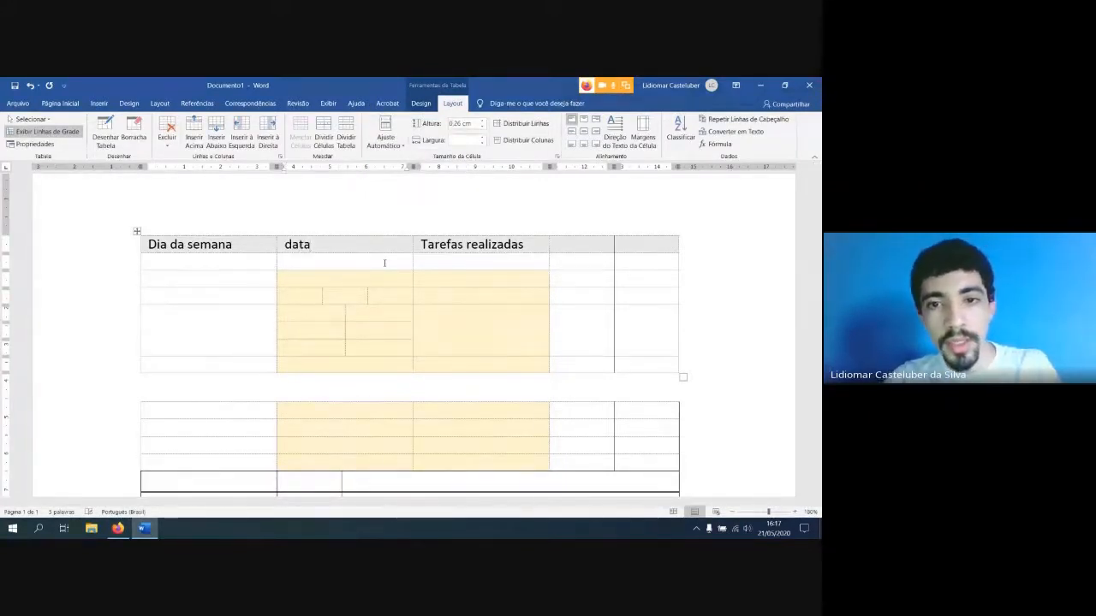
left_click(602, 251)
type("nome")
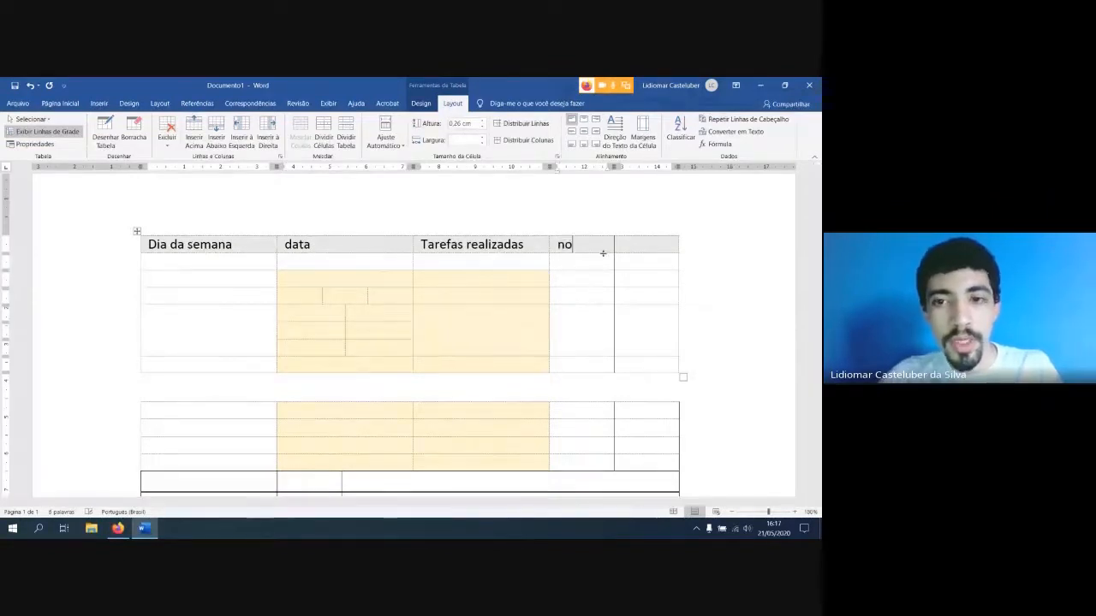
left_click(625, 245)
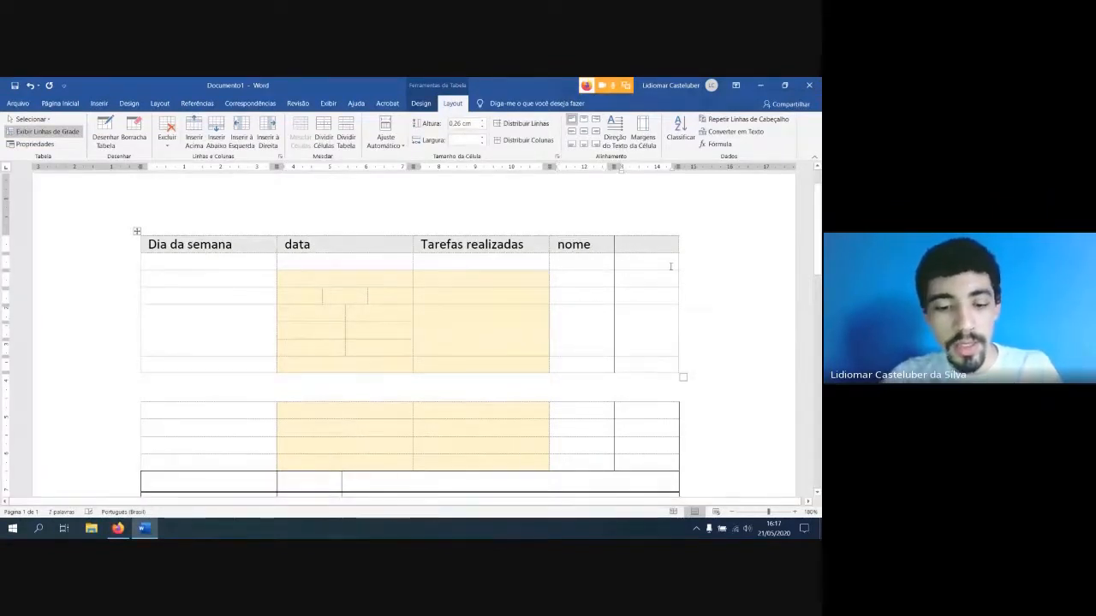
type("idade")
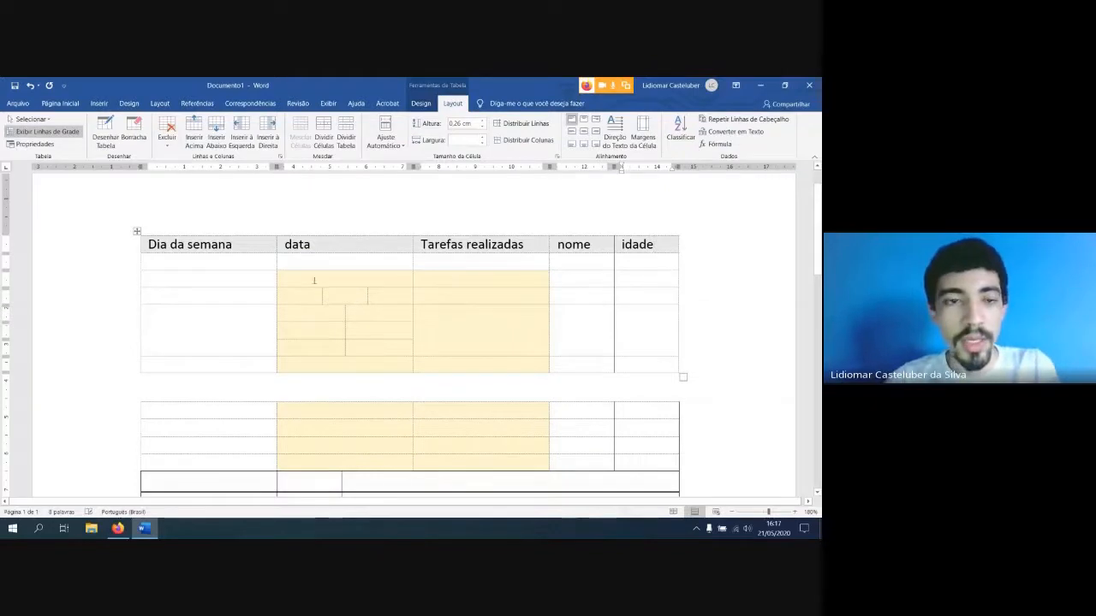
AutoFit the entire first table to its contents
left_click(137, 231)
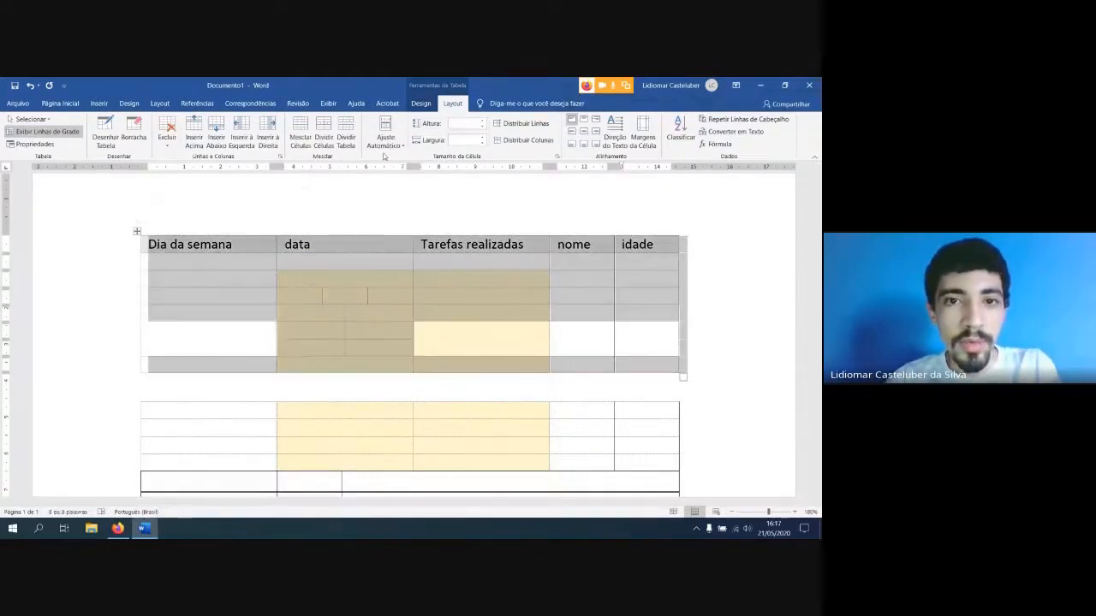
left_click(390, 147)
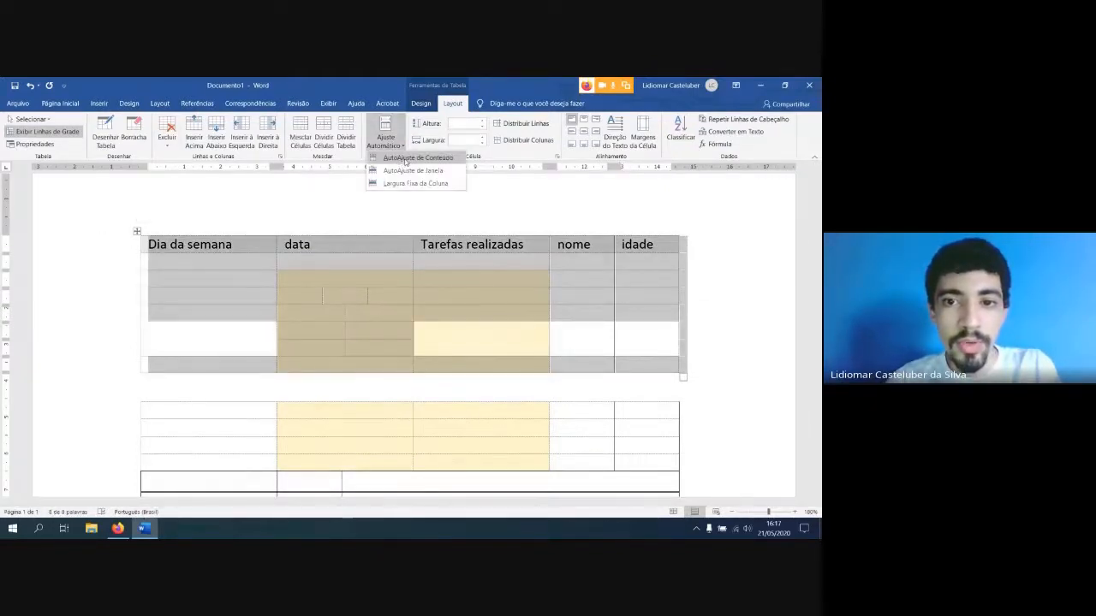
left_click(411, 158)
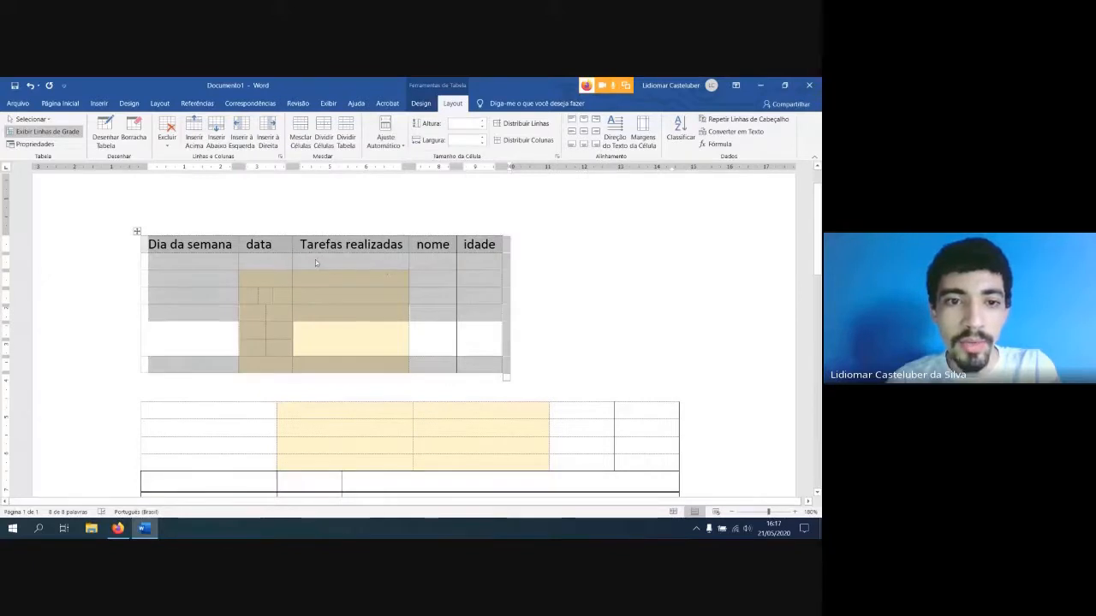
left_click(474, 254)
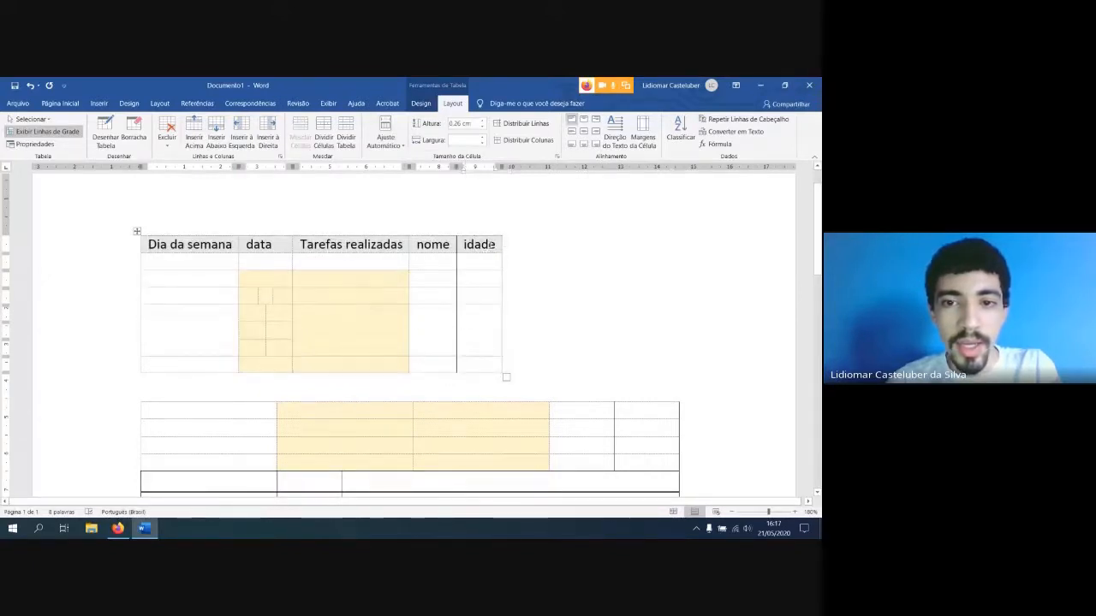
double_click(432, 246)
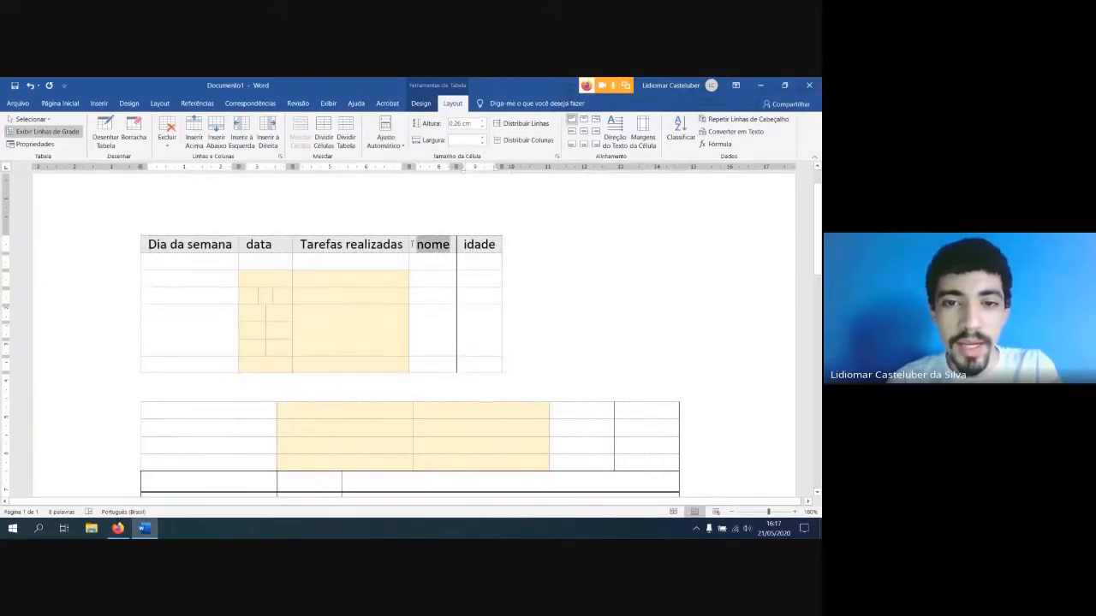
left_click(432, 244)
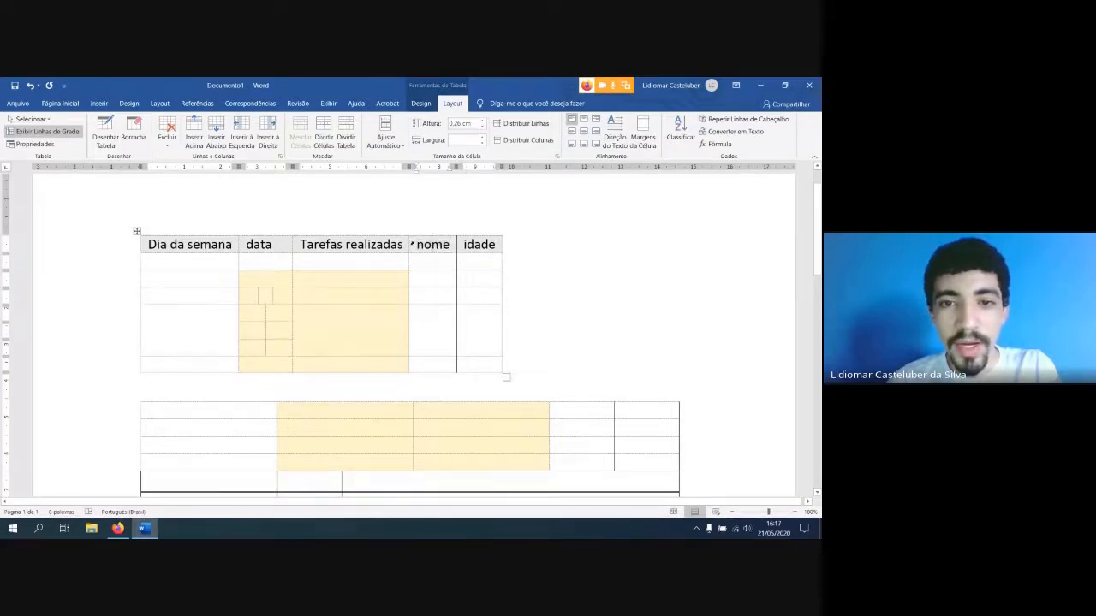
left_click(411, 244)
left_click(499, 246)
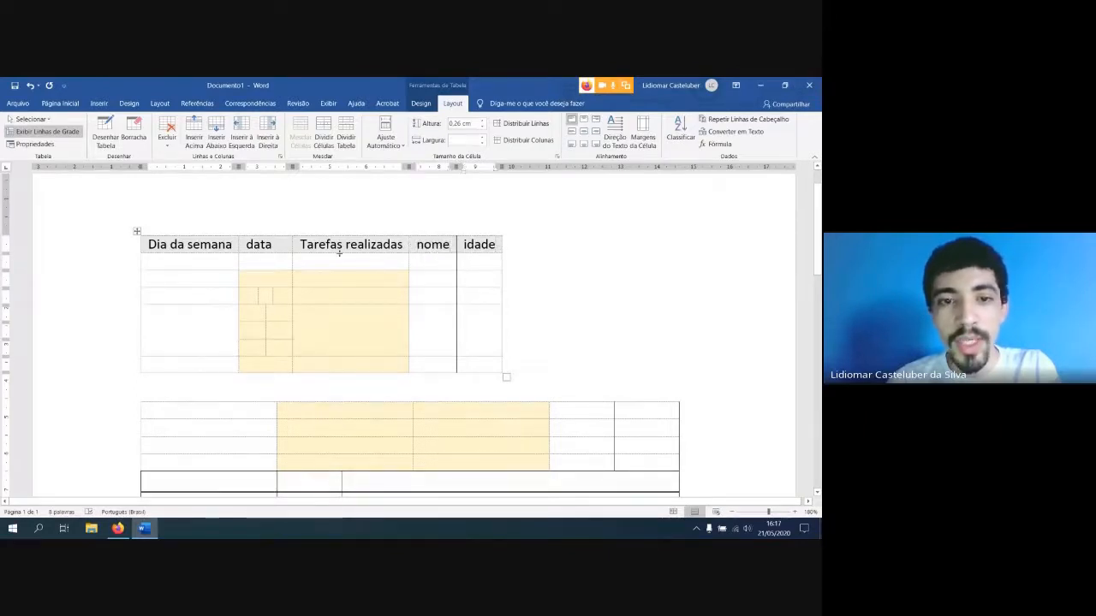
Enter a person's full name in the cell directly below the "nome" header
left_click(433, 262)
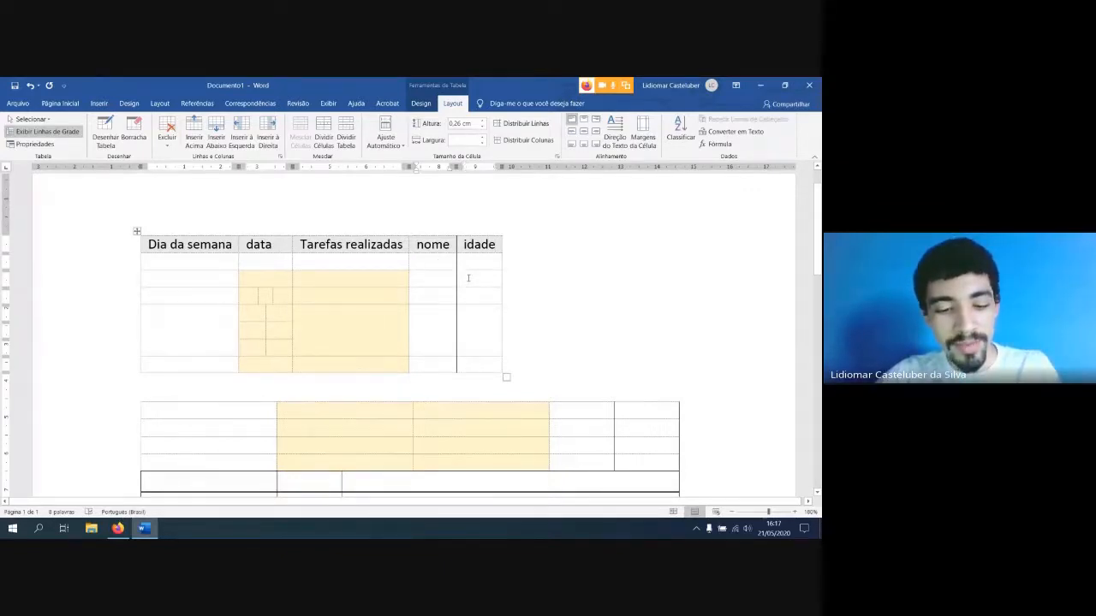
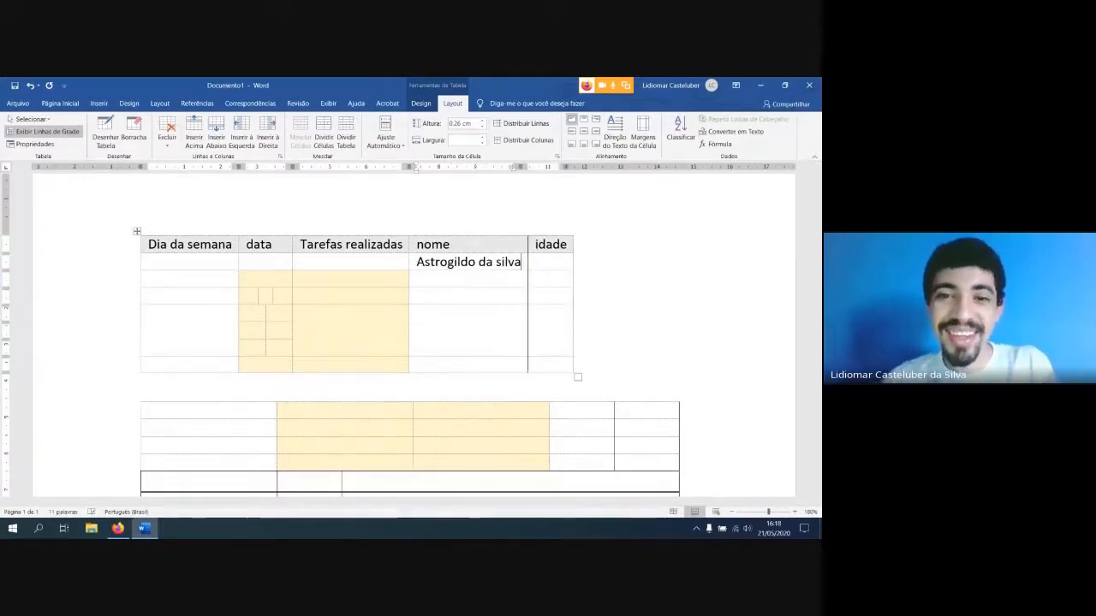
Extend the "idade" column's outer border to about 16 cm on the ruler and move the "nome"/"idade" border to about 12 cm
left_click(511, 245)
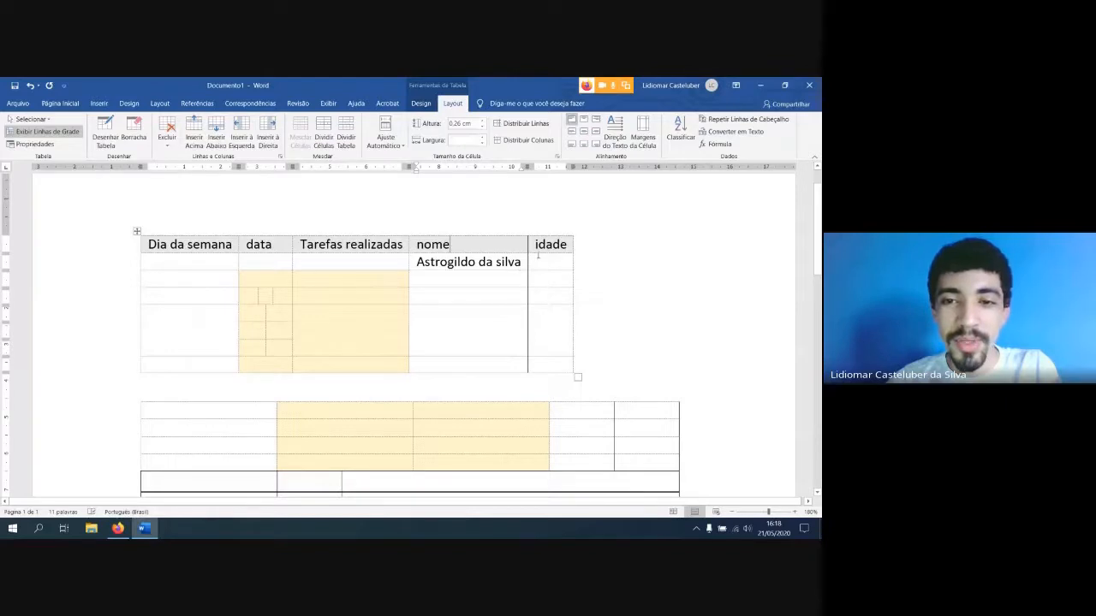
left_click_drag(550, 244, 732, 251)
key("ctrl+z")
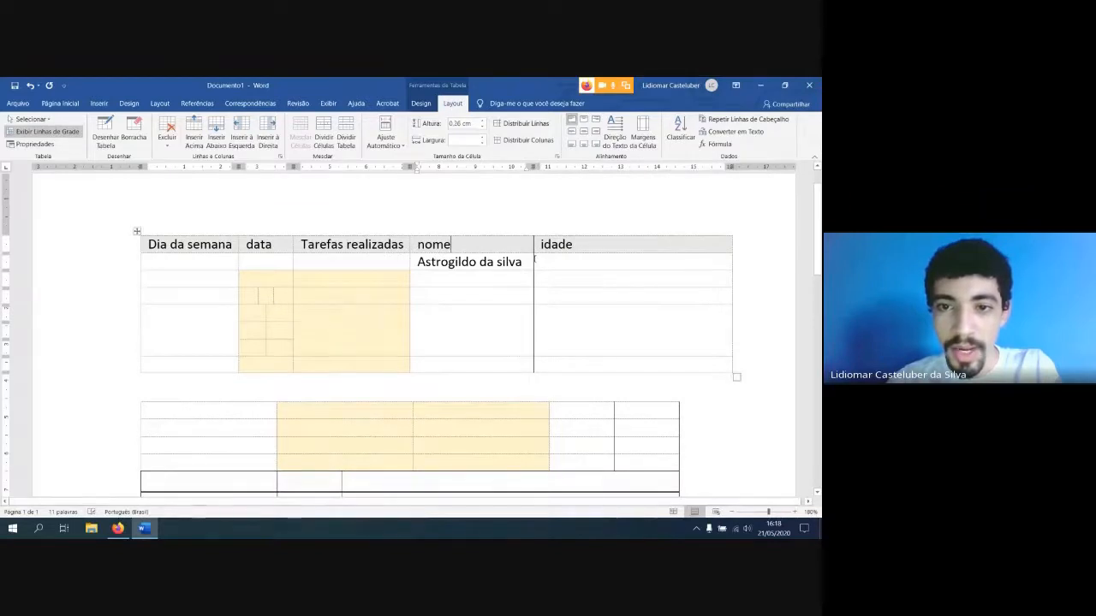
left_click_drag(534, 258, 587, 260)
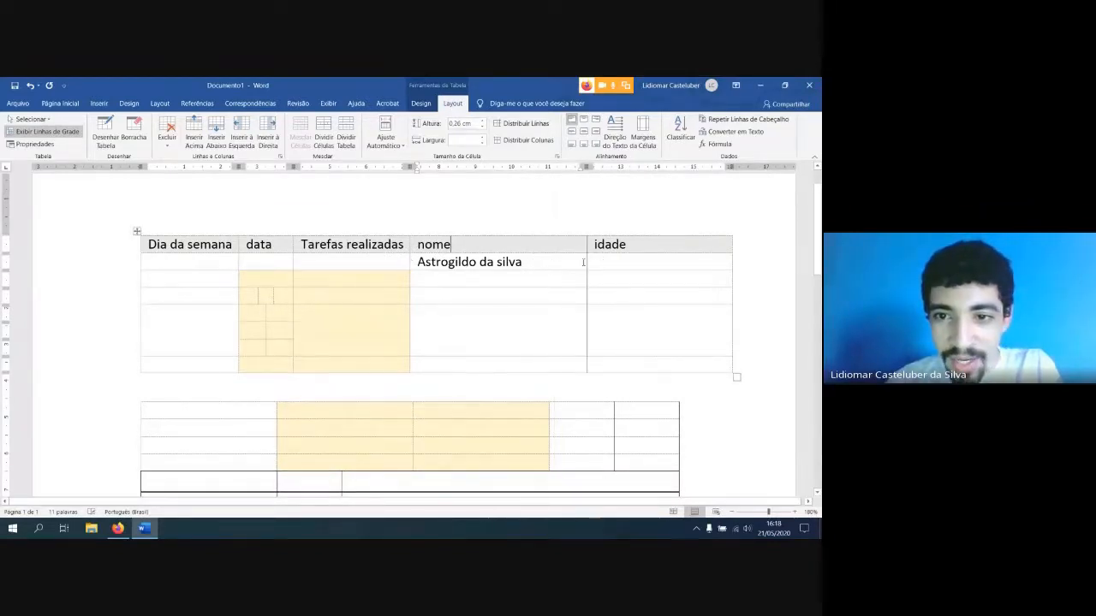
Move the border between the "nome" and "idade" columns to about 11.5 cm on the ruler
mouse_move(587, 260)
left_mouse_down()
mouse_move(553, 261)
mouse_move(592, 261)
mouse_move(570, 265)
left_mouse_up()
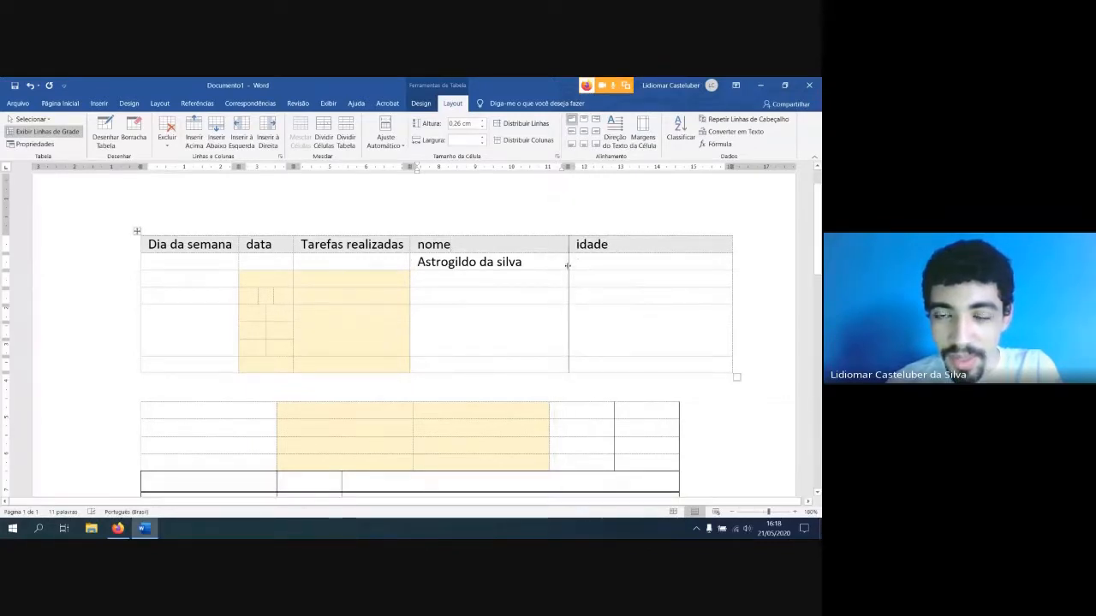
left_click(732, 261)
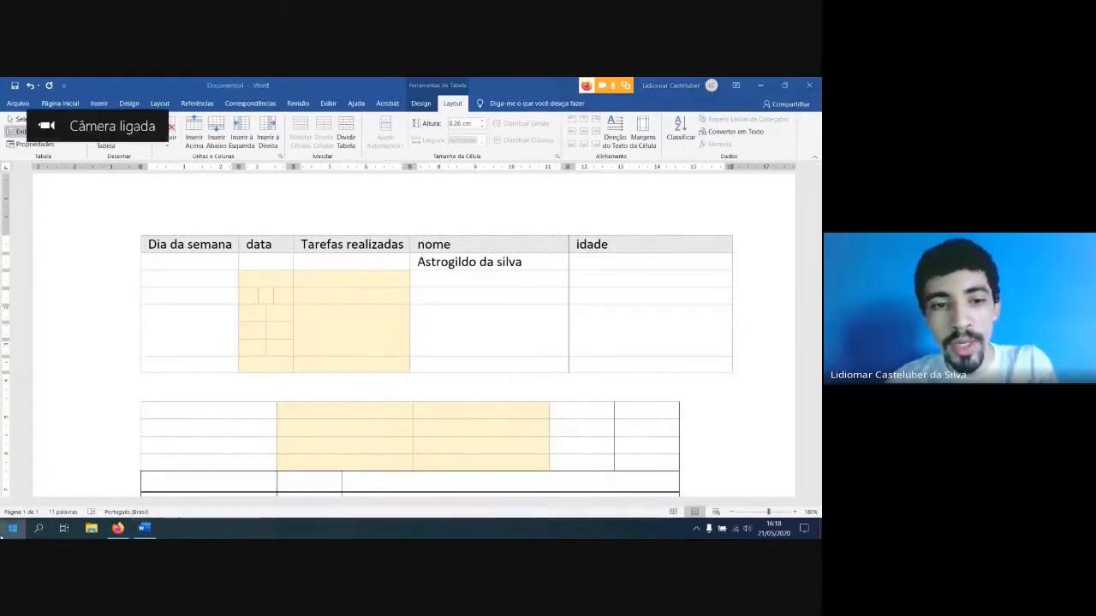
Open Notepad, reposition and narrow its empty window, and minimize it to return to Word
left_click(3, 532)
left_click(265, 416)
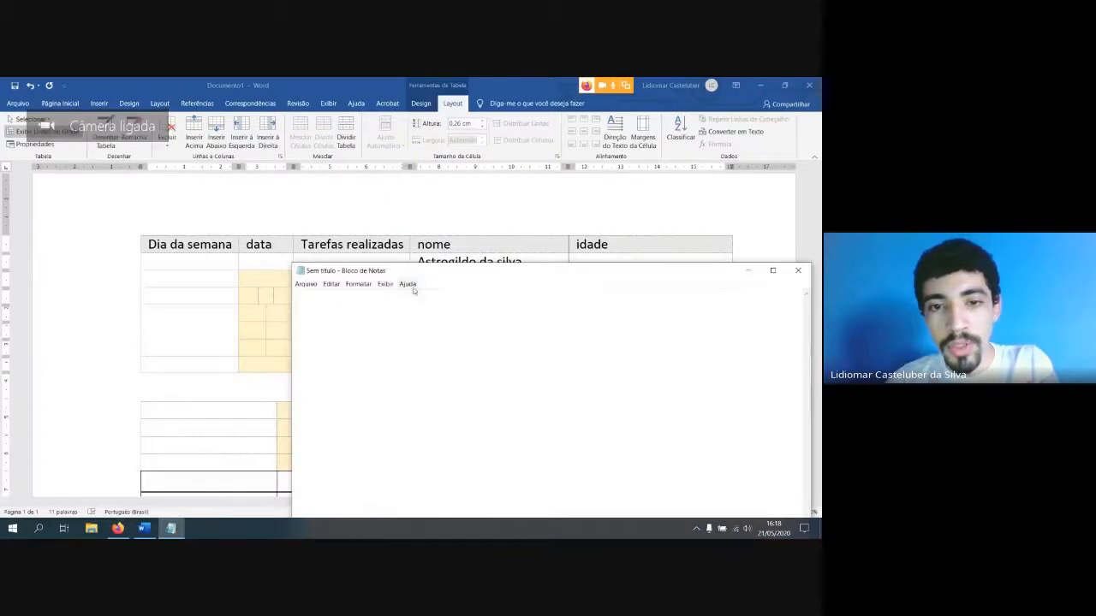
left_click_drag(456, 272, 336, 185)
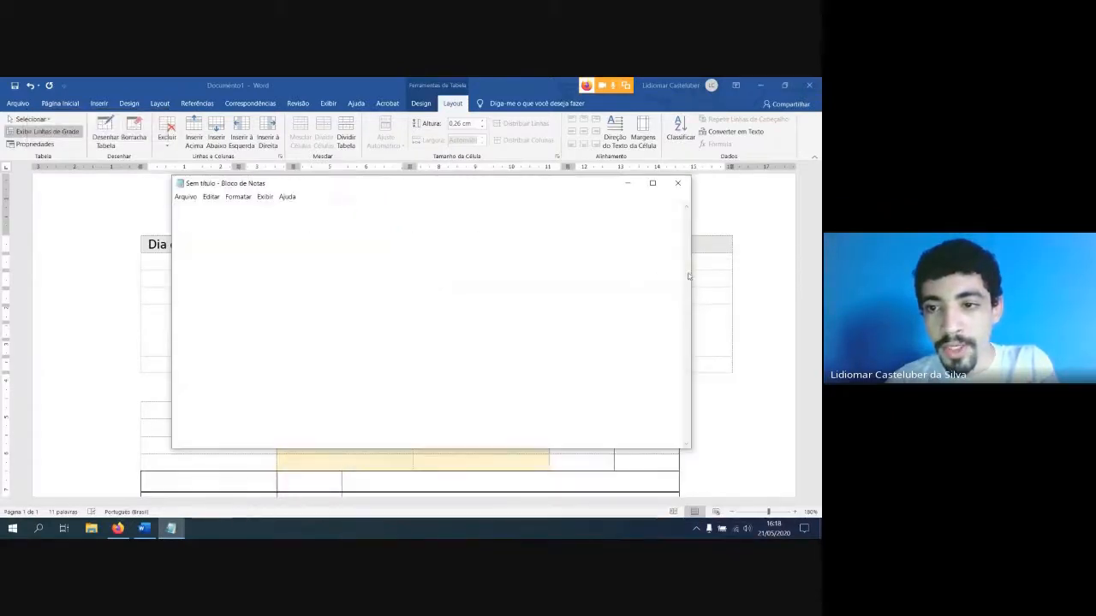
left_click_drag(691, 270, 633, 269)
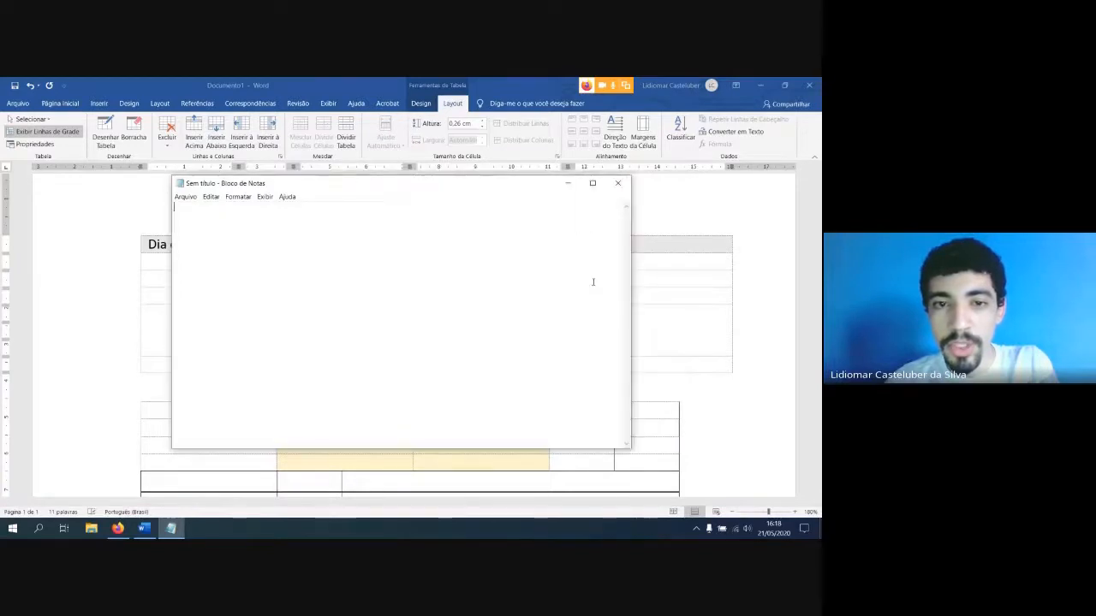
left_click(567, 184)
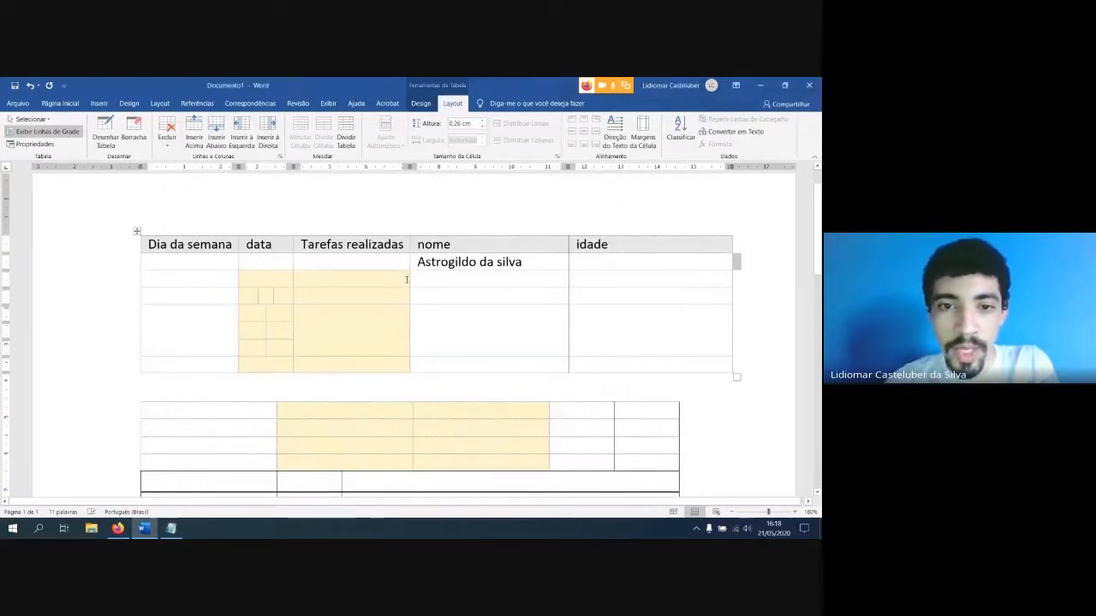
Move the "Tarefas realizadas" column's borders to about 5 and 8 cm on the ruler and heighten the row below the header to about 2.31 cm
left_click_drag(409, 277, 441, 276)
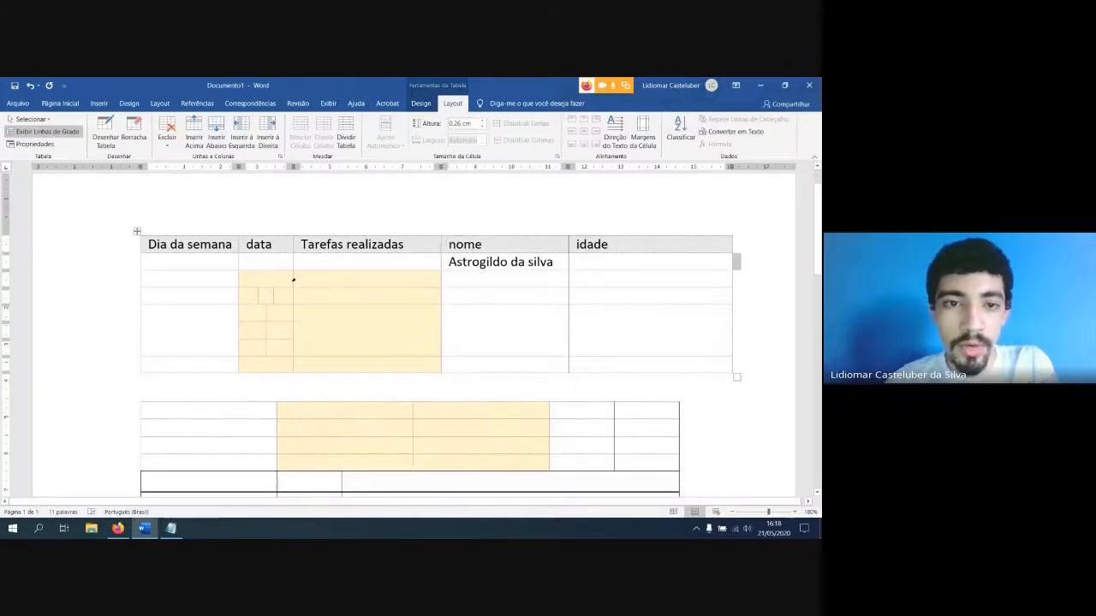
left_click_drag(292, 276, 331, 276)
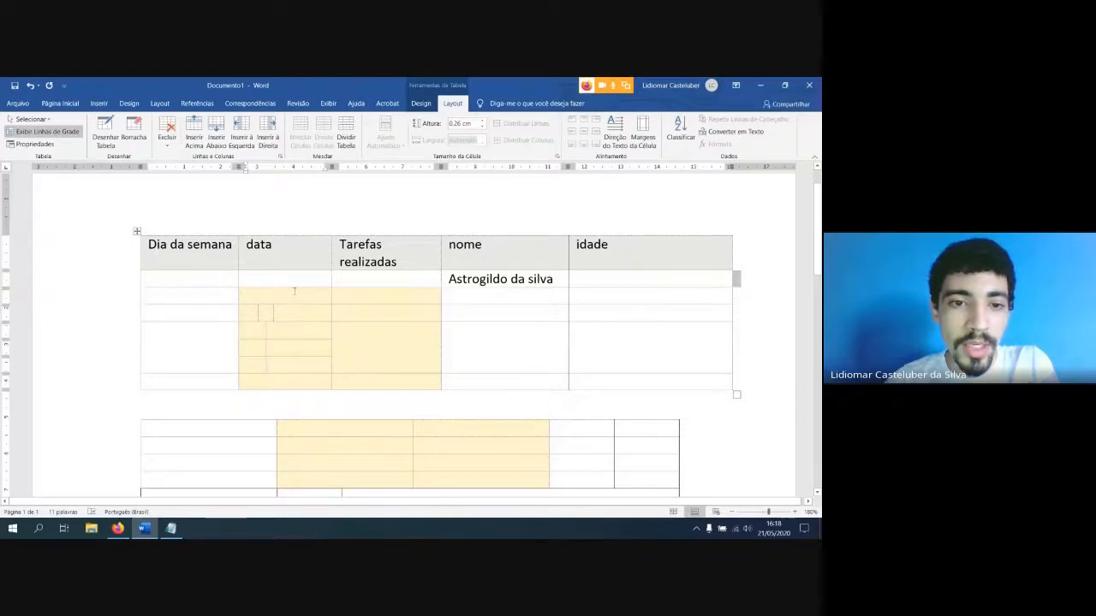
left_click_drag(294, 288, 296, 353)
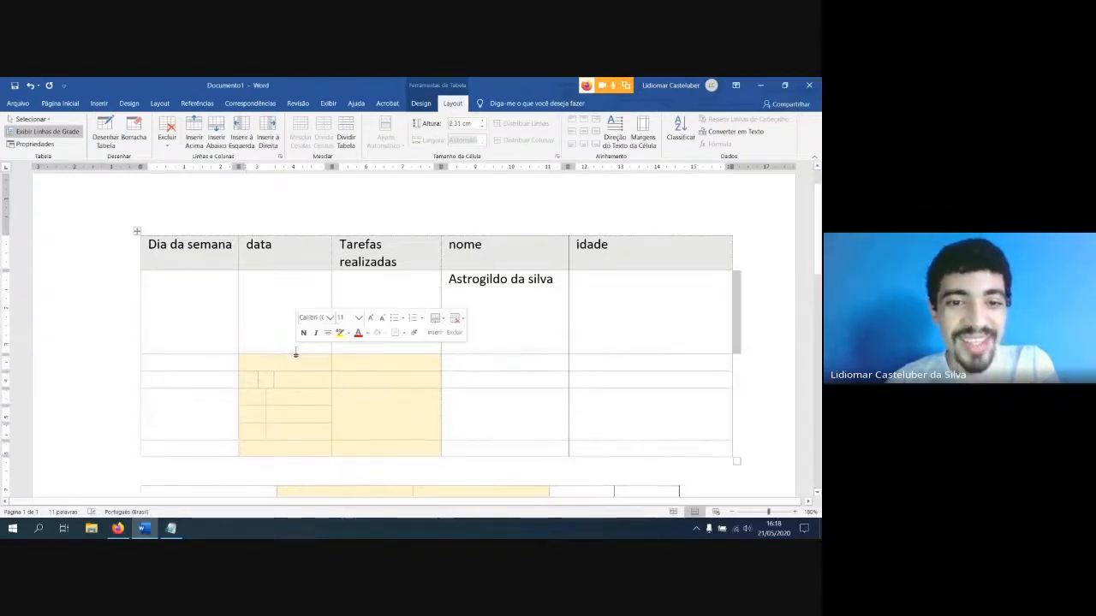
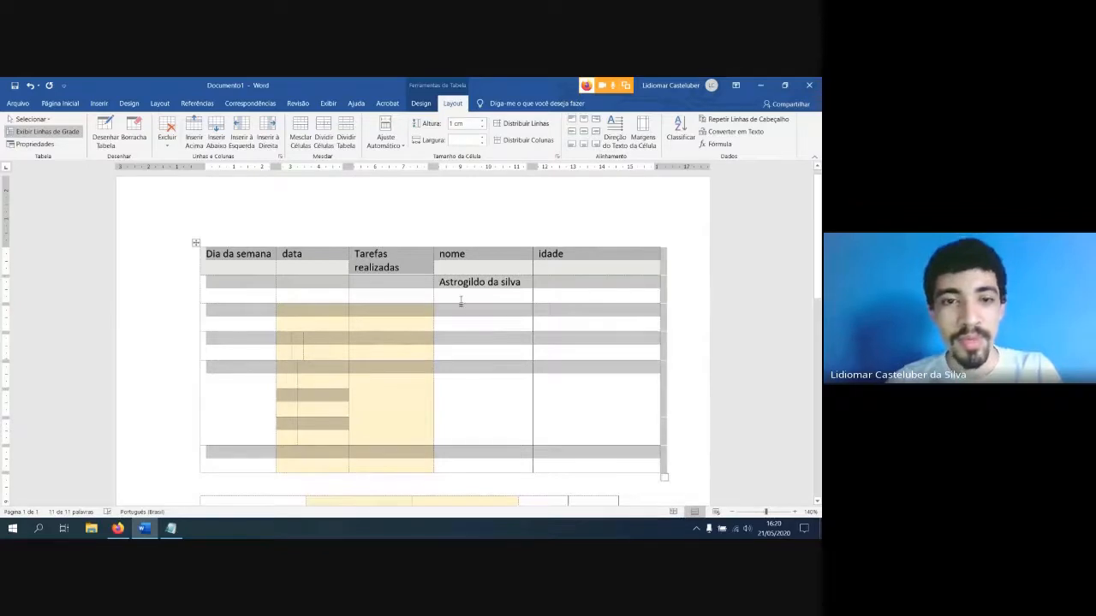
Select the whole upper table and set its cell width to 1 cm
left_click(456, 317)
scroll(431, 338, "down", 1)
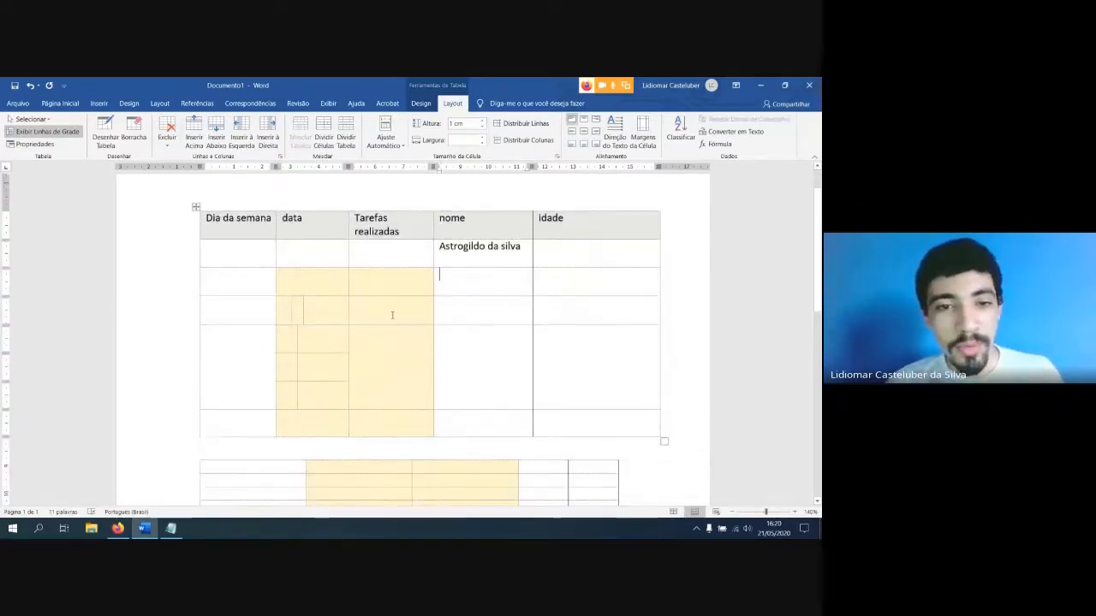
left_click(196, 208)
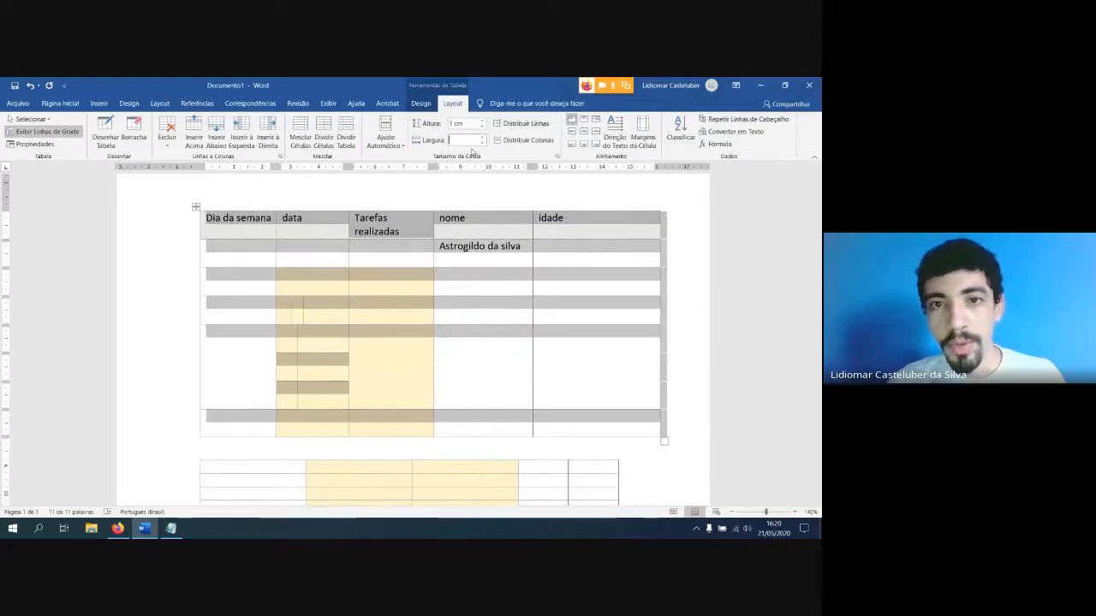
type("1")
key("Return")
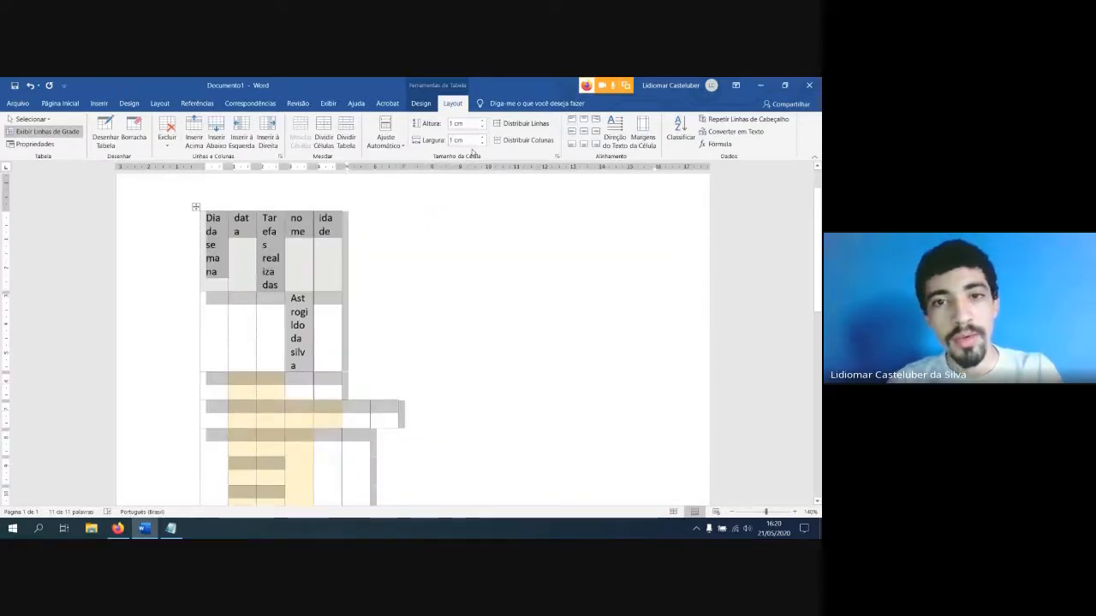
Set the upper table's cell width to 3 cm and then to 2 cm
left_click(467, 141)
type("3")
key("Return")
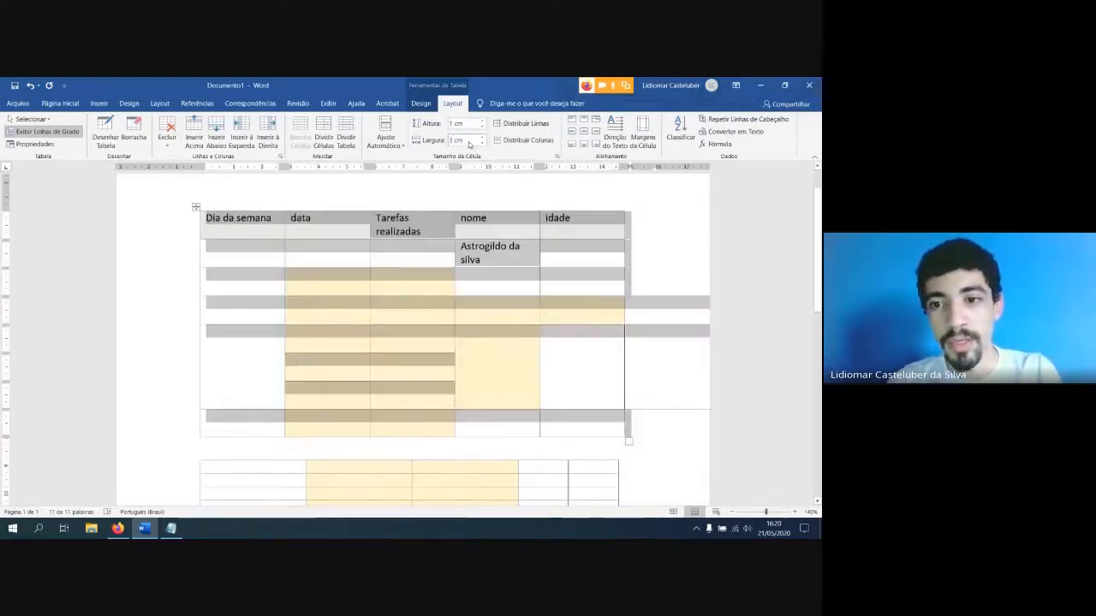
left_click(467, 140)
type("2")
key("Return")
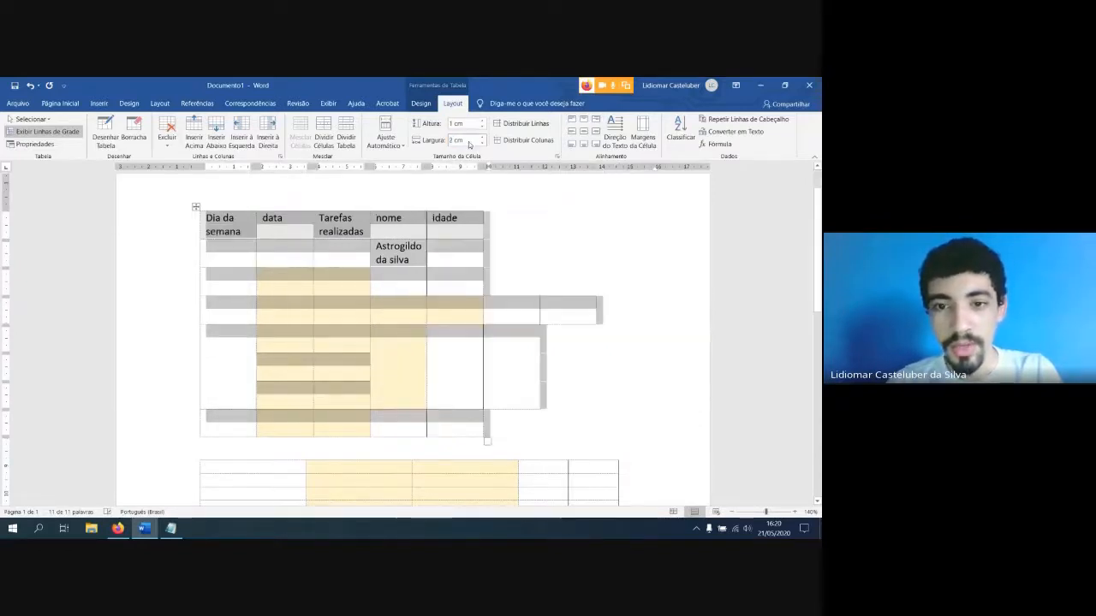
Widen the "idade" column to about 3.75 cm by moving its outer border
left_click(469, 313)
left_click(508, 317)
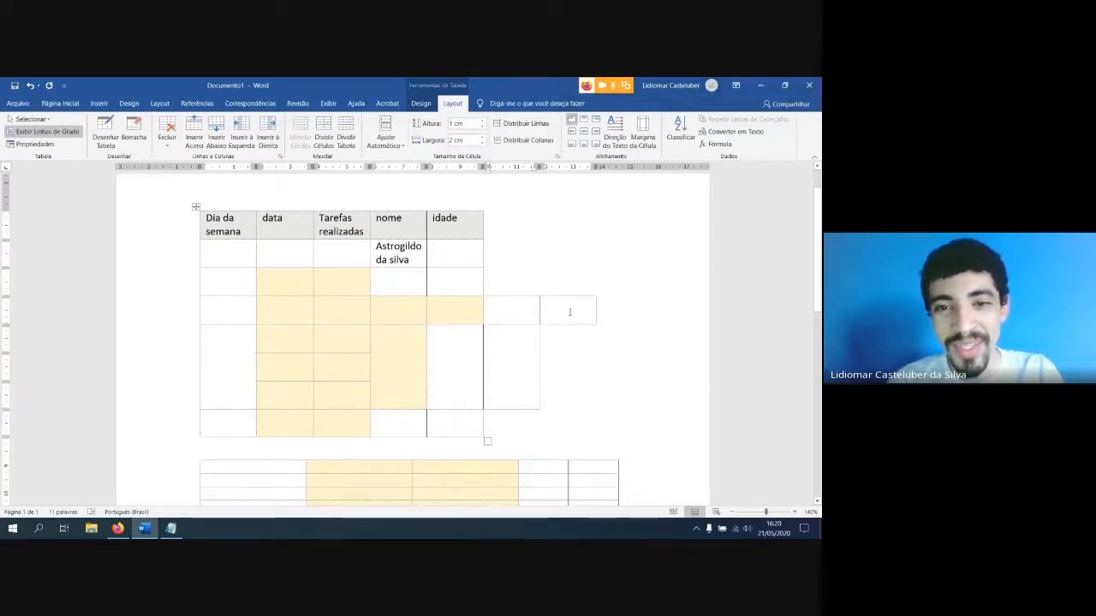
left_click(469, 258)
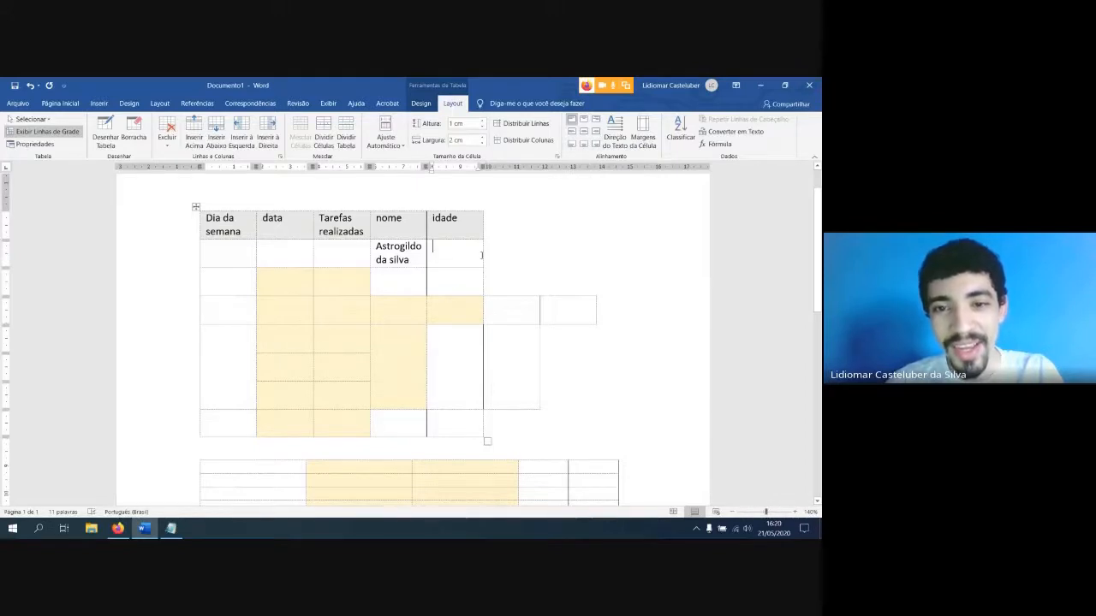
left_click_drag(482, 251, 589, 250)
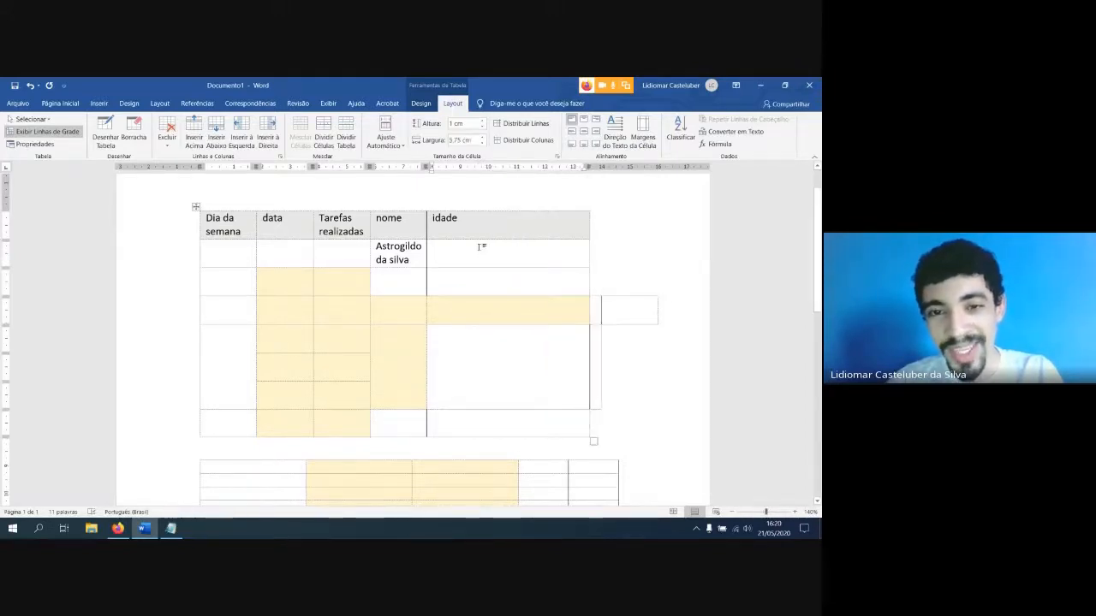
Undo the "idade" column widening and the cell width changes made to the whole table
key("ctrl+z")
key("ctrl+z")
key("ctrl+z")
key("ctrl+z")
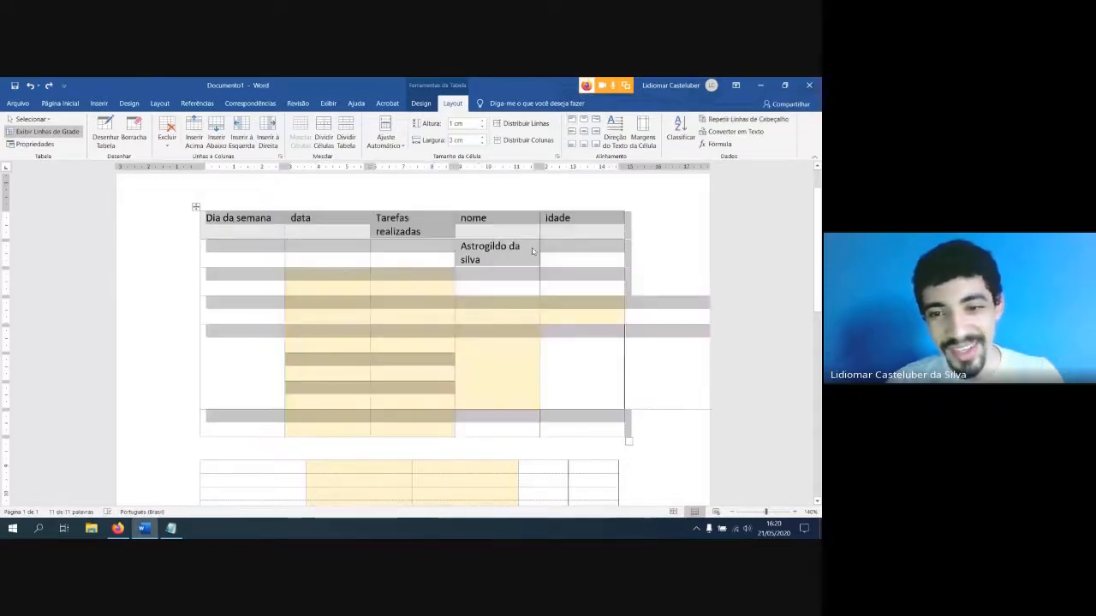
Select the table's third and fourth rows and set their cell width to 2 cm
left_click(423, 337)
left_click_drag(280, 310, 370, 309)
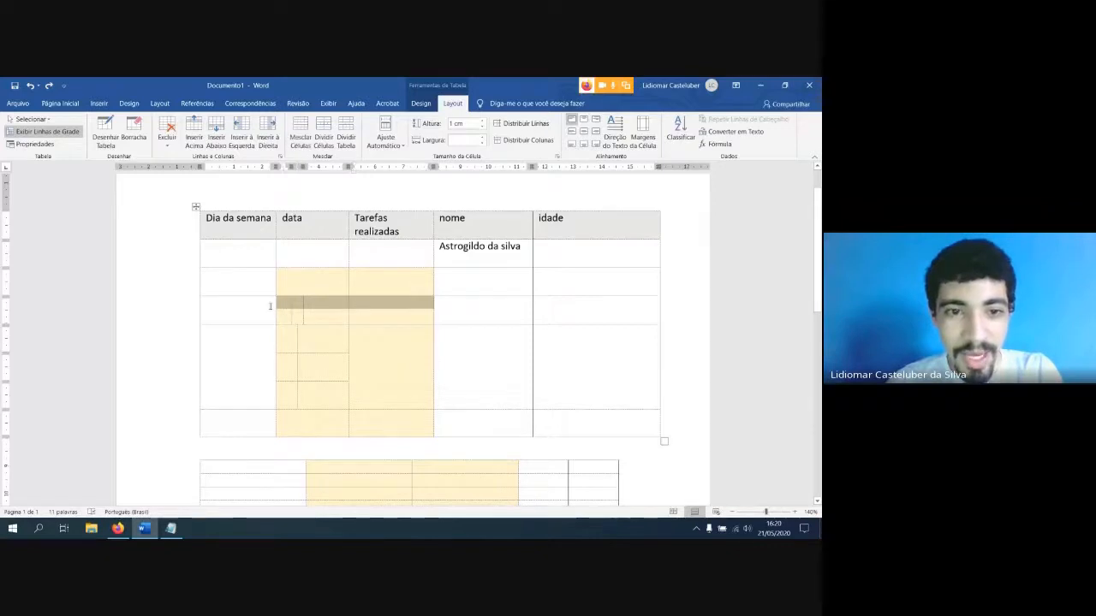
left_click_drag(256, 288, 558, 277)
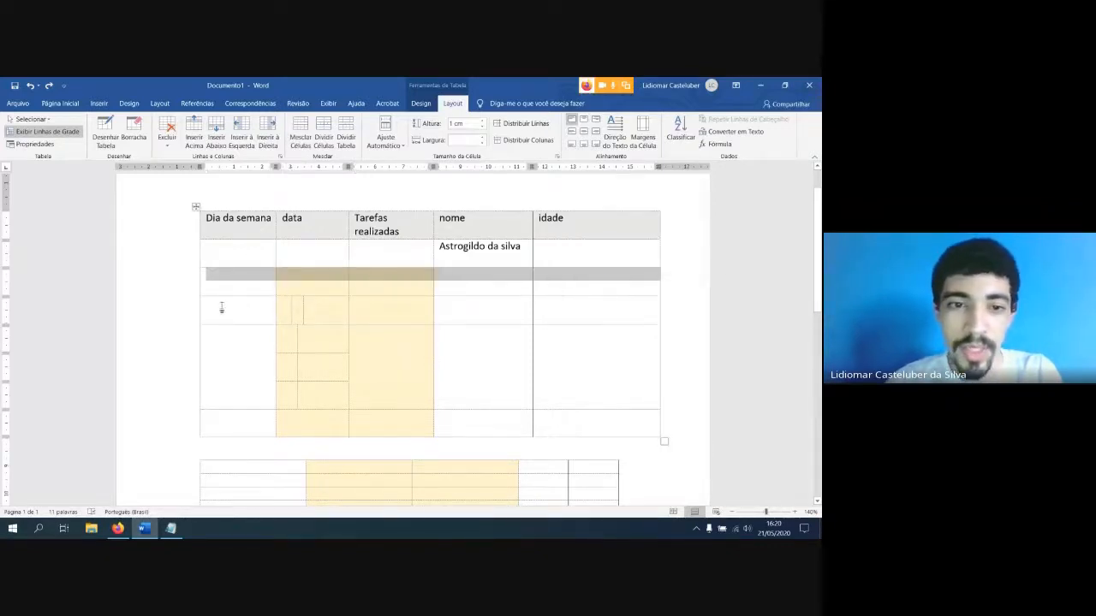
left_click_drag(234, 310, 526, 311)
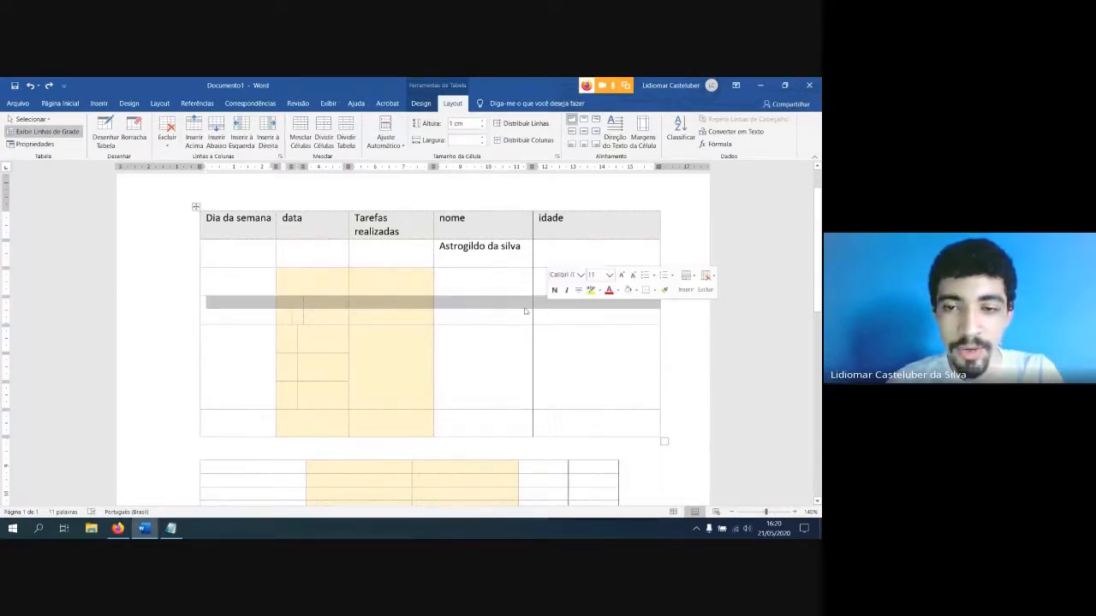
left_click_drag(232, 273, 554, 310)
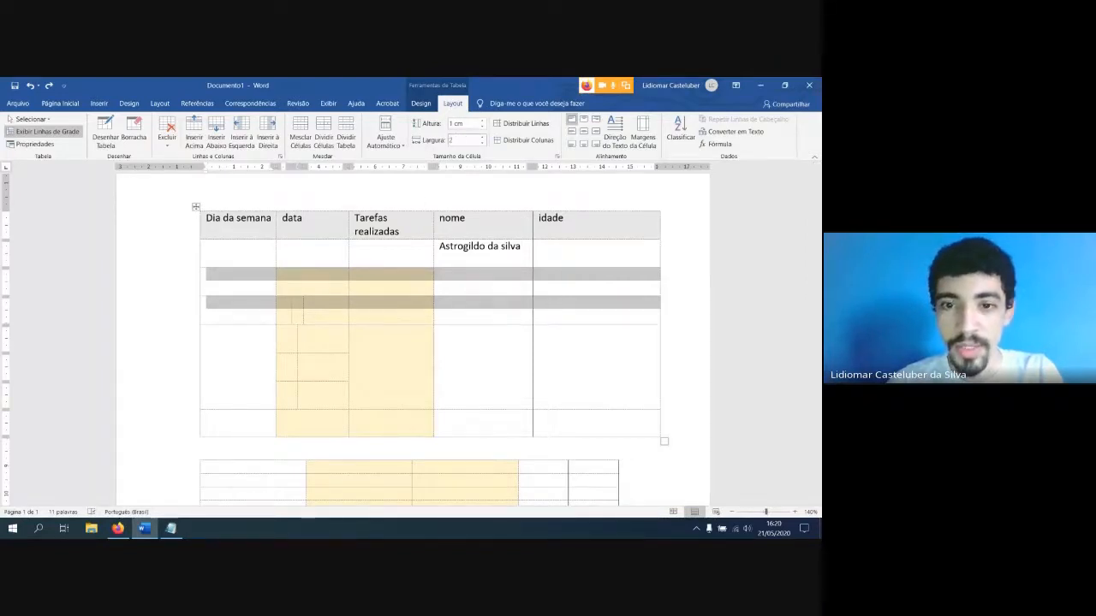
key("Return")
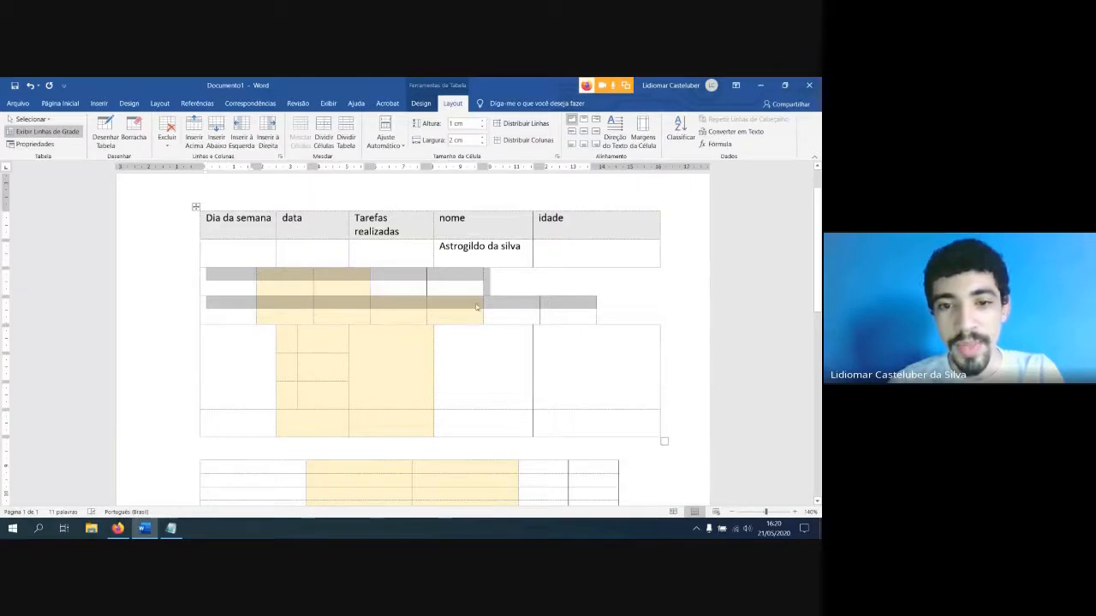
Undo the cell width change on the third and fourth rows and clear the selection
left_click(455, 283)
left_click_drag(406, 285, 543, 311)
left_click(547, 309)
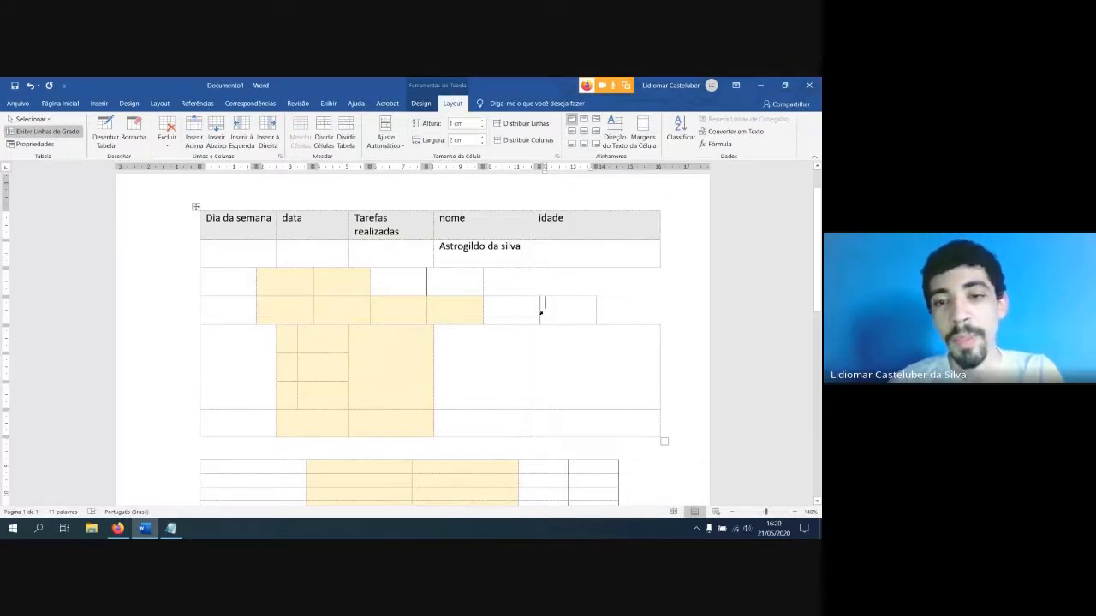
key("ctrl+z")
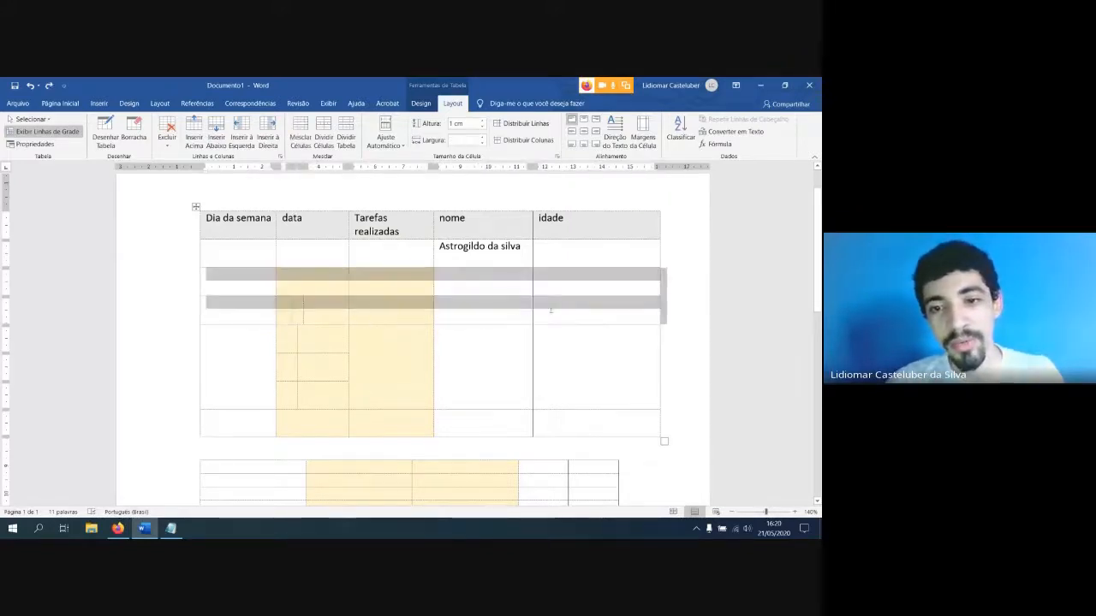
left_click(285, 280)
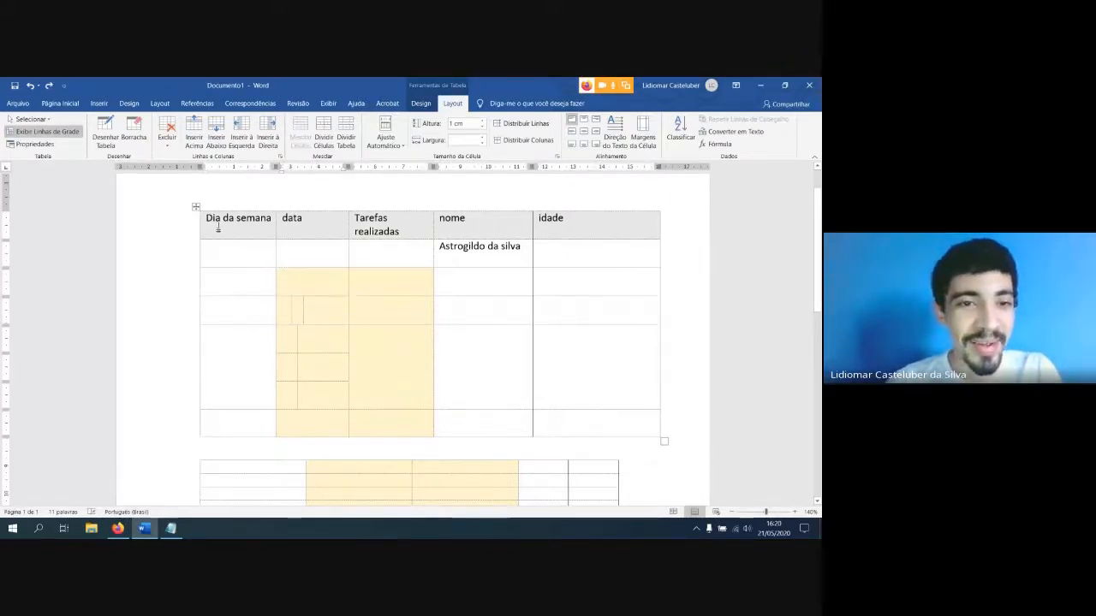
Select the "Dia da semana" column and set its row height to 2 cm
left_click_drag(218, 225, 210, 420)
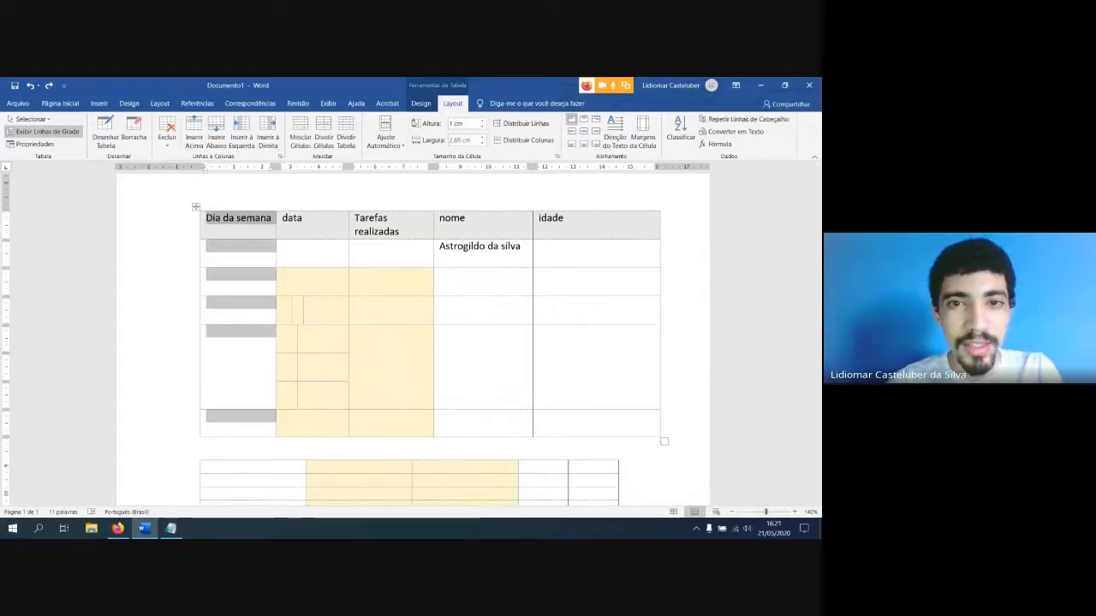
left_click(469, 126)
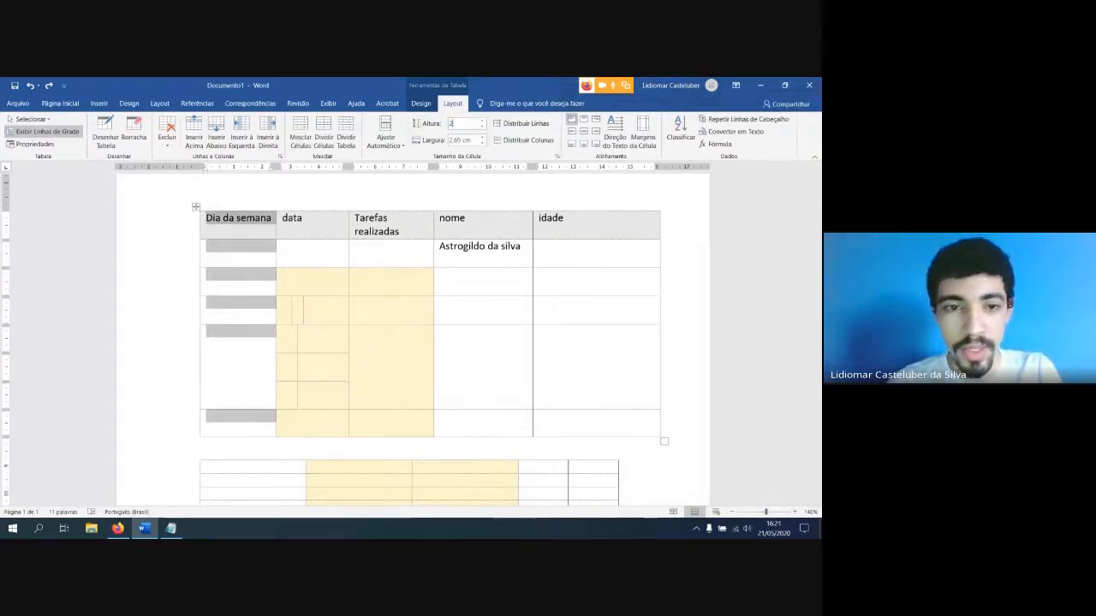
type("2")
key("Return")
Set the row height of the selected "Dia da semana" column to 1 cm
left_click(469, 126)
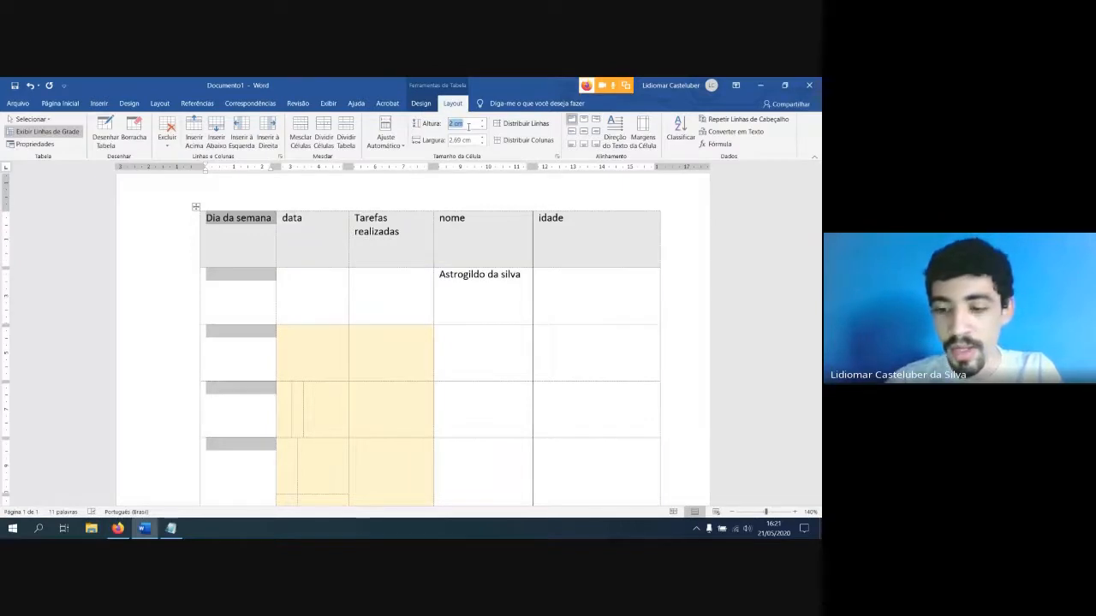
key("Return")
left_click(468, 126)
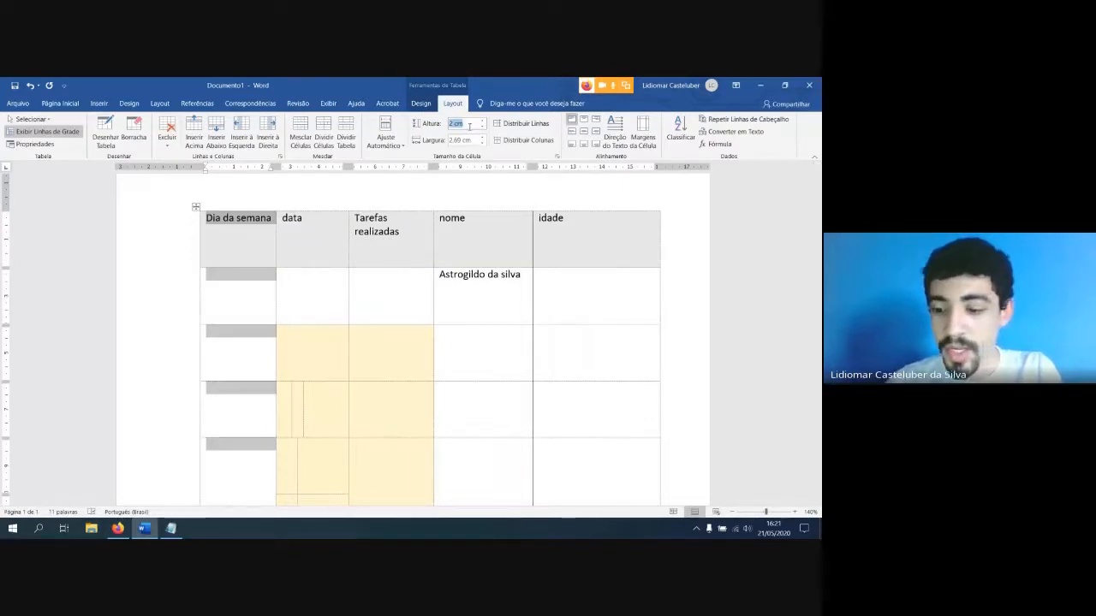
key("Return")
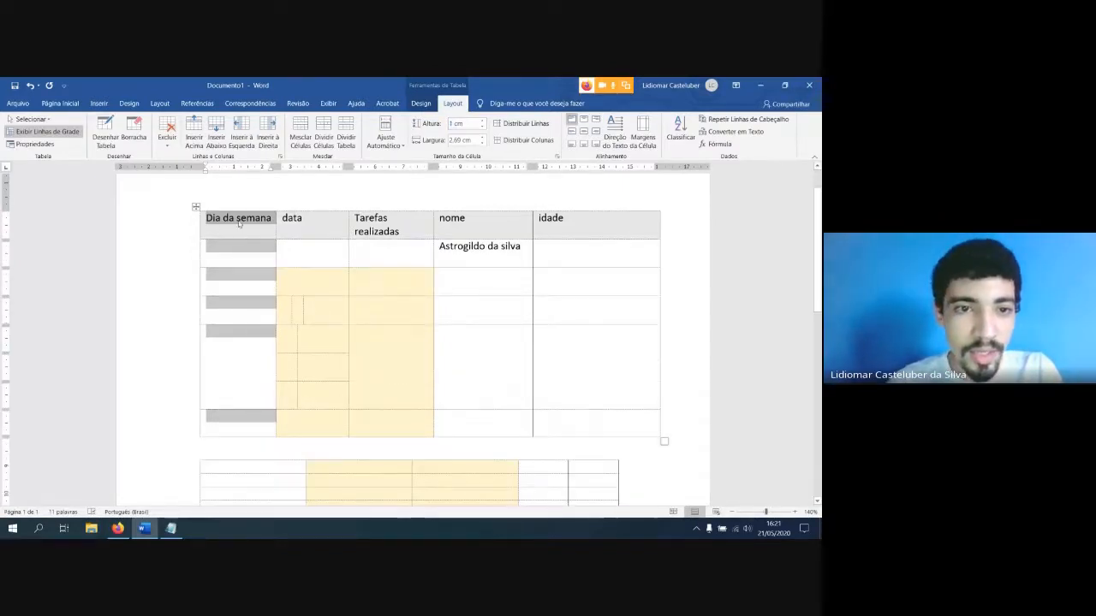
Try setting the cell width of the table's fourth row to 2 cm
left_click(239, 223)
left_click_drag(237, 224, 232, 397)
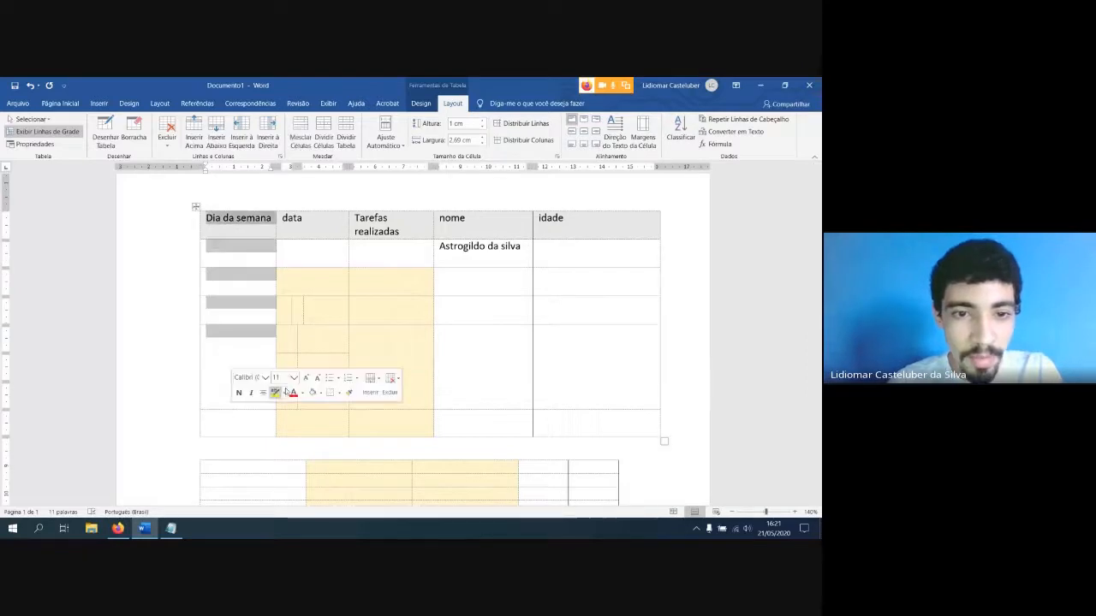
left_click(281, 334)
left_click_drag(231, 313, 565, 313)
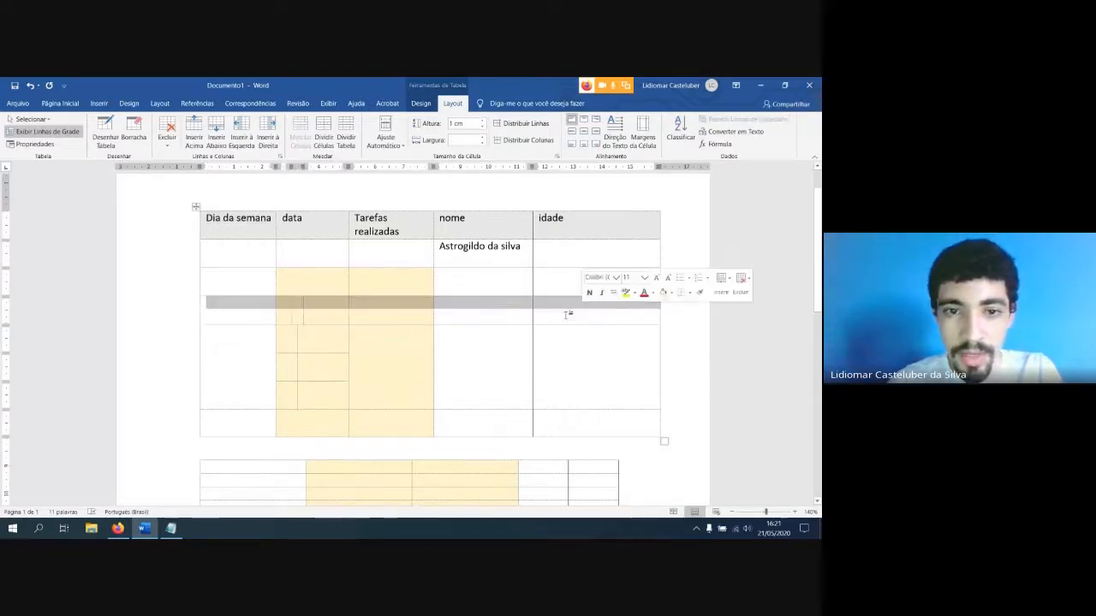
left_click(468, 140)
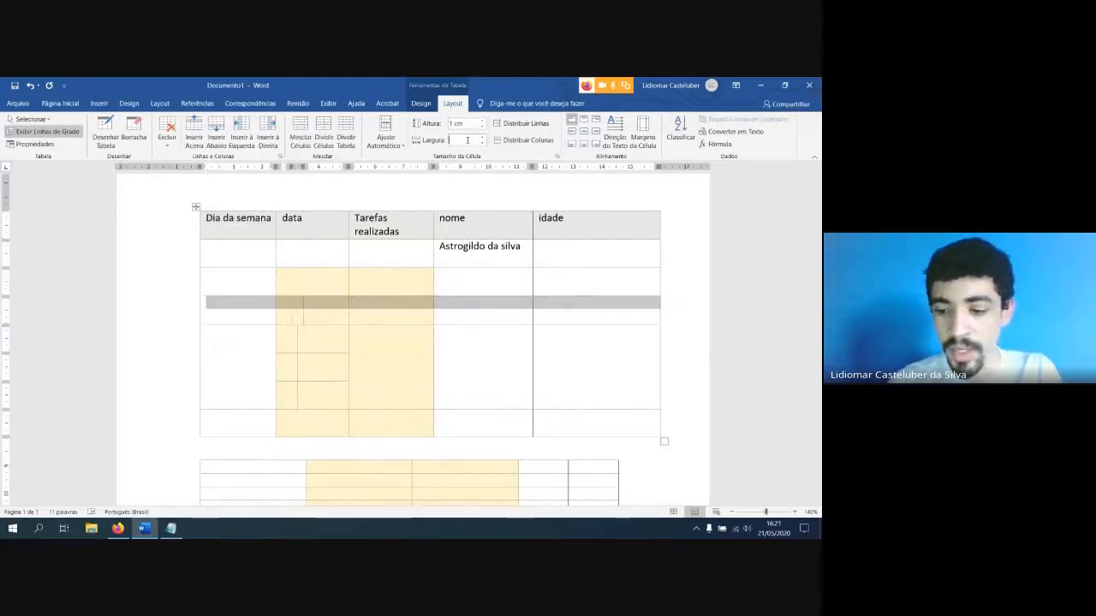
type("2")
key("Return")
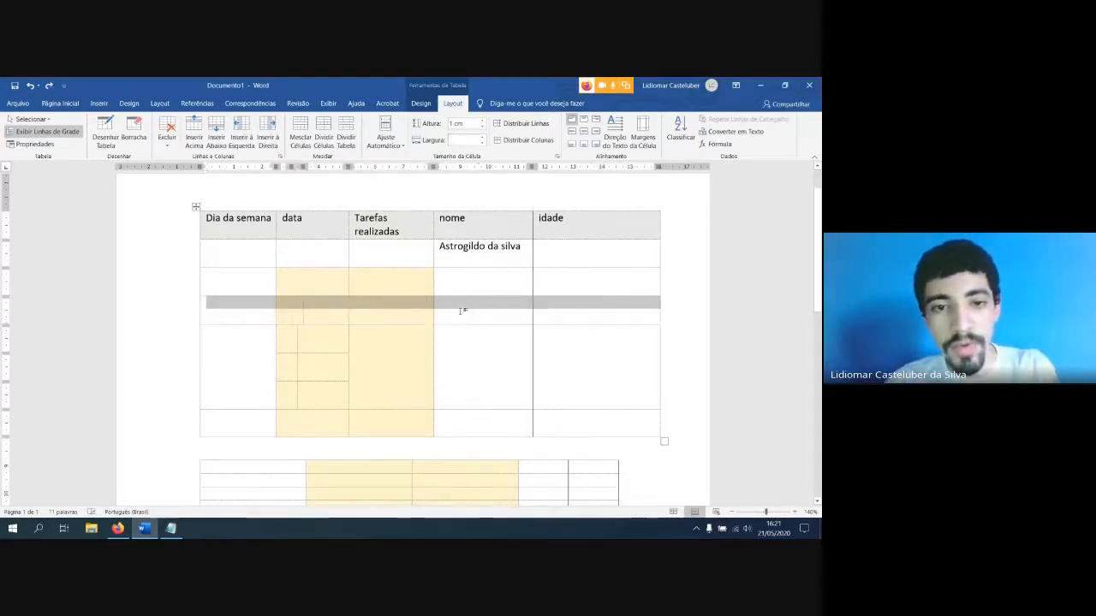
left_click(463, 308)
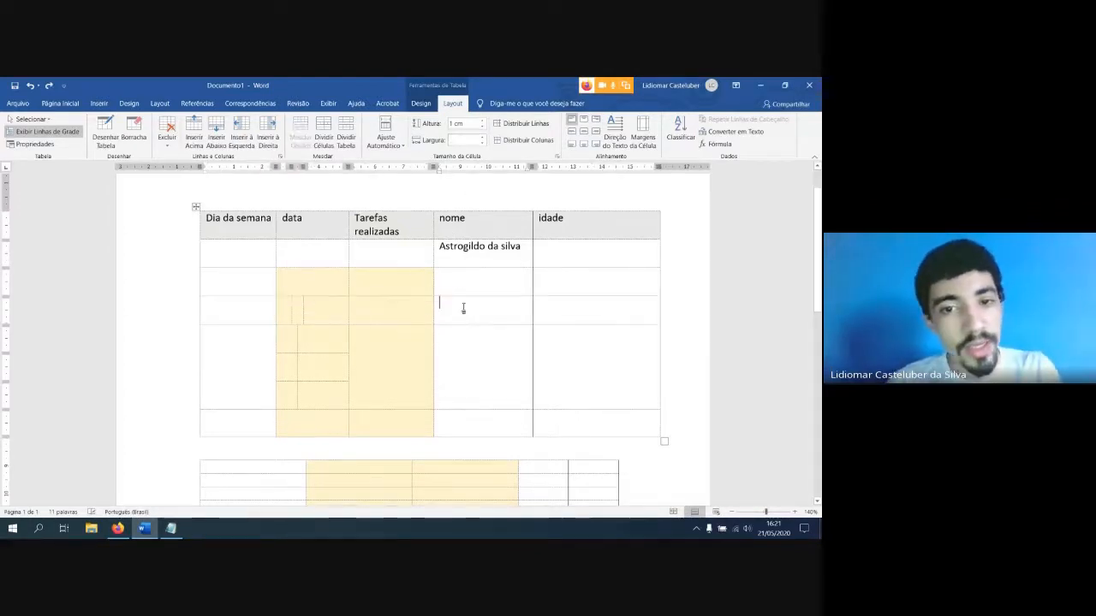
Select all cells of the upper table and auto-fit its columns to their contents
left_click(387, 141)
left_click(386, 143)
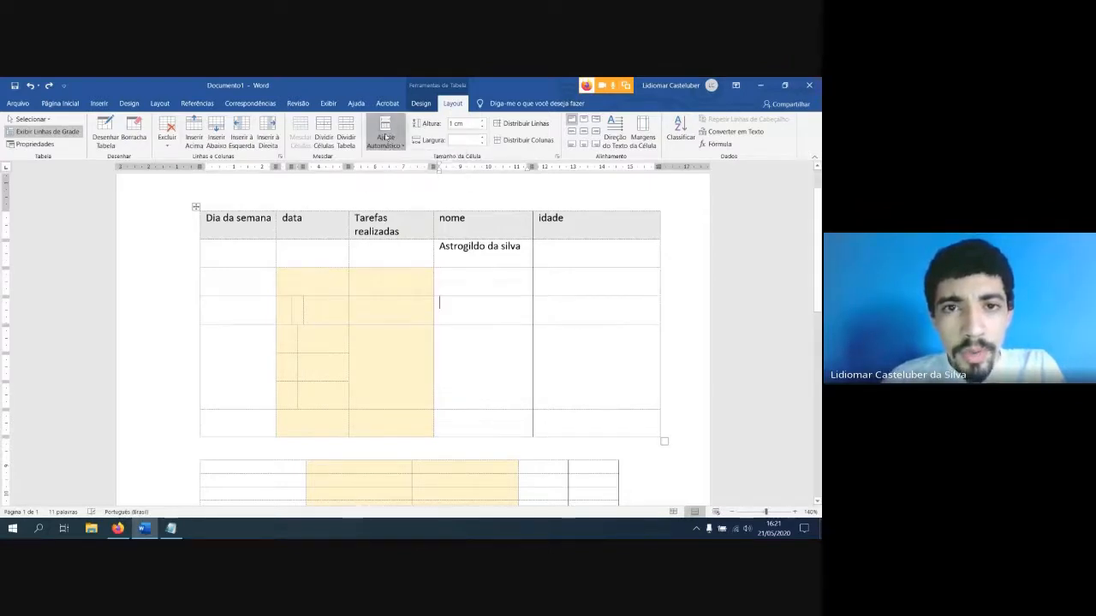
left_click(386, 142)
left_click(275, 226)
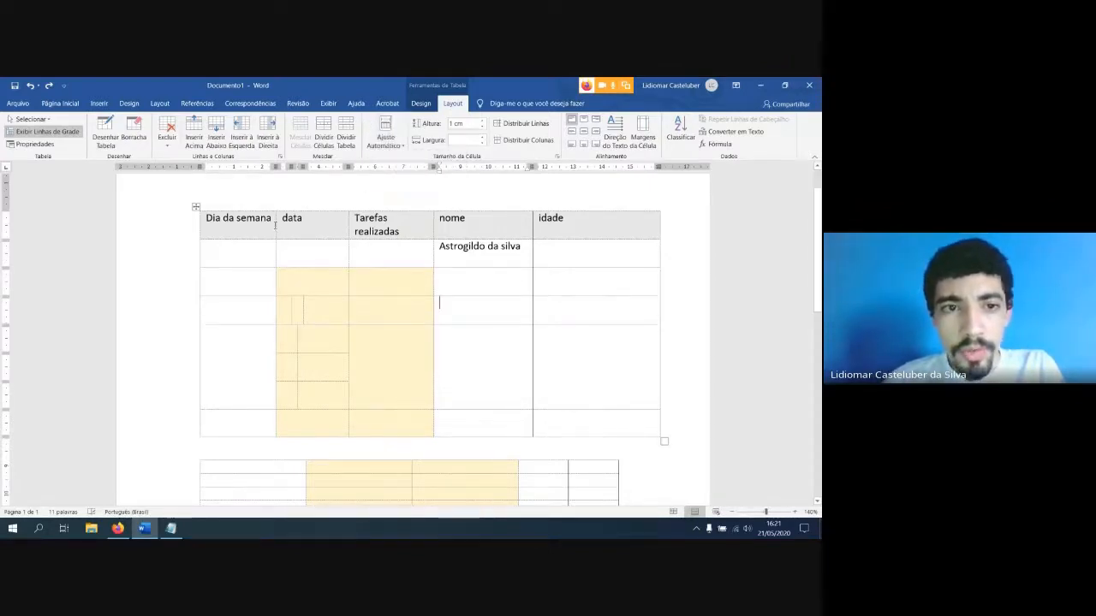
left_click_drag(245, 223, 592, 430)
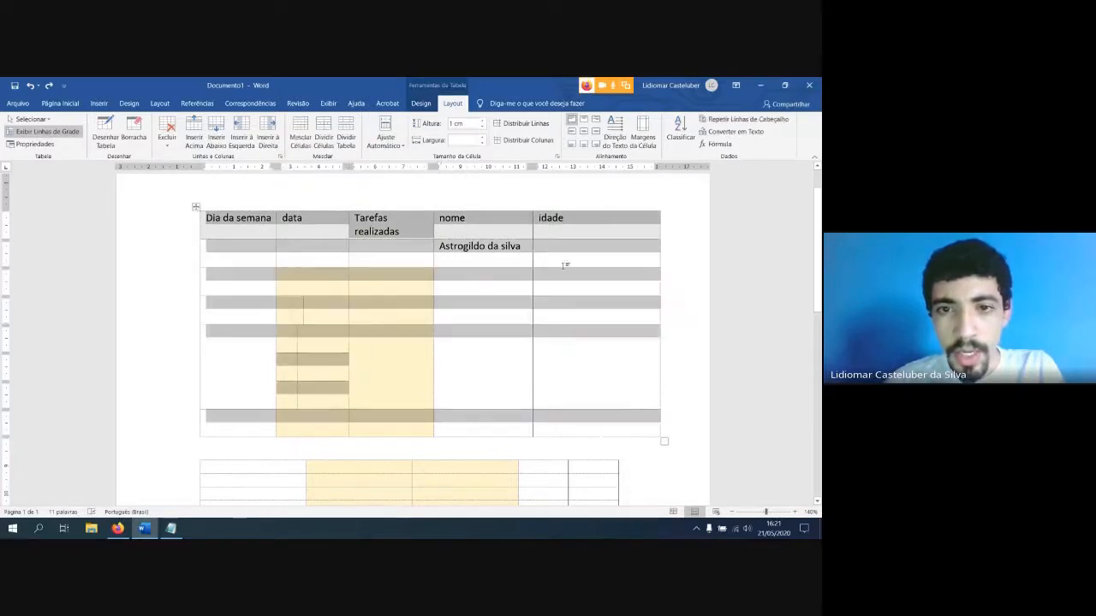
left_click(386, 142)
left_click(402, 158)
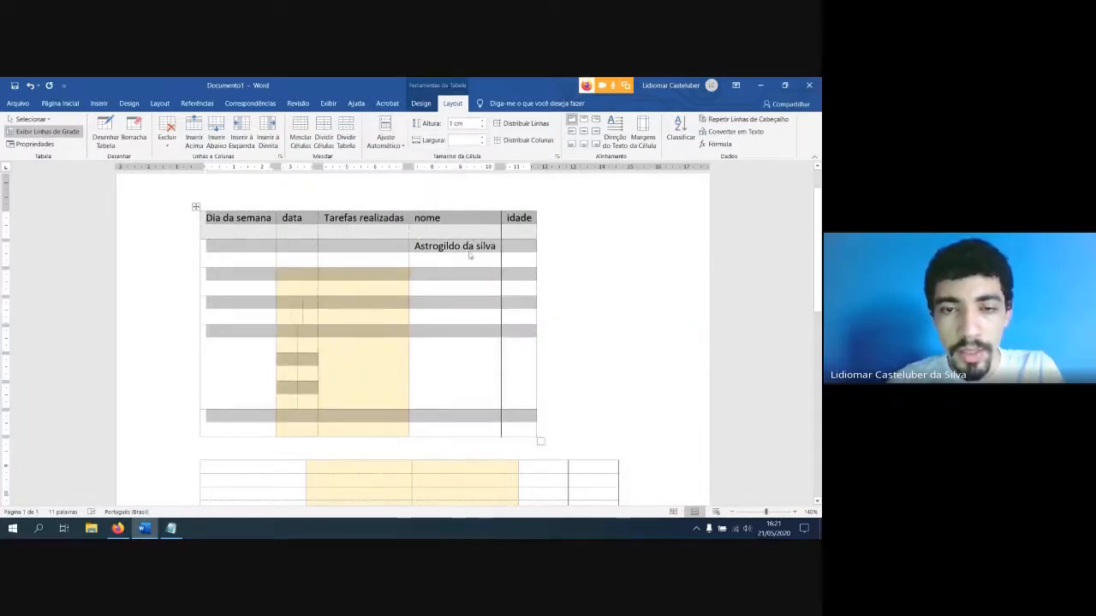
Auto-fit the selected table to the window width with AutoAjuste de Janela
left_click(386, 139)
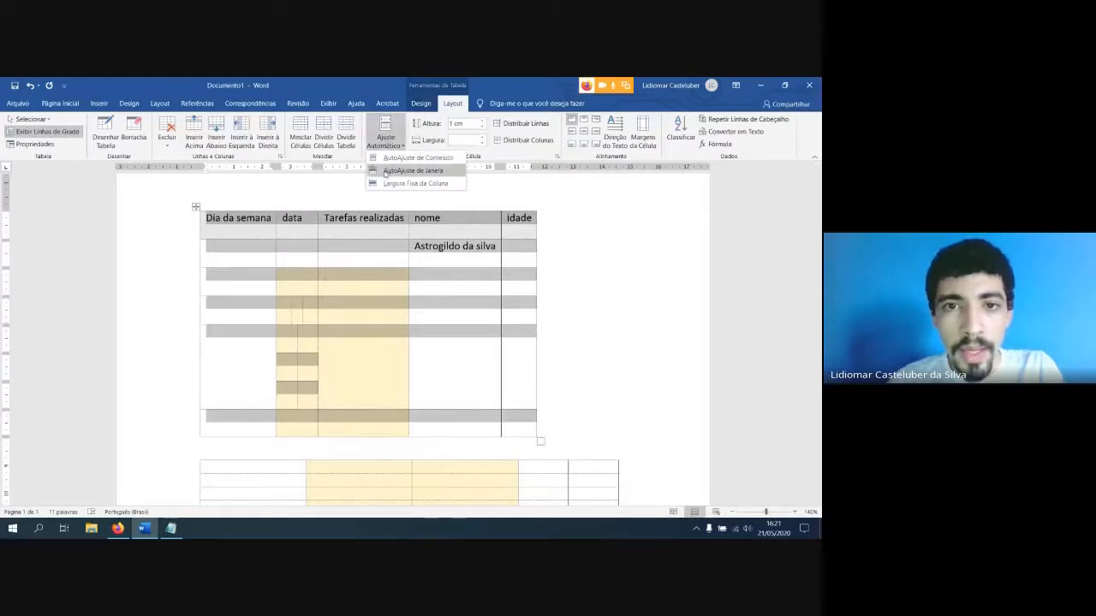
left_click(406, 171)
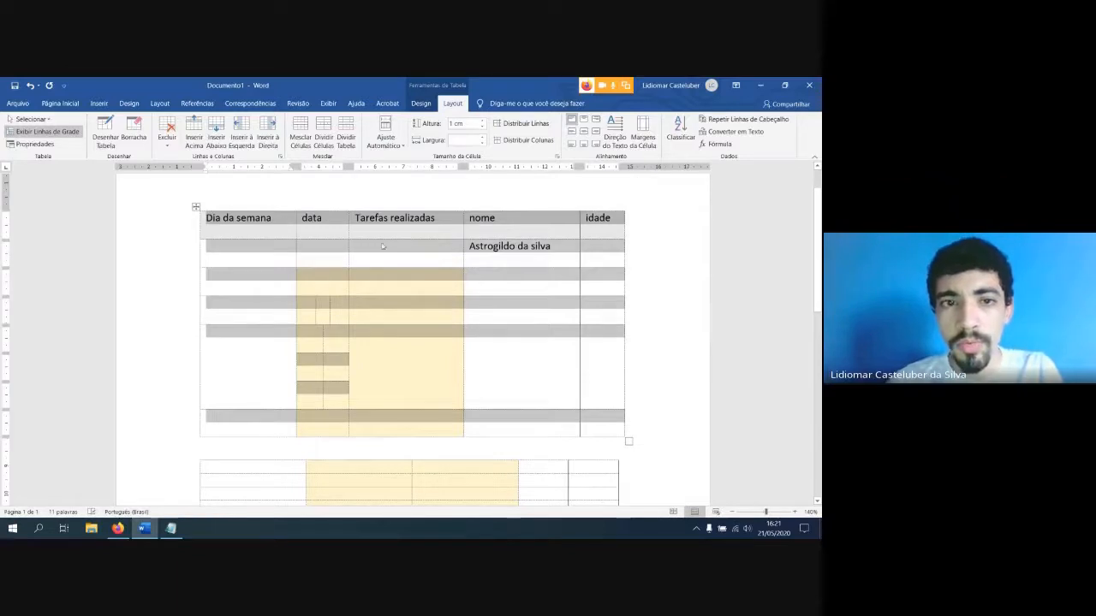
left_click(385, 139)
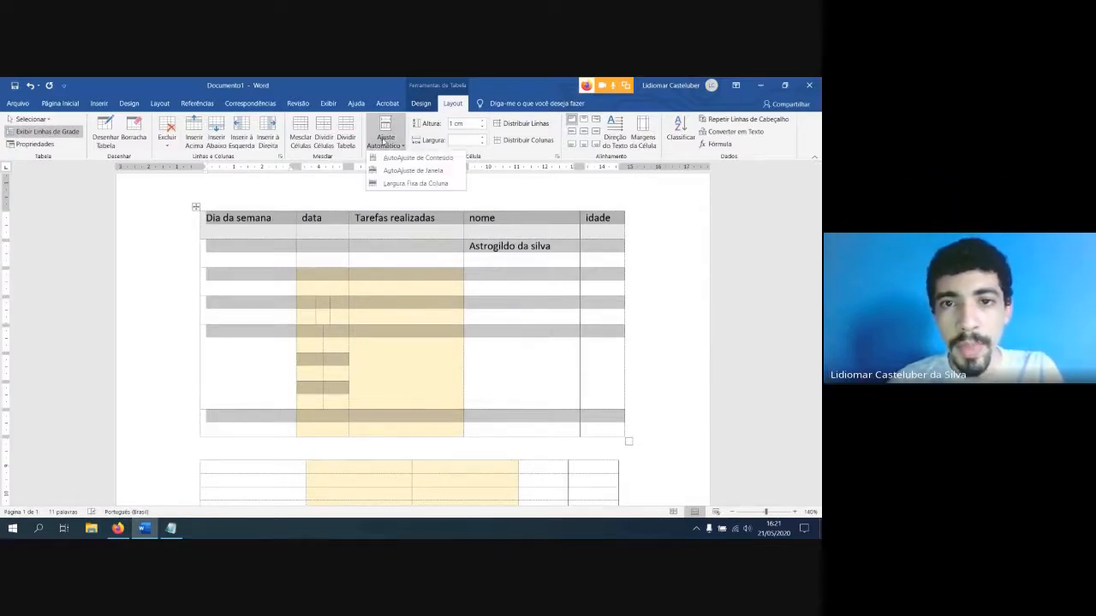
left_click(694, 263)
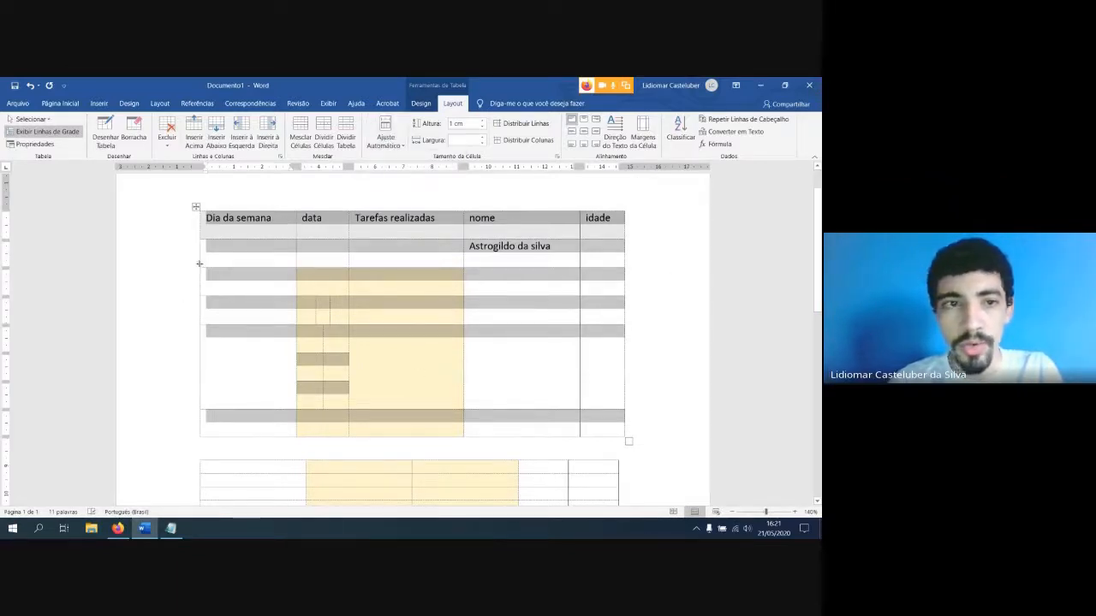
Reselect the whole upper table and reapply AutoAjuste de Janela to it
scroll(249, 232, "down", 3)
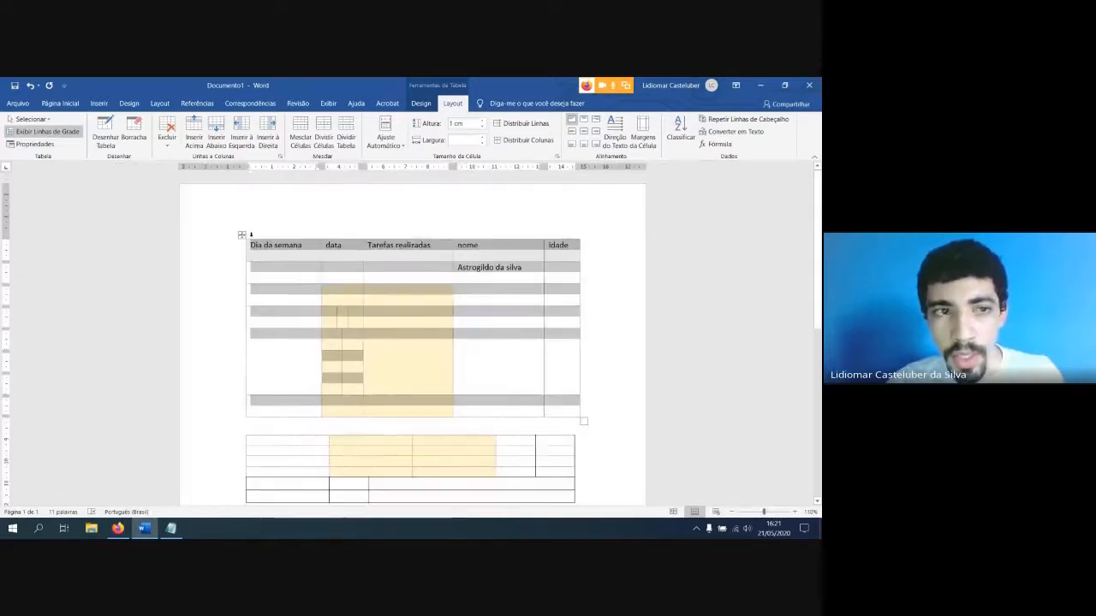
left_click(596, 233)
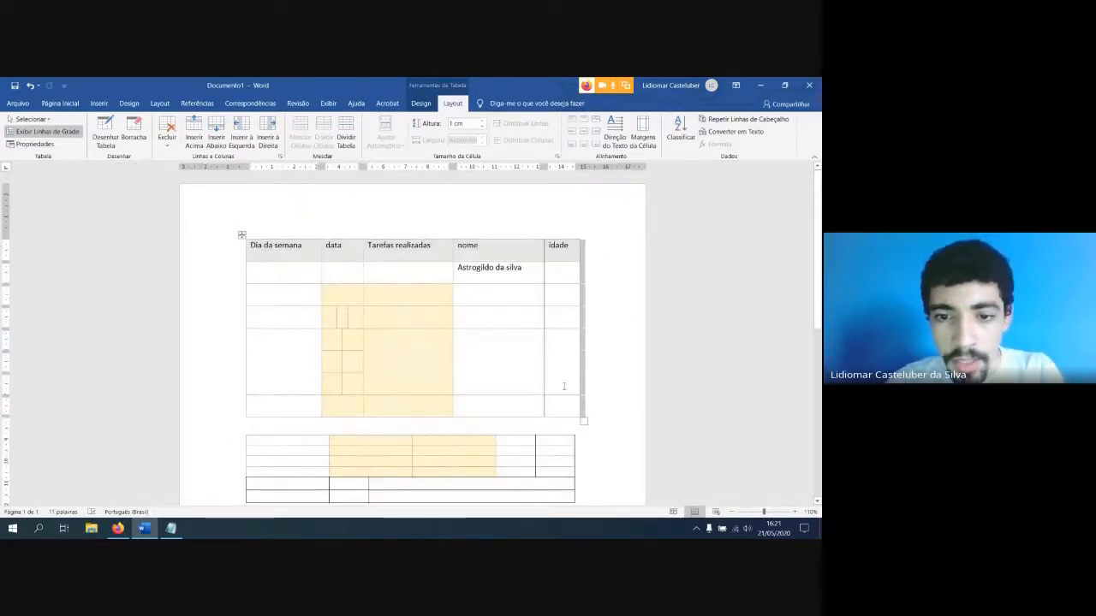
left_click(484, 423)
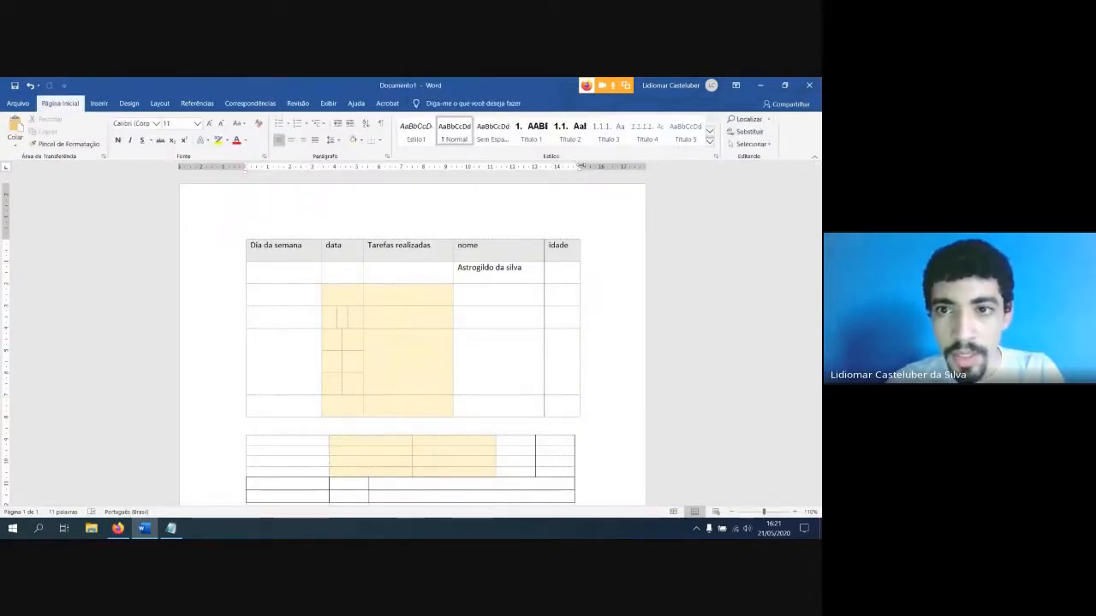
left_click_drag(580, 166, 580, 167)
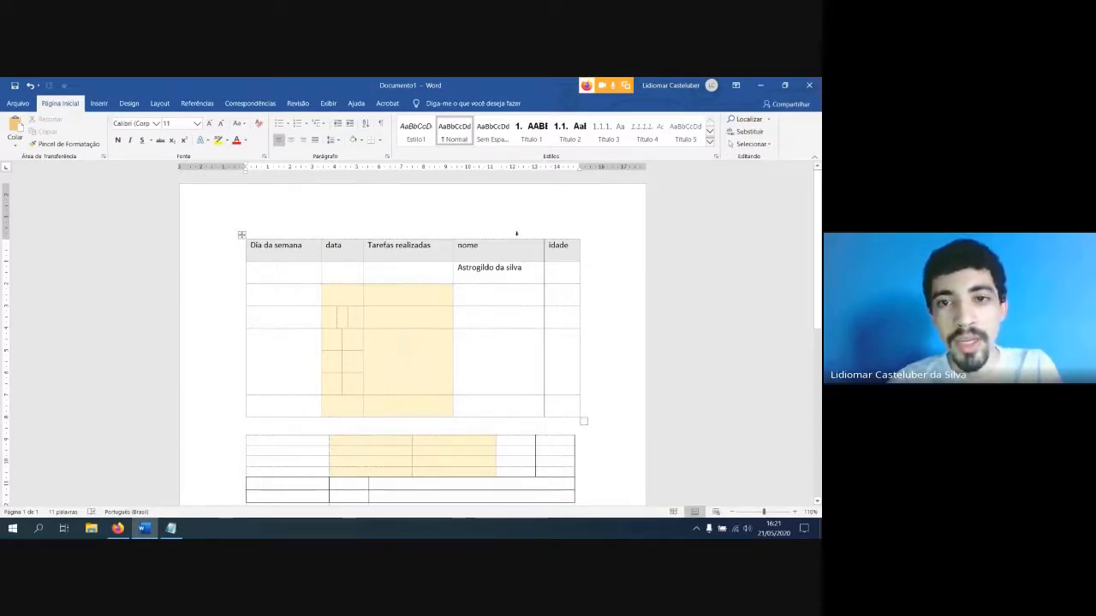
left_click(243, 236)
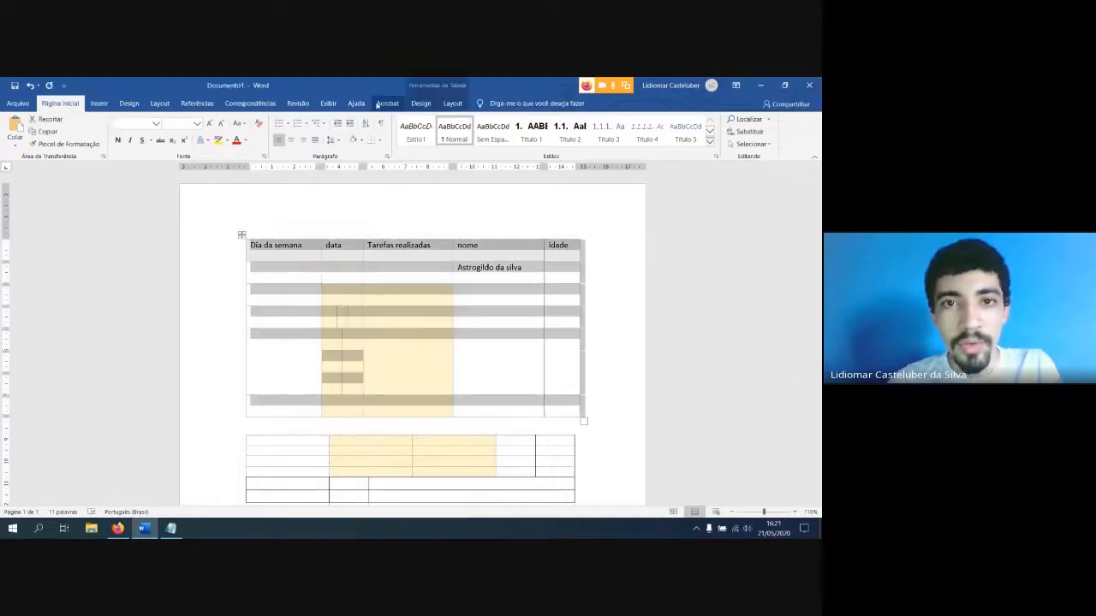
left_click(452, 103)
left_click(385, 141)
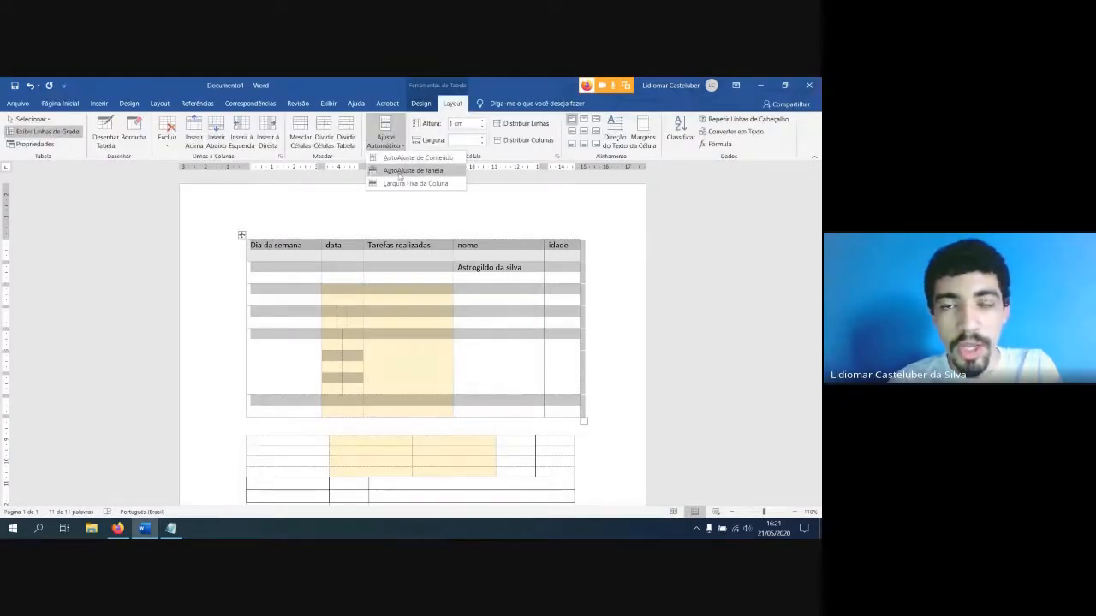
left_click(401, 174)
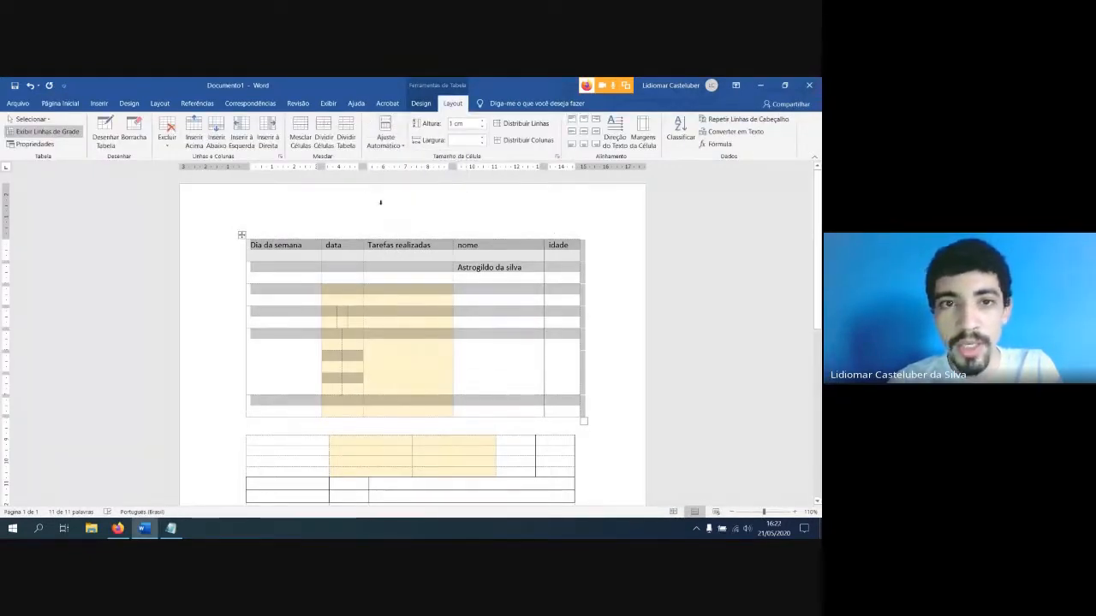
Set the selected upper table to fixed column widths with Largura Fixa da Coluna
left_click(385, 141)
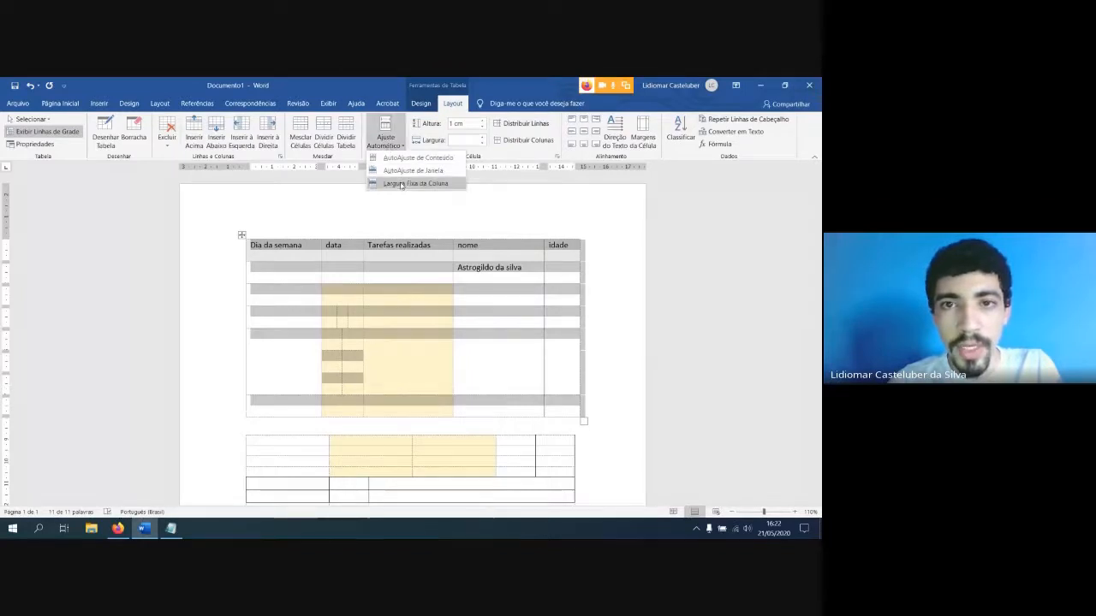
left_click(401, 184)
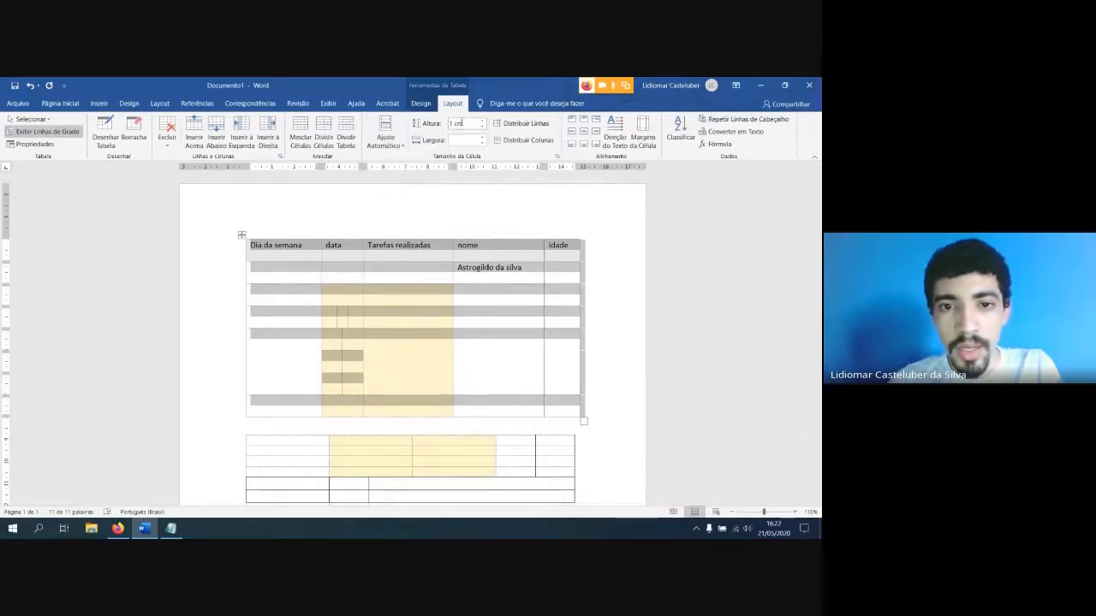
left_click(458, 124)
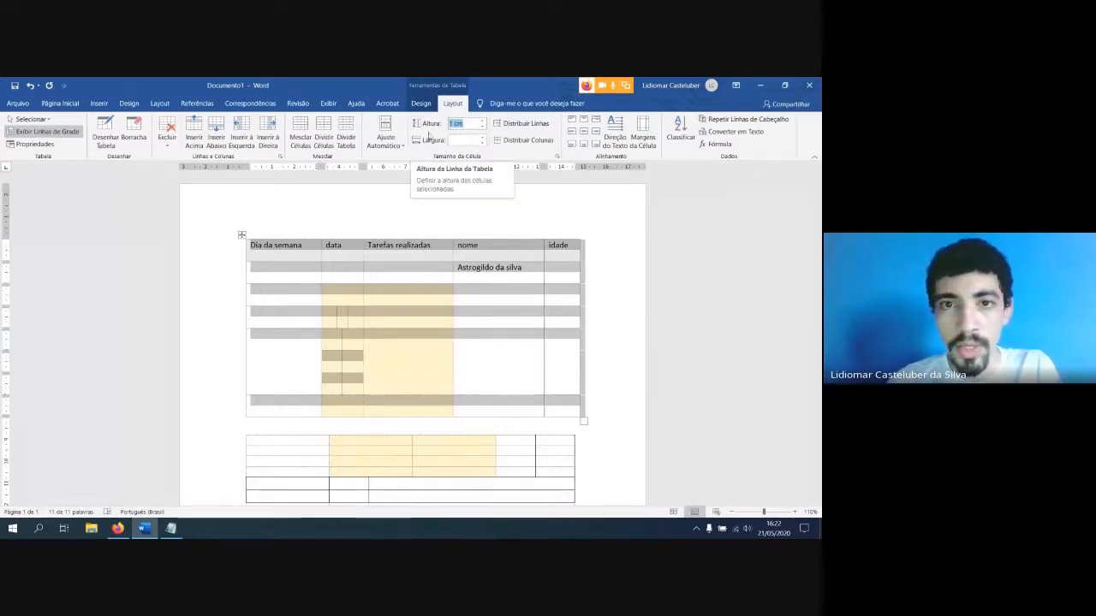
left_click(394, 137)
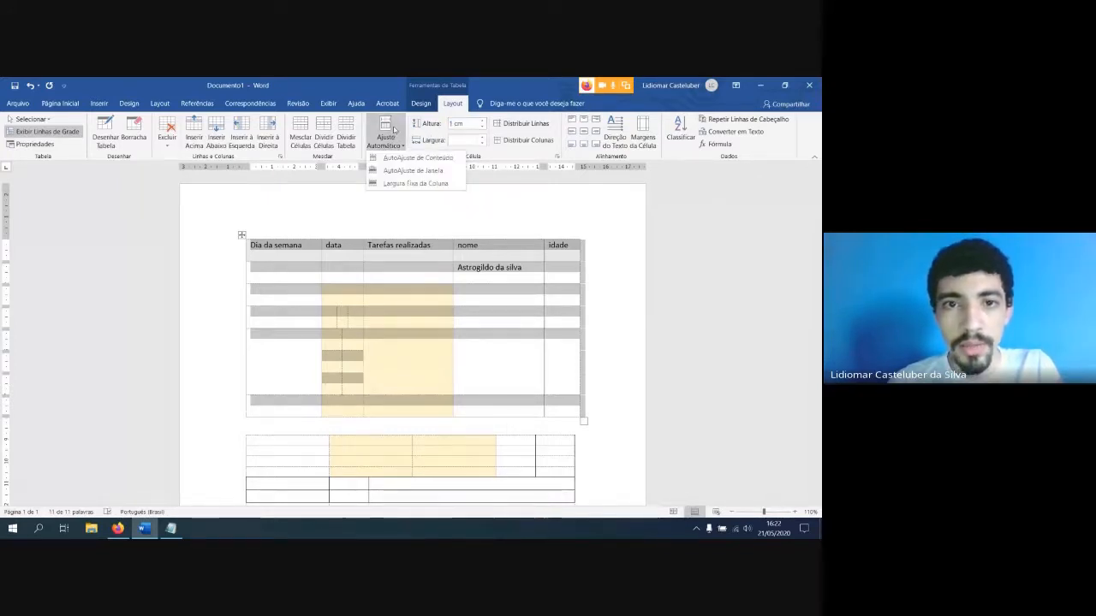
left_click(371, 185)
left_click(372, 260)
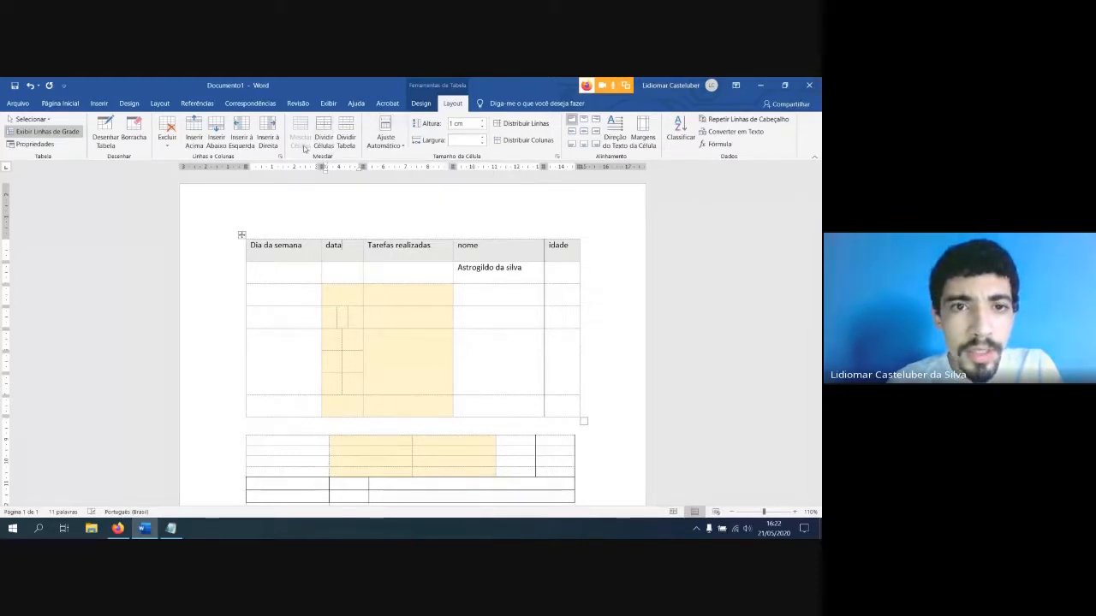
left_click_drag(272, 249, 337, 248)
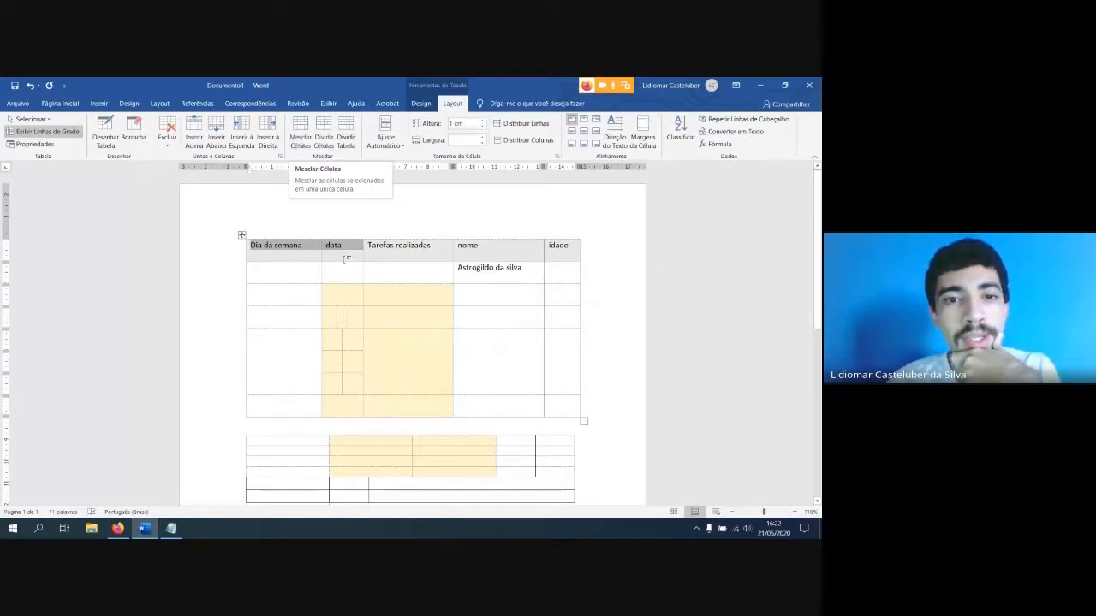
left_click(301, 272)
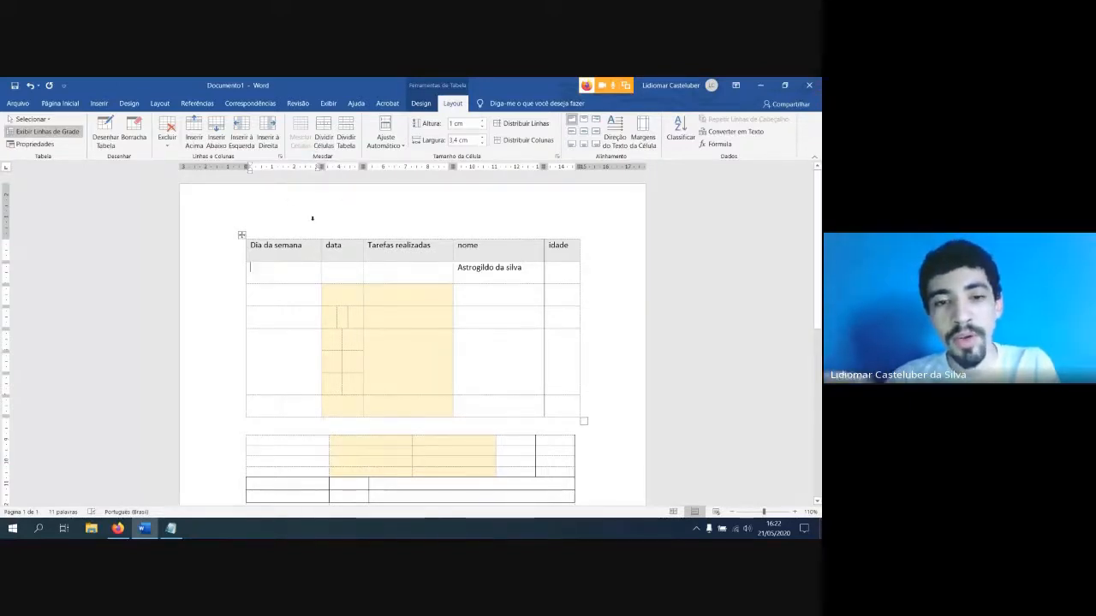
Merge the three small cells in the fourth row of the "data" column into one cell
scroll(350, 335, "up", 2)
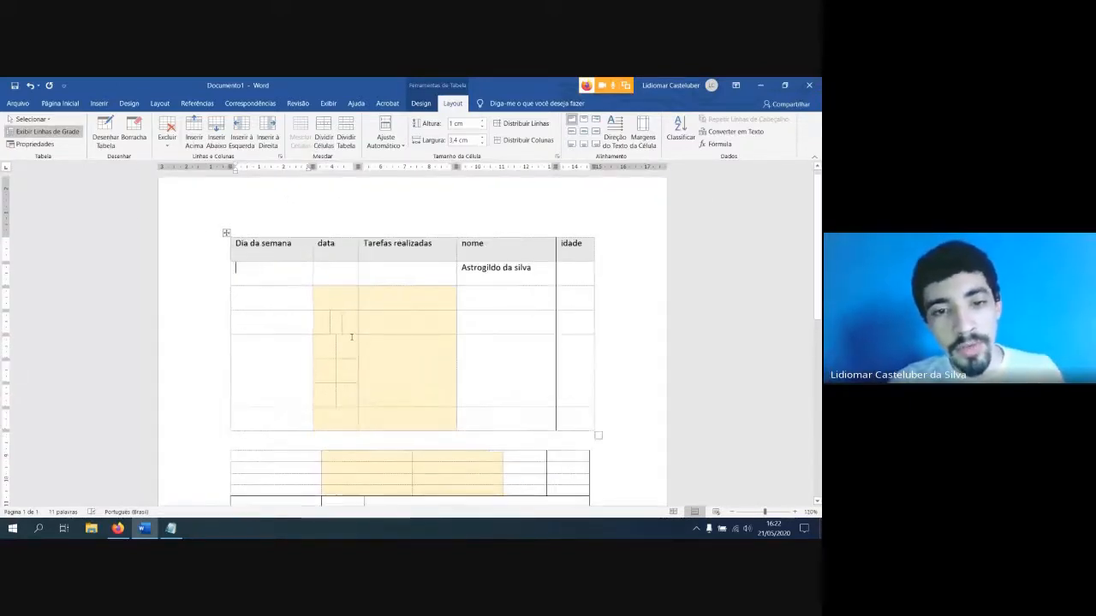
left_click_drag(336, 328, 317, 324)
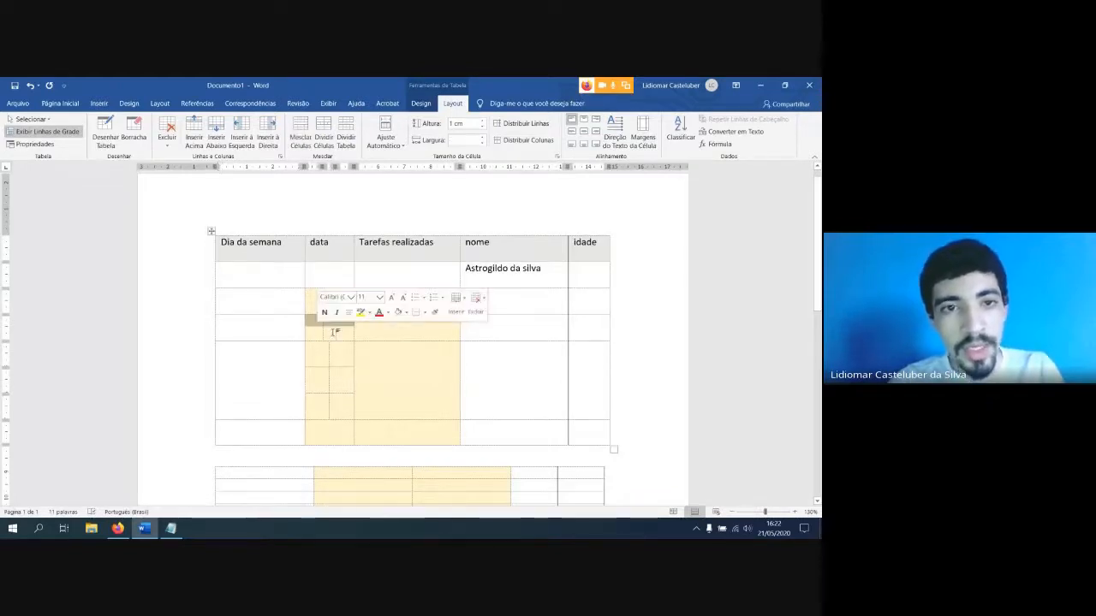
left_click(302, 131)
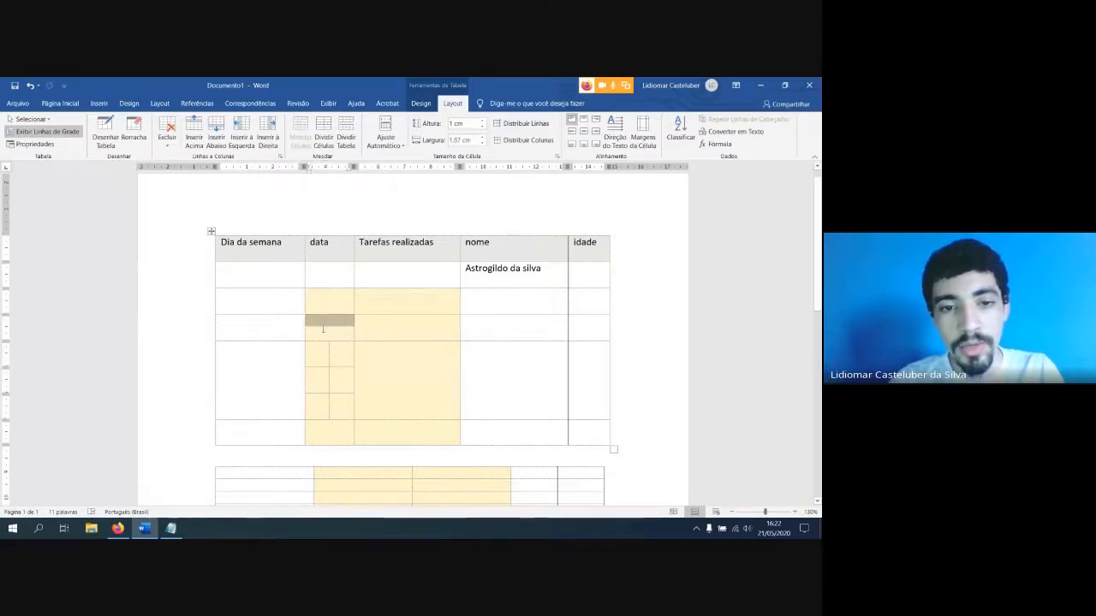
Merge the two-by-three block of split cells in the fifth row of the "data" column into one cell
left_click_drag(341, 356, 320, 416)
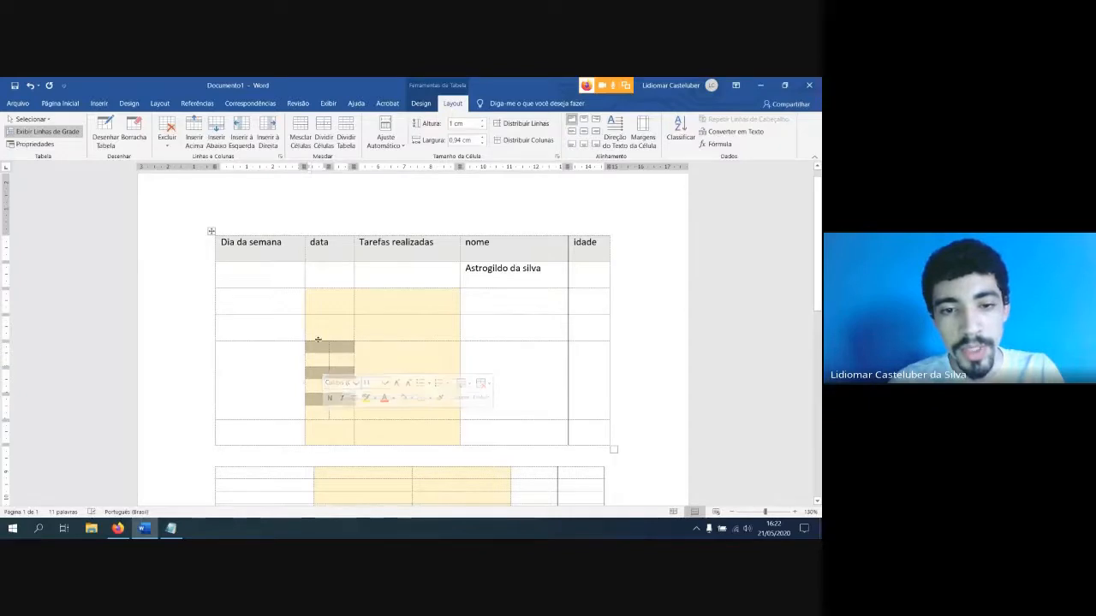
left_click(302, 130)
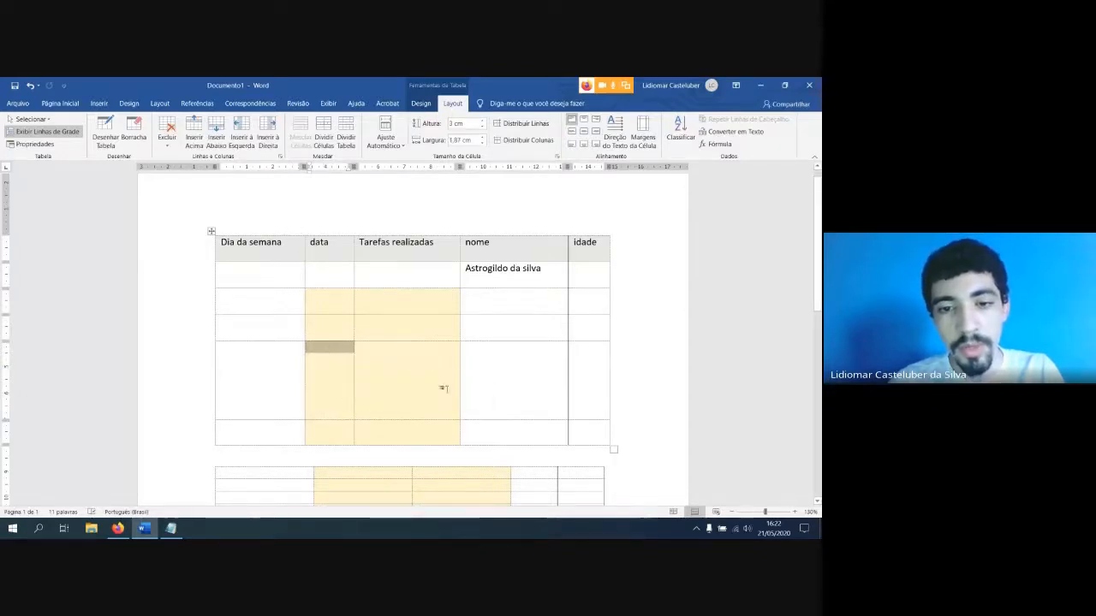
left_click(334, 406)
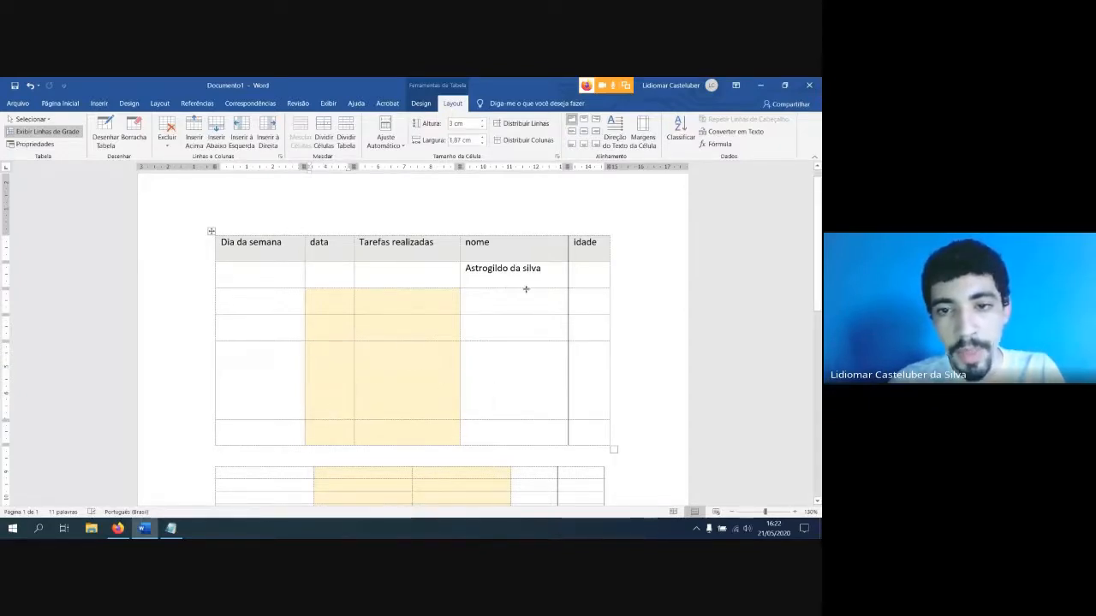
Merge the "Dia da semana" and "data" header cells, and narrow the first column beneath the merged header
left_click_drag(310, 254, 274, 250)
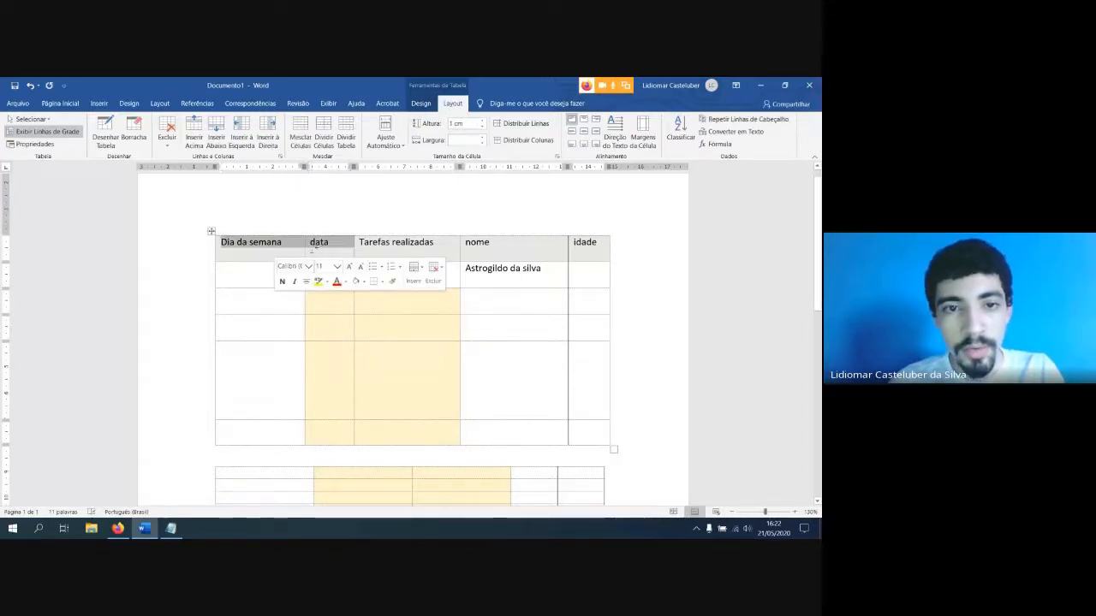
left_click(301, 135)
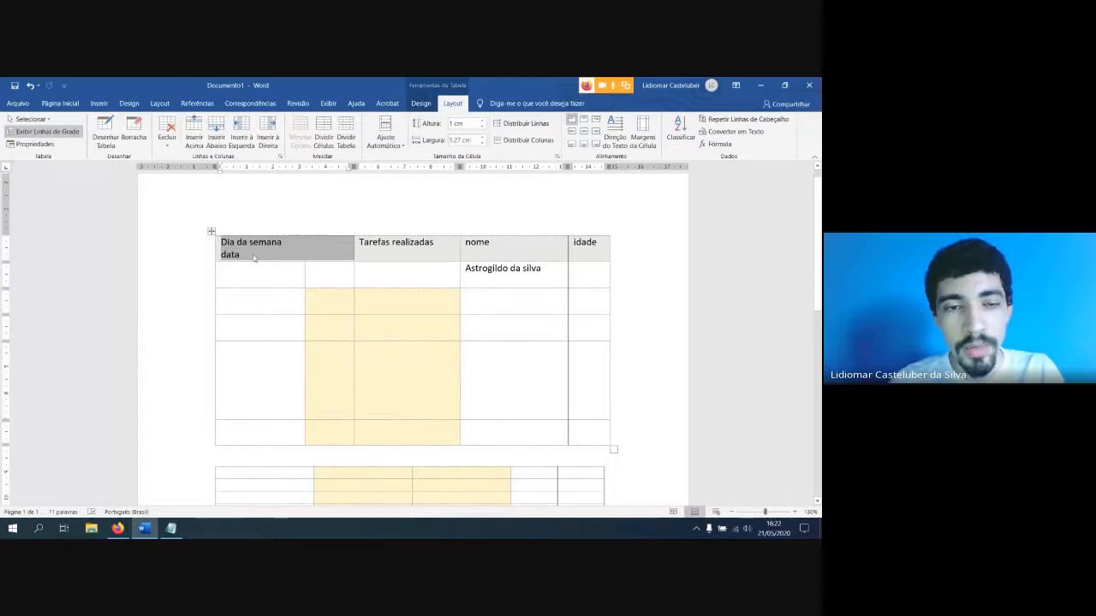
left_click(271, 255)
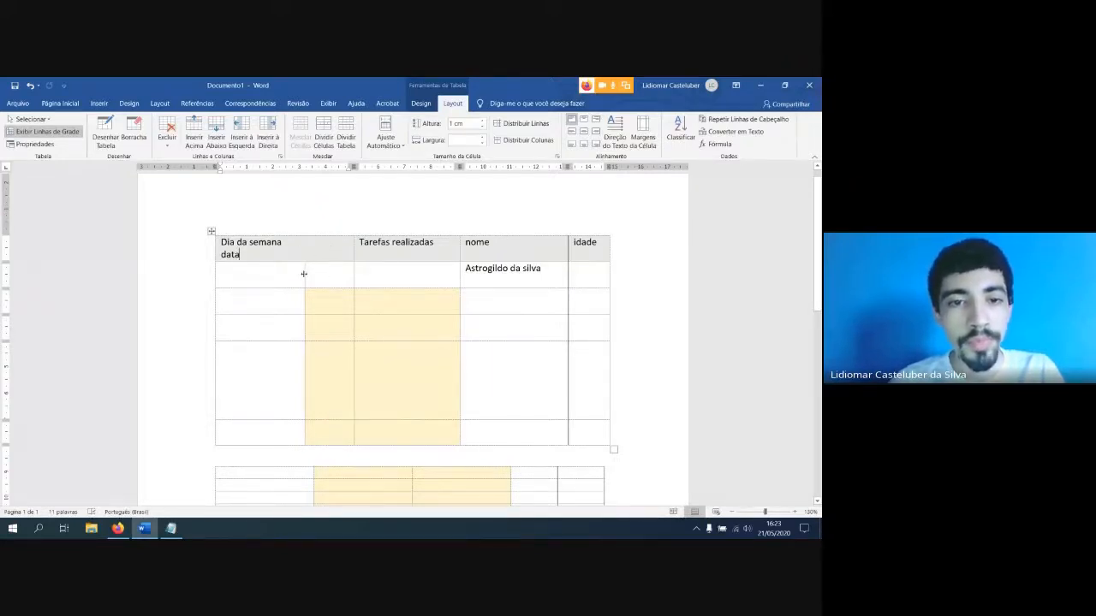
left_click_drag(303, 273, 282, 274)
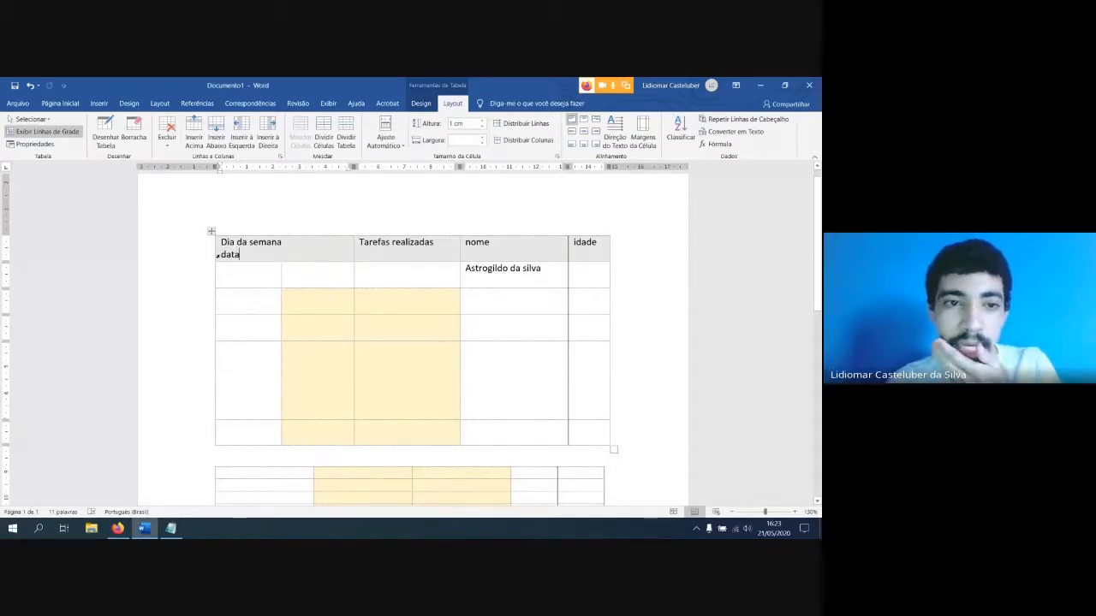
Switch to Google Meet in Firefox, admit the waiting participant to the meeting, and return to the Word document
left_click(117, 528)
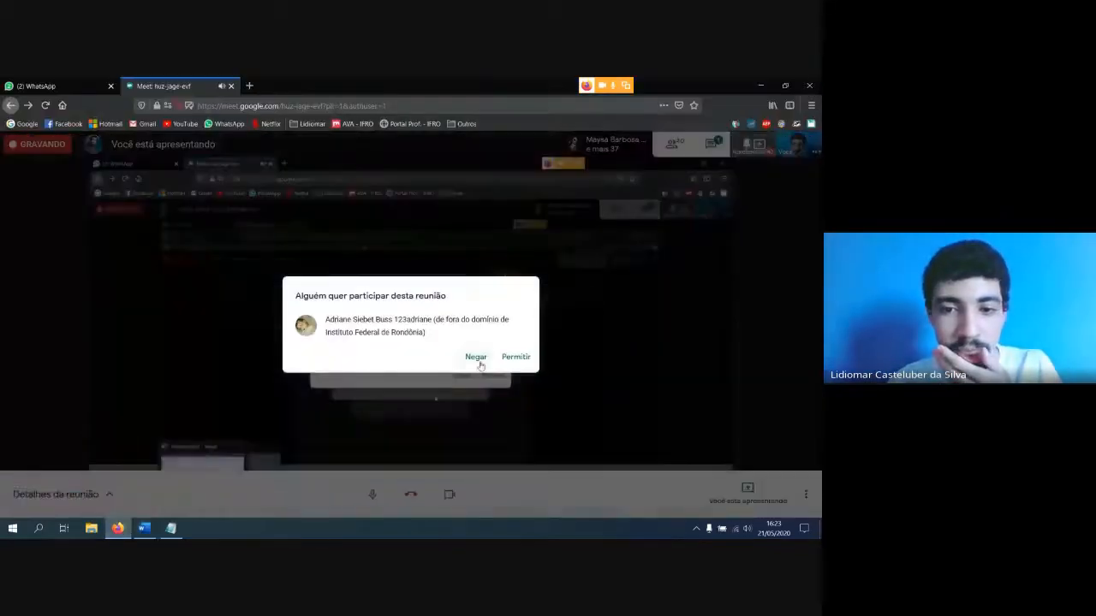
left_click(514, 358)
key("alt+Tab")
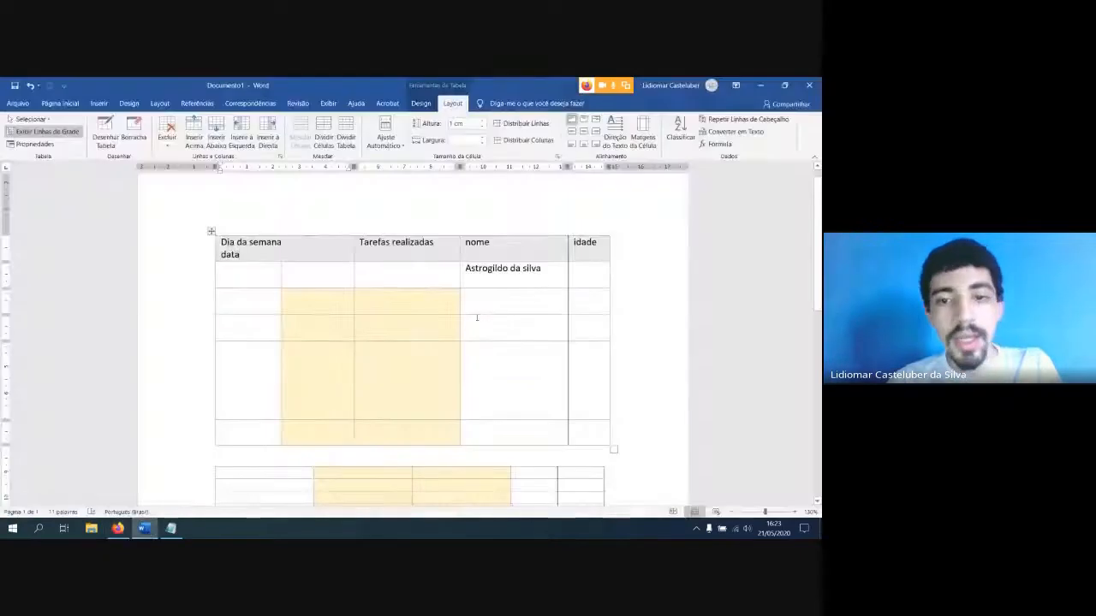
Select the entire upper table and delete it from the document
left_click_drag(581, 441, 232, 250)
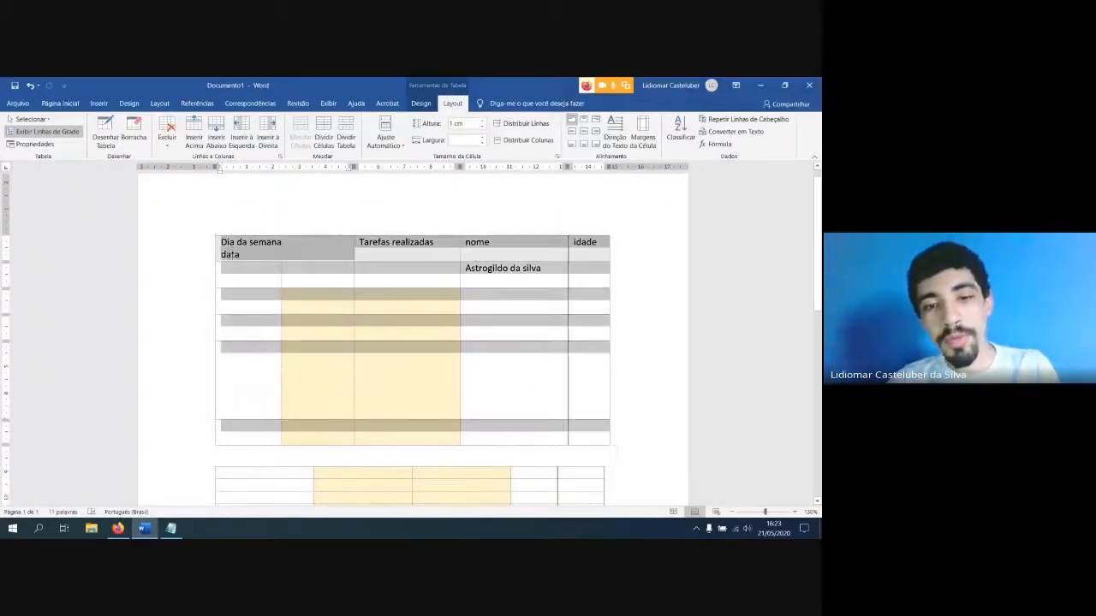
key("BackSpace")
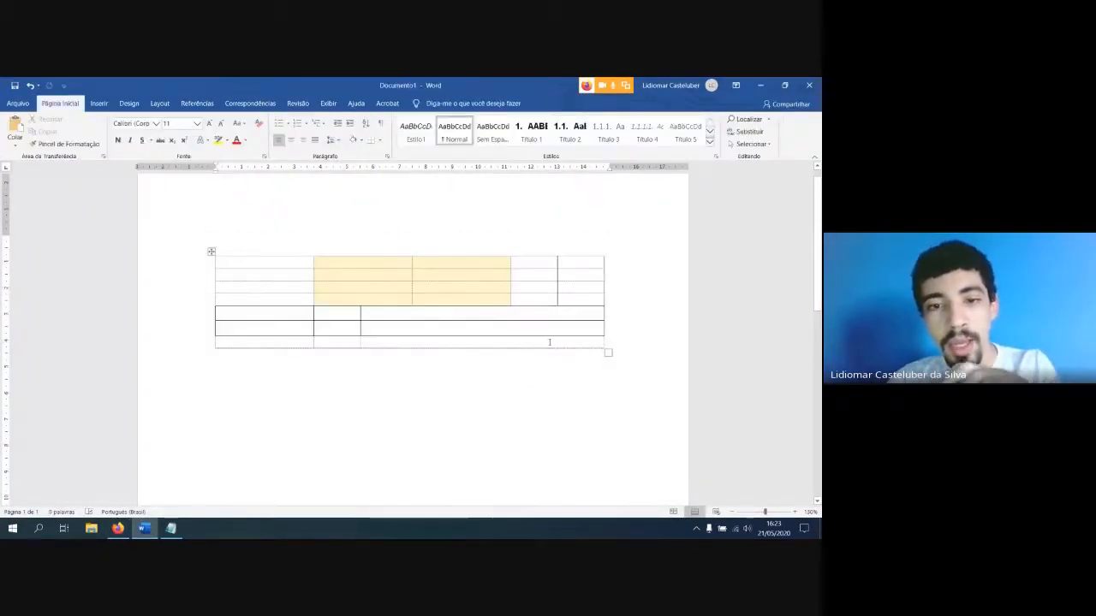
Select all cells of the remaining table, select the table as a whole, and clear the selection
left_click_drag(550, 342, 211, 250)
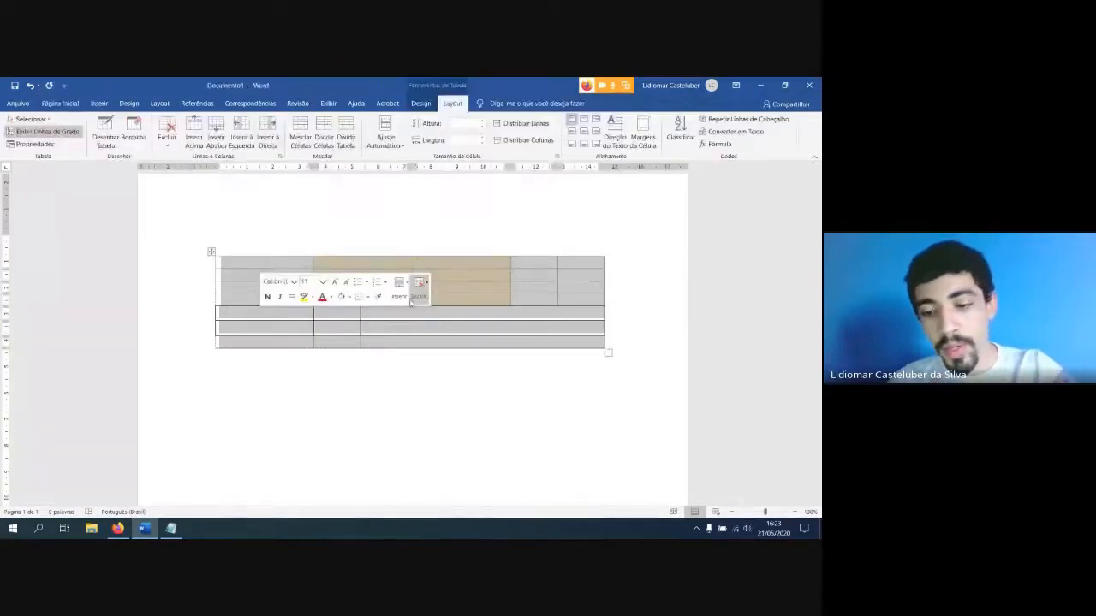
left_click(599, 341)
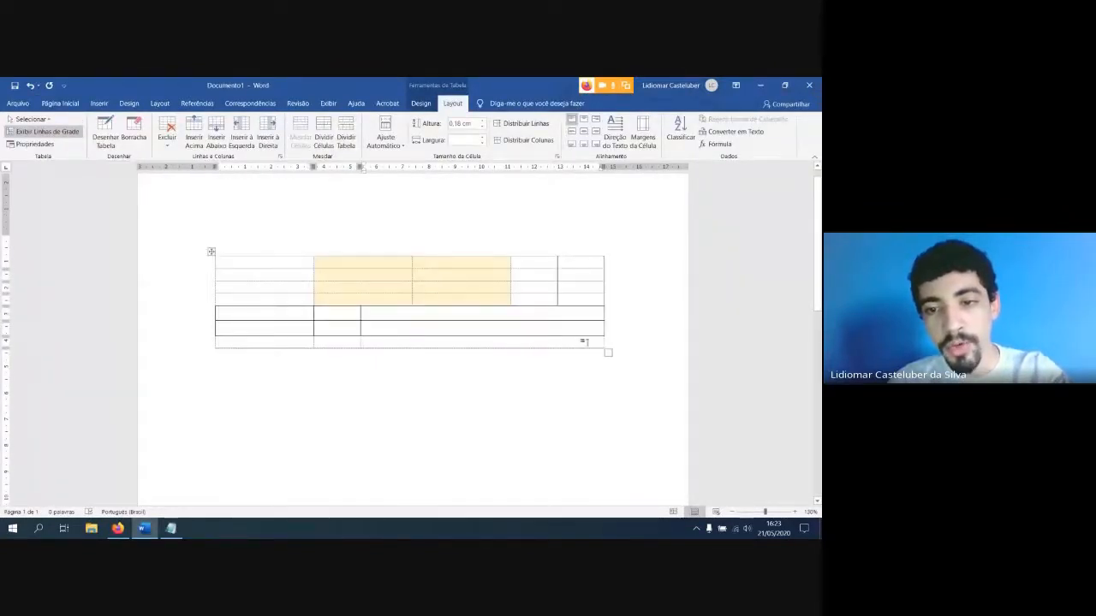
left_click_drag(585, 341, 244, 259)
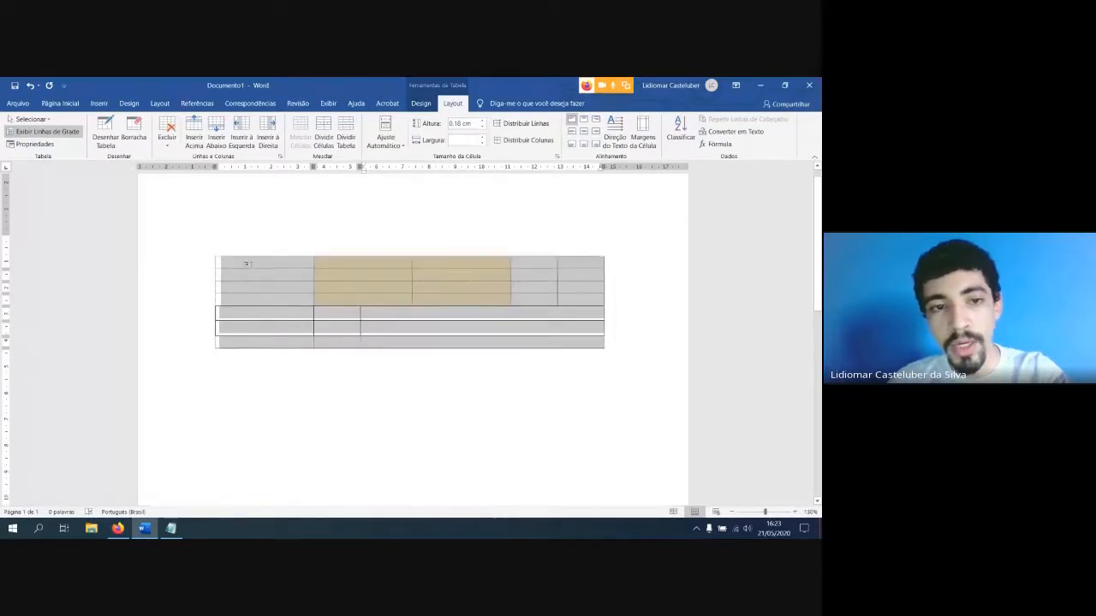
left_click(194, 299)
left_click(211, 252)
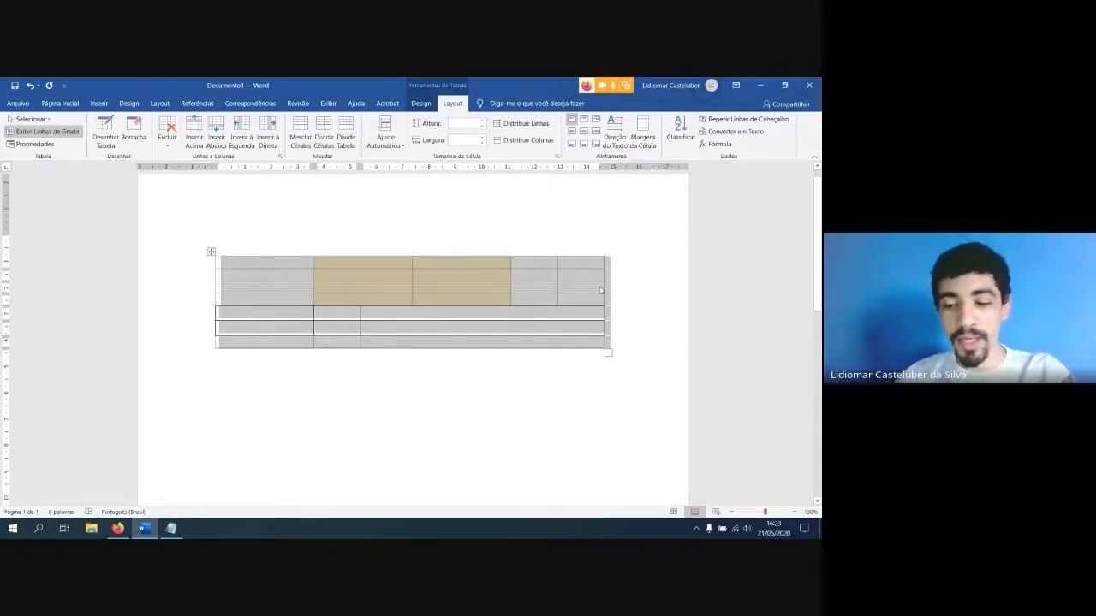
left_click(512, 374)
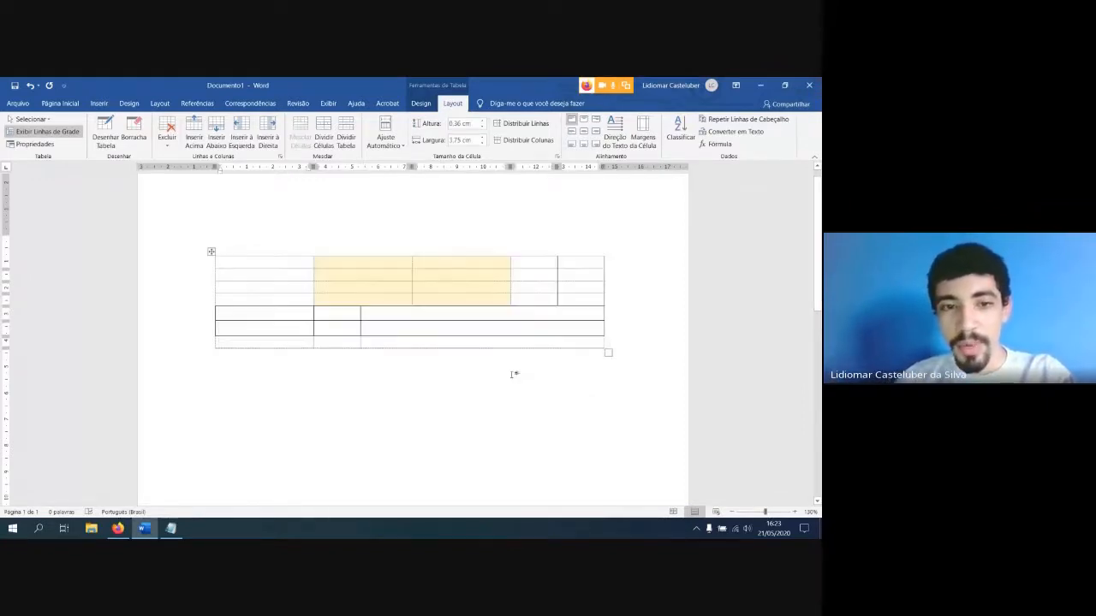
Fill the table's first row with "as", "aa", "a" and "a", and enter "a" in the third row's fourth cell
left_click(393, 316)
left_click(275, 267)
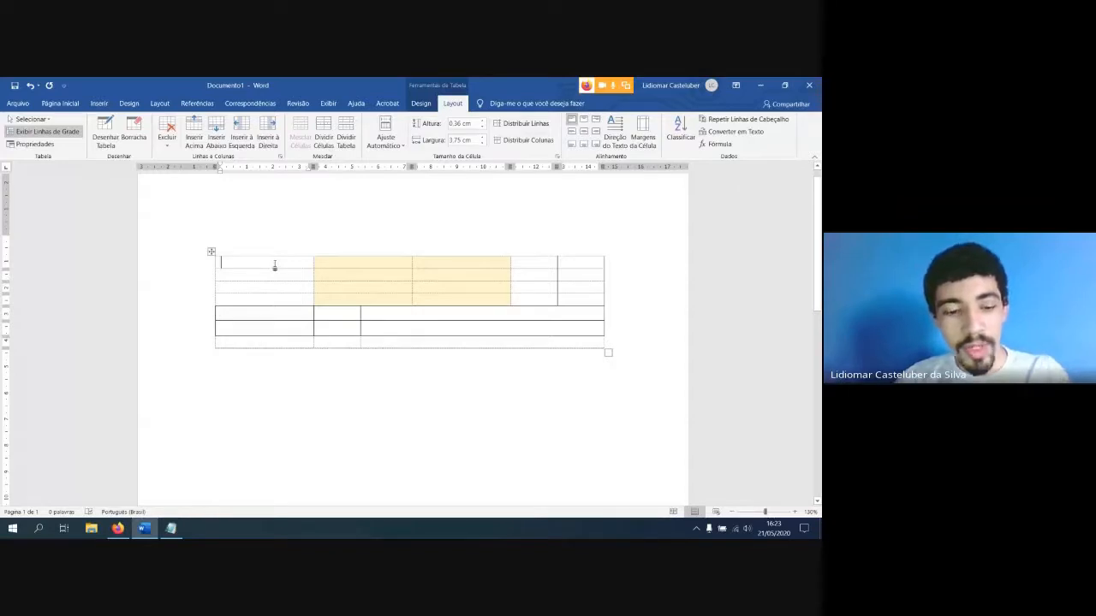
type("as")
key("Tab")
Enter sample text made of repeated "a" in the table's fifth and sixth rows and the fourth row's first two cells
type("a")
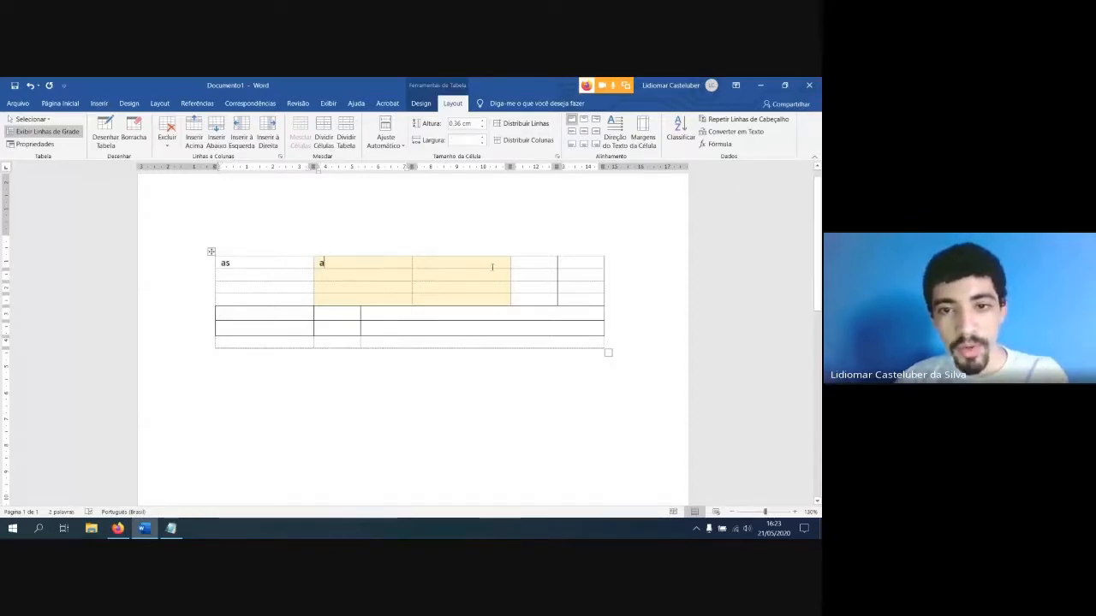
type("a")
left_click(492, 267)
type("a")
left_click(536, 267)
type("a")
left_click(523, 289)
type("a")
left_click(394, 315)
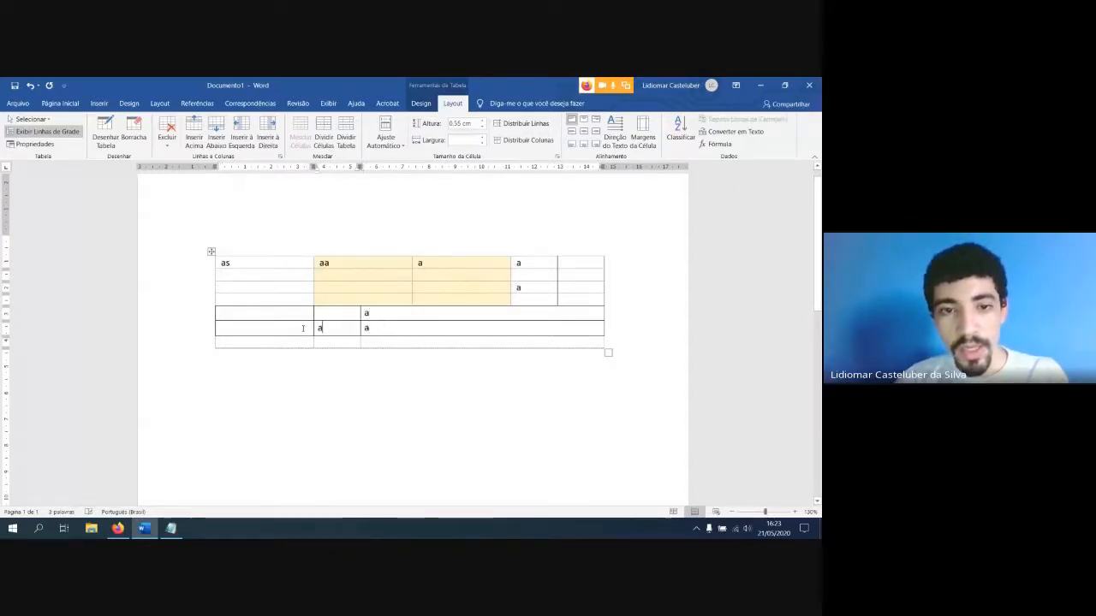
left_click(303, 329)
type("aaa")
left_click(308, 299)
type("a")
left_click(381, 300)
type("aa")
left_click(498, 313)
type("a")
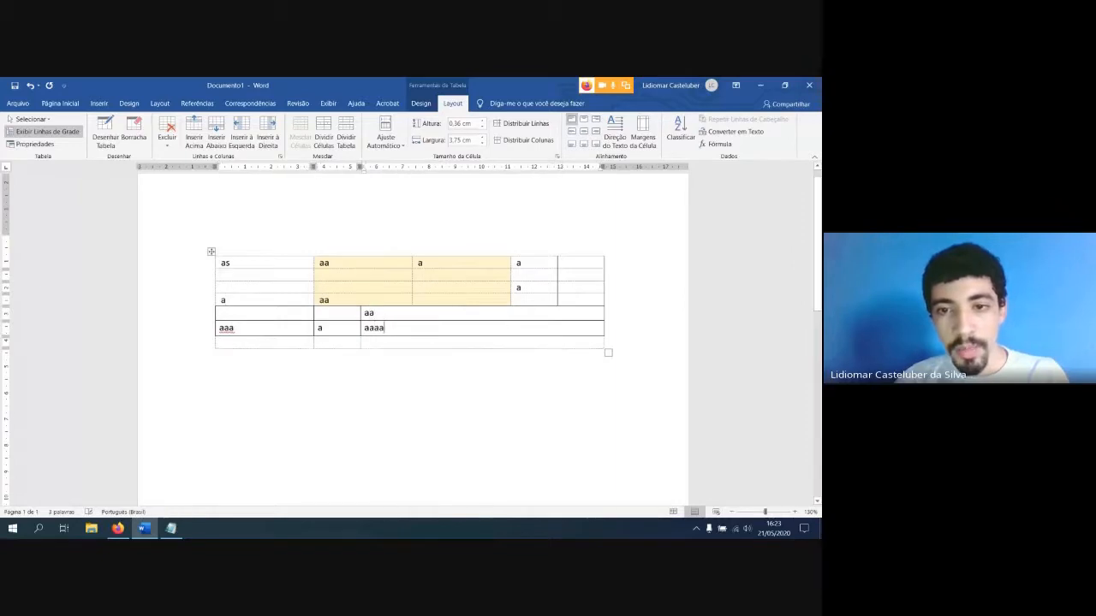
type("a")
Enter "a" in the fourth row's last cell, and "a" and "aa" in the third row's shaded cells
left_click(565, 298)
type("a")
left_click(418, 285)
type("aa")
left_click(391, 286)
type("a")
Clear the text from every table cell, trying out and undoing a removal of the whole table in between
left_click(212, 252)
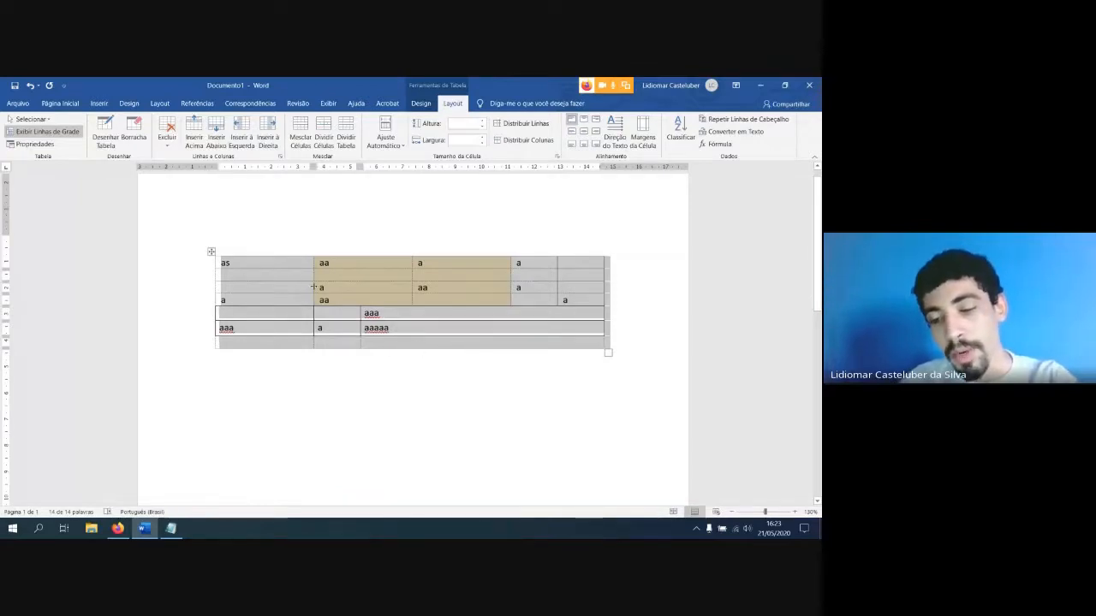
key("Delete")
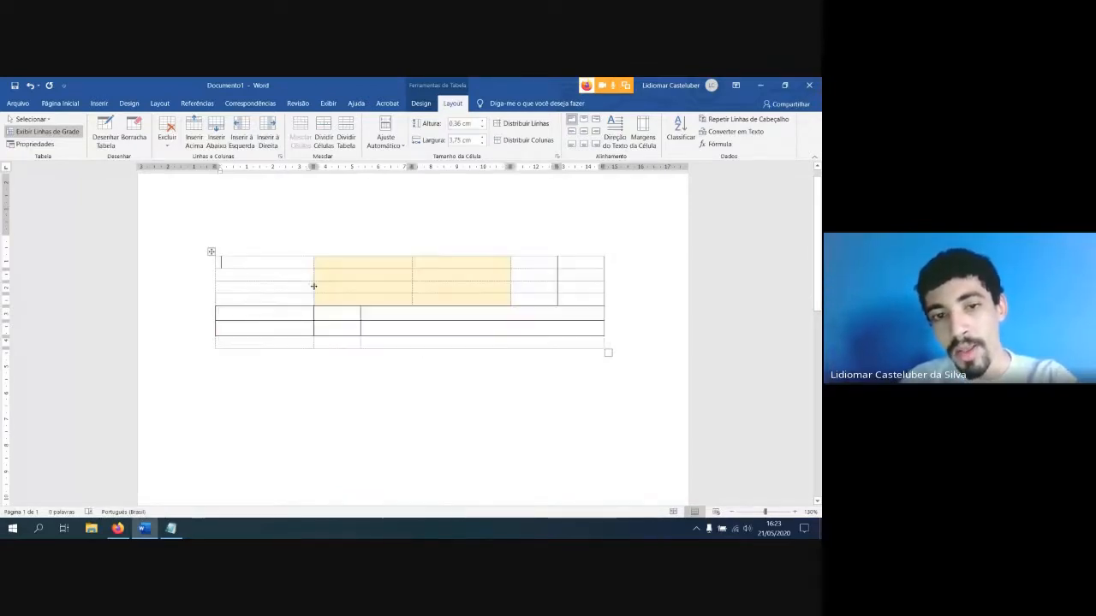
key("ctrl+z")
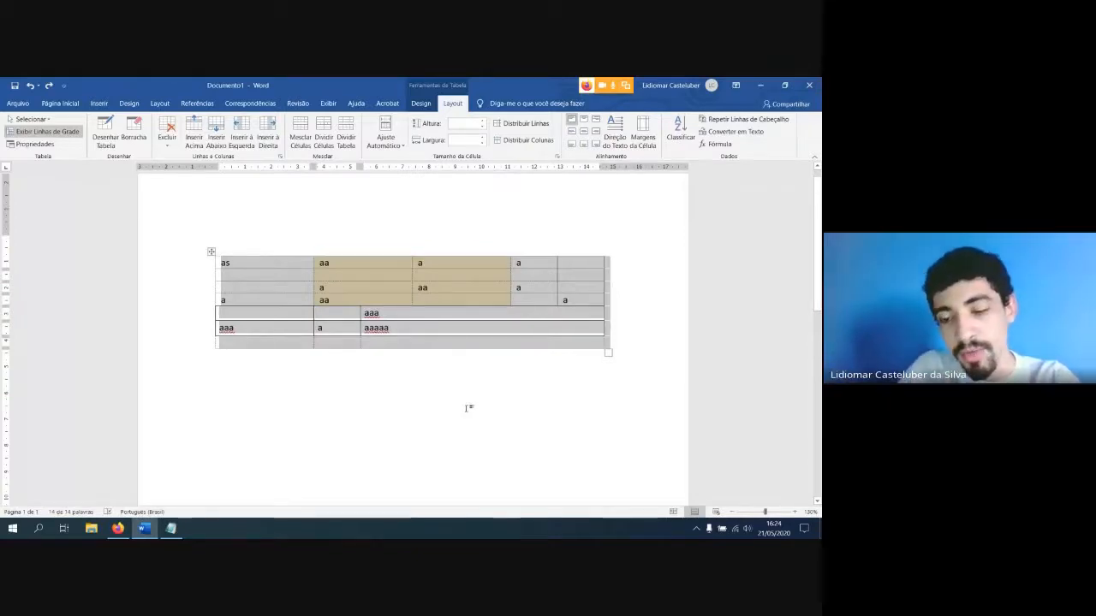
key("BackSpace")
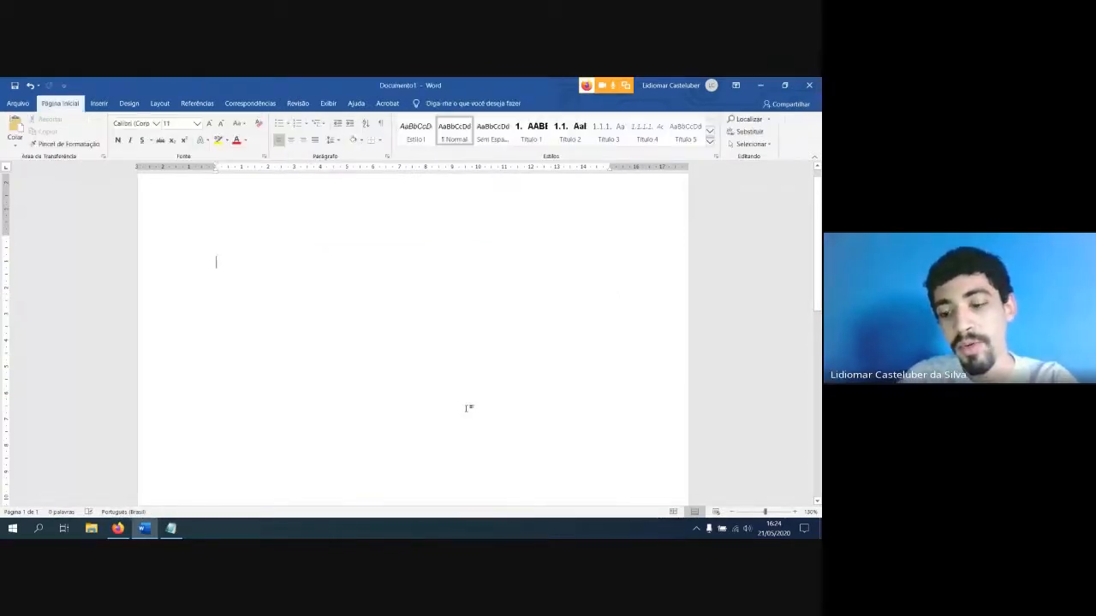
key("ctrl+z")
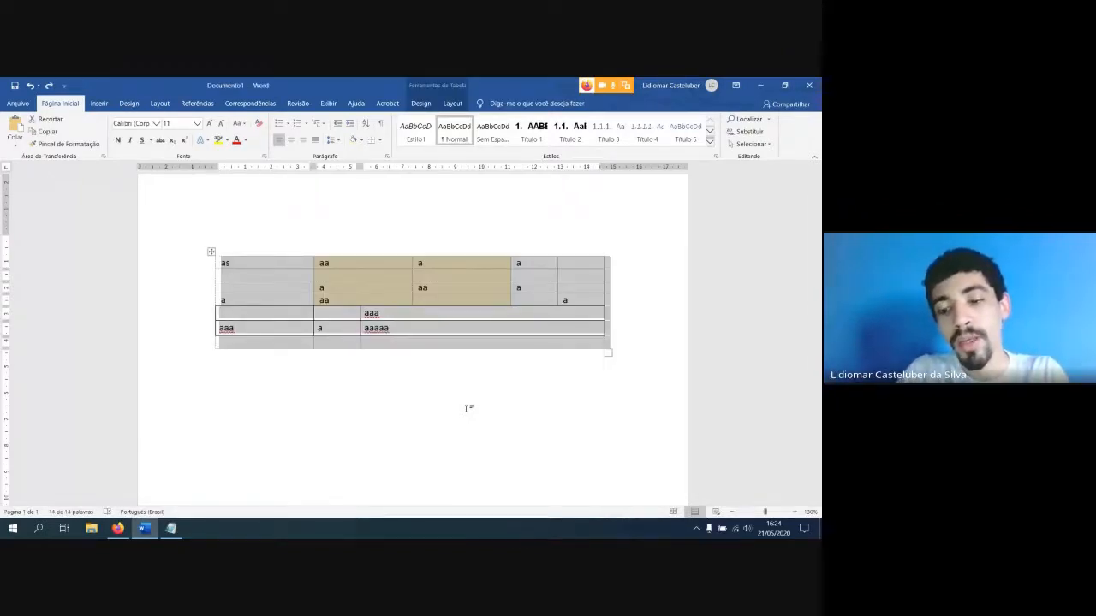
key("Delete")
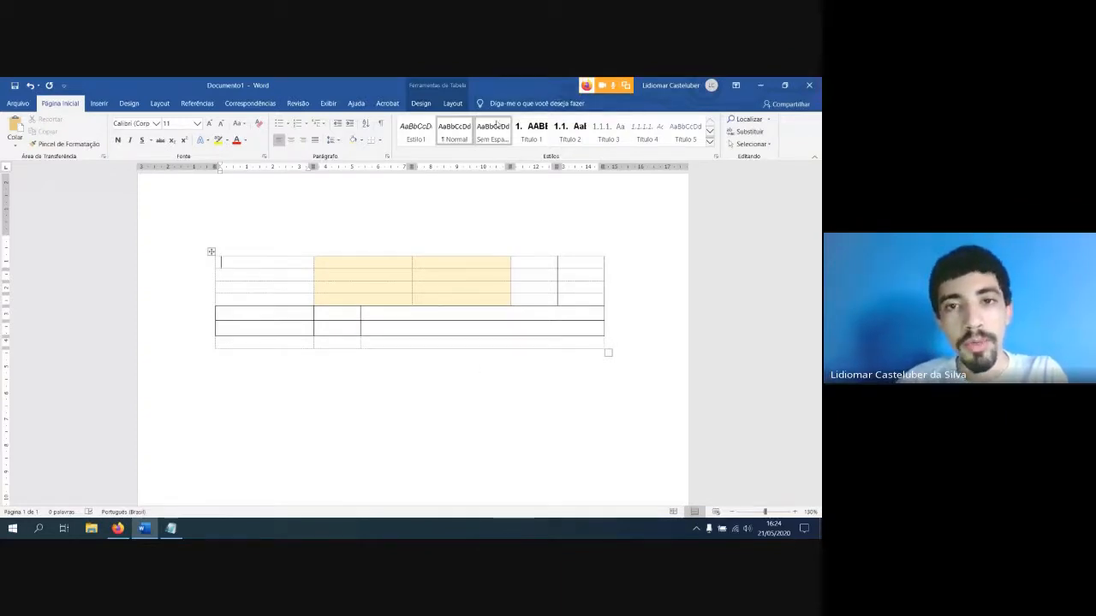
Select the whole table and distribute its rows and columns evenly
left_click(445, 106)
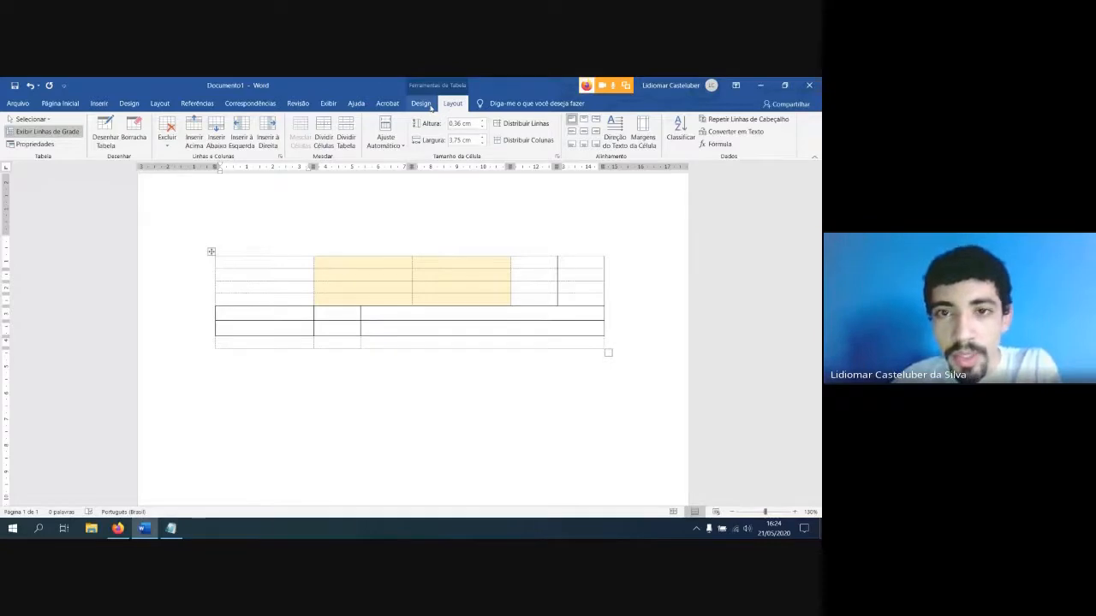
left_click(431, 105)
left_click(447, 106)
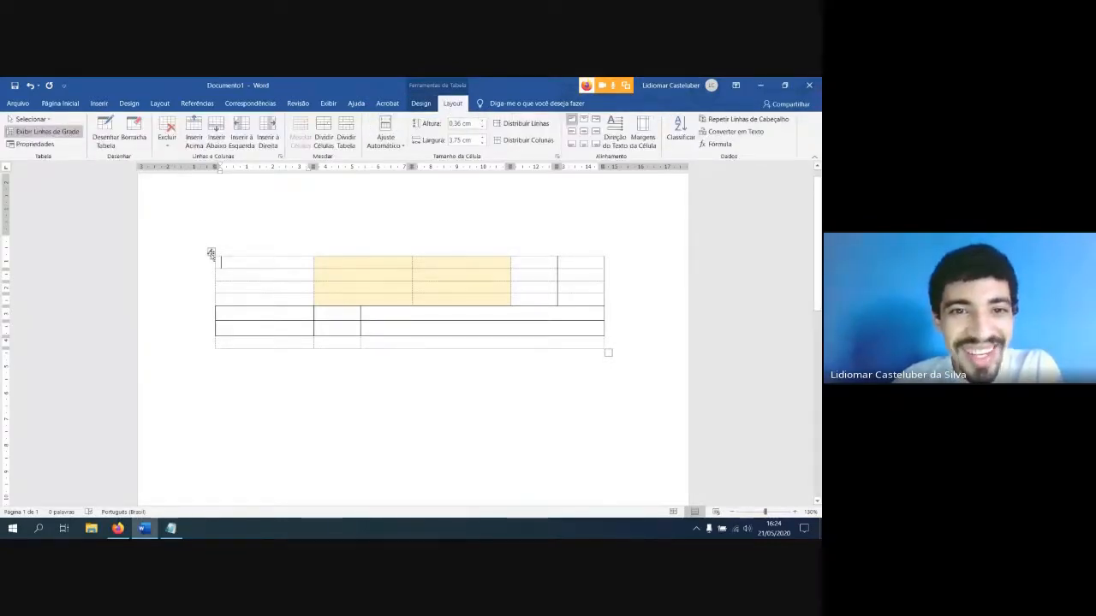
left_click(210, 254)
left_click(386, 139)
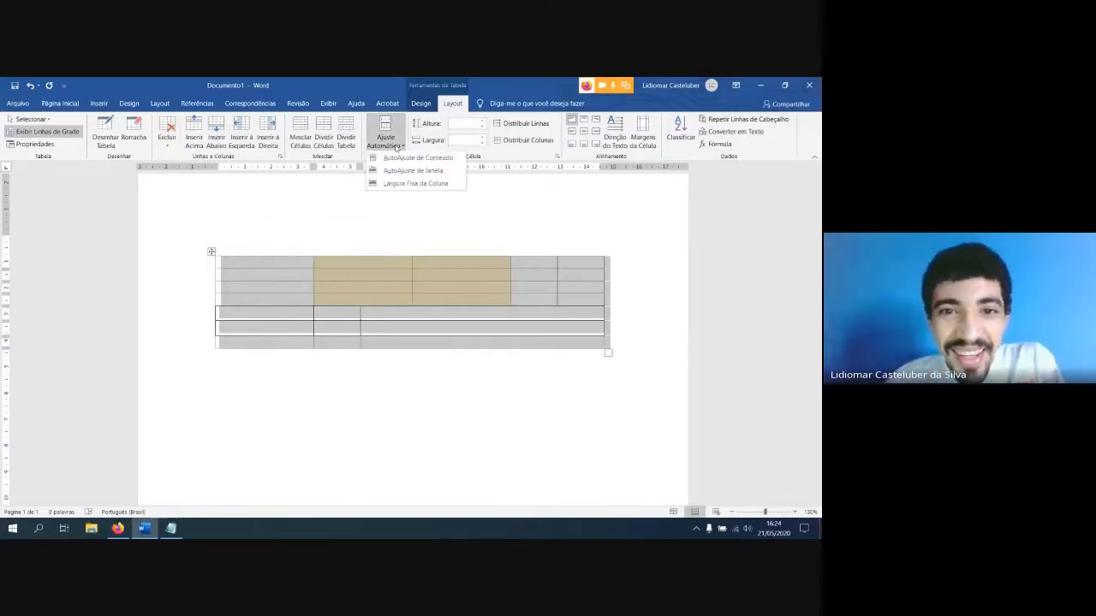
left_click(396, 143)
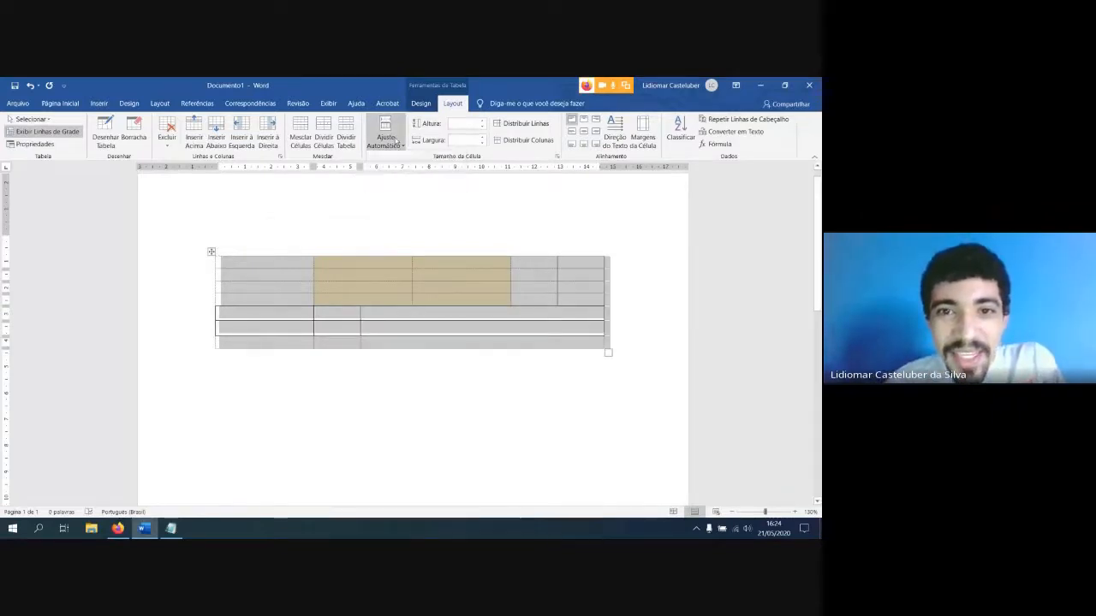
left_click(523, 125)
left_click(520, 141)
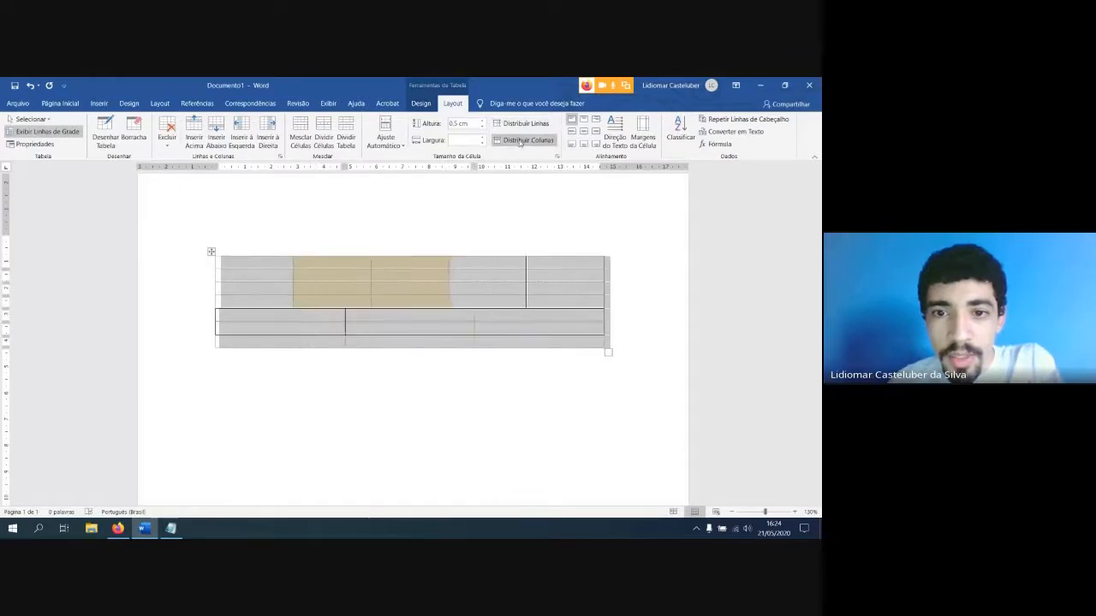
left_click(396, 306)
left_click_drag(500, 304, 262, 264)
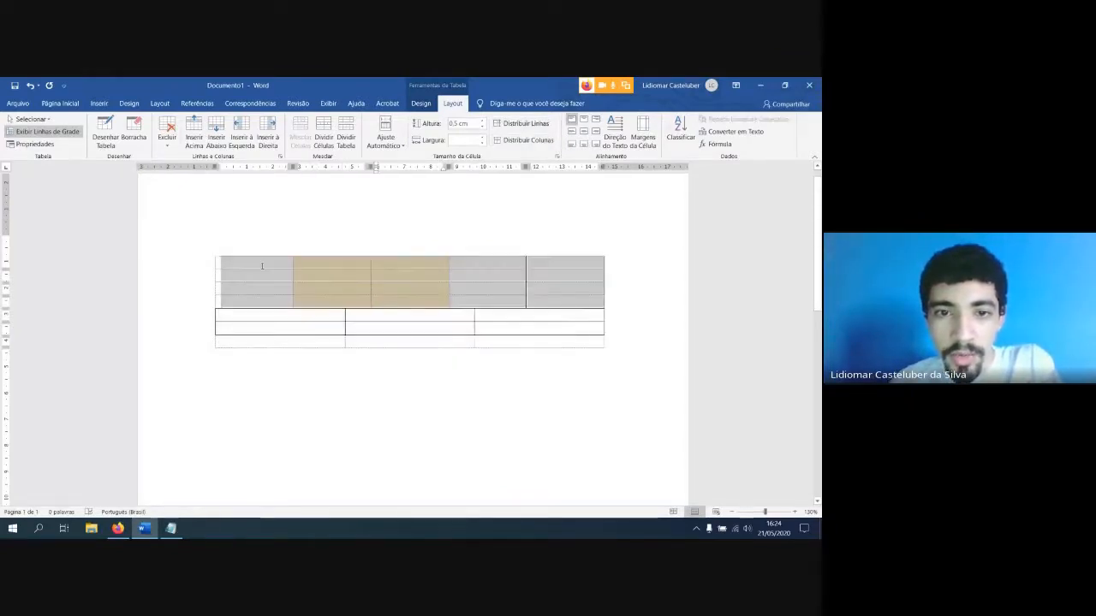
left_click(518, 341)
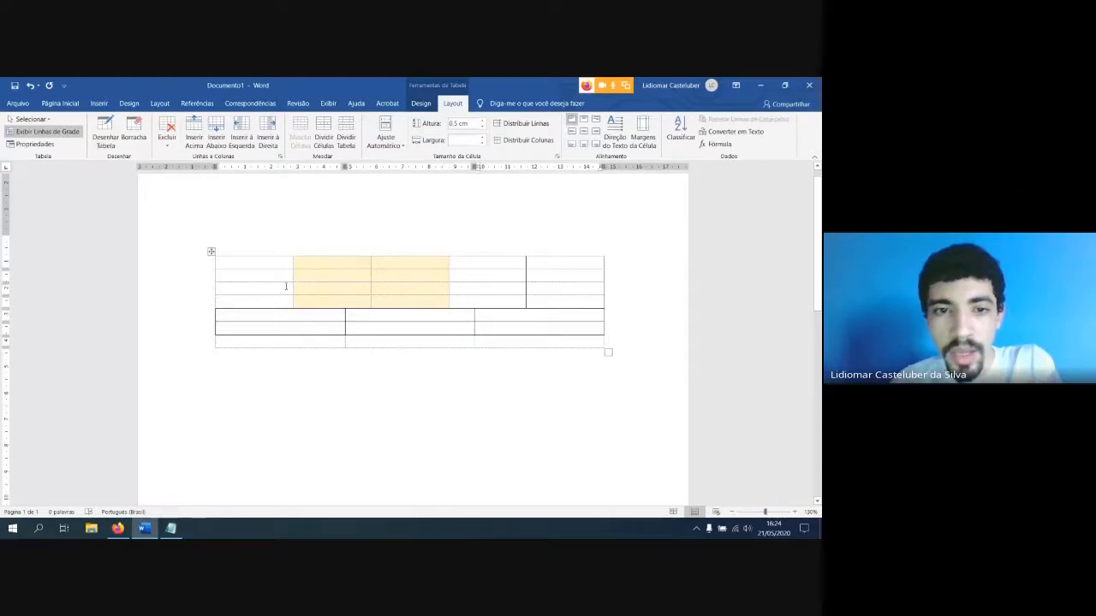
left_click_drag(246, 271, 604, 346)
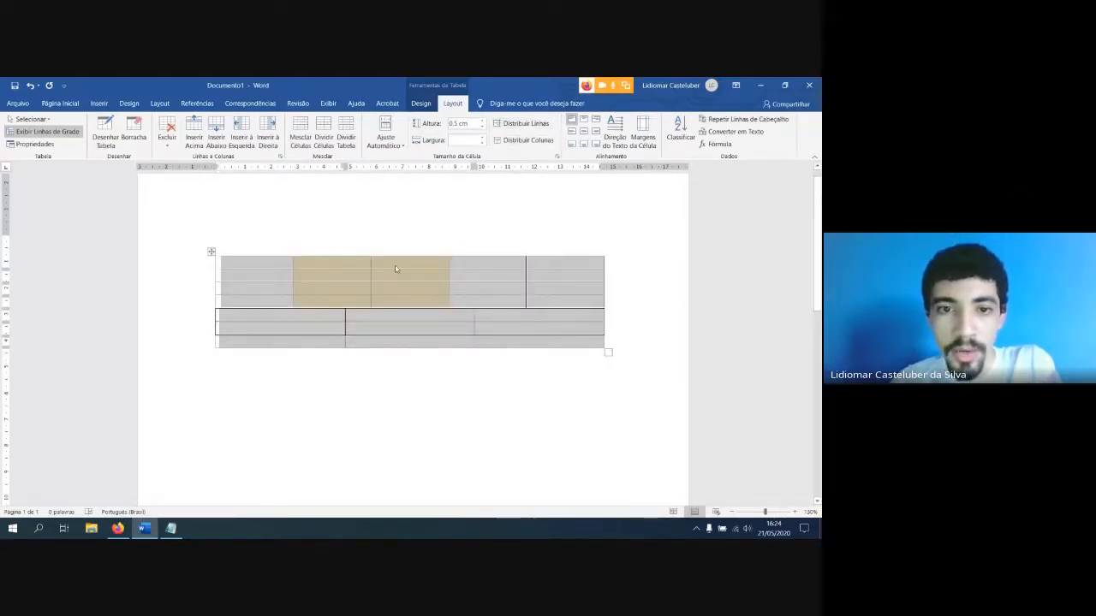
left_click(444, 276)
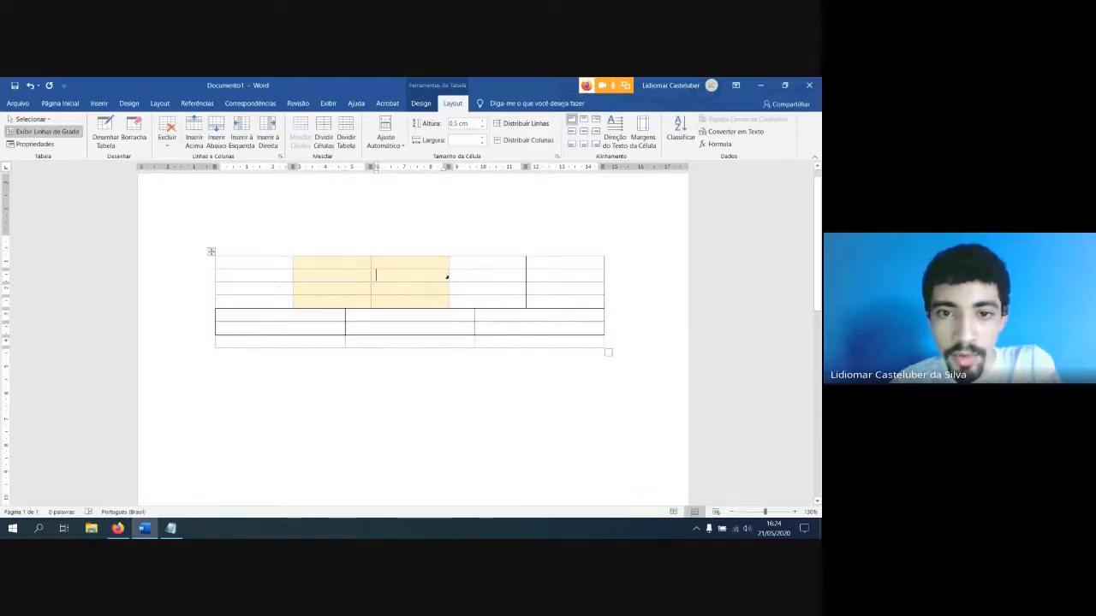
Shift the second row's third cell border left, the lower section's first divider right, and the upper section's last divider left
left_click(449, 275)
left_click_drag(449, 276, 406, 276)
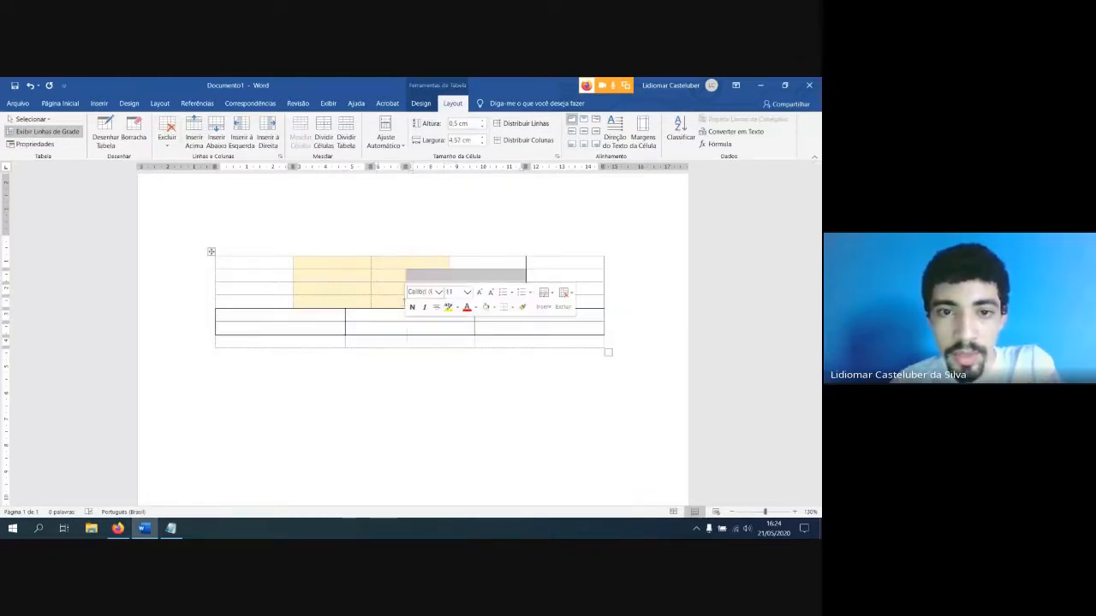
left_click_drag(344, 329, 419, 331)
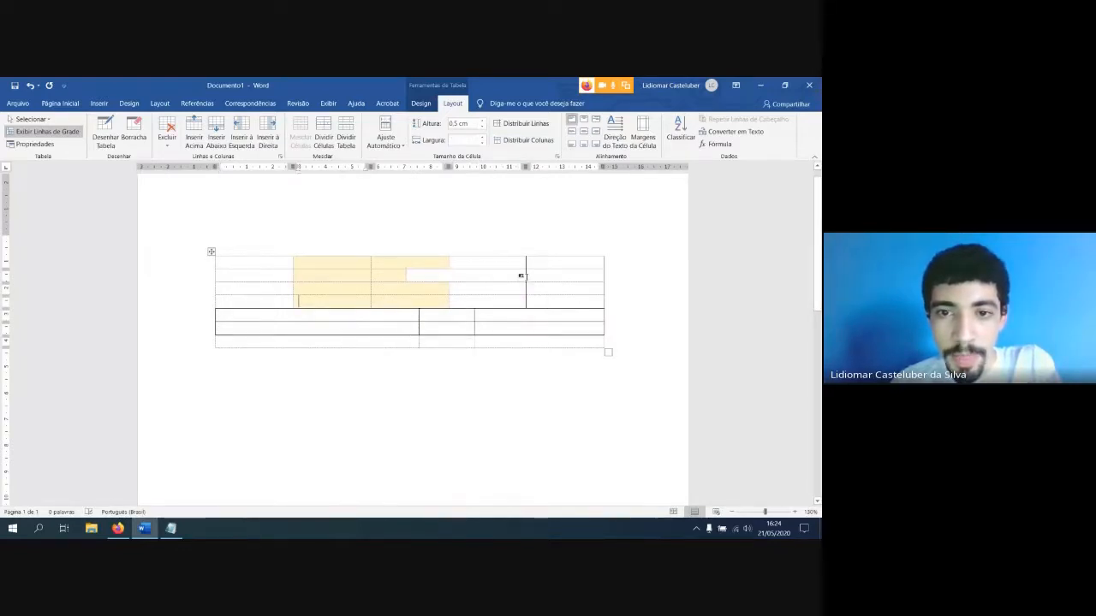
left_click_drag(525, 276, 475, 295)
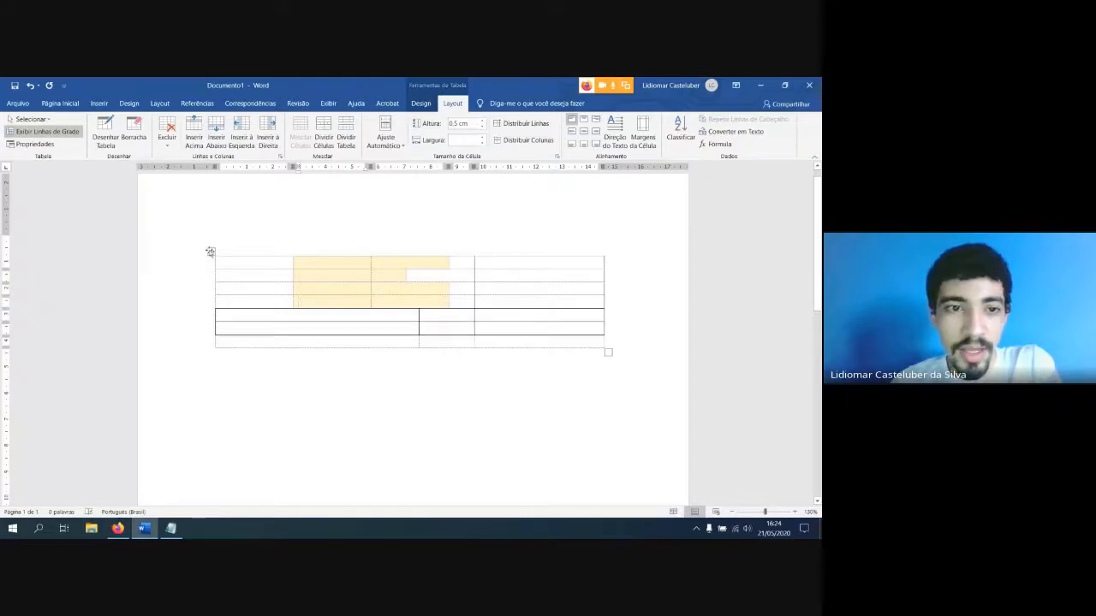
Select the entire table and distribute its columns evenly again
left_click(210, 252)
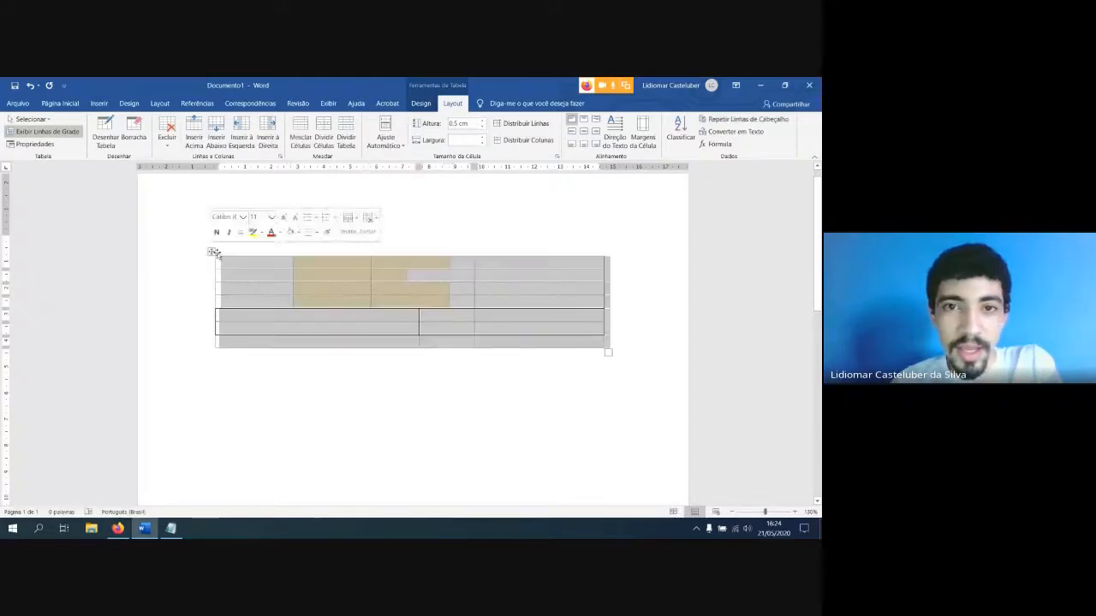
left_click(524, 140)
left_click(517, 291)
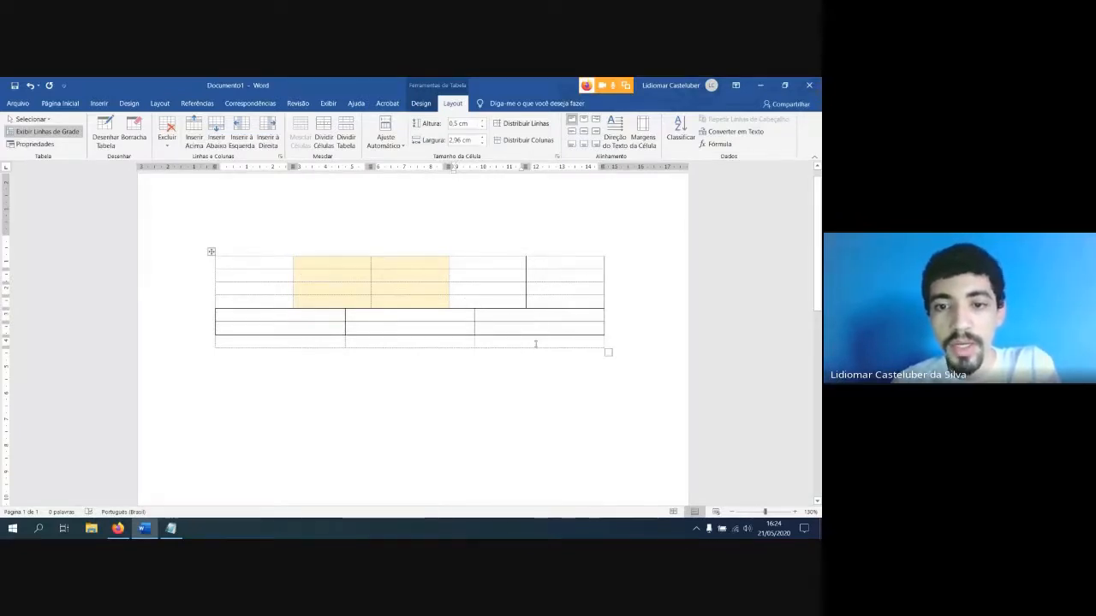
Select all the table's cells and apply all borders (Todas as Bordas) to them
left_click(210, 251)
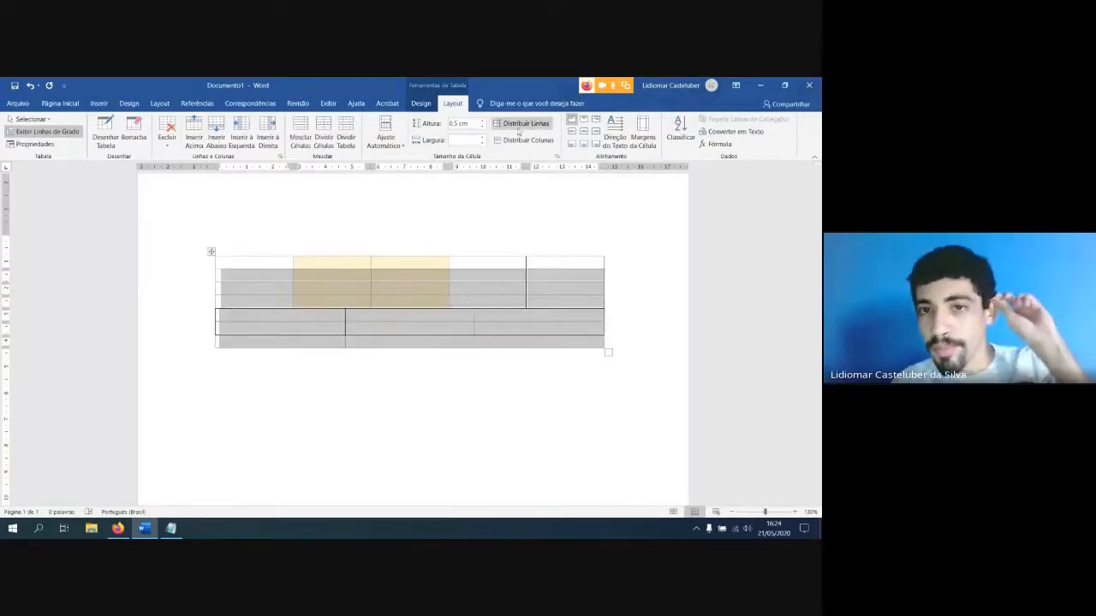
left_click(240, 279)
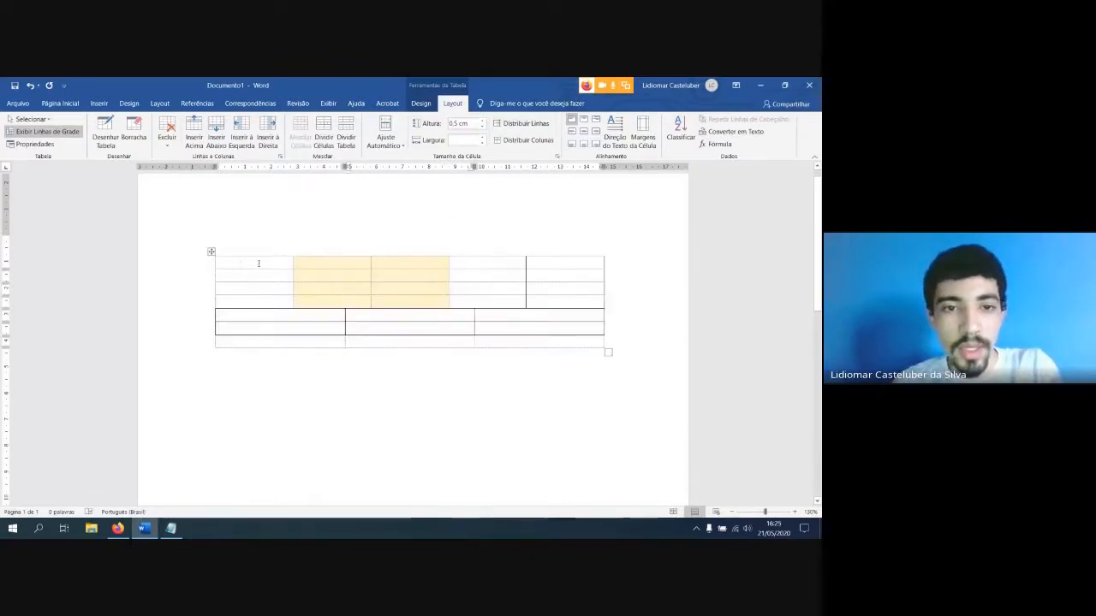
left_click_drag(258, 262, 591, 342)
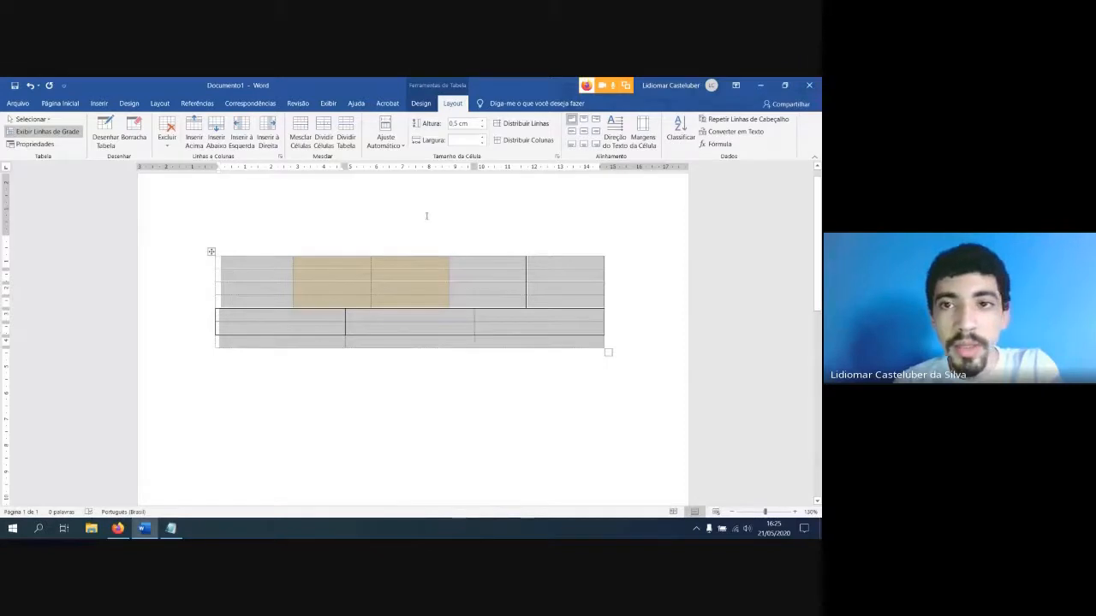
left_click(421, 103)
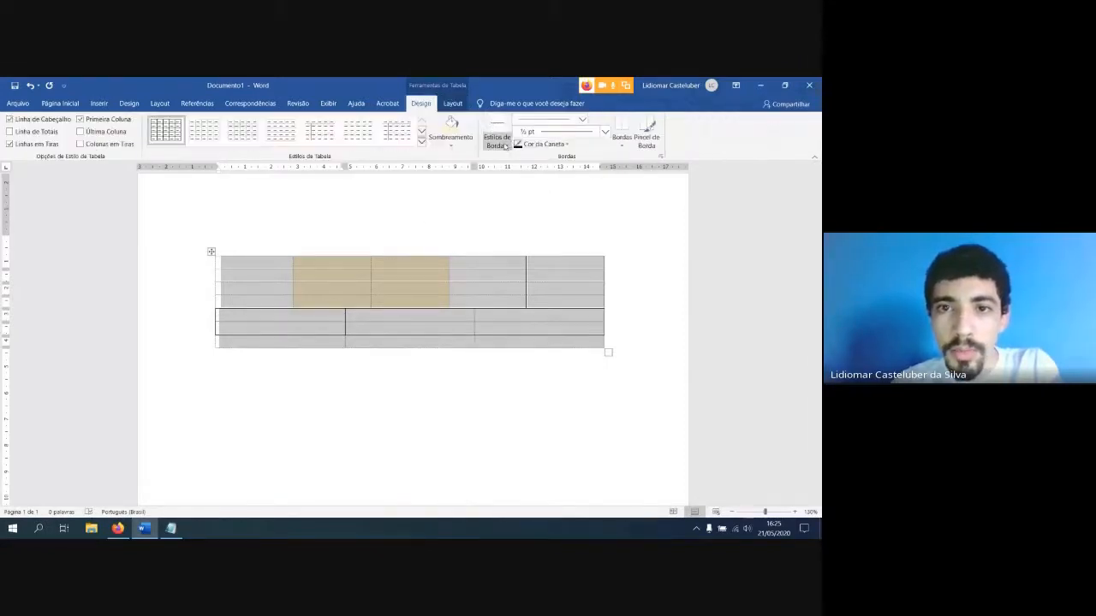
left_click(460, 148)
left_click(458, 147)
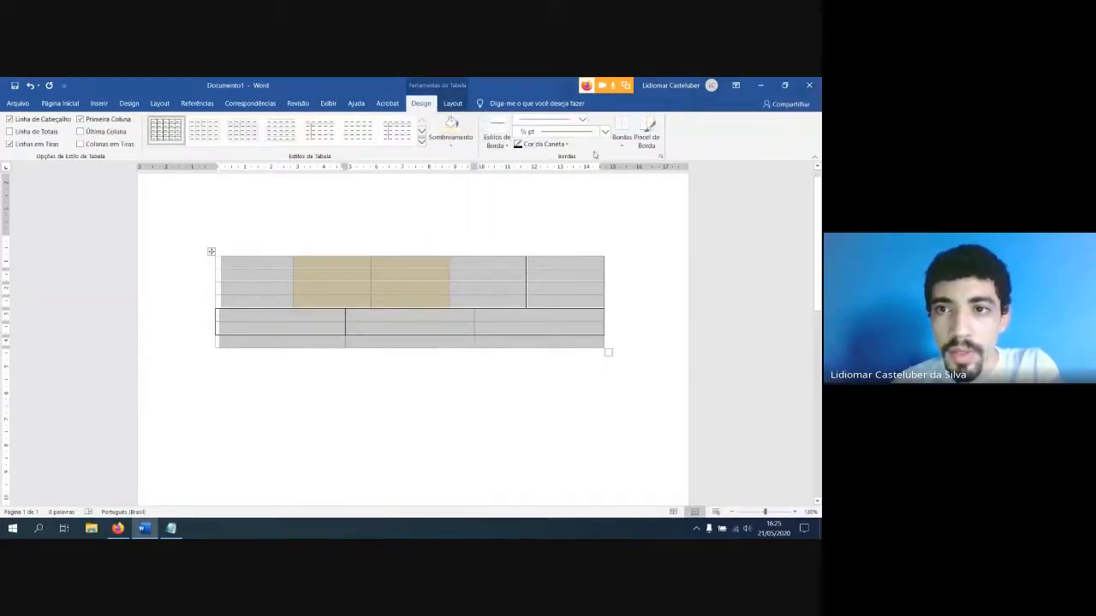
left_click(623, 141)
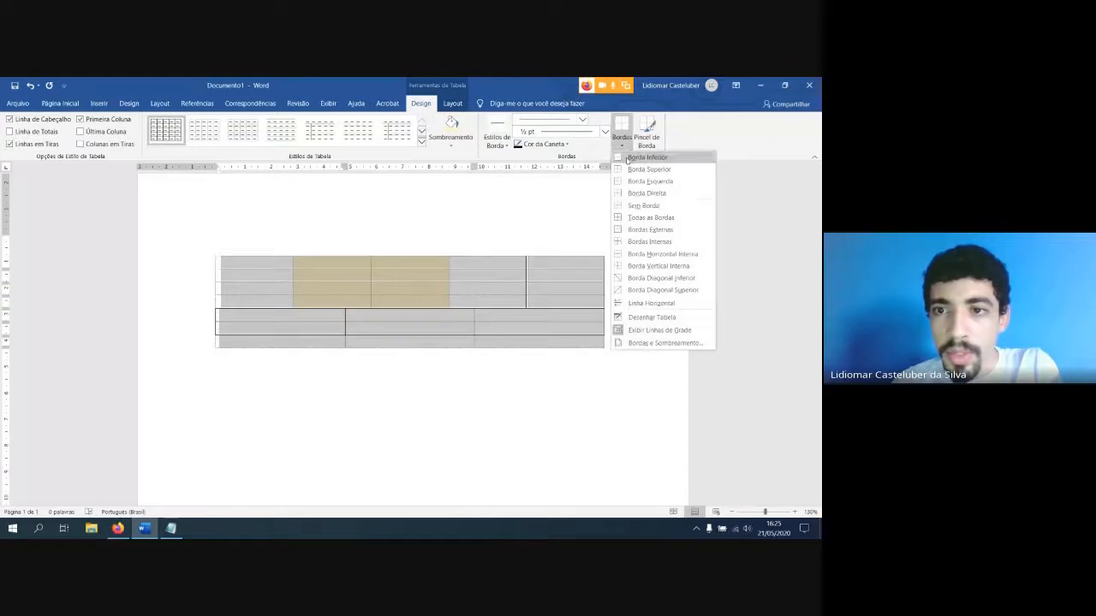
left_click(639, 221)
left_click(416, 334)
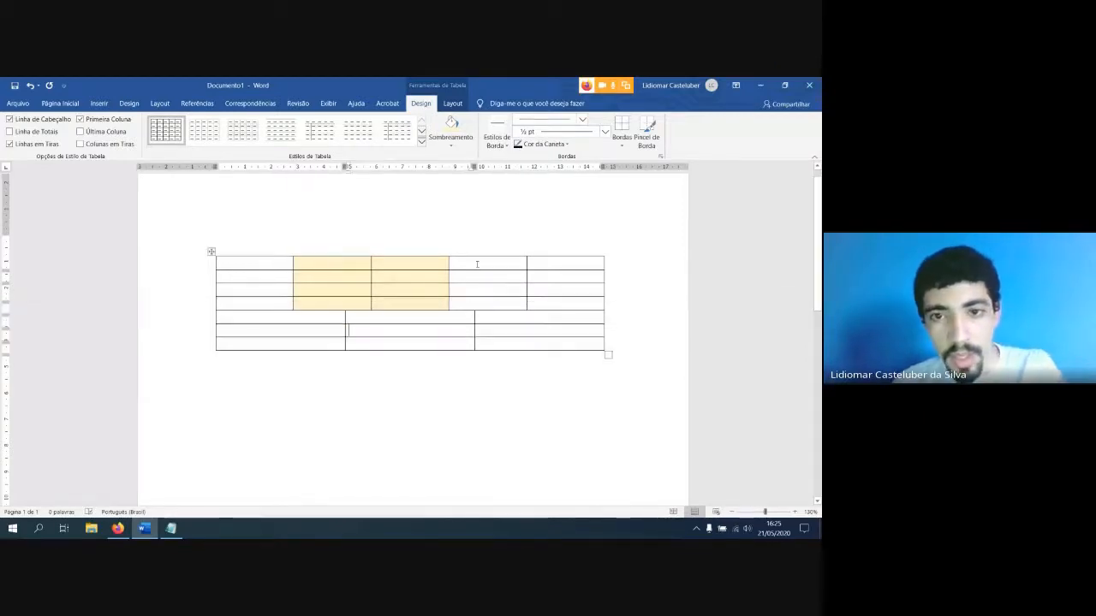
Merge the last two cells of the table's first row
left_click_drag(477, 264, 548, 265)
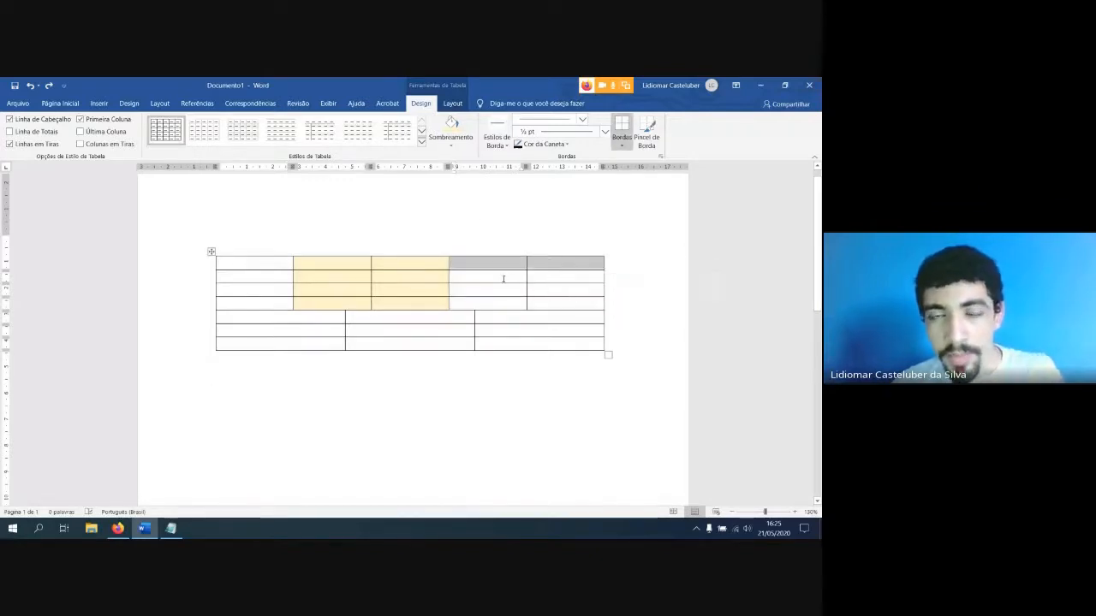
left_click(452, 102)
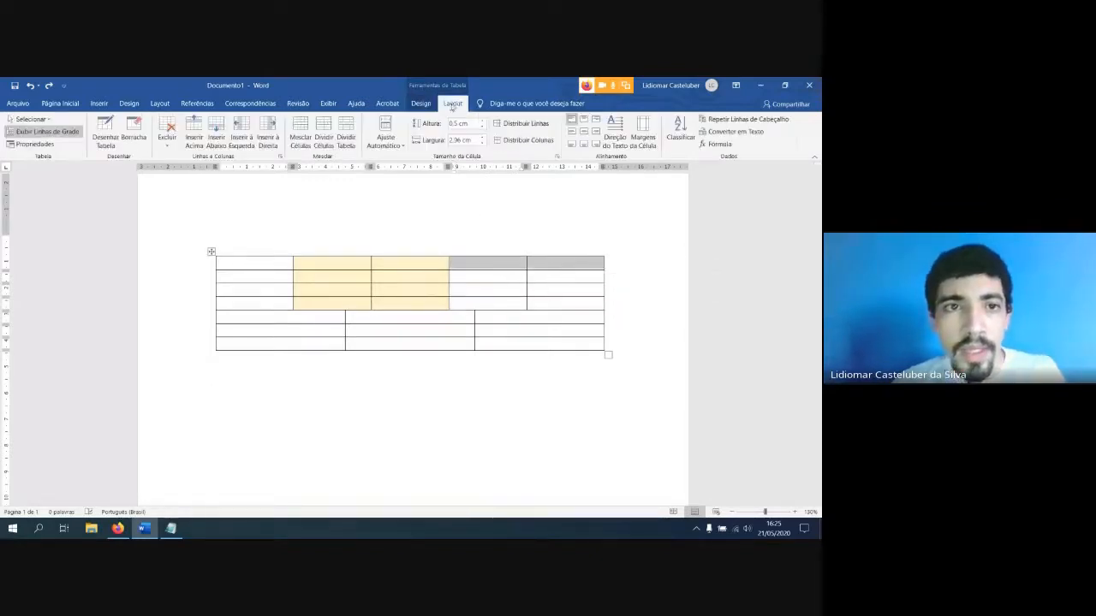
left_click(301, 139)
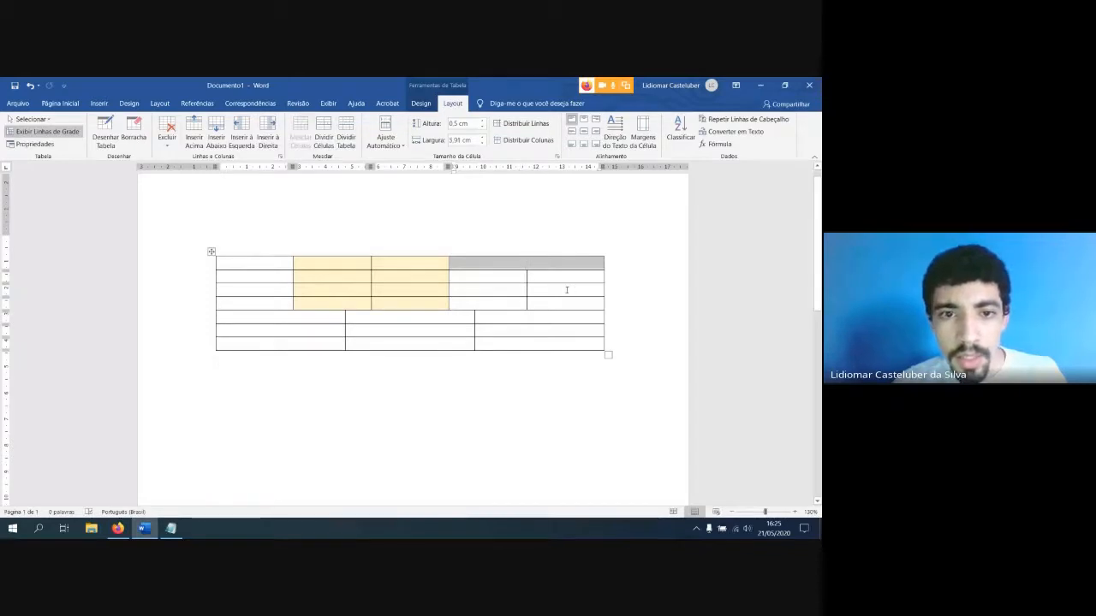
In each of the table's first four rows, merge all cells from the third one to the row's end into a single cell
left_click_drag(432, 263, 476, 264)
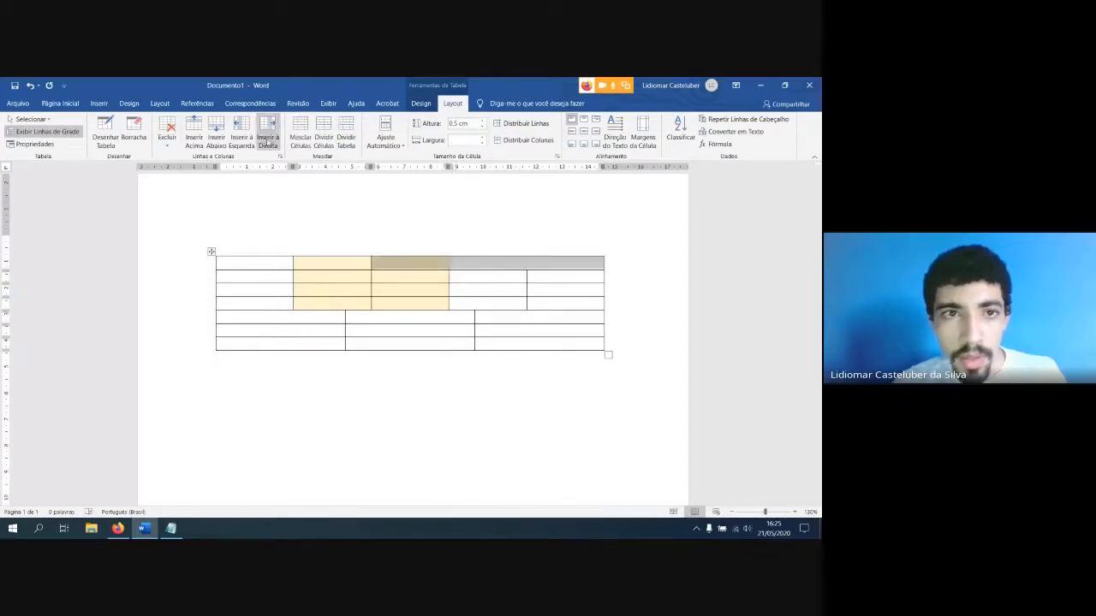
left_click(300, 140)
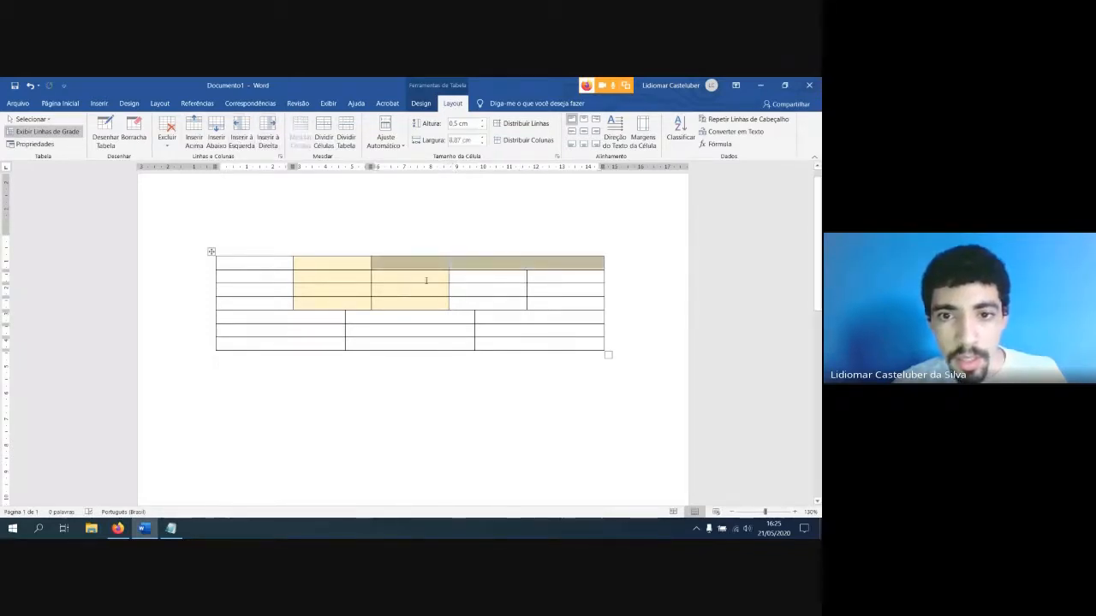
left_click_drag(428, 279, 536, 284)
left_click(425, 277)
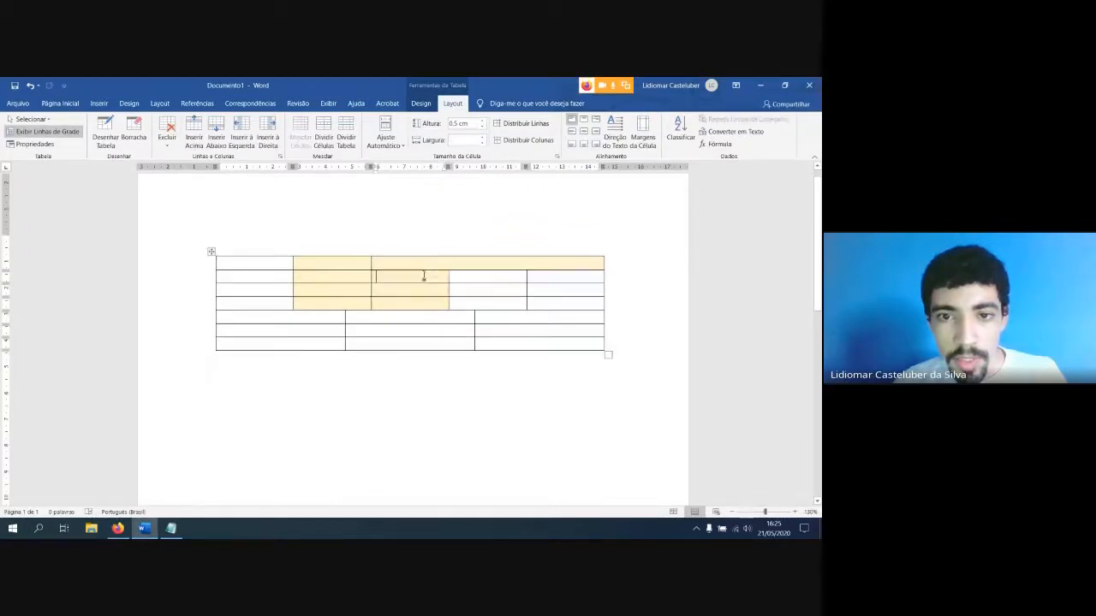
left_click_drag(422, 276, 529, 278)
left_click(300, 137)
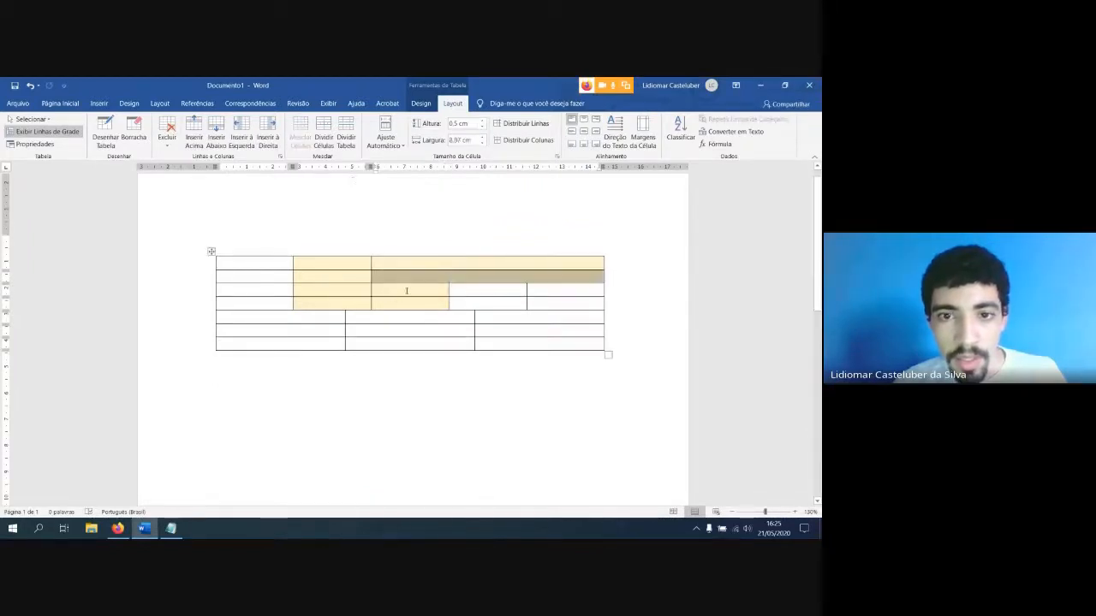
left_click_drag(406, 291, 534, 292)
left_click(301, 137)
left_click_drag(411, 302, 590, 307)
left_click(301, 137)
Distribute the whole table's columns evenly, and merge all the first column's cells into one
left_click(211, 251)
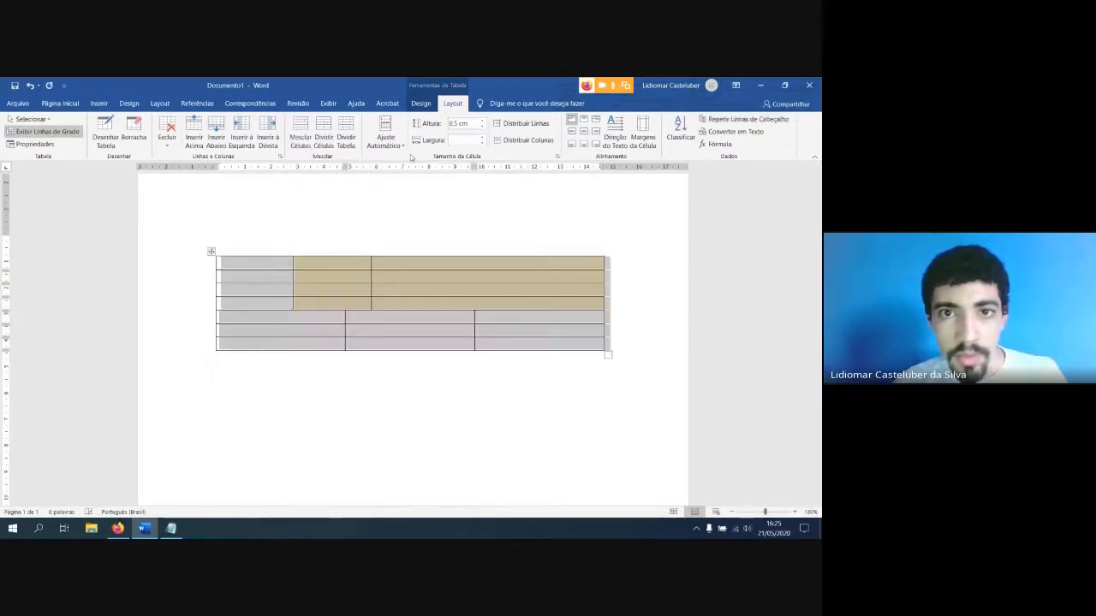
left_click(519, 142)
left_click(524, 293)
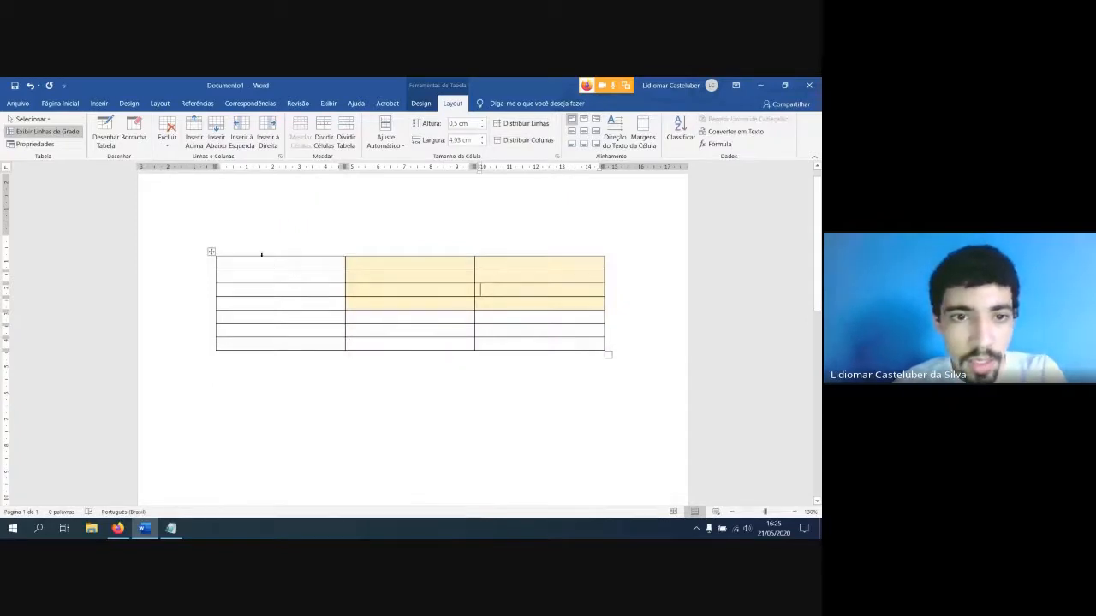
left_click_drag(286, 267, 290, 339)
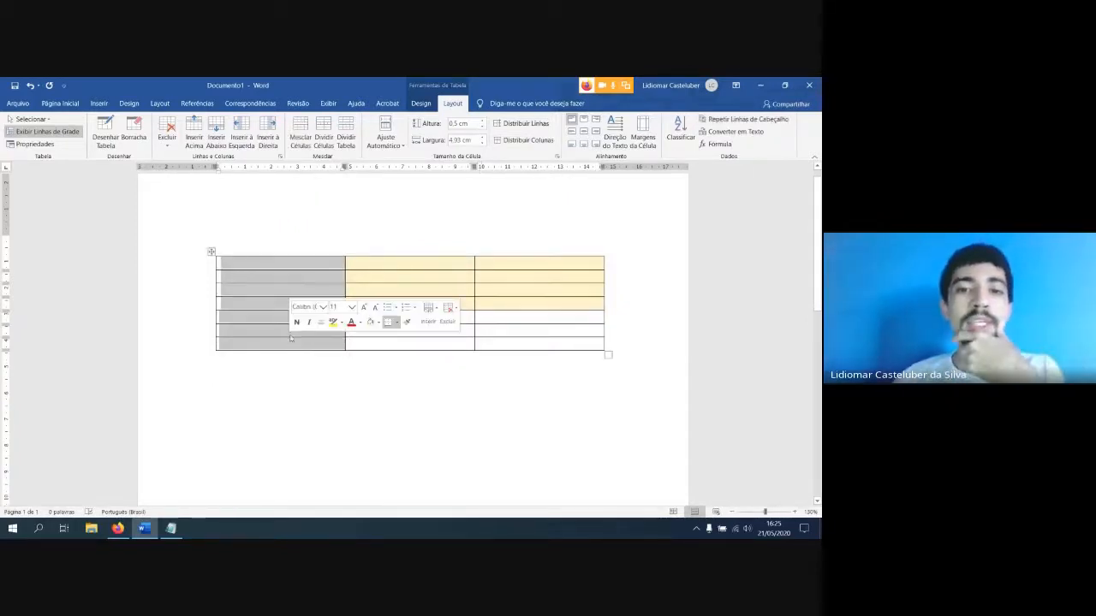
left_click(301, 137)
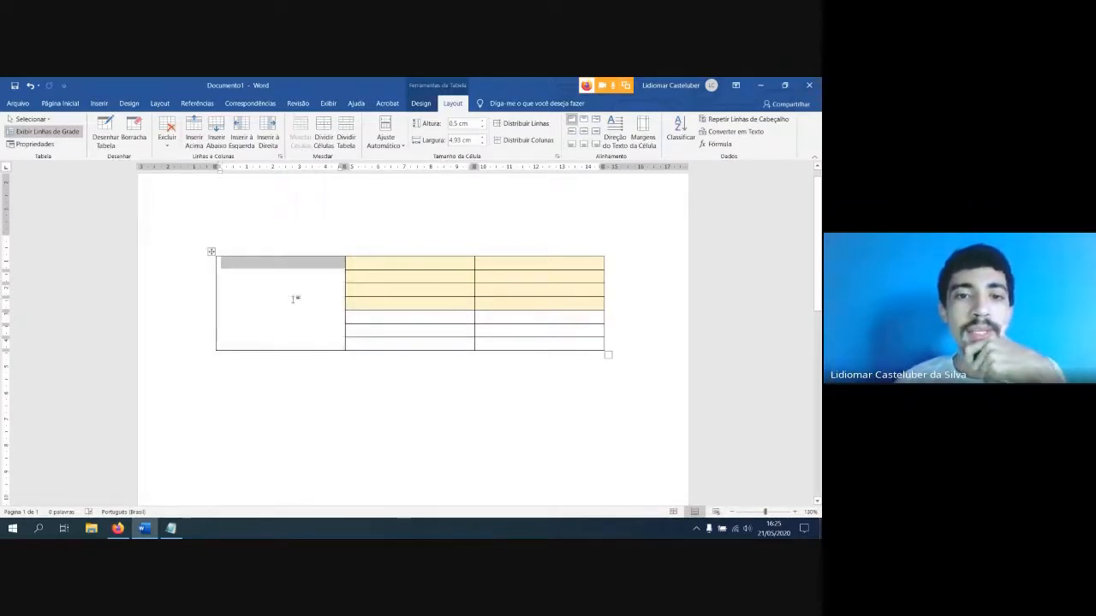
Insert the picture "Logo ifro cacoal_vertical colorida.png" from the Imagens Salvas library into the merged first-column cell
left_click(295, 298)
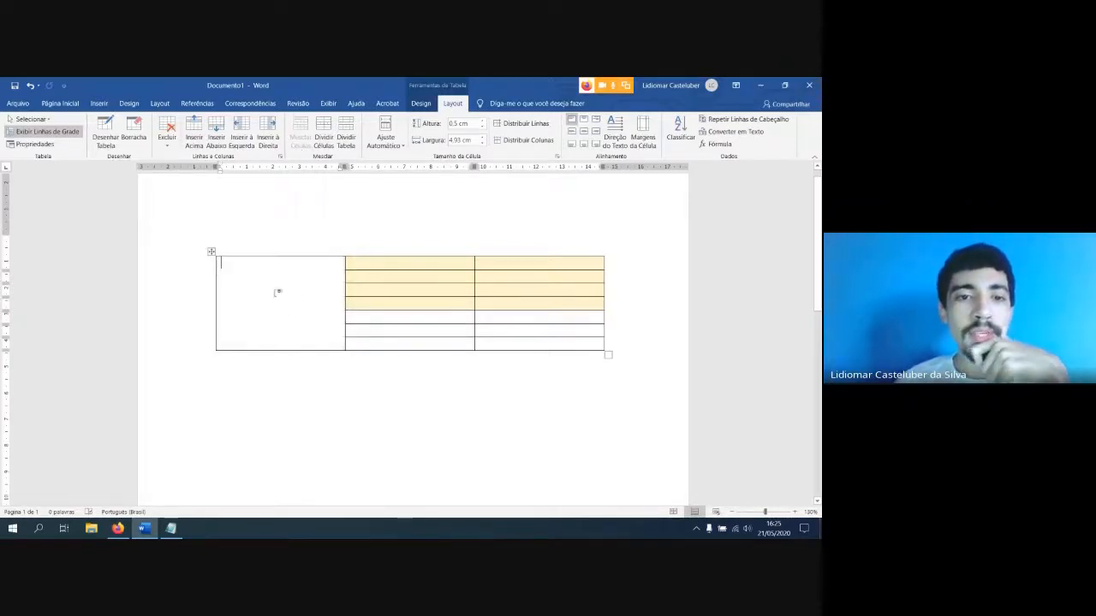
left_click(99, 104)
left_click(122, 133)
left_click(125, 175)
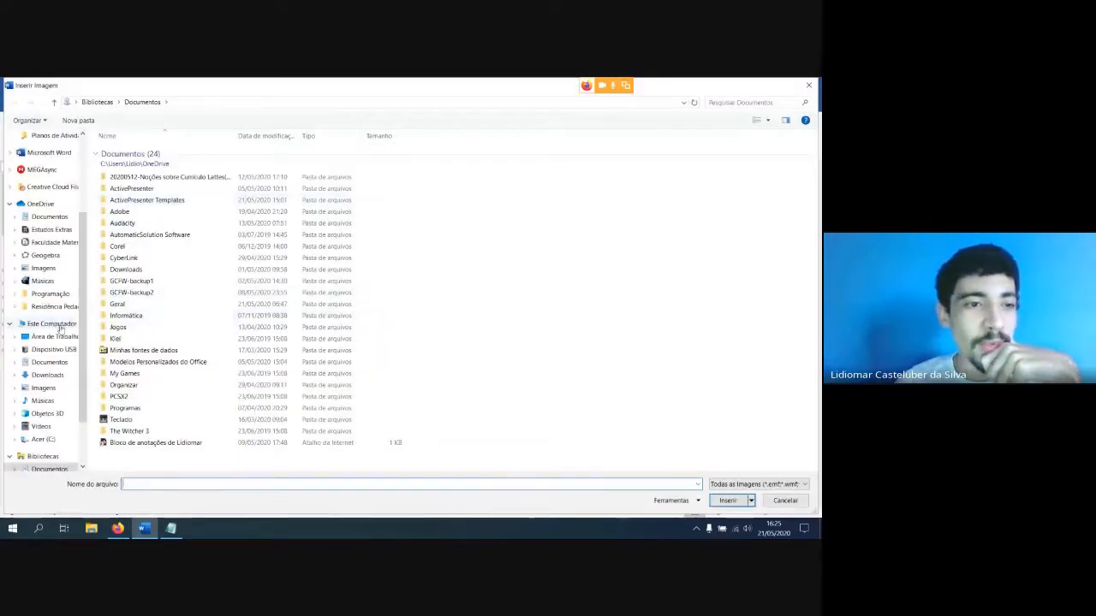
left_click(43, 457)
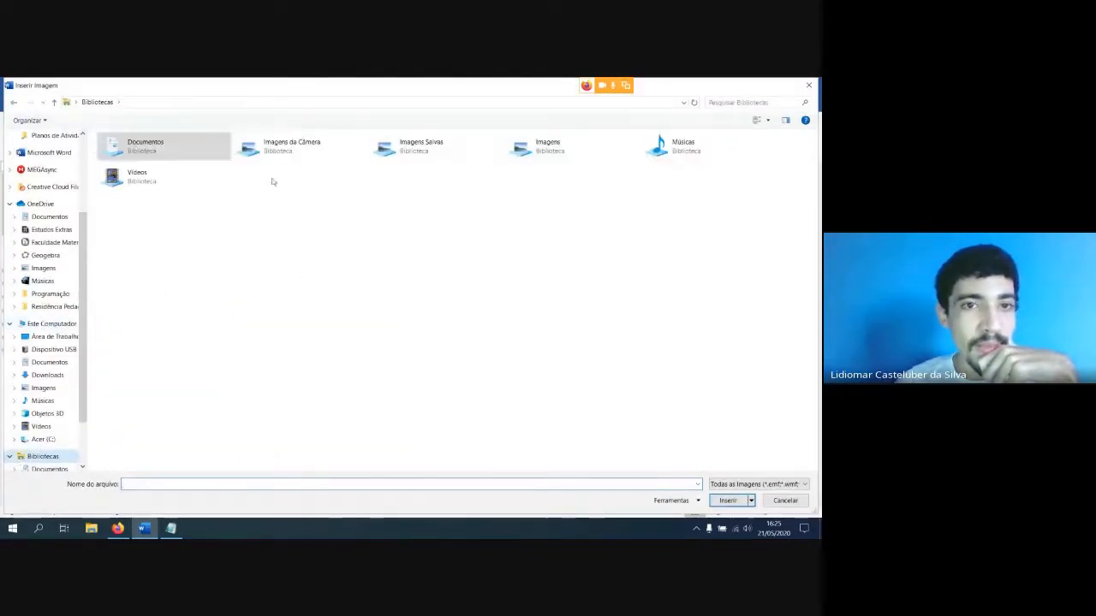
double_click(419, 147)
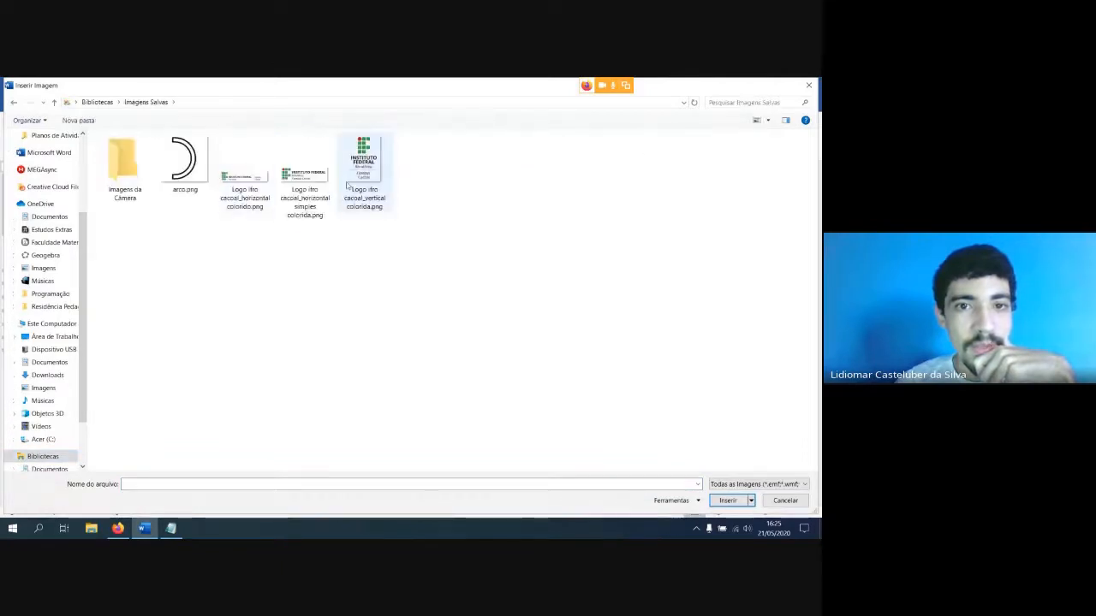
double_click(363, 167)
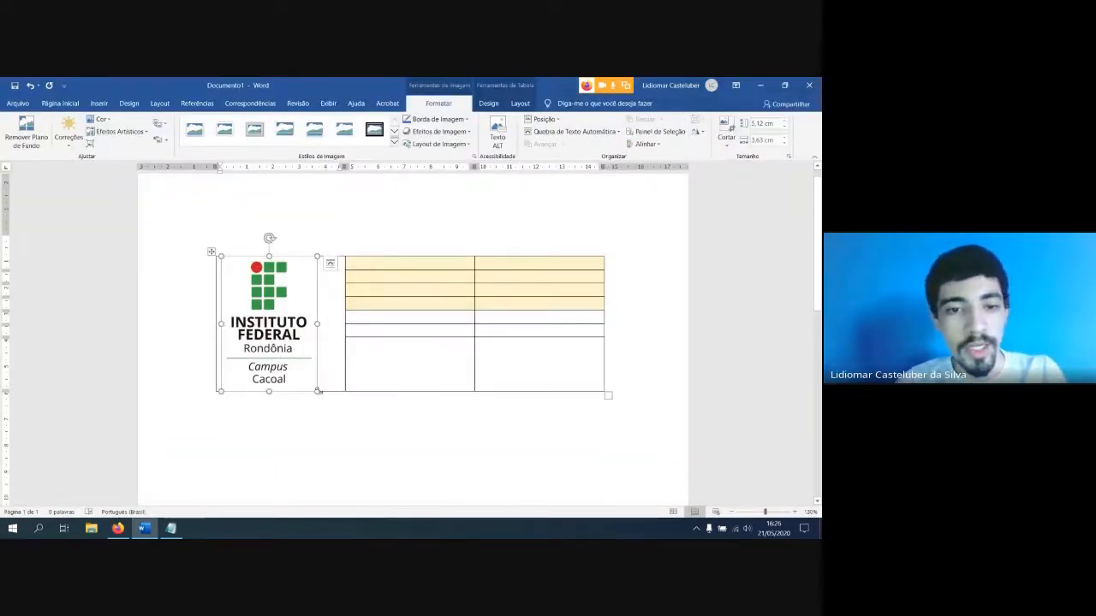
Shrink the logo proportionally to about 3.65 cm tall and narrow the first column to fit it
left_click_drag(317, 392, 289, 352)
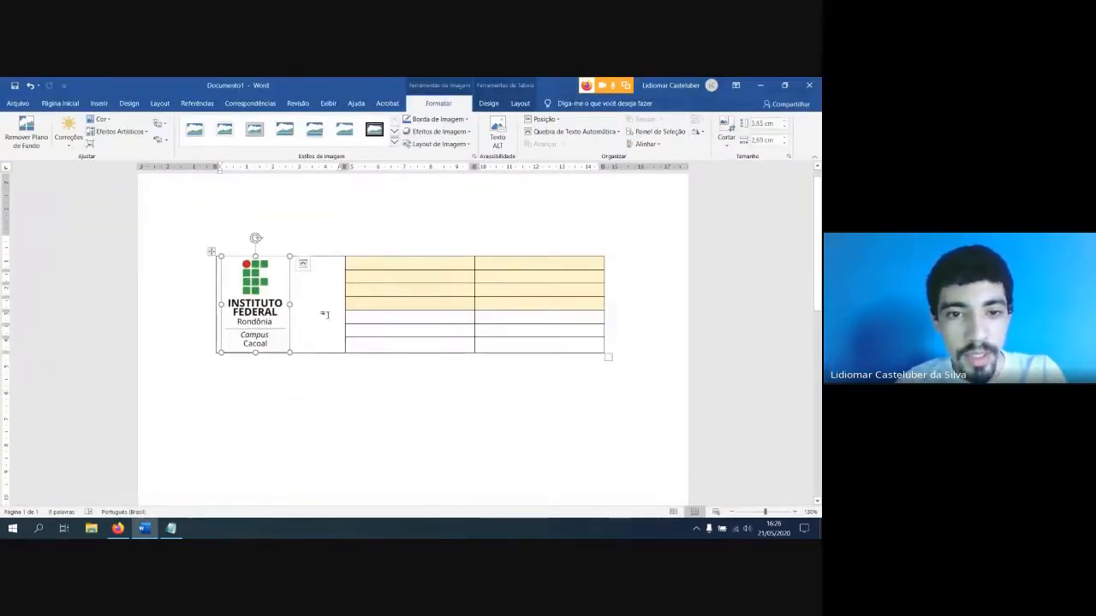
left_click(326, 315)
left_click_drag(344, 289, 294, 290)
Enter the labels "Nome:", "Professor:", "Turma" and "Disciplina" in the second column's first four rows
left_click(312, 266)
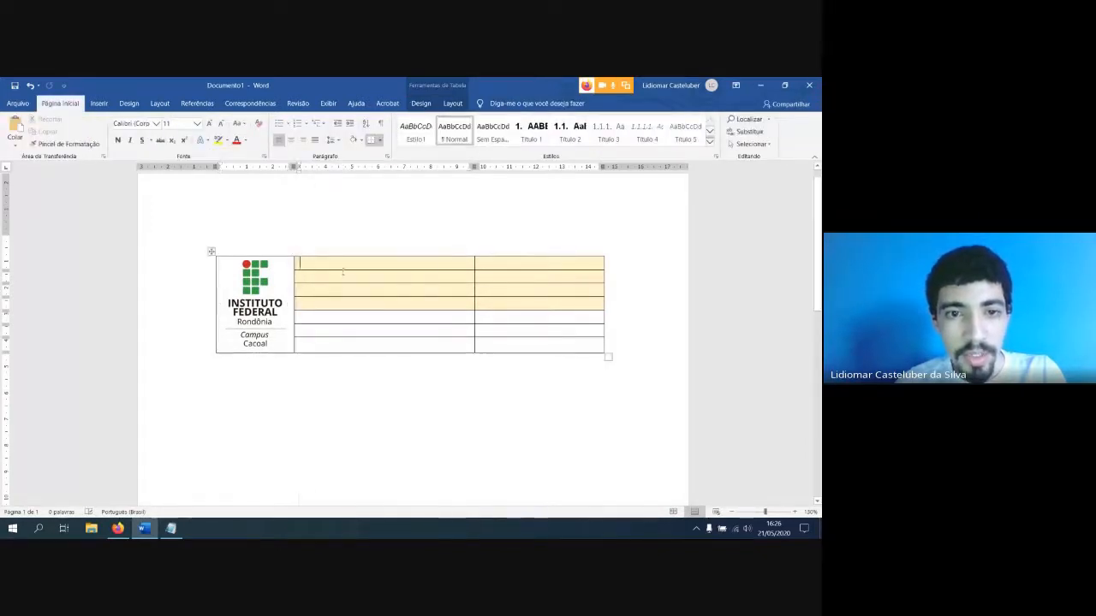
type("Nome")
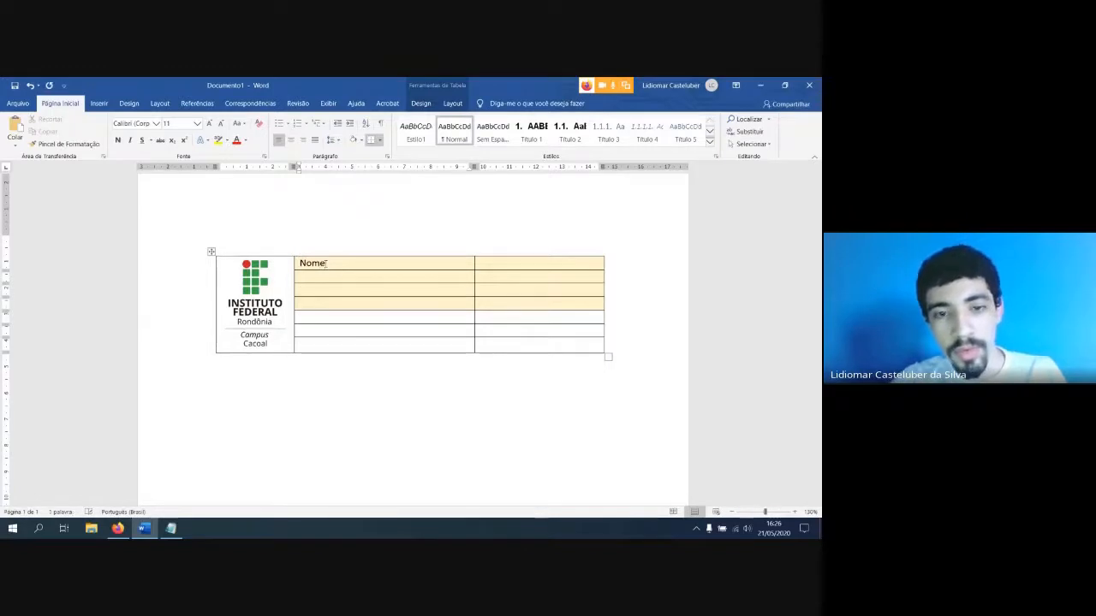
type(":")
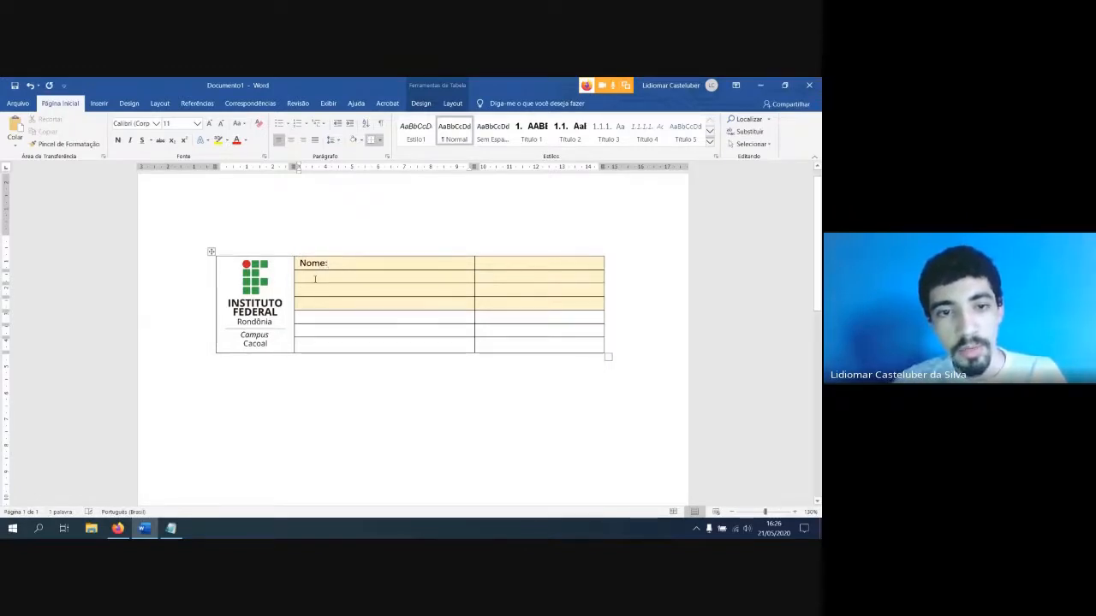
type("pR")
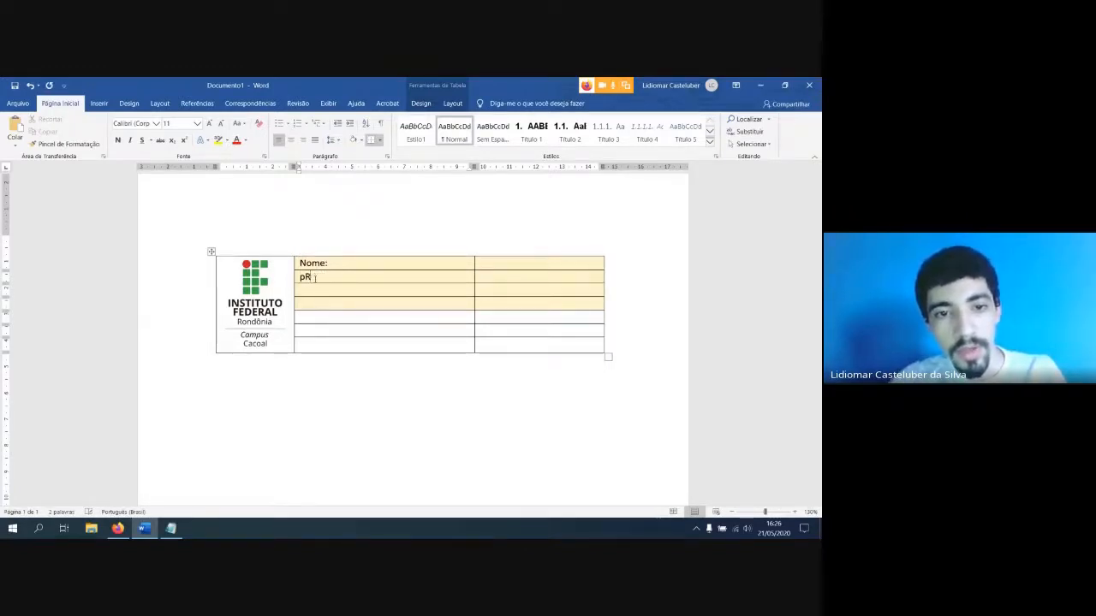
type("Profess")
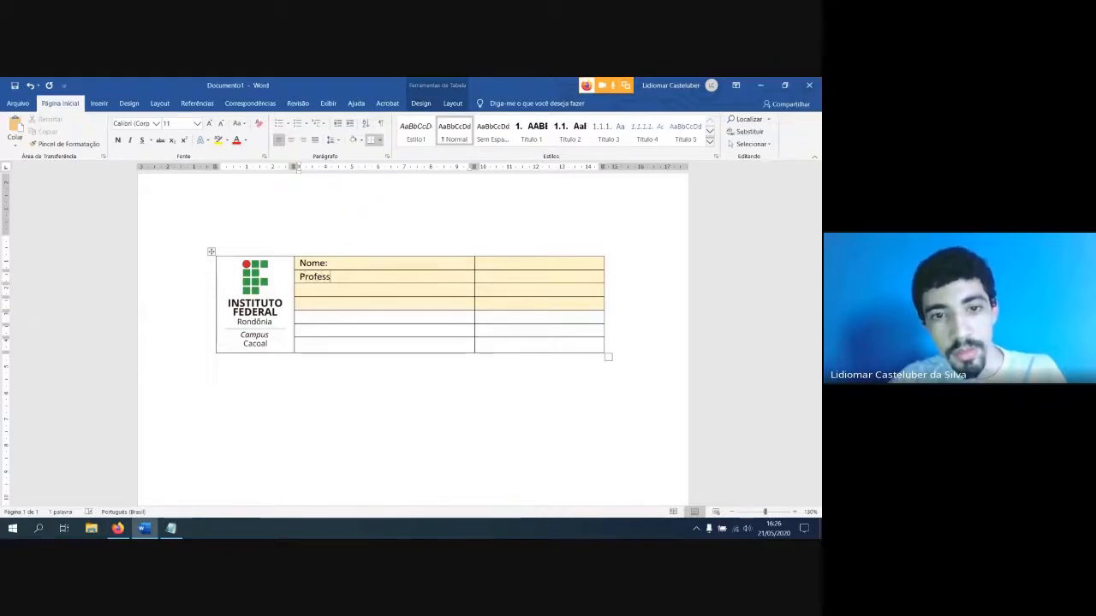
type("or")
type("Tr")
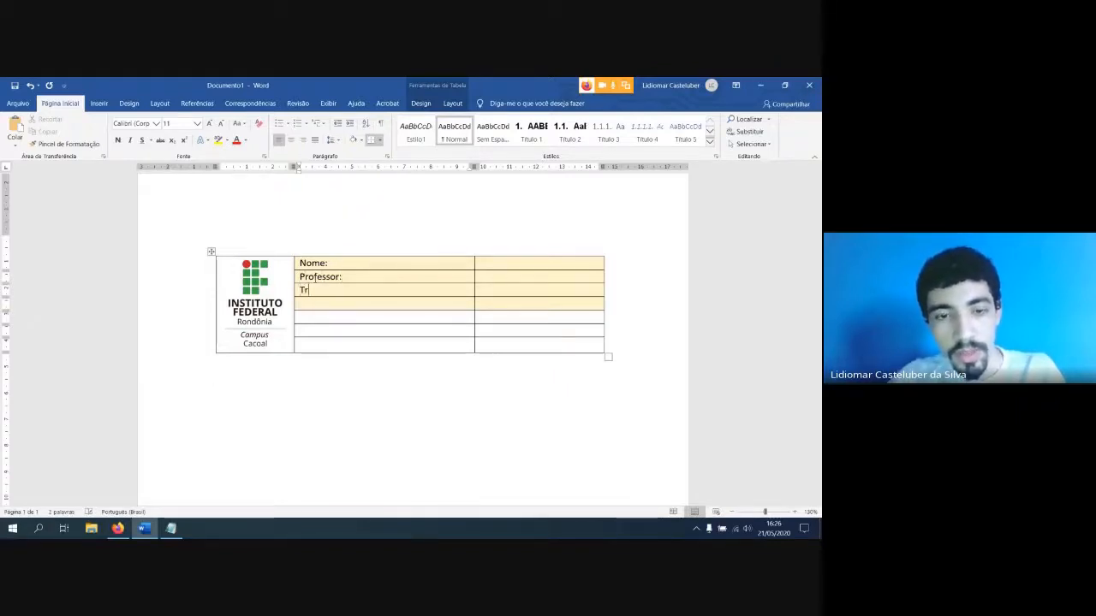
type("u")
key("BackSpace")
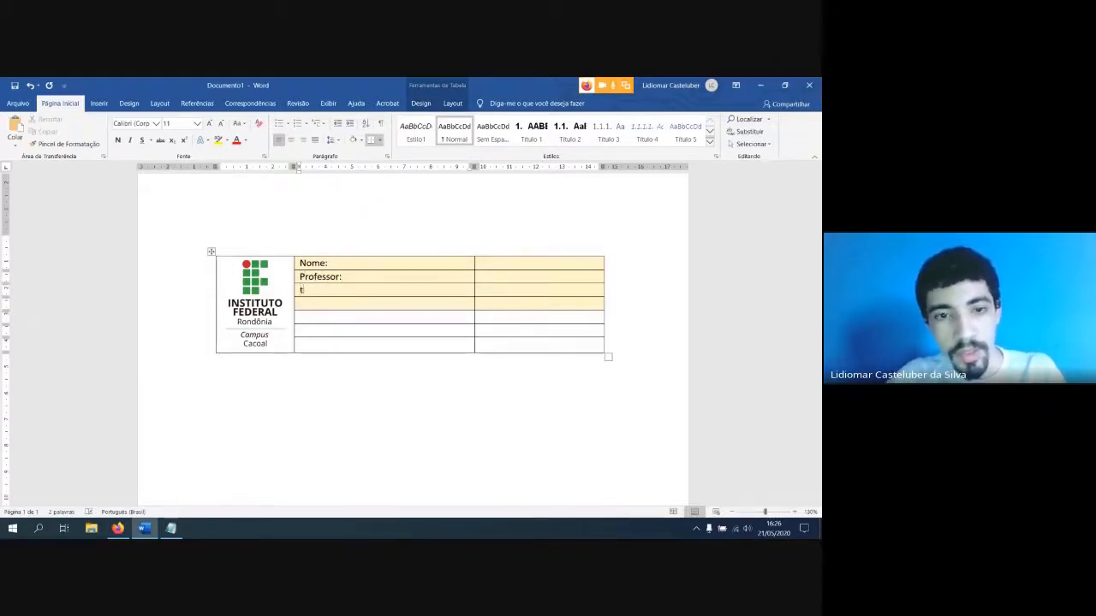
type("Turma")
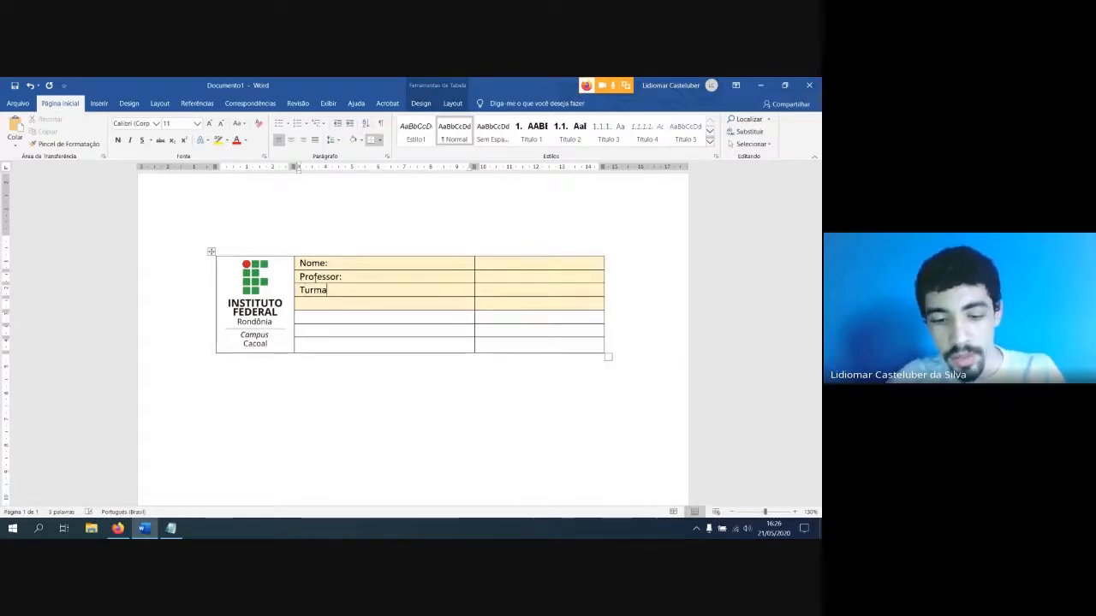
type("Disciplina")
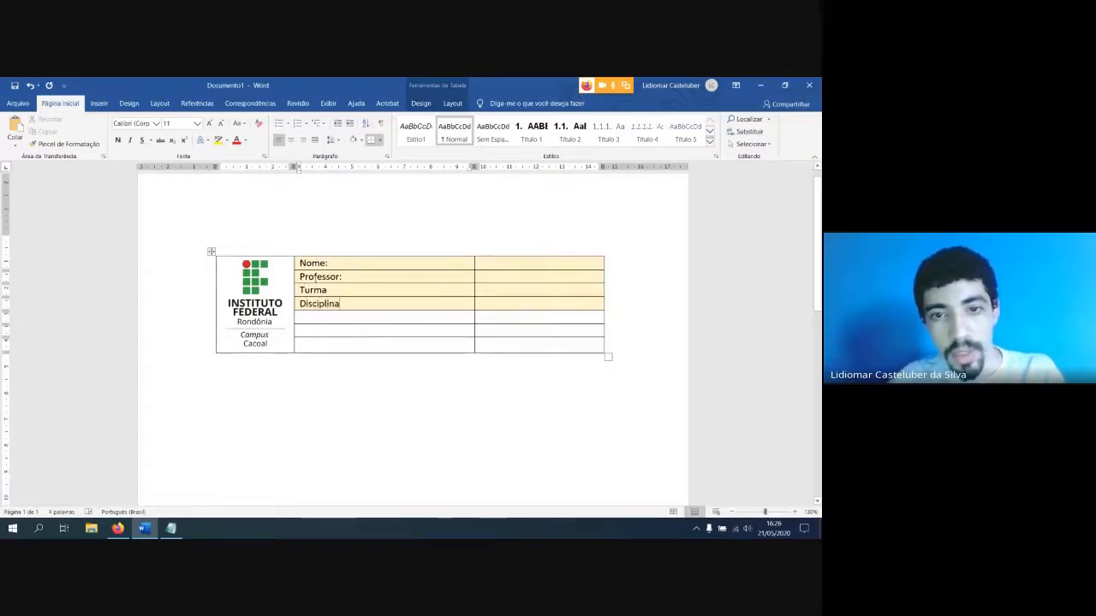
Narrow the label column to about 2.5 cm and enter the teacher's name in the cell beside "Professor:"
left_click_drag(474, 263, 361, 266)
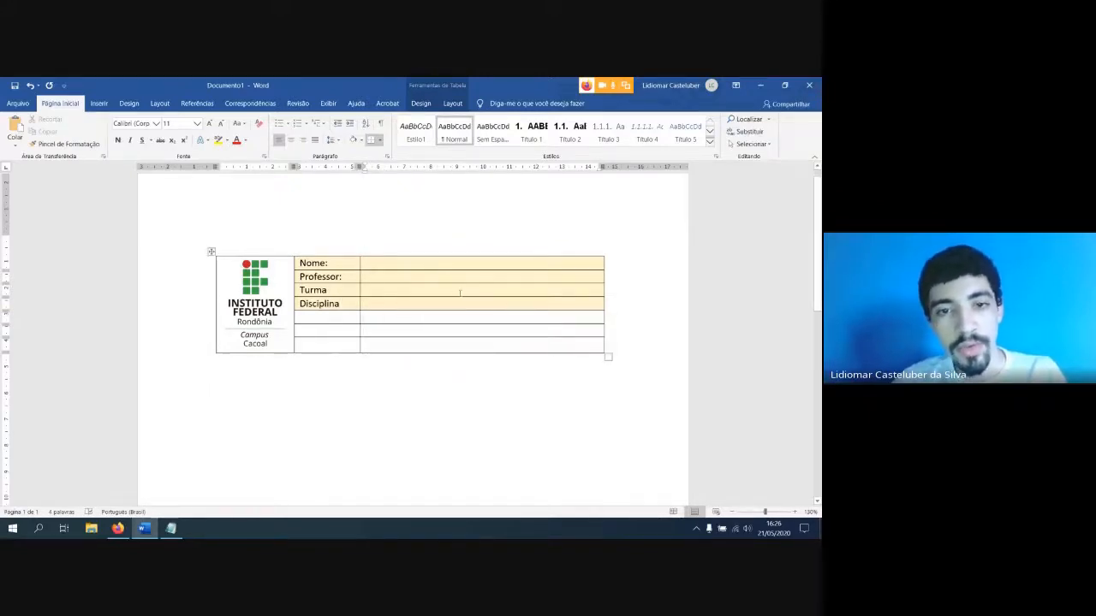
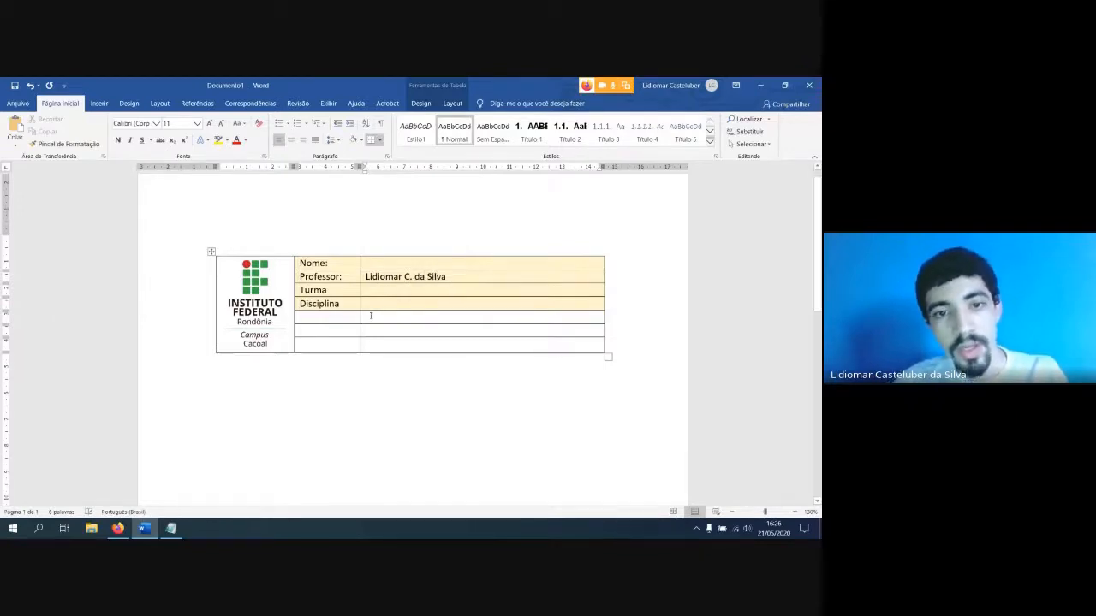
Add a colon after the "Turma" and "Disciplina" labels
left_click(338, 291)
type(":")
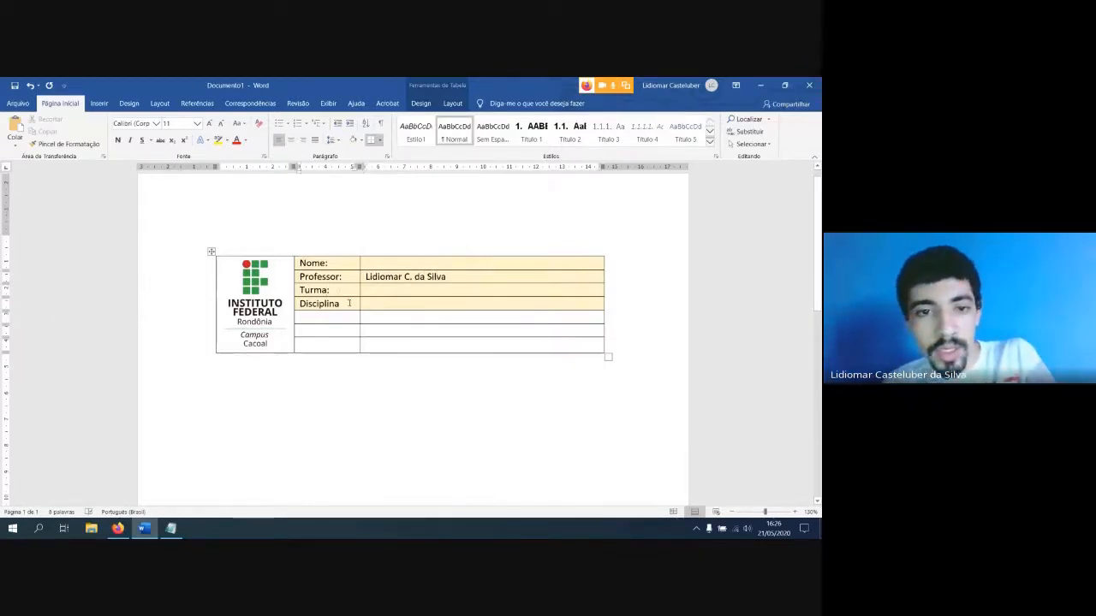
left_click(349, 303)
type(":")
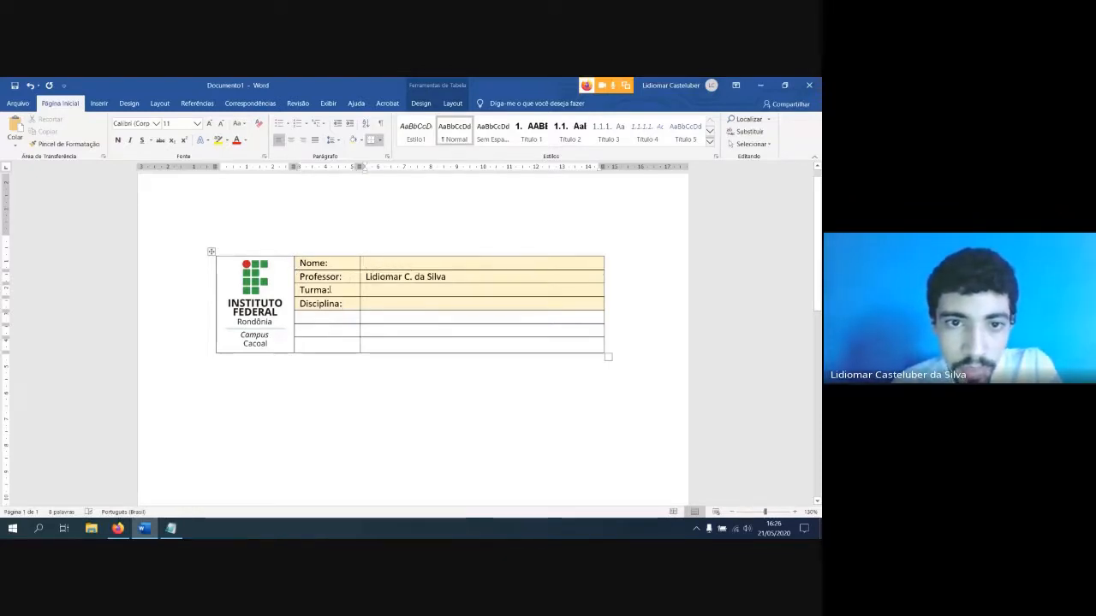
Merge the empty cell beside "Disciplina:" with the one below it, and likewise merge the "Disciplina:" label cell with the cell below
left_click_drag(363, 307, 477, 316)
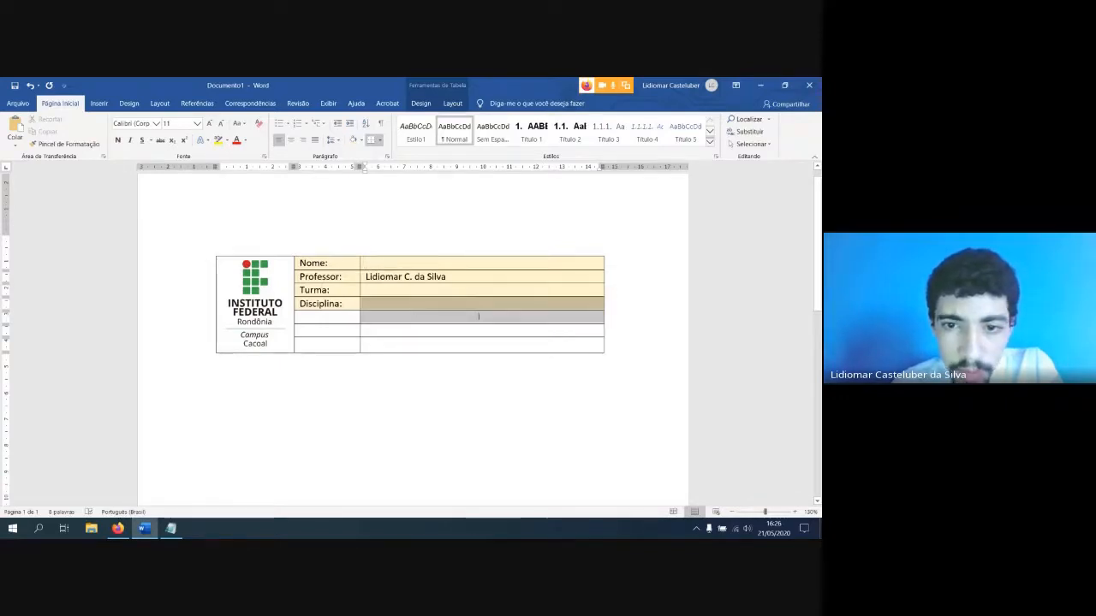
left_click(451, 104)
left_click(420, 104)
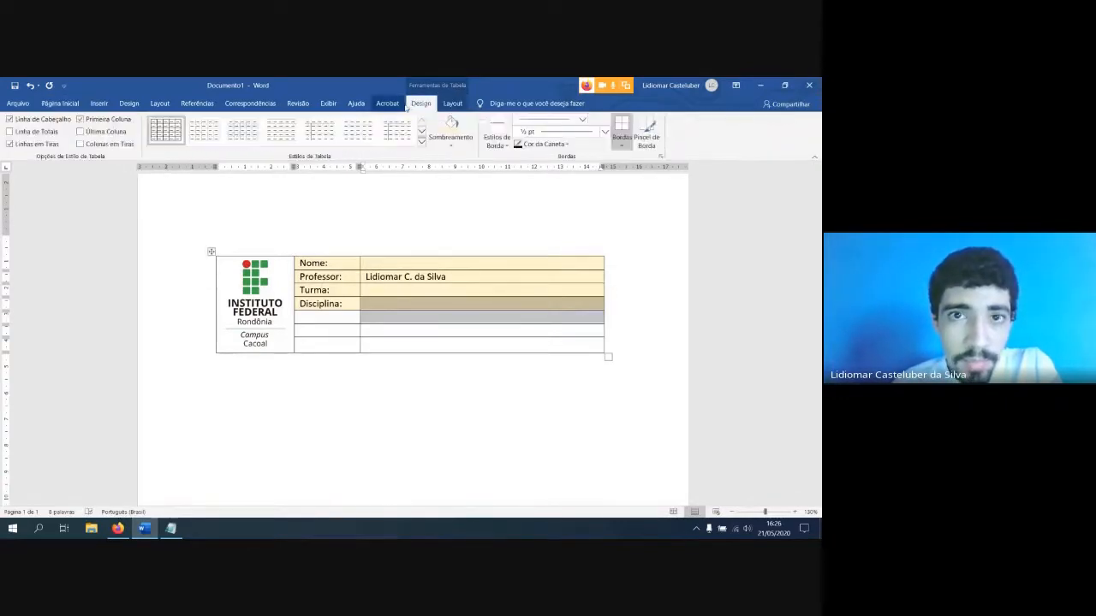
left_click(452, 104)
left_click(301, 130)
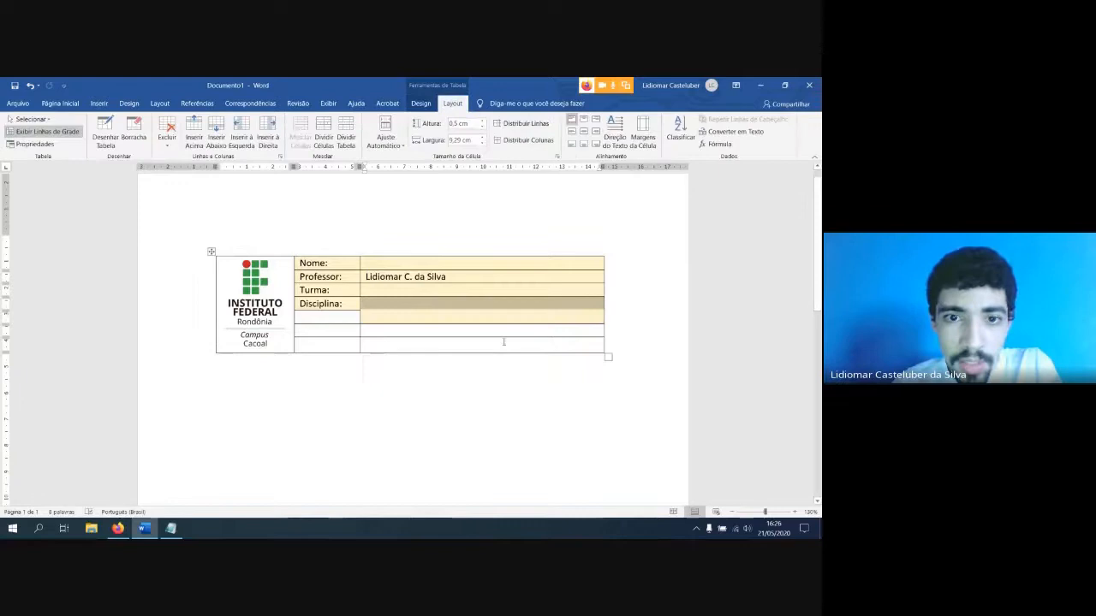
left_click(395, 310)
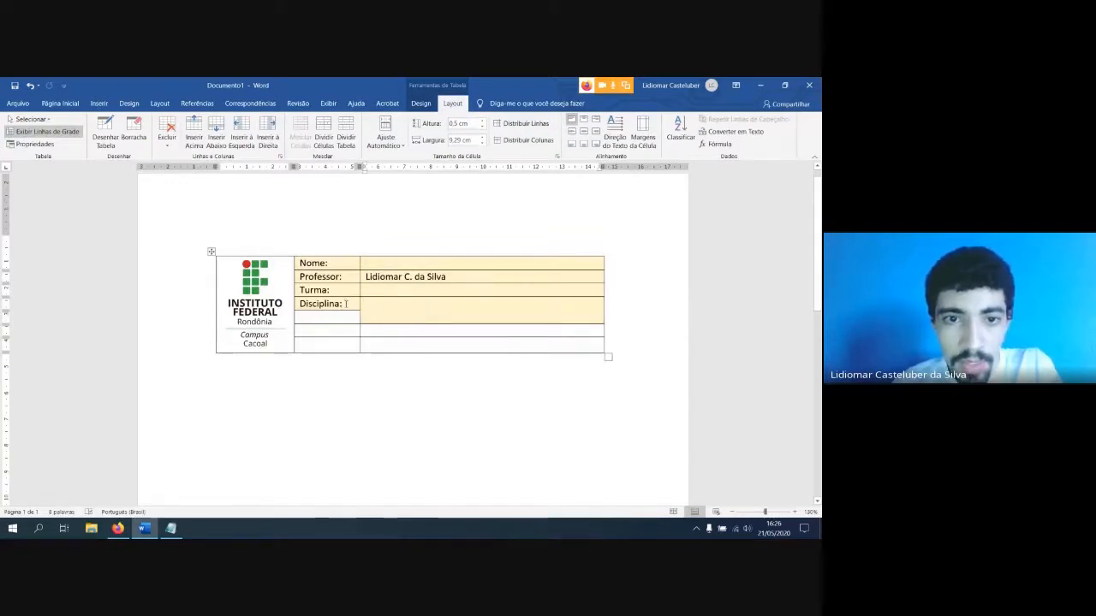
left_click_drag(346, 304, 349, 314)
left_click(301, 132)
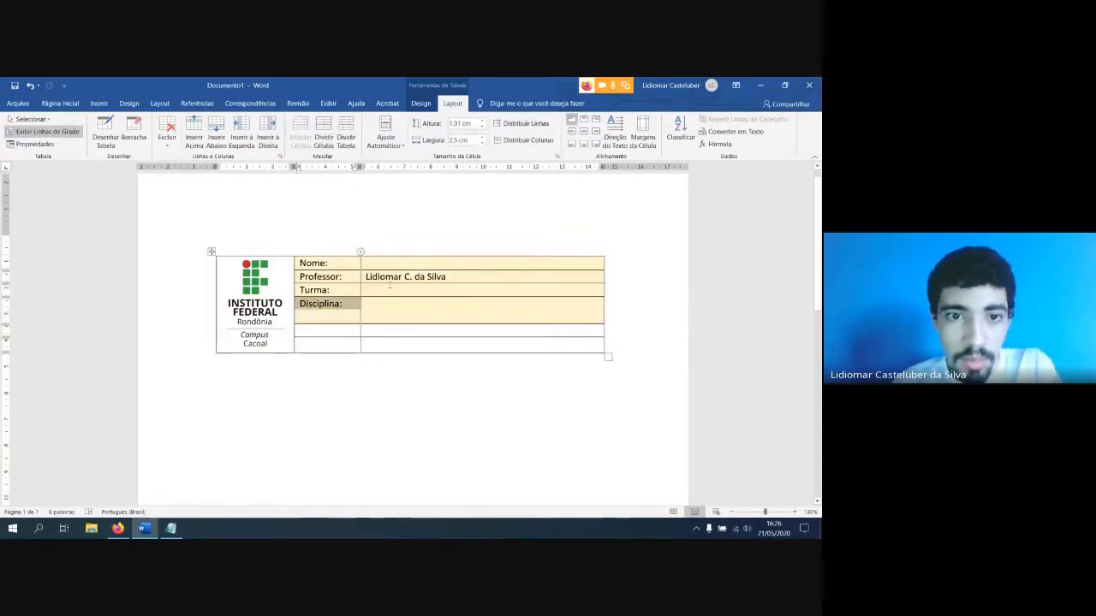
Split the empty cell beside "Disciplina:" into two columns and enter "data" in the second one
left_click(399, 310)
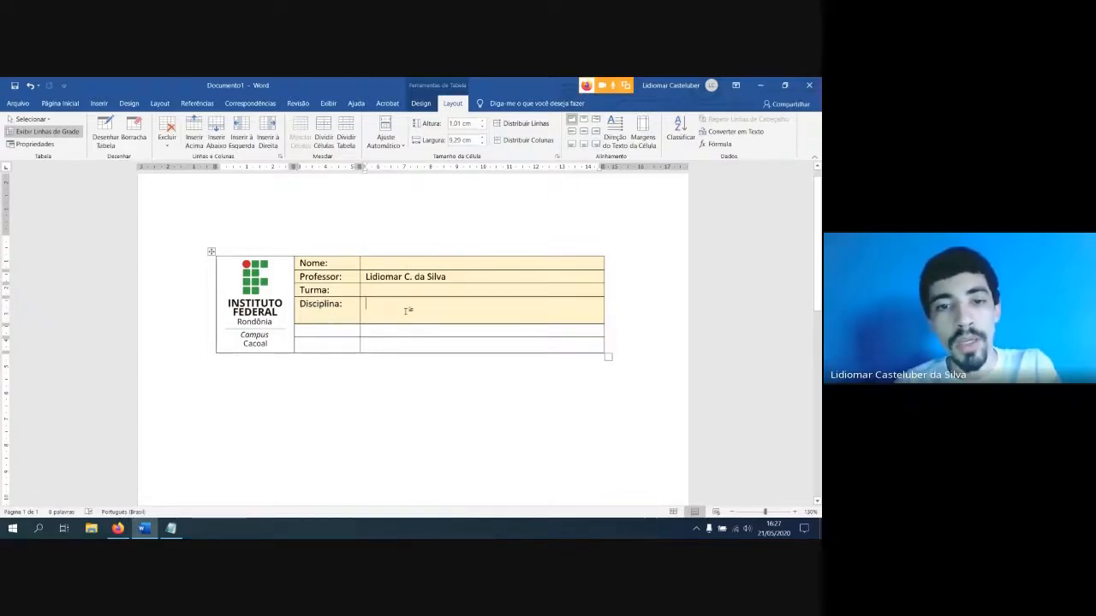
left_click(323, 137)
left_click(508, 326)
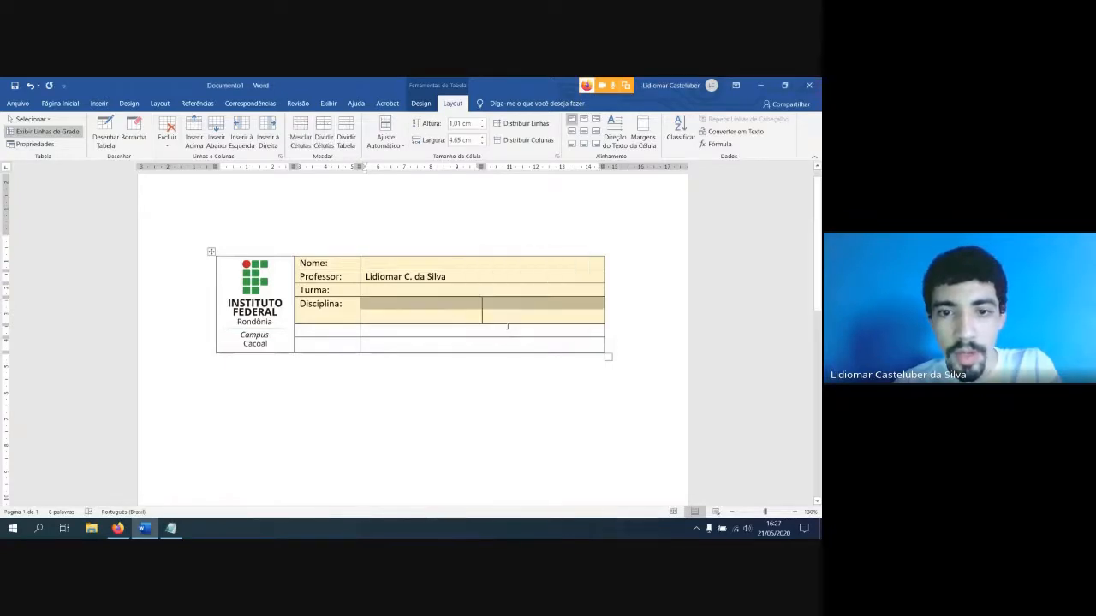
left_click(516, 313)
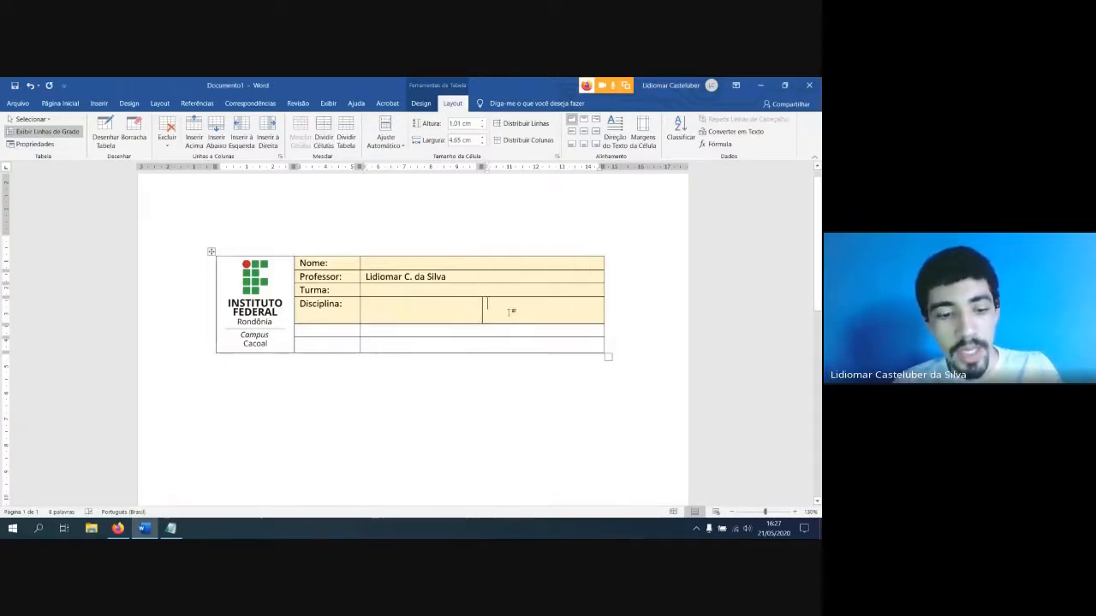
type("data")
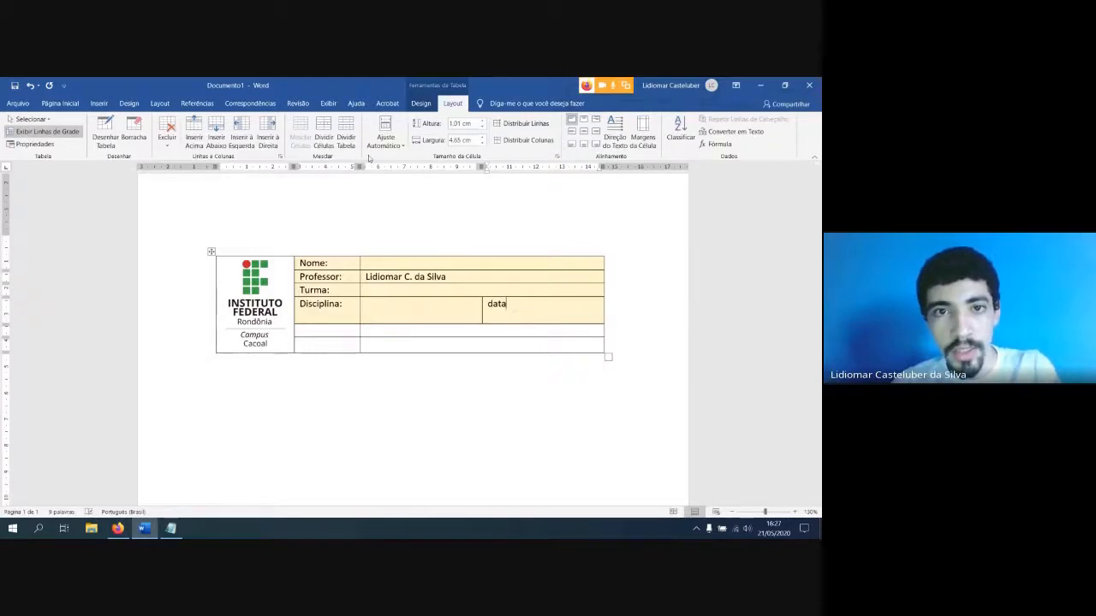
Split the "data" cell into two columns and rewrite its label as "Data:"
left_click(323, 136)
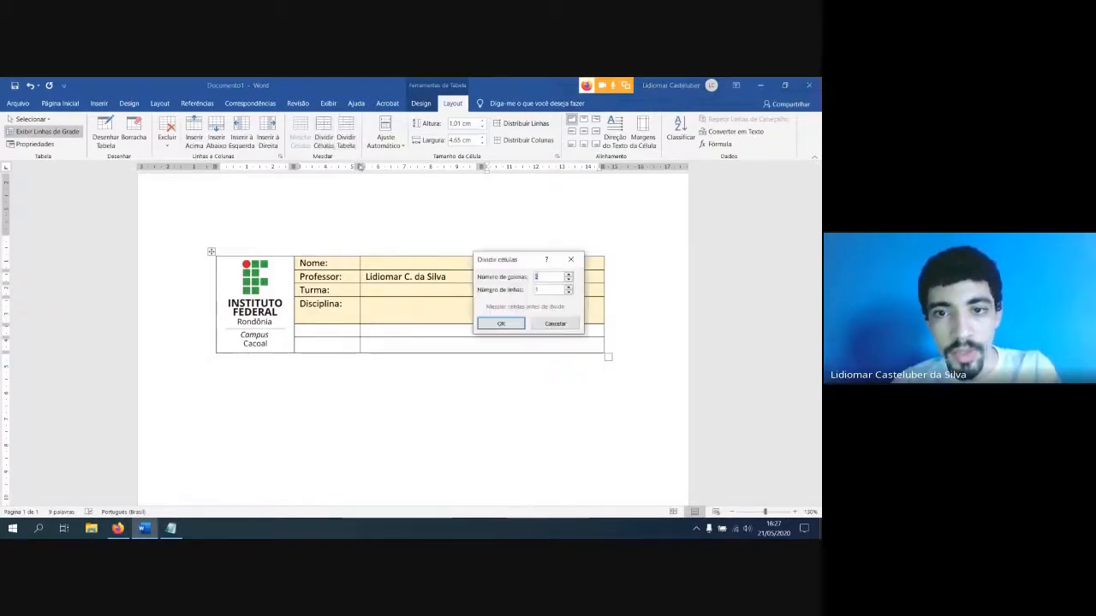
left_click(497, 323)
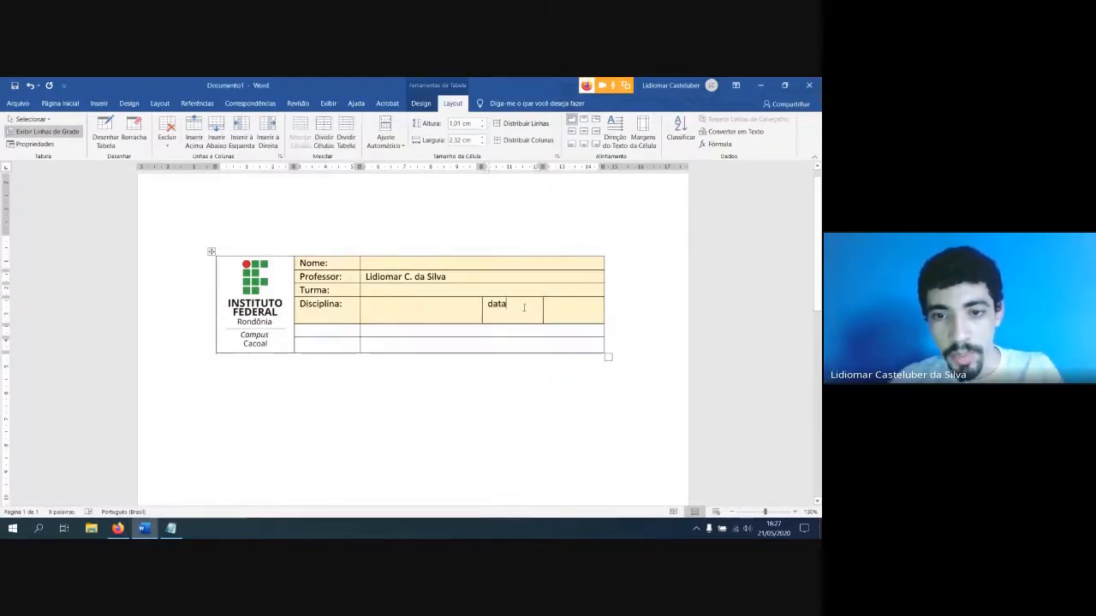
key("BackSpace")
key("BackSpace")
key("BackSpace")
key("BackSpace")
type("Data")
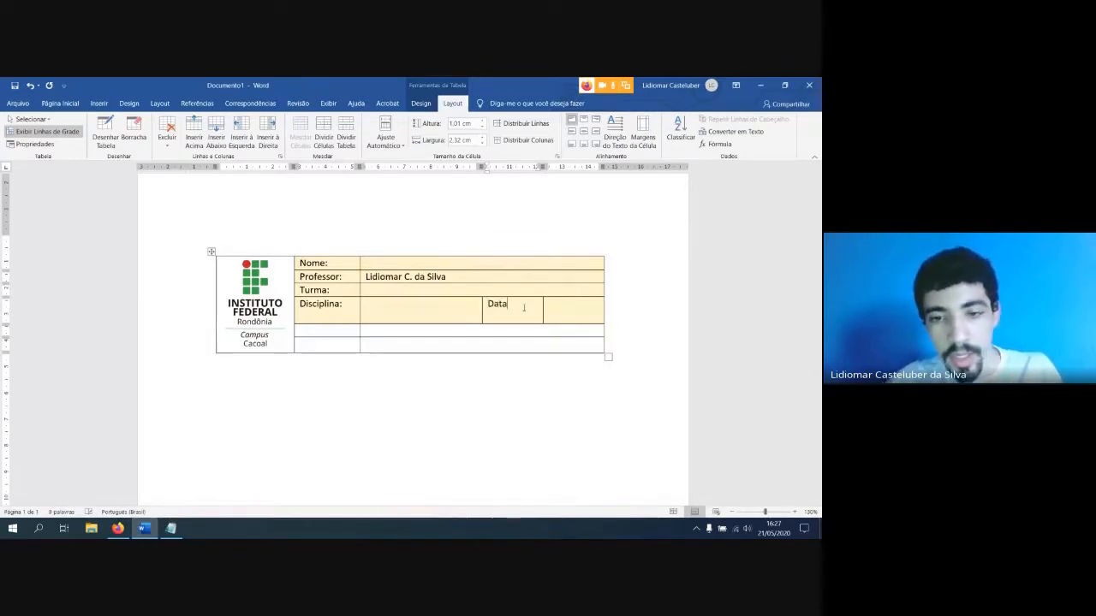
type(":")
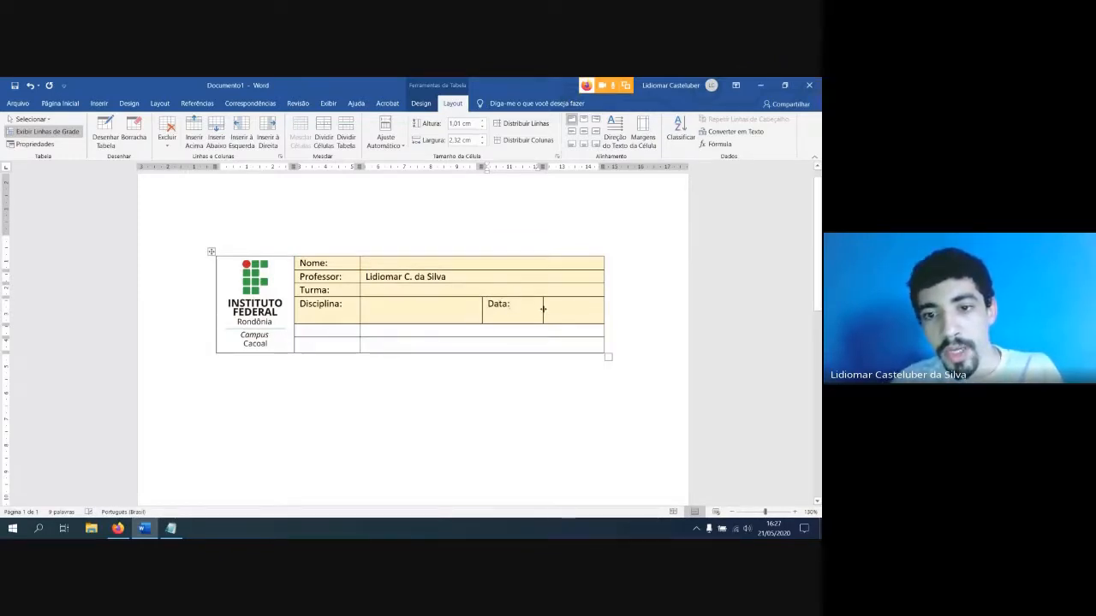
Narrow the "Data:" label cell to just fit its text, widening the empty cell beside it
left_click_drag(543, 309, 513, 311)
left_click(560, 316)
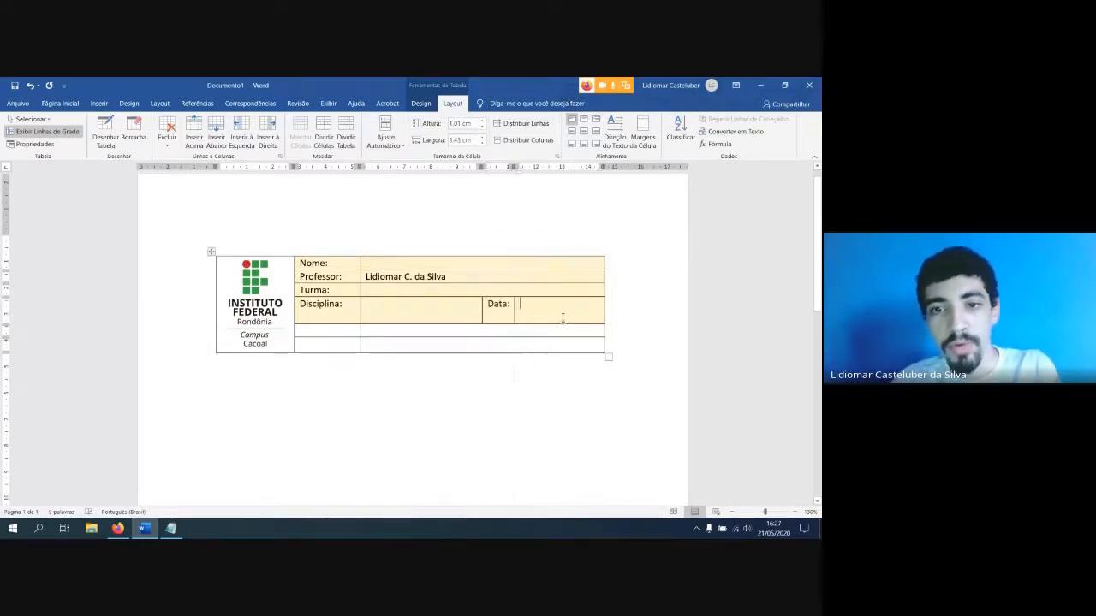
left_click(411, 305)
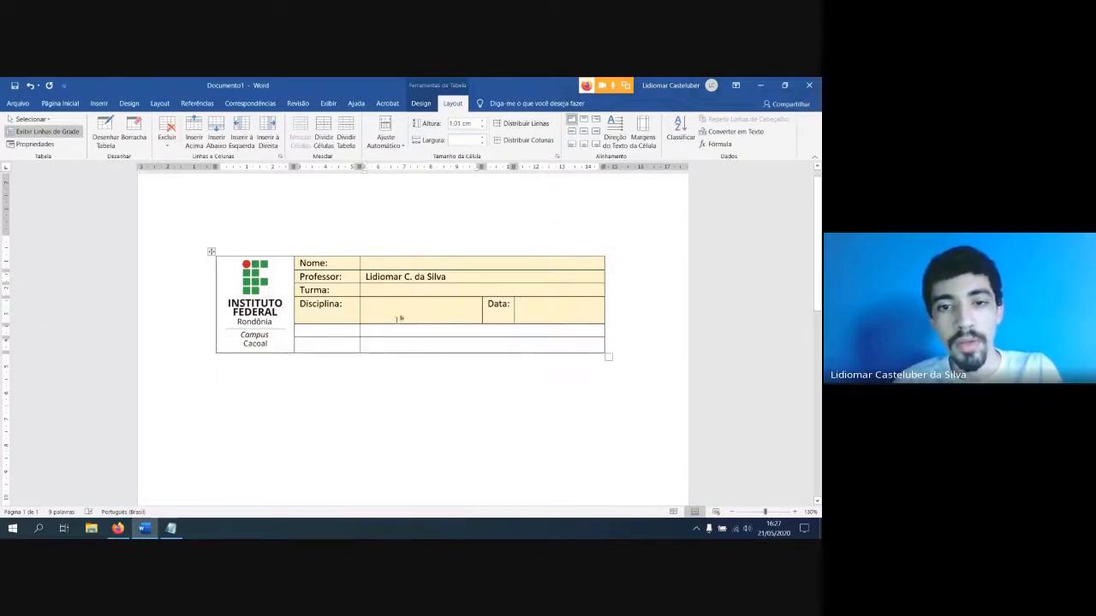
Merge the empty cells of the last two rows beside the logo, and increase the "Disciplina:" row's height to about 1.66 cm
left_click_drag(465, 350, 330, 331)
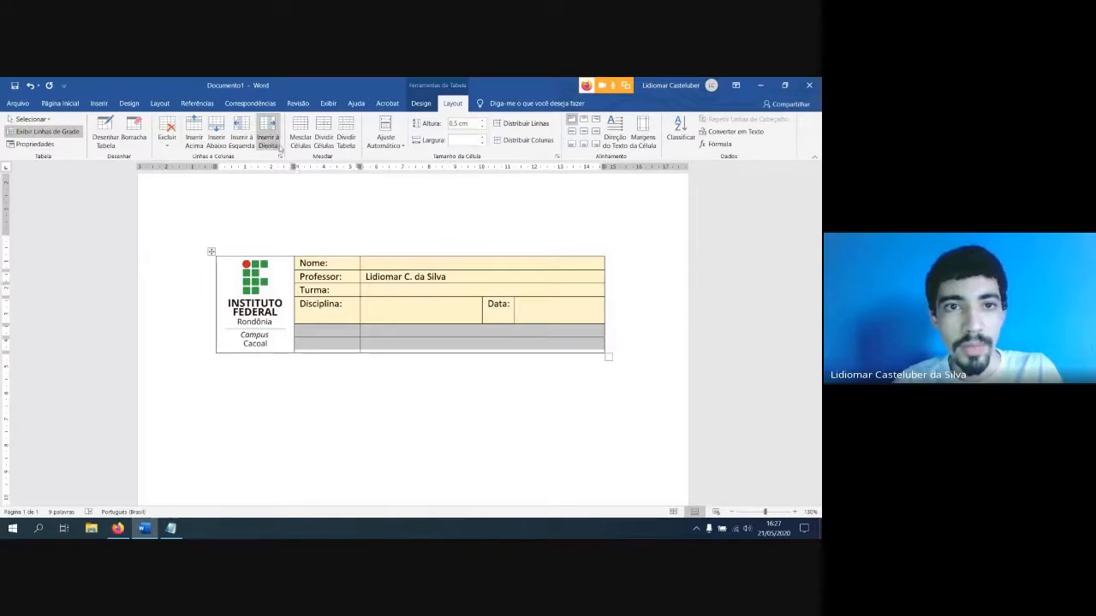
left_click(297, 137)
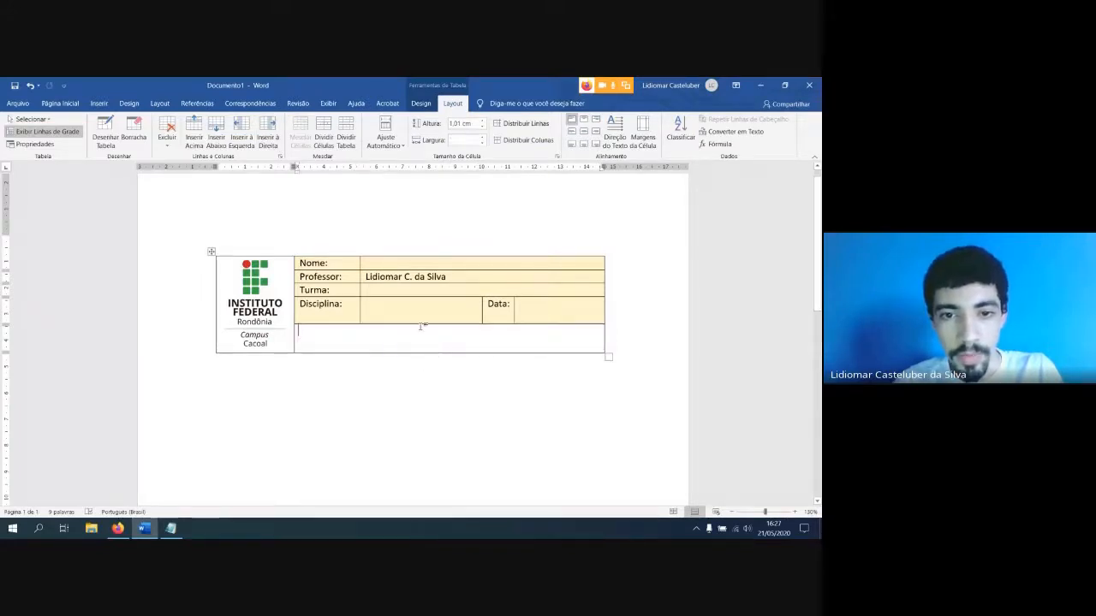
left_click_drag(419, 324, 417, 350)
left_click(285, 354)
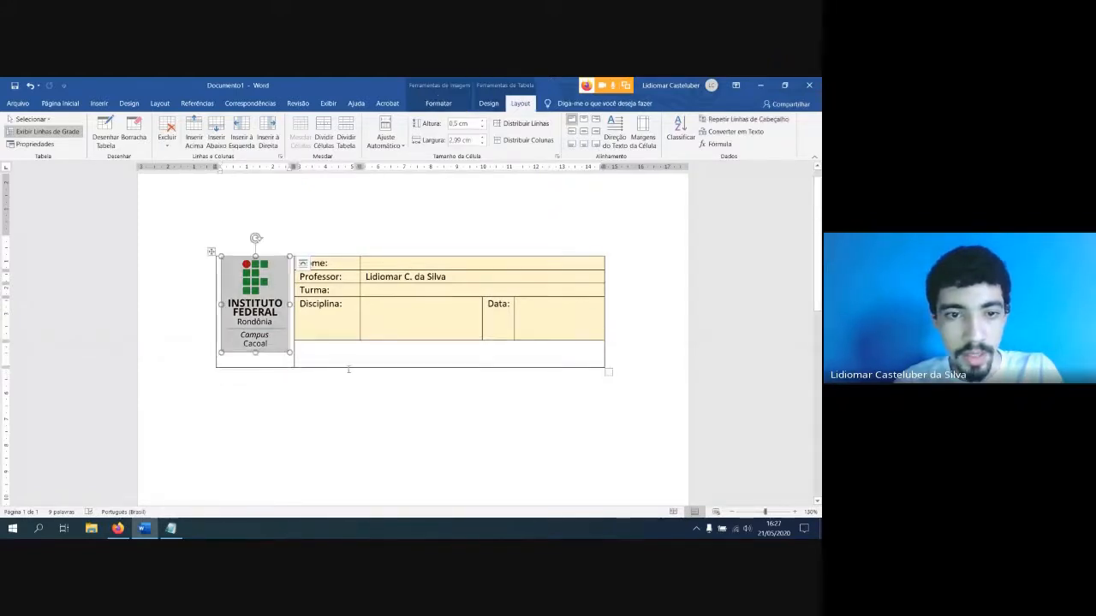
left_click(317, 369)
left_click(289, 360)
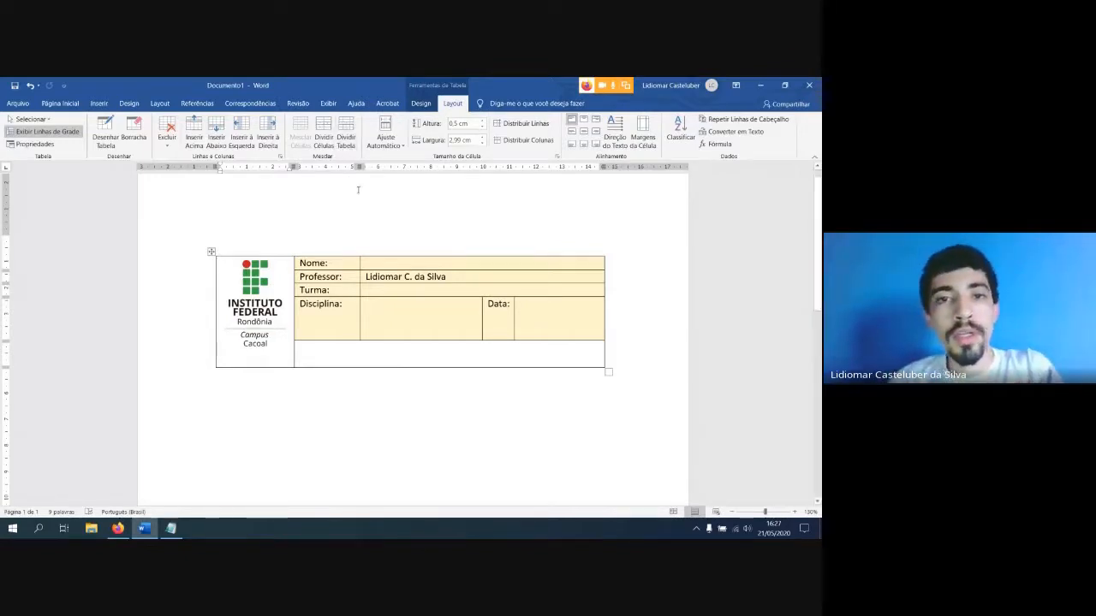
left_click_drag(397, 325, 495, 315)
left_click(398, 326)
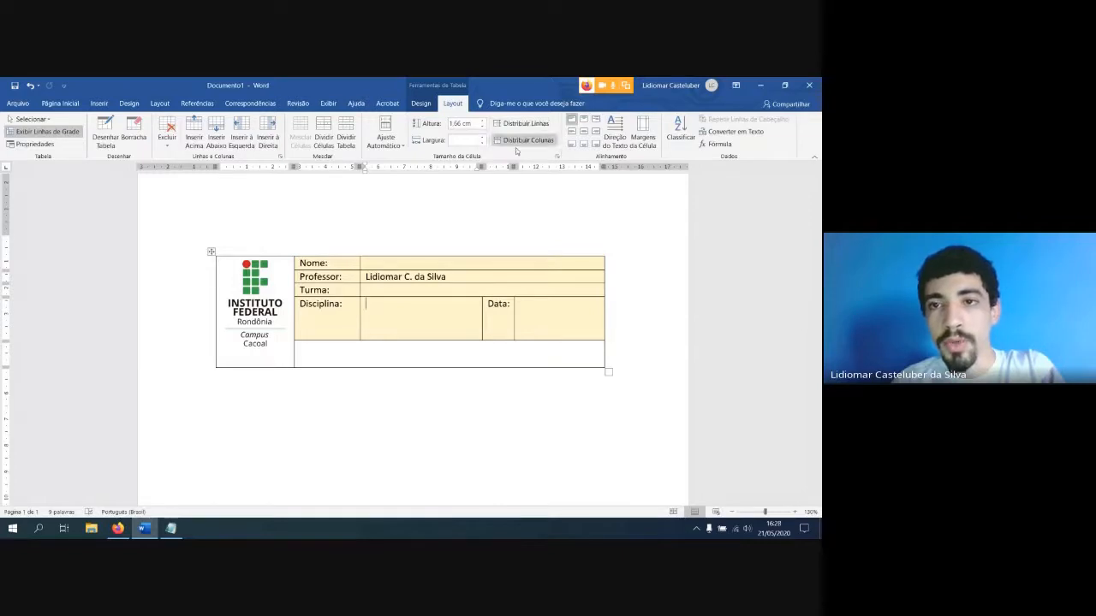
left_click_drag(539, 316, 308, 262)
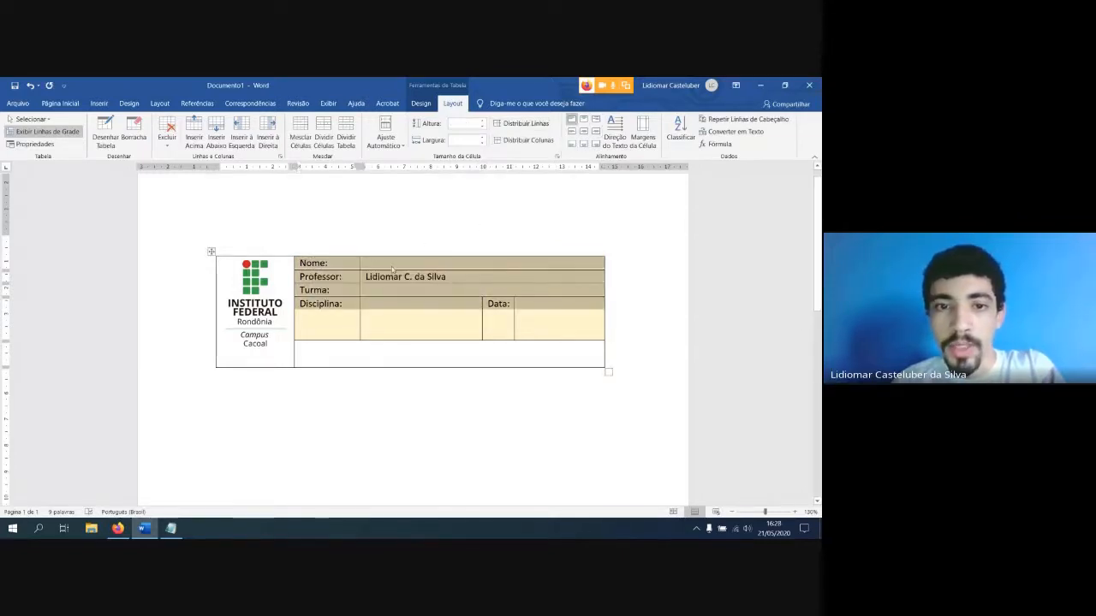
left_click(378, 312)
Try the various cell alignments on the "Disciplina:" label, finishing with it centred horizontally and vertically
left_click_drag(342, 311, 304, 308)
left_click(323, 318)
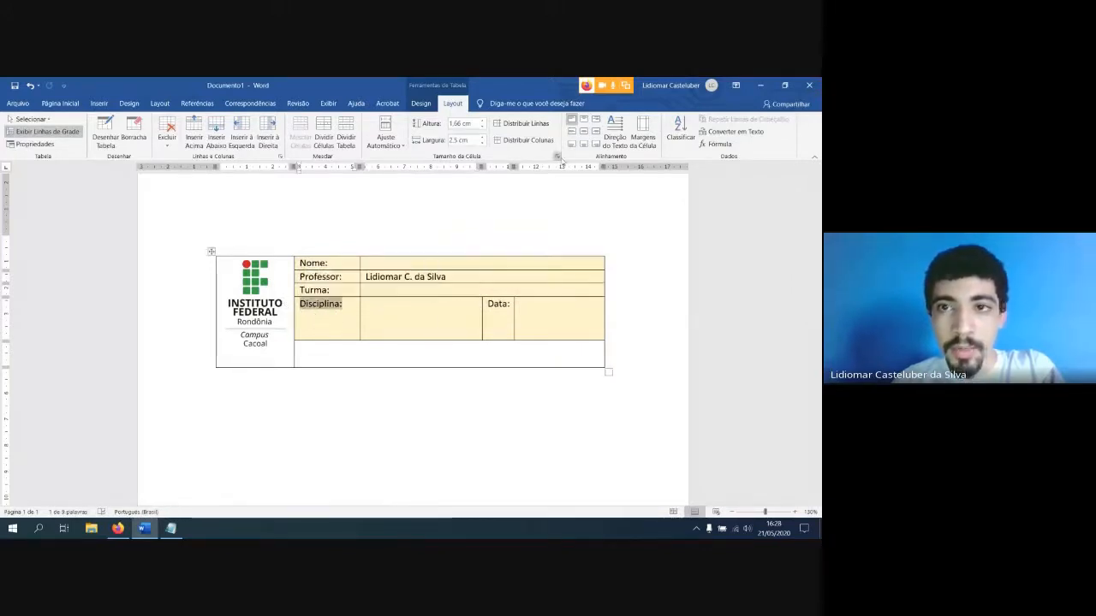
left_click(585, 123)
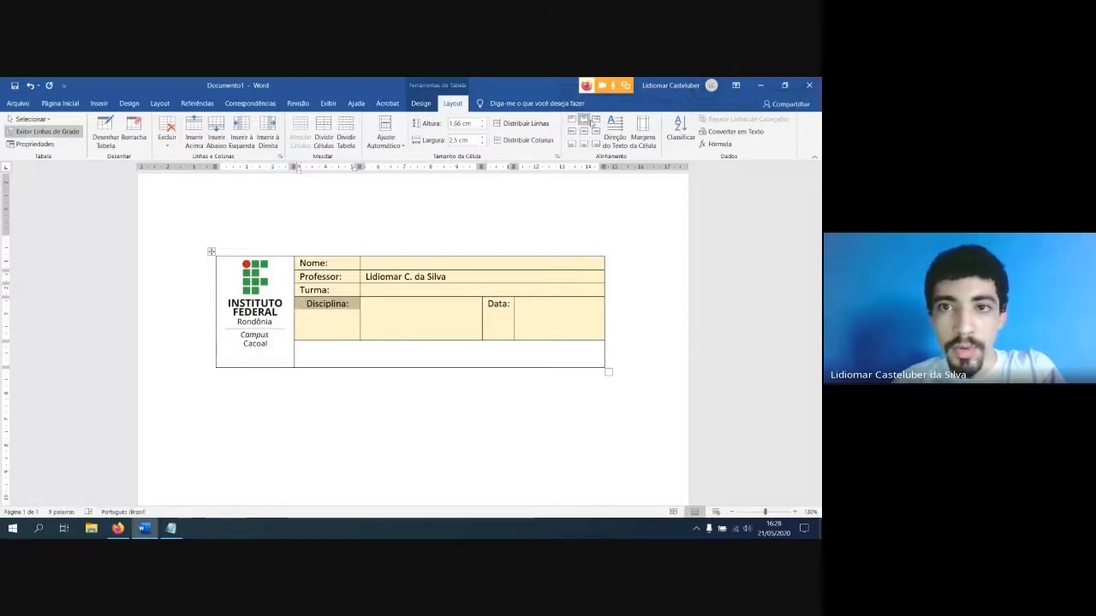
left_click(596, 122)
left_click(572, 132)
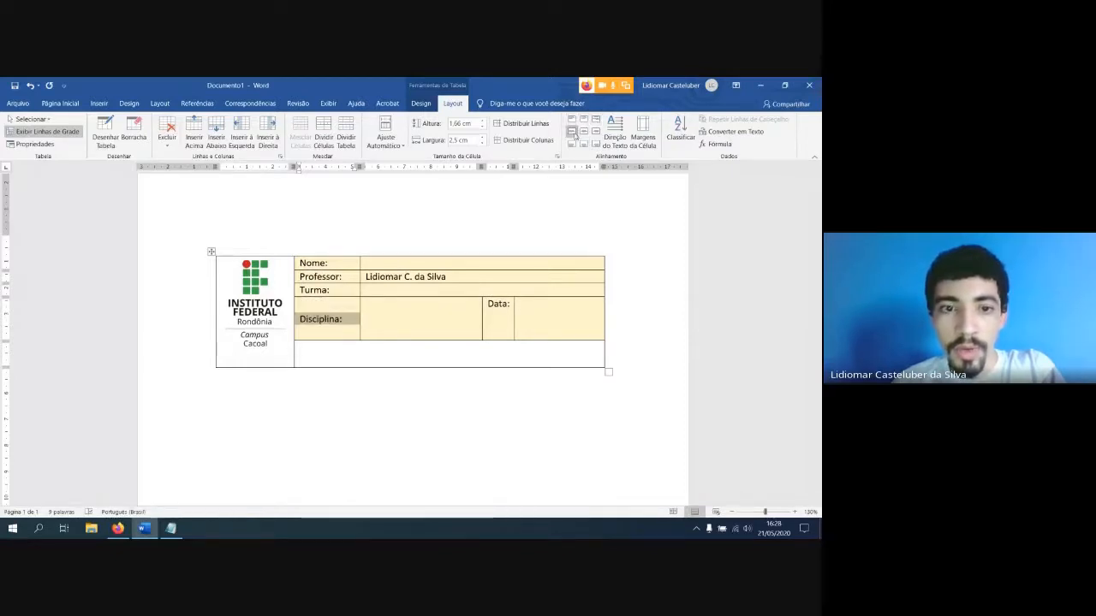
left_click(584, 132)
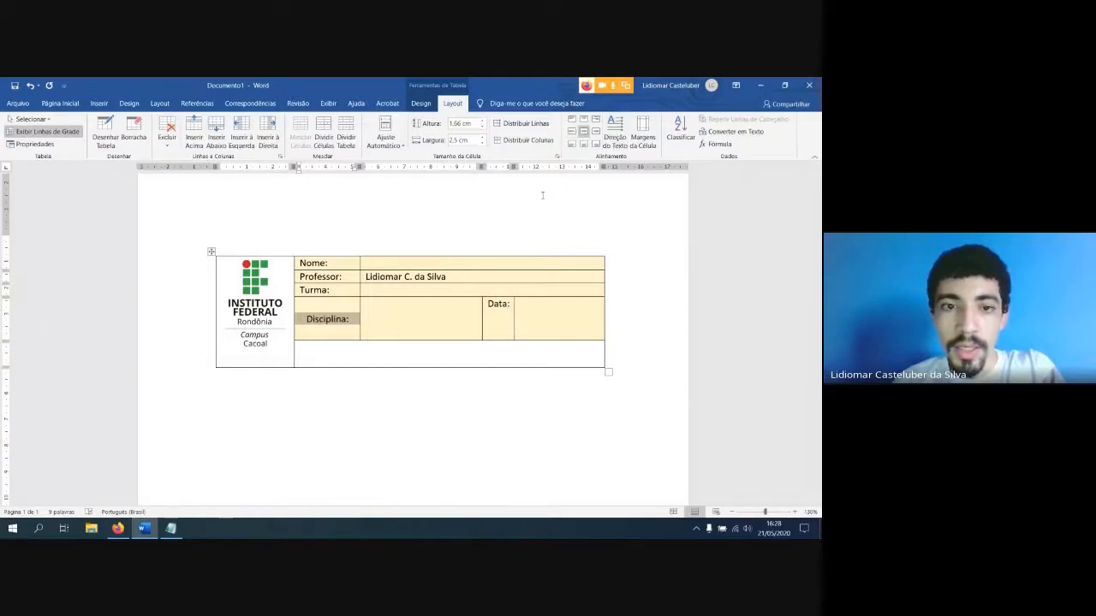
left_click(596, 132)
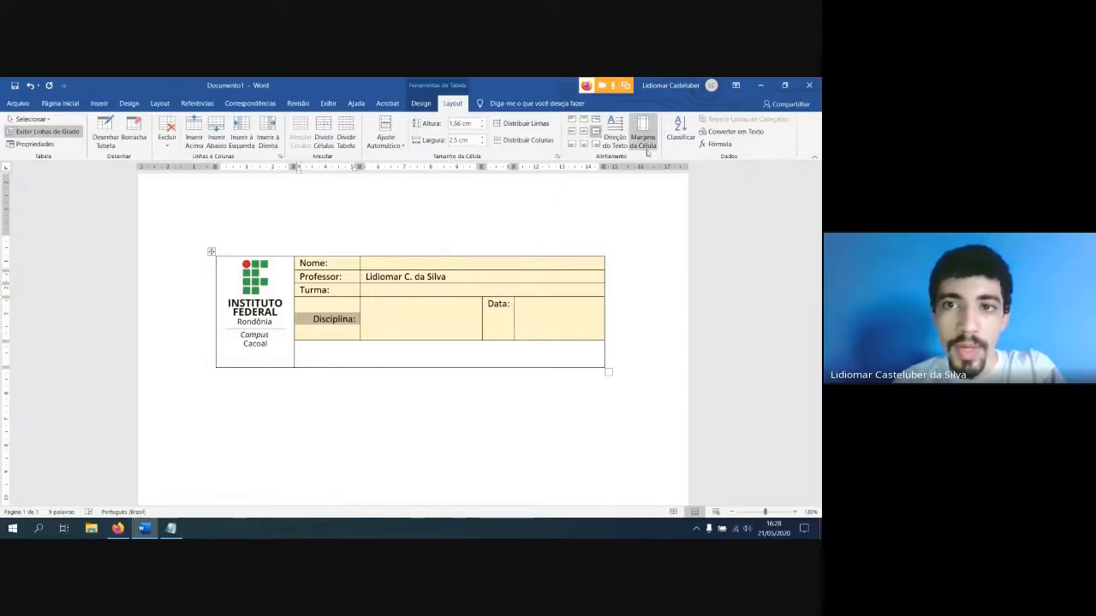
left_click(572, 144)
left_click(584, 144)
left_click(596, 143)
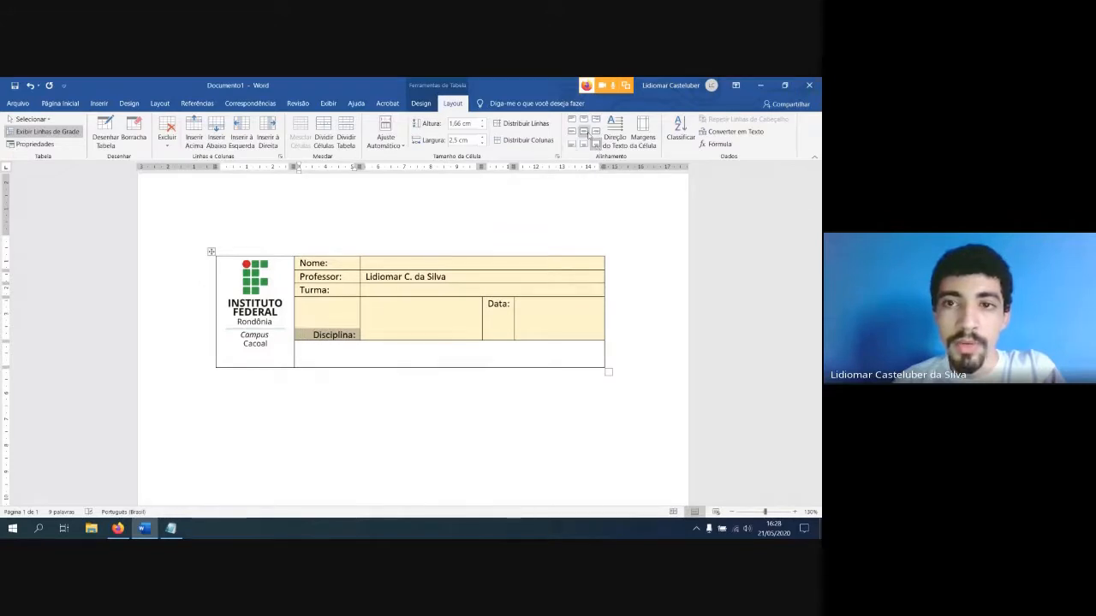
left_click(586, 133)
Centre the text horizontally and vertically in all cells from the "Nome:" row to the "Disciplina:" row
left_click(387, 330)
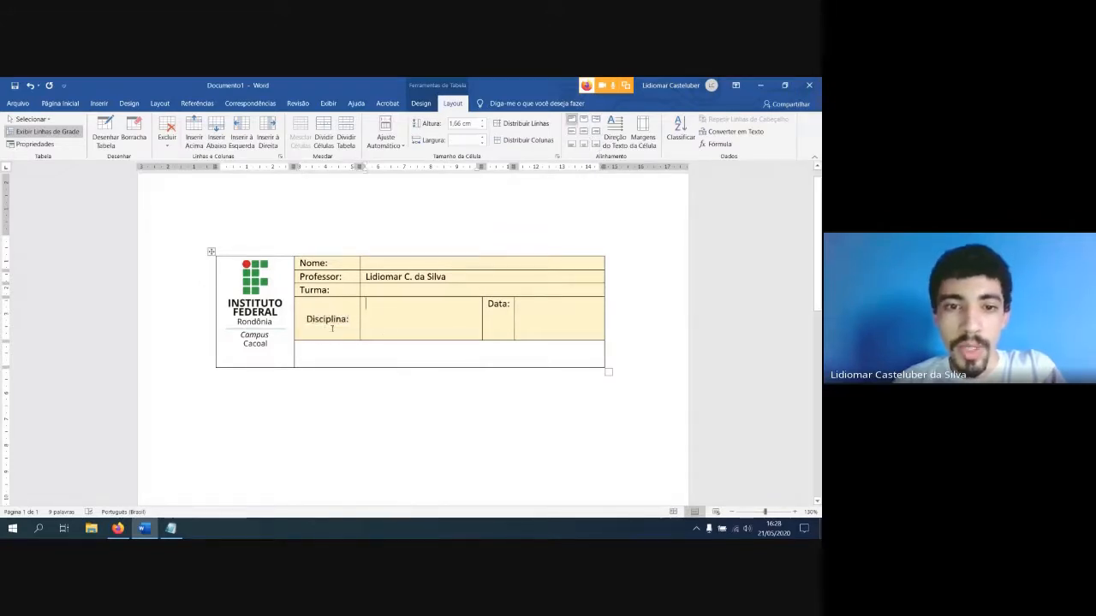
left_click_drag(524, 324, 321, 266)
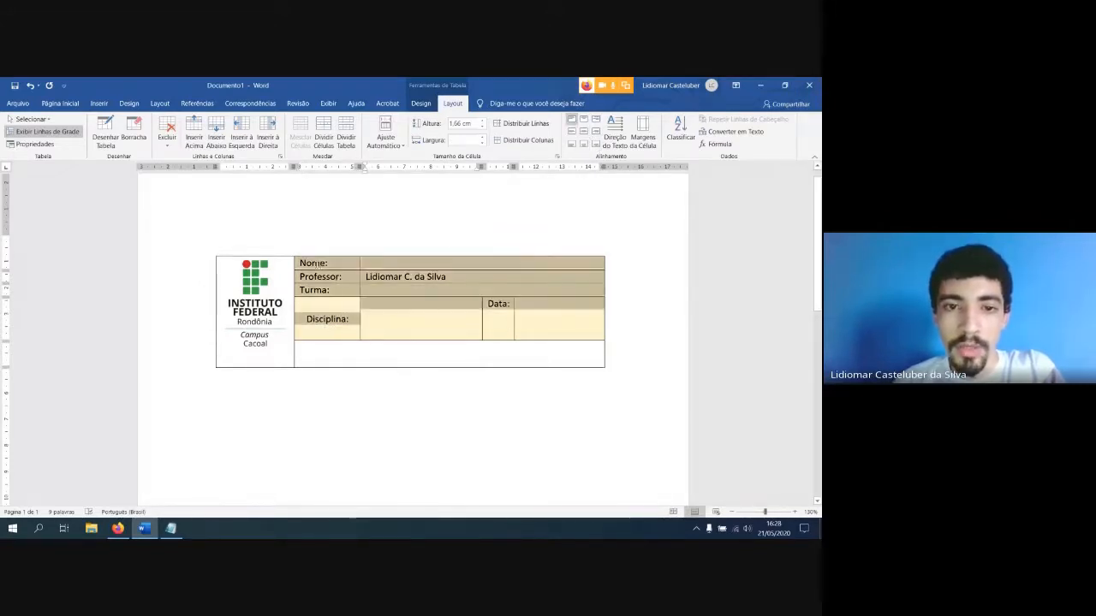
left_click(583, 132)
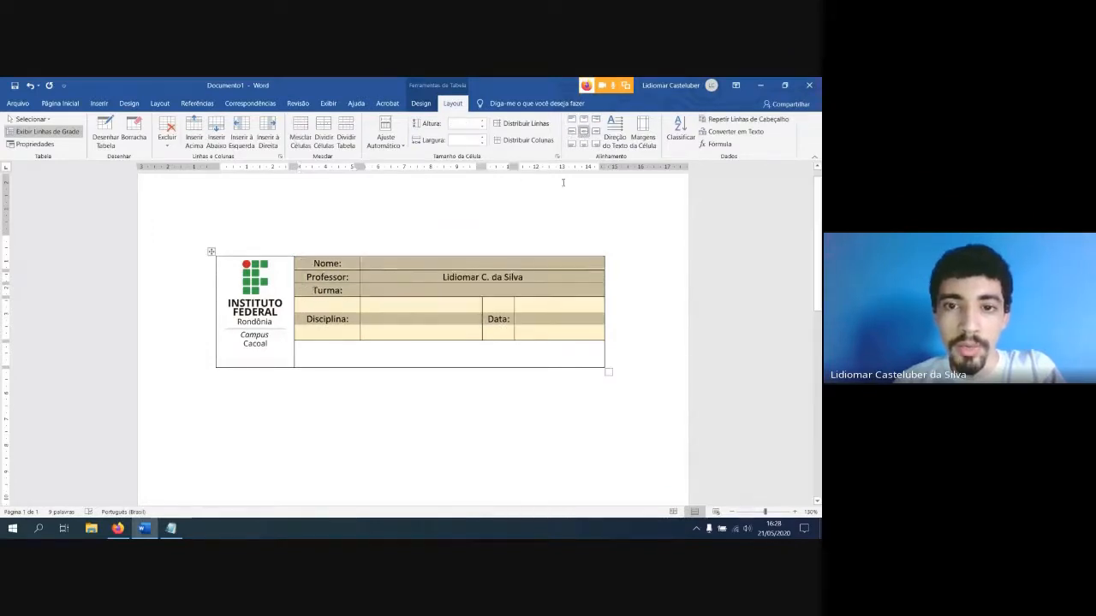
left_click(392, 290)
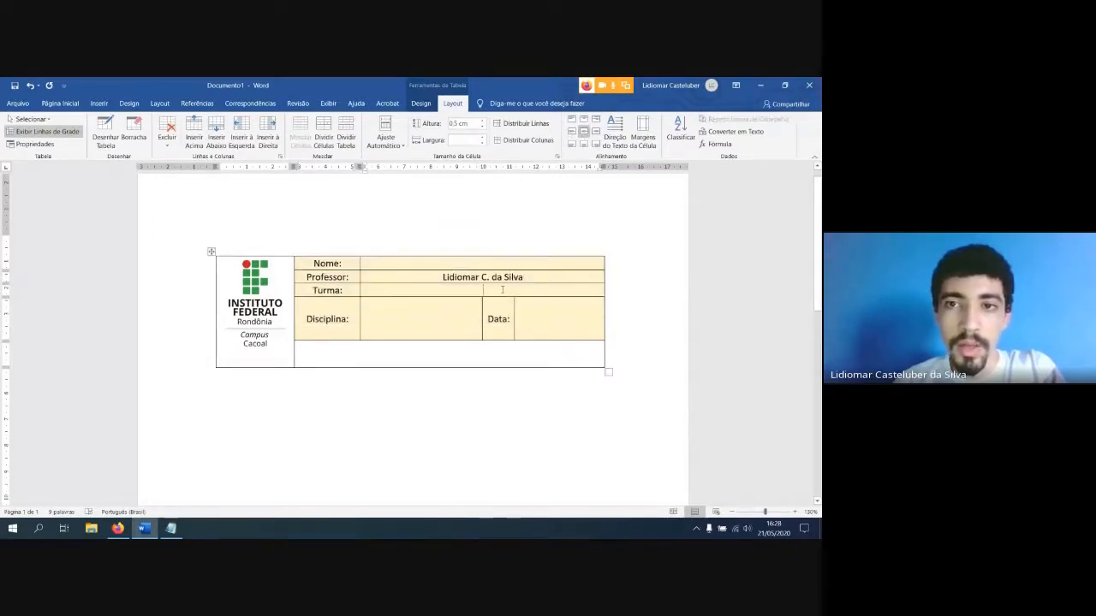
Align the text of the cells in the "Nome:" through "Disciplina:" rows to the top left
left_click_drag(546, 333, 320, 266)
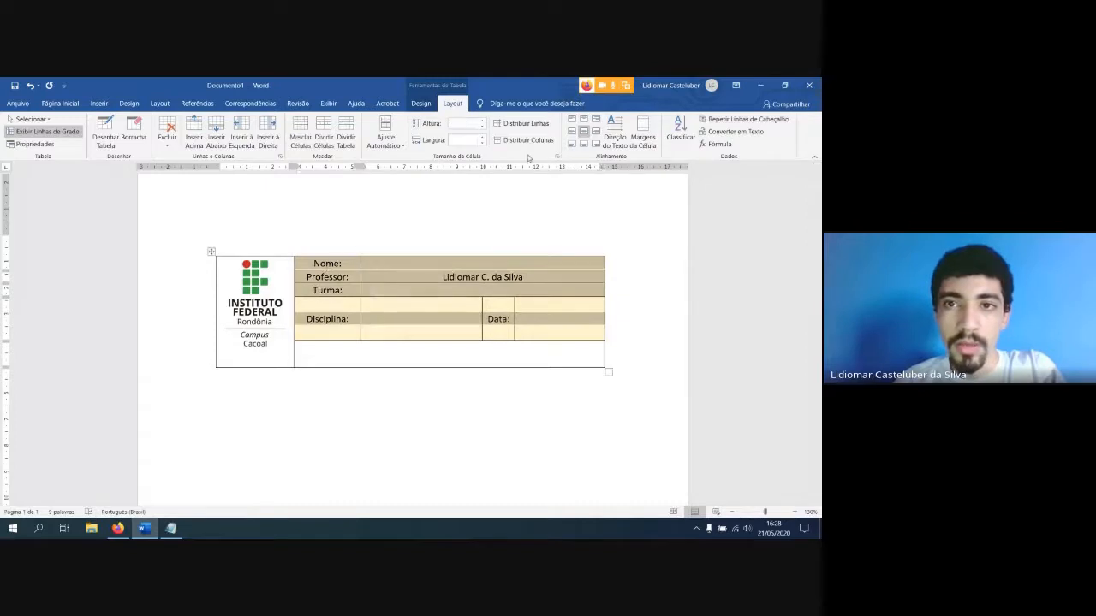
left_click(572, 122)
left_click(406, 292)
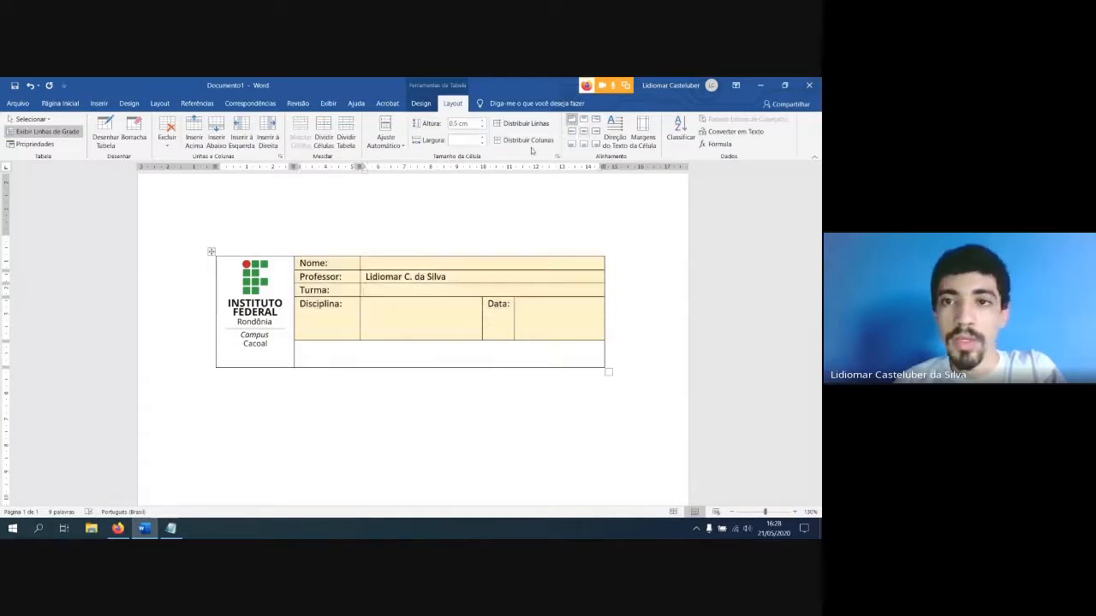
Cycle the text direction of the teacher's name cell through both vertical orientations and back to horizontal
left_click_drag(447, 276, 365, 276)
left_click(616, 137)
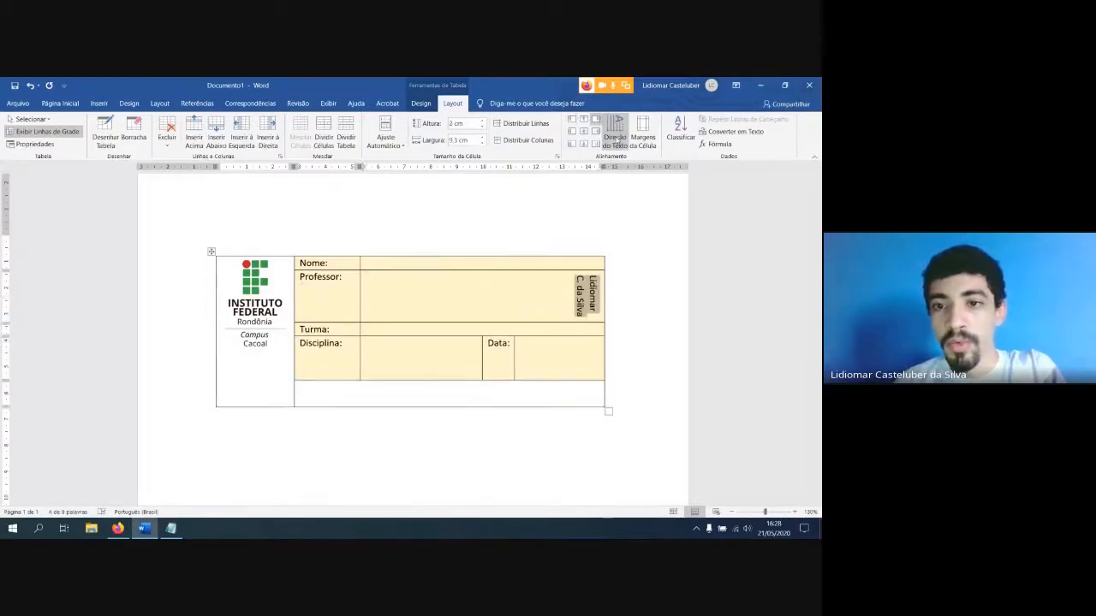
left_click(616, 144)
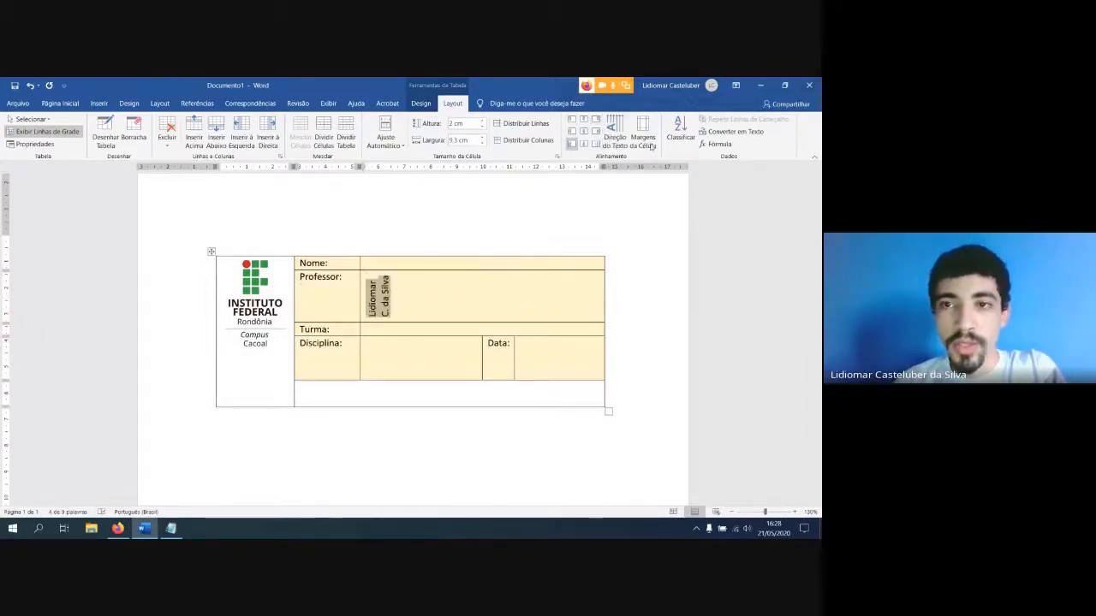
left_click(625, 142)
left_click(357, 294)
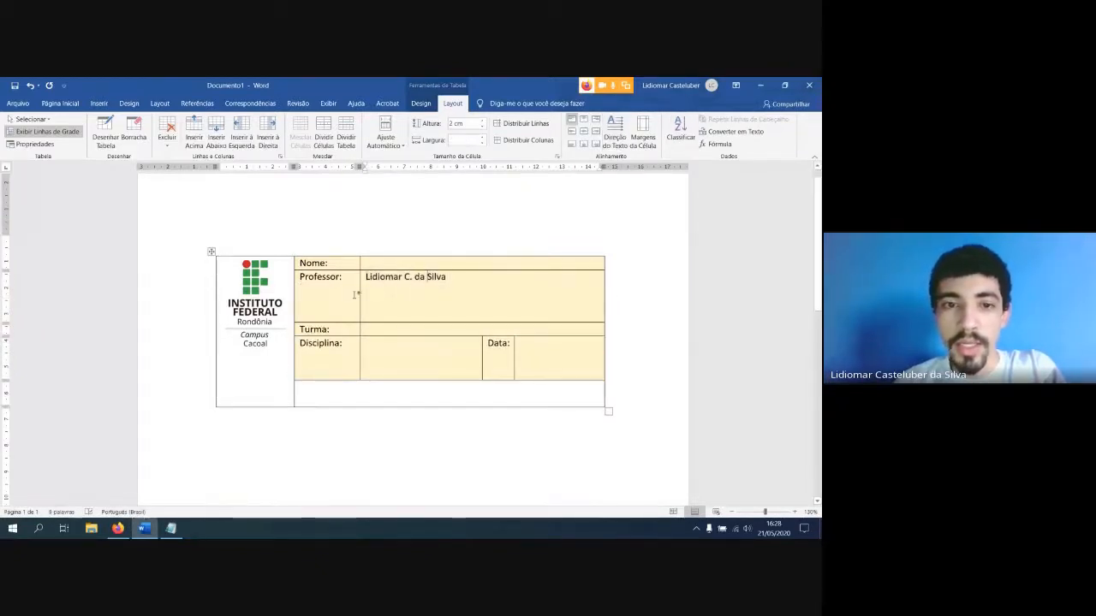
Rotate the "Professor:" label so that it reads vertically from bottom to top
double_click(323, 287)
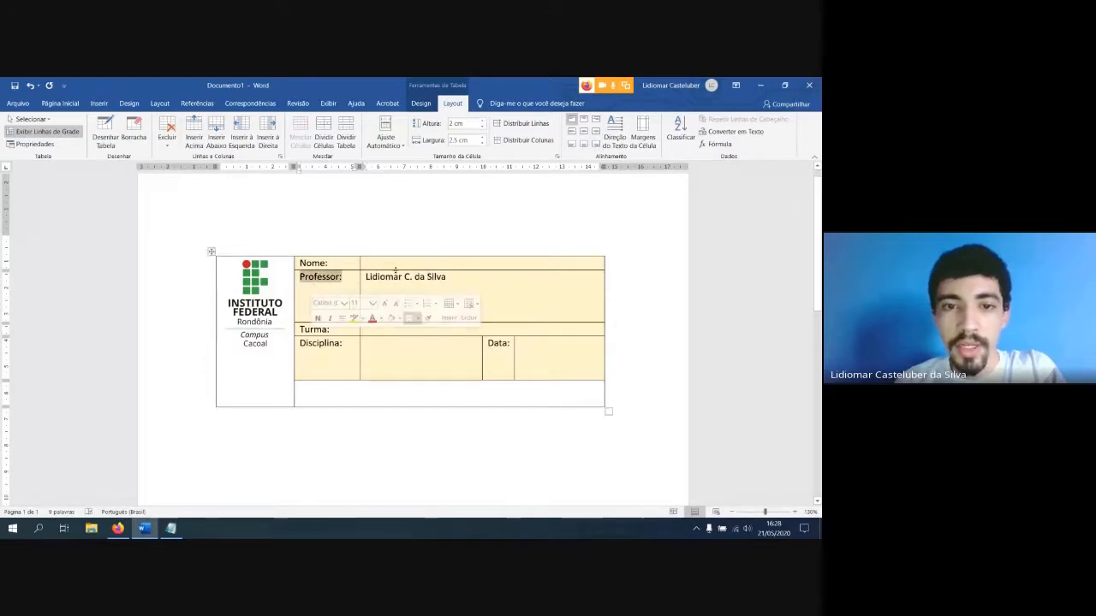
left_click(616, 139)
left_click(616, 140)
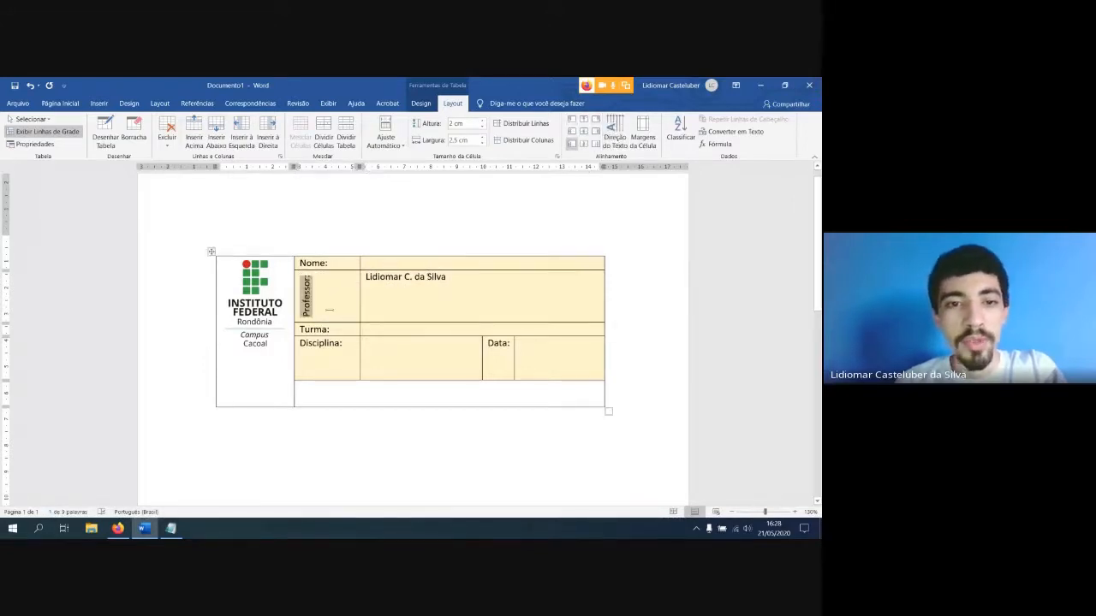
left_click(328, 310)
Set the text direction of all four label cells, "Nome:" to "Disciplina:", to vertical, reading bottom to top
left_click_drag(323, 355, 324, 263)
left_click(616, 139)
left_click(616, 140)
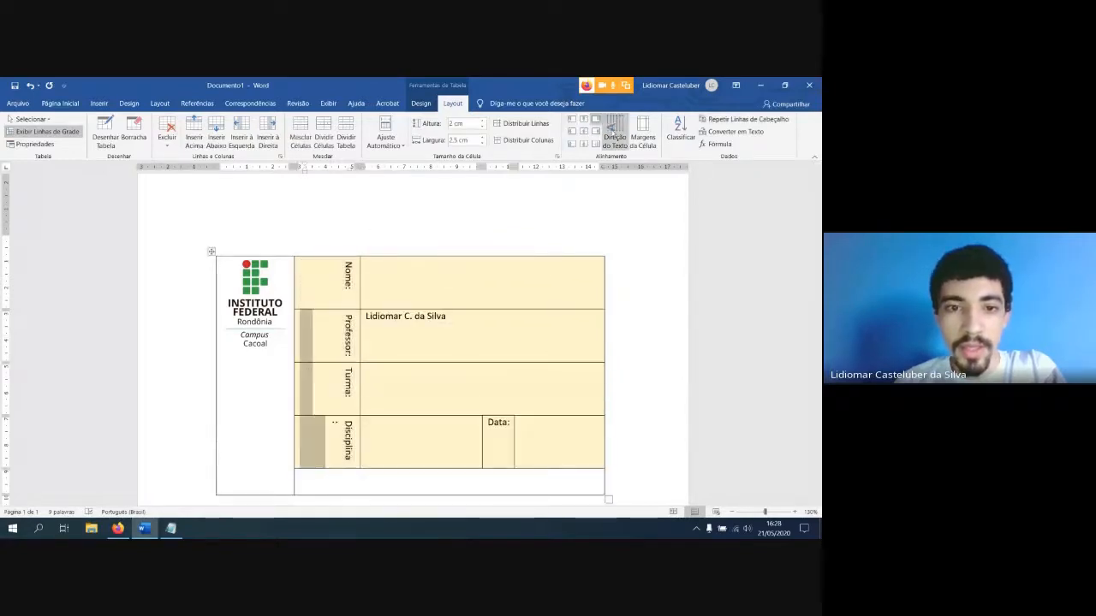
left_click(370, 340)
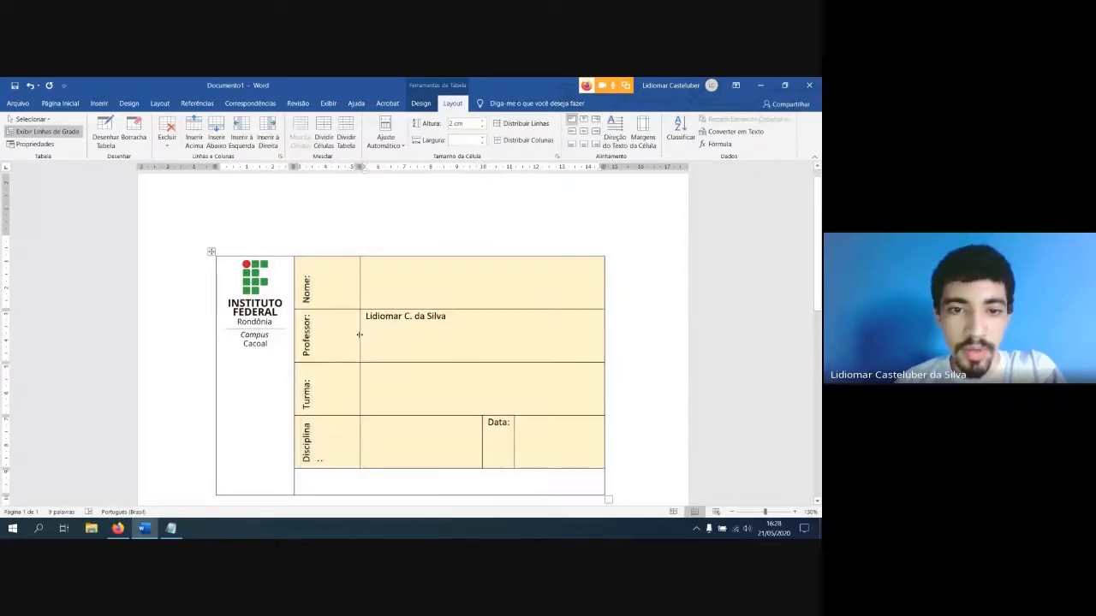
Narrow the column of vertical labels, "Nome:" to "Disciplina:", to about 1 cm wide
left_click_drag(360, 334, 320, 334)
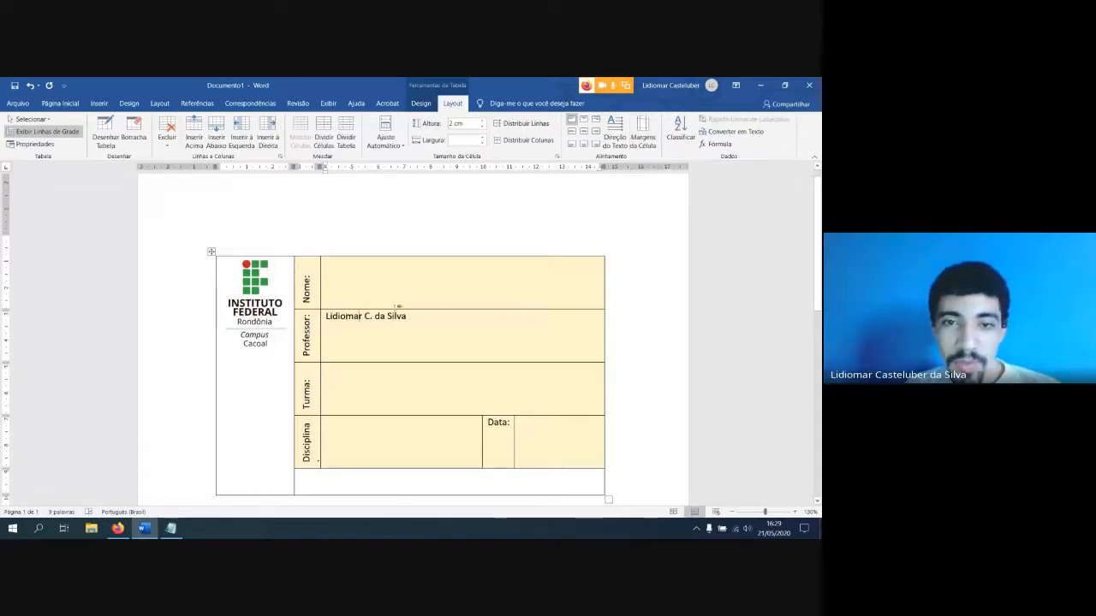
Set the table's default top cell margin to 2 cm, and undo the change
left_click(656, 135)
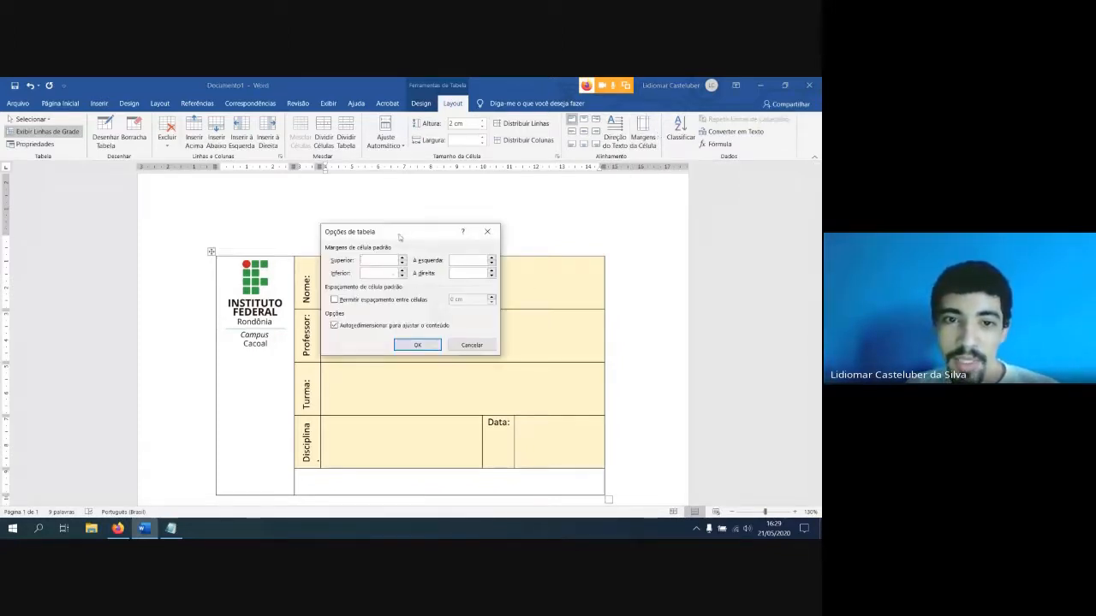
left_click_drag(399, 237, 527, 240)
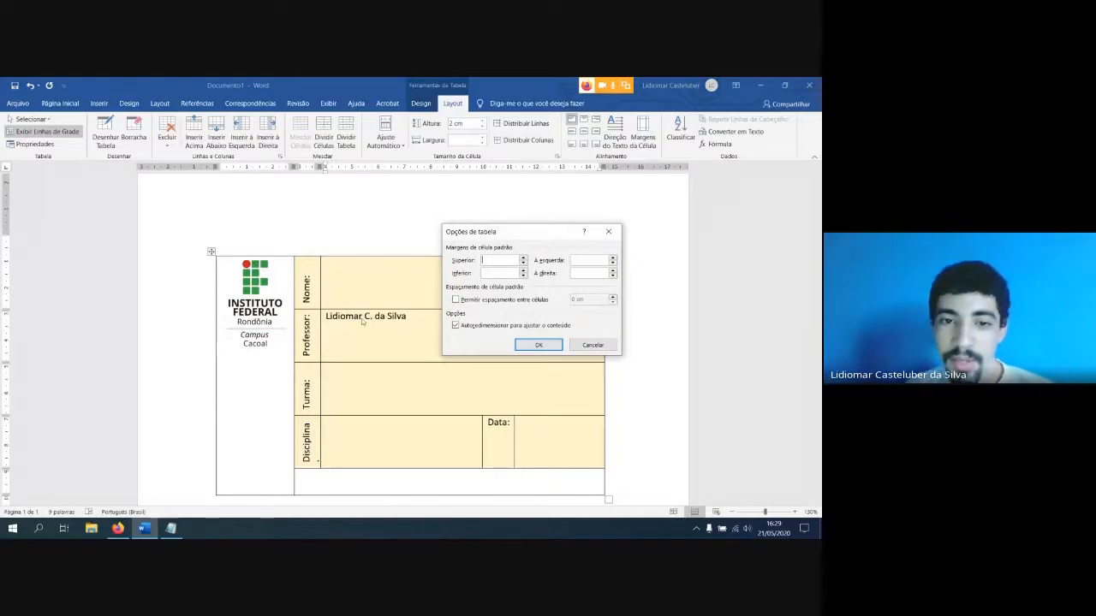
left_click_drag(496, 232, 564, 226)
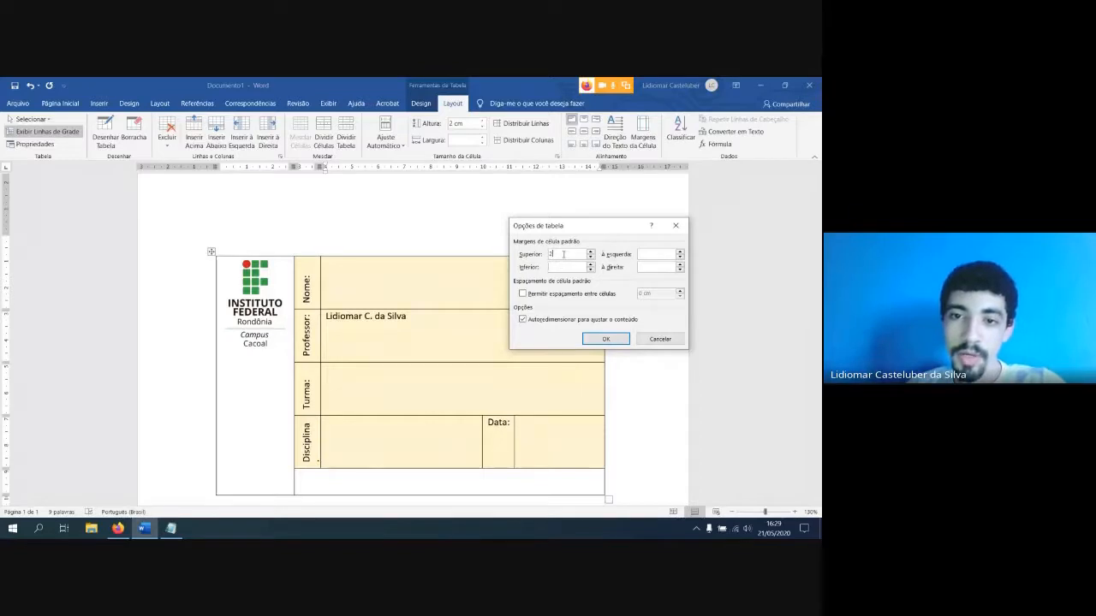
left_click(606, 339)
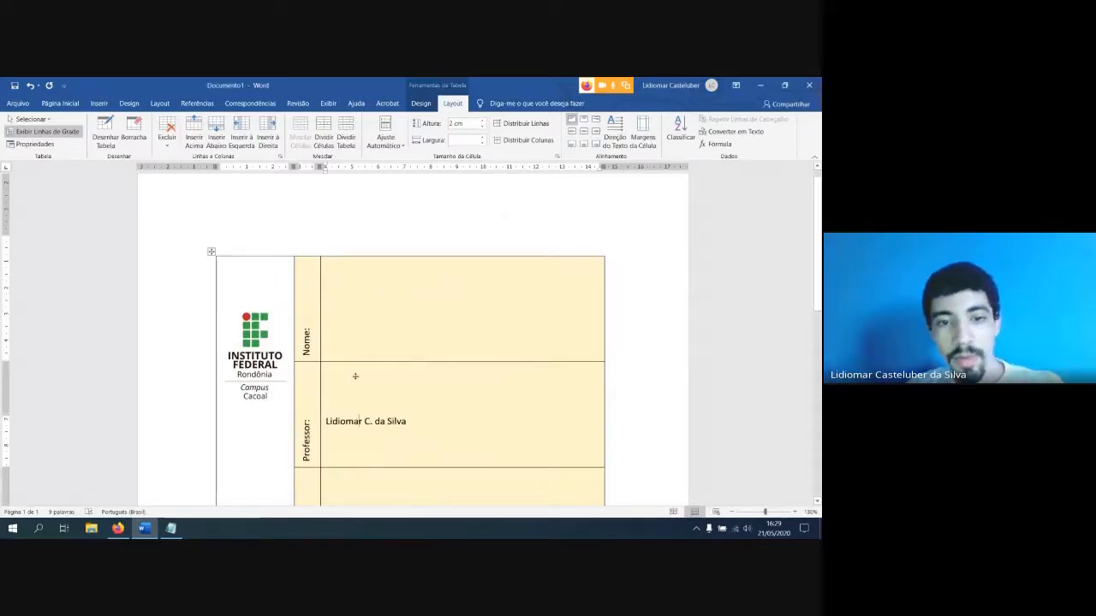
key("ctrl+z")
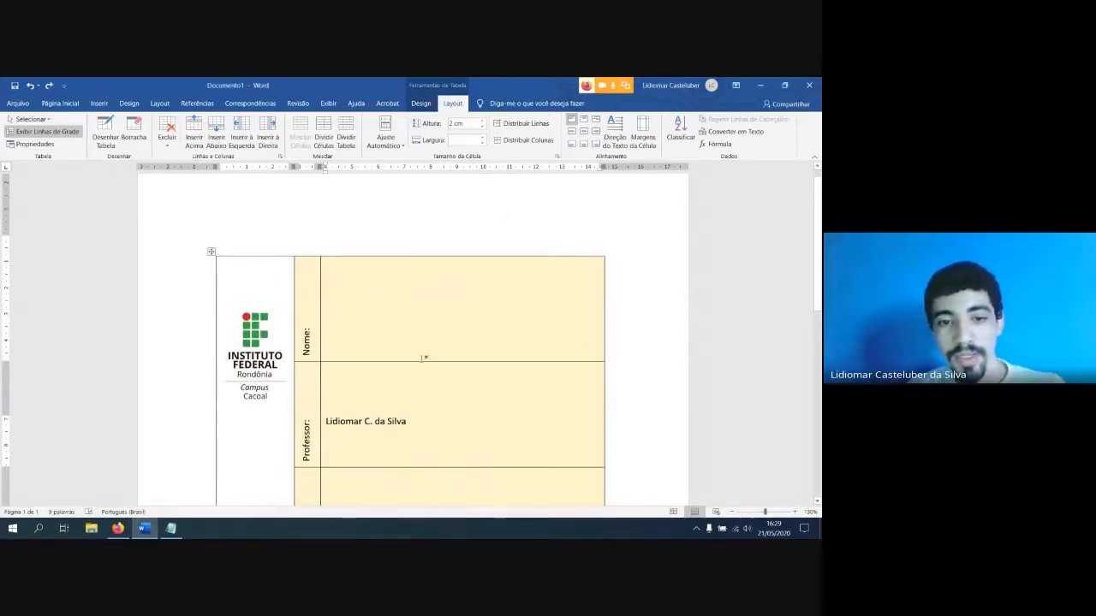
Set the table's default top cell margin to 1 cm and check the text position in the name cells
left_click(646, 141)
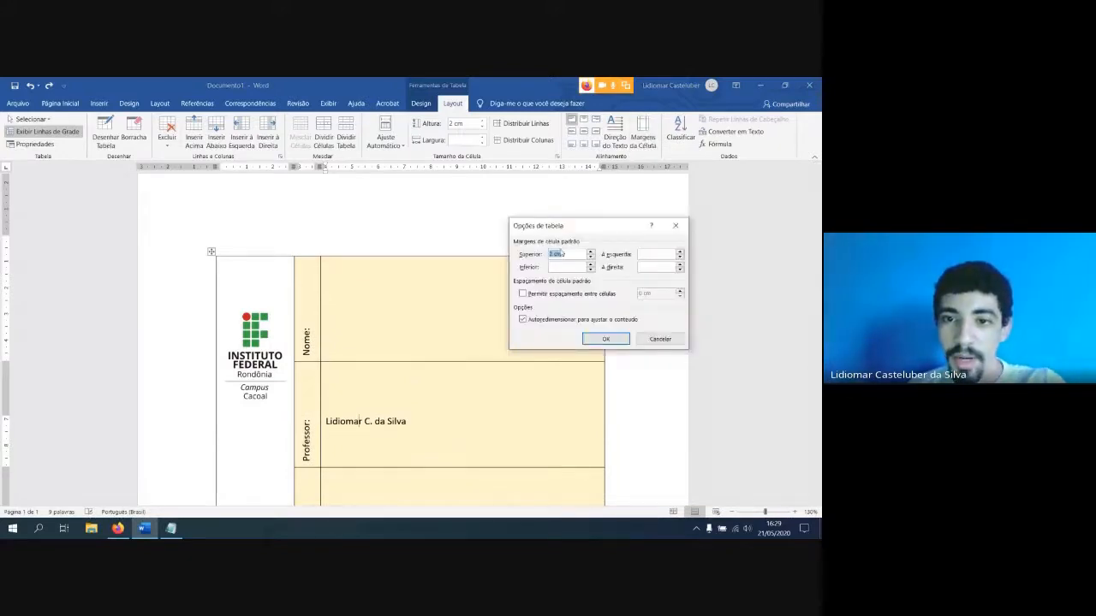
left_click(604, 340)
scroll(443, 299, "down", 3)
scroll(443, 299, "up", 3)
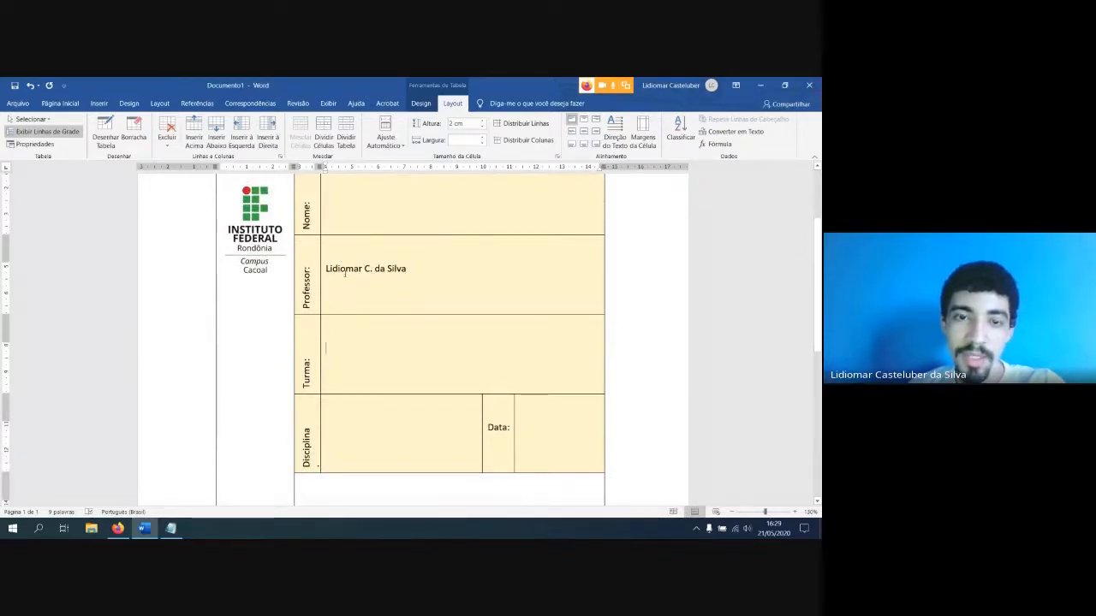
left_click(355, 205)
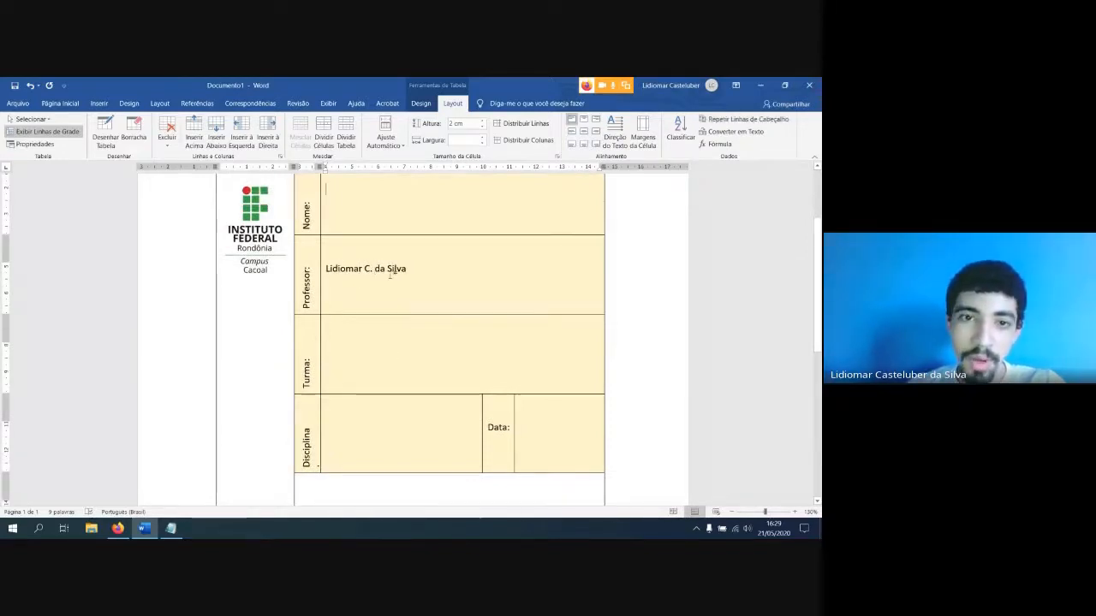
left_click(375, 268)
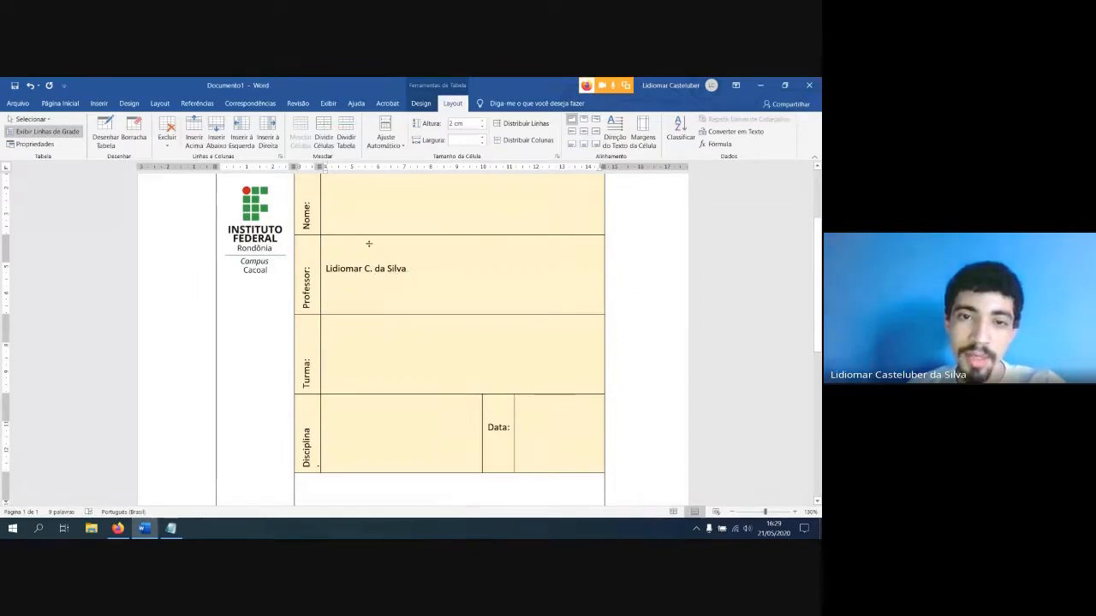
Set the table's default left, right and bottom cell margins to 1 cm as well
left_click(641, 138)
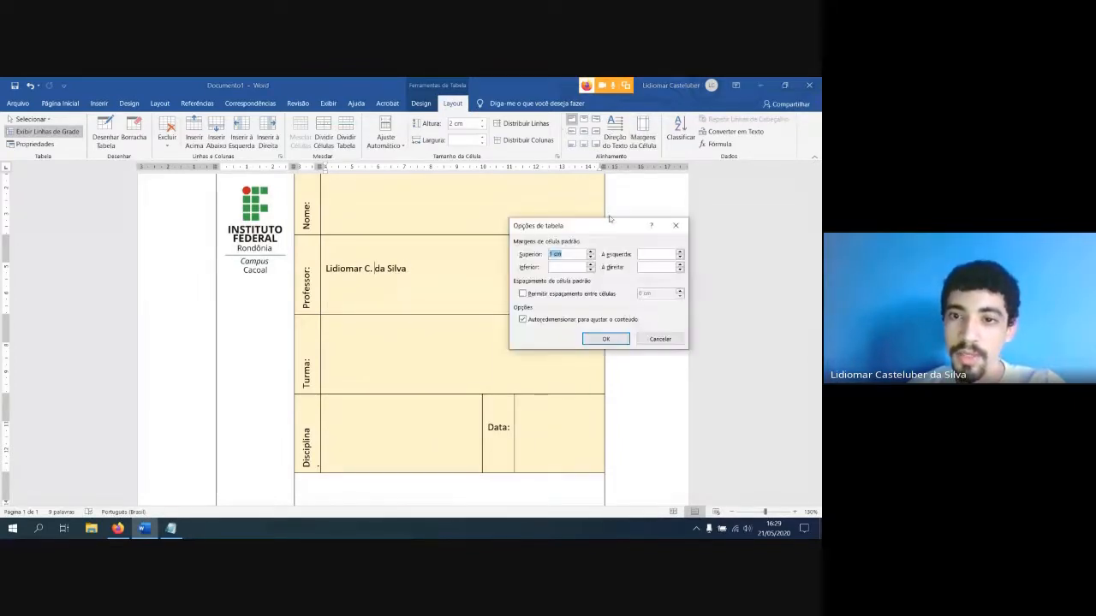
left_click(649, 254)
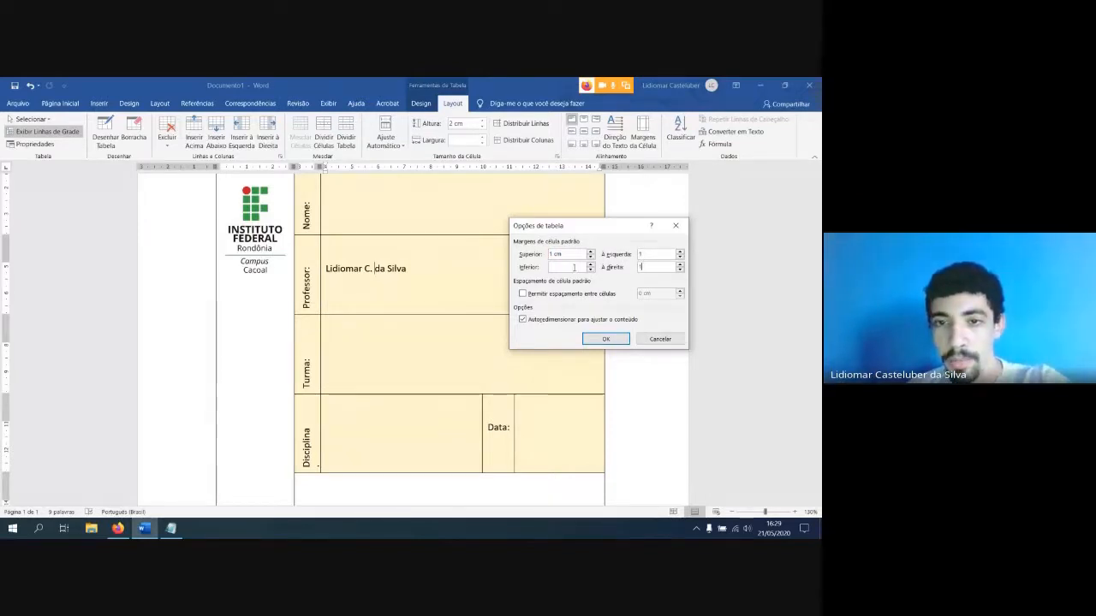
key("Return")
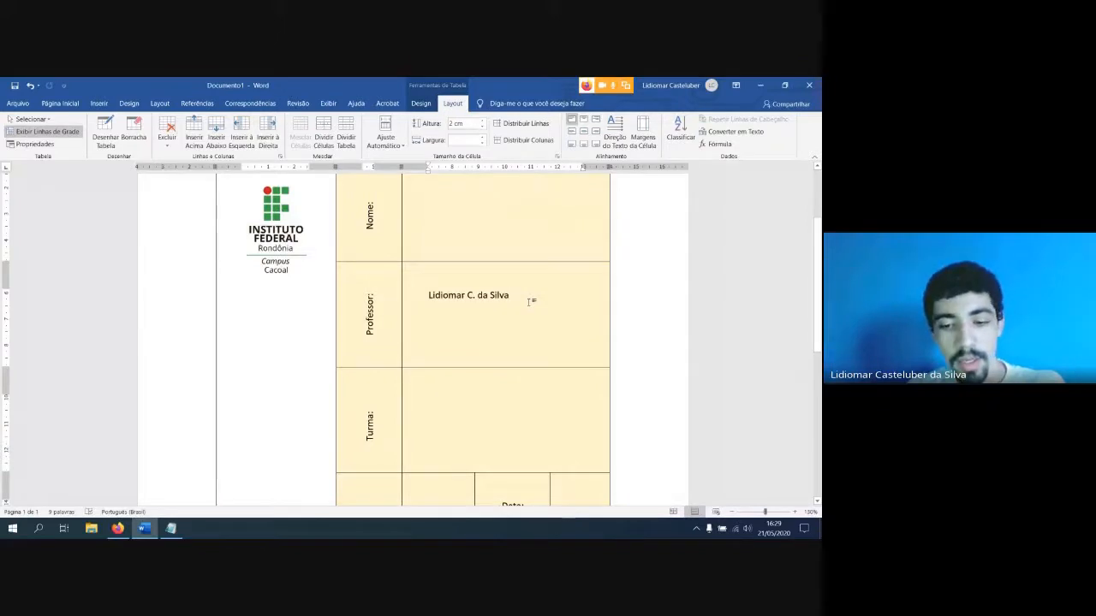
Fill the teacher's name cell with several lines of repeated "a" after the name to test the cell margins
type("a")
type("aaaaaaaaaaaaaaaaaaaaaaaaaaaaaaaaaaaaaaaaaaaaaaaaa")
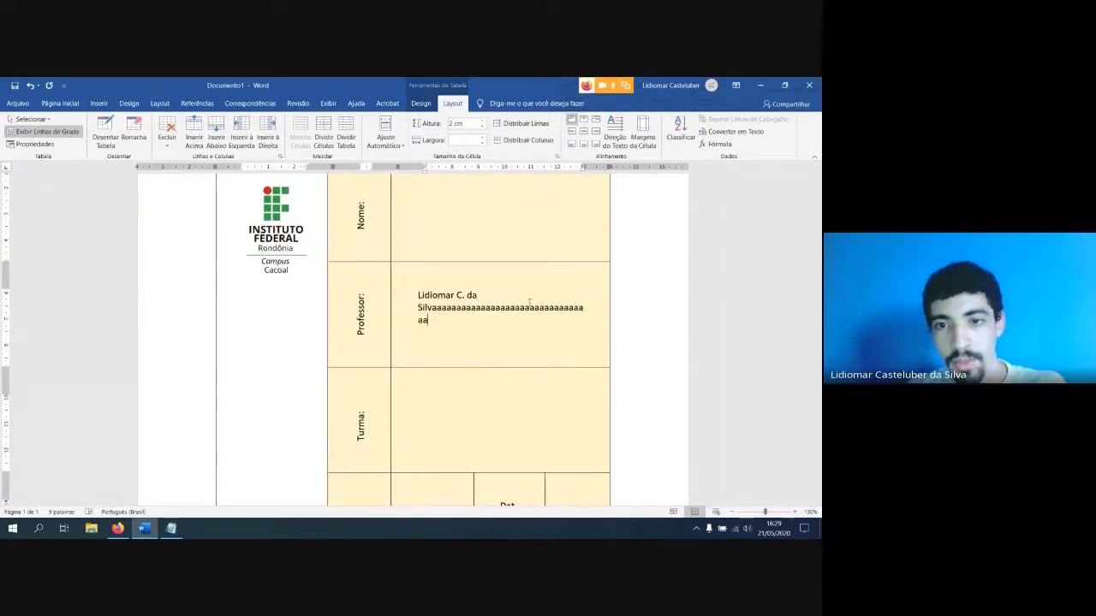
key("BackSpace")
key("BackSpace")
key("BackSpace")
key("BackSpace")
key("BackSpace")
key("BackSpace")
key("BackSpace")
key("BackSpace")
key("BackSpace")
key("BackSpace")
key("BackSpace")
key("BackSpace")
key("BackSpace")
key("BackSpace")
key("BackSpace")
key("BackSpace")
key("BackSpace")
key("BackSpace")
key("BackSpace")
key("BackSpace")
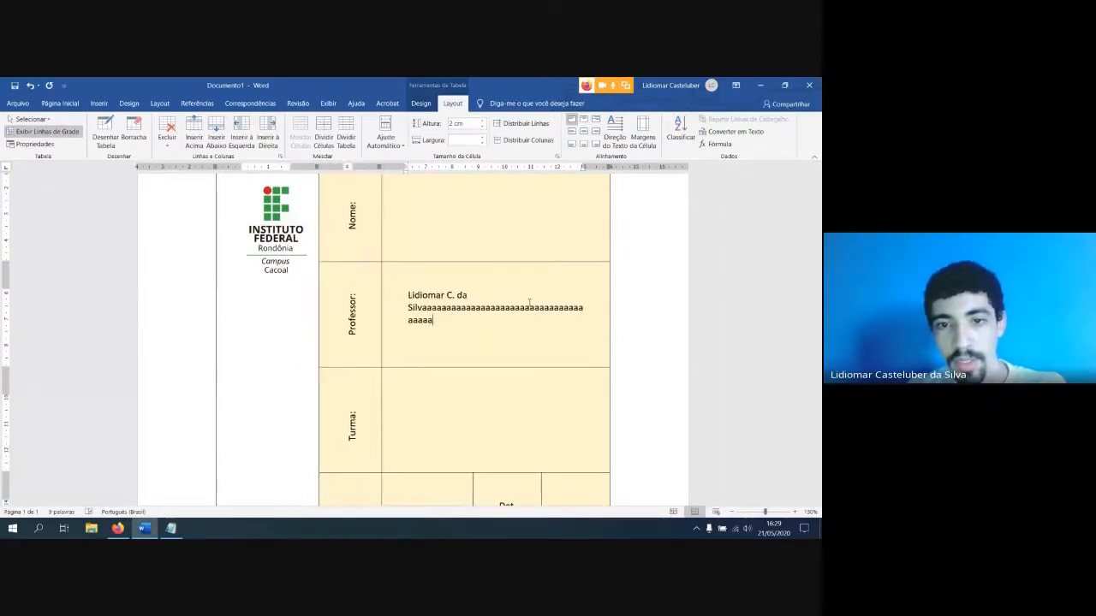
type("Aaaaaaaaaaaaaaaaaaaaaaaaaaaaa")
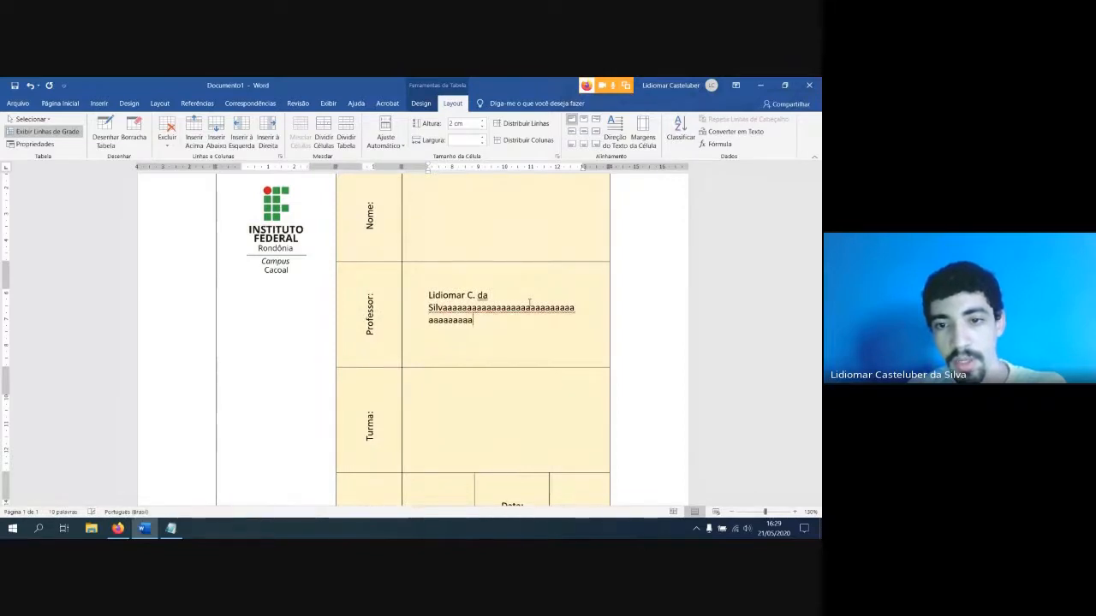
type("aaaaaaaaaaaaaaaaaaaaa")
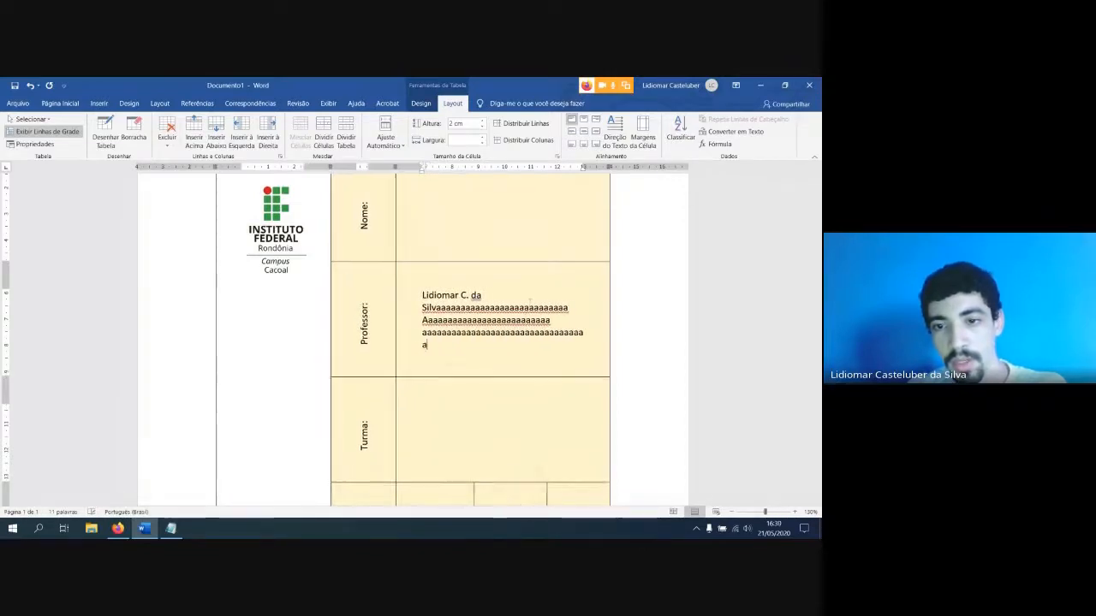
key("Return")
type("aaaaaaaaaaaaaaaaaaaaaaaaaaaaaaa")
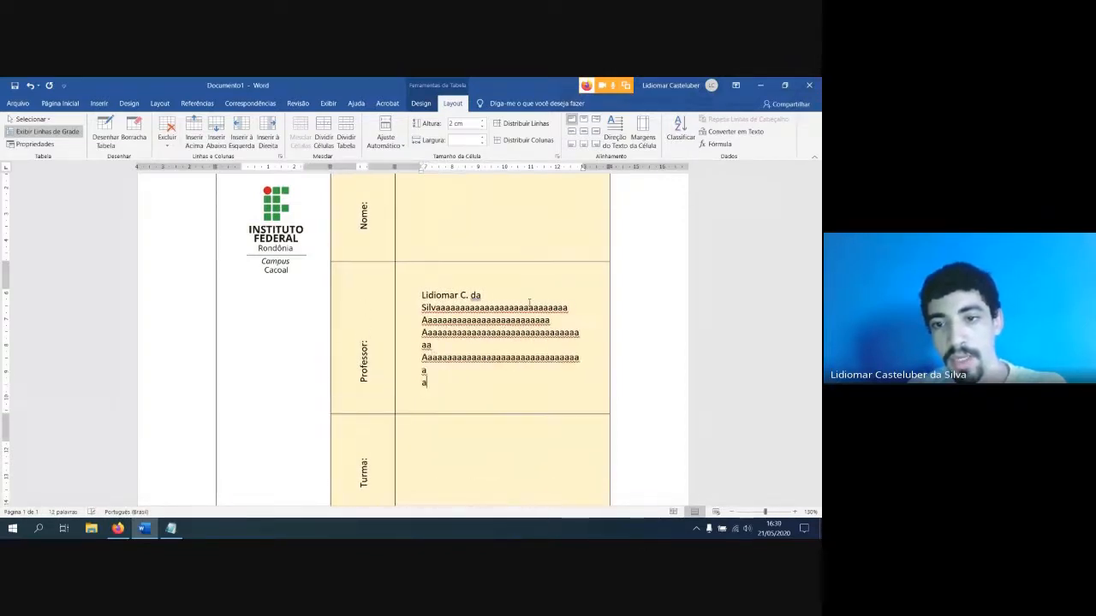
key("Return")
type("aaaaaaaaaaaaaaa")
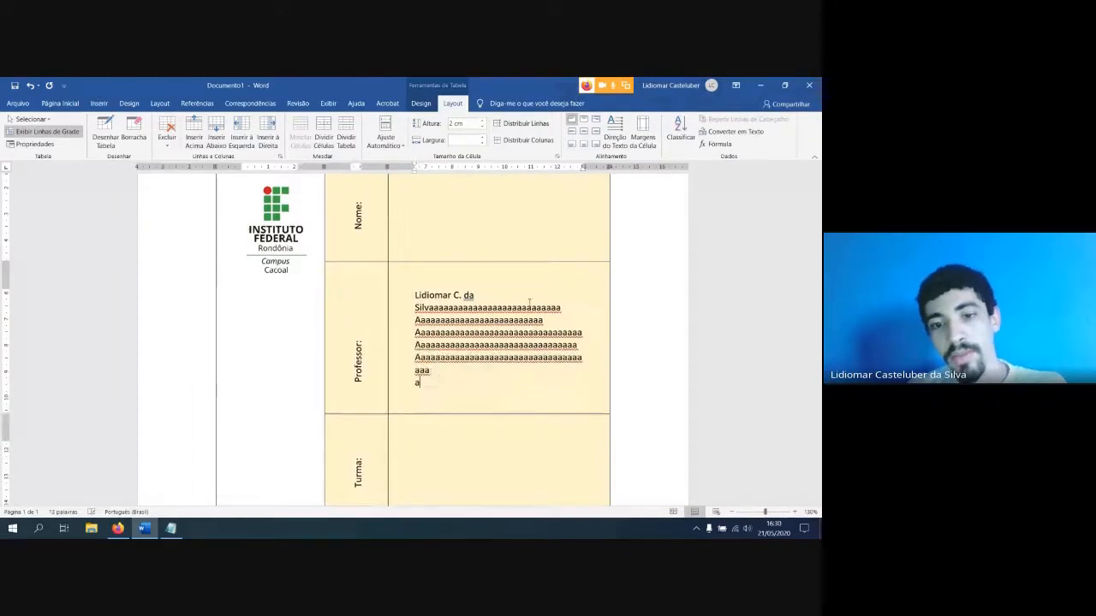
type("aaaaaaaaaaaaaaaaa")
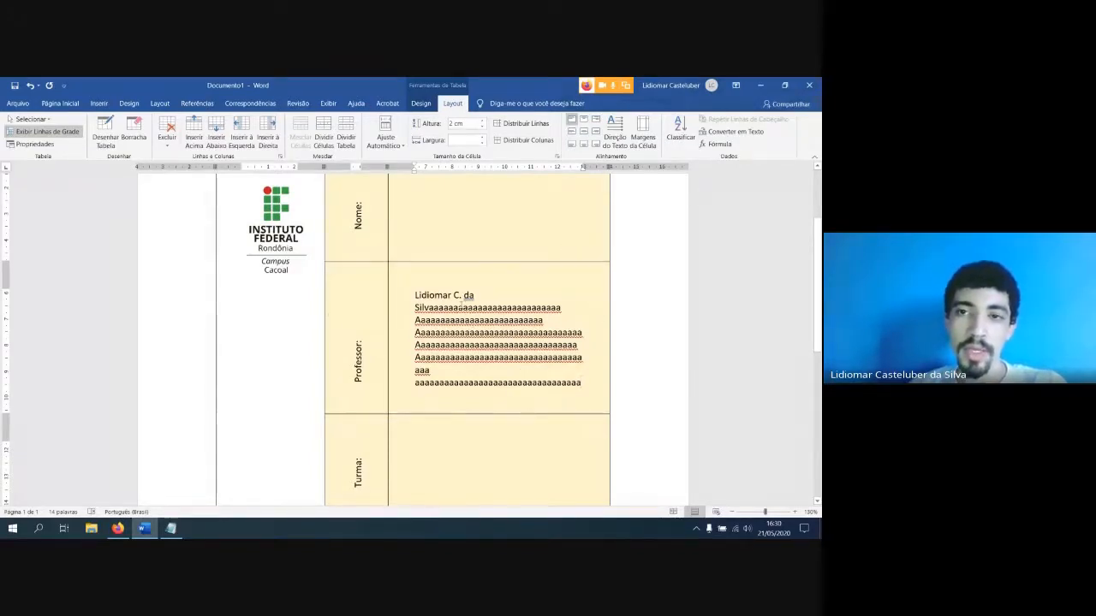
Check the table's default cell margins on all four sides, and call up the Sort command for the table
left_click(656, 139)
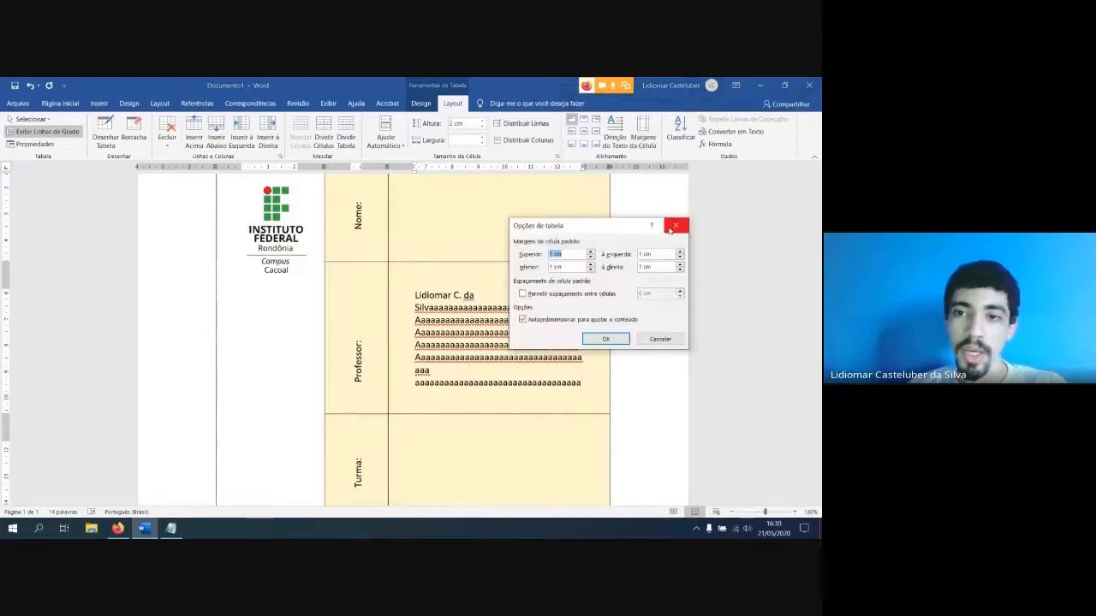
left_click(677, 226)
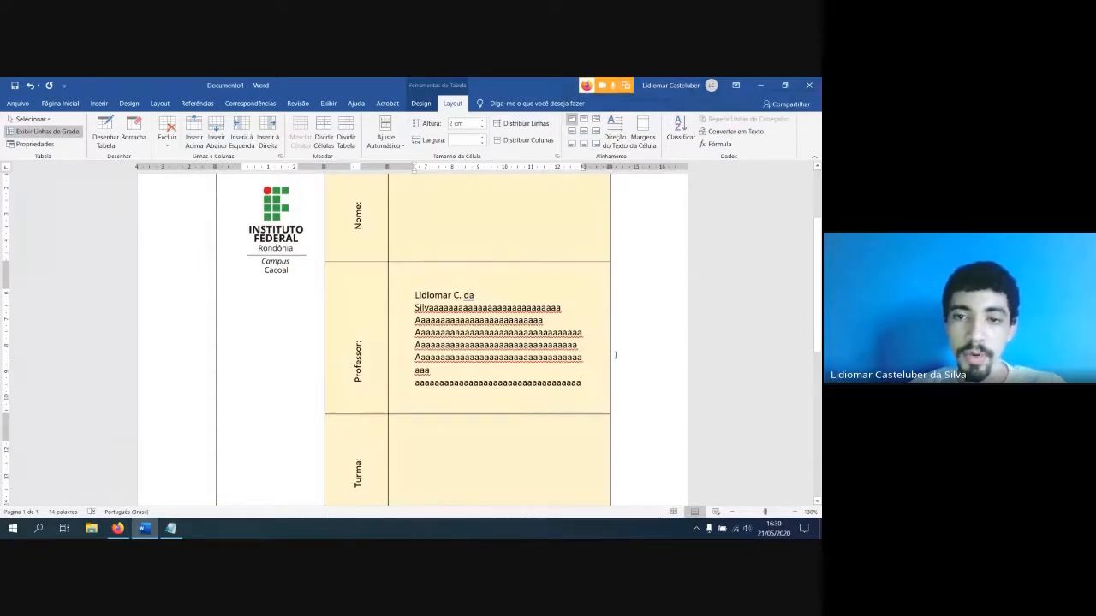
scroll(494, 353, "up", 2)
scroll(493, 352, "down", 3)
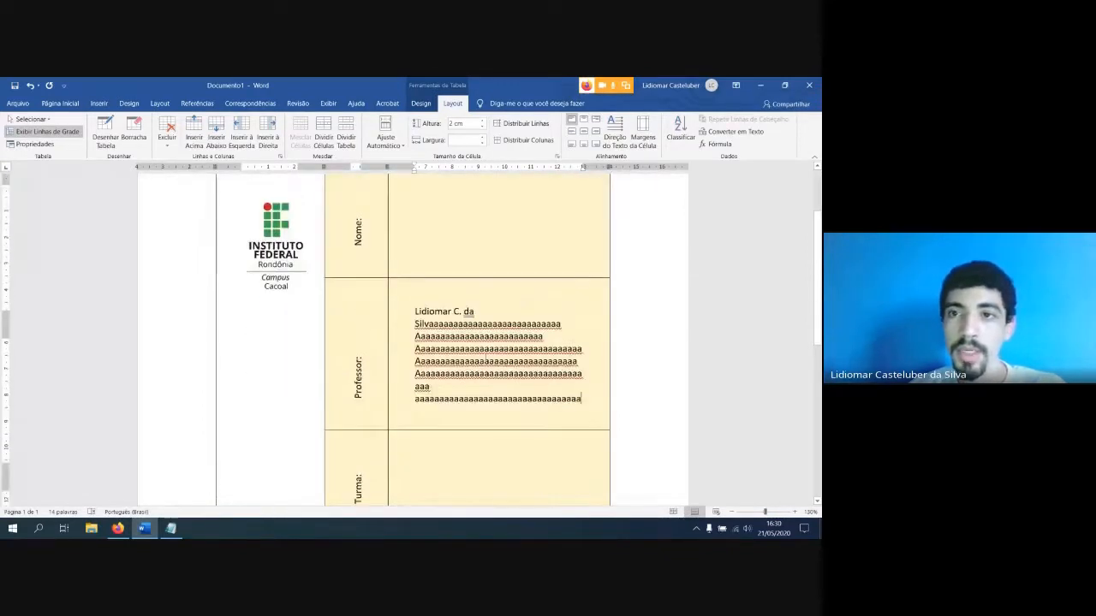
left_click(681, 128)
left_click(415, 332)
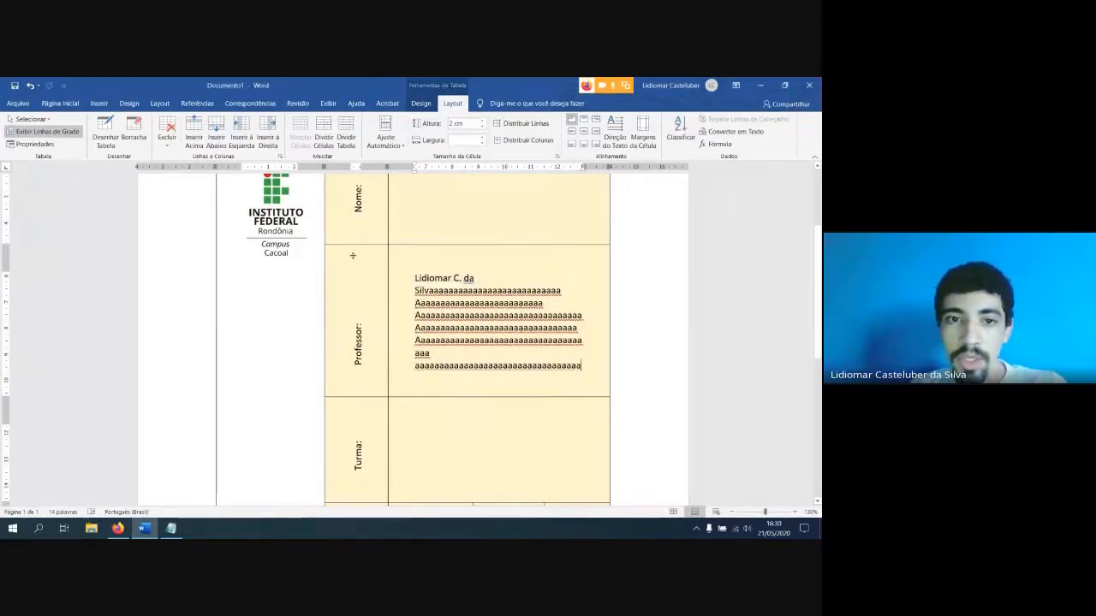
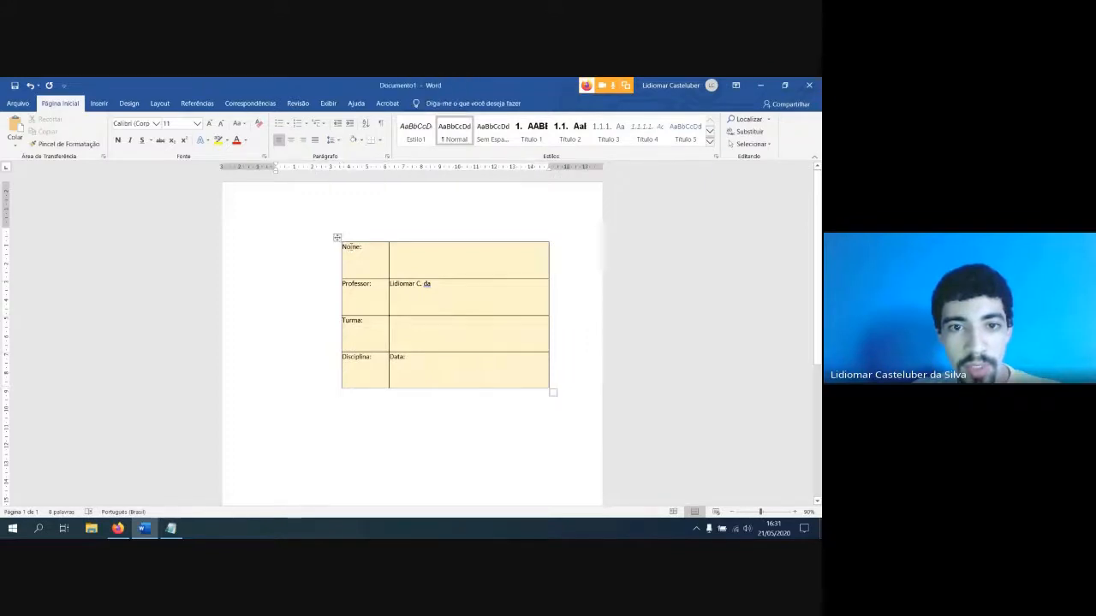
left_click(336, 237)
left_click(452, 103)
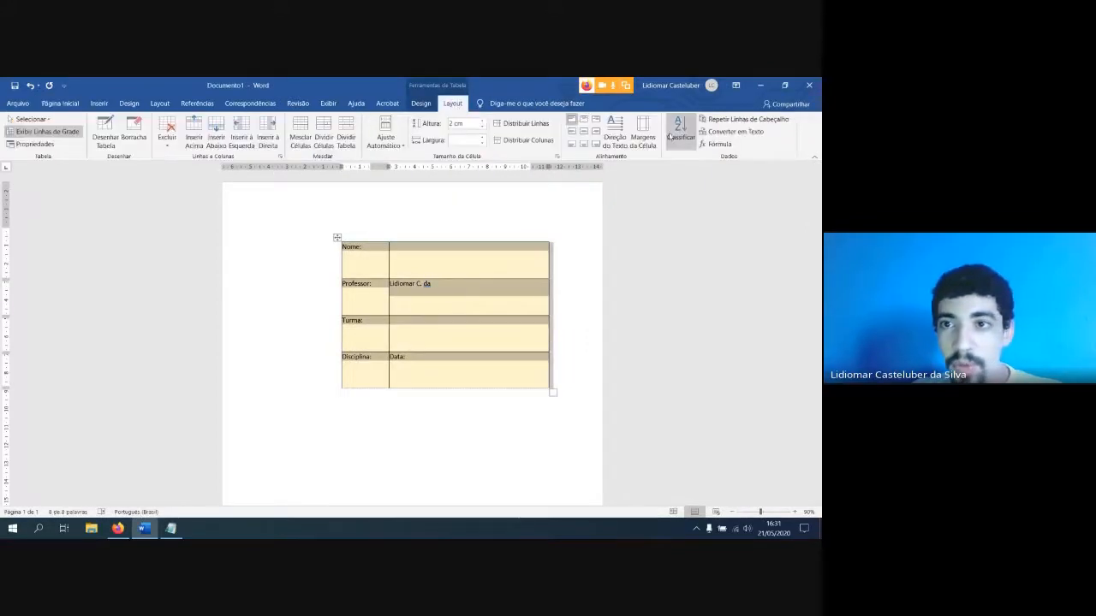
left_click(673, 135)
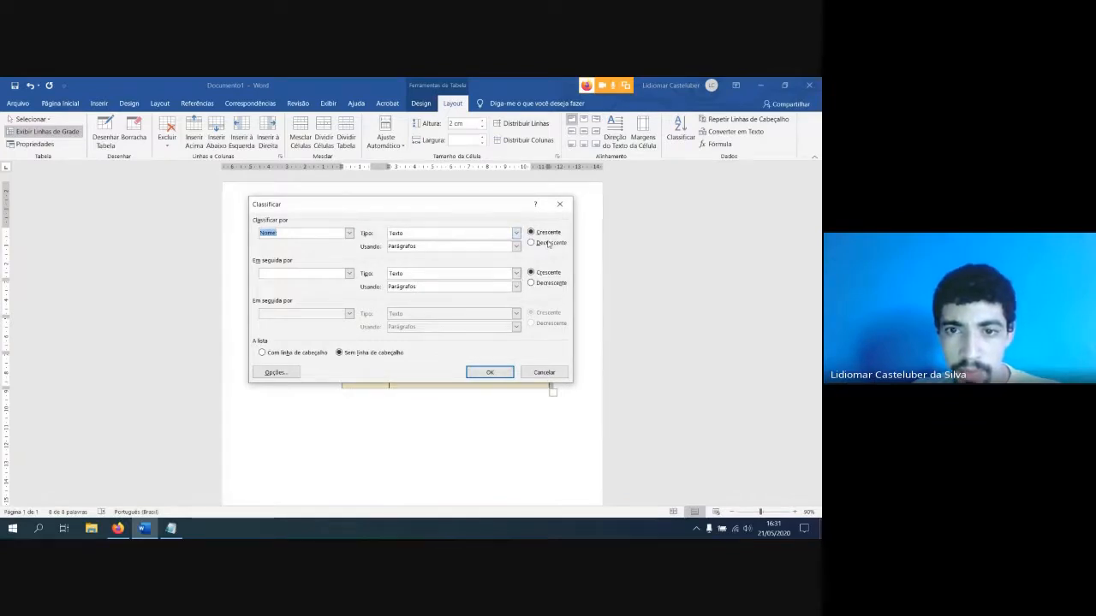
left_click(484, 370)
left_click(429, 334)
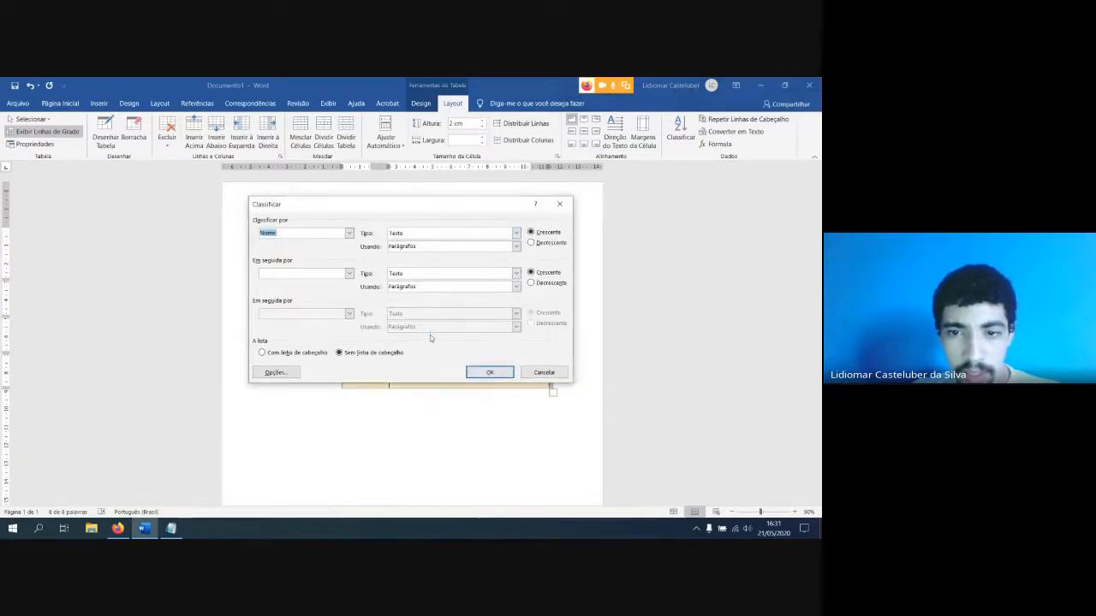
left_click(540, 372)
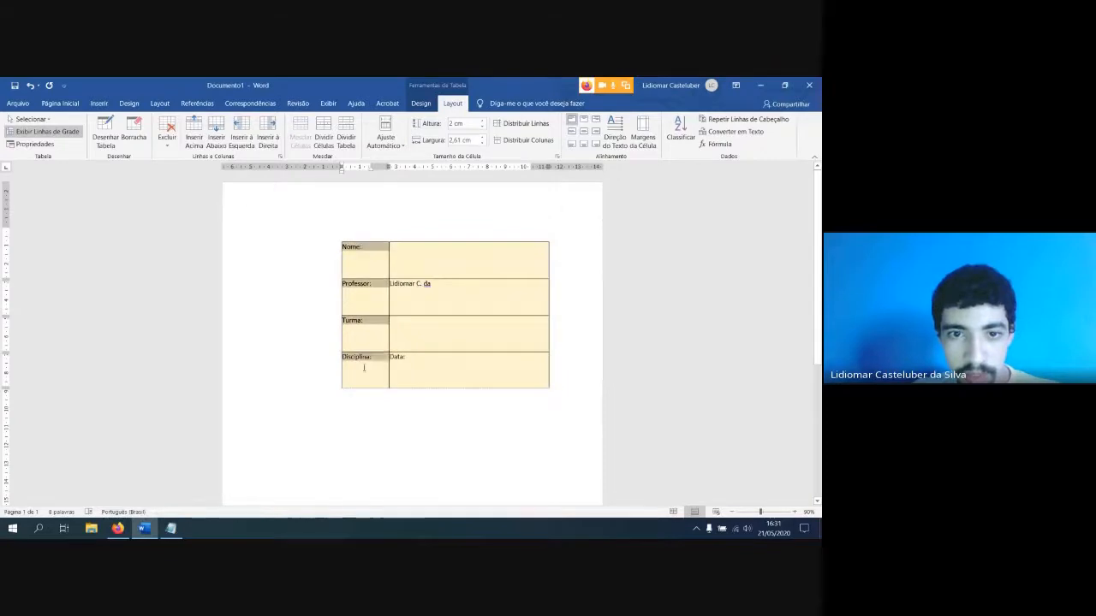
Sort the table rows by Coluna 1 as text in ascending order and check the new row order
left_click(680, 133)
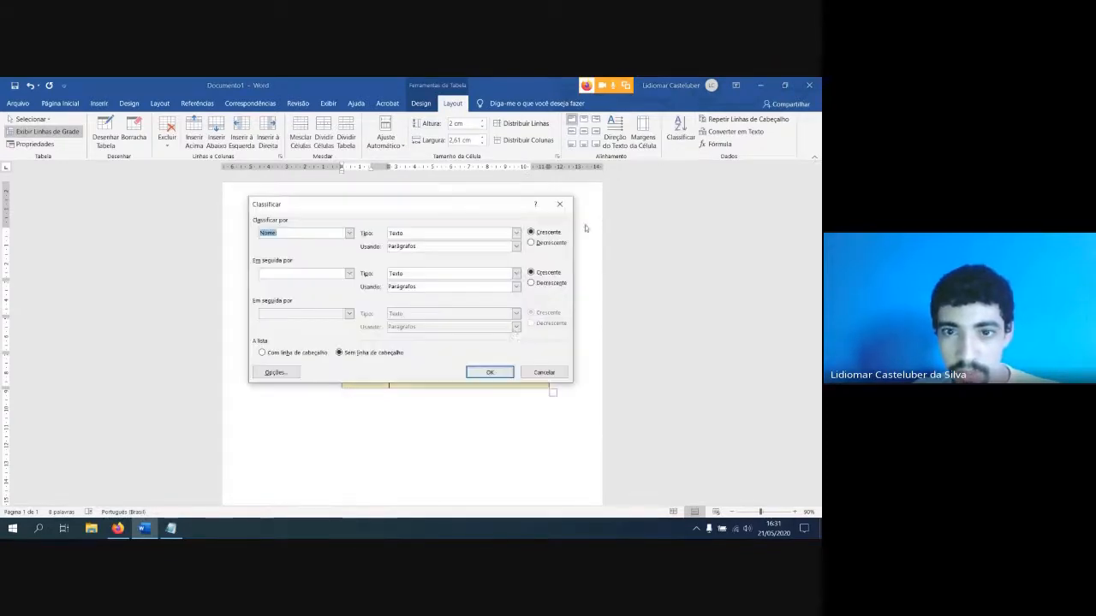
left_click(490, 372)
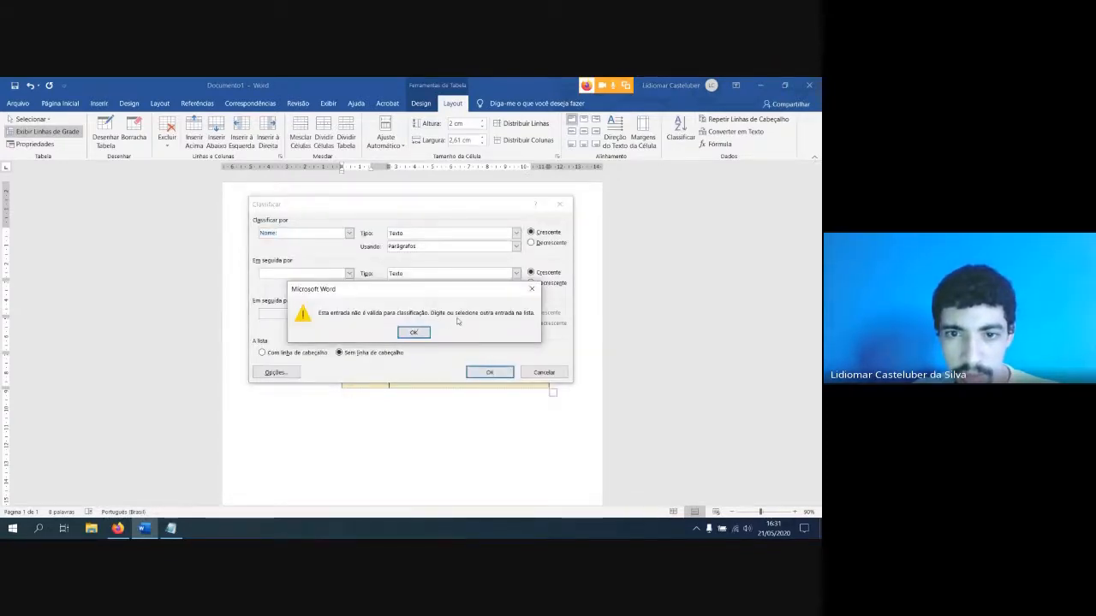
left_click(425, 332)
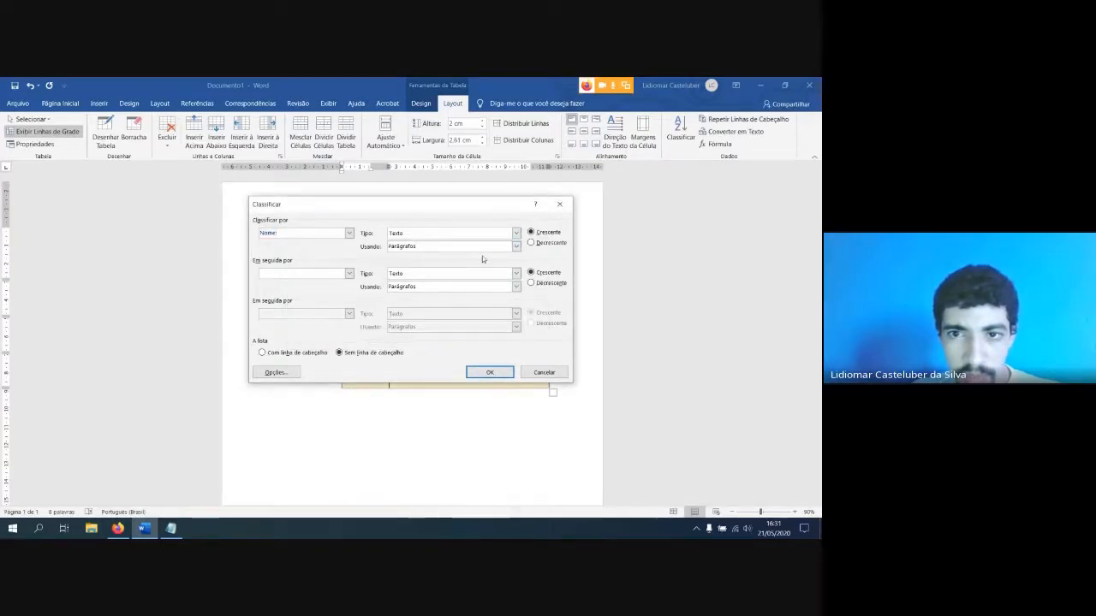
left_click(517, 233)
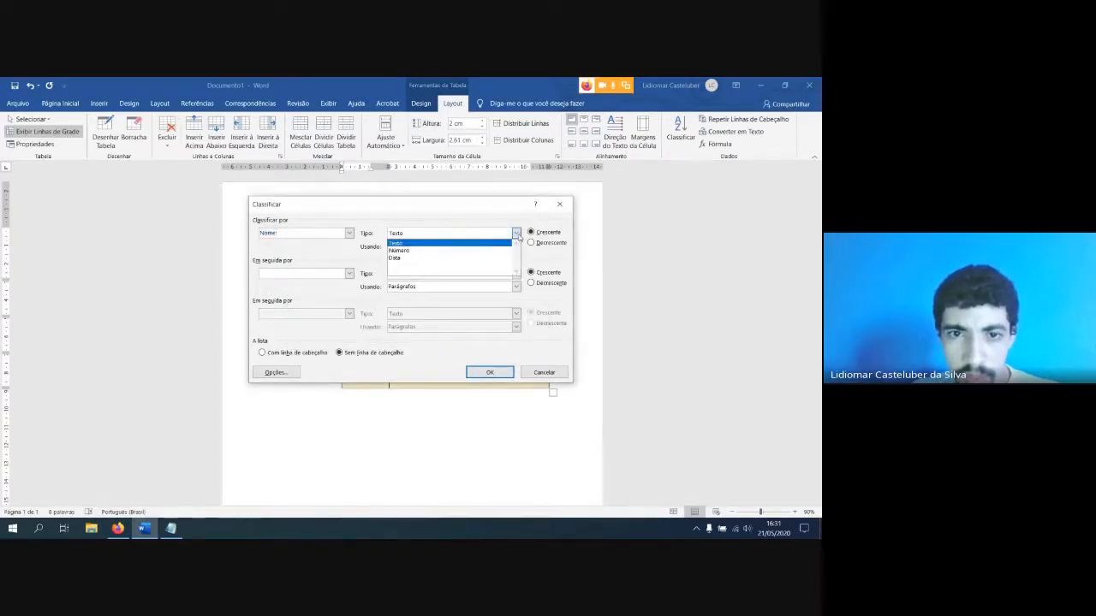
left_click(517, 234)
left_click(349, 233)
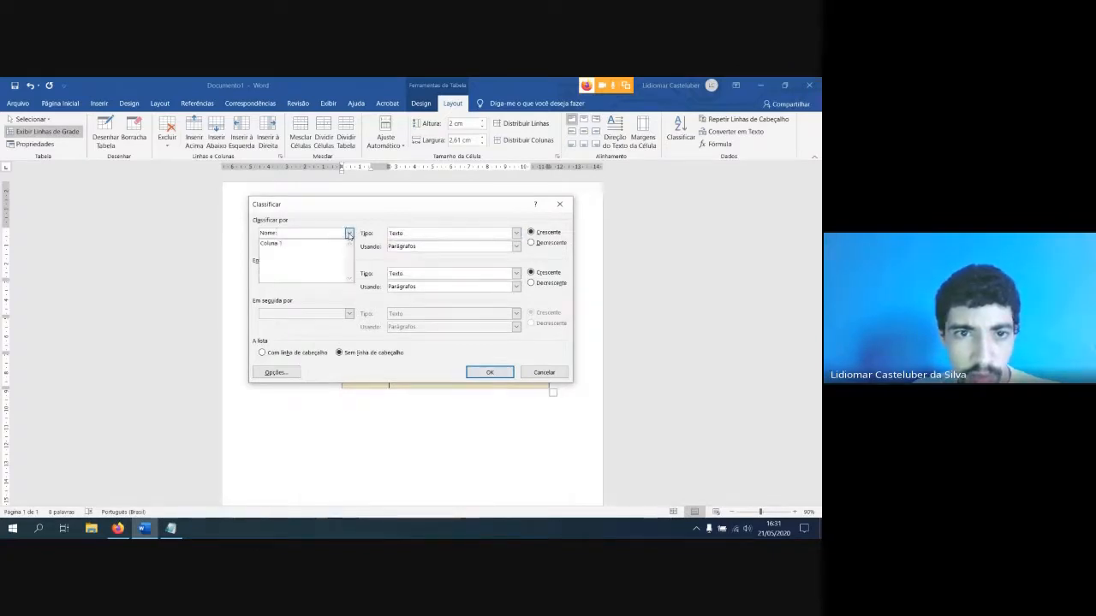
left_click(338, 243)
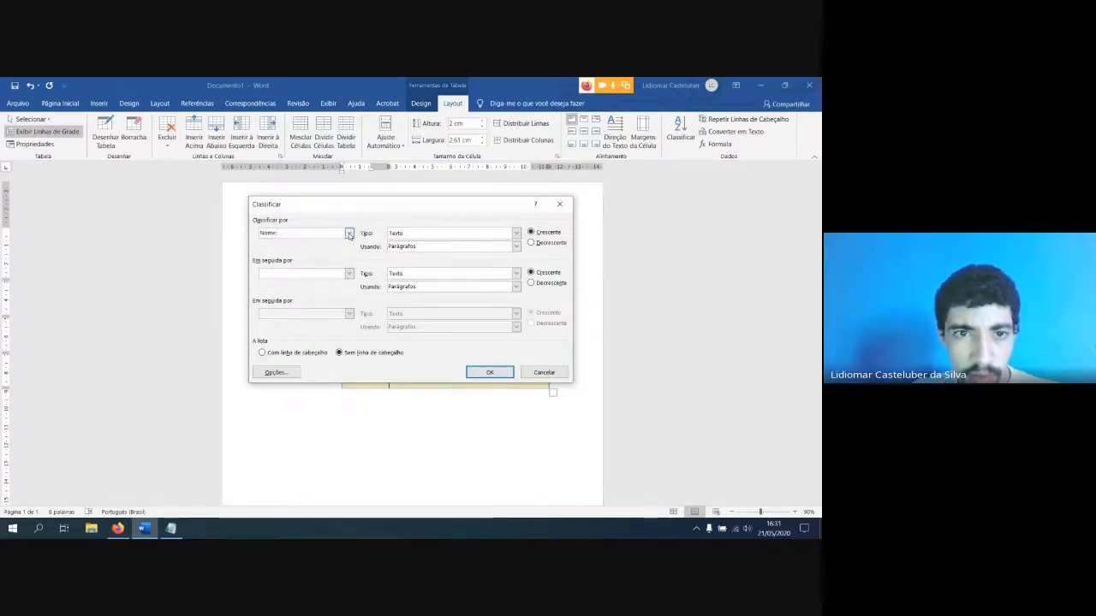
left_click(491, 371)
left_click(355, 248)
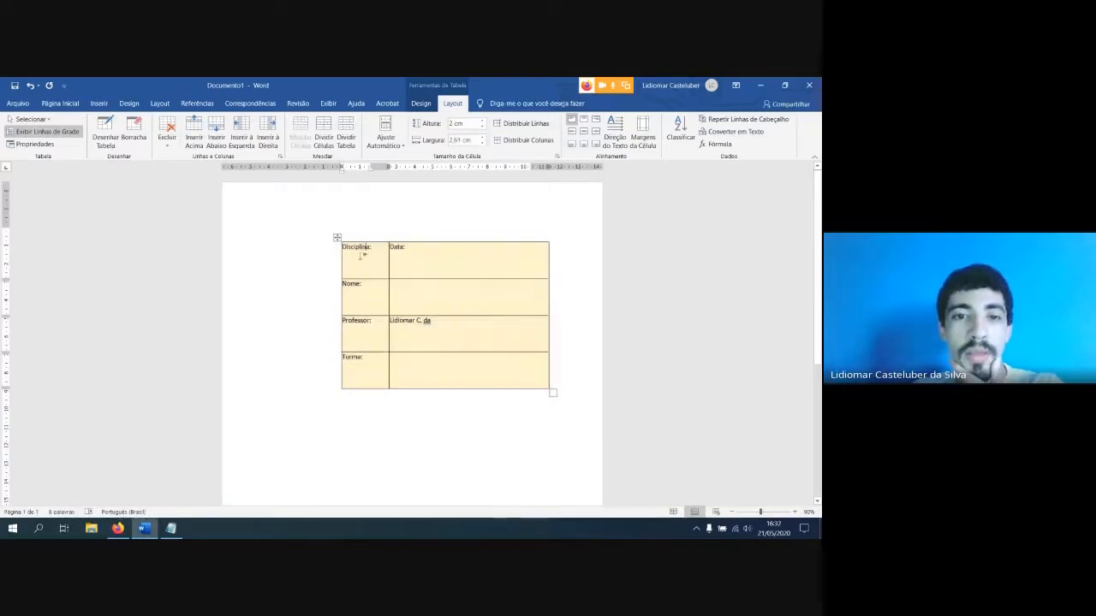
left_click(346, 287)
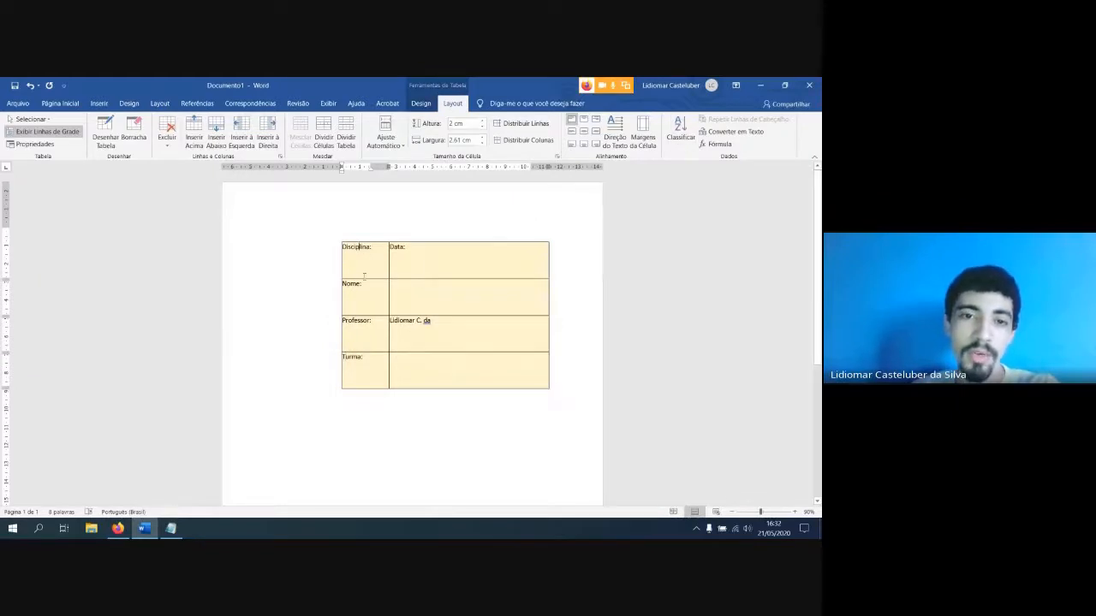
Check which sort keys the Sort command offers when only the first column's cells are selected
left_click_drag(364, 276, 369, 367)
left_click(681, 133)
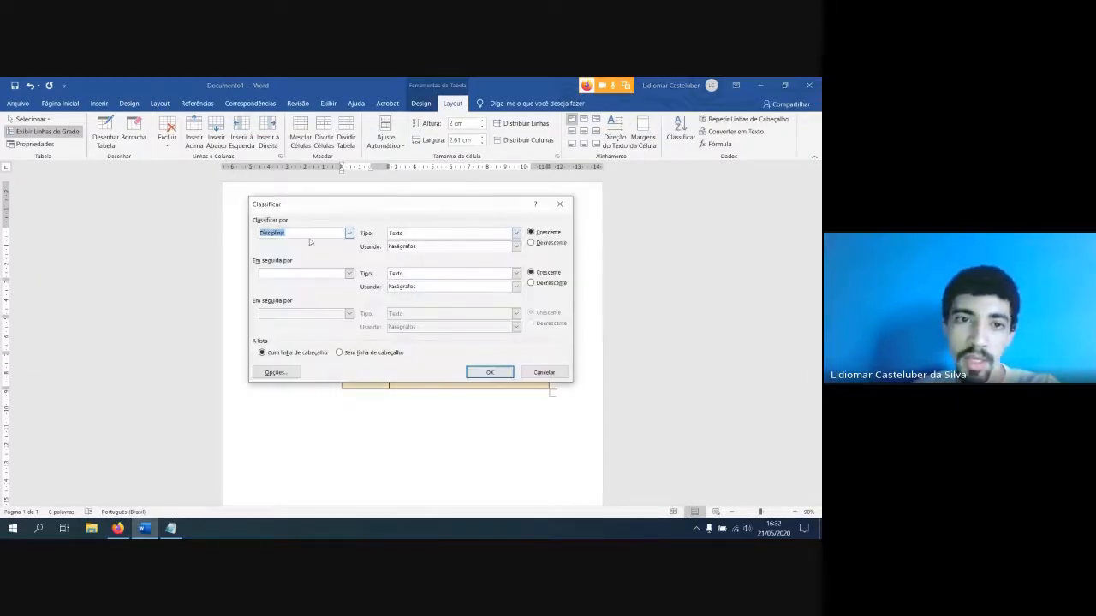
left_click(350, 234)
left_click(349, 235)
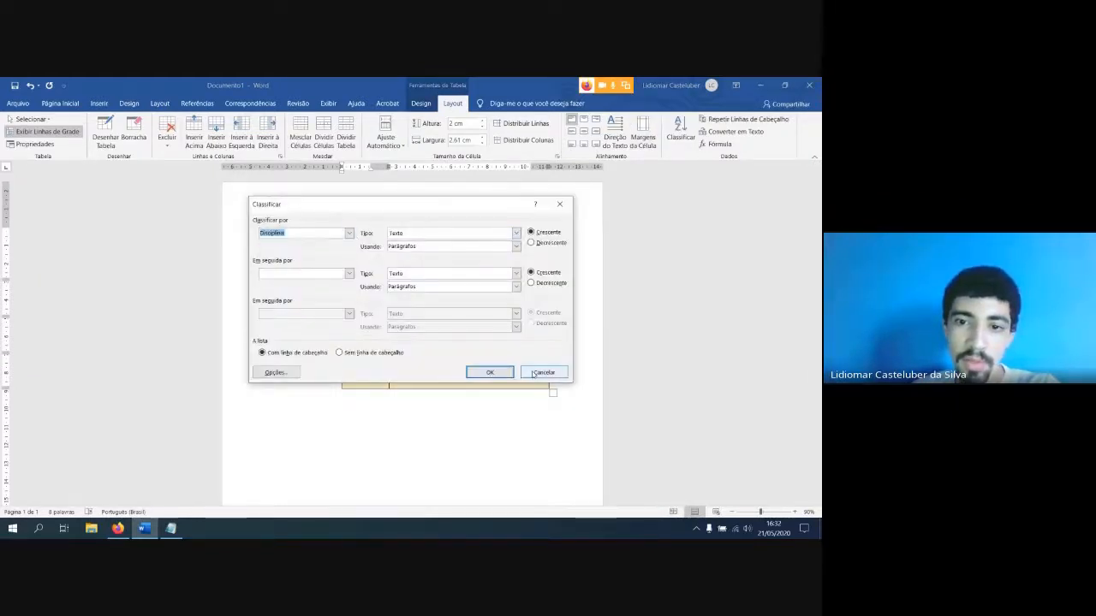
left_click(545, 373)
left_click(433, 301)
left_click_drag(359, 249, 376, 370)
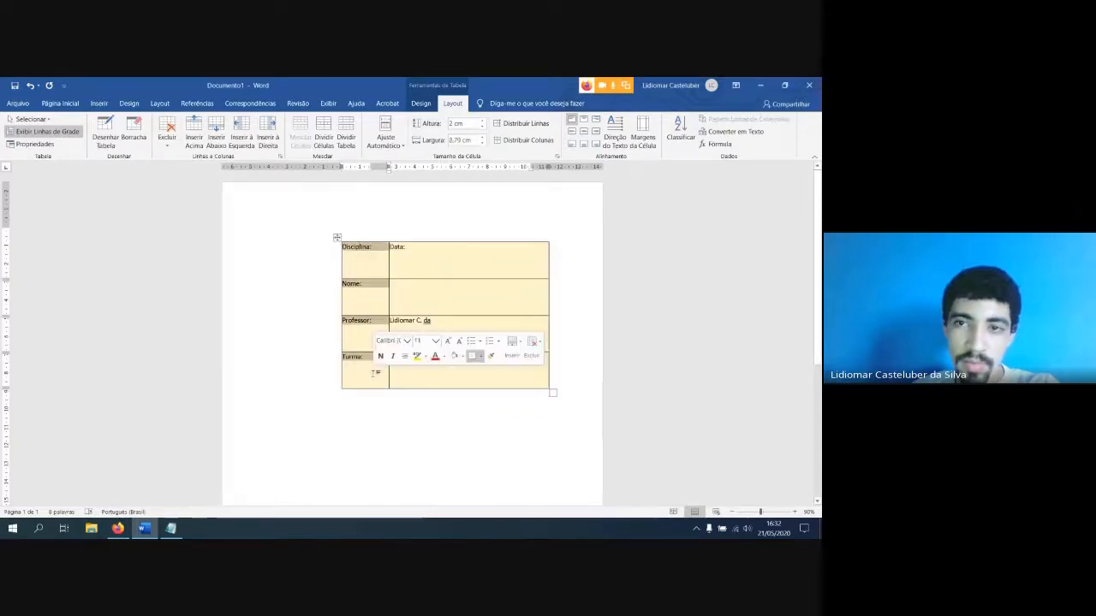
left_click(681, 133)
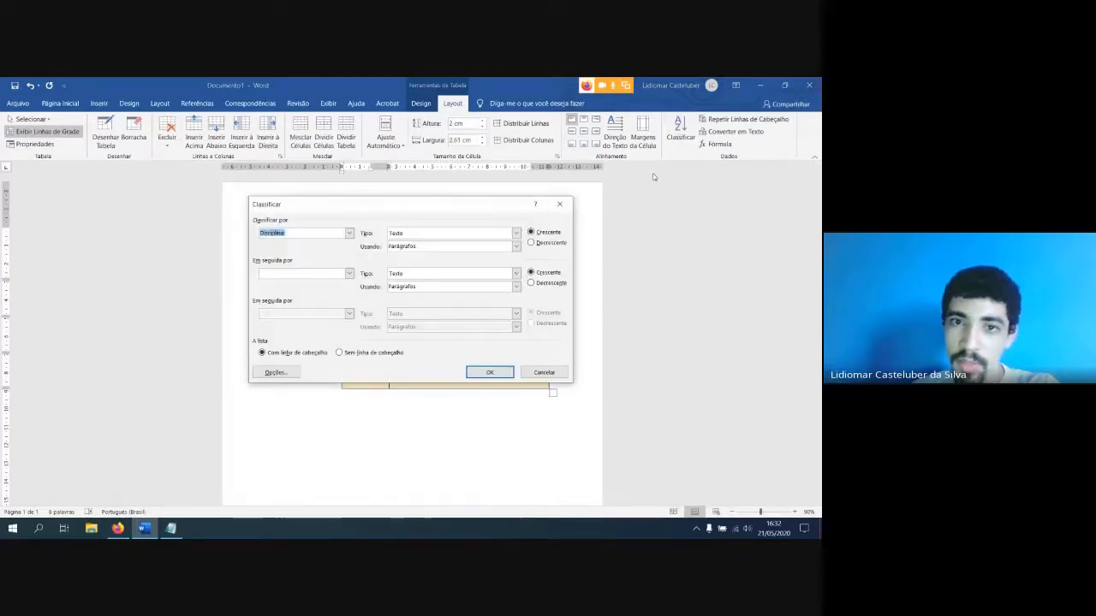
left_click(349, 233)
left_click(349, 234)
left_click(544, 372)
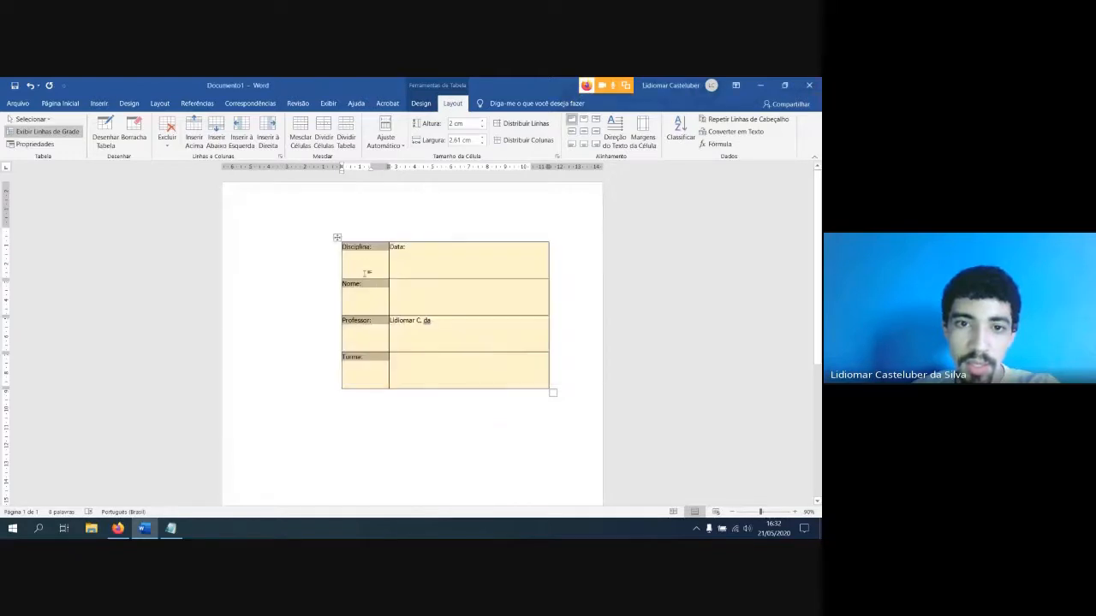
Check which sort keys the Sort command offers when only the second column's cells are selected
left_click(373, 265)
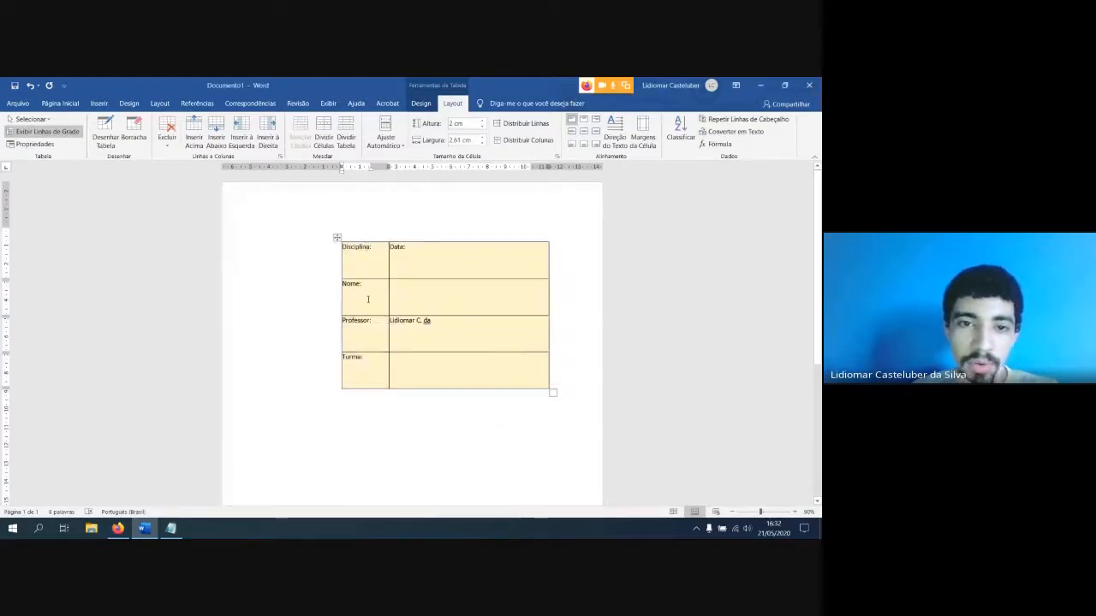
left_click_drag(435, 259, 435, 374)
left_click(681, 130)
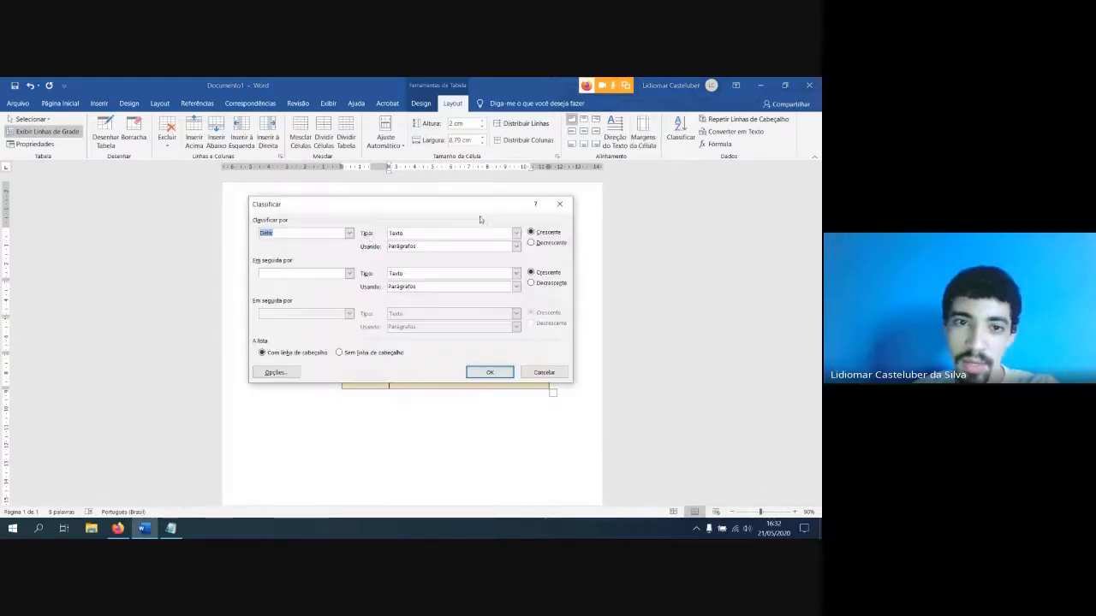
left_click(348, 234)
left_click(349, 233)
left_click(543, 373)
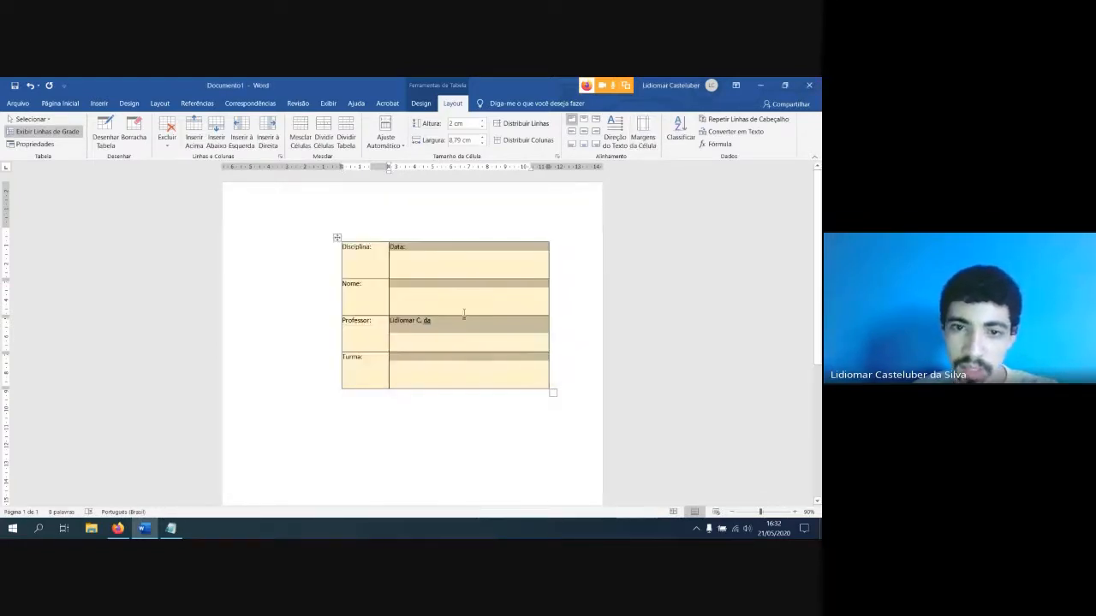
Sort the rows across both columns by the Data column, as text in ascending order with a header row
left_click(417, 281)
left_click_drag(359, 252, 435, 363)
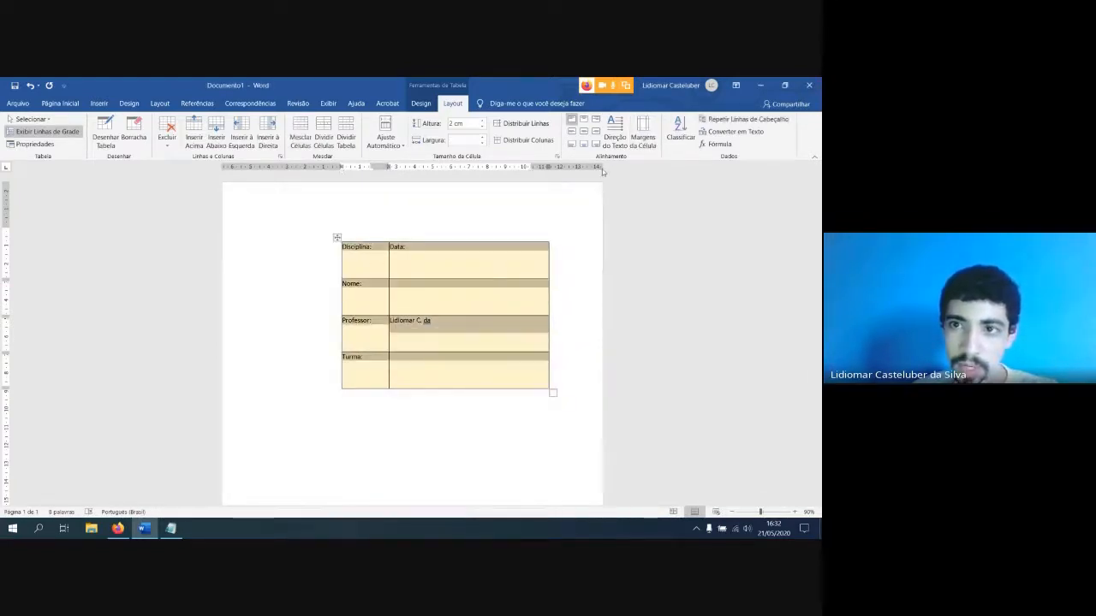
left_click(681, 130)
left_click(349, 233)
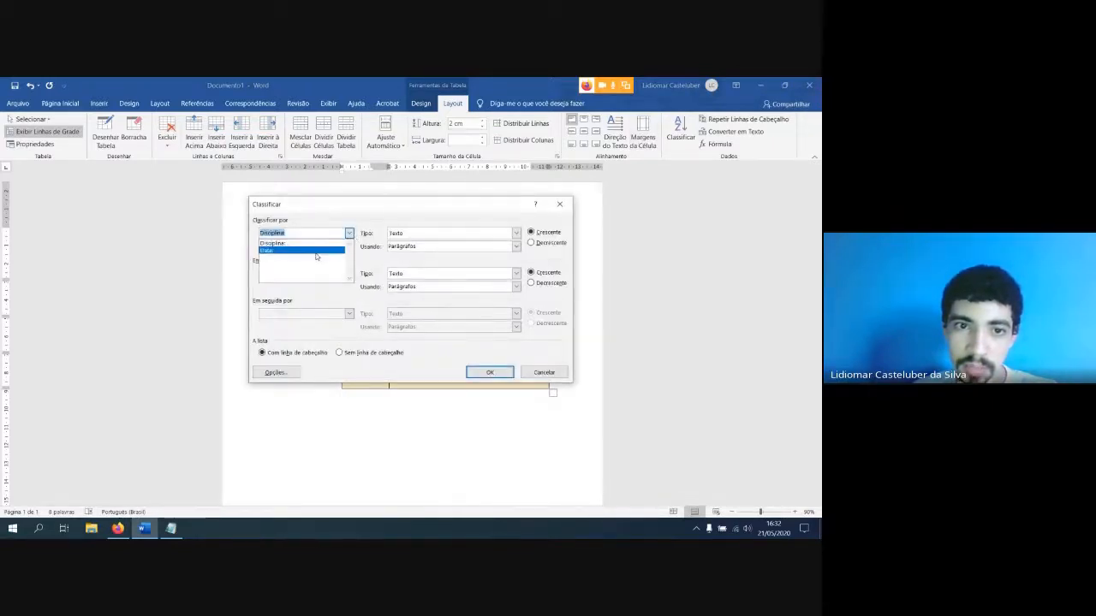
left_click(321, 251)
left_click(484, 373)
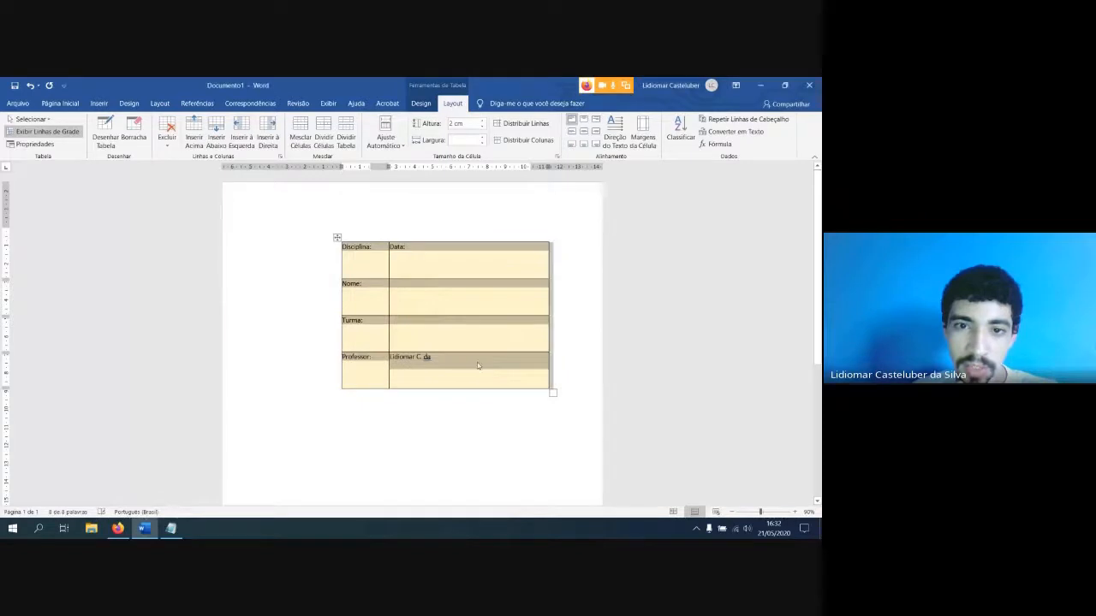
left_click(447, 261)
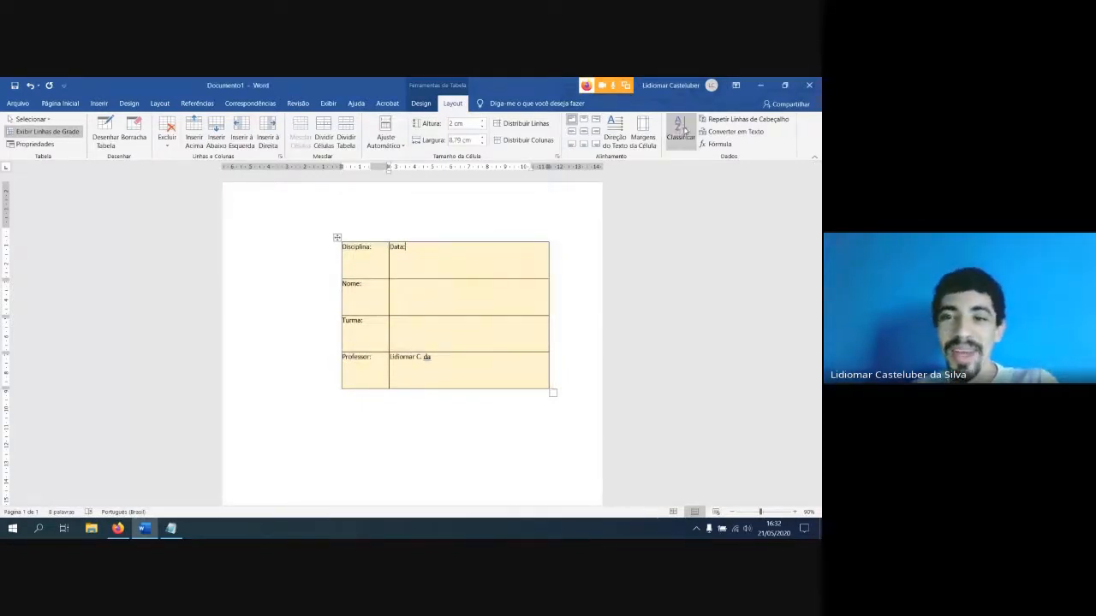
Delete the whole header table so the document is blank
left_click_drag(364, 251, 440, 363)
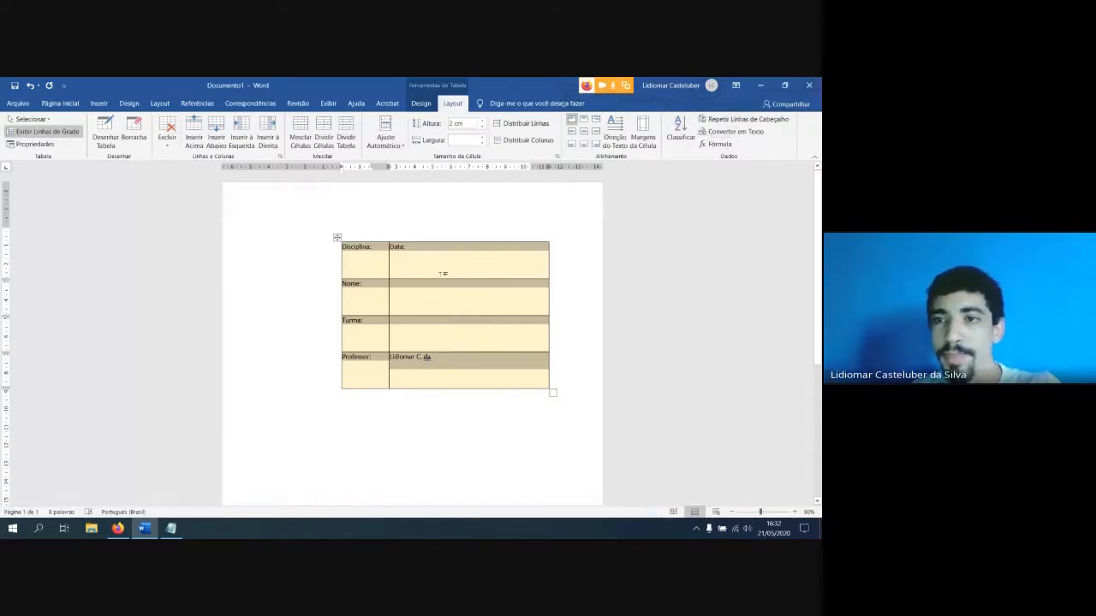
key("BackSpace")
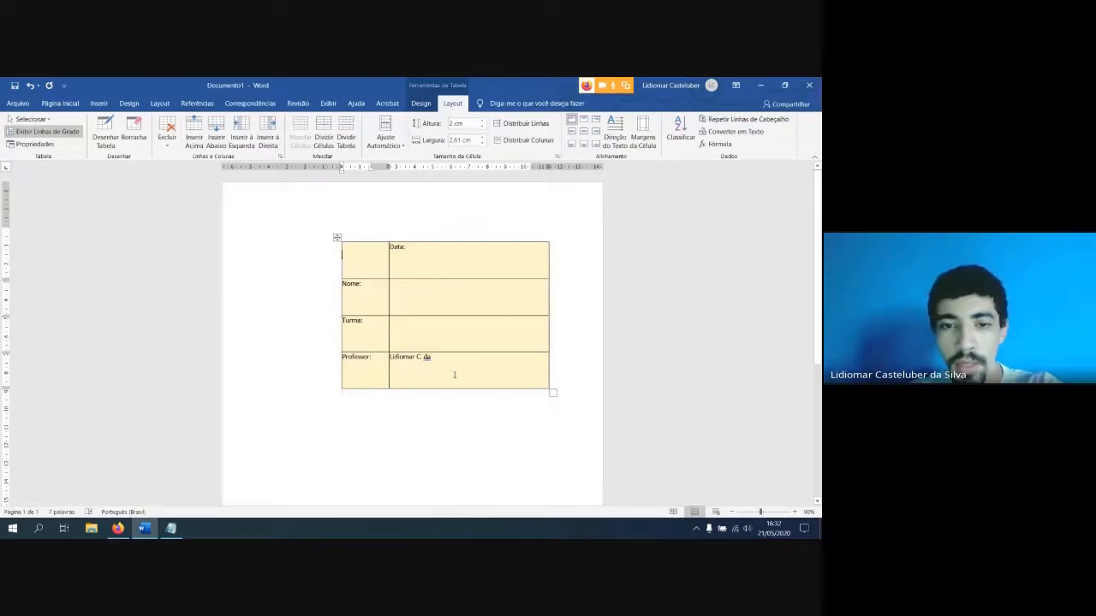
key("ctrl+a")
key("BackSpace")
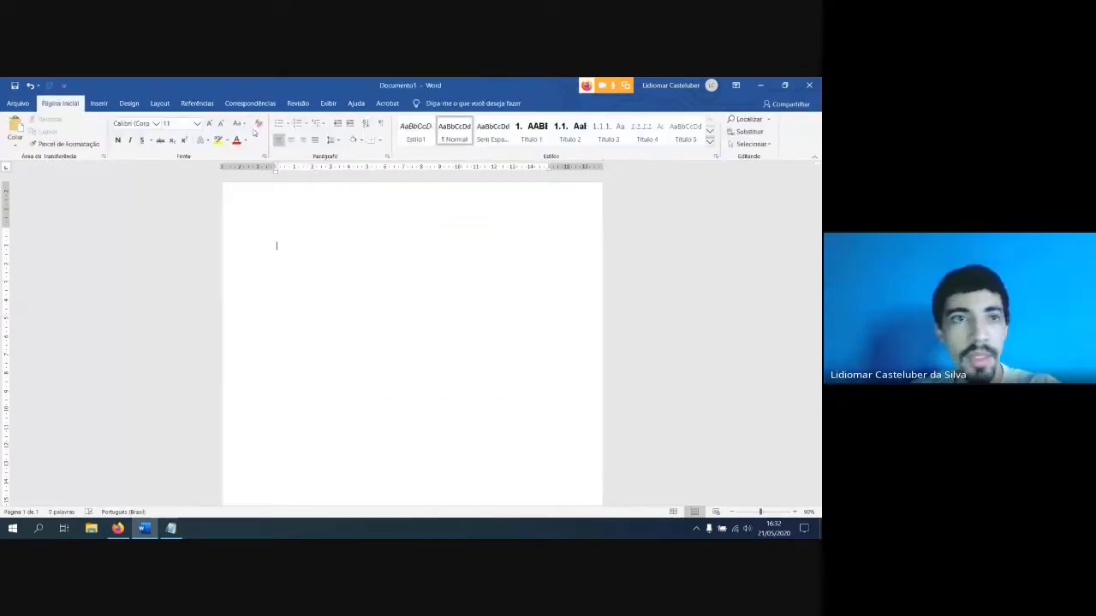
Insert the built-in Lista Tabular quick table into the blank document
left_click(98, 103)
left_click(89, 134)
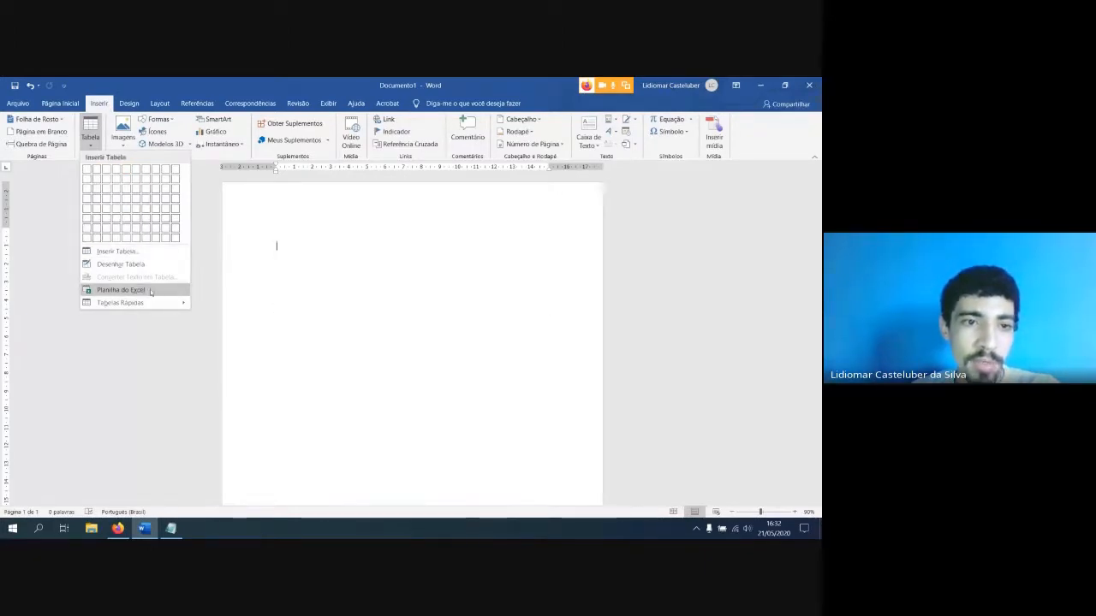
mouse_move(135, 302)
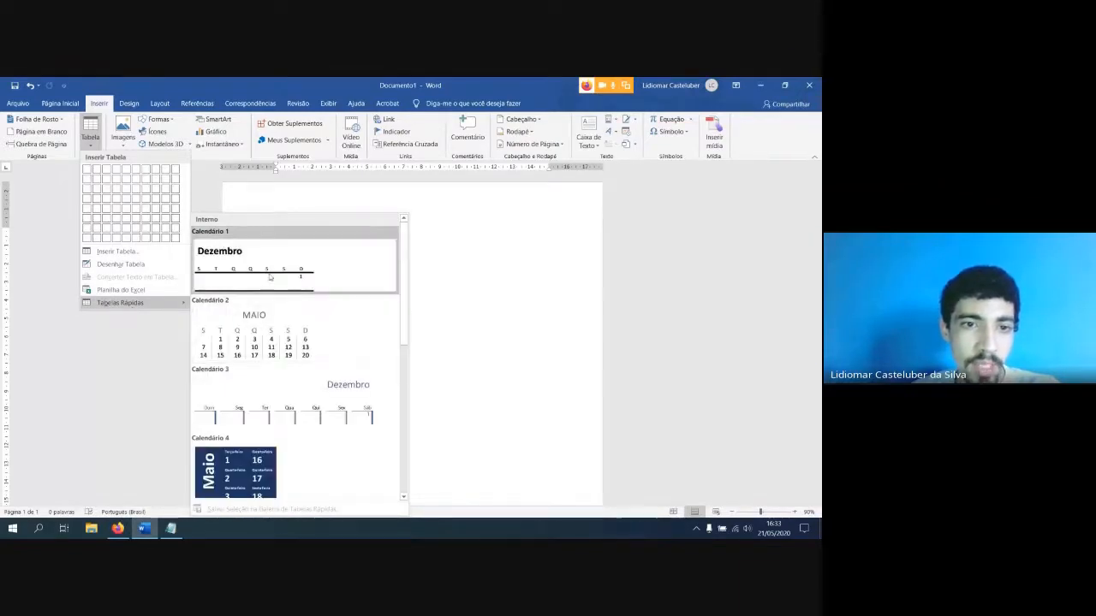
scroll(257, 342, "down", 3)
scroll(263, 344, "up", 3)
scroll(263, 345, "down", 6)
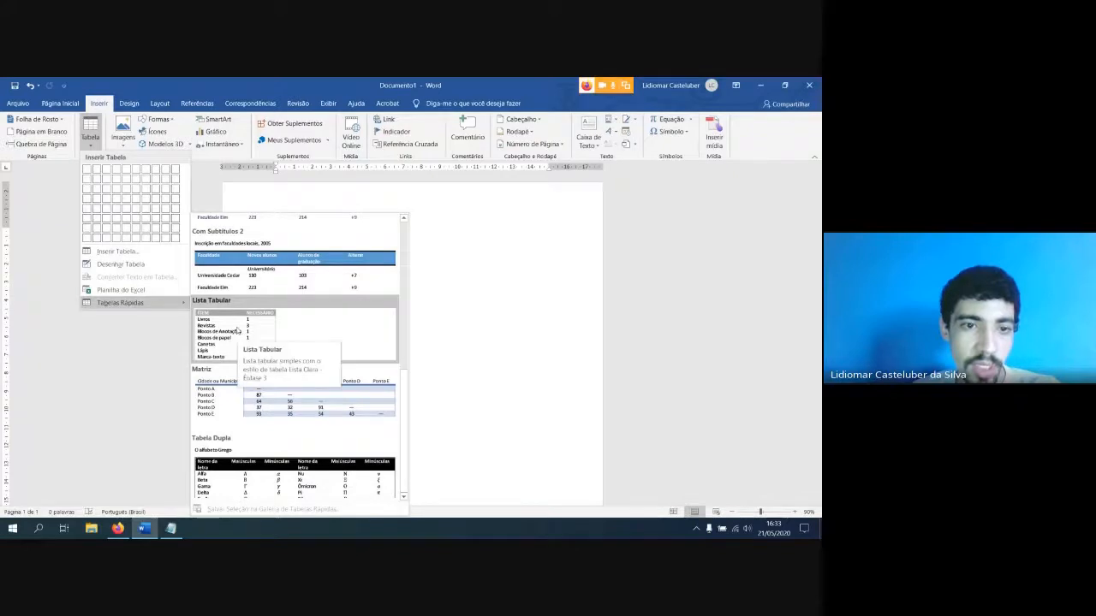
left_click(256, 349)
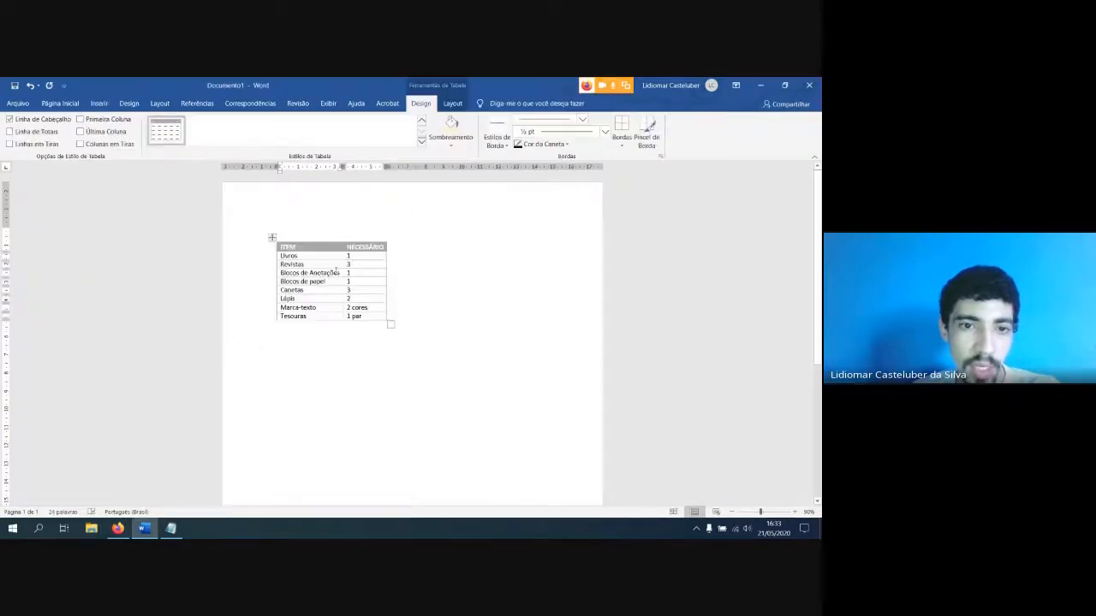
Delete the Lista Tabular quick table completely, both its contents and its empty grid, so the document is blank
left_click(272, 237)
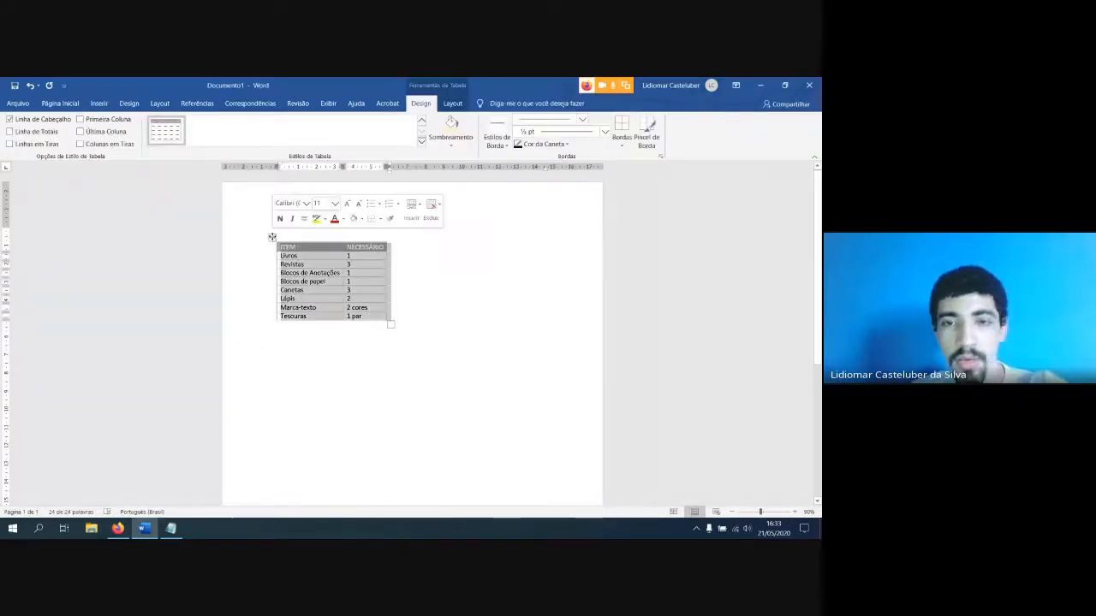
left_click(410, 297)
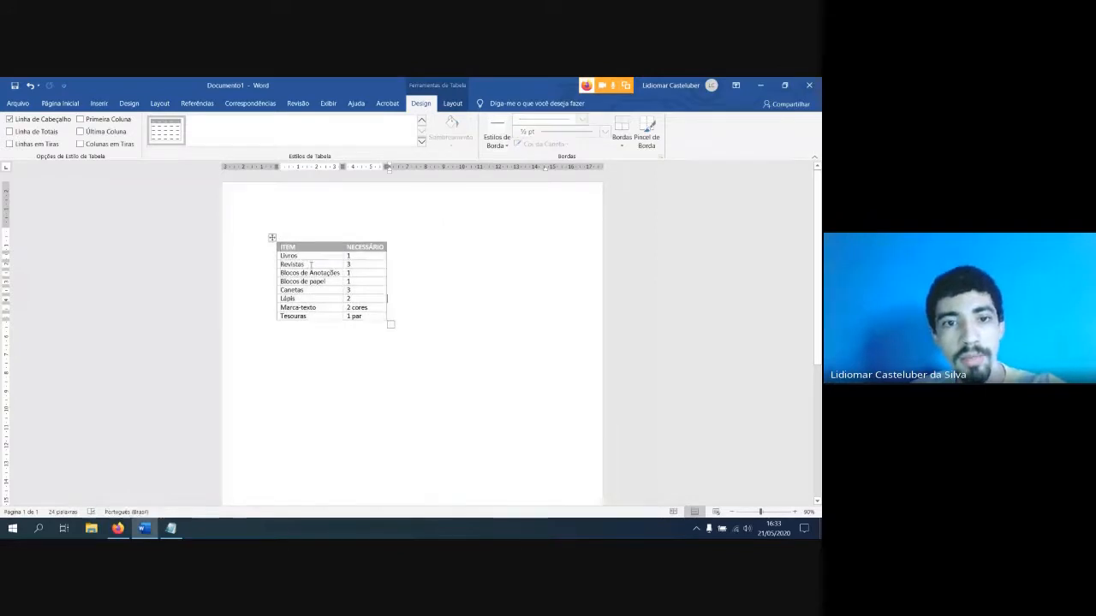
left_click(265, 238)
left_click(289, 255)
left_click(272, 237)
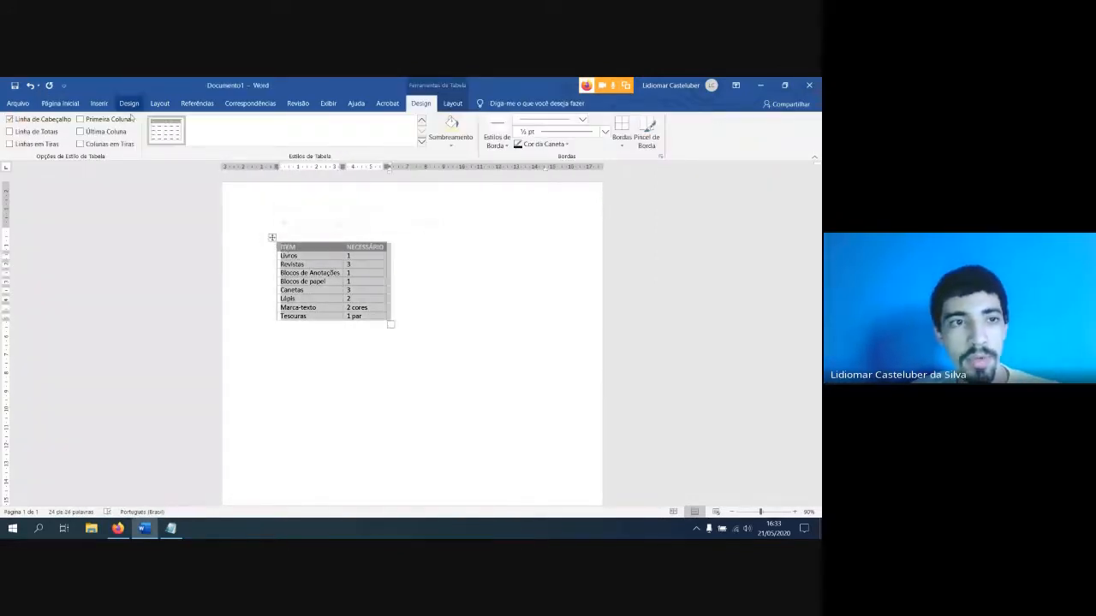
left_click(453, 104)
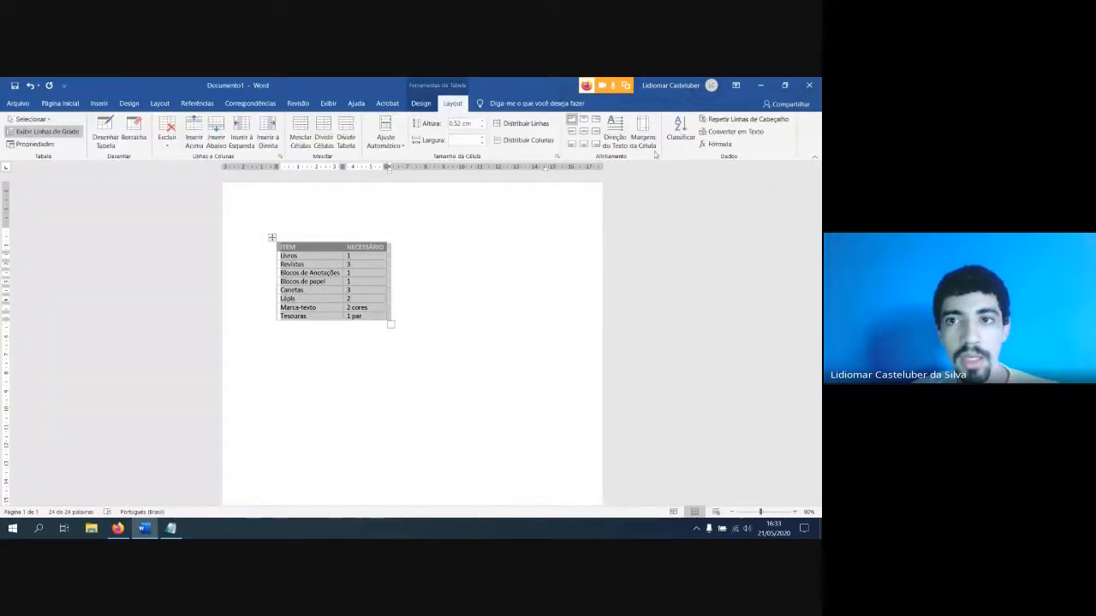
left_click(420, 103)
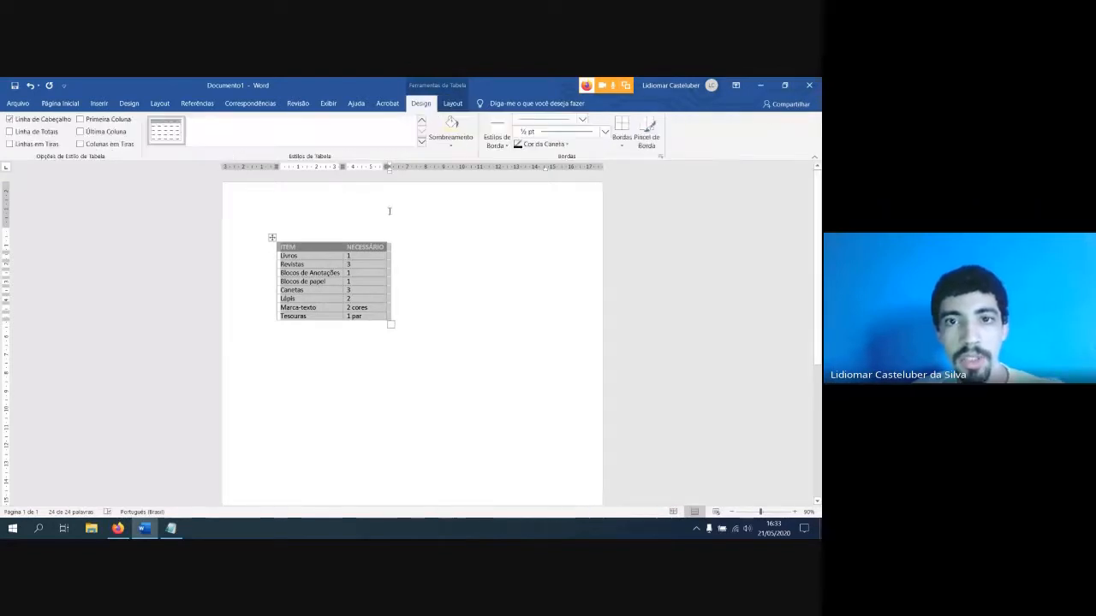
key("Delete")
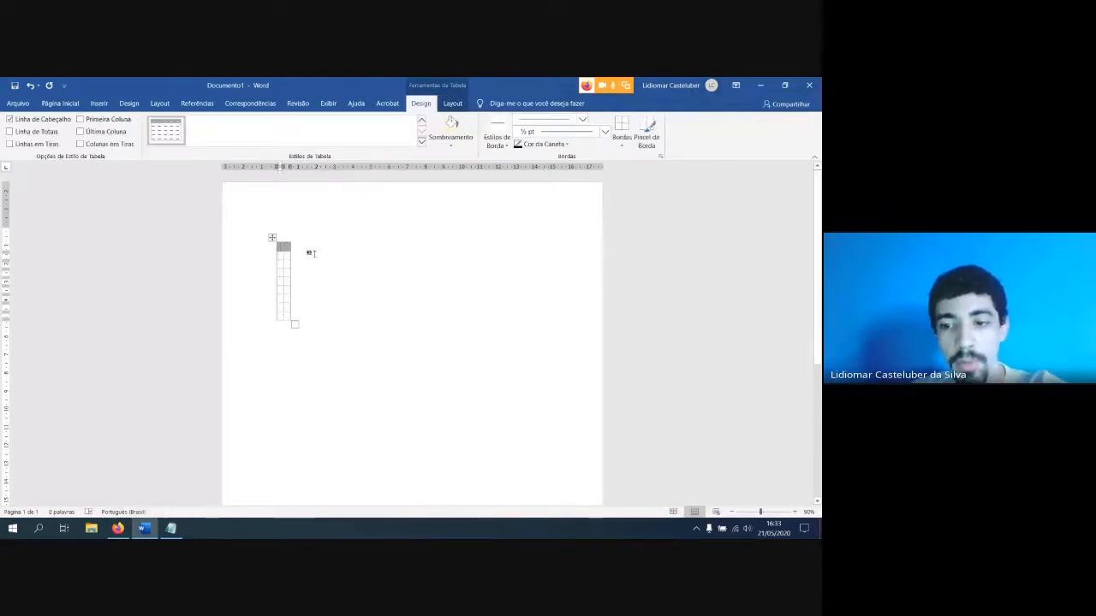
left_click(272, 238)
key("Delete")
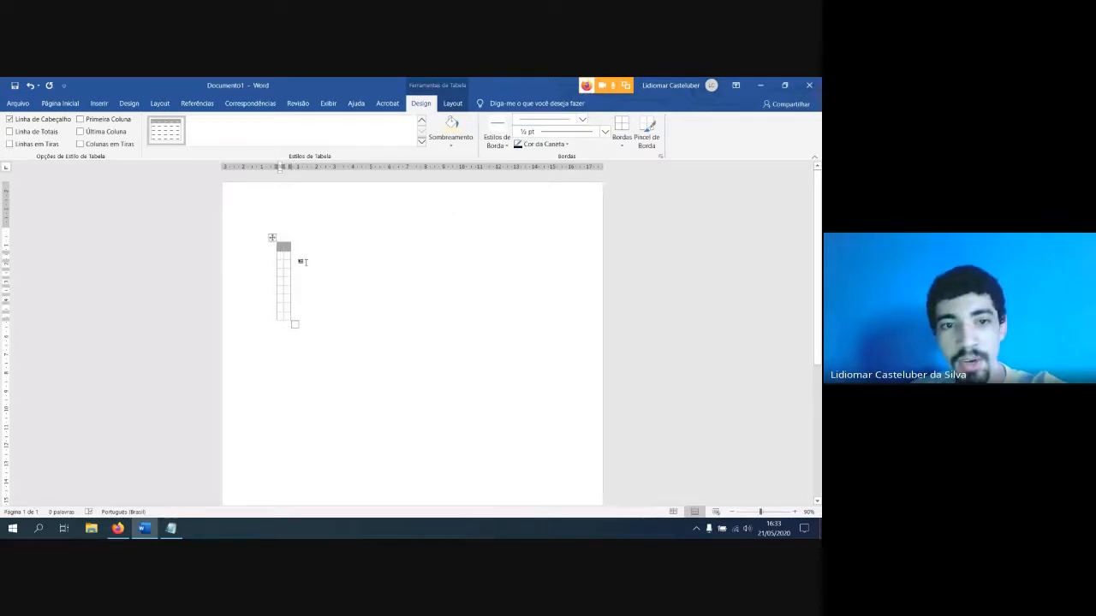
left_click(272, 238)
key("BackSpace")
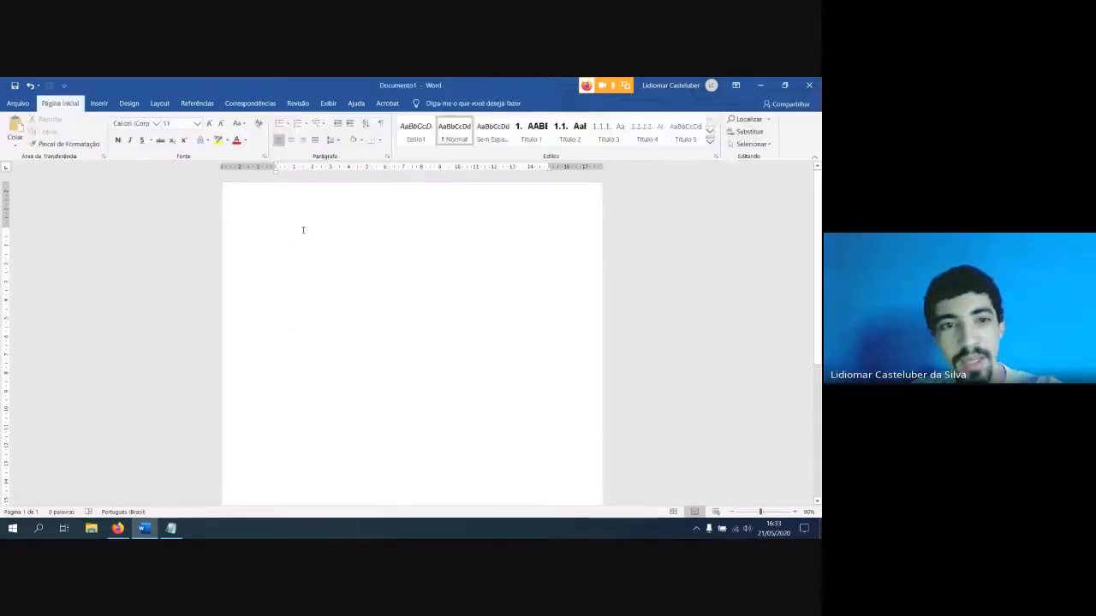
left_click(102, 105)
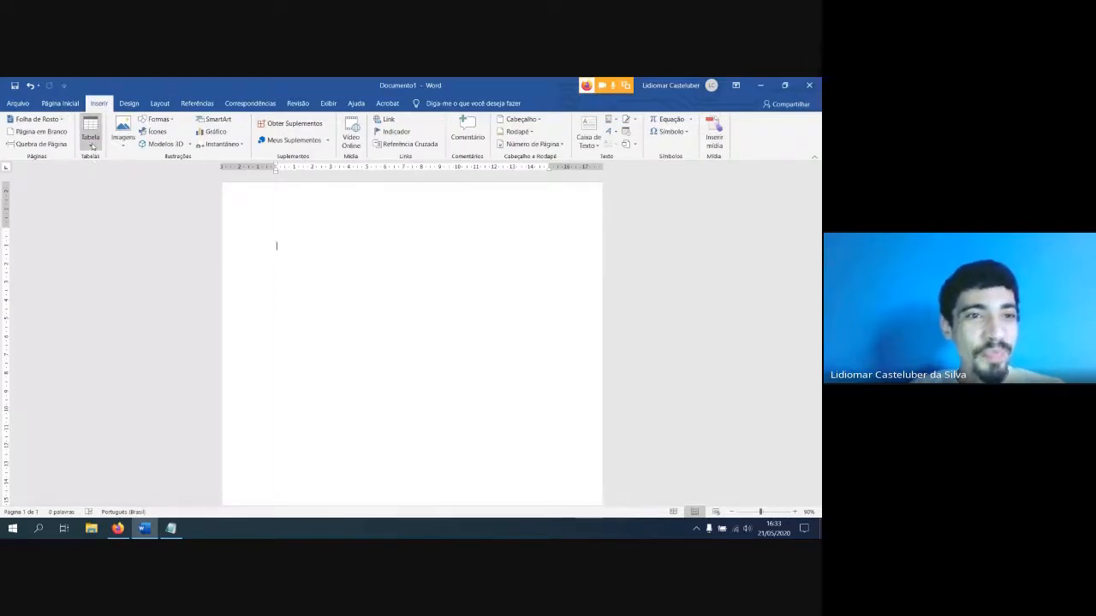
left_click(123, 140)
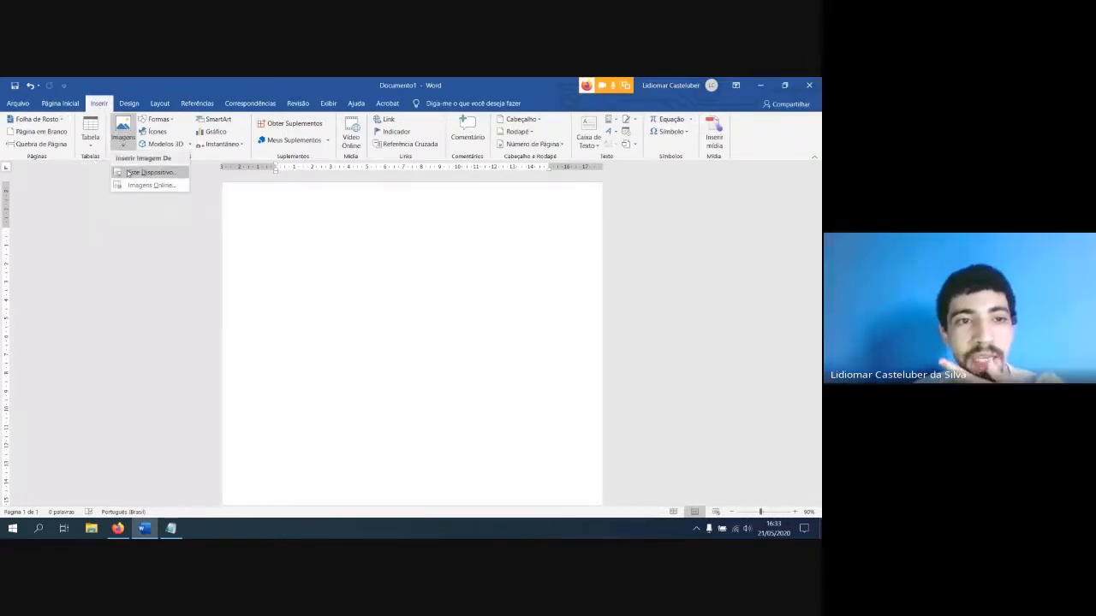
left_click(129, 172)
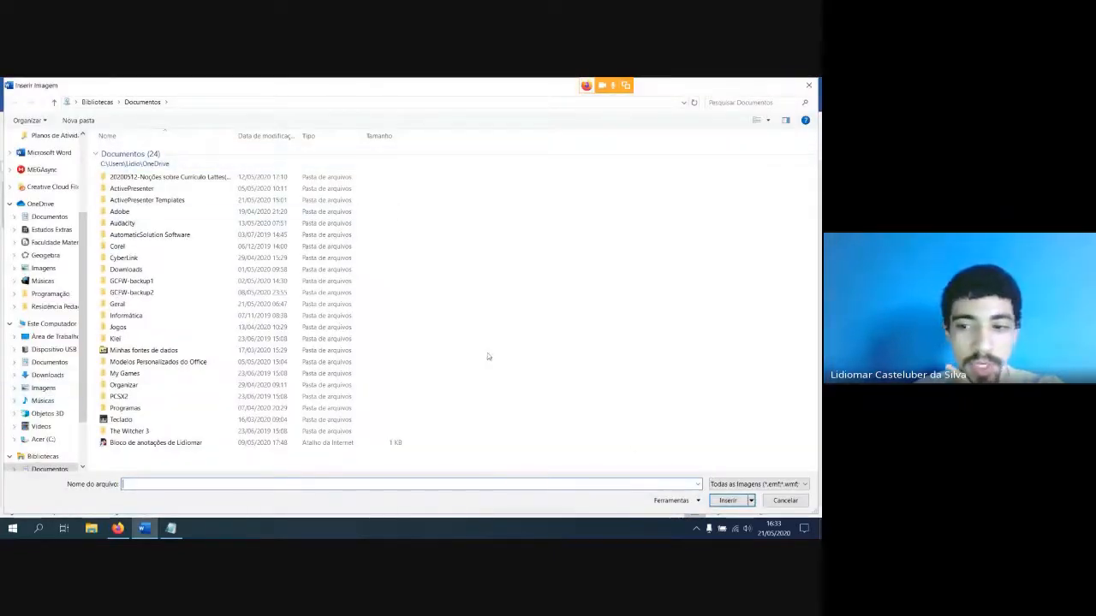
left_click(804, 499)
Insert the picture "Logo ifro cacoal_vertical colorida.png" from the device's Imagens Salvas library into the blank document
left_click(127, 141)
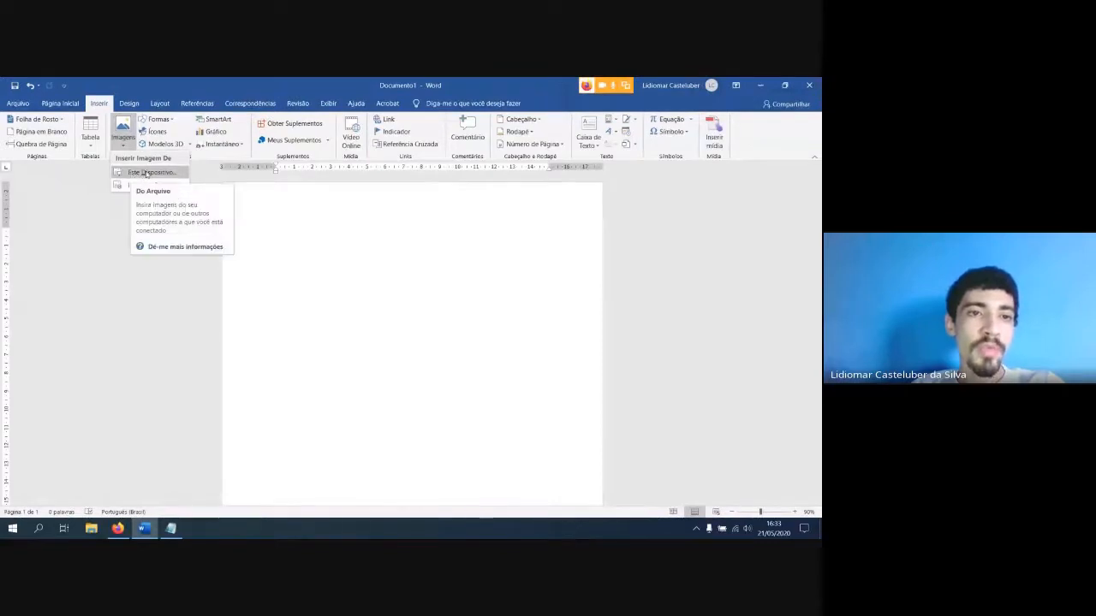
left_click(147, 174)
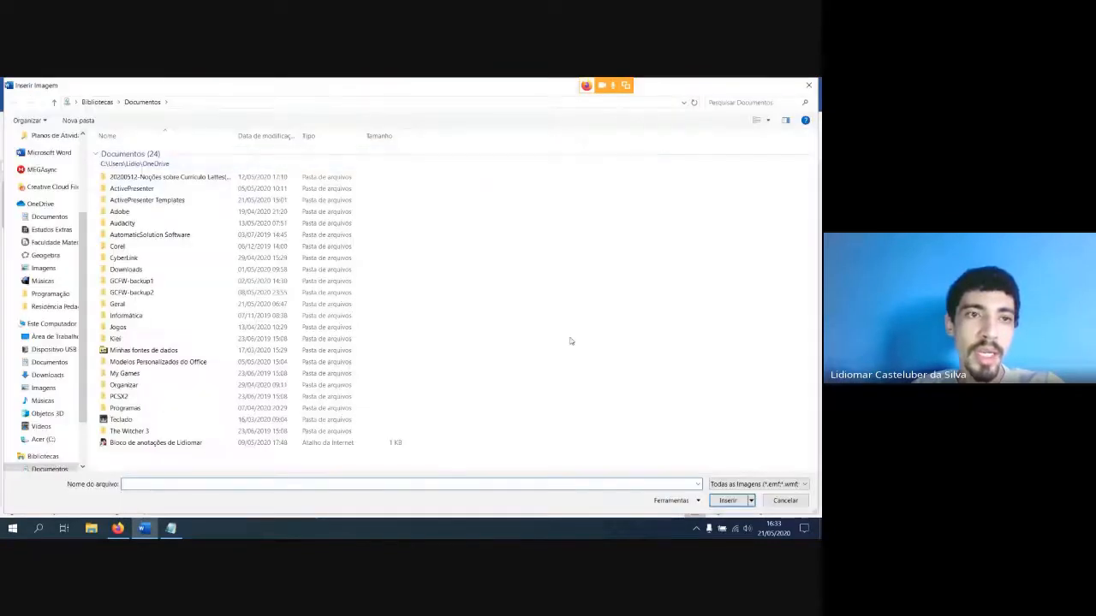
scroll(51, 359, "down", 2)
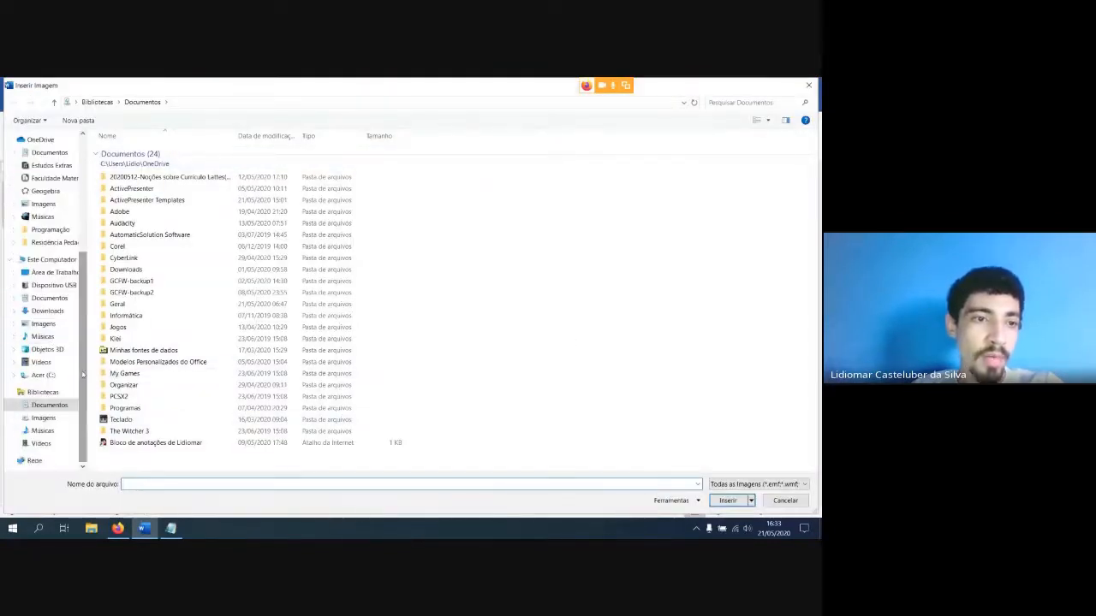
left_click(42, 393)
double_click(406, 156)
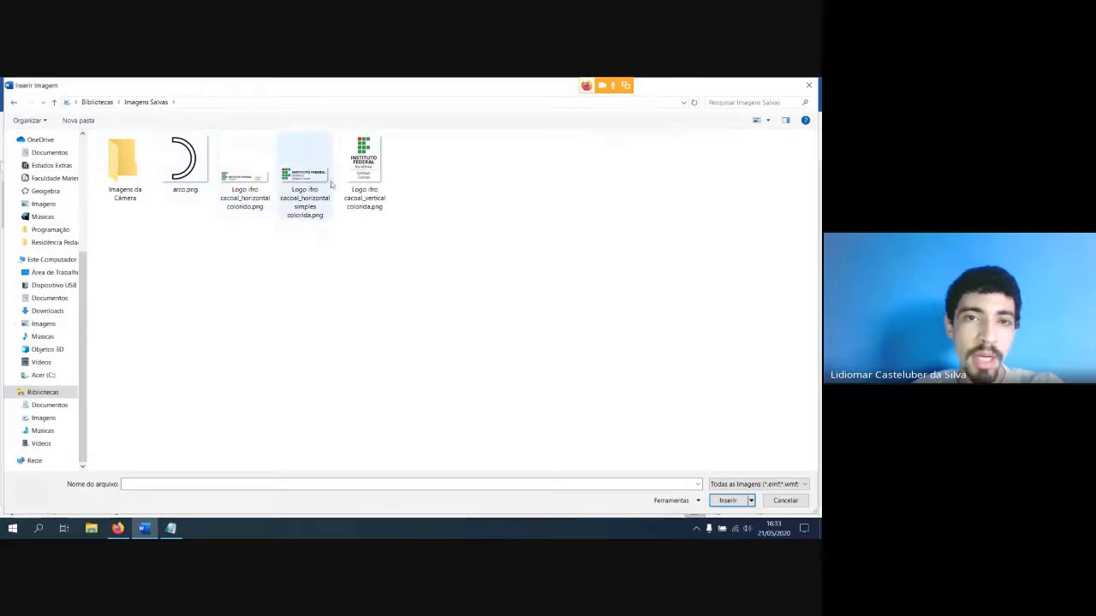
left_click(357, 182)
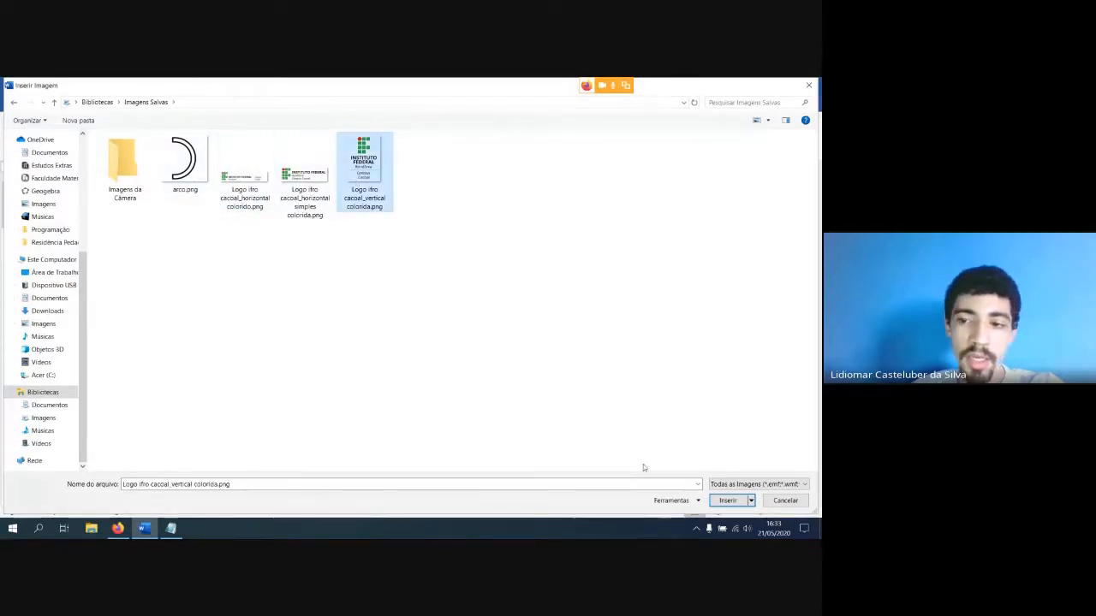
left_click(727, 501)
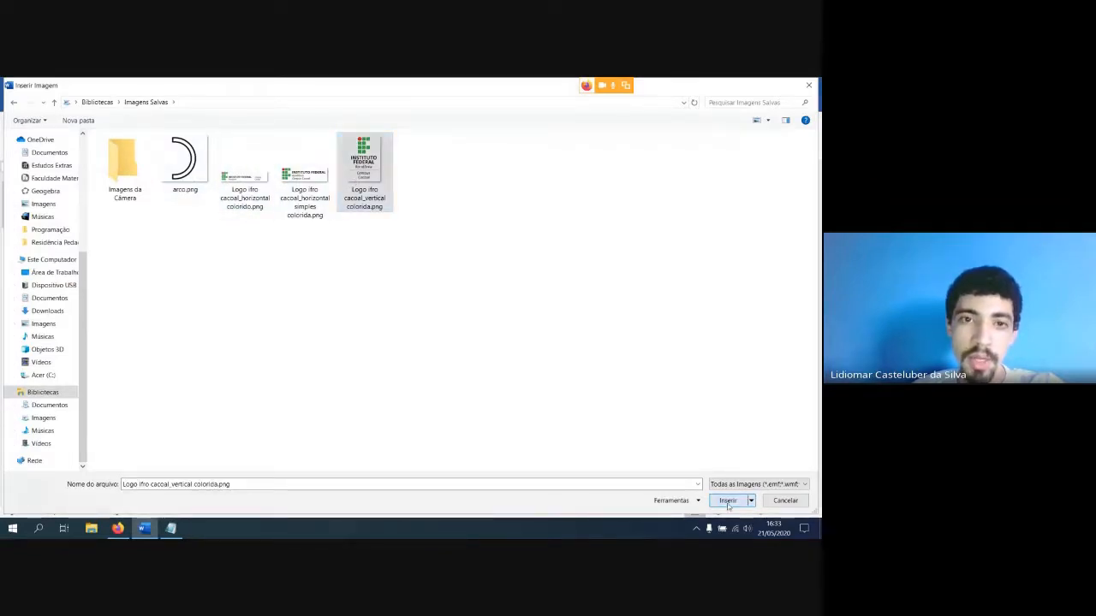
Shrink the inserted logo proportionally and move it up to the first line of the page
left_click_drag(342, 334, 397, 410)
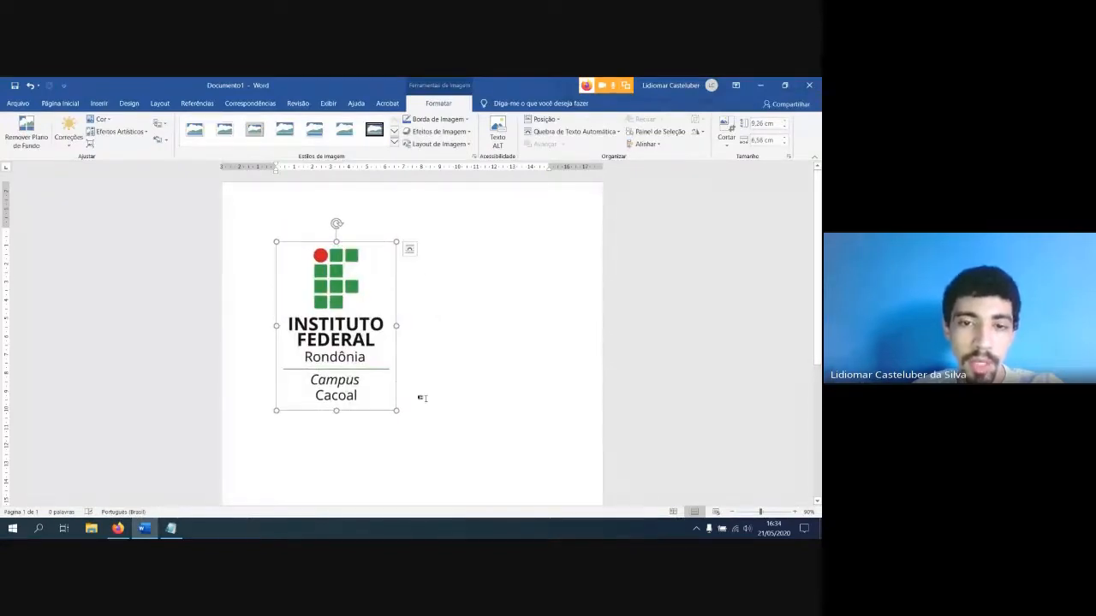
left_click_drag(396, 410, 362, 357)
left_click(277, 229)
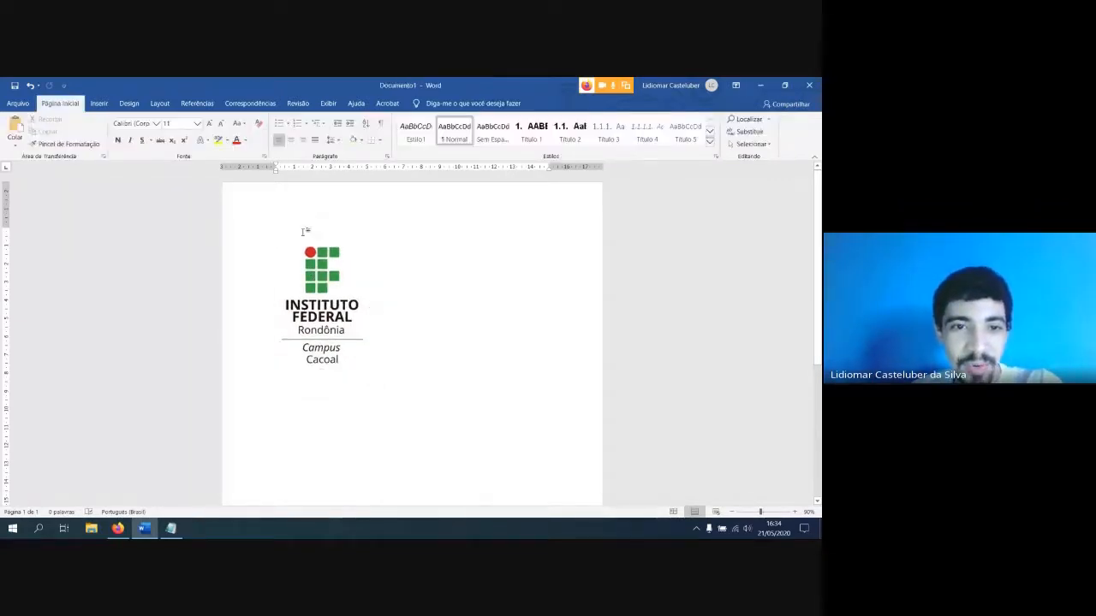
left_click(316, 291)
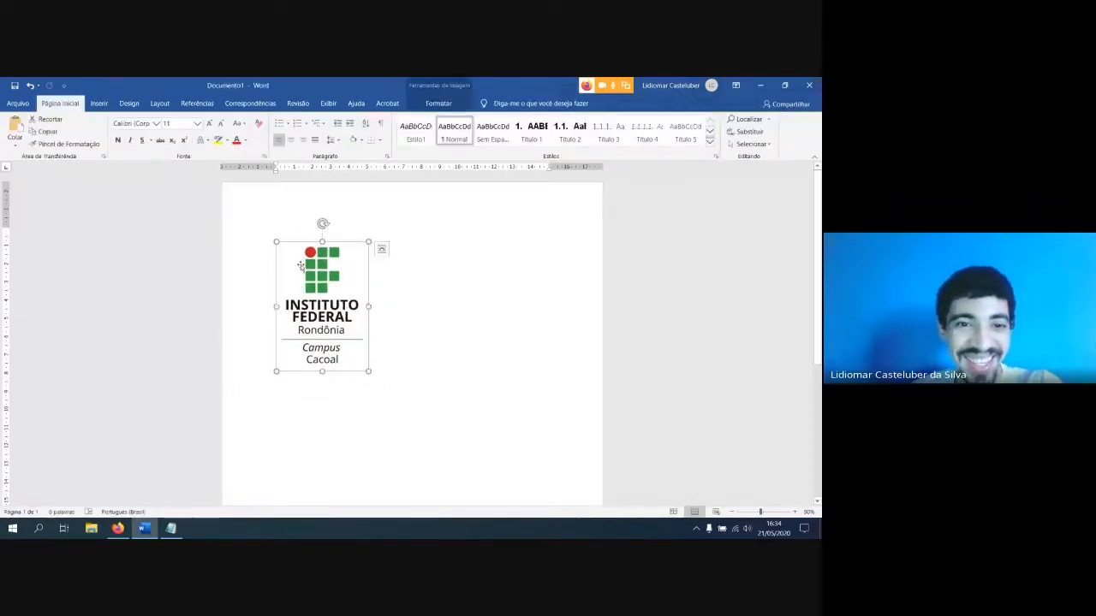
left_click_drag(299, 265, 300, 237)
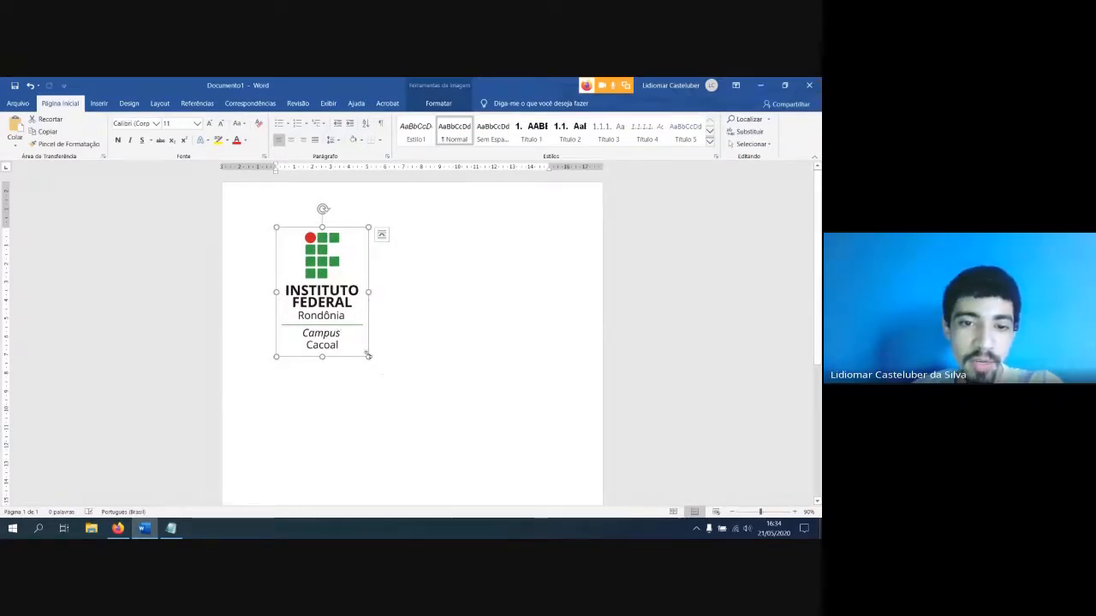
Switch to the empty Bloco de Notas window, make it smaller overall and slightly wider, and return to the Word document
left_click(170, 529)
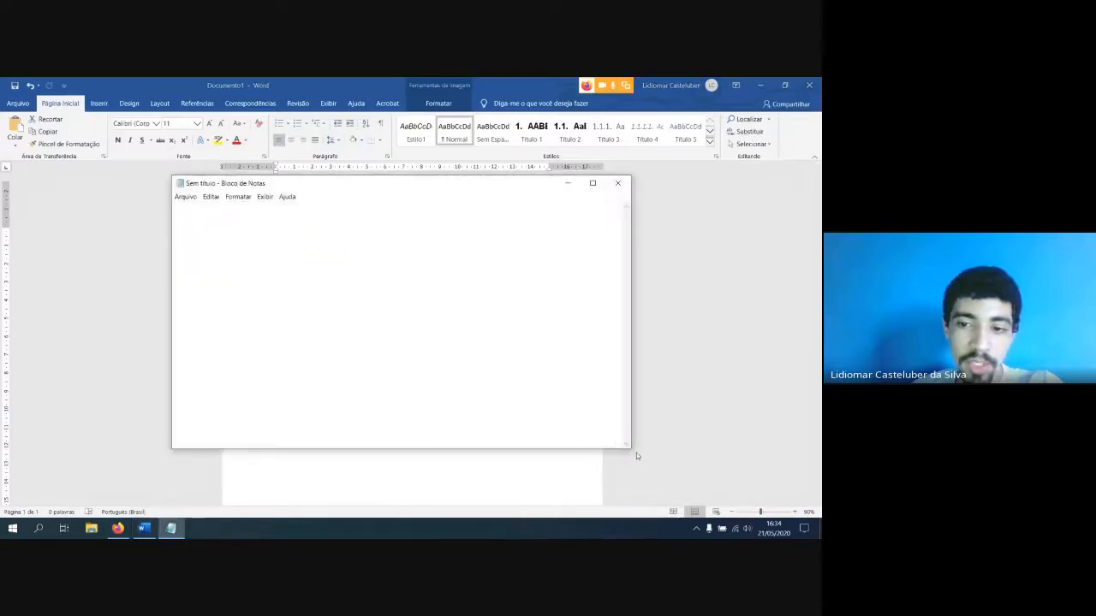
left_click_drag(629, 447, 425, 404)
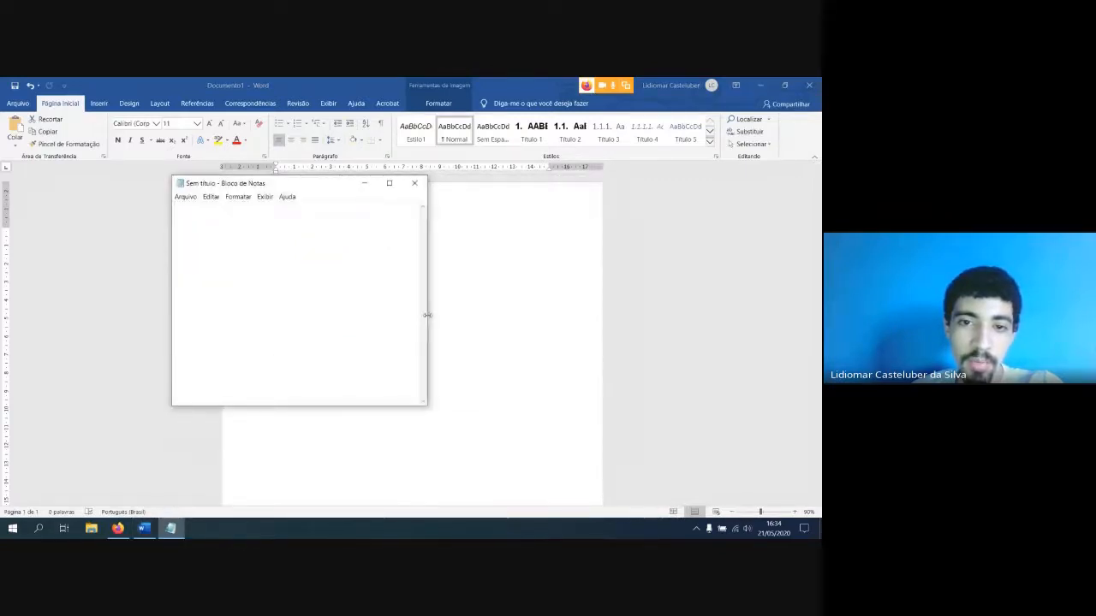
left_click_drag(428, 315, 448, 316)
left_click(503, 334)
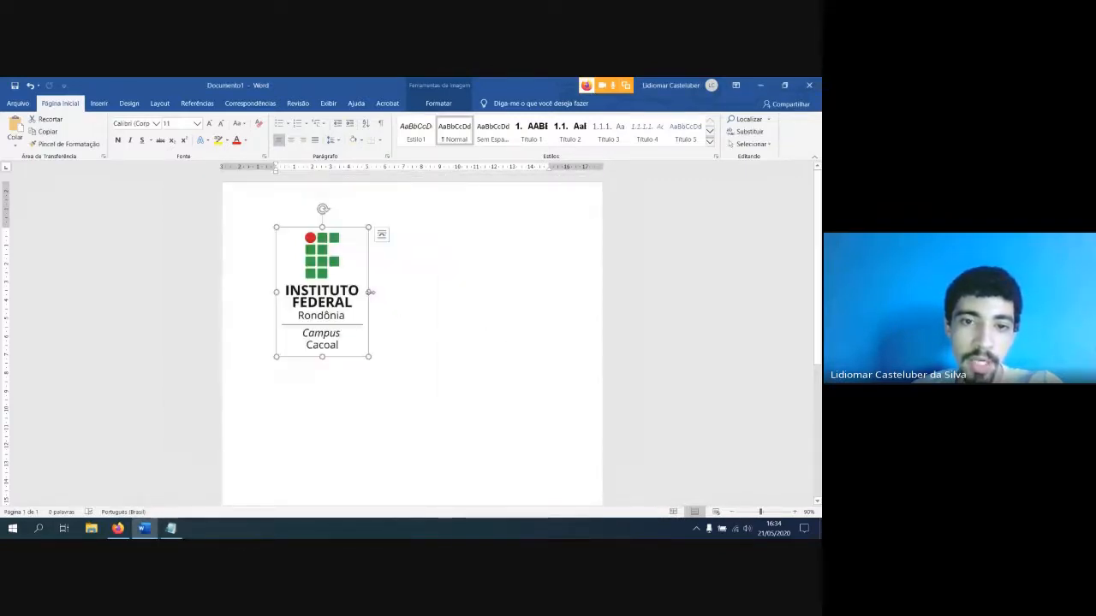
Try stretching the logo in width only, undo the distortion, and enlarge the logo proportionally instead
left_click_drag(370, 292, 520, 293)
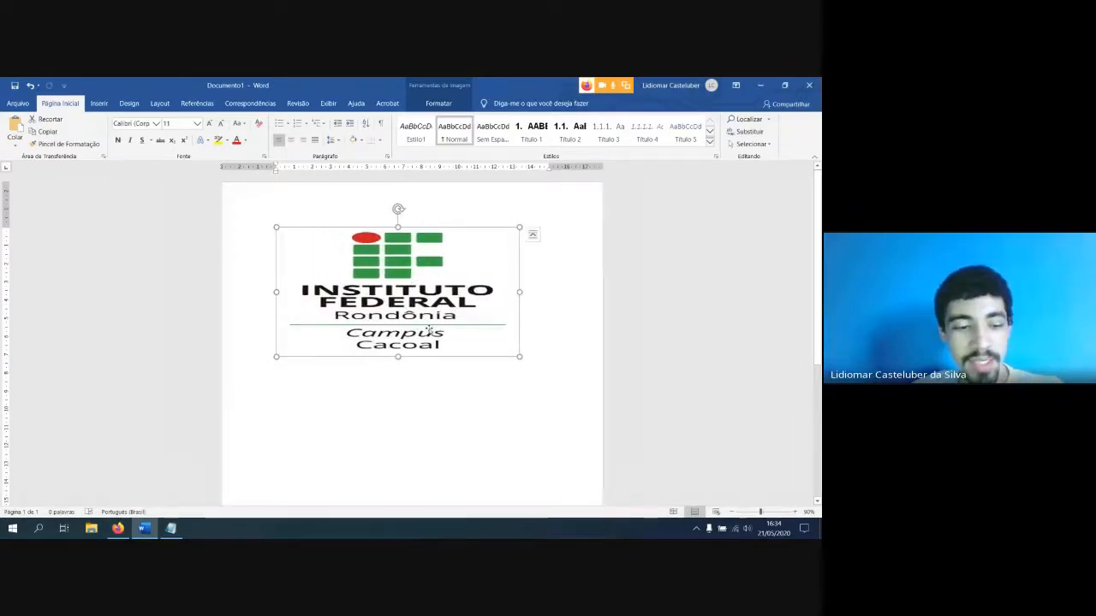
key("ctrl+z")
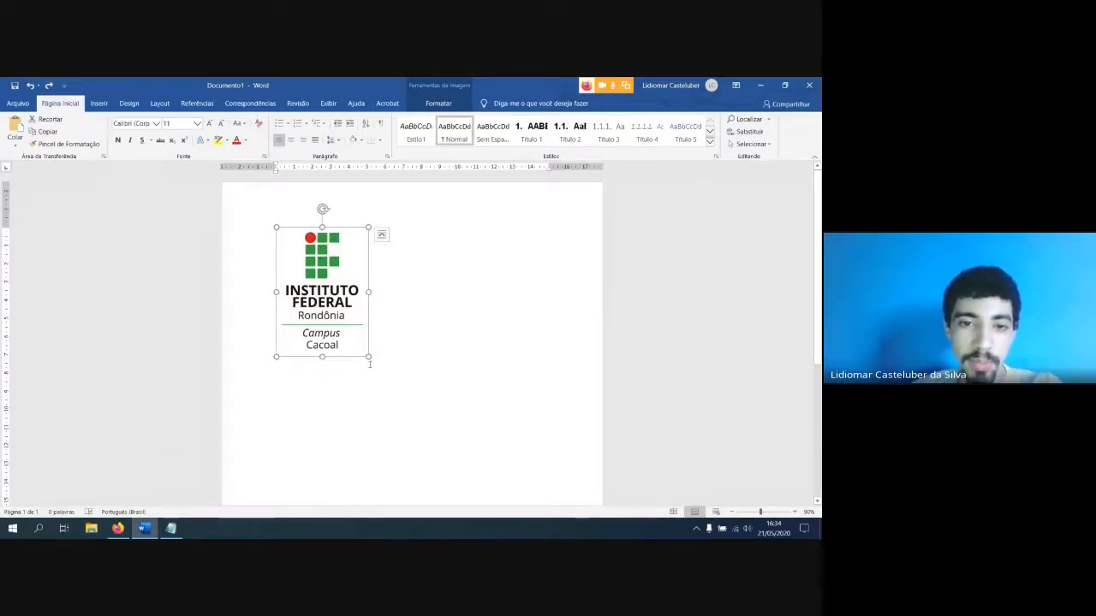
left_click_drag(368, 357, 386, 382)
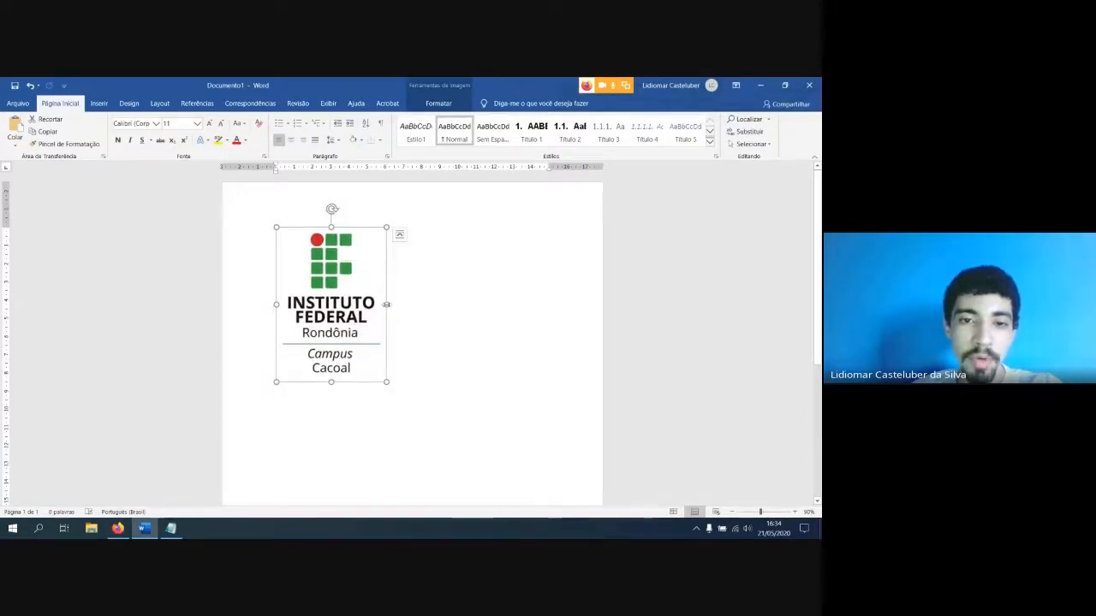
Try stretching the logo only in width and only in height, undoing each distortion
left_click_drag(386, 304, 528, 304)
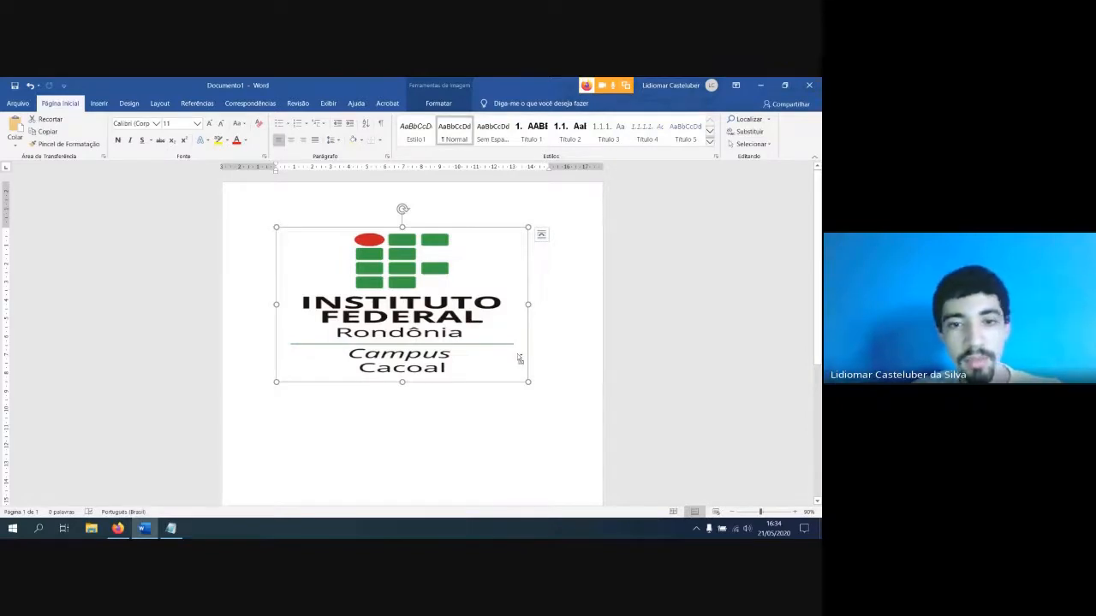
key("ctrl+z")
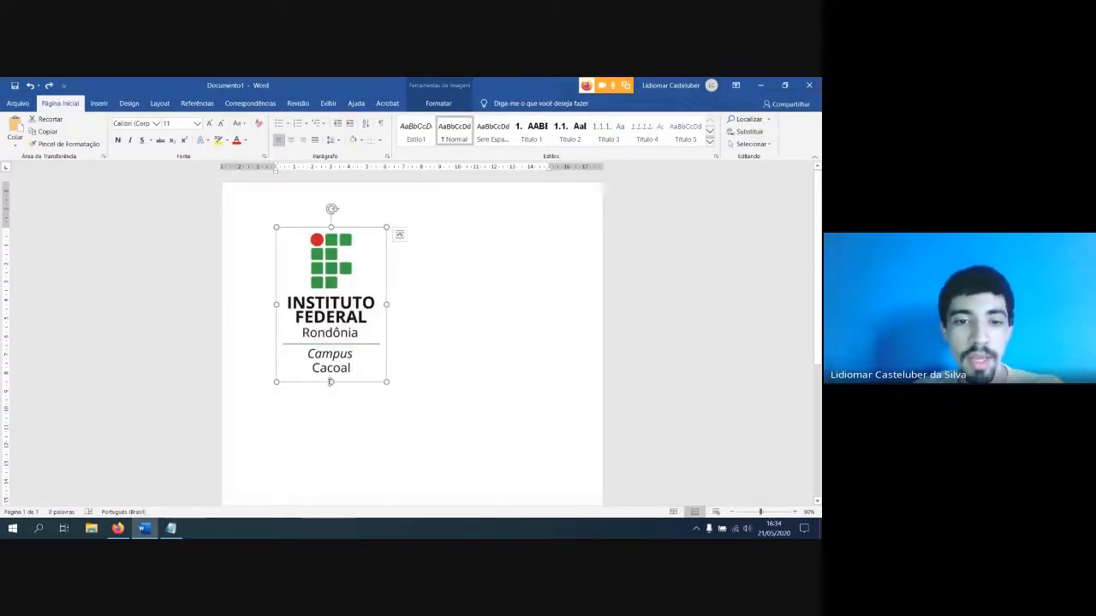
left_click_drag(330, 382, 331, 473)
key("ctrl+z")
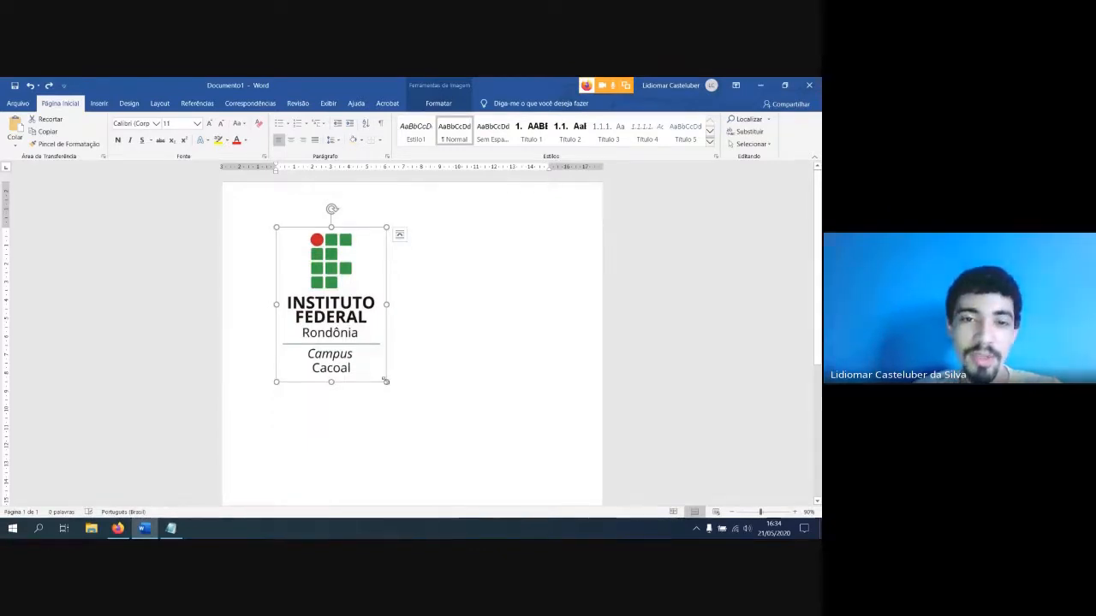
Shrink the logo slightly and enlarge it again, keeping its proportions, and check its layout options without changing them
mouse_move(386, 381)
left_mouse_down()
mouse_move(411, 416)
mouse_move(383, 369)
left_mouse_up()
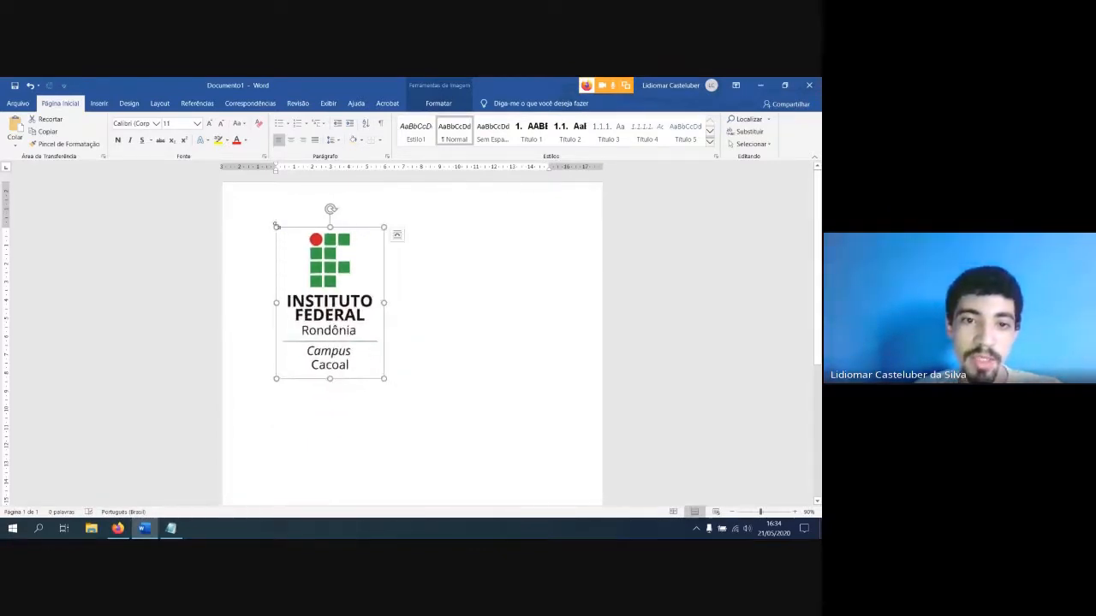
left_click_drag(276, 226, 263, 203)
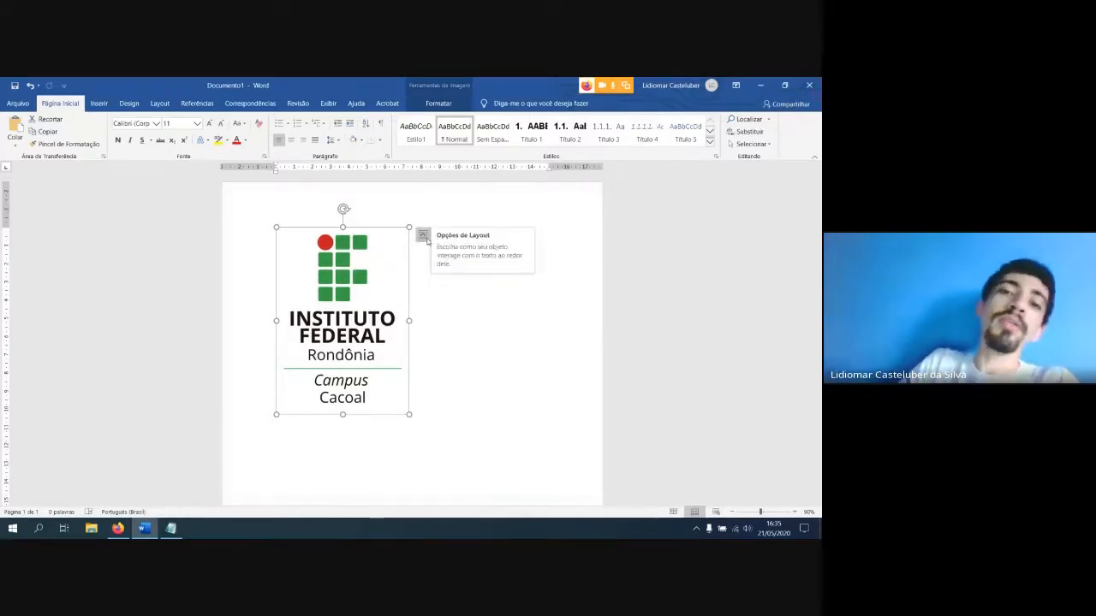
left_click(424, 235)
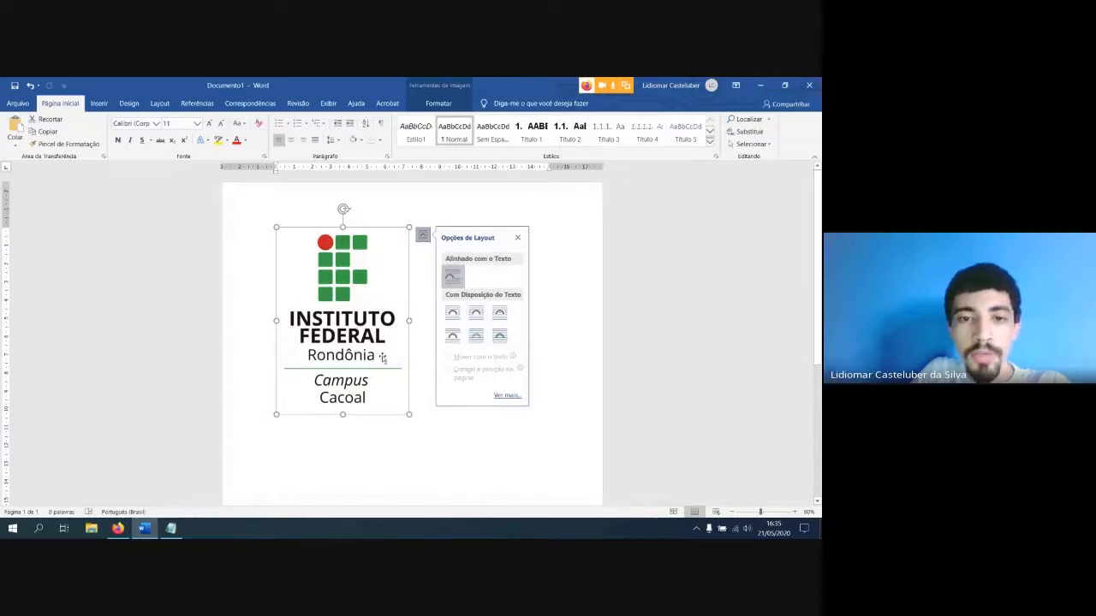
left_click(411, 303)
Insert an empty line above the logo at the beginning of the document
left_click(277, 227)
left_click(271, 225)
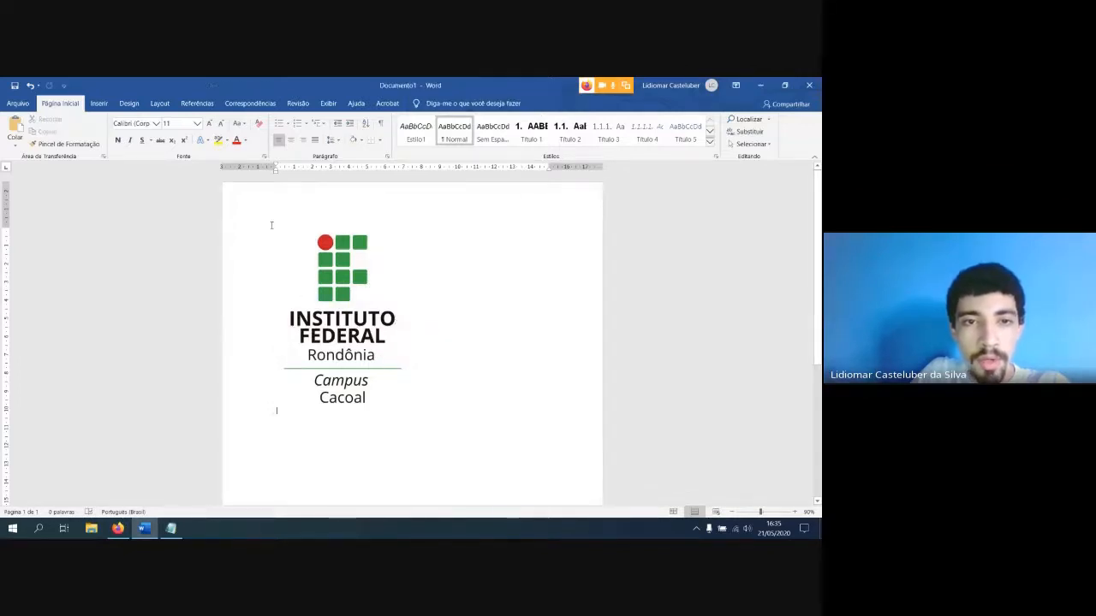
key("Return")
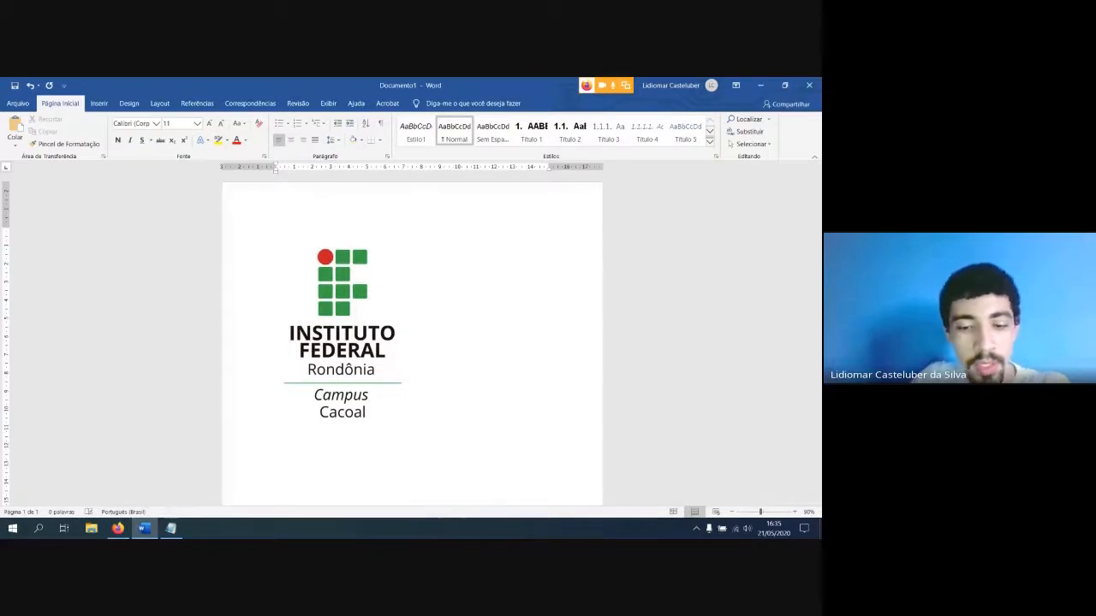
Generate four paragraphs of five-sentence sample text above the logo with =rand(4,5)
type("=rand(4")
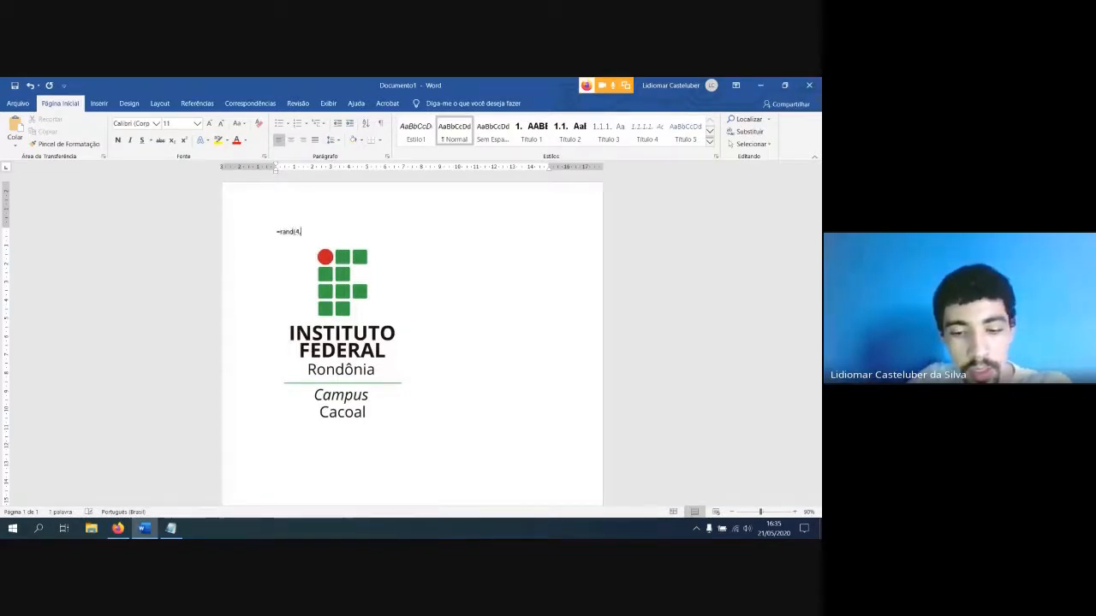
type(",5)")
key("Return")
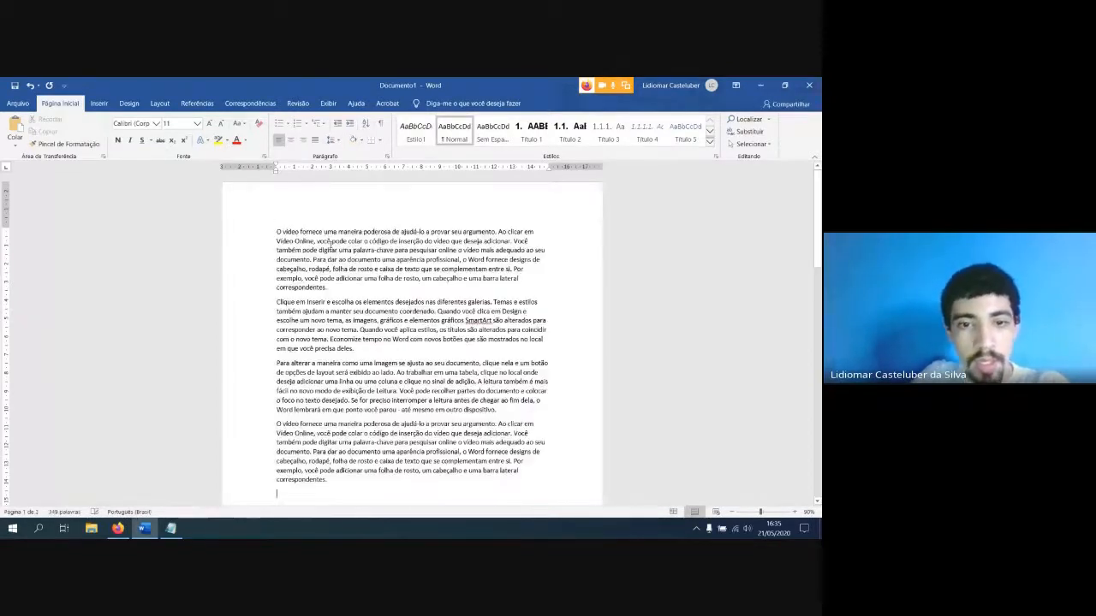
Delete the fourth sample paragraph so that only three paragraphs precede the logo
scroll(533, 252, "down", 2)
scroll(534, 252, "down", 3)
scroll(443, 340, "up", 1)
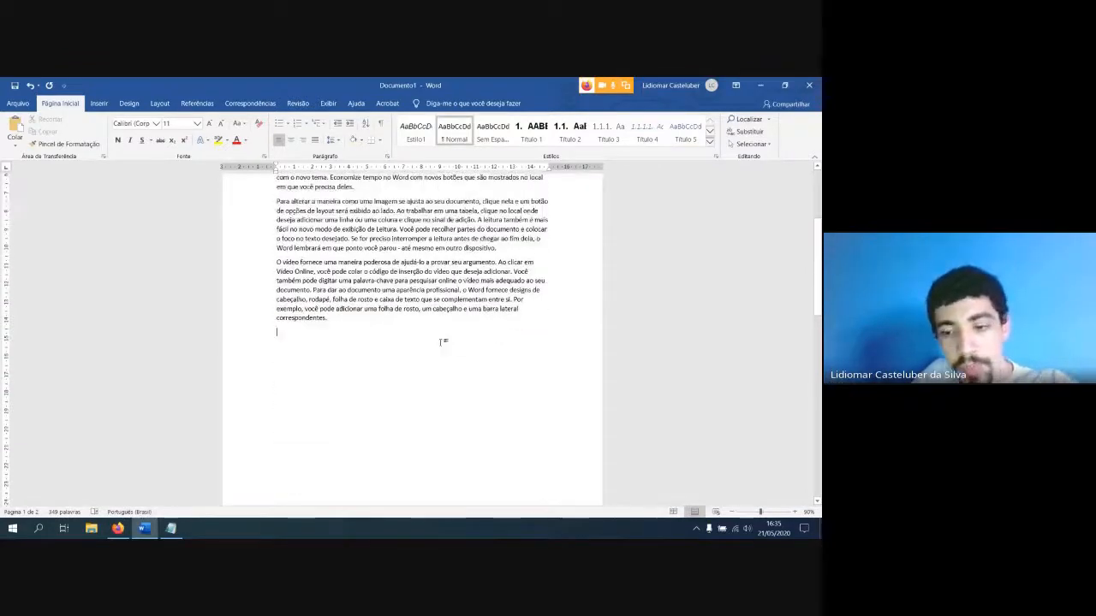
left_click_drag(384, 331, 269, 262)
key("BackSpace")
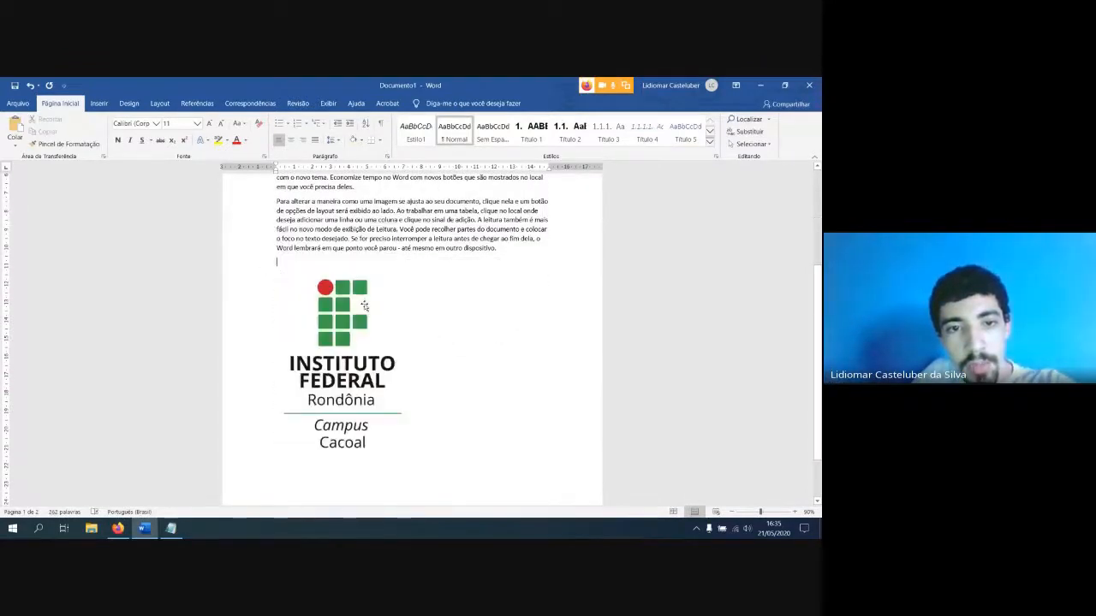
Shrink the logo below the sample text, keeping its proportions
left_click(383, 310)
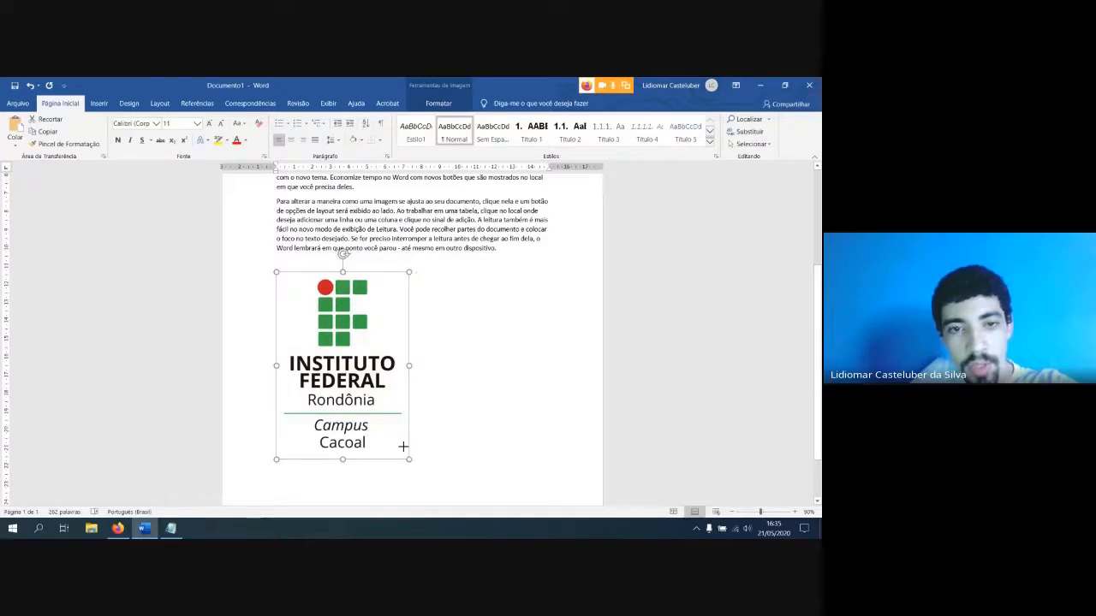
left_click_drag(411, 459, 358, 386)
scroll(477, 385, "up", 1)
scroll(446, 356, "up", 3)
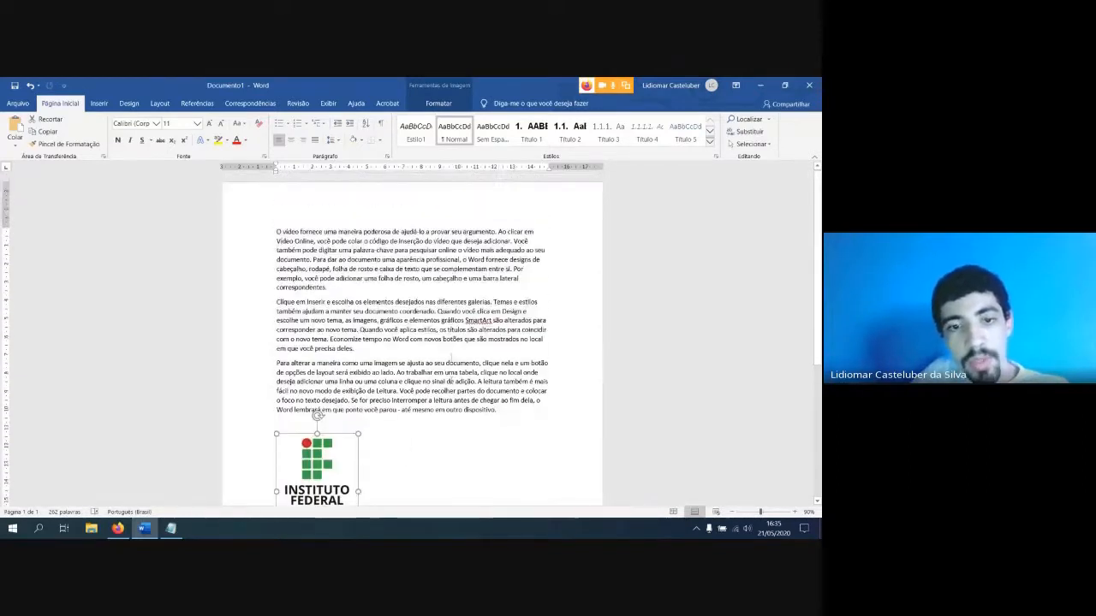
scroll(440, 357, "down", 2)
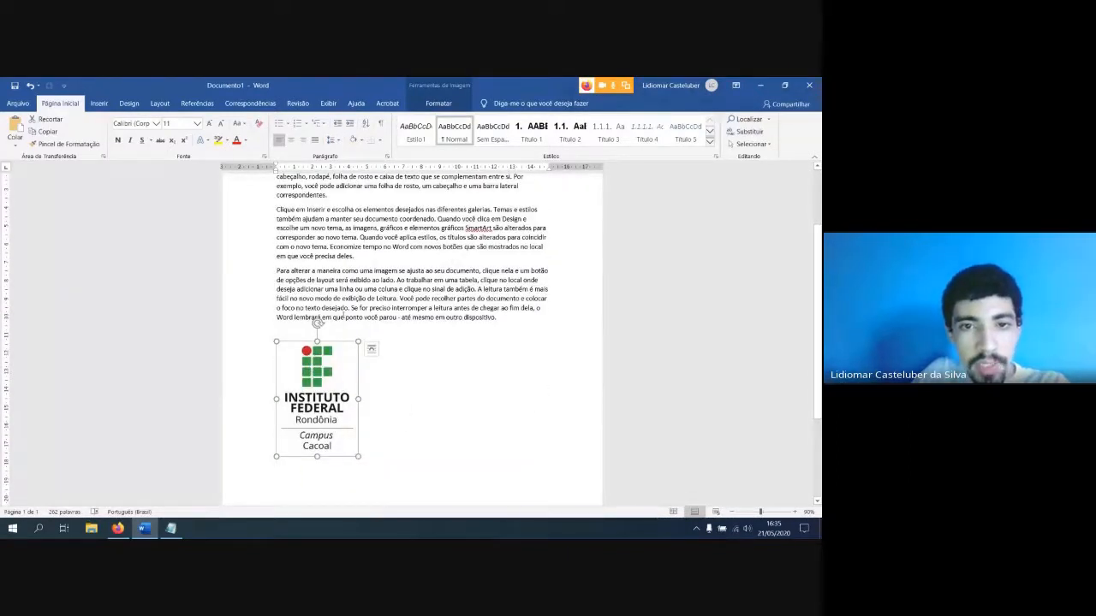
Move the logo from below the text to the end of the second paragraph
scroll(363, 270, "up", 1)
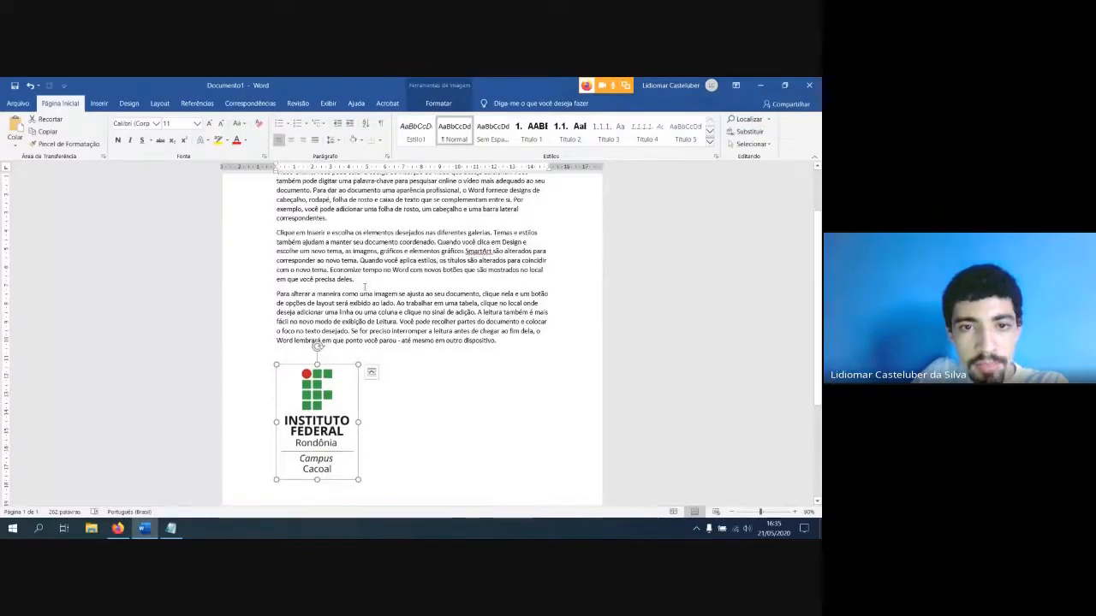
left_click(366, 280)
left_click_drag(299, 406, 311, 364)
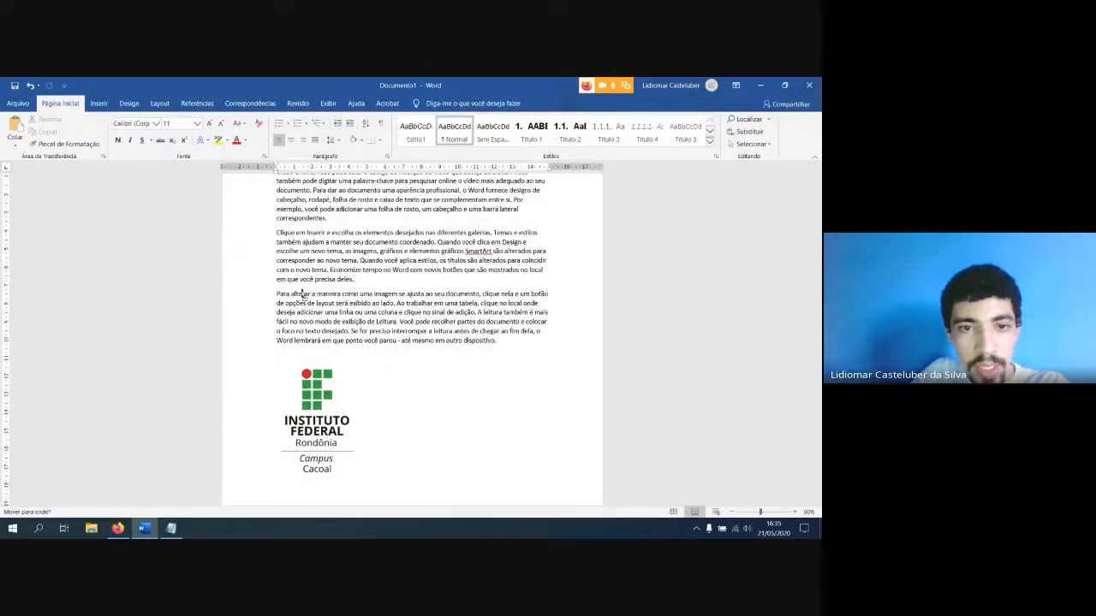
left_click_drag(302, 294, 362, 285)
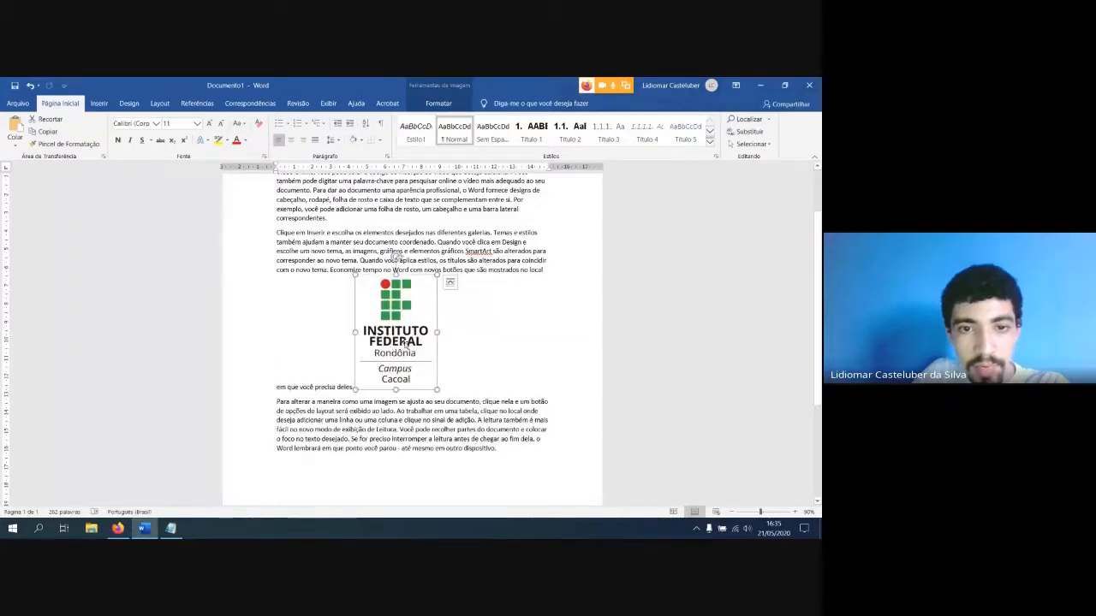
Move the logo to the start of the third paragraph and break the paragraph's text onto a new line below it
left_click_drag(378, 343, 278, 401)
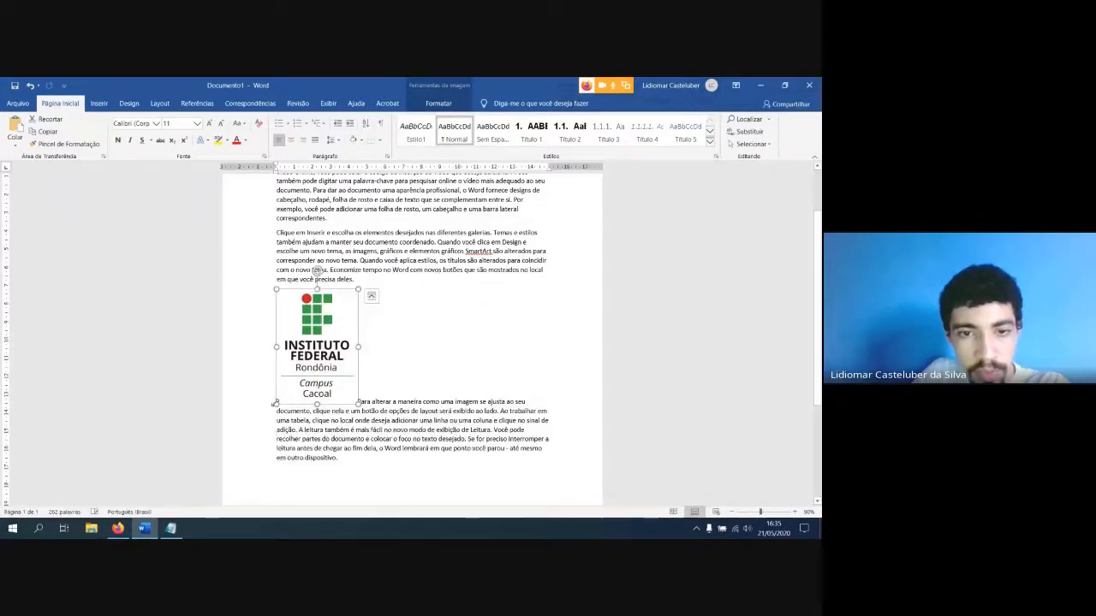
left_click(358, 401)
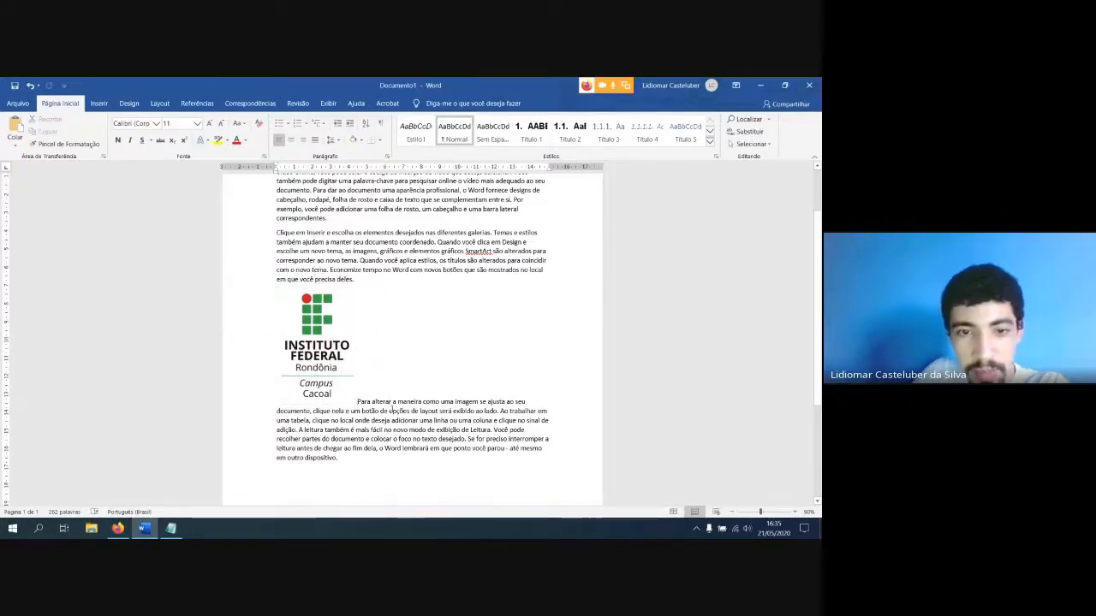
key("ctrl+z")
left_click(281, 371)
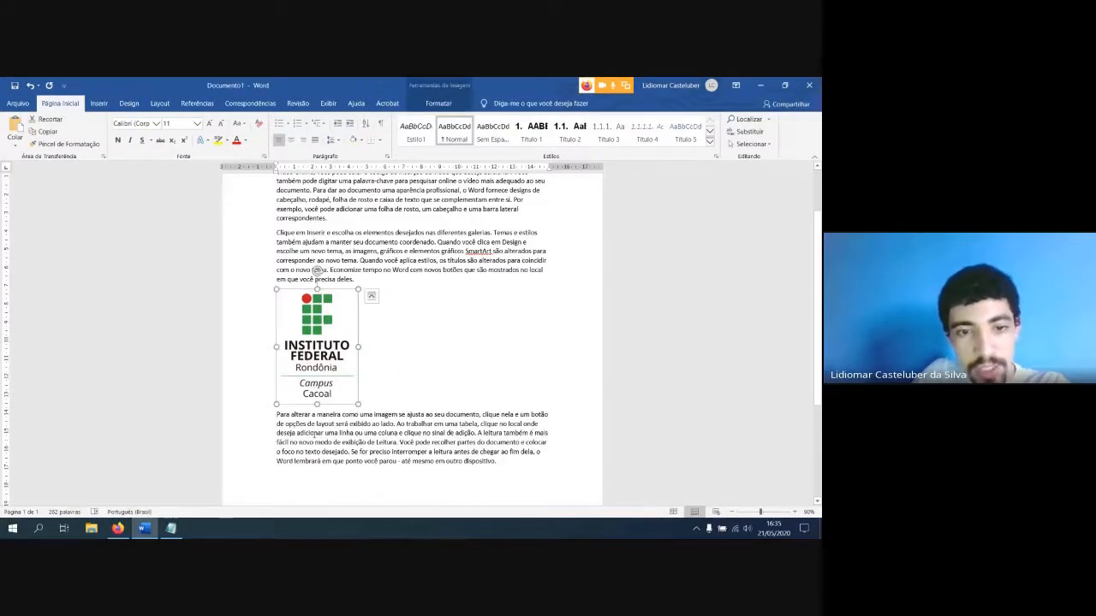
Rejoin the third paragraph's text with the logo's line, and move the logo back below the text
left_click(275, 414)
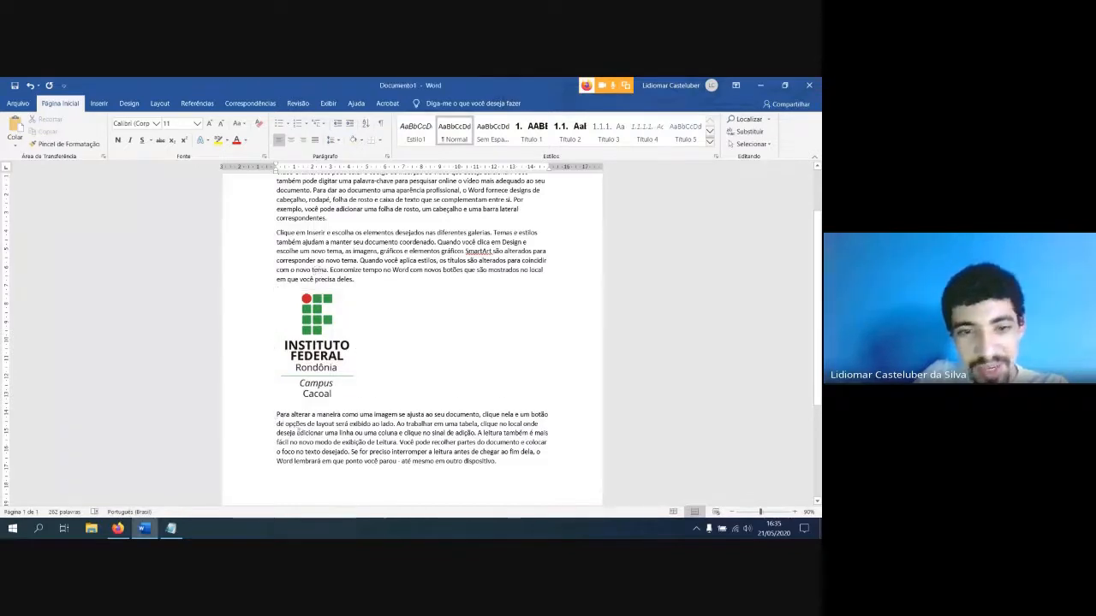
key("BackSpace")
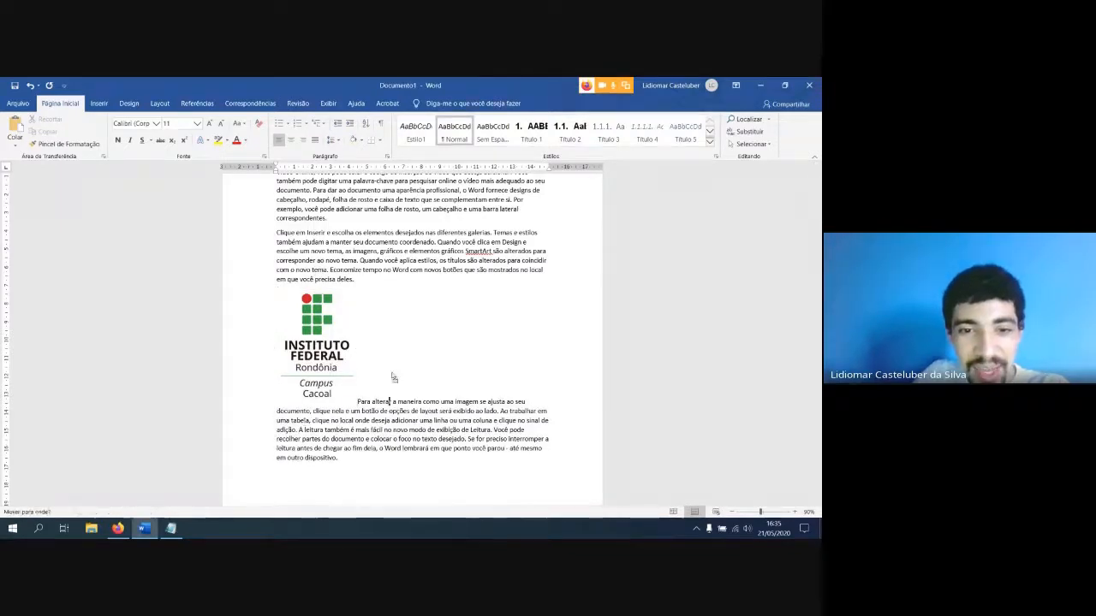
left_click_drag(393, 377, 365, 480)
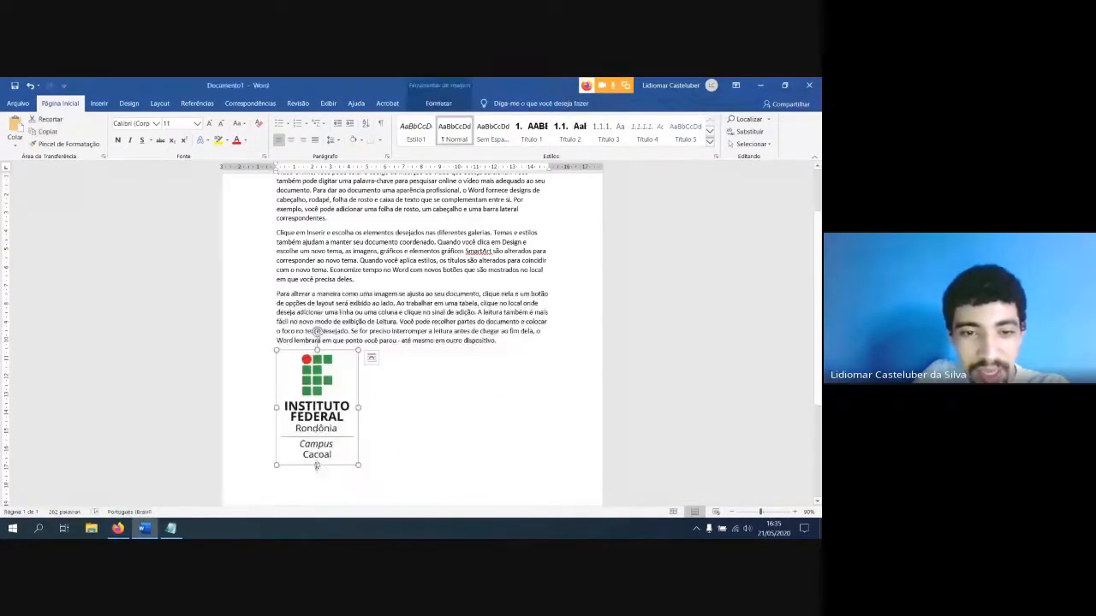
Check the logo's layout options, looking at Alinhado com o Texto, without changing them
left_click(371, 358)
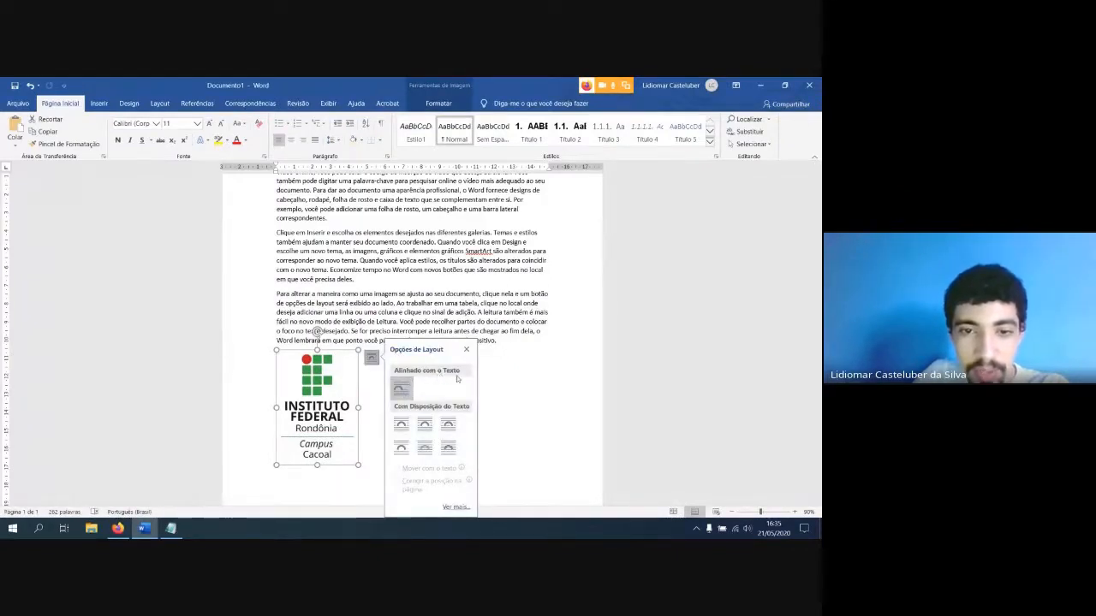
left_click(379, 390)
left_click(324, 393)
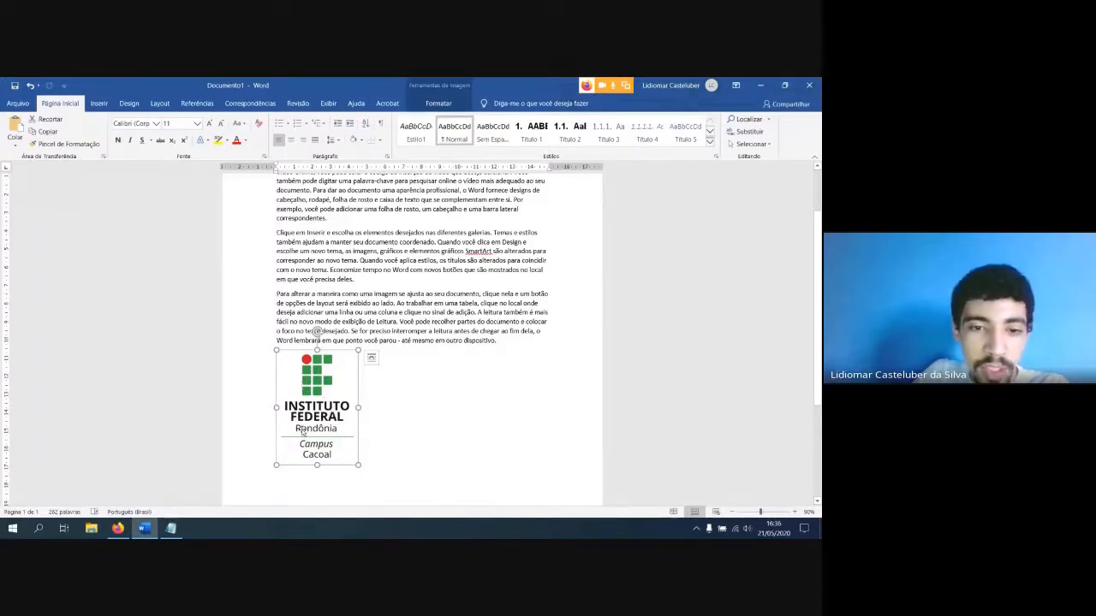
Place the logo right after the last words of the second paragraph, in line with its text
left_click(368, 279)
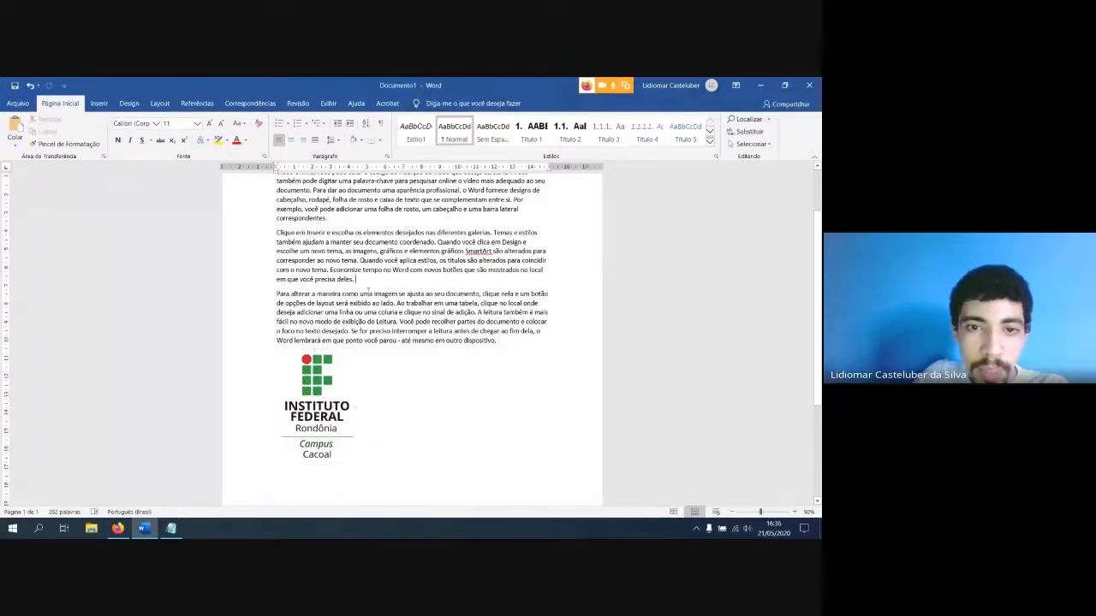
left_click(308, 416)
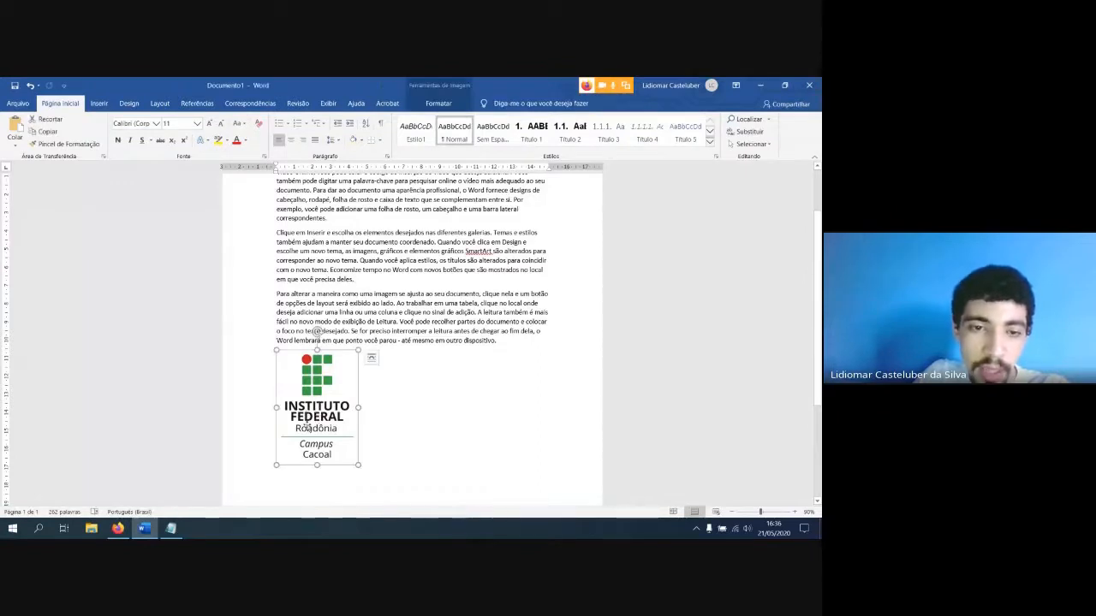
left_click_drag(306, 426, 359, 286)
Switch to the Google Meet call in Firefox, admit the waiting participant, and return to Word
left_click(118, 528)
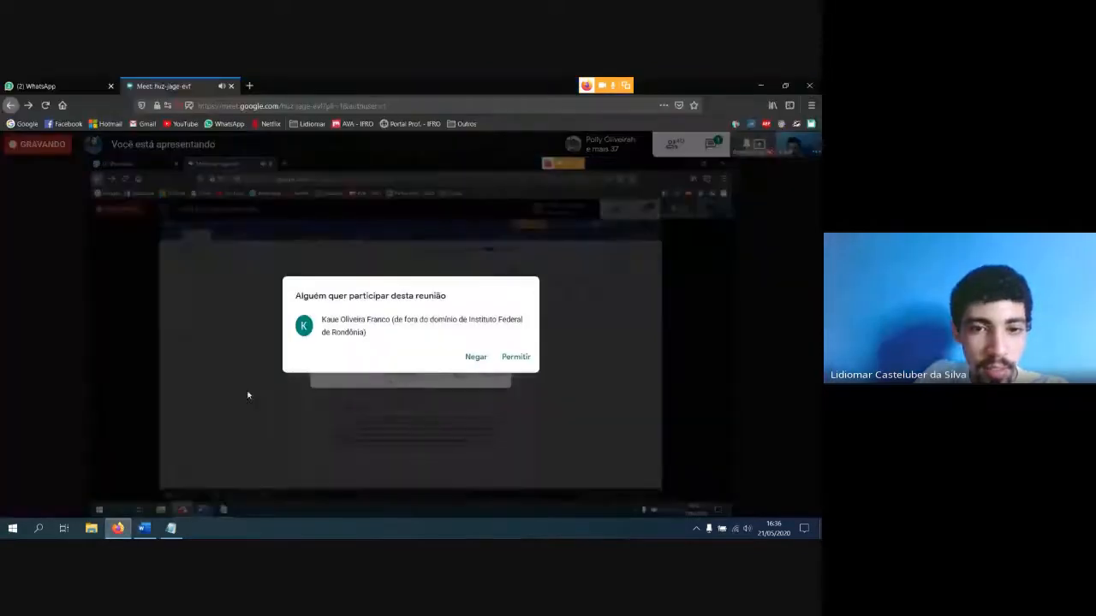
left_click(517, 357)
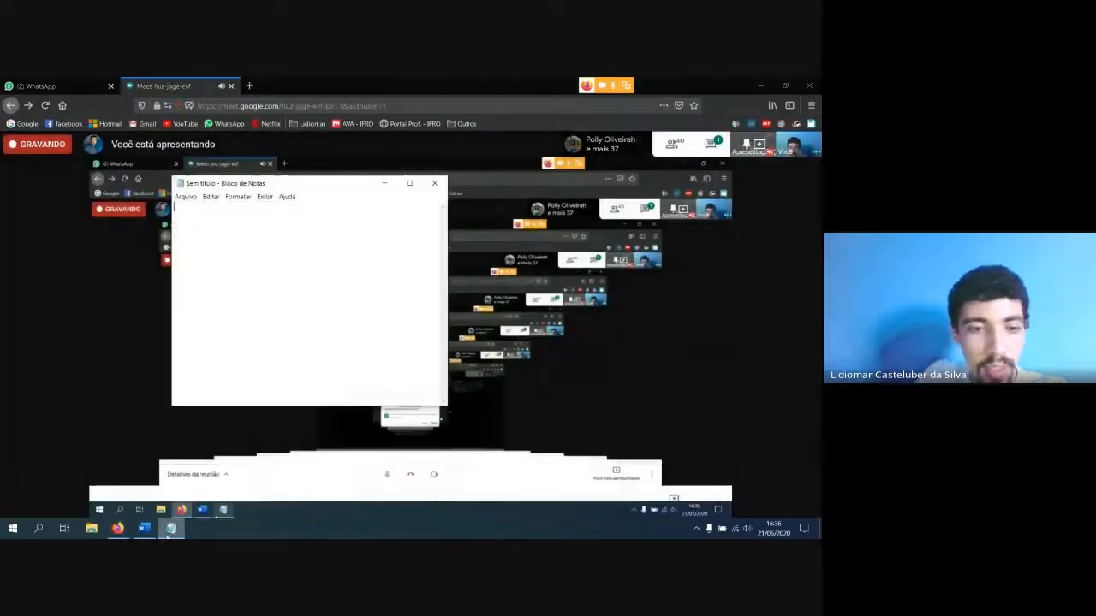
left_click(144, 528)
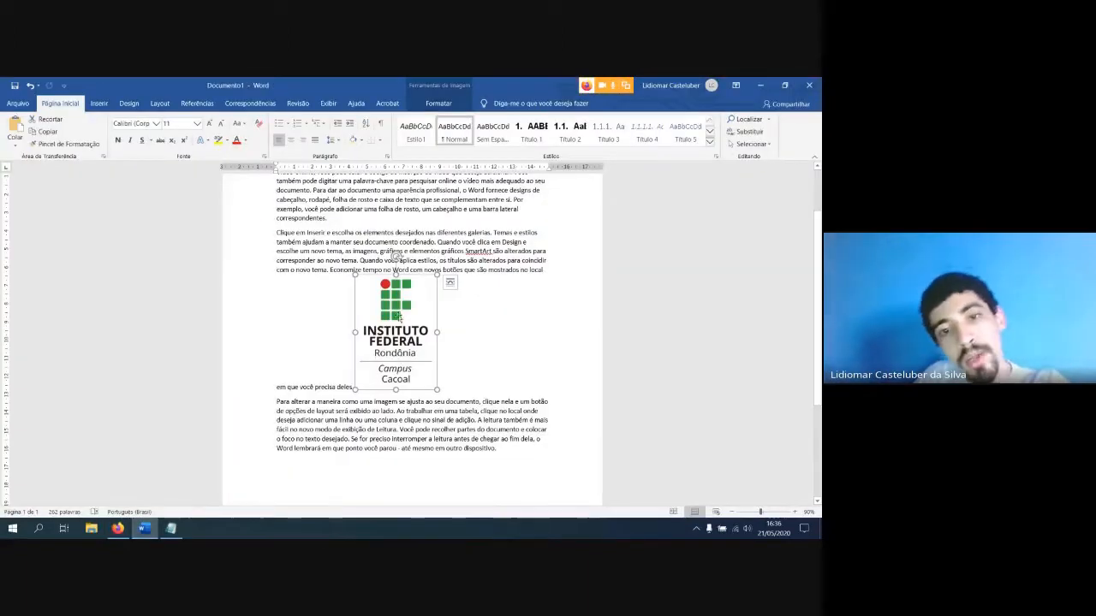
Move the in-line logo to the end of the first paragraph
left_click_drag(399, 319, 387, 226)
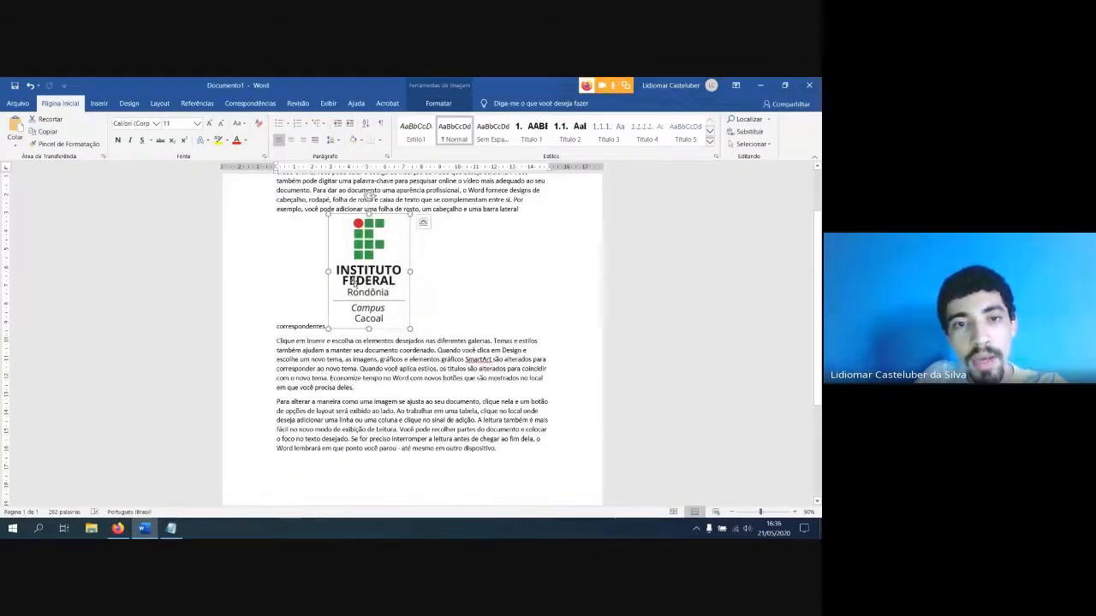
scroll(355, 281, "up", 2)
left_click(461, 293)
left_click(537, 277)
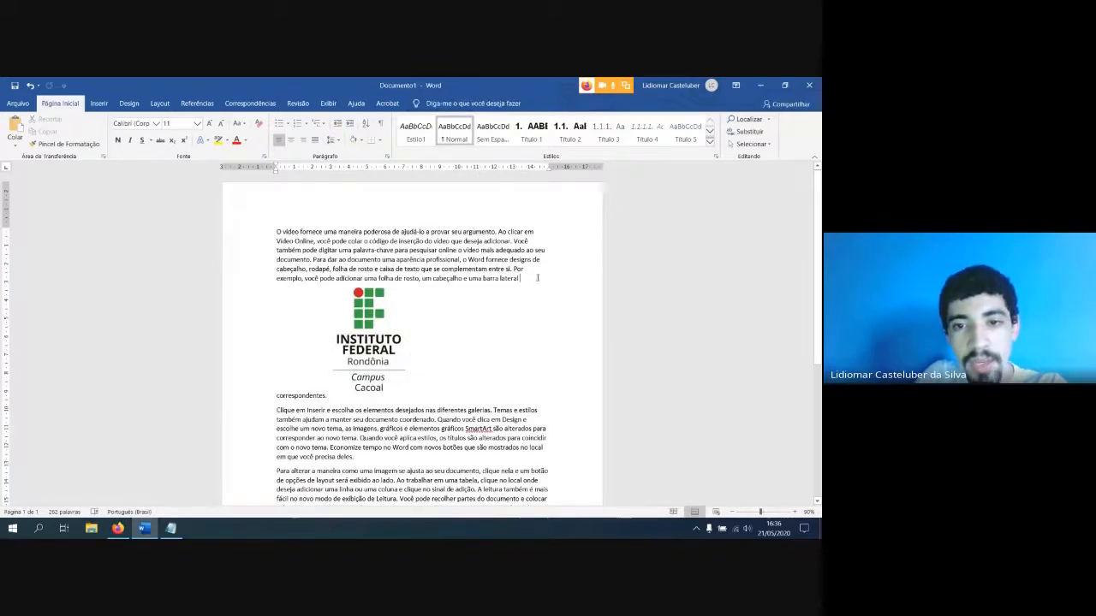
Examine how the in-line logo affects the line spacing and the empty space around it in the first paragraph
left_click(372, 353)
scroll(321, 396, "down", 2)
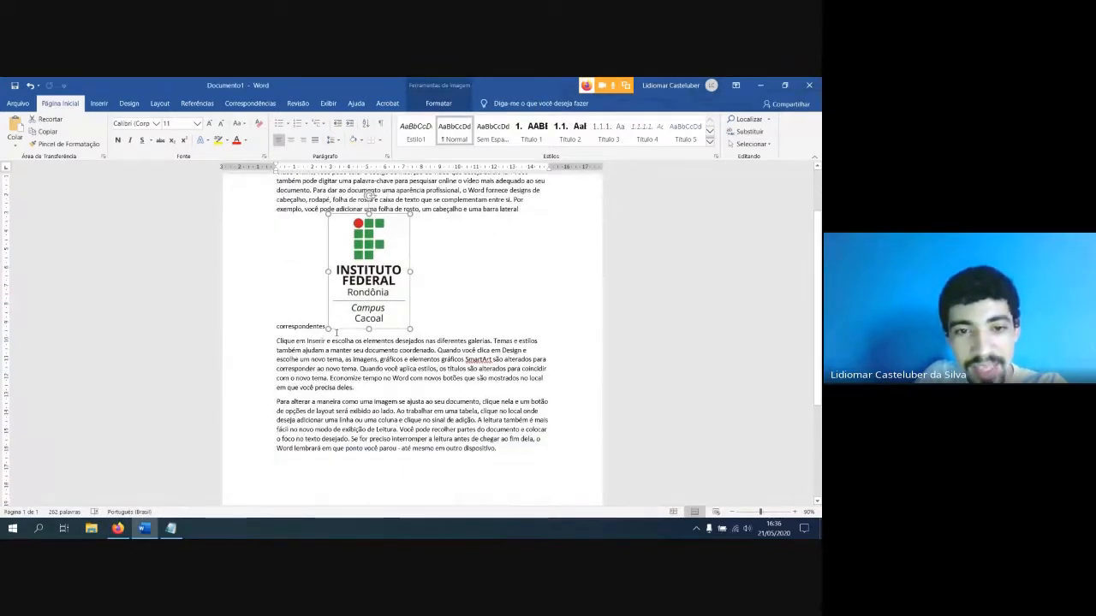
left_click(382, 329)
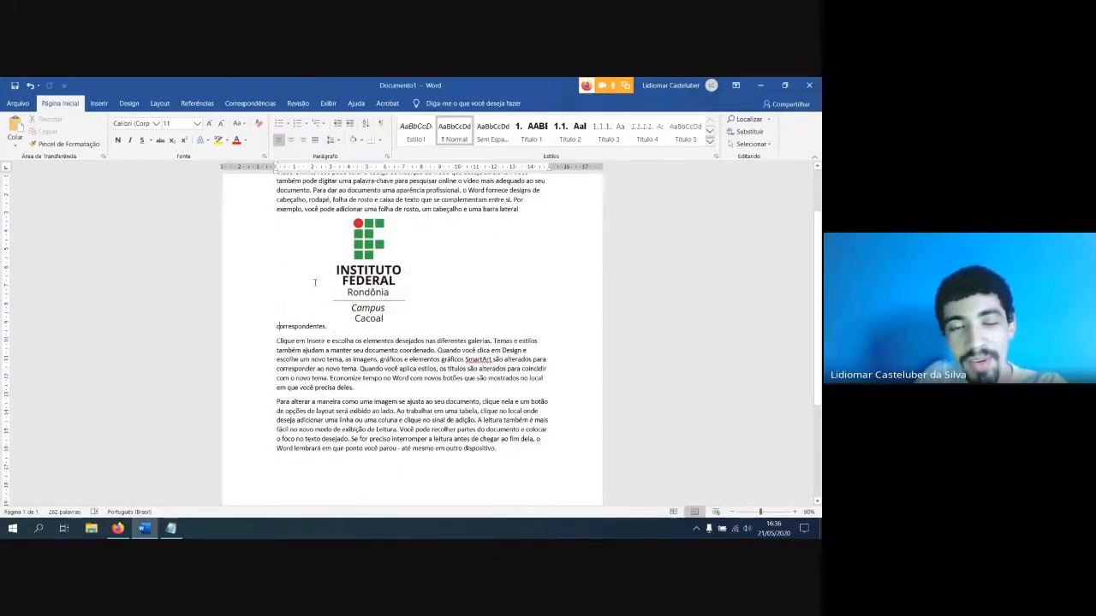
left_click(350, 255)
left_click(305, 256)
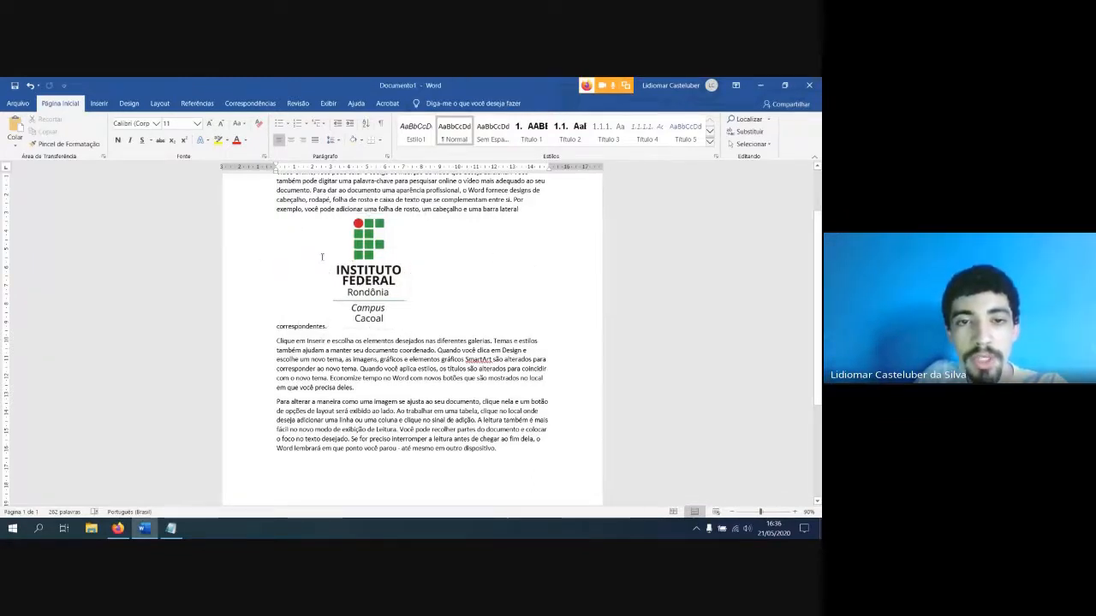
left_click(357, 270)
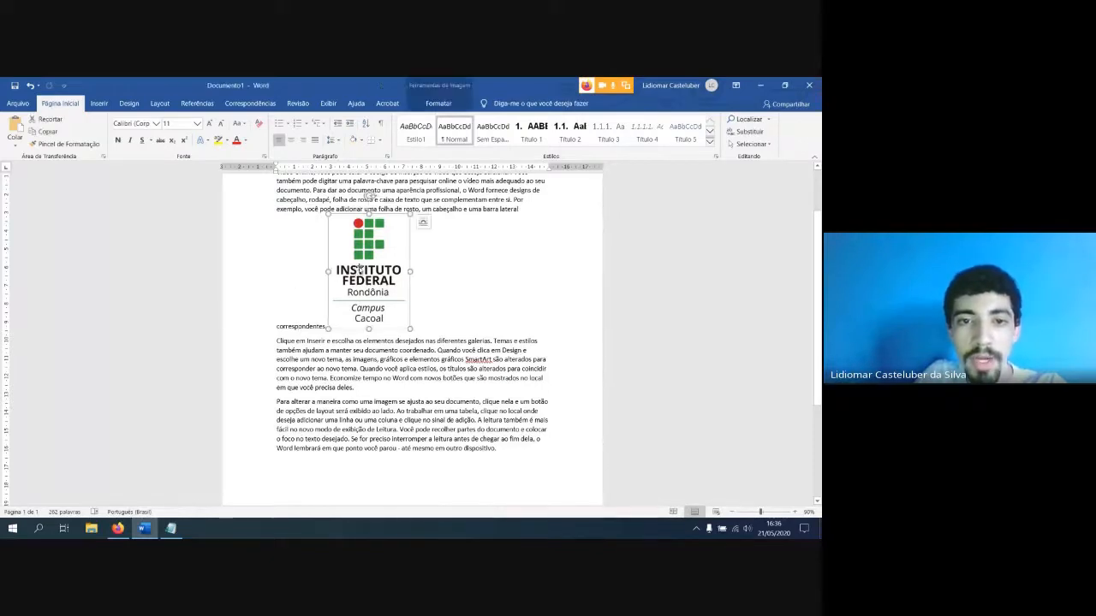
Set the logo's text wrapping to Quadrado
left_click(422, 224)
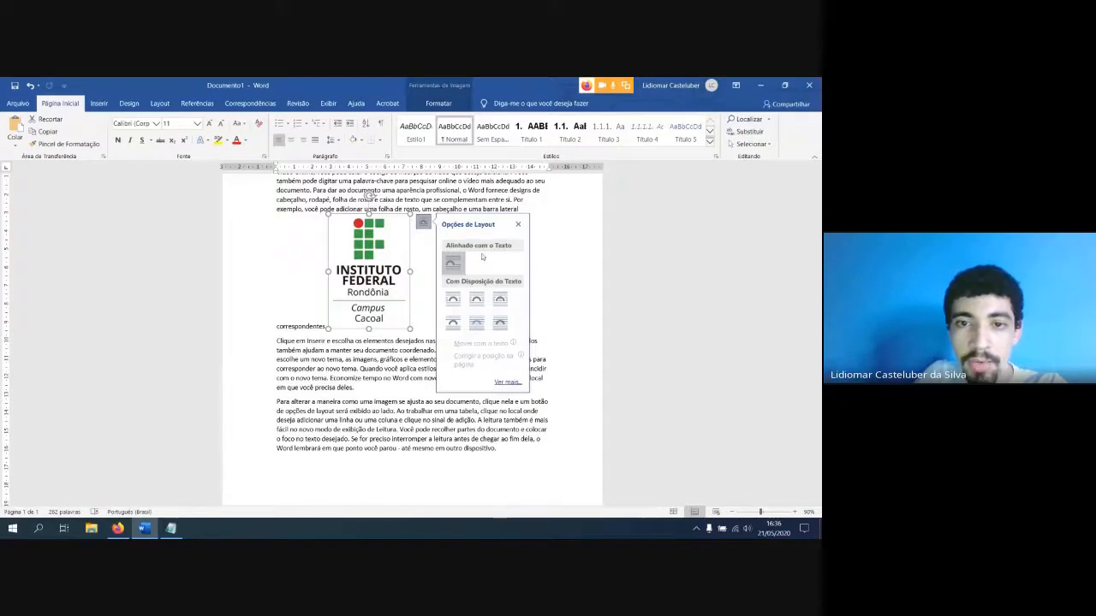
left_click(454, 302)
left_click(395, 399)
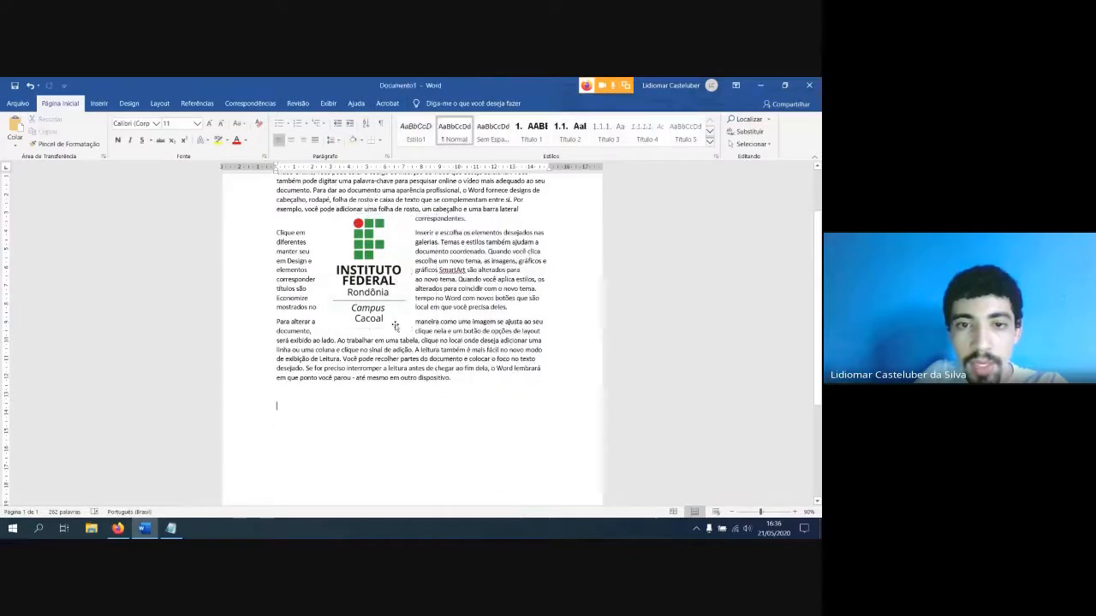
Move the wrapped logo to the page's left margin, beside the start of the second paragraph
left_click(380, 300)
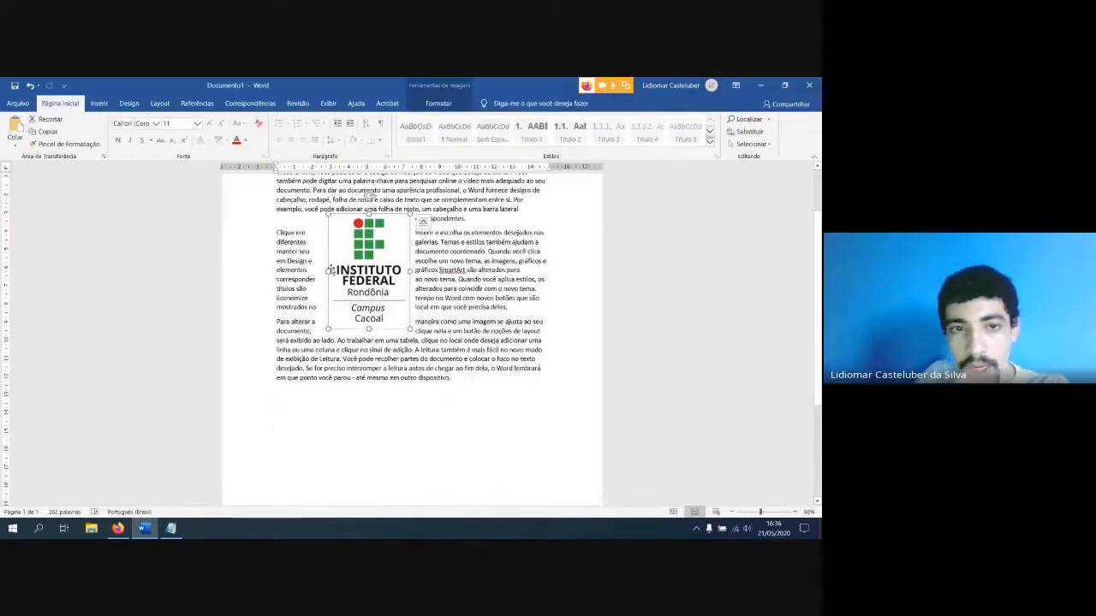
left_click_drag(353, 267, 305, 276)
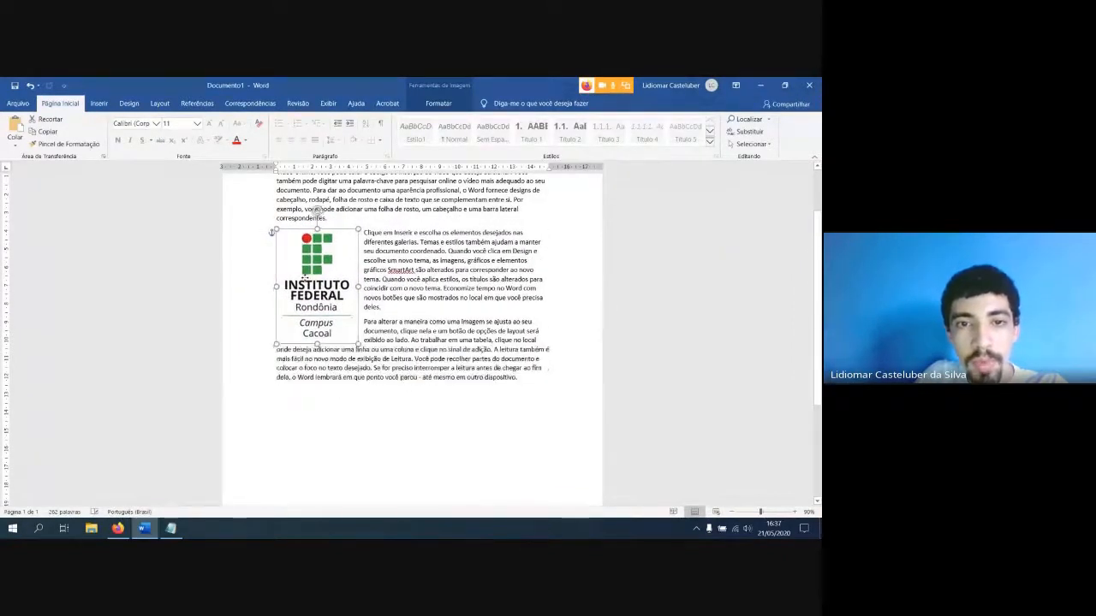
left_click(440, 396)
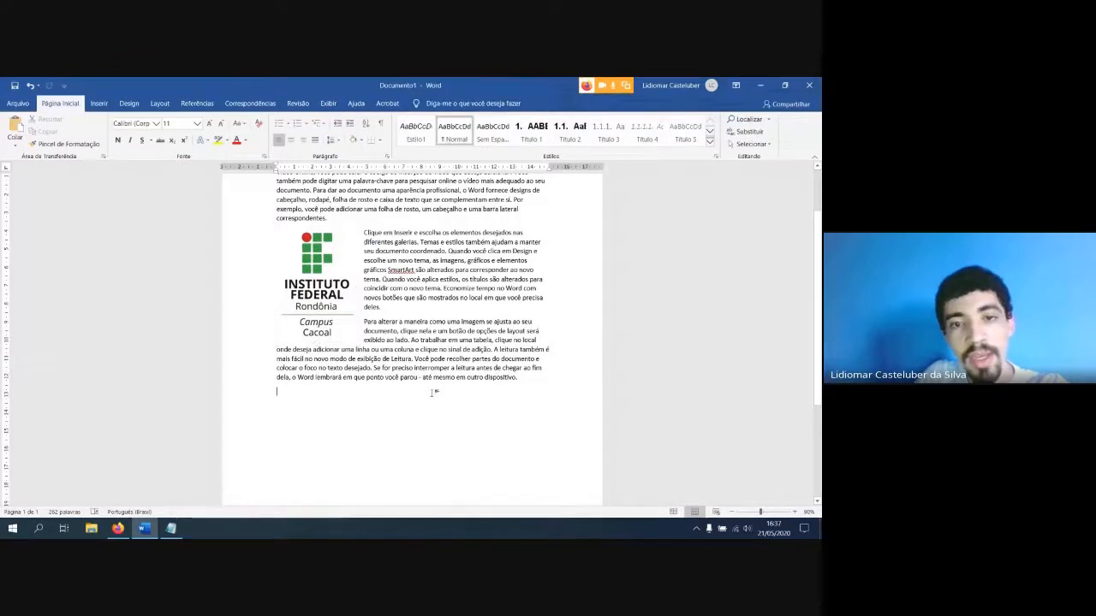
scroll(440, 397, "up", 3)
left_click(332, 358)
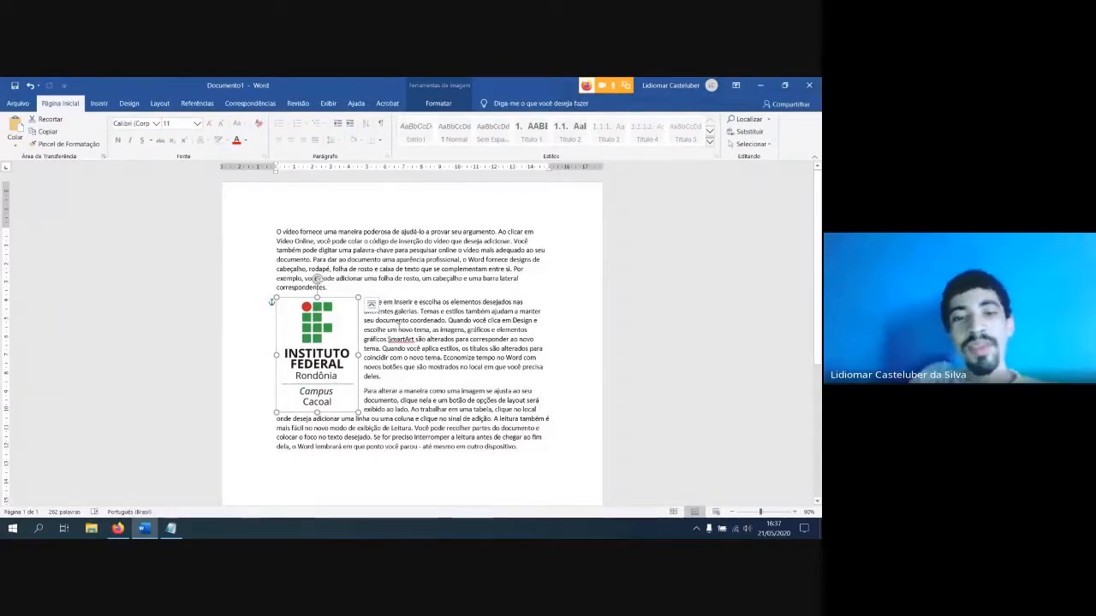
Set the logo's layout option to Alinhado com o Texto
left_click(371, 305)
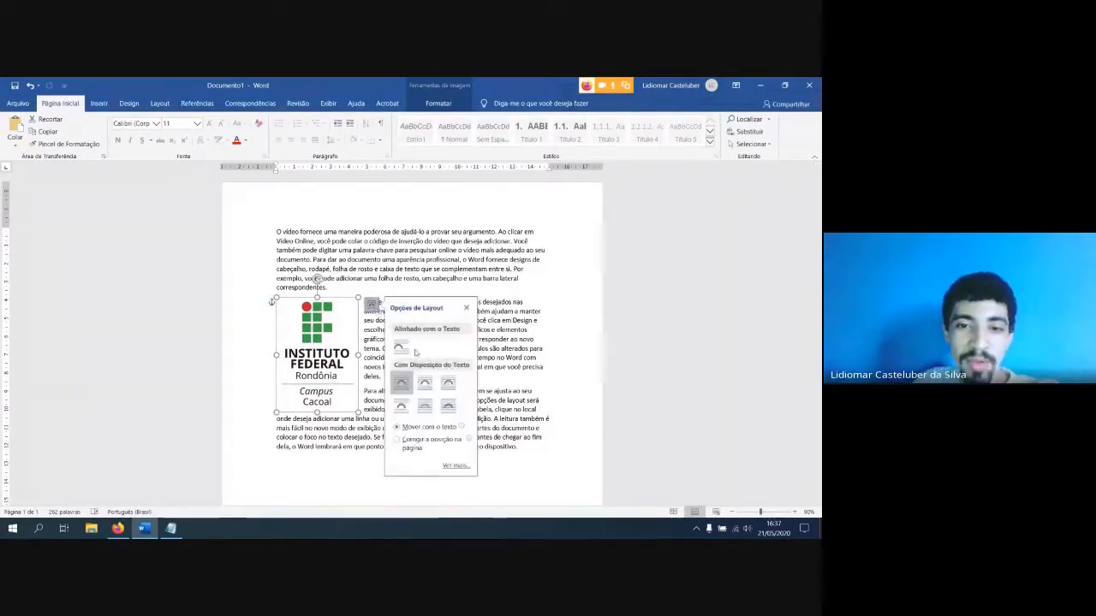
left_click(406, 345)
left_click(445, 381)
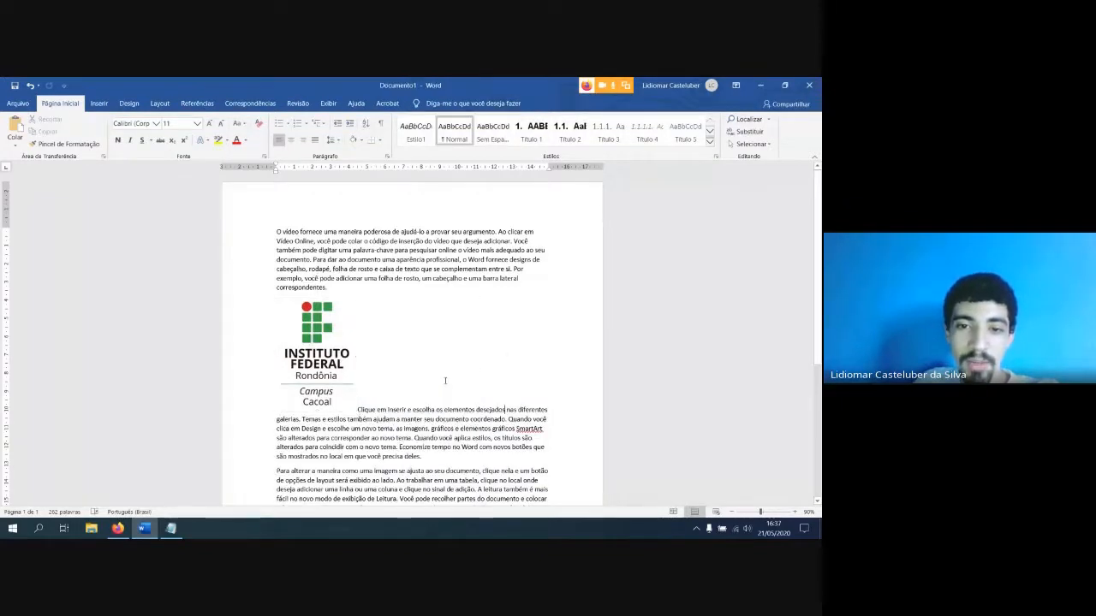
Set the logo's text wrapping back to Quadrado
left_click(343, 353)
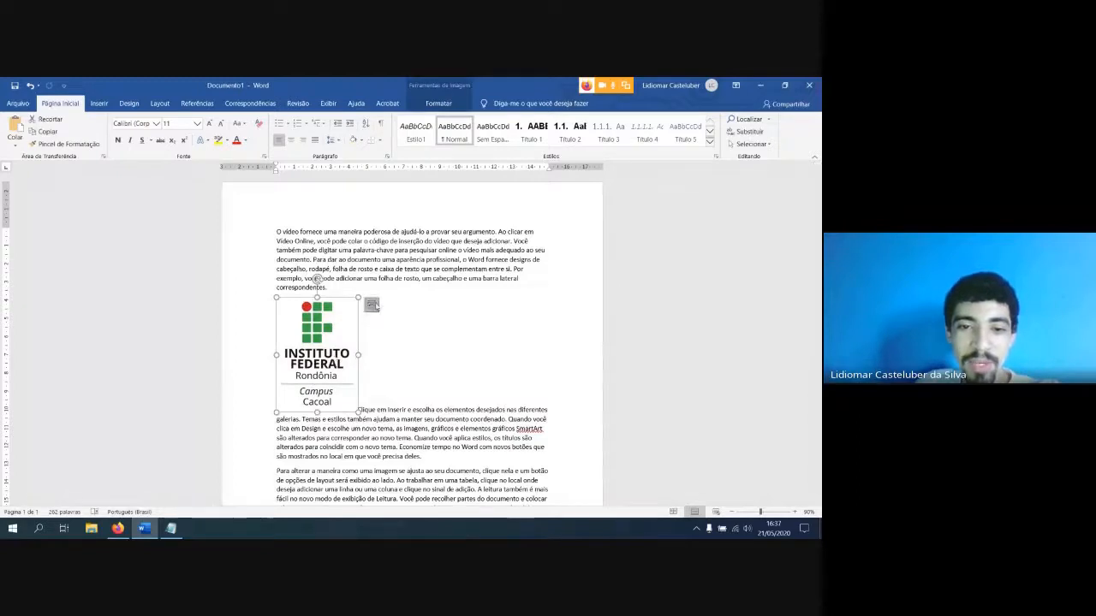
left_click(374, 305)
left_click(401, 383)
left_click(421, 347)
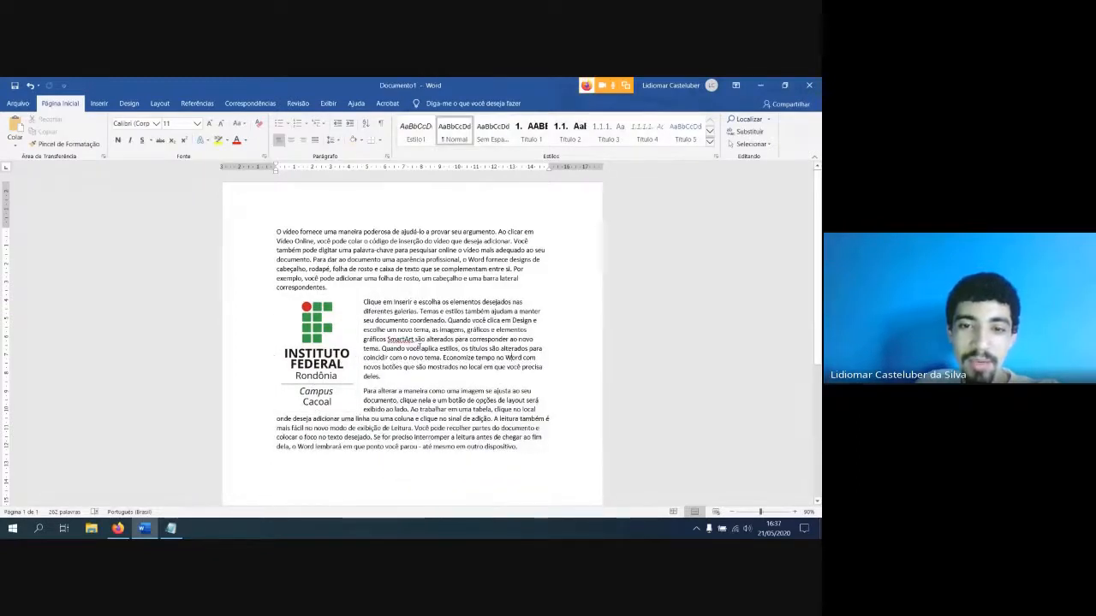
Move the wrapped logo to the right margin, and from there to the middle of the second and third paragraphs
left_click(347, 329)
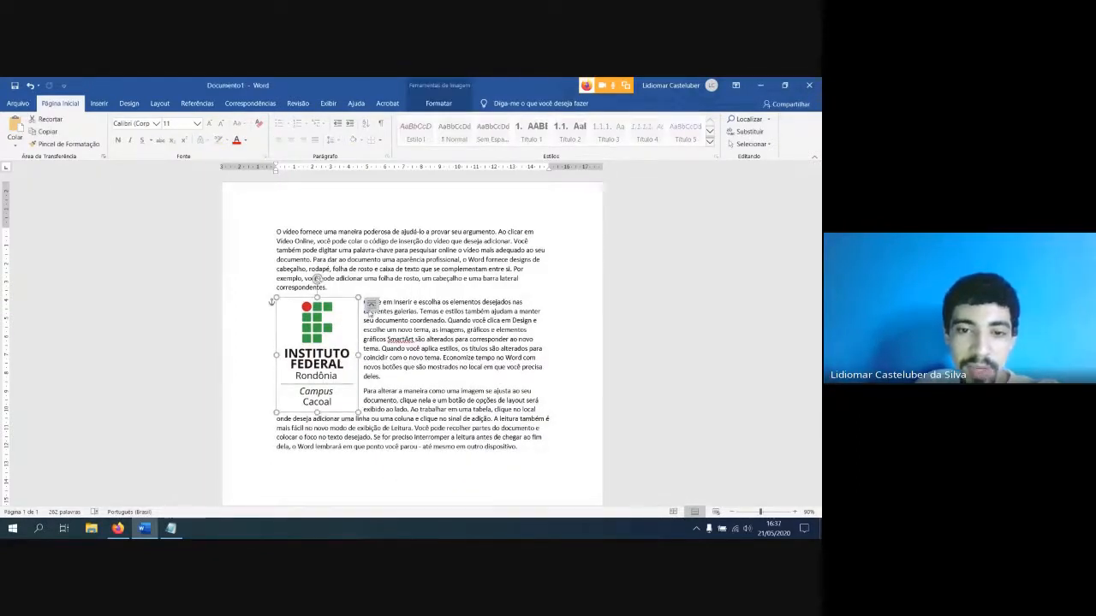
left_click(371, 304)
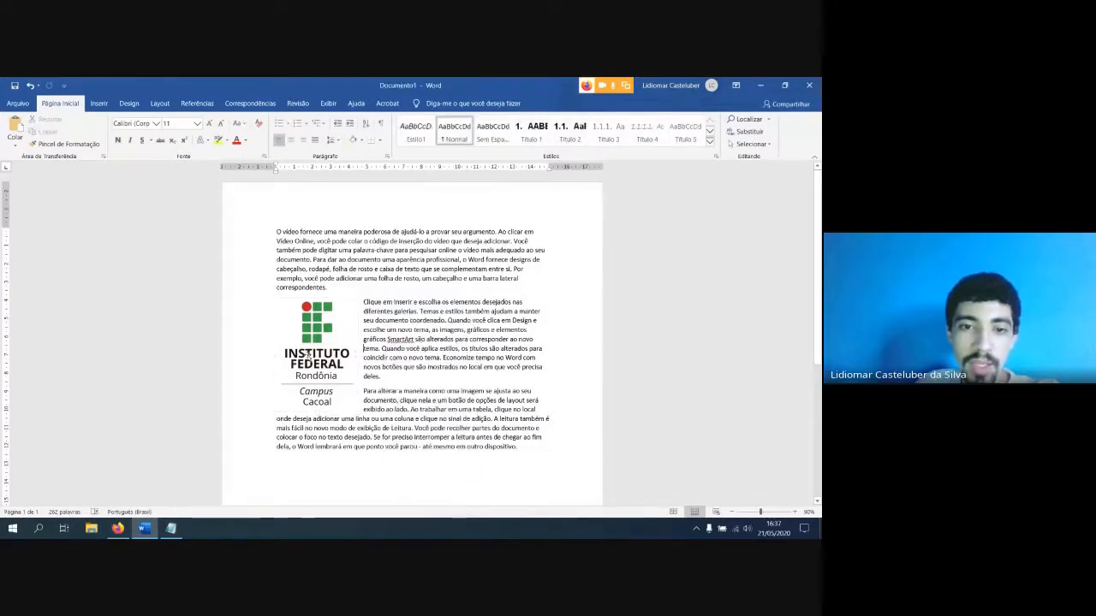
left_click_drag(310, 356, 500, 360)
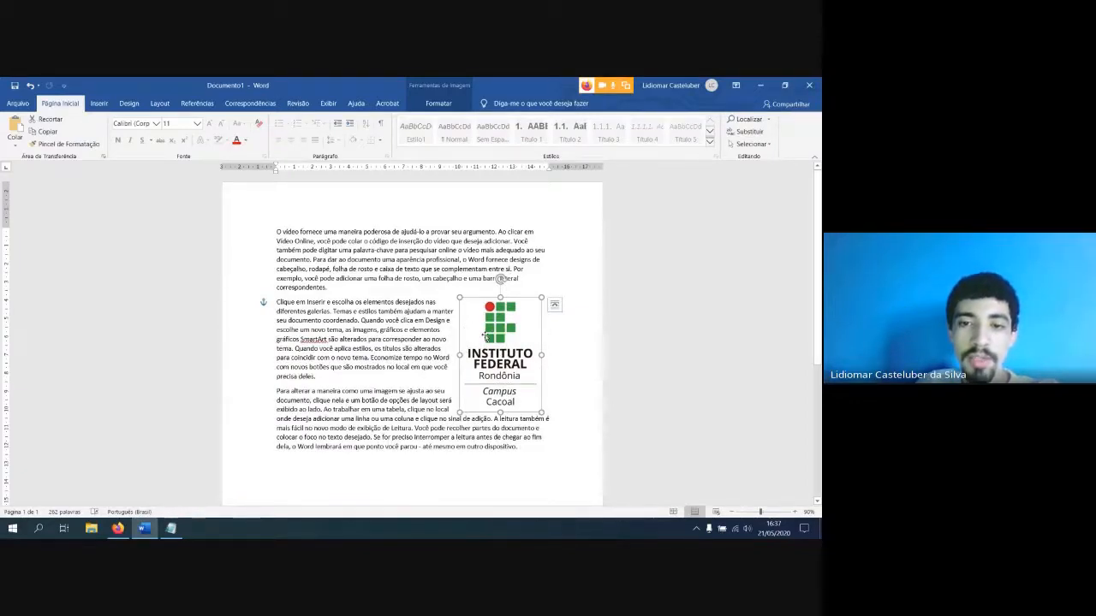
left_click_drag(495, 334, 408, 336)
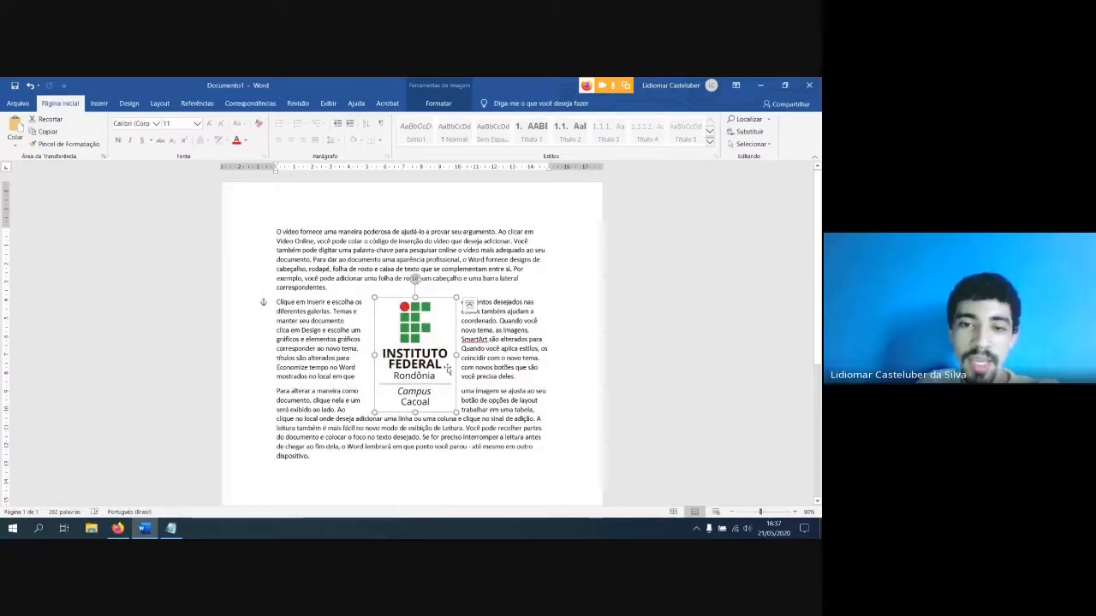
Examine how each line of the second paragraph continues from one side of the centred logo to the other
left_click(556, 343)
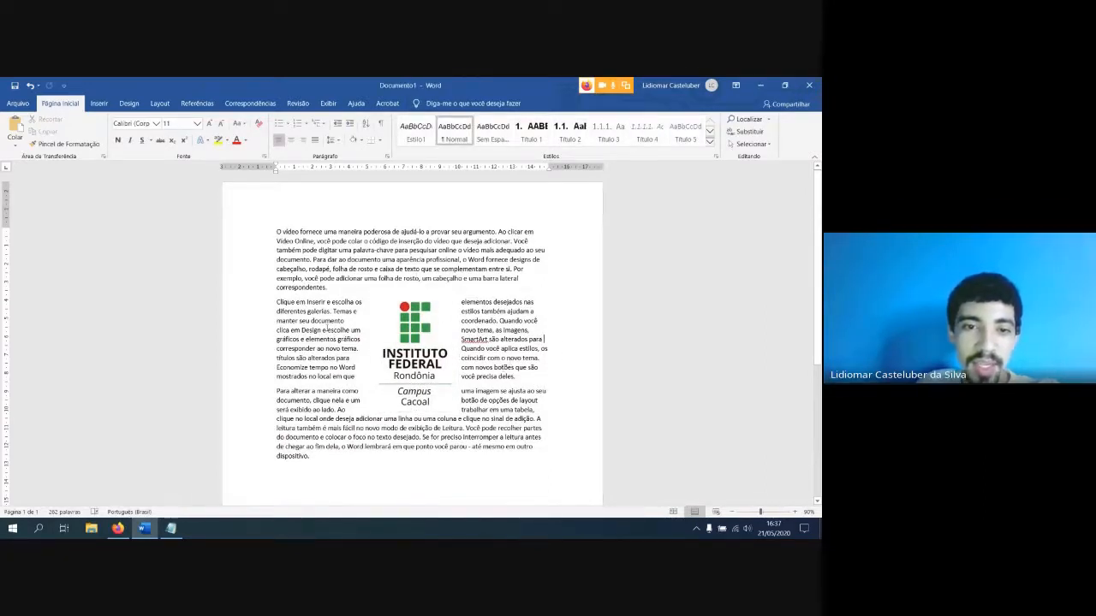
left_click_drag(276, 303, 308, 302)
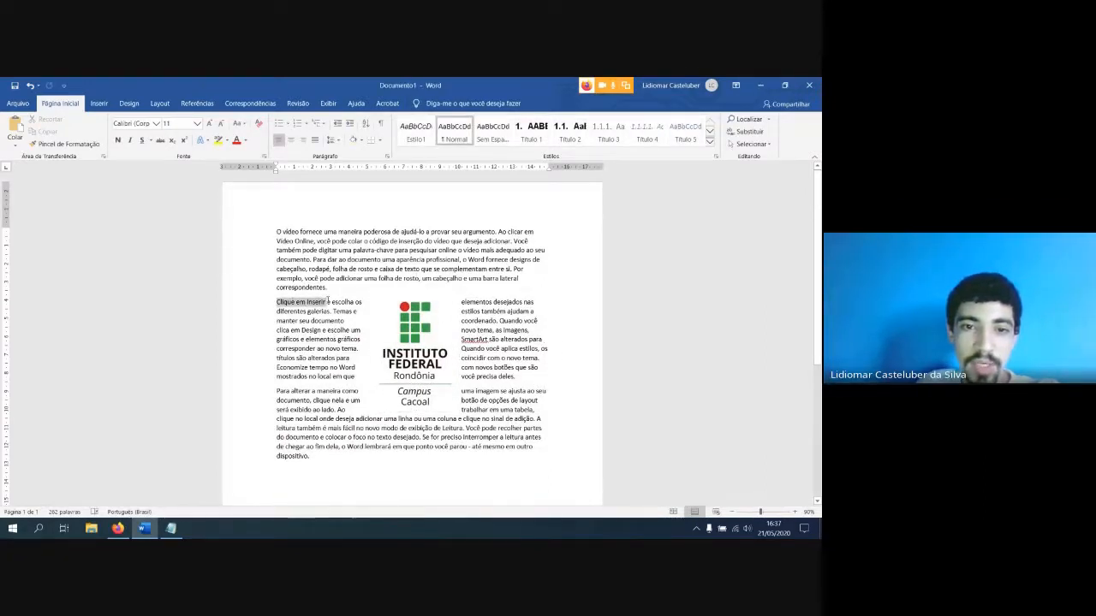
left_click_drag(463, 302, 522, 302)
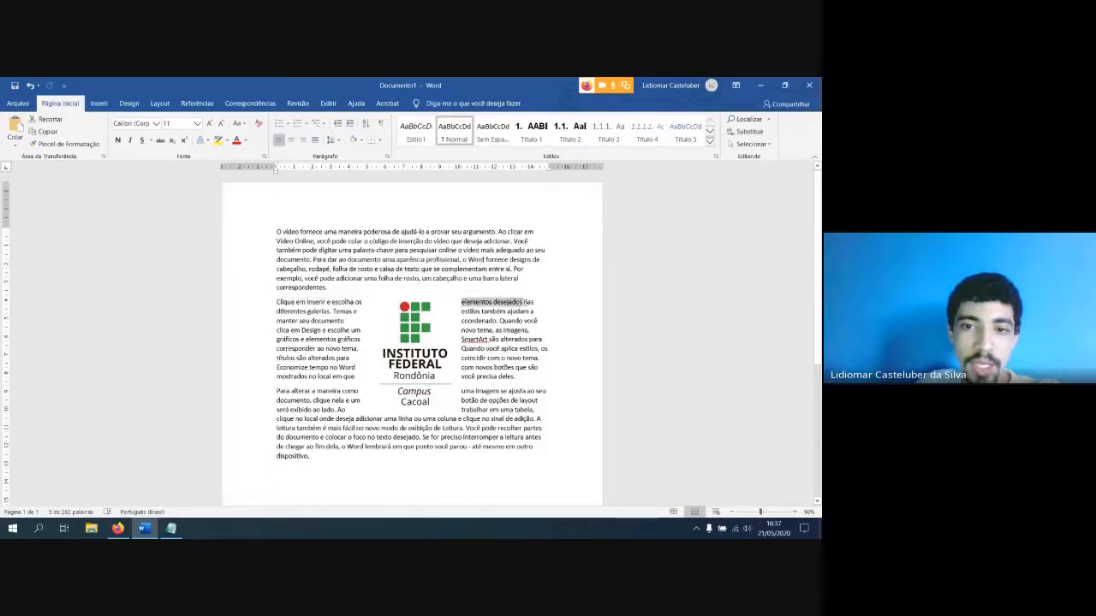
left_click_drag(278, 311, 358, 312)
left_click_drag(462, 312, 507, 311)
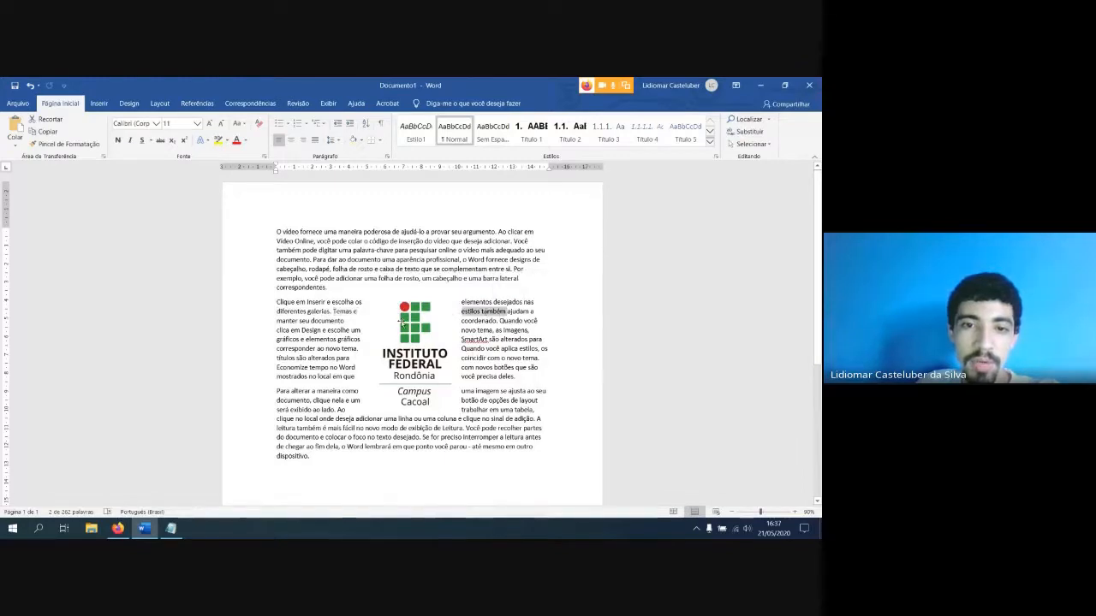
left_click(328, 302)
left_click_drag(277, 302, 356, 302)
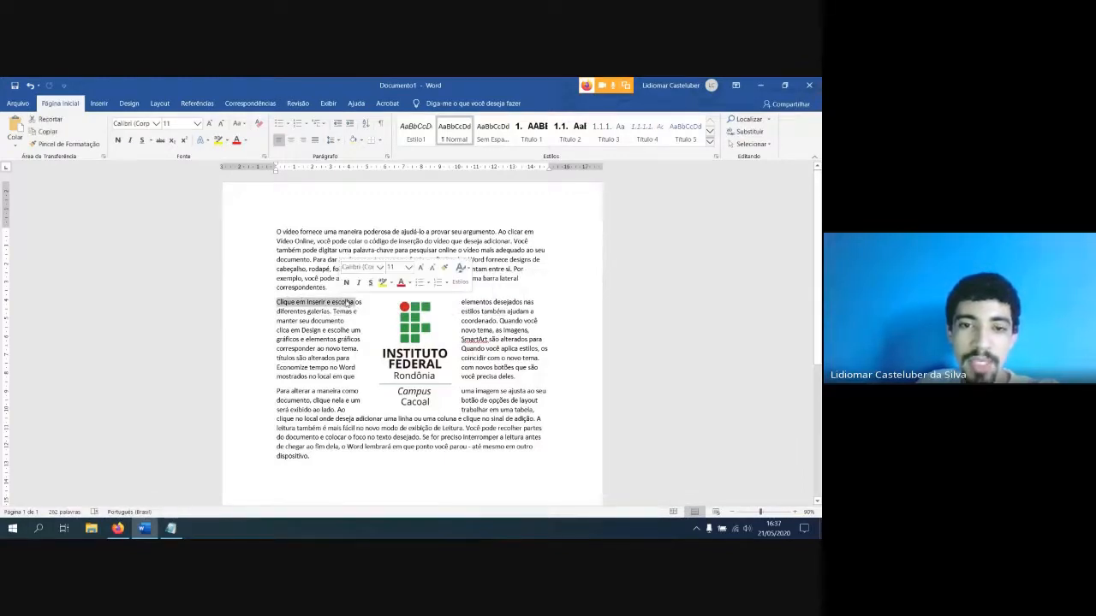
left_click_drag(461, 303, 534, 302)
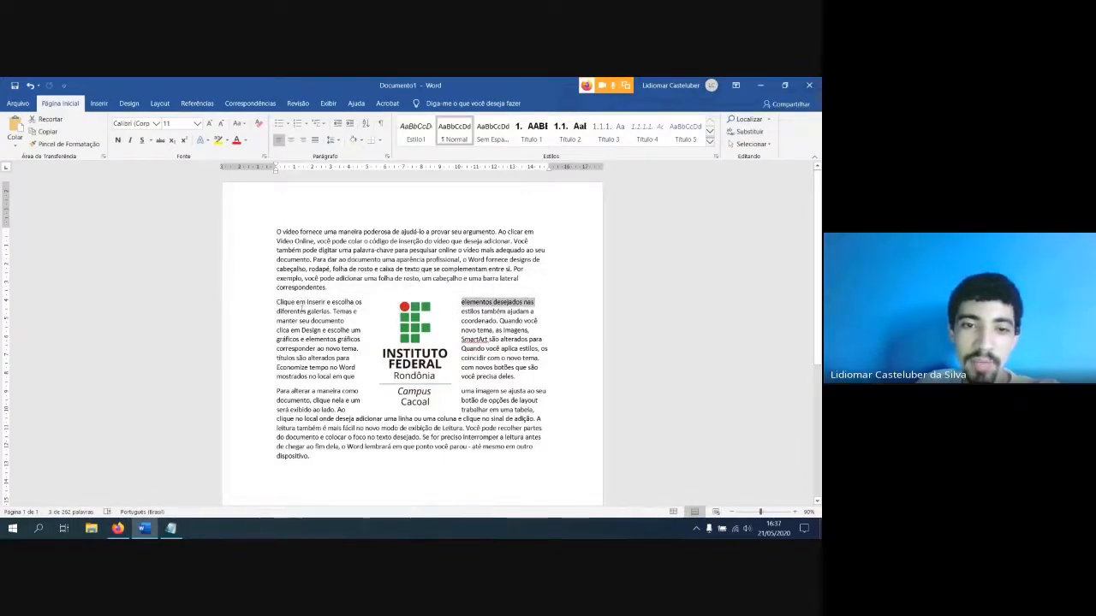
left_click_drag(297, 294, 428, 364)
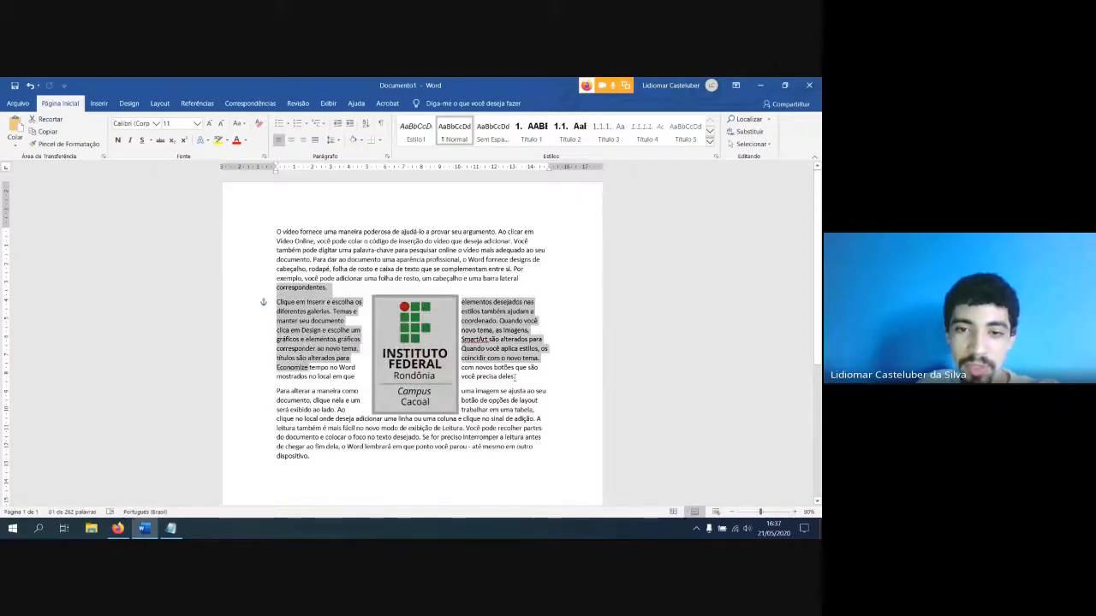
left_click(430, 344)
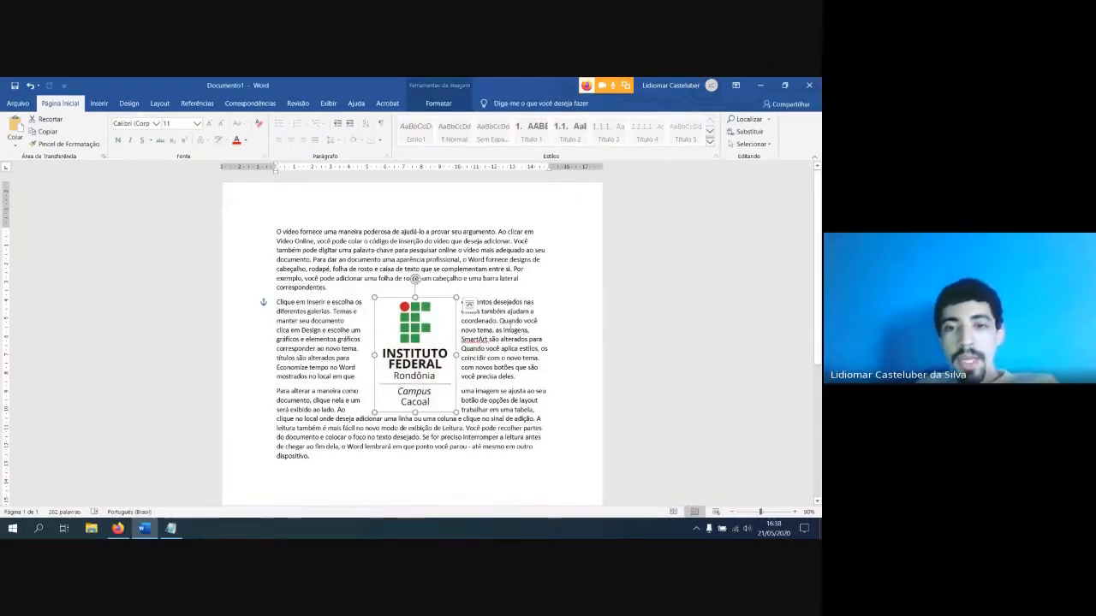
left_click_drag(512, 311, 520, 366)
left_click(512, 312)
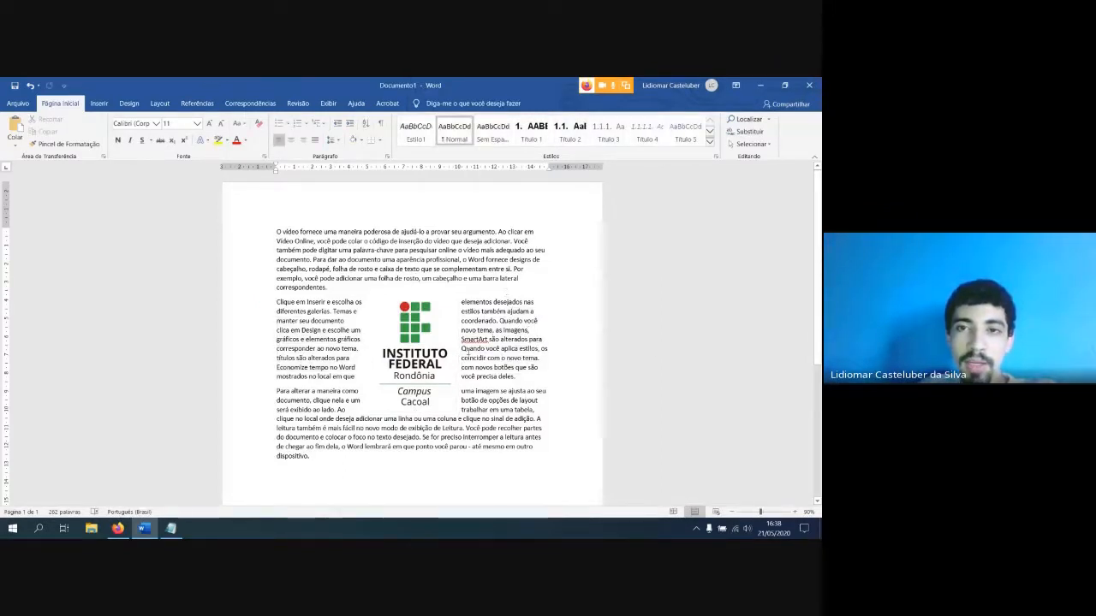
Review the logo's Posição, Disposição do Texto and Tamanho settings in the full Layout options
left_click(448, 299)
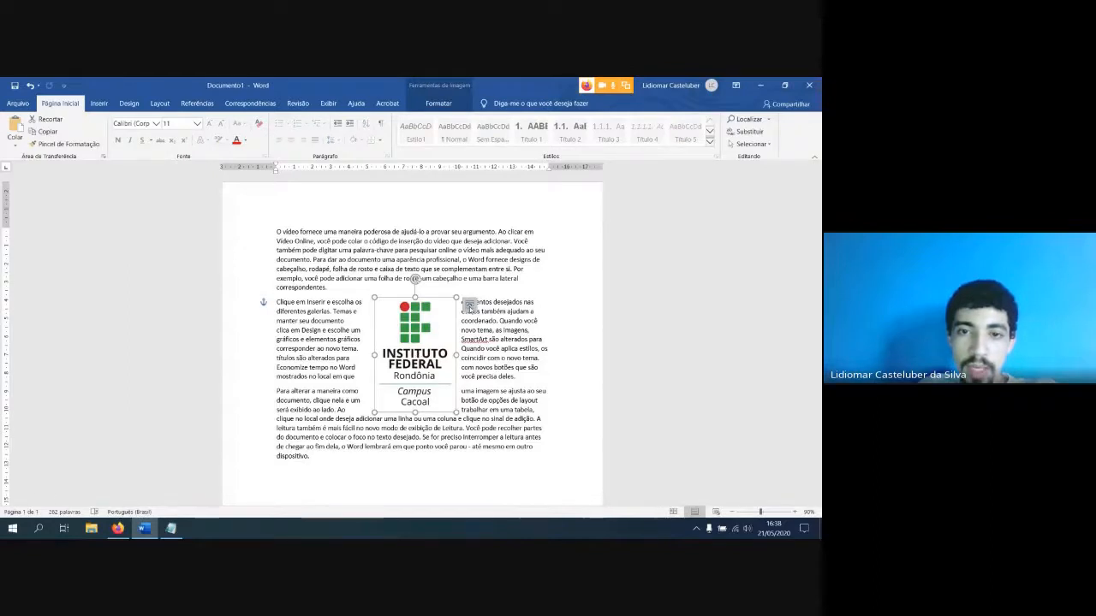
left_click(469, 306)
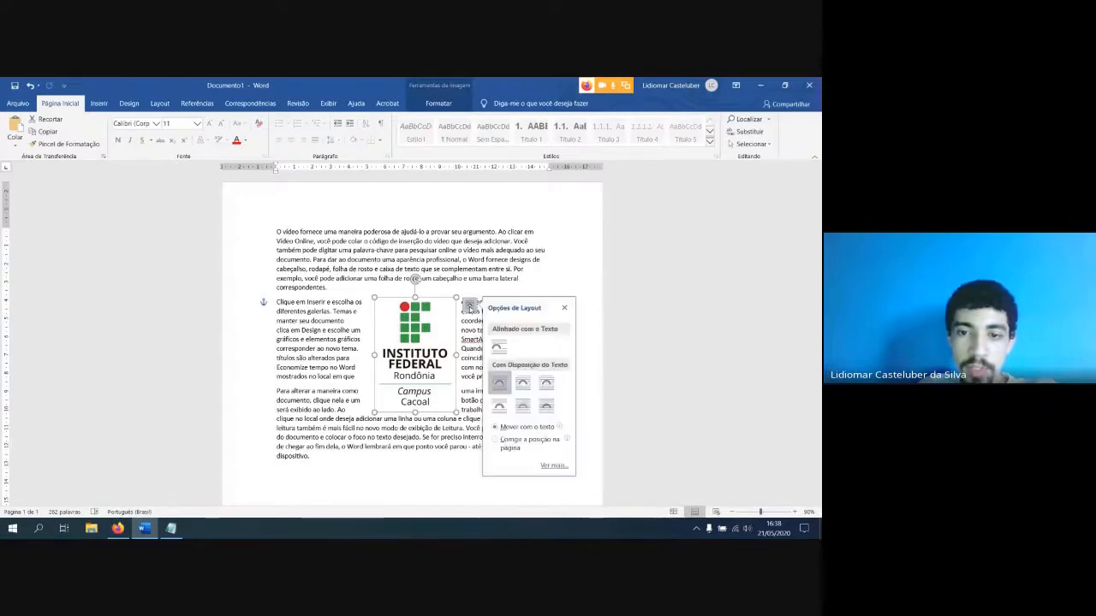
left_click(552, 467)
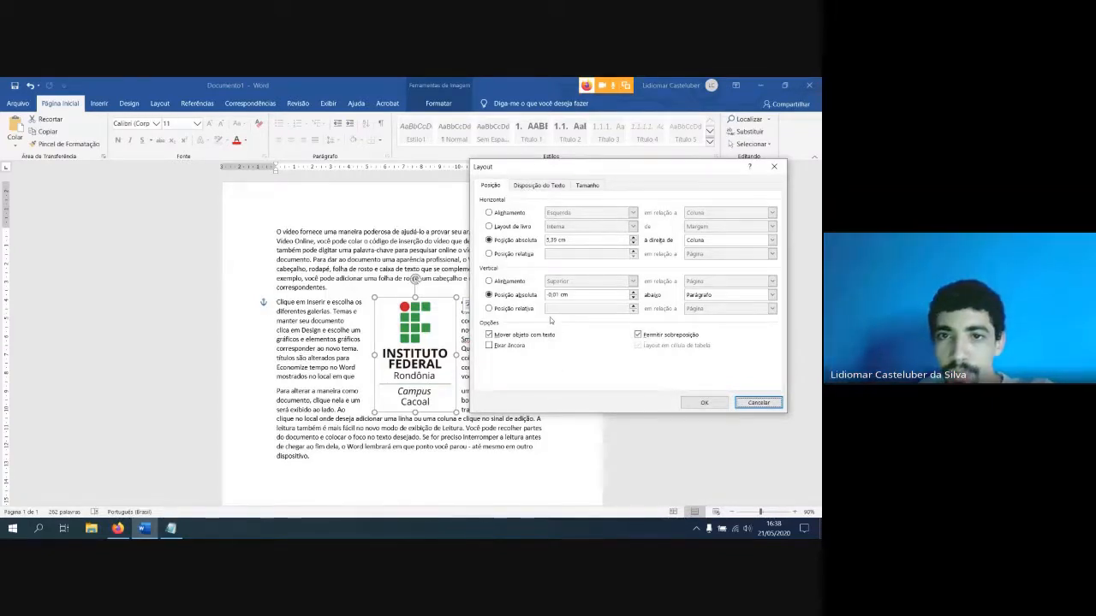
left_click(540, 186)
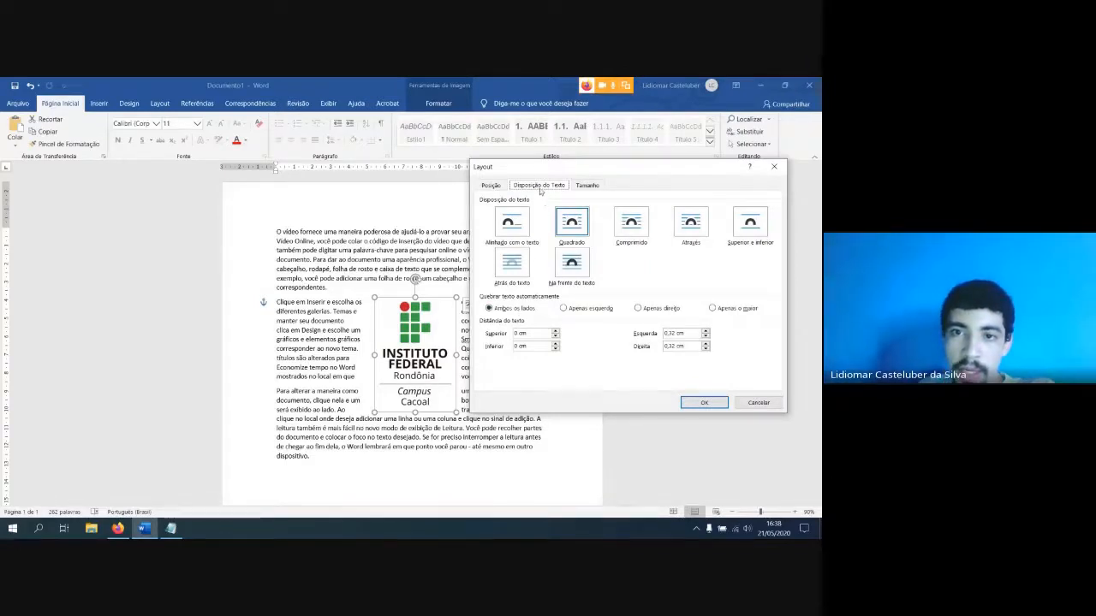
left_click(491, 186)
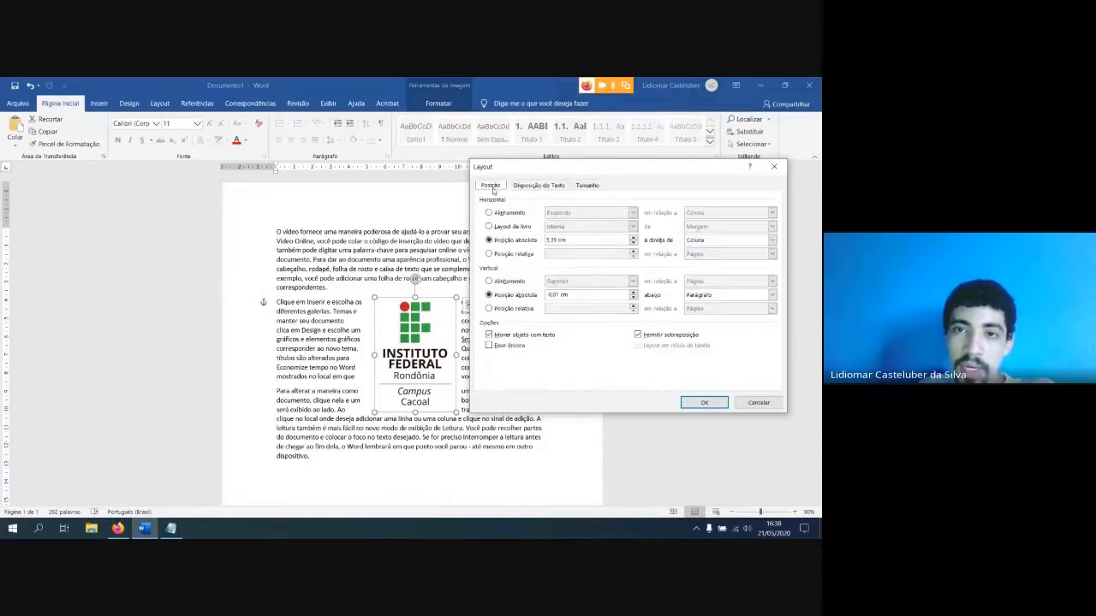
left_click(540, 186)
left_click(587, 186)
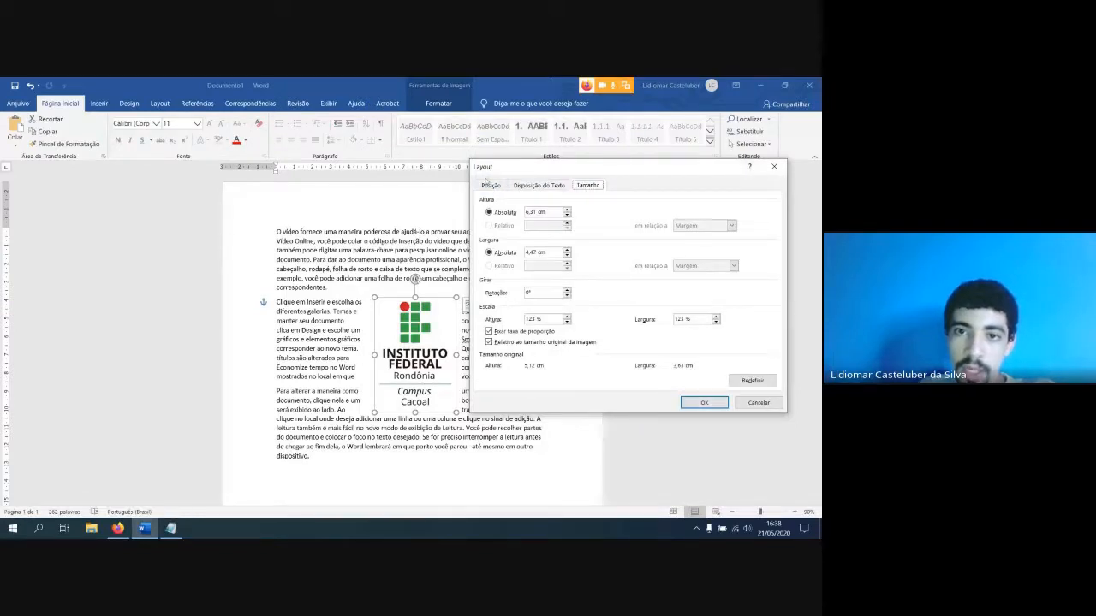
key("ctrl+Tab")
key("ctrl+Tab")
key("ctrl+Tab")
key("ctrl+Tab")
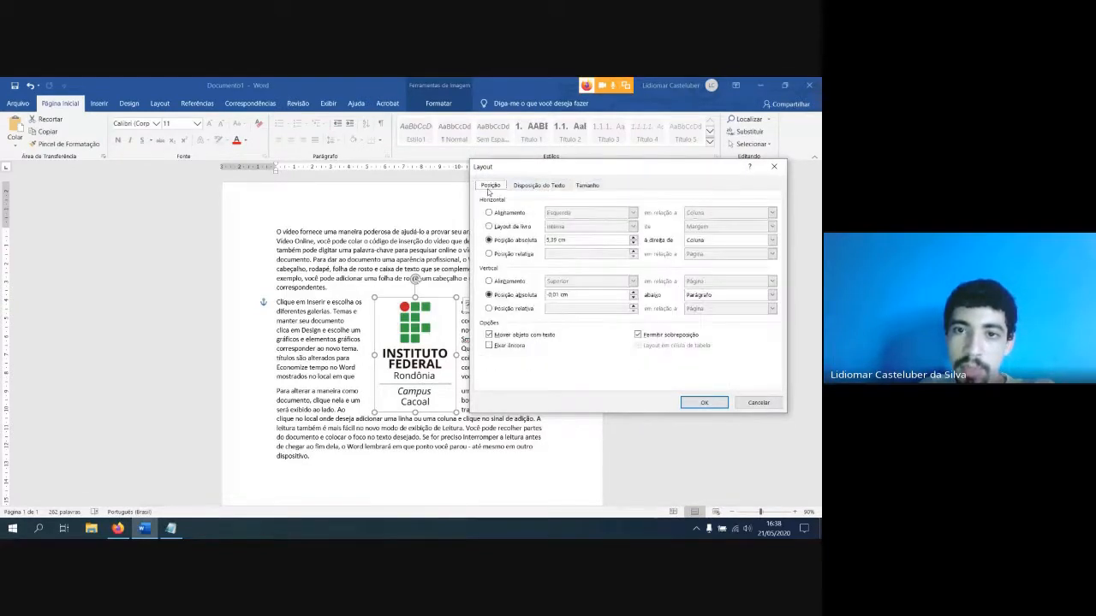
left_click(527, 187)
left_click(572, 185)
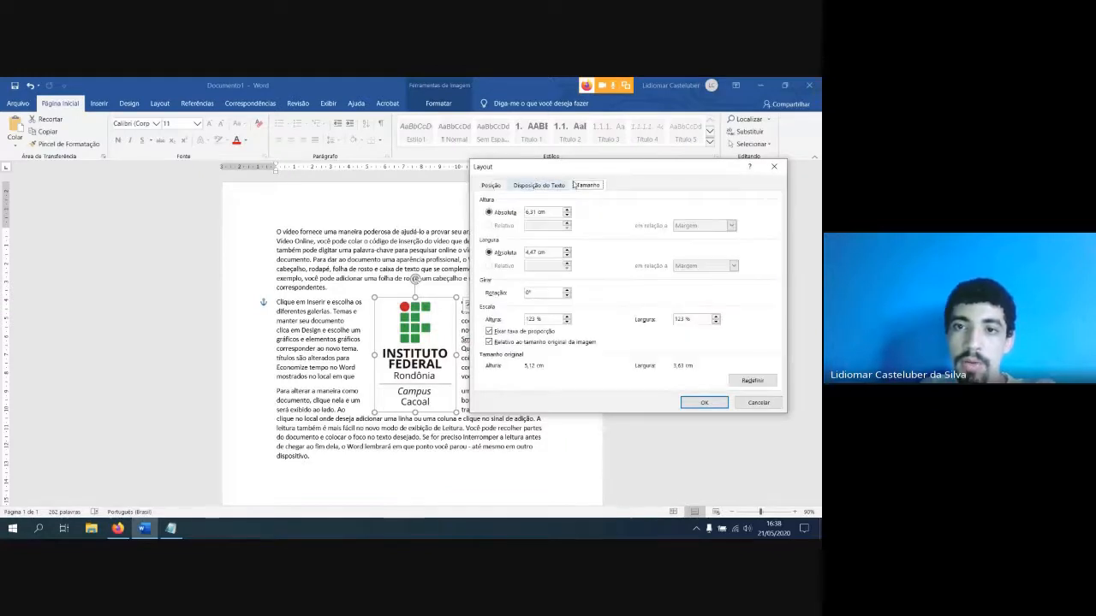
left_click(548, 187)
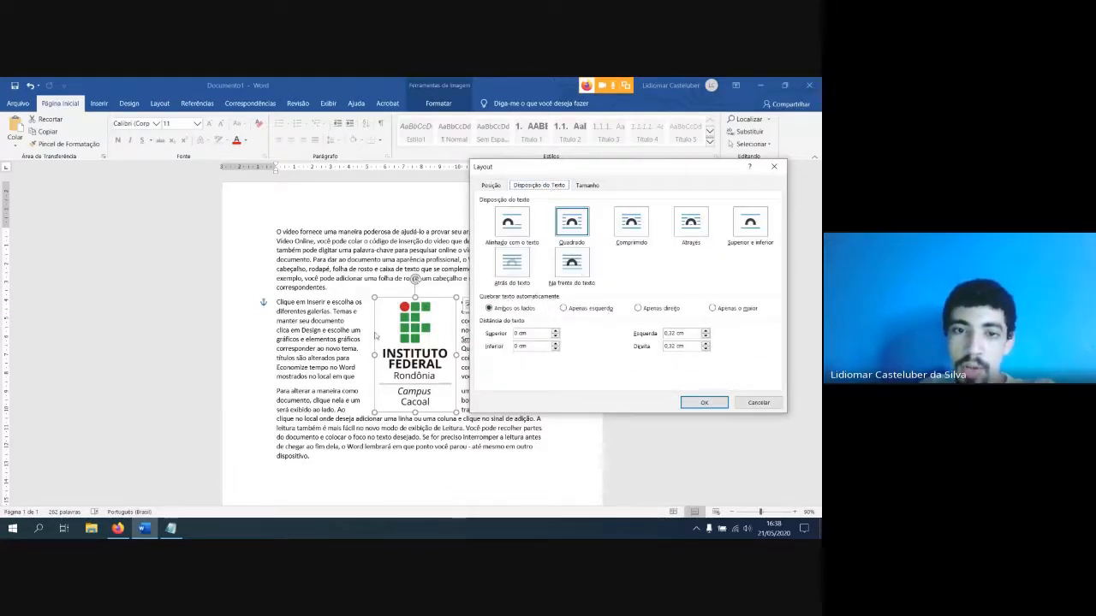
Limit the logo's automatic text wrapping to Apenas esquerdo, and move the logo beside the right margin of the second paragraph
left_click_drag(555, 169, 620, 168)
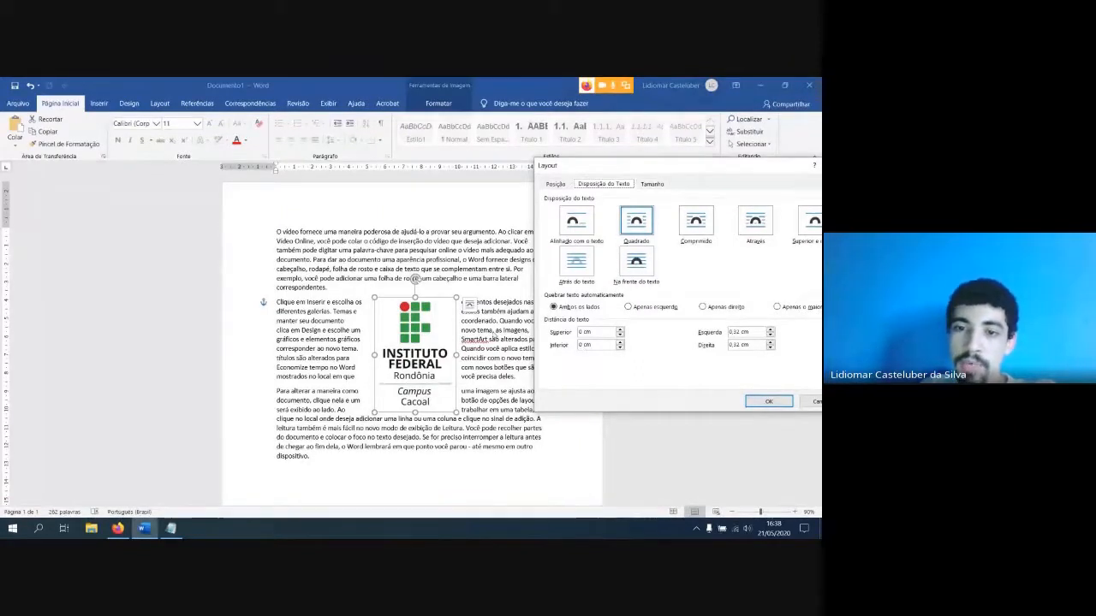
left_click_drag(723, 173, 646, 182)
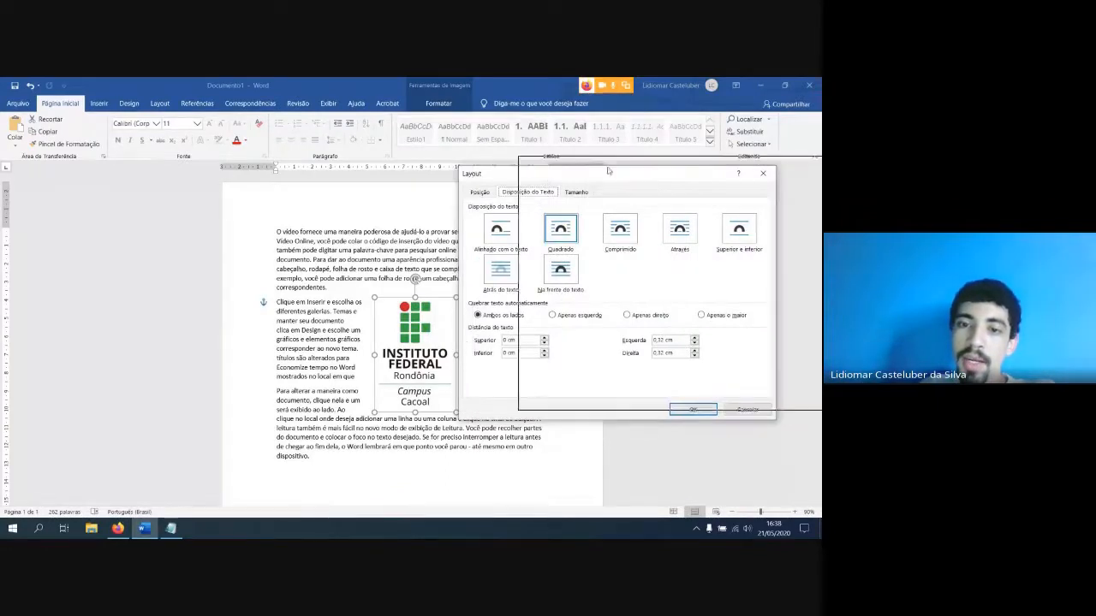
left_click_drag(547, 179, 607, 170)
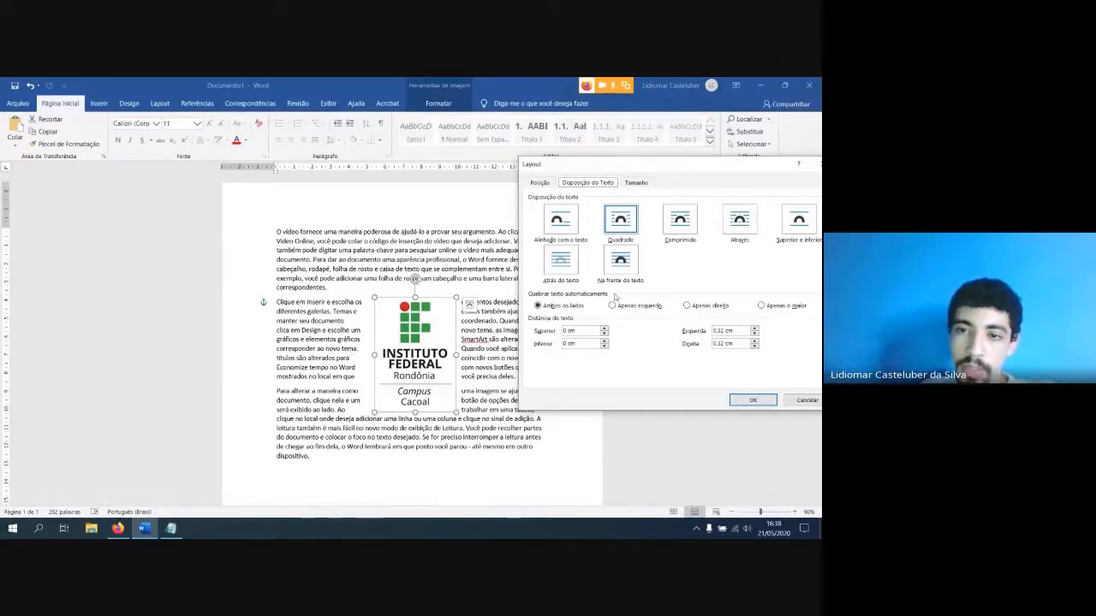
left_click(612, 307)
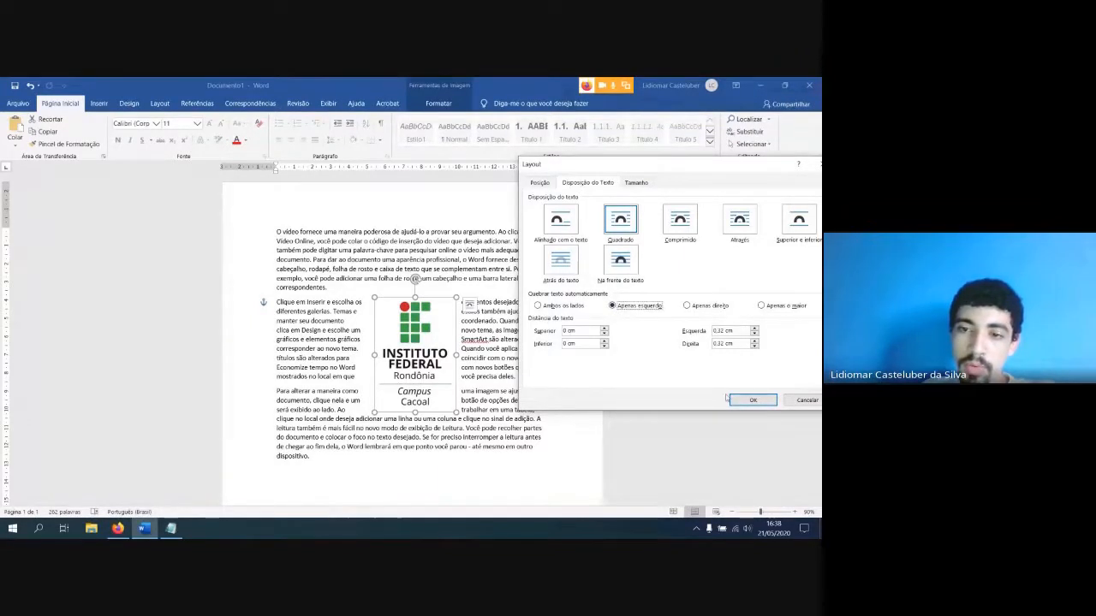
left_click(731, 401)
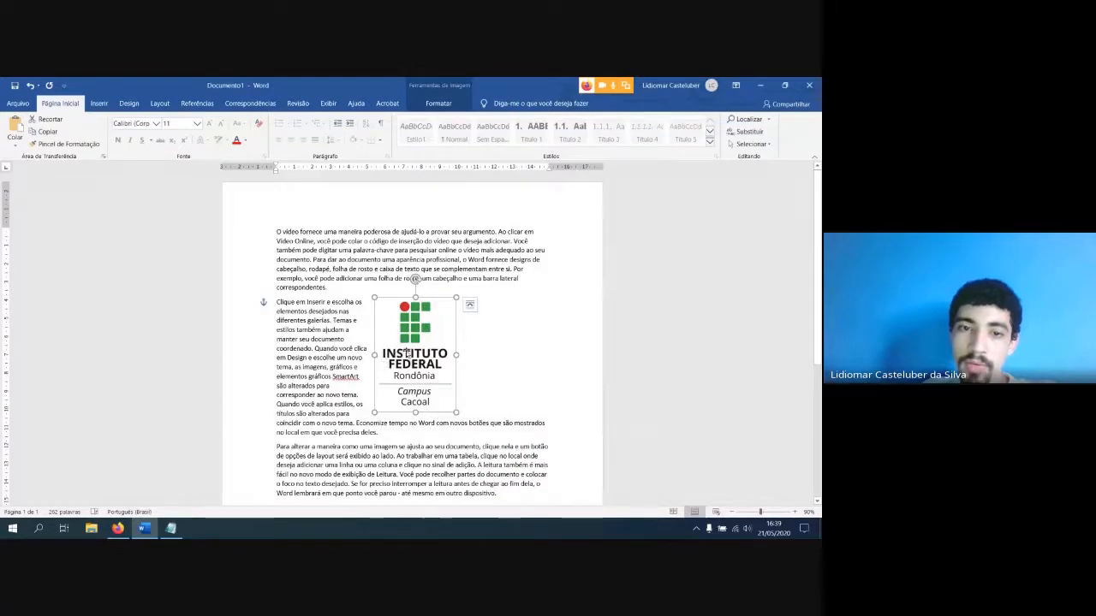
left_click_drag(406, 351, 517, 367)
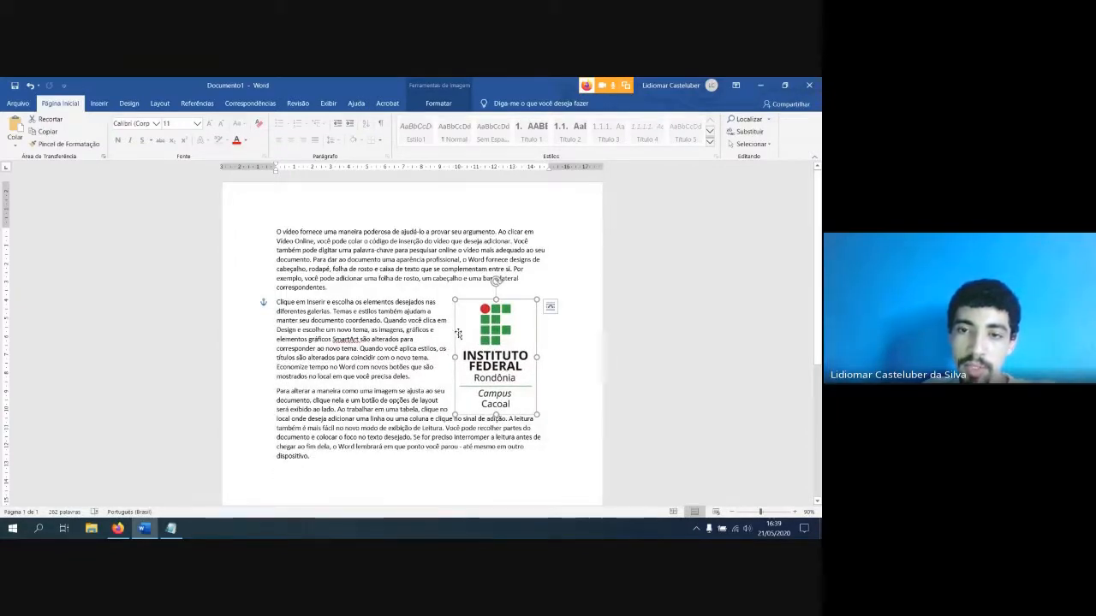
Set the logo's automatic text wrapping to Apenas o maior in its full Layout options
left_click(550, 307)
left_click(632, 468)
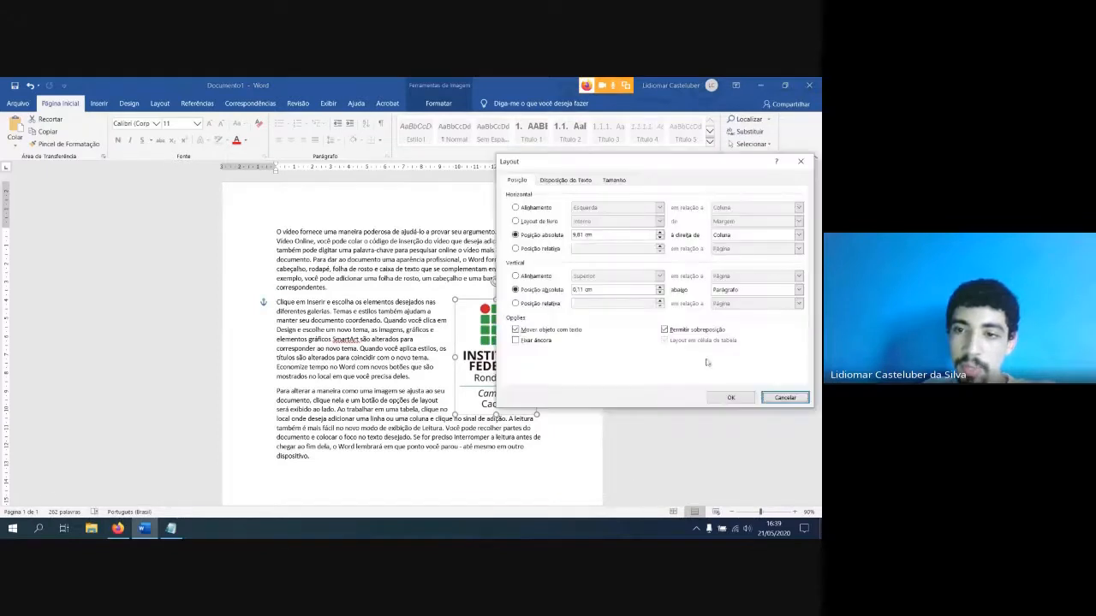
left_click(577, 181)
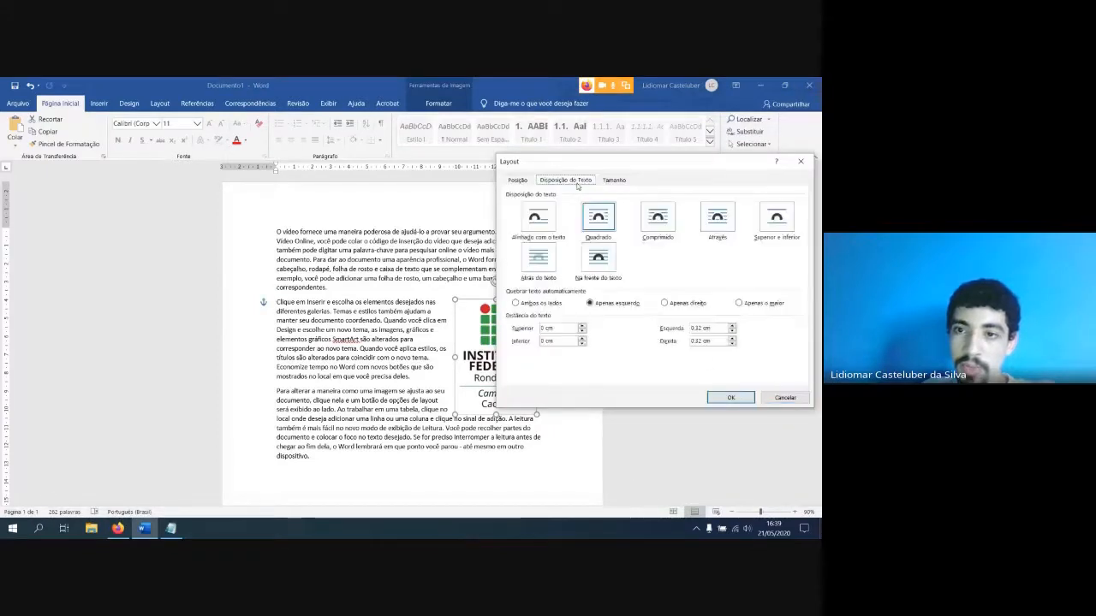
left_click(739, 303)
left_click(730, 397)
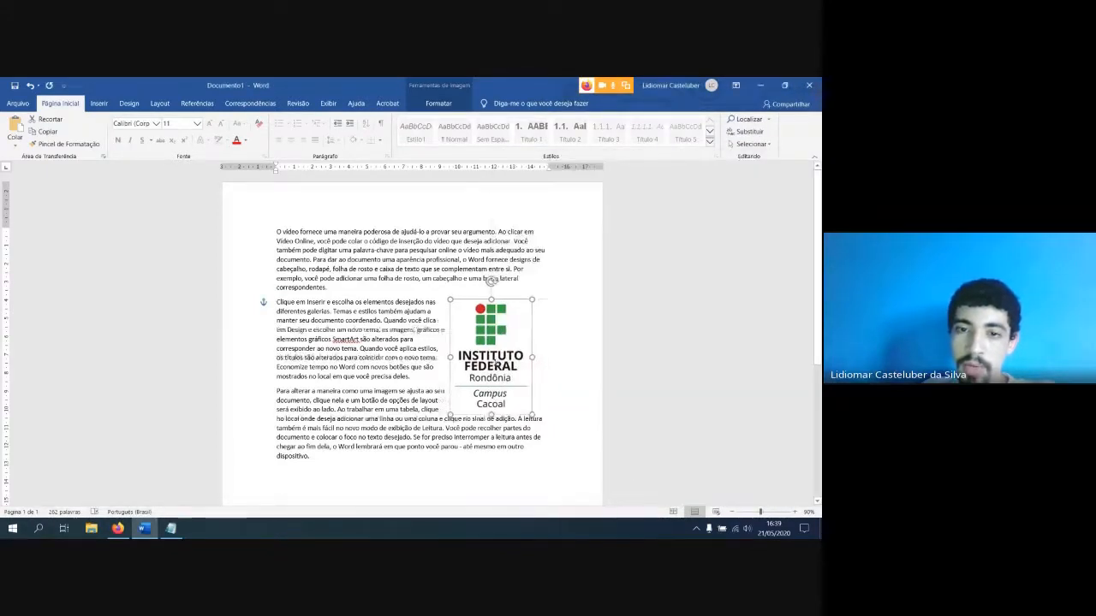
Move the logo into the middle of the second paragraph, so the text flows along its wider side only
left_click_drag(495, 364, 412, 377)
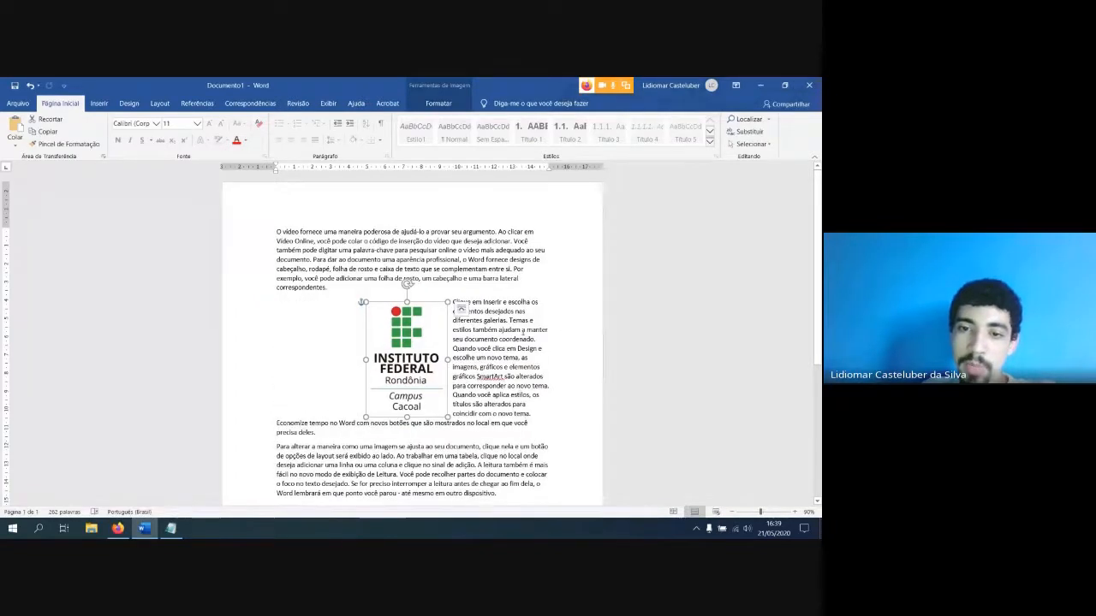
scroll(512, 383, "down", 2)
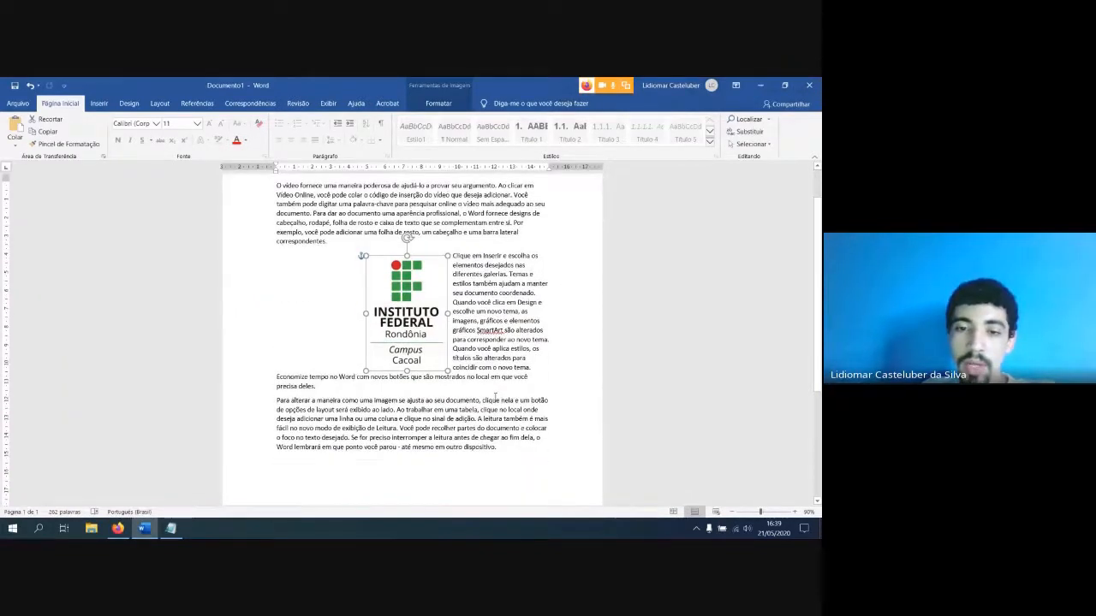
left_click_drag(501, 449, 277, 178)
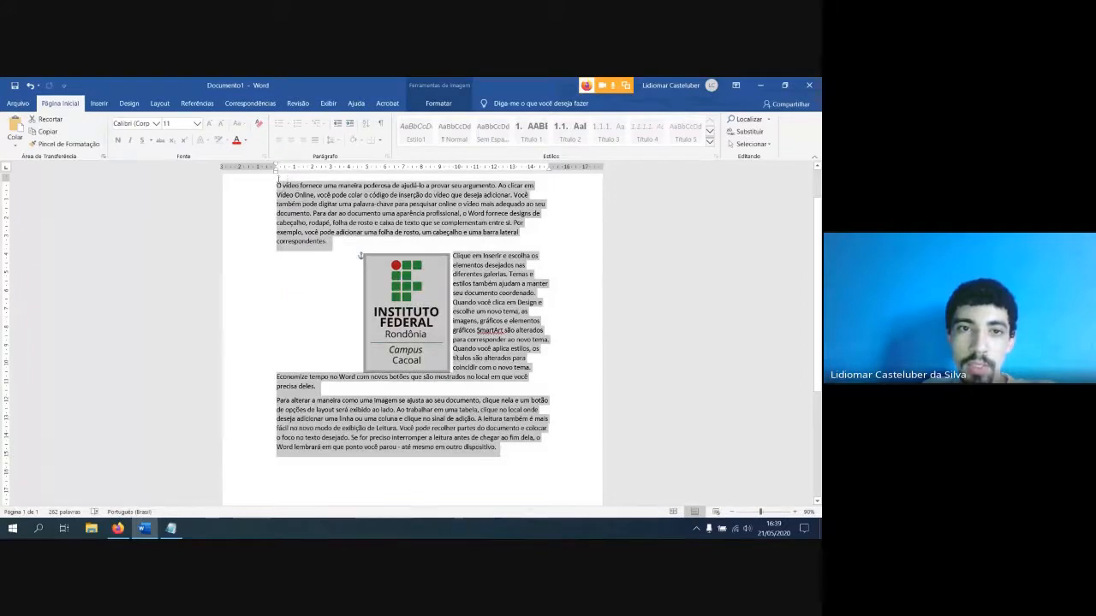
left_click(341, 228)
Justify all three paragraphs with the logo moved clear of them, and place the logo back beside the right margin of the text
left_click_drag(420, 308, 435, 461)
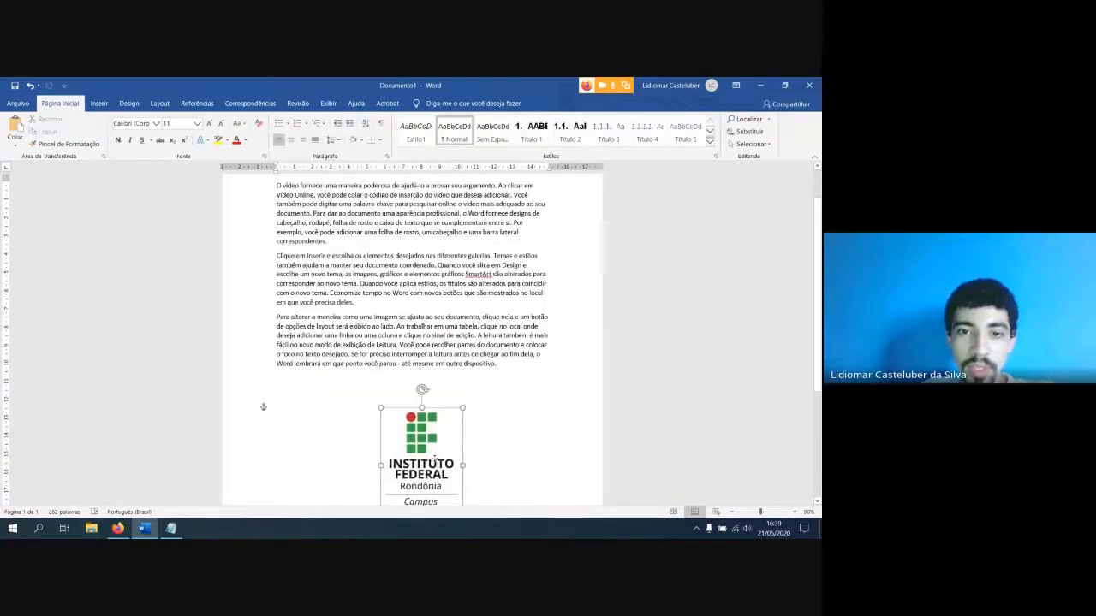
scroll(517, 375, "up", 2)
key("ctrl+a")
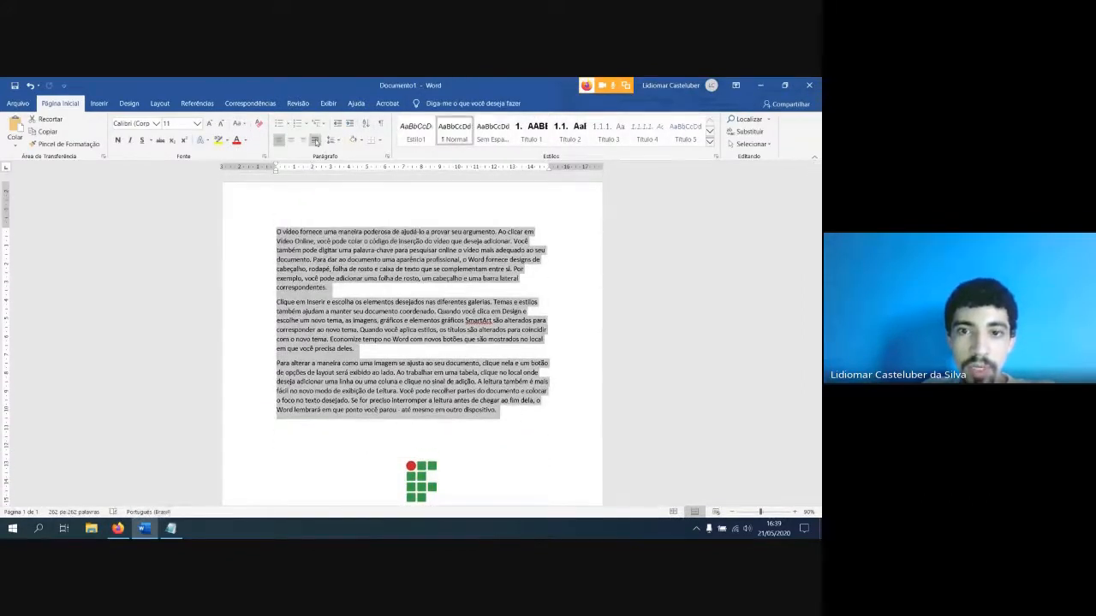
key("ctrl+j")
left_click(440, 485)
left_click_drag(440, 486, 522, 305)
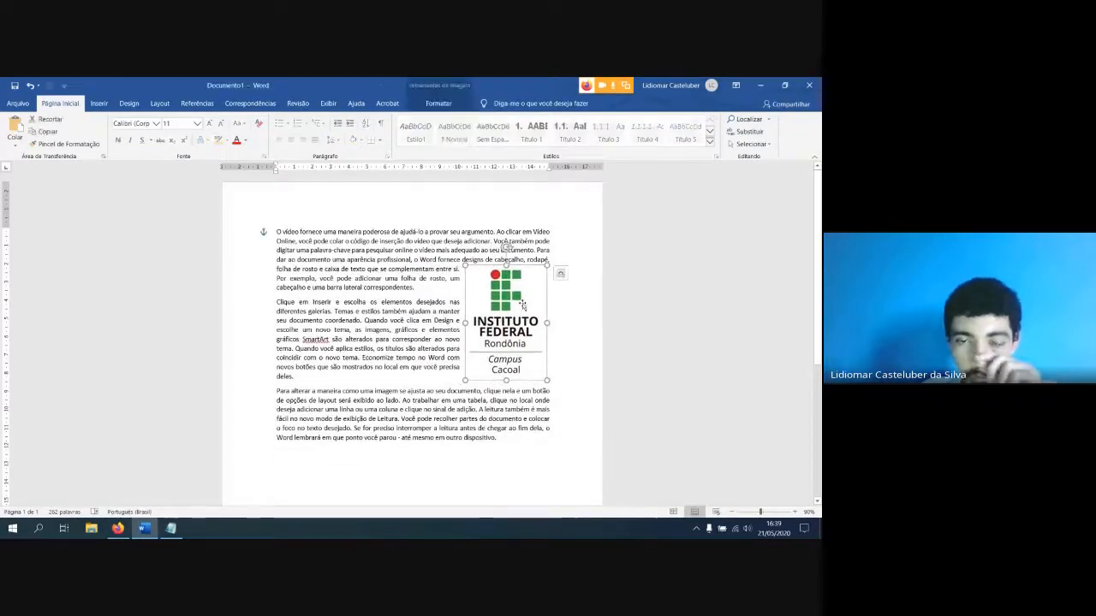
Apply tight text wrapping to the logo, and shift it across the second paragraph to show how the lines follow its outline
left_click(560, 273)
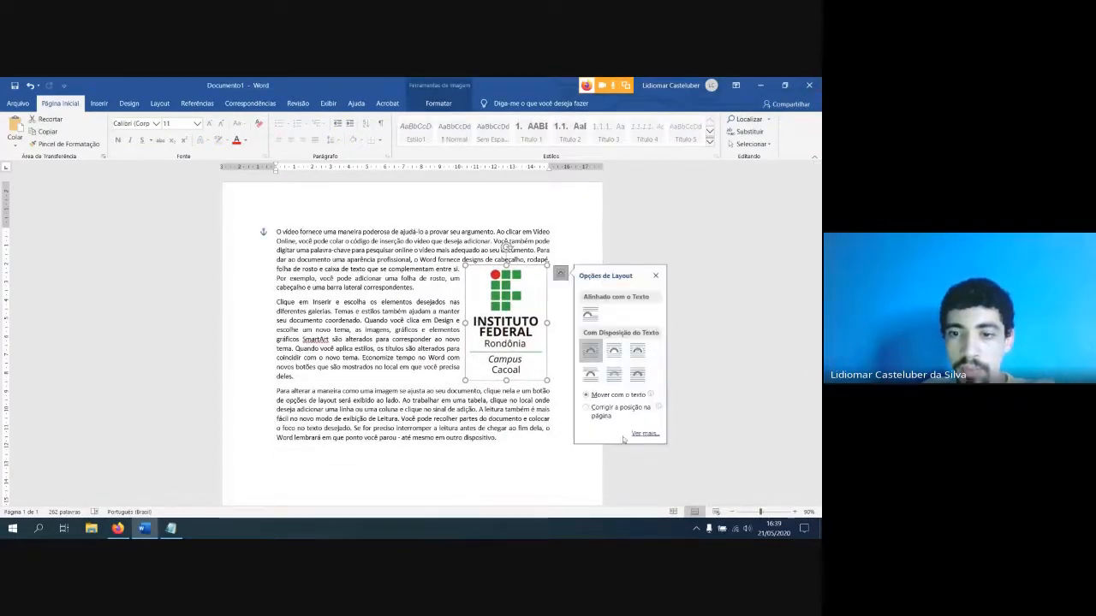
left_click(613, 353)
left_click_drag(520, 346, 442, 352)
left_click(507, 357)
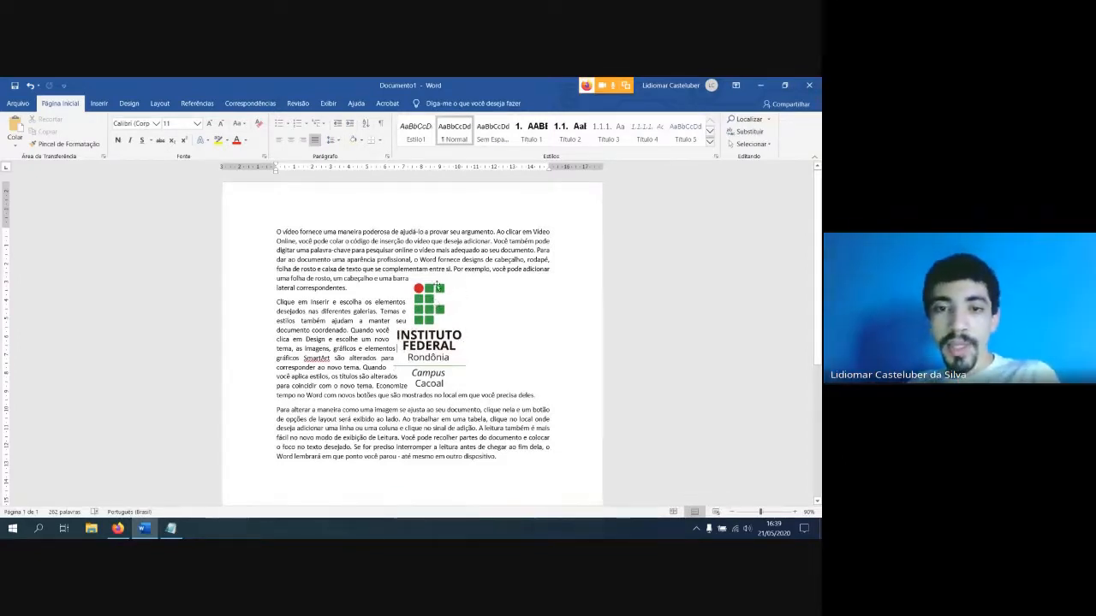
left_click(433, 301)
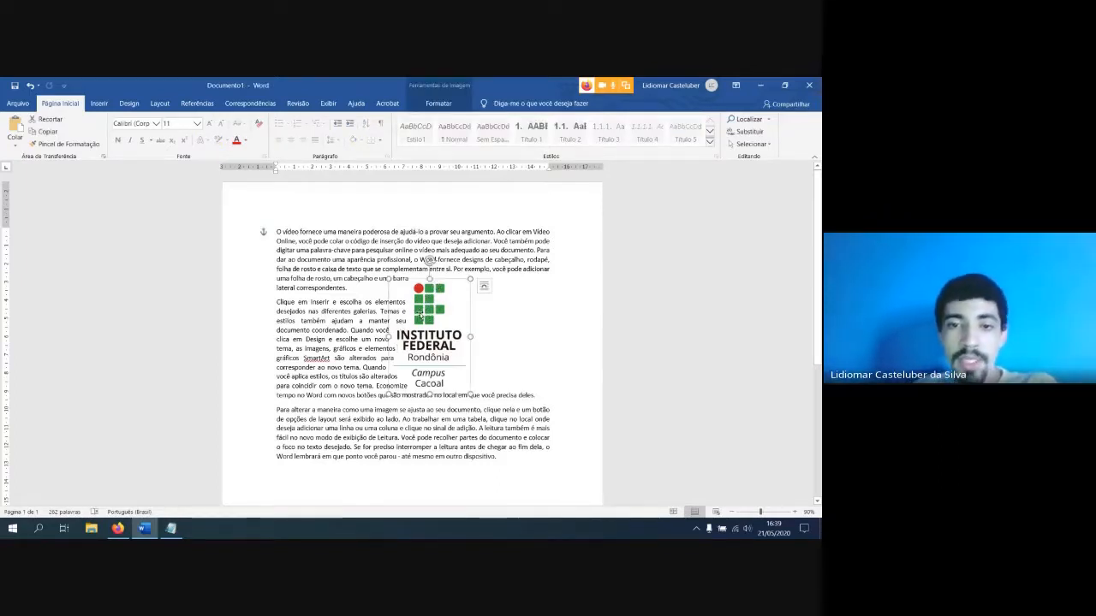
left_click_drag(442, 311, 482, 314)
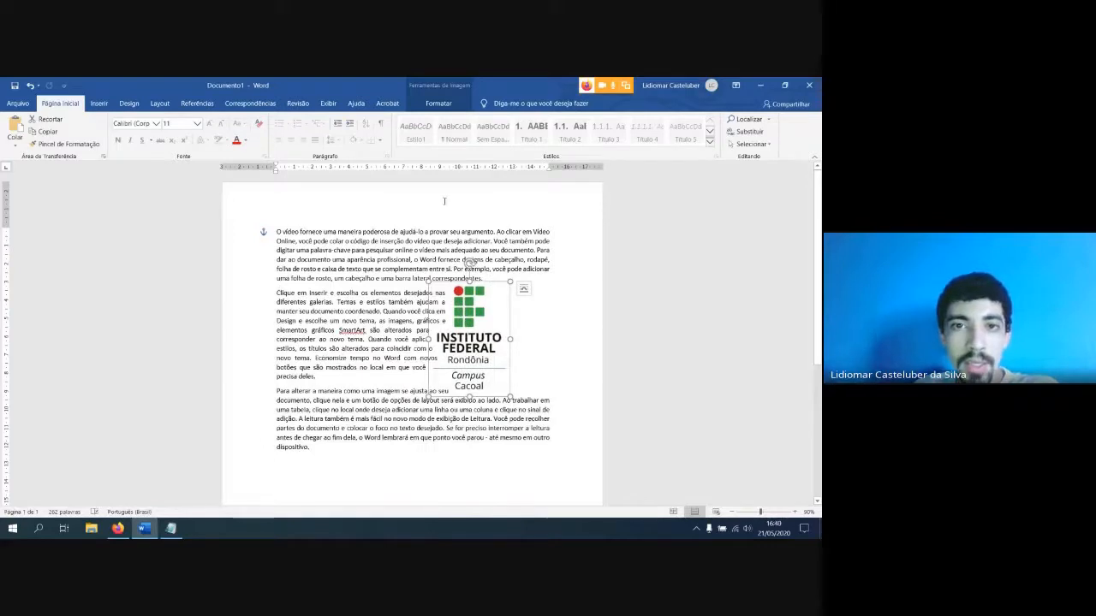
Review the shape categories available for insertion, and move the logo against the right margin of the second paragraph
left_click(101, 103)
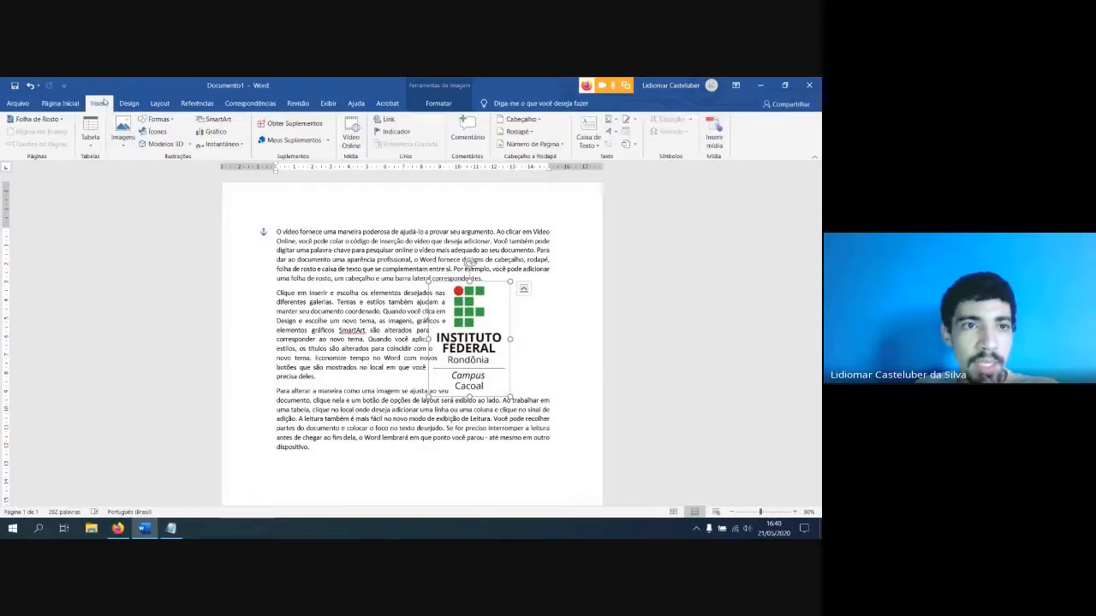
left_click(155, 122)
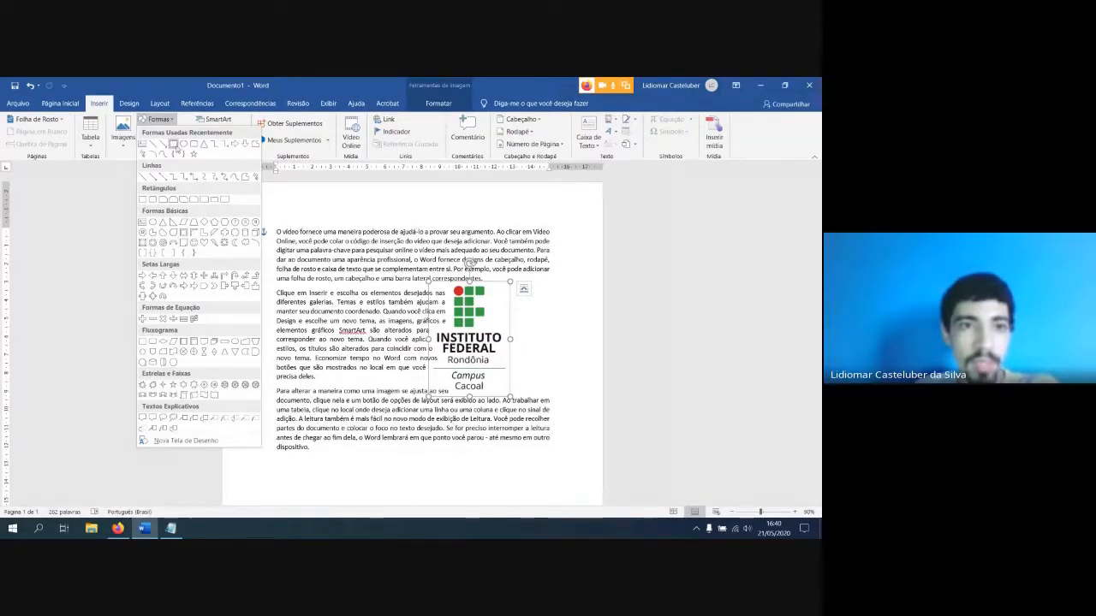
left_click(531, 346)
left_click_drag(488, 337, 516, 338)
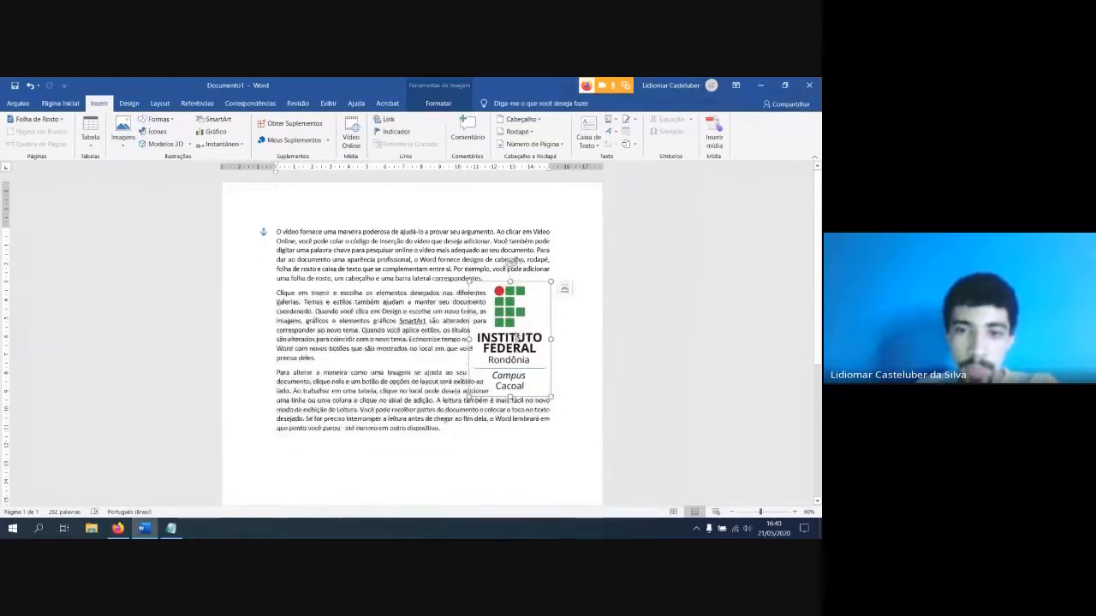
Browse the online image categories for insertion, and open the Maçã category
left_click(119, 137)
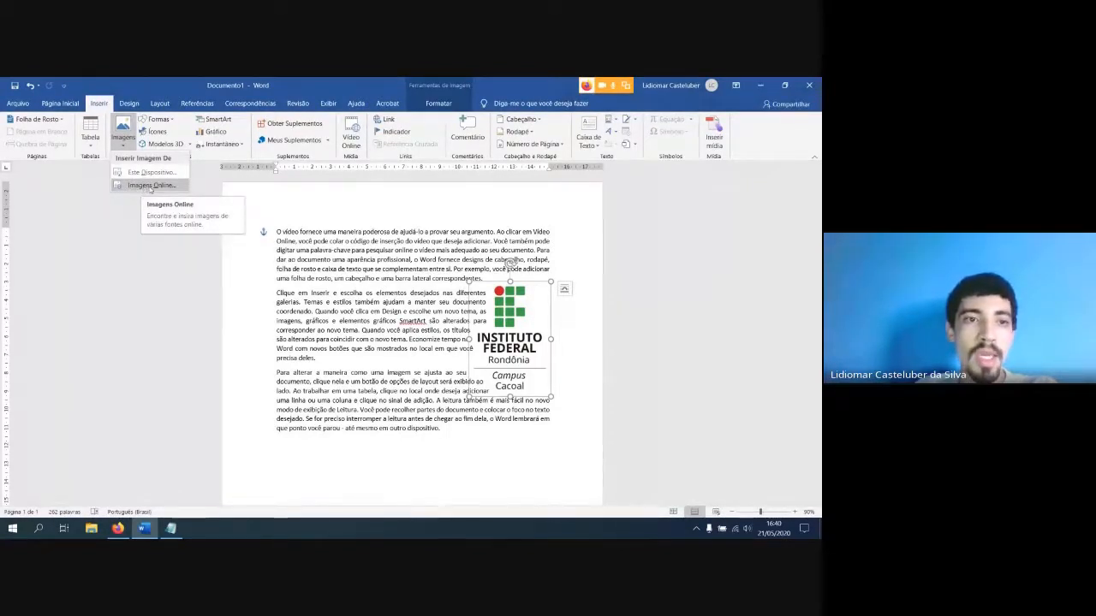
left_click(147, 187)
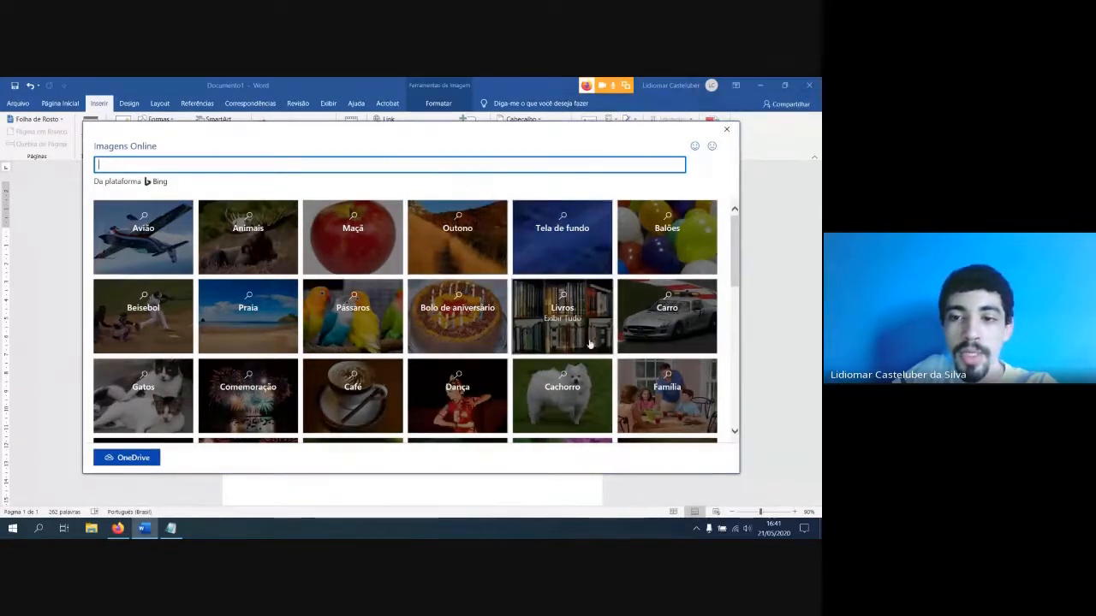
scroll(534, 321, "down", 2)
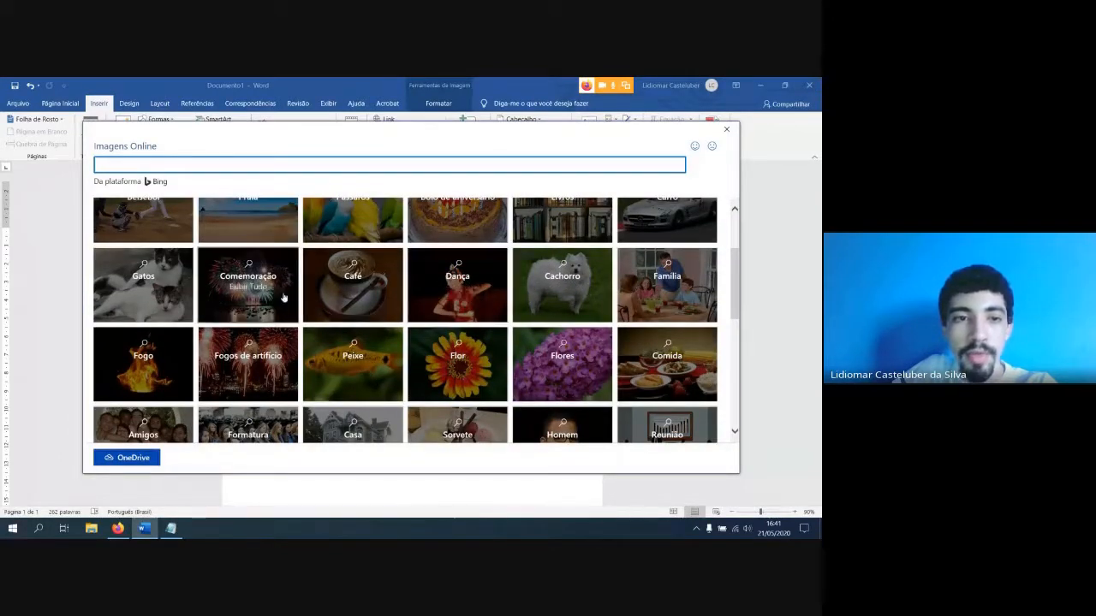
scroll(343, 308, "up", 2)
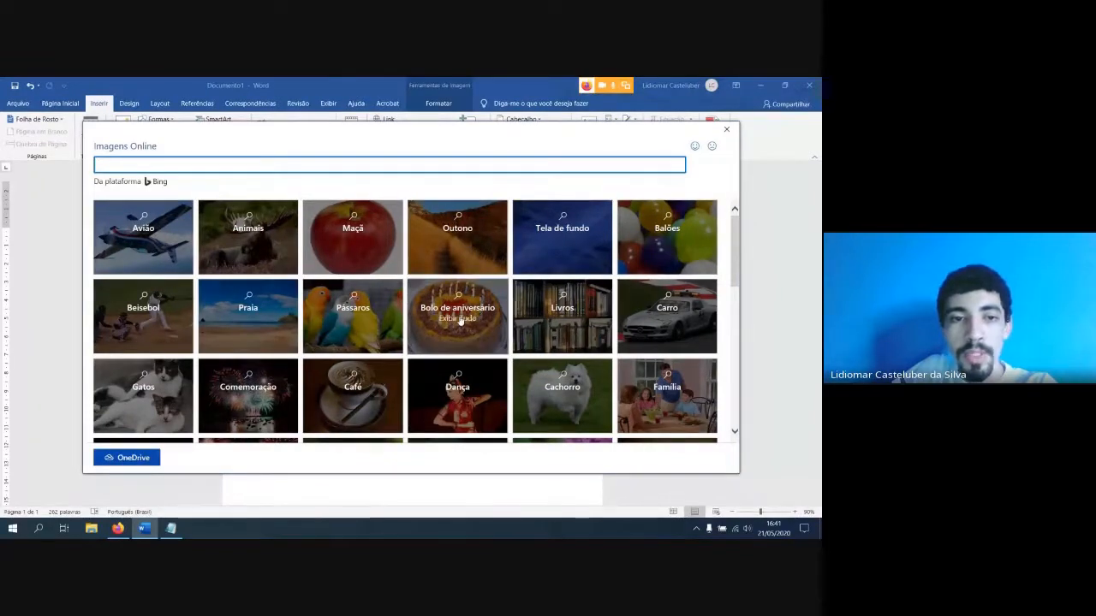
left_click(352, 237)
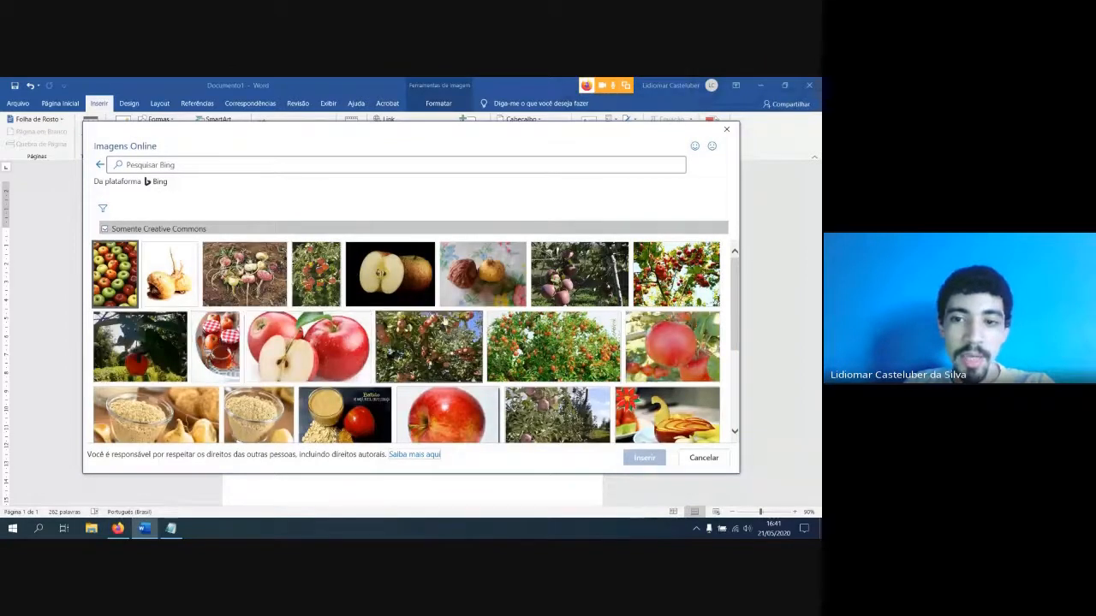
Insert the Creative Commons photo of a halved apple on a black background from the Maçã images
scroll(268, 325, "down", 2)
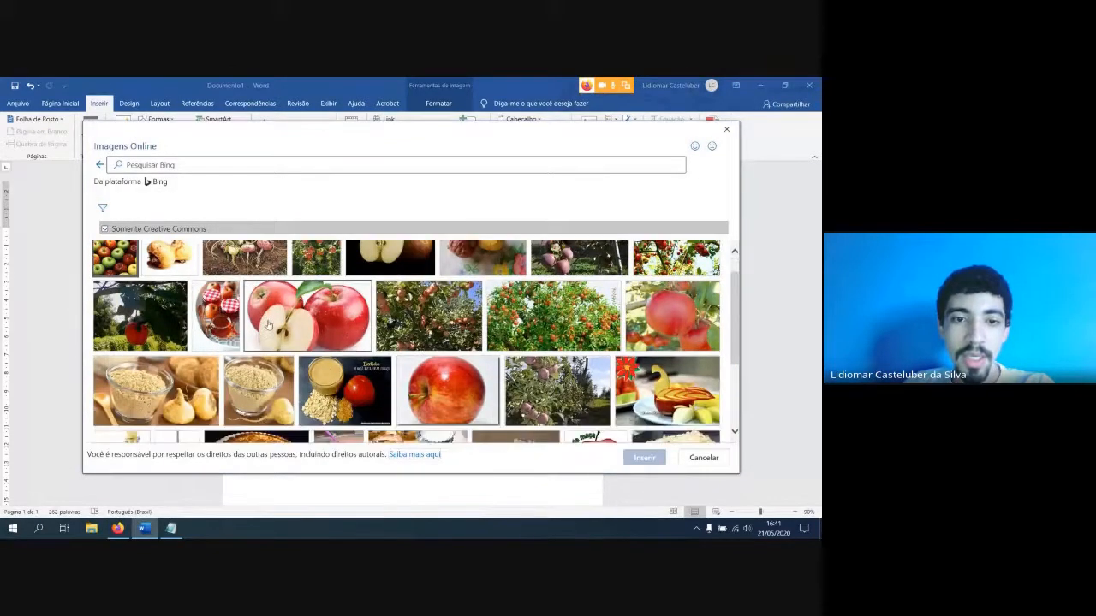
scroll(268, 326, "down", 3)
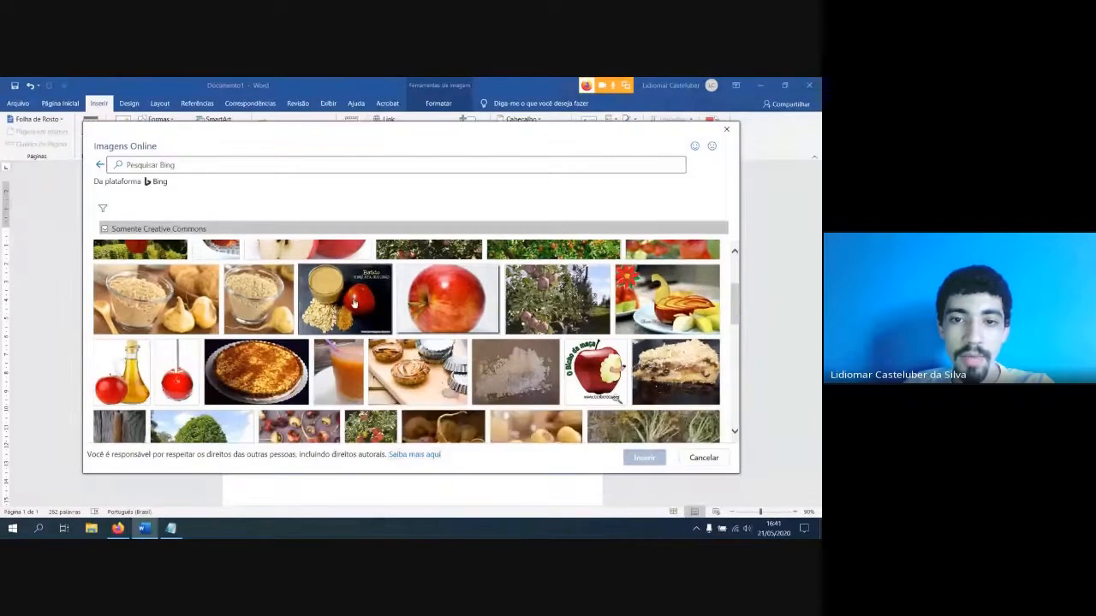
scroll(354, 304, "down", 5)
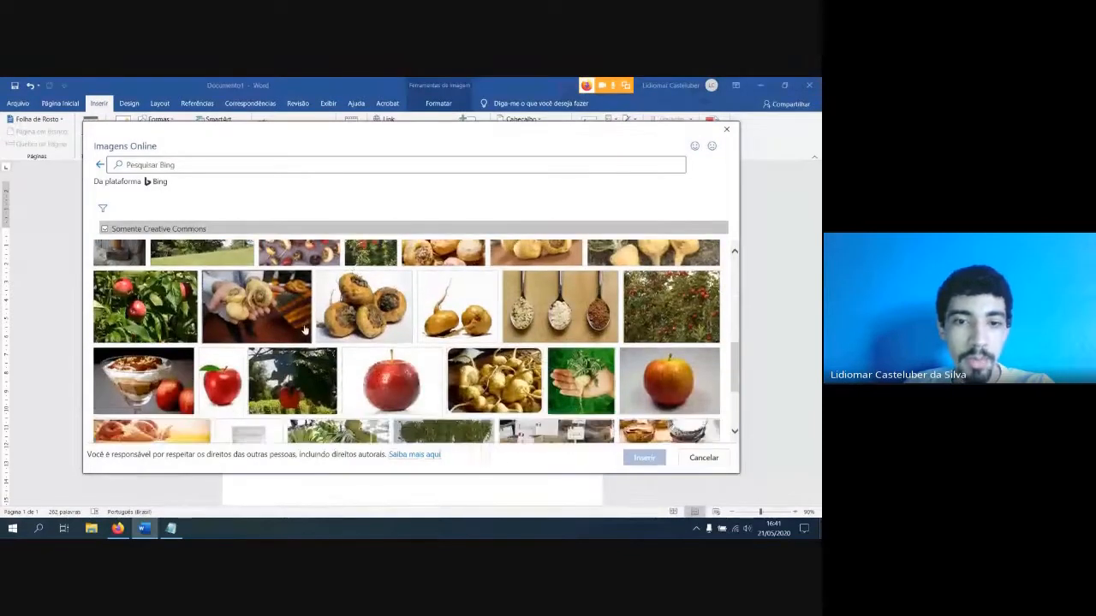
scroll(304, 330, "down", 6)
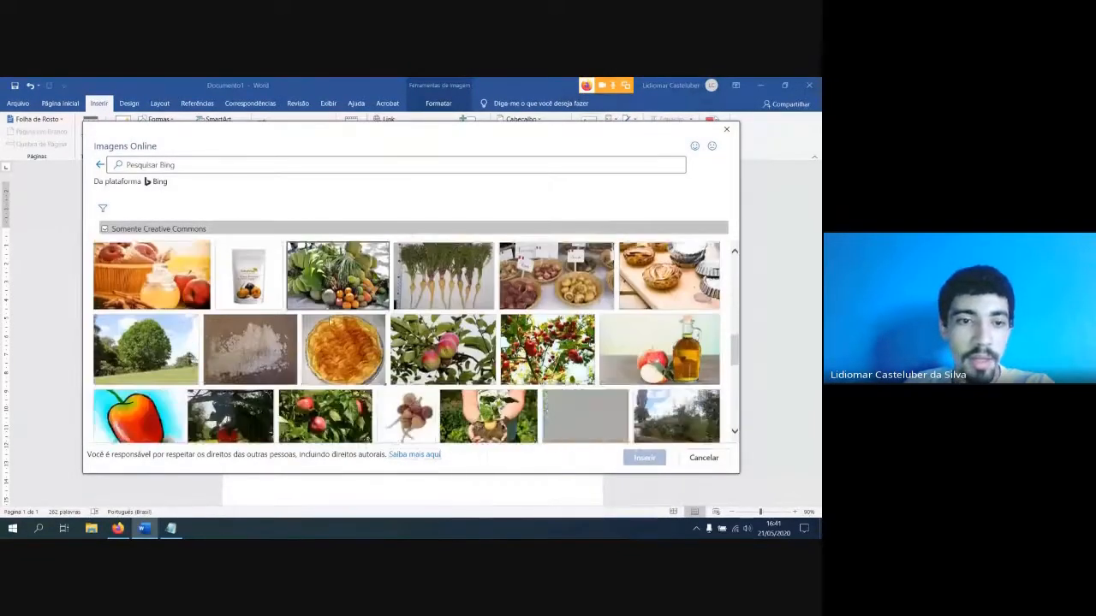
scroll(329, 321, "down", 8)
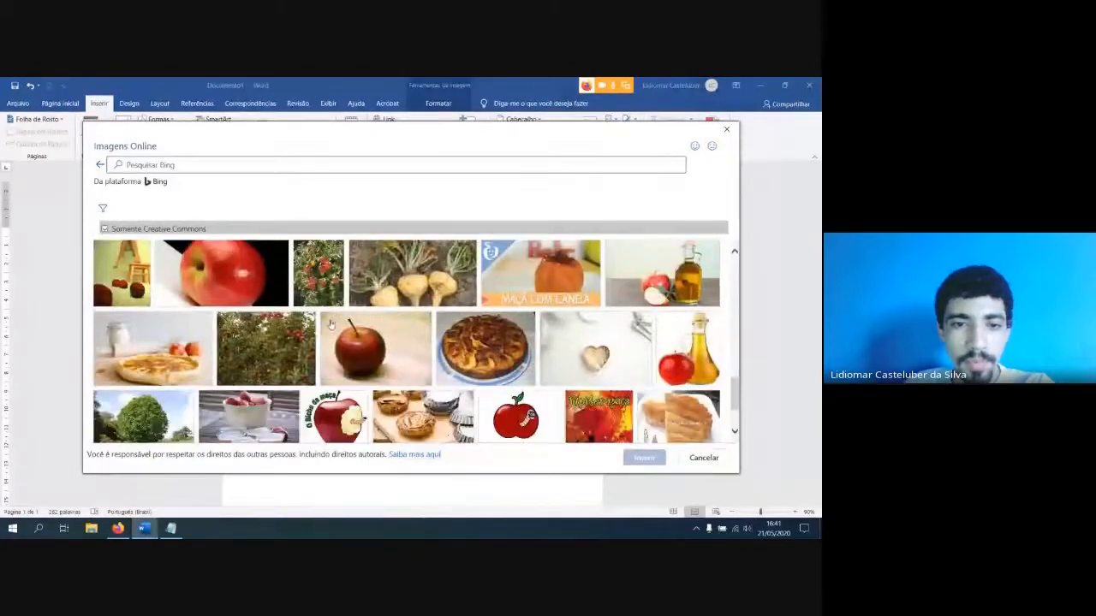
scroll(330, 323, "down", 8)
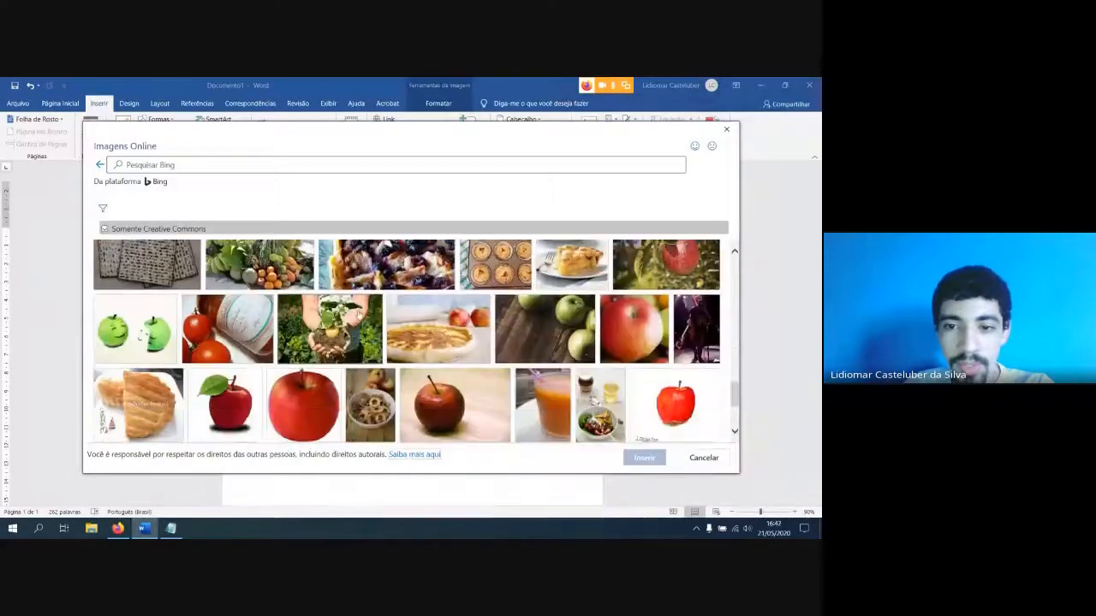
scroll(357, 315, "down", 3)
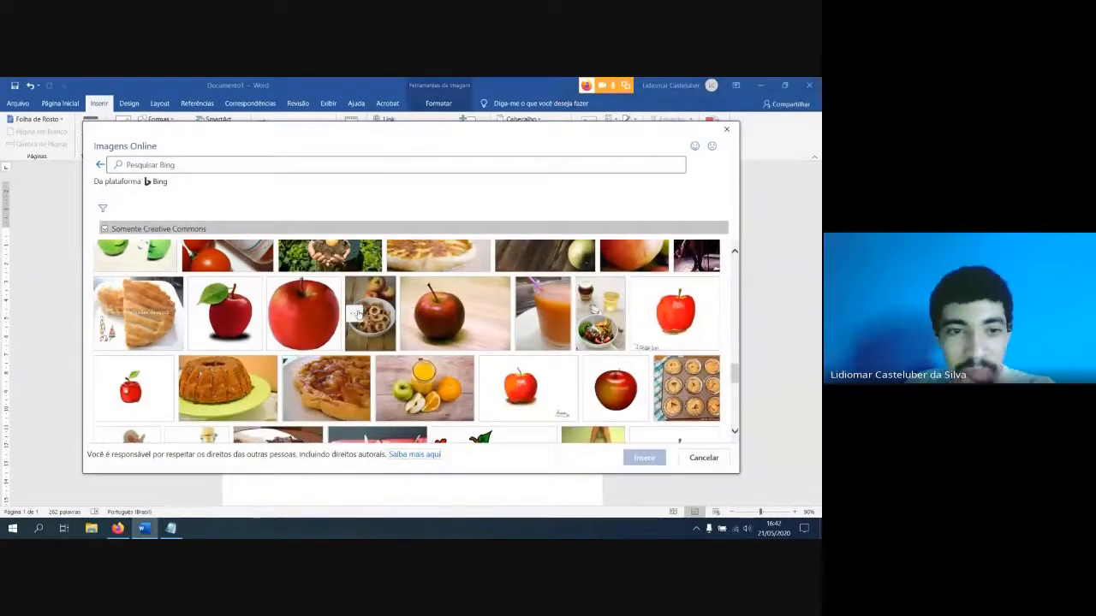
scroll(358, 316, "down", 5)
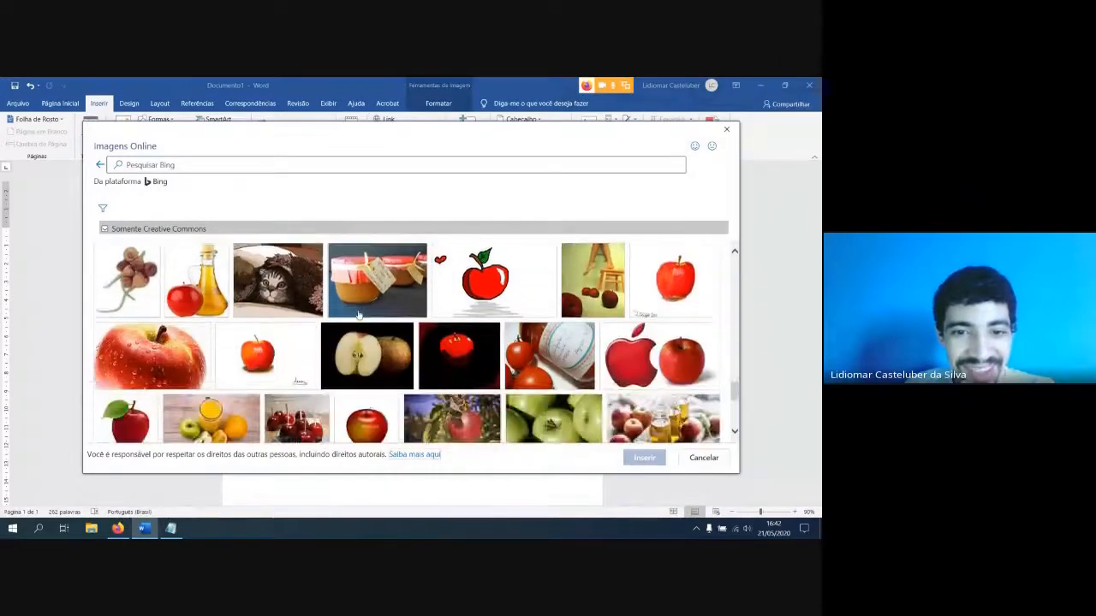
left_click(366, 352)
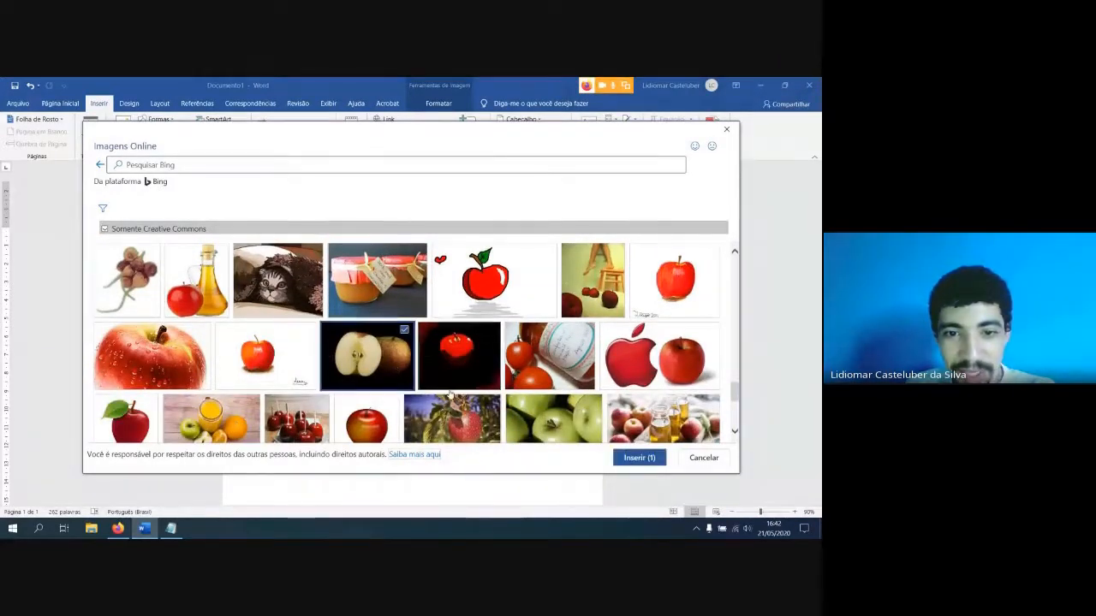
left_click(632, 459)
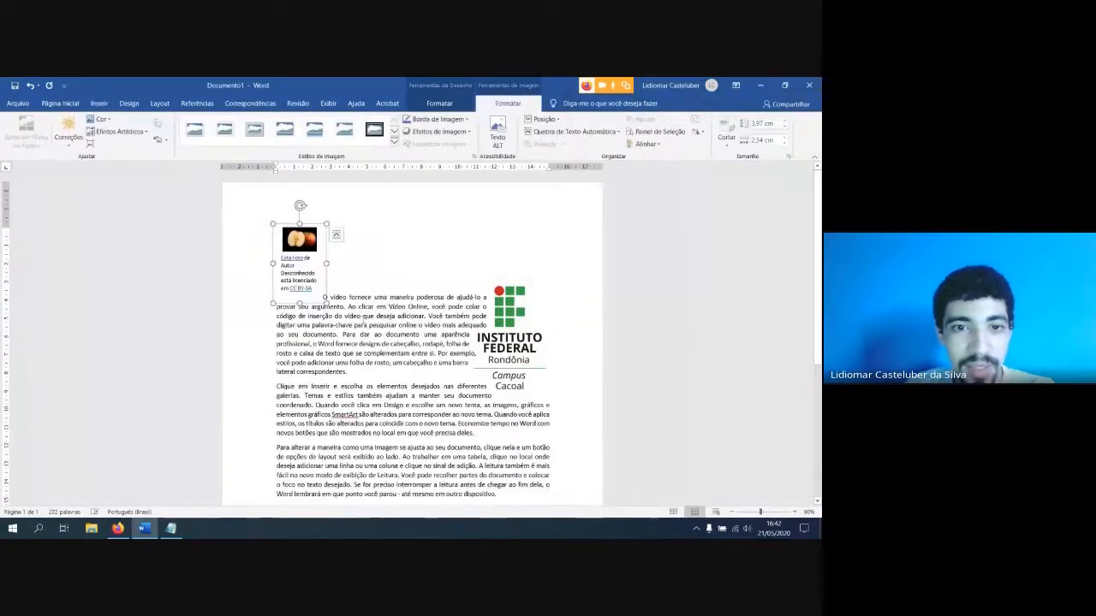
Try enlarging the inserted apple picture and its attribution caption twice, and undo each resize
left_click_drag(325, 303, 490, 433)
key("ctrl+z")
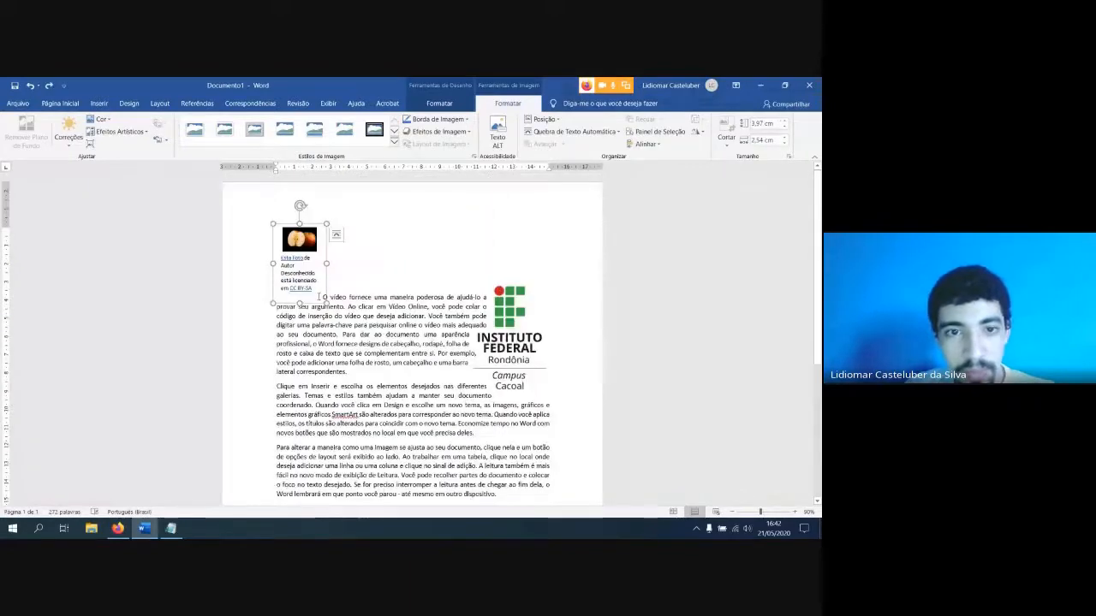
left_click_drag(326, 303, 385, 367)
key("ctrl+z")
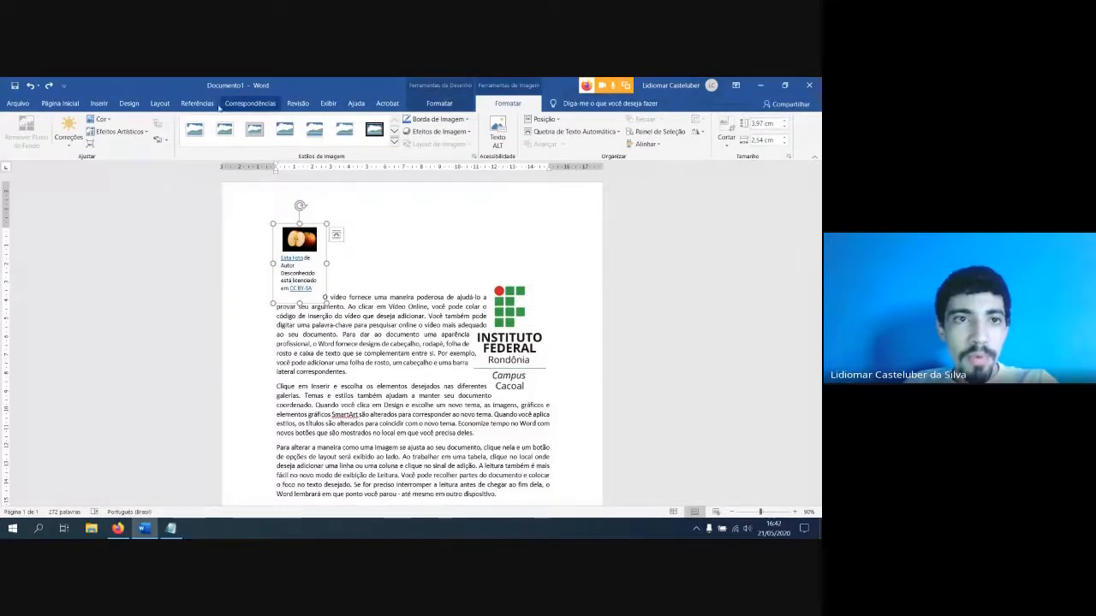
Review the picture insertion sources, Este Dispositivo and Imagens Online
left_click(100, 103)
left_click(123, 134)
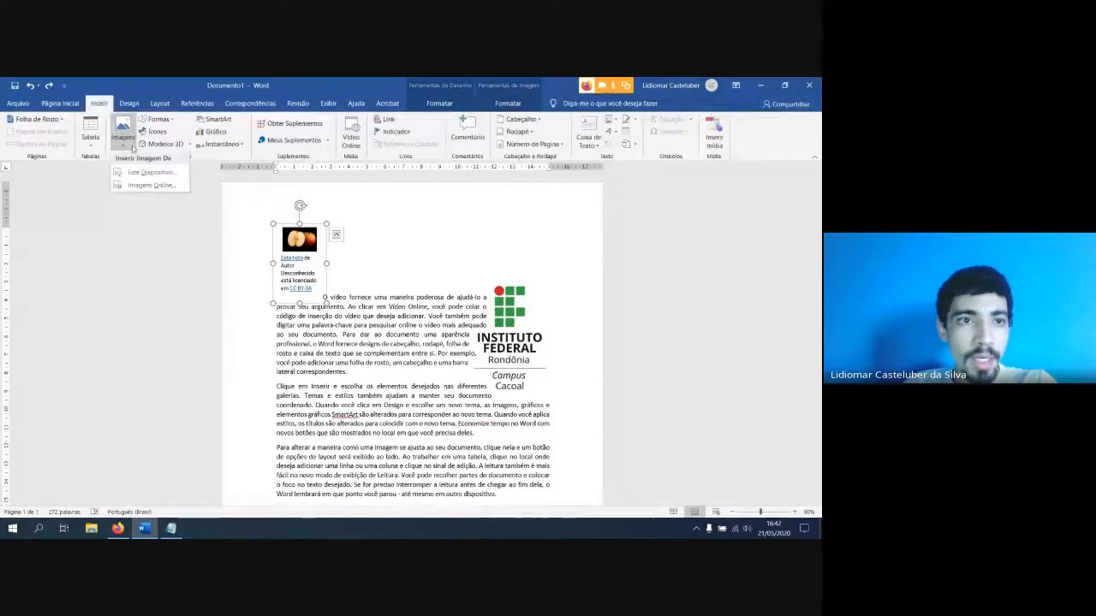
left_click(293, 246)
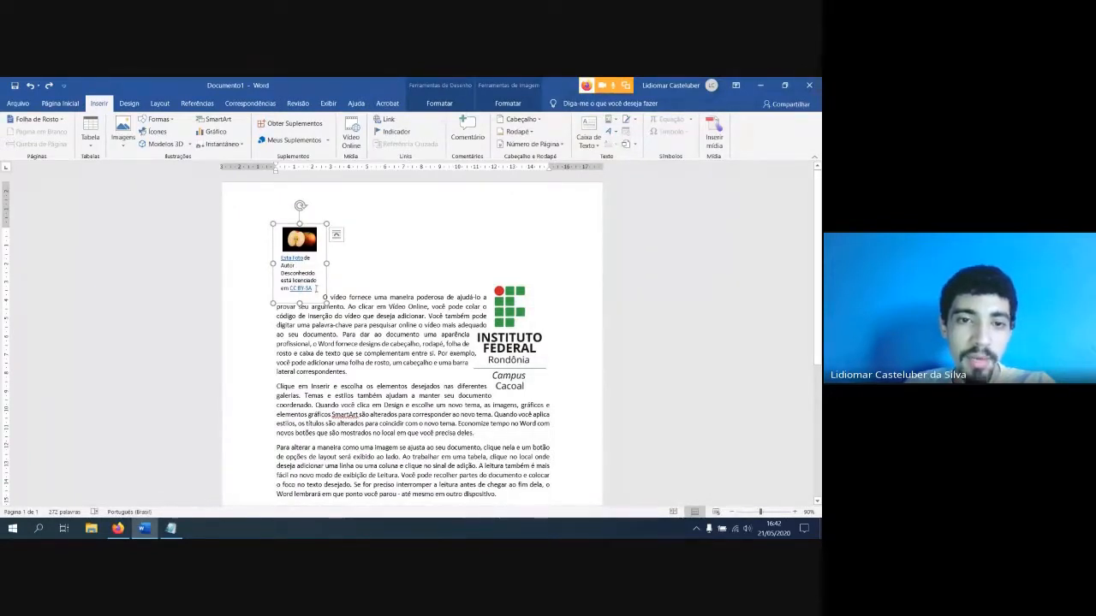
Examine the attribution caption under the apple photo, and select the photo separately from its caption
left_click_drag(317, 289, 281, 257)
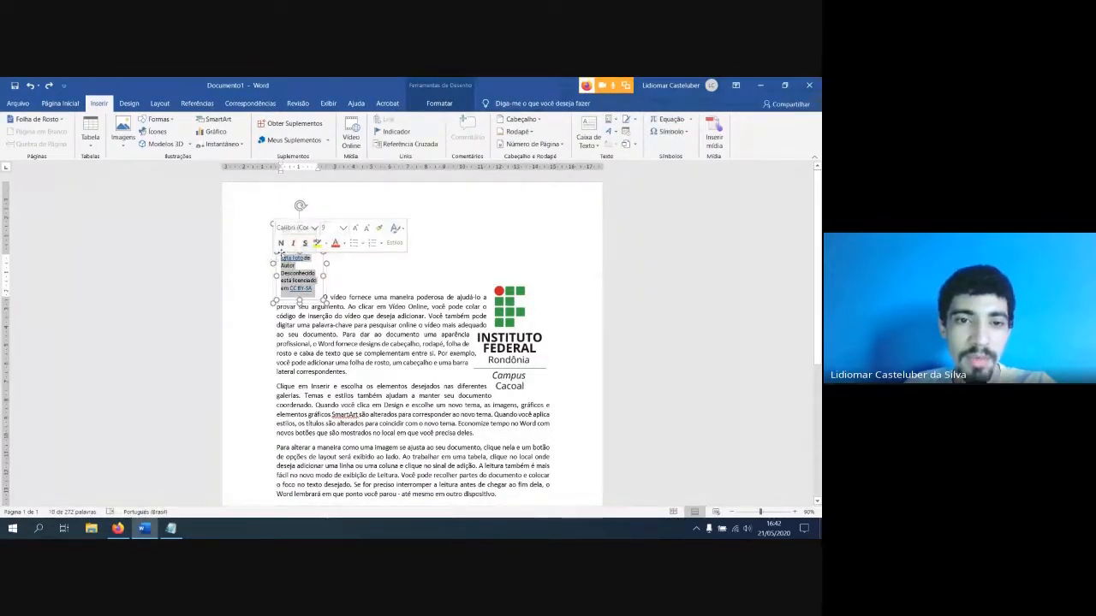
left_click(298, 238)
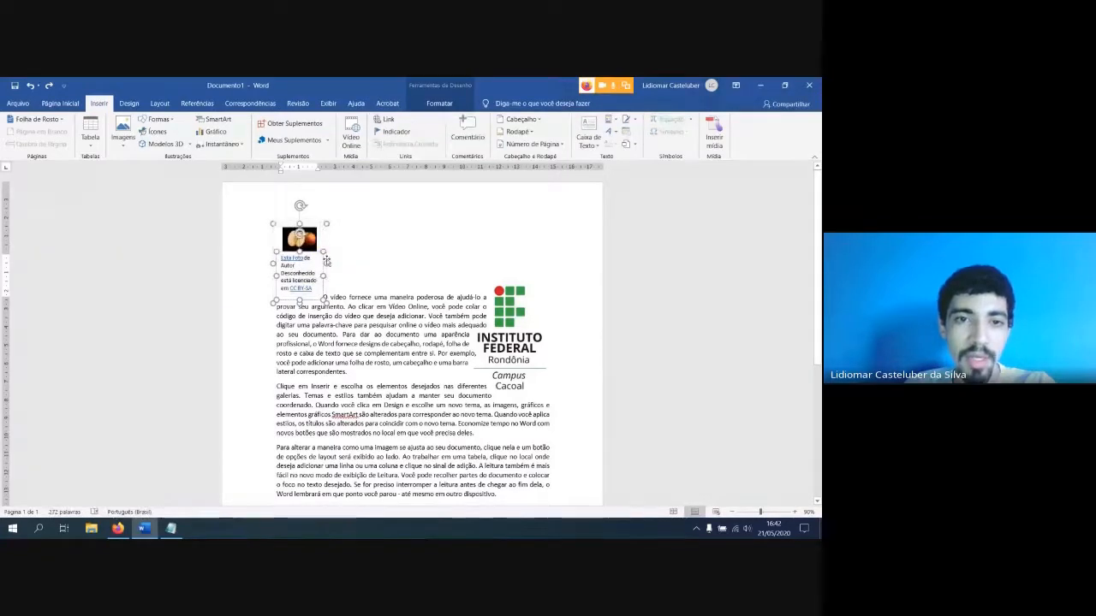
left_click(322, 235)
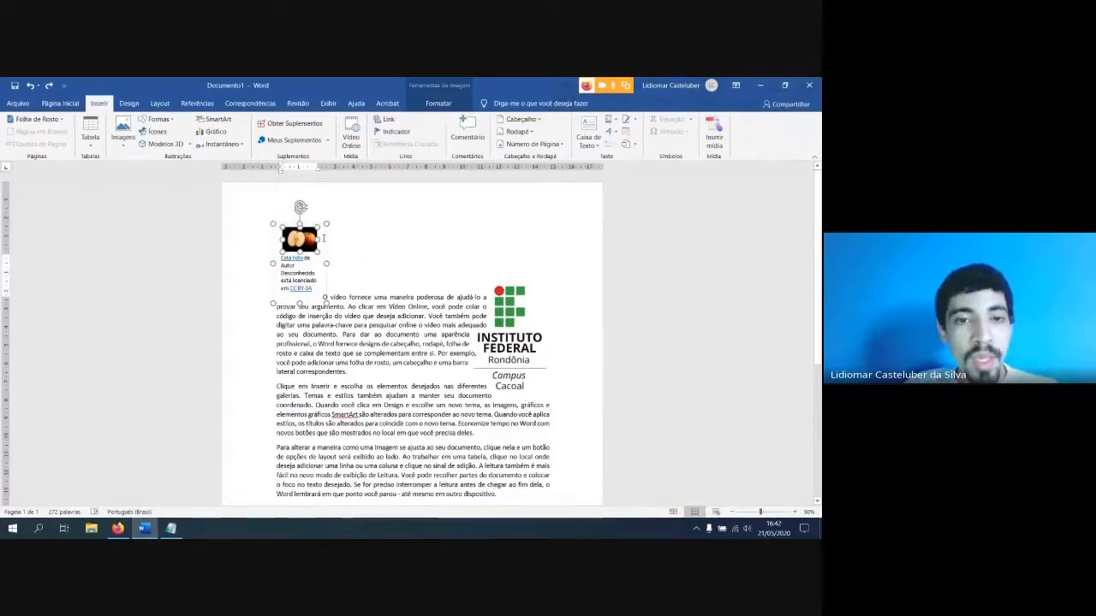
Examine how the apple photo, its attribution caption box and the frame around both can each be selected separately
scroll(323, 238, "up", 5, "ctrl")
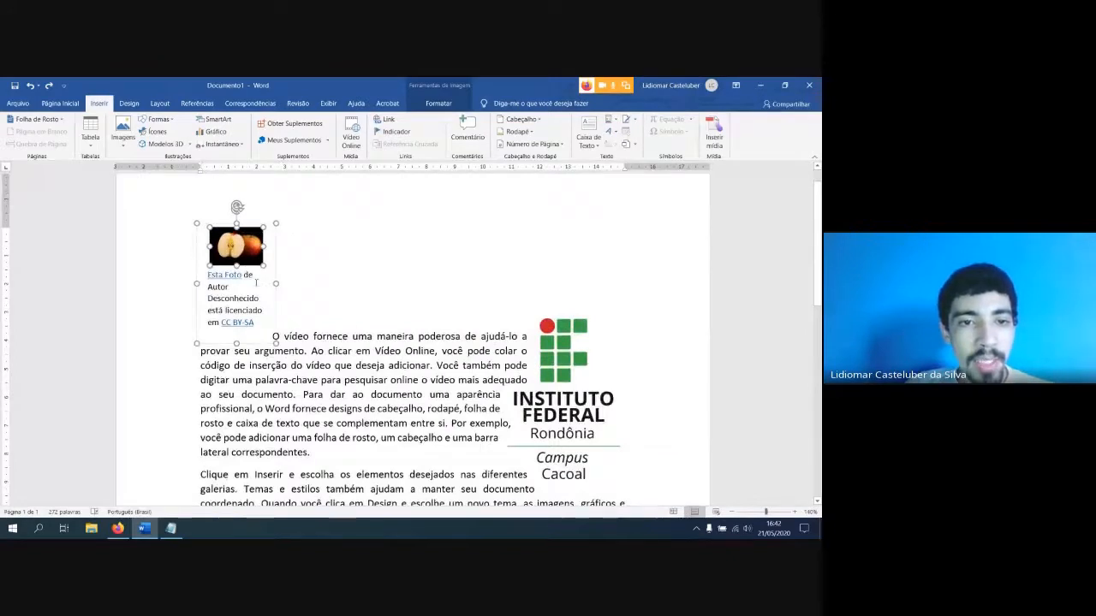
left_click(266, 265)
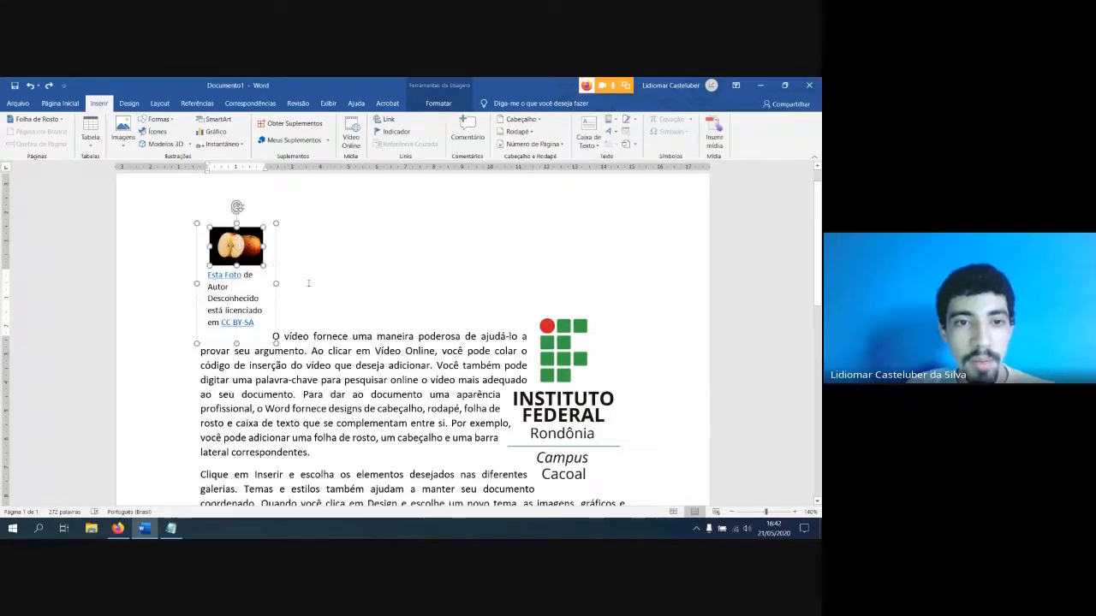
left_click(237, 246)
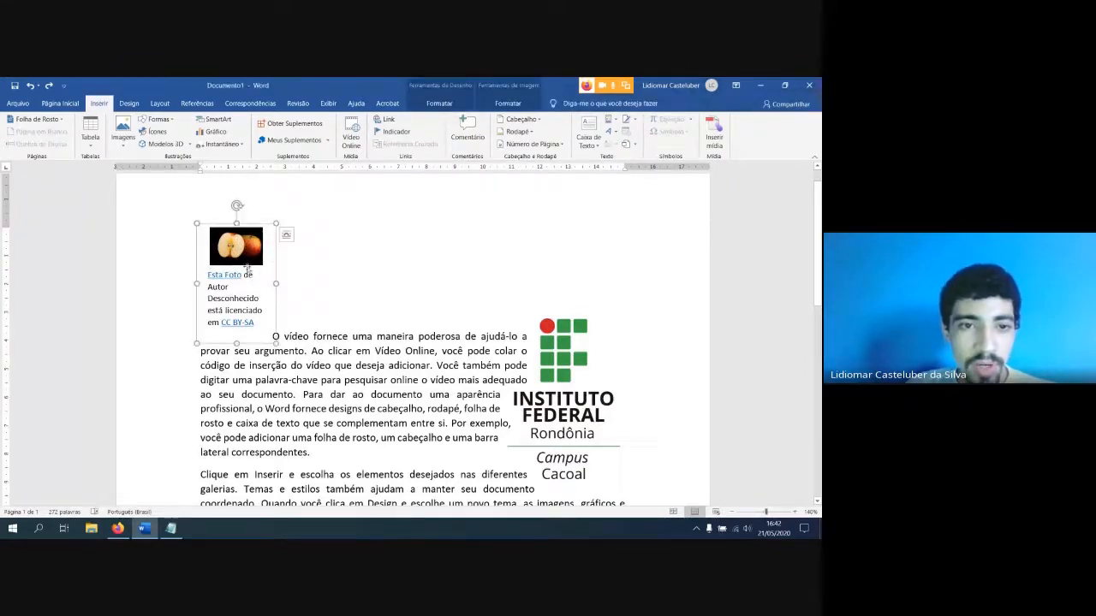
left_click(266, 275)
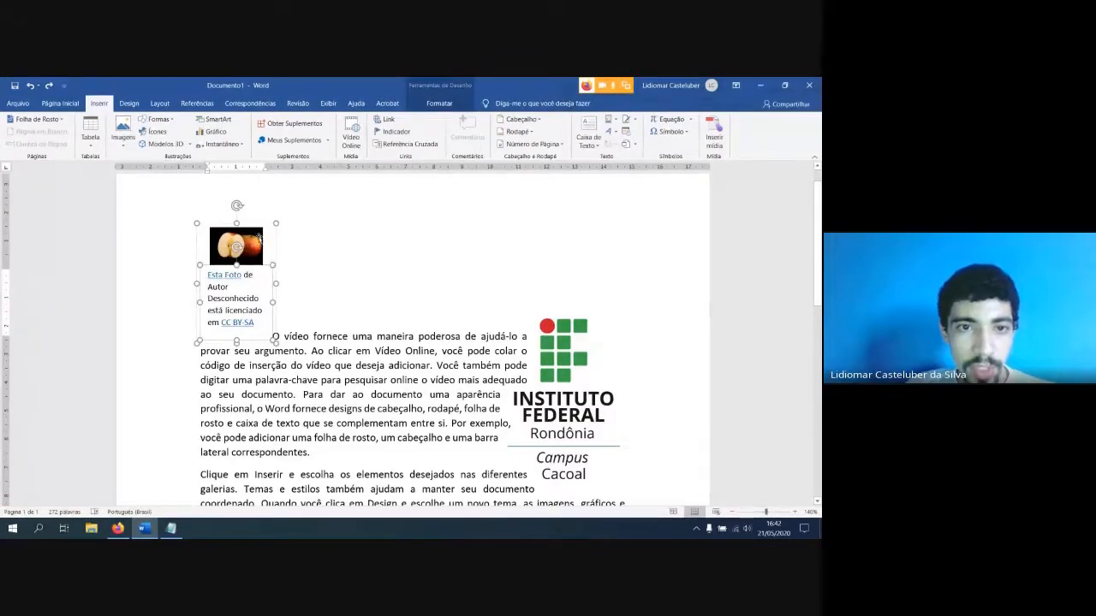
left_click(268, 271)
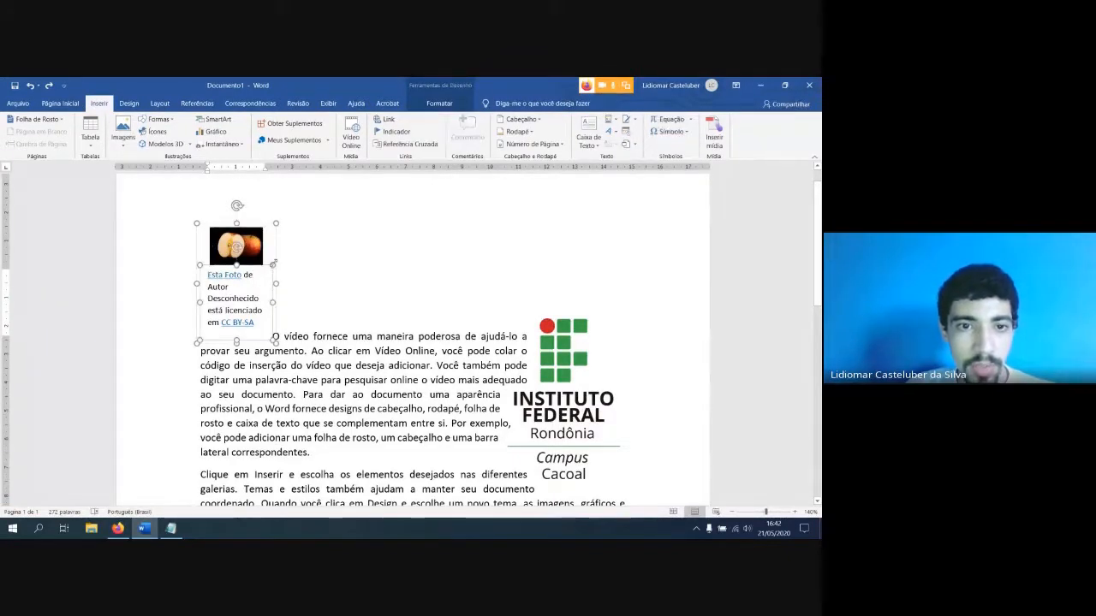
left_click(274, 263)
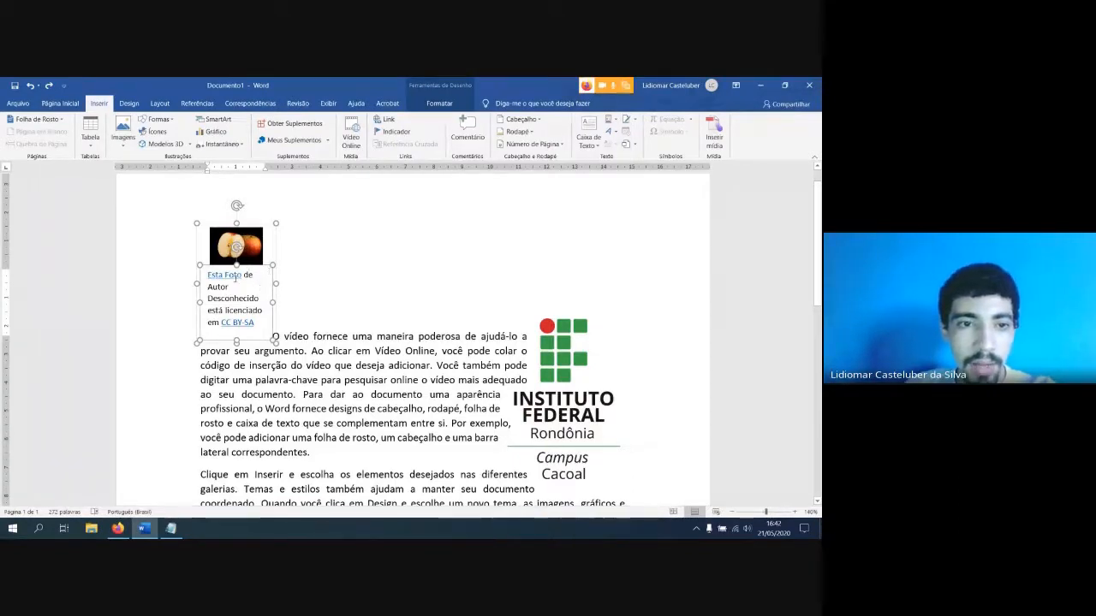
left_click(229, 288)
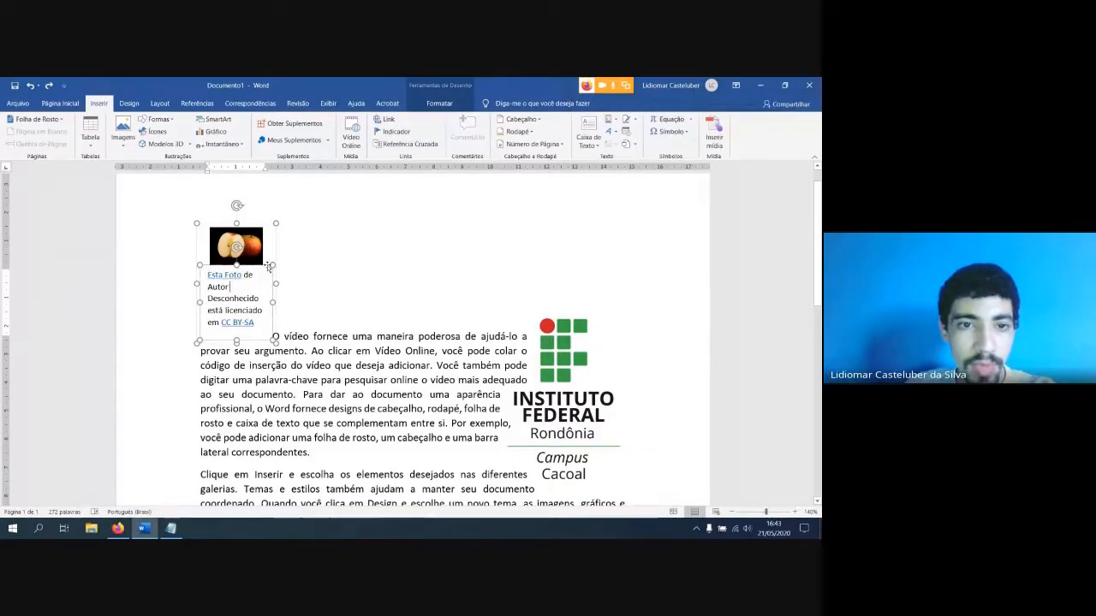
left_click(270, 265)
scroll(271, 266, "up", 3)
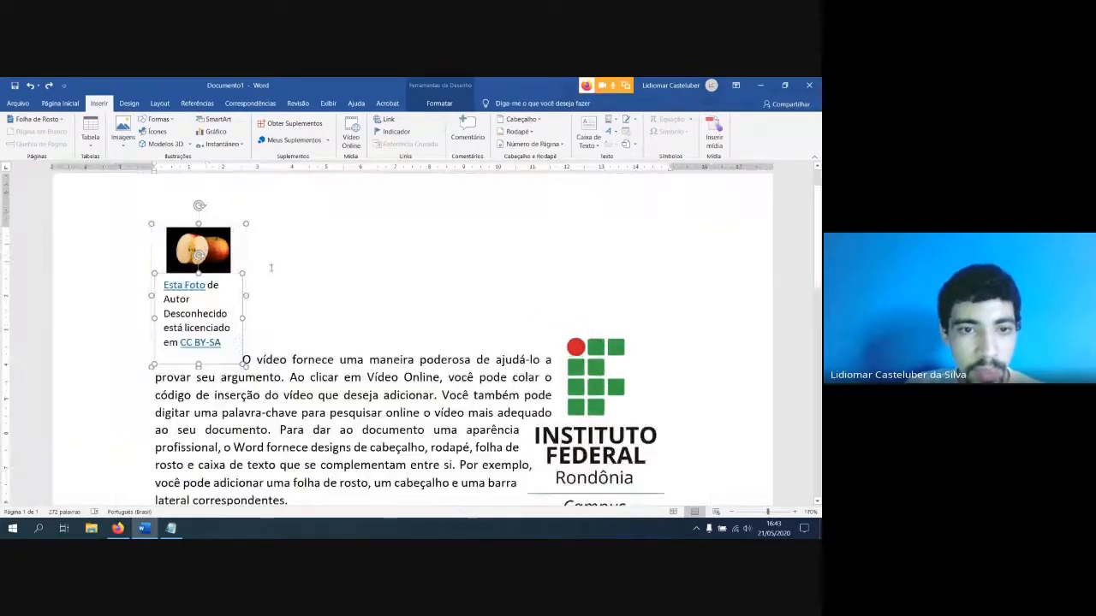
left_click(227, 295)
scroll(233, 280, "up", 7)
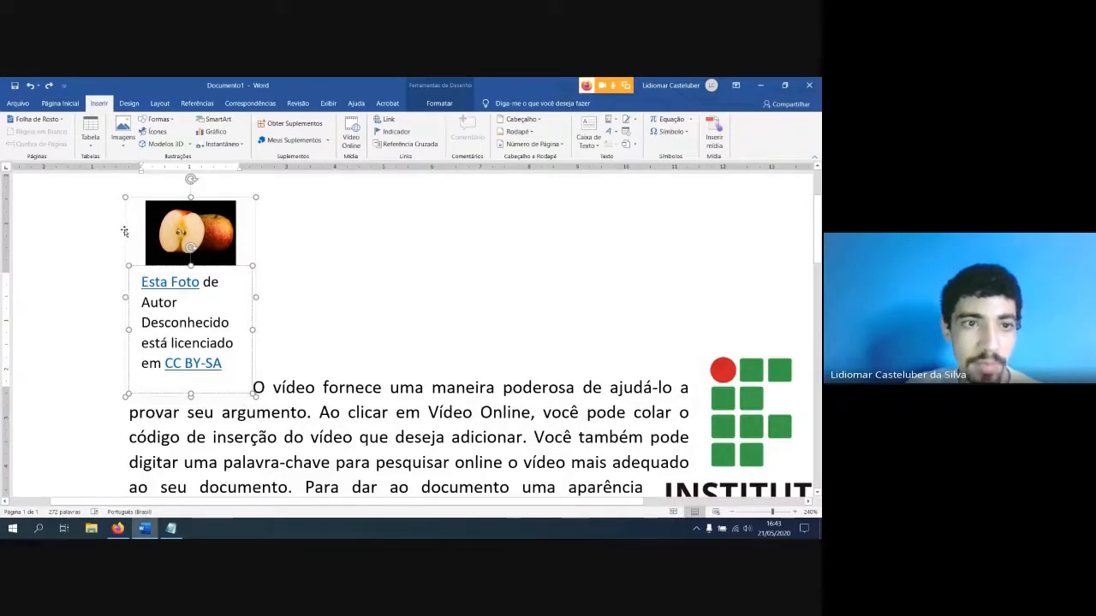
left_click(254, 243)
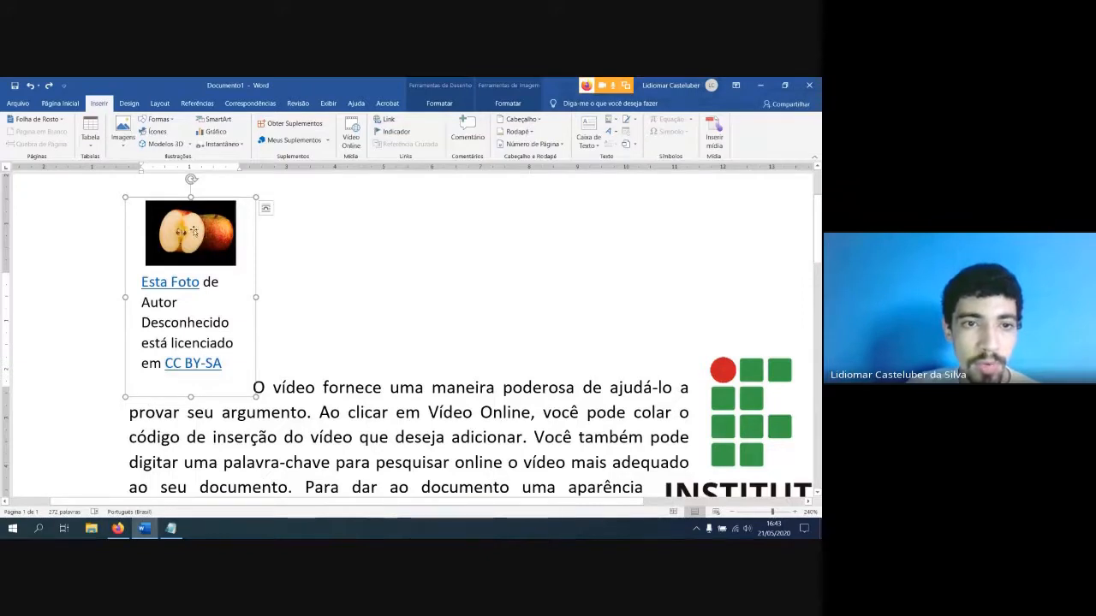
left_click(239, 284)
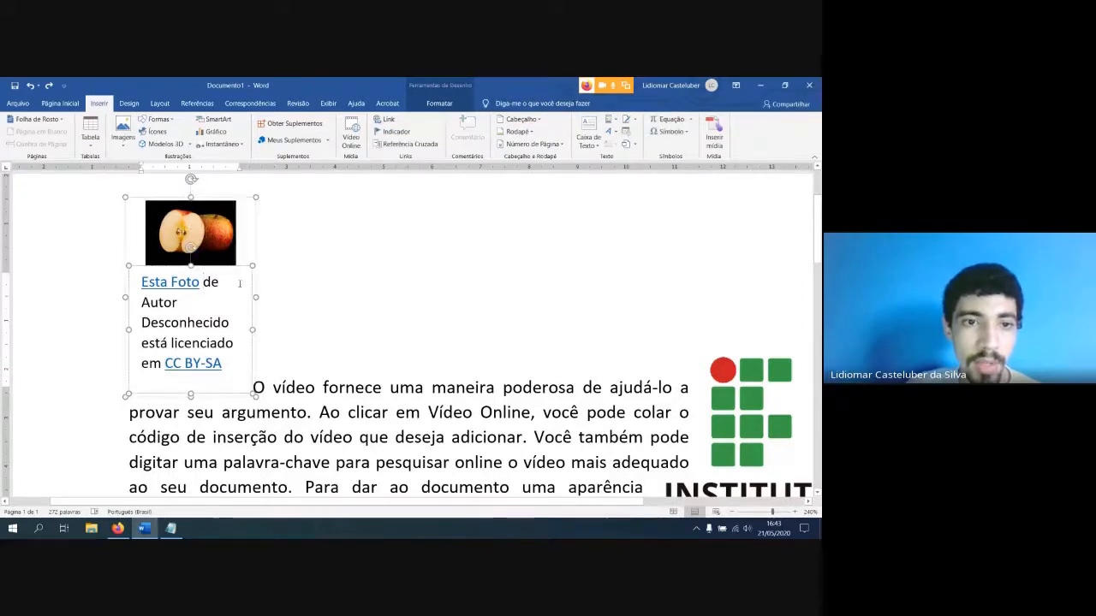
Try deleting the attribution caption box under the apple photo, and undo the deletion
left_click(245, 268)
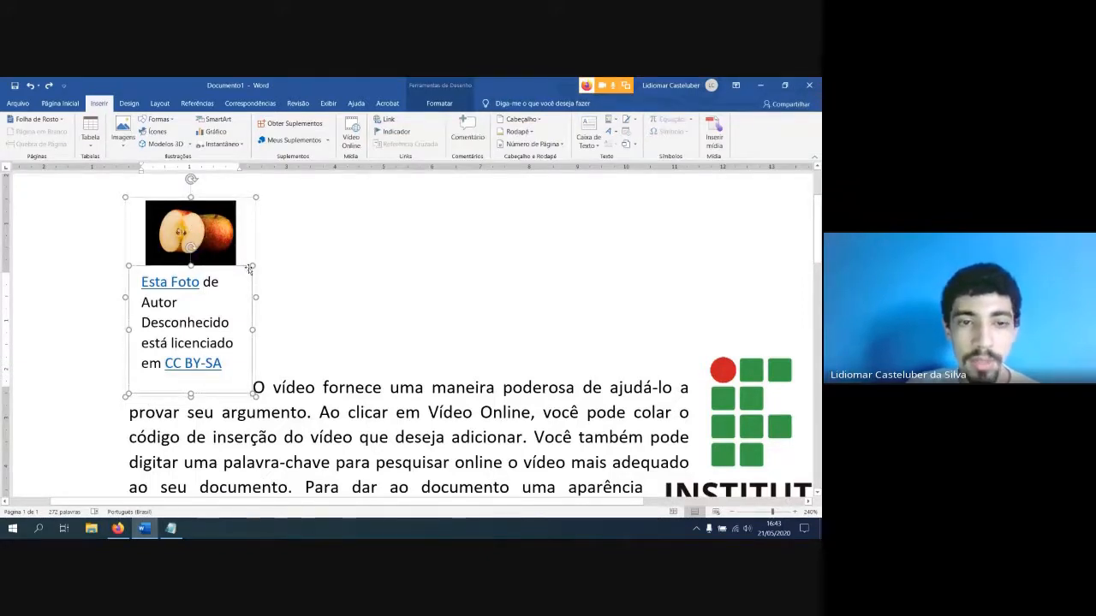
left_click(274, 279)
left_click(245, 270)
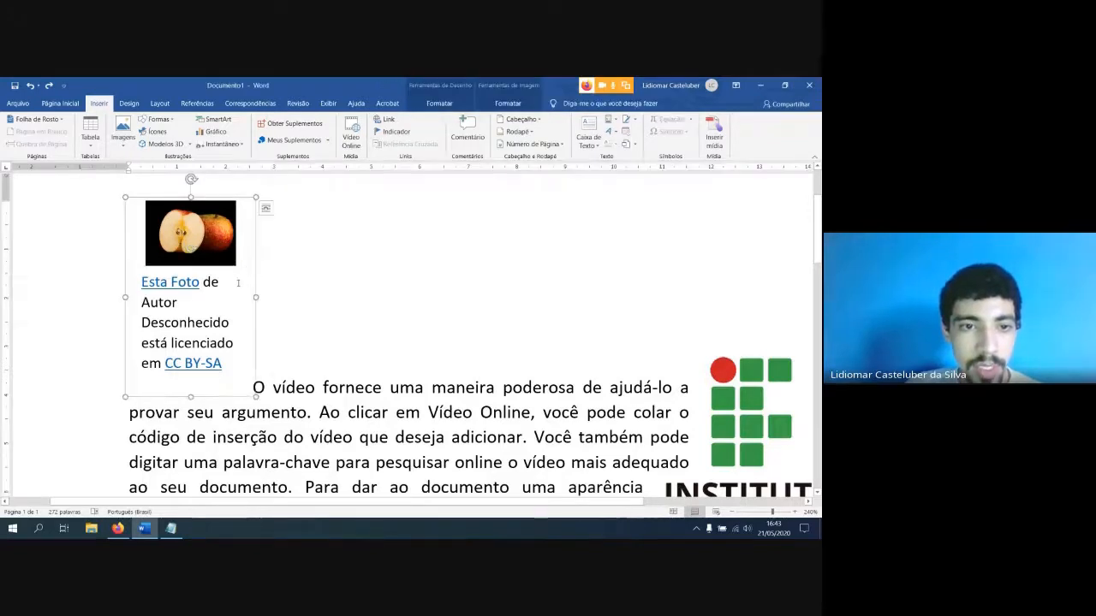
left_click(238, 280)
left_click(243, 268)
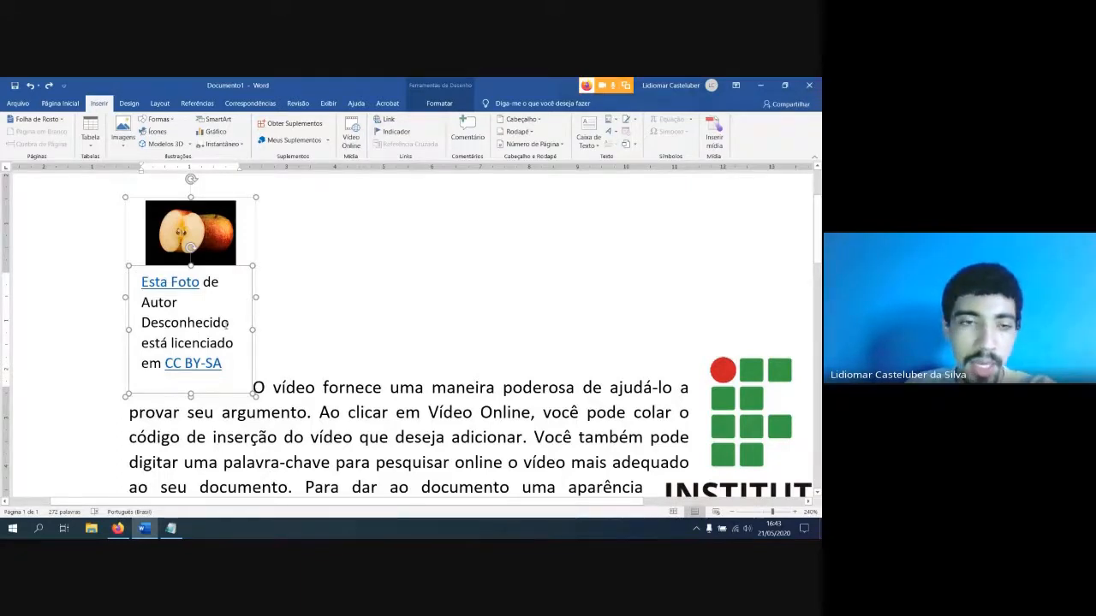
key("Delete")
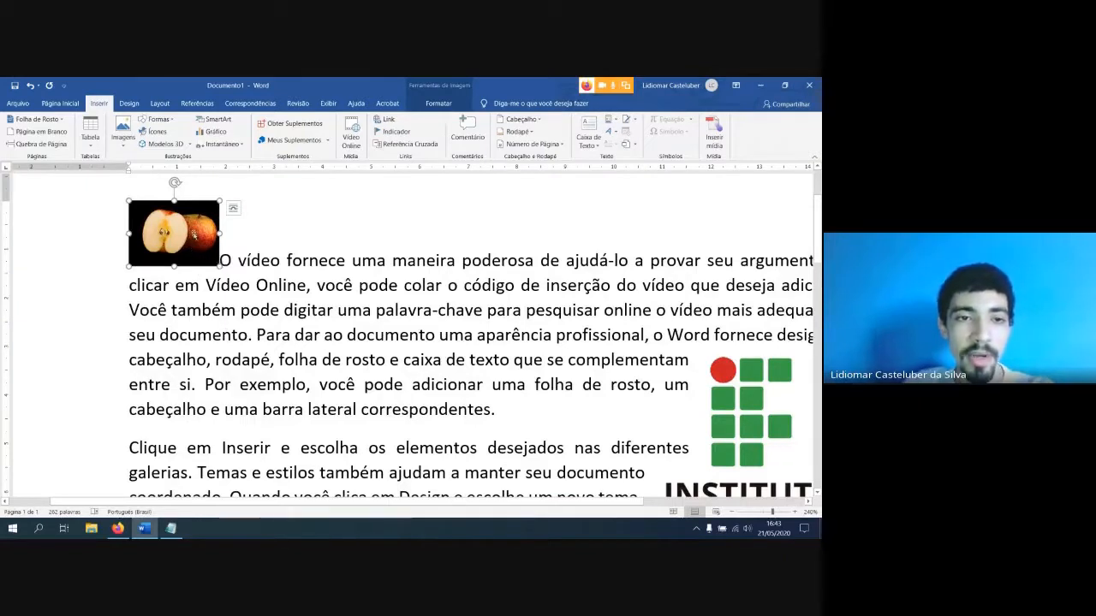
key("ctrl+z")
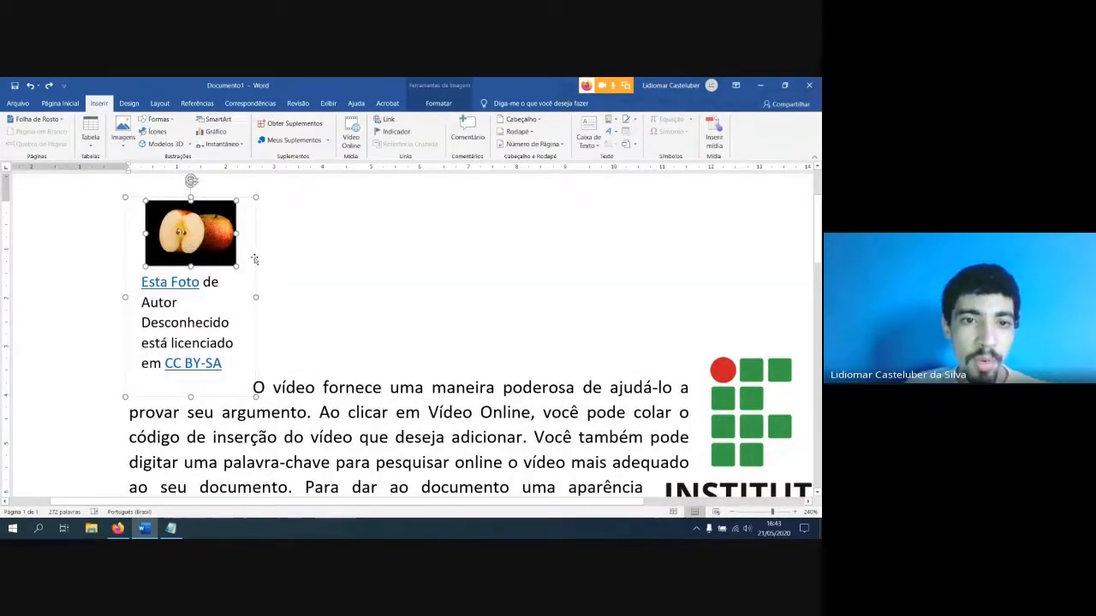
Review the context options offered for the shared frame, the apple photo and the attribution caption box
left_click(254, 260)
right_click(255, 259)
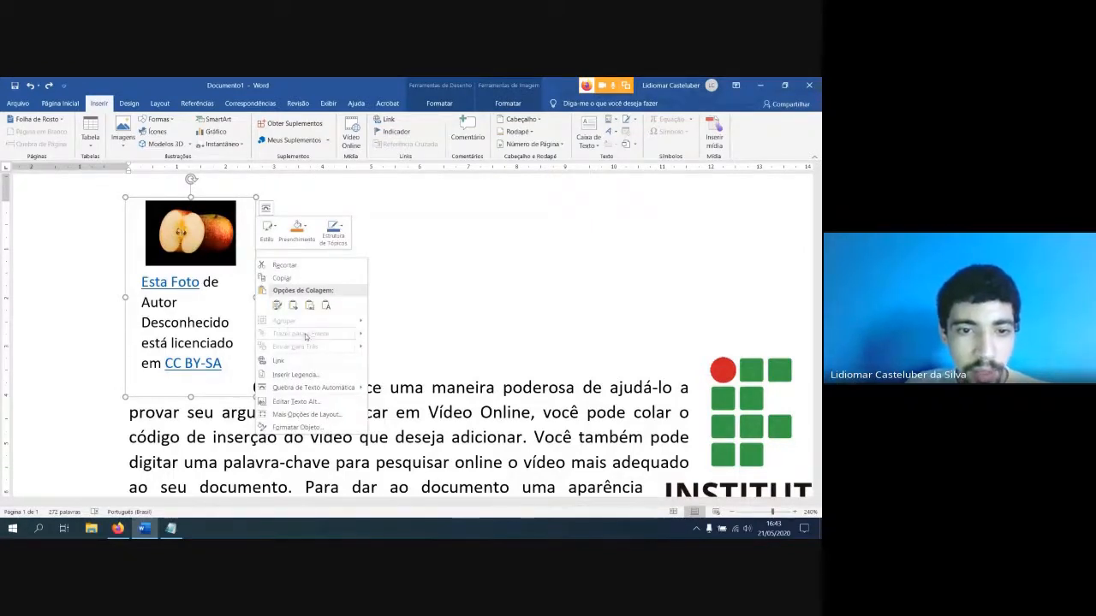
left_click(241, 264)
left_click(219, 242)
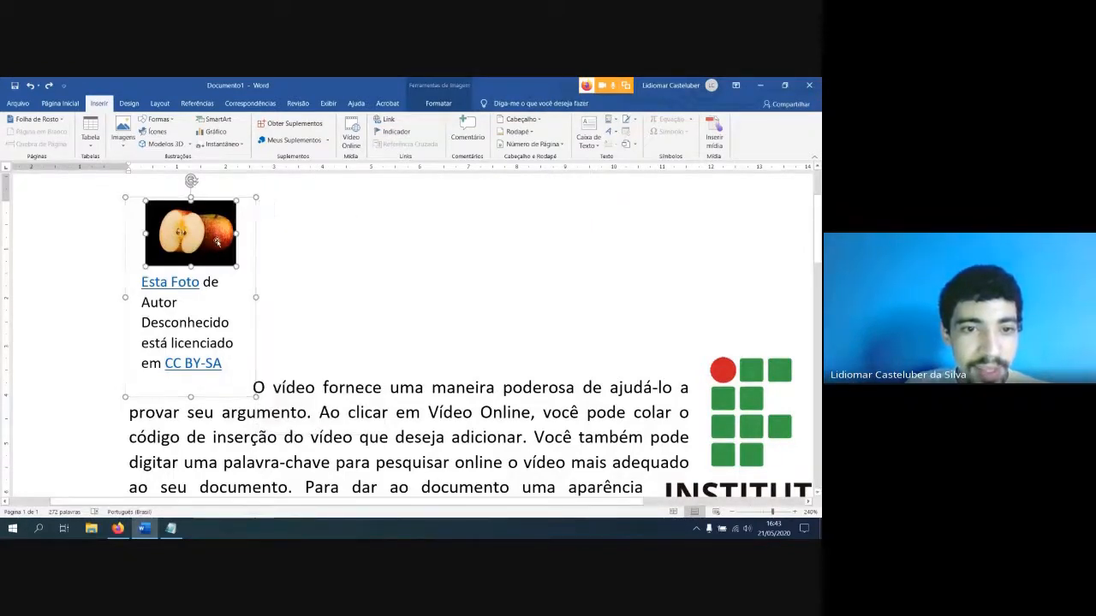
right_click(218, 240)
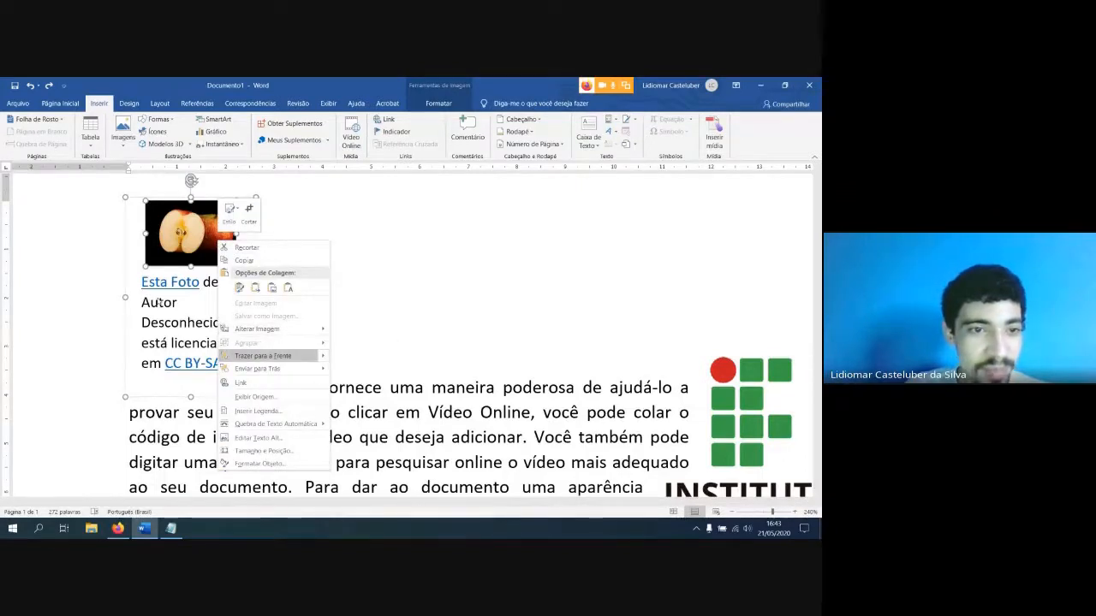
left_click(144, 273)
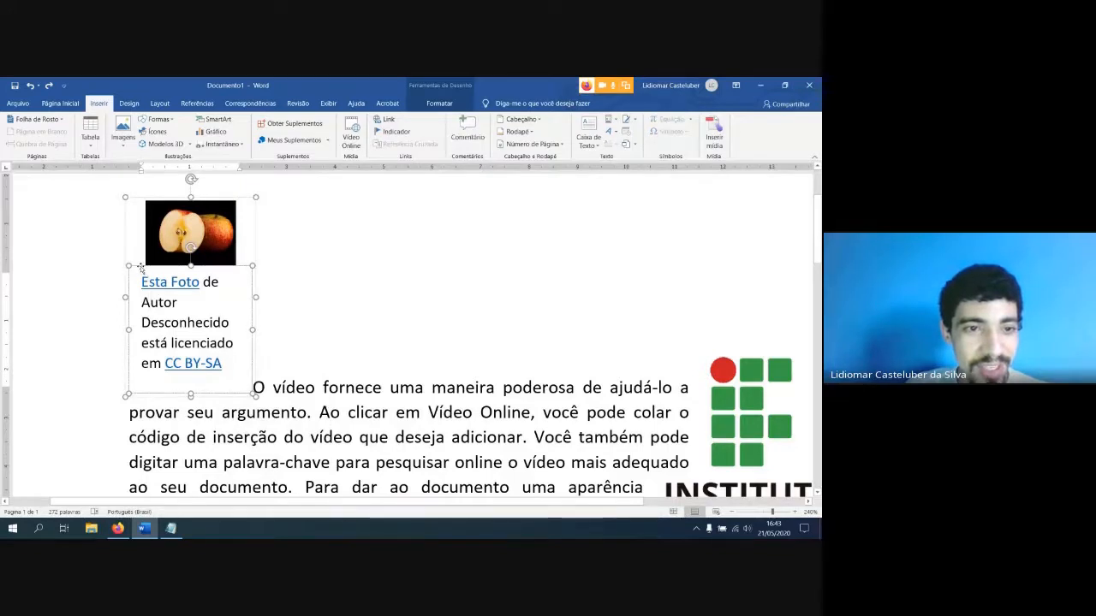
right_click(141, 268)
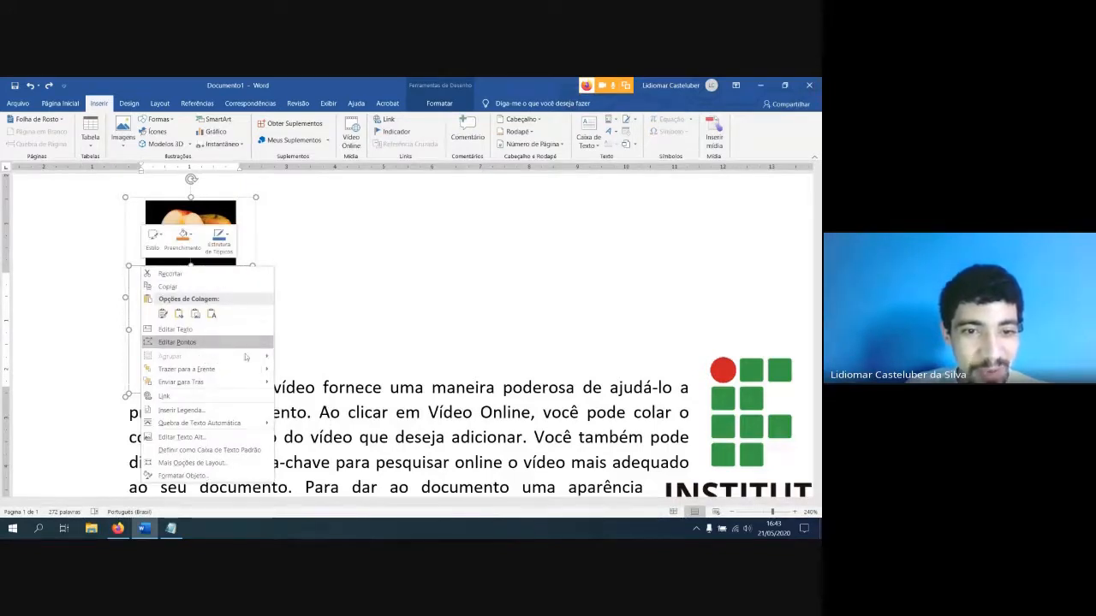
key("Escape")
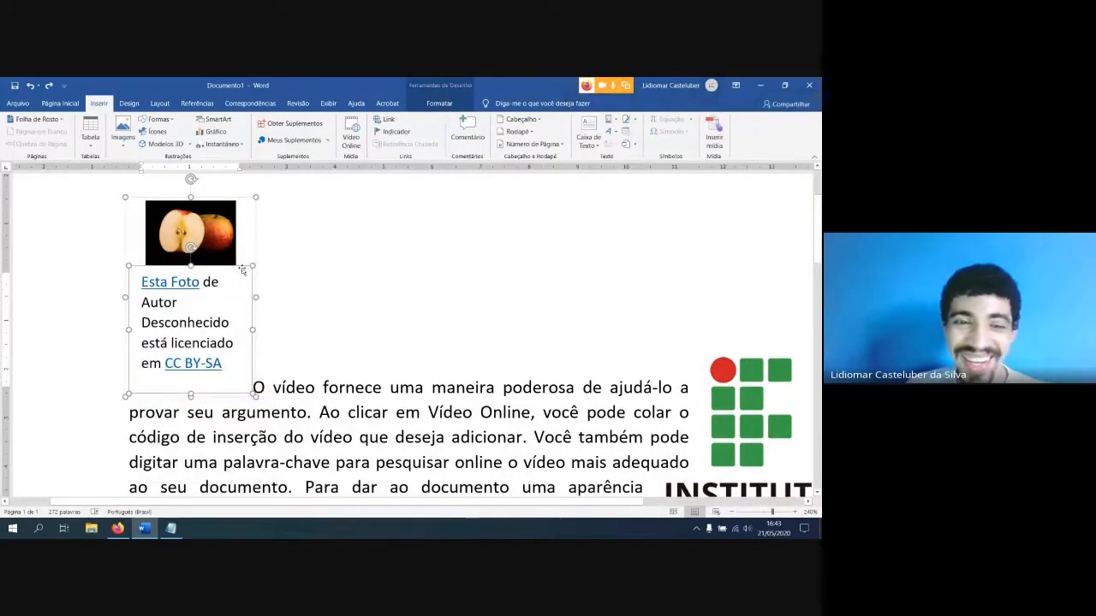
Delete the attribution caption box under the apple photo, keeping only the photo
left_click(243, 271)
left_click(228, 279)
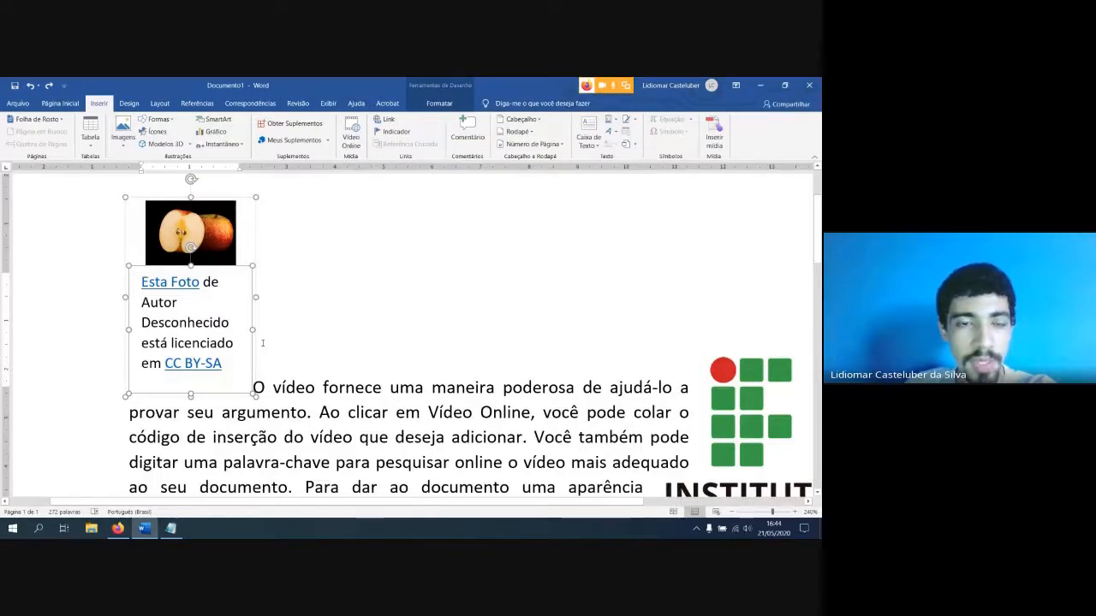
key("Delete")
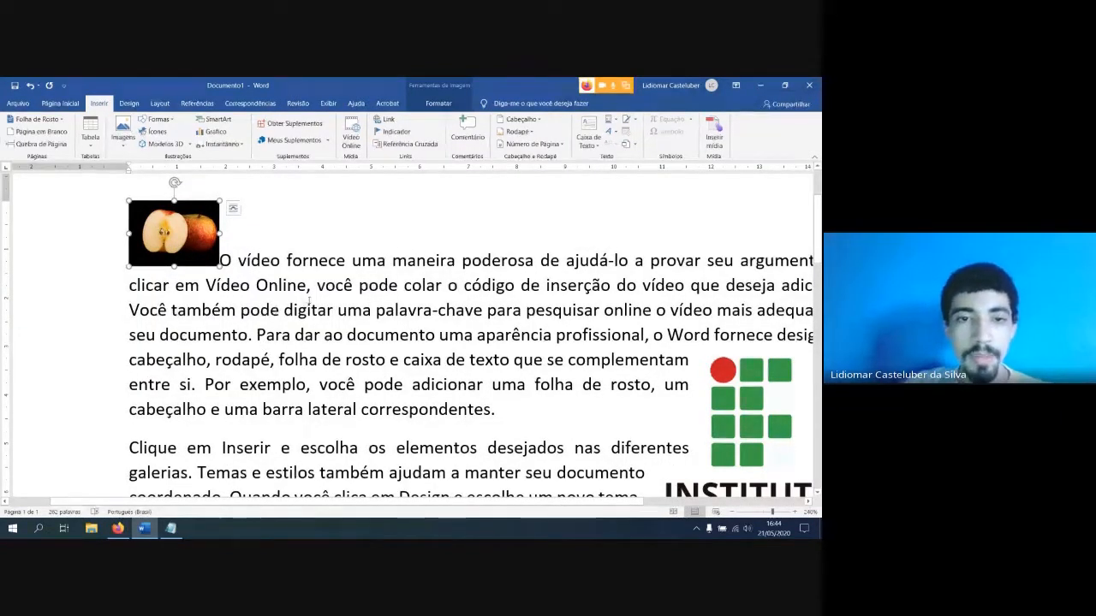
Delete the words "palavra-chave para" before "pesquisar online" in the first paragraph
left_click(506, 310)
key("BackSpace")
key("BackSpace")
key("BackSpace")
key("BackSpace")
key("BackSpace")
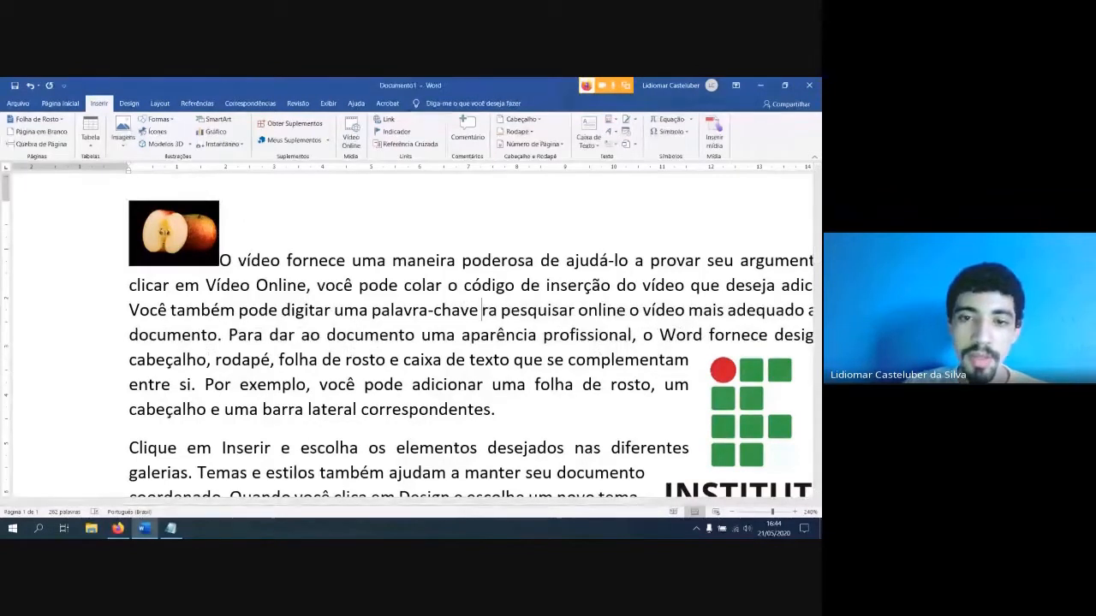
key("BackSpace")
key("BackSpace")
key("BackSpace")
key("BackSpace")
key("BackSpace")
key("BackSpace")
key("BackSpace")
key("BackSpace")
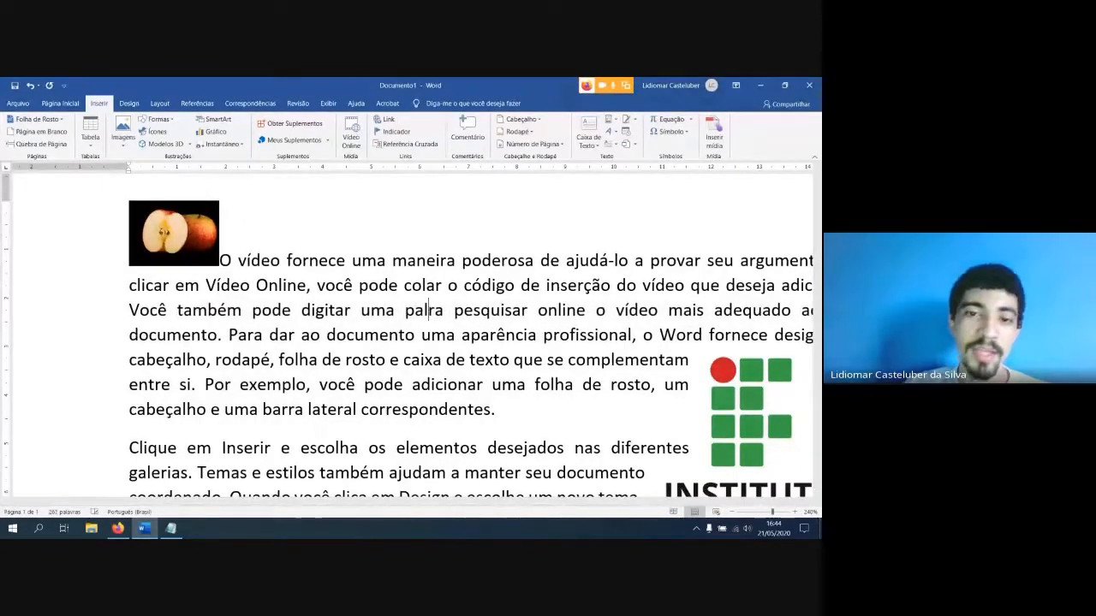
key("BackSpace")
key("BackSpace")
key("BackSpace")
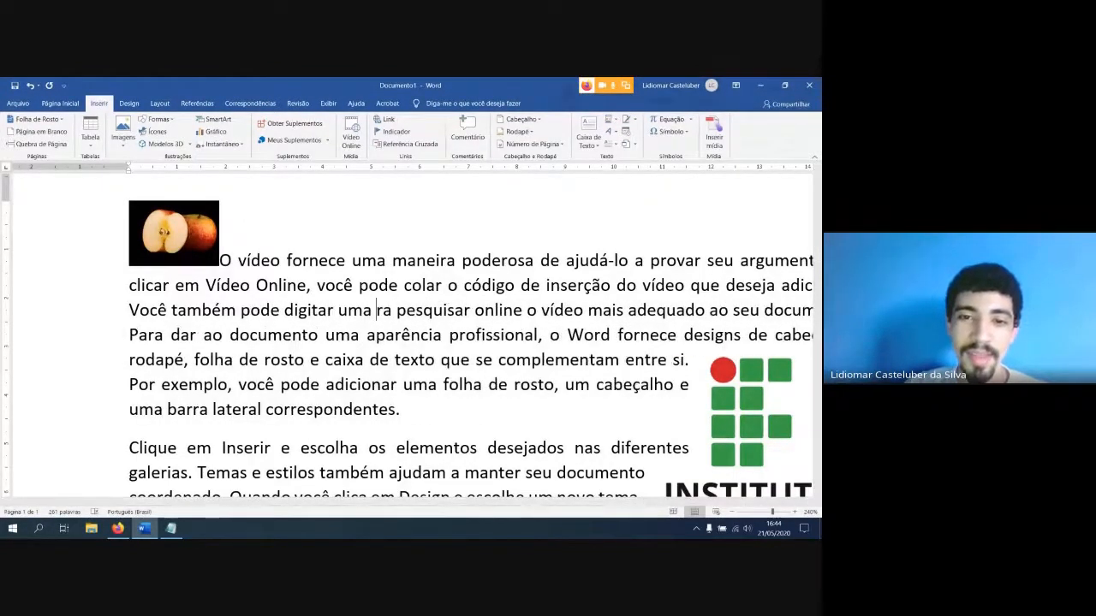
key("Delete")
key("Delete")
key("Delete")
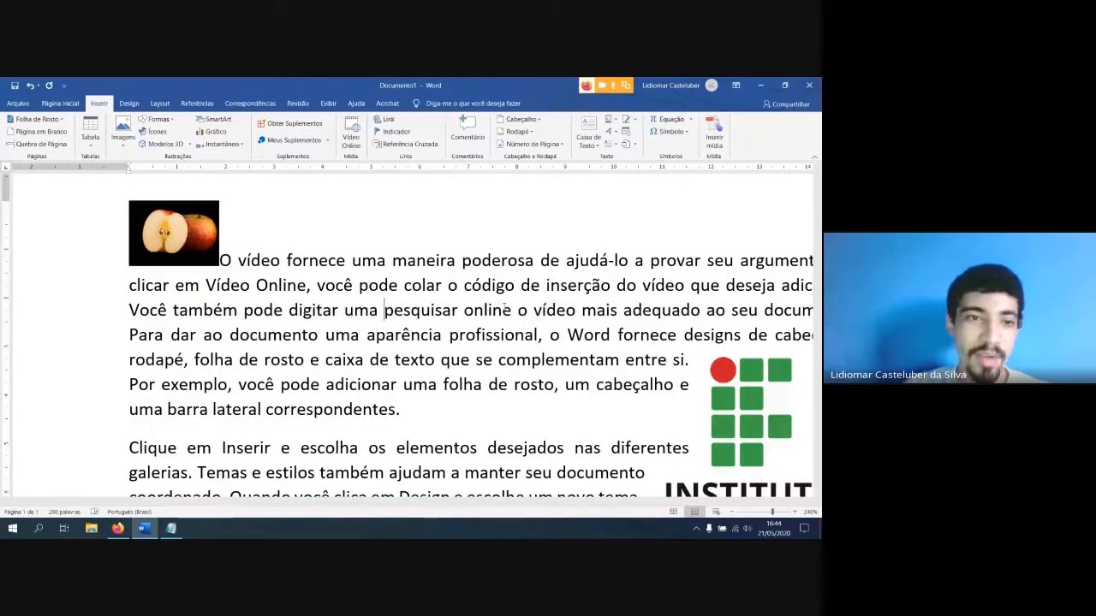
Enlarge the apple photo proportionally from its corner to about 4 cm wide
left_click(206, 213)
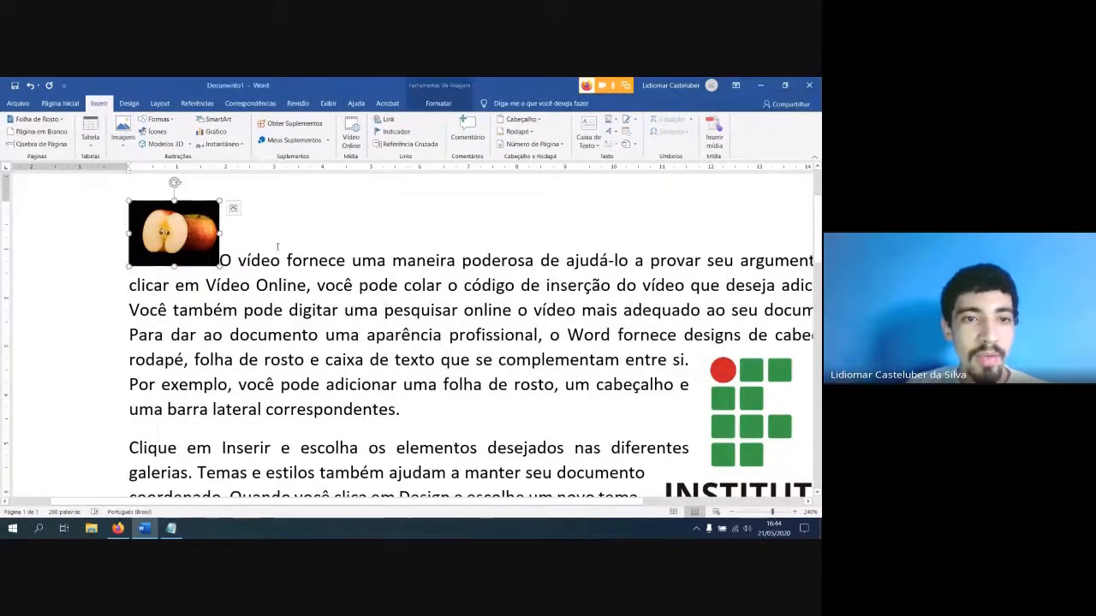
scroll(225, 227, "down", 5, "ctrl")
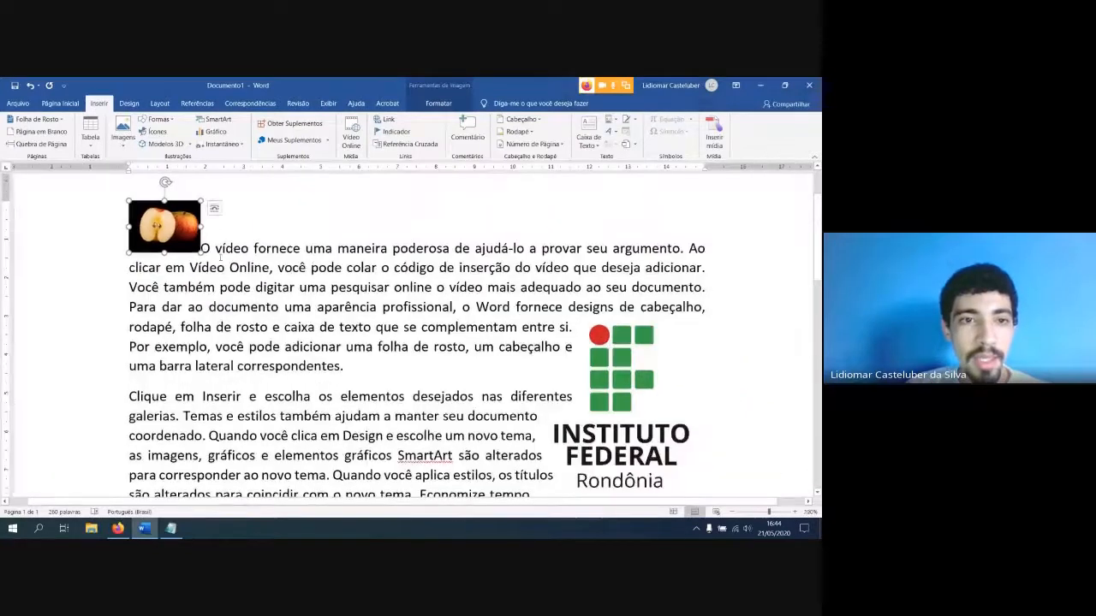
left_click_drag(199, 254, 291, 312)
scroll(394, 282, "down", 5, "ctrl")
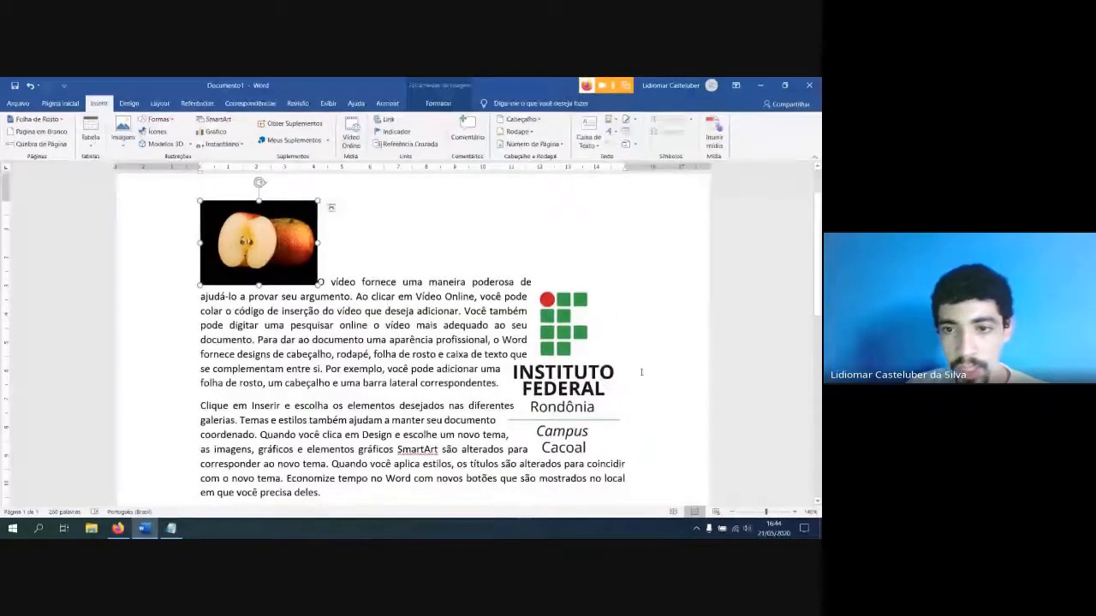
Move the Instituto Federal logo about 1.7 cm to the left, further into the paragraph text
left_click(582, 360)
left_click(640, 292)
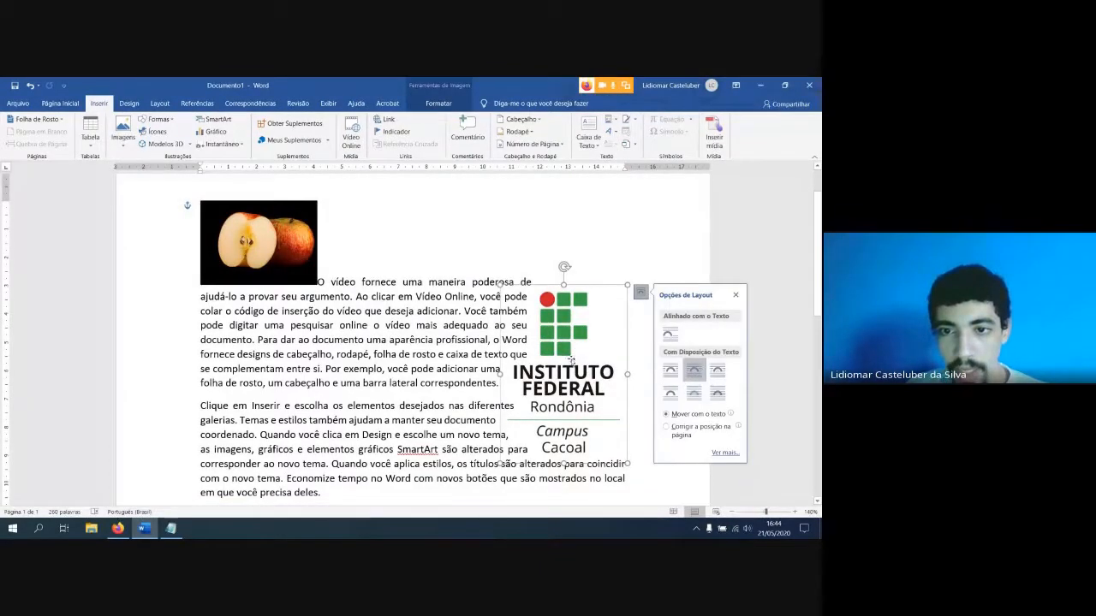
left_click_drag(563, 348, 514, 348)
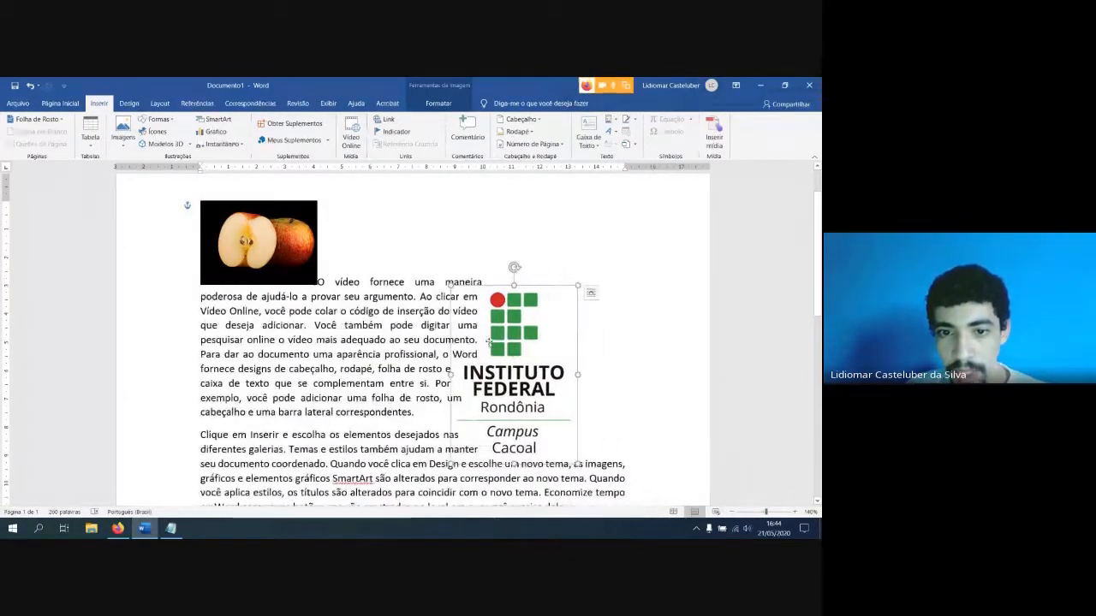
Set the Instituto Federal logo's text wrapping to Square and move the logo about 1 cm lower in the text
left_click(649, 360)
left_click(494, 293)
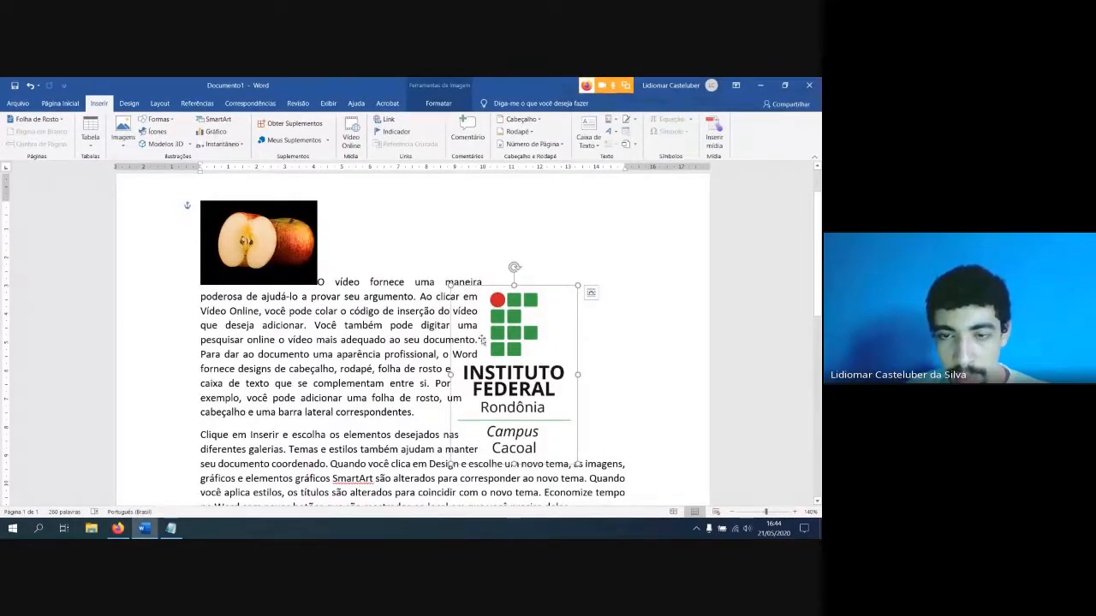
left_click(590, 293)
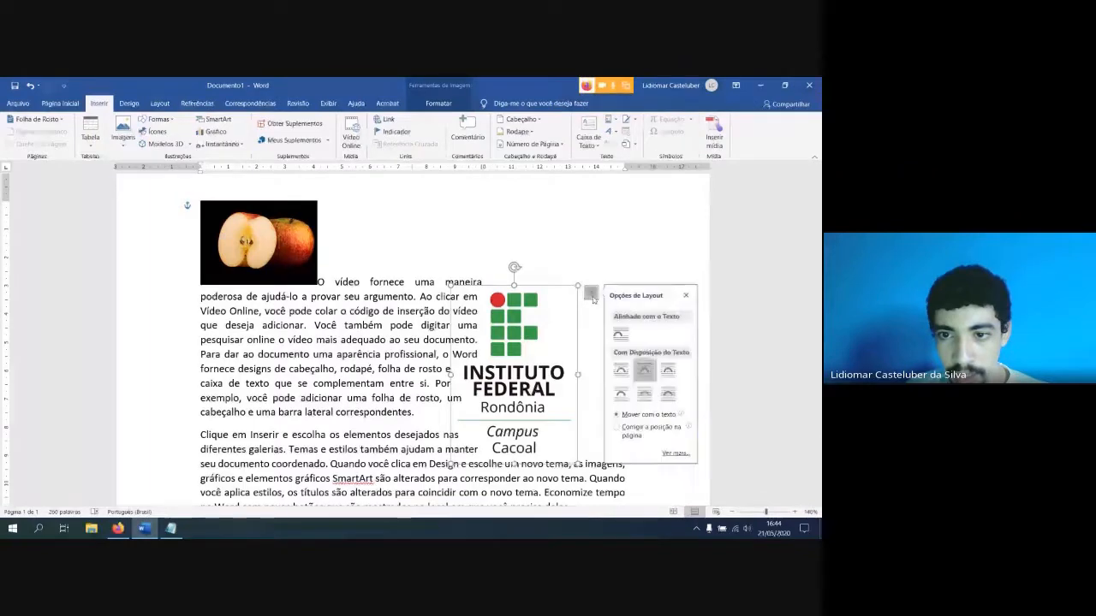
left_click(618, 374)
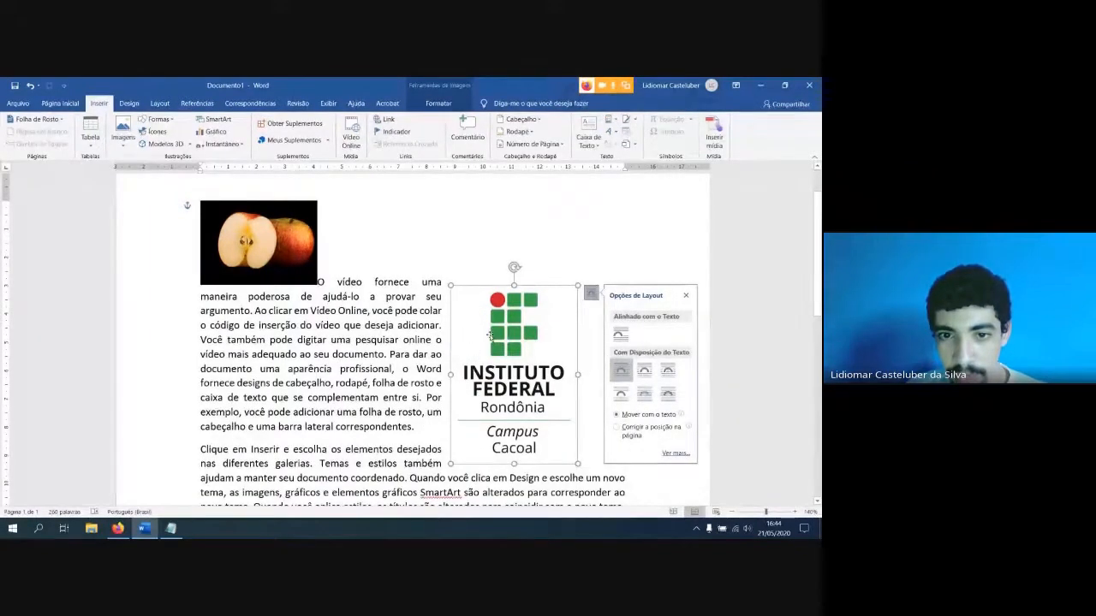
left_click_drag(491, 340, 495, 370)
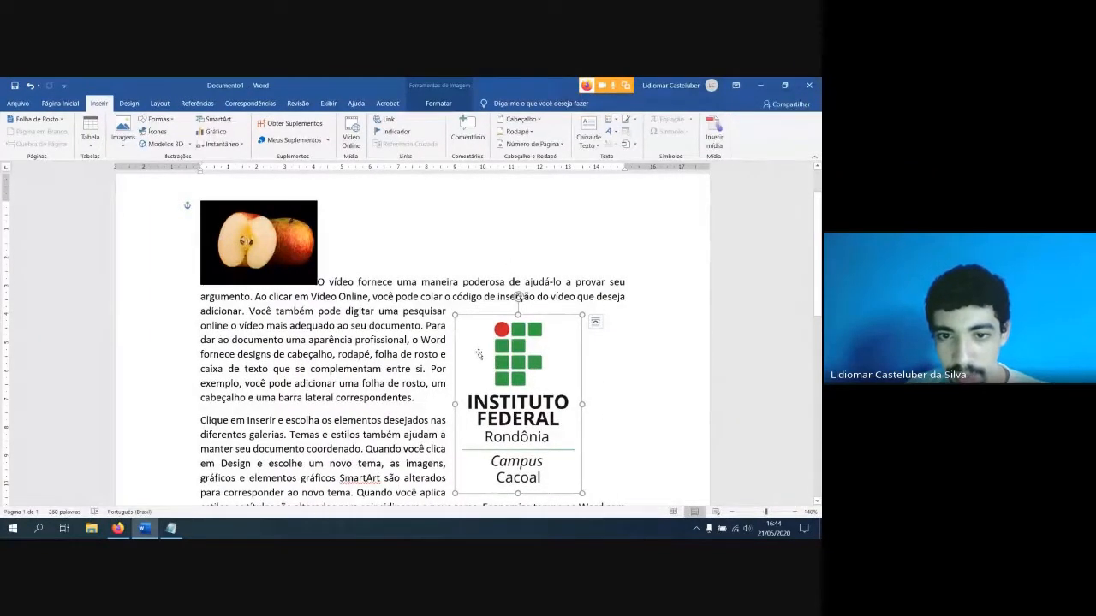
Change the Instituto Federal logo's text wrapping to Tight and nudge the logo up about 0.2 cm
left_click(595, 322)
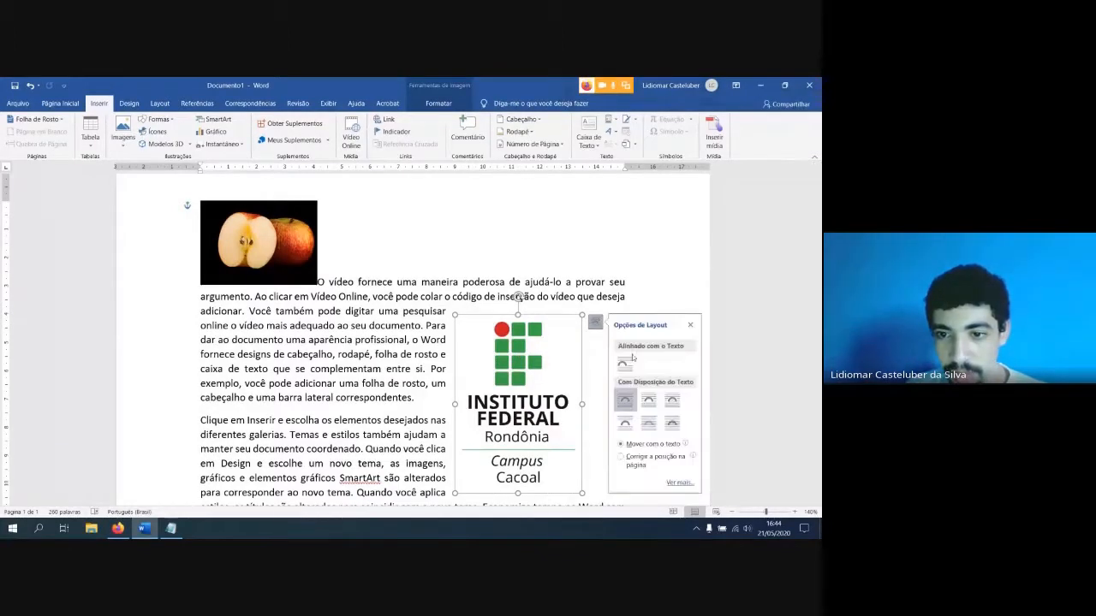
left_click(653, 400)
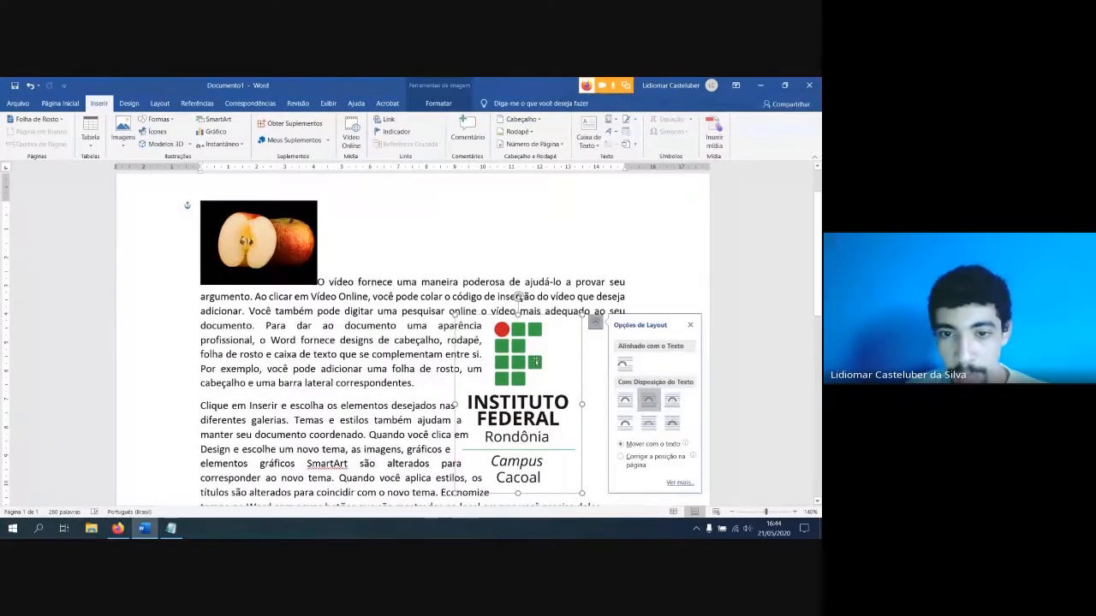
left_click_drag(525, 366, 523, 360)
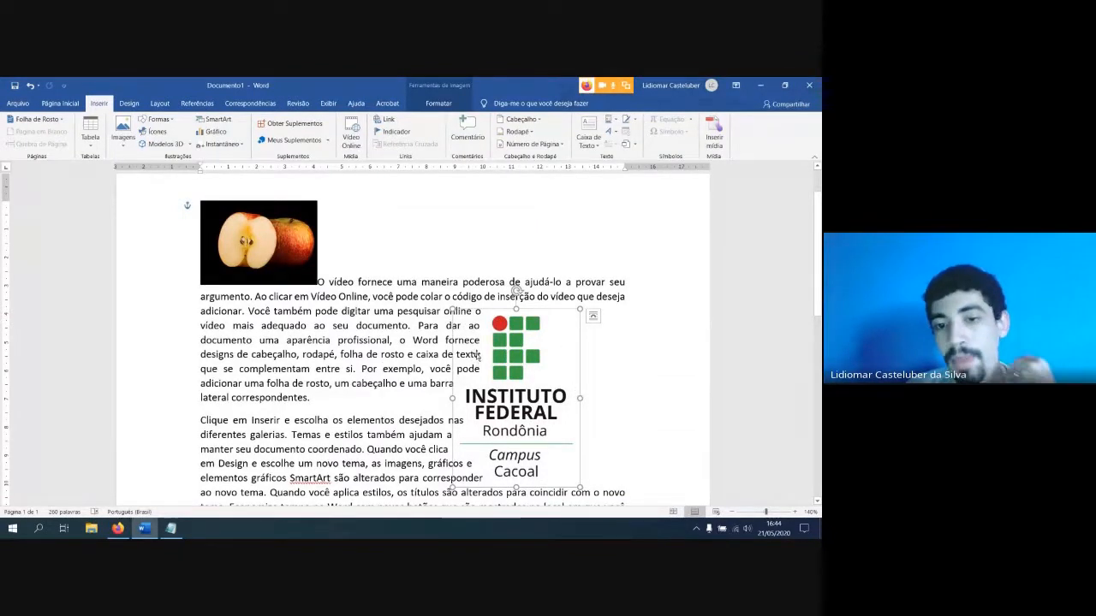
left_click(405, 350)
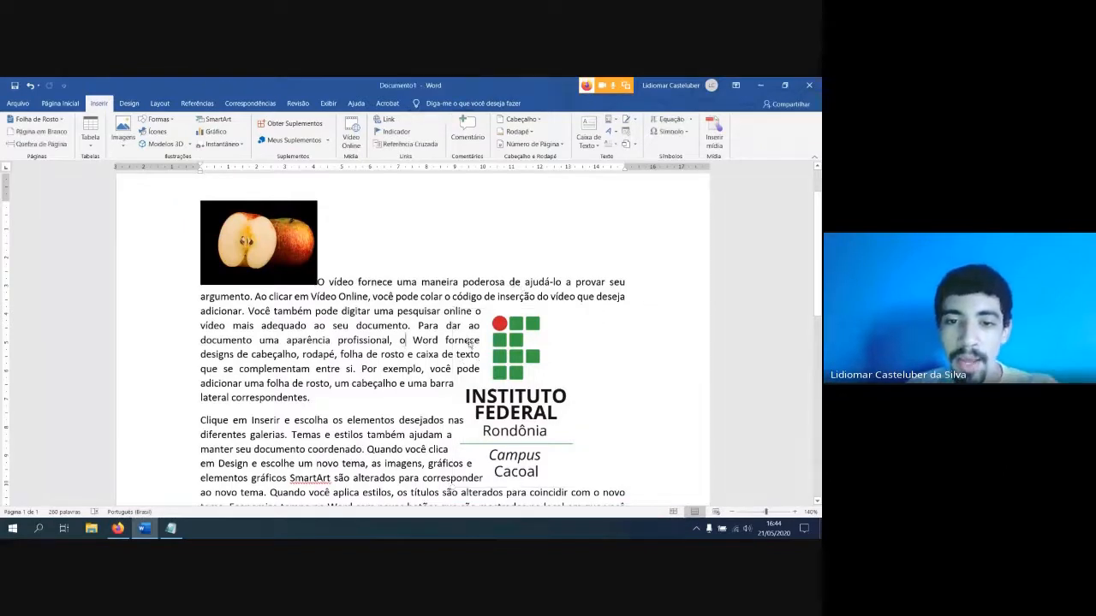
left_click(476, 344)
left_click(445, 341)
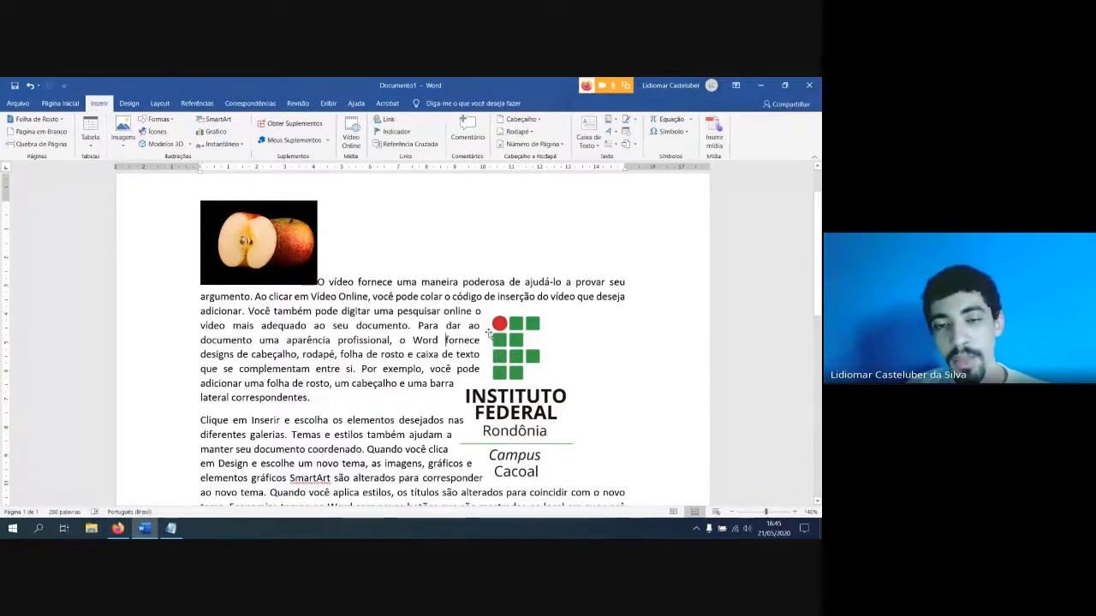
Set the apple photo's text wrapping to Square and move the photo into the middle of the second paragraph's text
left_click(276, 276)
left_click_drag(276, 276, 305, 323)
left_click(332, 253)
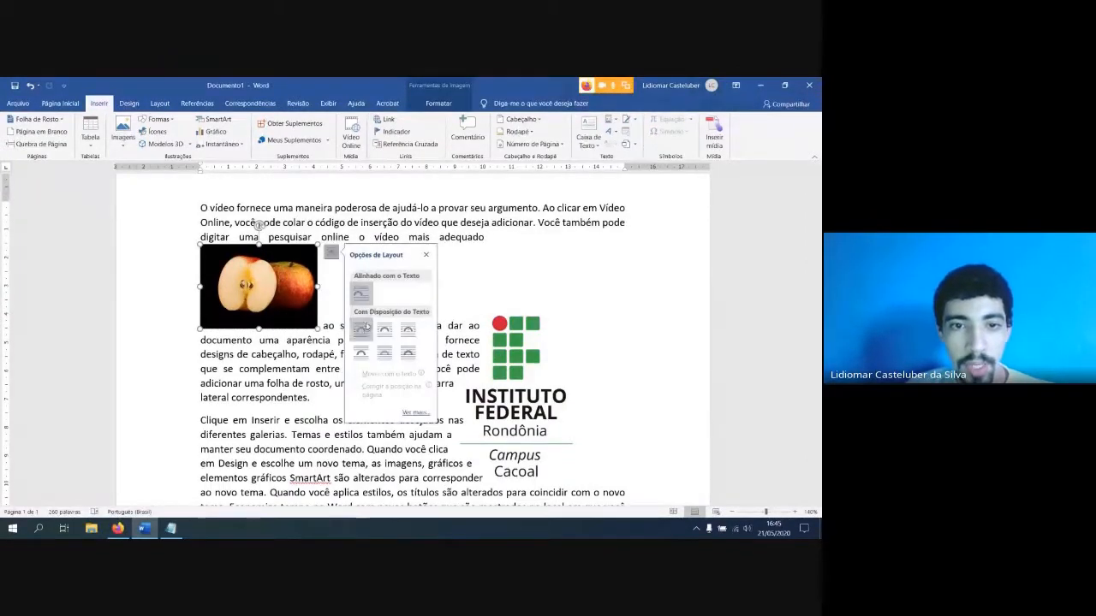
left_click(360, 330)
left_click_drag(246, 288, 353, 364)
left_click(385, 360)
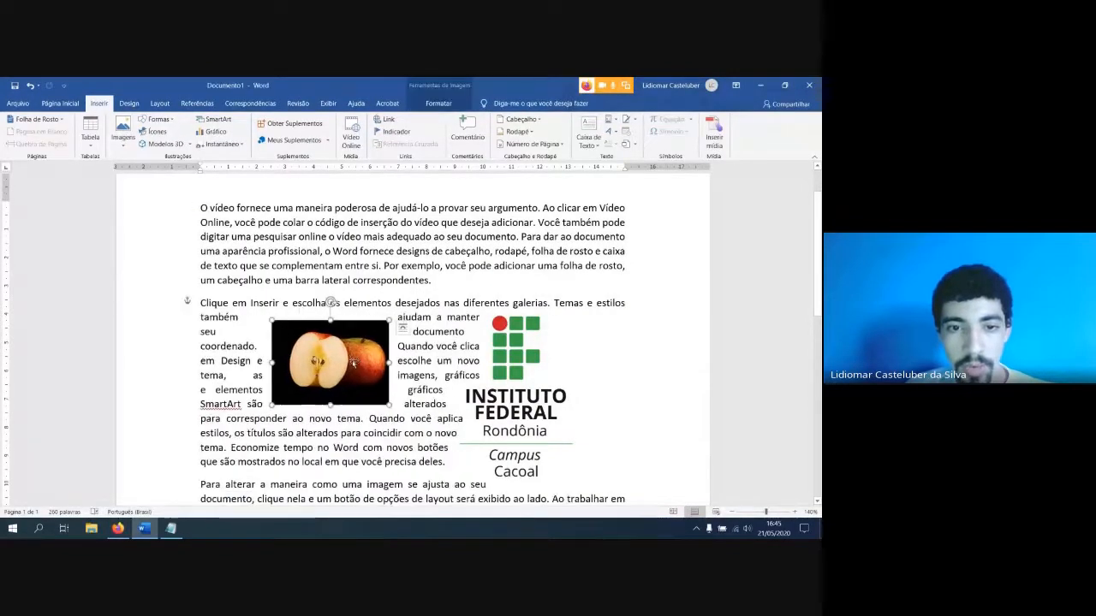
Change the apple photo's text wrapping to Tight and move it up about 2 cm, across the first two paragraphs
left_click(401, 329)
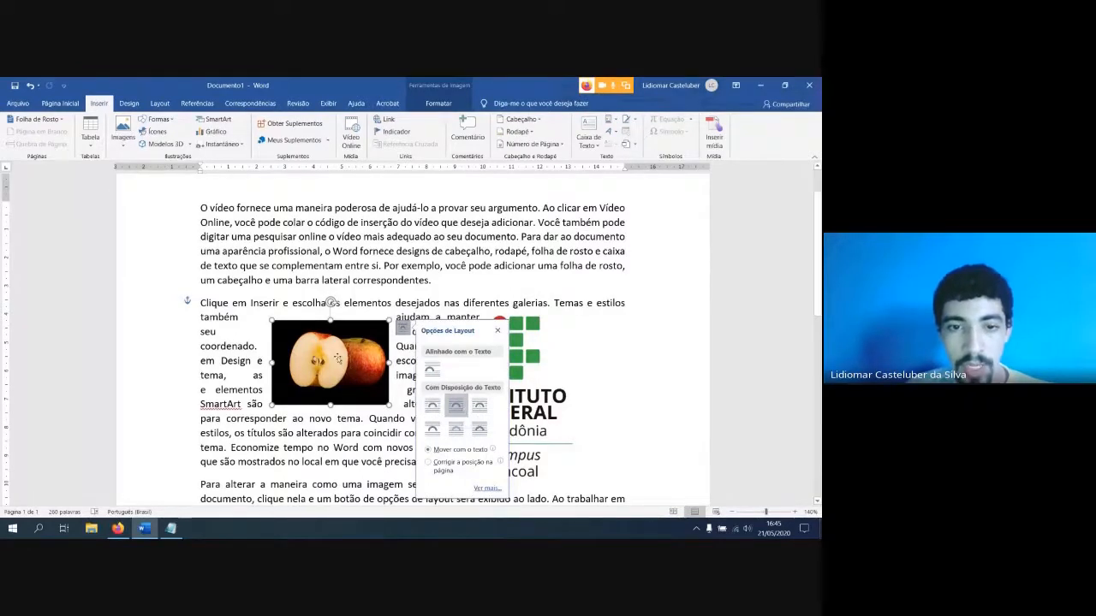
left_click_drag(353, 381, 346, 301)
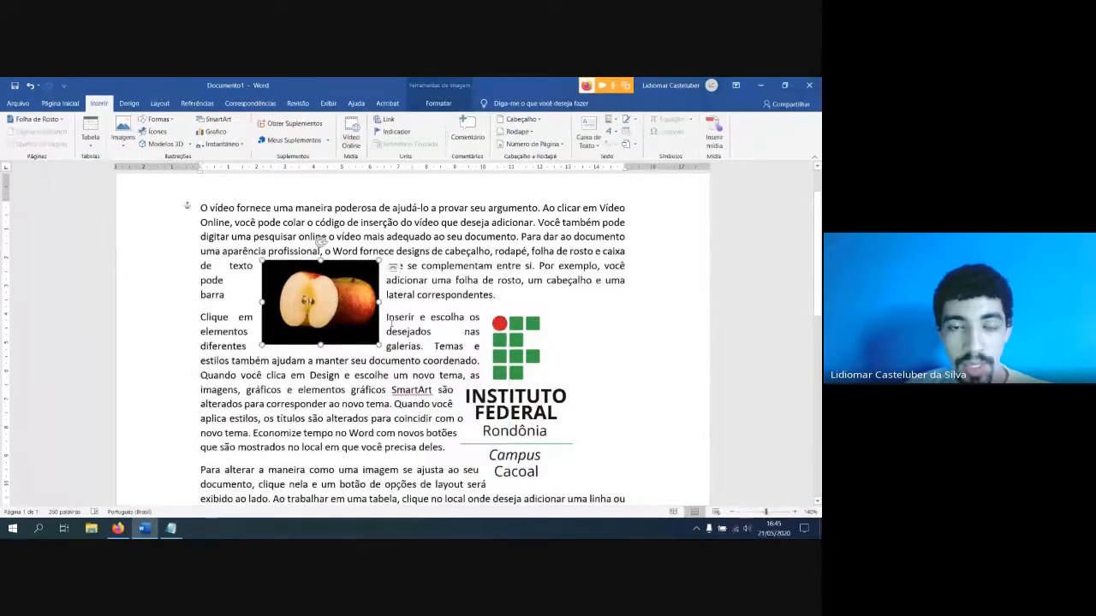
Enlarge the apple photo proportionally to about 6 cm wide and move it down within the second paragraph, beside the logo
left_click_drag(378, 345, 433, 383)
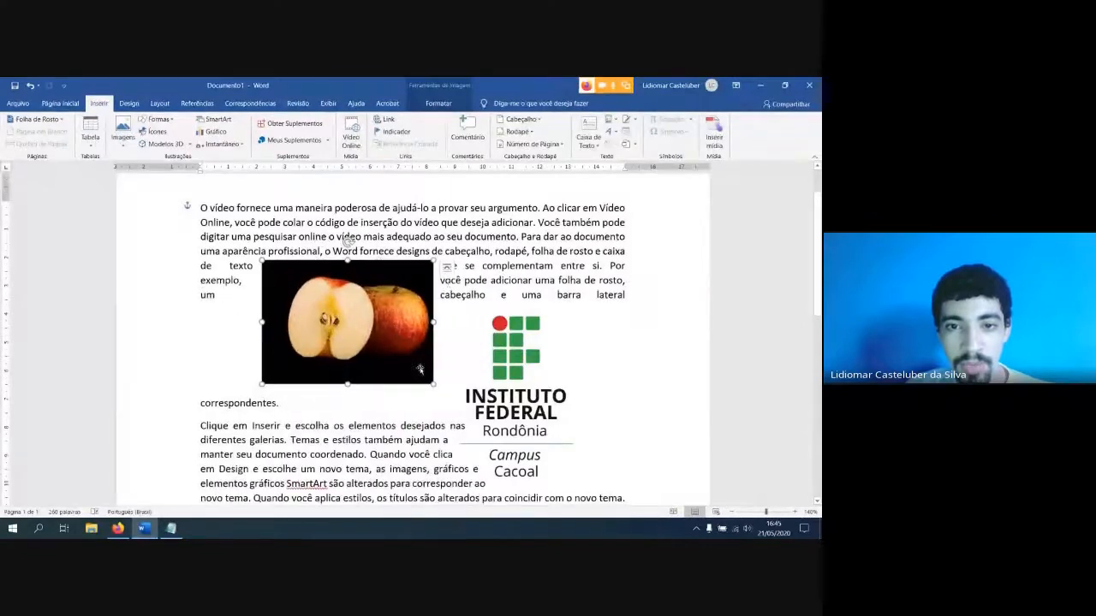
left_click_drag(385, 272, 377, 376)
scroll(378, 375, "down", 1)
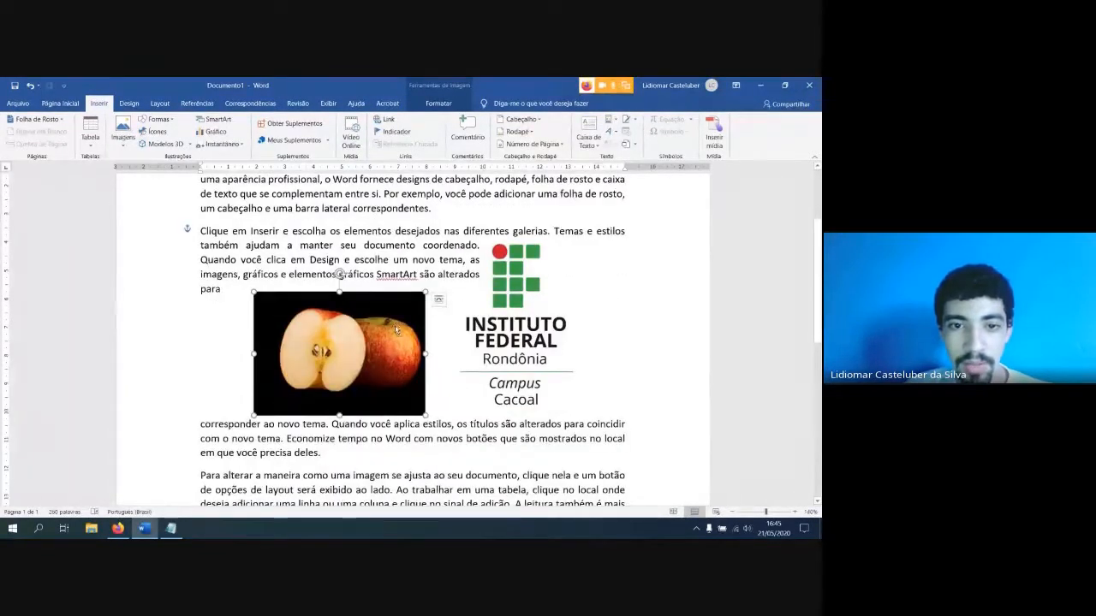
scroll(389, 330, "down", 6)
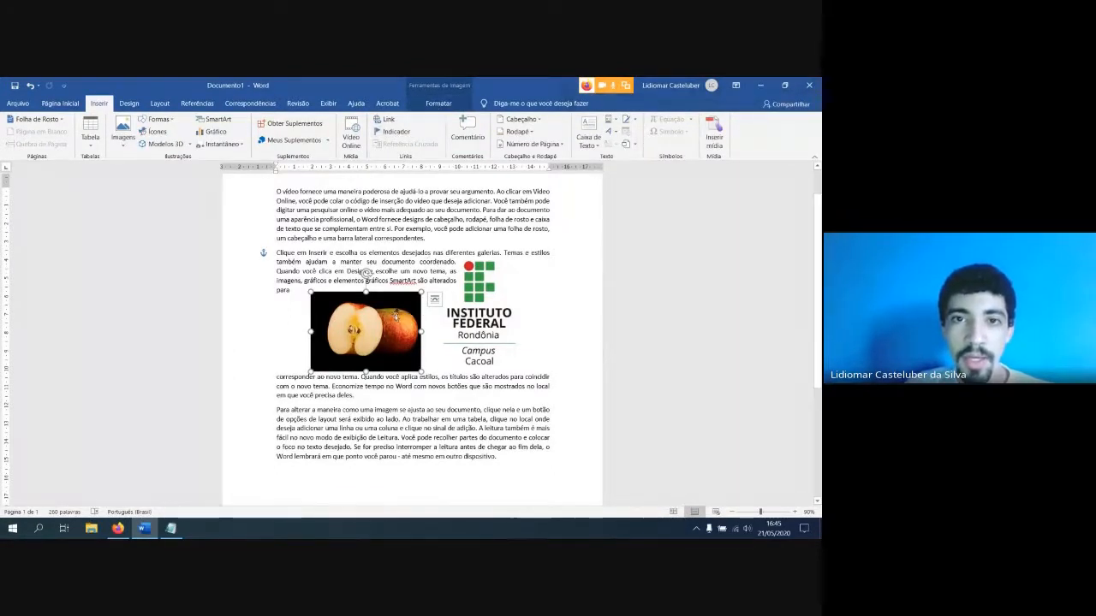
left_click(367, 272)
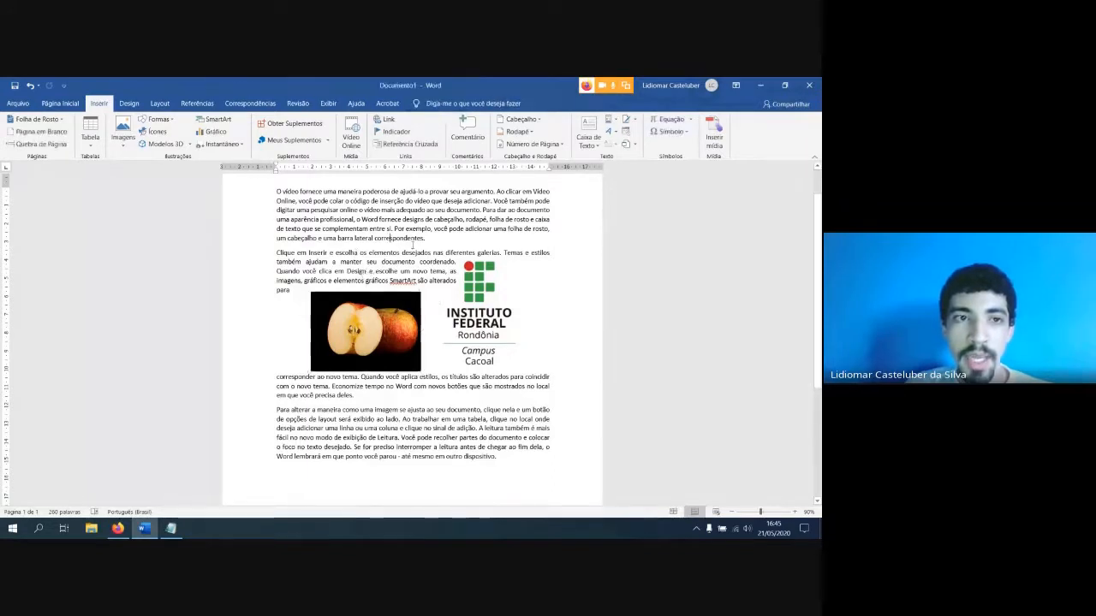
left_click(128, 137)
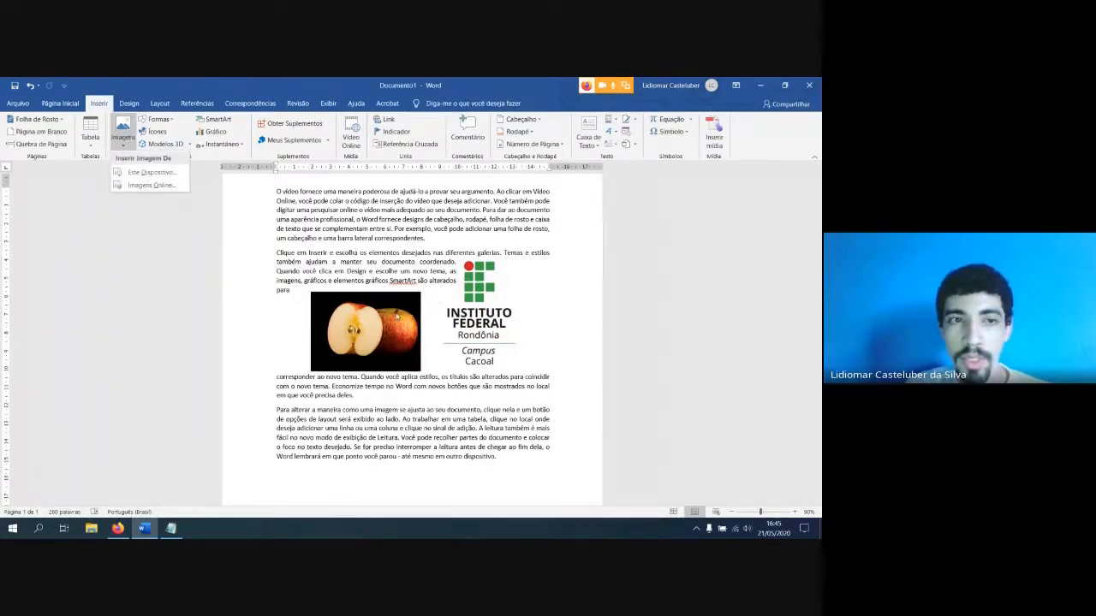
left_click(392, 327)
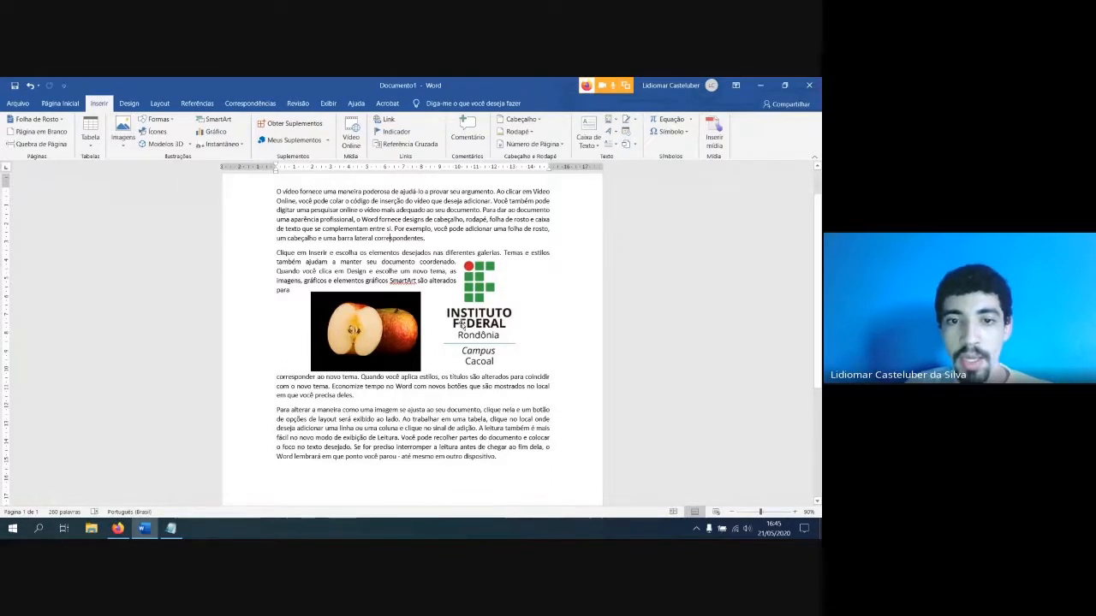
left_click(390, 326)
Start background removal on the apple photo
left_click(479, 298)
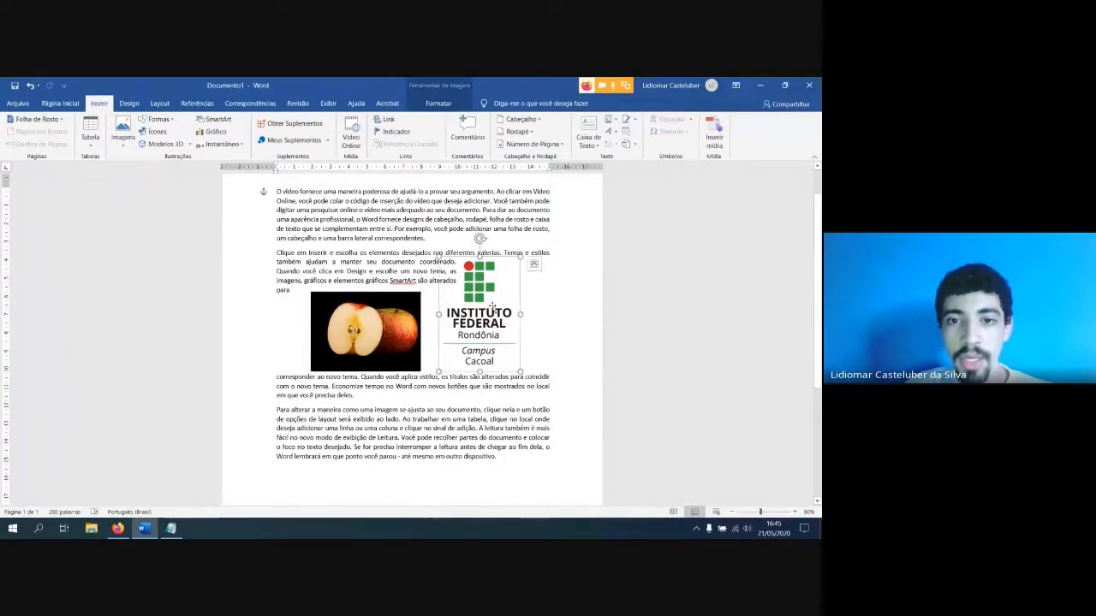
left_click(438, 104)
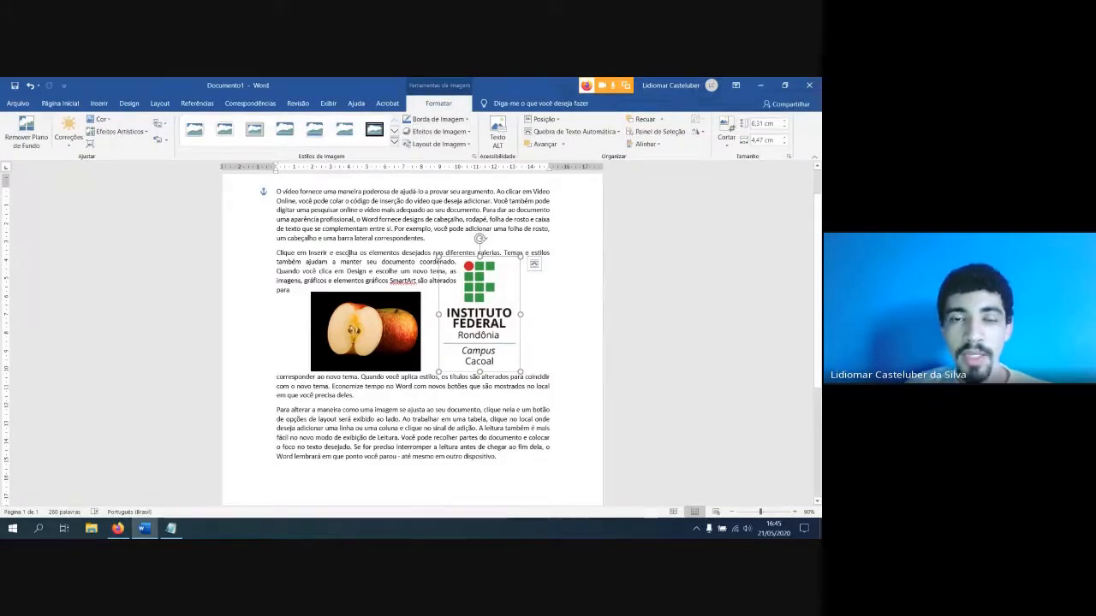
left_click(358, 326)
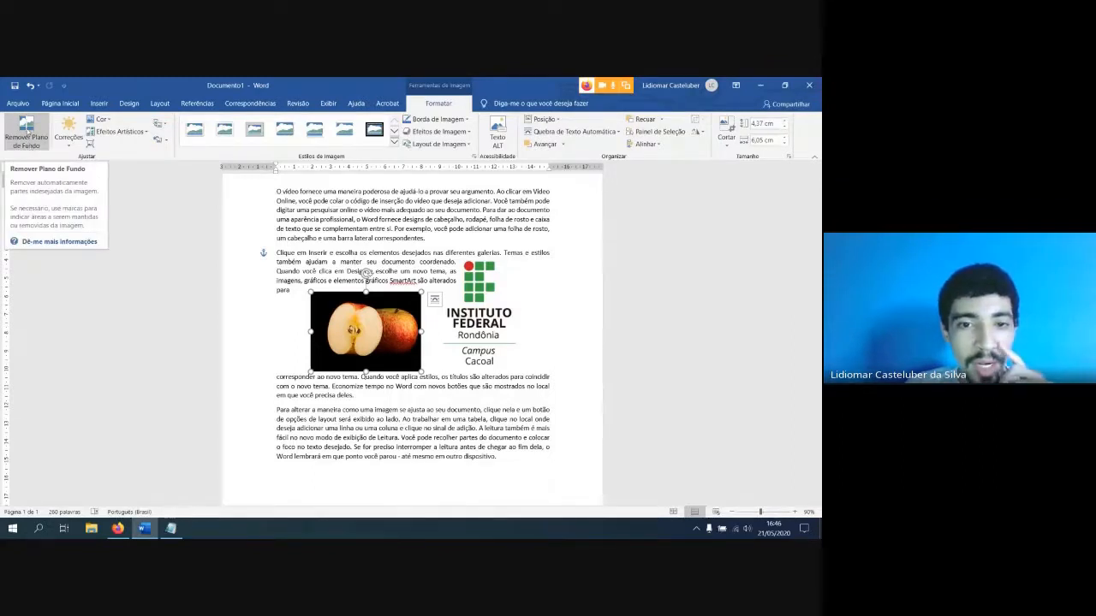
left_click(28, 142)
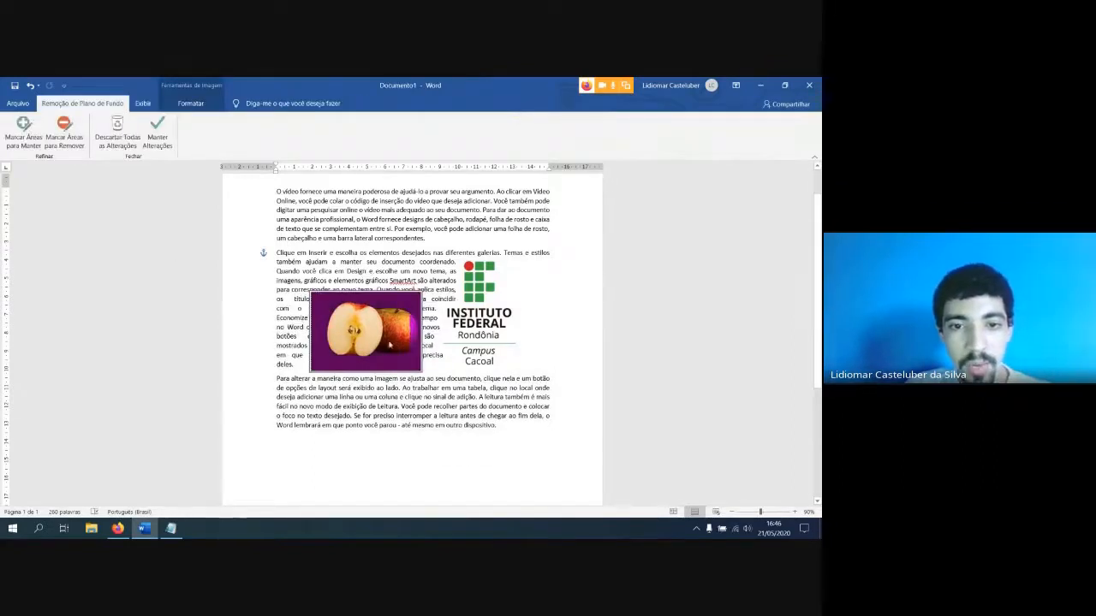
scroll(399, 345, "up", 2)
scroll(399, 345, "down", 2)
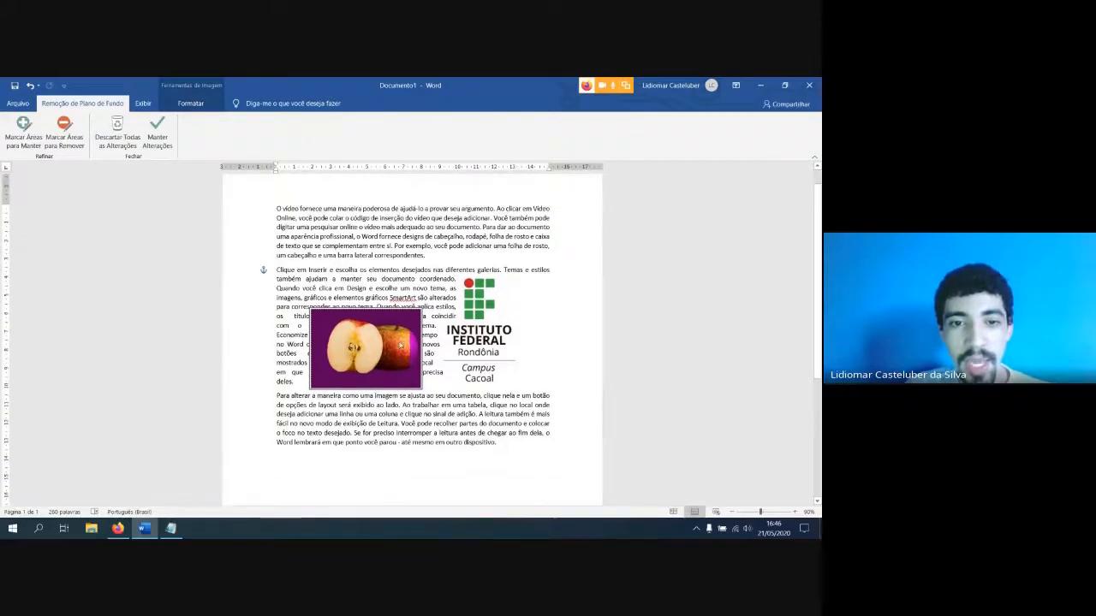
scroll(399, 345, "up", 4, "ctrl")
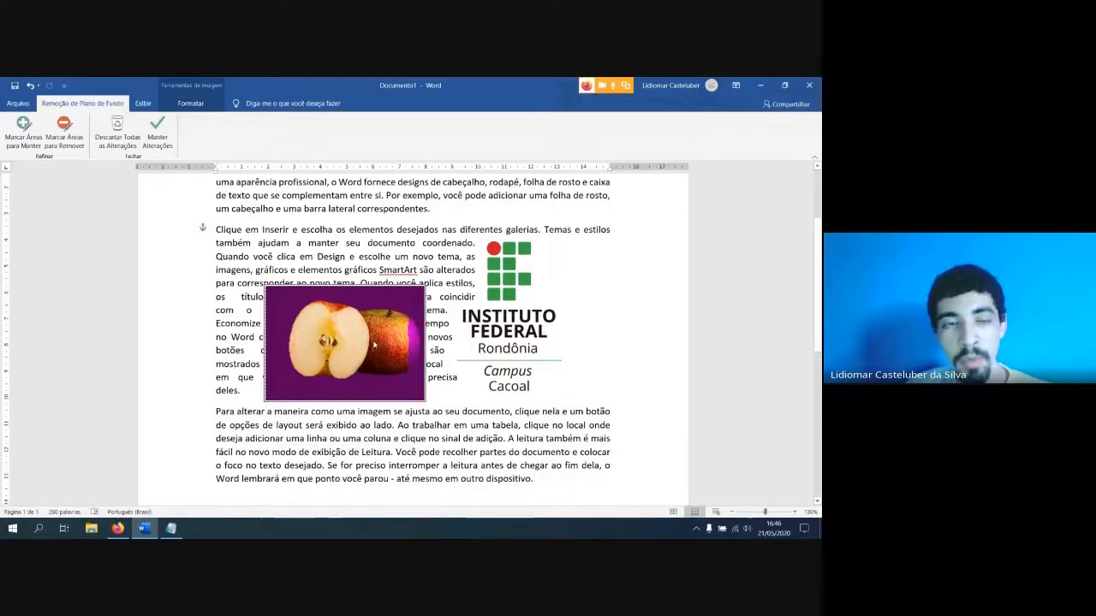
scroll(374, 345, "up", 3)
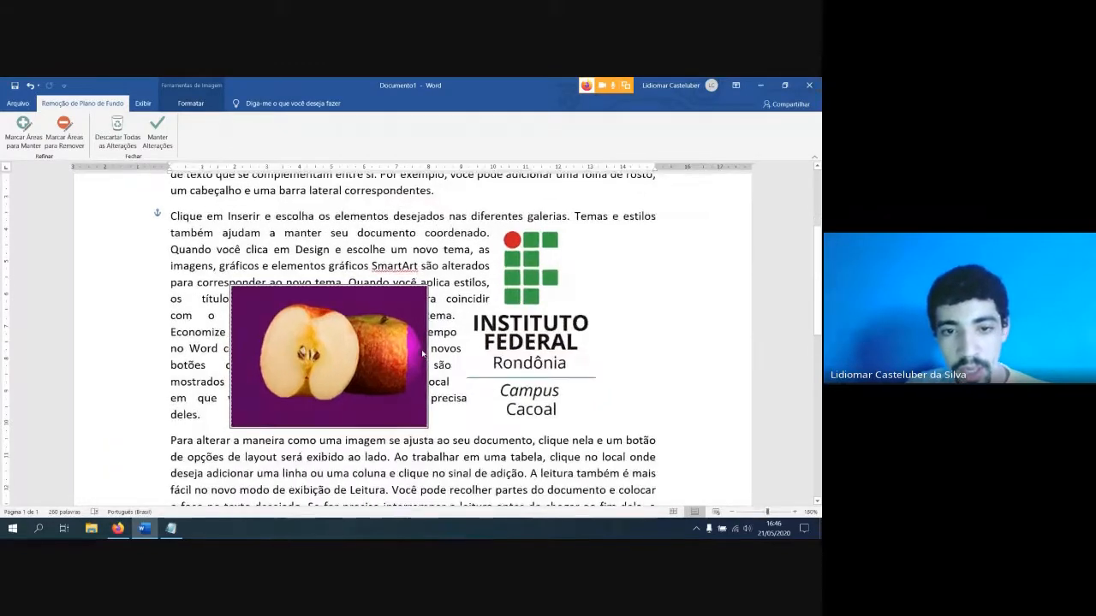
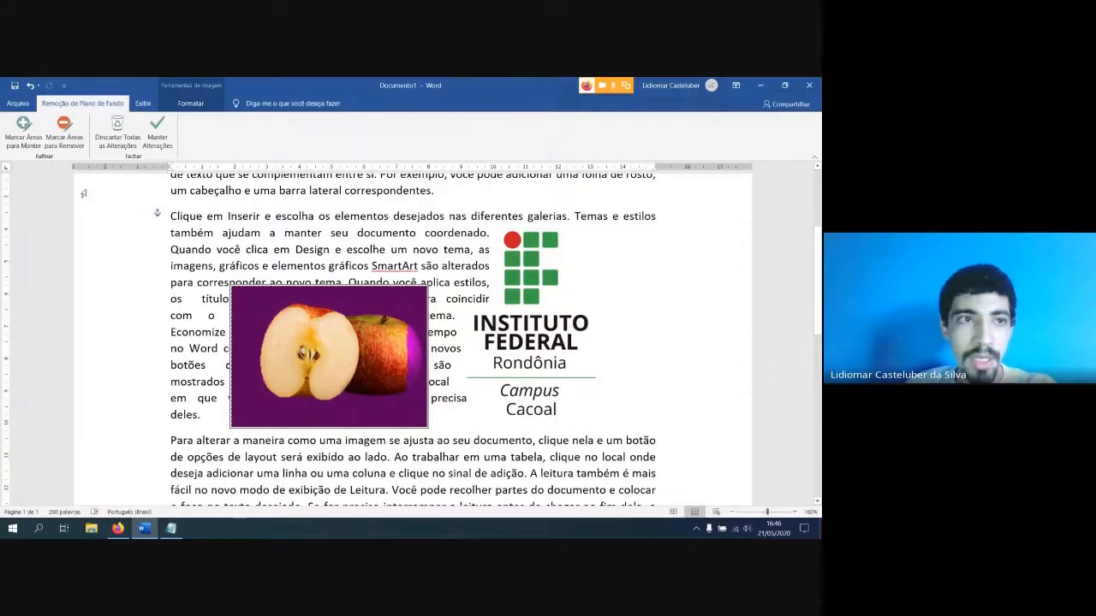
Mark the missing right edge of the whole apple as an area to keep and apply the background removal
left_click(24, 128)
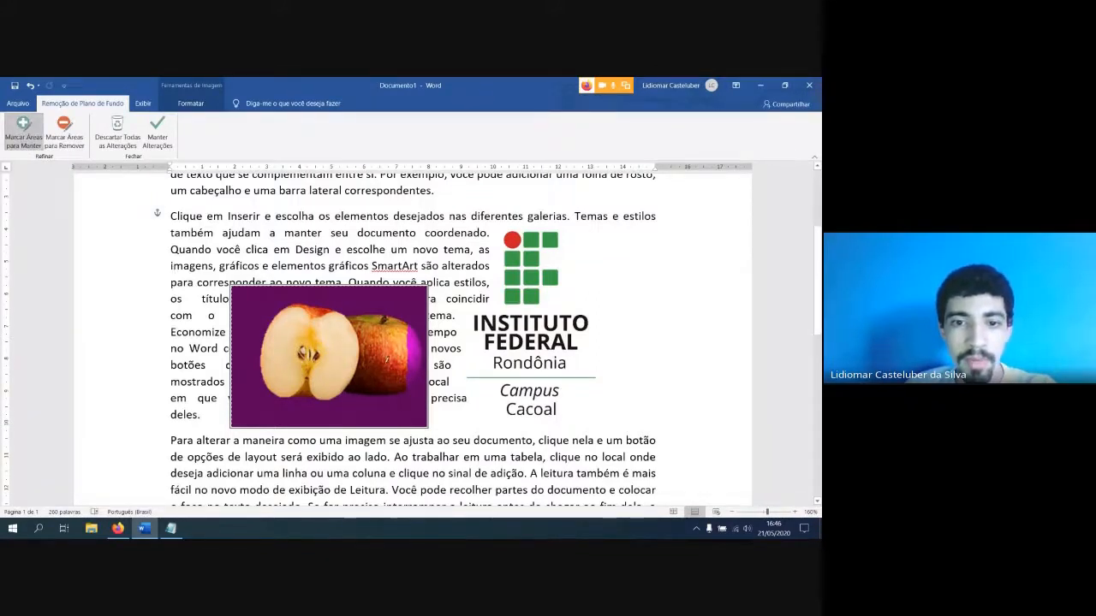
mouse_move(416, 332)
left_mouse_down()
mouse_move(409, 382)
mouse_move(422, 366)
left_mouse_up()
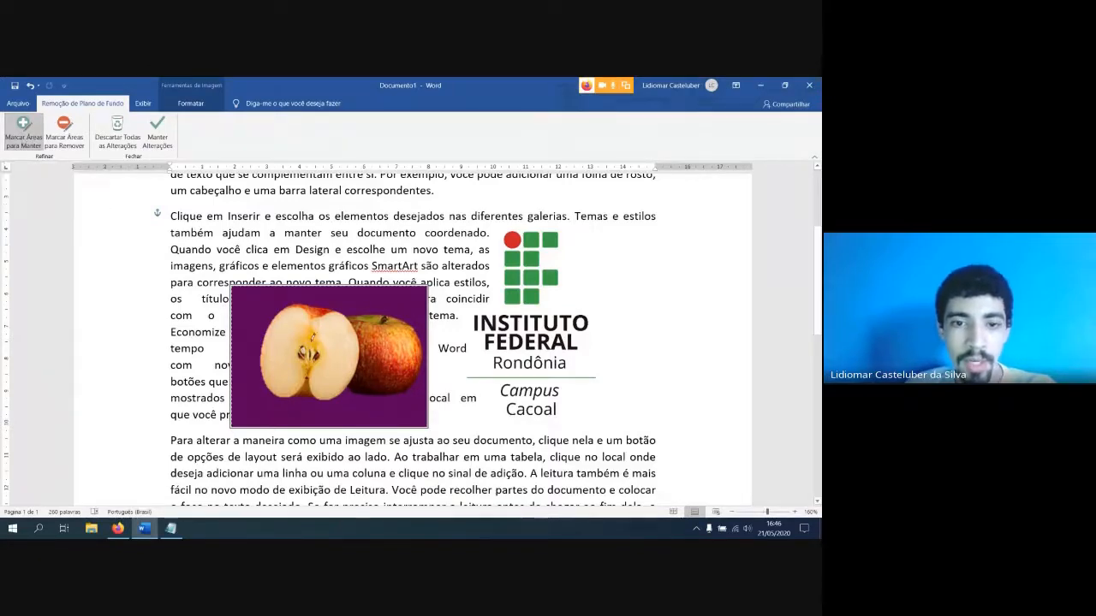
left_click(143, 529)
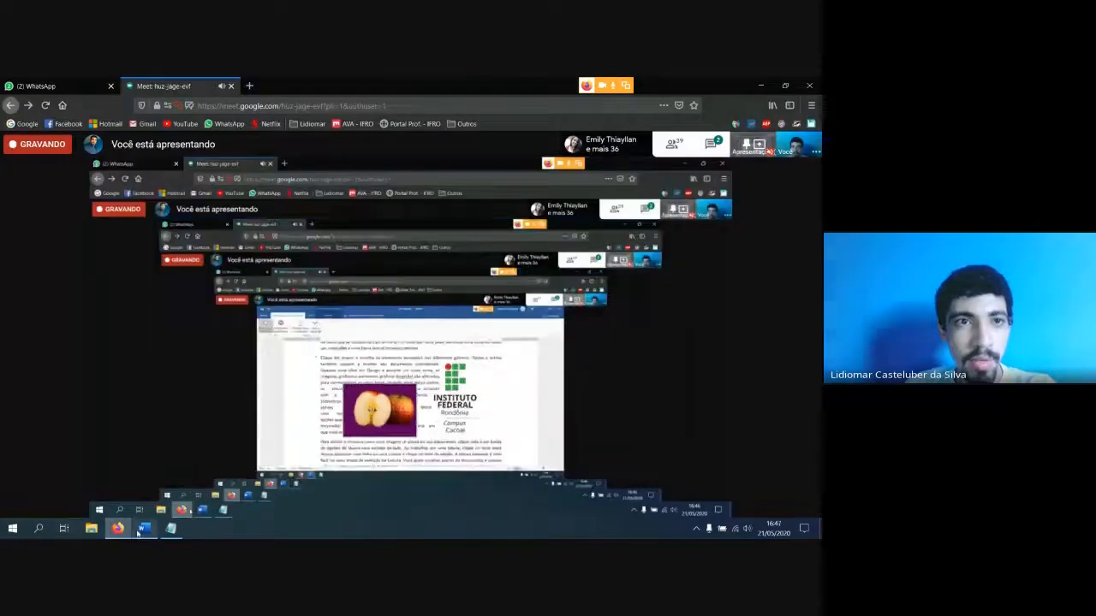
left_click(142, 530)
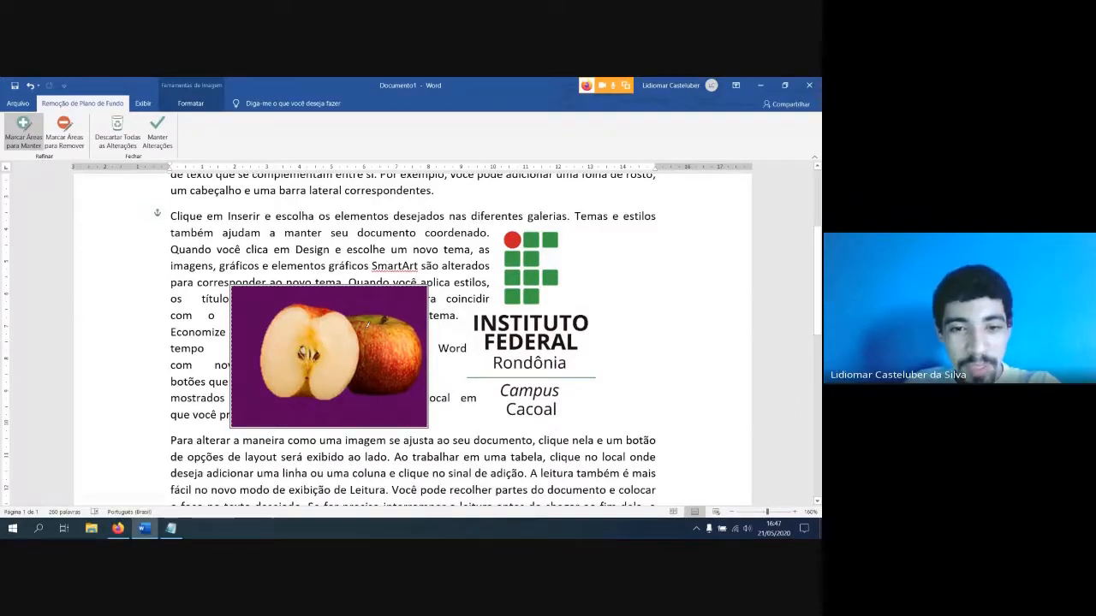
left_click(157, 142)
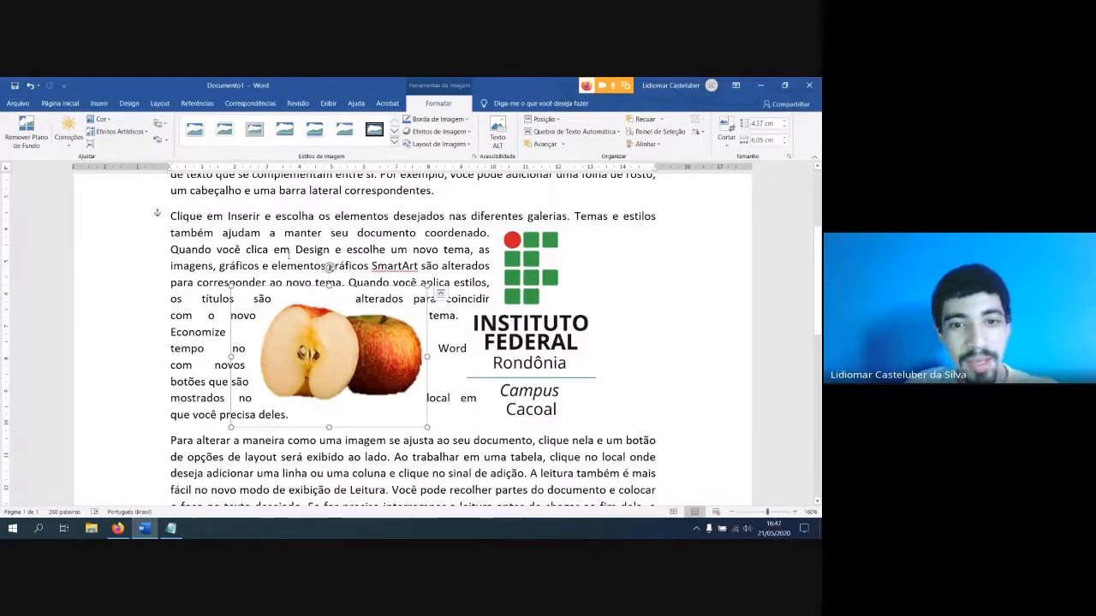
Enlarge the apple picture proportionally to about 5.33 cm high by 7.38 cm wide
scroll(330, 337, "down", 3)
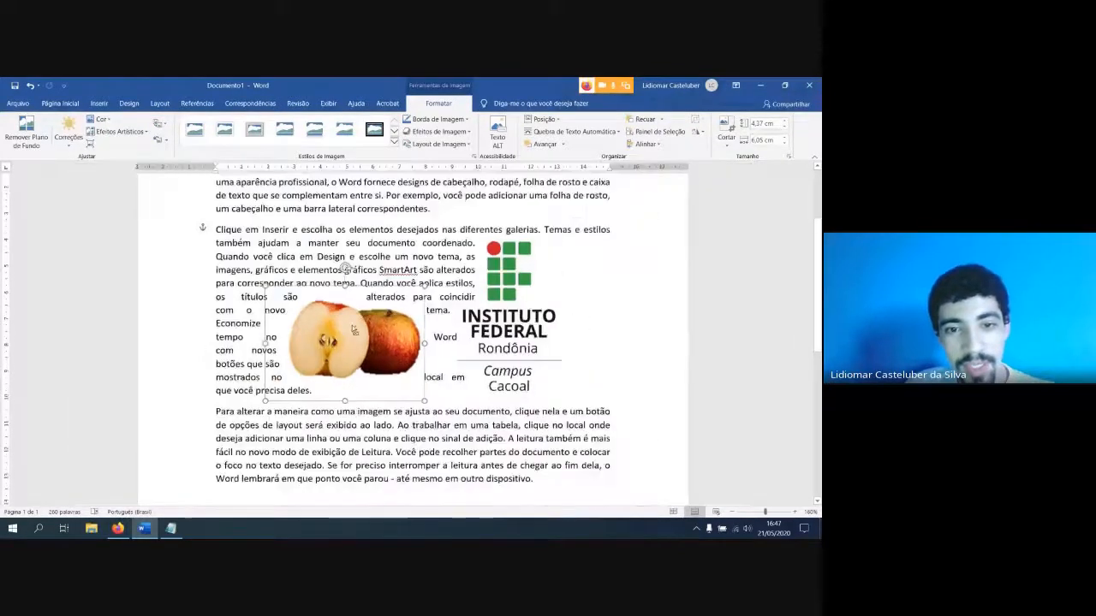
left_click(435, 397)
left_click(361, 345)
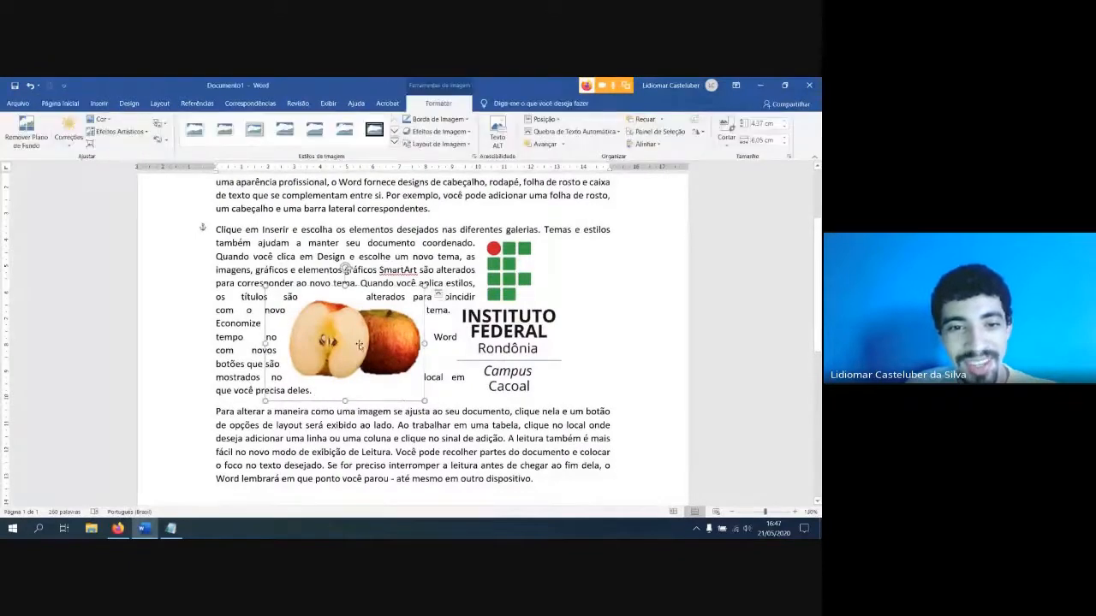
left_click_drag(265, 287, 230, 261)
Move the Instituto Federal logo to the right page margin and the apple picture into the middle of the third paragraph
left_click_drag(516, 339, 637, 420)
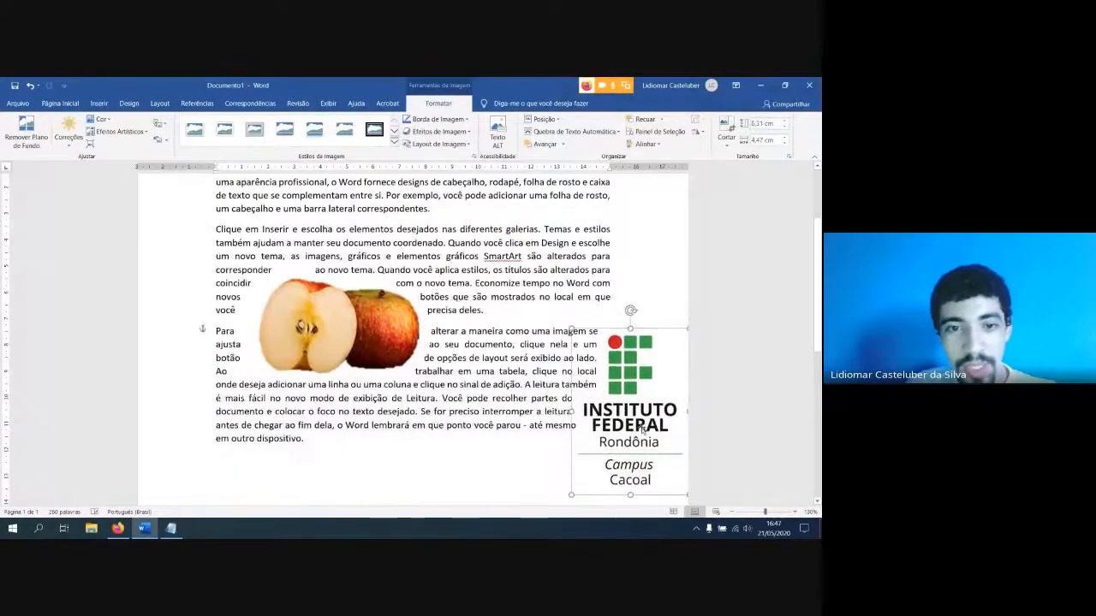
left_click_drag(334, 332, 363, 368)
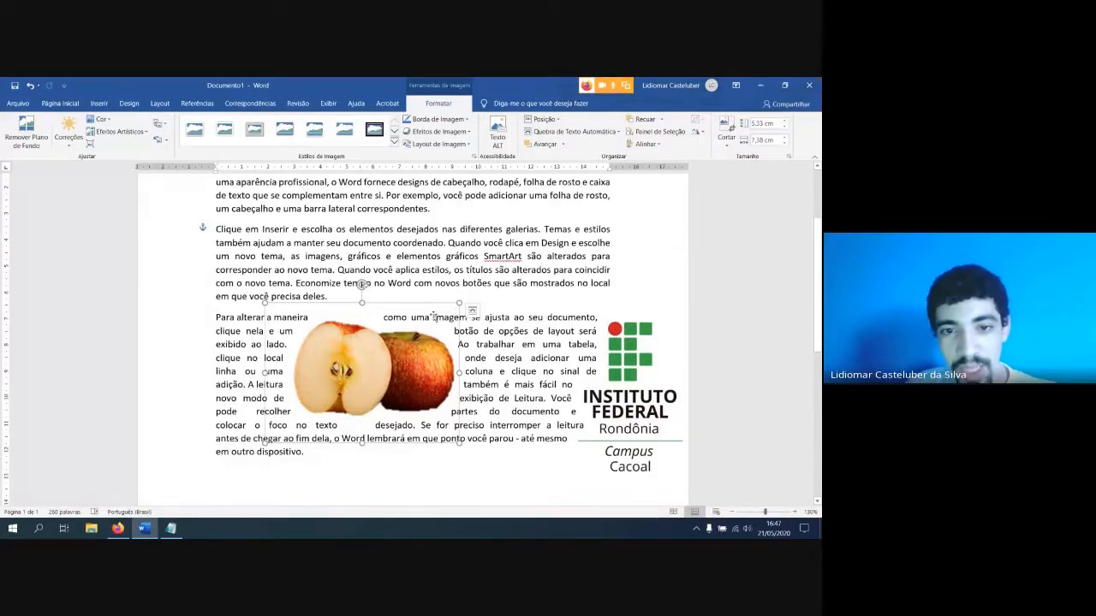
scroll(284, 307, "up", 2, "ctrl")
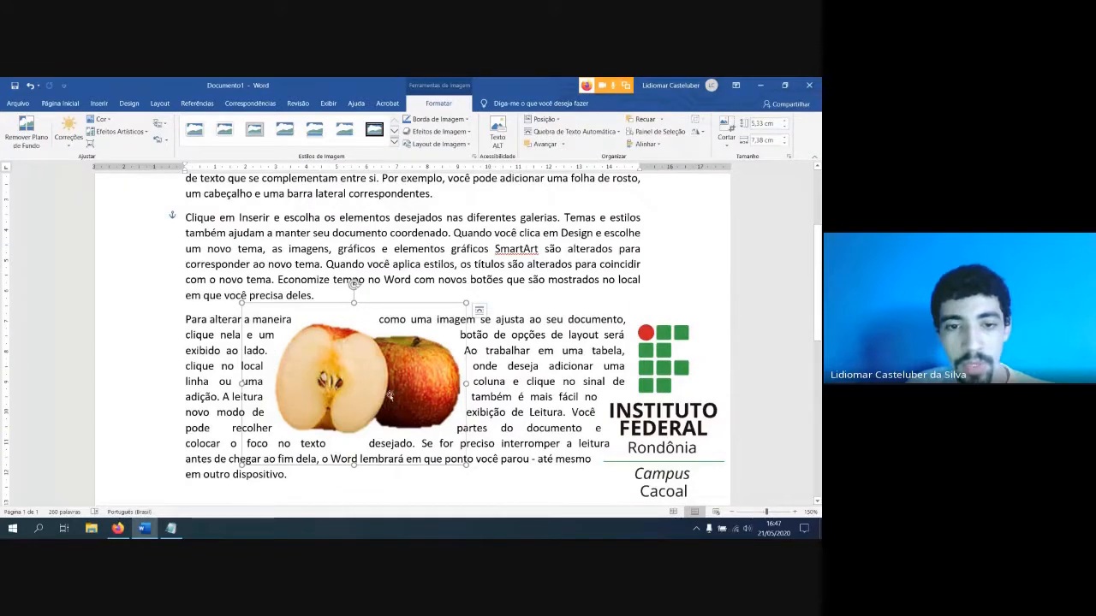
left_click_drag(389, 396, 426, 376)
Set the apple picture's text wrapping to Através
left_click(492, 309)
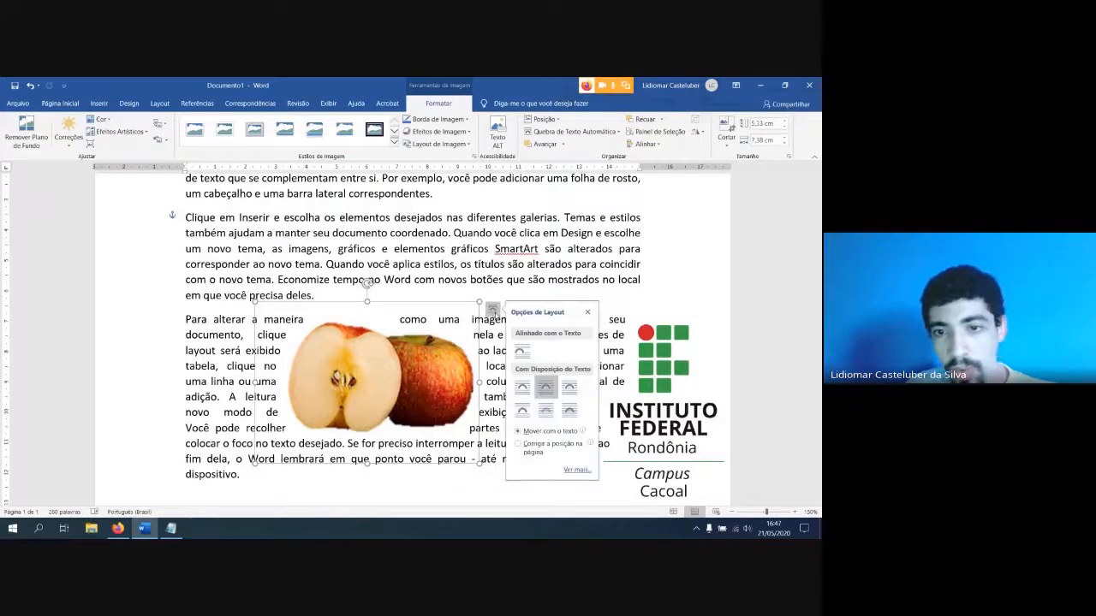
left_click(570, 390)
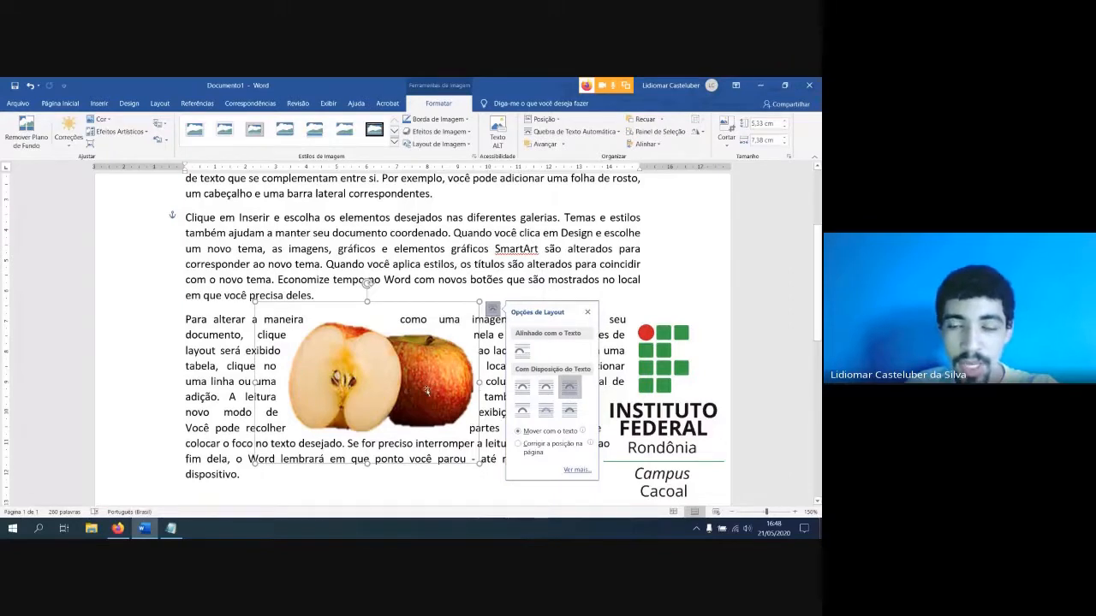
left_click(569, 389)
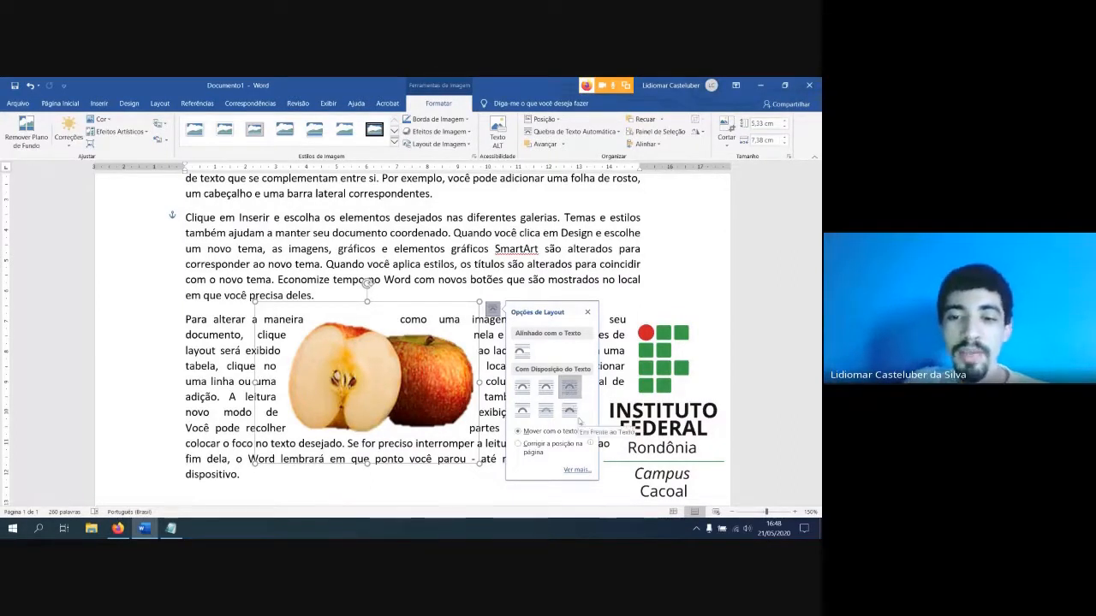
Insert the picture arco.png from the Imagens Salvas library with the cursor in the second paragraph
left_click(419, 249)
scroll(437, 264, "down", 5, "ctrl")
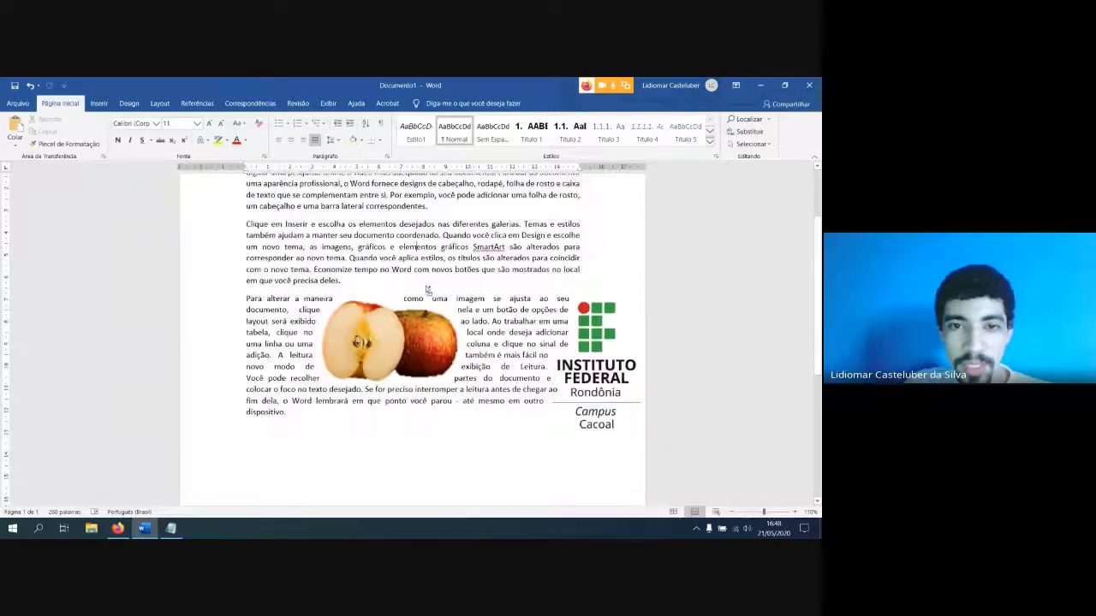
left_click(99, 102)
left_click(123, 132)
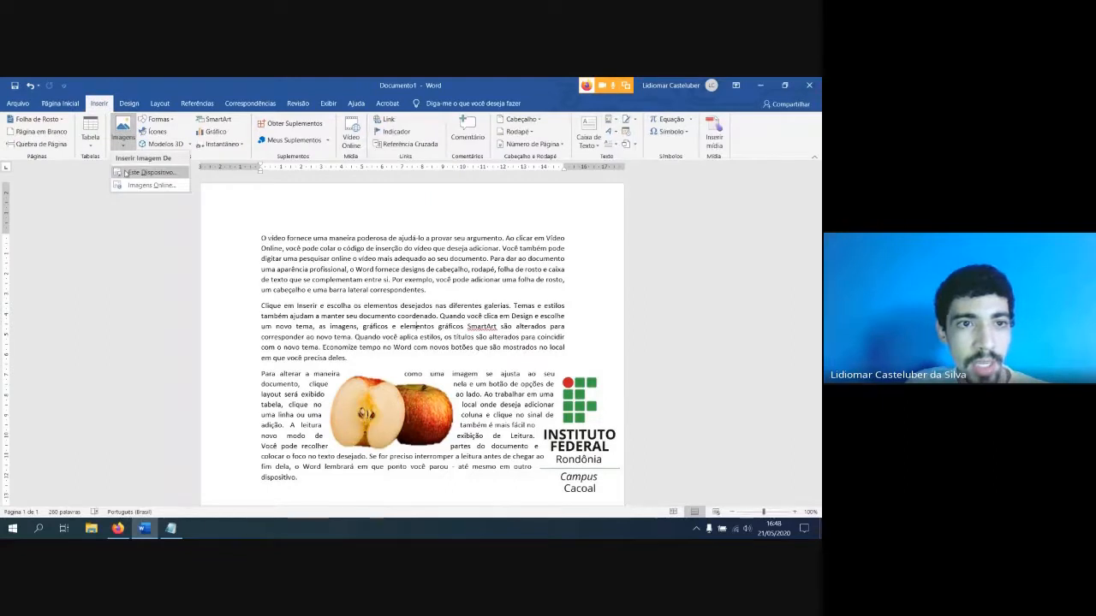
left_click(146, 172)
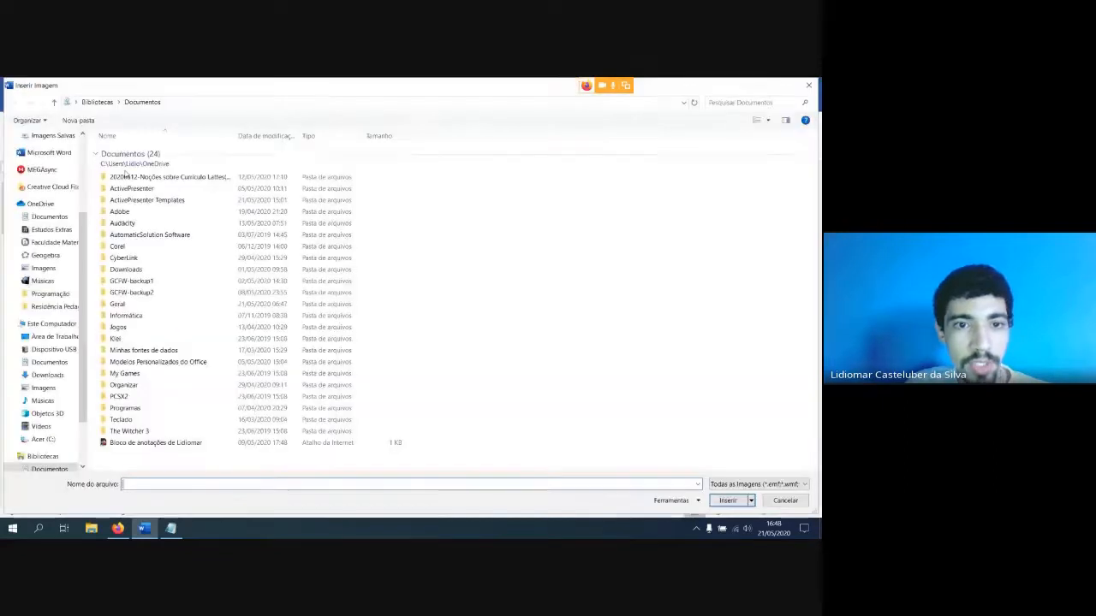
left_click(43, 456)
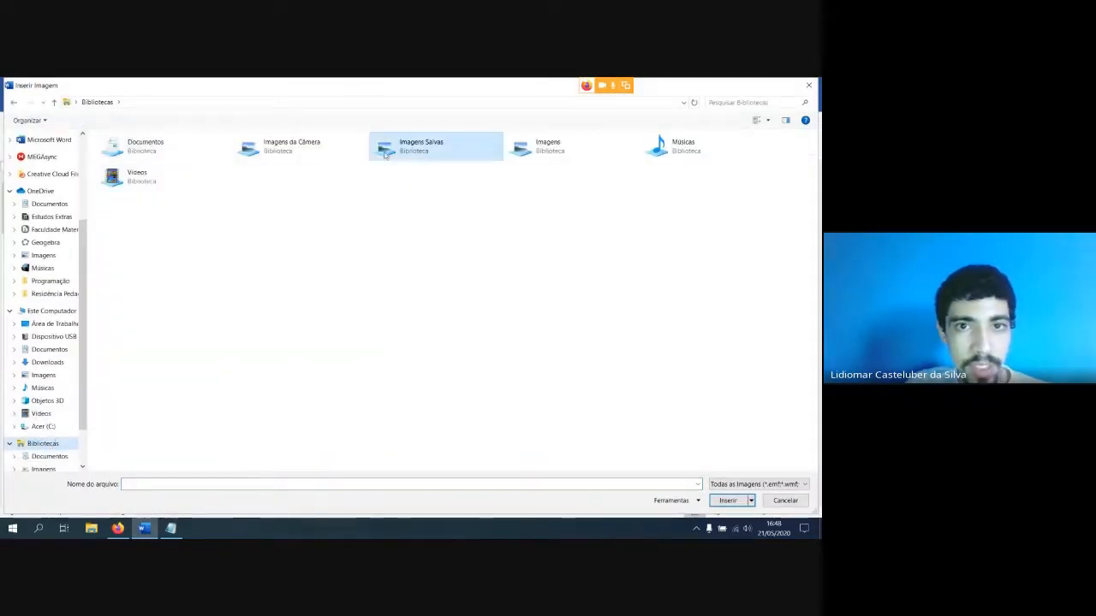
double_click(381, 153)
left_click(182, 186)
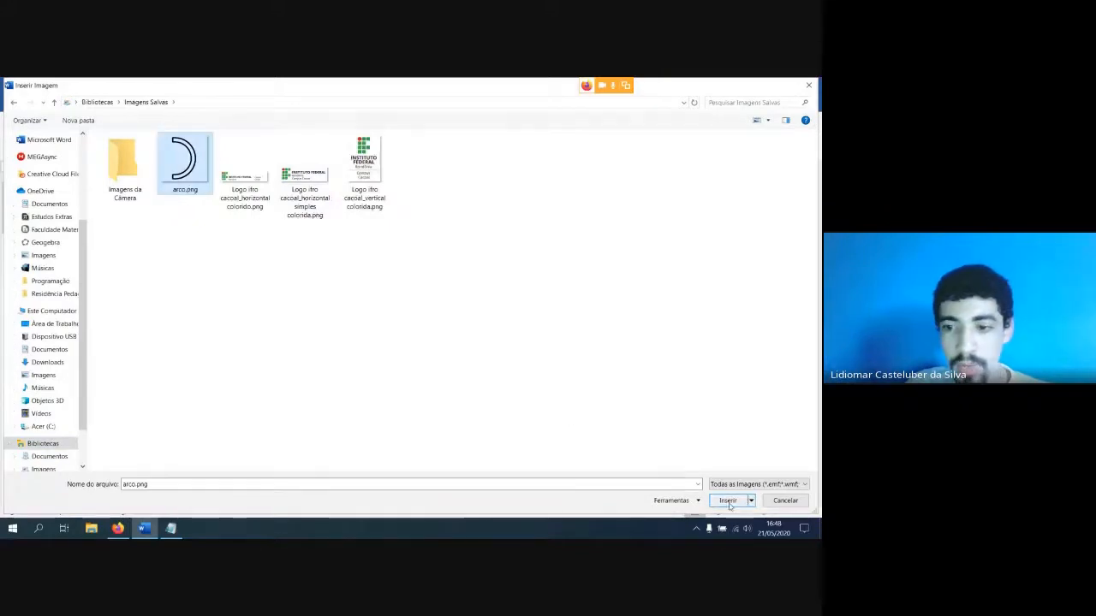
left_click(728, 500)
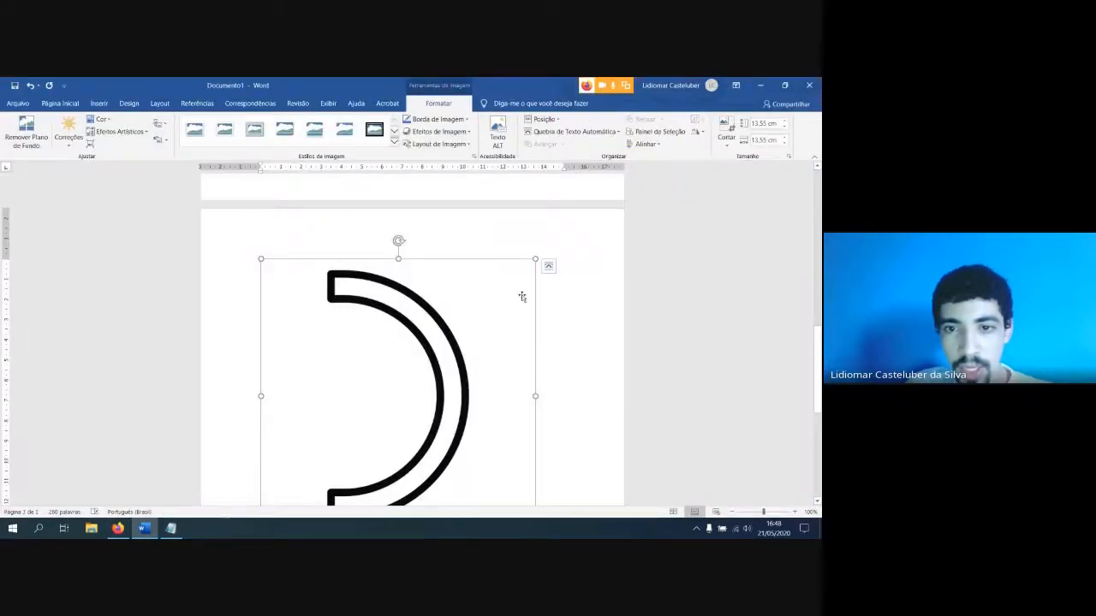
Set the arc picture's text wrapping to Justa and shrink it to about 5.48 cm by 5.48 cm
left_click(548, 266)
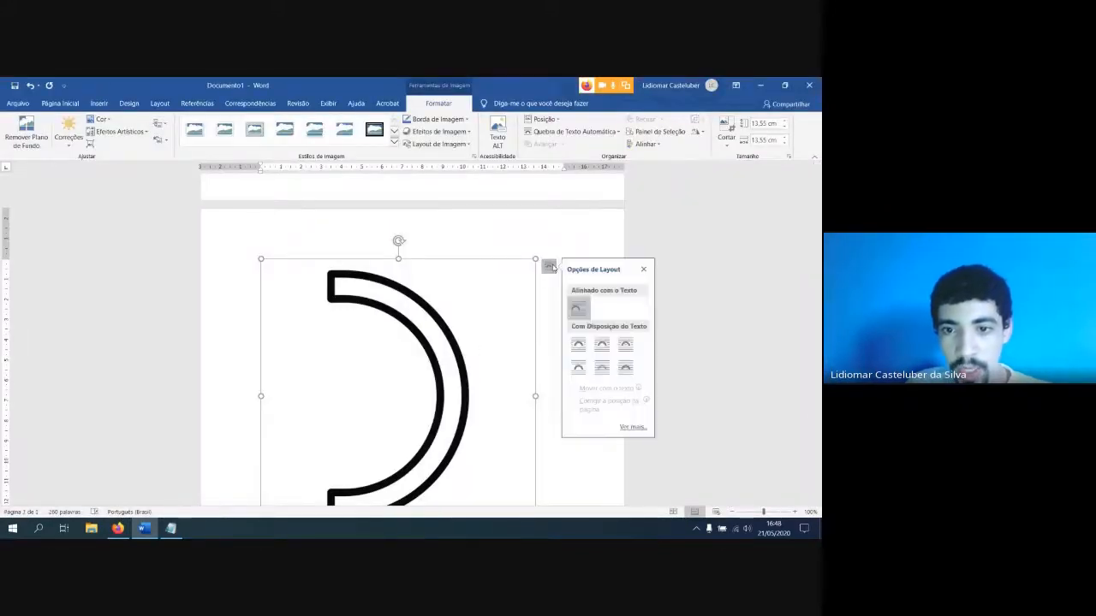
left_click(604, 351)
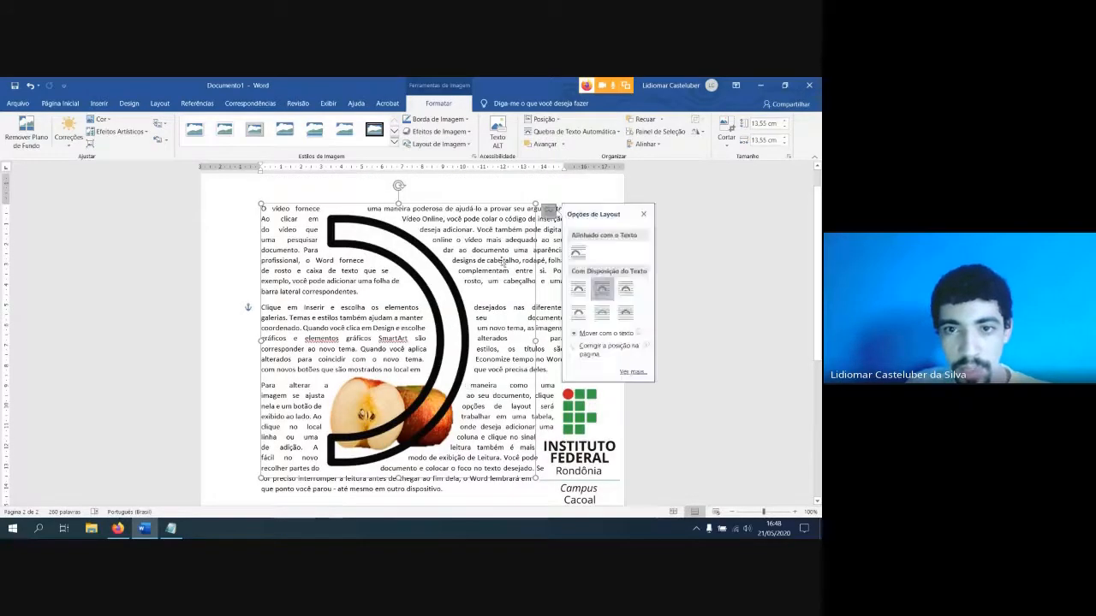
left_click_drag(536, 207, 372, 366)
Place the arc picture across the first two paragraphs and move the apple picture below the last paragraph
left_click_drag(338, 408, 409, 279)
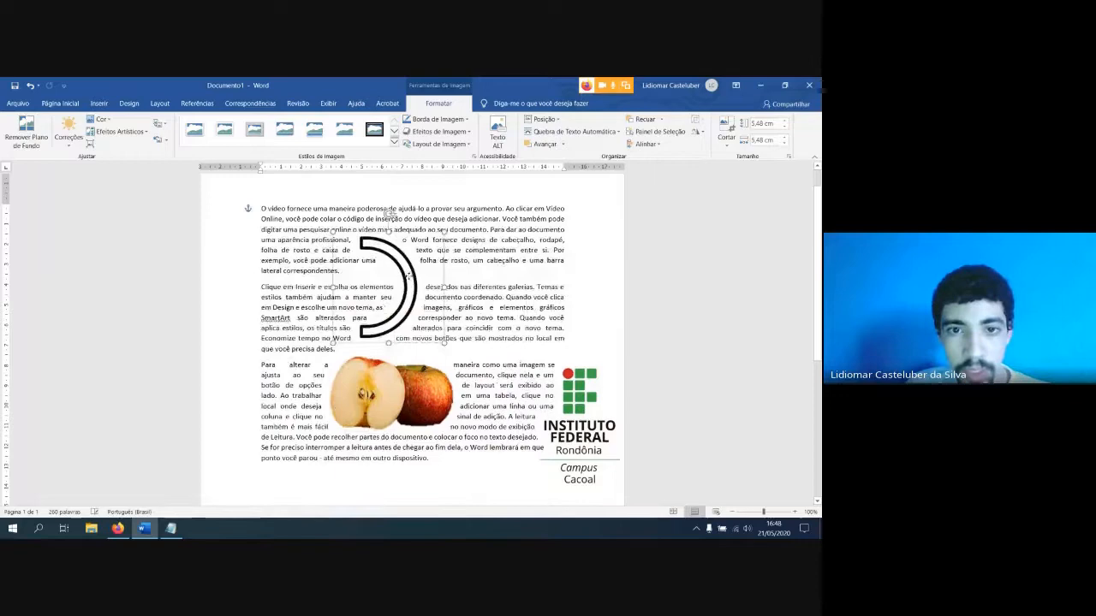
left_click(398, 391)
scroll(378, 469, "down", 3)
scroll(406, 292, "up", 5)
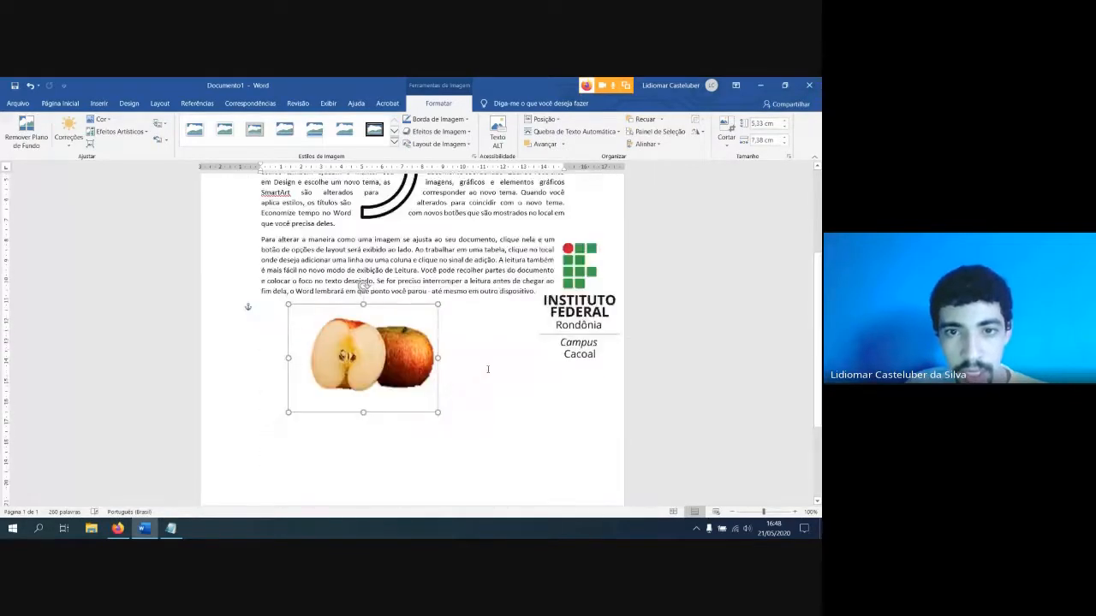
Move the arc picture down so it spans the second and third paragraphs
scroll(415, 299, "up", 2, "ctrl")
left_click_drag(421, 305, 465, 300)
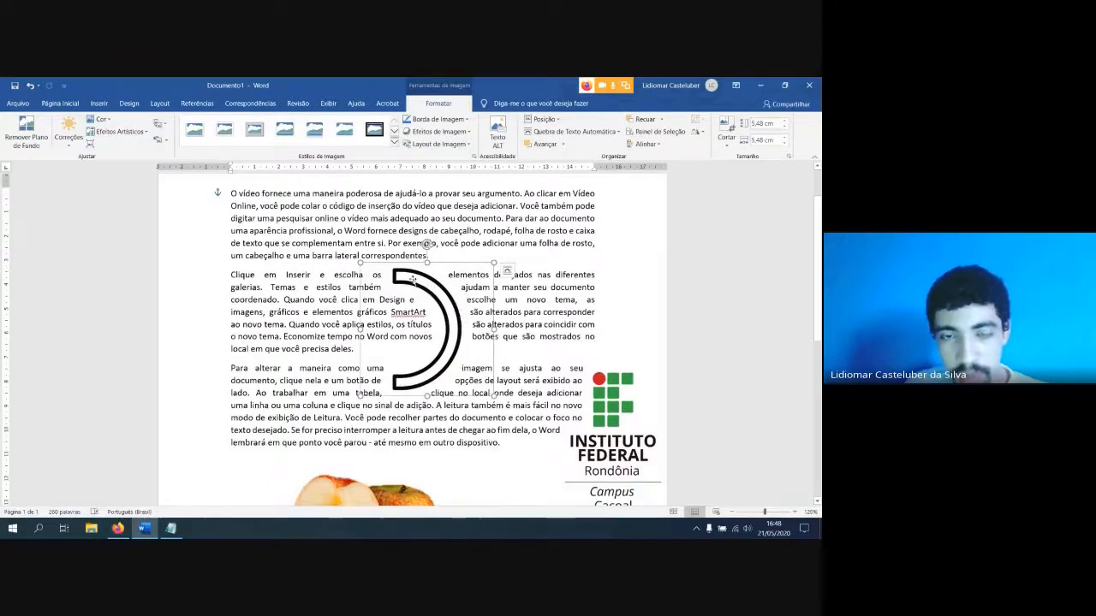
scroll(432, 337, "up", 2, "ctrl")
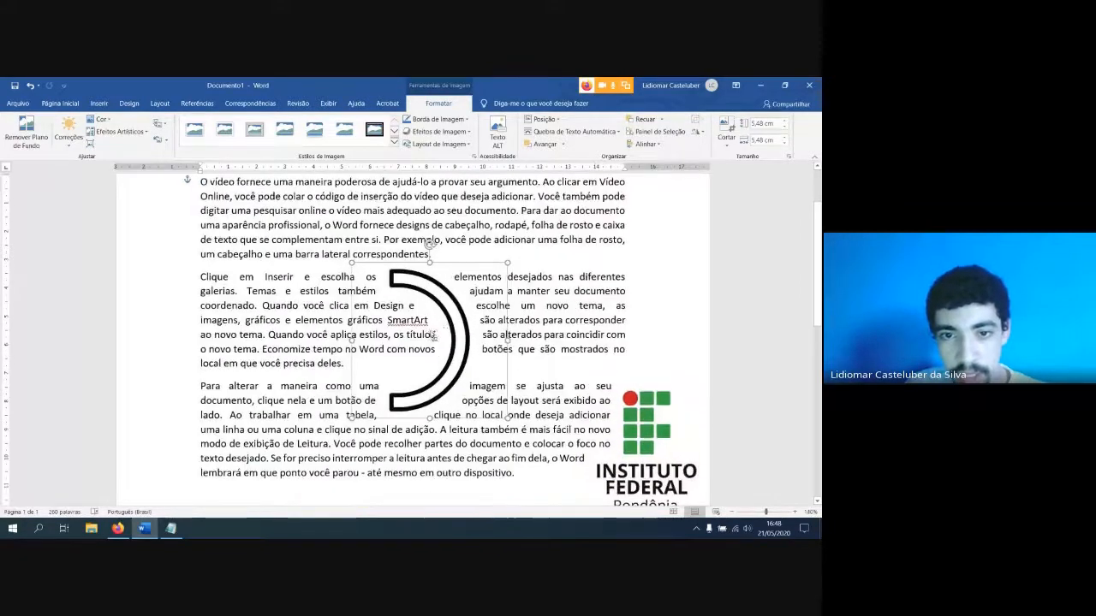
left_click_drag(467, 332, 458, 332)
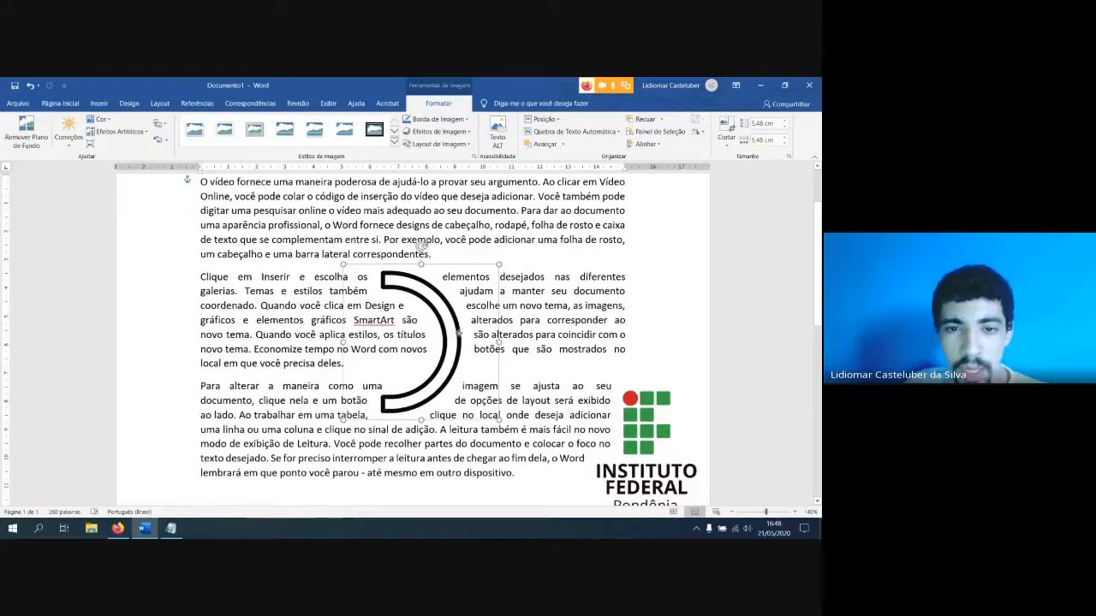
Rotate the arc picture a quarter turn counterclockwise so it opens downward, and move it up into the second paragraph
left_click_drag(421, 246, 327, 342)
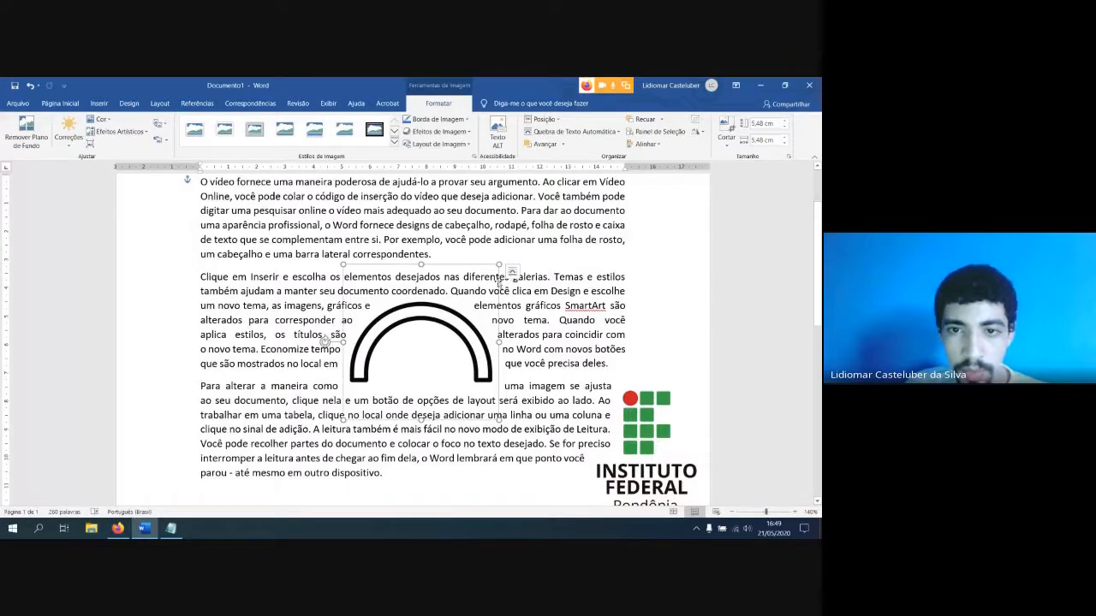
scroll(421, 357, "up", 1)
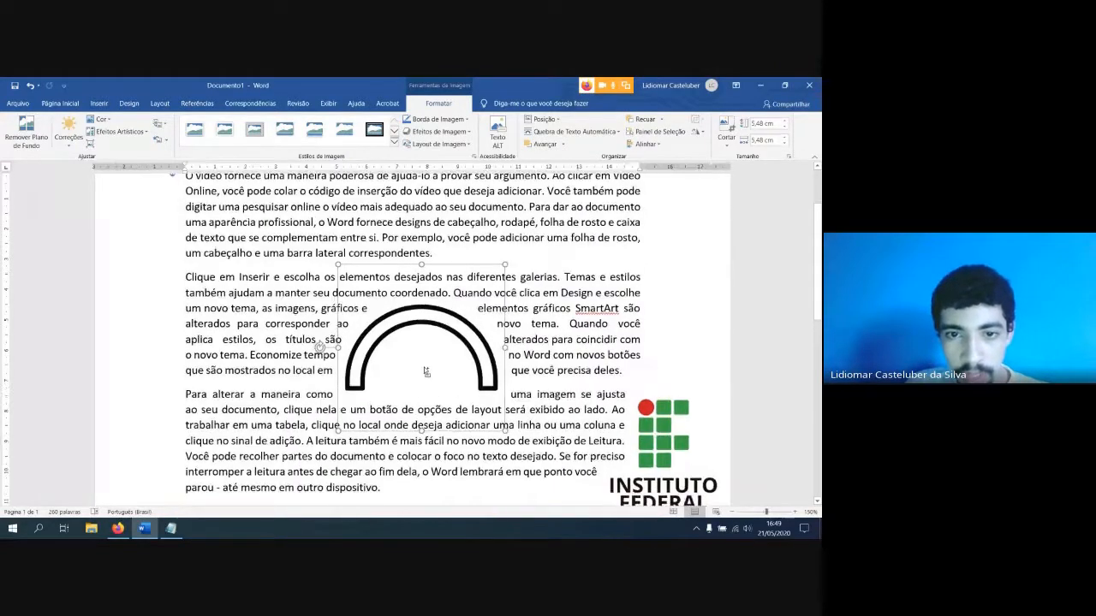
left_click_drag(437, 325, 404, 304)
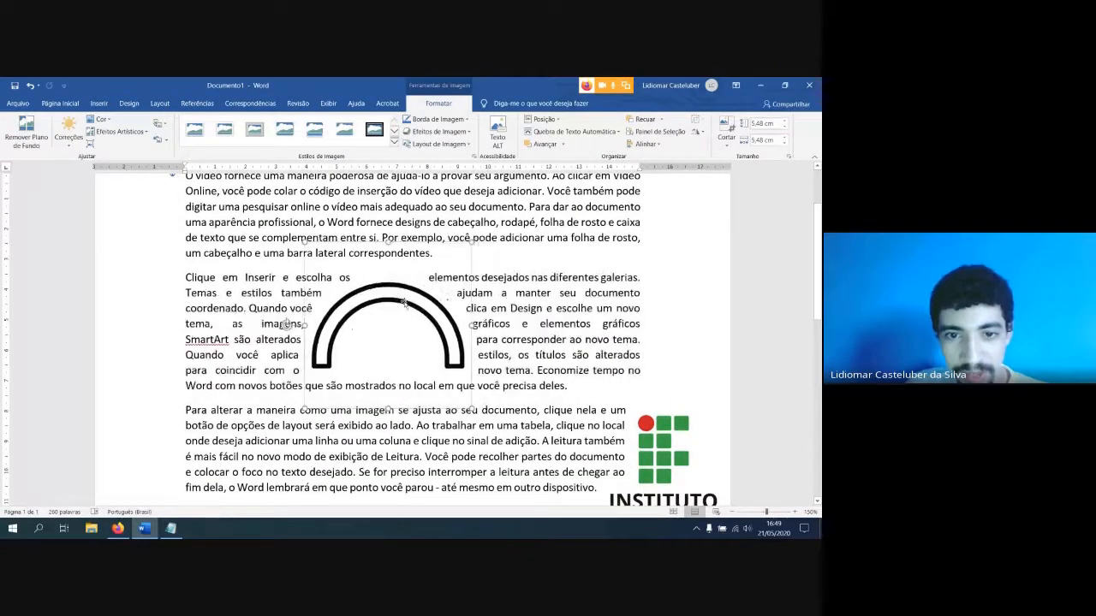
Set the arc picture's text wrapping to Através and shift the arc slightly up and to the right
left_click(485, 250)
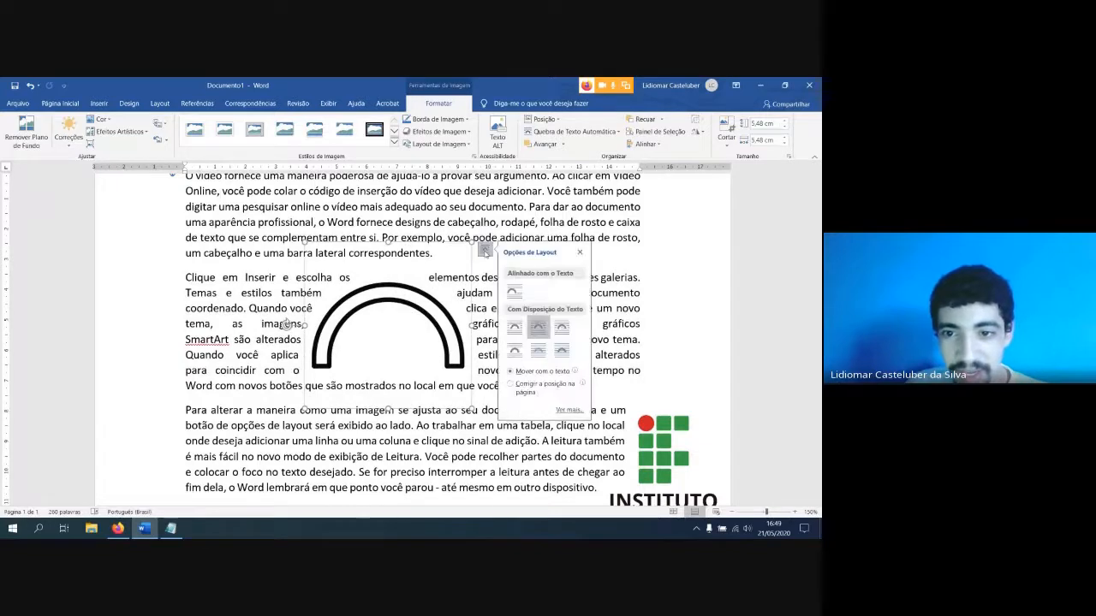
left_click(562, 331)
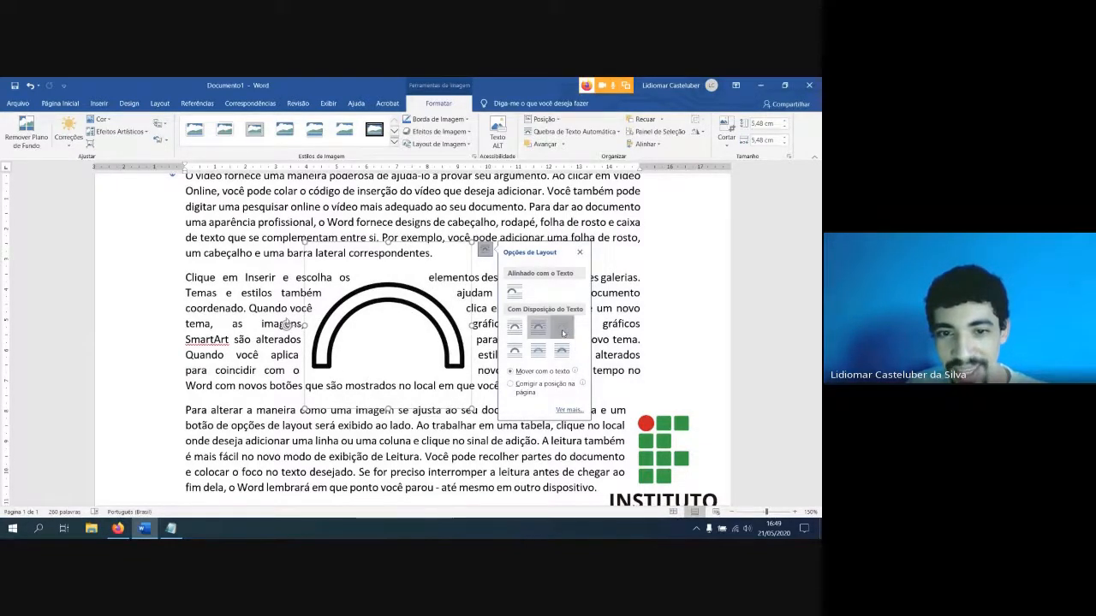
left_click(420, 321)
left_click_drag(420, 321, 444, 316)
Change the arc picture's text wrapping to Superior e Inferior and review the text layout around it
left_click(489, 245)
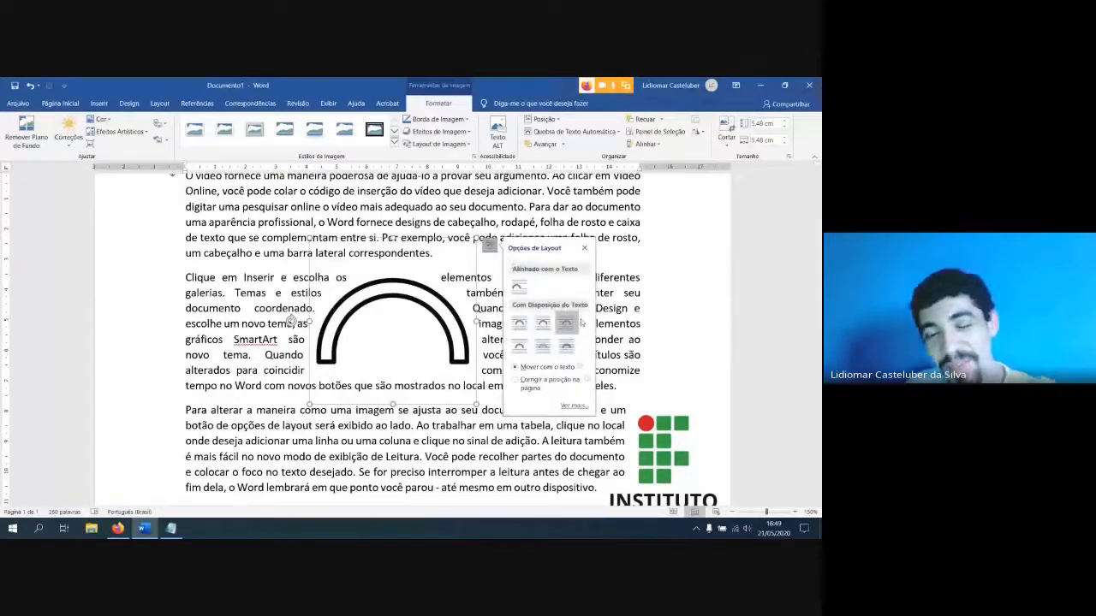
left_click(522, 347)
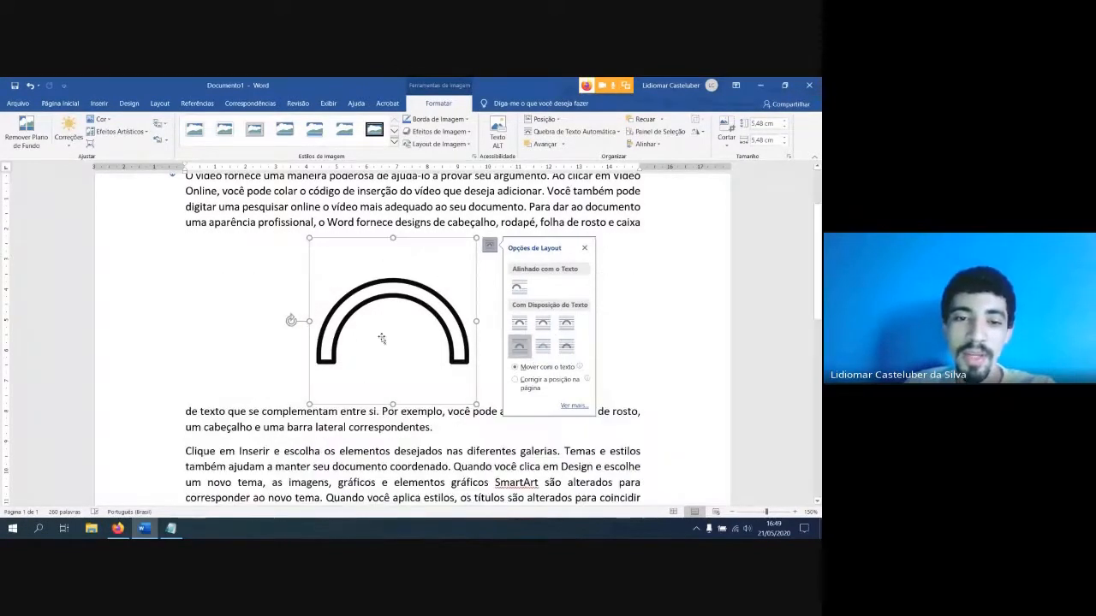
left_click(621, 318)
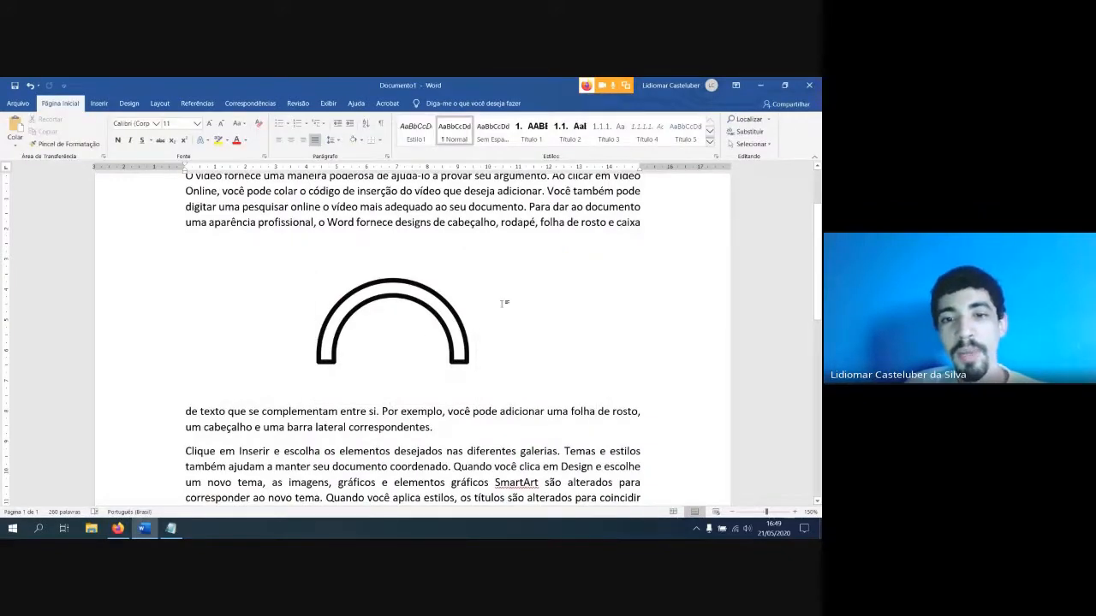
scroll(496, 310, "down", 1)
scroll(492, 317, "down", 2)
scroll(473, 310, "up", 3)
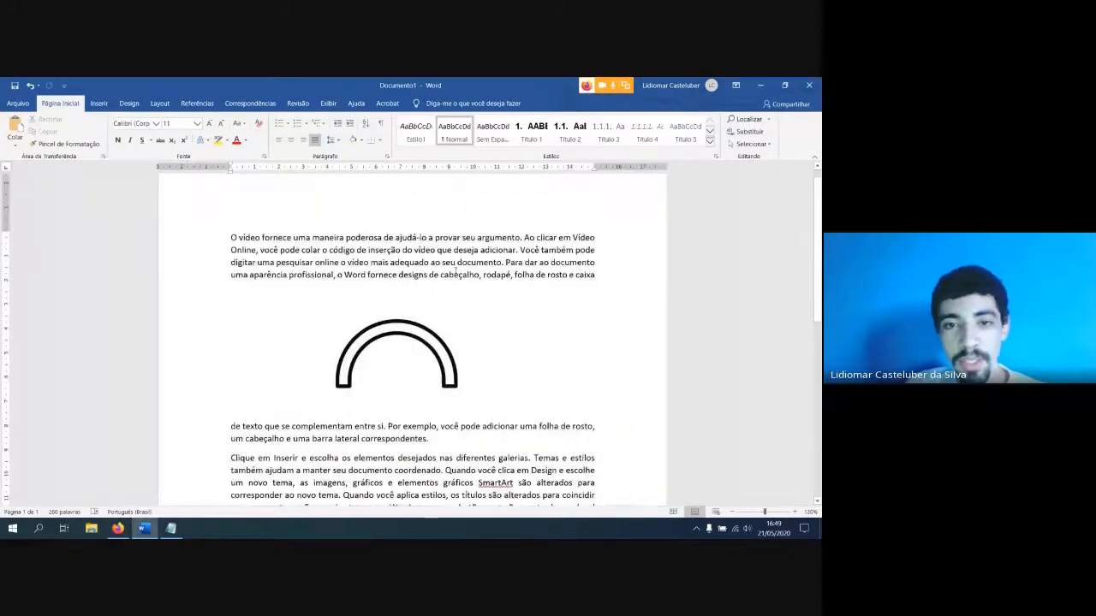
Shrink the arc picture and move it down into the gap between the second and third paragraphs
left_click(432, 371)
left_click_drag(462, 423, 426, 382)
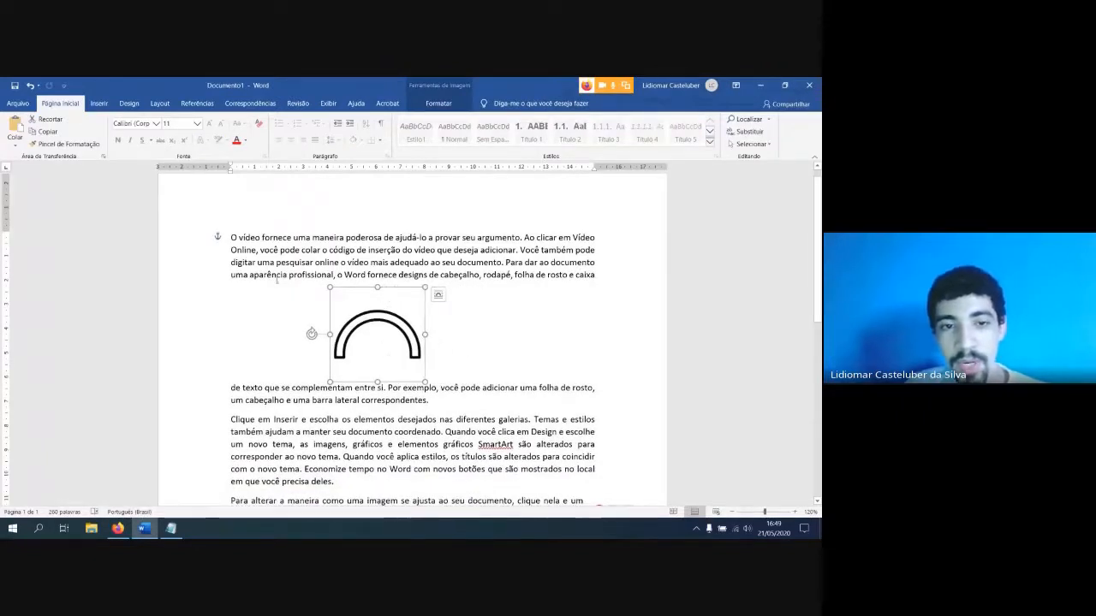
left_click_drag(399, 324, 436, 363)
scroll(437, 359, "down", 4)
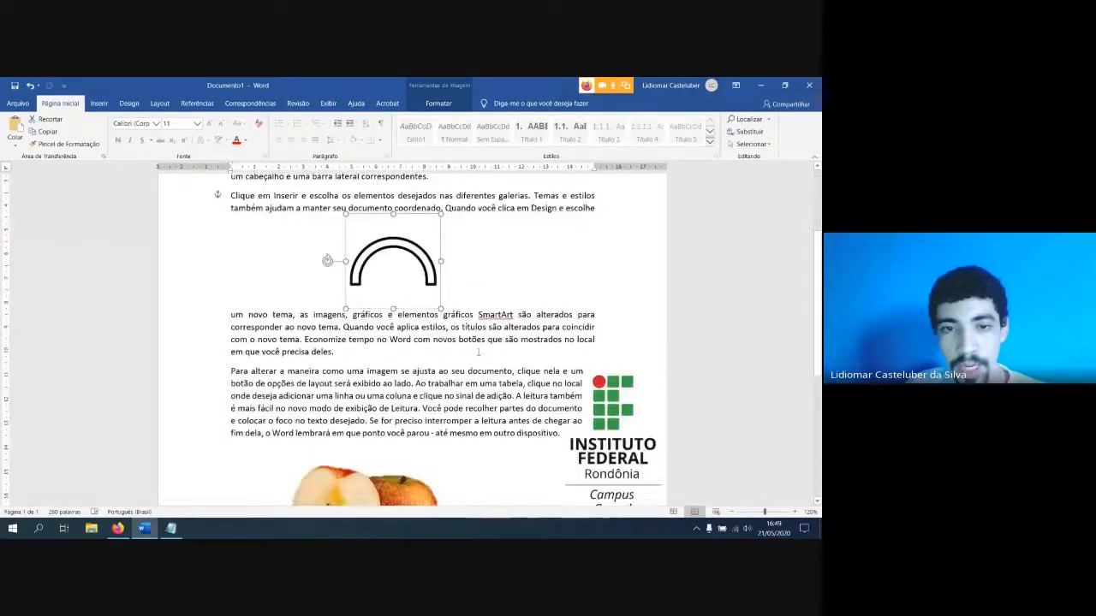
left_click_drag(419, 260, 416, 307)
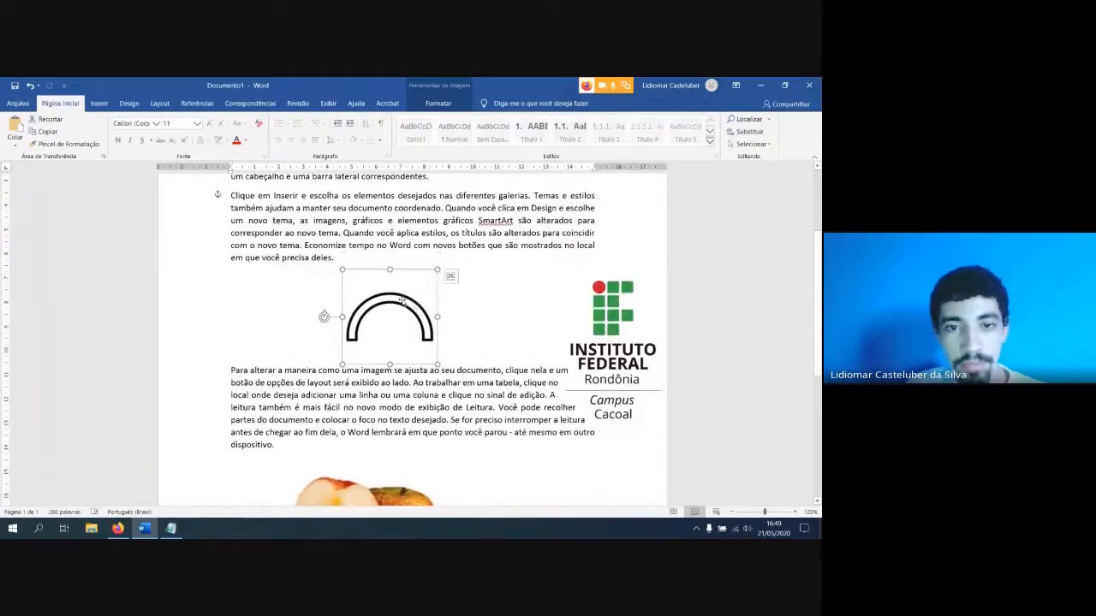
left_click_drag(437, 364, 412, 339)
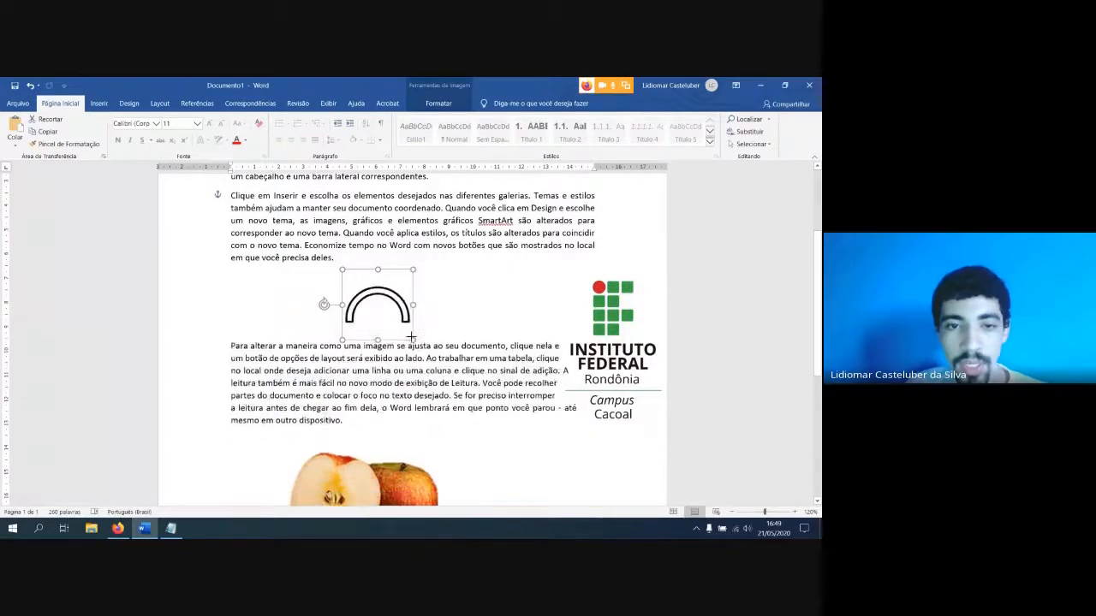
scroll(398, 323, "up", 2)
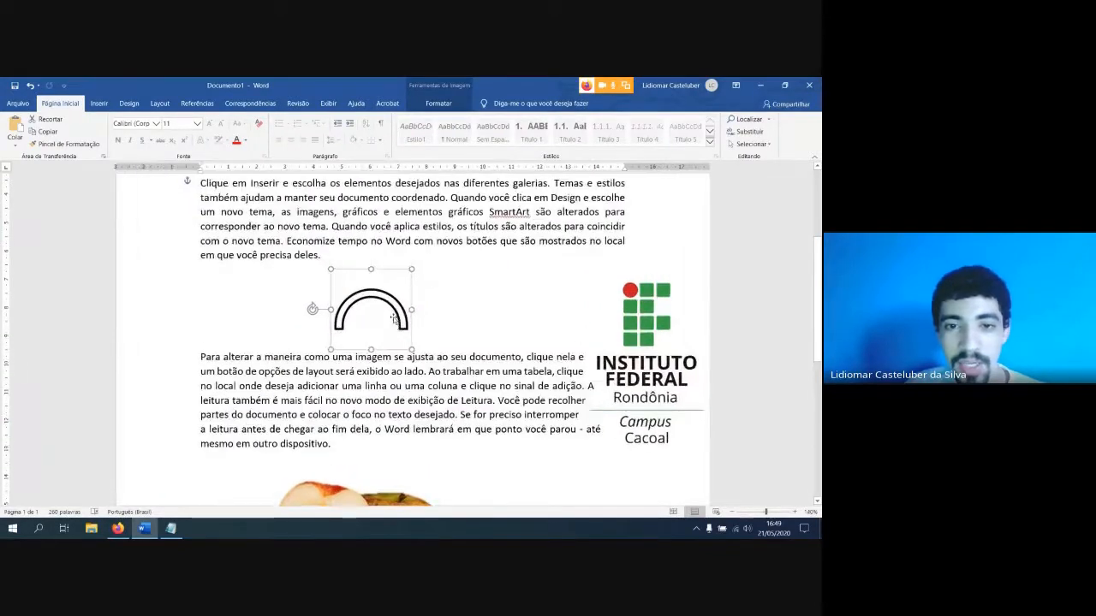
Set the Instituto Federal logo's text wrapping to Superior e Inferior and move it up, centred within the first paragraph
left_click_drag(617, 332, 359, 330)
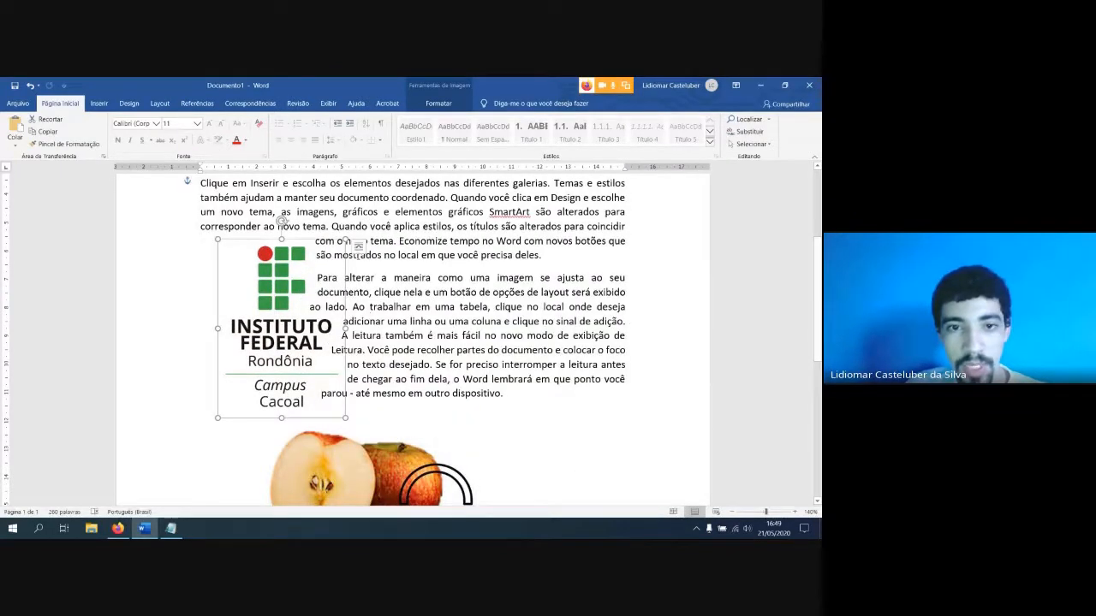
left_click(359, 247)
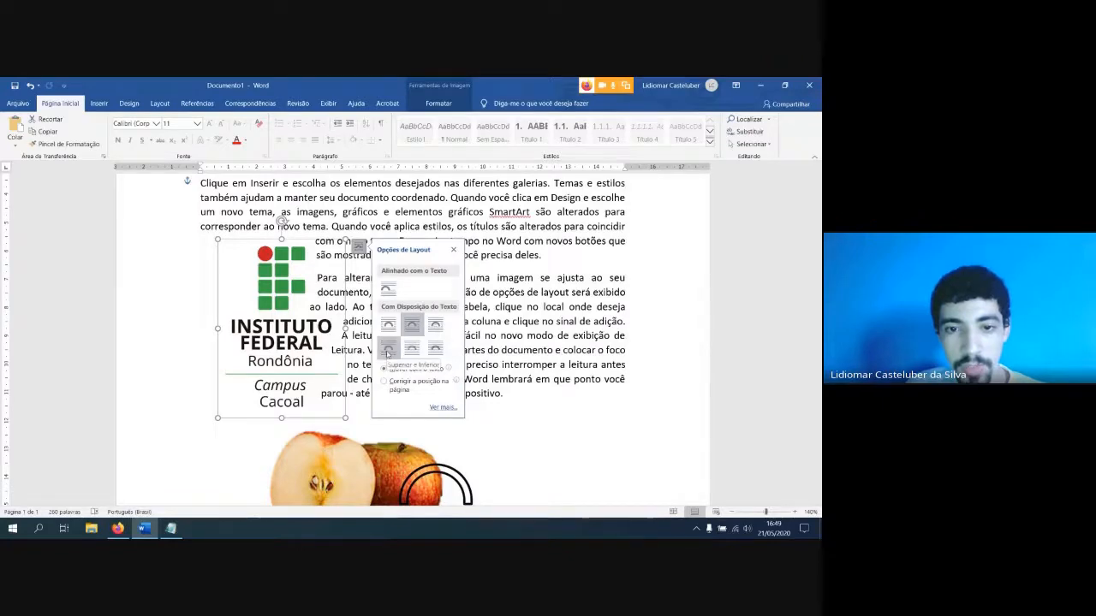
left_click(387, 351)
left_click_drag(347, 398, 417, 331)
scroll(460, 349, "down", 2, "ctrl")
Change the logo's layout to Alinhado com o Texto and review its placement at the start of the first paragraph
left_click(465, 240)
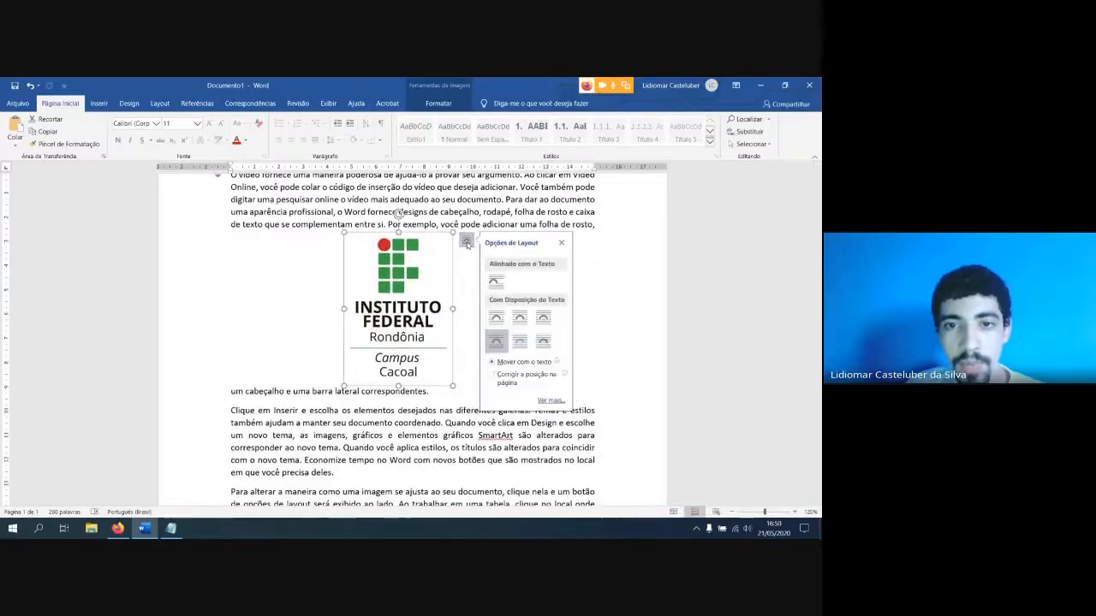
left_click(495, 283)
left_click(439, 363)
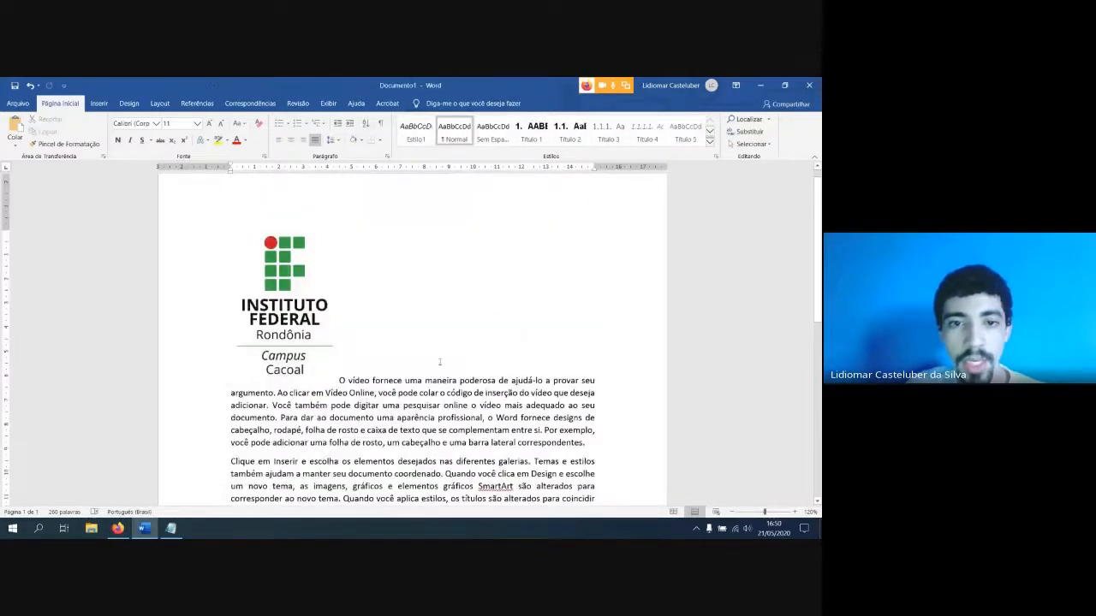
scroll(378, 381, "up", 1)
left_click(282, 397)
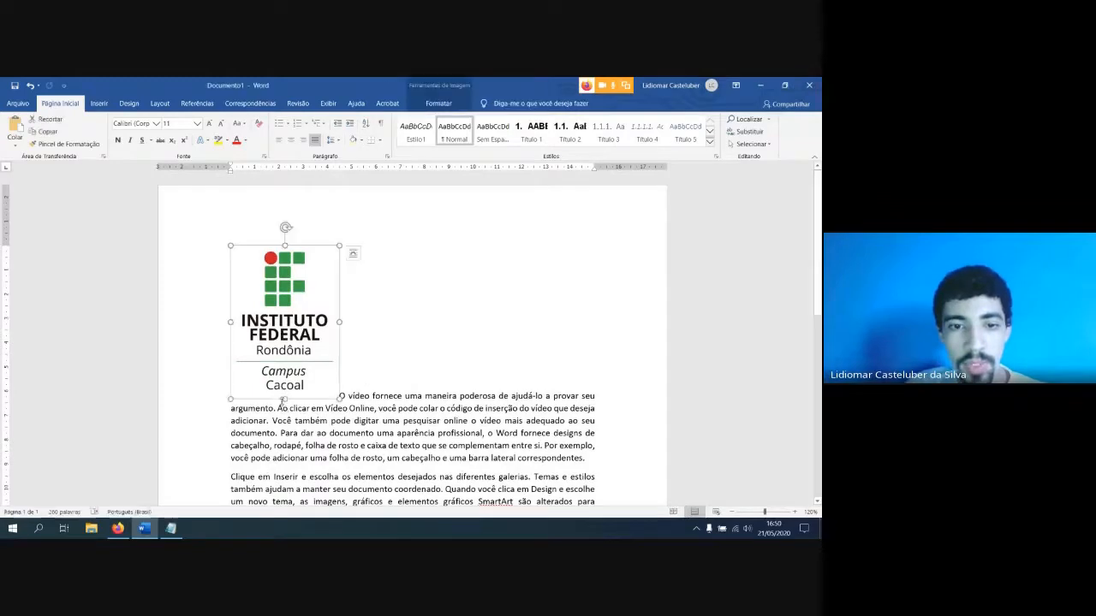
scroll(378, 378, "down", 3)
Move the inline logo into the second paragraph, placing it just before the word "corresponder"
left_click_drag(317, 280, 303, 343)
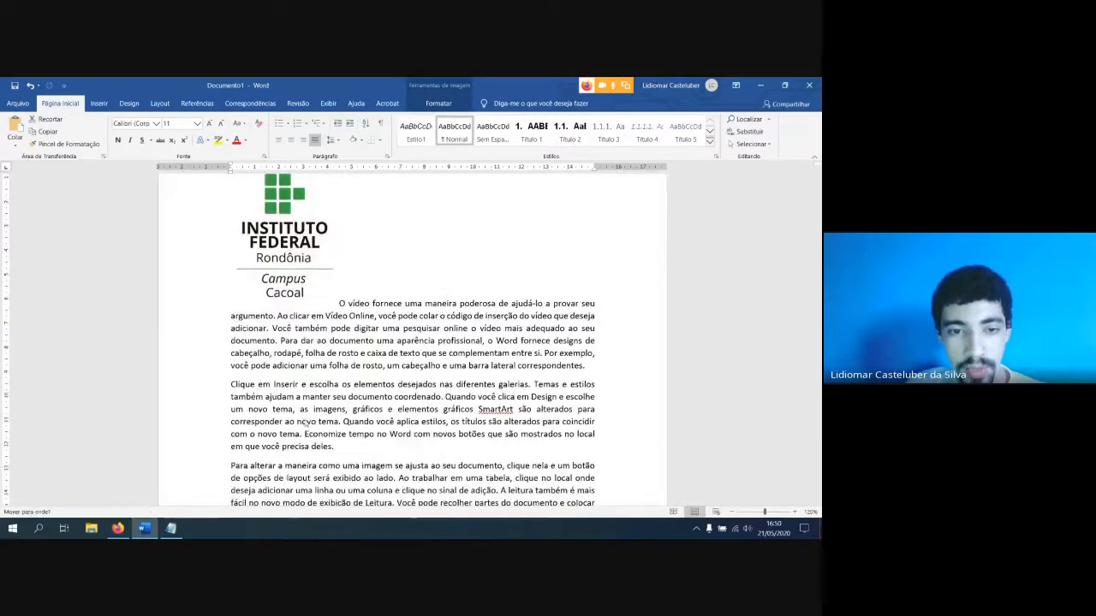
left_click_drag(301, 422, 304, 422)
left_click(412, 433)
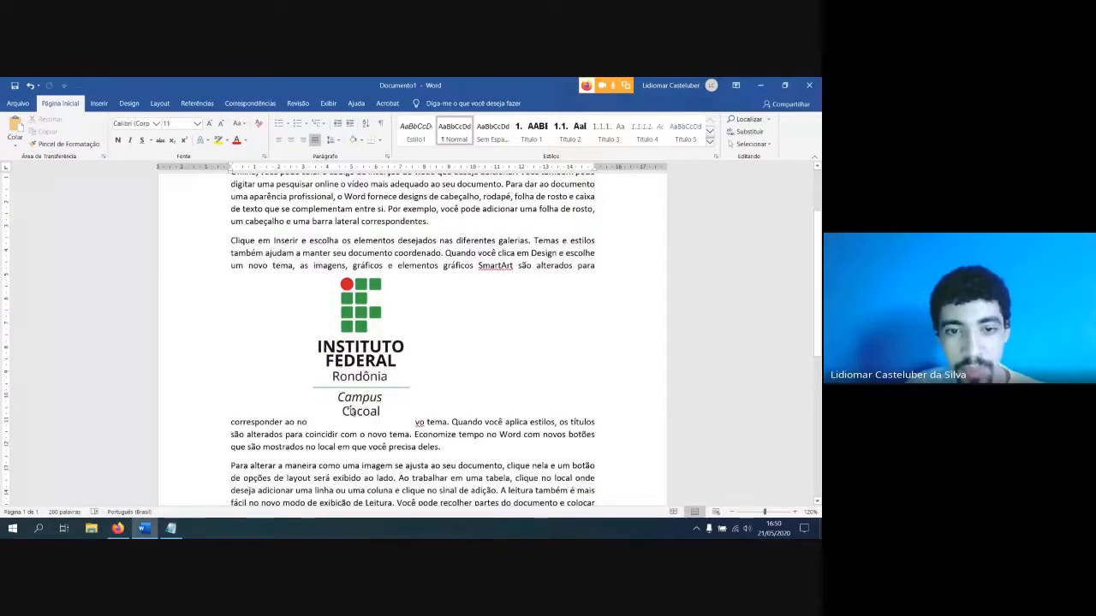
left_click_drag(351, 412, 231, 422)
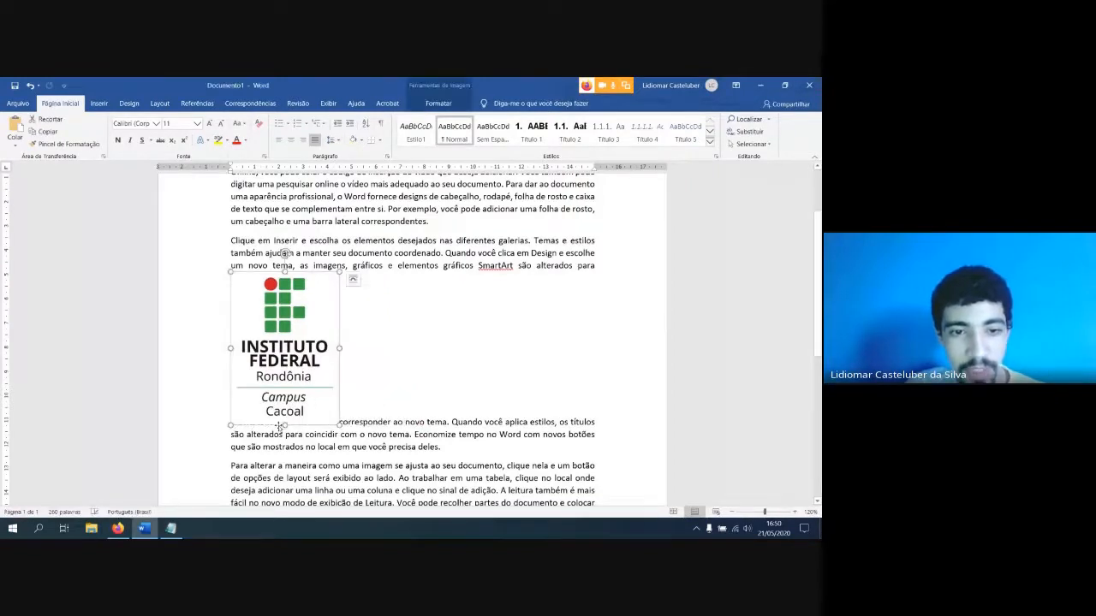
left_click(361, 429)
left_click(315, 412)
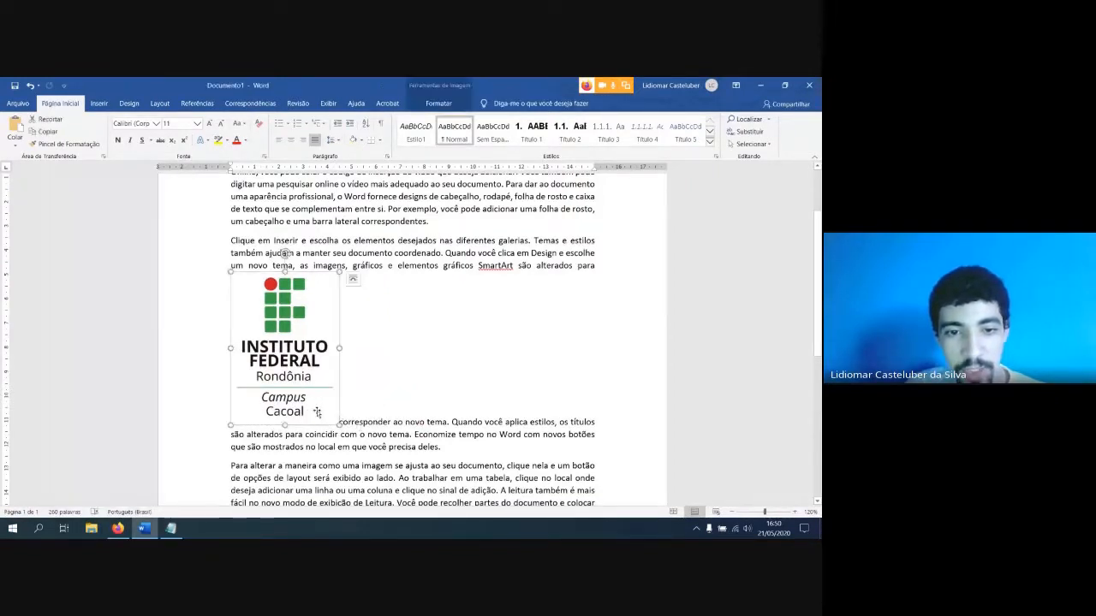
Switch the logo in the second paragraph back to Superior e Inferior wrapping
left_click(353, 279)
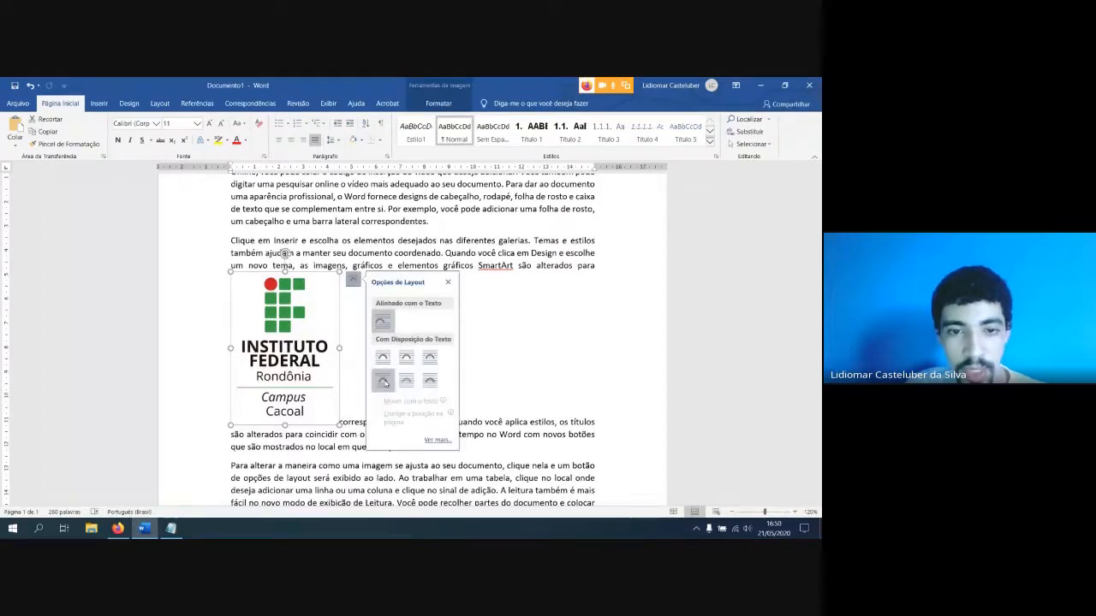
left_click(385, 382)
left_click(355, 417)
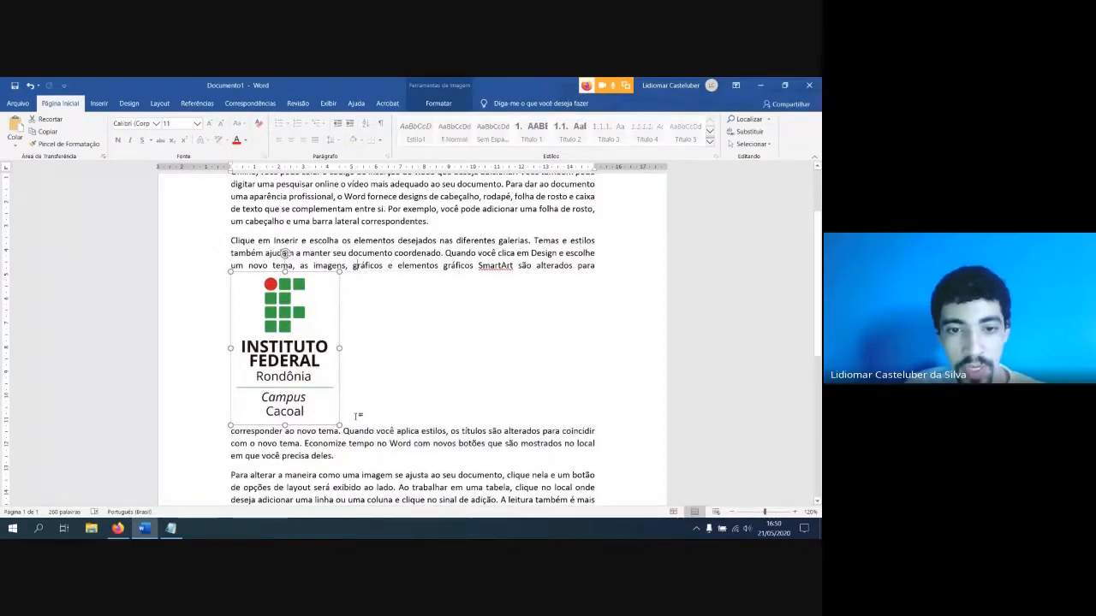
left_click(366, 423)
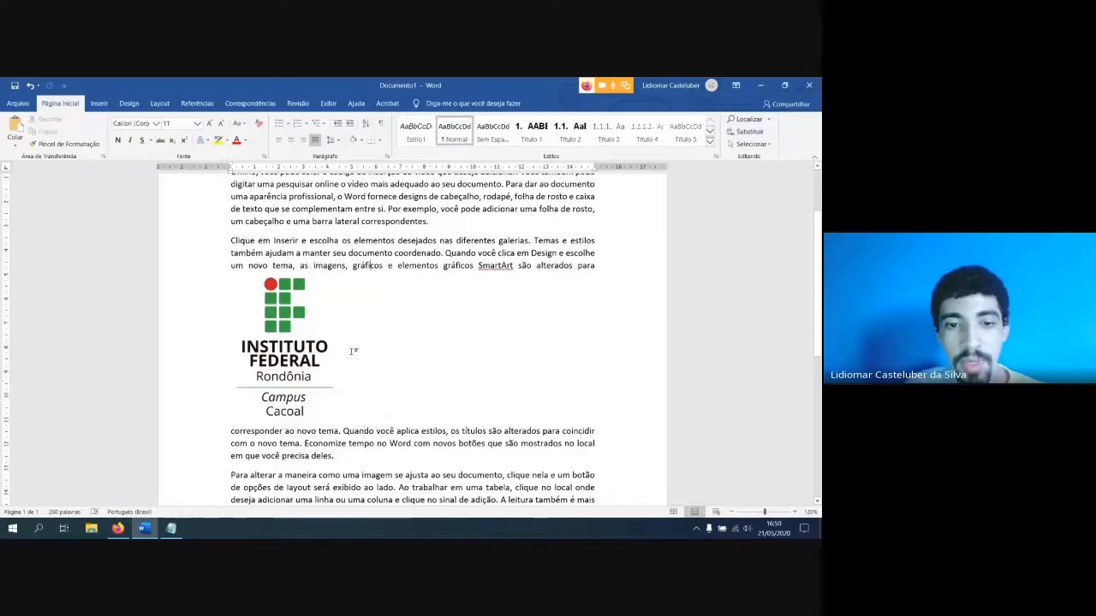
Shift the logo towards the page centre and place it behind the text, overlapping the second and third paragraphs
left_click_drag(322, 370, 370, 368)
left_click(437, 273)
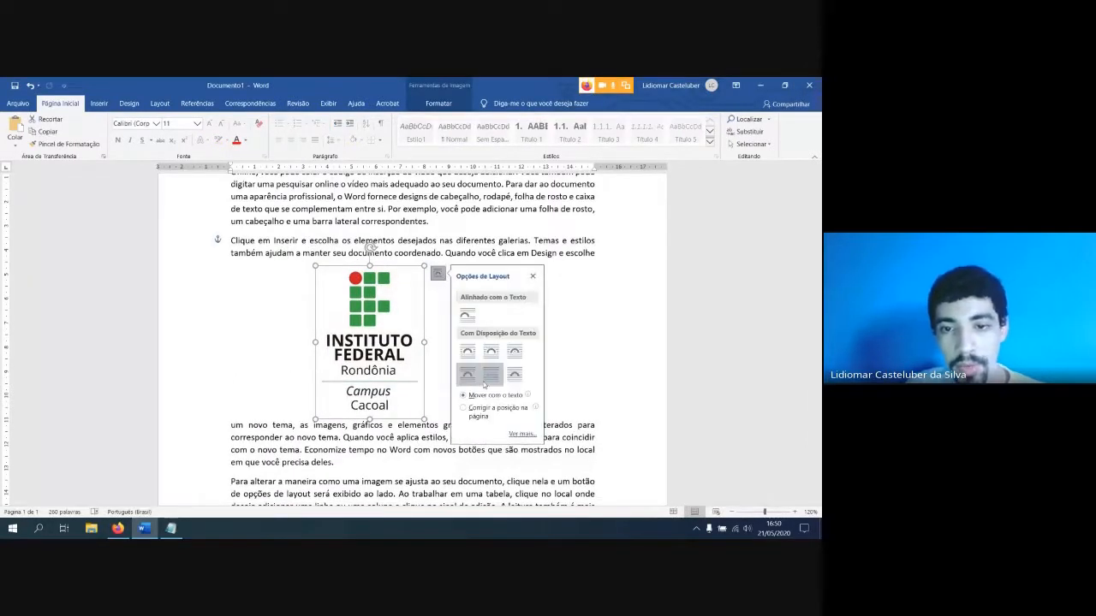
left_click(491, 382)
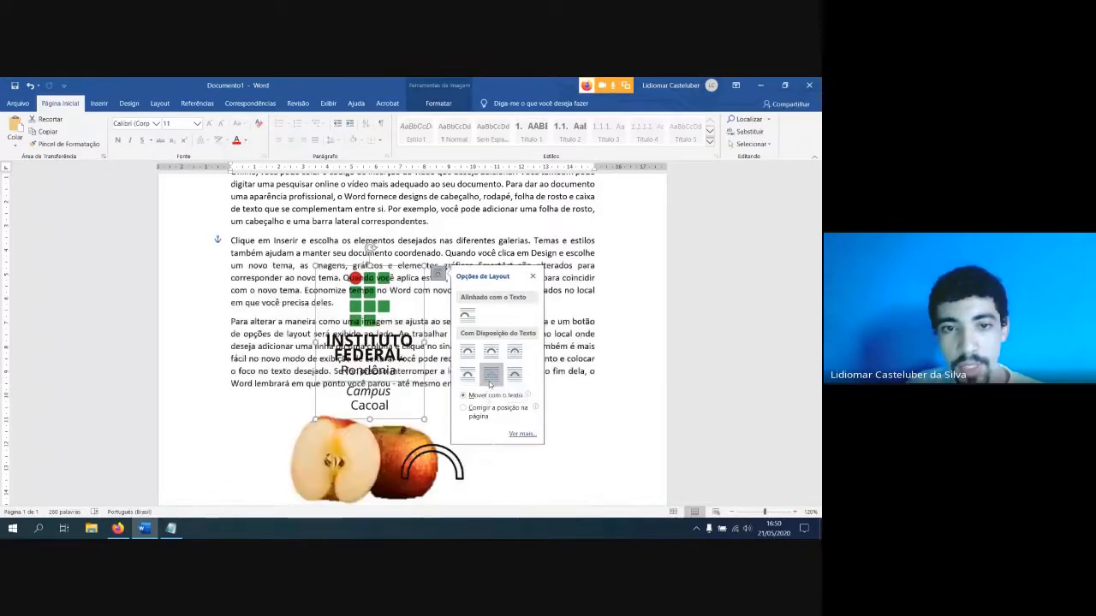
left_click(375, 305)
left_click_drag(375, 305, 428, 264)
scroll(452, 249, "up", 3)
scroll(451, 249, "up", 2)
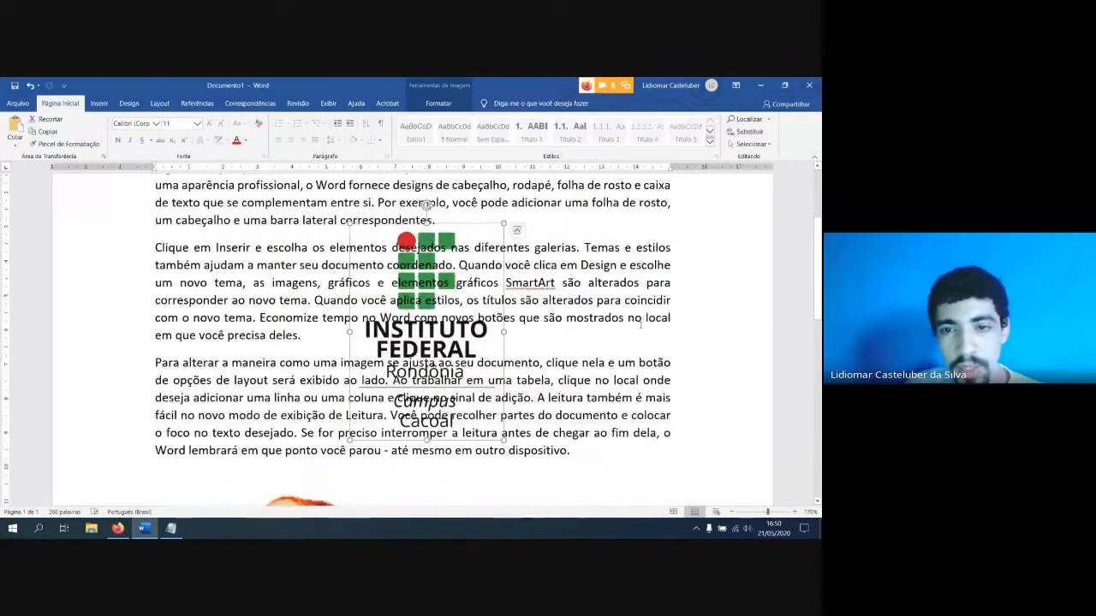
left_click(306, 335)
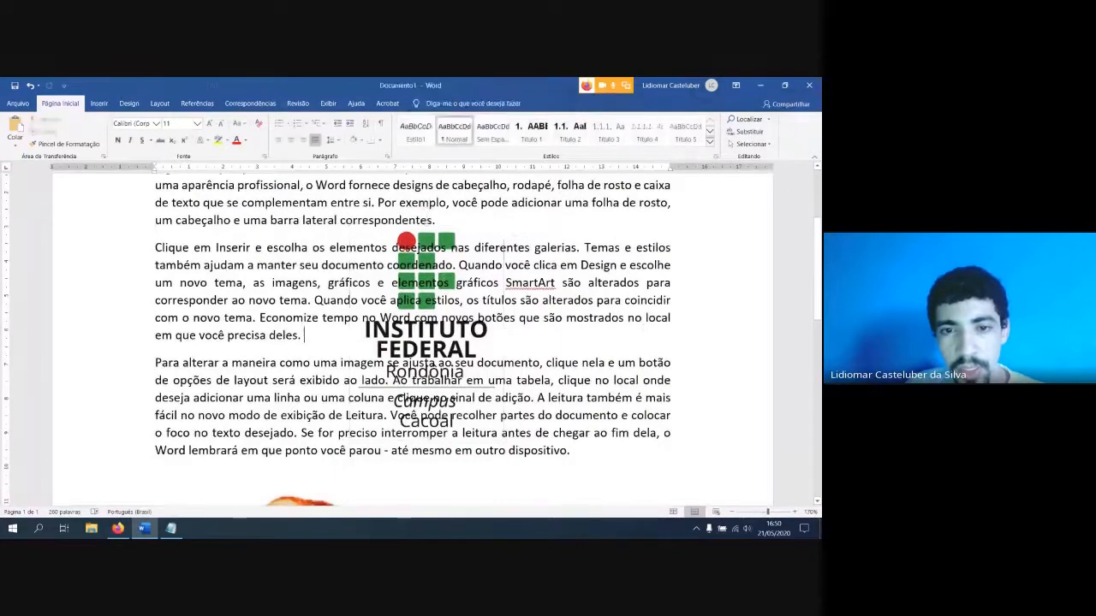
Set the logo's text wrapping to Em Frente ao Texto and shift it slightly to the right
left_click(434, 335)
left_click(517, 231)
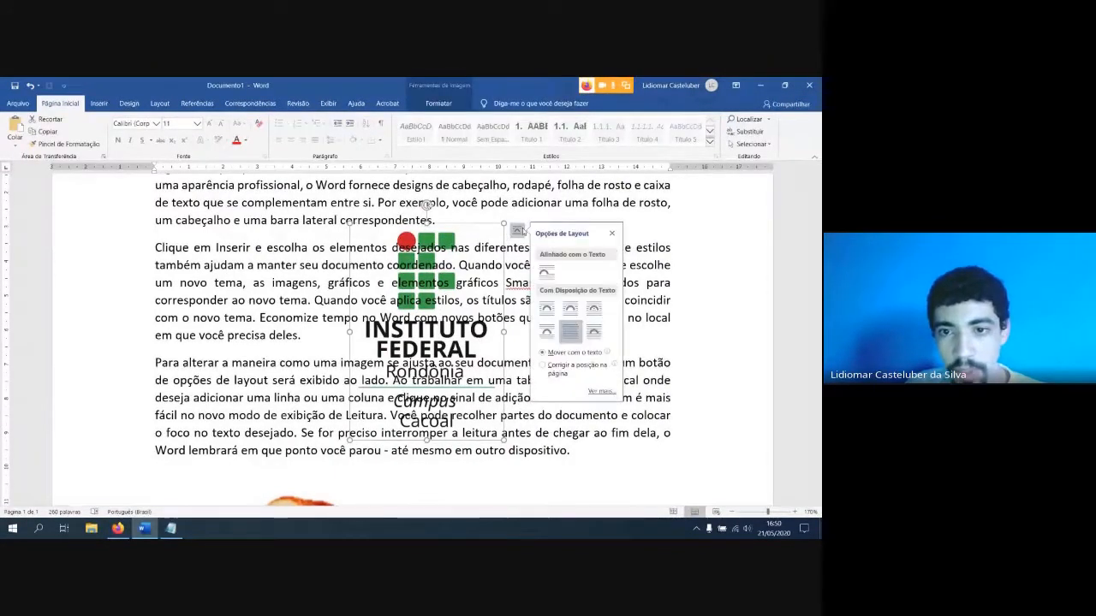
left_click(595, 332)
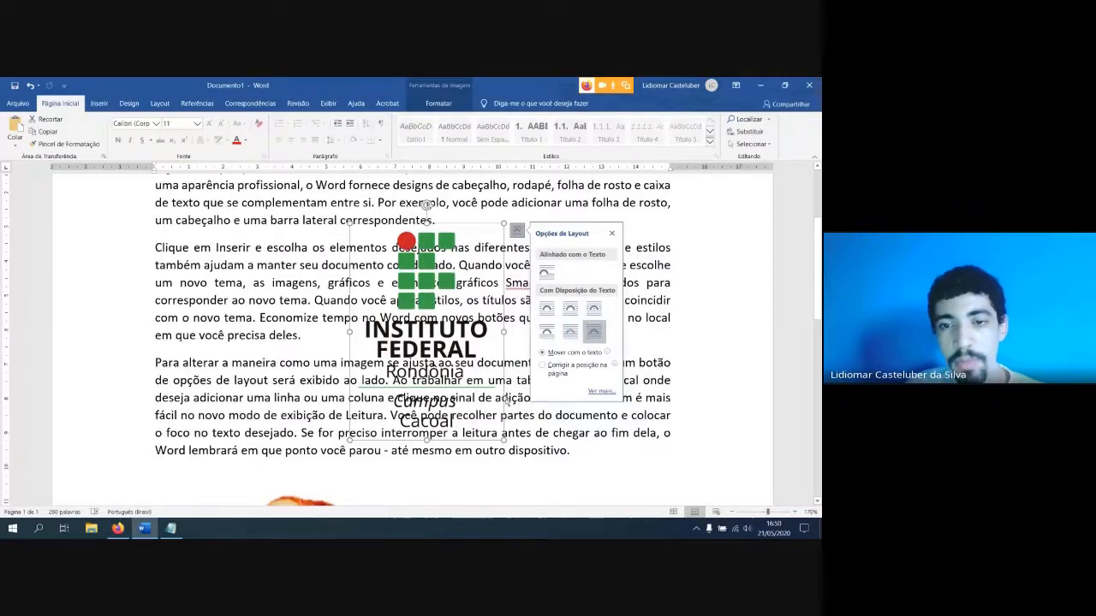
left_click(687, 346)
left_click_drag(426, 349, 489, 344)
scroll(417, 381, "down", 2)
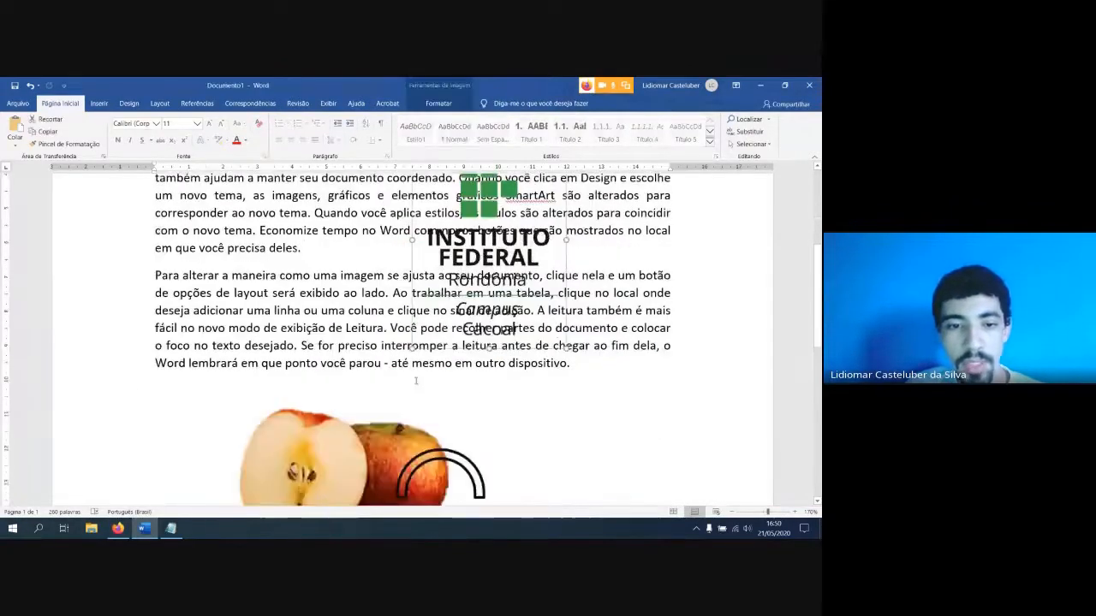
Move the apple picture up over the third paragraph and place it behind the text
left_click(342, 473)
left_click_drag(343, 474, 293, 307)
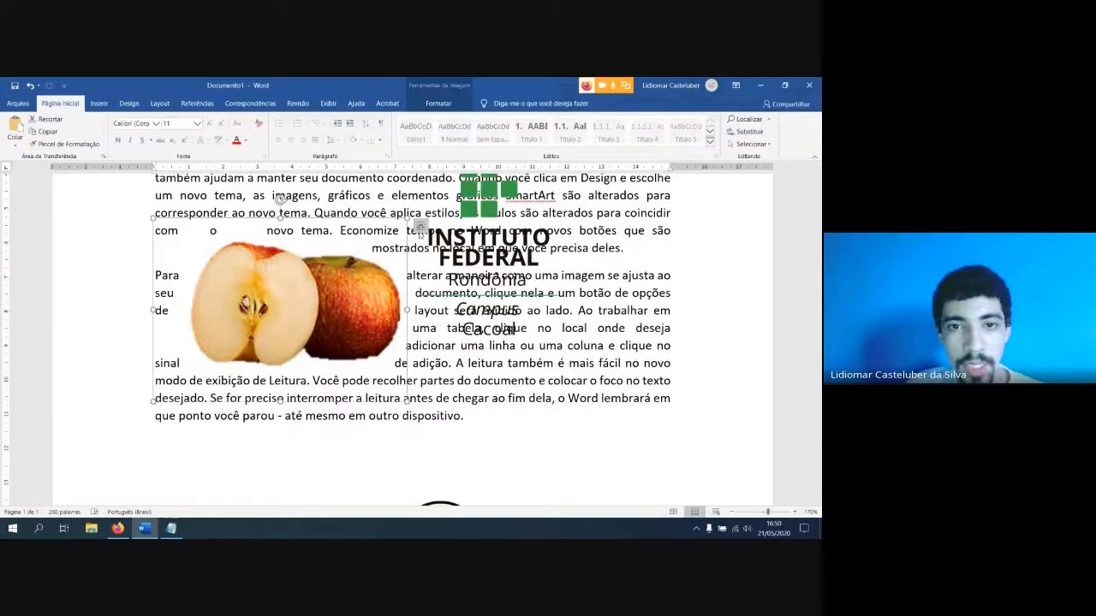
left_click(421, 227)
left_click(472, 335)
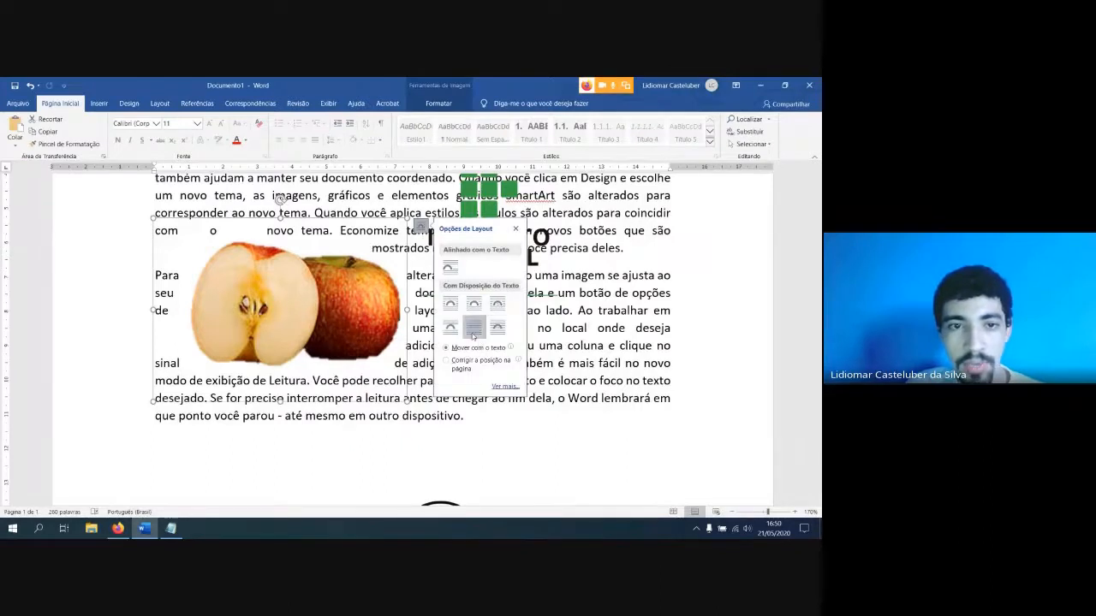
left_click_drag(310, 278, 342, 258)
left_click(342, 258)
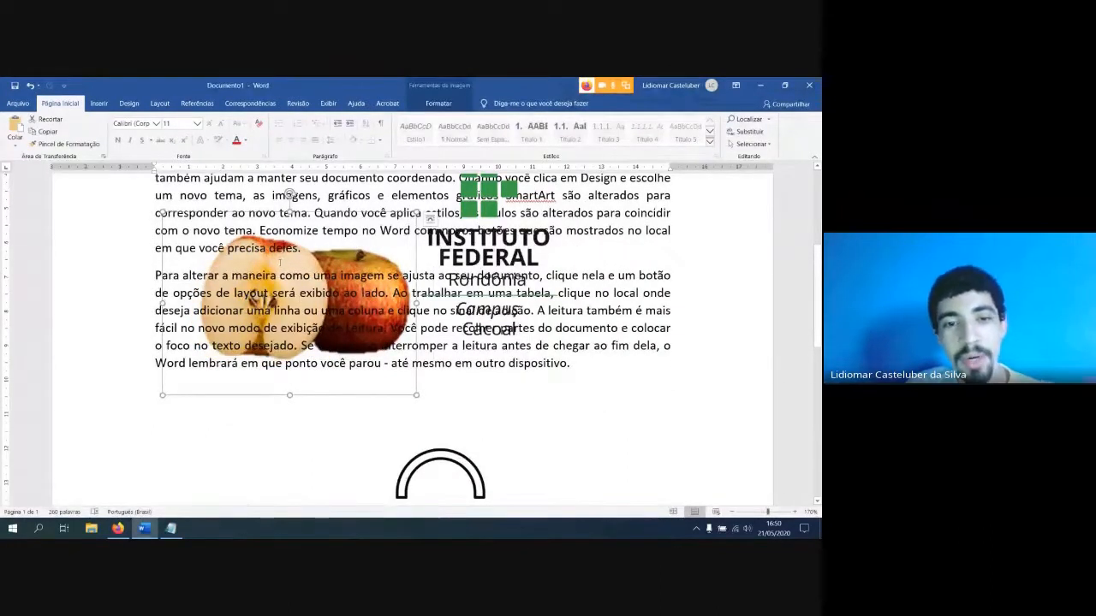
Set the apple picture's text wrapping to Em Frente ao Texto and reposition it over the paragraphs beside the logo
left_click(430, 220)
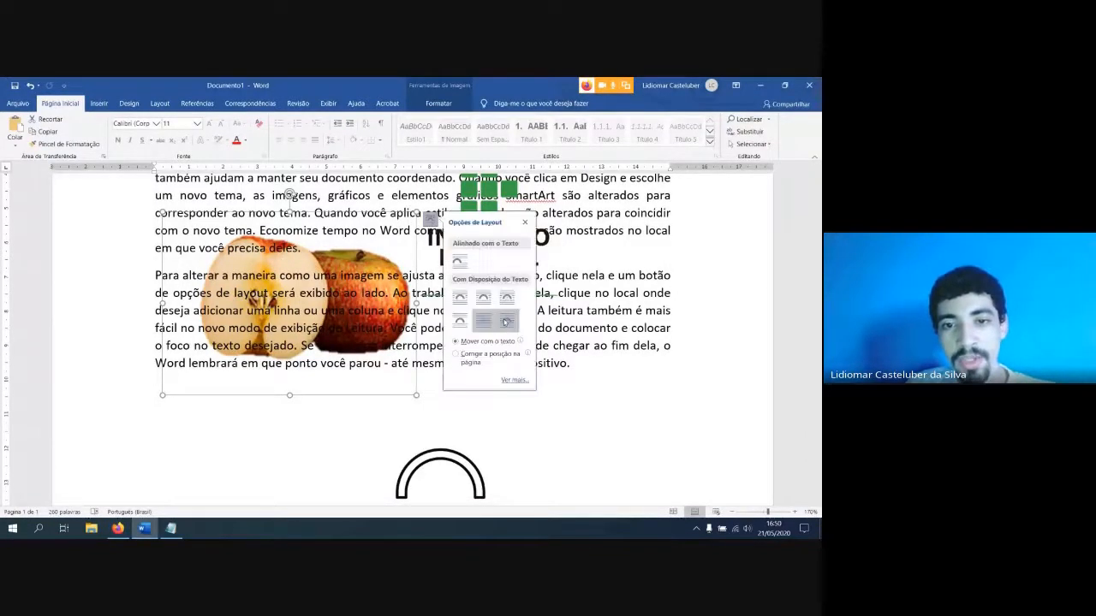
left_click(507, 320)
left_click_drag(327, 306, 345, 312)
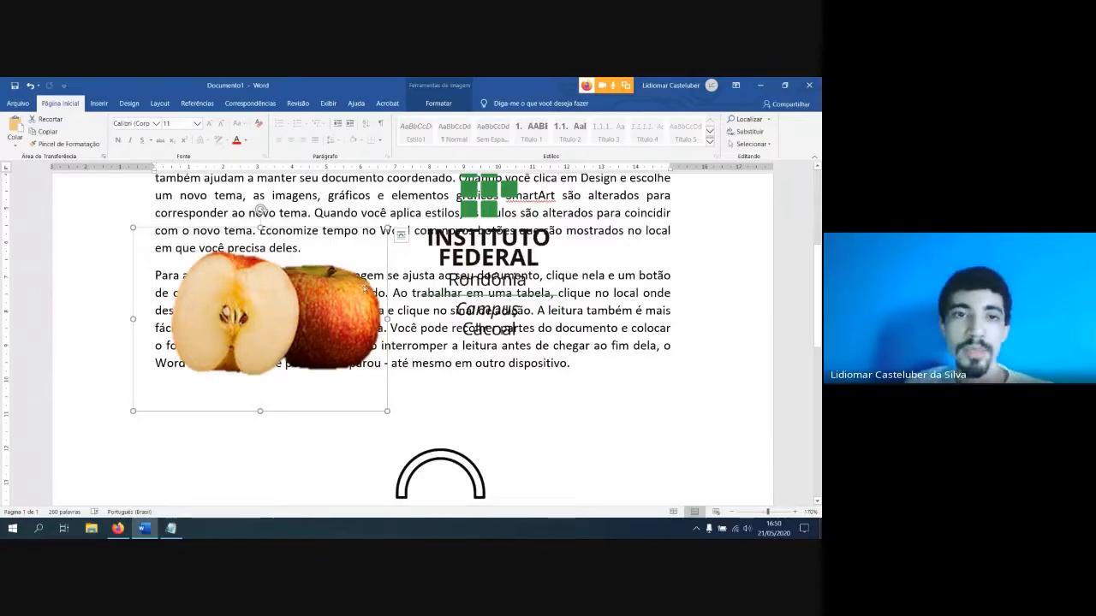
scroll(330, 243, "down", 2, "ctrl")
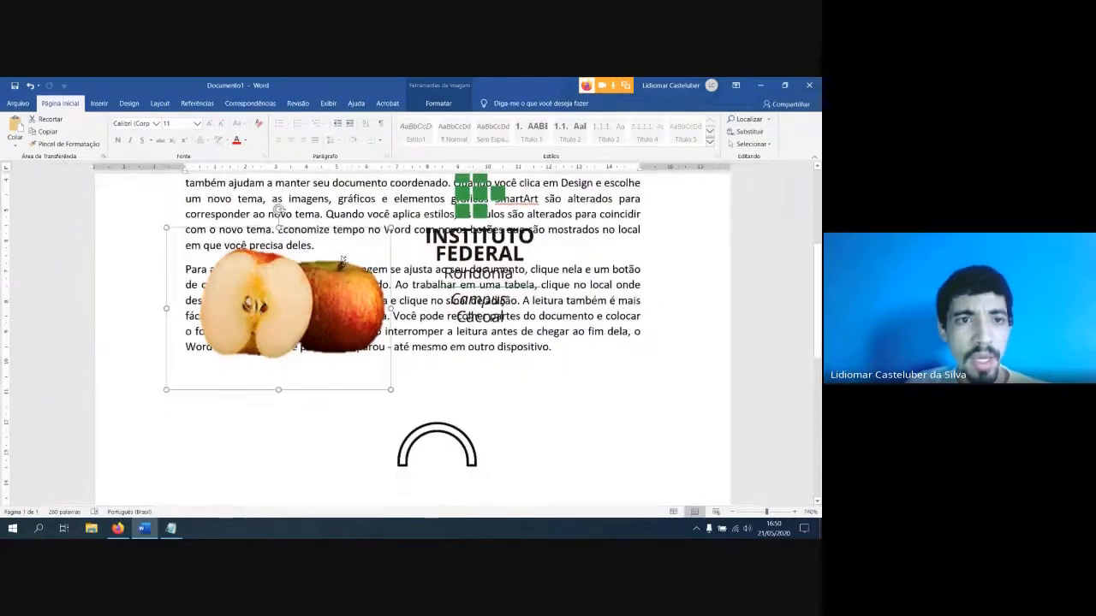
left_click(96, 102)
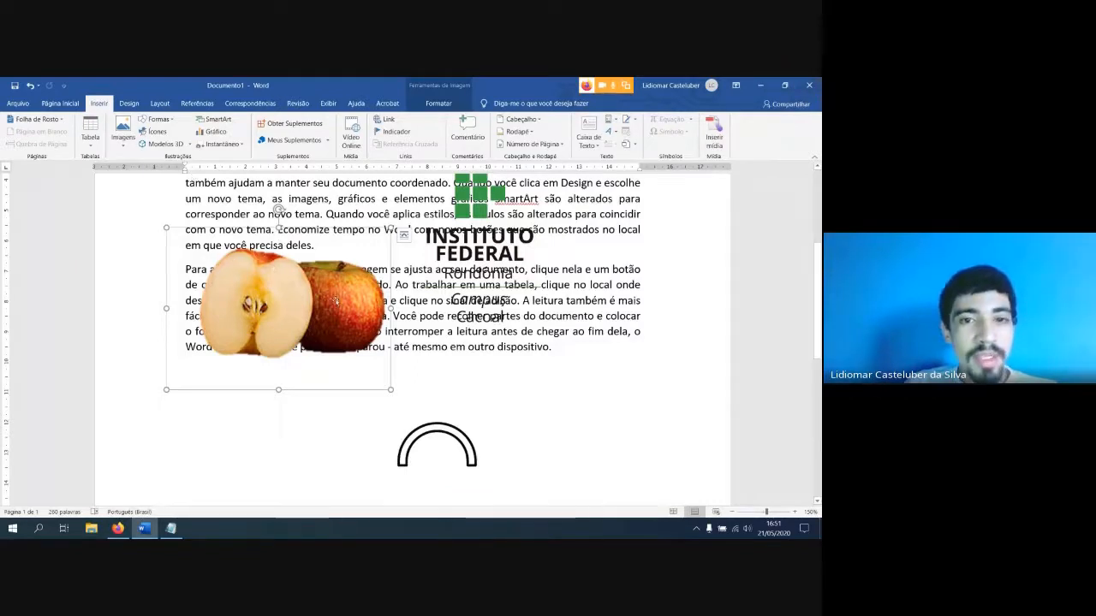
left_click_drag(280, 232, 328, 283)
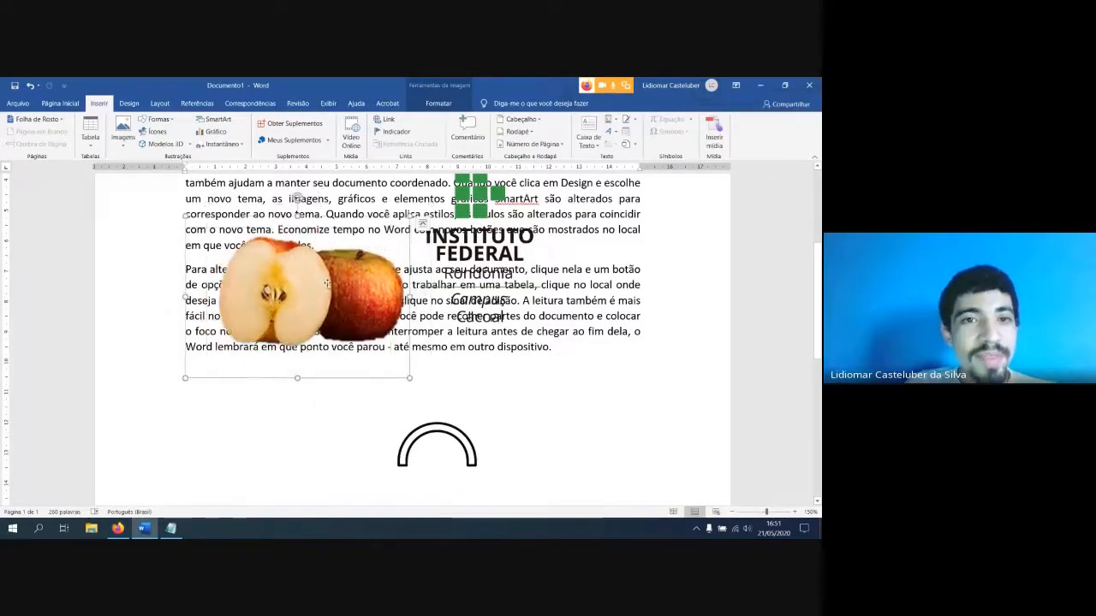
left_click(129, 104)
left_click(159, 104)
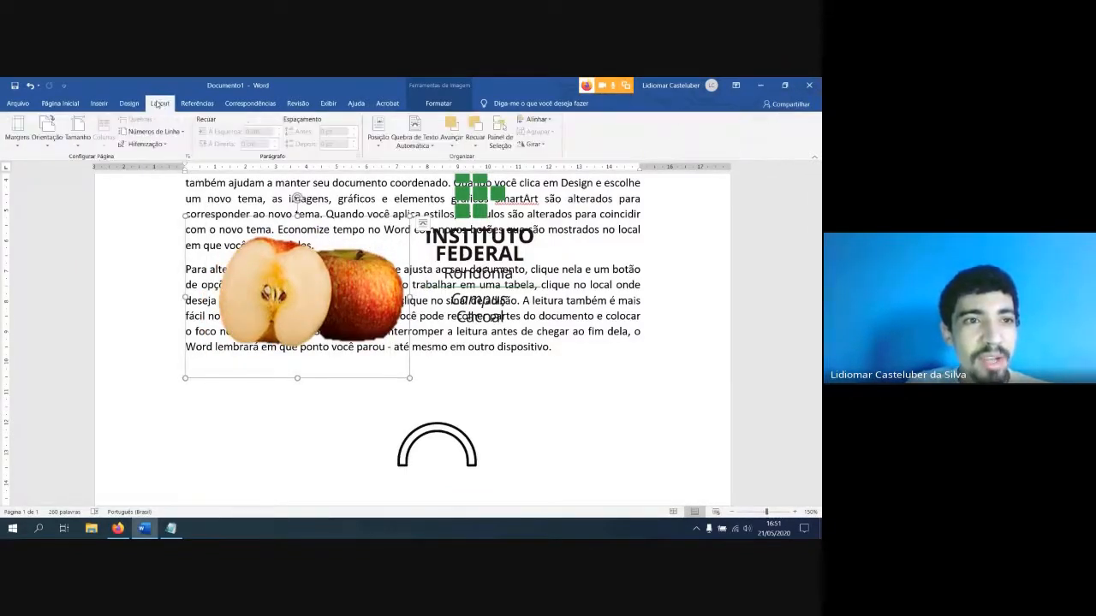
left_click(100, 104)
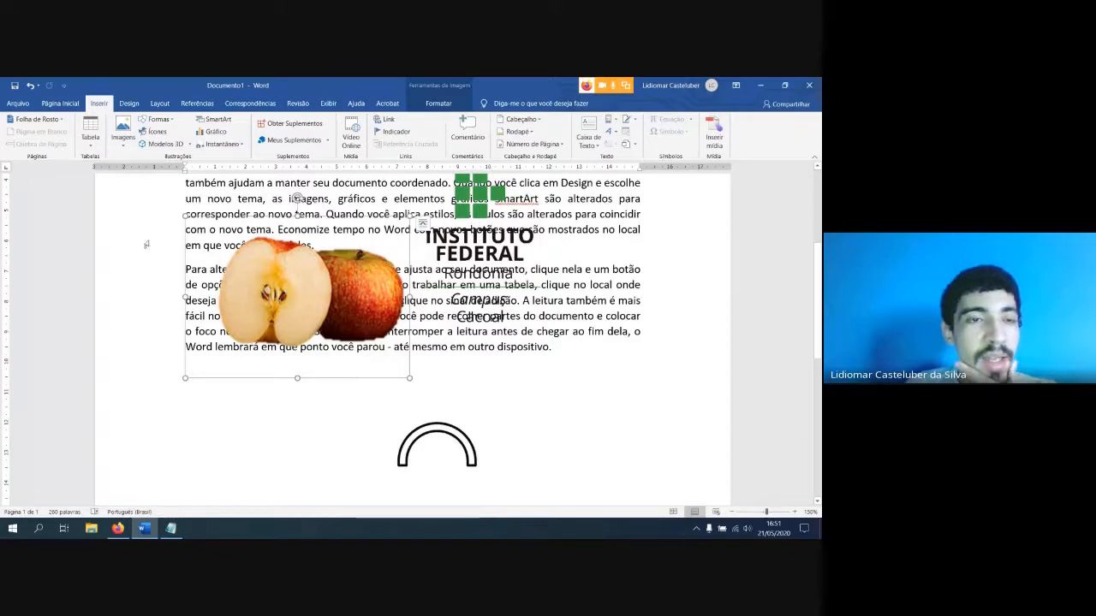
left_click(123, 137)
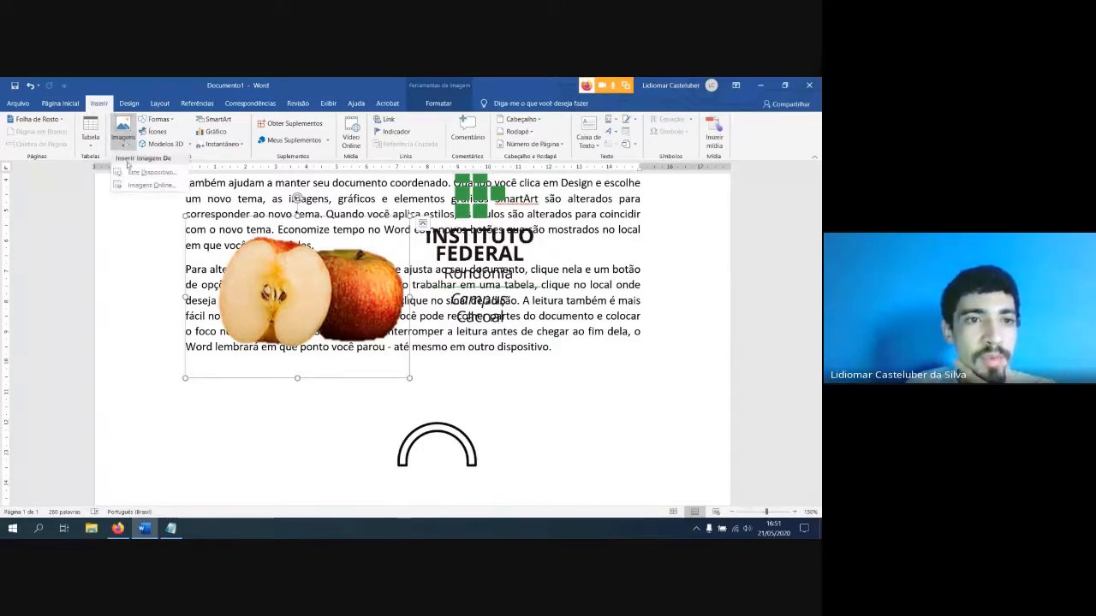
left_click(301, 288)
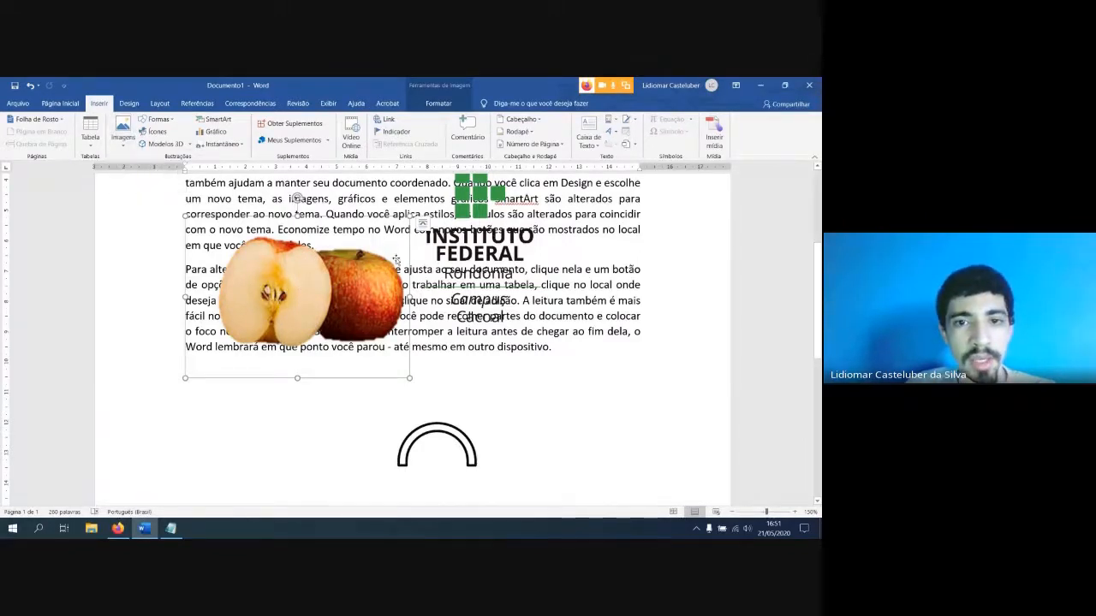
Check the apple picture's layout options and nudge it slightly up and to the right over the paragraphs
left_click(423, 224)
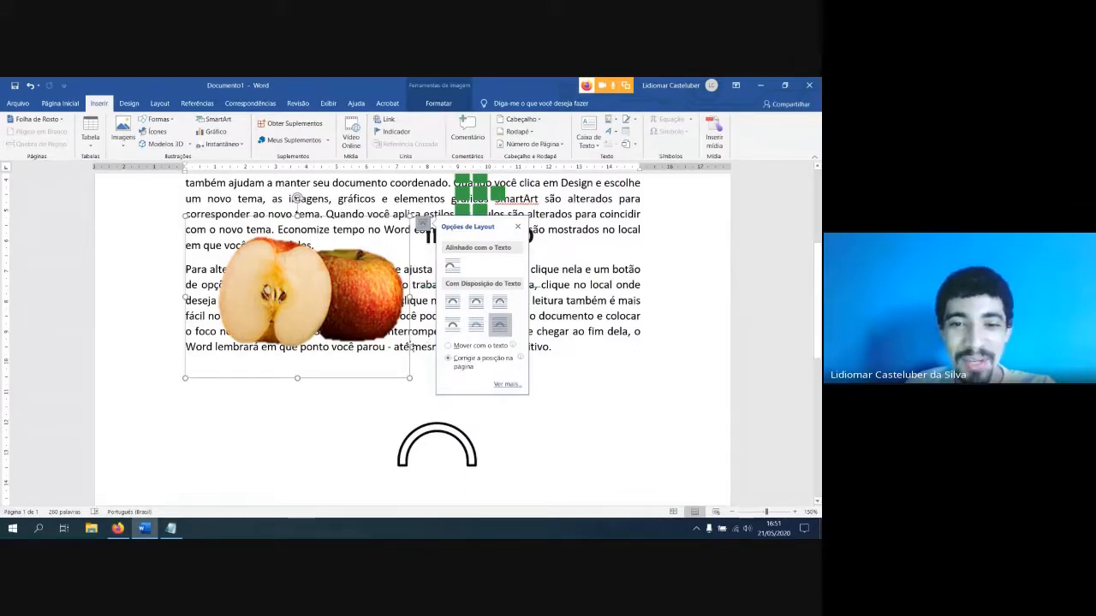
left_click_drag(334, 310, 380, 310)
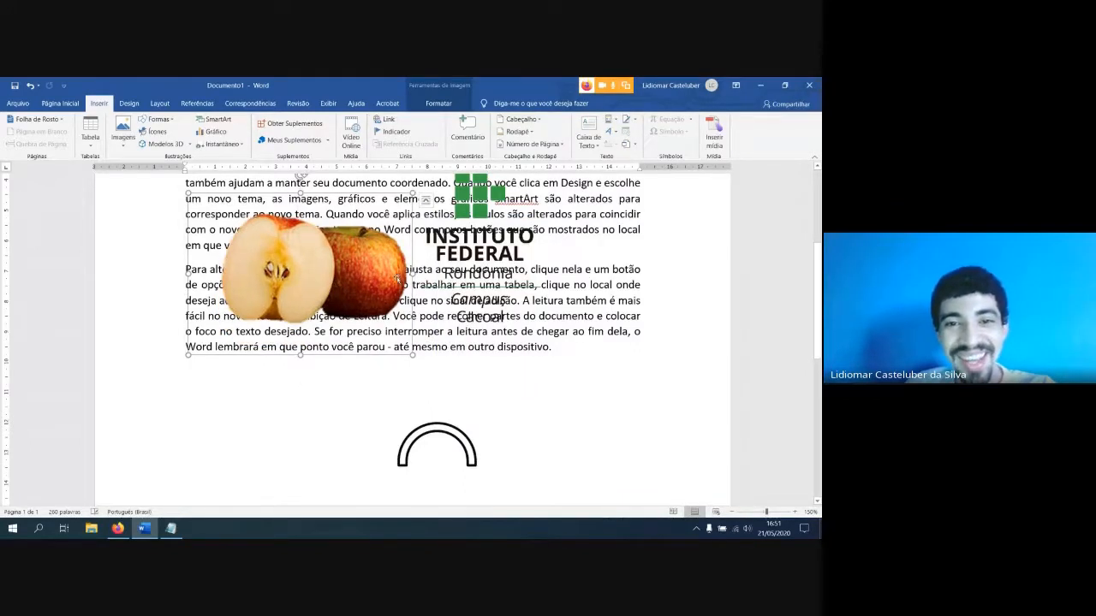
left_click(426, 199)
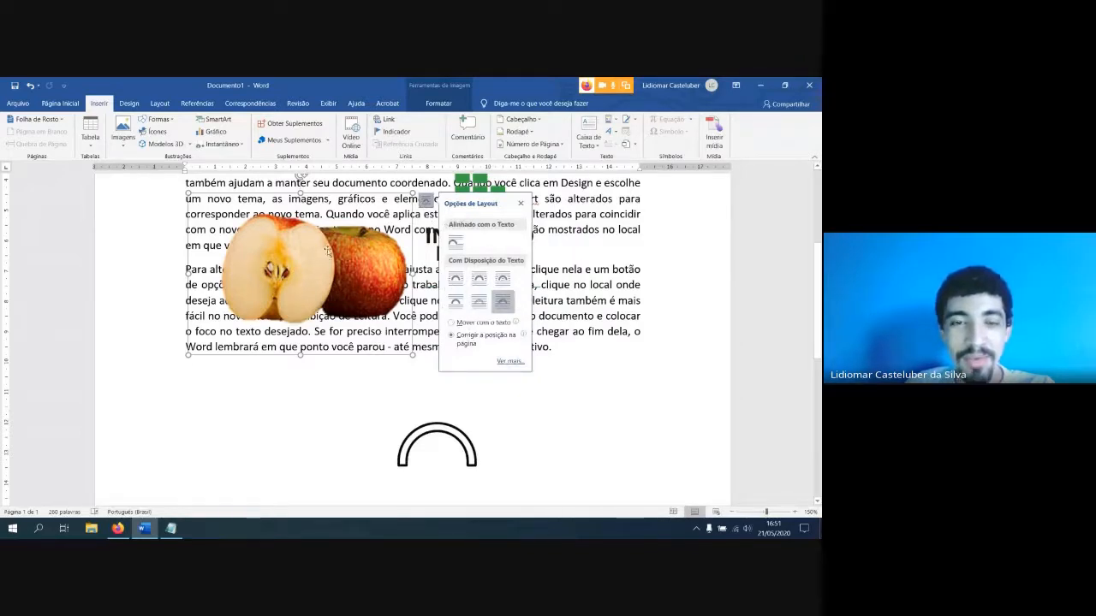
left_click_drag(359, 272, 365, 284)
left_click(440, 103)
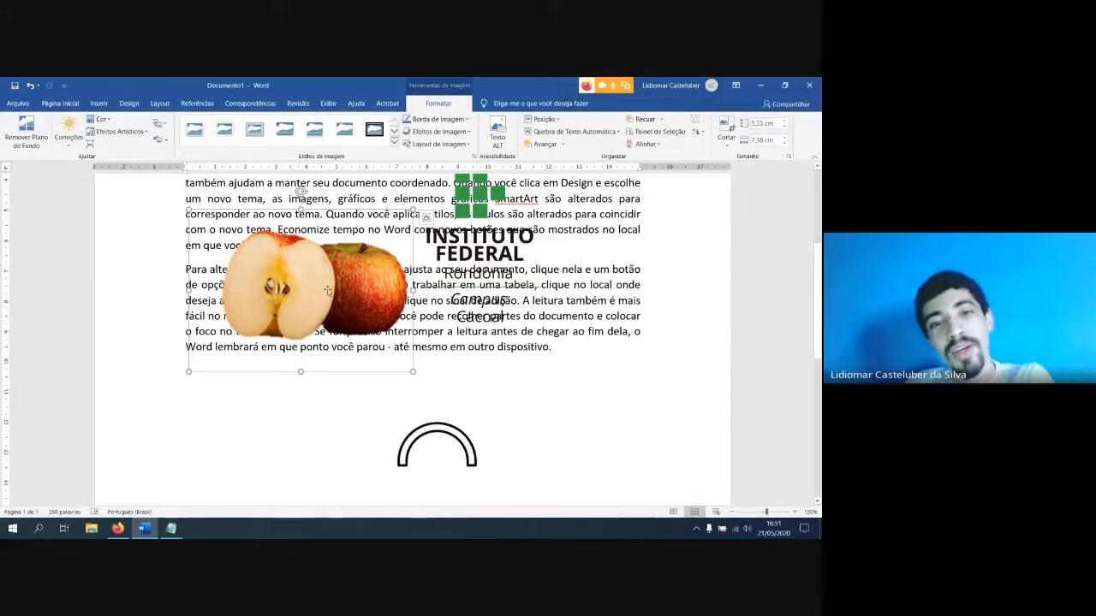
left_click_drag(328, 292, 336, 278)
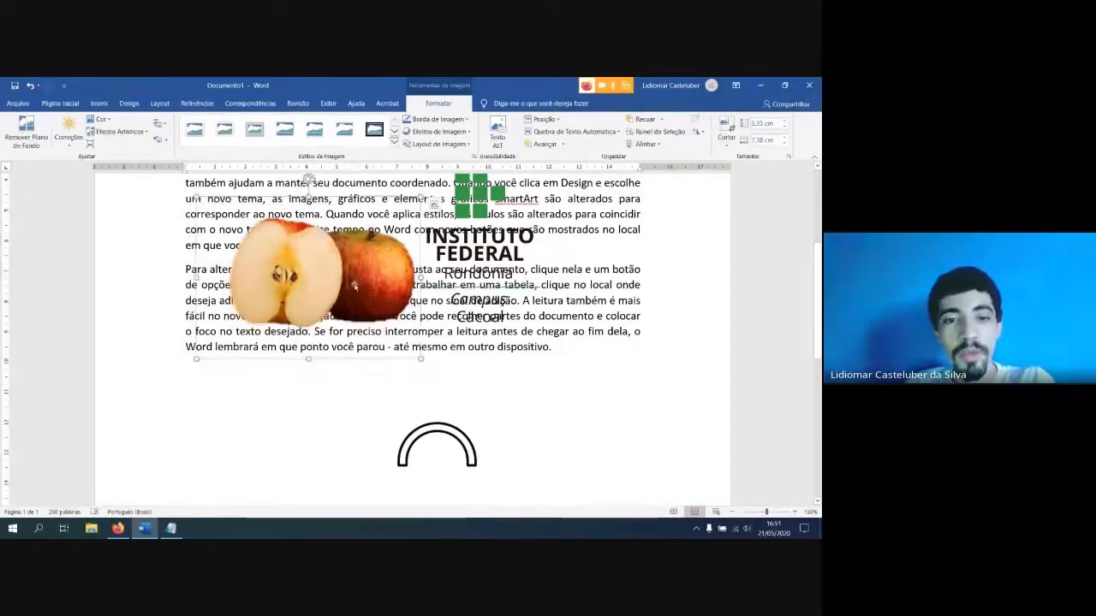
Reset the apple picture's formatting to bring back its black background, and shrink it to about 4.77 × 6.6 cm
scroll(354, 286, "up", 3)
scroll(354, 286, "down", 1)
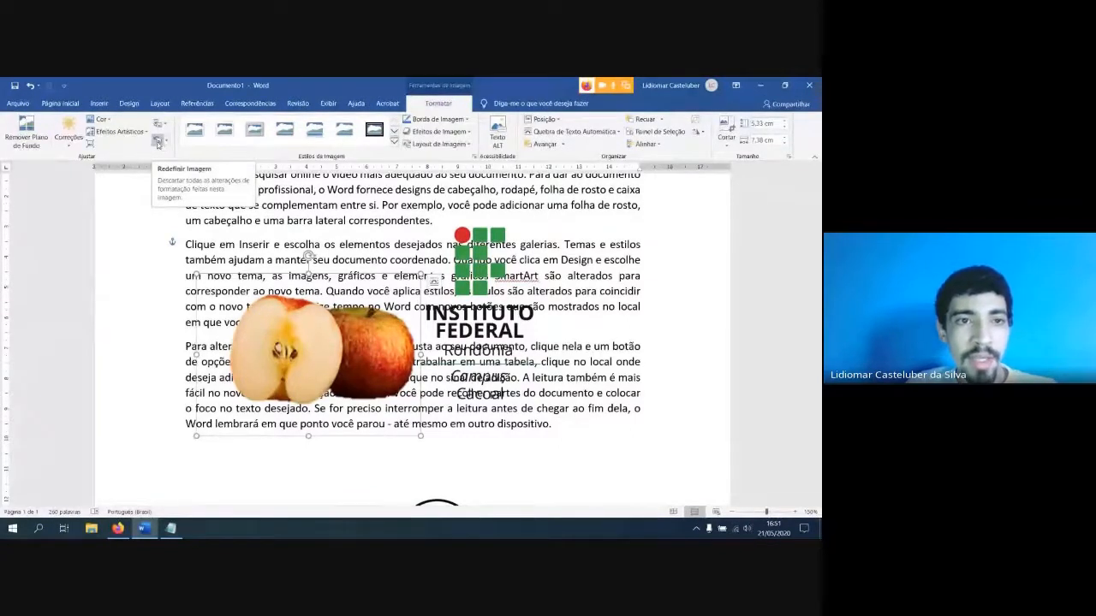
left_click(157, 144)
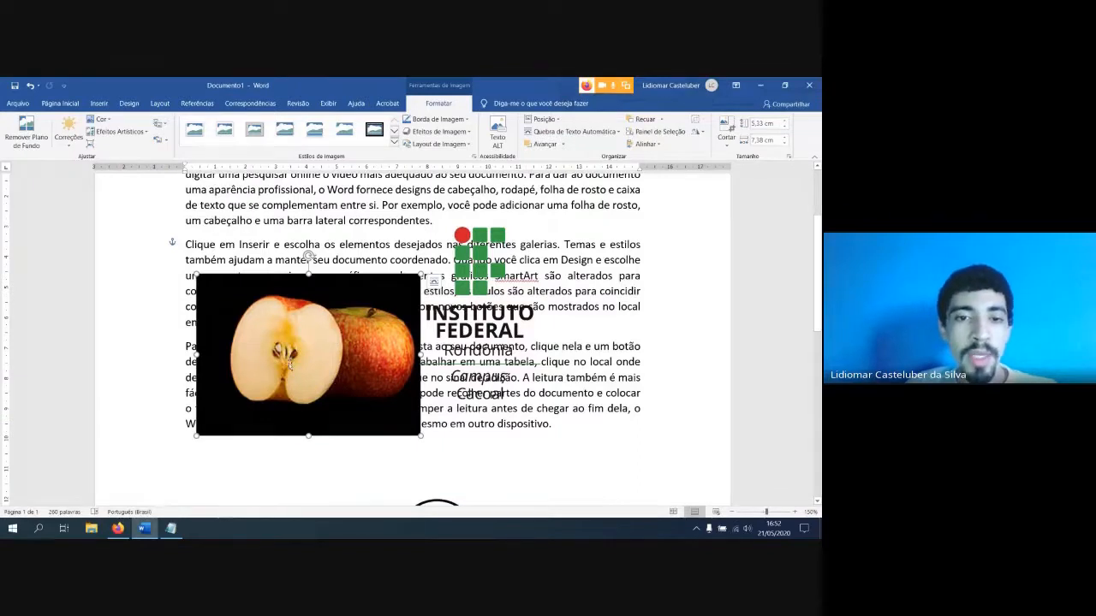
mouse_move(408, 281)
left_mouse_down()
mouse_move(368, 319)
mouse_move(397, 291)
left_mouse_up()
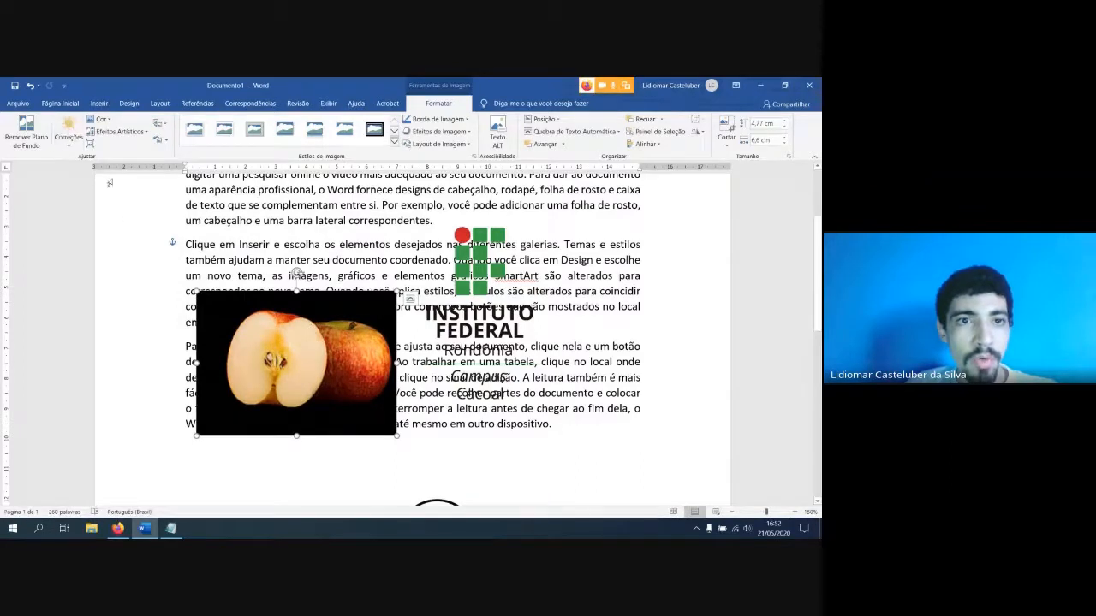
Apply the metallic oval frame style to the apple picture and move it slightly up
left_click(395, 144)
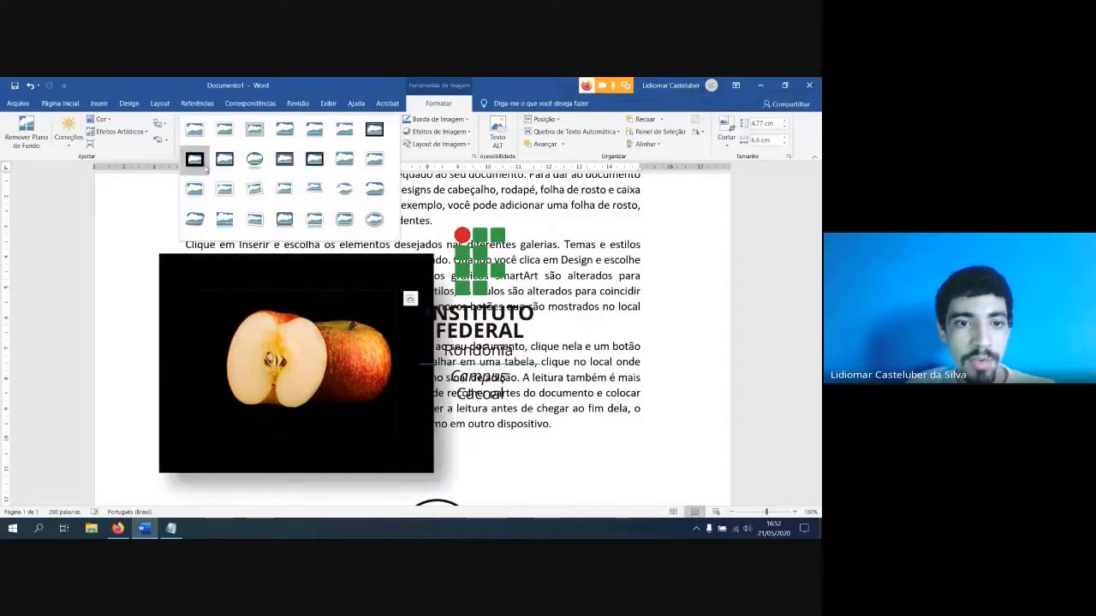
left_click(374, 220)
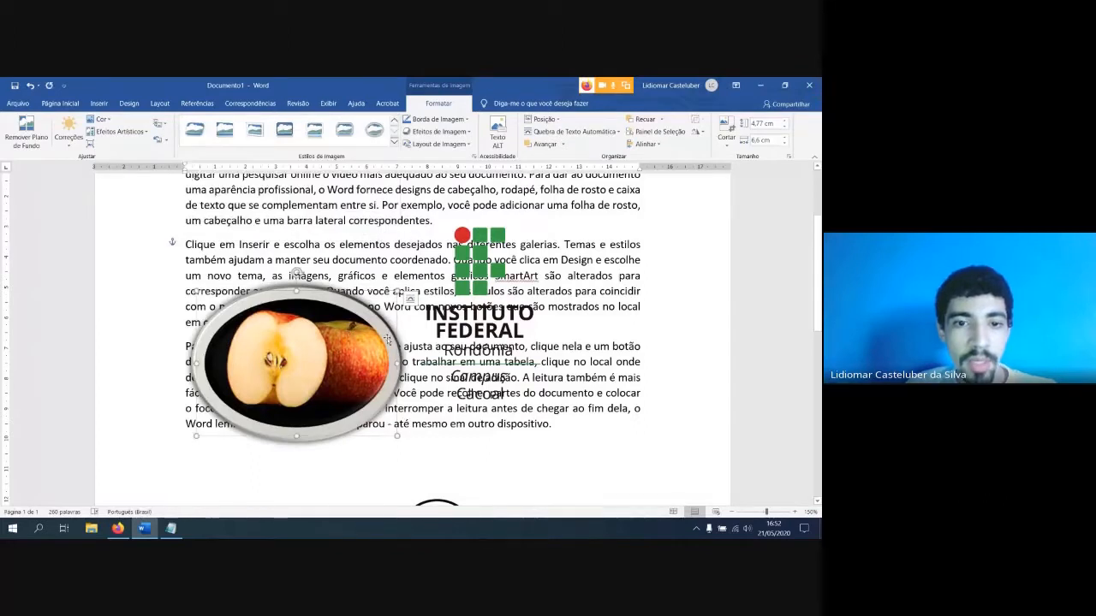
left_click_drag(388, 339, 379, 305)
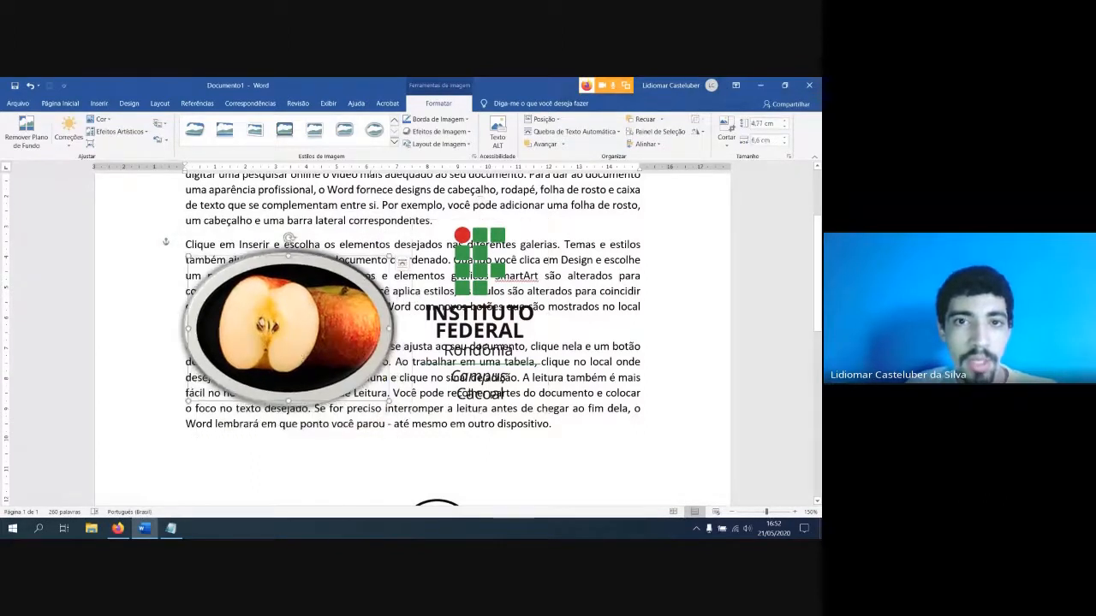
Apply the tilted white-frame picture style to the apple picture and nudge it slightly to the right
left_click(394, 142)
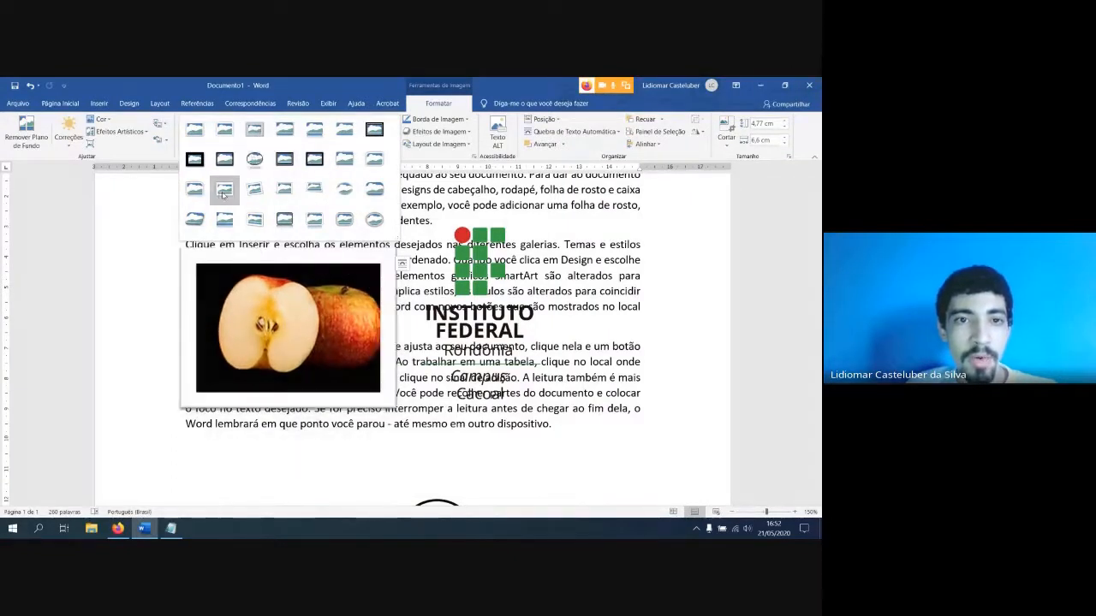
left_click(254, 187)
left_click(421, 445)
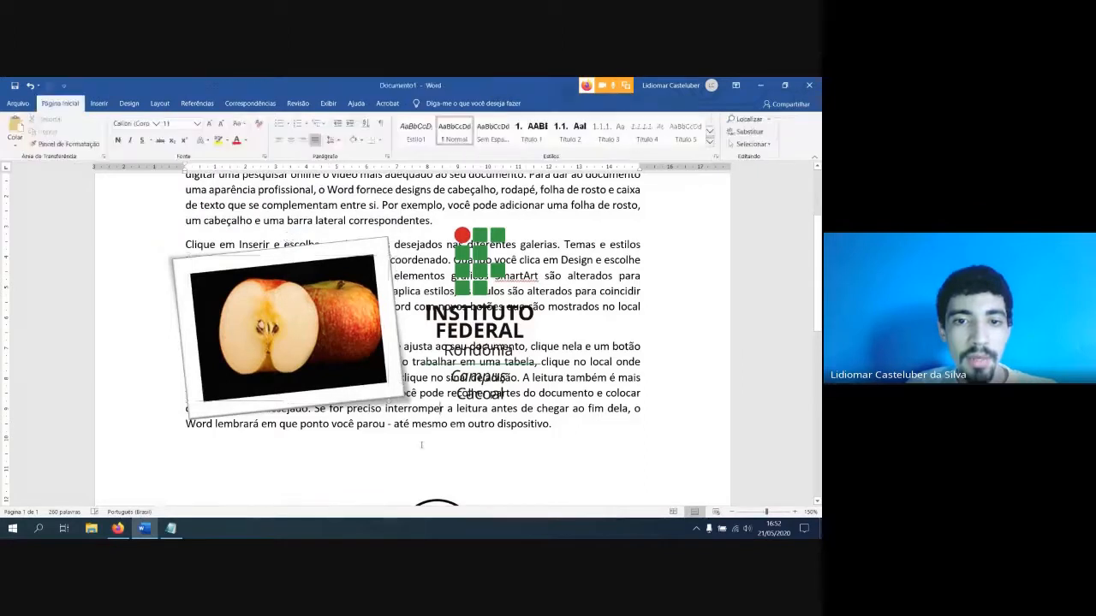
mouse_move(326, 334)
left_mouse_down()
mouse_move(345, 366)
mouse_move(332, 336)
left_mouse_up()
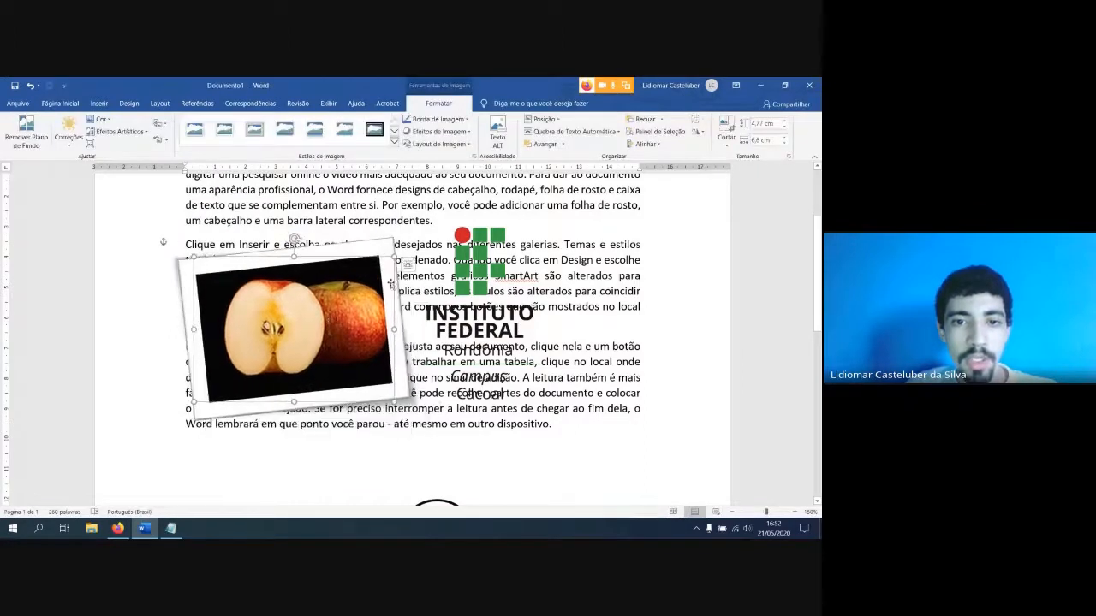
Set the apple picture's text wrapping to square and move it slightly down within the paragraphs
left_click(408, 266)
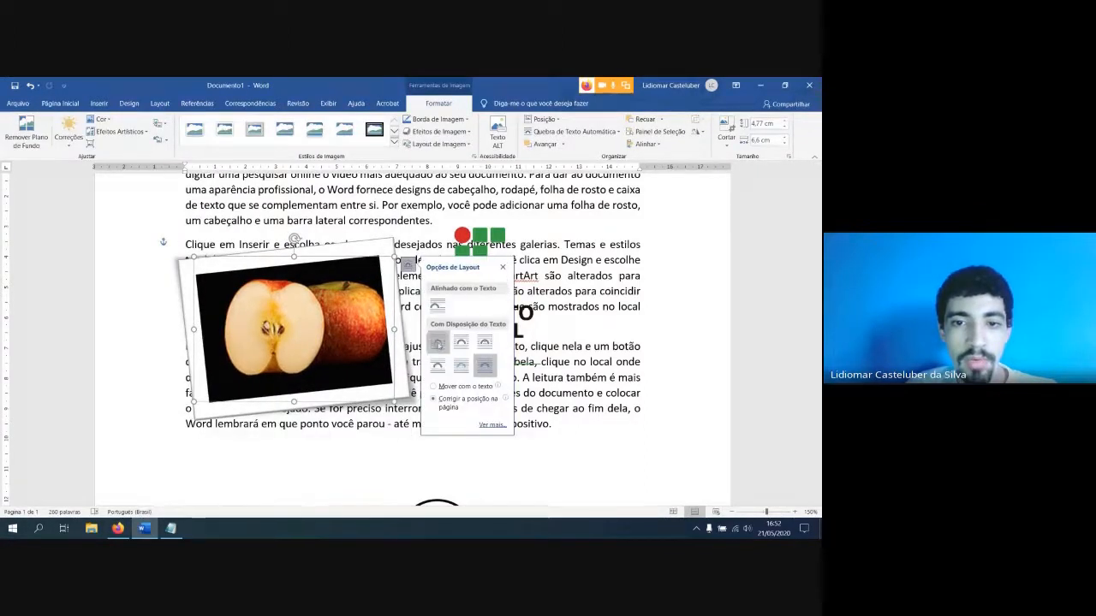
left_click(435, 345)
left_click_drag(347, 319, 355, 352)
Move the Instituto Federal logo below the text, next to the arch shape
left_click(501, 330)
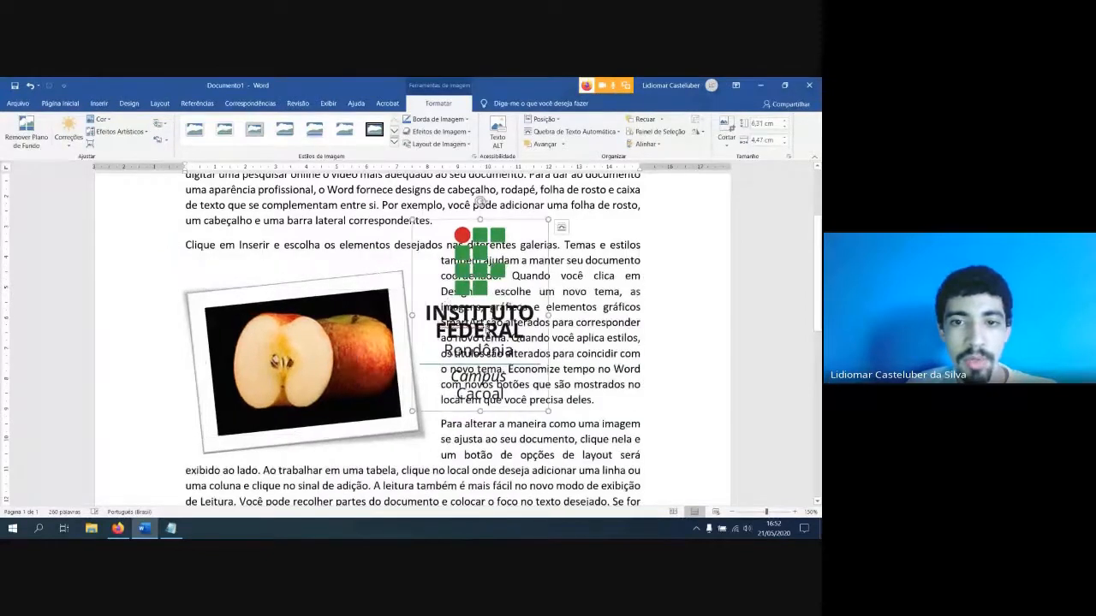
scroll(501, 332, "down", 4)
left_click_drag(466, 286, 516, 511)
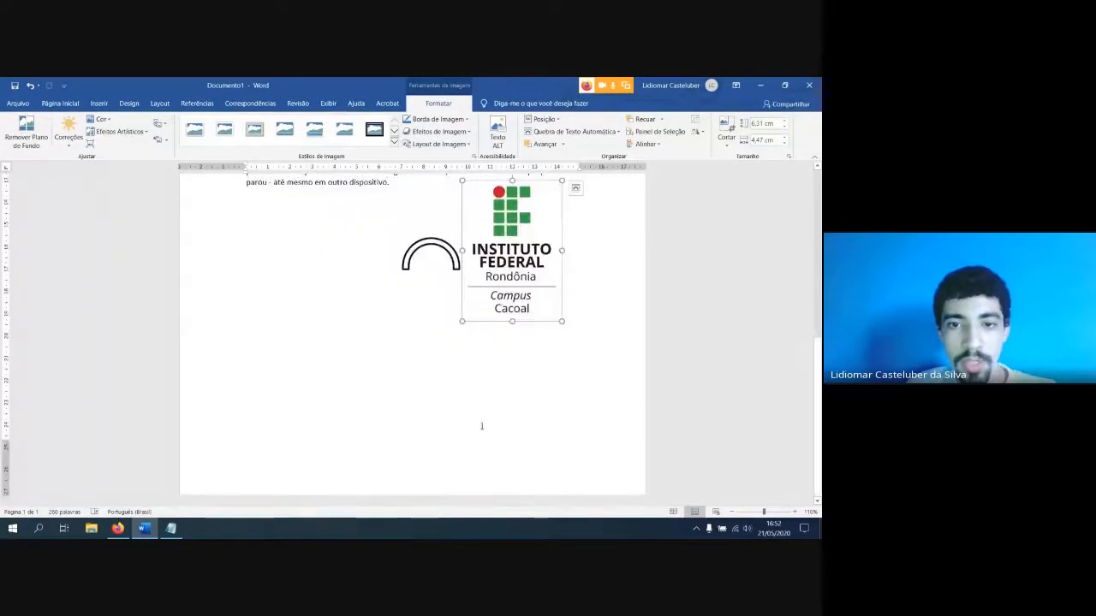
scroll(472, 368, "up", 9)
Shrink the apple picture to about 3.73 × 5.16 cm and place it beside the second paragraph
left_click(404, 366)
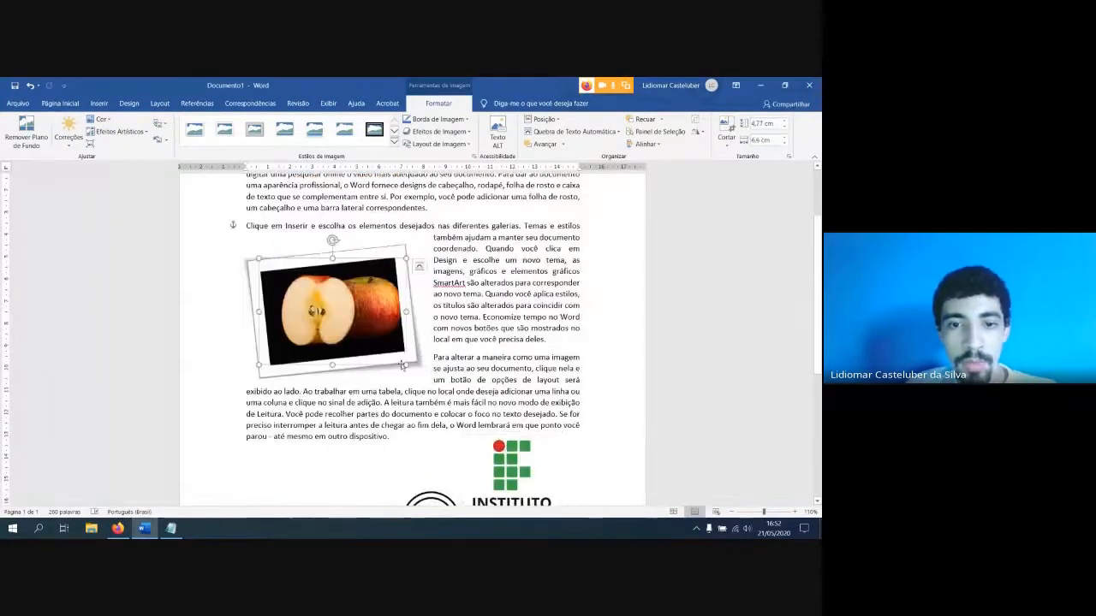
left_click_drag(418, 370, 320, 326)
scroll(358, 339, "up", 3)
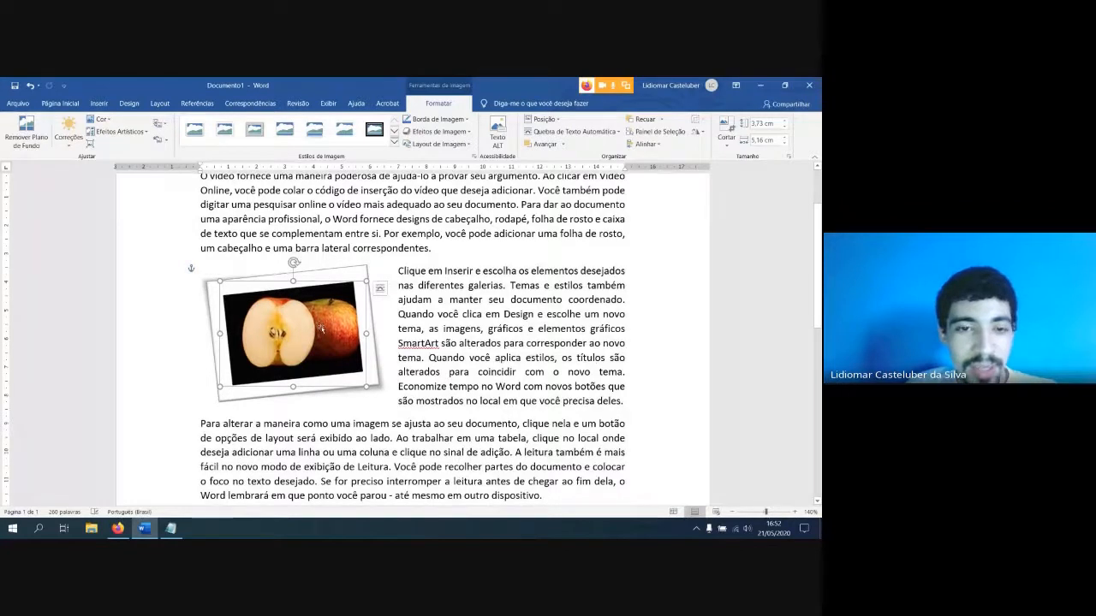
left_click(440, 358)
left_click(346, 359)
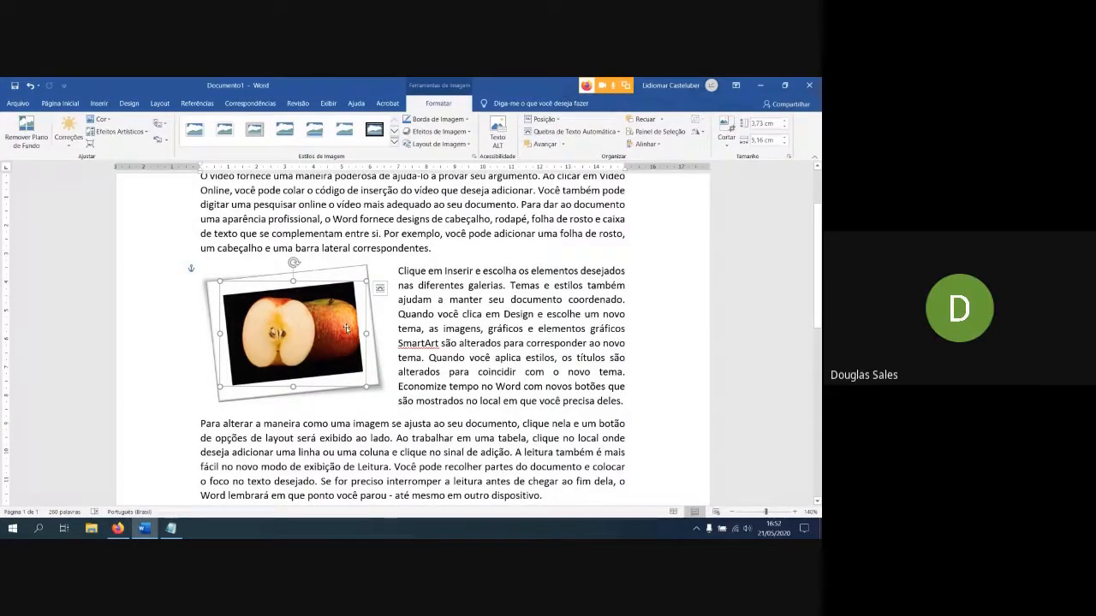
scroll(347, 319, "up", 1)
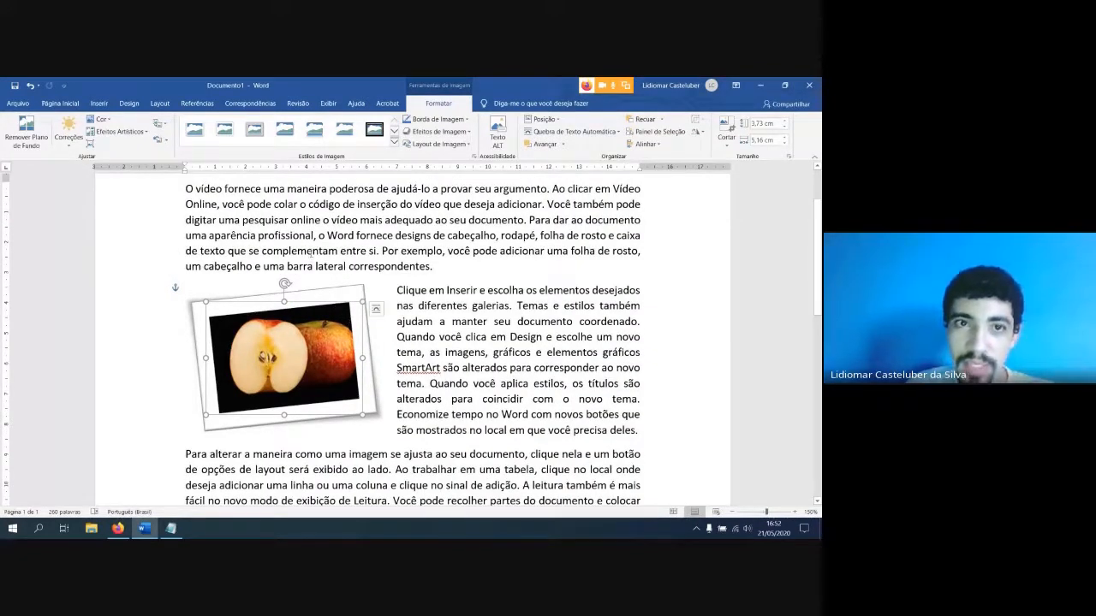
Try the bevelled rounded rectangle and soft-edge oval styles on the apple picture, and reset its formatting
left_click(394, 143)
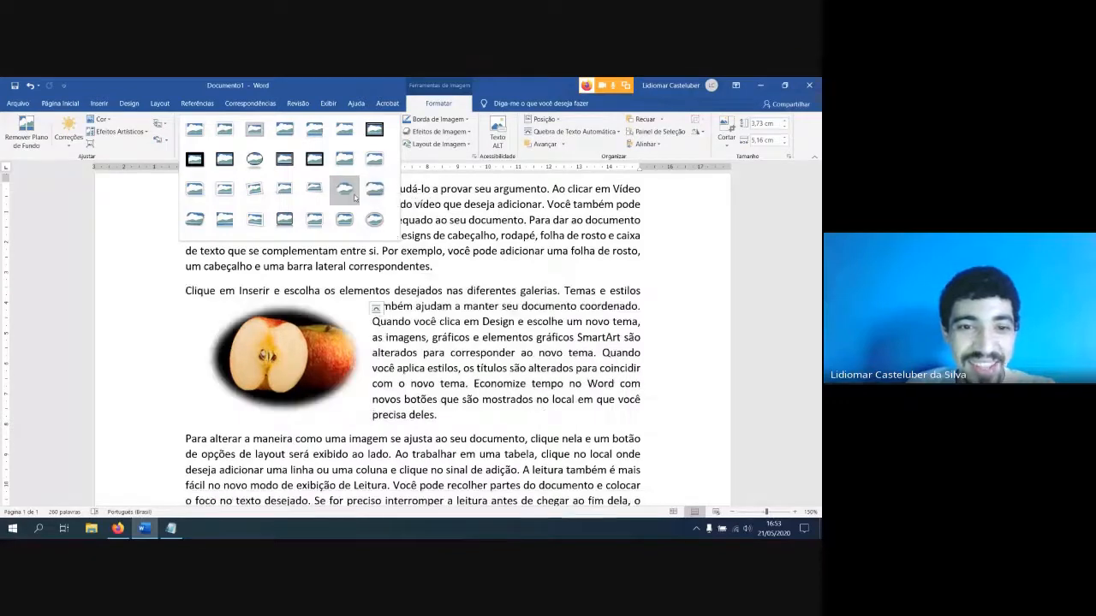
left_click(374, 195)
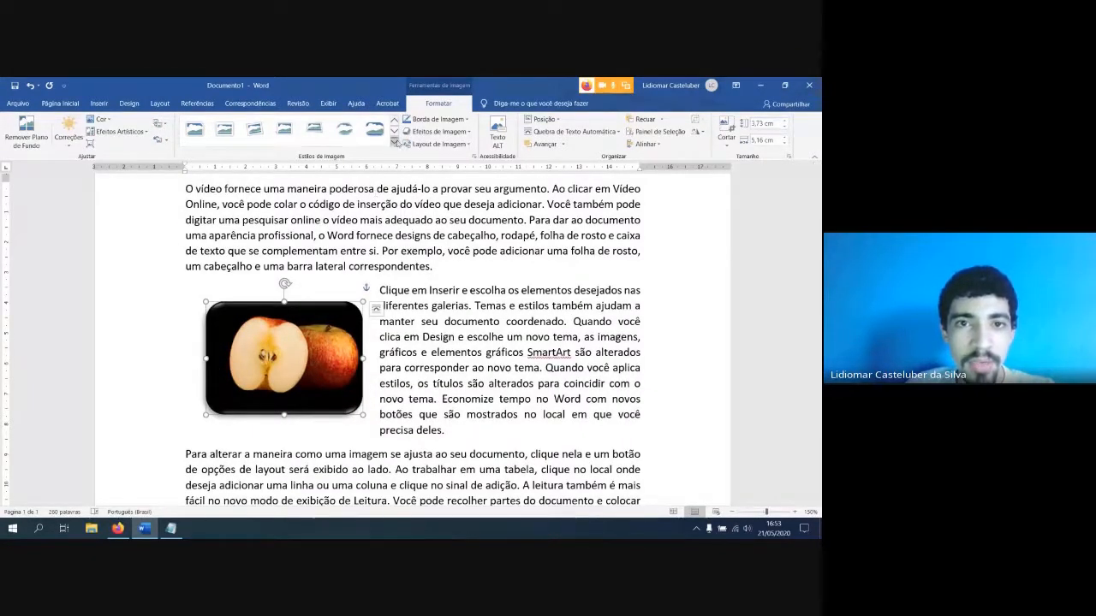
left_click(344, 128)
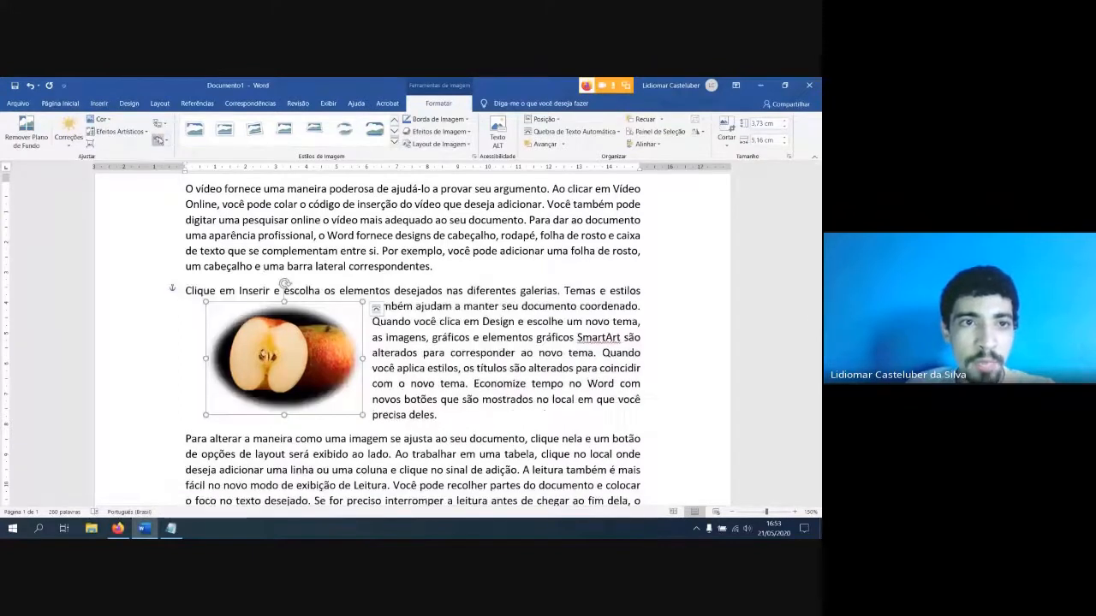
left_click(158, 140)
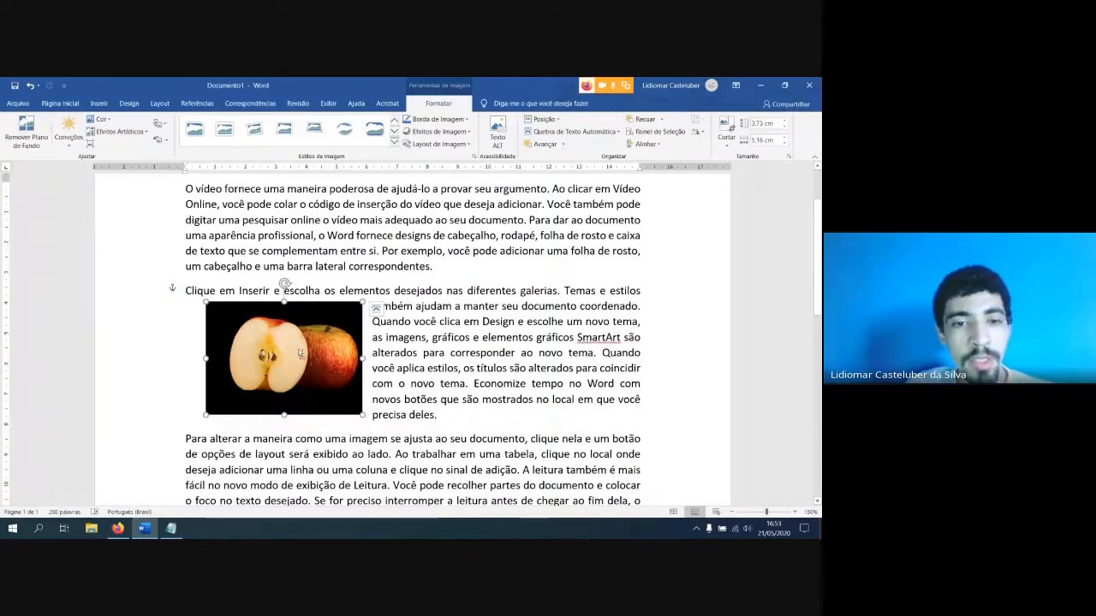
Start Definir Cor Transparente for the apple picture
scroll(300, 353, "up", 3, "ctrl")
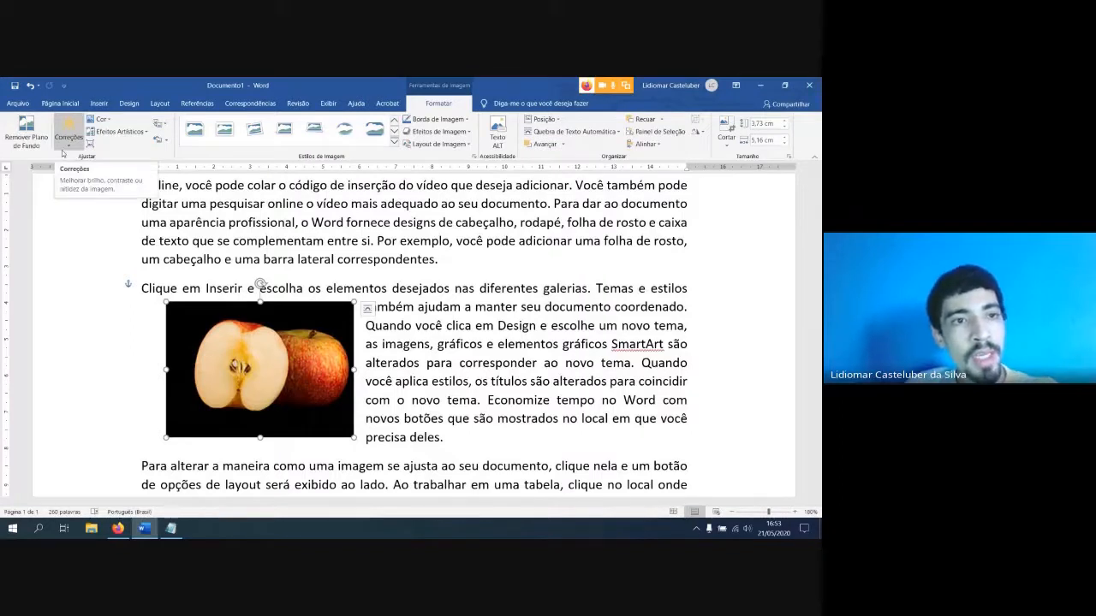
left_click(102, 121)
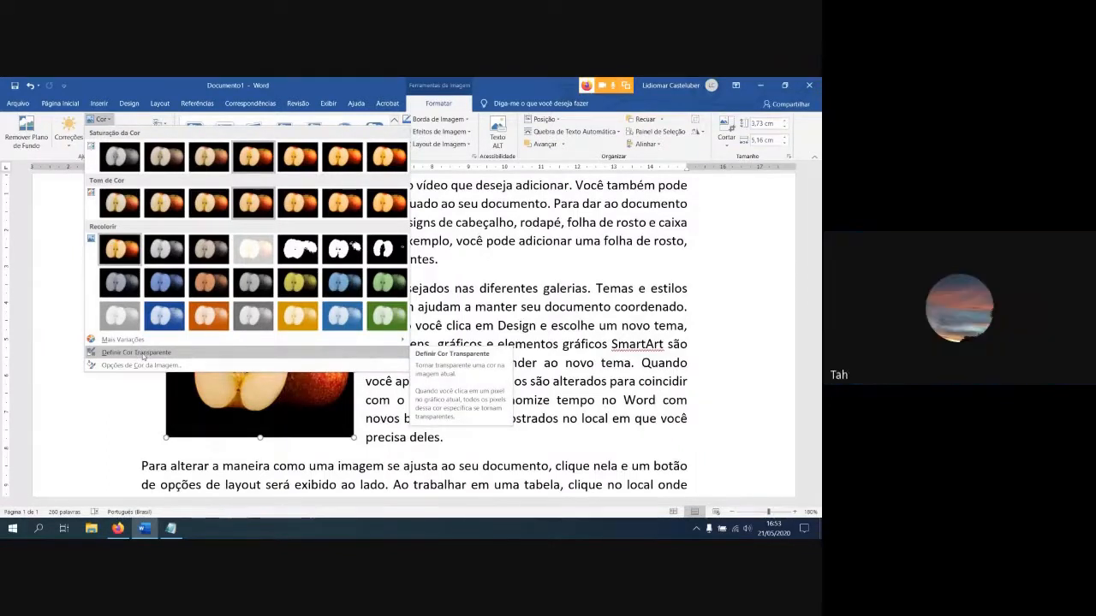
left_click(137, 353)
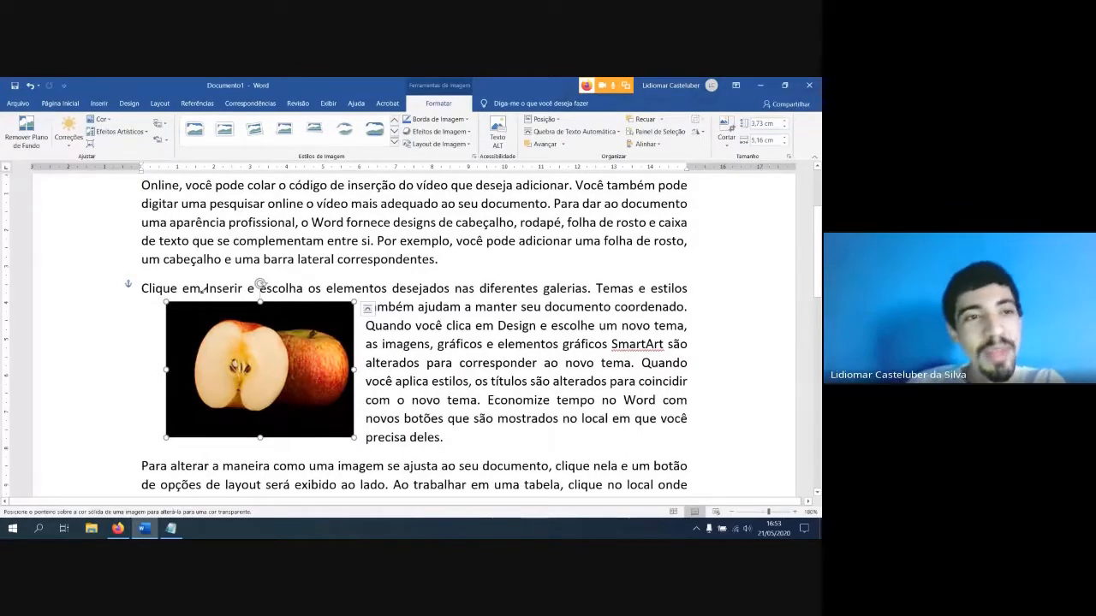
left_click(98, 103)
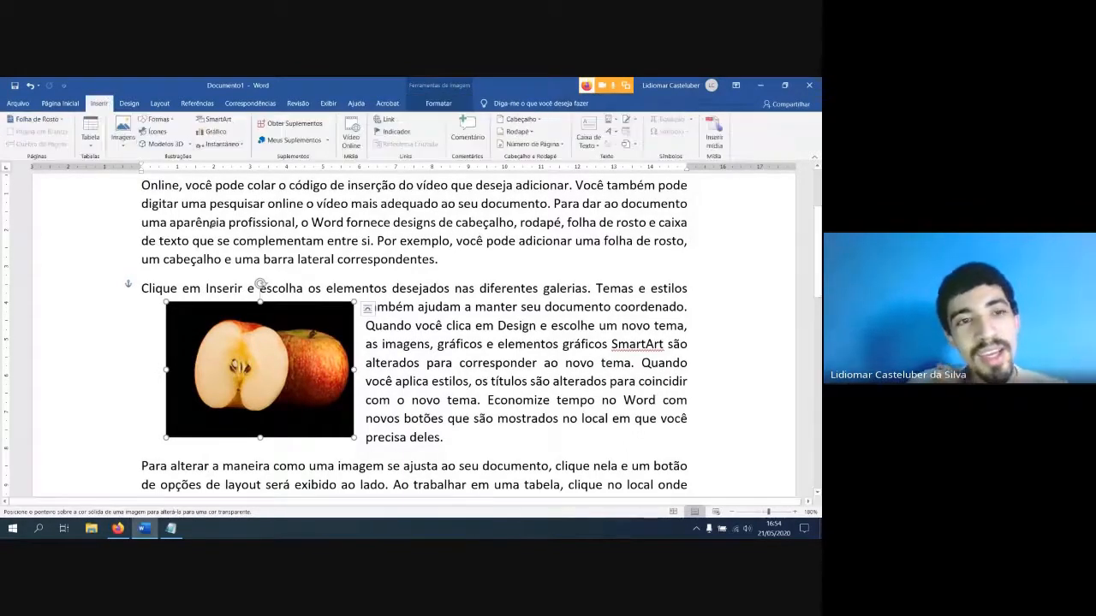
left_click(158, 119)
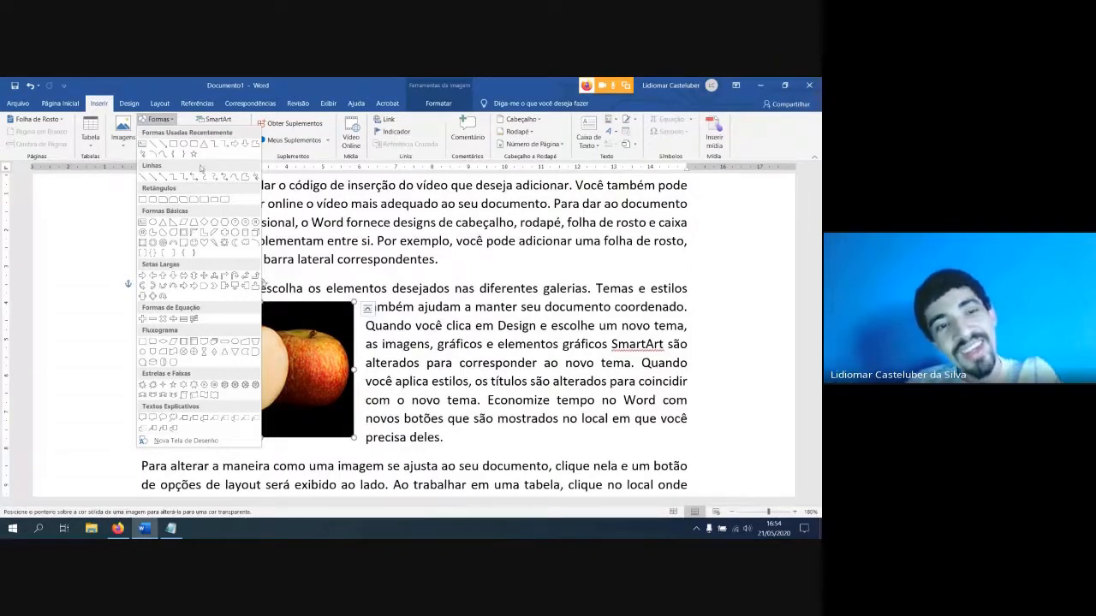
left_click(168, 121)
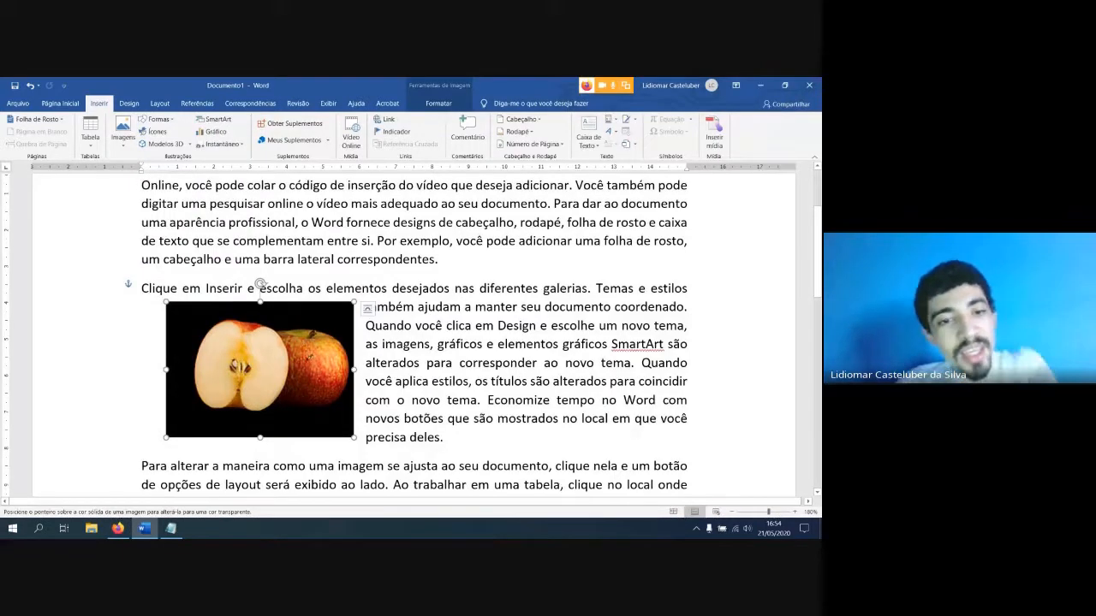
left_click(119, 529)
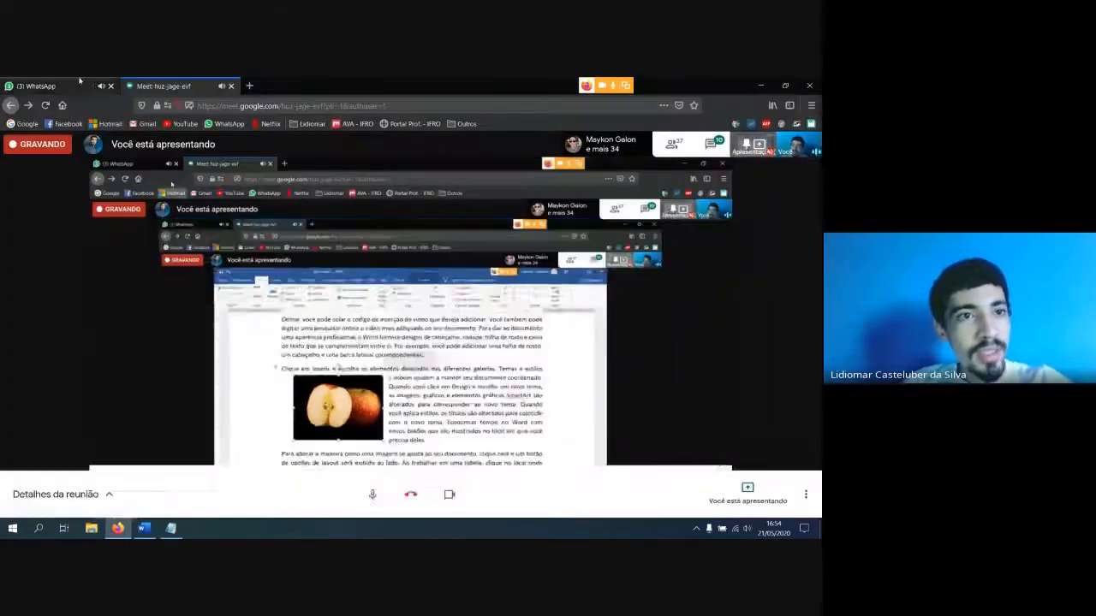
left_click(761, 85)
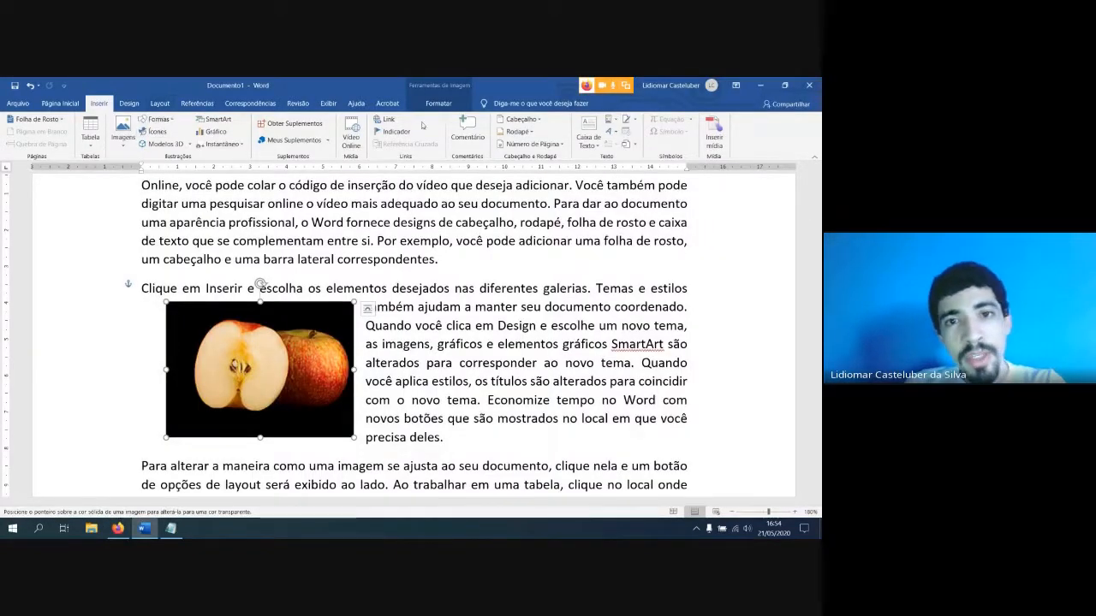
Make the apple picture's black background transparent with Definir Cor Transparente
left_click(438, 102)
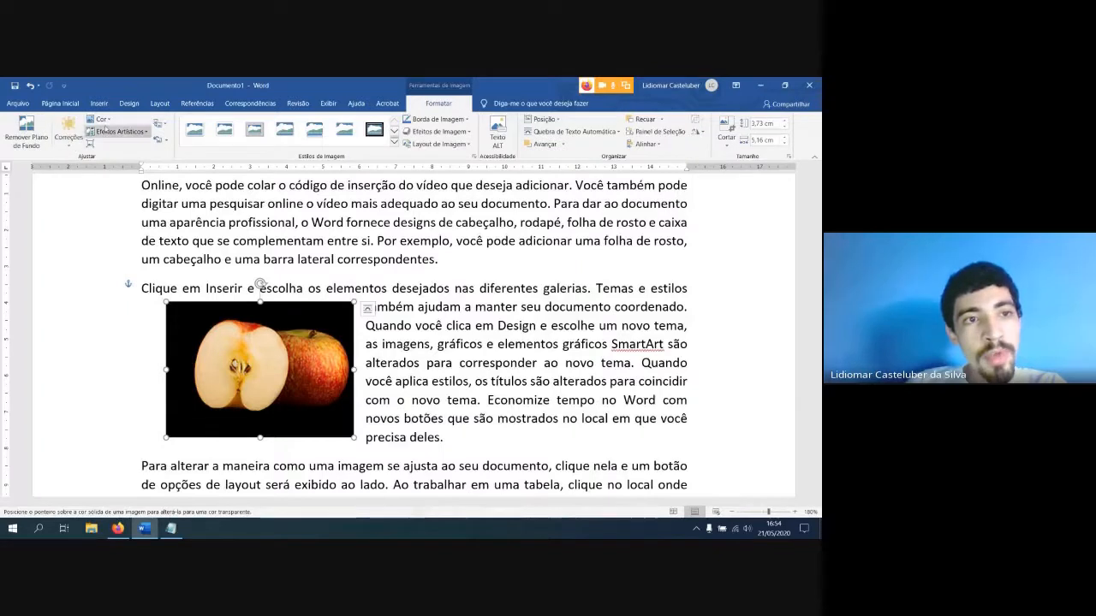
left_click(101, 119)
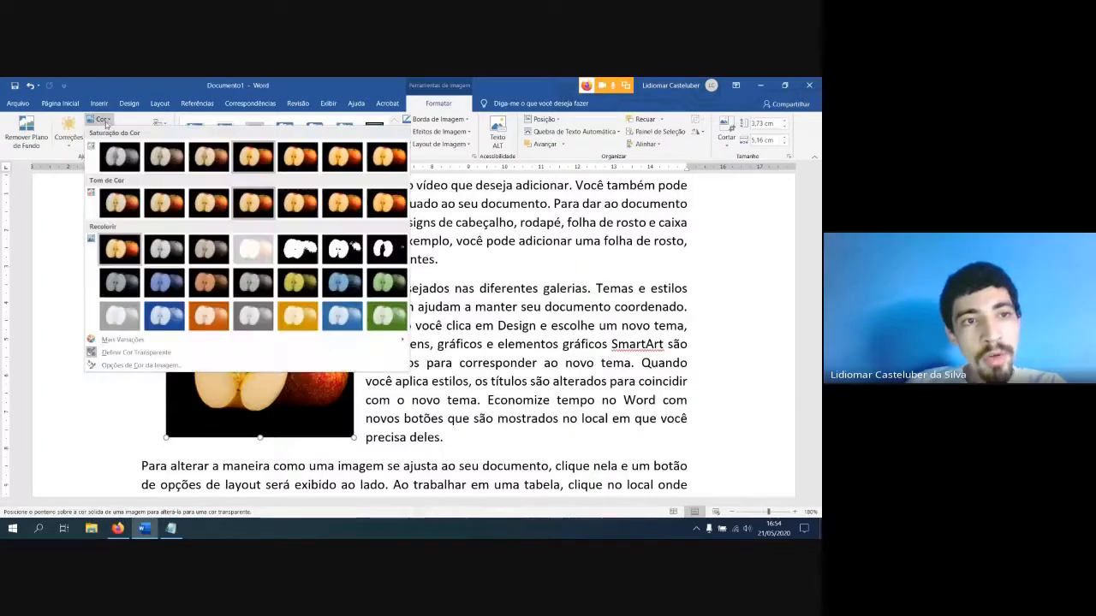
left_click(145, 358)
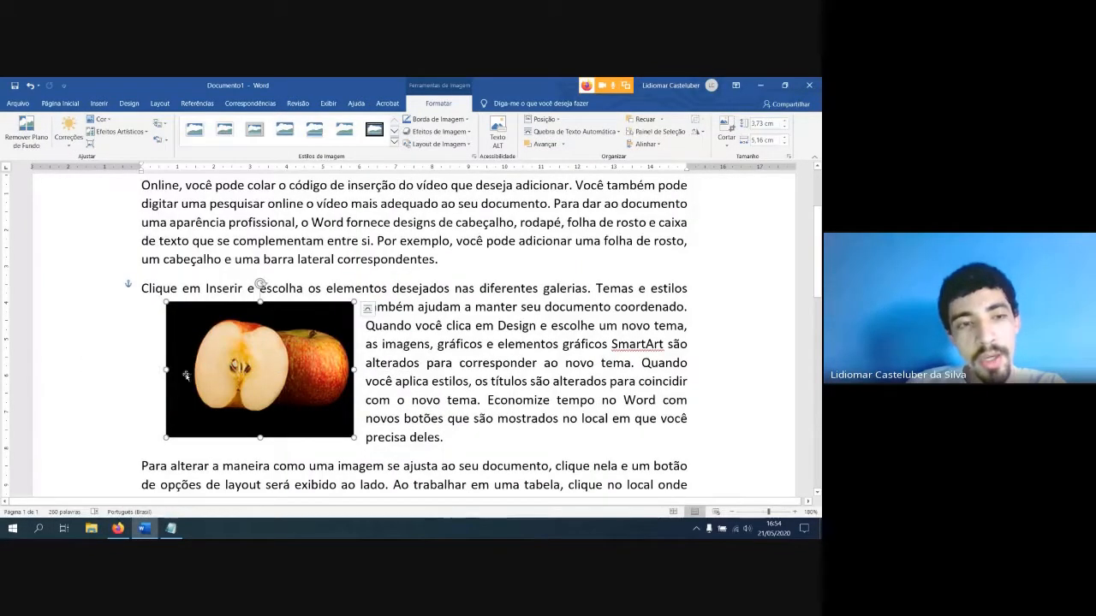
left_click(96, 119)
left_click(129, 353)
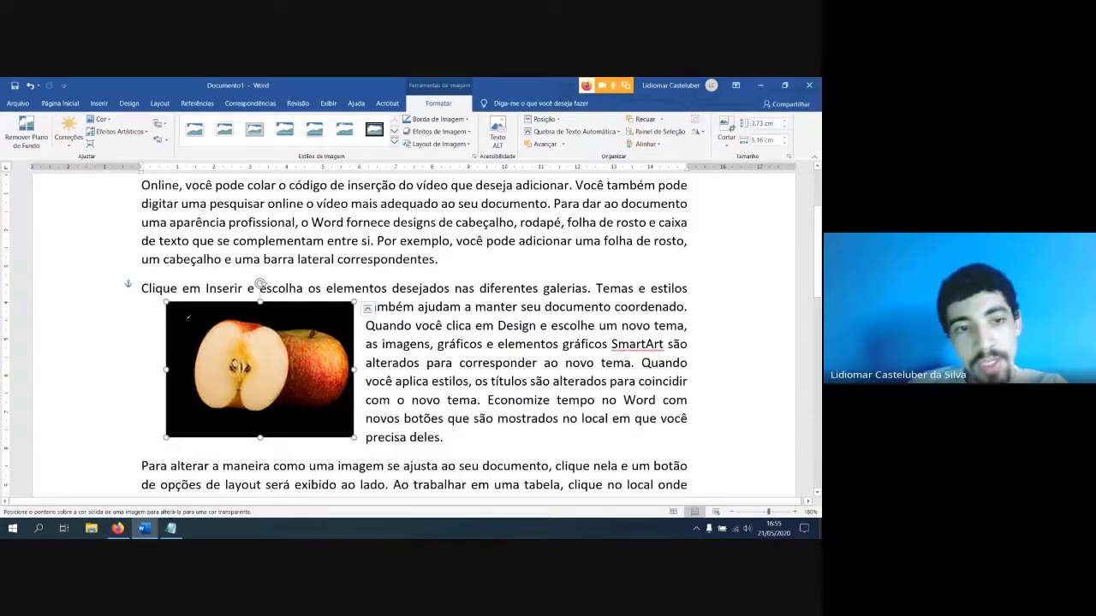
left_click(188, 318)
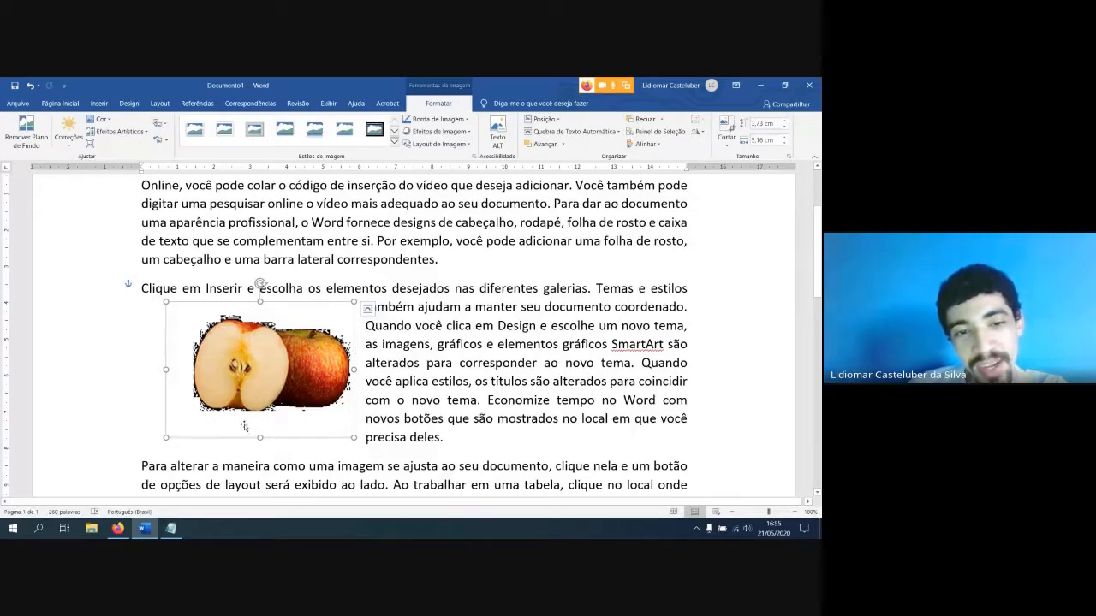
scroll(394, 367, "down", 5)
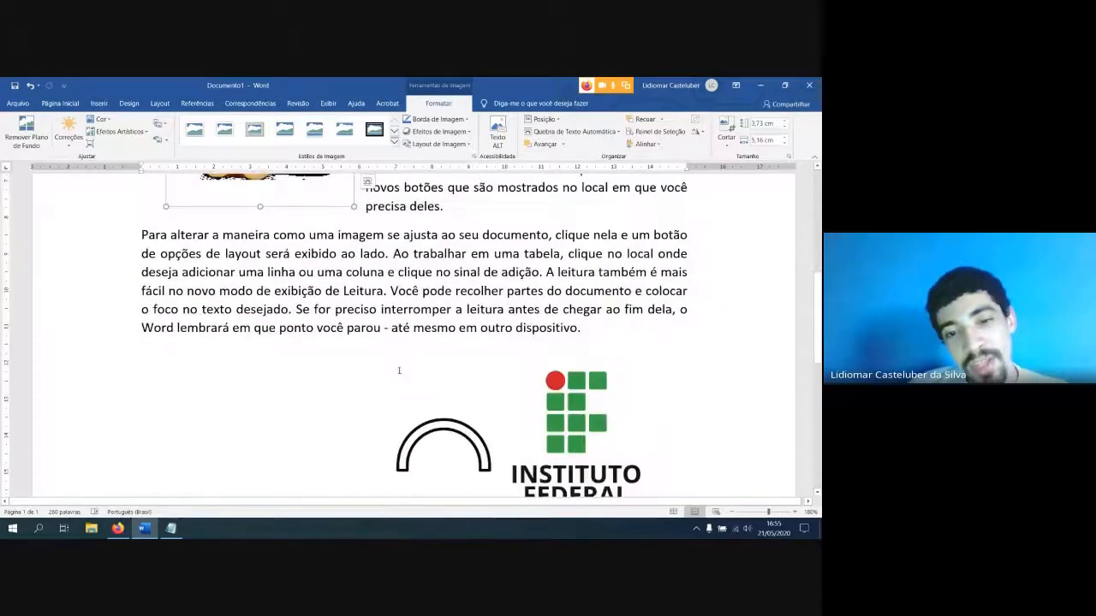
scroll(469, 369, "down", 2)
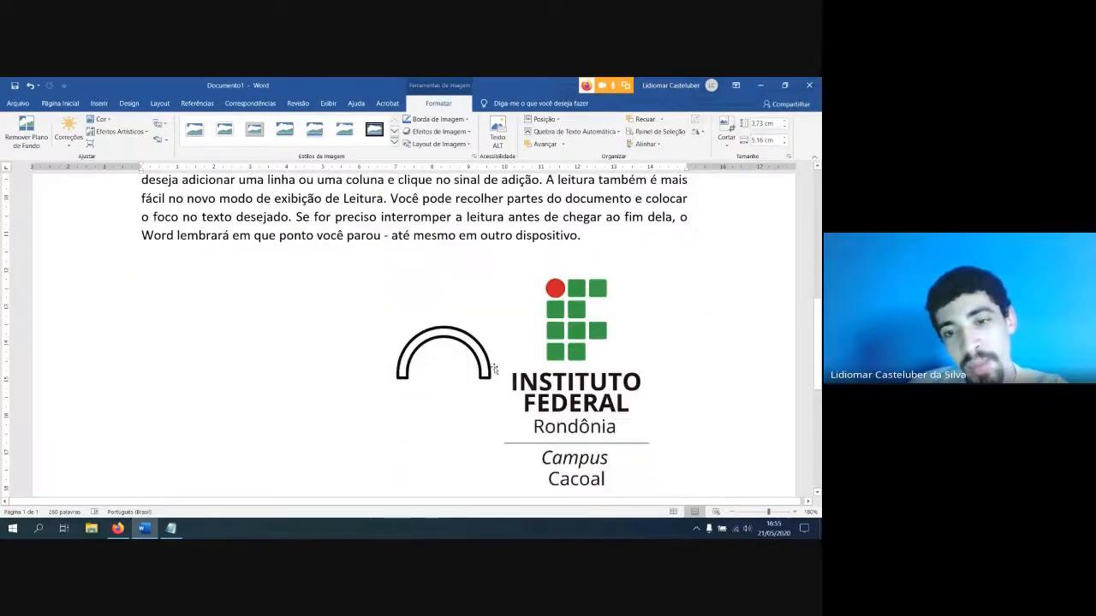
scroll(569, 333, "up", 1)
scroll(419, 289, "up", 5)
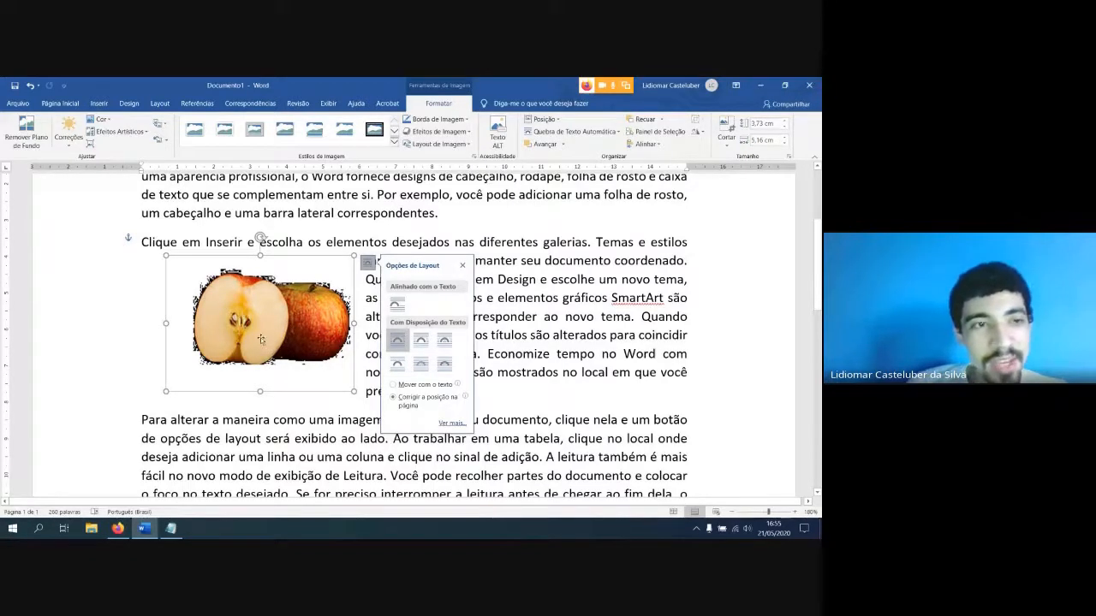
left_click(297, 222)
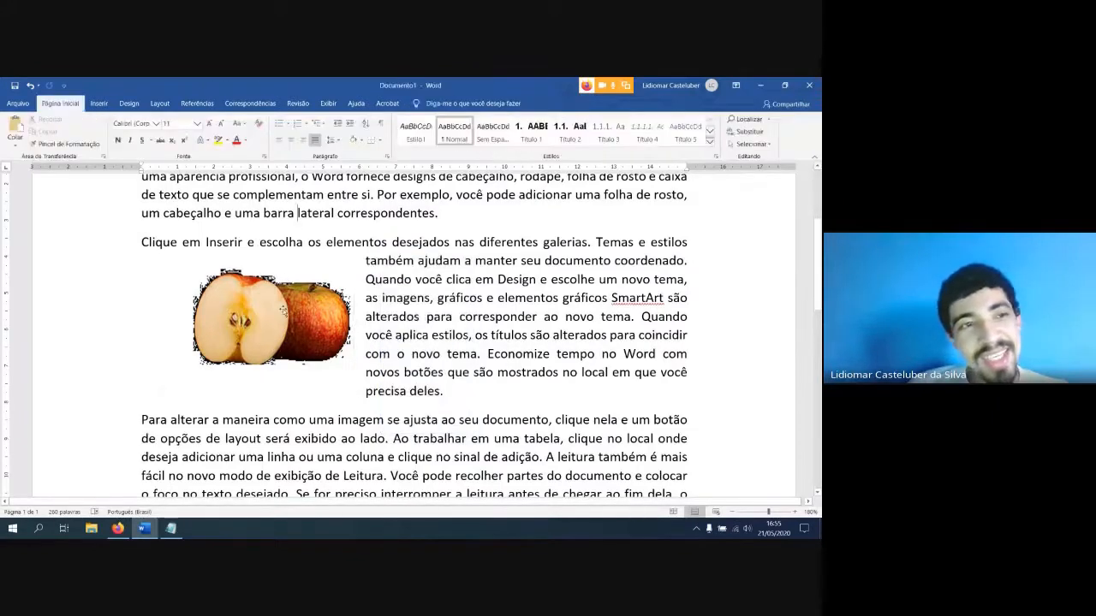
Give the apple picture tight text wrapping and move it into the middle of the second paragraph's text
left_click(284, 310)
left_click_drag(297, 328, 305, 328)
left_click(376, 263)
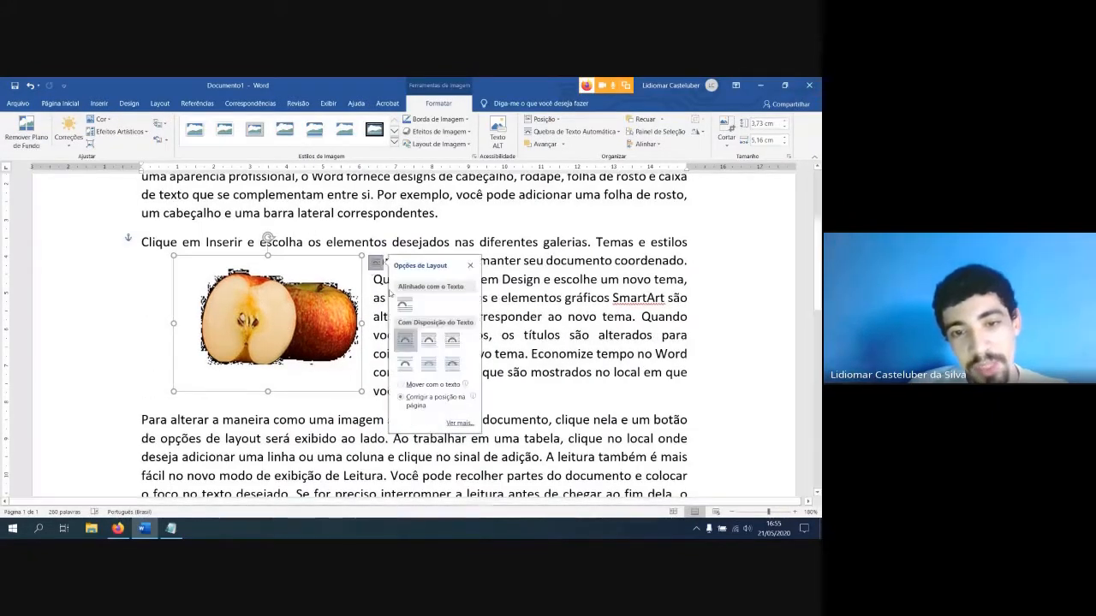
left_click(426, 347)
left_click_drag(310, 330, 456, 348)
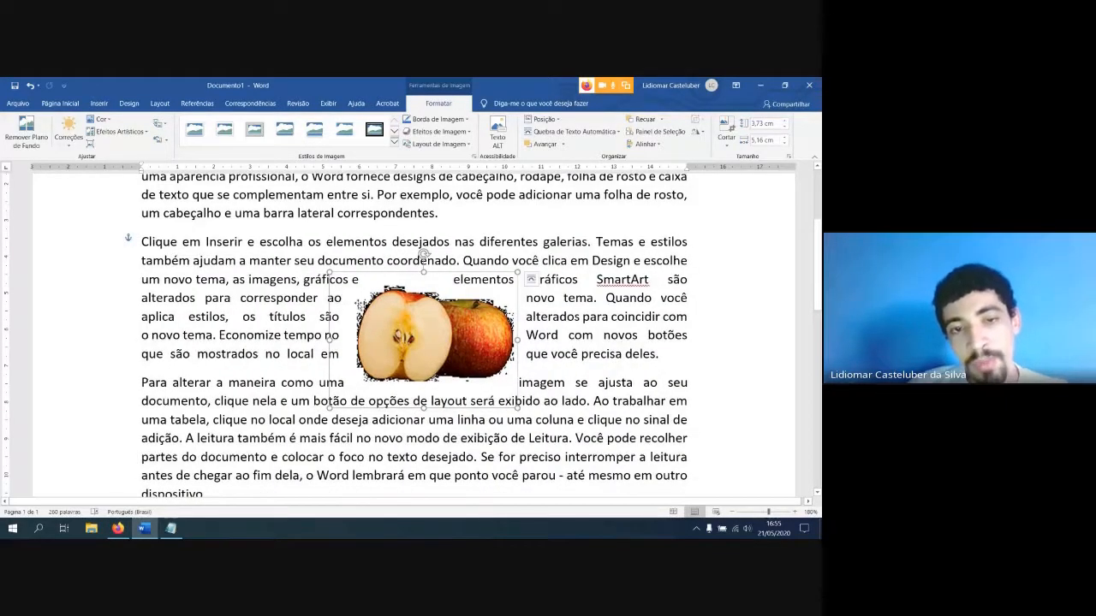
Move the apple picture back to the left margin beside the second paragraph and reset its formatting
left_click_drag(354, 297, 163, 275)
left_click(158, 139)
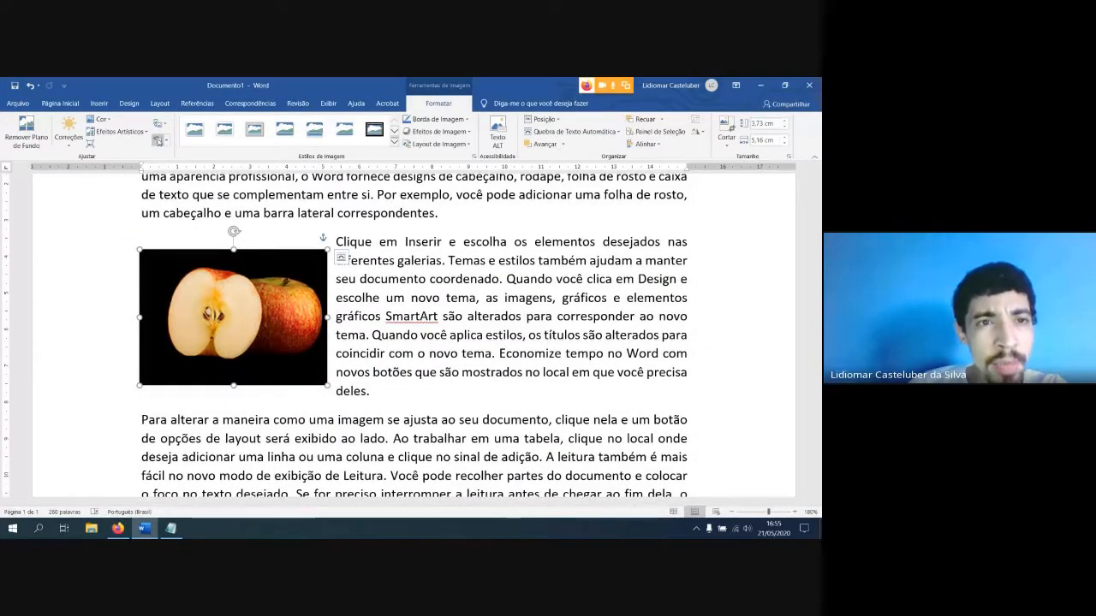
Browse the icon library for a replacement for the apple picture, checking categories such as Animais, Artes, Casa and Comunicação
left_click(165, 129)
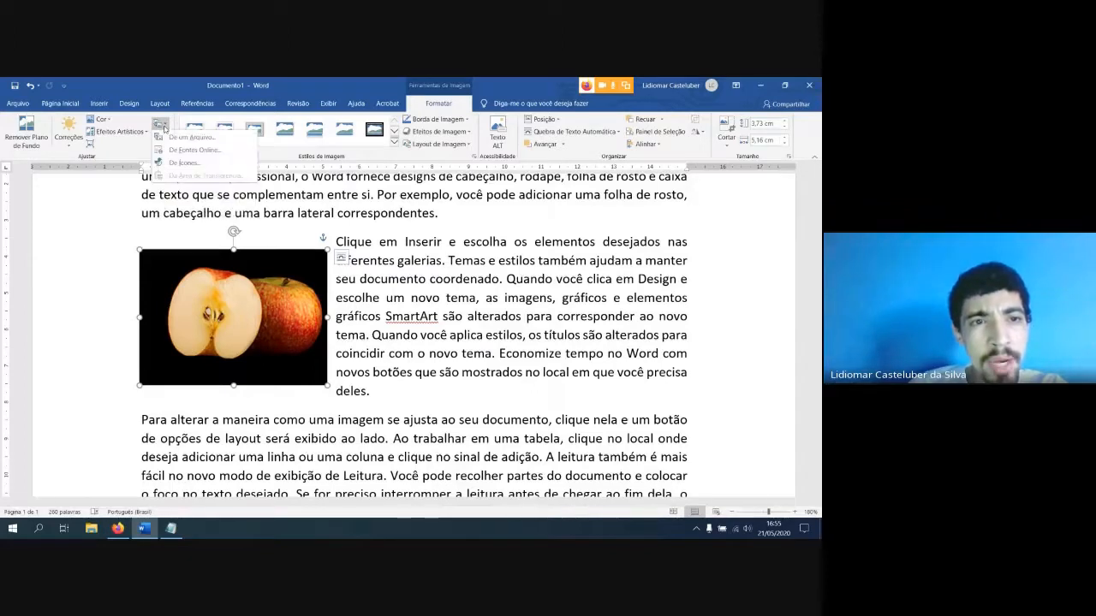
left_click(165, 129)
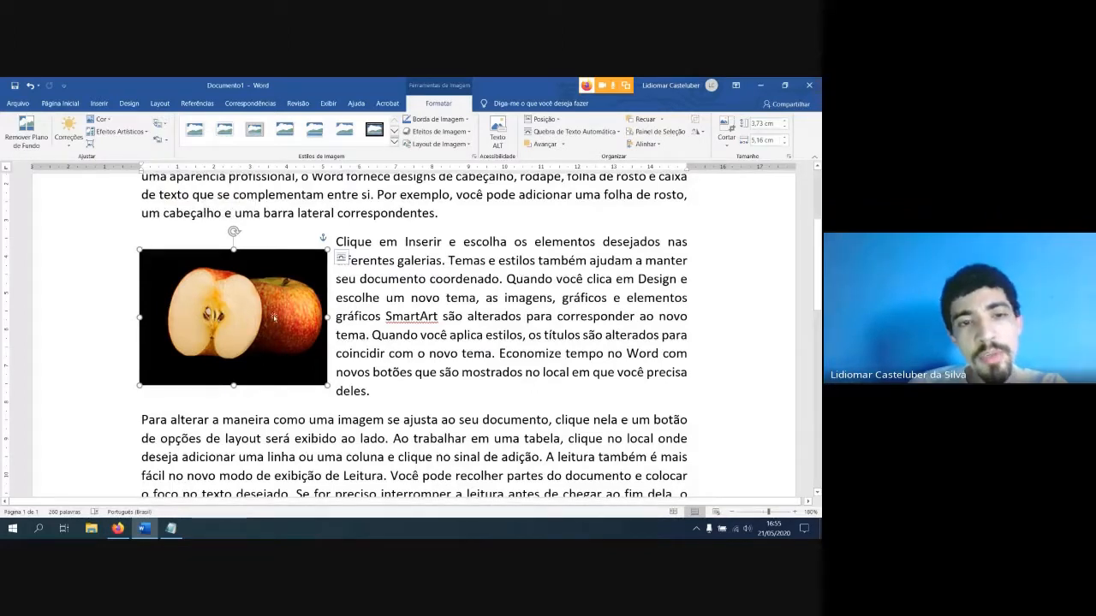
left_click(162, 128)
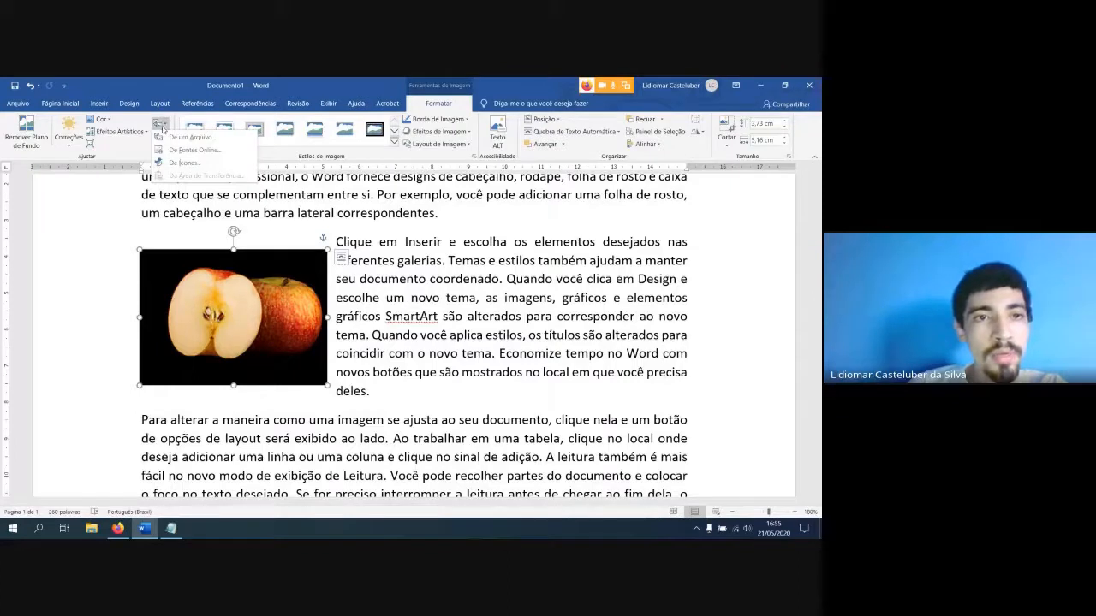
left_click(202, 164)
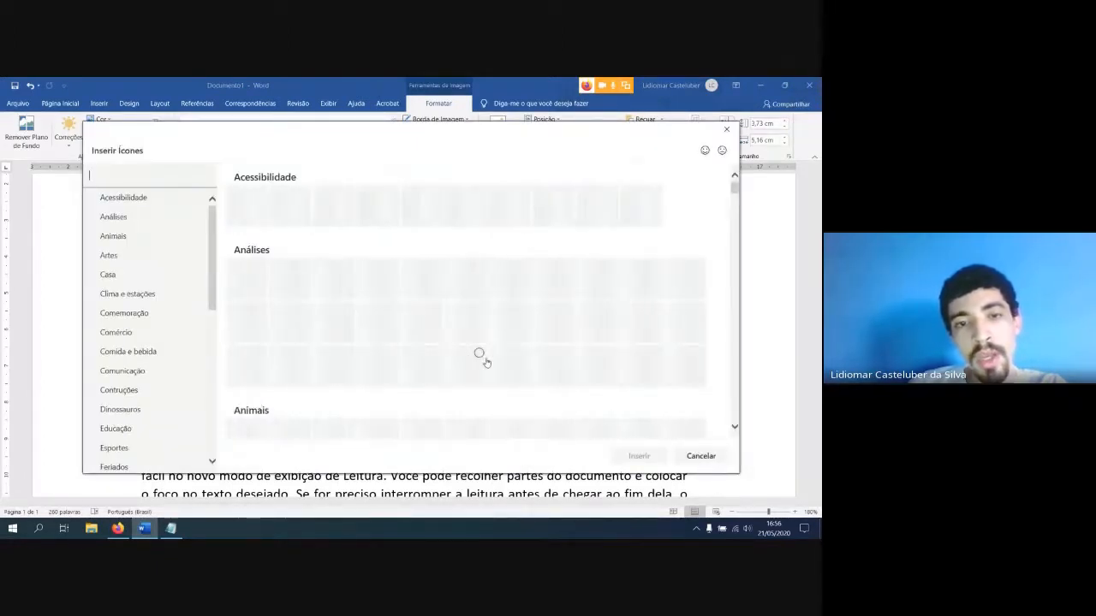
scroll(446, 291, "down", 3)
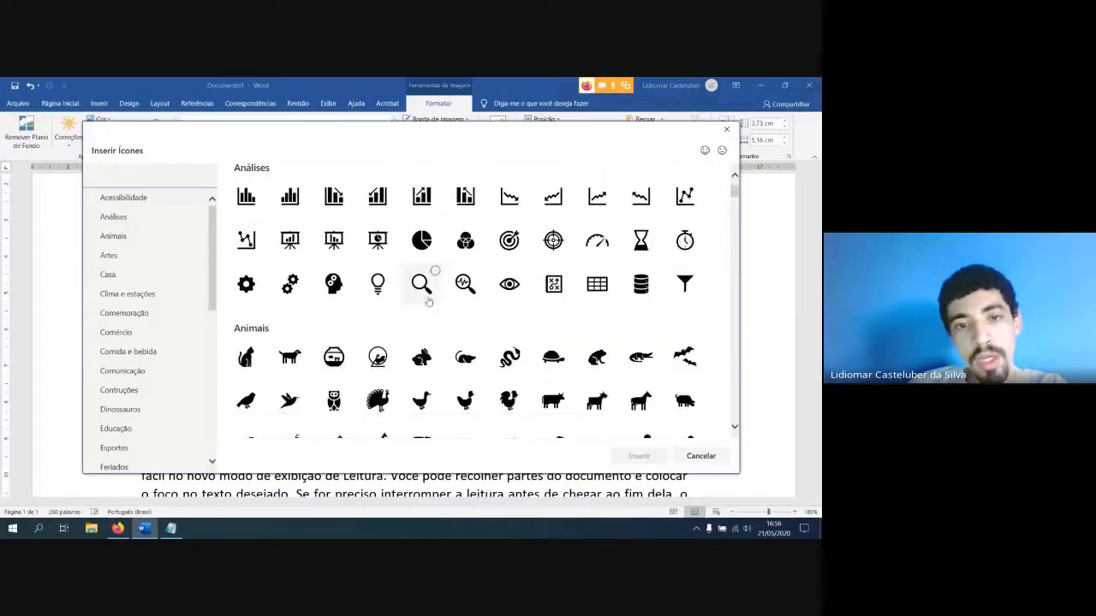
scroll(431, 304, "down", 3)
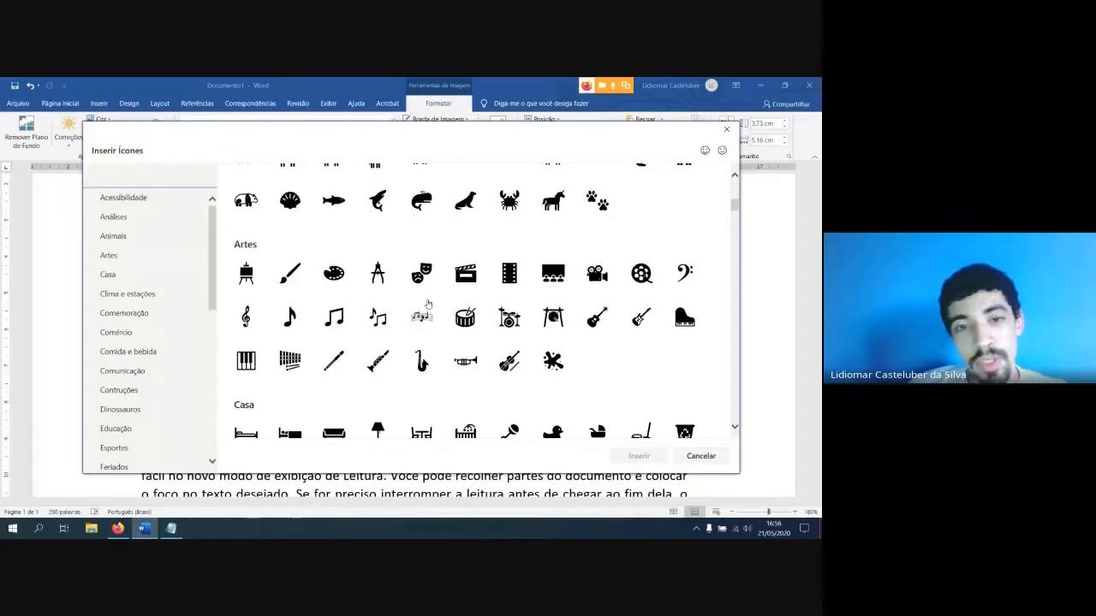
scroll(428, 308, "down", 3)
scroll(428, 313, "down", 2)
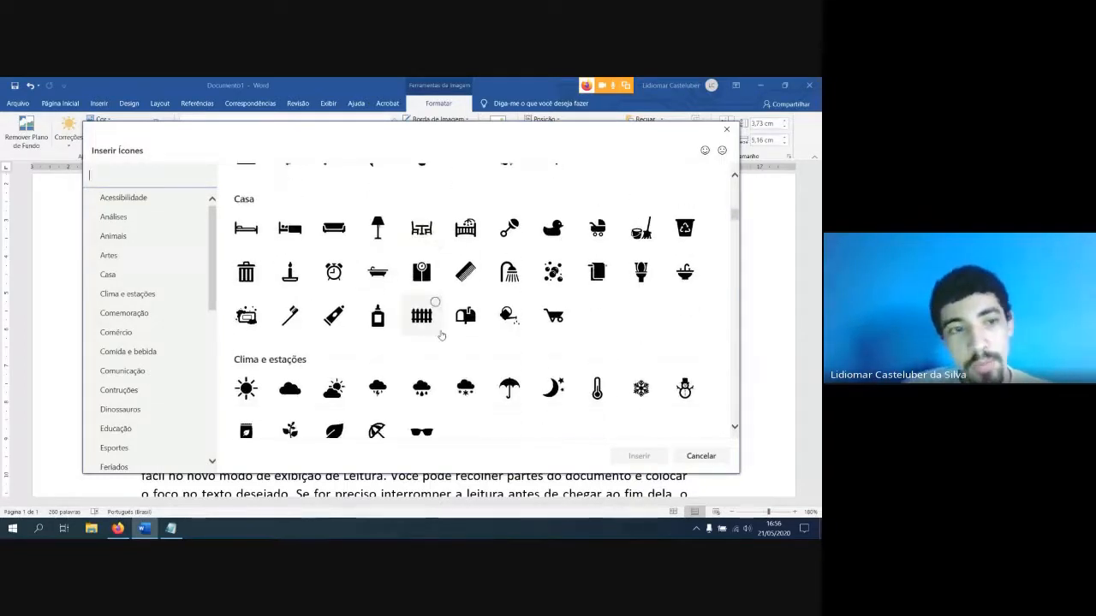
scroll(420, 318, "down", 2)
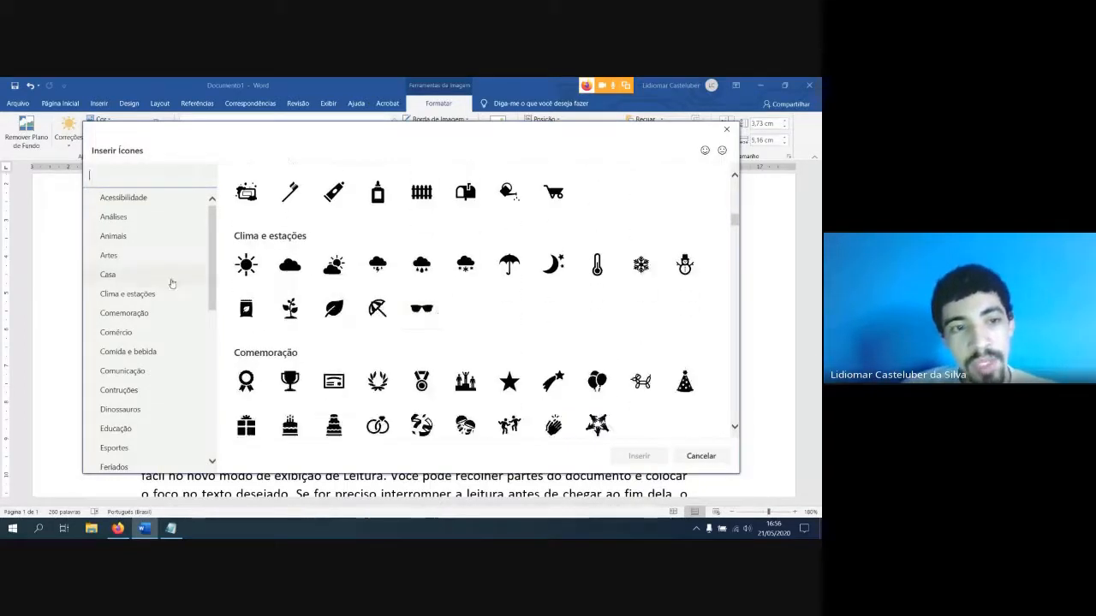
left_click(128, 237)
left_click(131, 256)
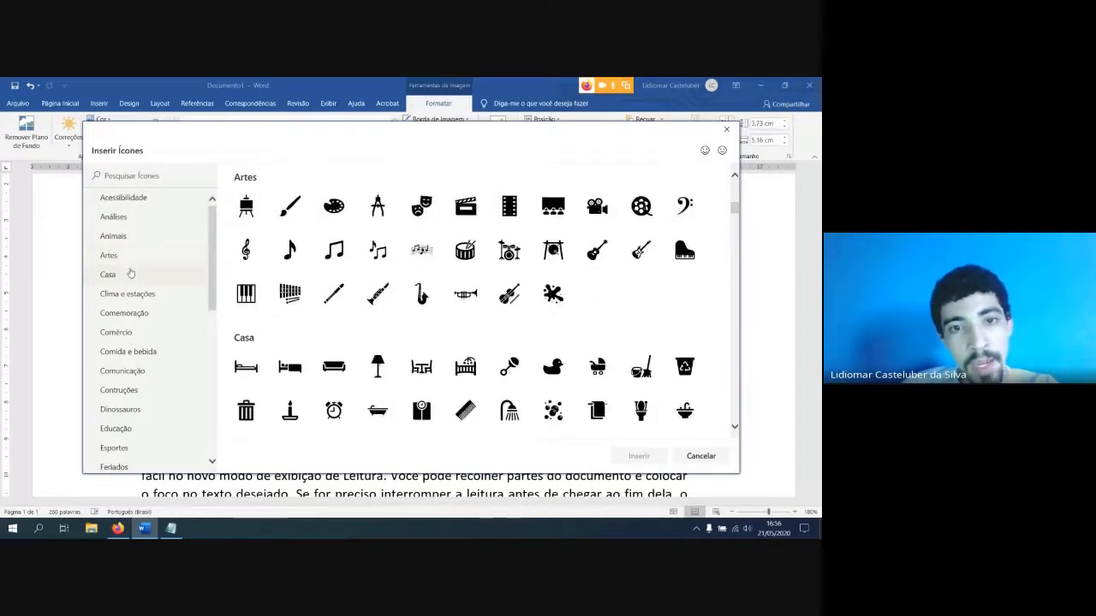
left_click(134, 274)
scroll(163, 300, "down", 2)
left_click(168, 313)
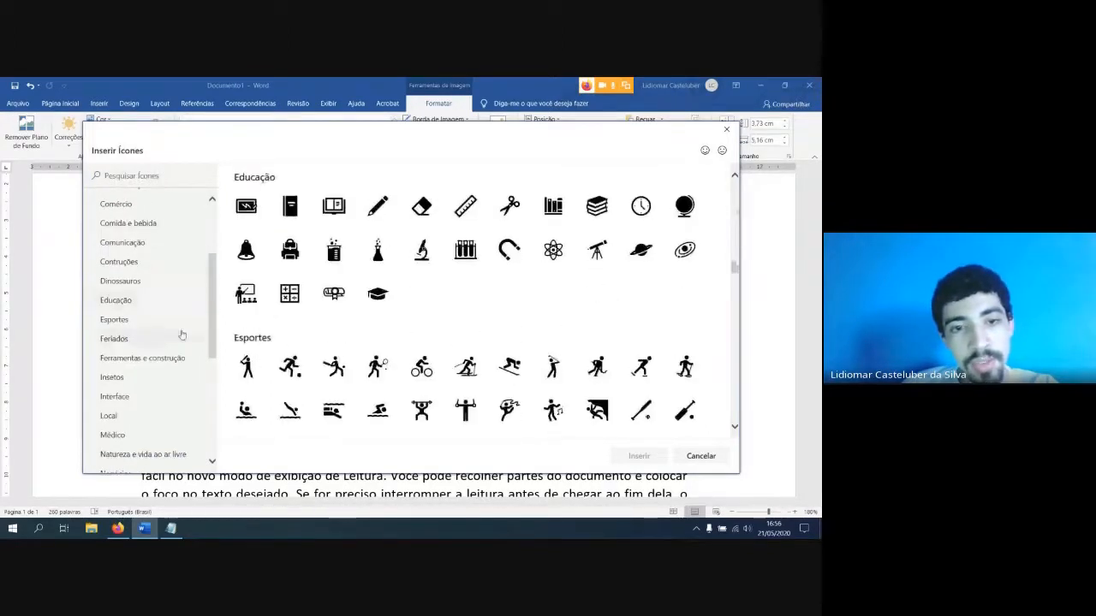
scroll(387, 291, "up", 5)
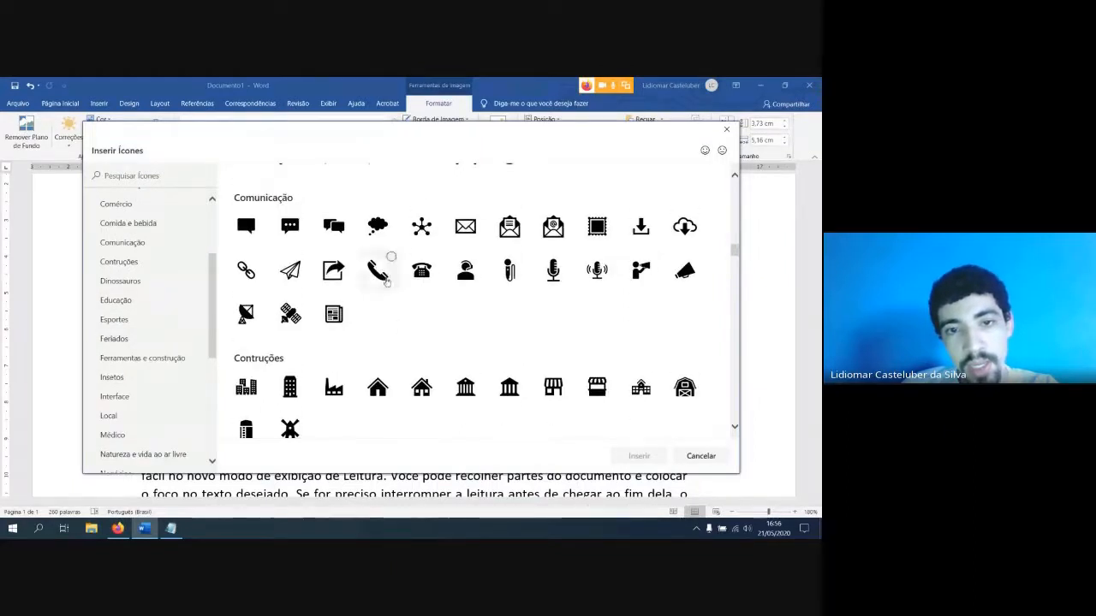
Replace the apple picture with the paper plane icon from Comunicação, and undo the replacement
left_click(295, 275)
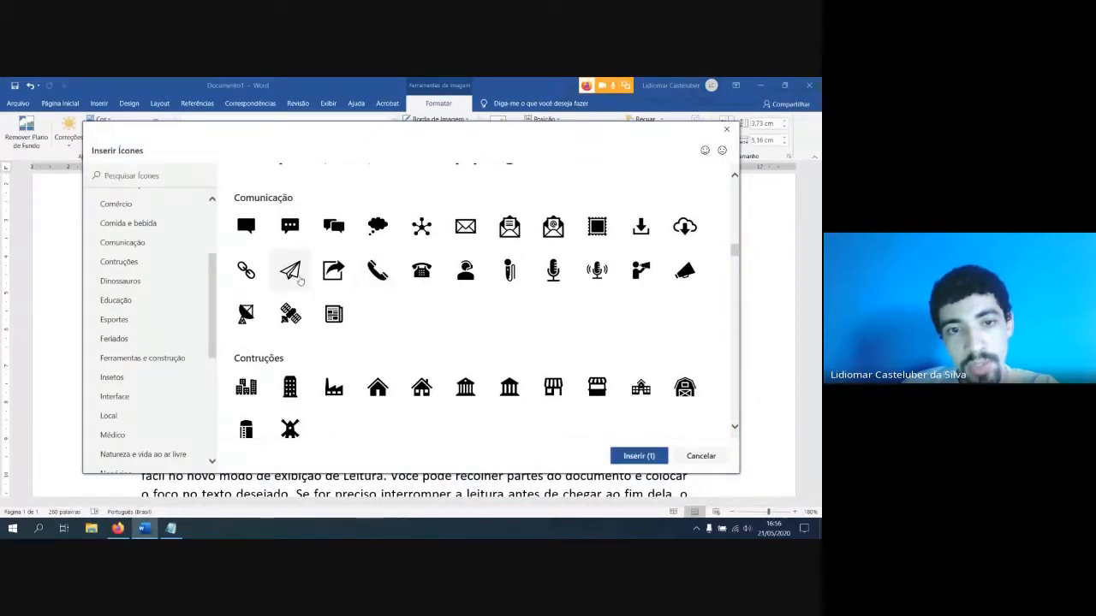
left_click(634, 457)
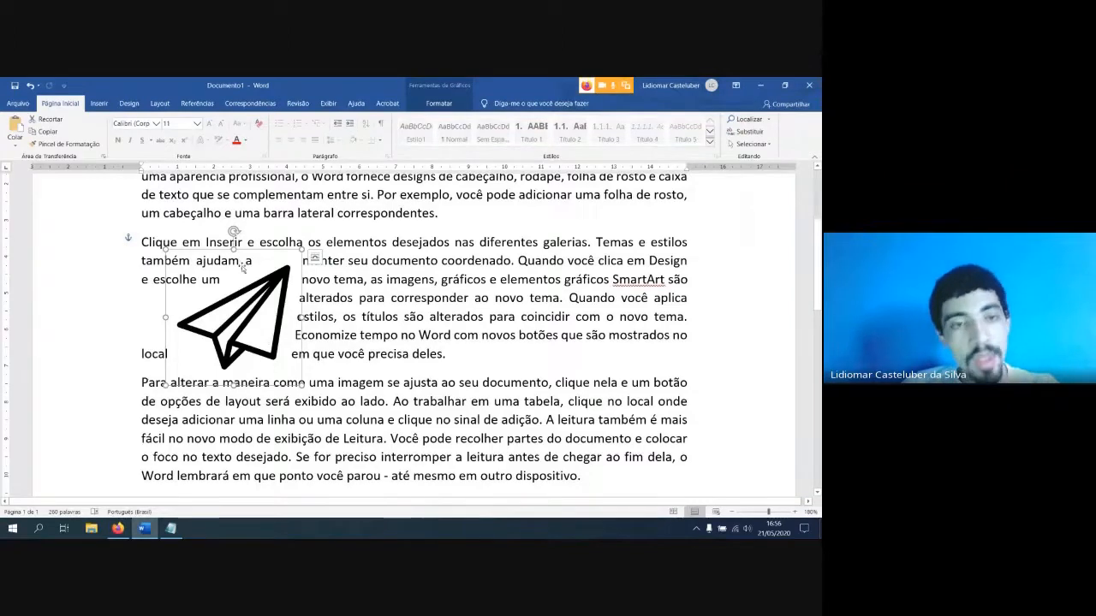
key("ctrl+z")
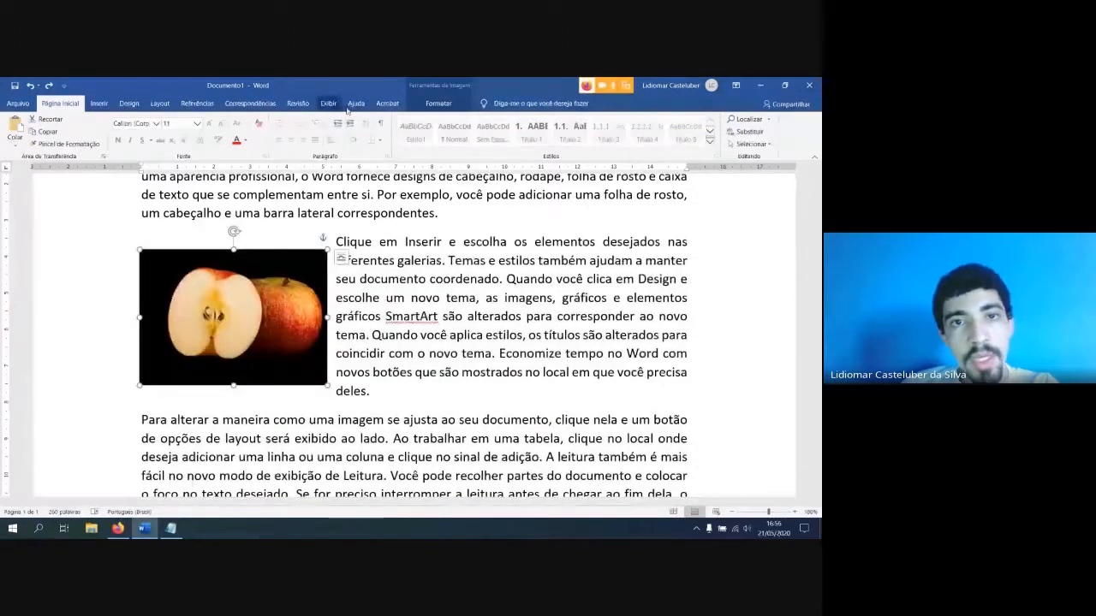
left_click(438, 103)
left_click(160, 124)
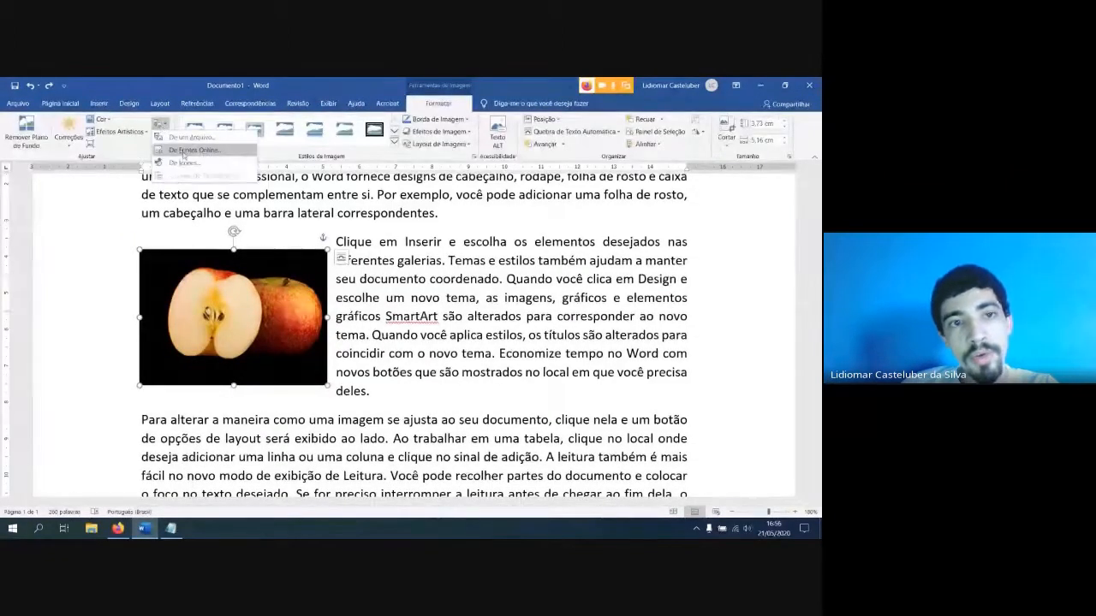
left_click(383, 423)
left_click(402, 392)
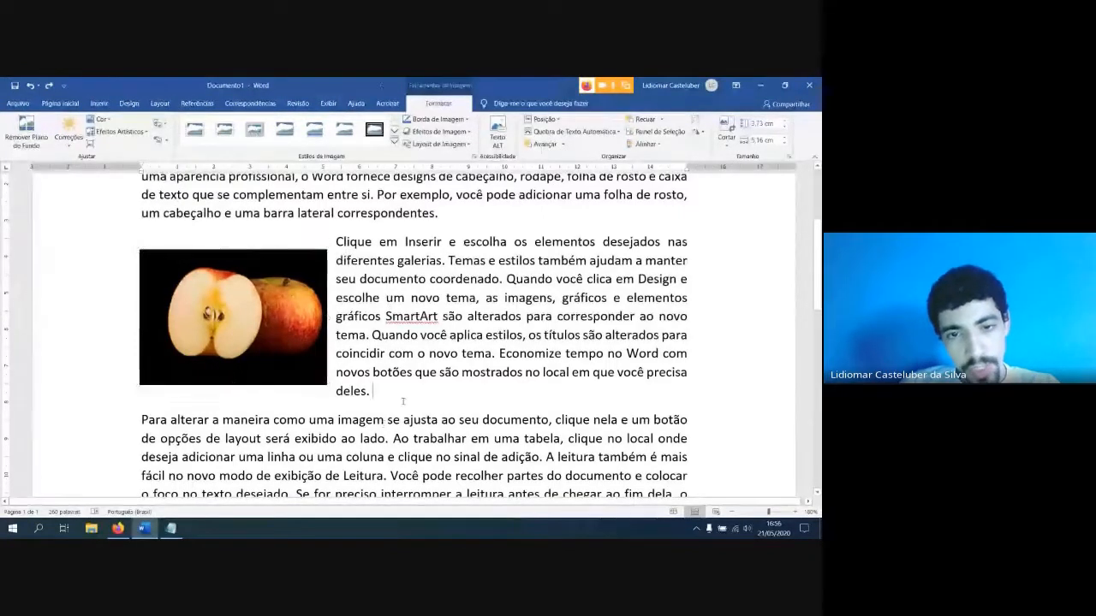
Copy the apple picture and paste the duplicate at the end of the second paragraph, keeping the original formatting
left_click(255, 254)
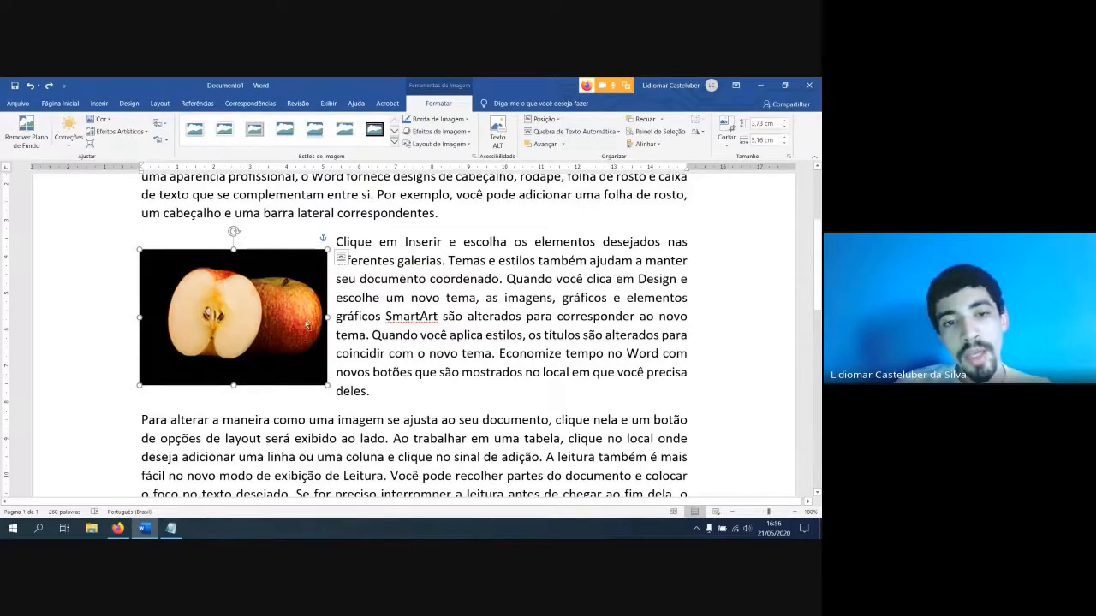
scroll(308, 324, "down", 1, "ctrl")
mouse_move(288, 309)
left_mouse_down()
mouse_move(324, 316)
mouse_move(290, 319)
left_mouse_up()
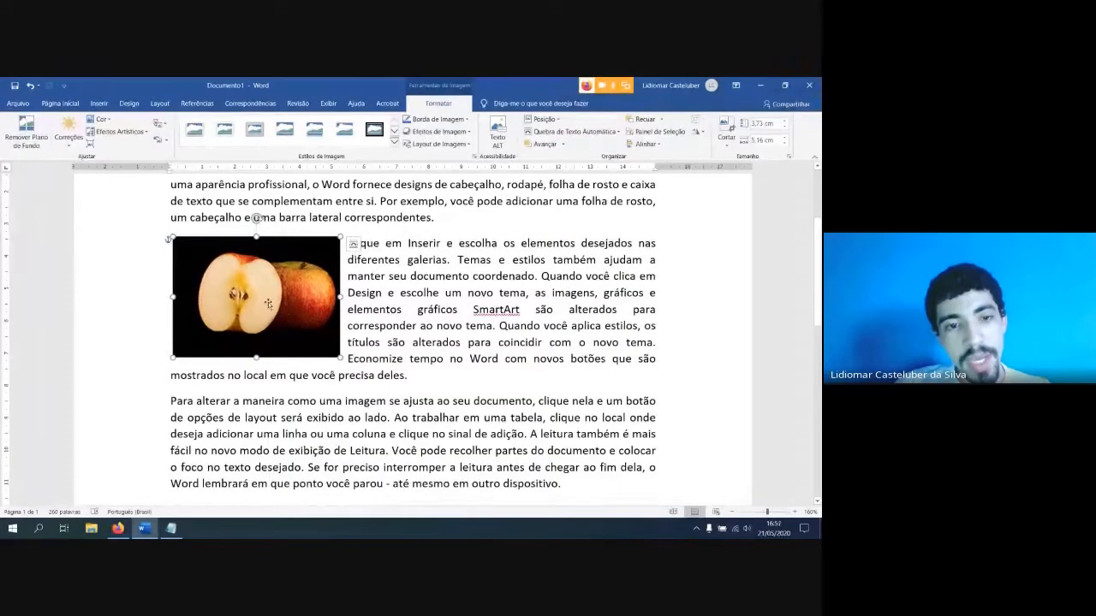
right_click(268, 301)
left_click(292, 308)
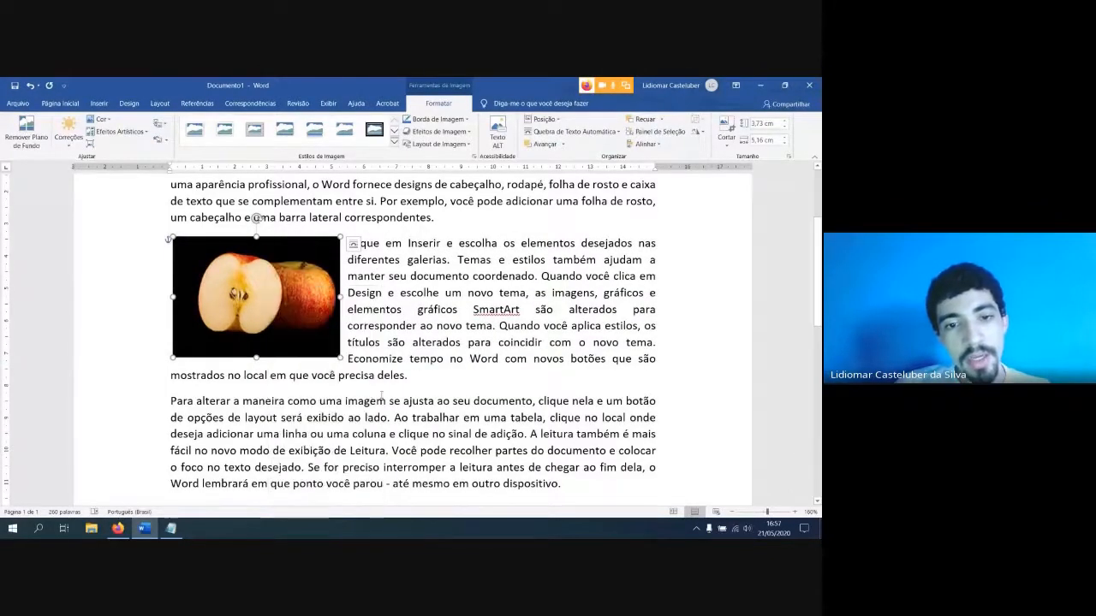
left_click(437, 386)
right_click(437, 386)
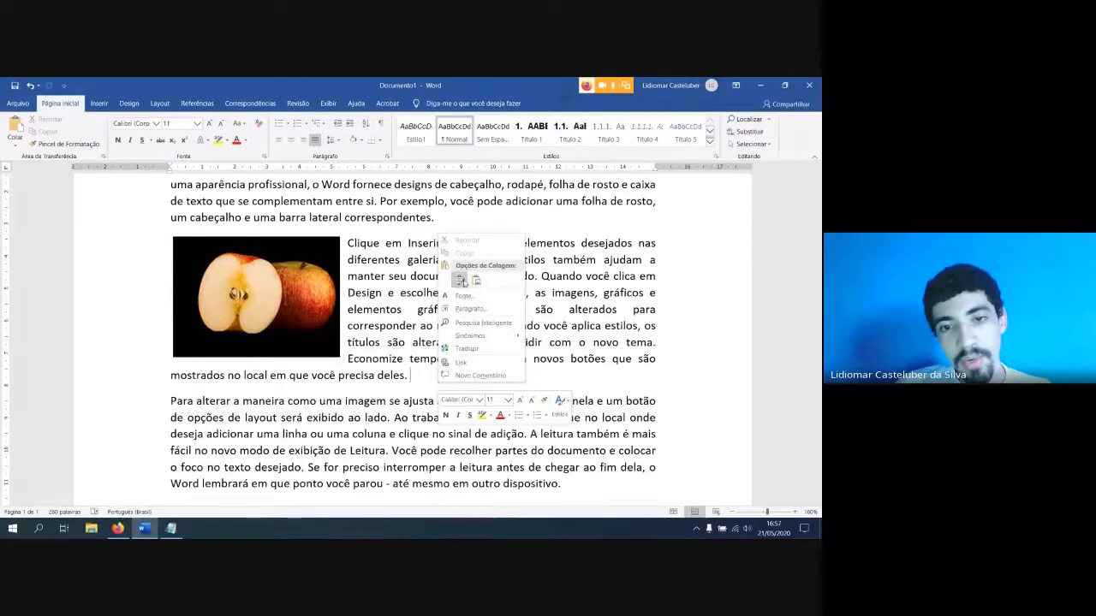
left_click(460, 281)
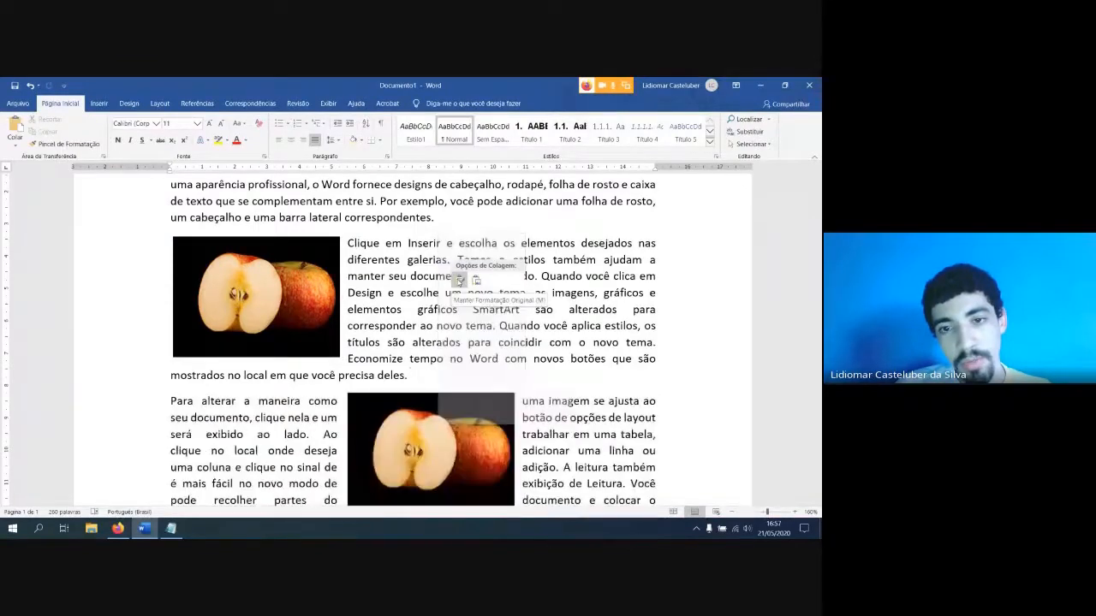
Move the duplicate apple picture beside the original and replace it with Logo ifro cacoal_horizontal simples colorida.png from Imagens Salvas
left_click(445, 418)
left_click_drag(443, 443, 481, 287)
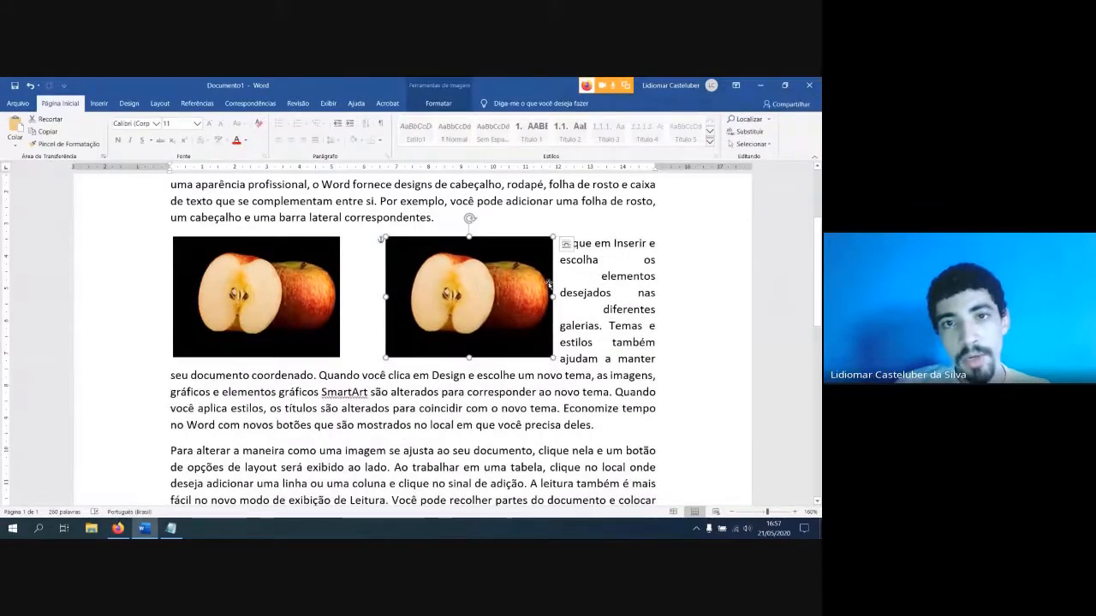
left_click(437, 103)
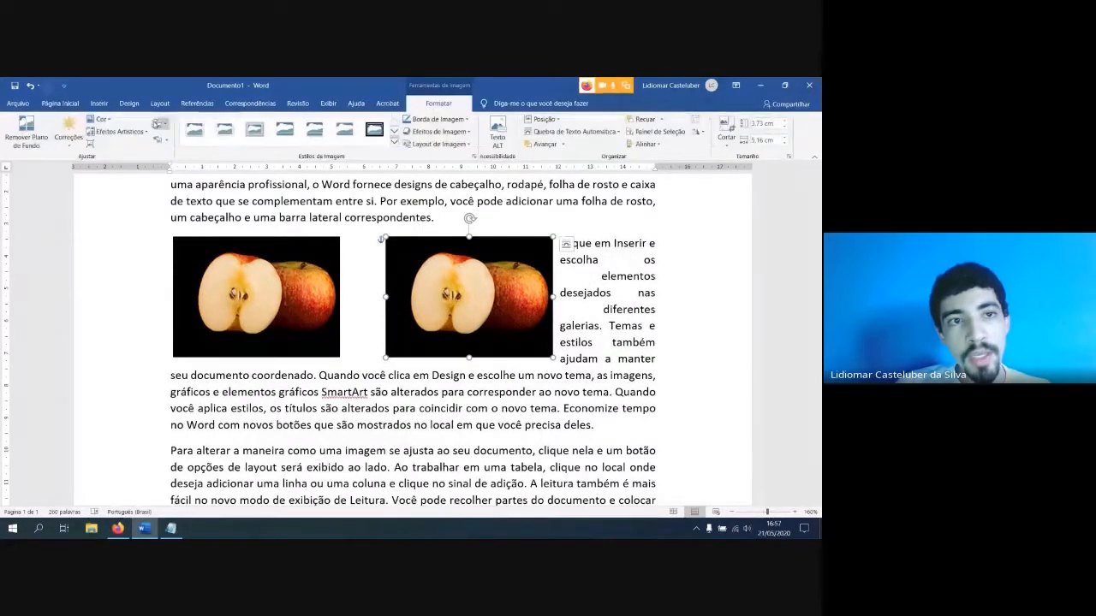
left_click(160, 123)
left_click(165, 138)
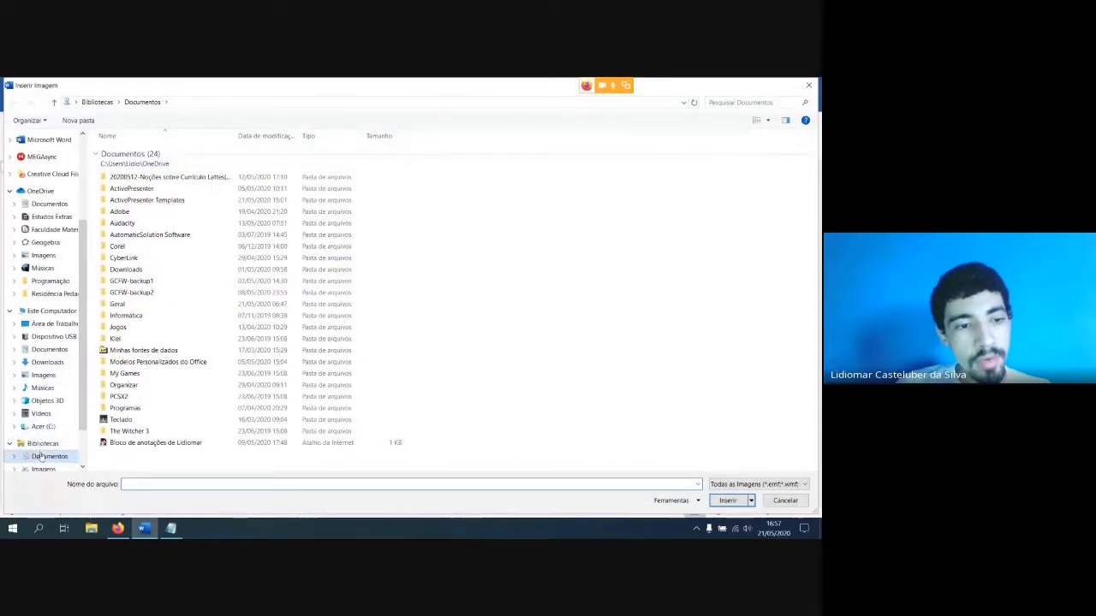
left_click(43, 443)
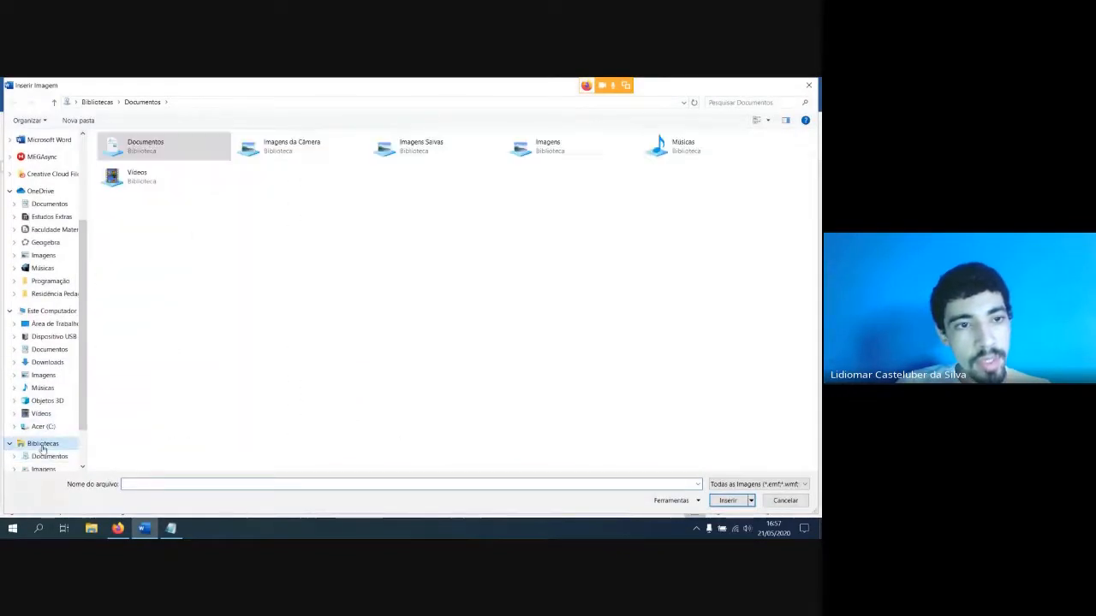
double_click(393, 149)
left_click(302, 189)
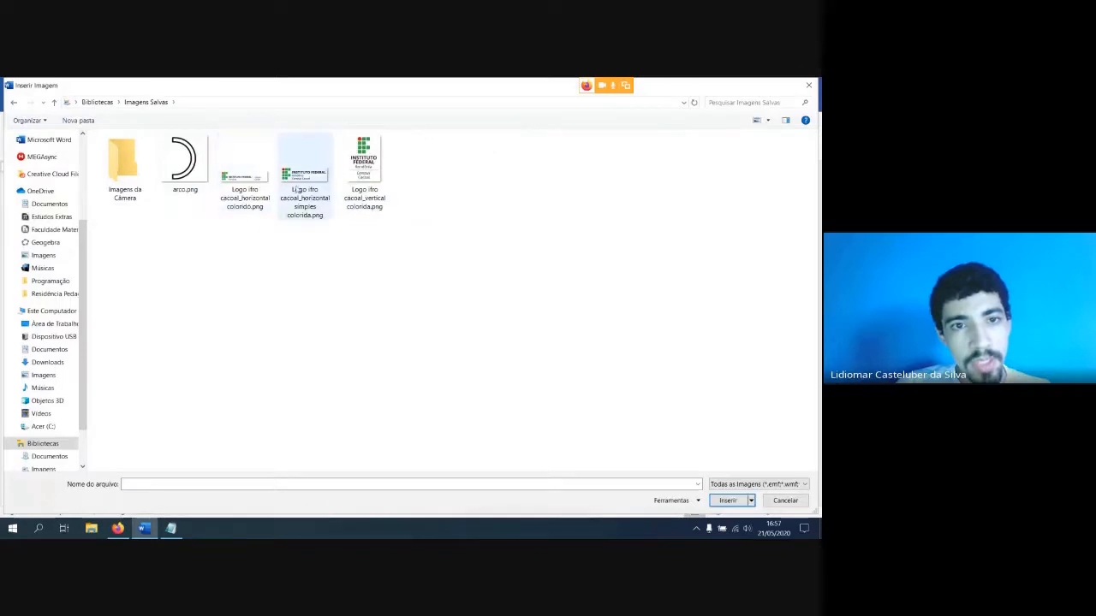
left_click(729, 502)
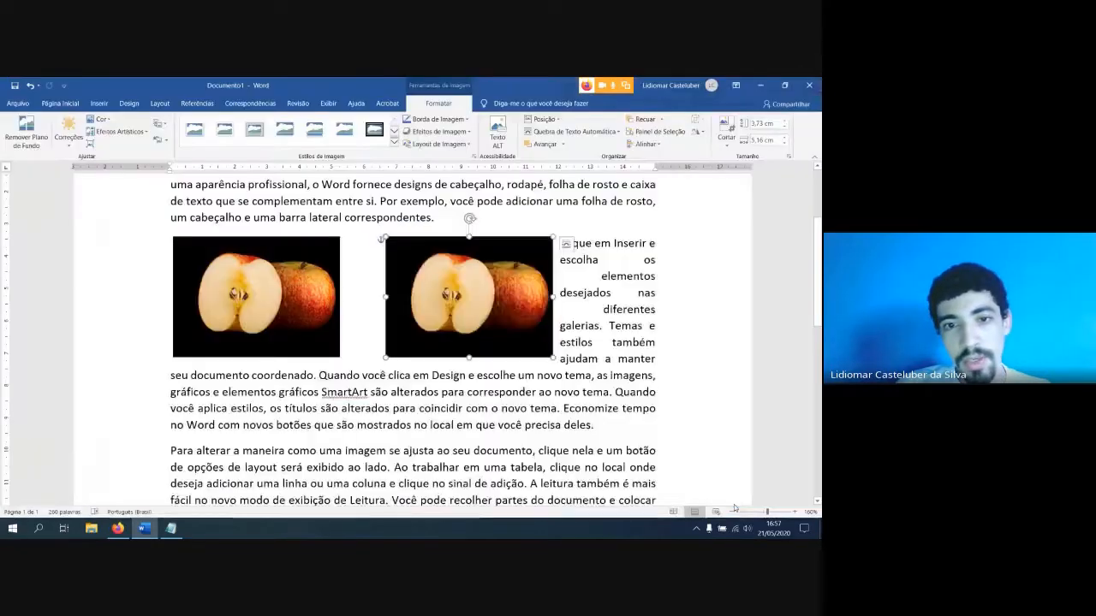
Place the logo level with the first line of the second paragraph, and set the apple picture's width to 4 cm
left_click_drag(423, 285, 543, 264)
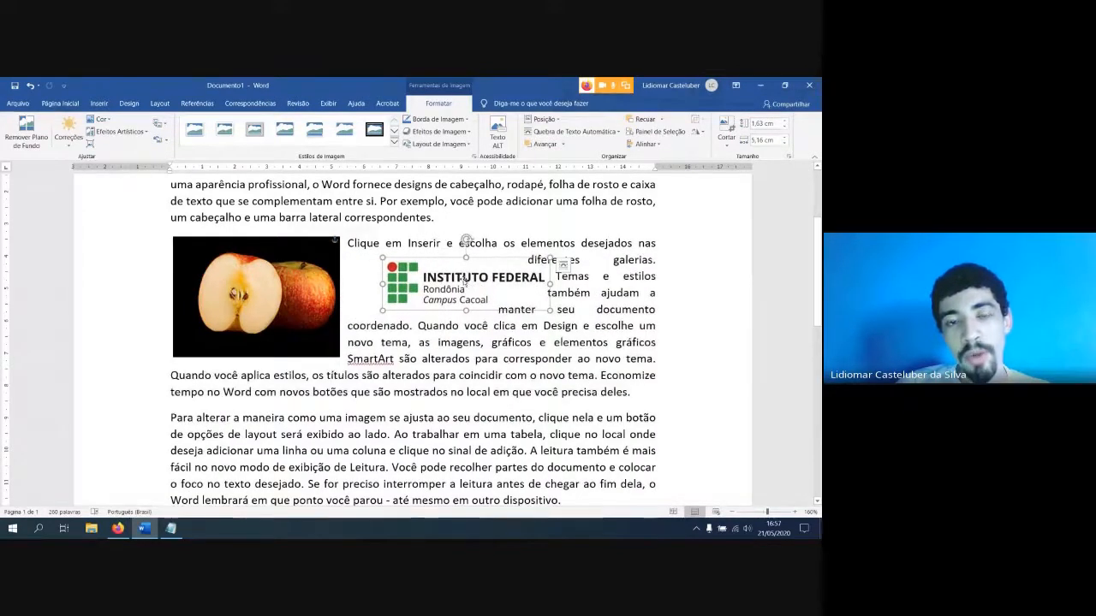
left_click_drag(463, 280, 447, 255)
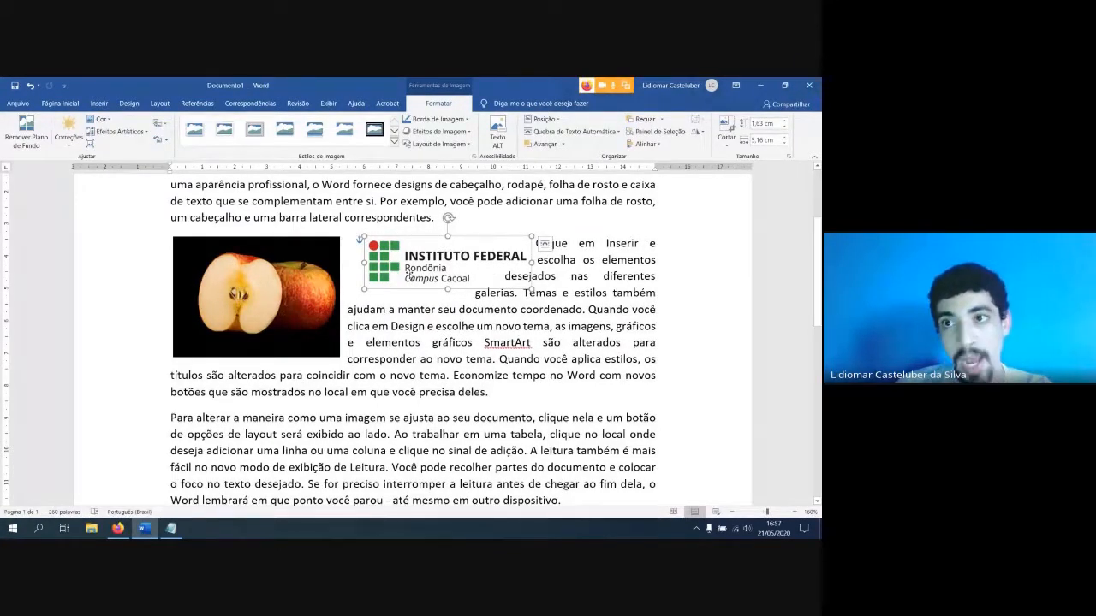
left_click(312, 309)
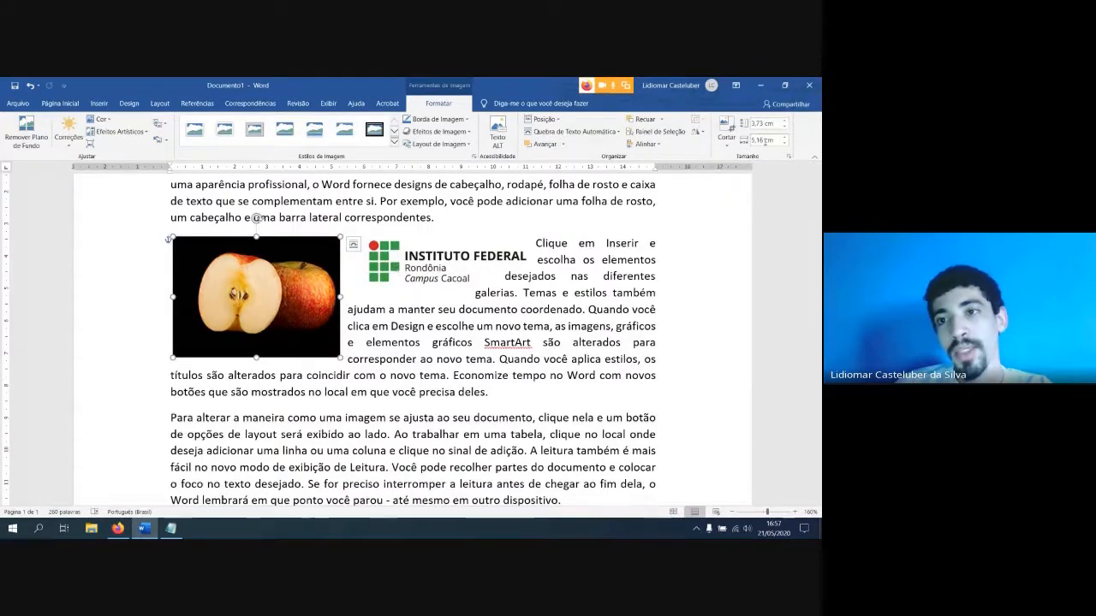
left_click(762, 141)
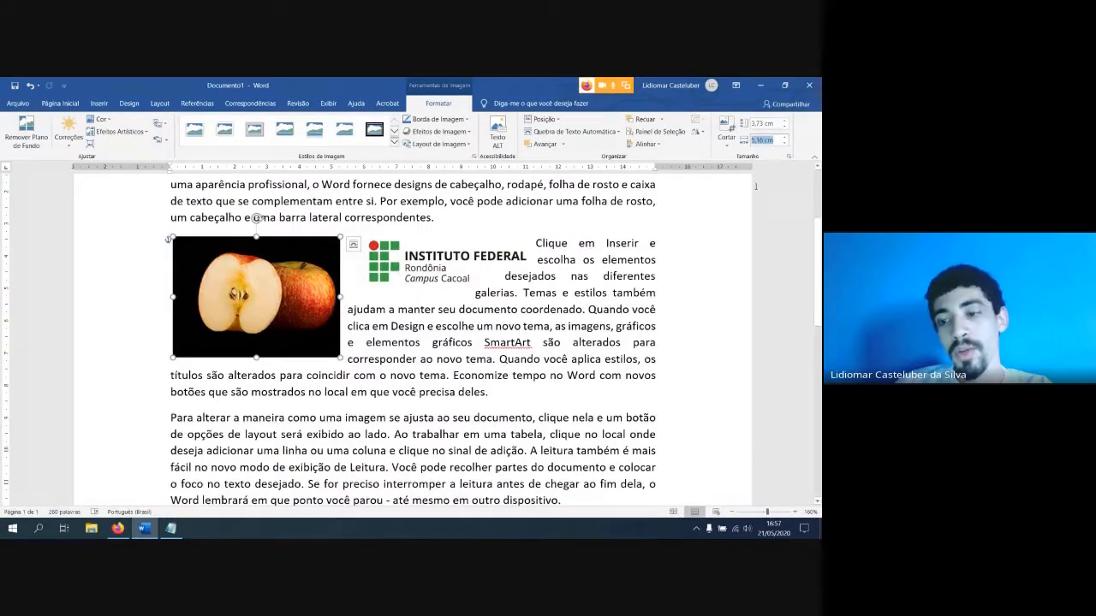
type("4")
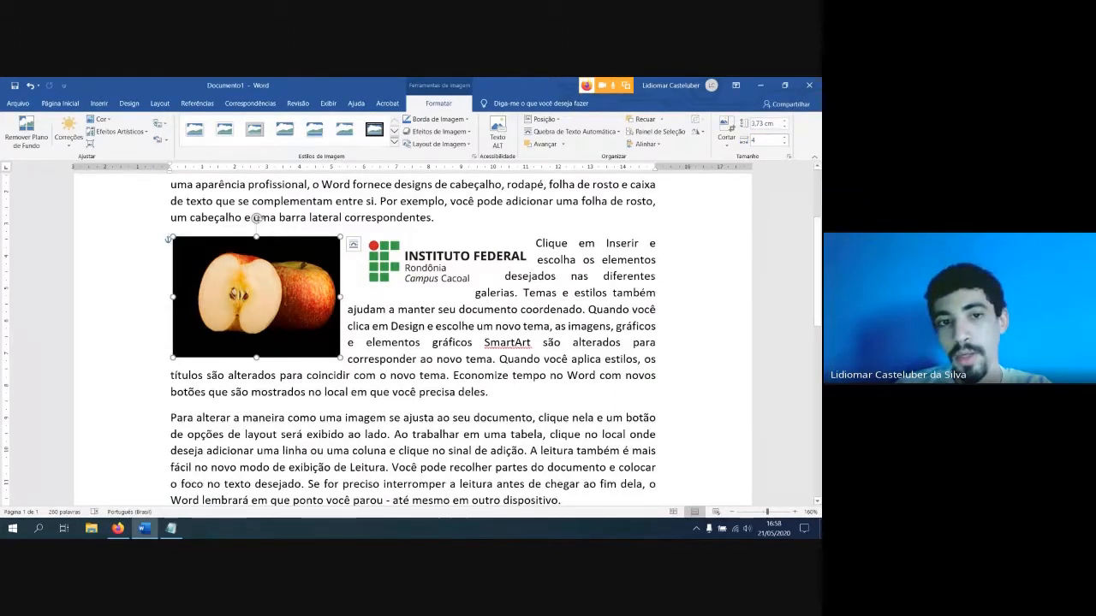
key("Return")
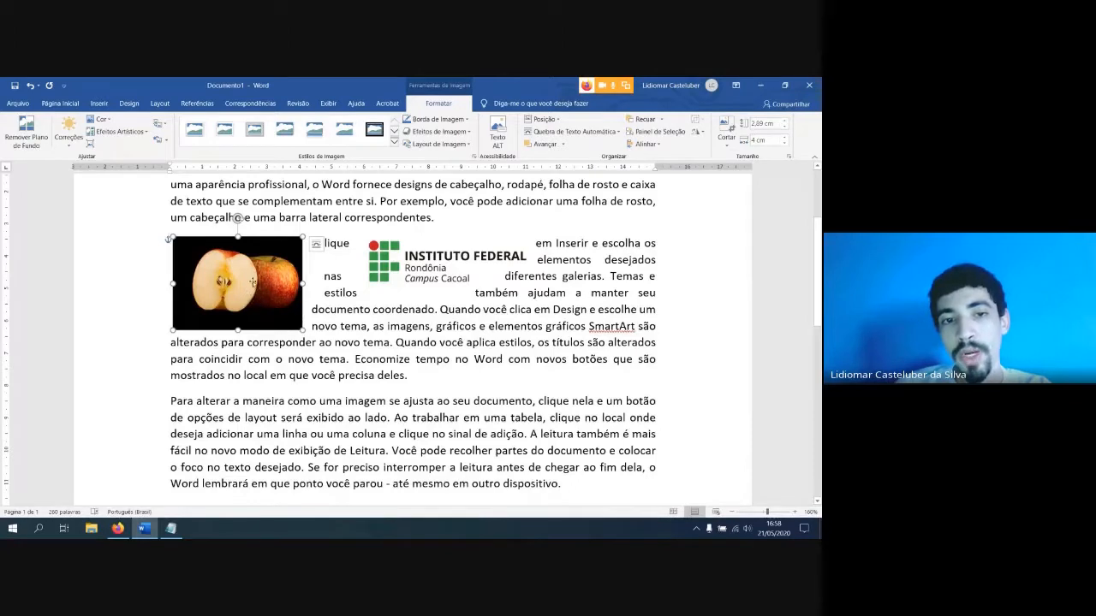
Set the horizontal Instituto Federal logo's width to 3 cm, and resize it again with a height of 2 cm
left_click(436, 275)
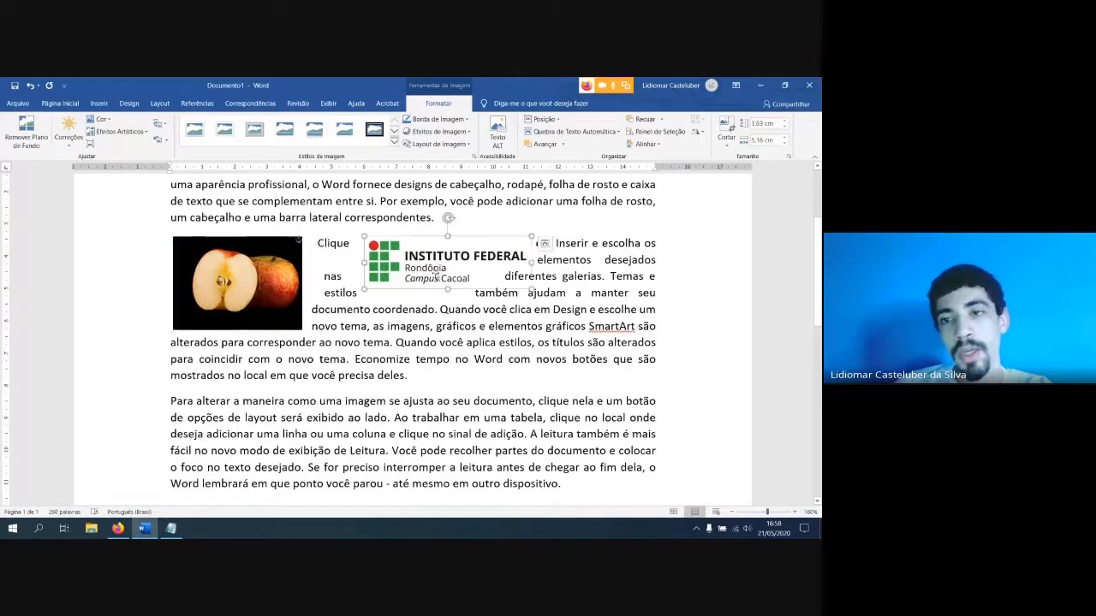
left_click(762, 140)
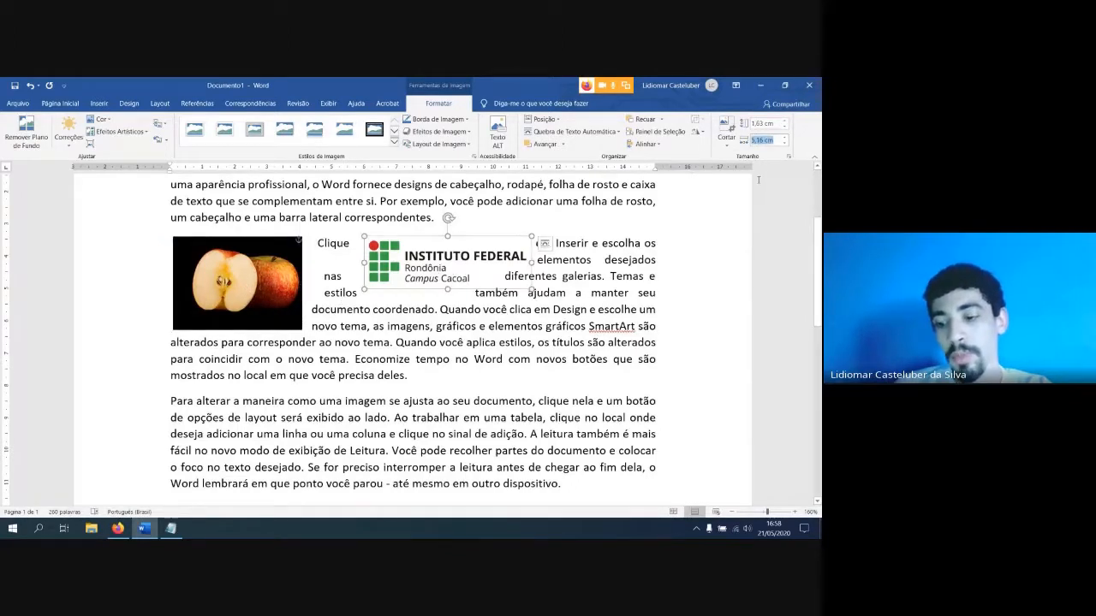
type("3")
key("Return")
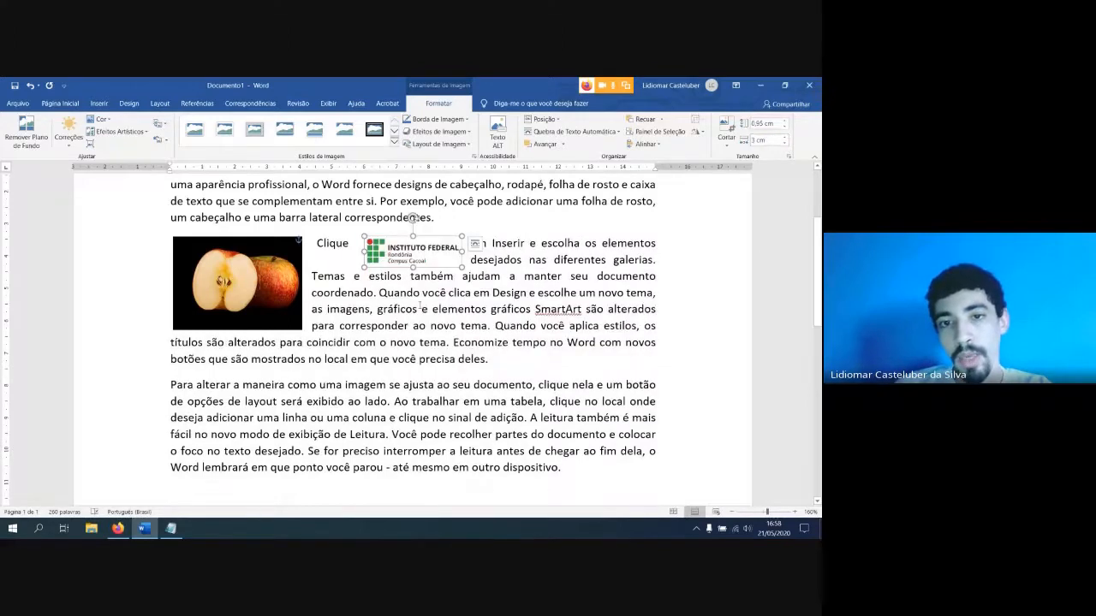
left_click(762, 124)
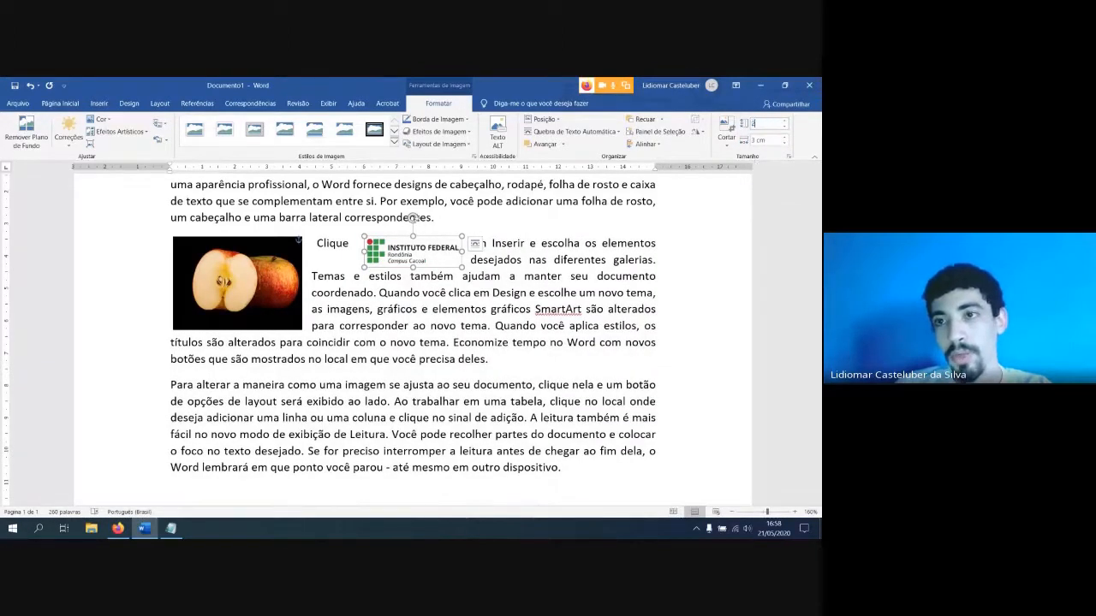
type("2")
key("Return")
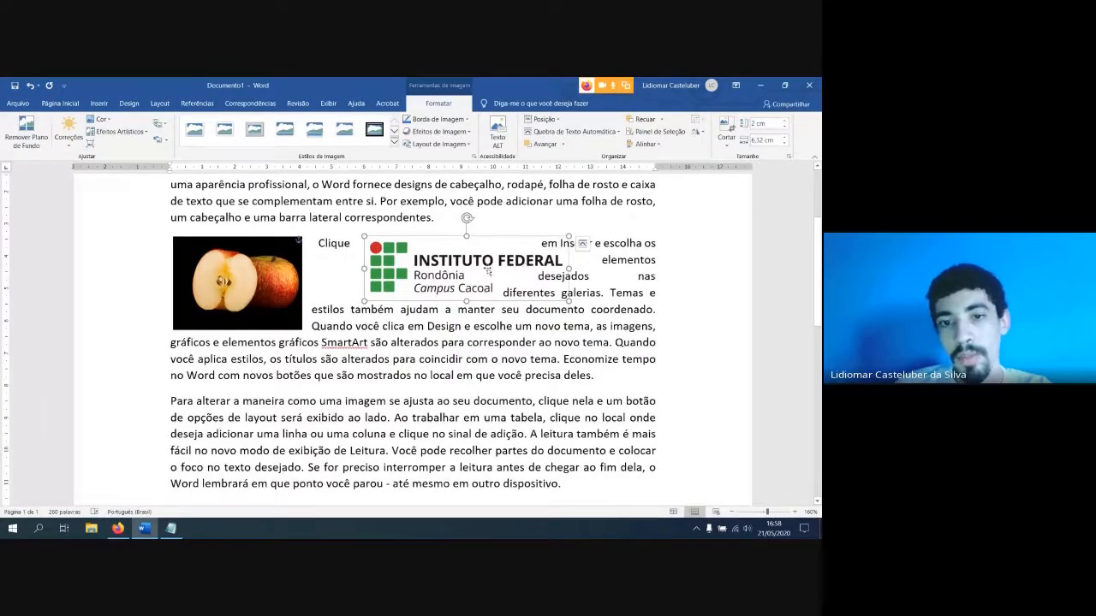
Try the logo and the apple picture side by side in the second paragraph's lower lines, and return the apple to the paragraph's start
left_click_drag(488, 271, 440, 336)
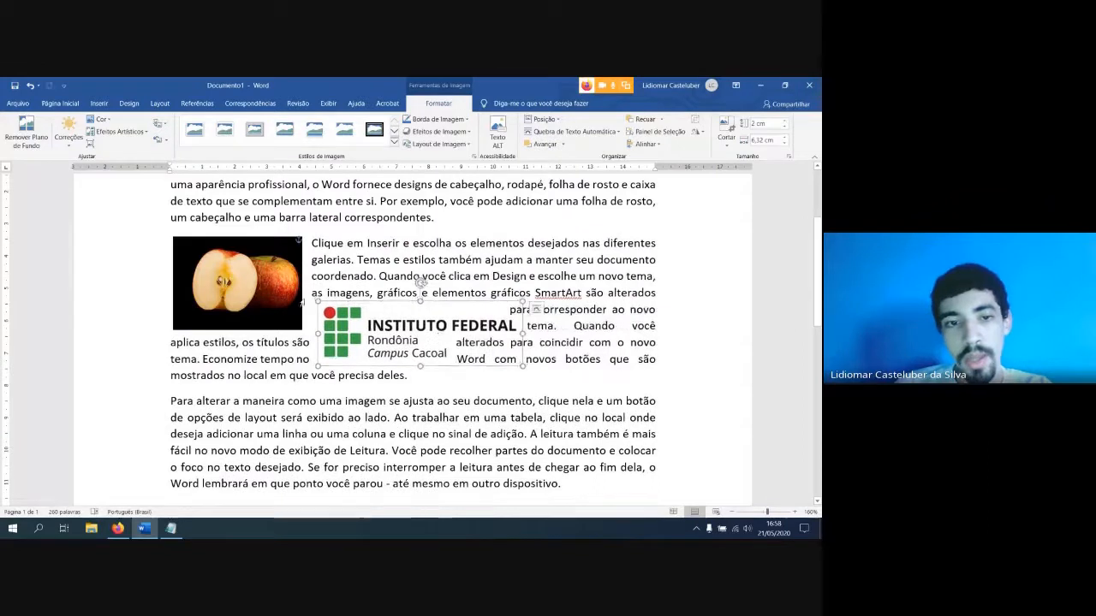
left_click(249, 293)
left_click_drag(230, 286, 233, 323)
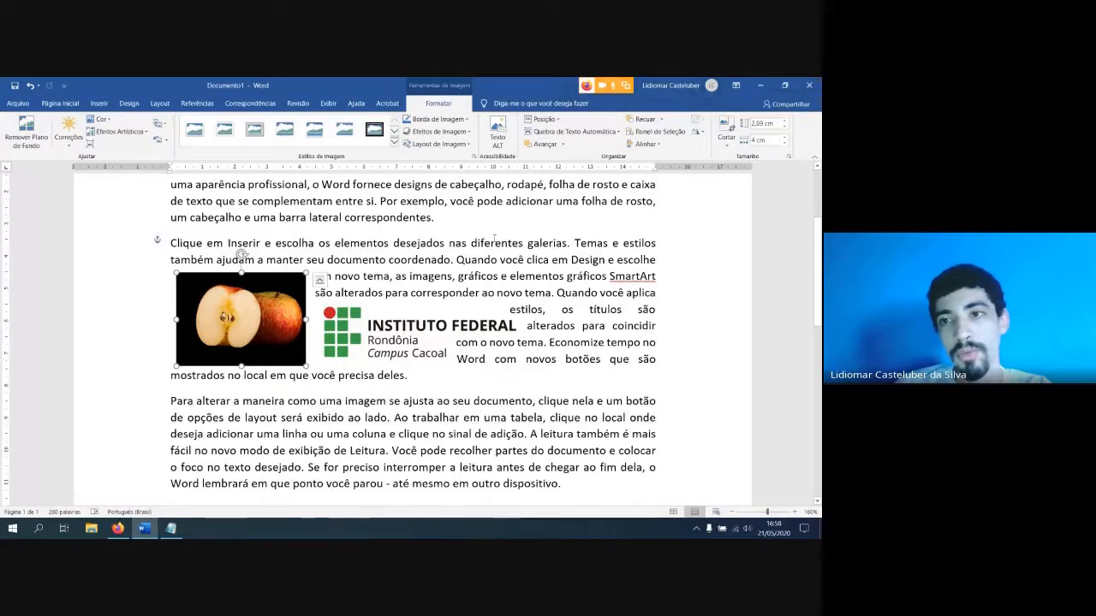
scroll(573, 272, "down", 3)
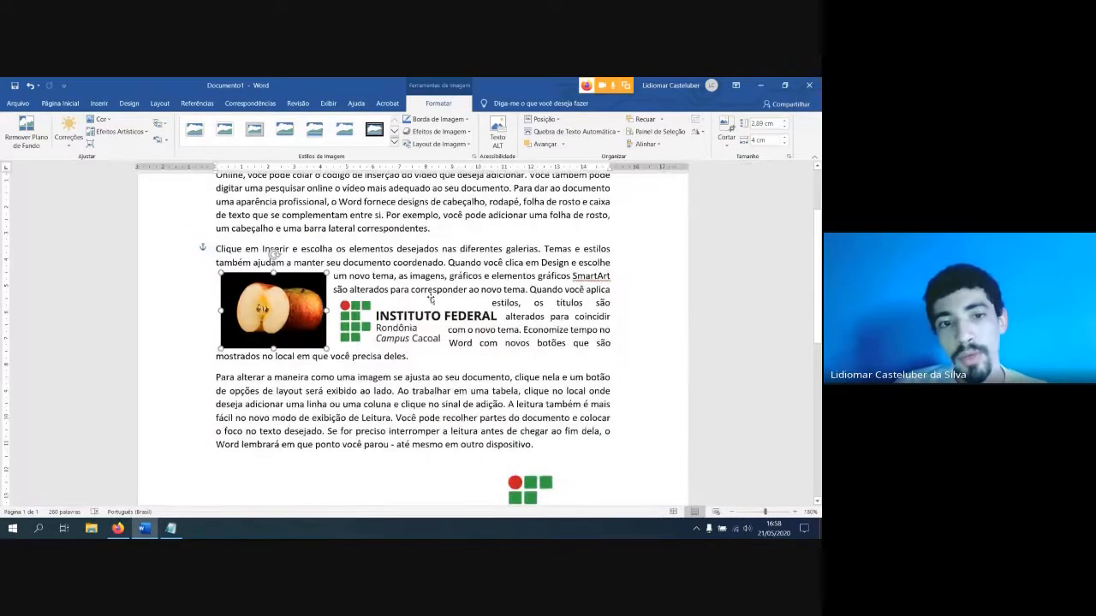
left_click_drag(288, 328, 279, 301)
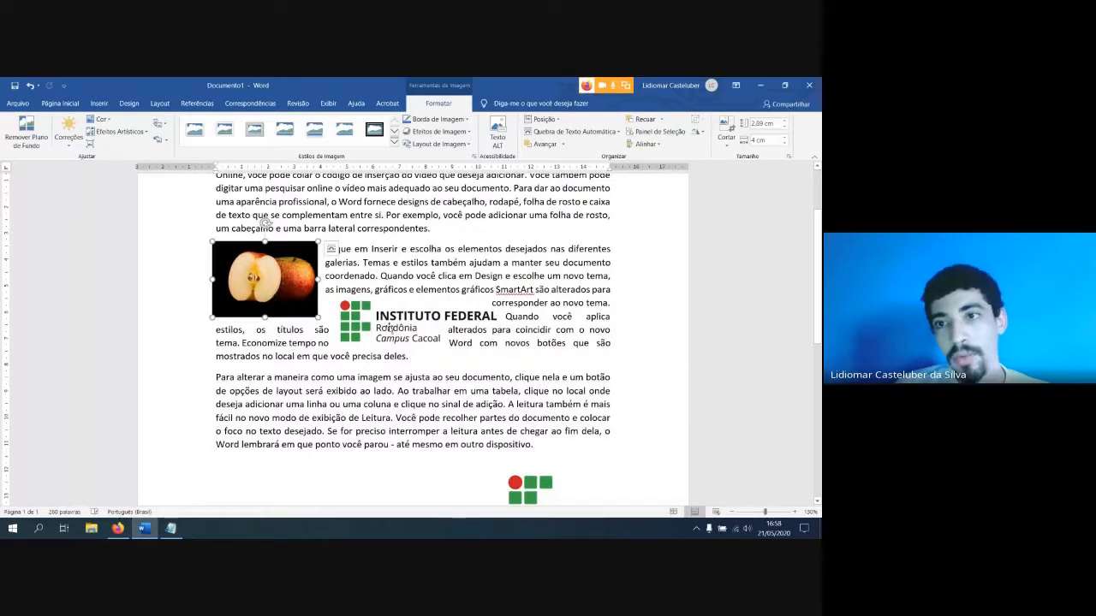
Set the width of both the horizontal logo and the vertical logo below the text to 4 cm
left_click(389, 329)
type("4")
key("Return")
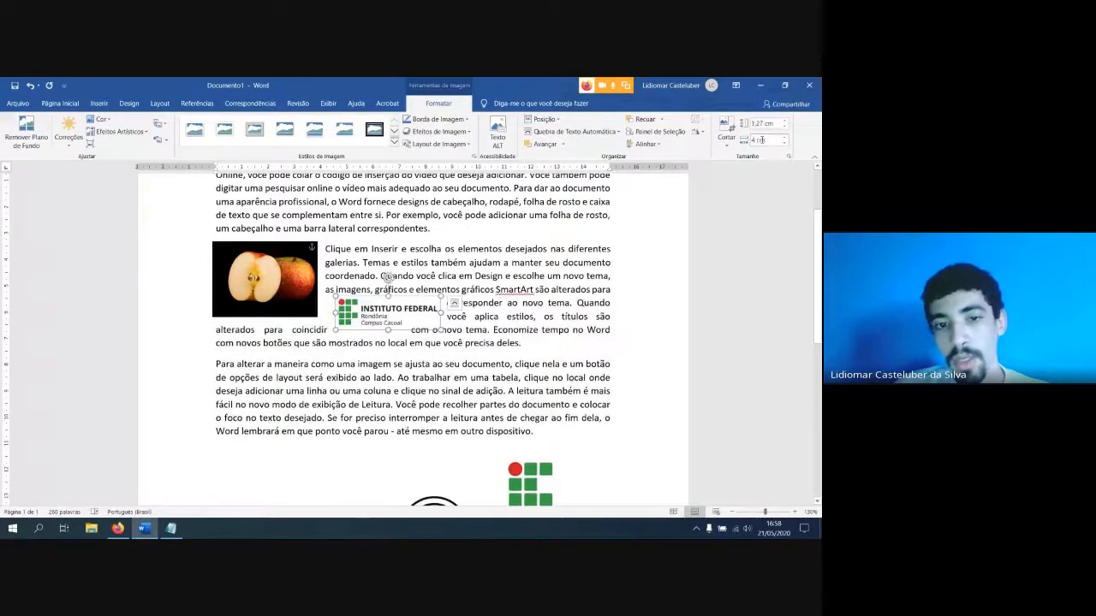
left_click(545, 465)
left_click(776, 140)
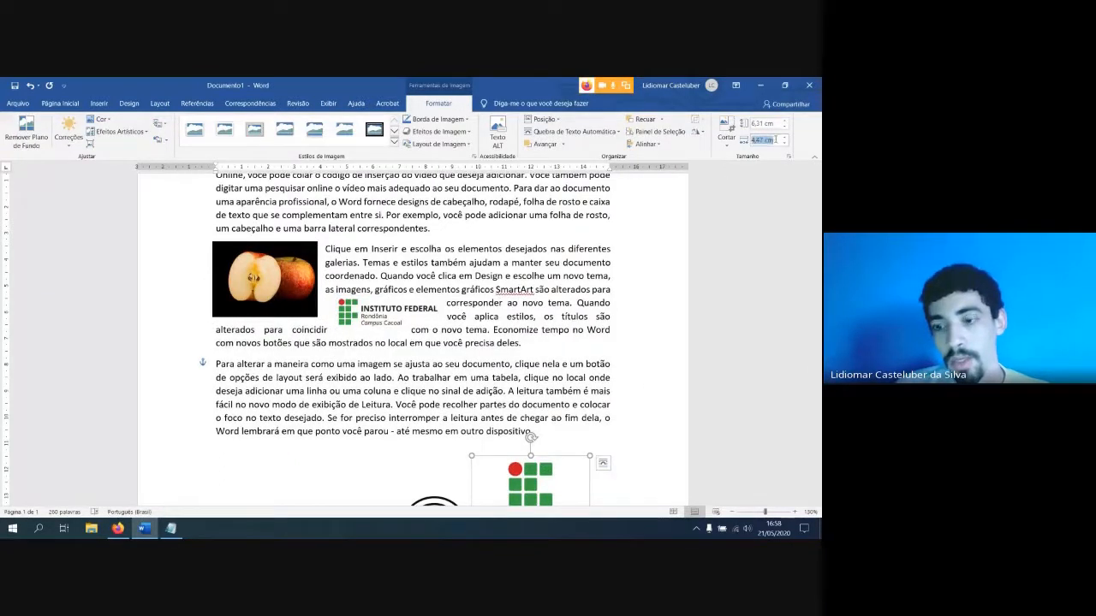
type("4")
key("Return")
Stack the horizontal logo and the vertical logo directly beneath the apple picture along the left margin
left_click_drag(402, 315, 291, 345)
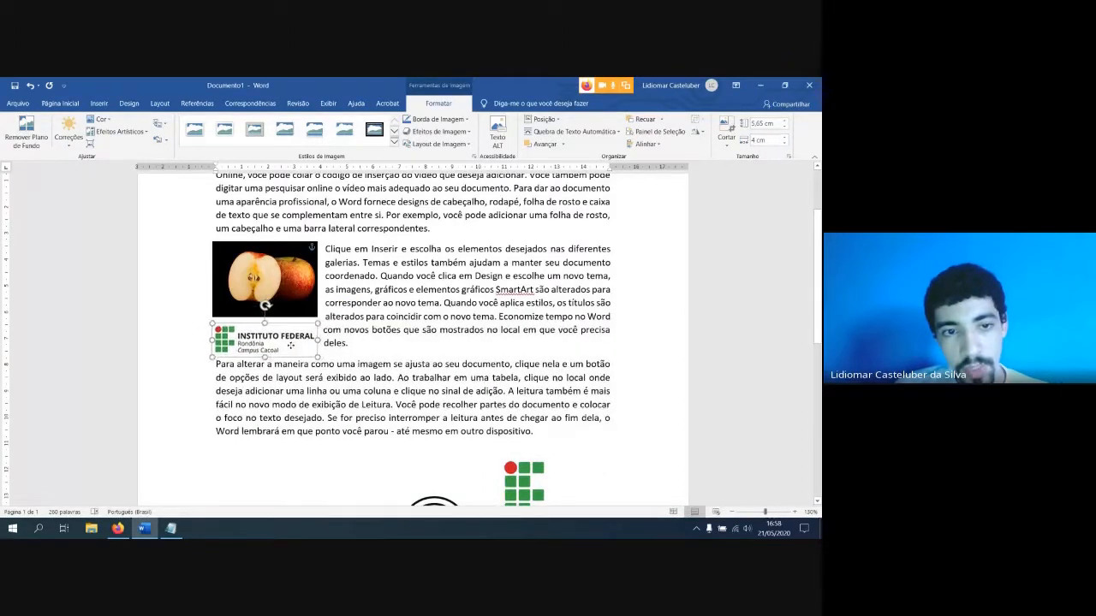
left_click_drag(522, 483, 293, 411)
Apply square text wrapping to the vertical logo and nudge it up slightly, just under the horizontal logo
left_click(334, 383)
left_click(317, 386)
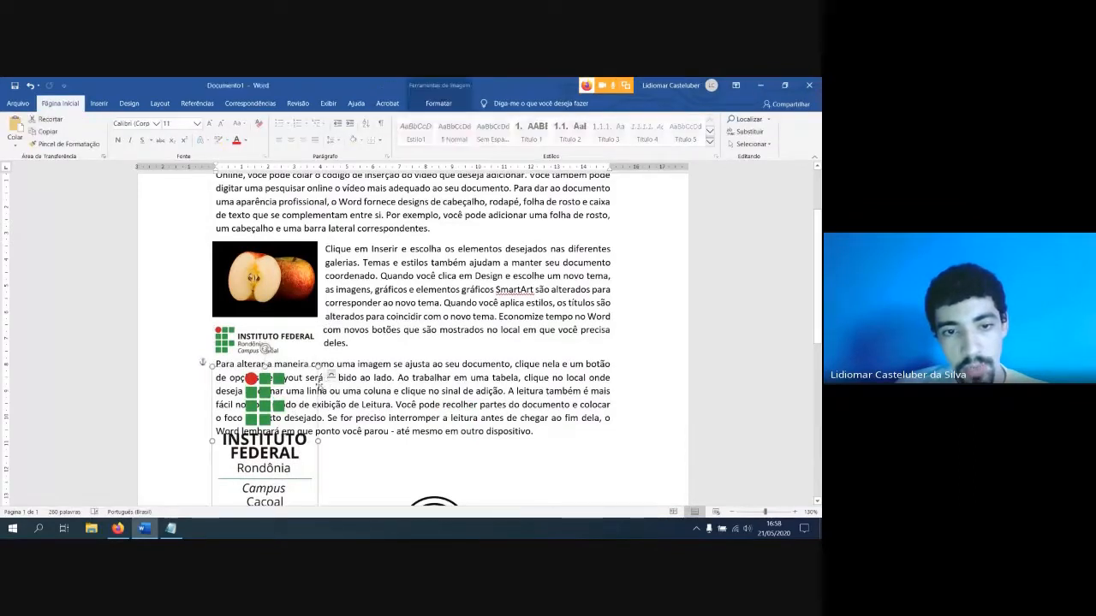
left_click(325, 379)
left_click(285, 389)
left_click(329, 374)
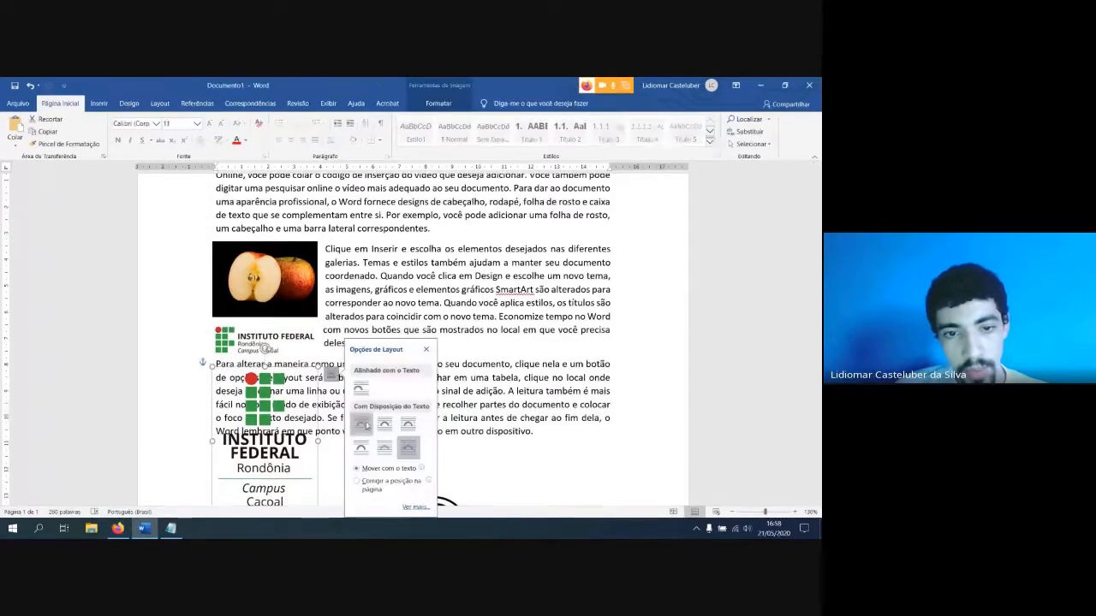
left_click(360, 424)
left_click_drag(252, 414, 251, 409)
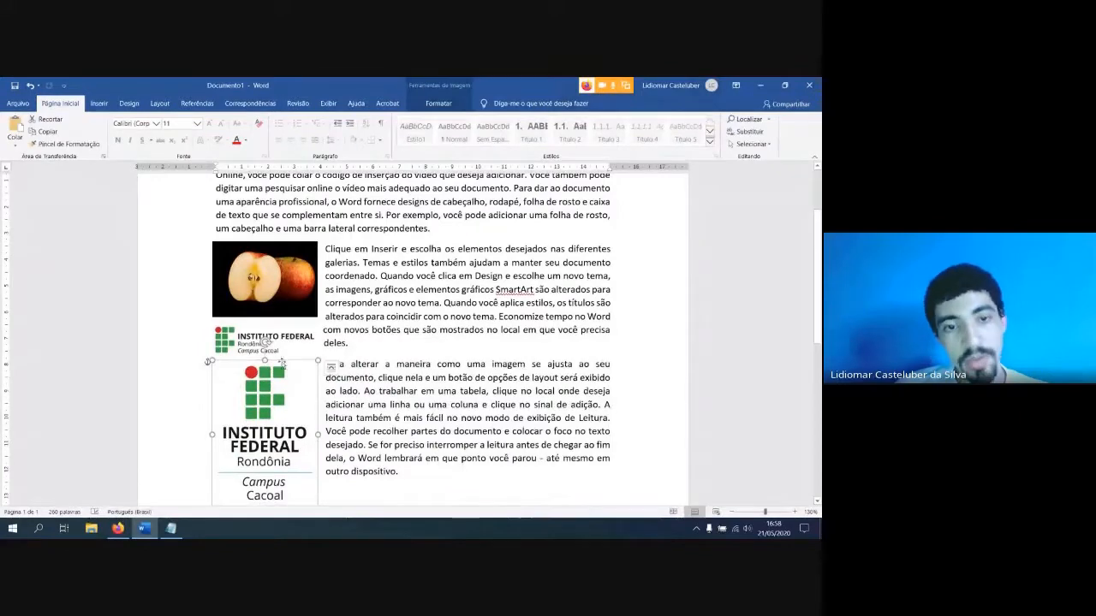
left_click(364, 341)
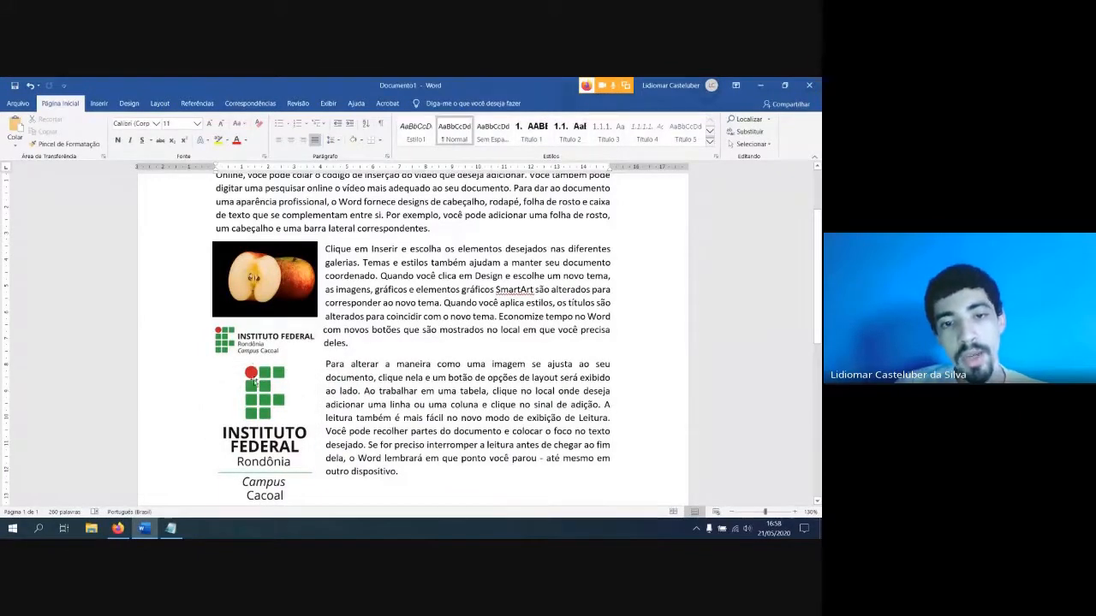
Move the apple picture up beside the end of the first paragraph, and try an orange recolor before restoring its original colors
left_click_drag(272, 284, 276, 247)
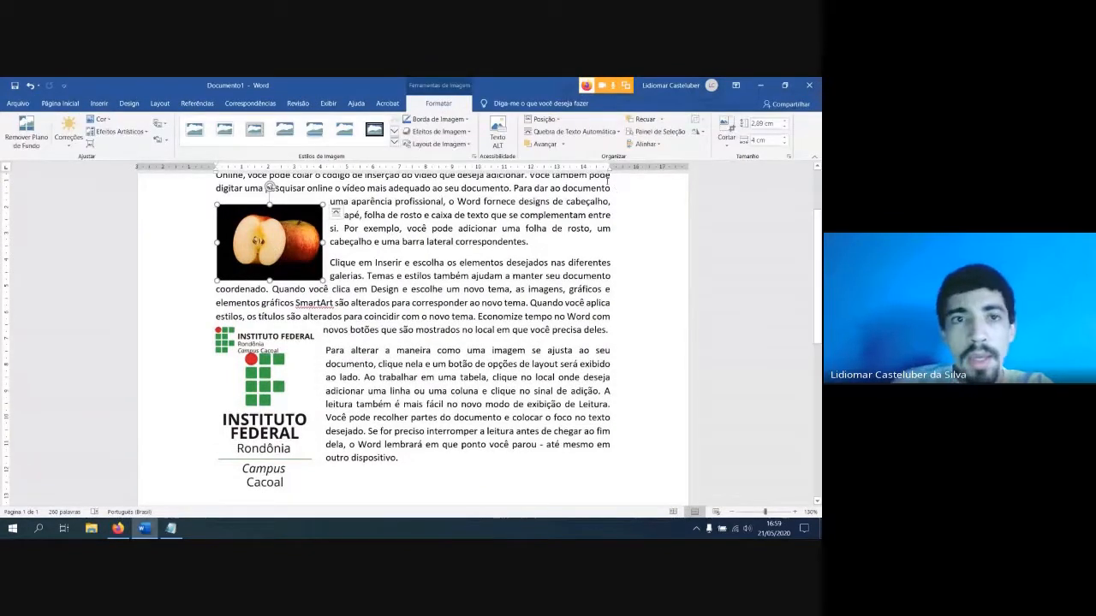
left_click(102, 121)
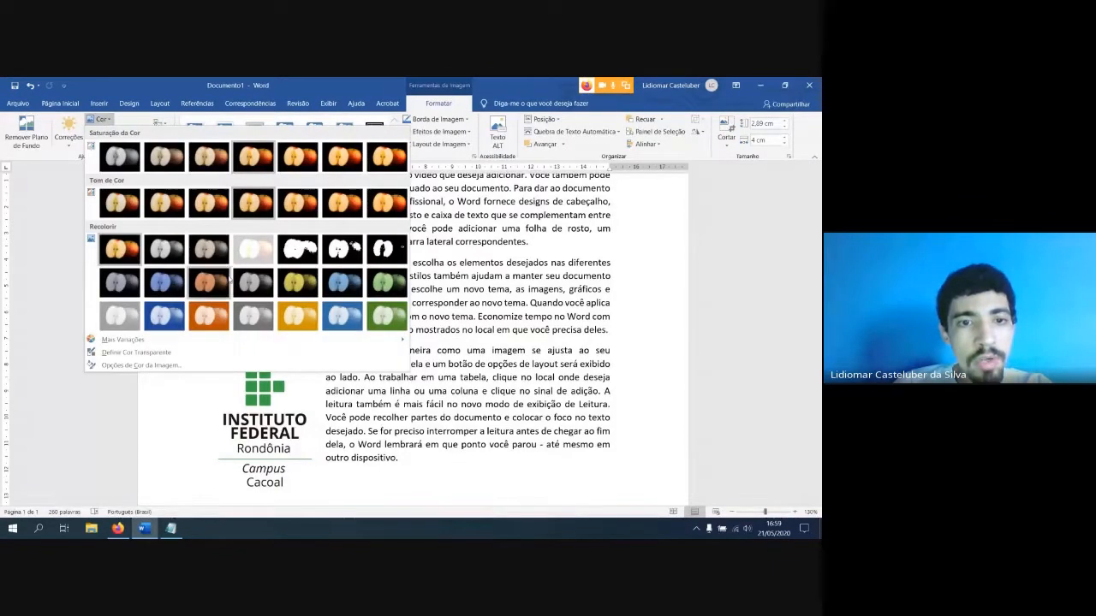
left_click(209, 316)
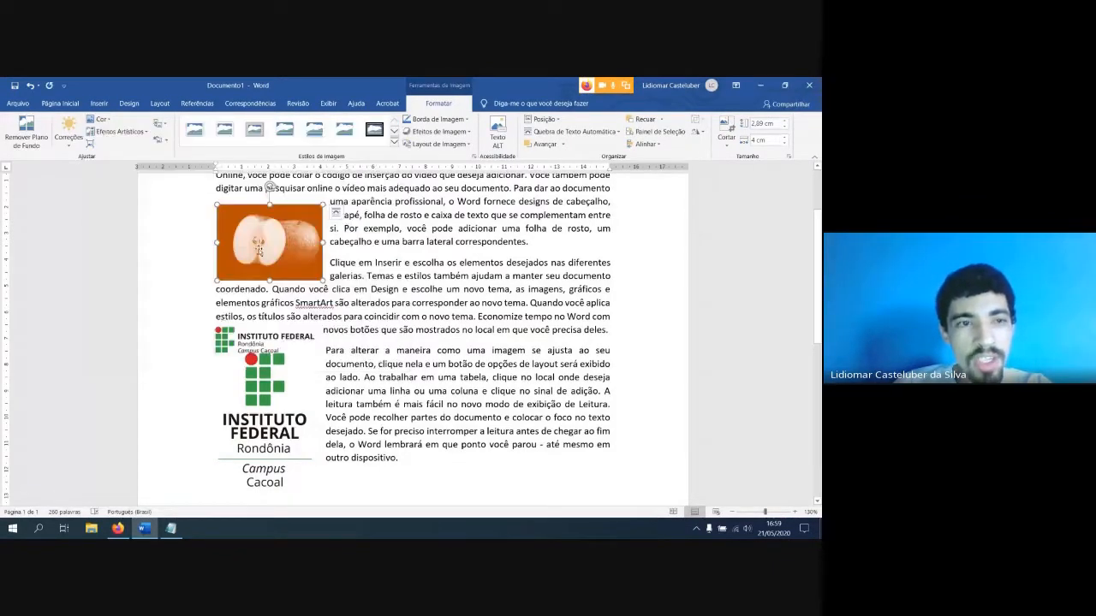
left_click(102, 120)
left_click(122, 247)
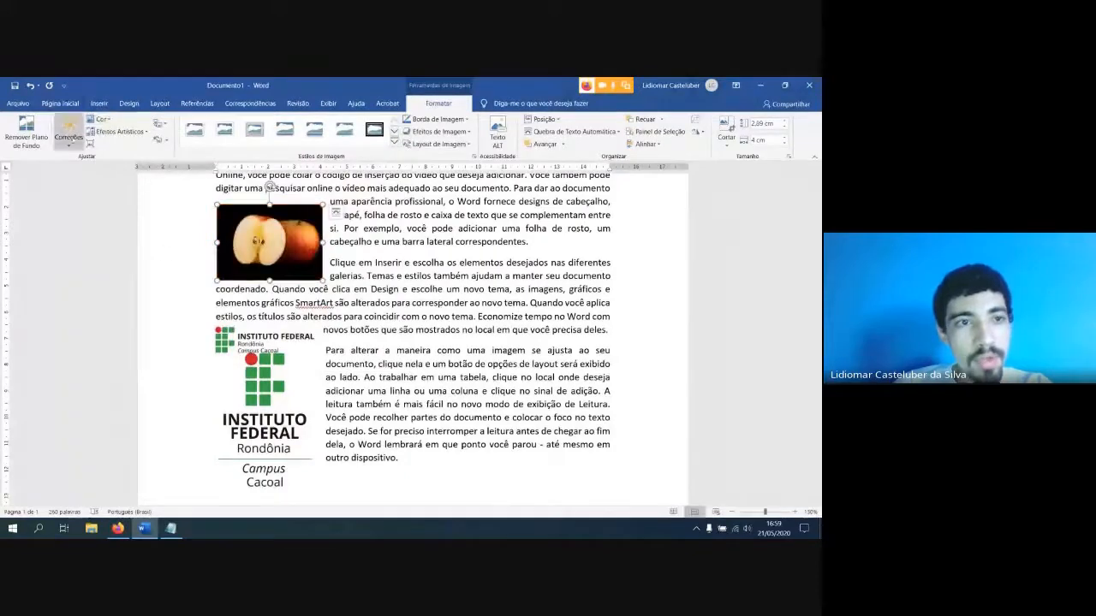
Apply the artistic effect that overlays a square grid on the apple picture
left_click(117, 131)
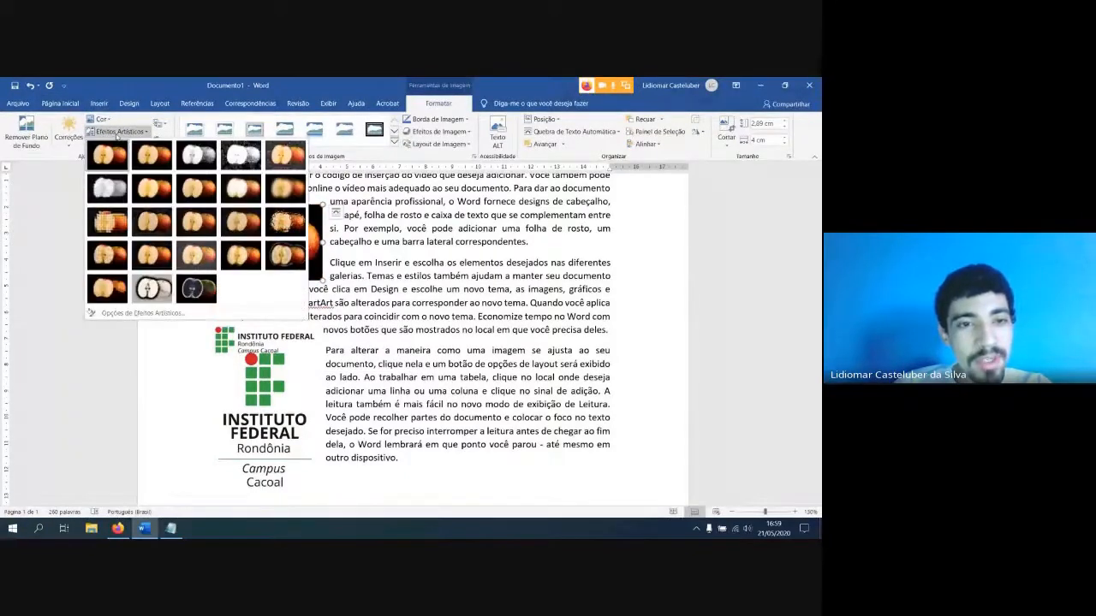
left_click(107, 221)
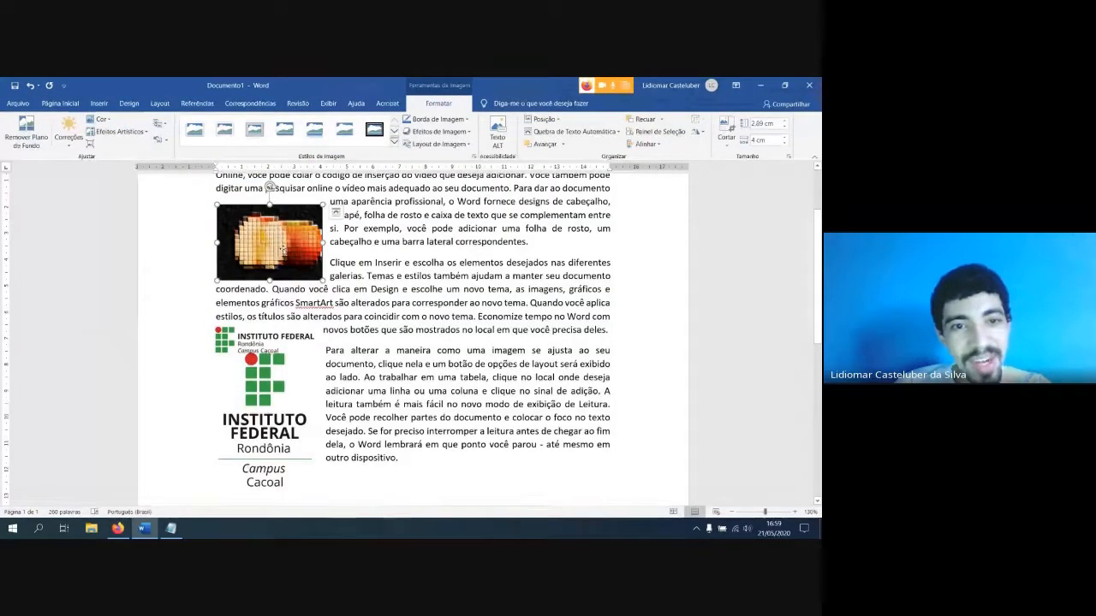
scroll(287, 244, "up", 8, "ctrl")
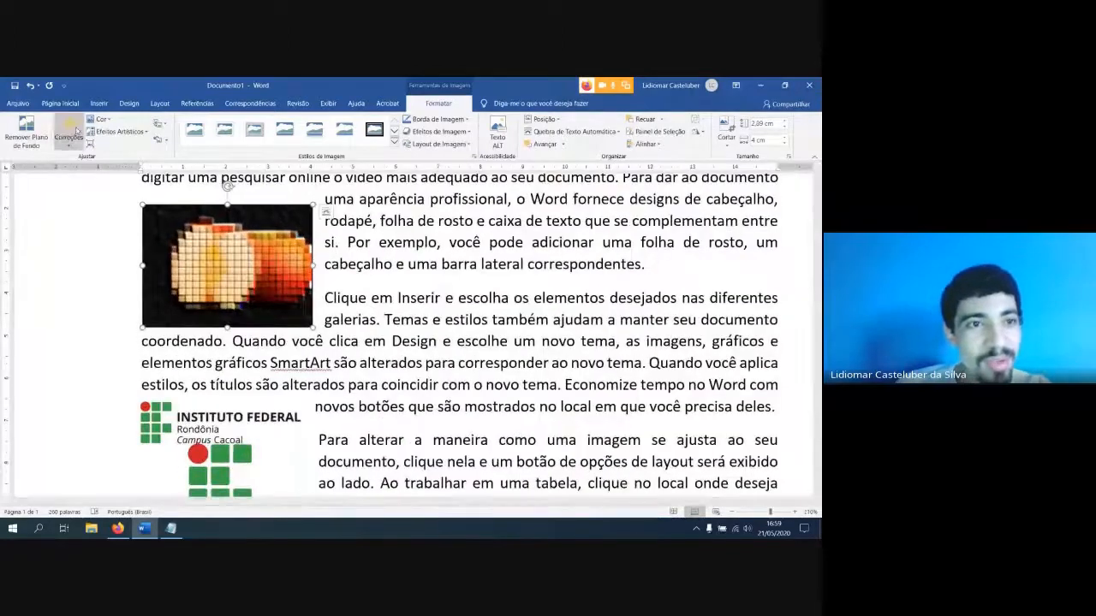
Try a rippled glass artistic effect on the apple picture before removing artistic effects from it altogether
left_click(100, 122)
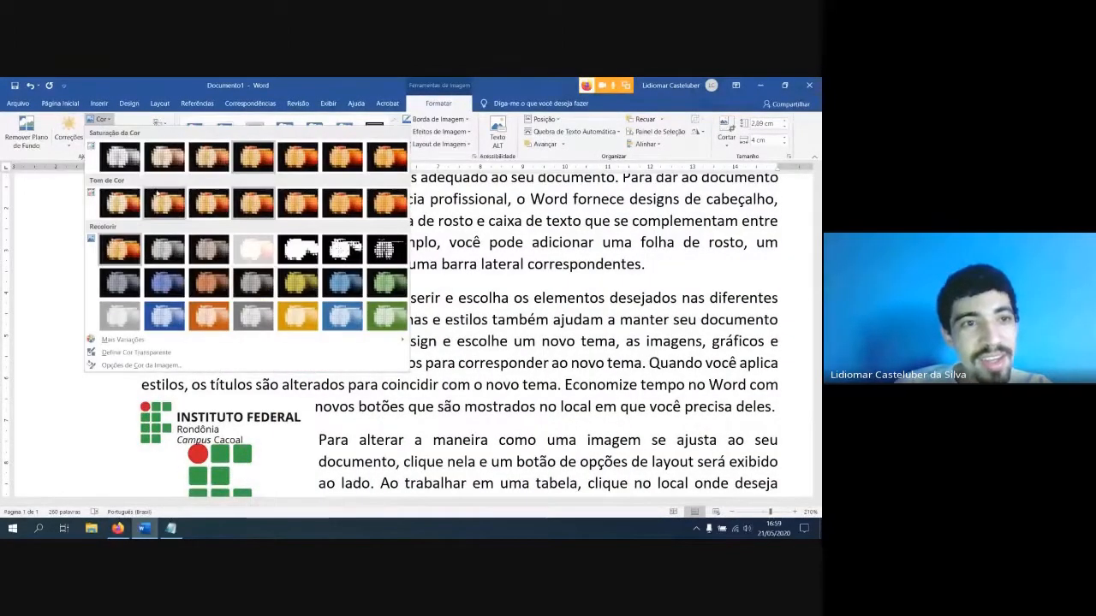
left_click(91, 131)
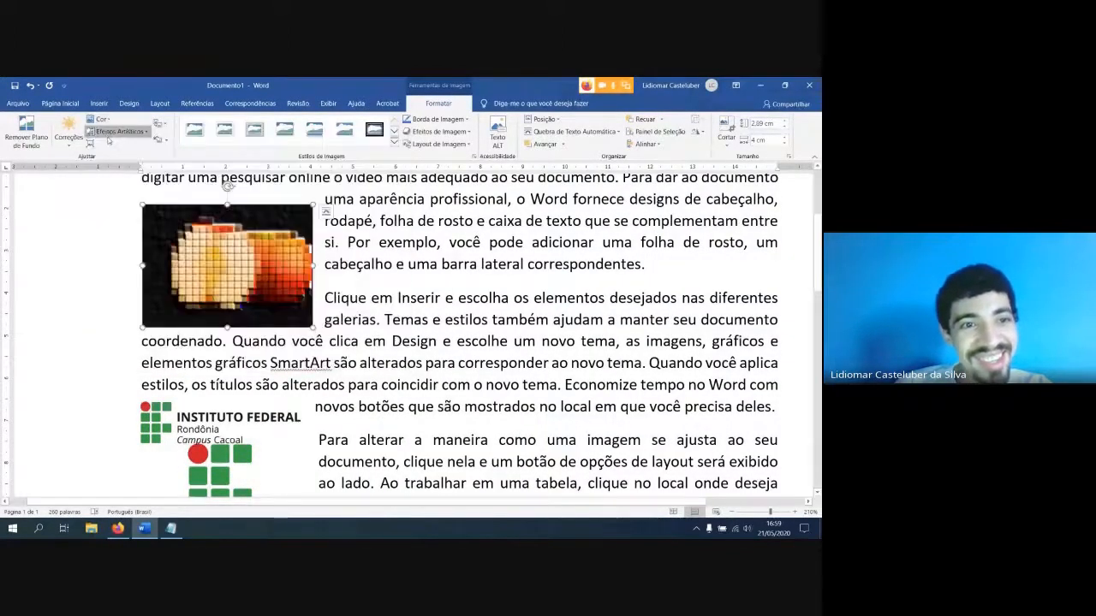
left_click(94, 131)
left_click(196, 166)
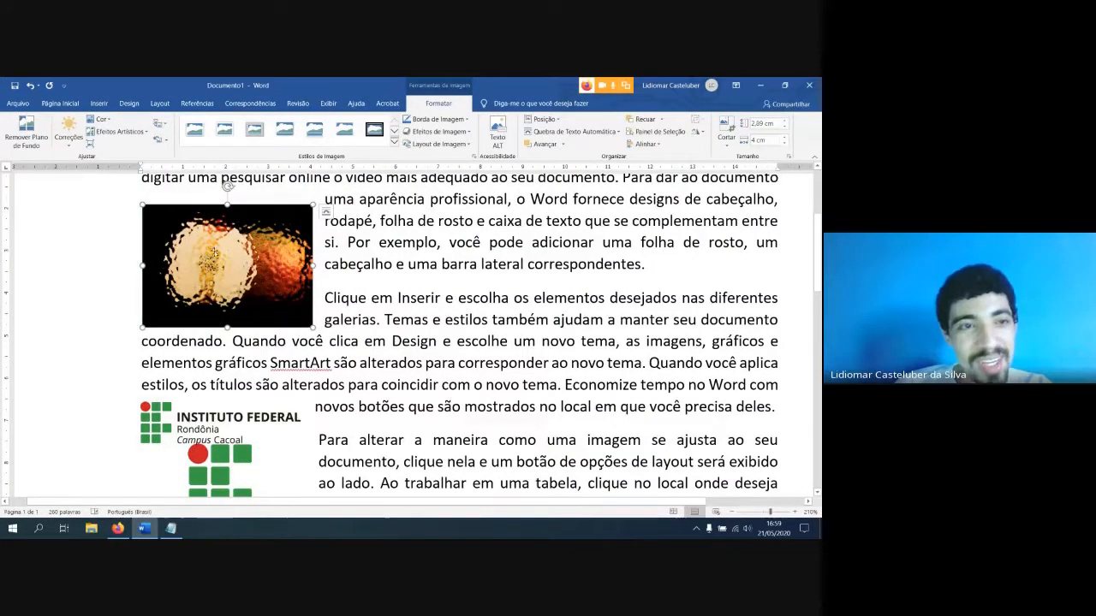
left_click(118, 131)
left_click(113, 154)
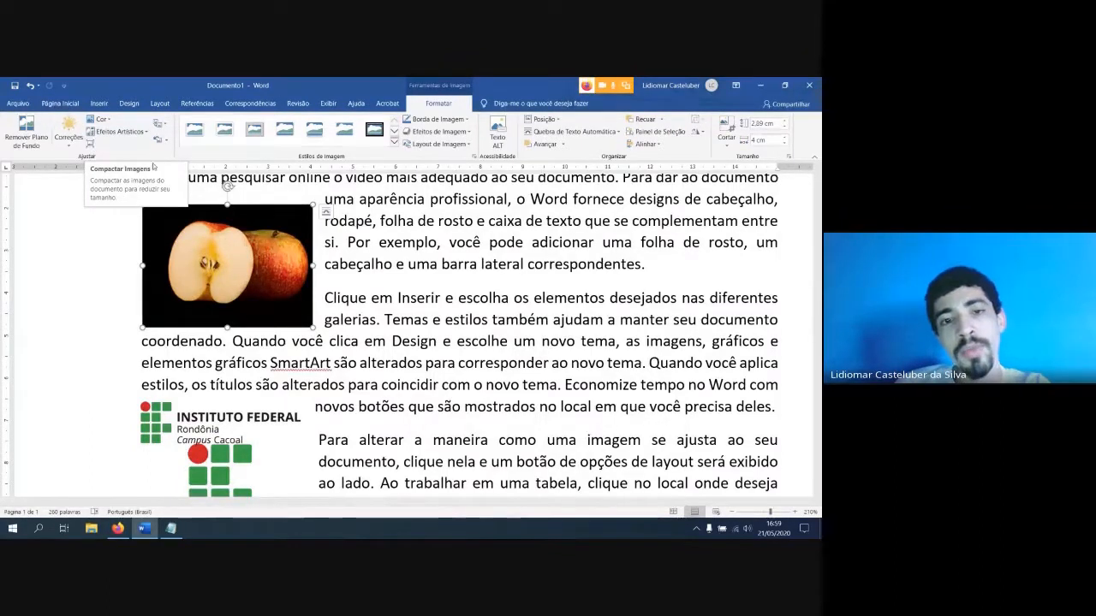
Compress only the apple picture, deleting its cropped areas and using the default resolution
left_click(369, 275)
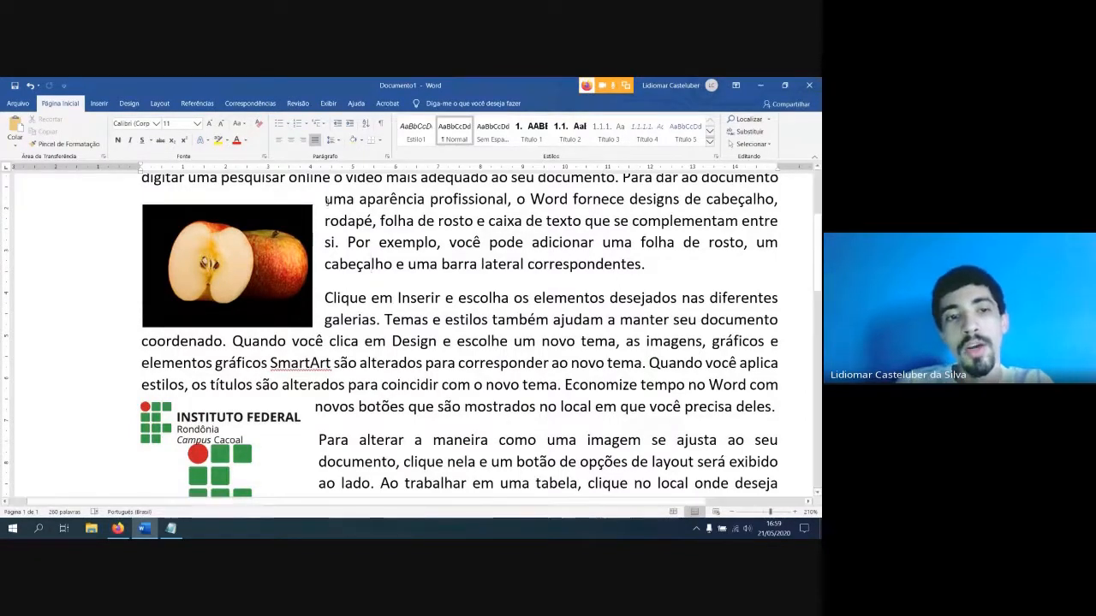
left_click(259, 249)
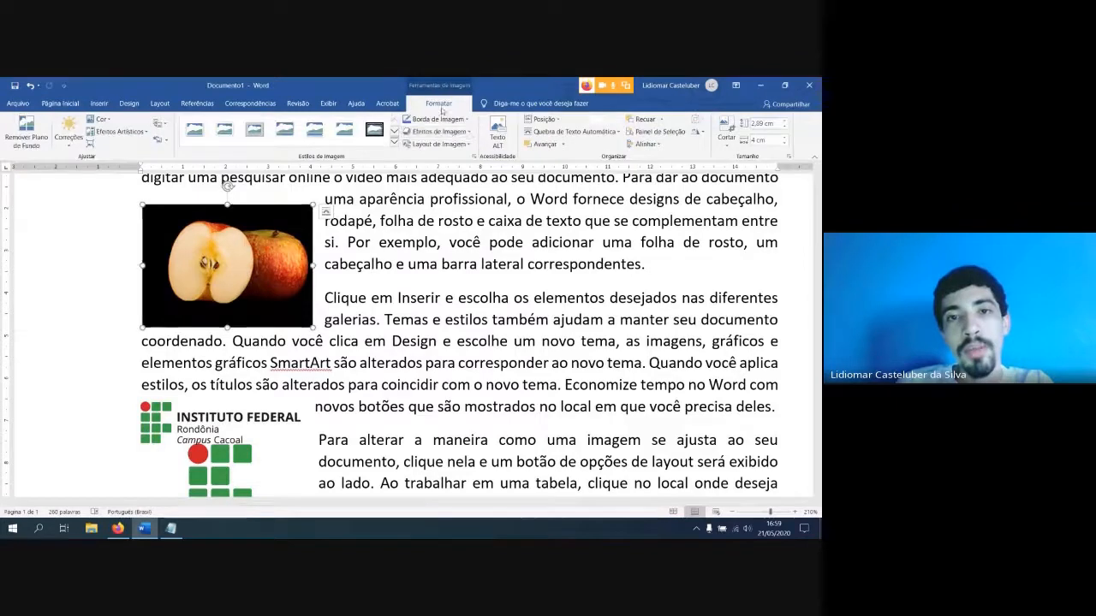
left_click(91, 147)
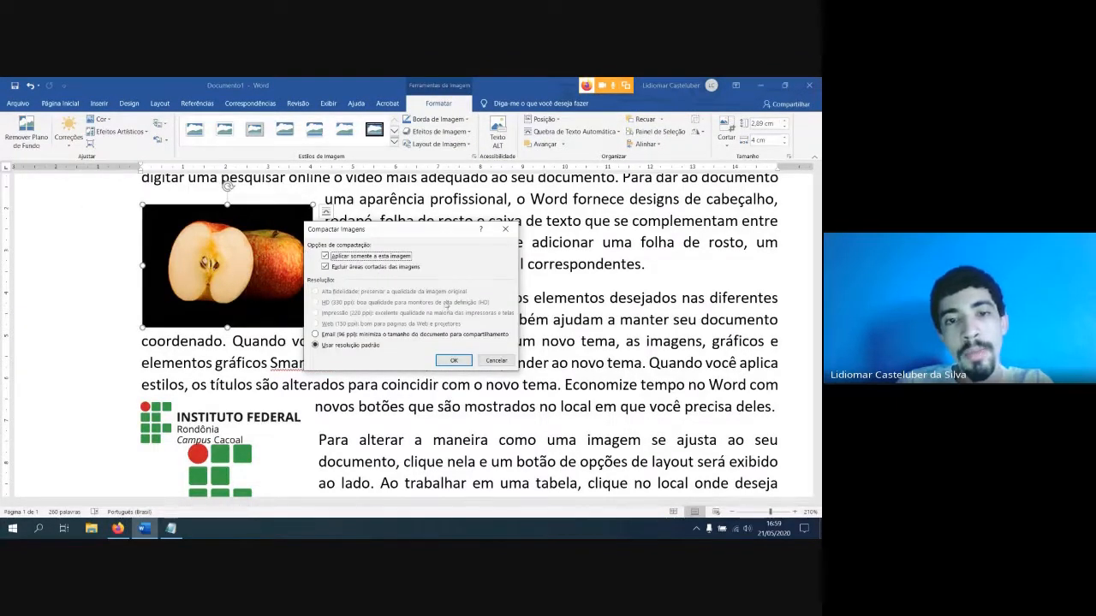
left_click(452, 360)
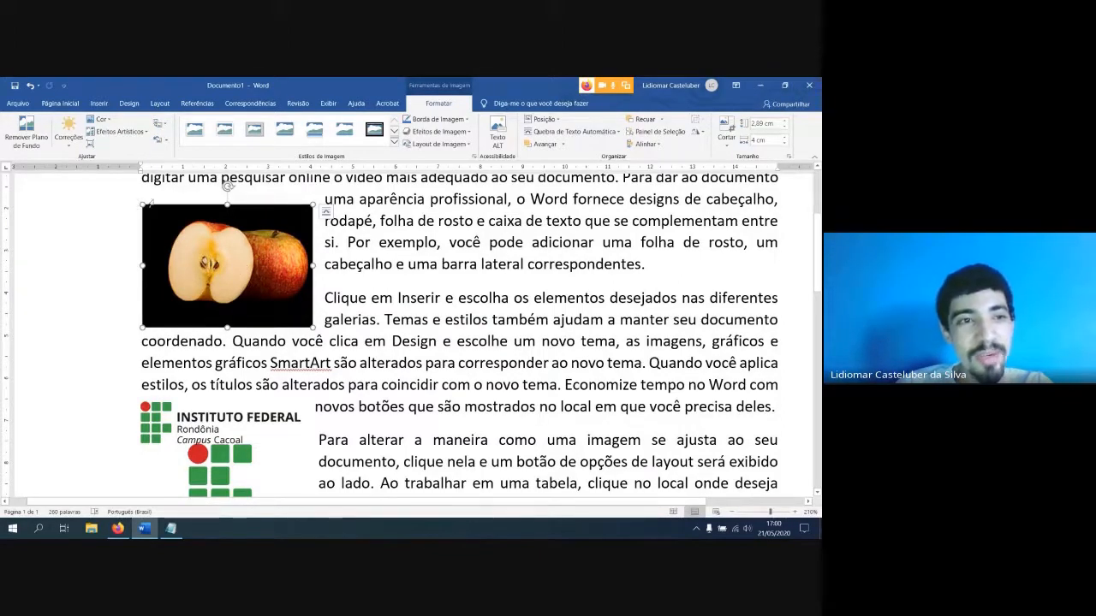
Preview the sharpness, brightness and contrast correction presets for the apple picture
left_click(73, 142)
left_click(75, 144)
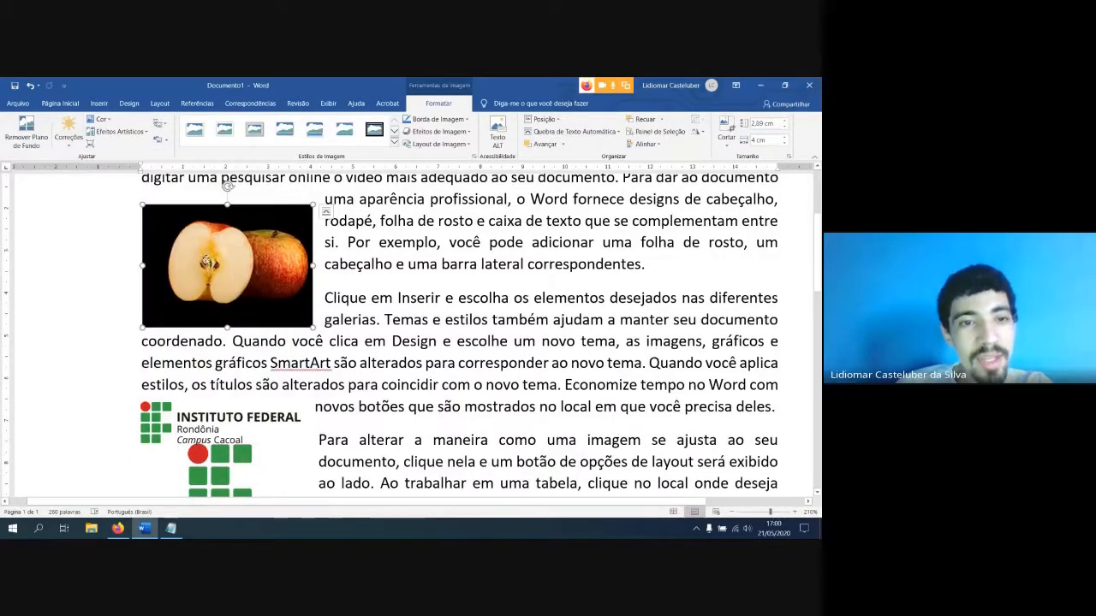
left_click(71, 146)
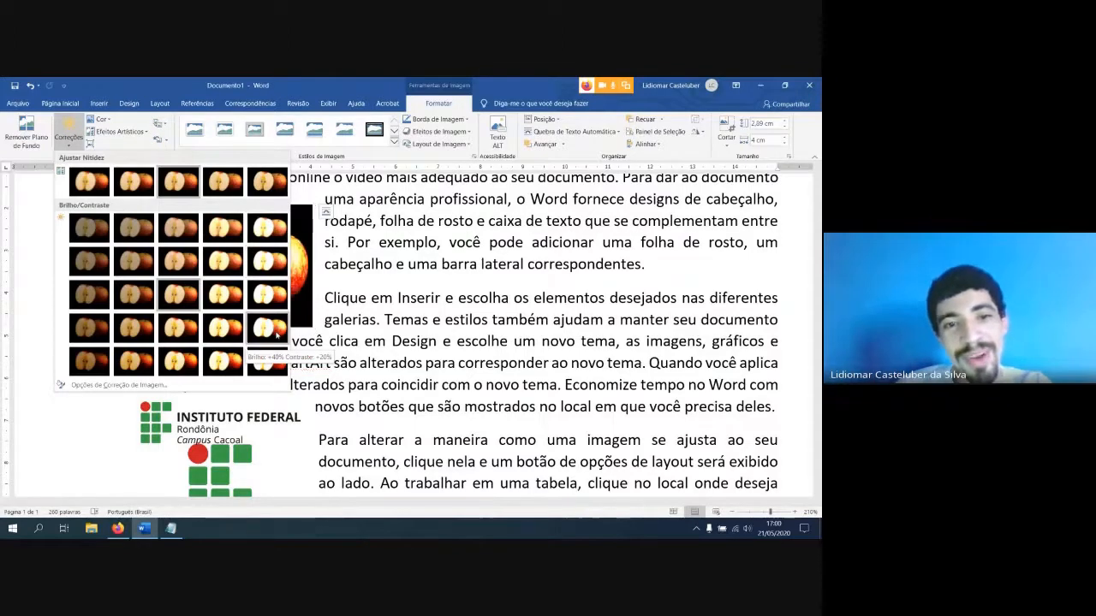
left_click(70, 141)
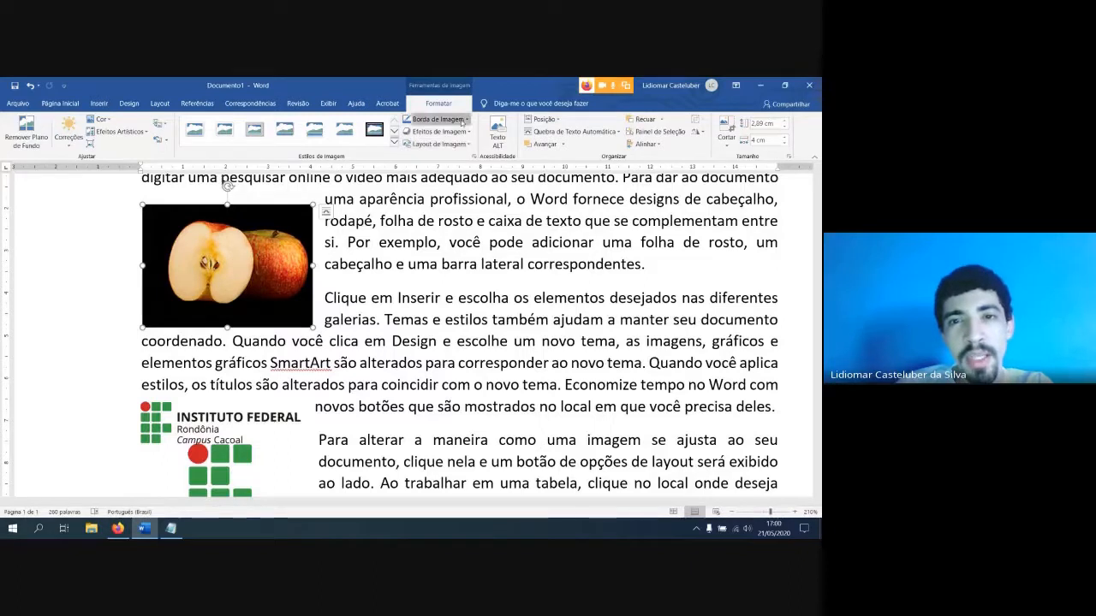
Give the apple picture an orange border, trying a 6 pt thickness before settling on 2¼ pt
left_click(438, 119)
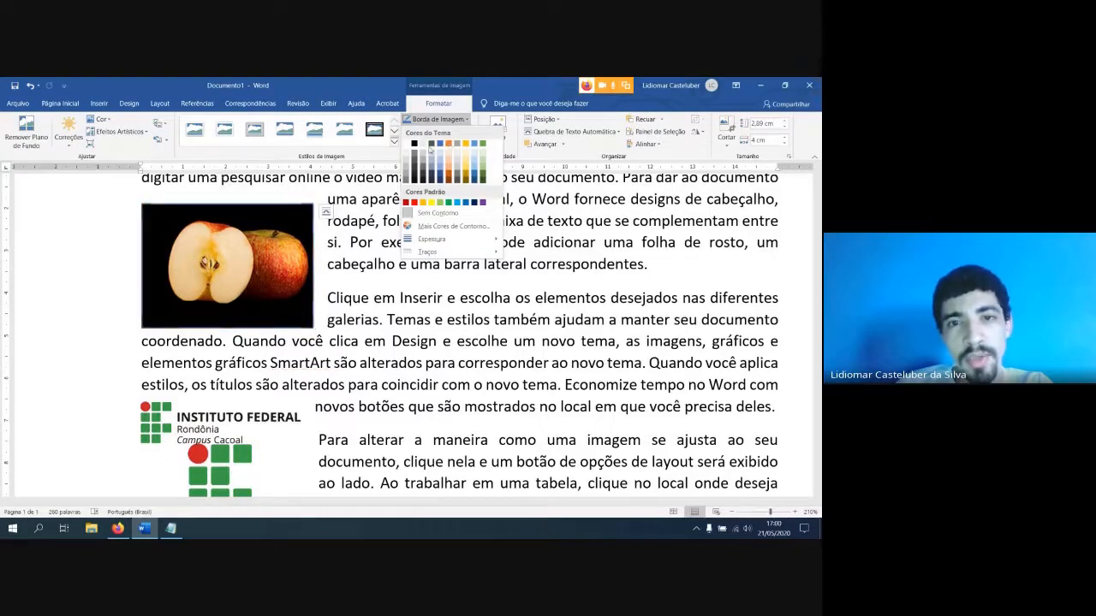
left_click(449, 145)
left_click(445, 120)
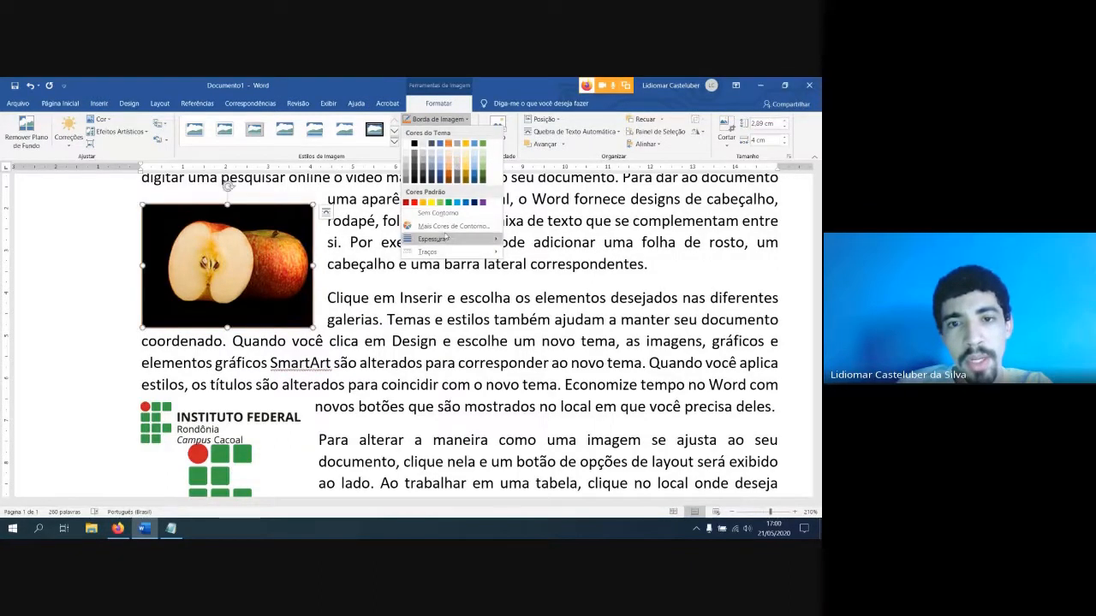
mouse_move(441, 239)
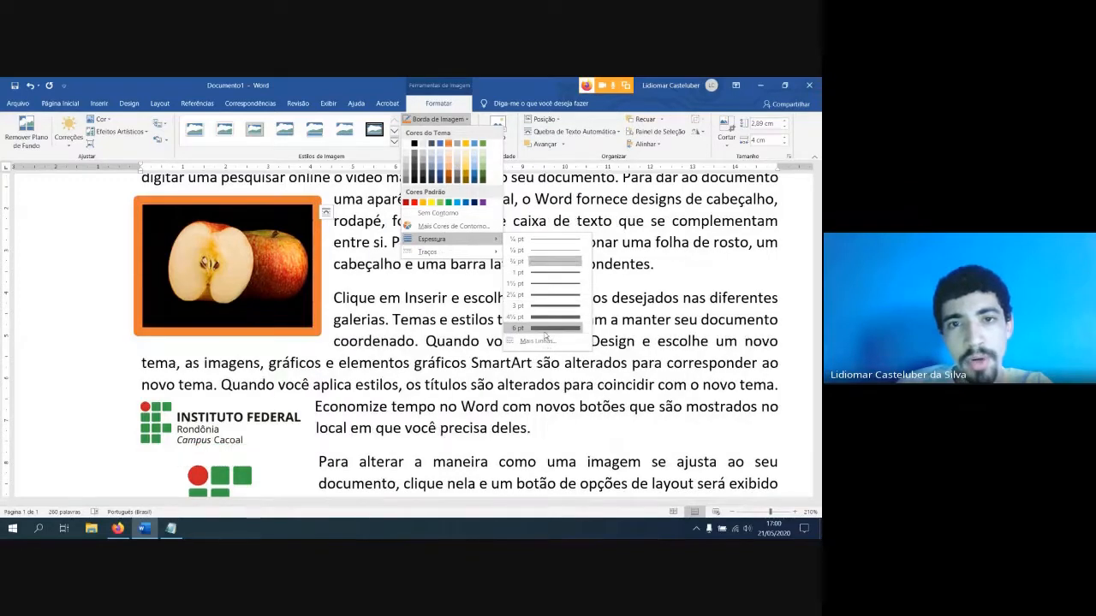
left_click(545, 329)
left_click(438, 119)
mouse_move(458, 239)
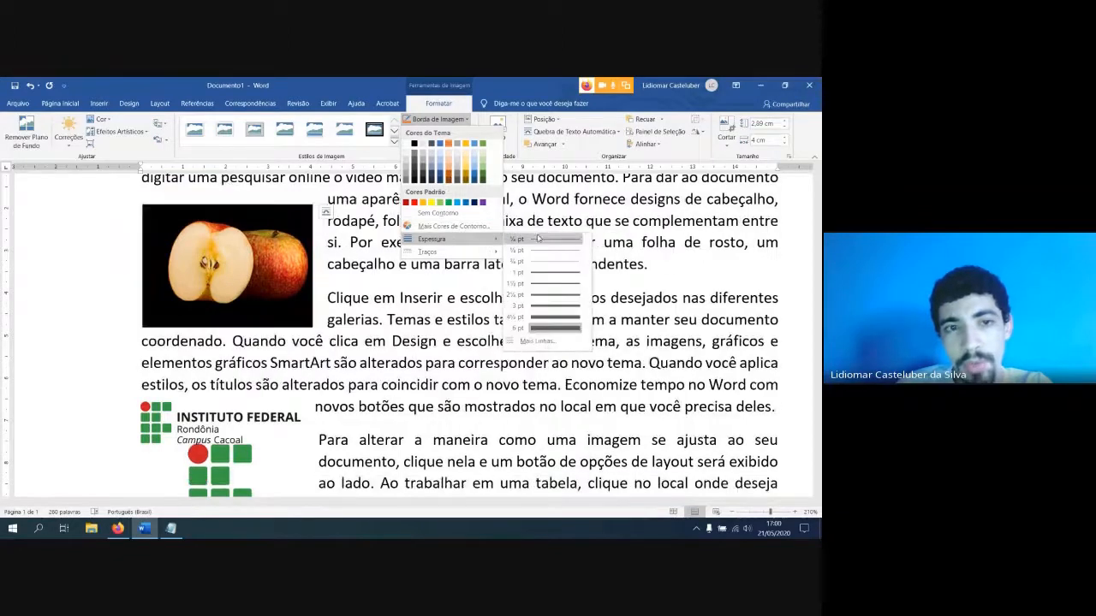
left_click(539, 283)
Preview the shadow, reflection, glow and bevel effects on the apple picture
left_click(440, 132)
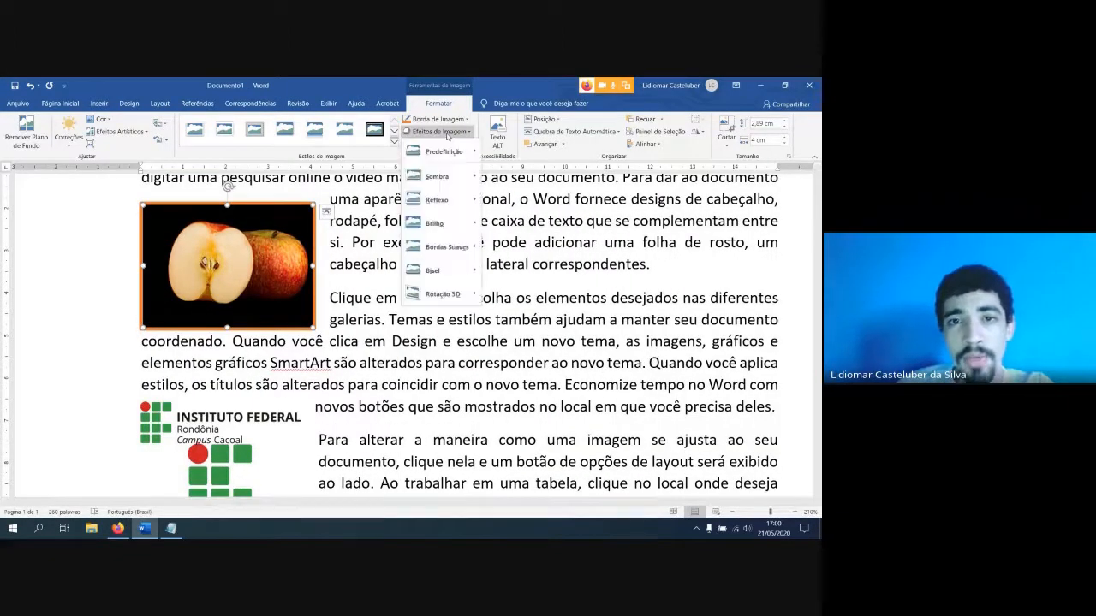
left_click(447, 134)
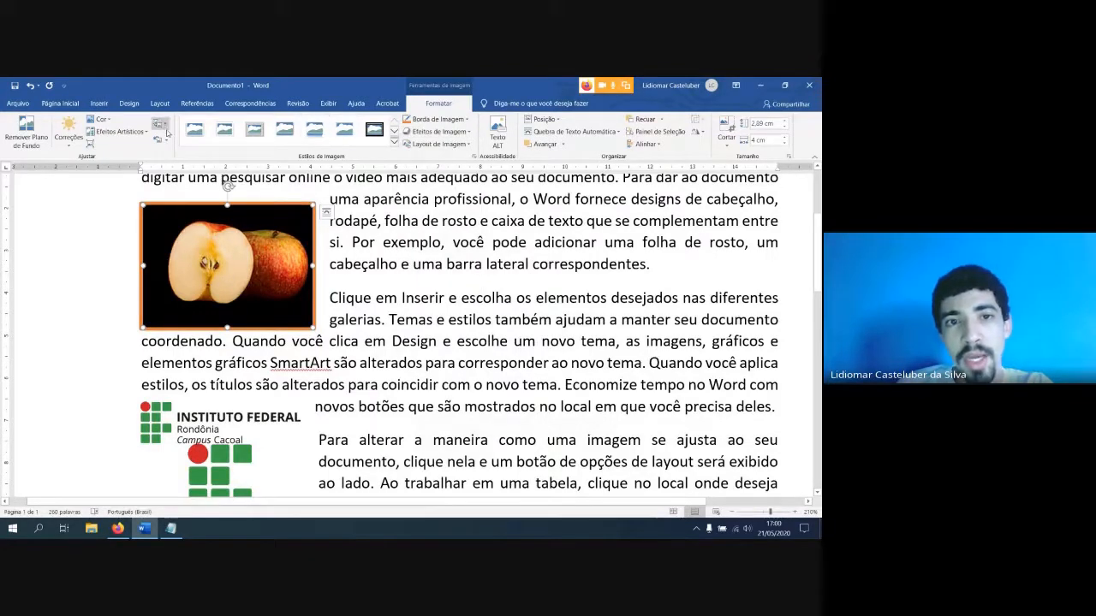
left_click(394, 143)
left_click(440, 132)
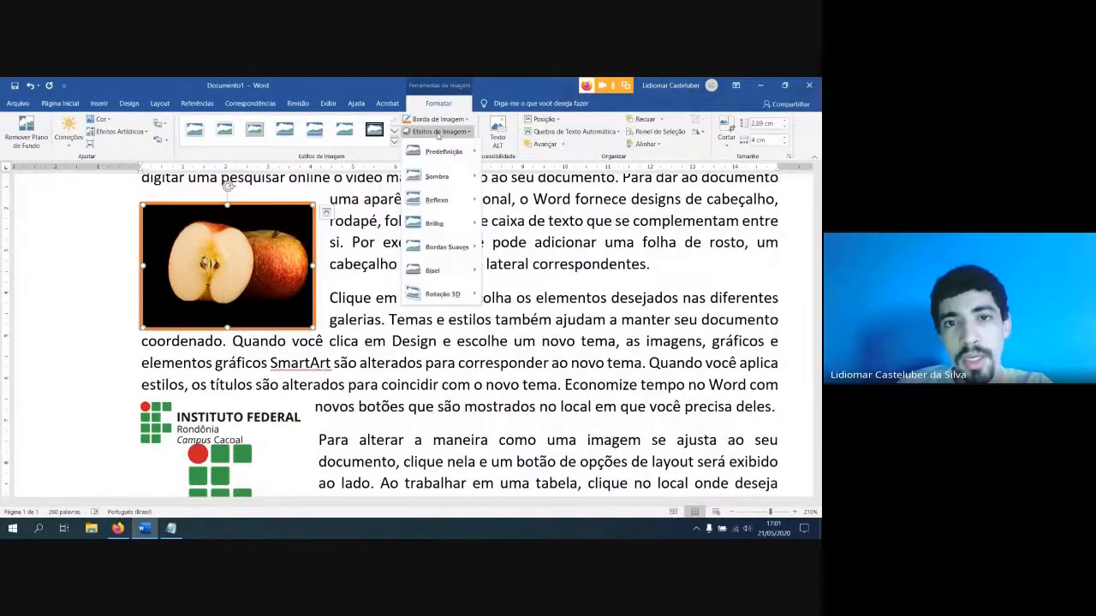
mouse_move(449, 177)
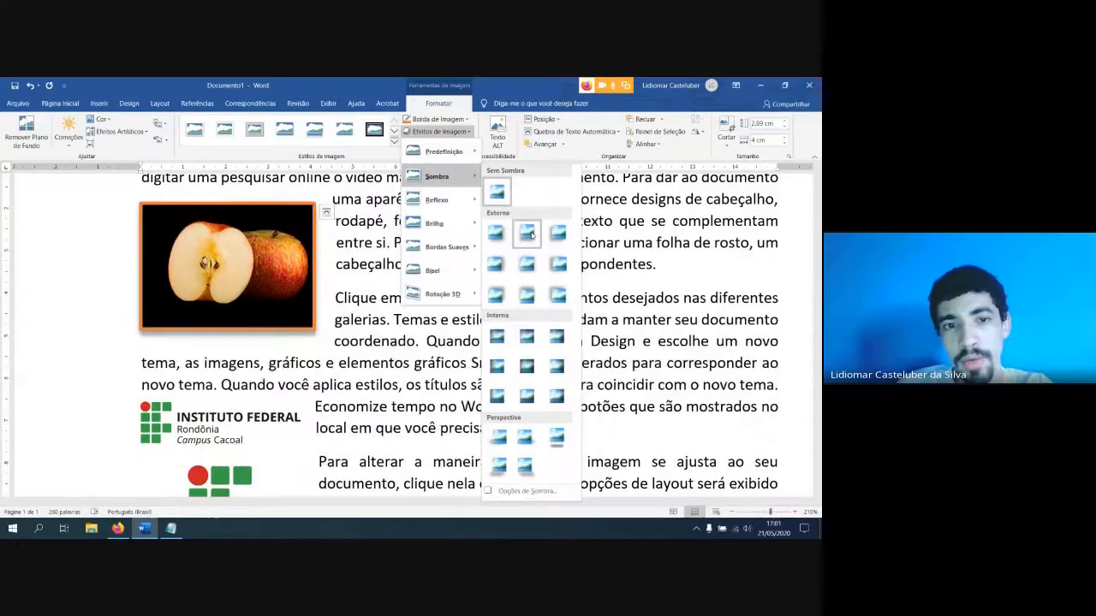
mouse_move(438, 200)
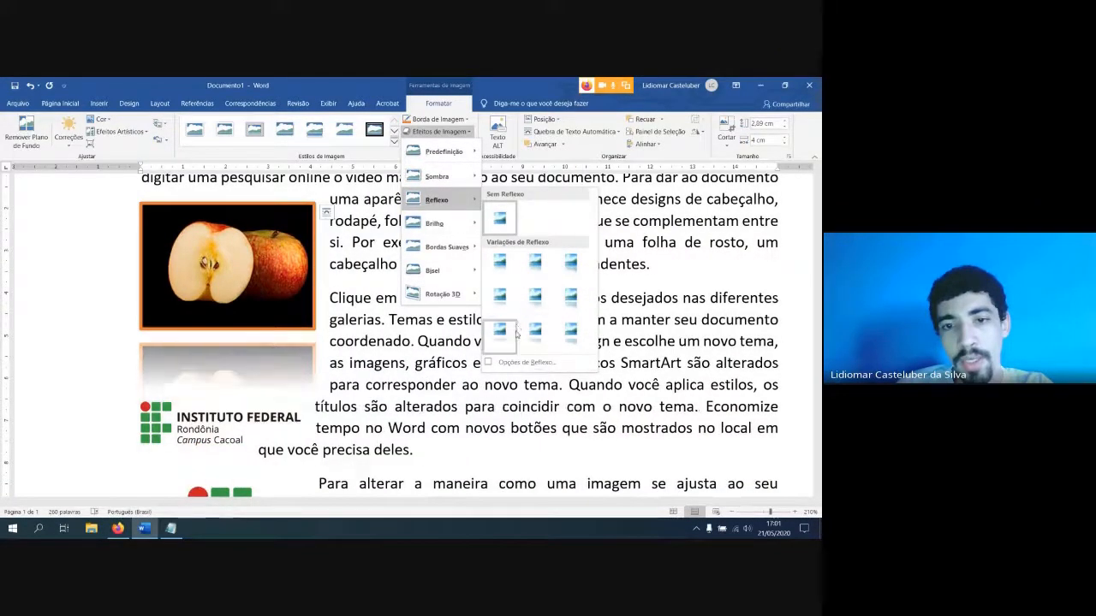
mouse_move(439, 223)
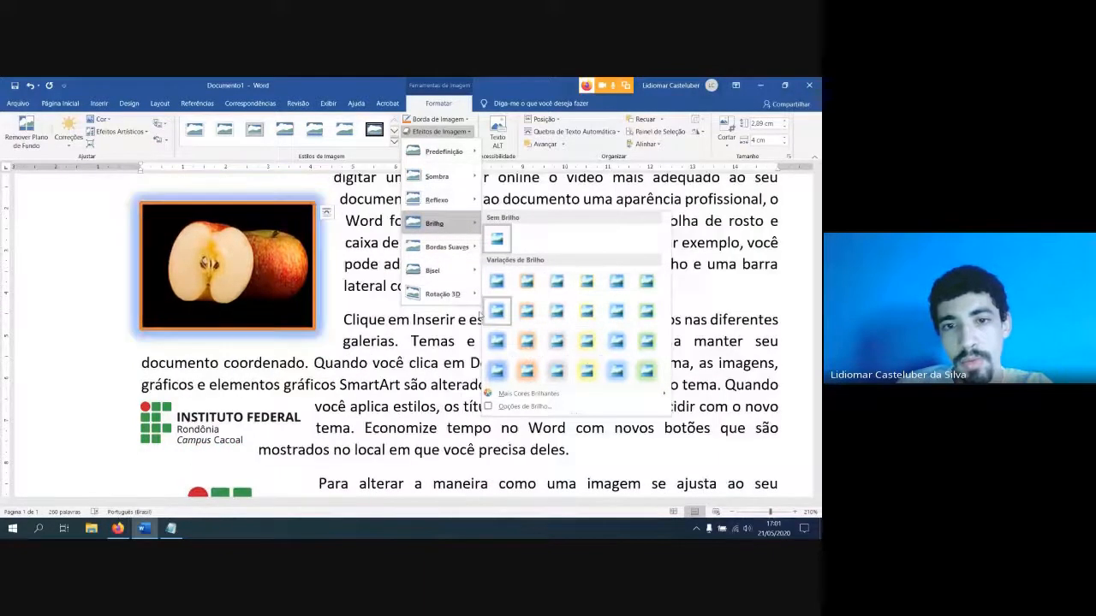
mouse_move(446, 256)
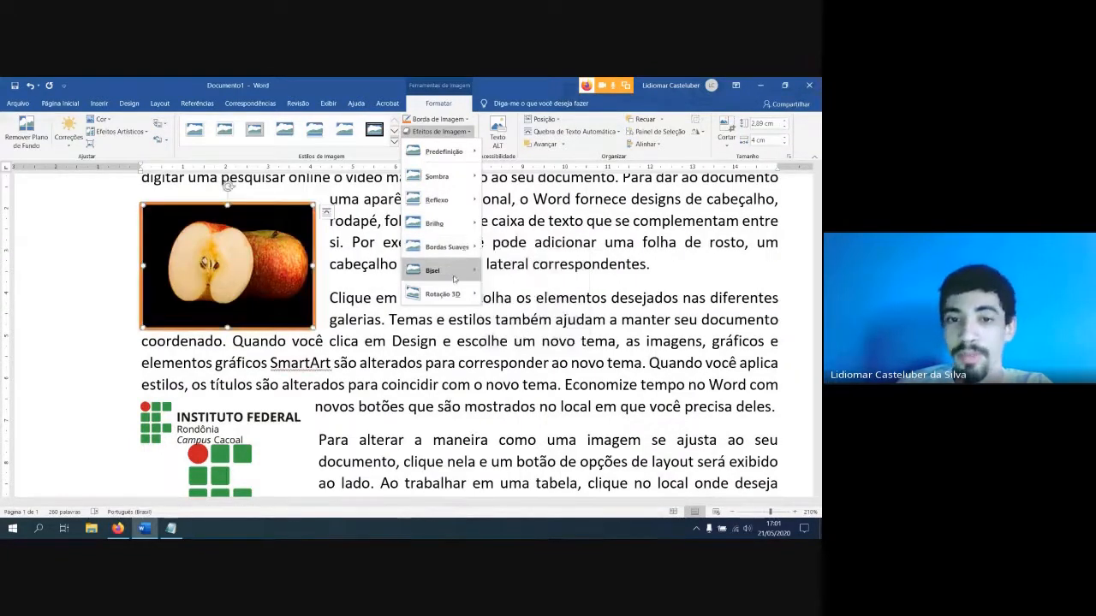
mouse_move(454, 279)
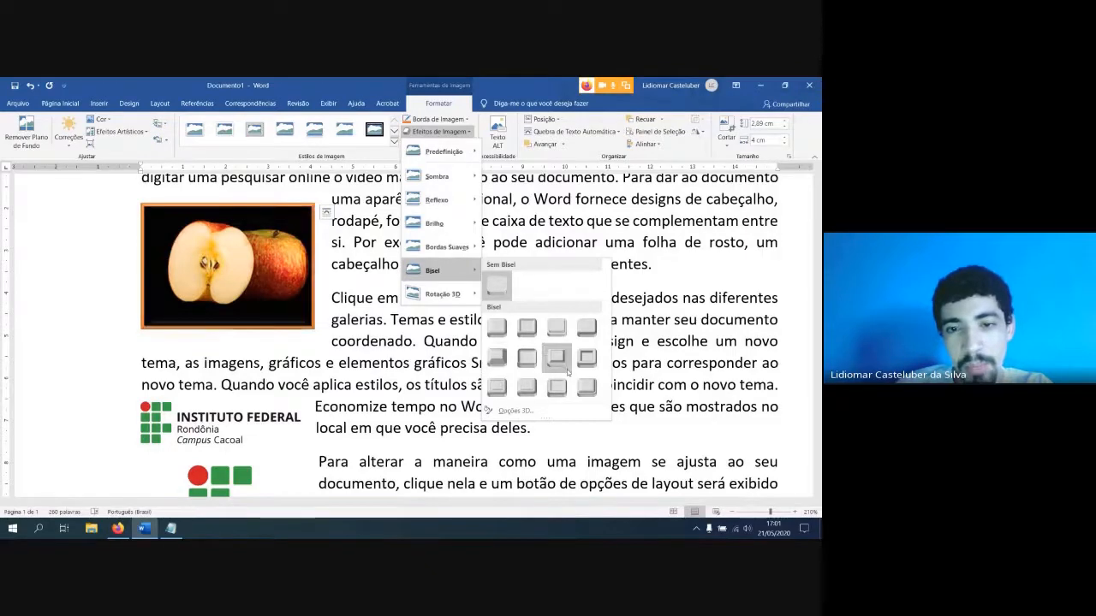
Move the vertical logo up to the right of the apple picture and apply the bevel preset in the third row, third column
left_click(300, 415)
left_click_drag(341, 395, 442, 227)
left_click(457, 132)
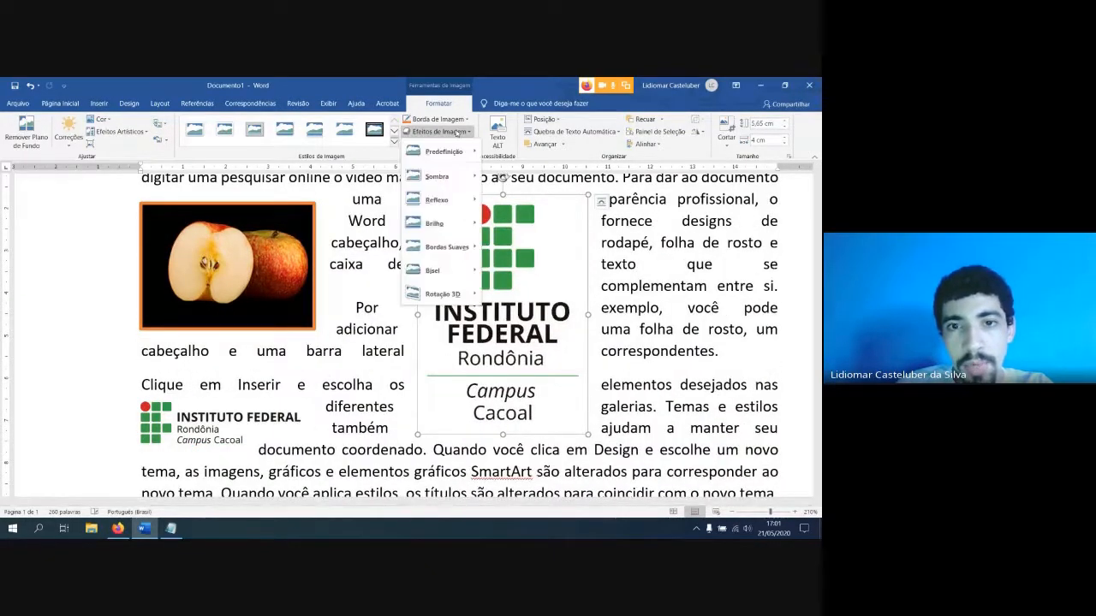
mouse_move(433, 270)
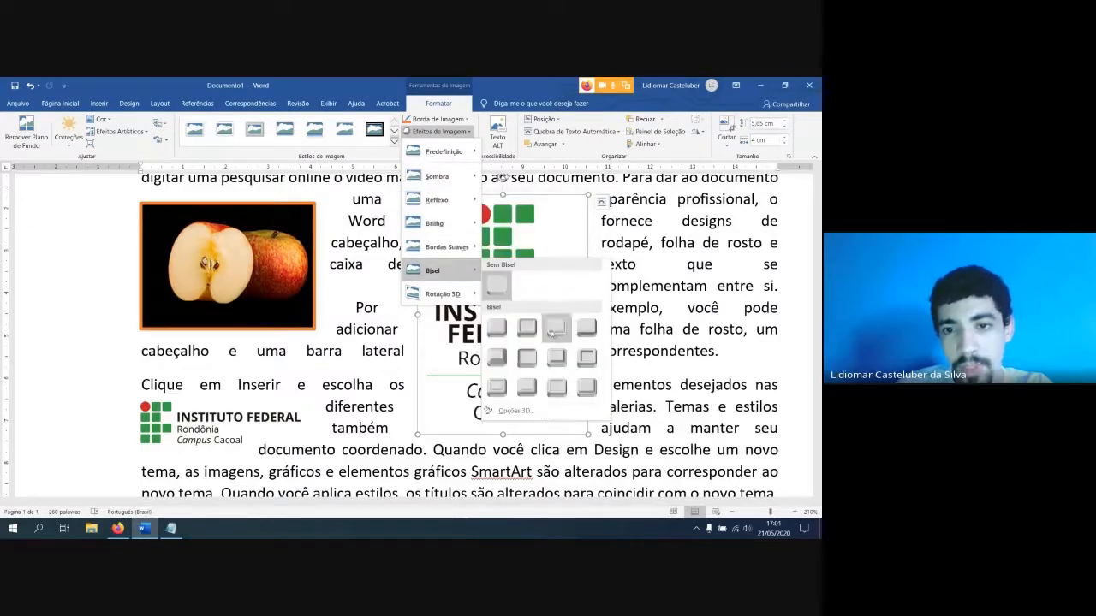
left_click(556, 394)
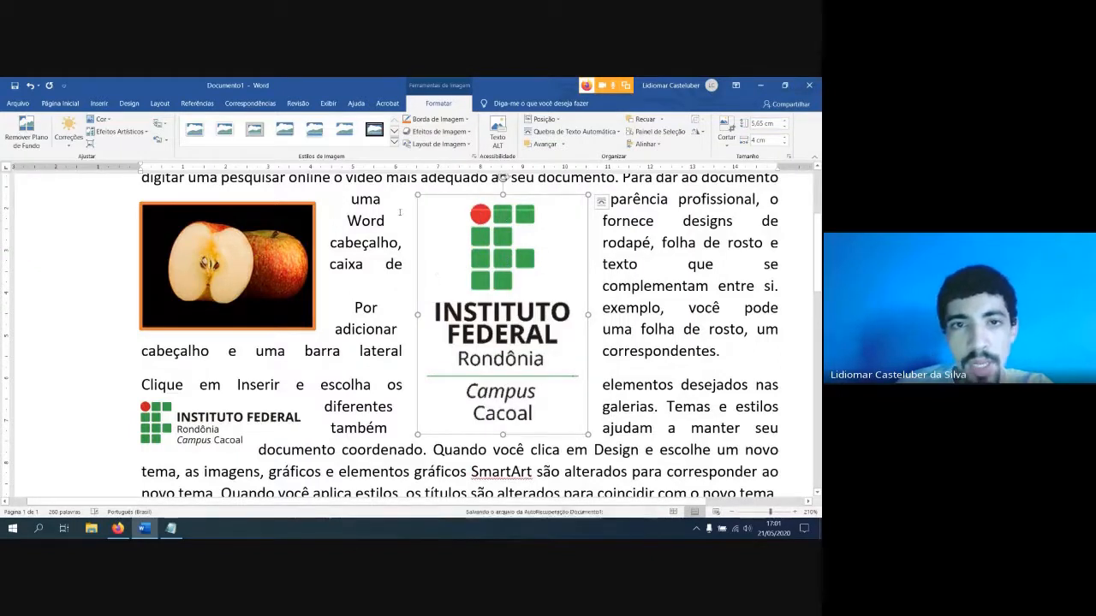
Apply a 3D rotation to the vertical logo that slants its text lines downward to the right
left_click(435, 132)
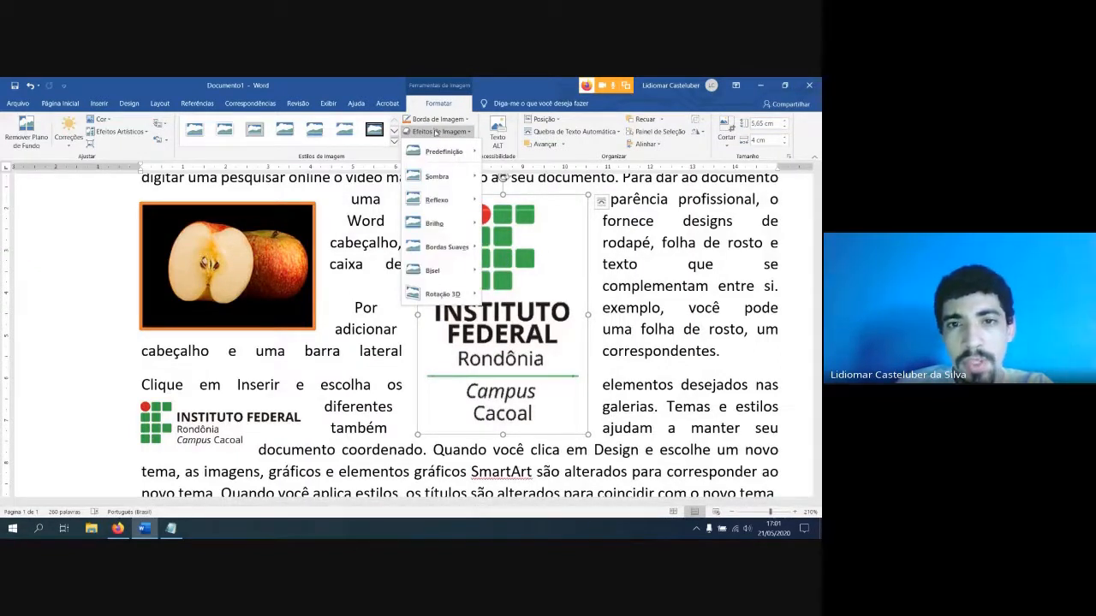
mouse_move(443, 294)
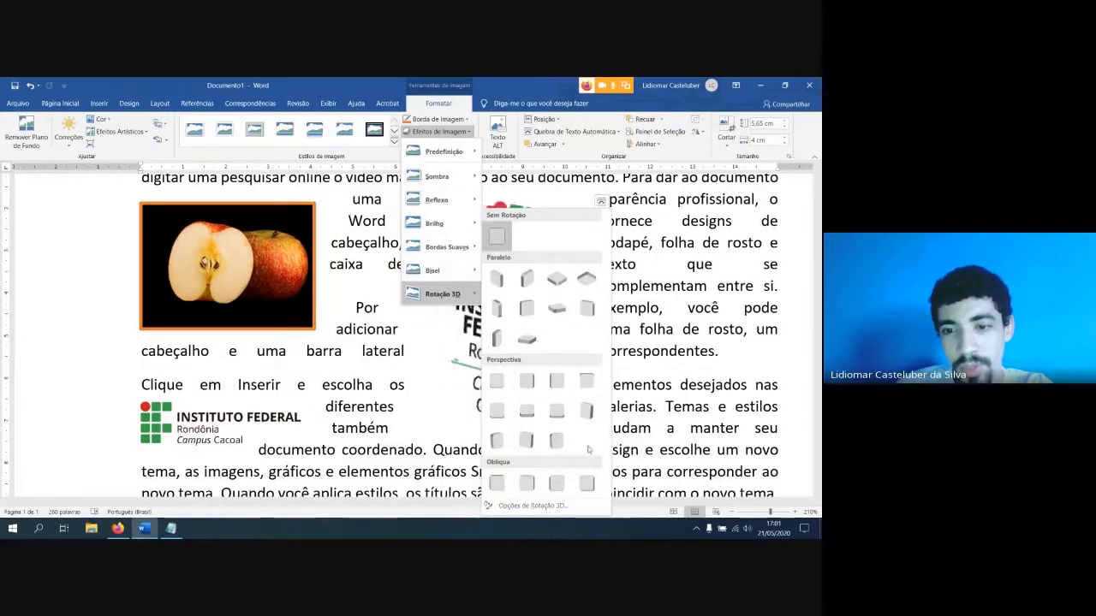
left_click(652, 351)
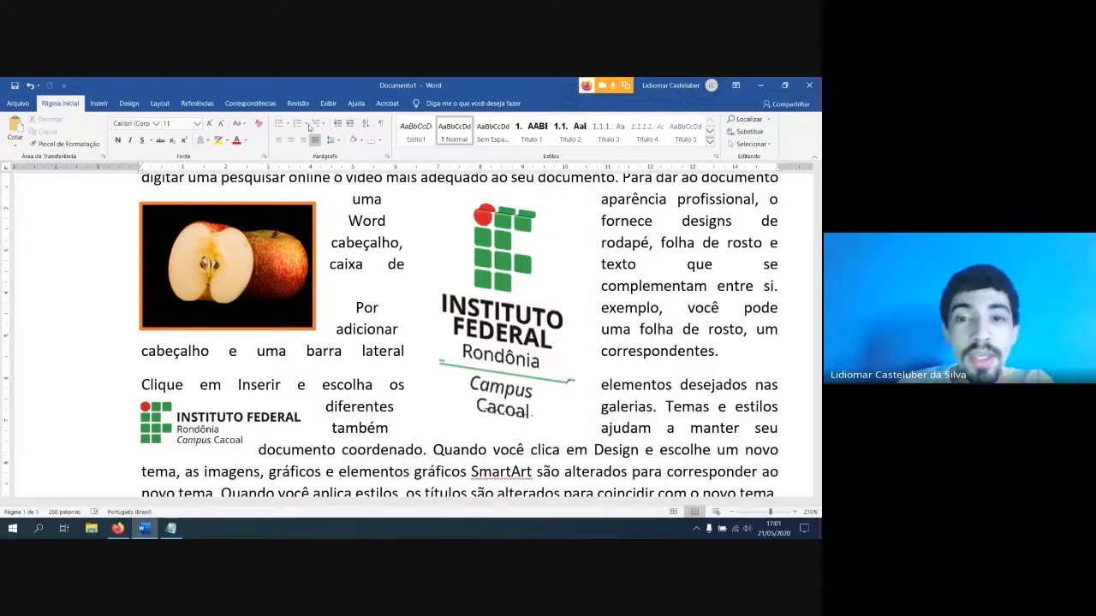
Position the vertical logo in the top-left corner of the page with square text wrapping
left_click(445, 206)
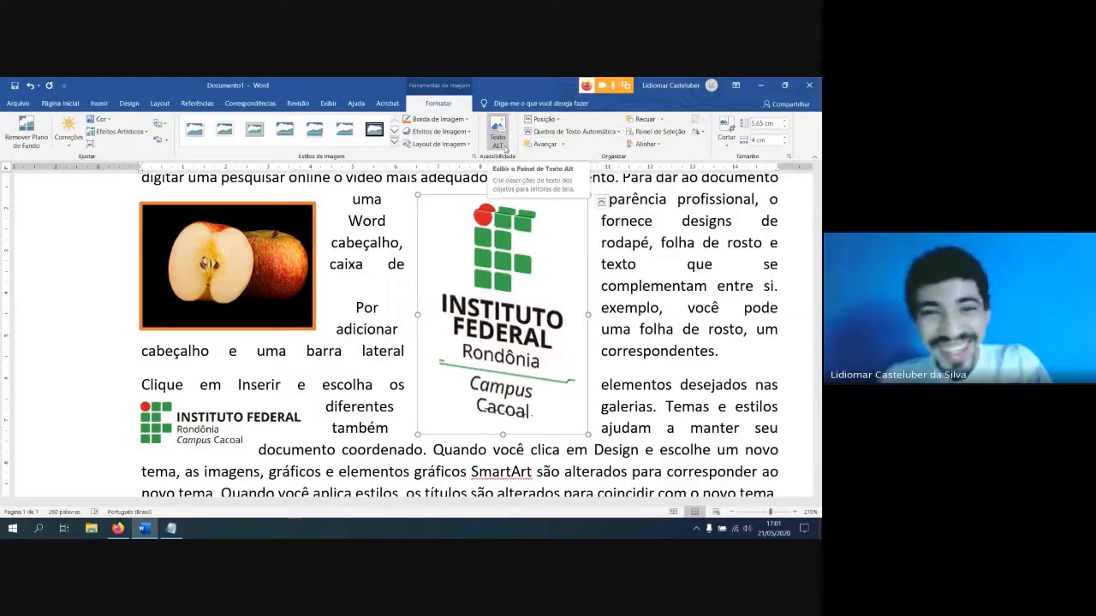
left_click(542, 120)
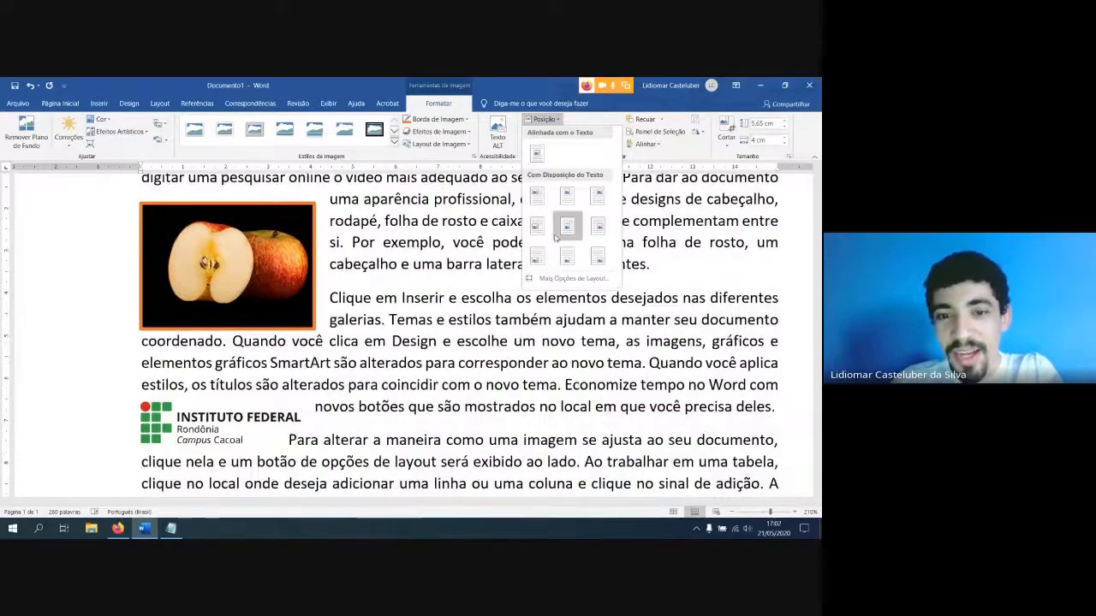
scroll(471, 320, "down", 14)
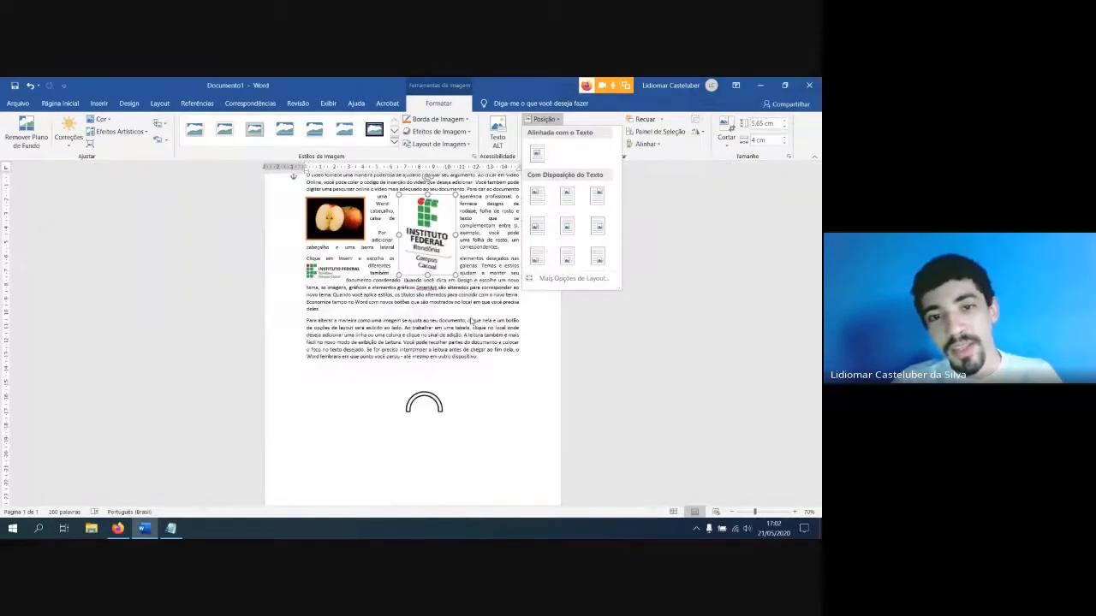
scroll(470, 320, "down", 2)
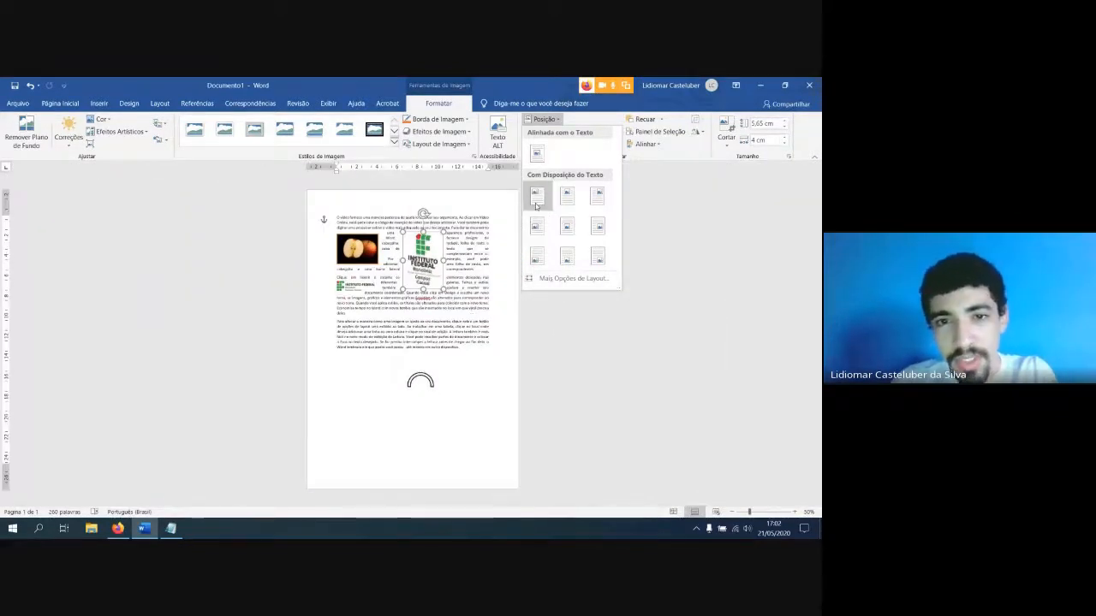
left_click(536, 202)
Position the vertical logo in the middle center of the page with square text wrapping
left_click(538, 133)
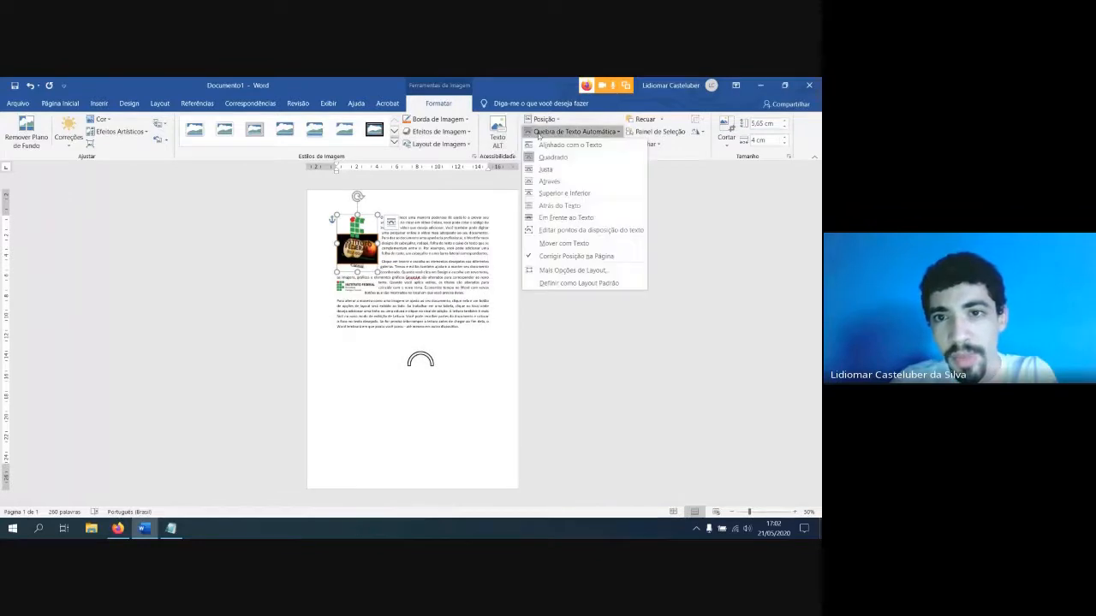
left_click(545, 119)
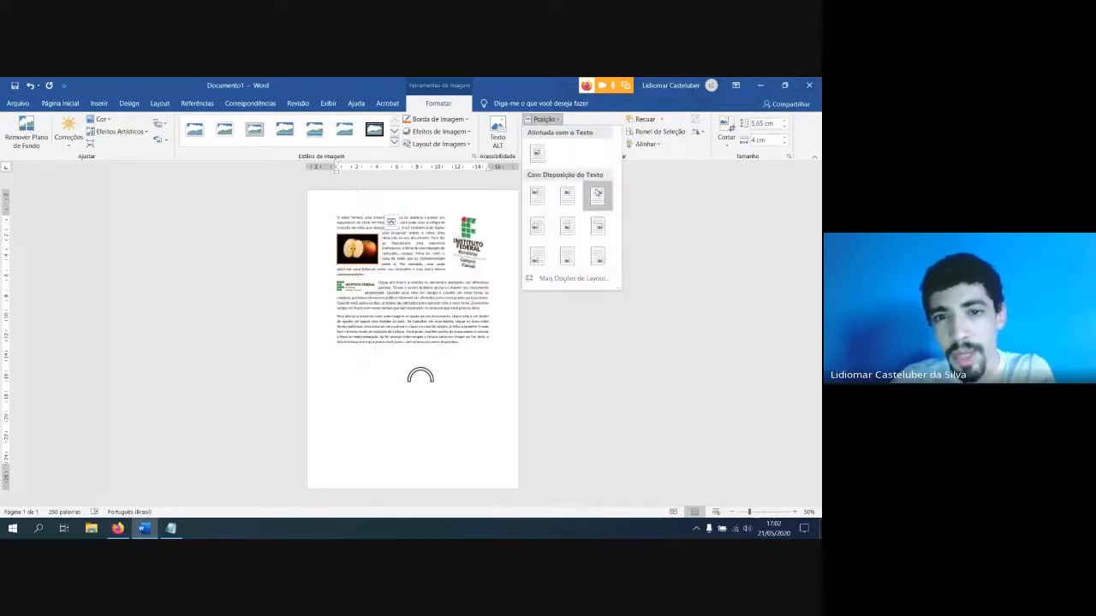
left_click(563, 231)
Review the text wrapping, layout and bring-forward options available for the vertical logo
left_click(561, 132)
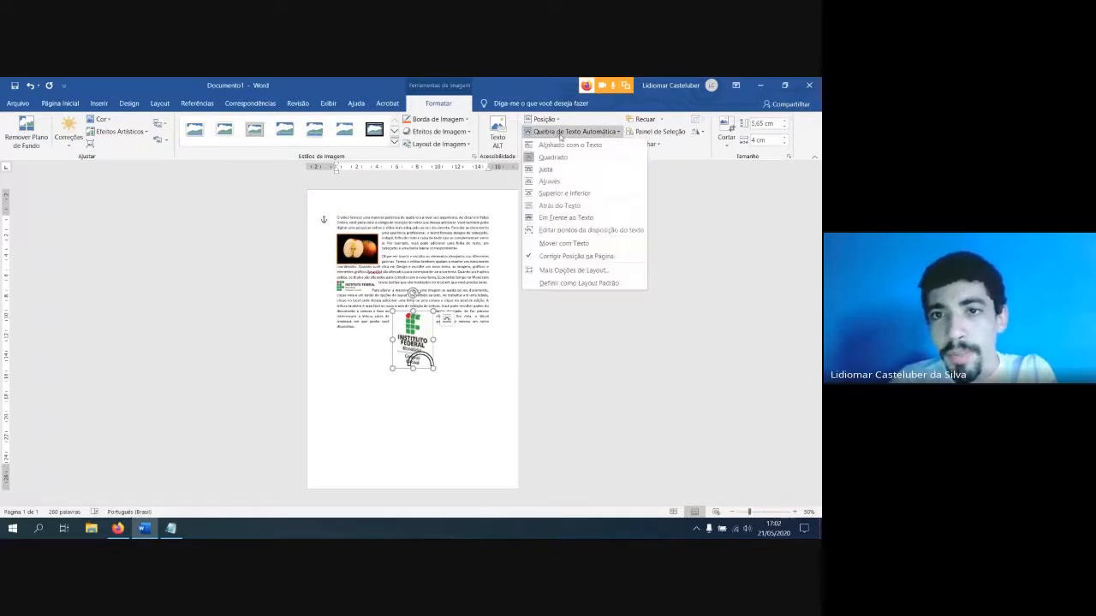
left_click(561, 134)
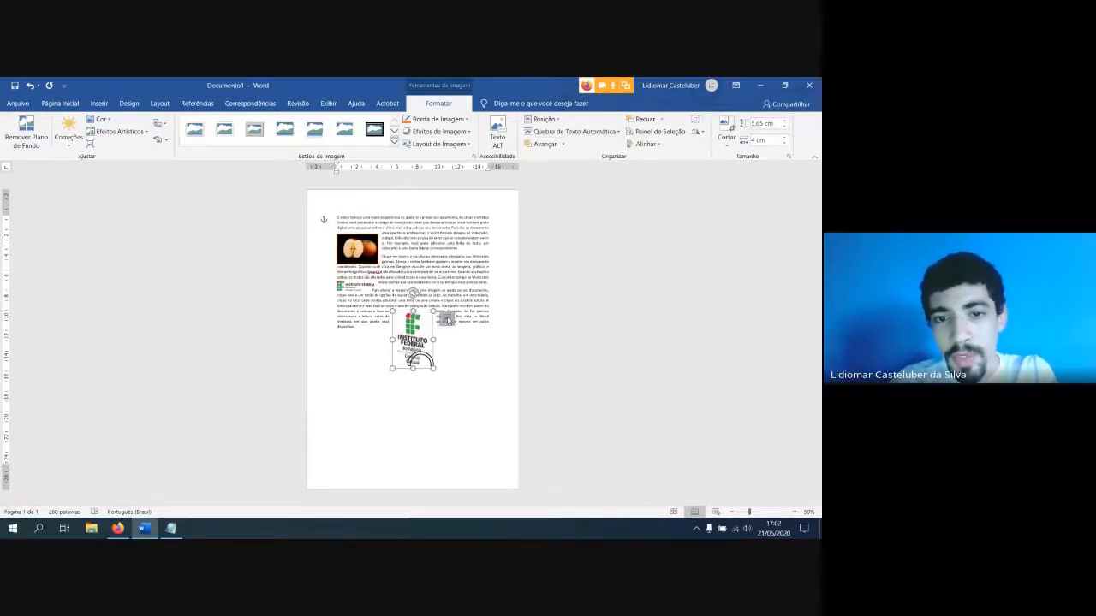
left_click(446, 320)
left_click(565, 132)
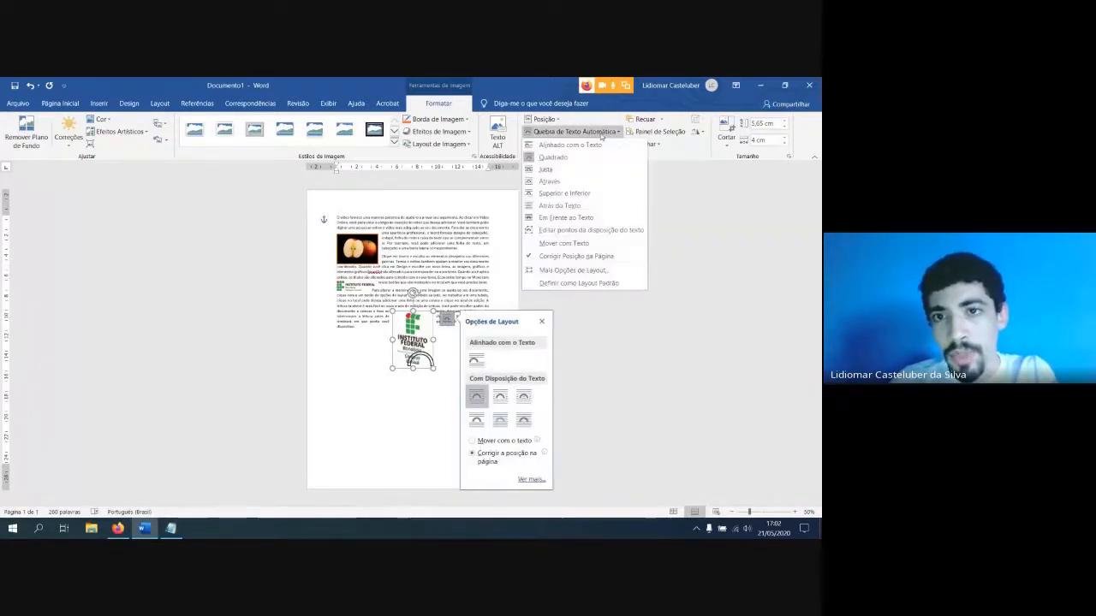
left_click(565, 132)
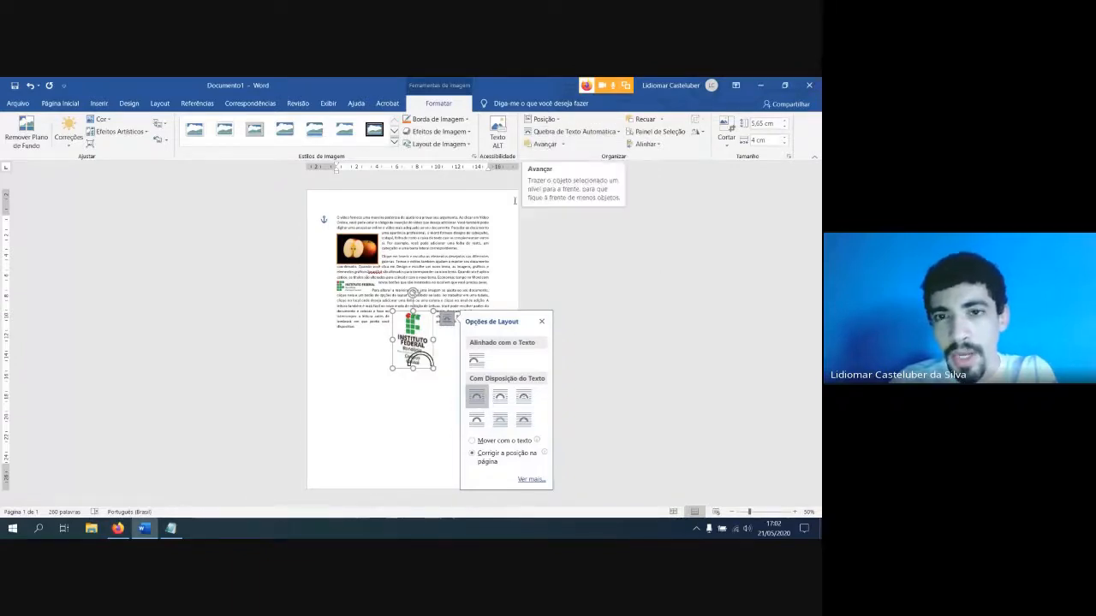
left_click(562, 145)
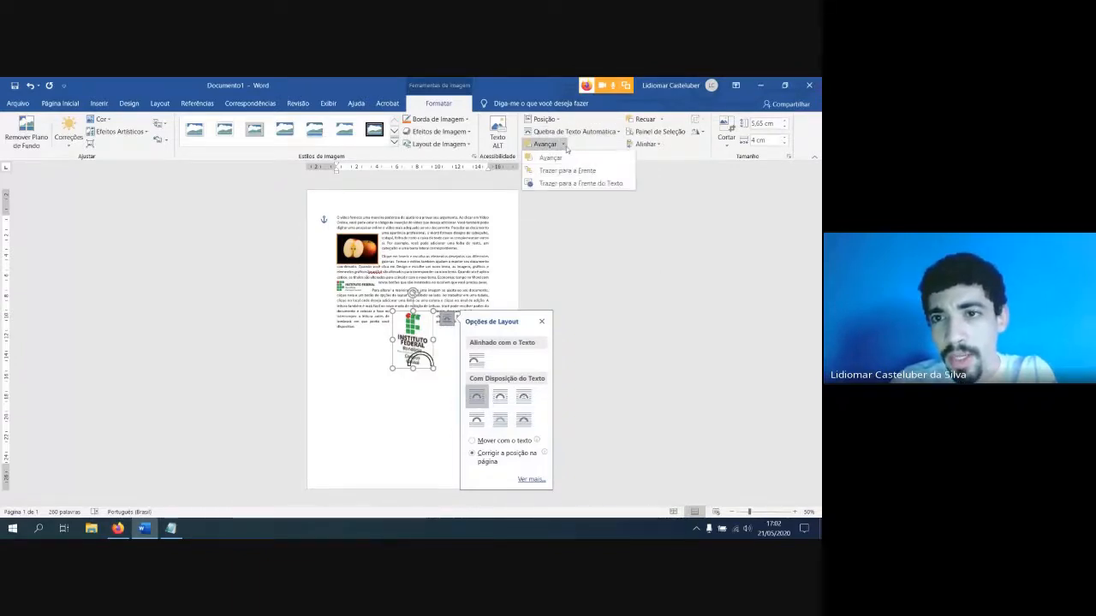
left_click(565, 146)
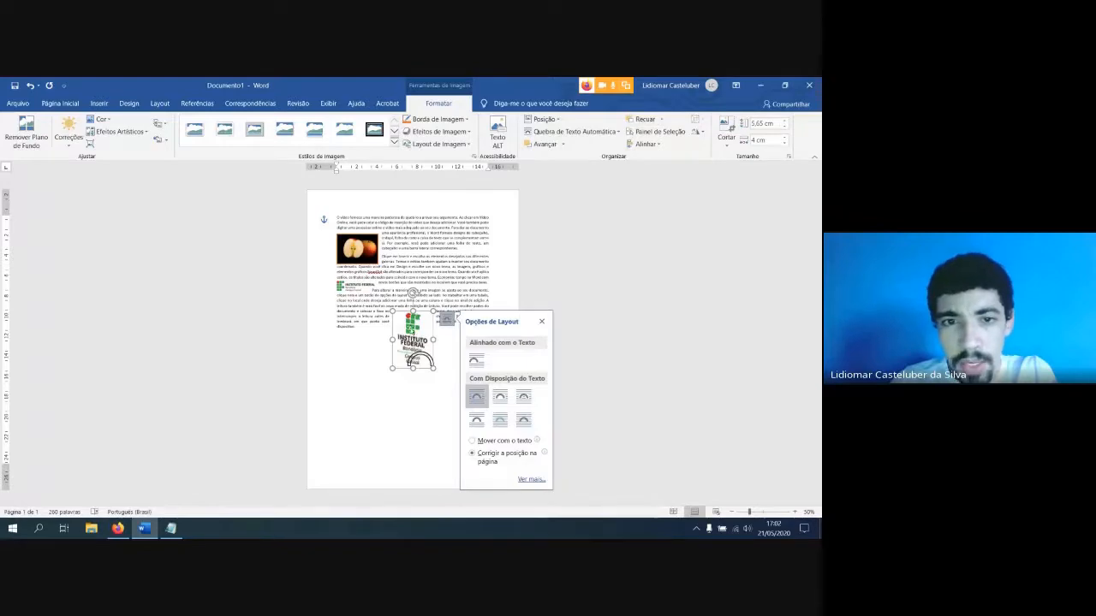
Move the vertical logo so it overlaps the apple picture's right part and send it to the back
left_click_drag(410, 331, 379, 260)
key("ctrl")
scroll(393, 292, "up", 6)
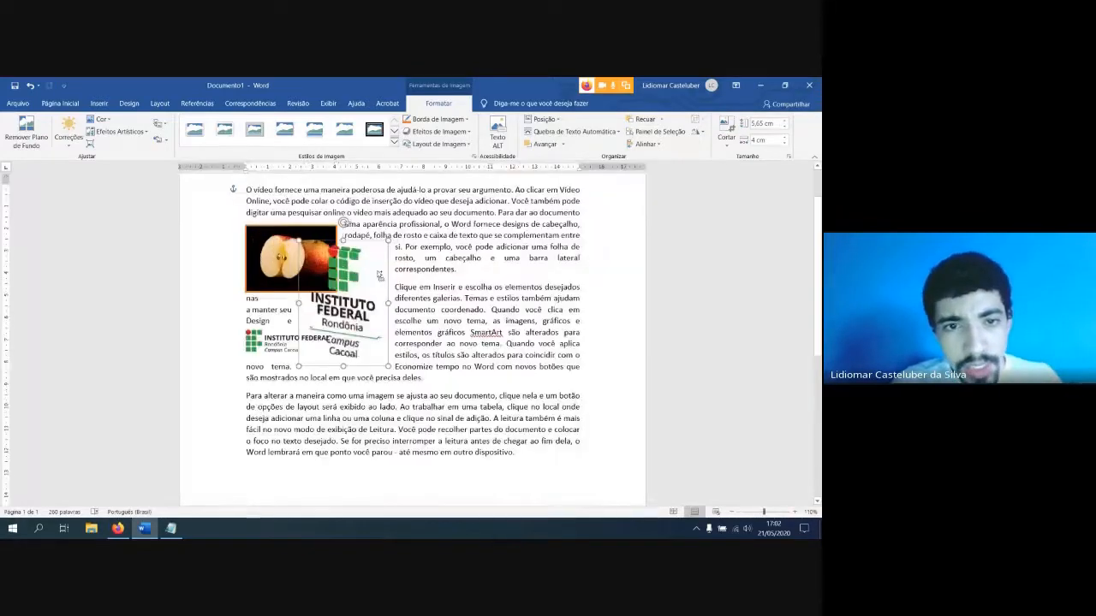
scroll(336, 284, "up", 4)
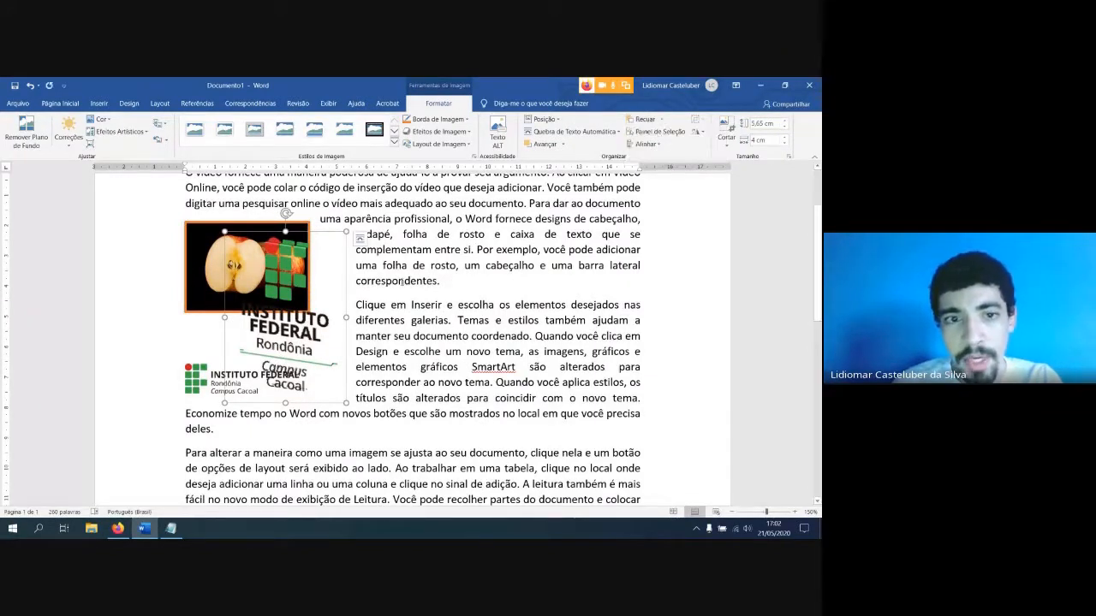
left_click(660, 119)
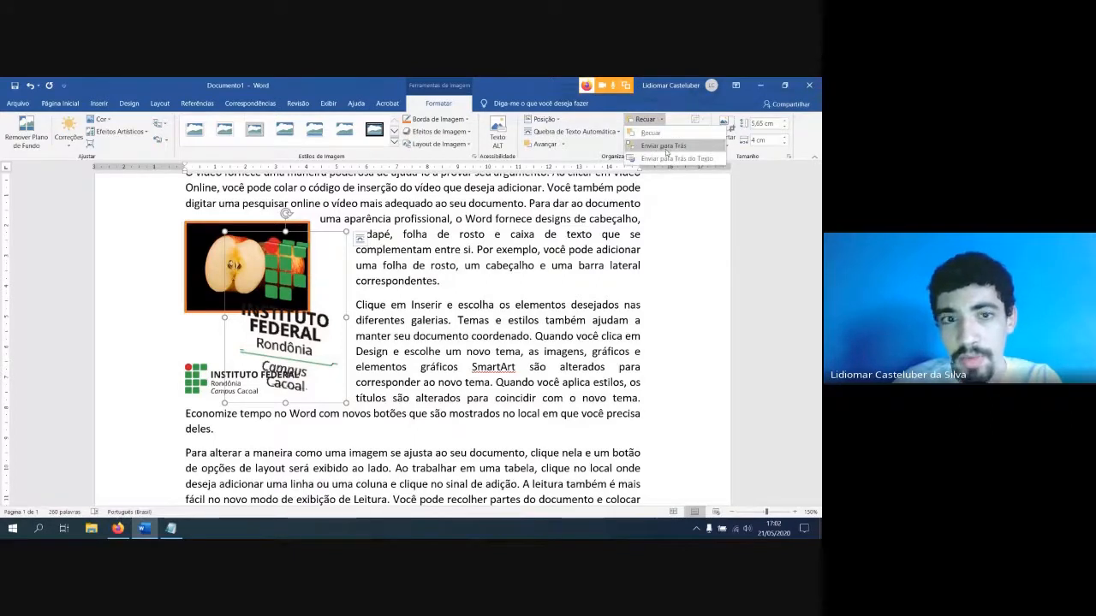
left_click(666, 150)
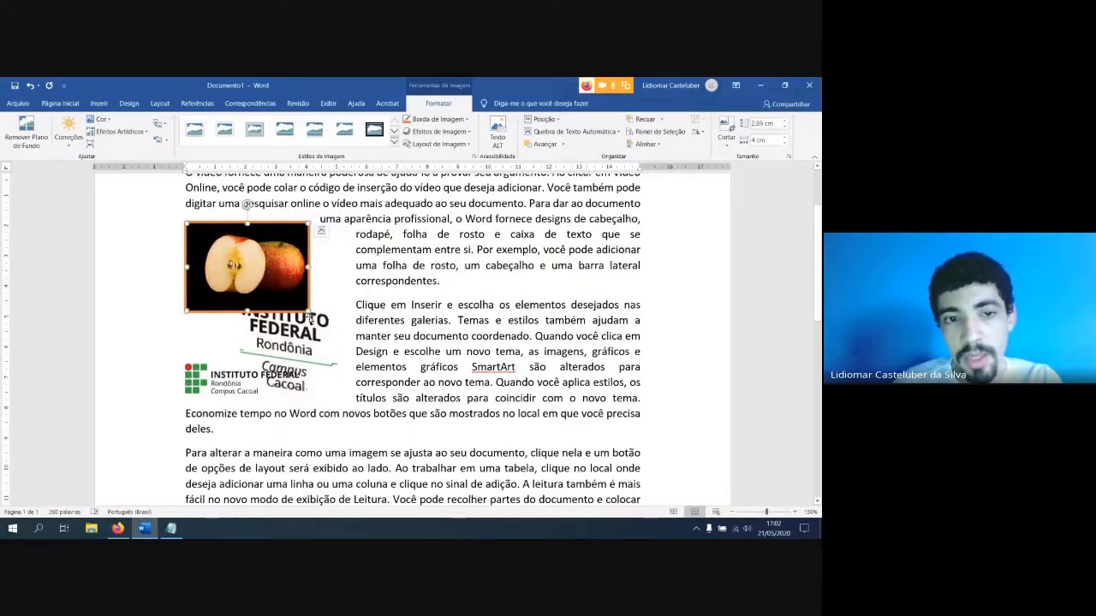
Send the apple picture backward so it lies behind the vertical logo
left_click(222, 283)
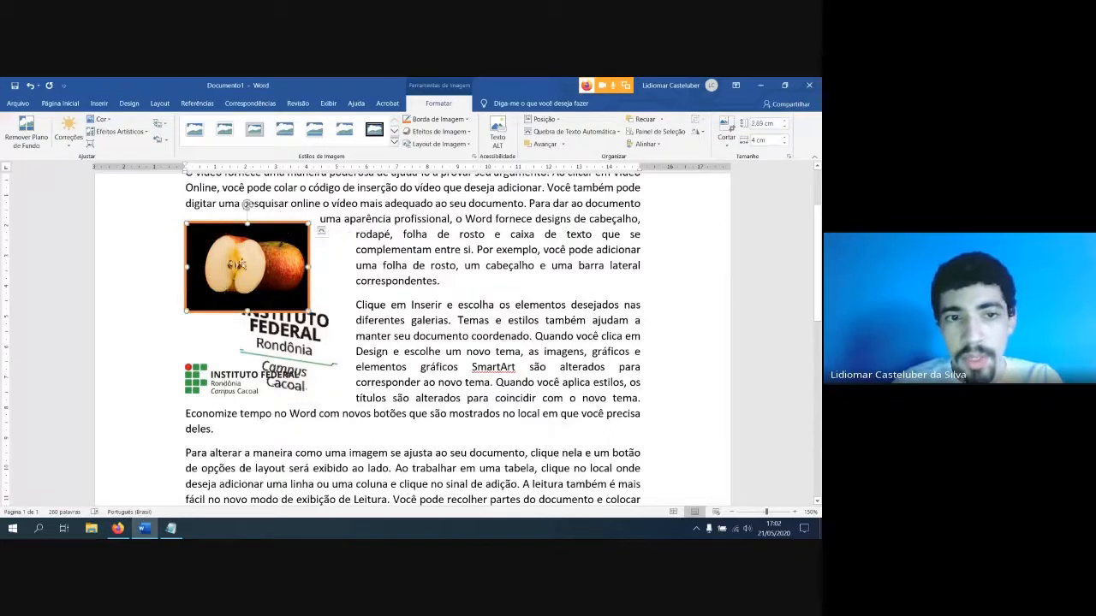
left_click(563, 144)
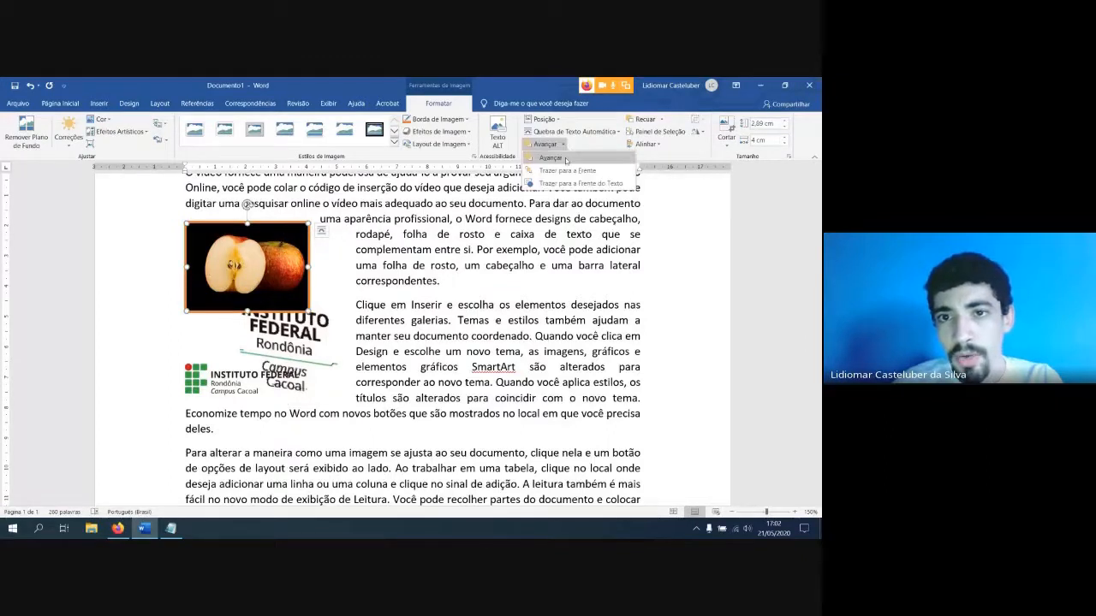
left_click(396, 274)
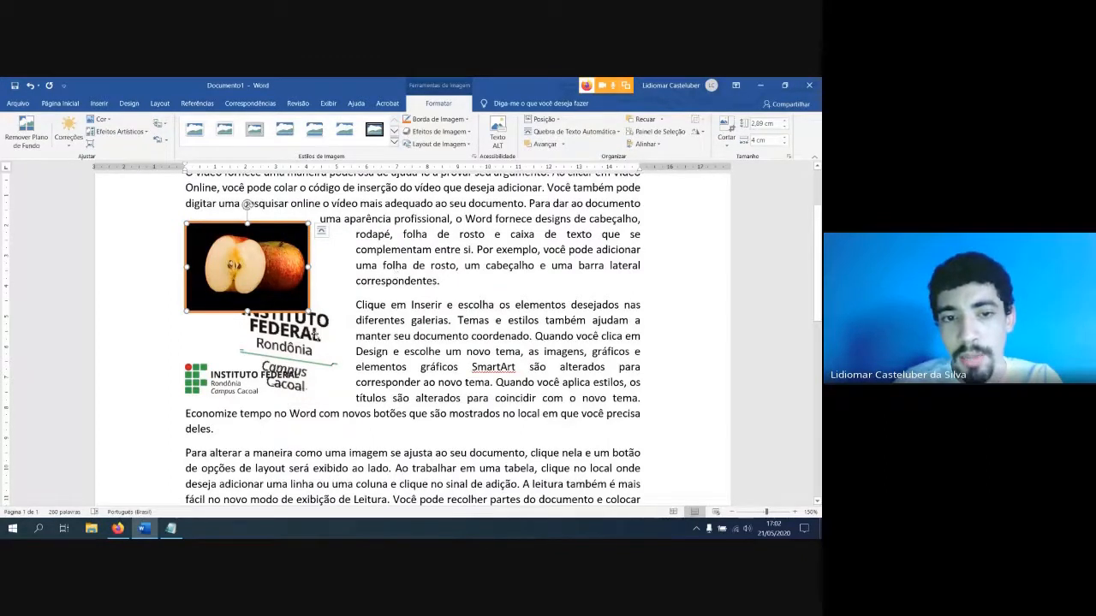
left_click(250, 326)
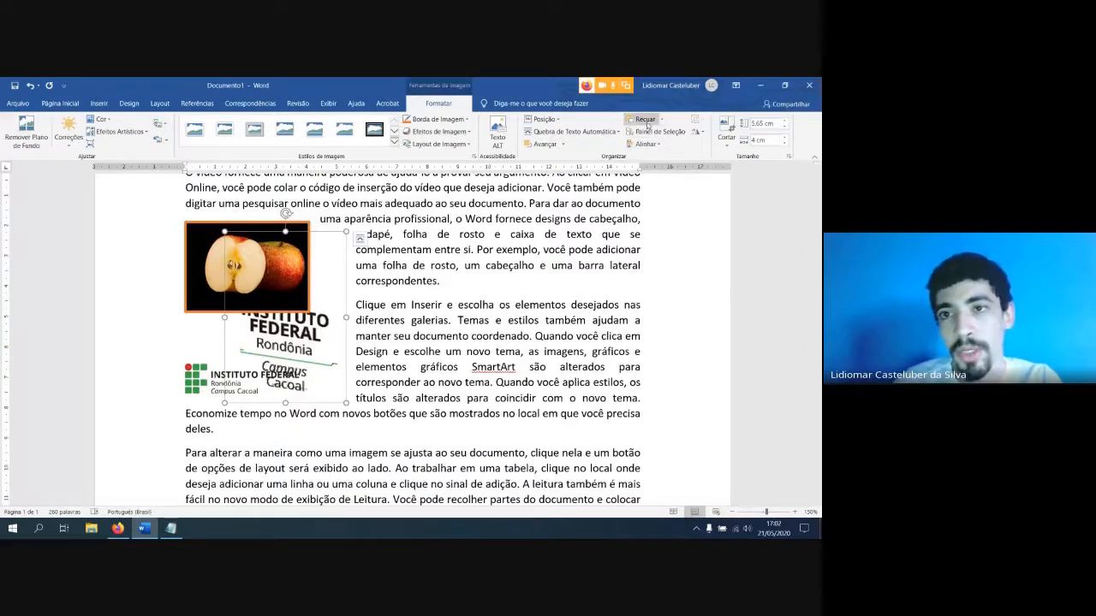
left_click(278, 257)
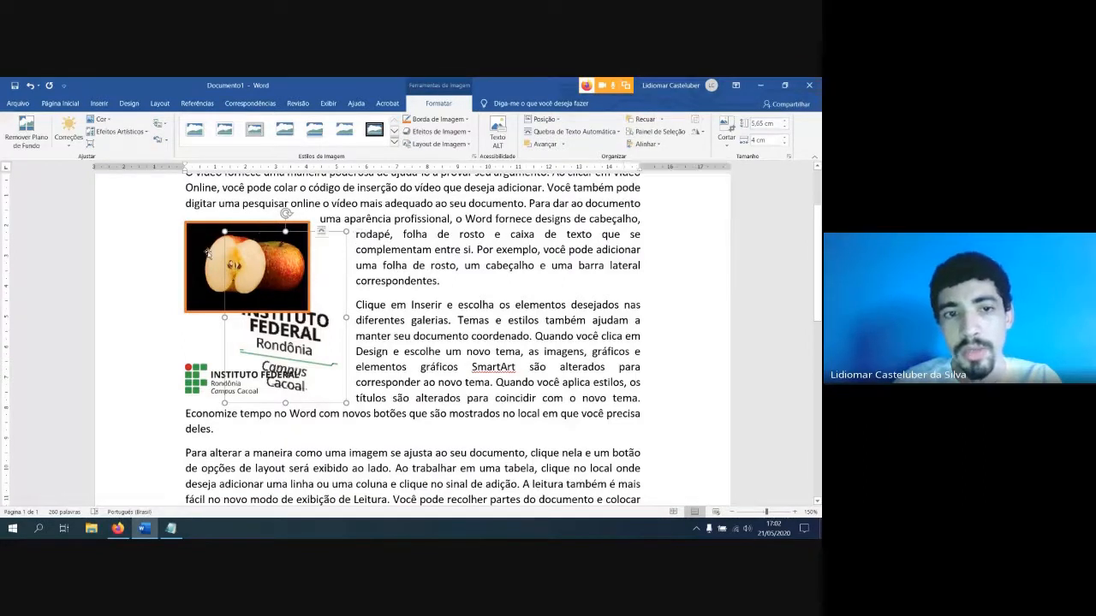
left_click(644, 120)
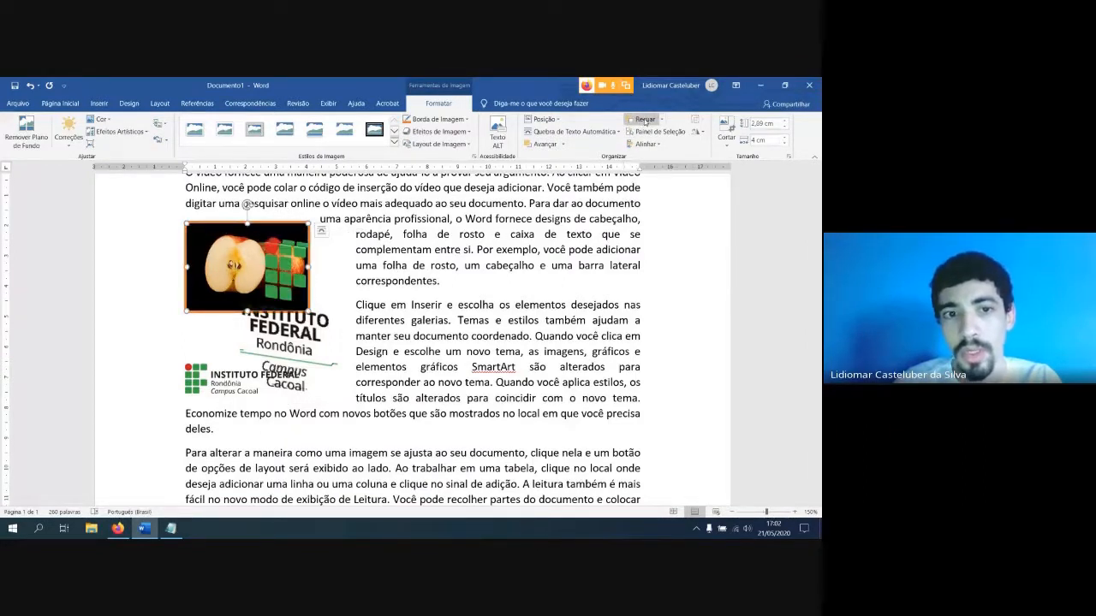
Display the list of the document's objects and shrink the vertical logo proportionally to about 3.95 cm high and 2.8 cm wide
left_click(644, 133)
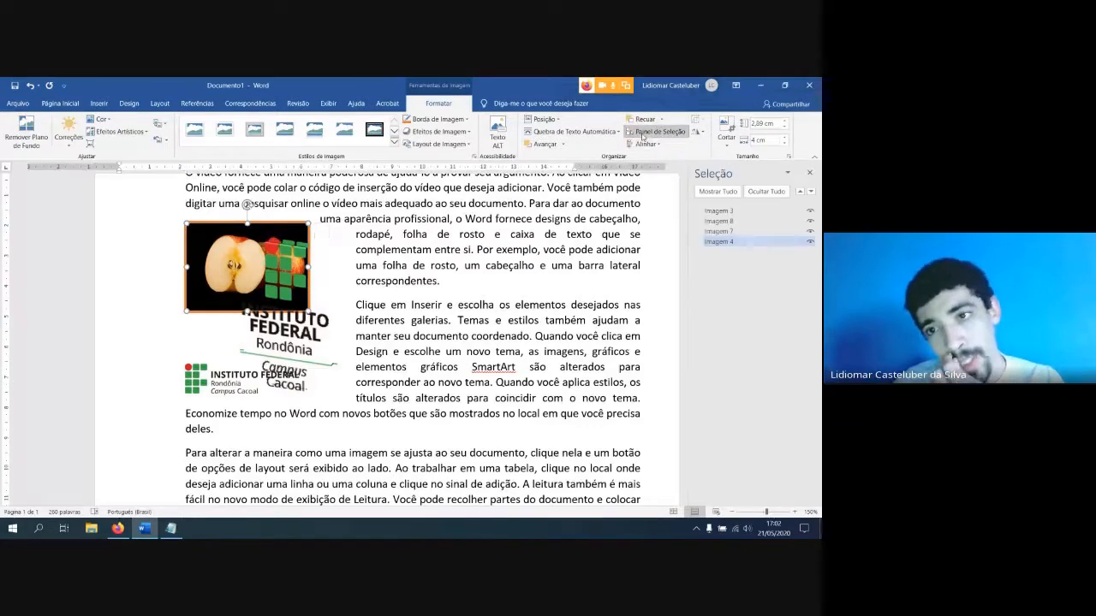
left_click(261, 308)
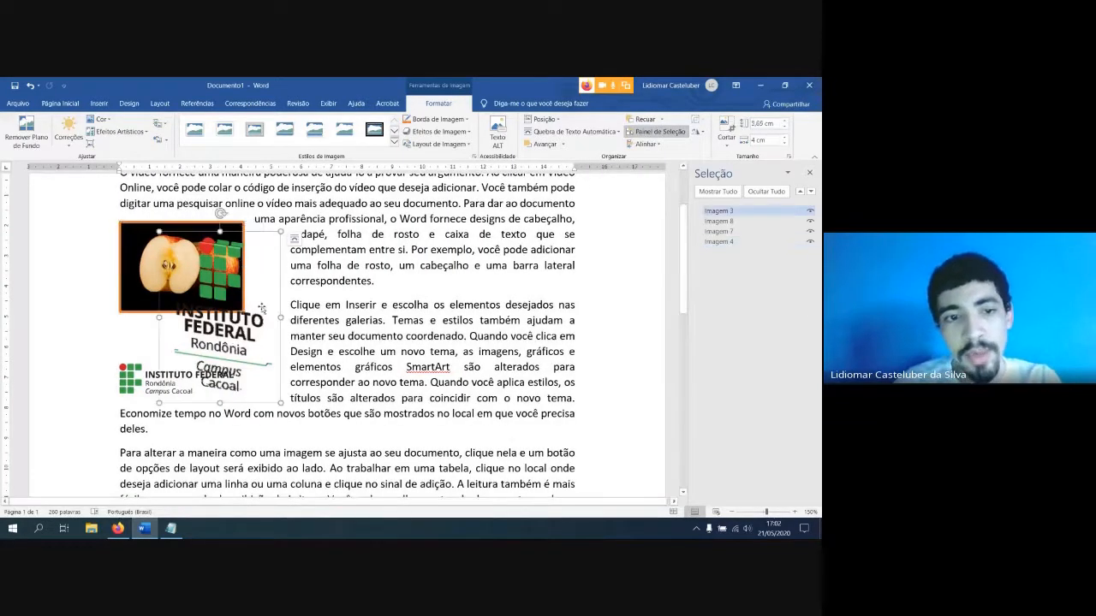
left_click_drag(280, 403, 244, 352)
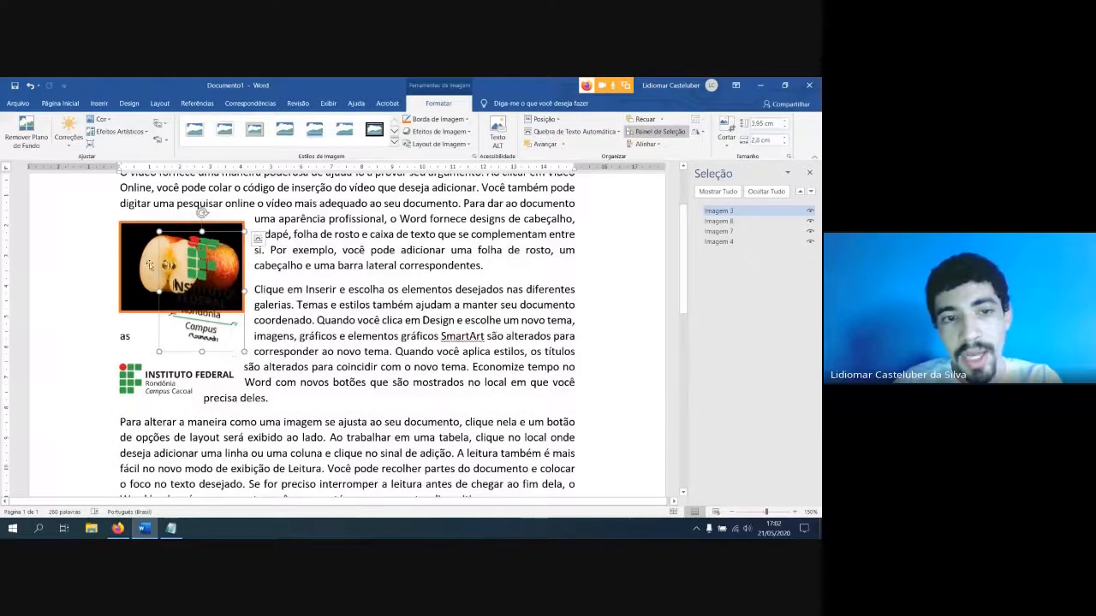
Select Imagem 4 and Imagem 3 by name and shrink the vertical logo to about 2.3 cm high and 1.63 cm wide
left_click(720, 241)
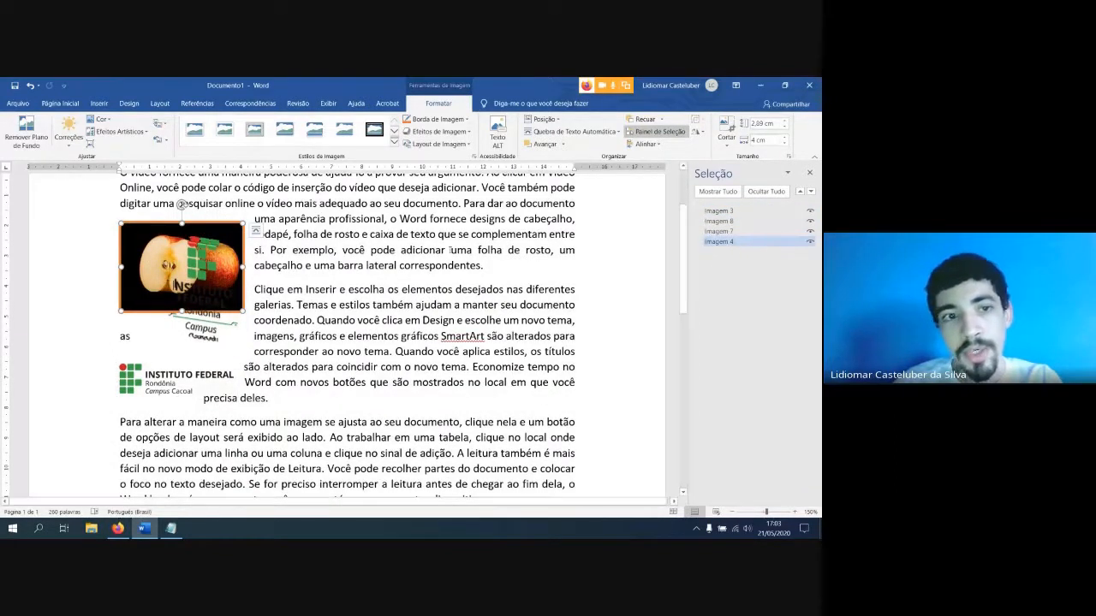
left_click(719, 210)
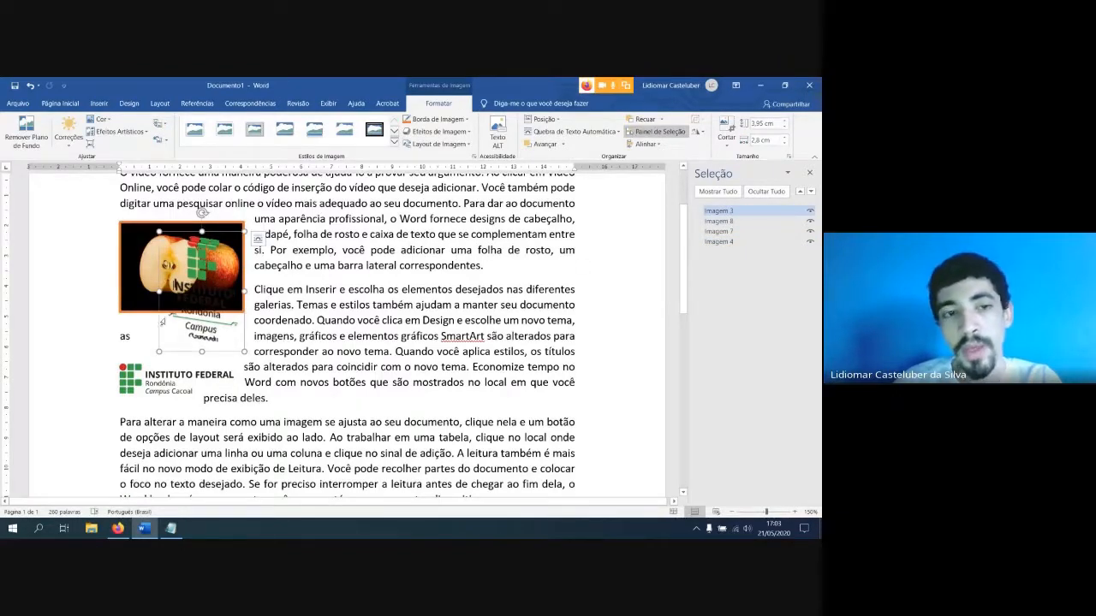
left_click_drag(243, 349, 209, 302)
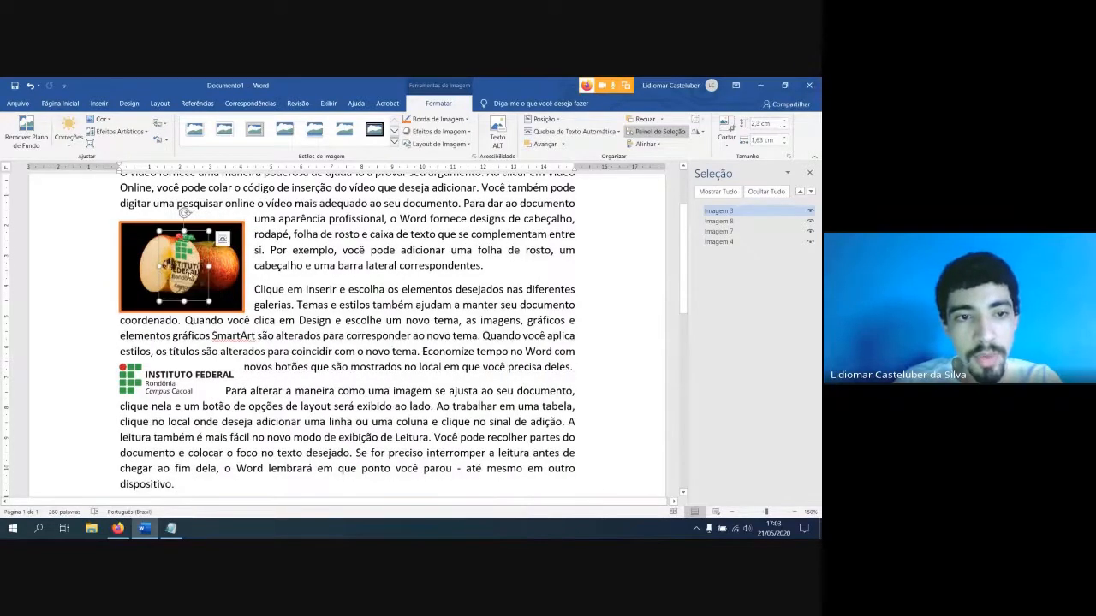
Send the vertical logo to the back behind the apple picture and shift the apple picture slightly to the right
right_click(189, 272)
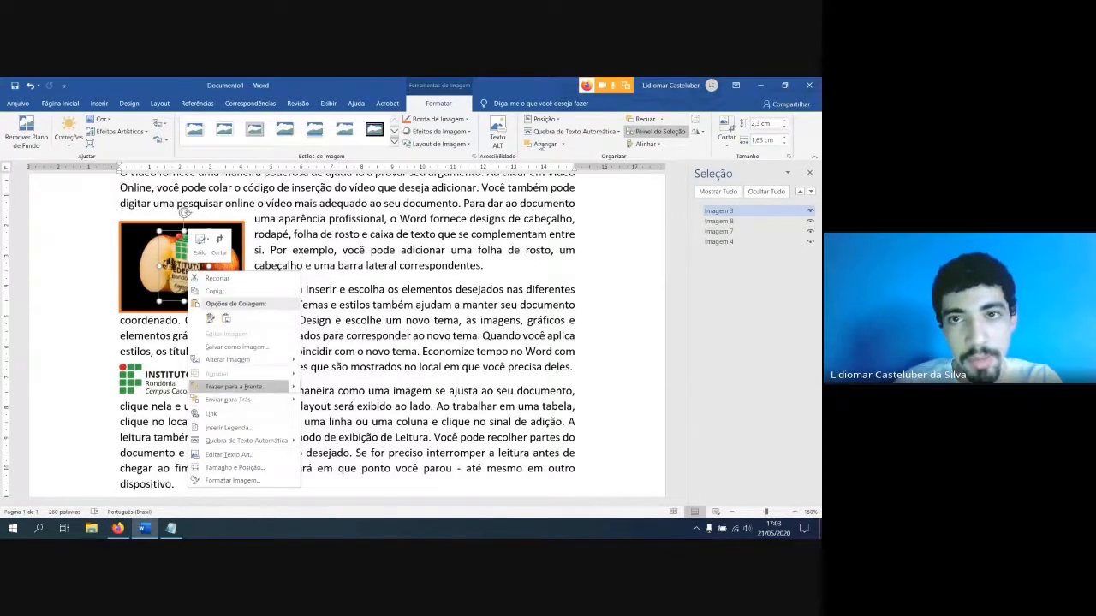
left_click(248, 400)
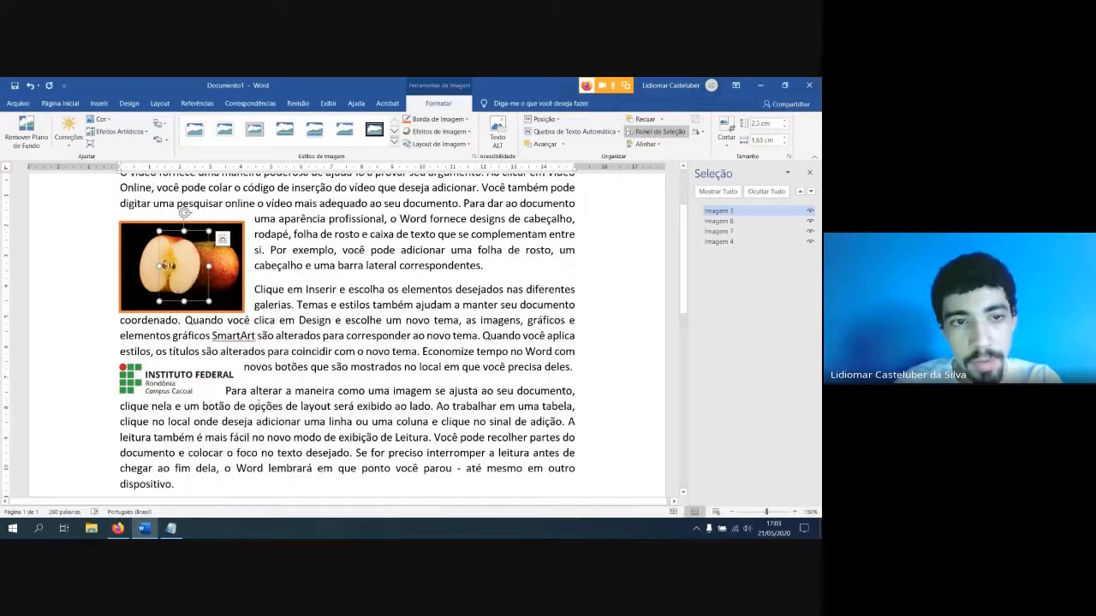
left_click(142, 259)
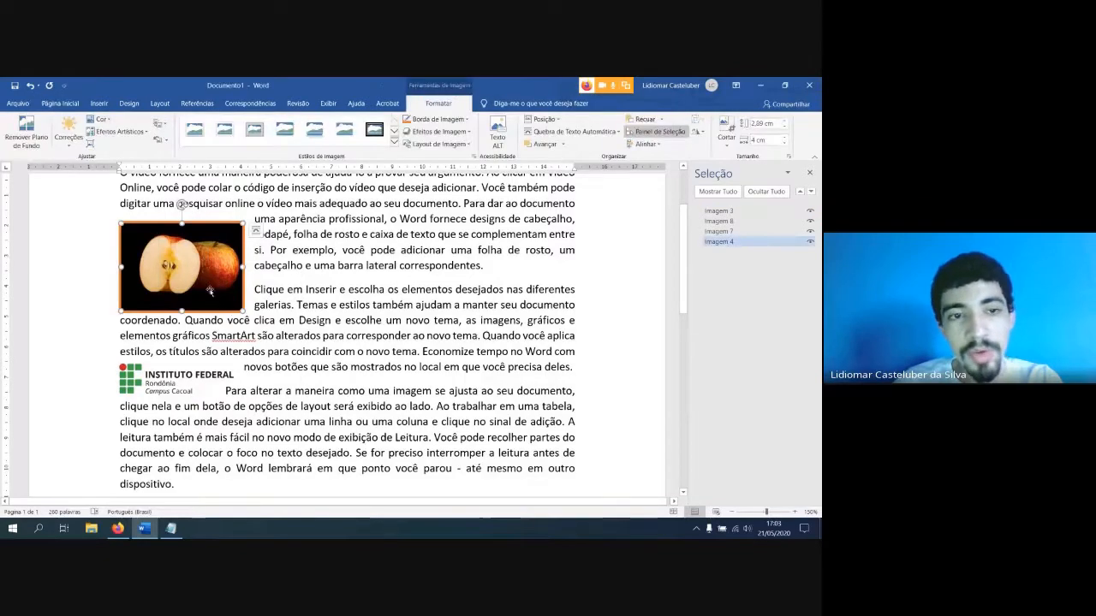
mouse_move(206, 277)
left_mouse_down()
mouse_move(270, 287)
mouse_move(313, 309)
mouse_move(205, 276)
mouse_move(215, 278)
left_mouse_up()
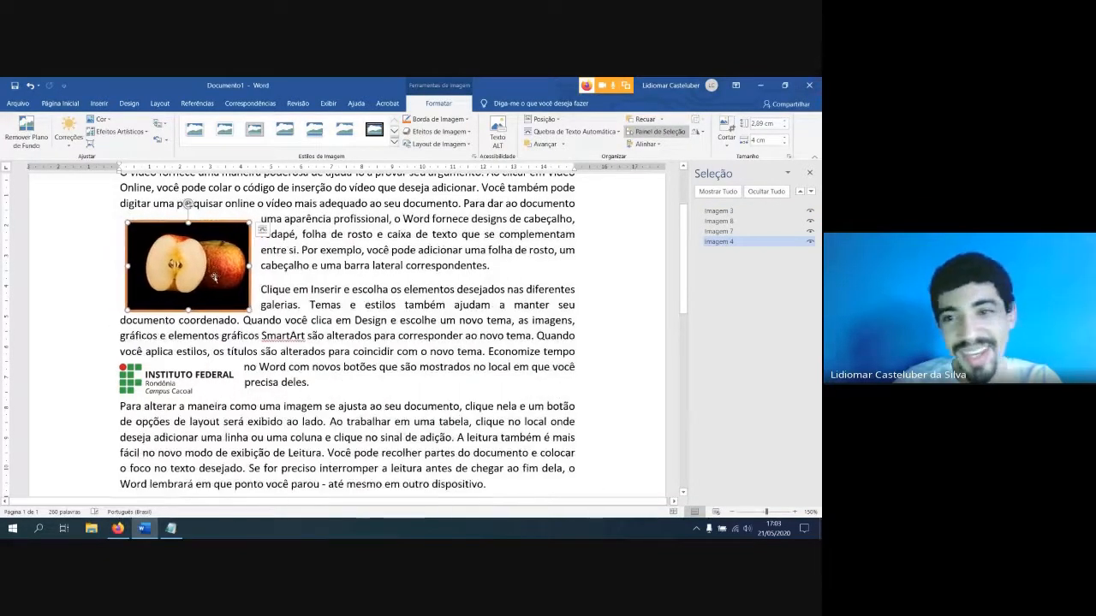
left_click(283, 302)
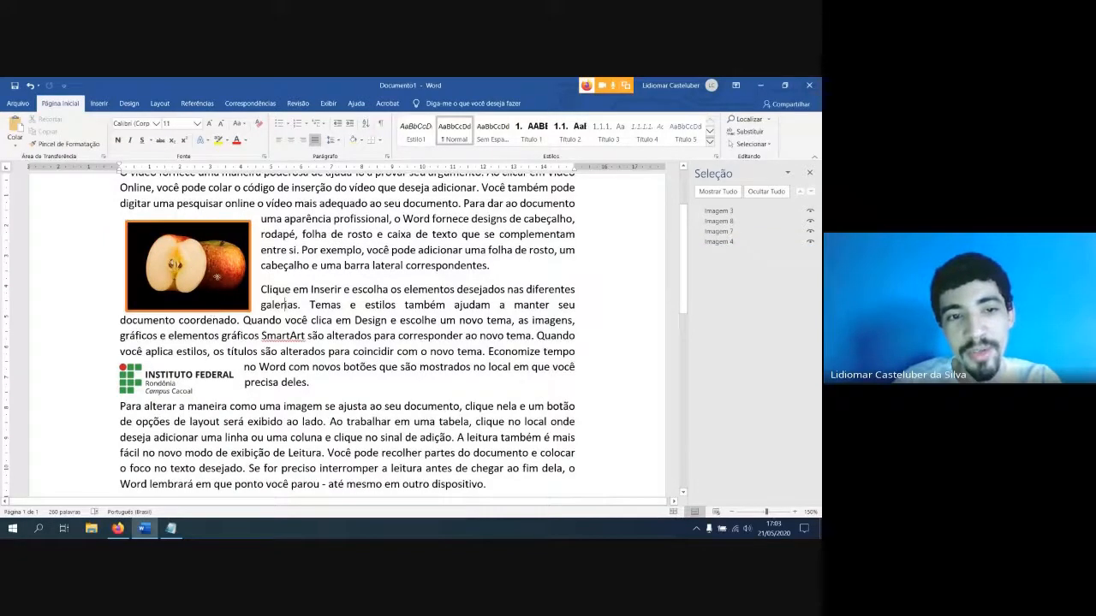
left_click(214, 241)
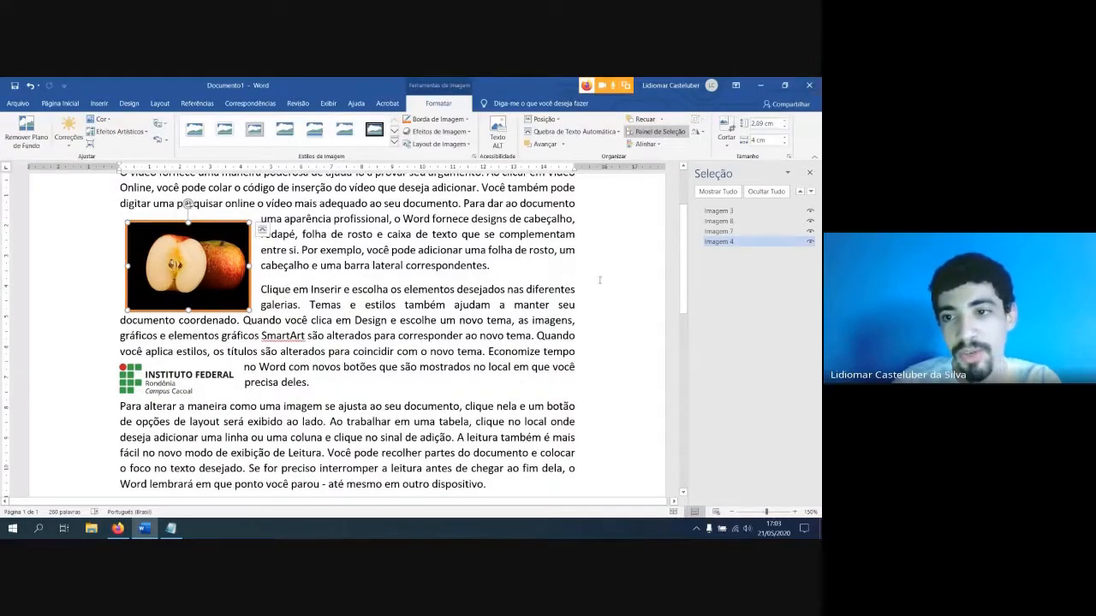
Select the hidden vertical logo by its name, Imagem 3, and move it into the text to the right of the apple picture
left_click(719, 211)
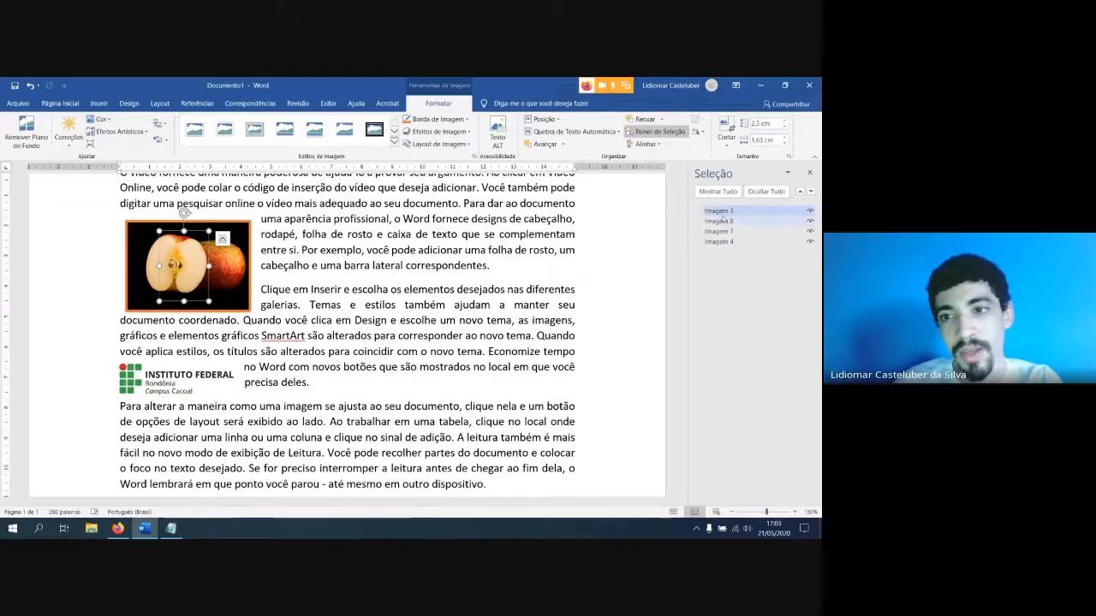
left_click_drag(206, 257, 413, 270)
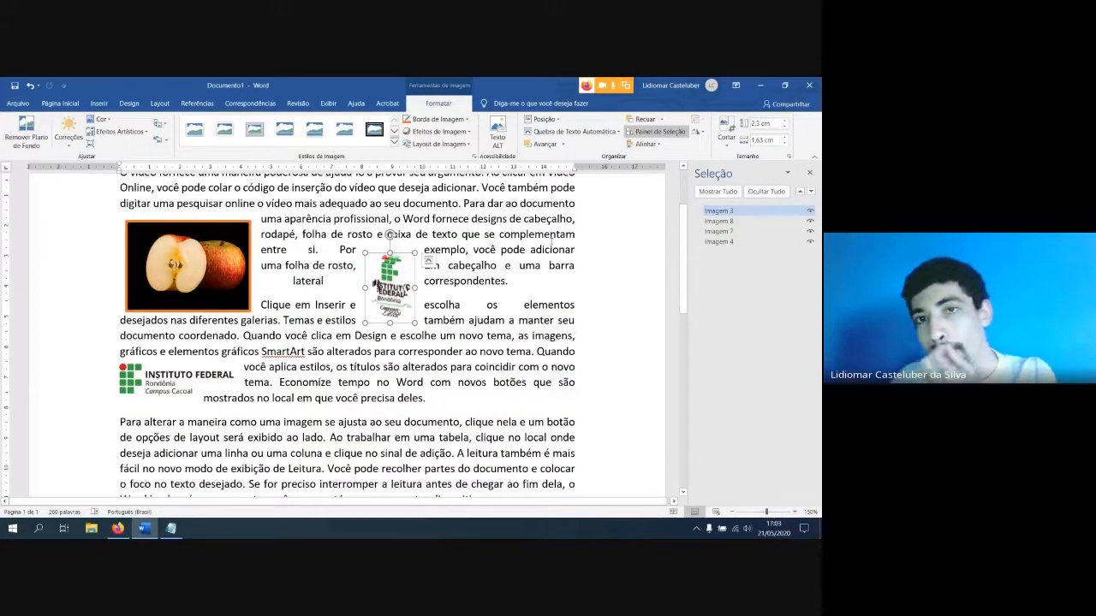
left_click(638, 145)
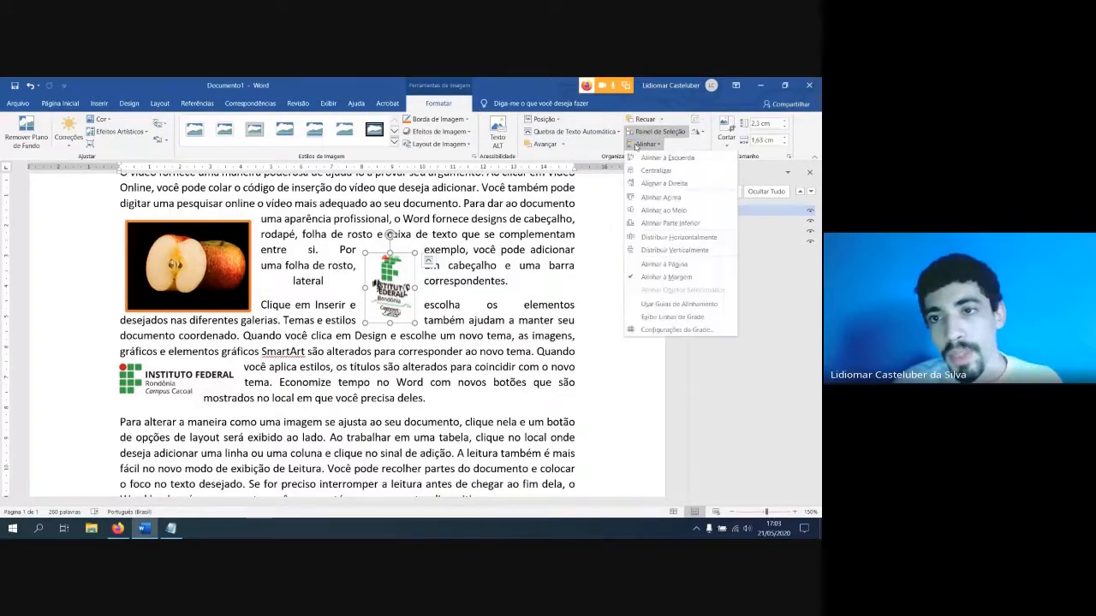
left_click(659, 131)
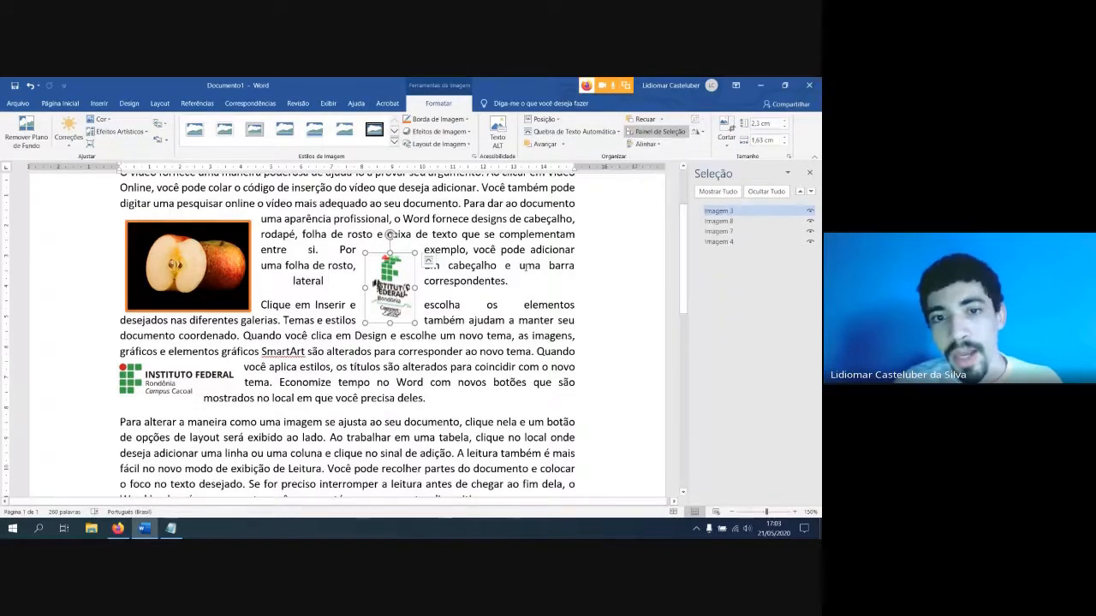
left_click(199, 288)
scroll(199, 288, "down", 4)
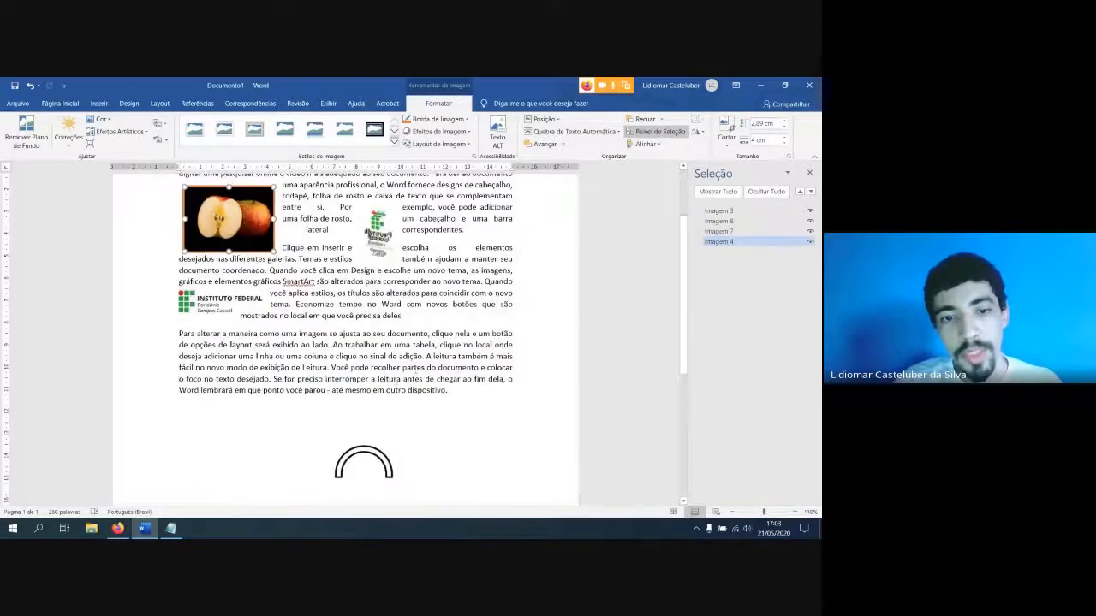
left_click(357, 451, "ctrl")
left_click(377, 236, "ctrl")
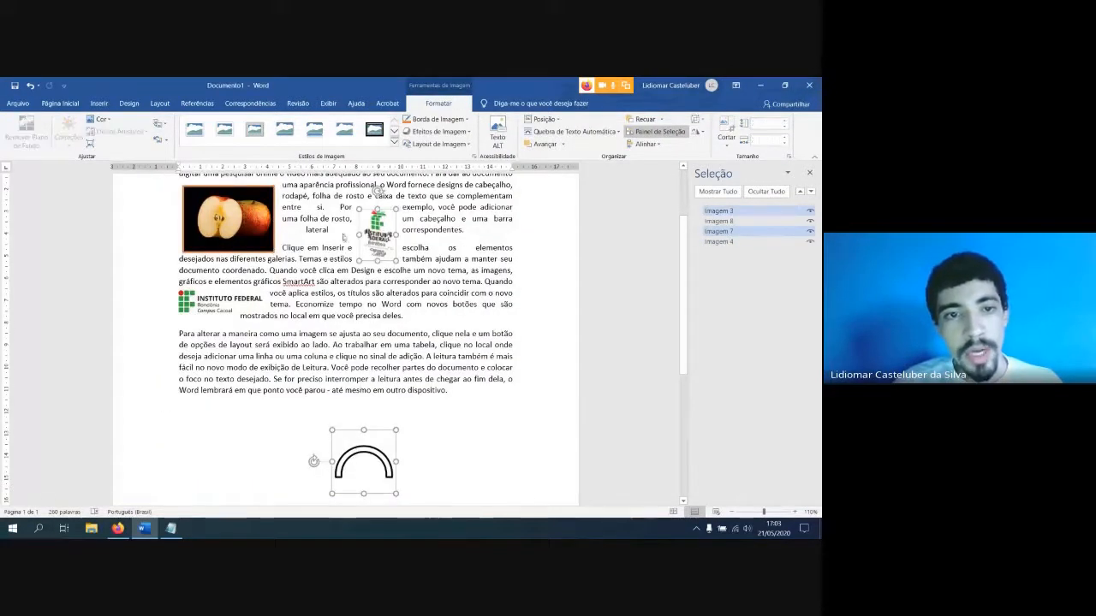
left_click(209, 304, "ctrl")
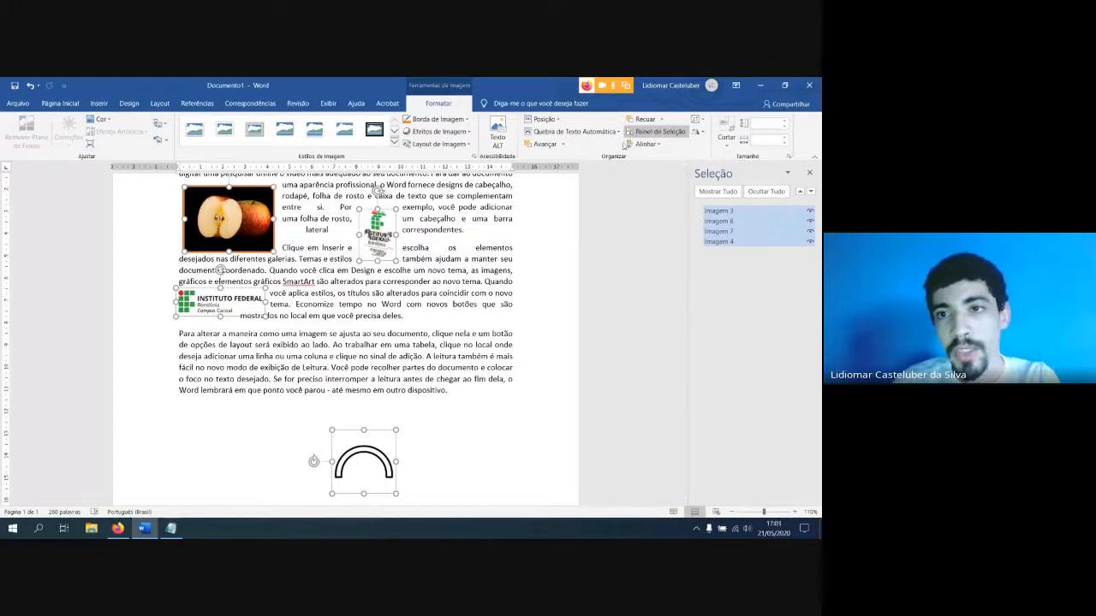
left_click(645, 144)
left_click(458, 263)
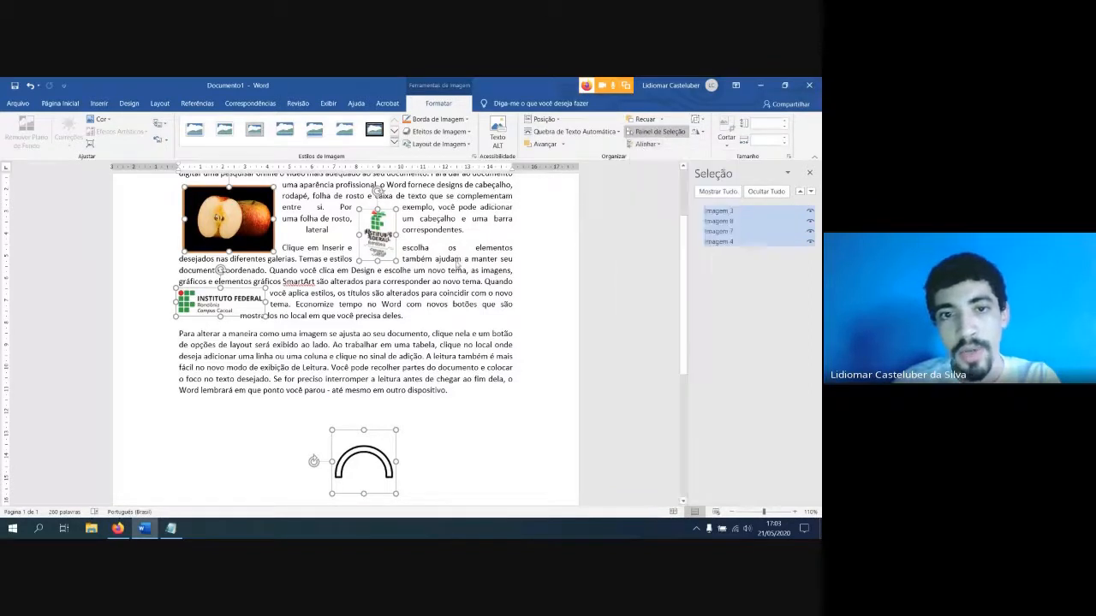
left_click(431, 232)
Select the arc picture, both logos and the apple picture together and centre them horizontally relative to one another
left_click(371, 459)
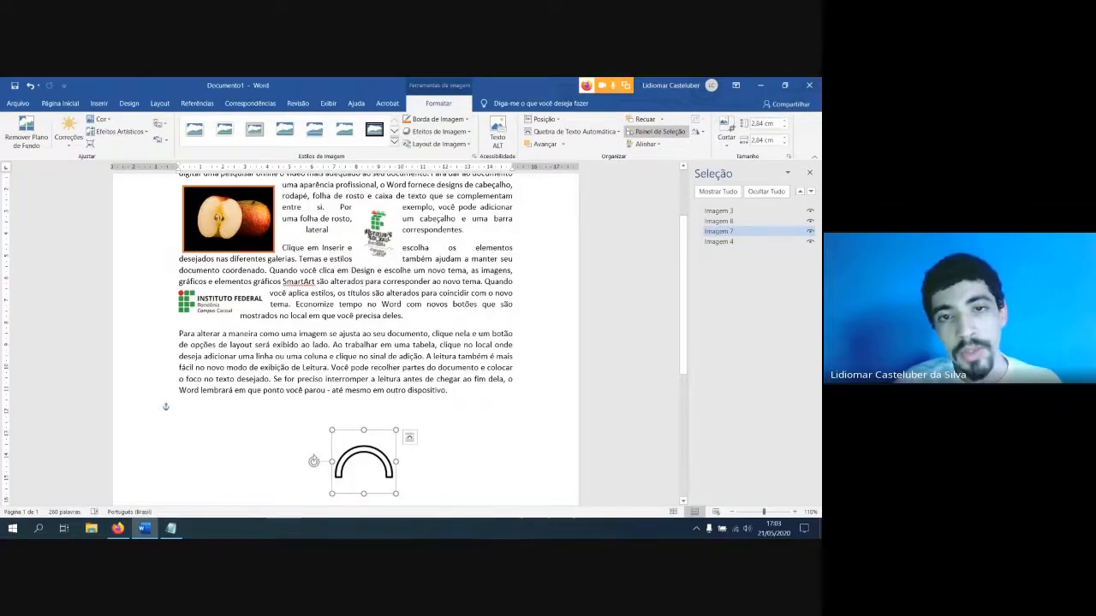
left_click(376, 229, "shift")
left_click(246, 238, "shift")
left_click(212, 310, "shift")
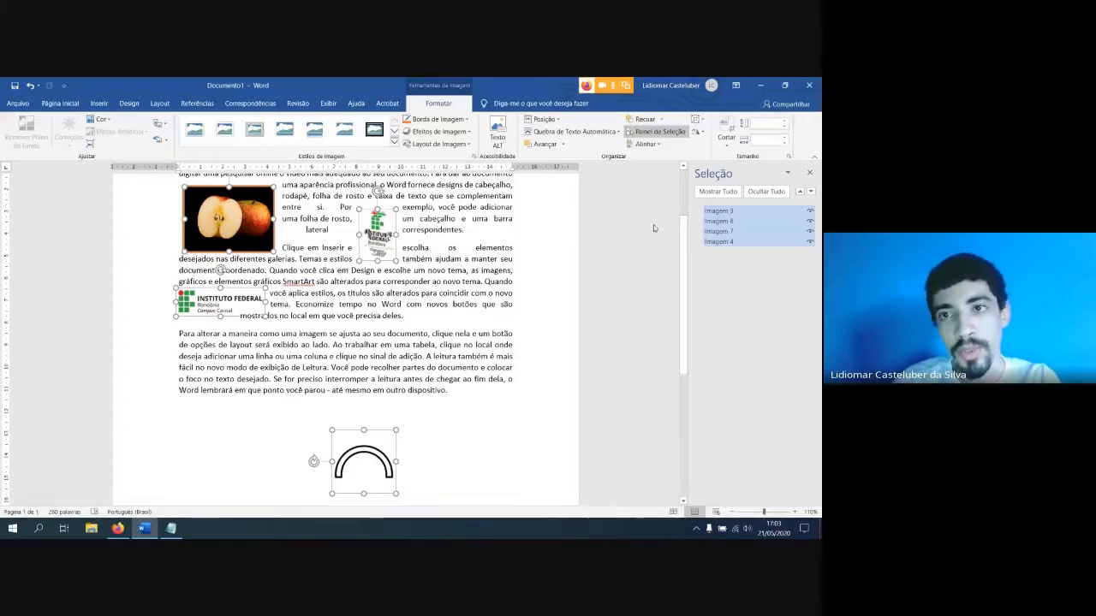
left_click(645, 144)
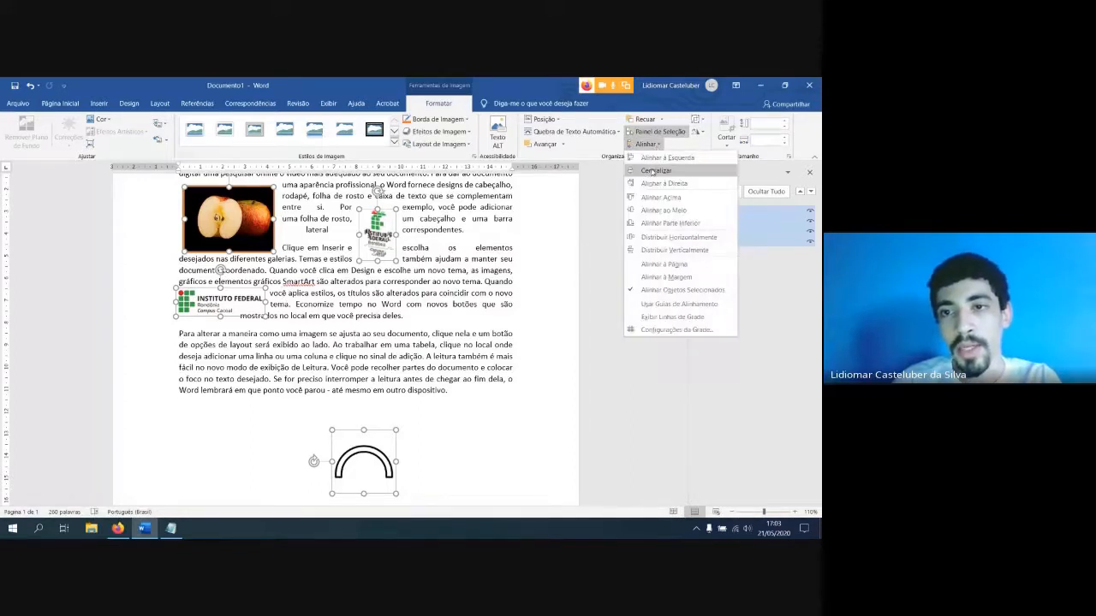
left_click(655, 170)
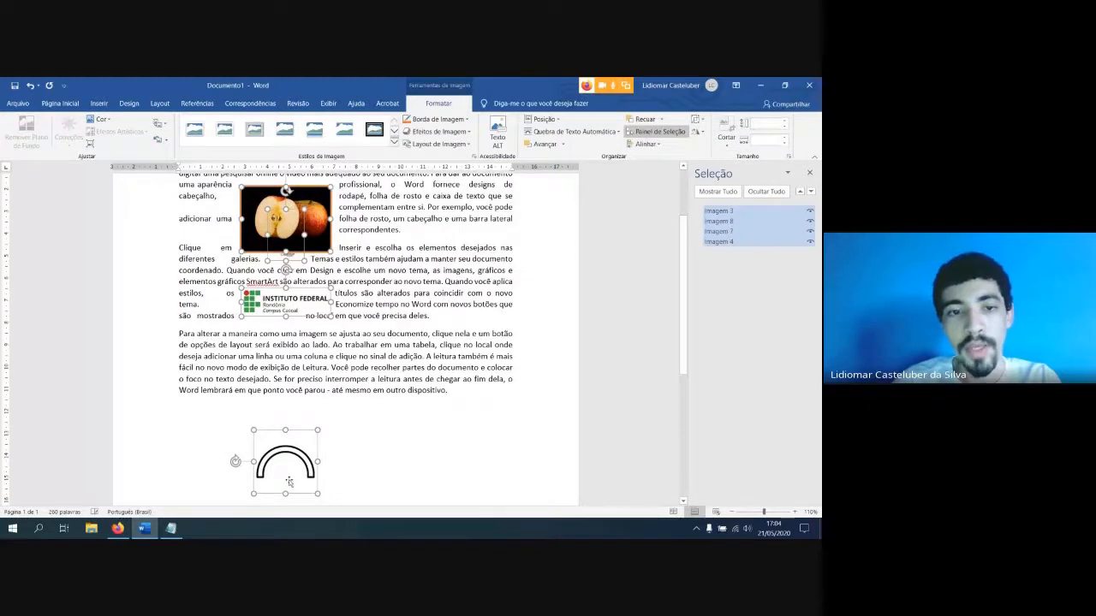
Group the four selected pictures into a single object
scroll(298, 419, "up", 3)
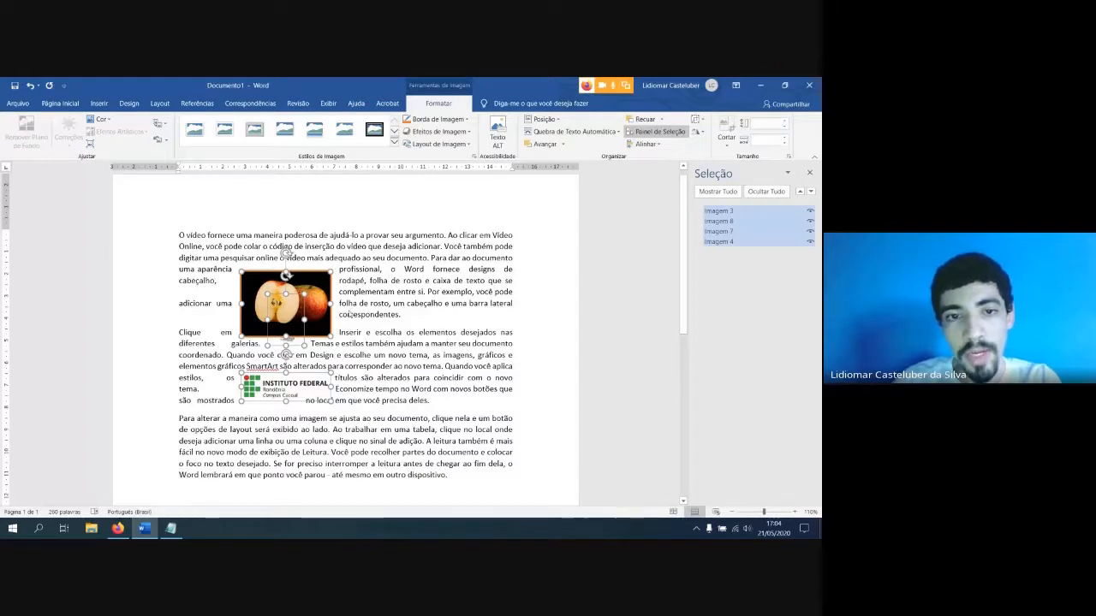
right_click(322, 303)
mouse_move(363, 366)
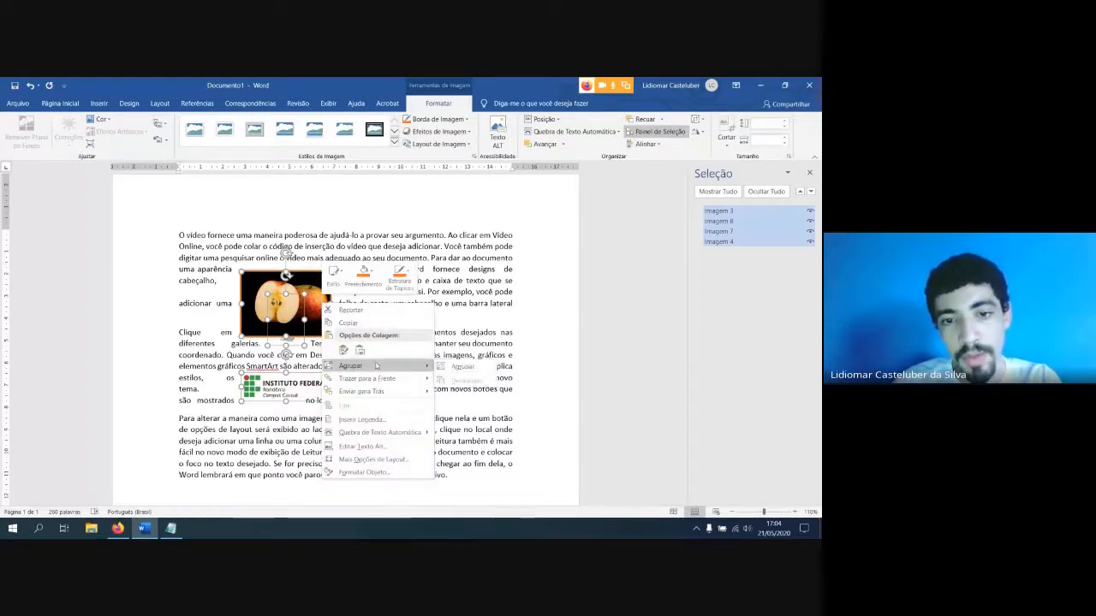
left_click(458, 367)
Centre the grouped pictures horizontally between the page margins
left_click(644, 144)
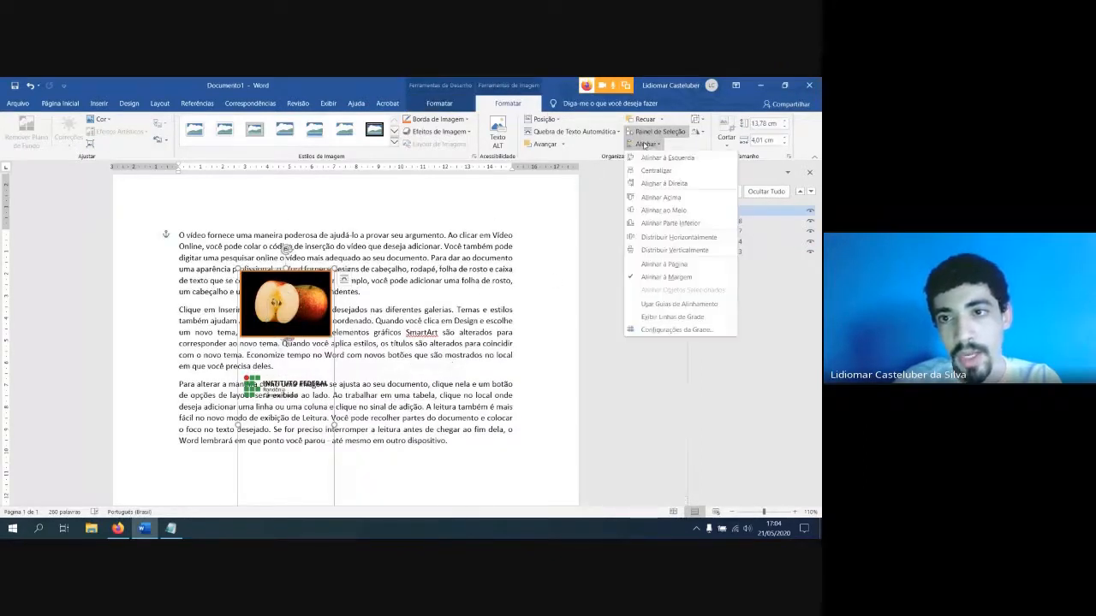
left_click(645, 170)
scroll(429, 330, "down", 3)
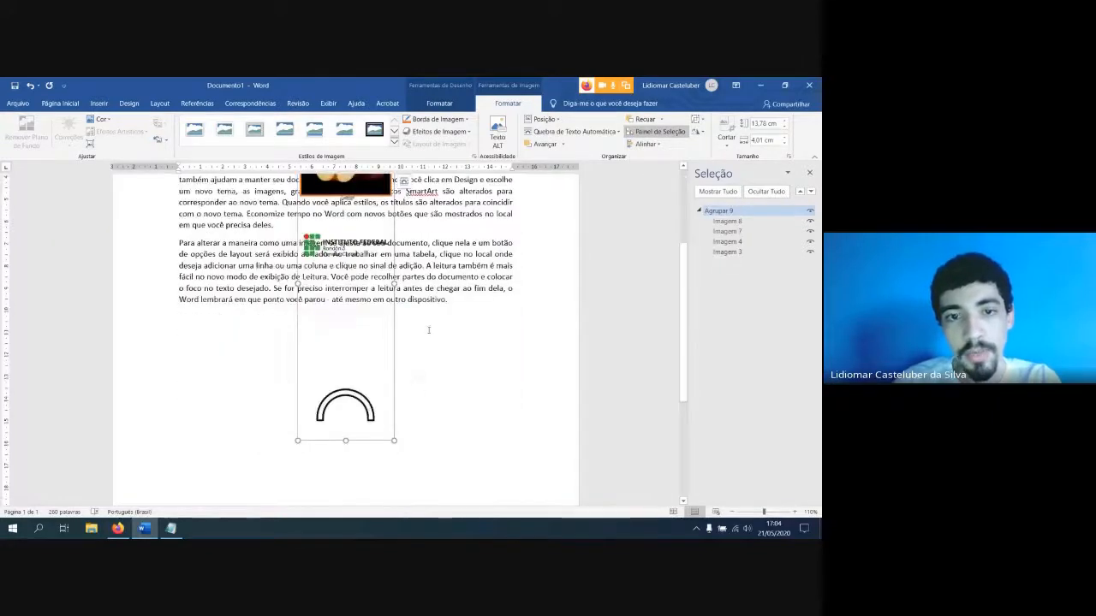
scroll(429, 328, "down", 5)
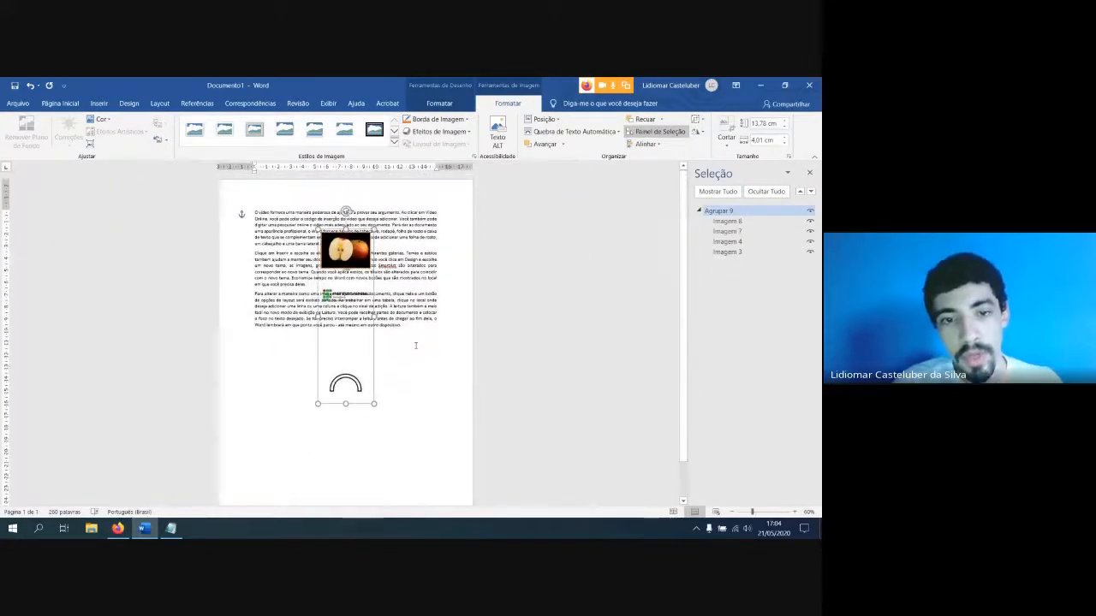
Move the arc picture within the group up to just below the horizontal logo
left_click(358, 387)
mouse_move(335, 296)
left_mouse_down()
mouse_move(334, 317)
mouse_move(335, 293)
left_mouse_up()
left_click_drag(343, 378, 345, 319)
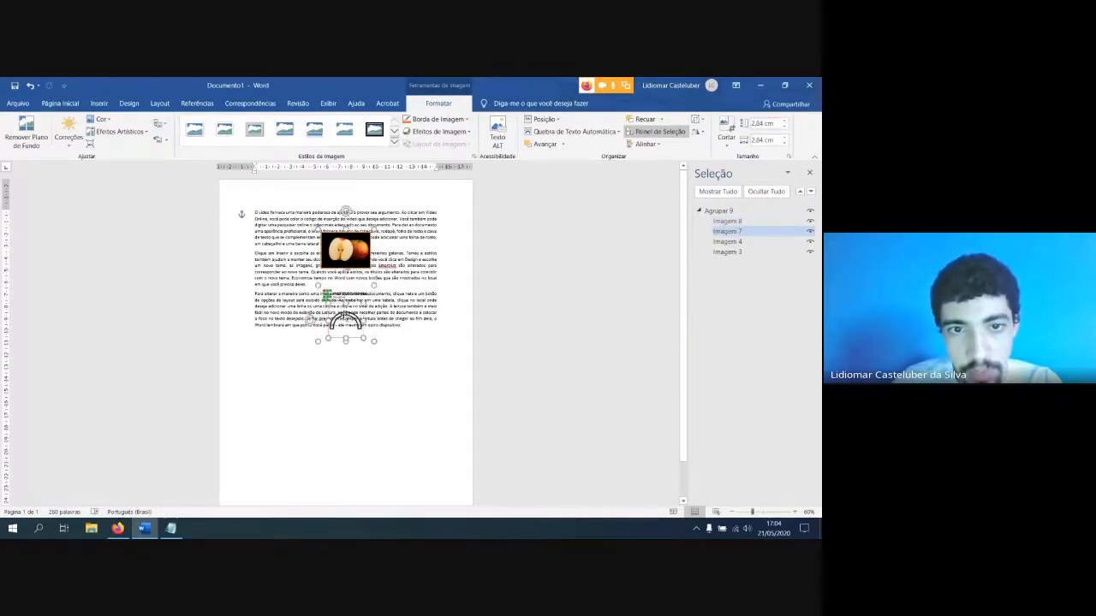
Try to align only the arc picture vertically to the middle of the margins, and undo that alignment
left_click(647, 144)
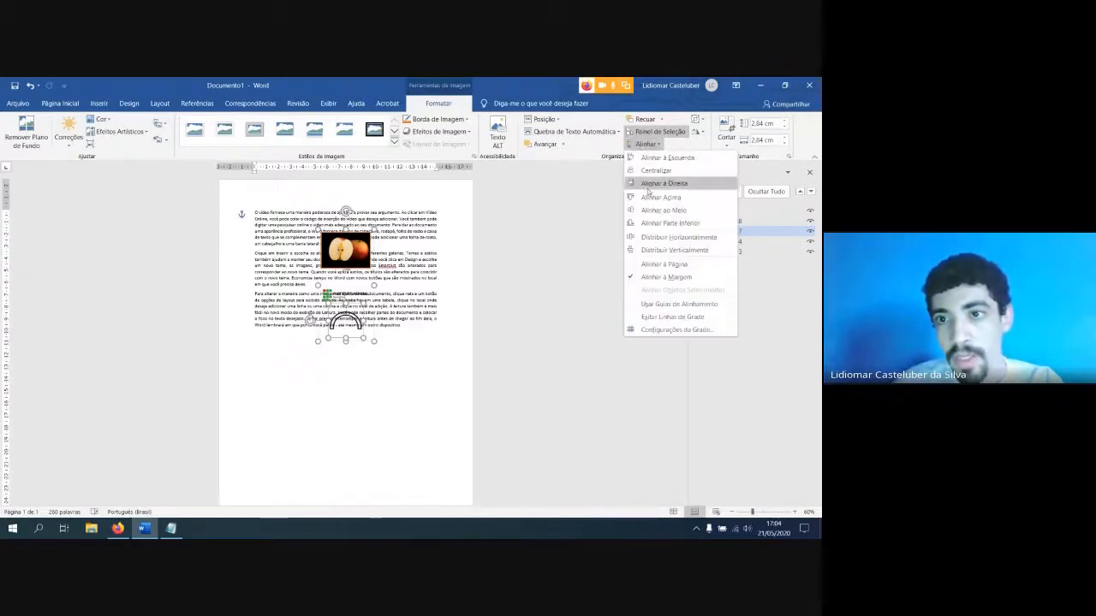
left_click(665, 211)
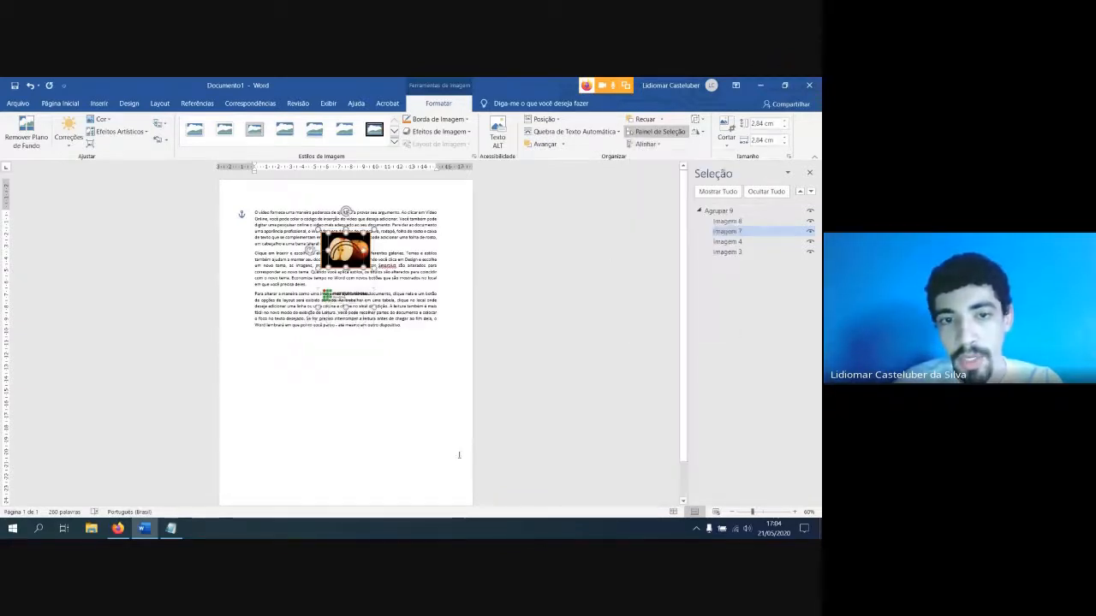
key("ctrl+z")
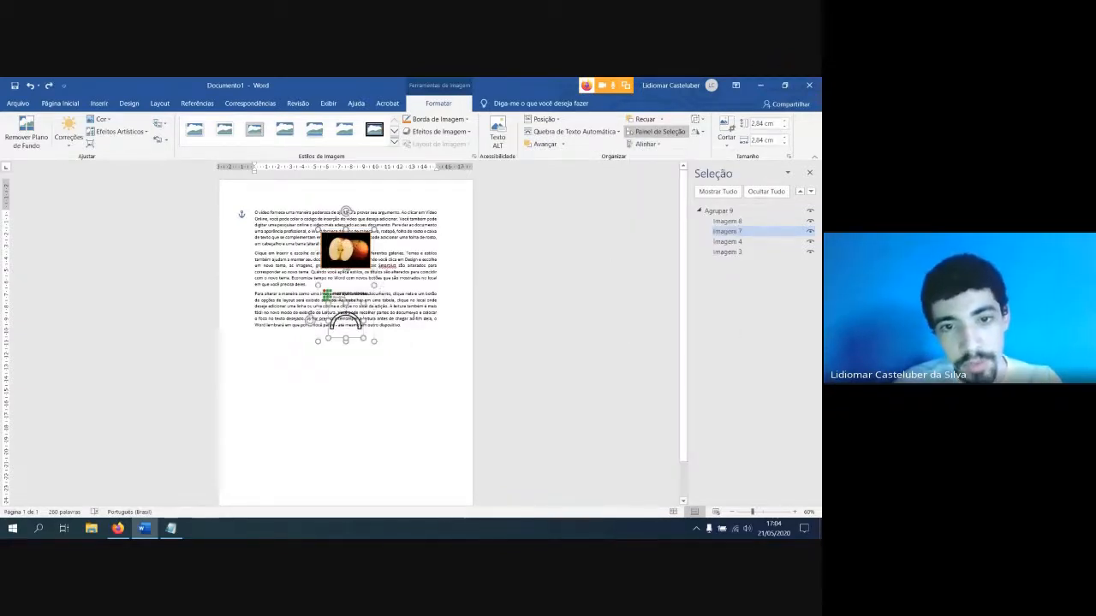
Select the whole picture group and align it vertically to the middle of the page margins
key("Escape")
left_click(363, 254)
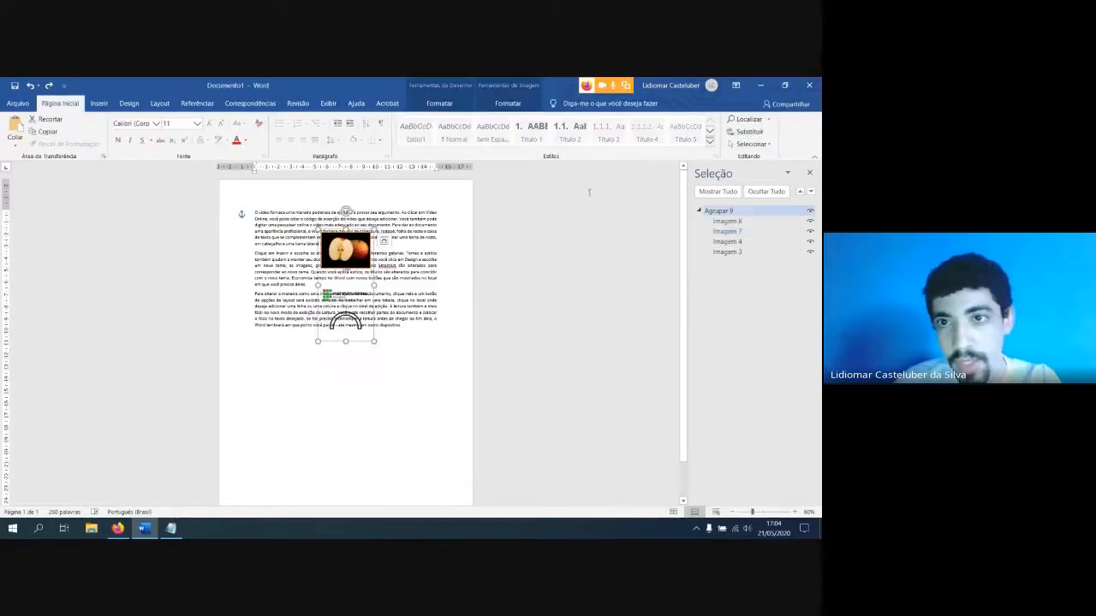
left_click(508, 103)
left_click(645, 144)
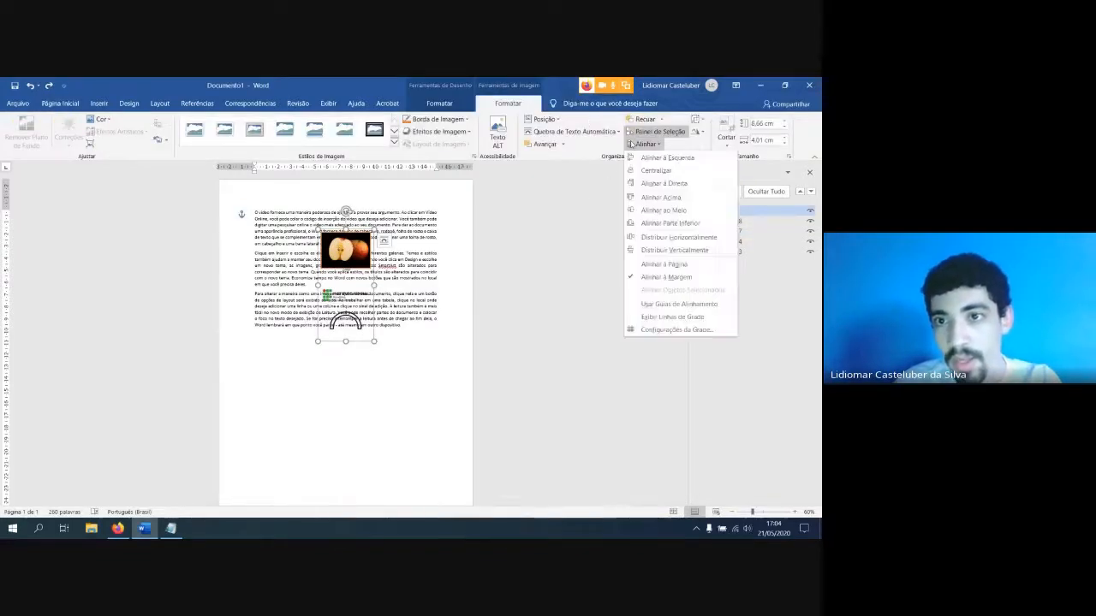
left_click(653, 211)
key("Escape")
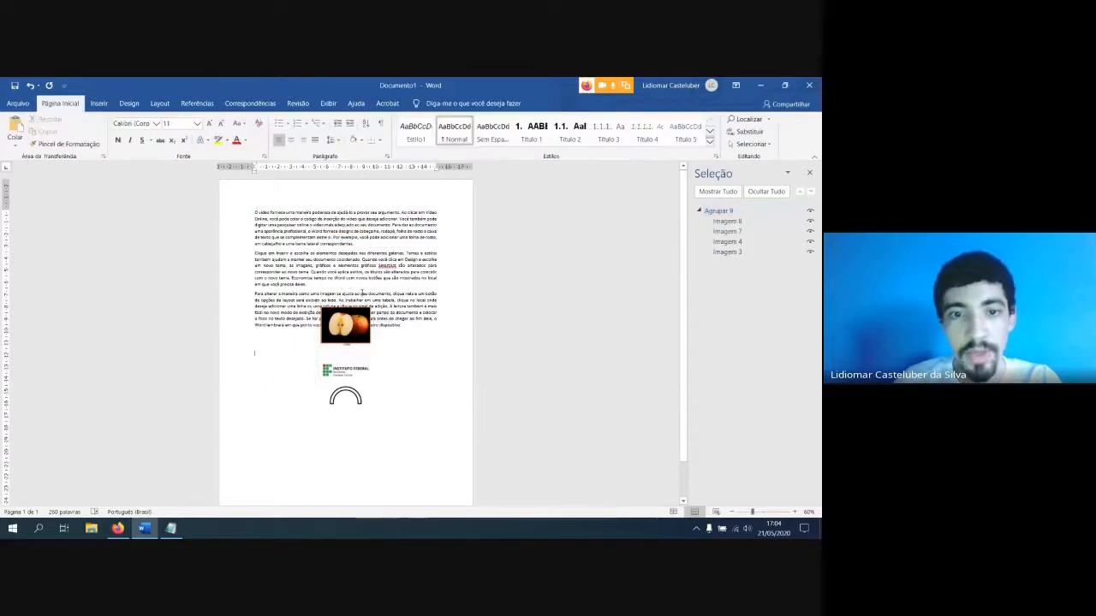
Review the group's alignment options and rotate only the apple picture 90° to the right
left_click(357, 335)
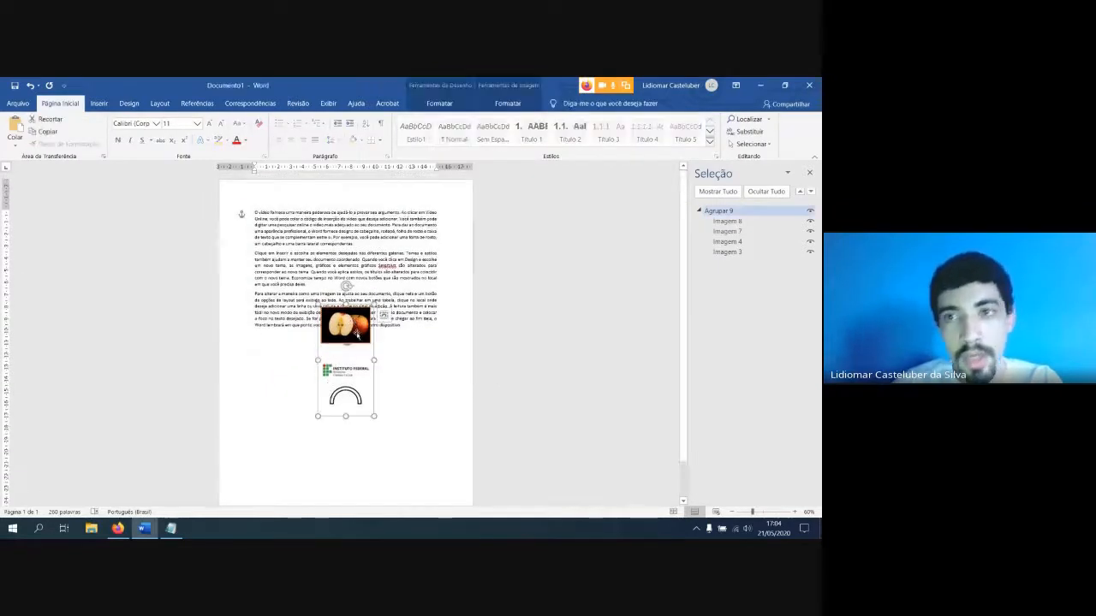
left_click(507, 102)
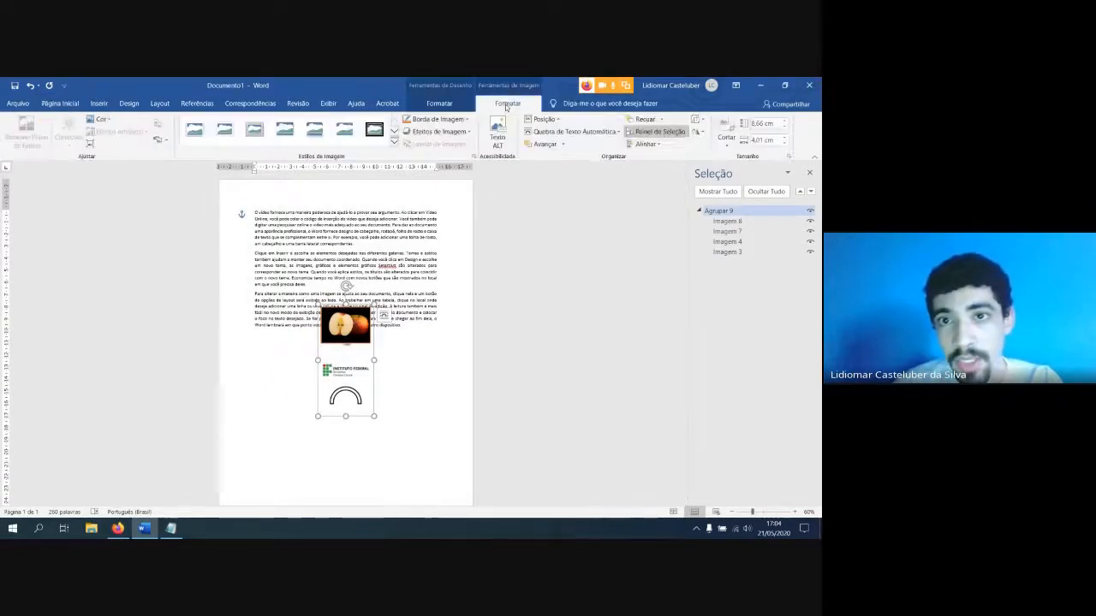
left_click(645, 144)
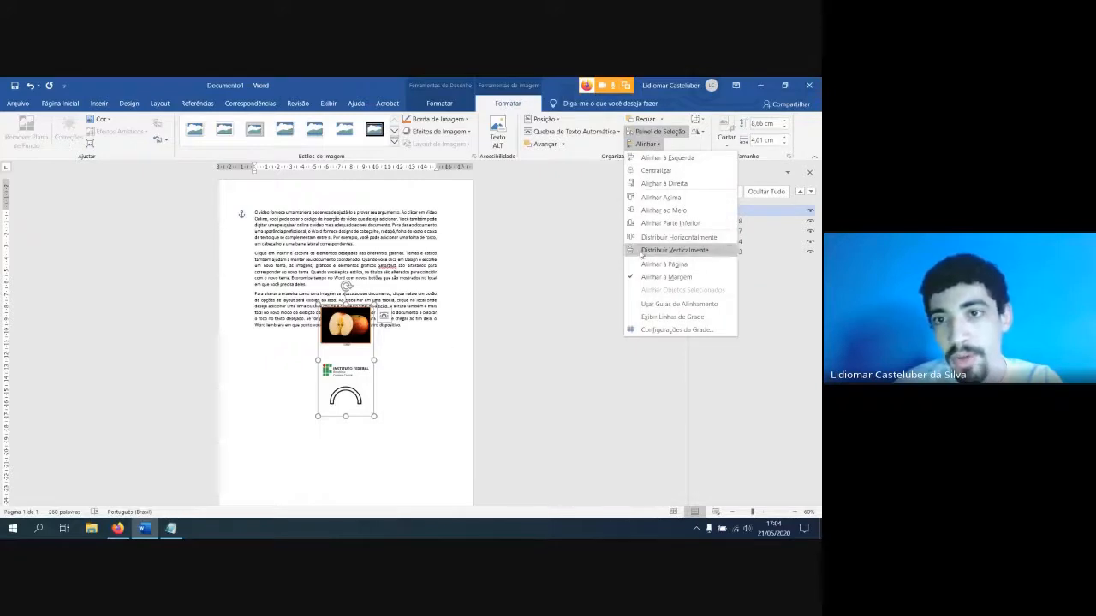
left_click(413, 361)
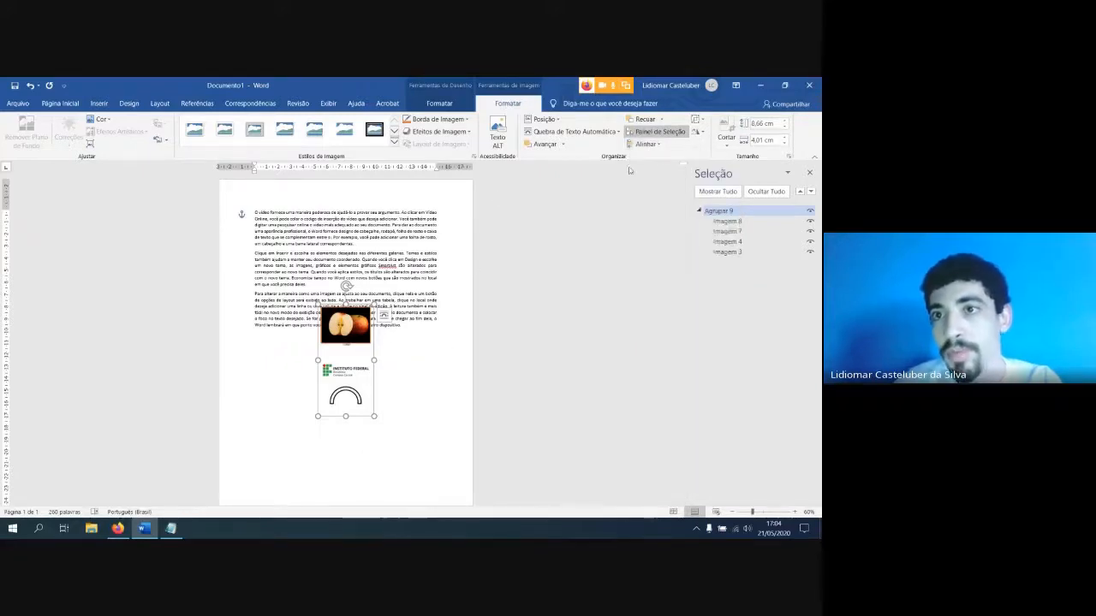
left_click(700, 132)
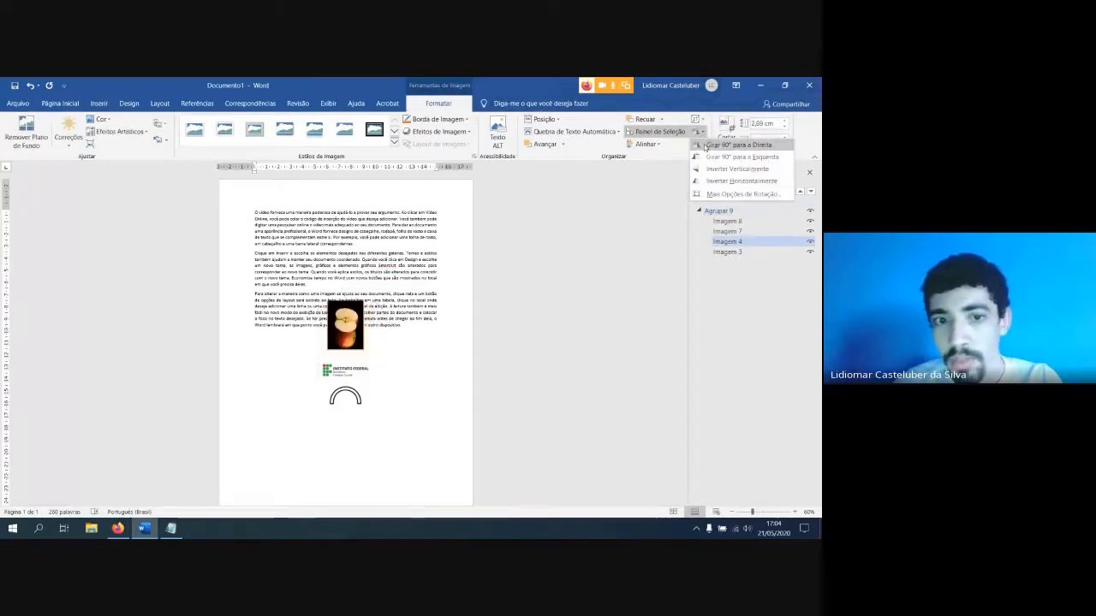
left_click(704, 145)
Increase the apple picture's rotation angle slightly beyond 90° through the additional rotation options
left_click(701, 133)
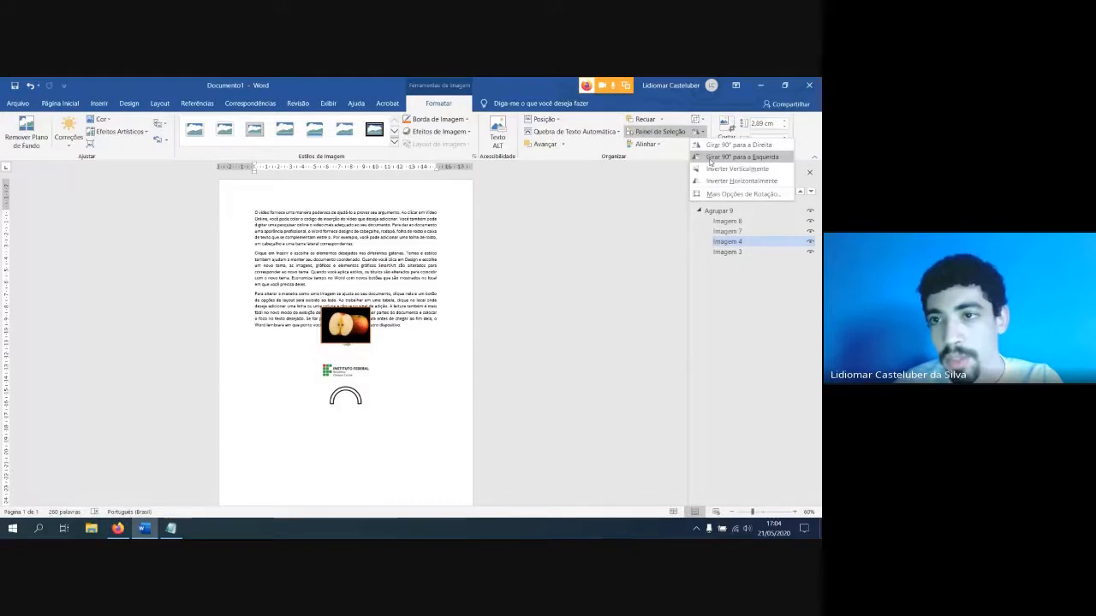
left_click(710, 195)
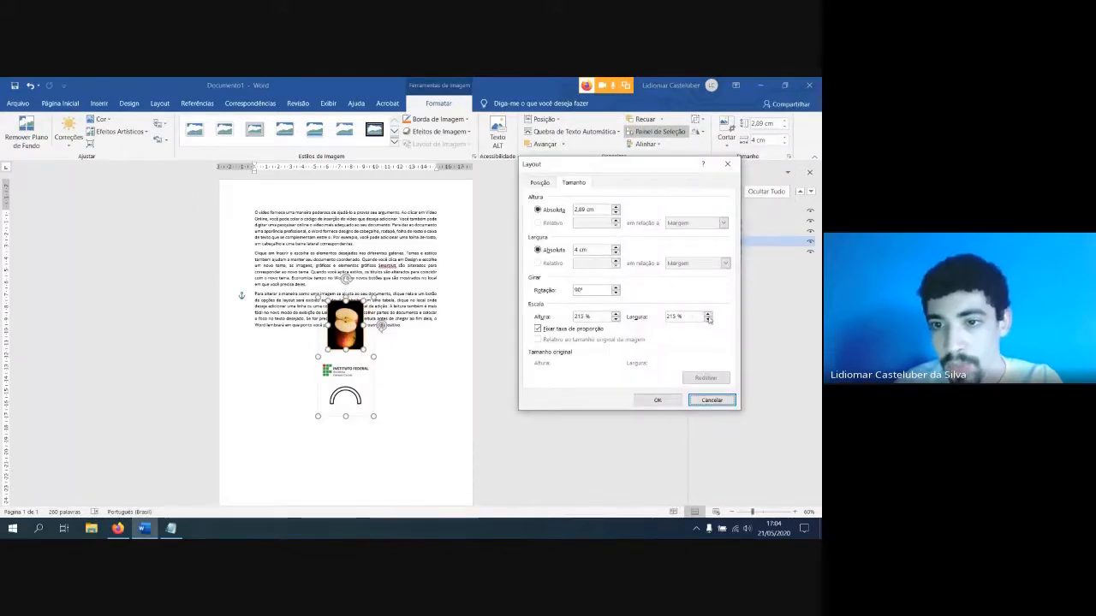
left_click(615, 287)
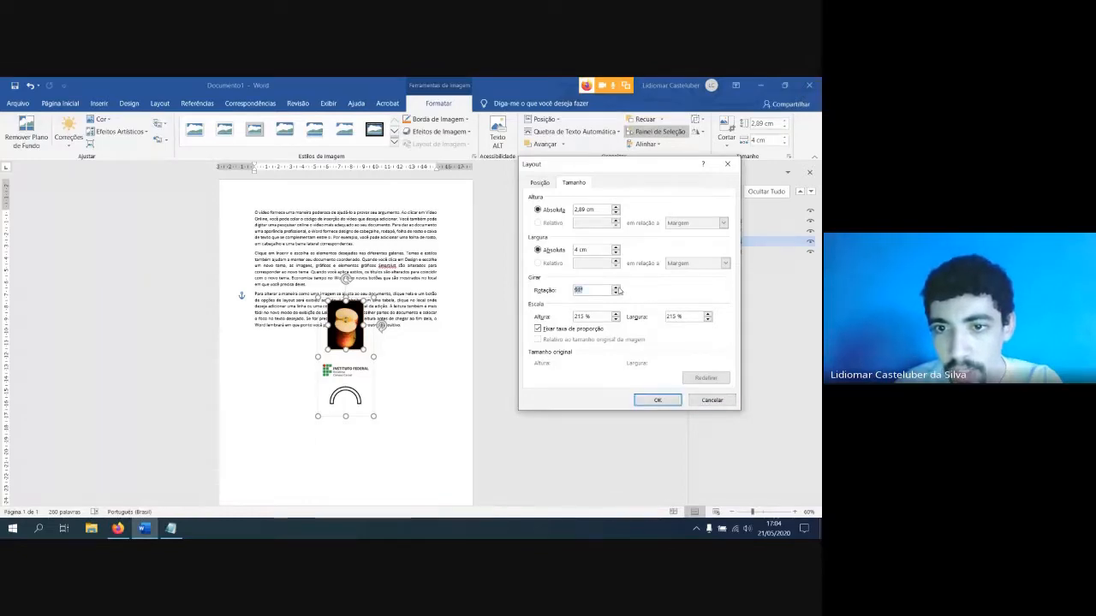
left_click(656, 398)
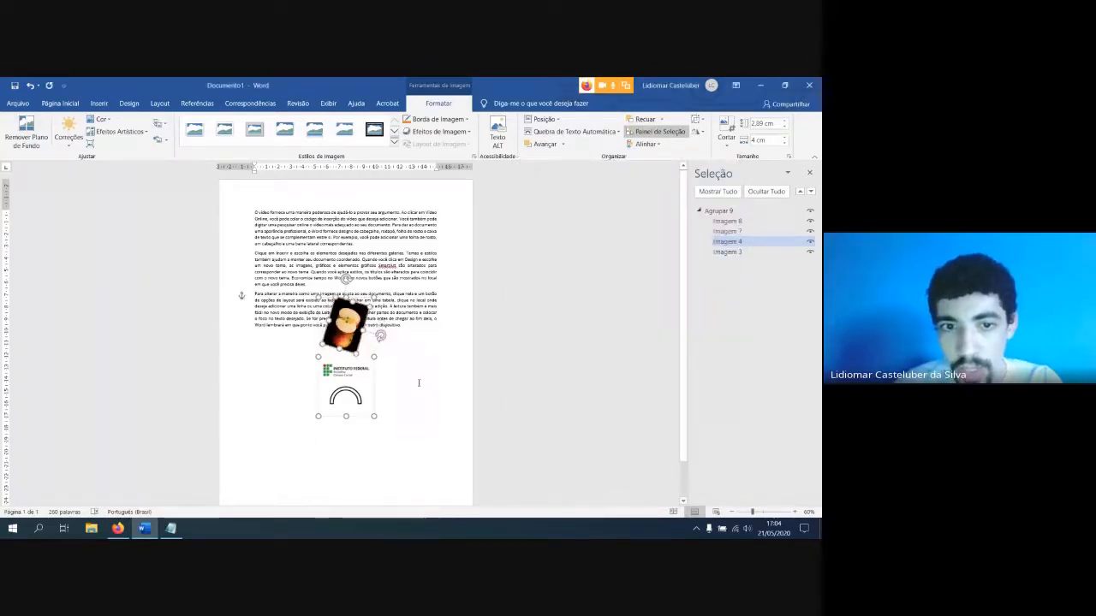
Rotate the apple picture freehand to a slight clockwise tilt, shift it to the left page margin, and tilt the vertical logo clockwise
scroll(385, 366, "up", 7, "ctrl")
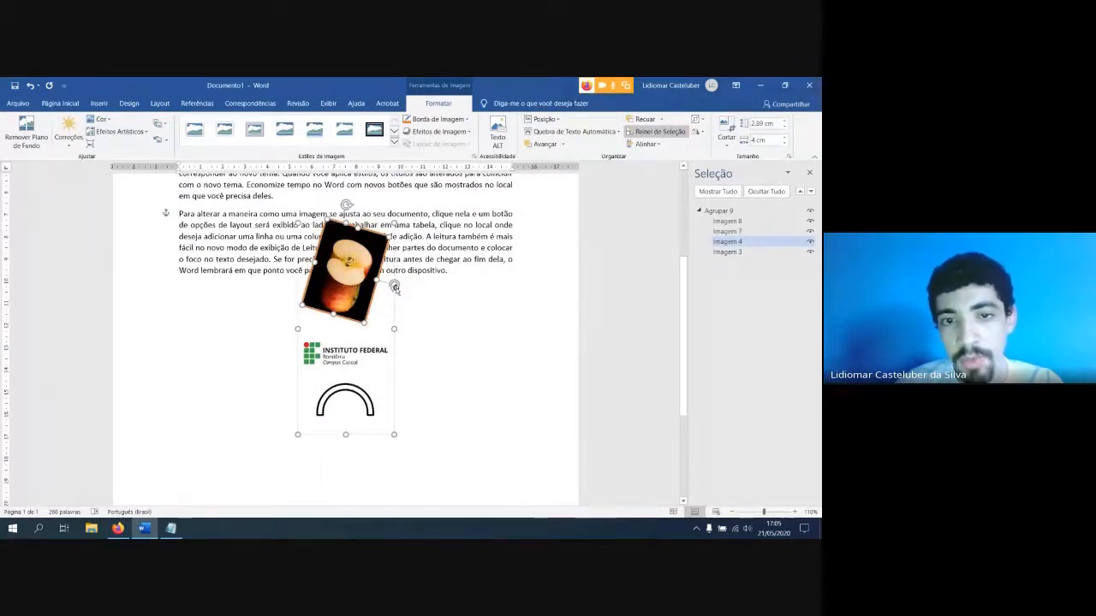
left_click_drag(395, 288, 241, 231)
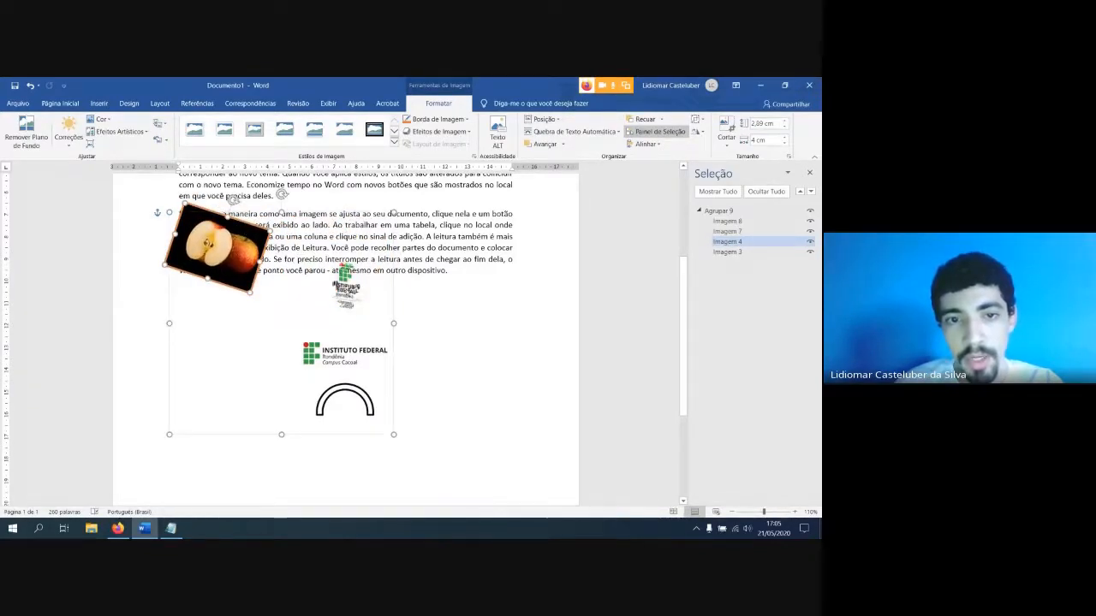
left_click(350, 276)
left_click_drag(346, 243, 378, 256)
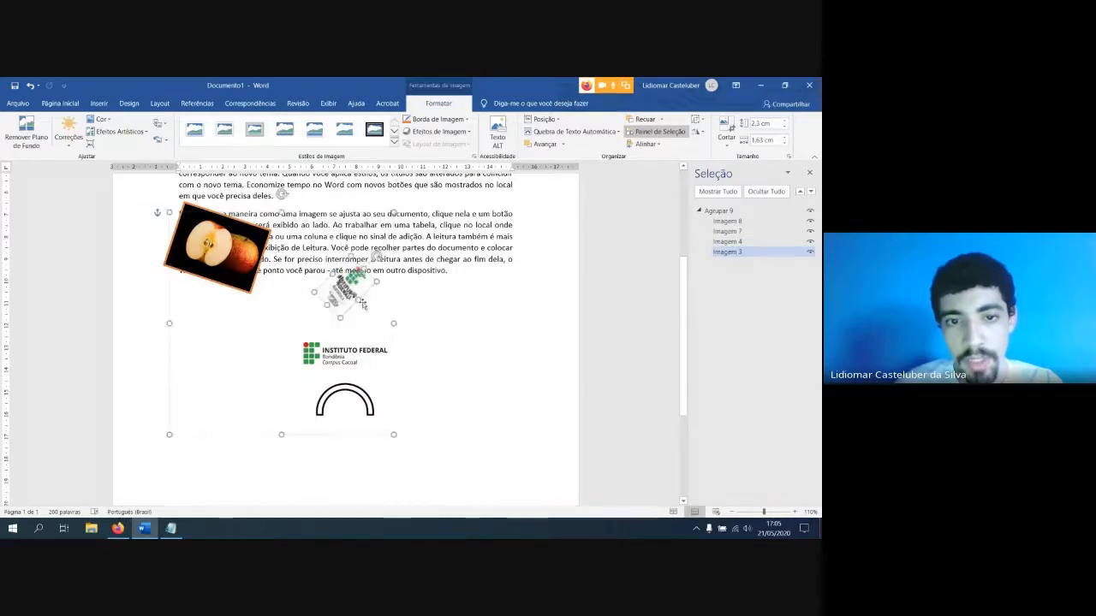
Select Imagem 4 by name and move the apple picture down and right, beside the tilted vertical logo
left_click(342, 353)
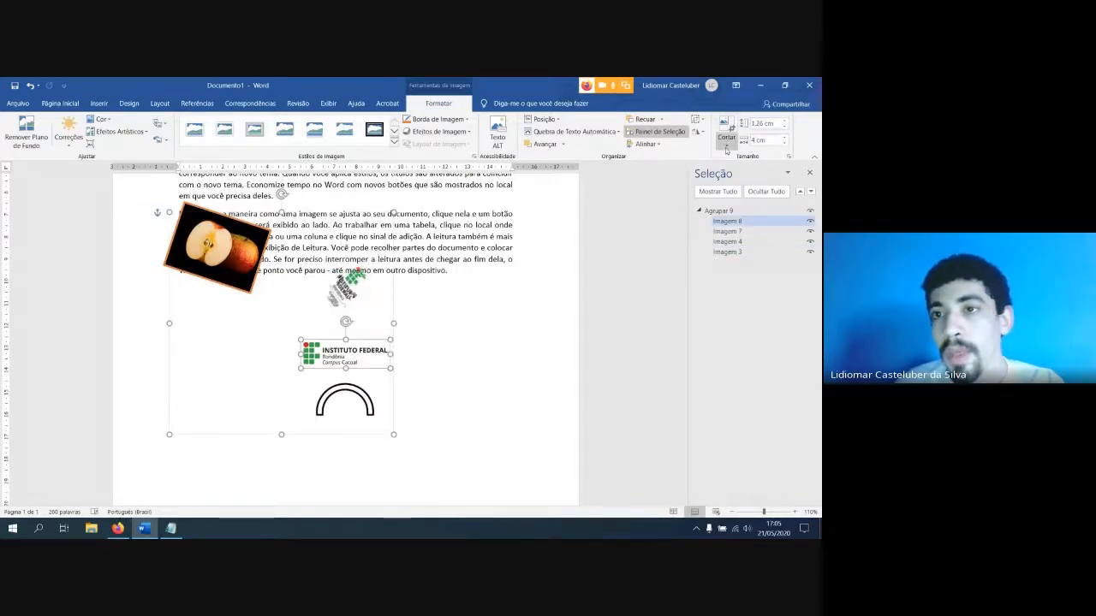
left_click(727, 242)
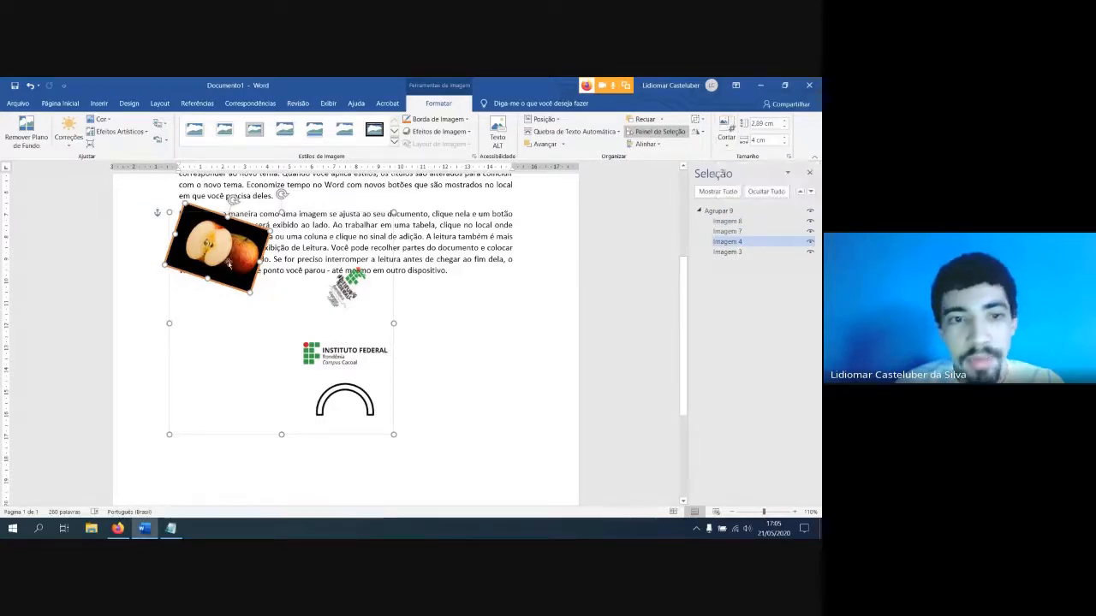
left_click_drag(231, 268, 277, 308)
scroll(277, 308, "up", 3, "ctrl")
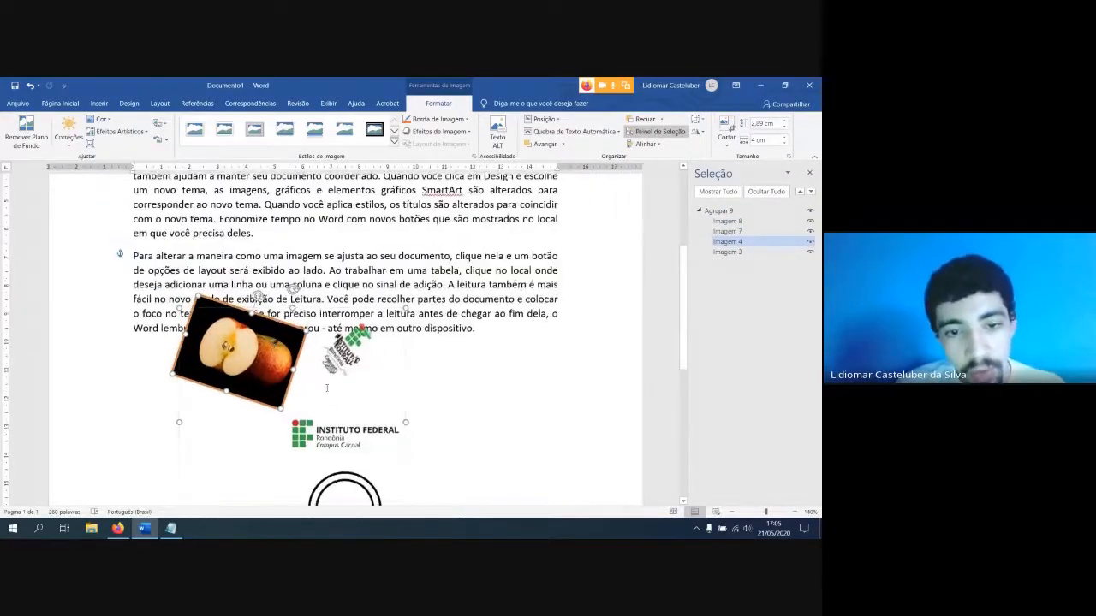
Crop away the blank strips above and below the arch picture under the horizontal logo, leaving it about 1.68 cm tall
left_click(345, 381)
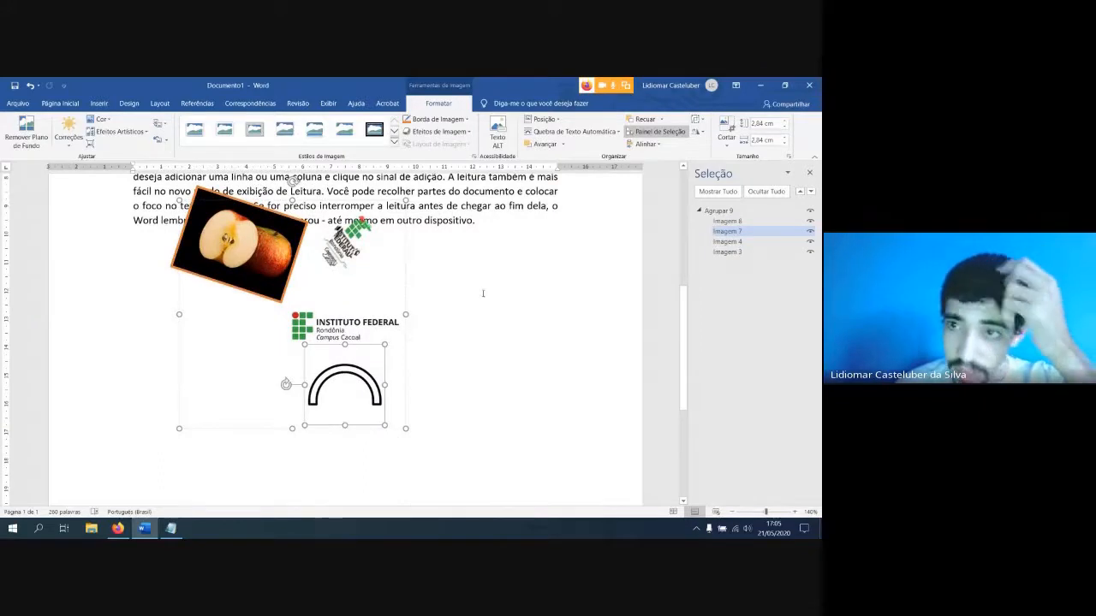
scroll(357, 384, "down", 3, "ctrl")
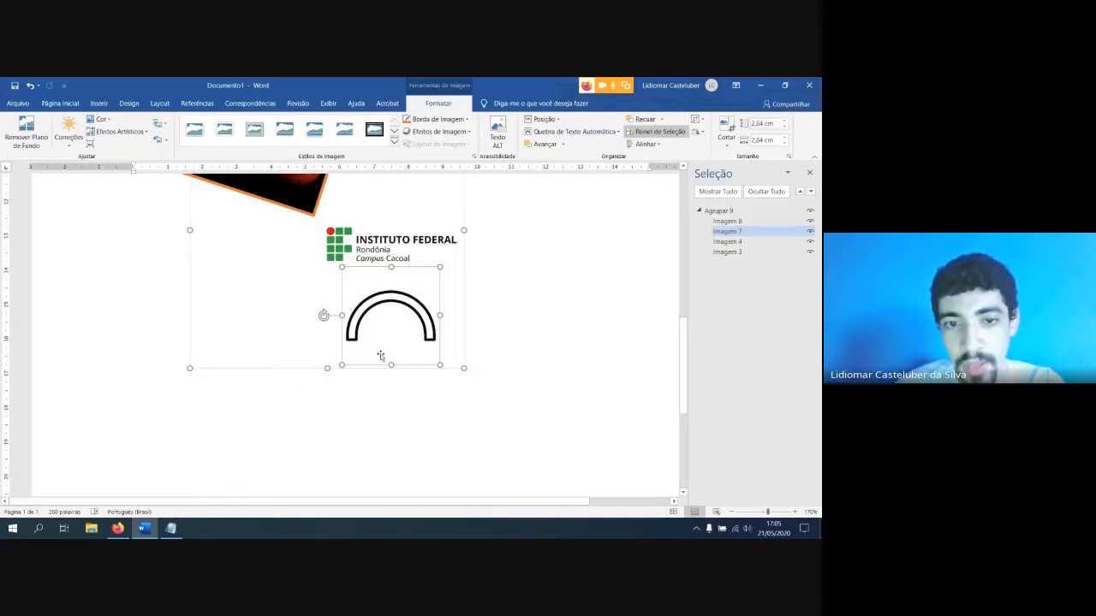
left_click(726, 128)
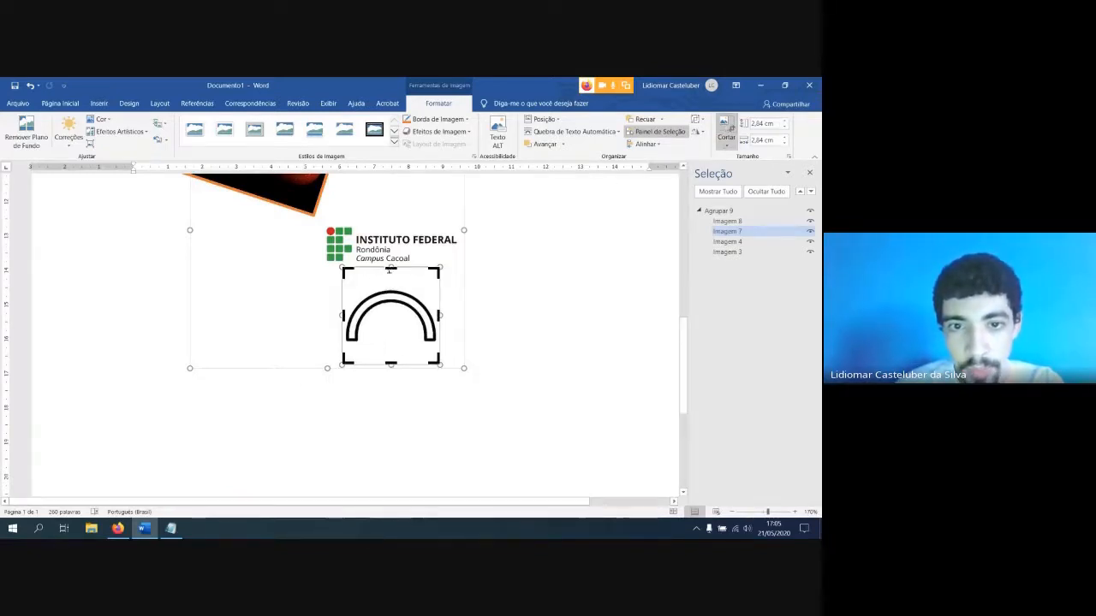
left_click_drag(390, 269, 387, 289)
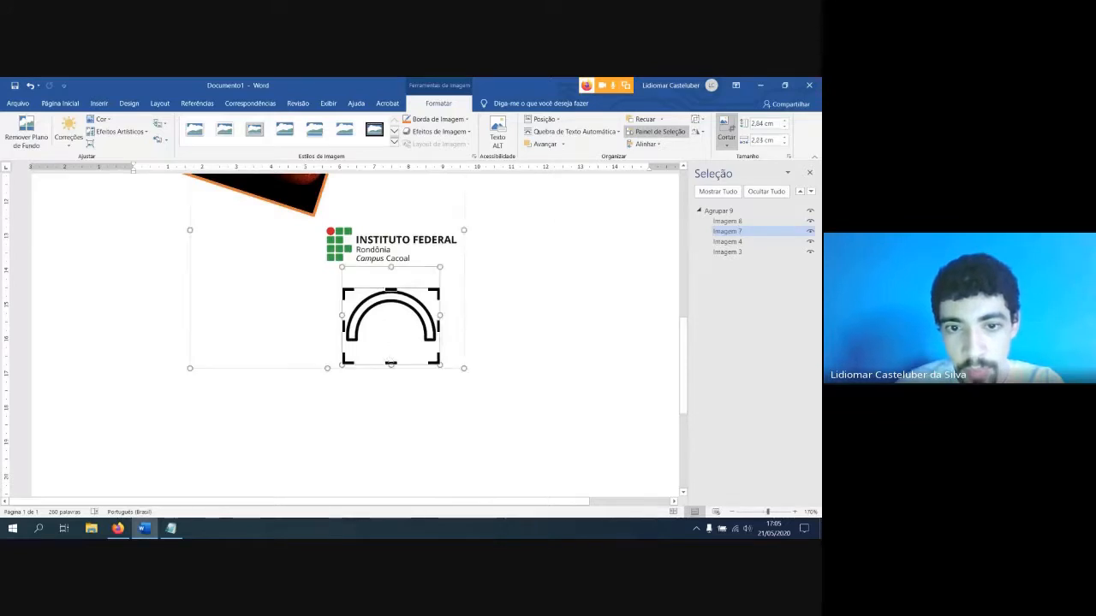
left_click_drag(391, 363, 391, 346)
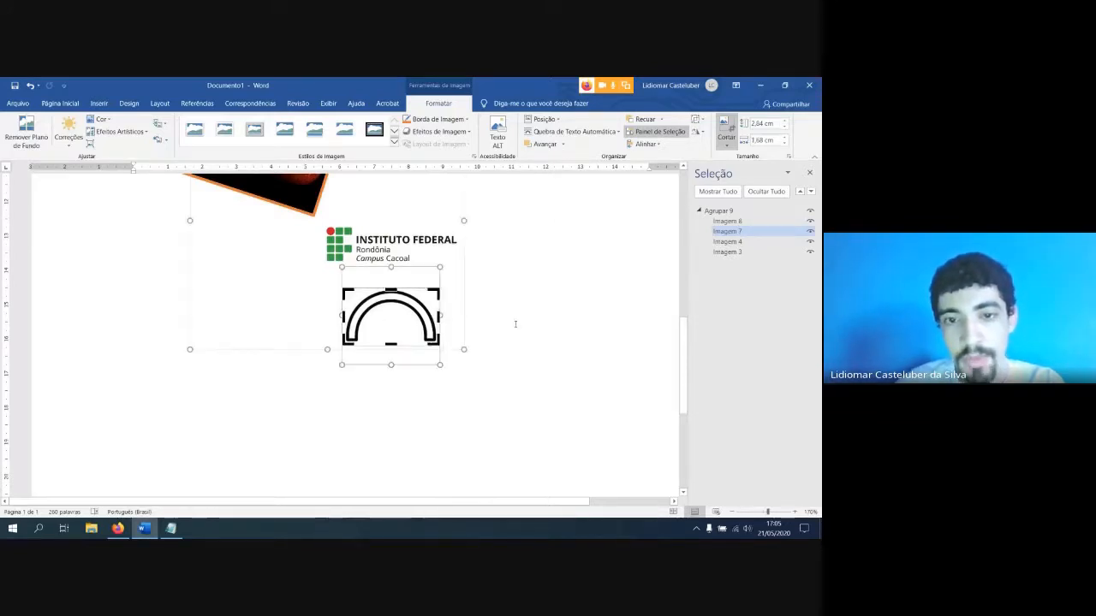
left_click(513, 320)
left_click(399, 302)
left_click(399, 296)
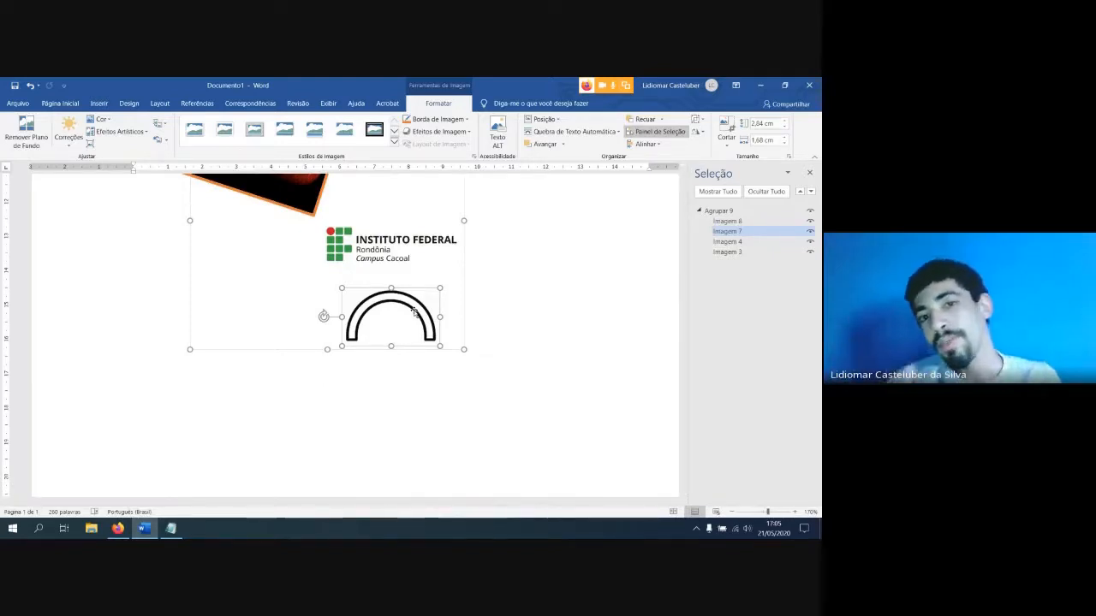
Crop off the right part of the arch picture, leaving it about 1.8 cm wide
left_click(726, 130)
left_click_drag(440, 315, 404, 315)
left_click(511, 310)
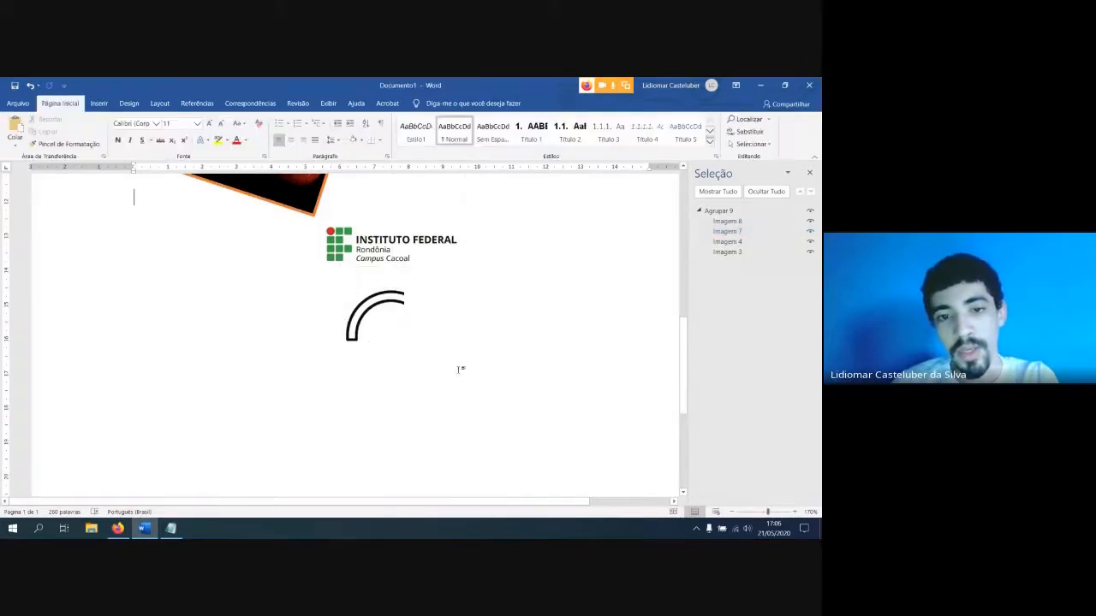
left_click(399, 299)
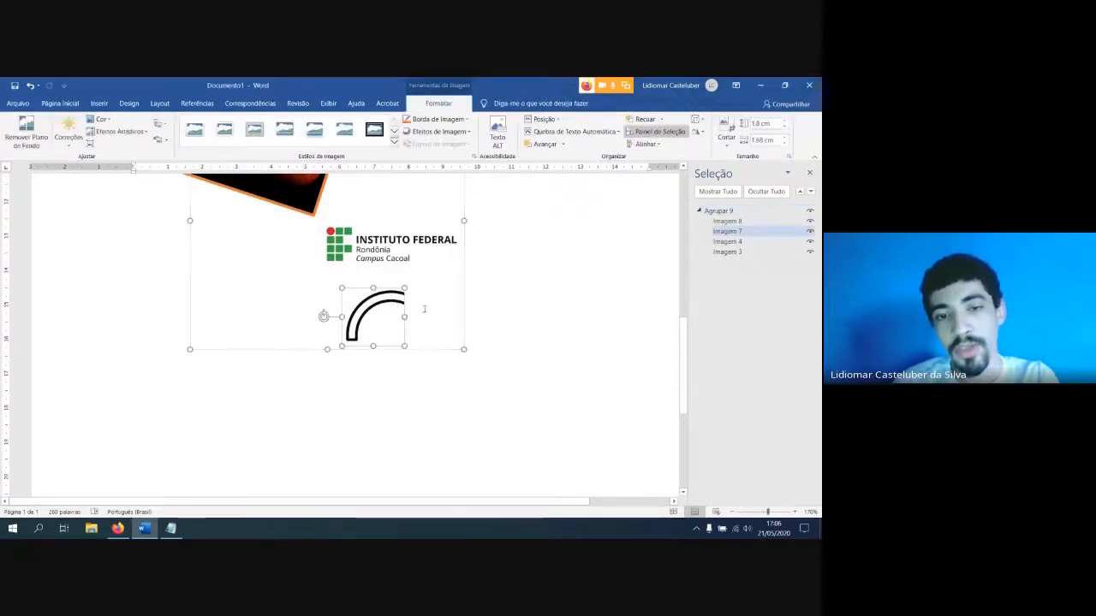
scroll(516, 360, "up", 2)
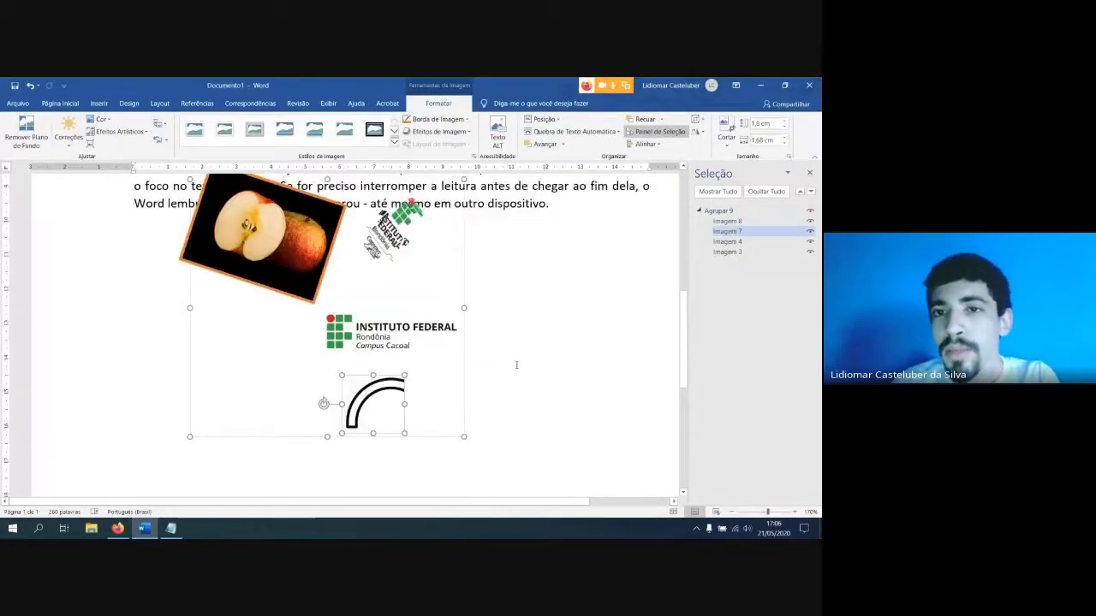
scroll(515, 364, "up", 2)
scroll(516, 364, "down", 3)
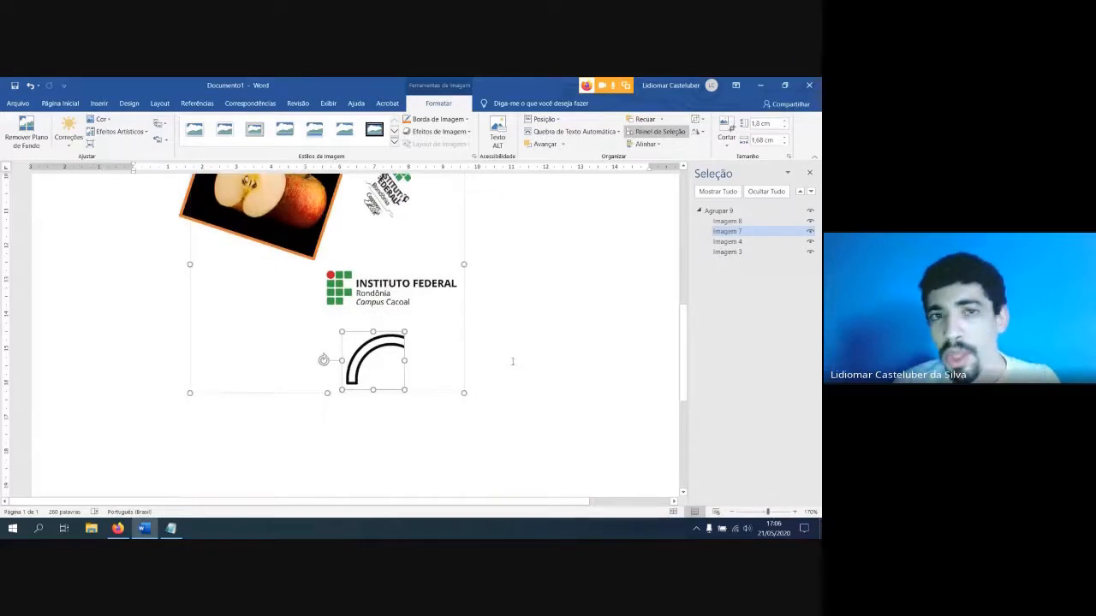
scroll(509, 360, "down", 2, "ctrl")
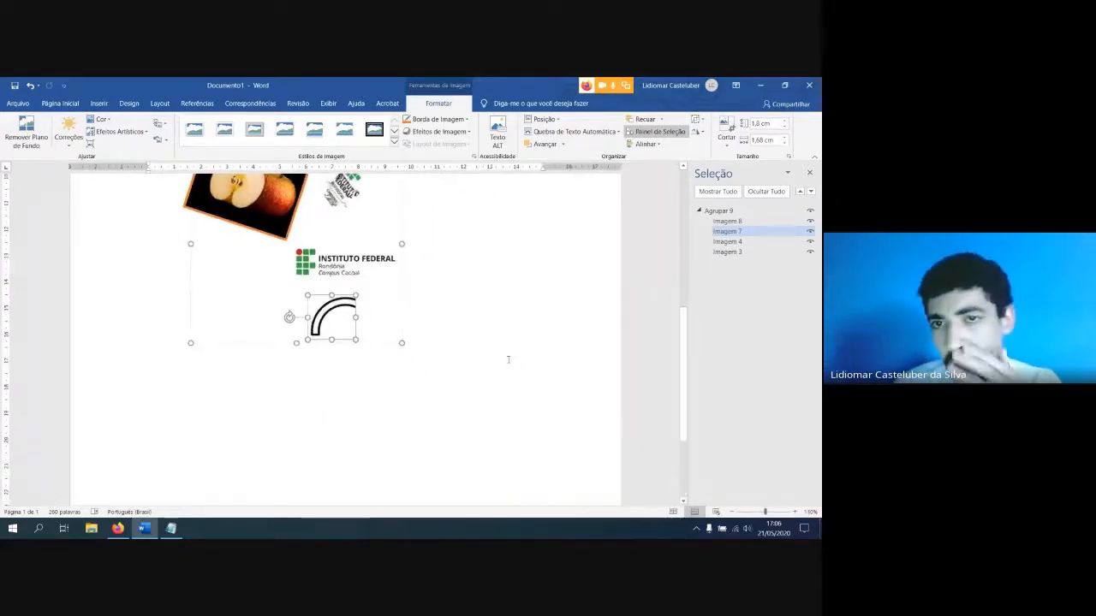
scroll(505, 358, "up", 2)
scroll(445, 344, "up", 2)
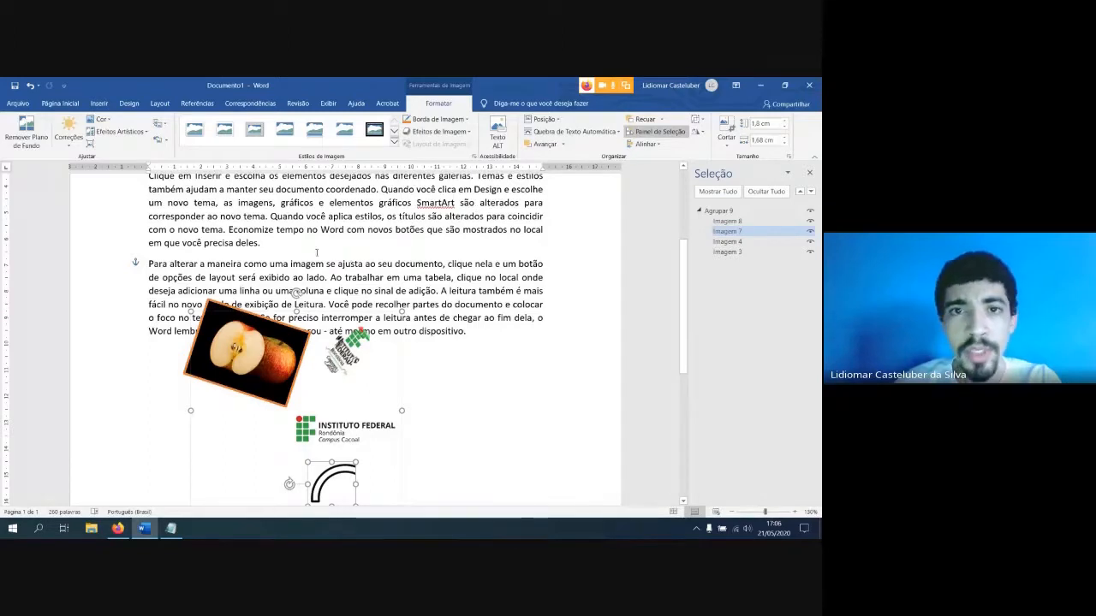
left_click(98, 102)
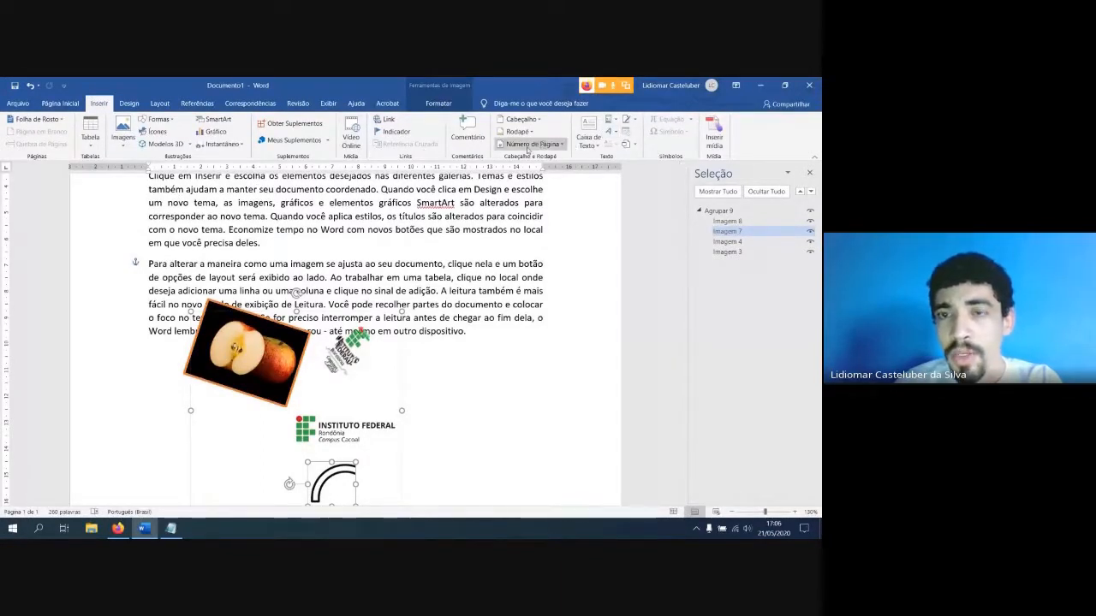
left_click(588, 139)
left_click(589, 139)
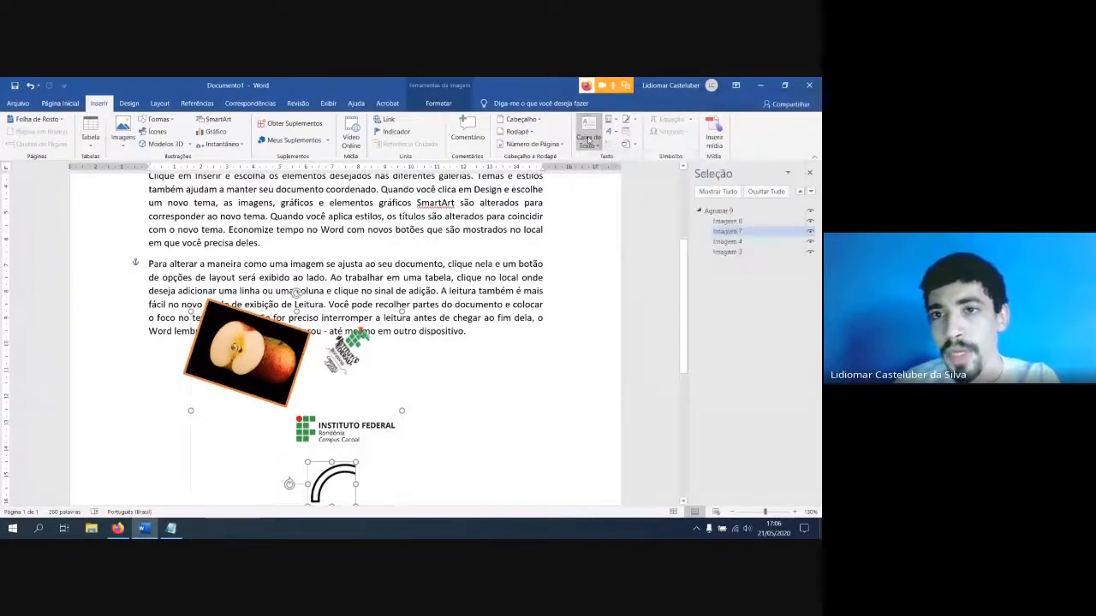
left_click(125, 103)
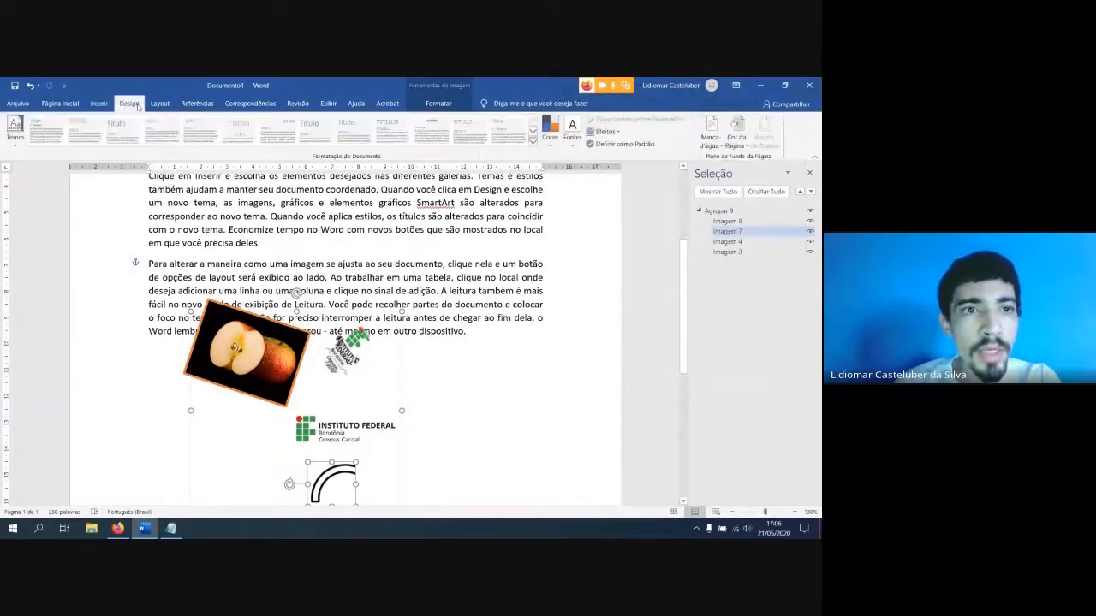
left_click(160, 103)
left_click(197, 104)
left_click(248, 103)
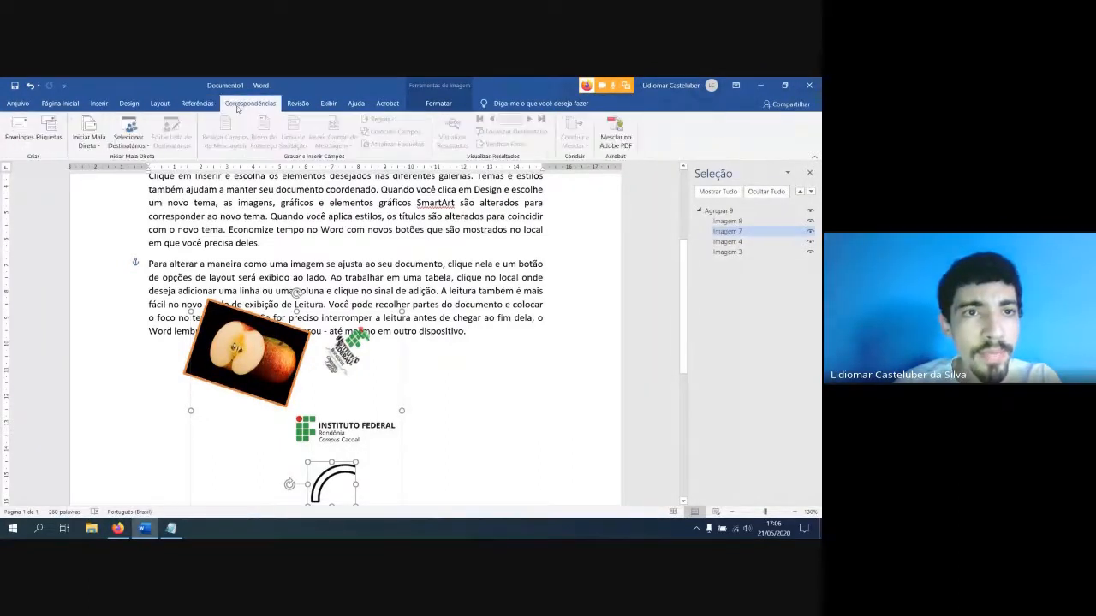
left_click(298, 104)
left_click(329, 103)
left_click(355, 103)
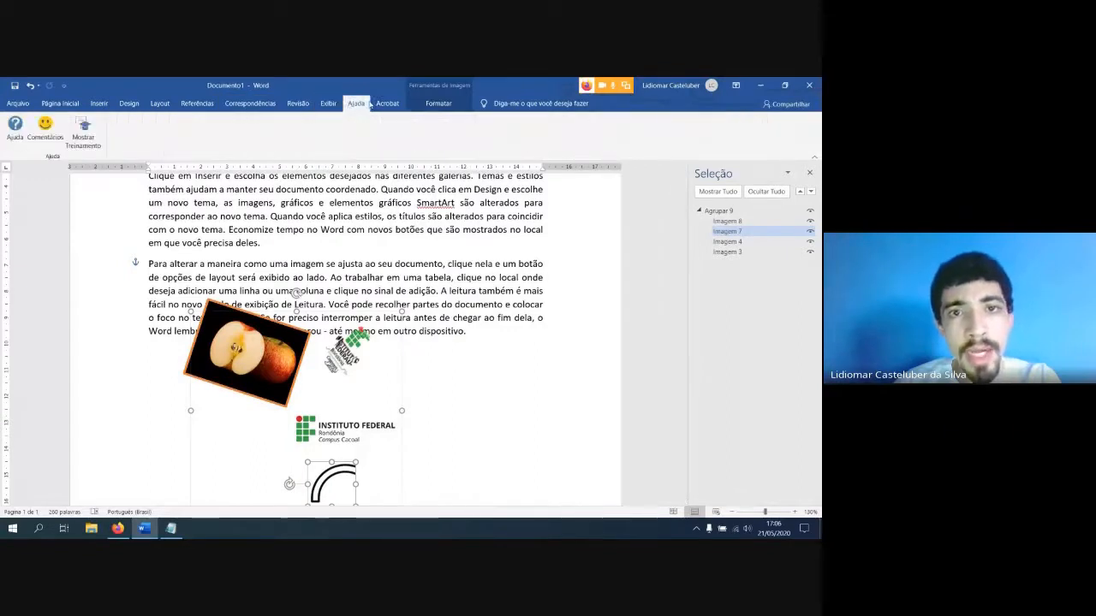
left_click(387, 104)
left_click(206, 104)
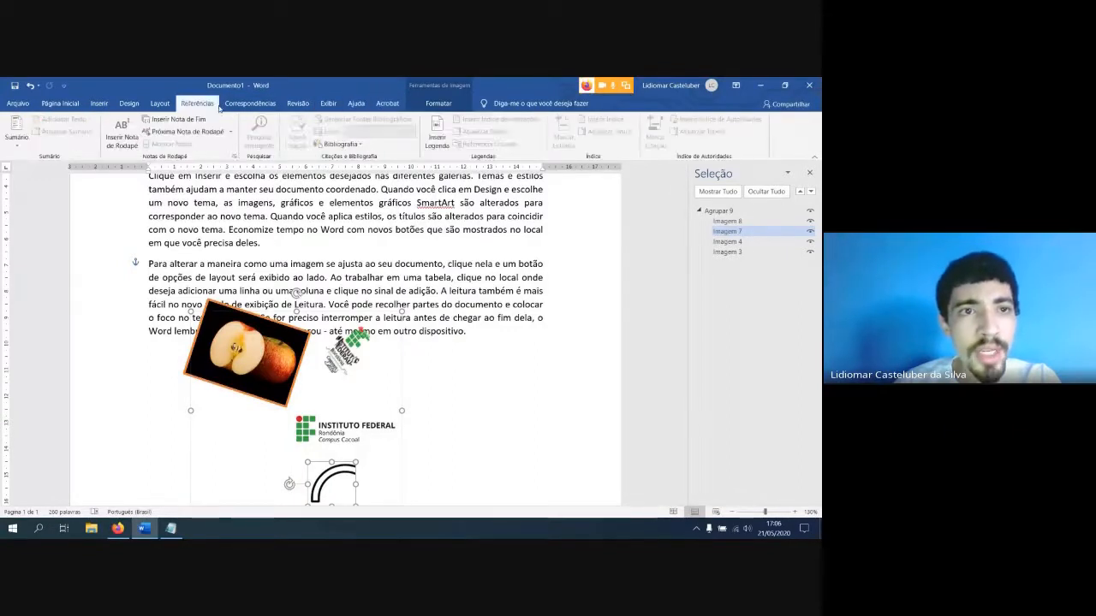
left_click(160, 103)
left_click(129, 104)
left_click(100, 103)
left_click(78, 104)
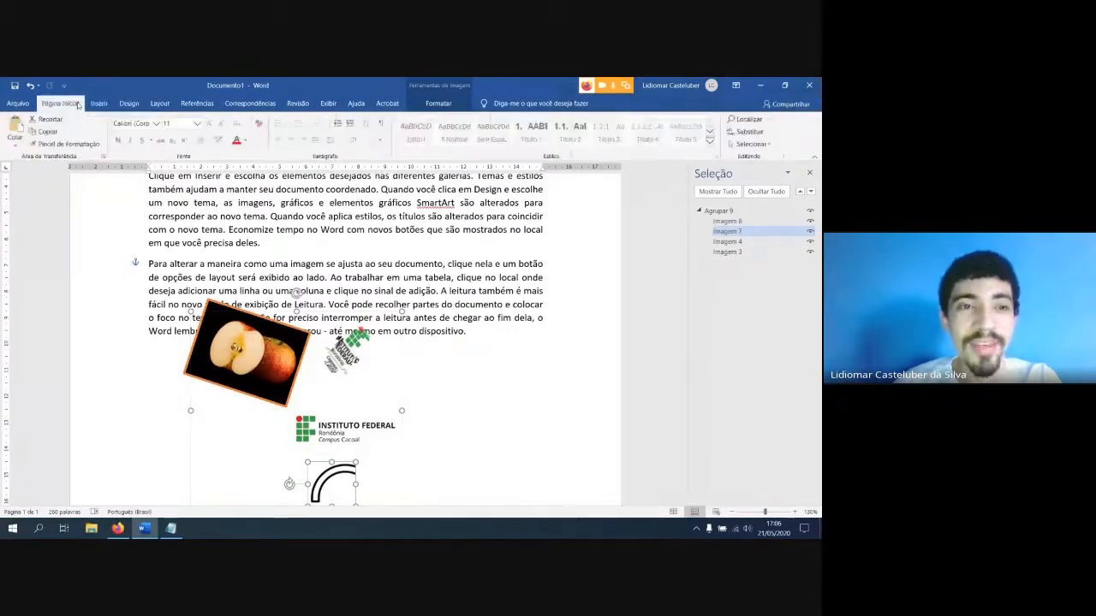
left_click(106, 105)
left_click(74, 104)
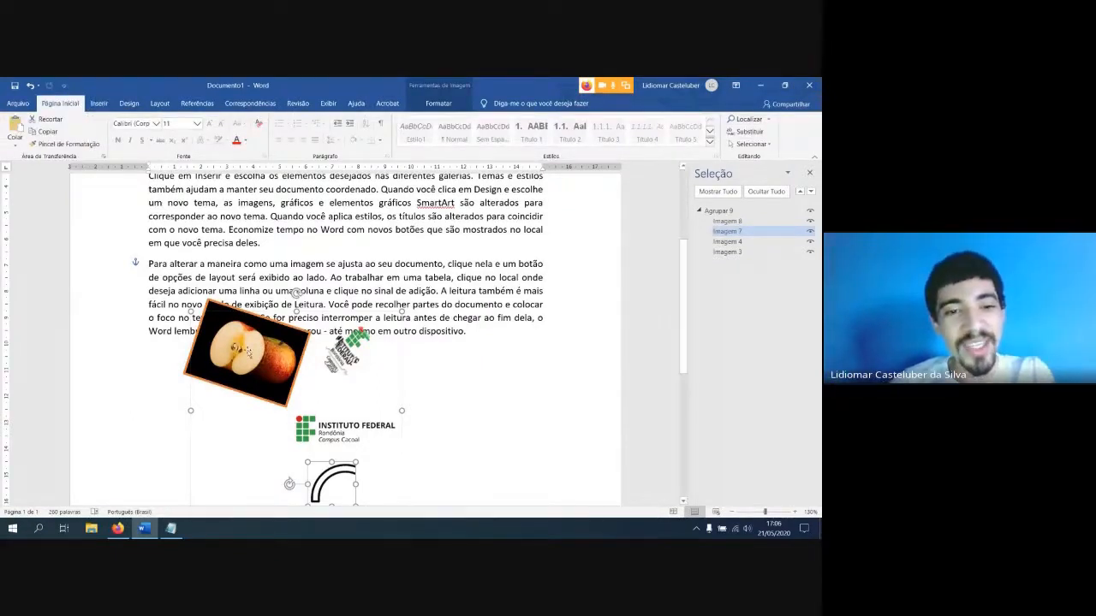
Move the apple picture up and to the right over the last paragraph, just above the tilted logo, and deselect it
left_click_drag(236, 349, 323, 287)
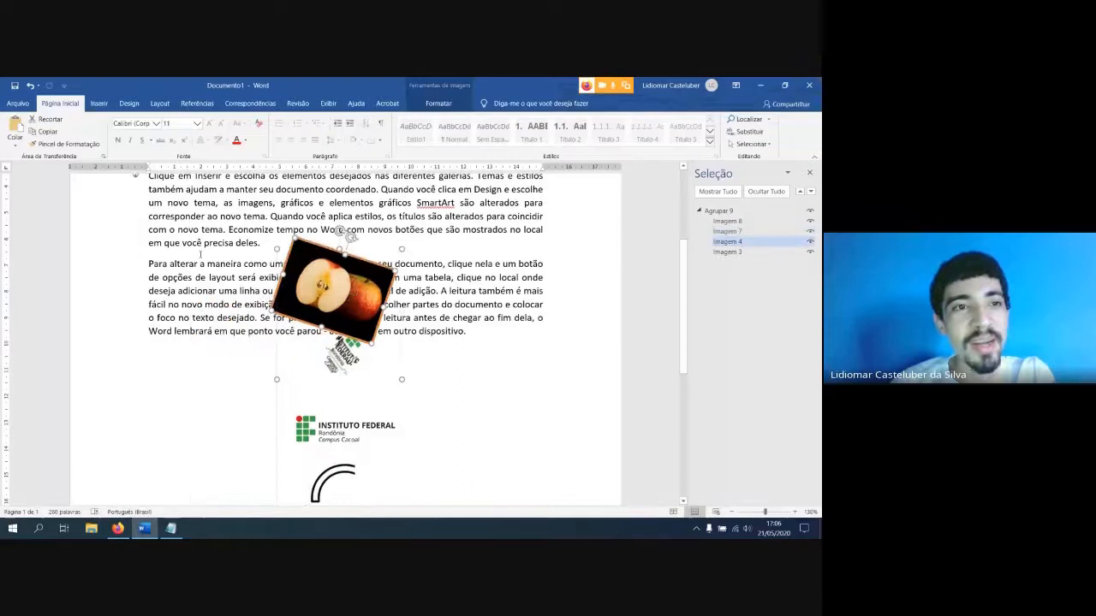
left_click(98, 104)
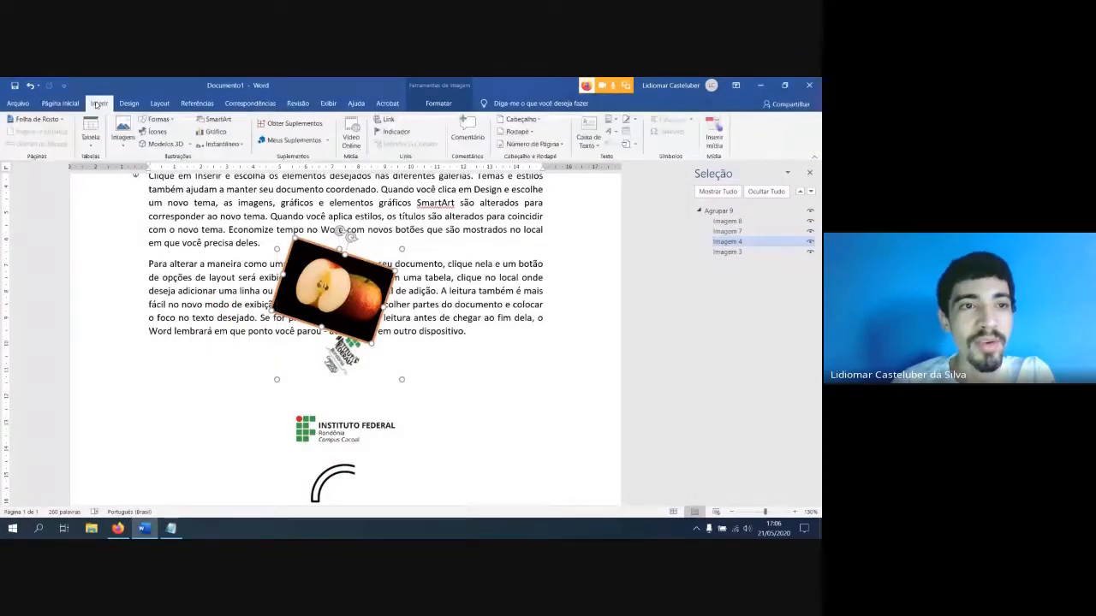
left_click(488, 350)
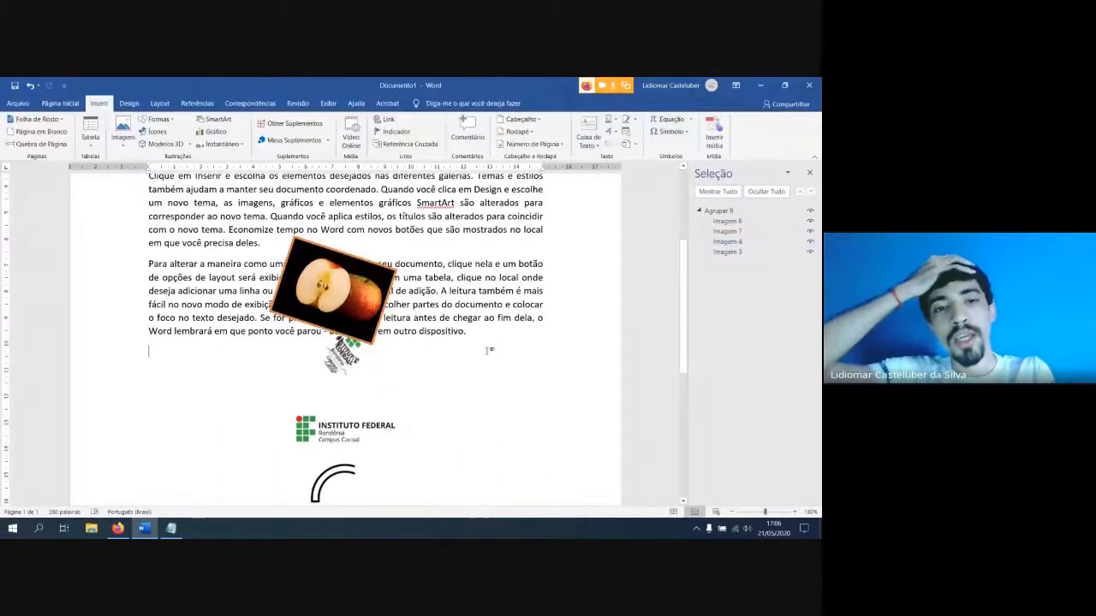
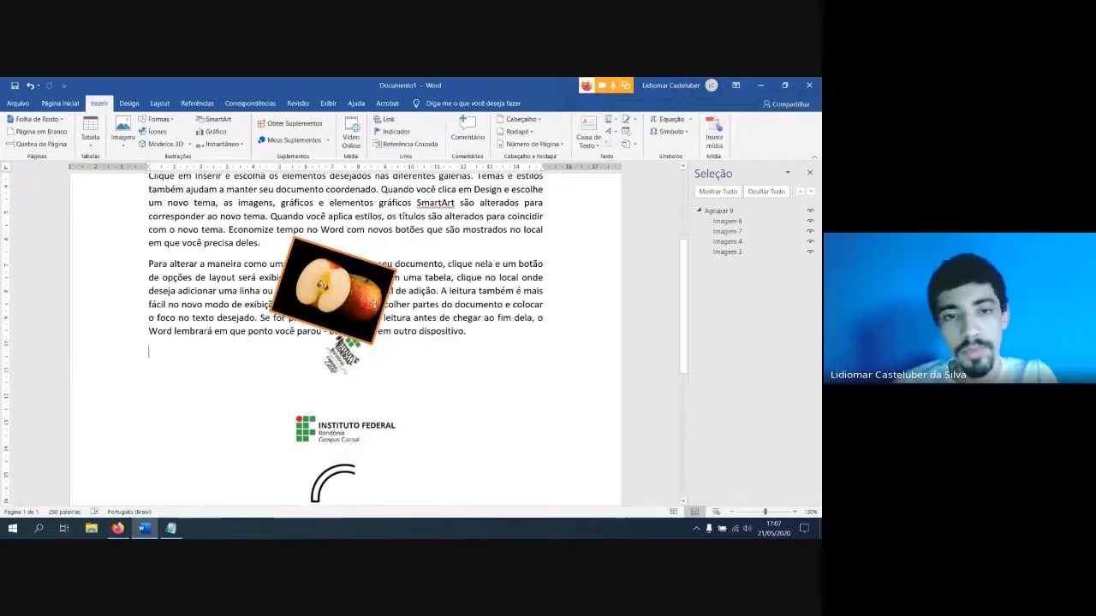
Move the apple picture up between the second and third paragraphs and rotate it upright
left_click(349, 304)
left_click_drag(343, 300, 339, 264)
left_click(314, 318)
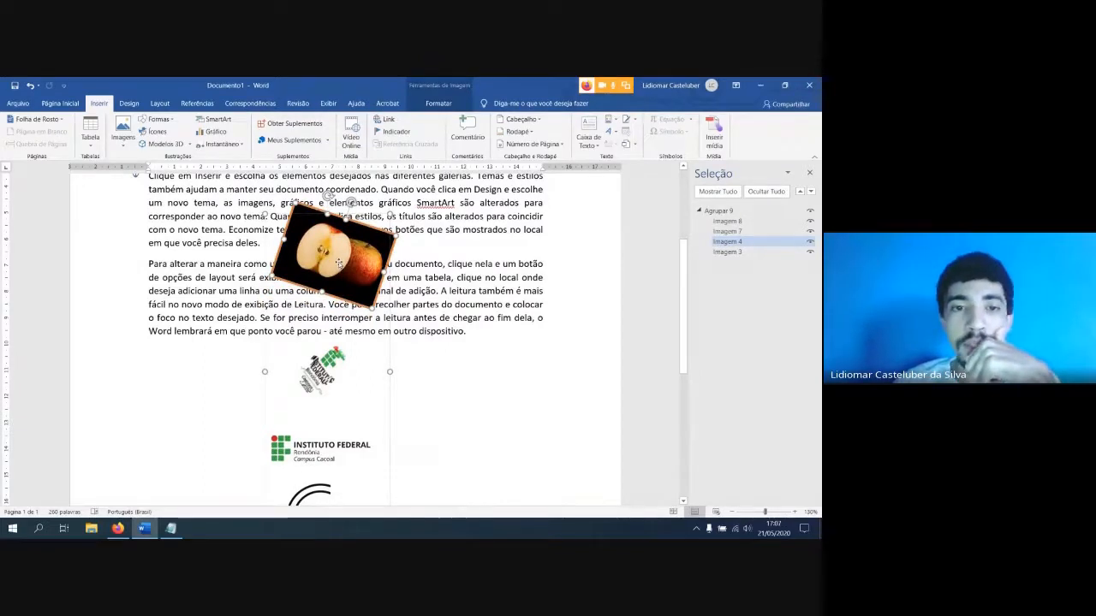
left_click_drag(351, 203, 333, 204)
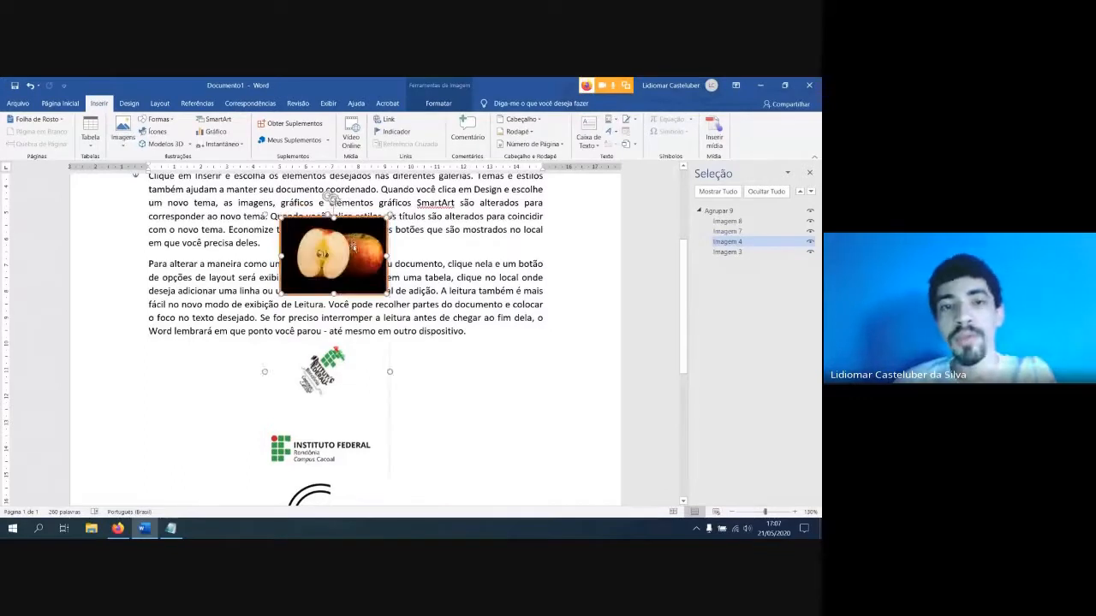
Nudge the straightened apple picture left, shift it slightly down over the last paragraph, and deselect it
key("Left")
key("Left")
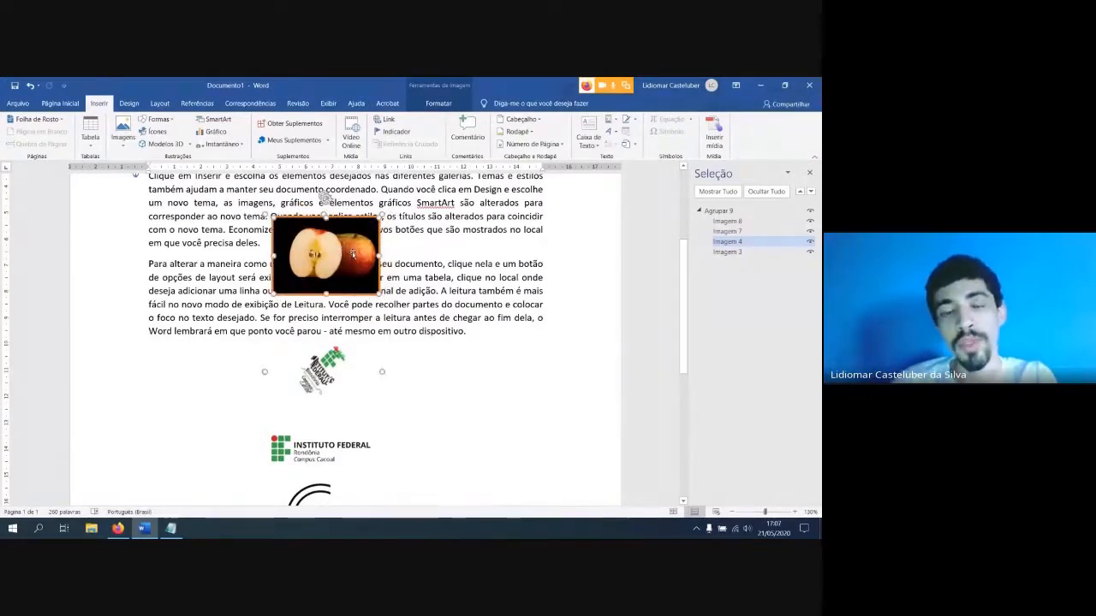
left_click_drag(325, 197, 321, 214)
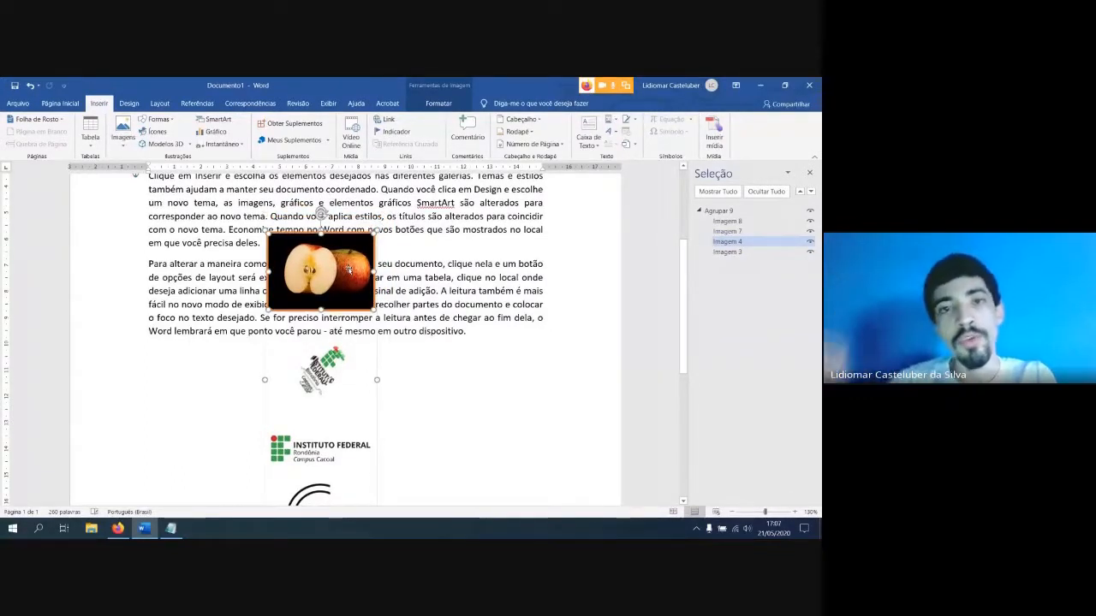
left_click(363, 307)
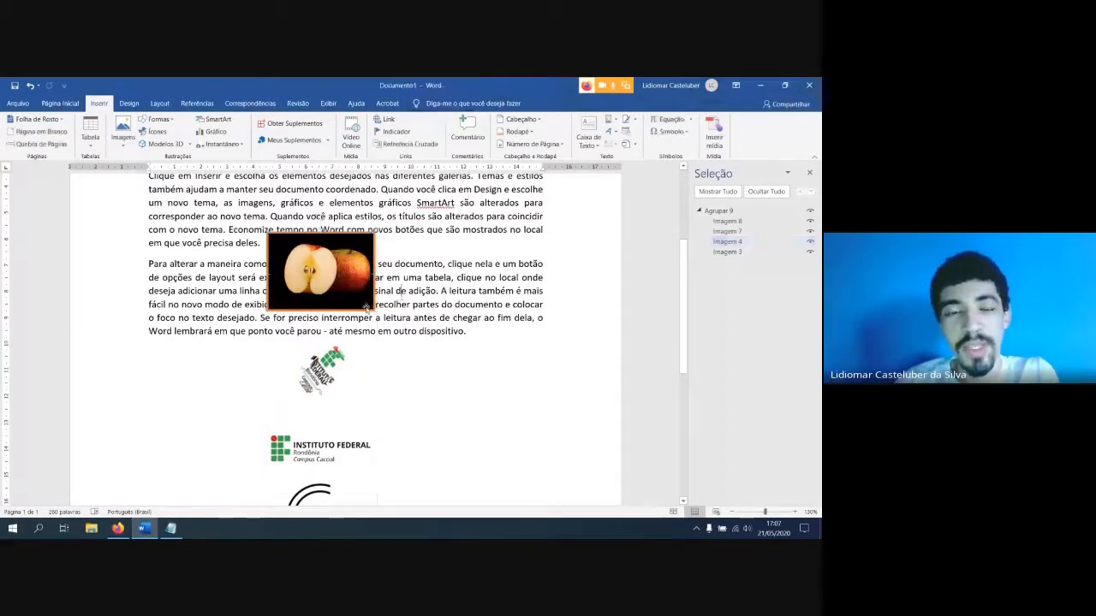
Move the whole picture group up and reduce its height so the pictures overlap the last two paragraphs, then deselect it
scroll(393, 339, "up", 3)
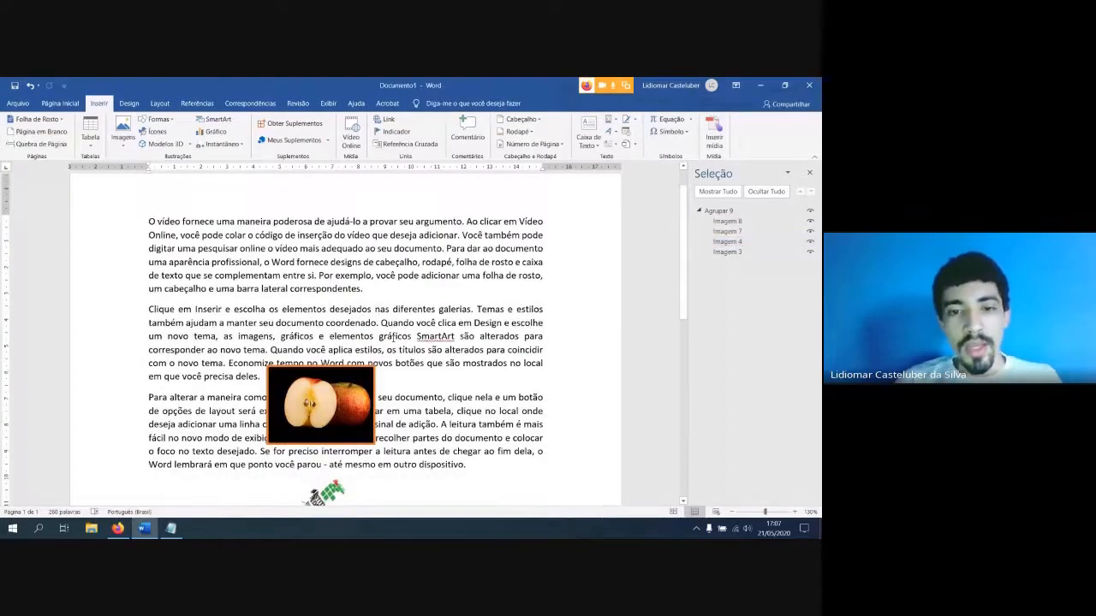
scroll(394, 339, "down", 9)
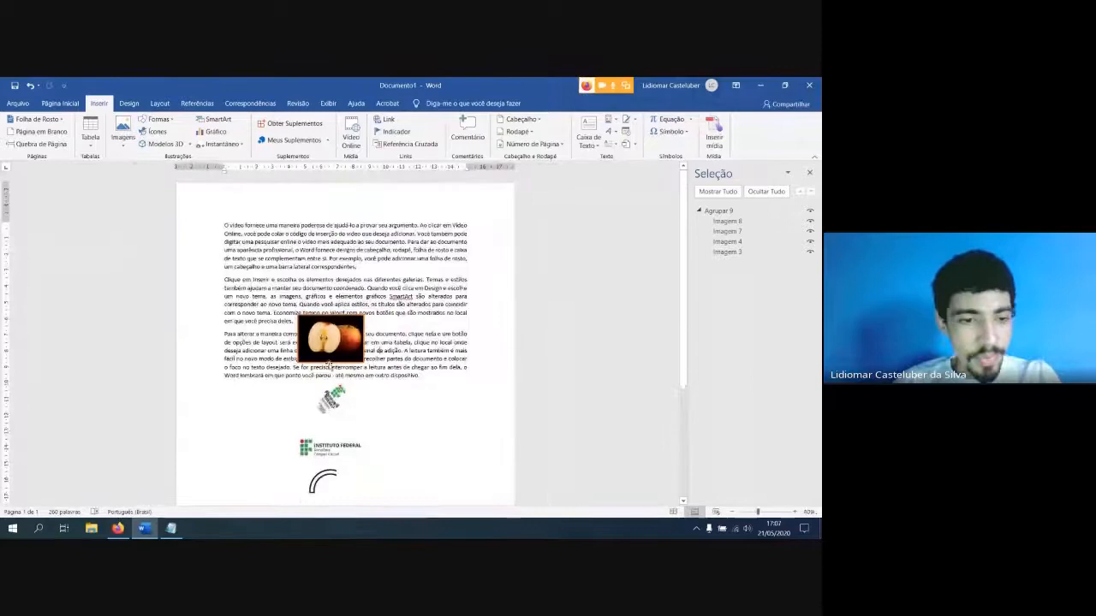
left_click(118, 528)
left_click(124, 528)
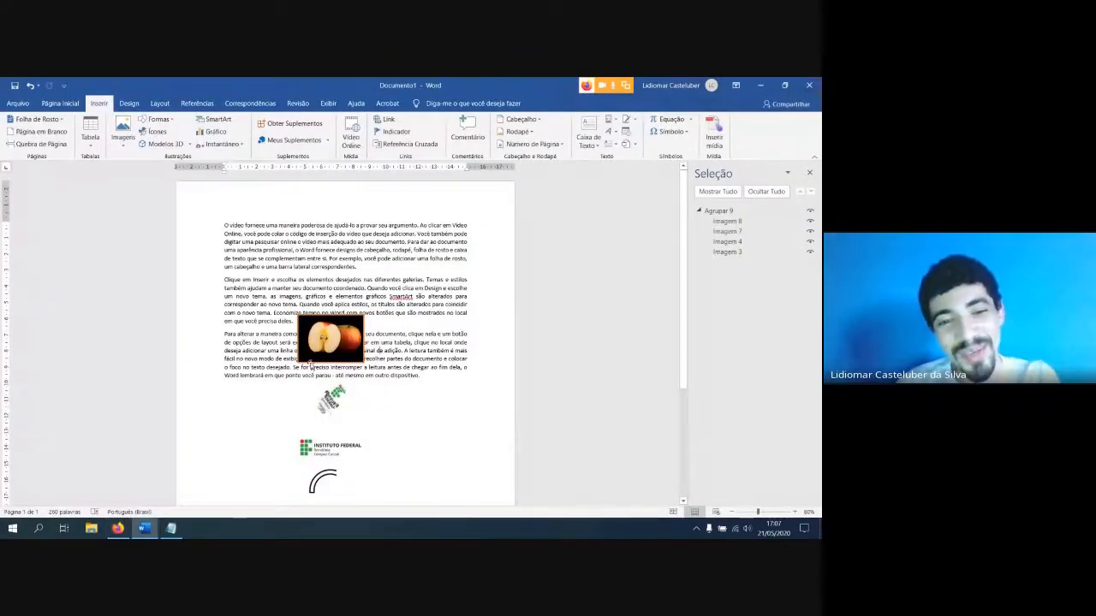
left_click_drag(326, 360, 327, 290)
left_click(405, 304)
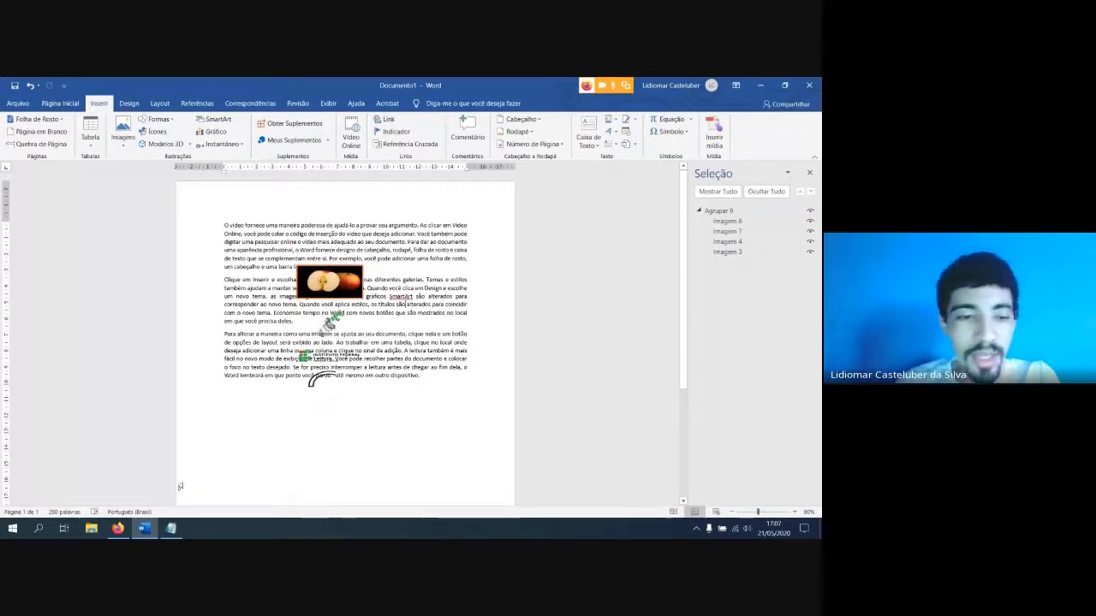
left_click(126, 528)
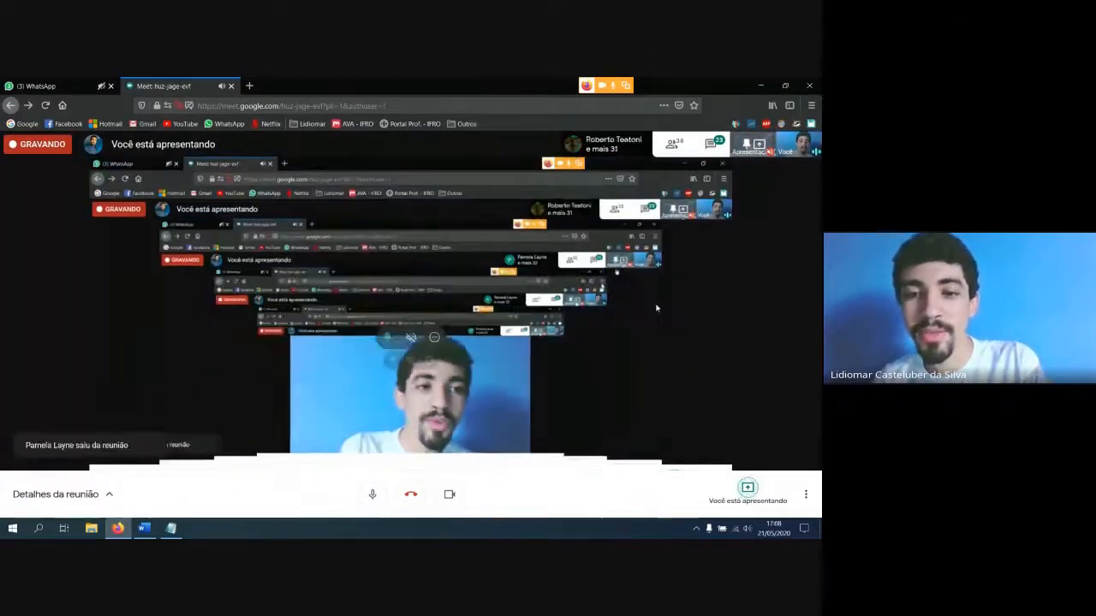
left_click(141, 530)
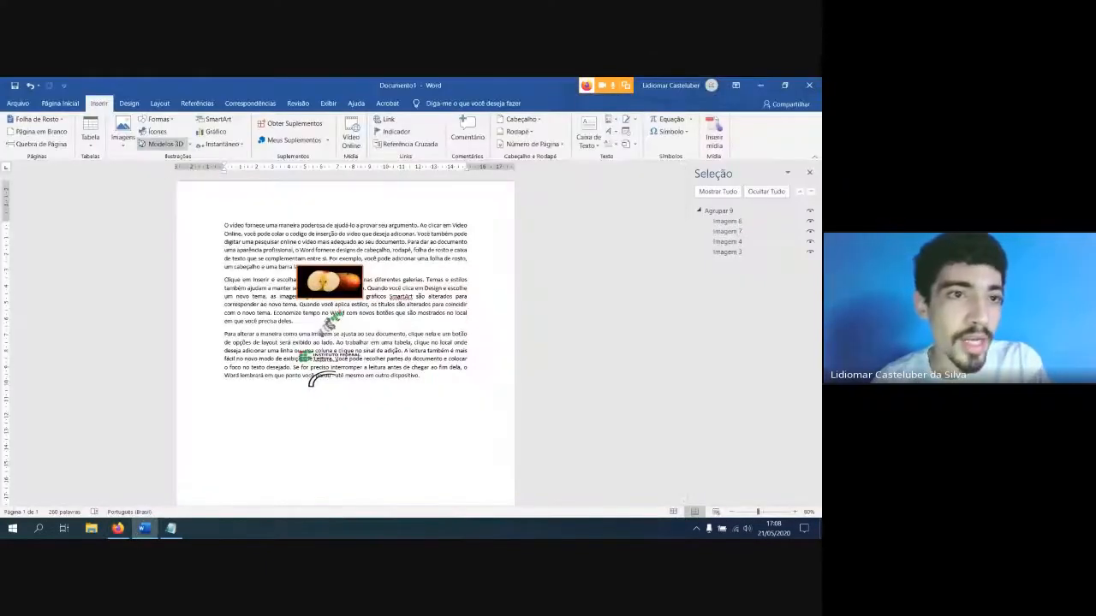
Open the online 3D model library for insertion and browse through its categories
left_click(183, 147)
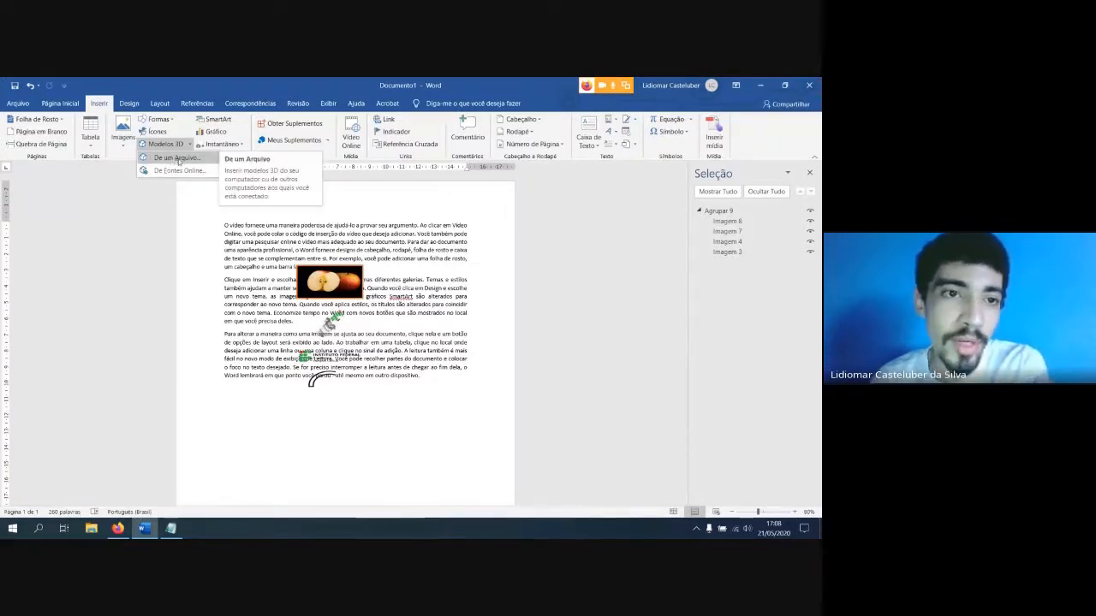
left_click(180, 170)
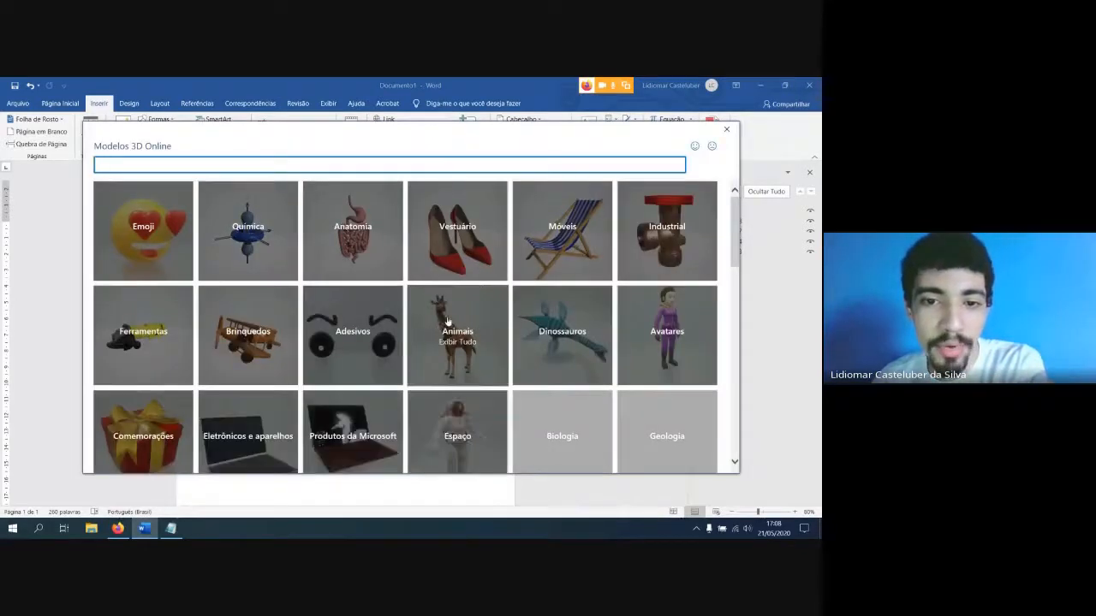
scroll(446, 325, "down", 1)
scroll(447, 323, "down", 2)
scroll(411, 317, "down", 2)
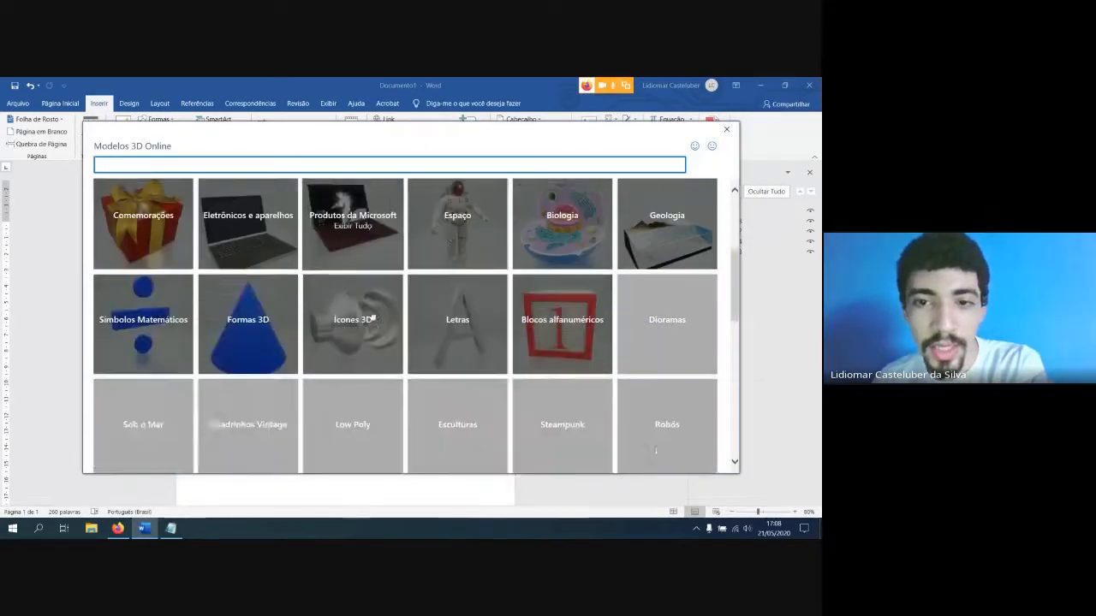
scroll(383, 313, "up", 5)
scroll(385, 313, "down", 7)
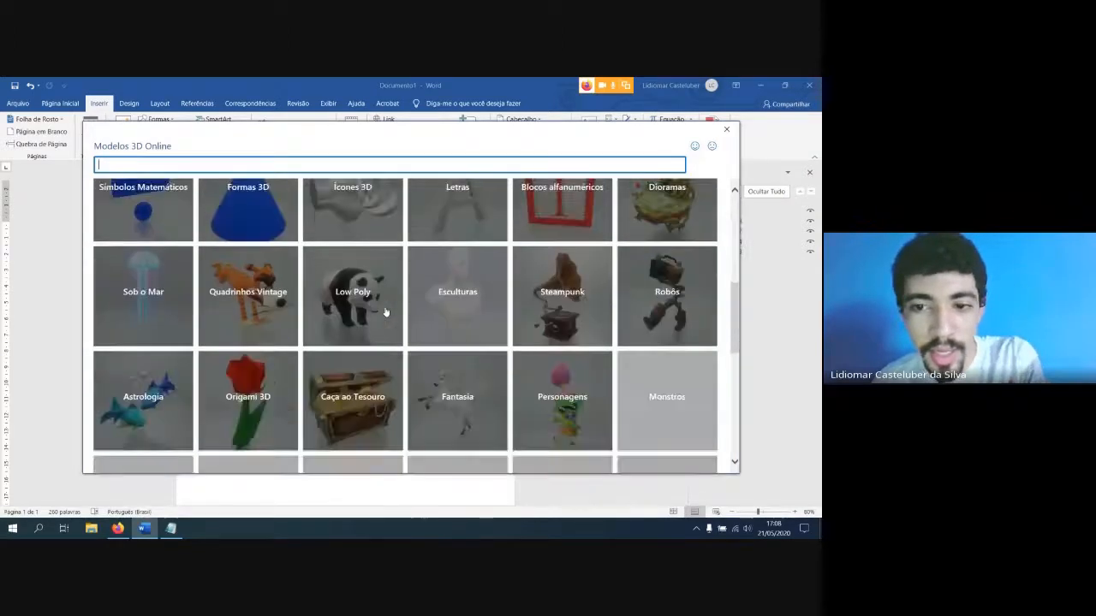
scroll(385, 313, "down", 9)
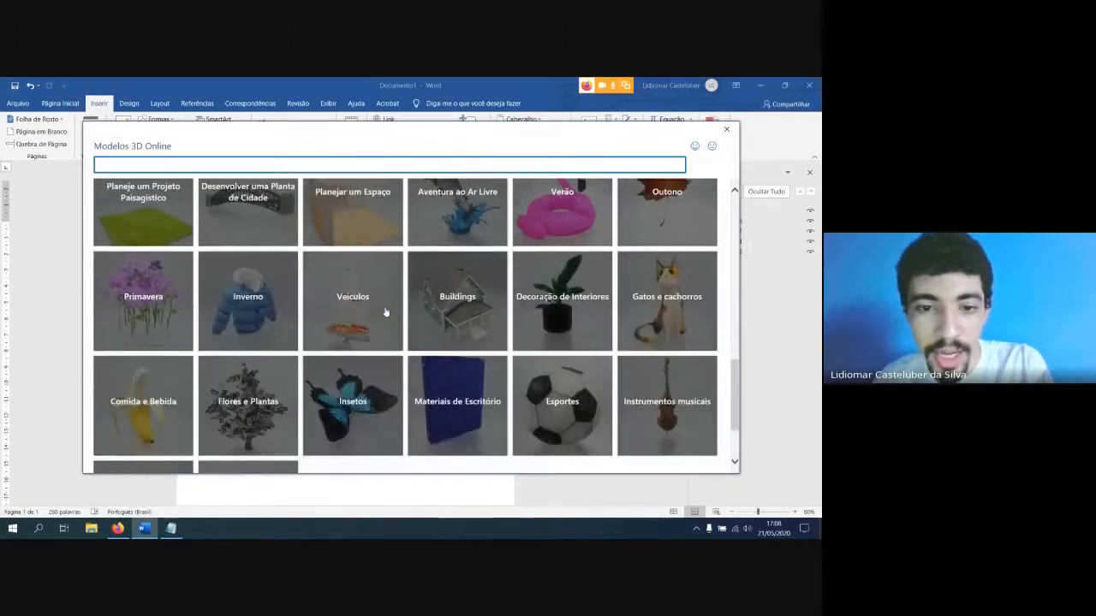
scroll(384, 312, "up", 15)
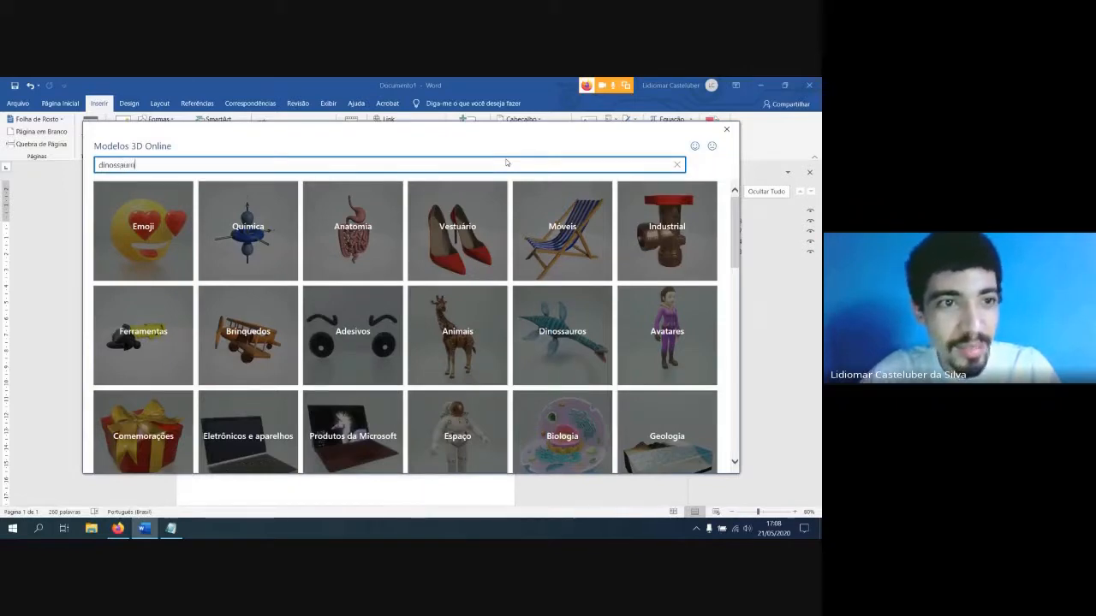
Search the 3D models for "dinossauro" and insert the standing brown tyrannosaurus into the document
type("o")
key("Return")
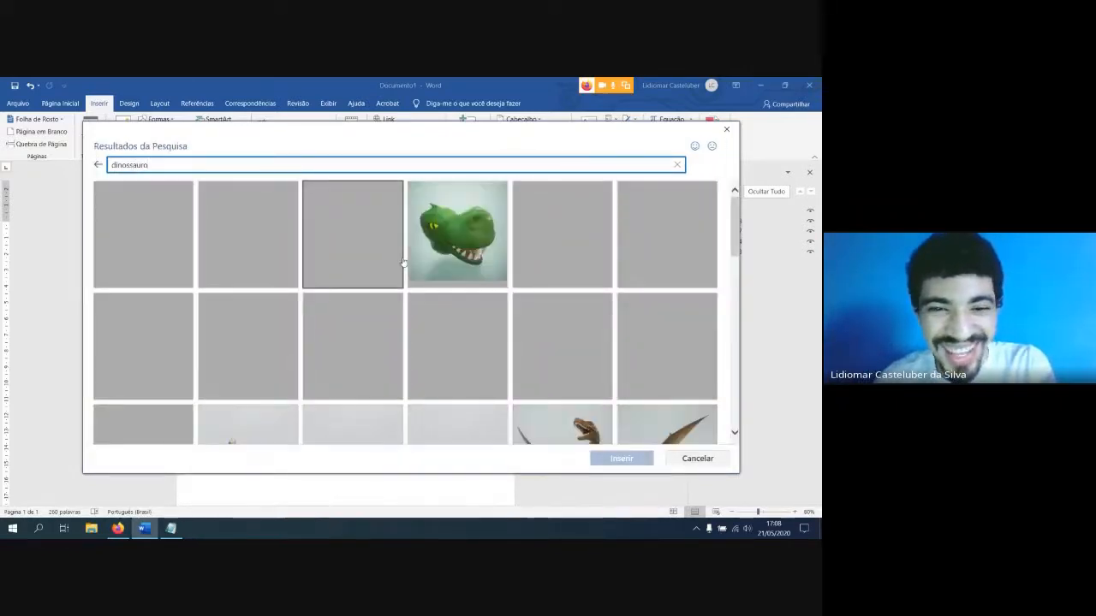
scroll(403, 263, "down", 1)
scroll(403, 263, "up", 1)
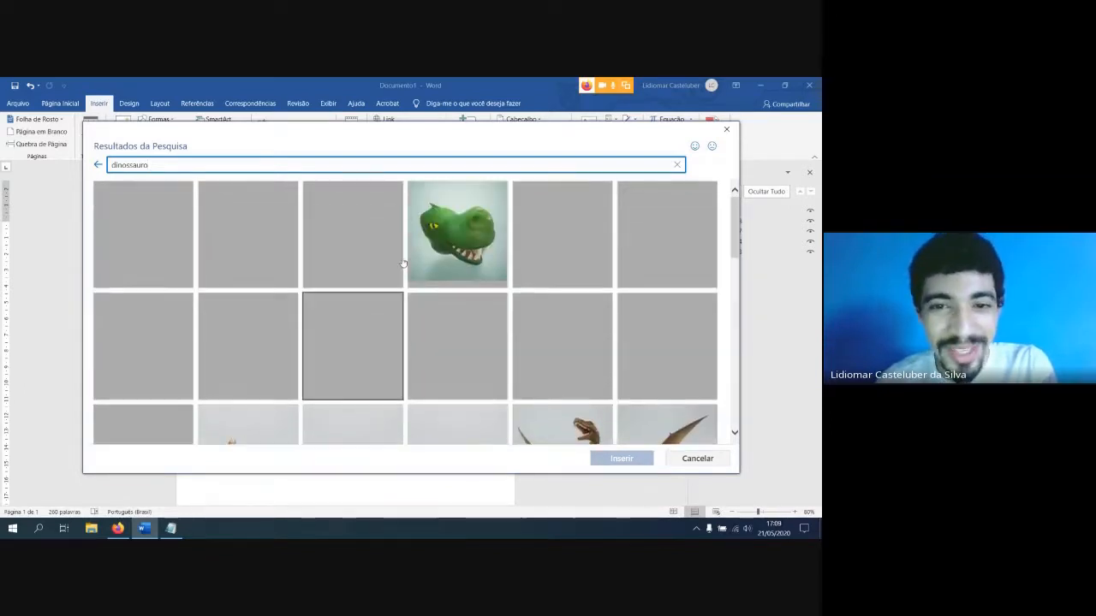
scroll(403, 263, "down", 4)
scroll(352, 280, "up", 1)
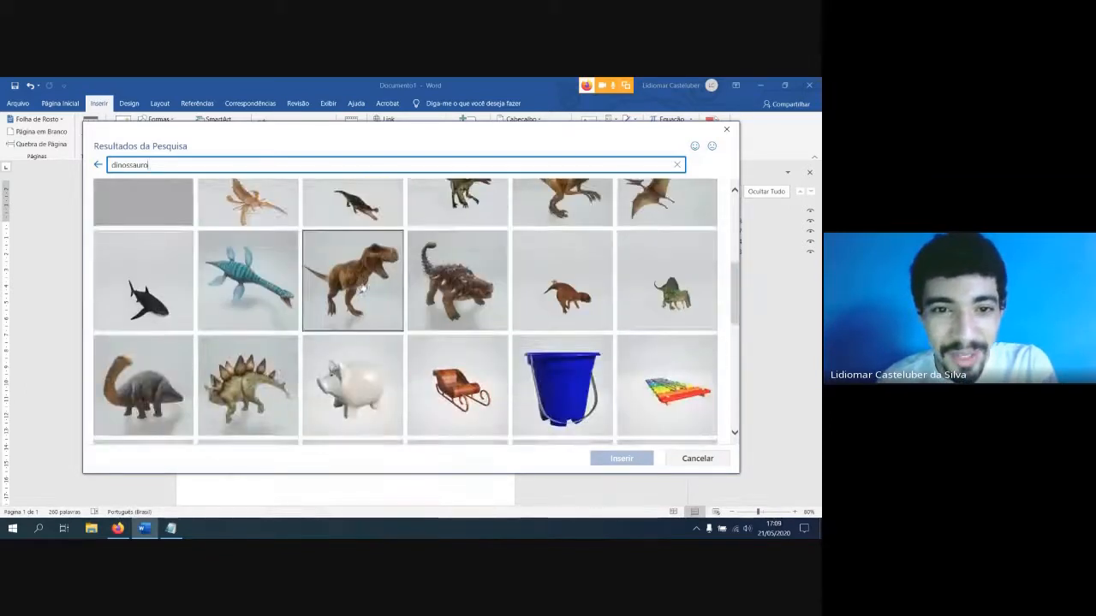
left_click(352, 280)
left_click(626, 458)
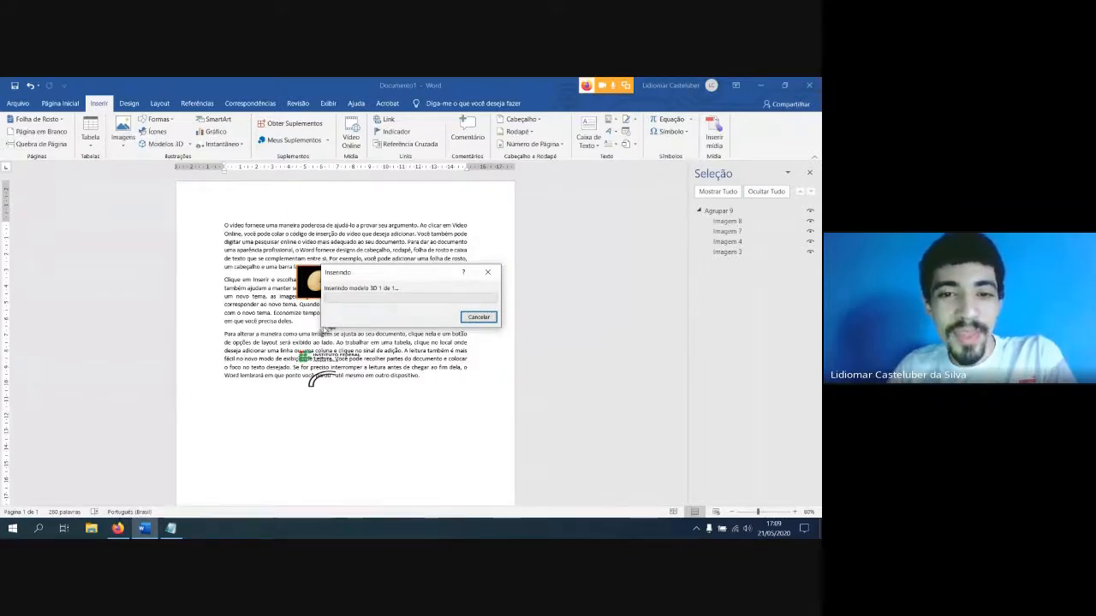
left_click_drag(406, 271, 303, 253)
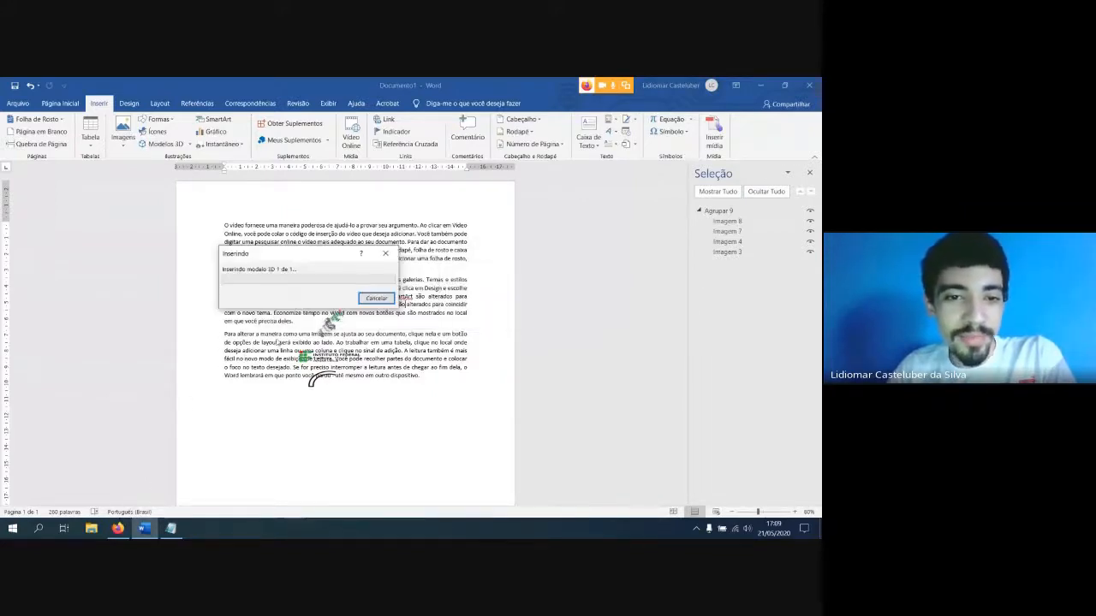
left_click(696, 529)
left_click(696, 529)
left_click(696, 529)
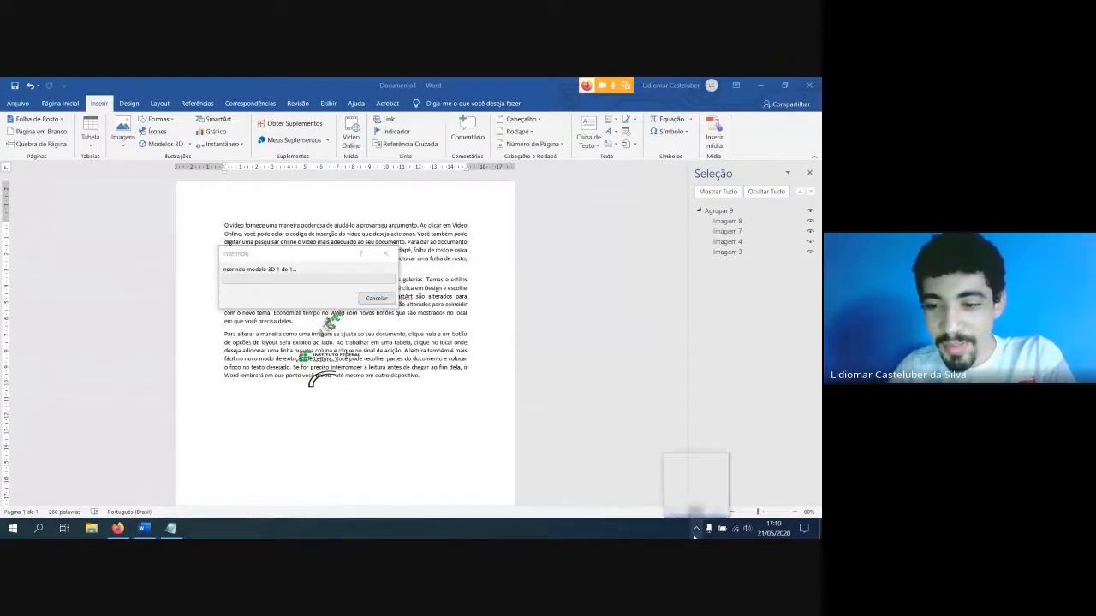
right_click(696, 492)
left_click(701, 486)
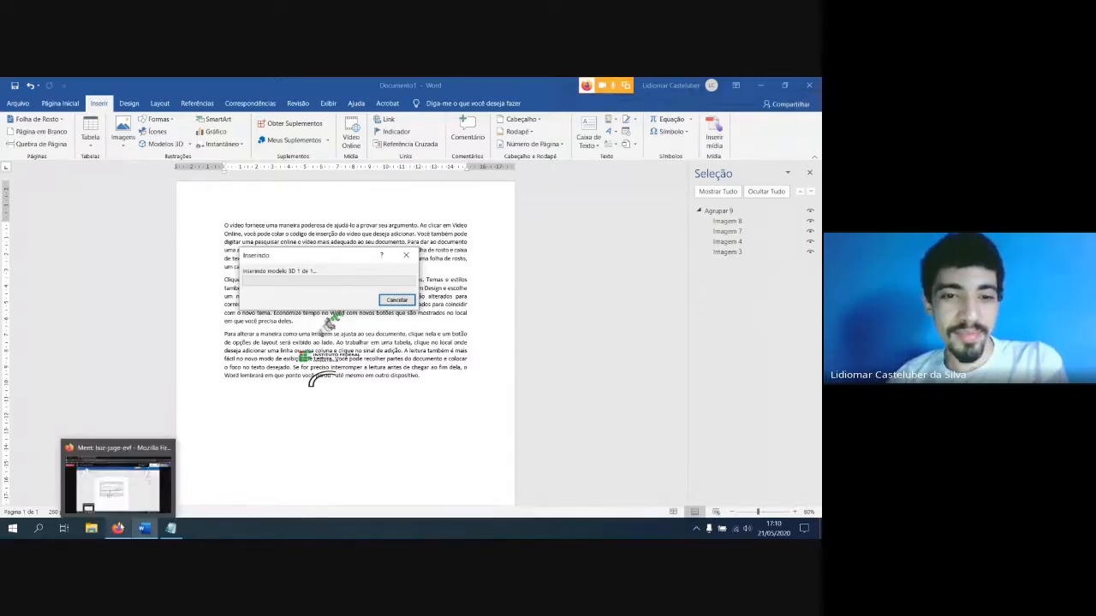
left_click(118, 528)
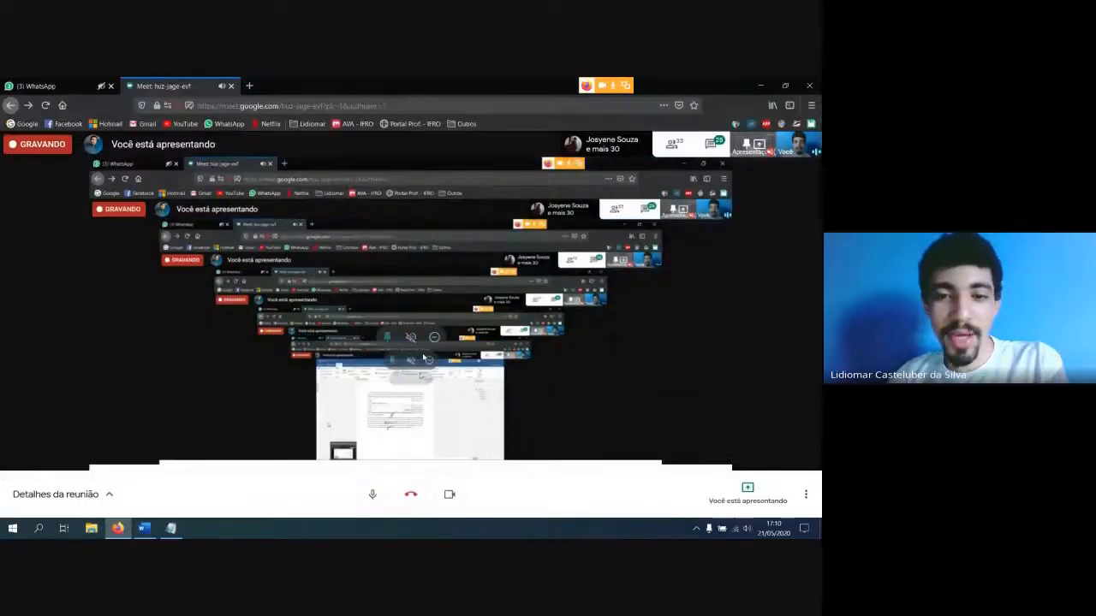
left_click(120, 528)
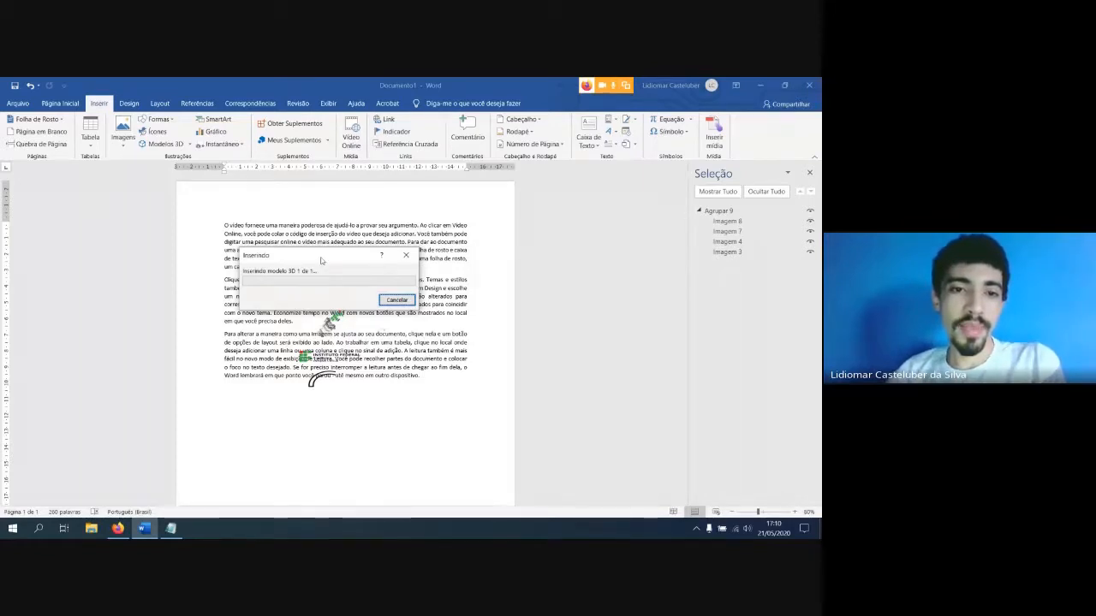
left_click_drag(322, 258, 333, 268)
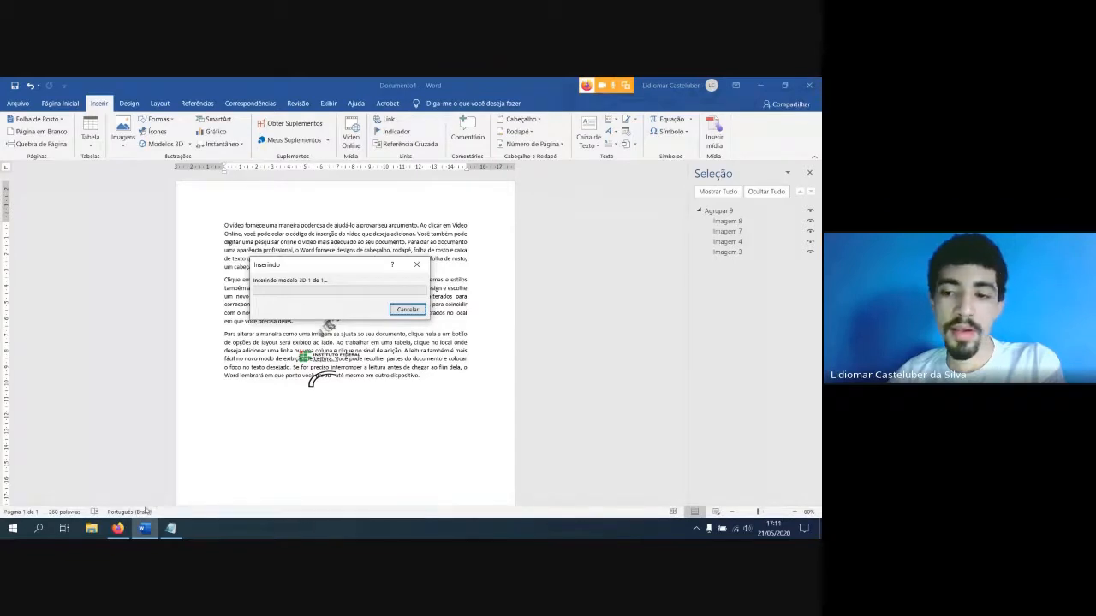
Switch to the Google Meet call in Firefox, open its chat, and read through the participants' messages
left_click(117, 528)
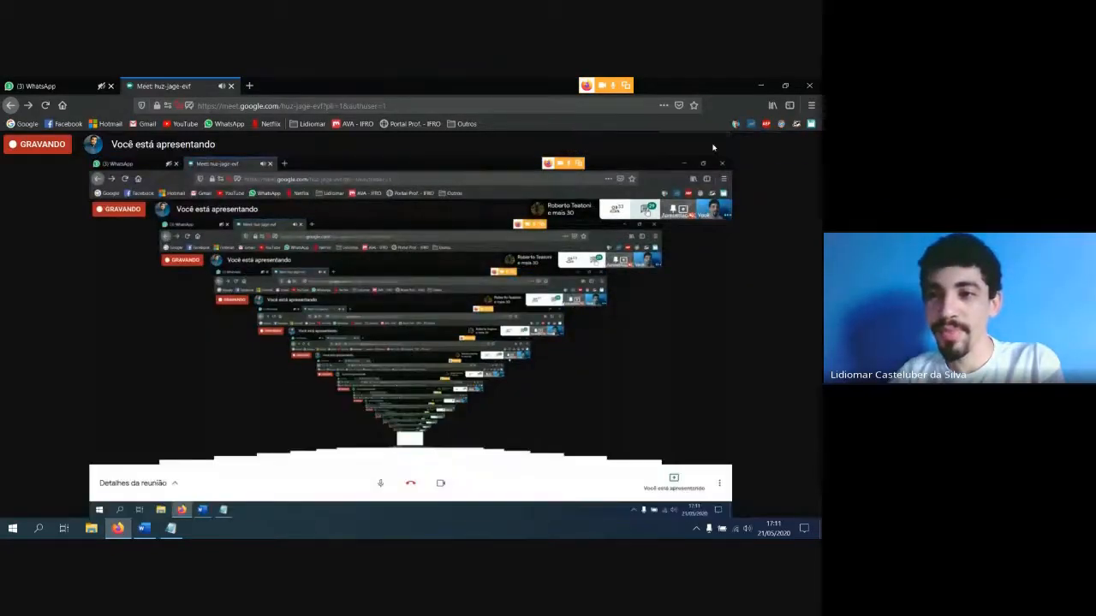
left_click(711, 143)
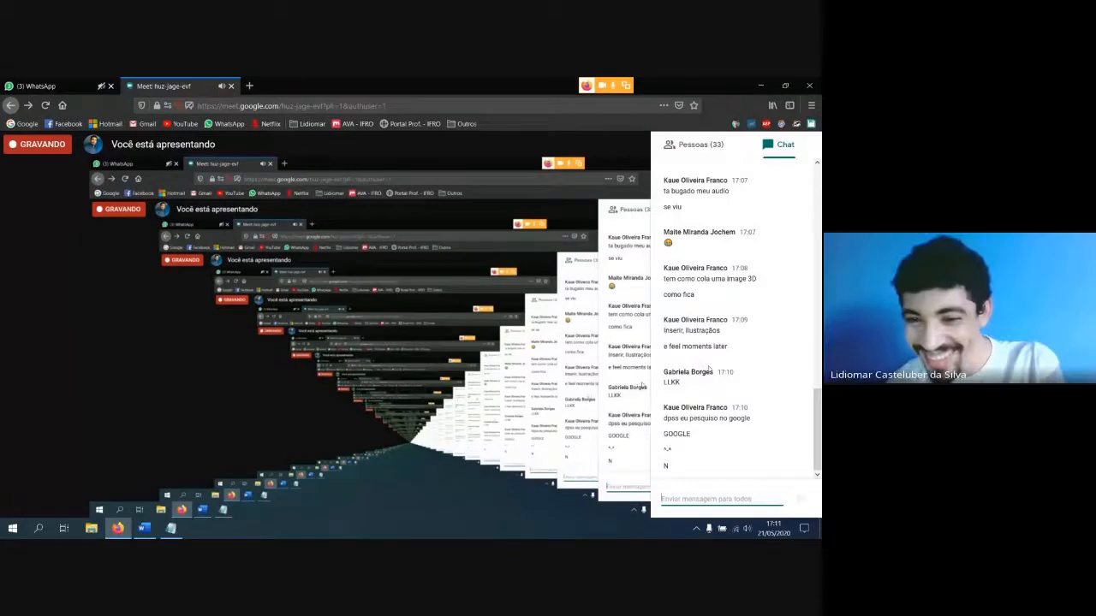
scroll(693, 366, "up", 2)
scroll(709, 367, "up", 5)
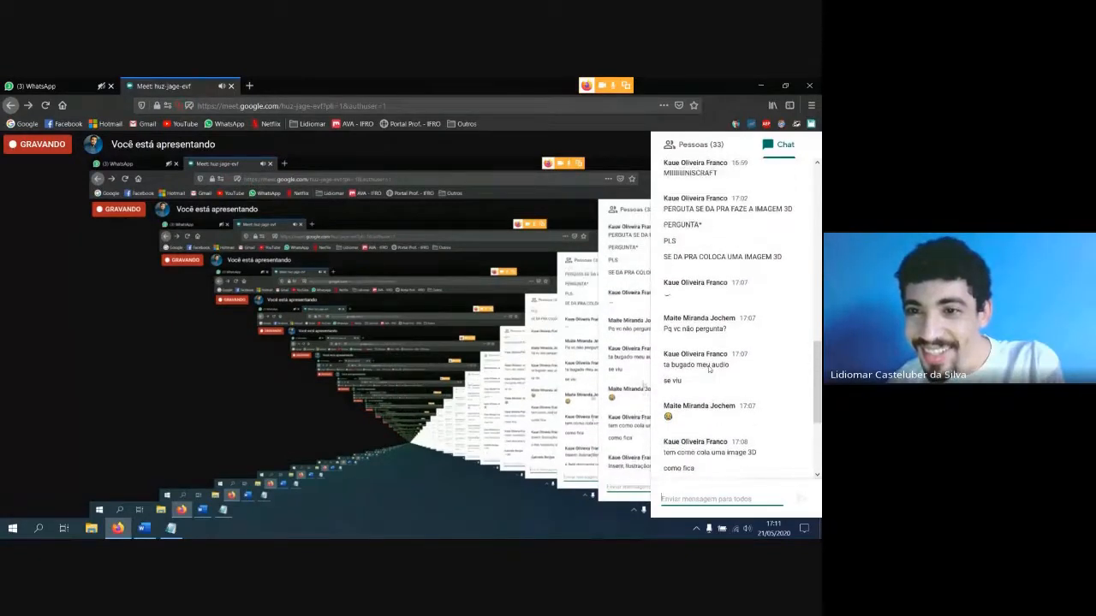
scroll(709, 367, "down", 6)
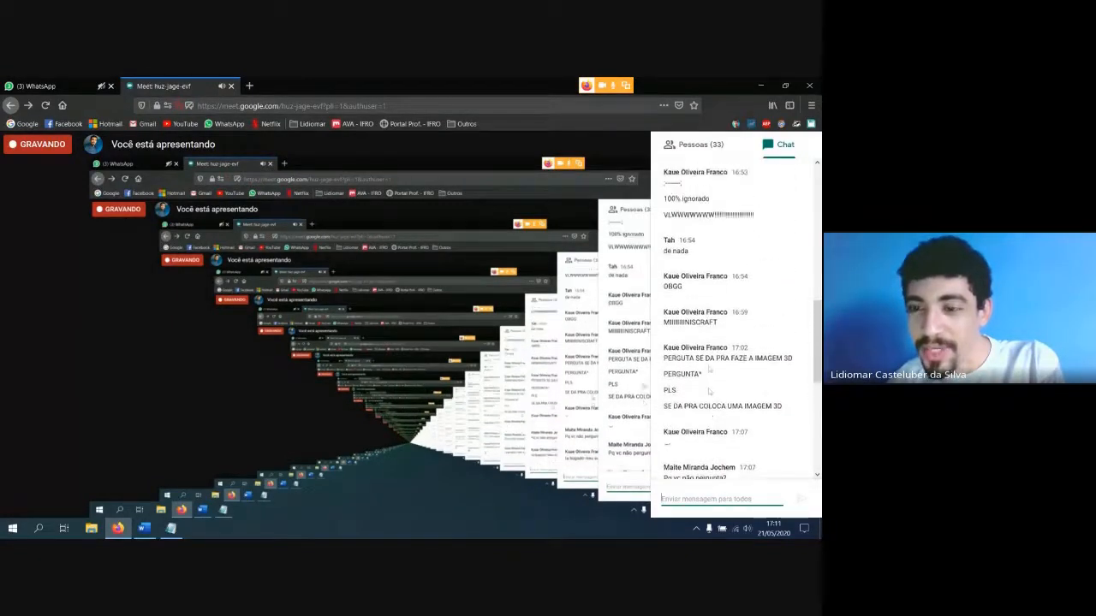
scroll(709, 354, "down", 1)
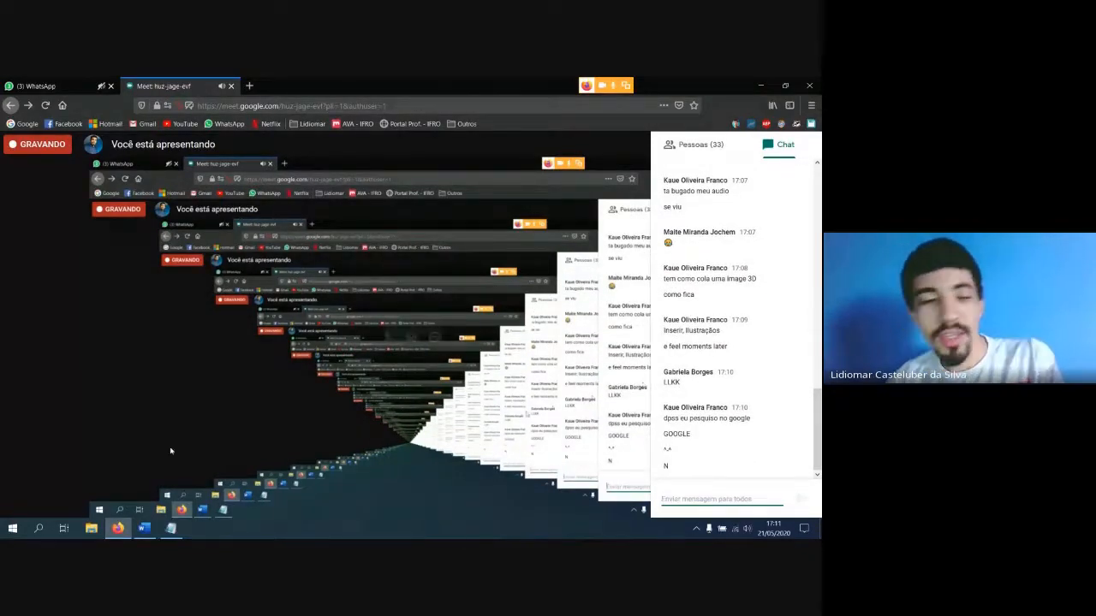
Return to Word and delete the group of apple, logo and arch pictures, keeping the dinosaur model
left_click(144, 528)
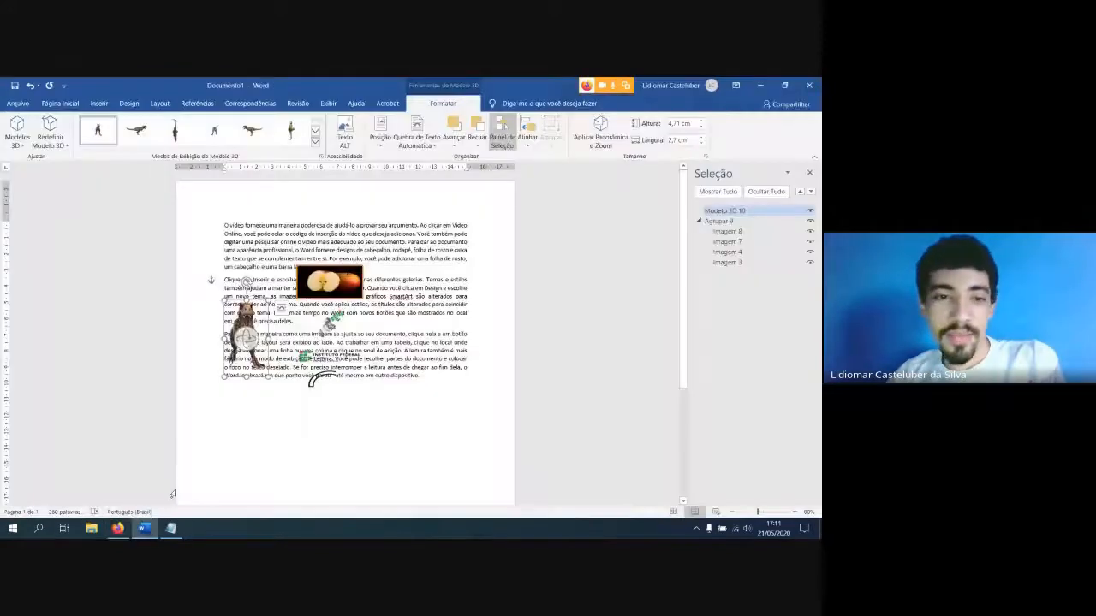
scroll(322, 247, "up", 8)
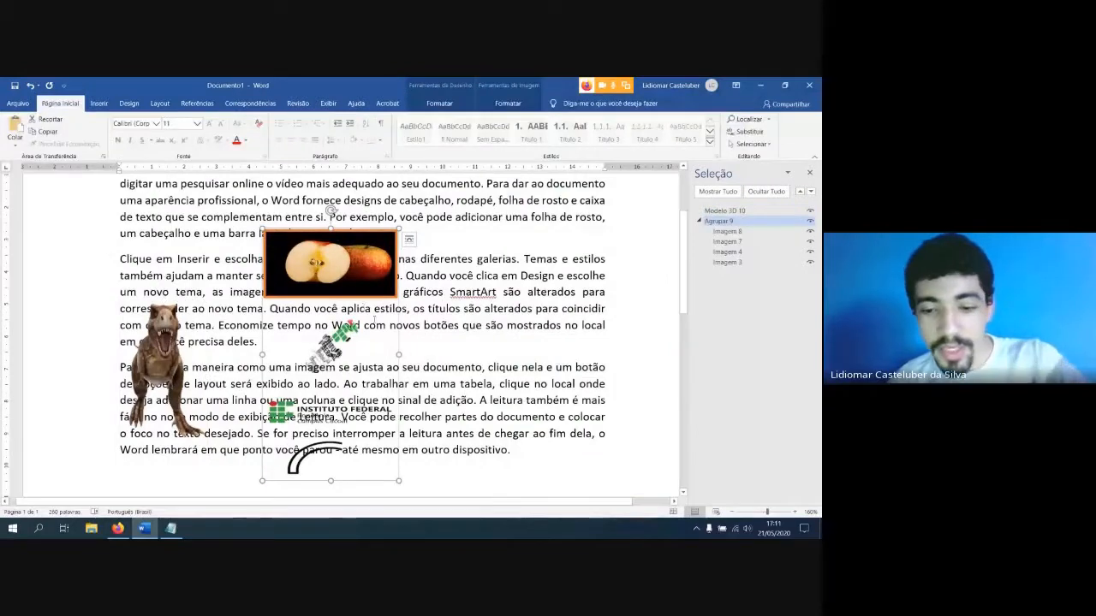
key("Delete")
left_click_drag(512, 450, 161, 278)
left_click(214, 387)
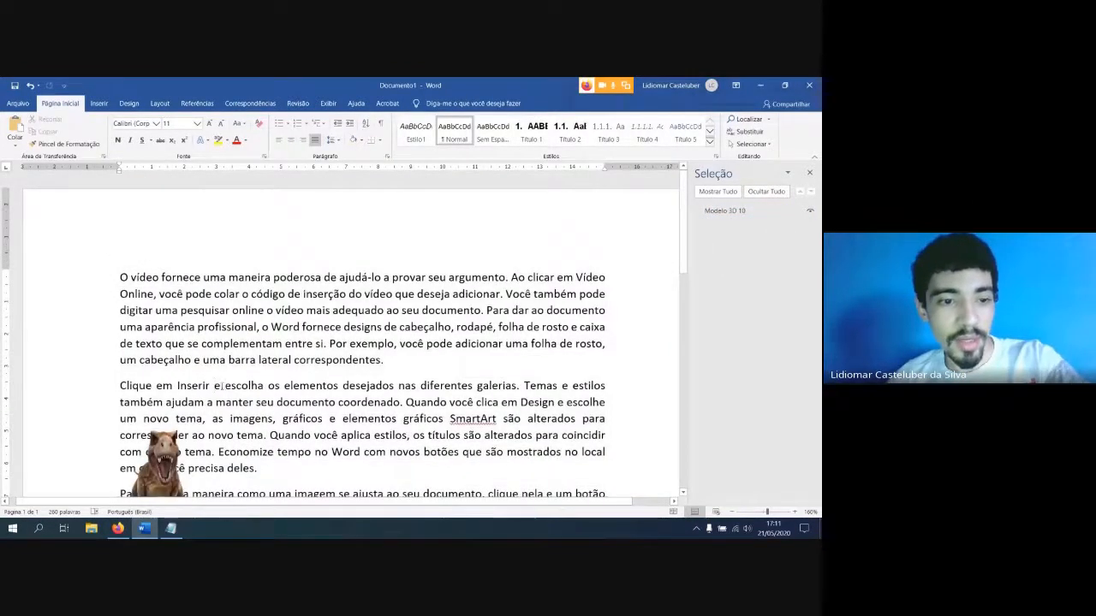
Clear the 3D model and all the text from the page, and paste the dinosaur model back in
left_click(171, 449)
key("Delete")
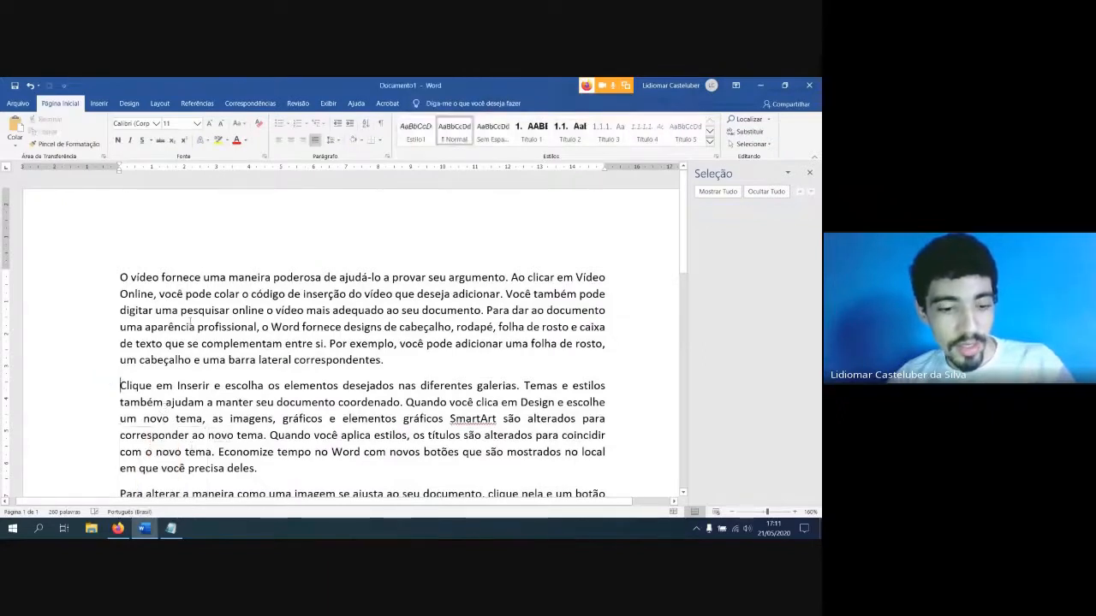
key("ctrl+a")
key("Delete")
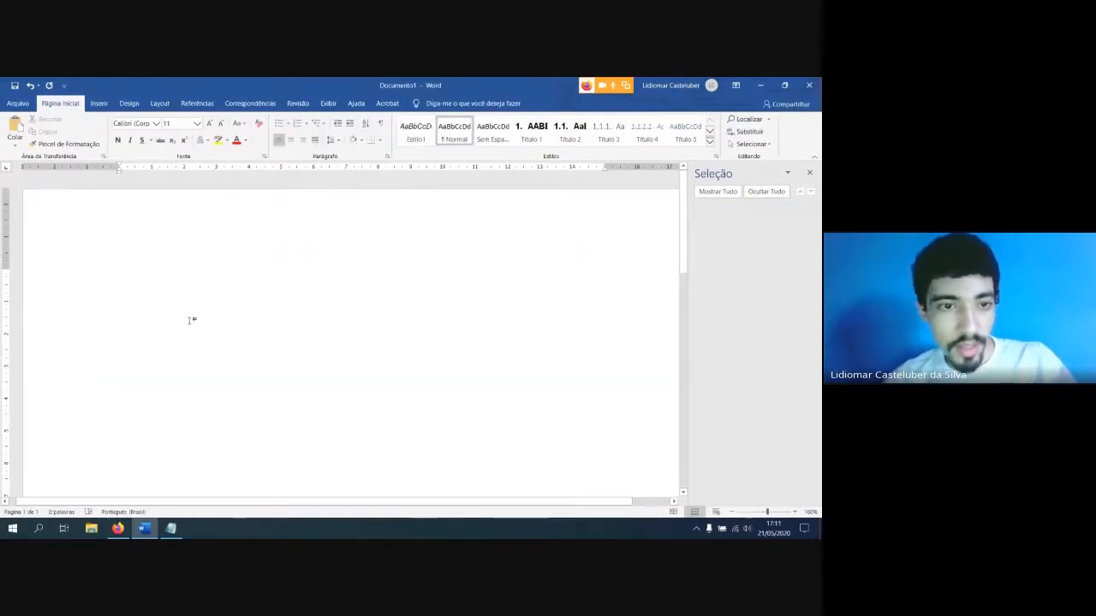
key("ctrl+v")
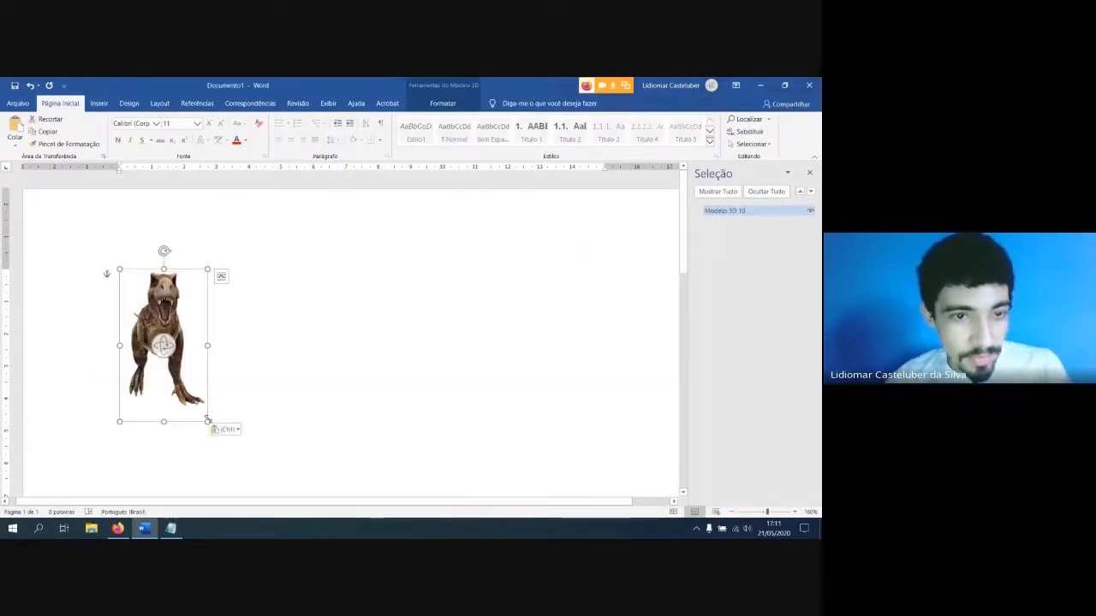
Enlarge the dinosaur model proportionally to about 4.5 cm wide and close the Selection pane
left_click_drag(208, 421, 264, 480)
left_click(277, 276)
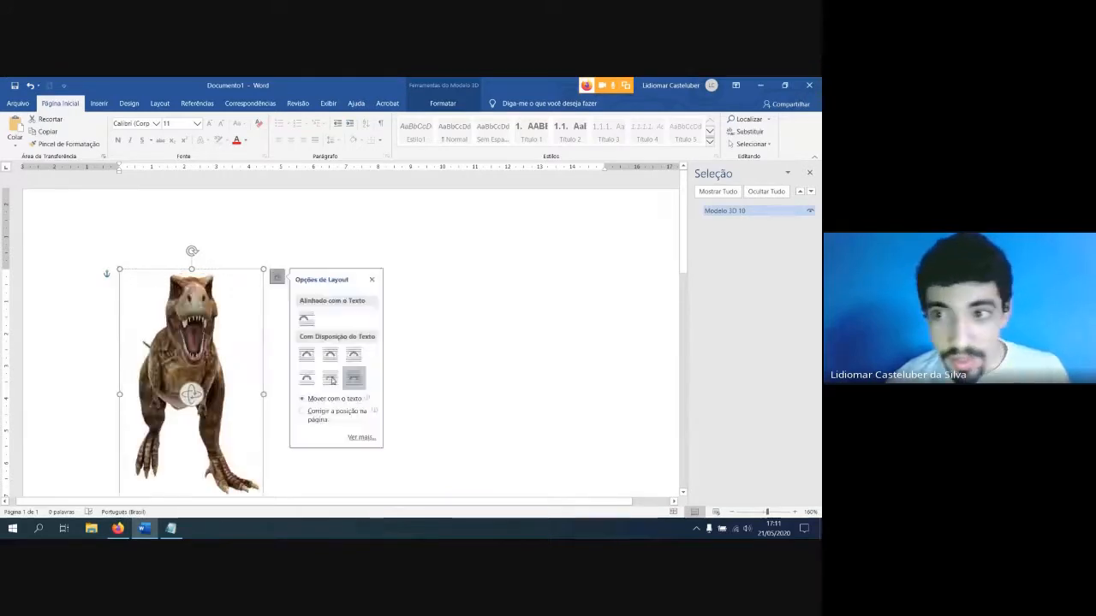
left_click(457, 355)
left_click(809, 173)
scroll(472, 274, "down", 2)
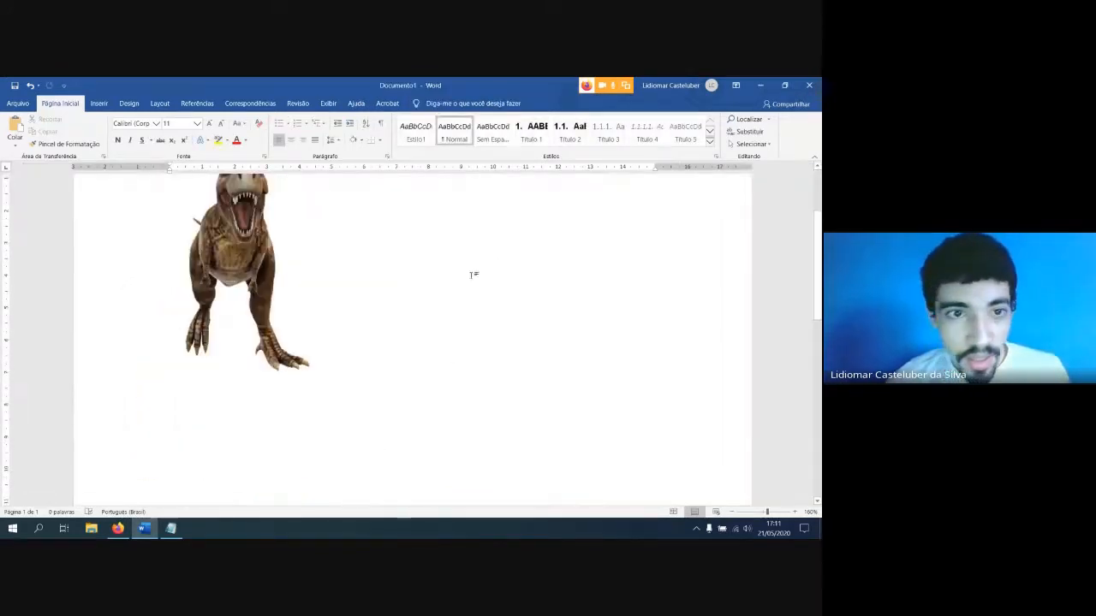
Rotate the dinosaur in 3D until it is seen from the side with its head facing left
scroll(354, 305, "up", 1)
left_click(243, 309)
left_click_drag(242, 308, 372, 326)
left_click_drag(456, 294, 321, 306)
mouse_move(340, 348)
left_mouse_down()
mouse_move(379, 360)
mouse_move(345, 369)
mouse_move(341, 349)
left_mouse_up()
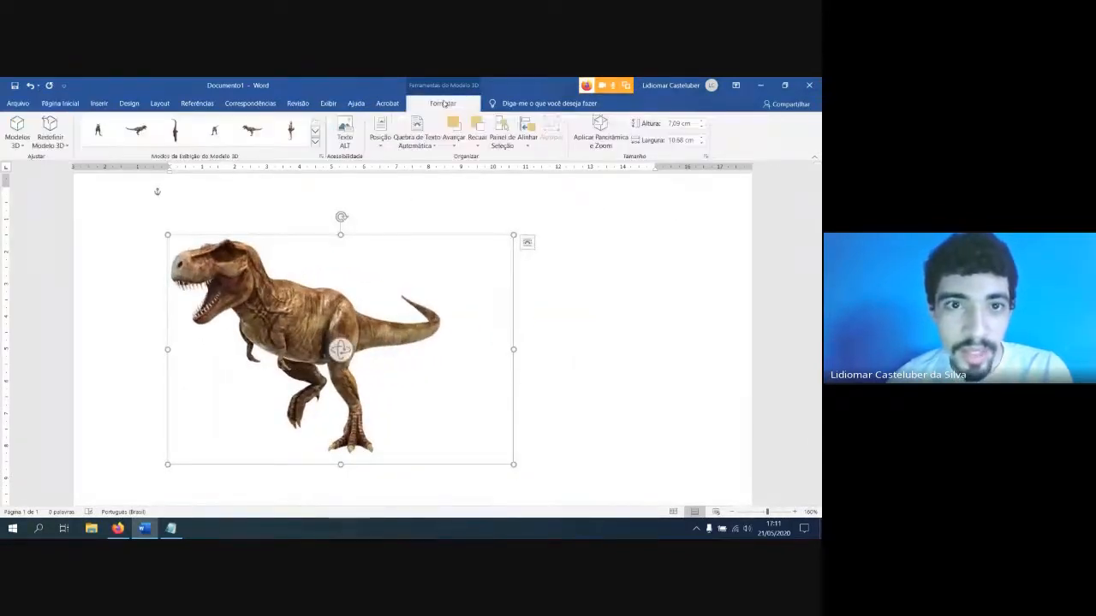
Apply the preset side and top views to the dinosaur, and rotate it in 3D to an angled view facing right
left_click(139, 132)
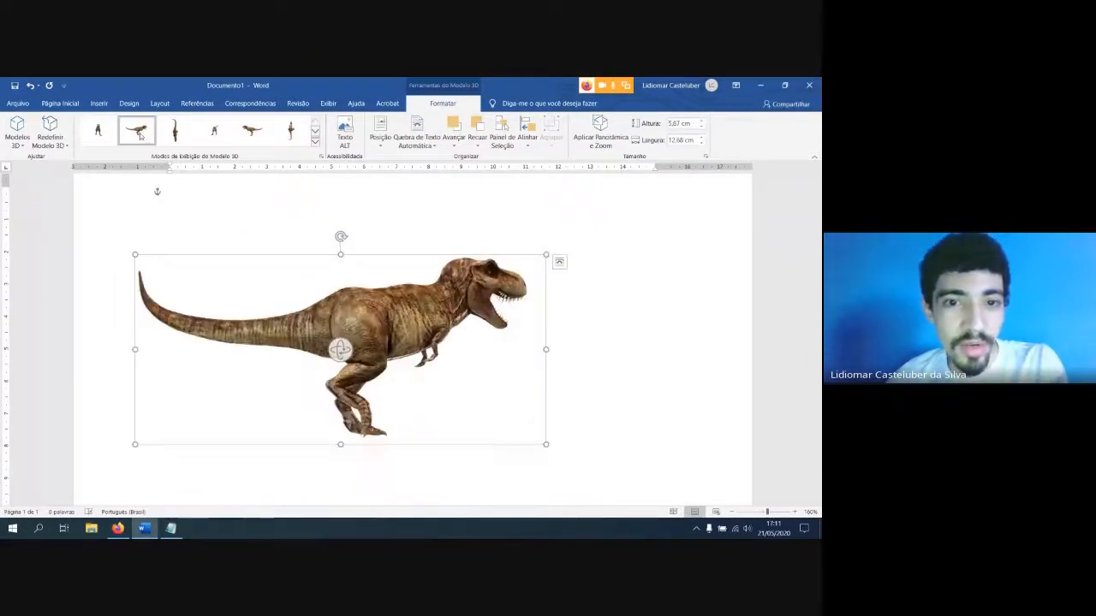
left_click(175, 130)
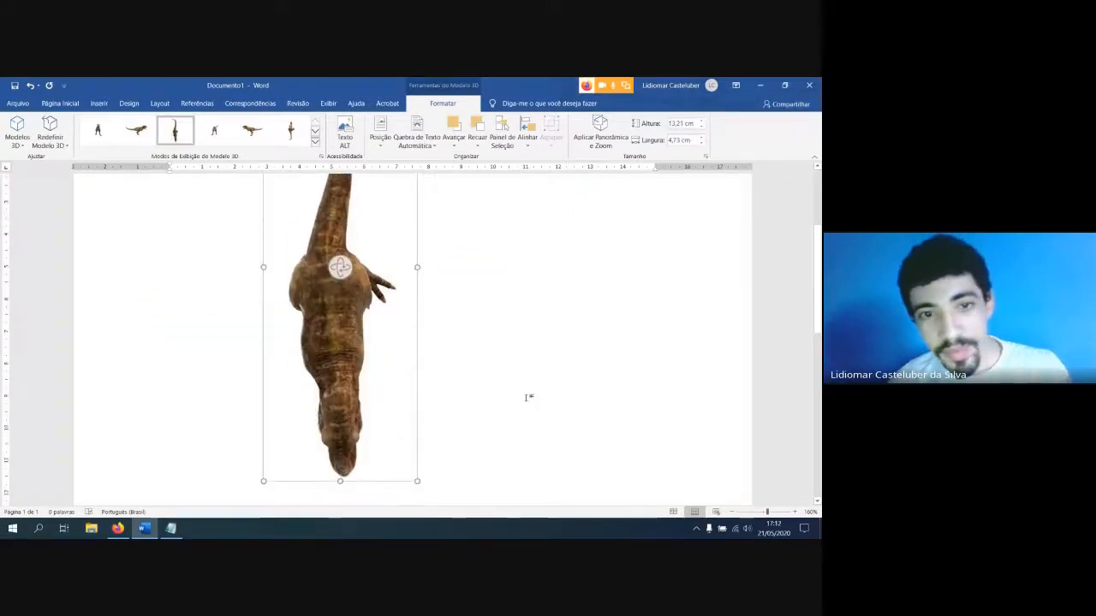
scroll(525, 399, "down", 2)
left_click_drag(350, 399, 436, 255)
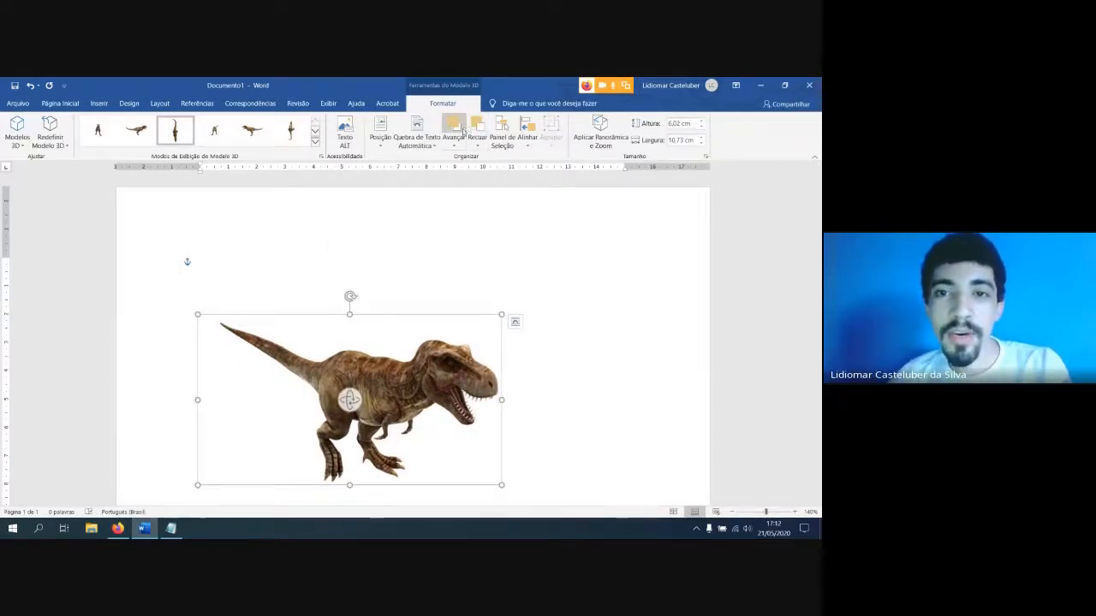
Generate sample paragraphs at the start of the document with =rand(5,5)
left_click(416, 143)
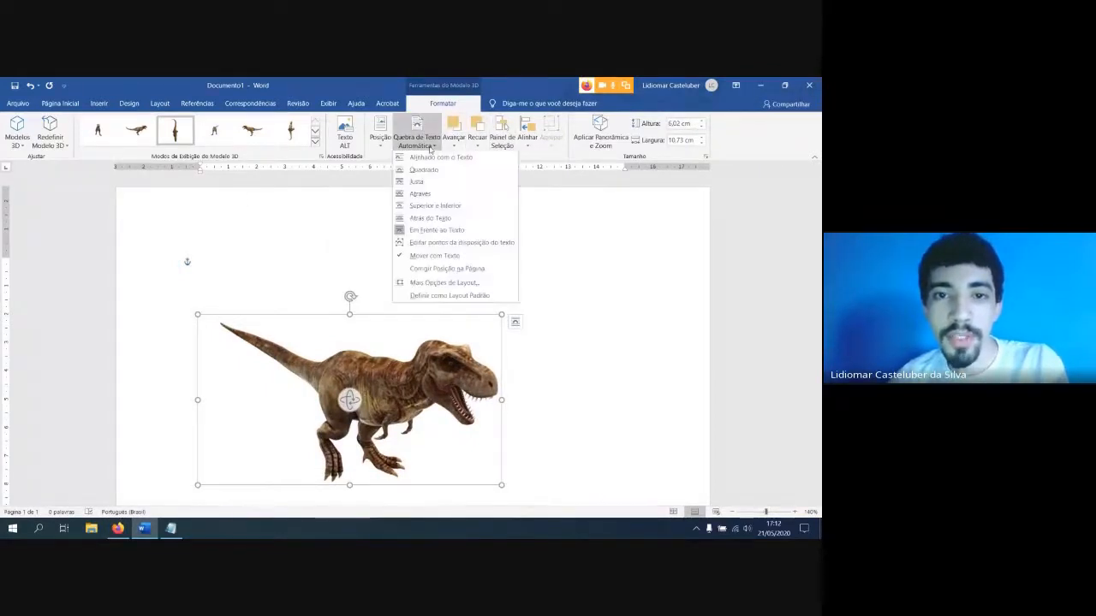
left_click(294, 269)
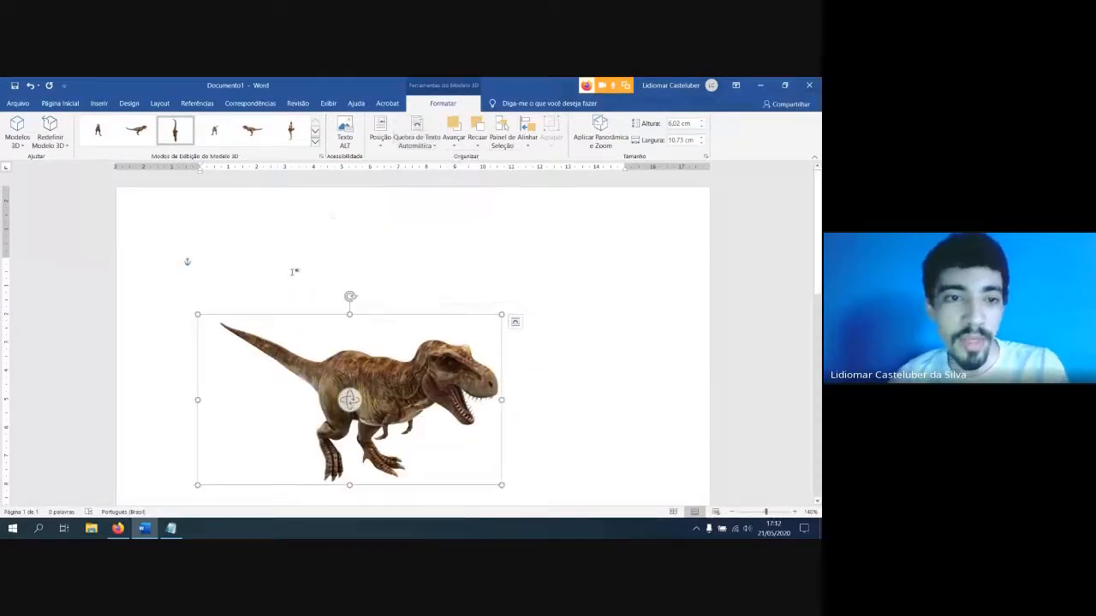
left_click(296, 284)
type("=ra")
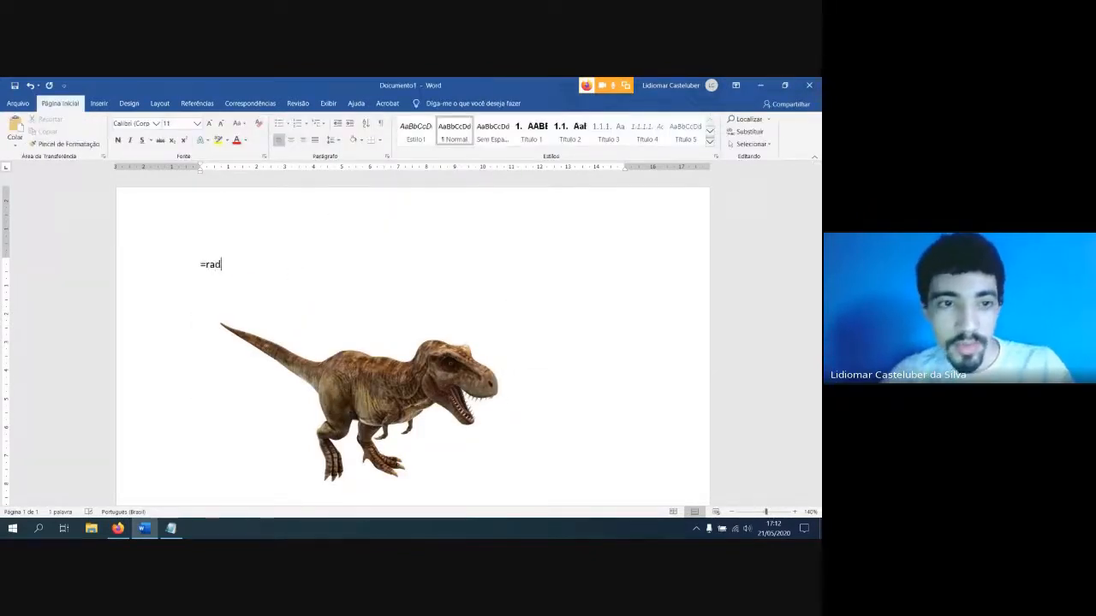
type("nd(")
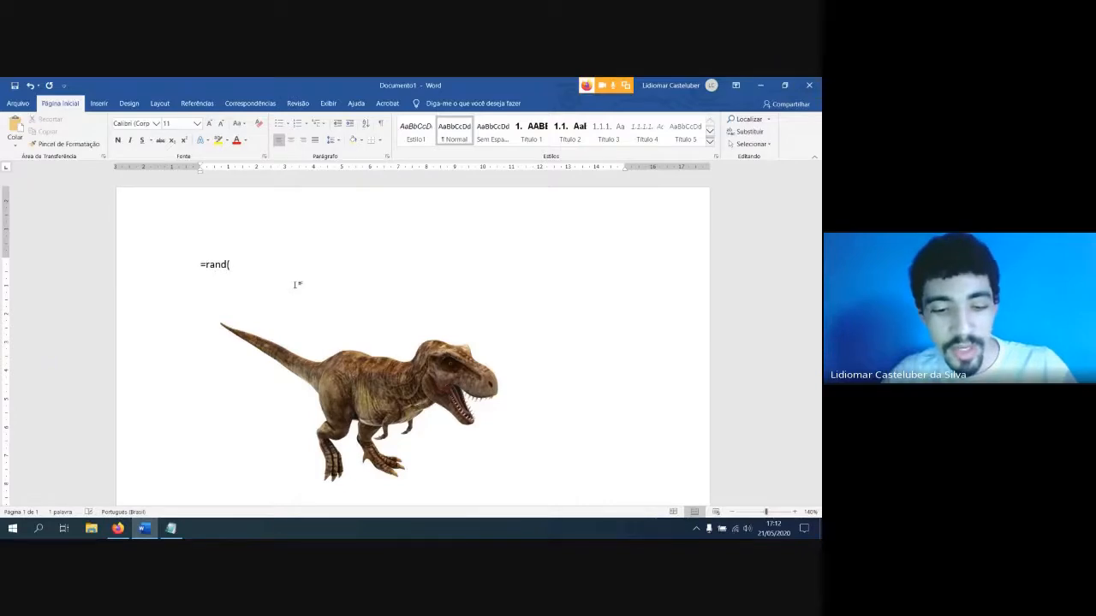
type("5,5)")
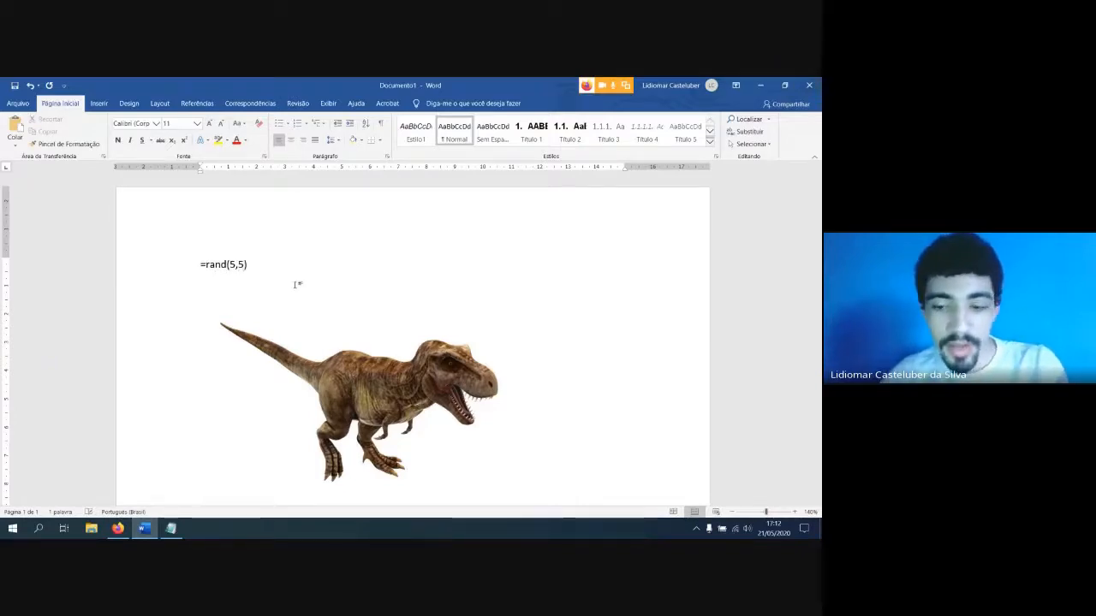
key("Return")
Set the dinosaur's text wrapping to Justa, and reposition it within the second paragraph, turned to face left
scroll(335, 295, "up", 5)
left_click(336, 295)
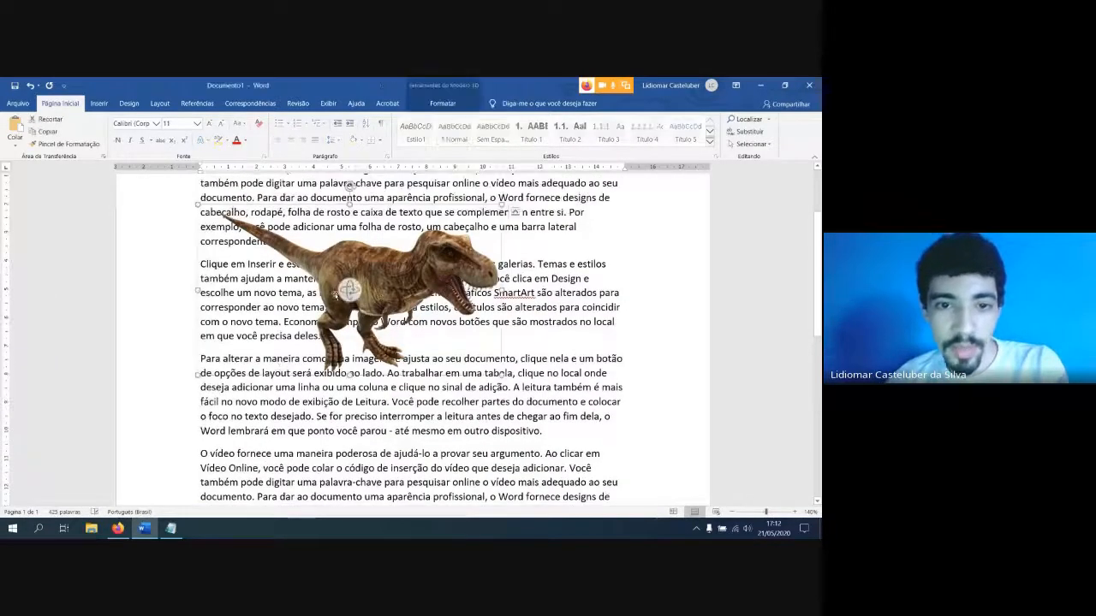
left_click(514, 211)
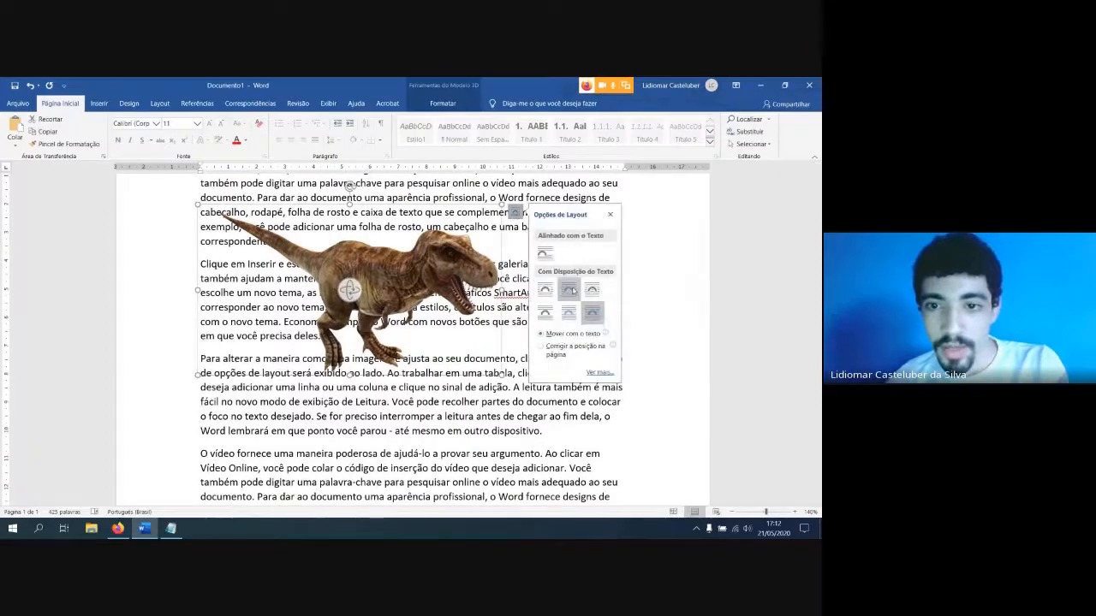
left_click(571, 291)
left_click_drag(408, 287, 454, 325)
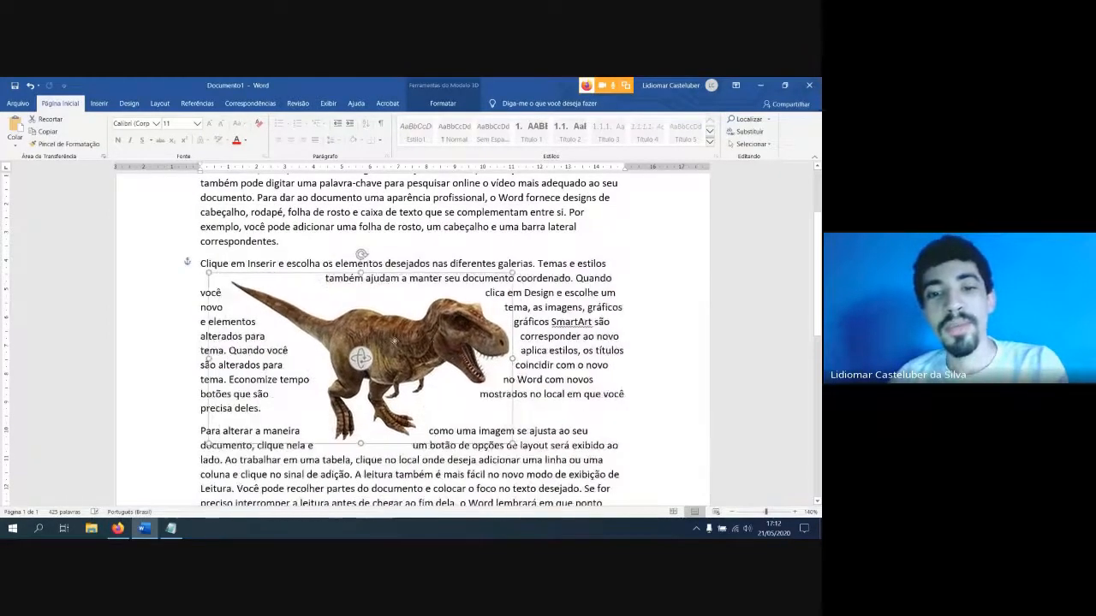
left_click_drag(366, 353, 222, 314)
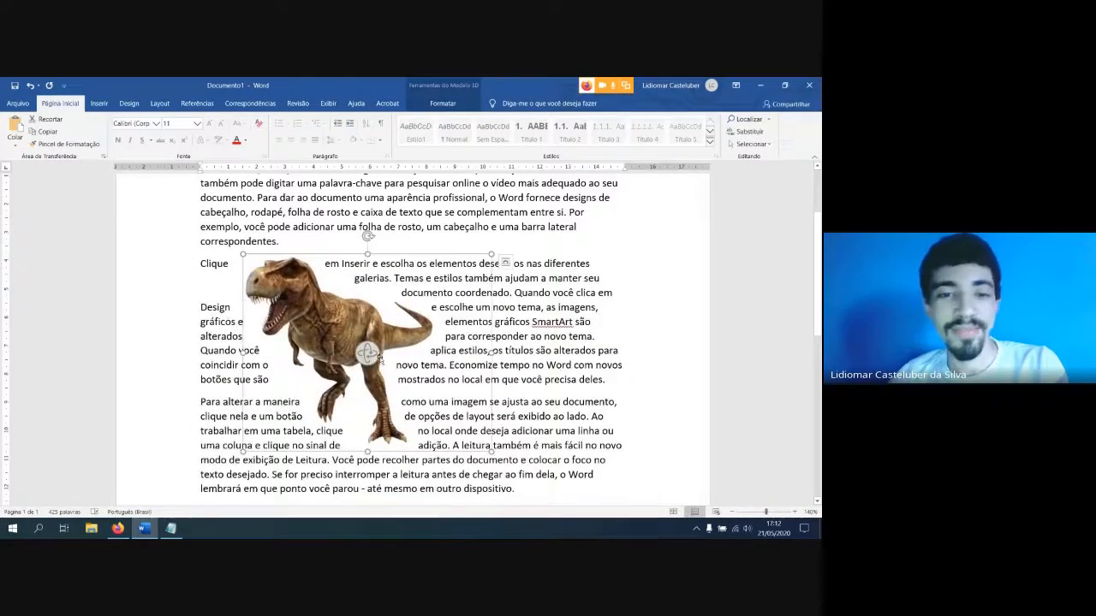
Switch to the Google Meet call in Firefox, close its chat and unpin the shared presentation
left_click(117, 528)
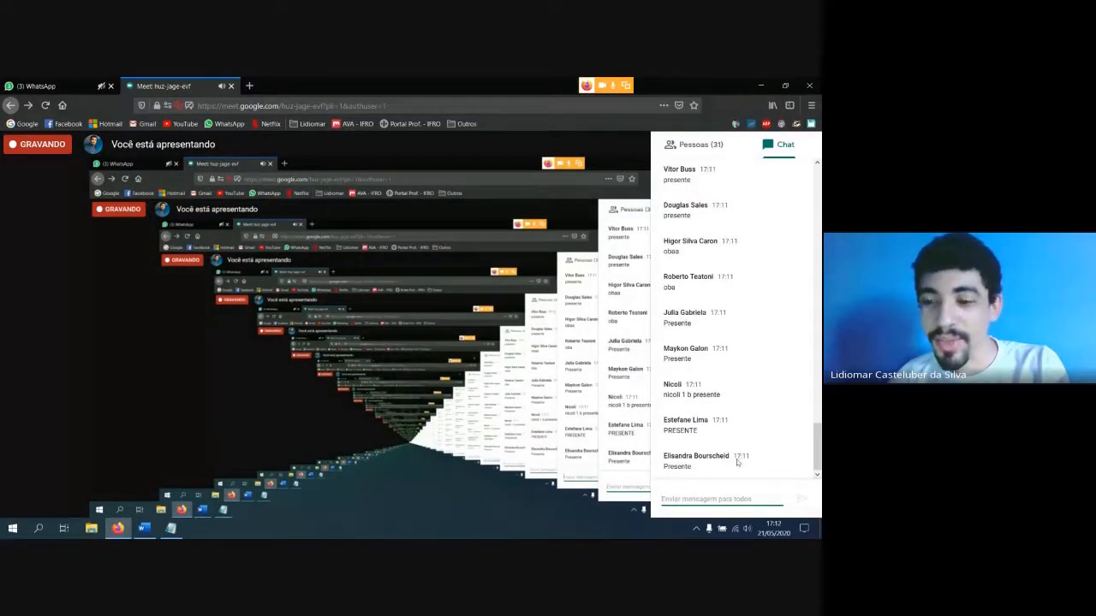
left_click(569, 303)
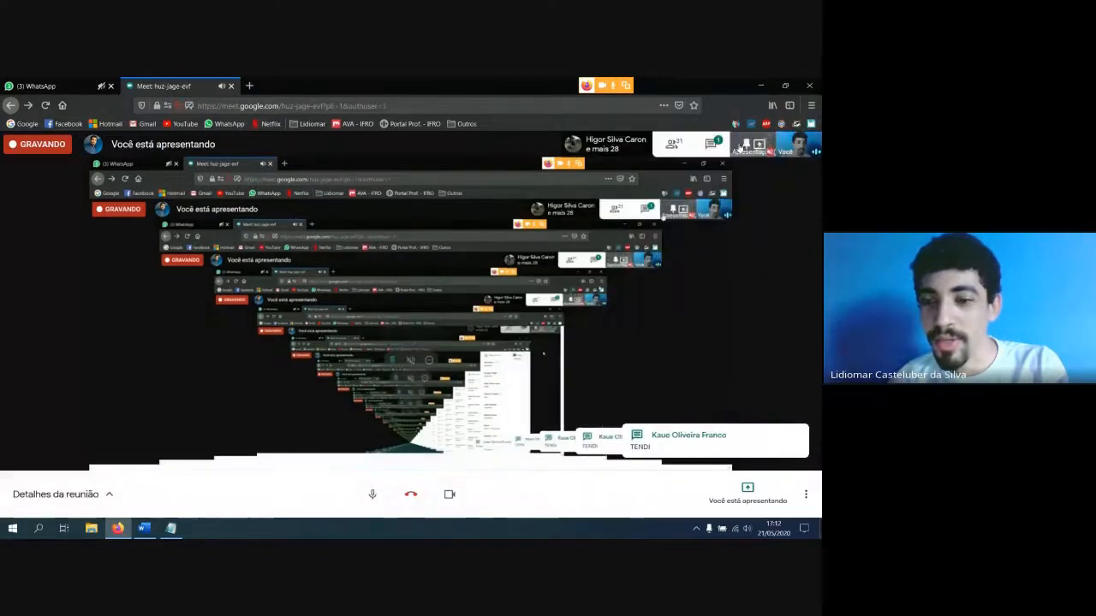
left_click(747, 148)
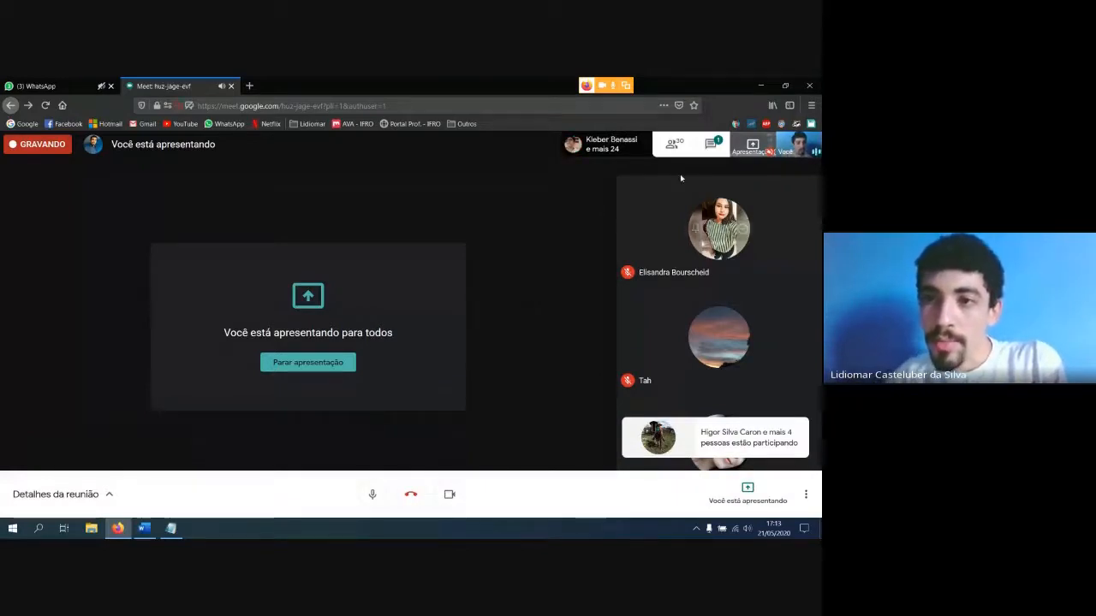
Post a student's full name with "presente" in the meeting chat, followed by the class "1B agp"
left_click(709, 146)
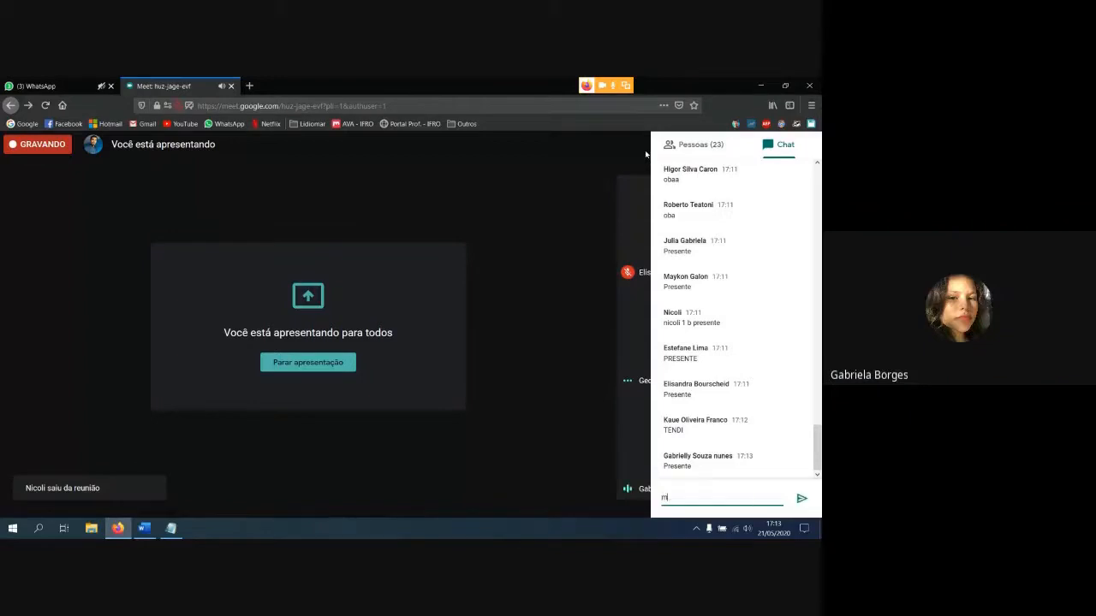
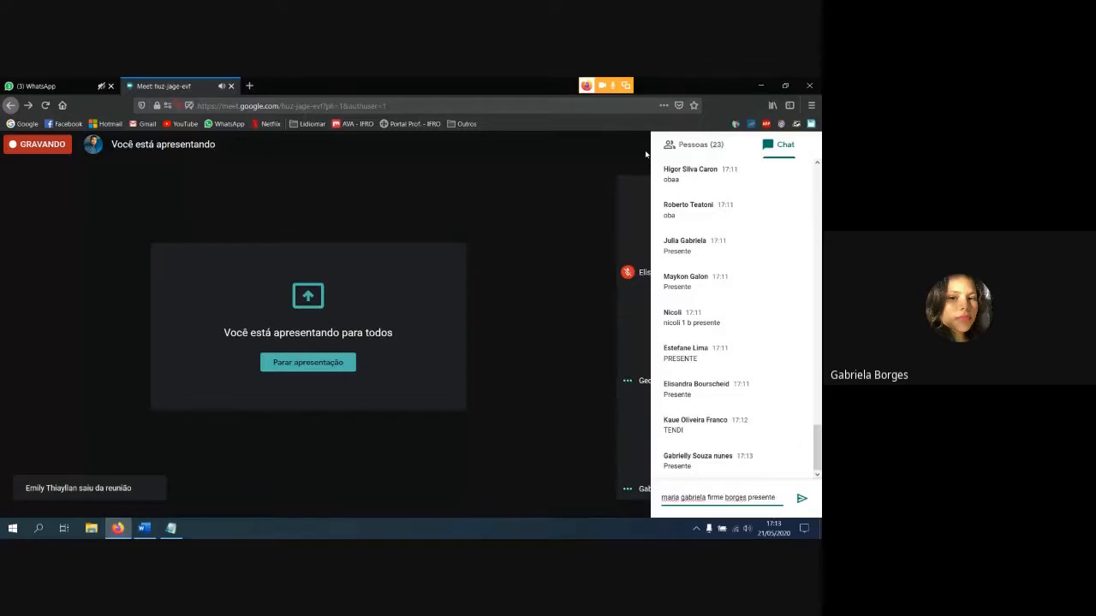
key("Return")
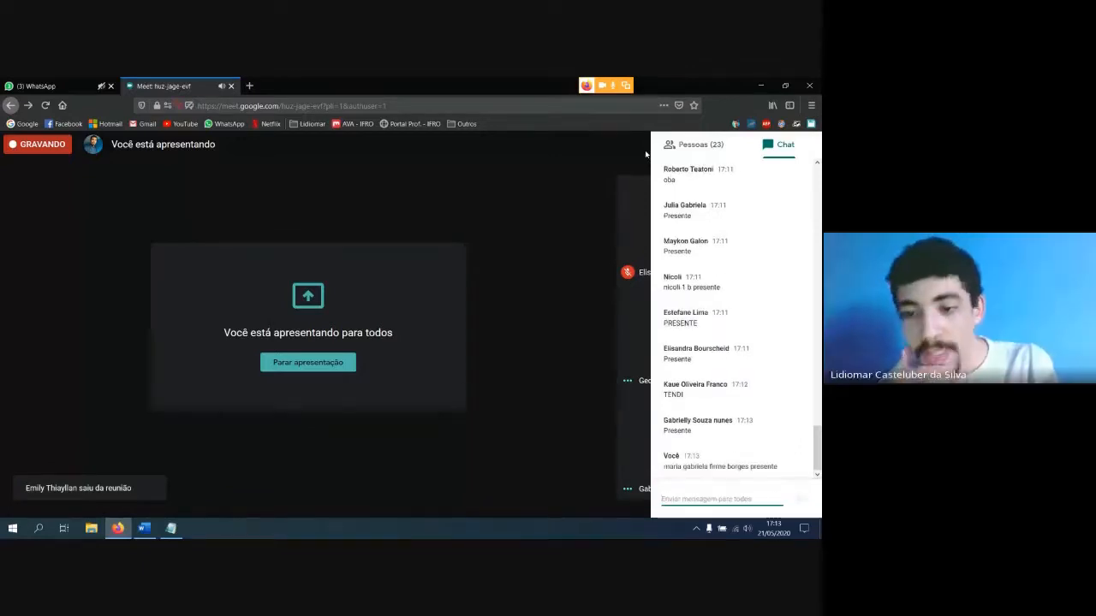
type("1B agd")
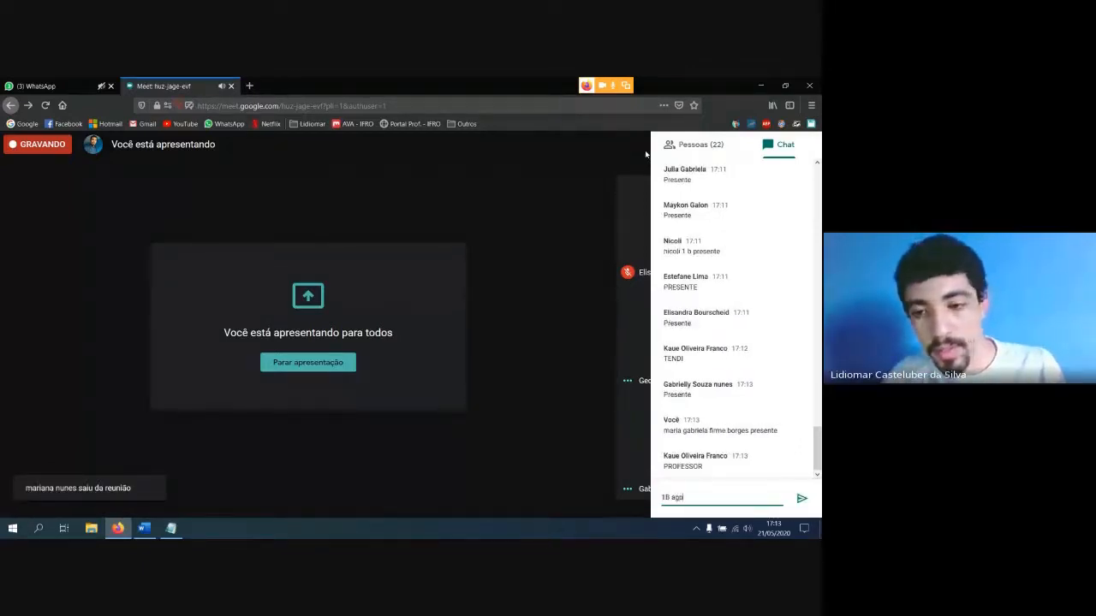
key("Return")
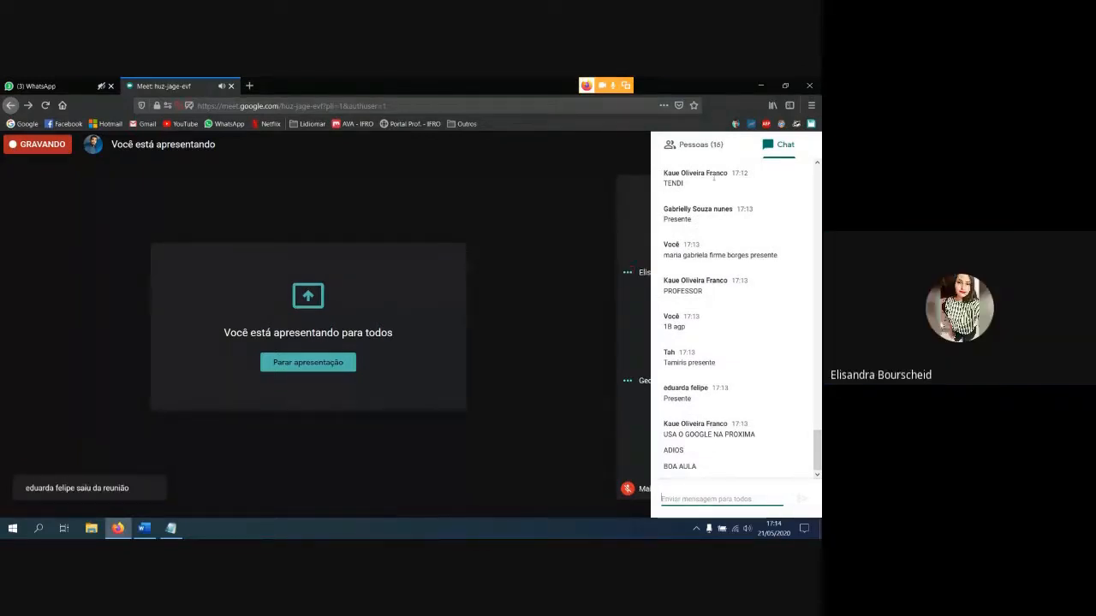
Close the meeting chat and check the list of participants still in the call
left_click(579, 306)
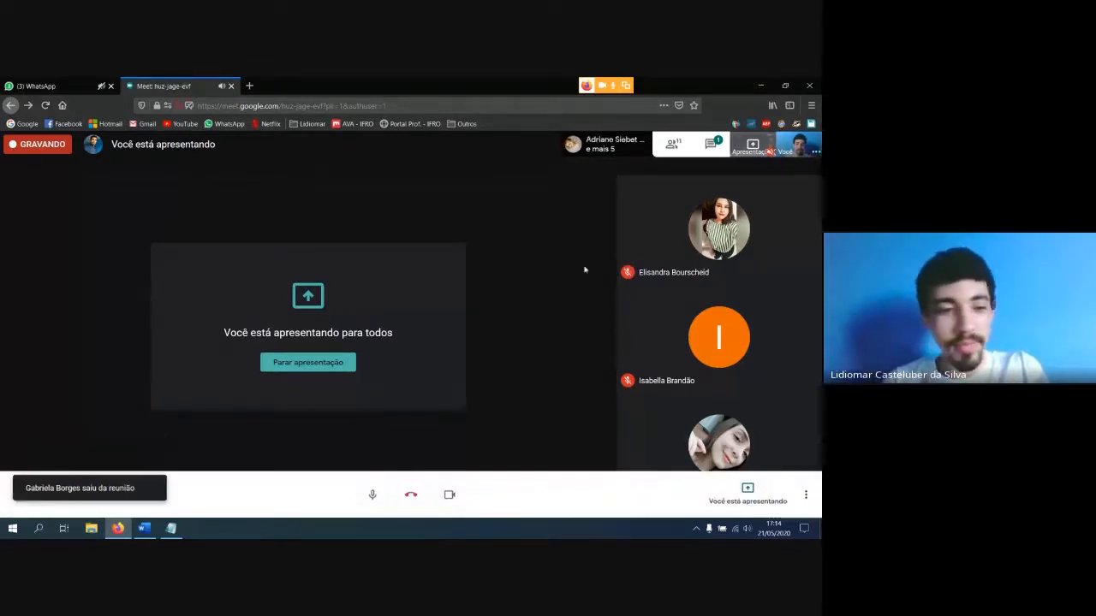
left_click(673, 148)
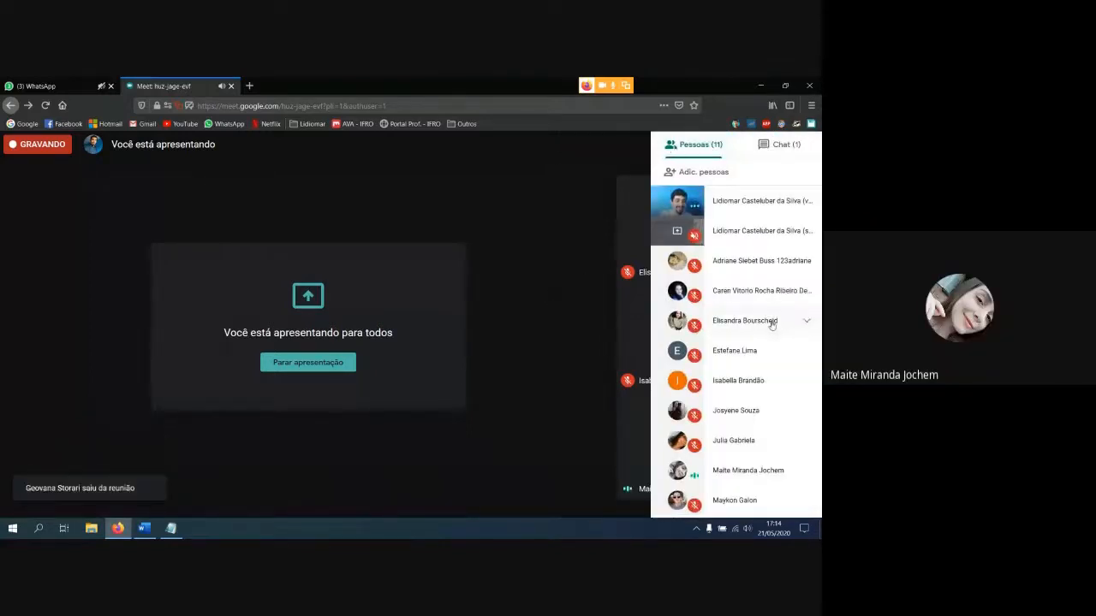
left_click(532, 264)
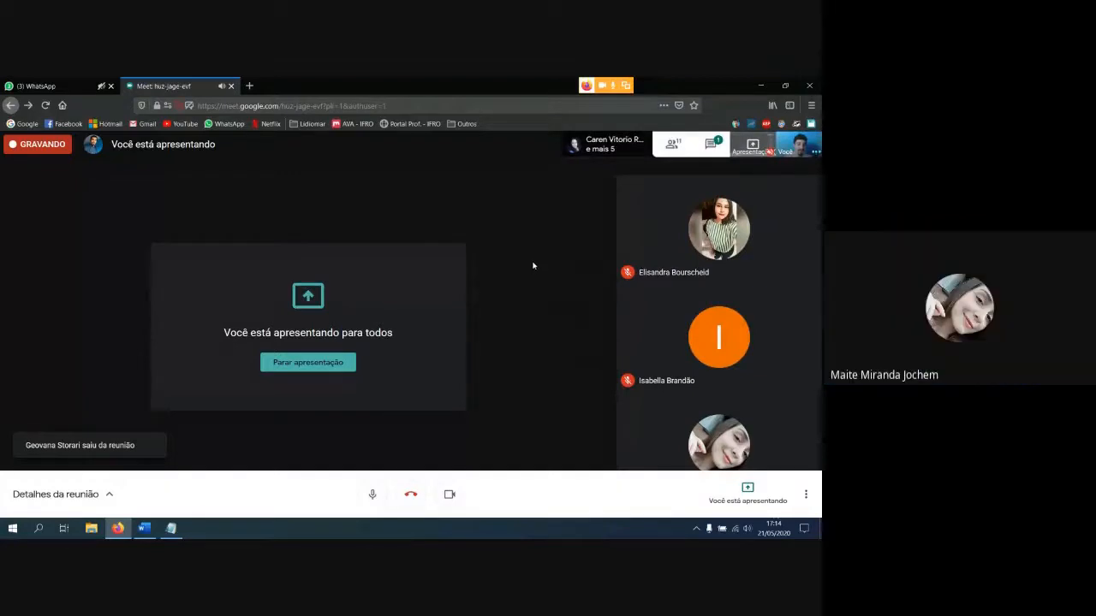